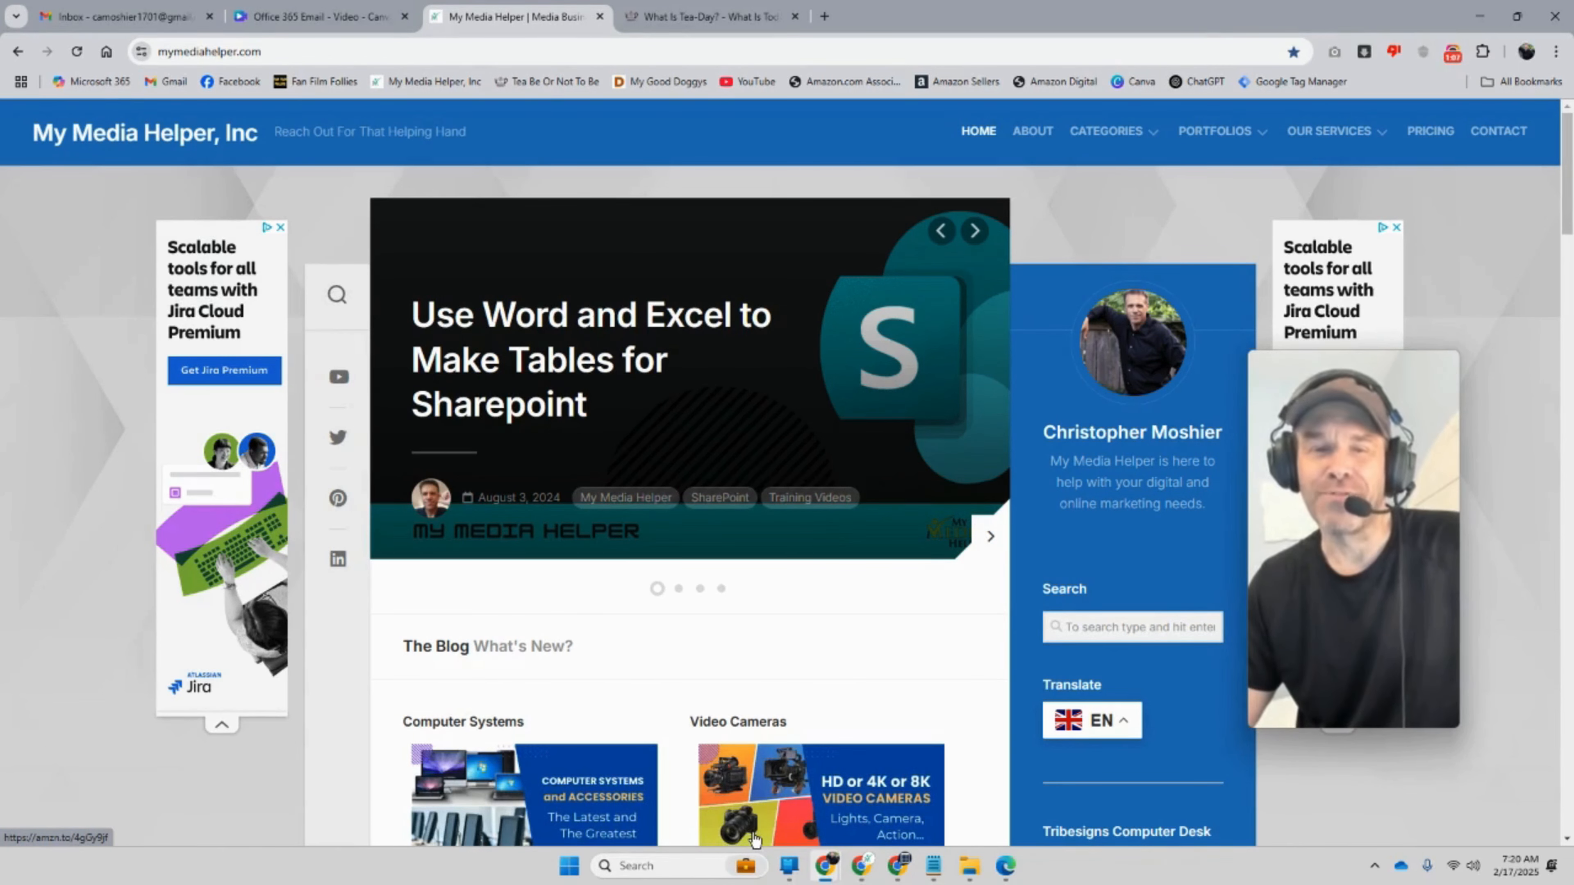
Step: Open a new browser tab and start a Google search with the letter 'o'
left_click(825, 16)
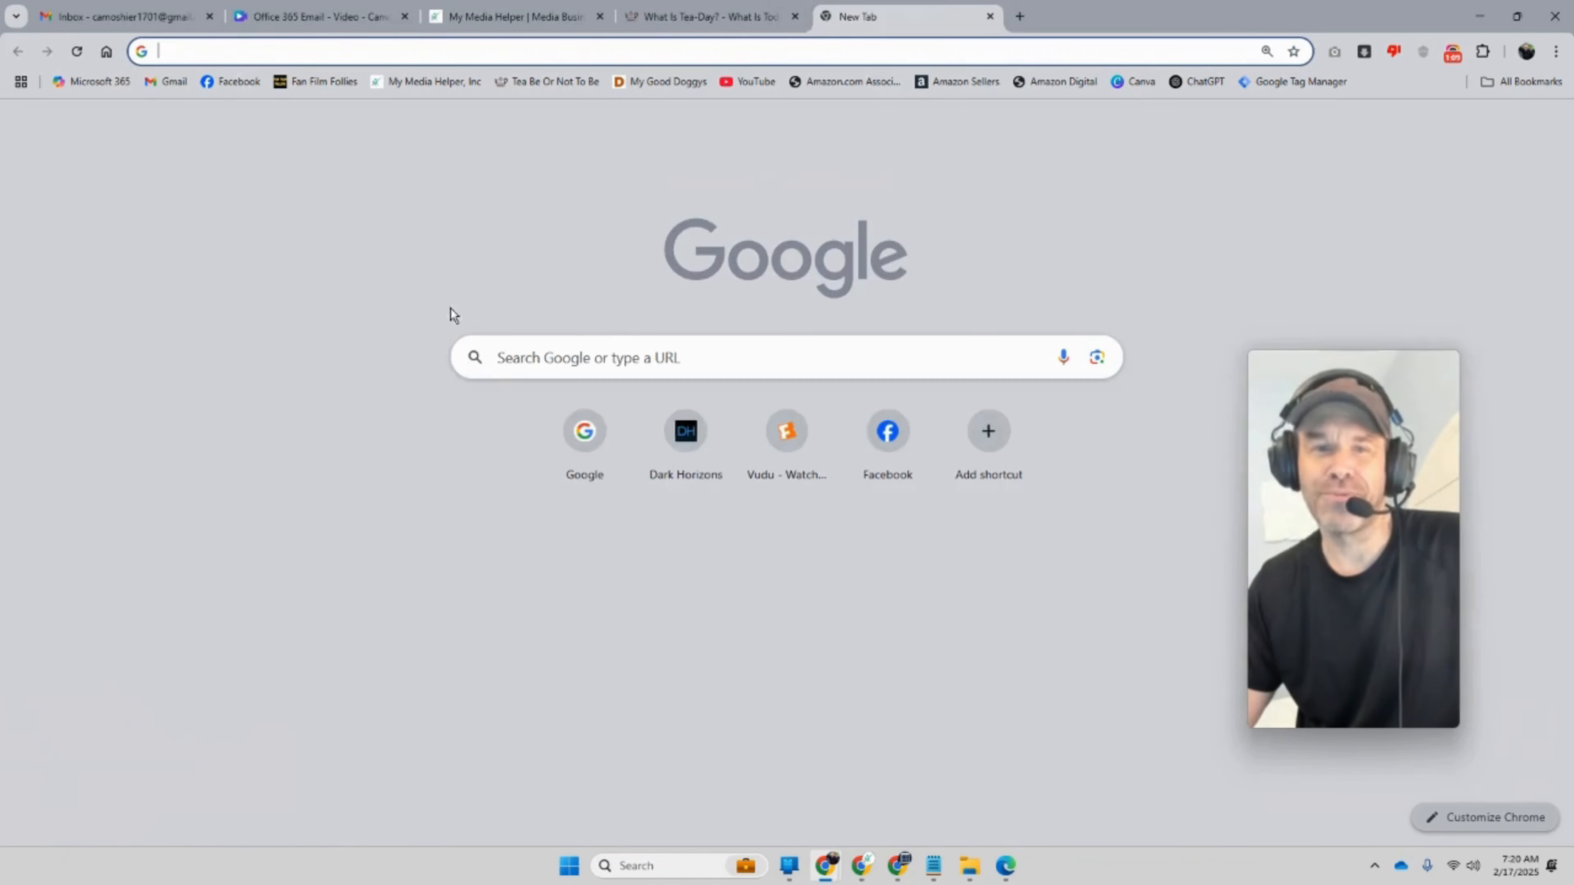
left_click(512, 363)
type("o")
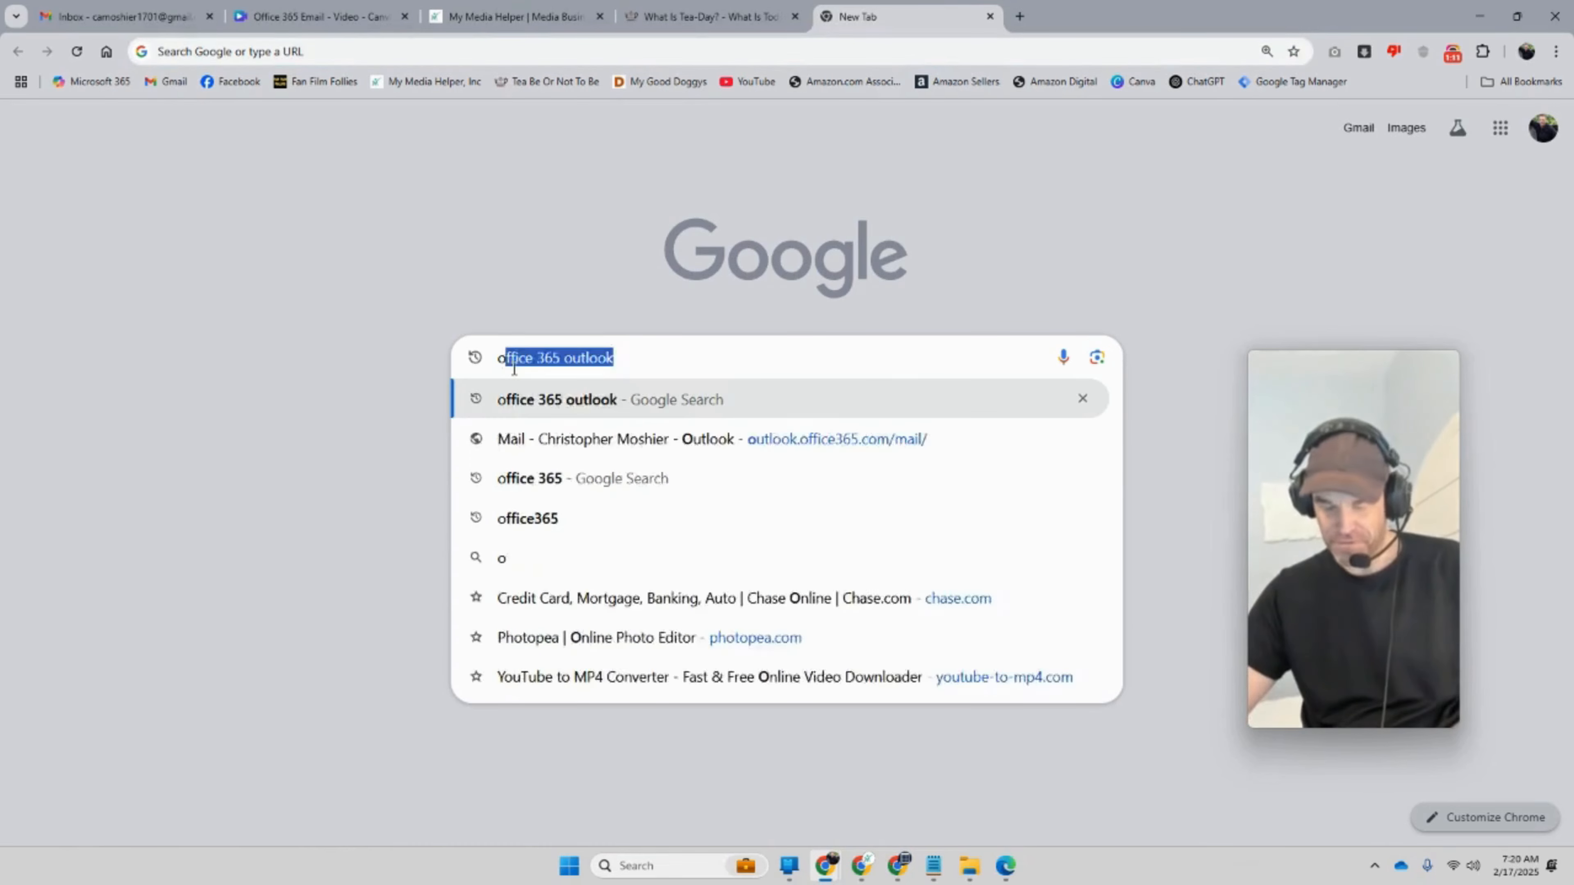
type("c")
key("BackSpace")
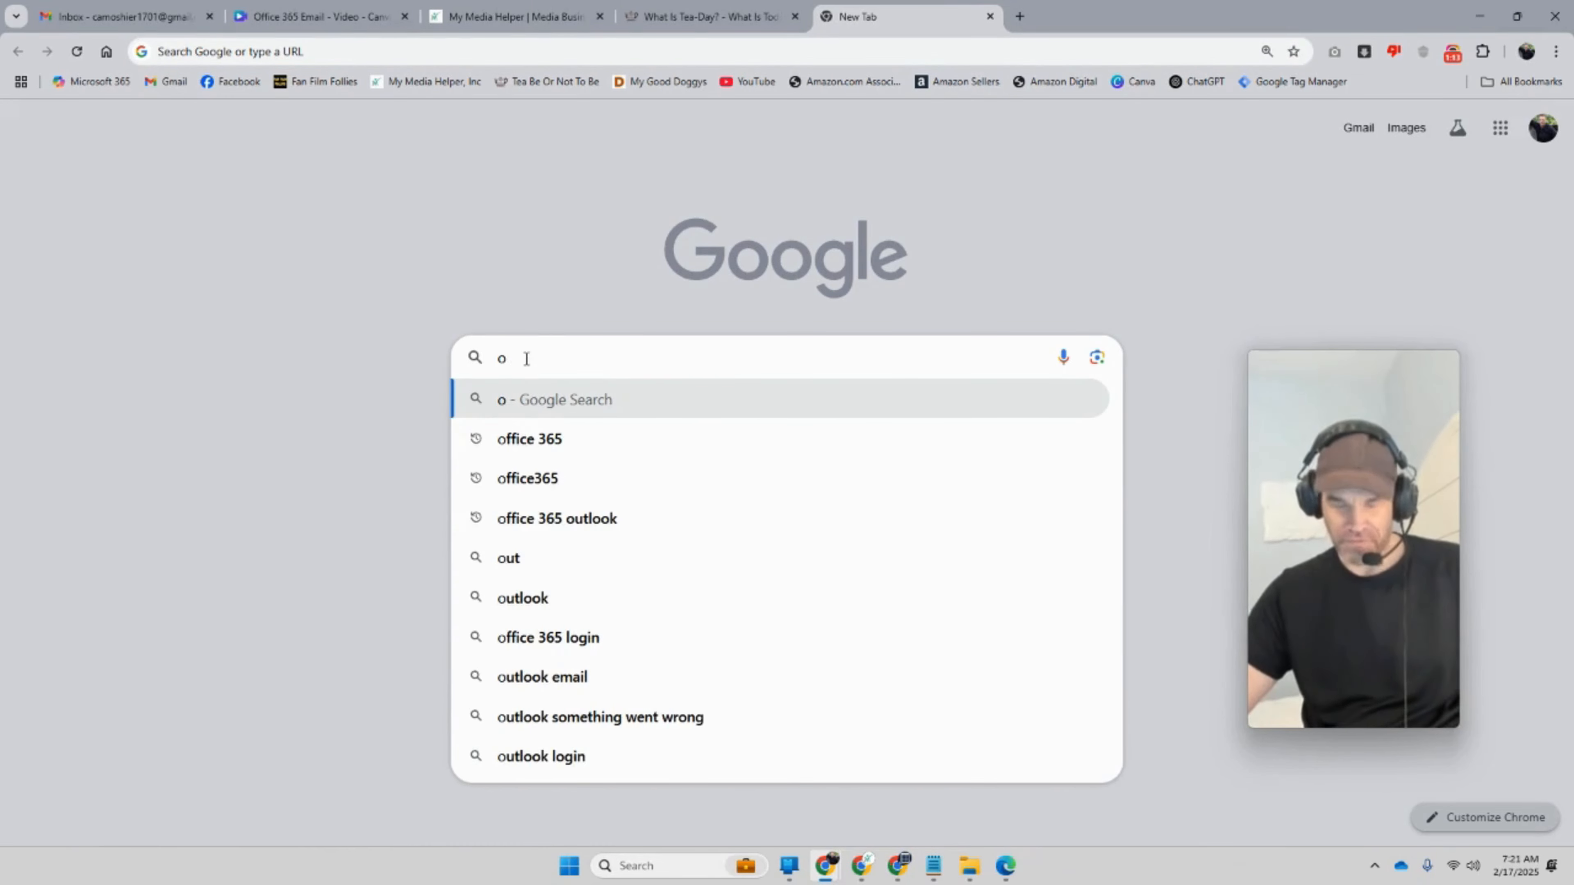
Step: Search 'office 365', open the Microsoft 365 subscription result and close its survey popup
left_click(564, 440)
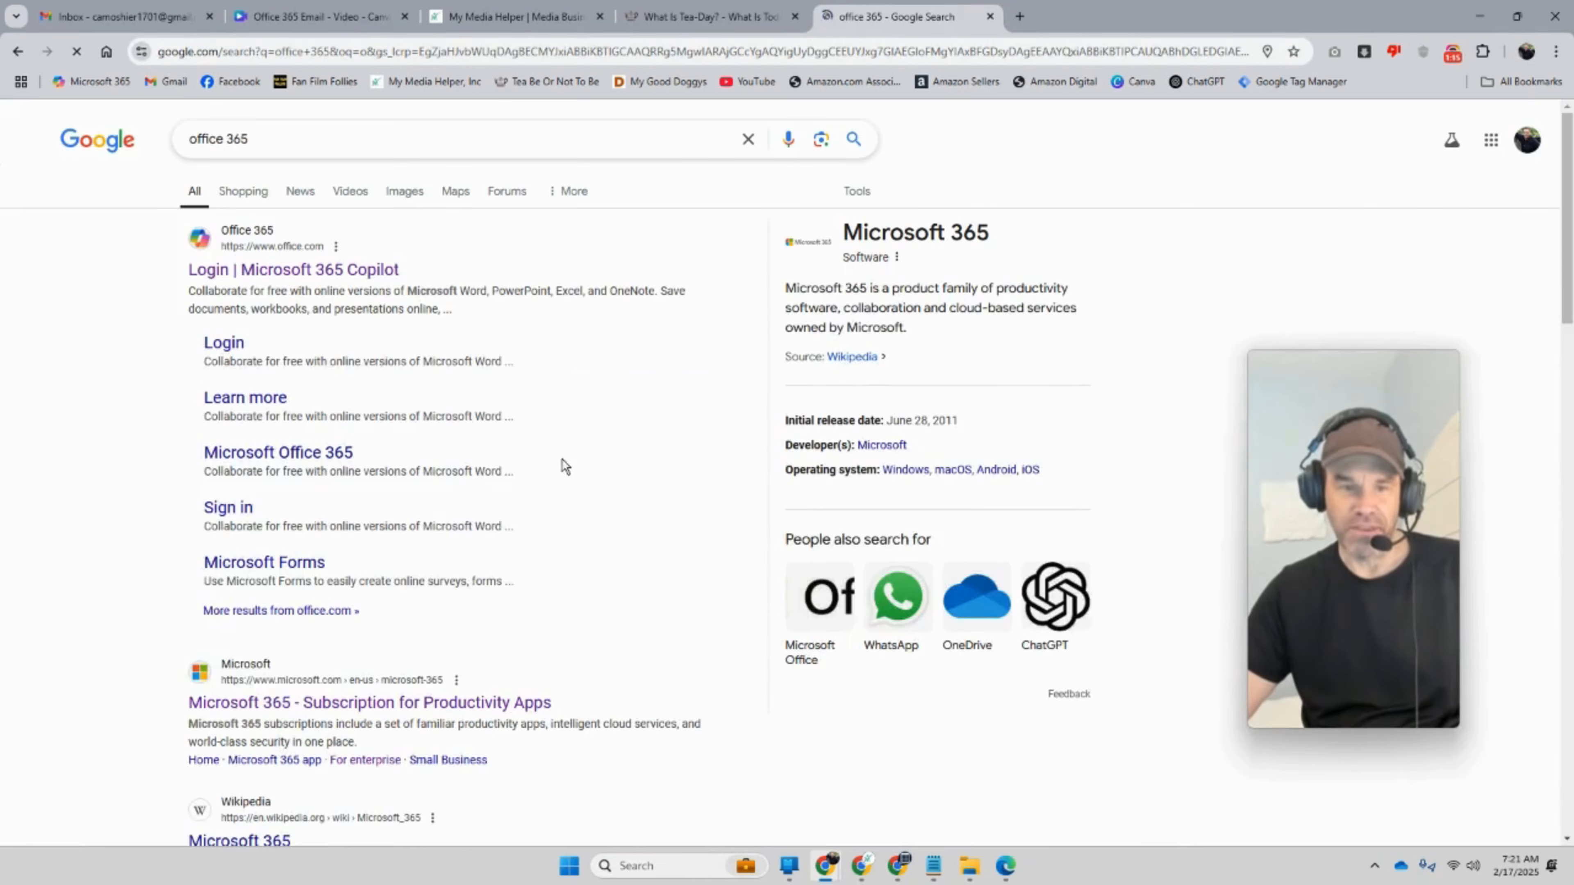
scroll(551, 552, "down", 3)
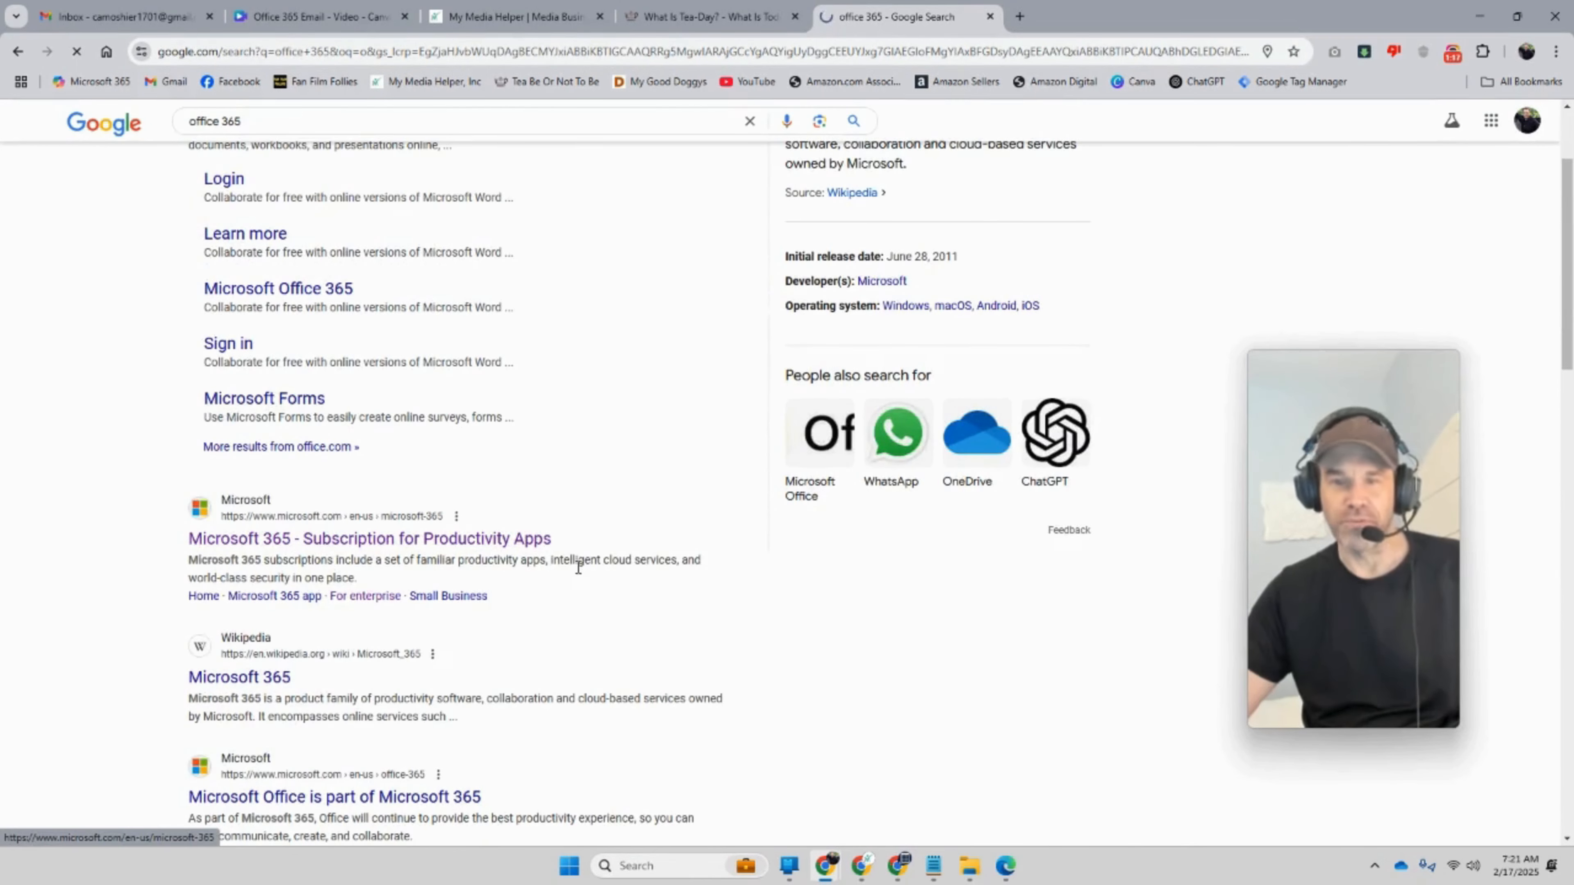
left_click(579, 567)
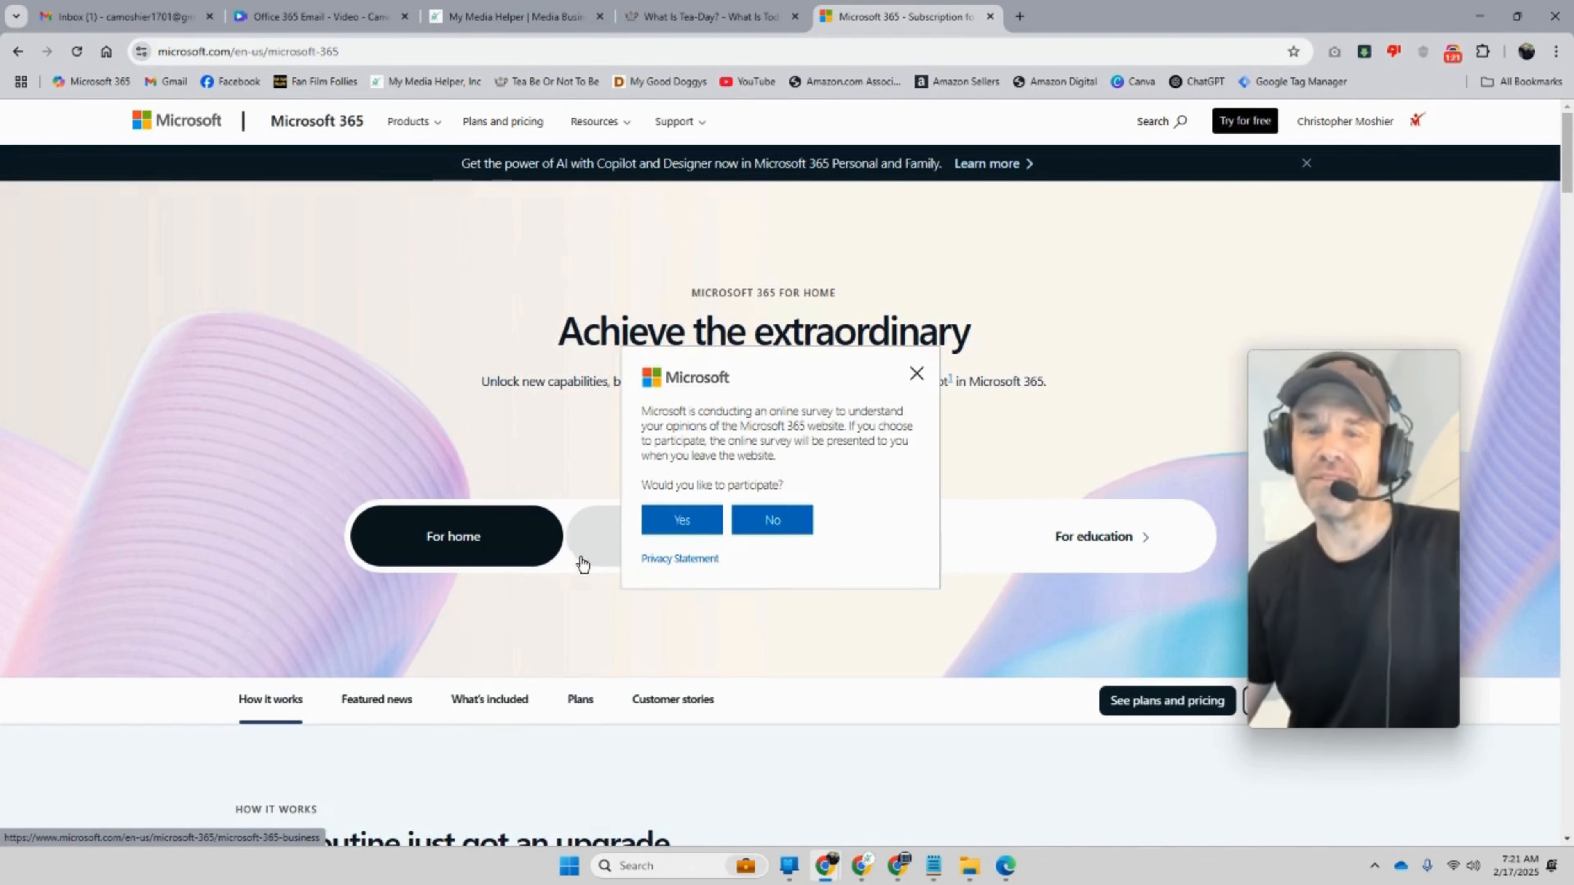
left_click(917, 374)
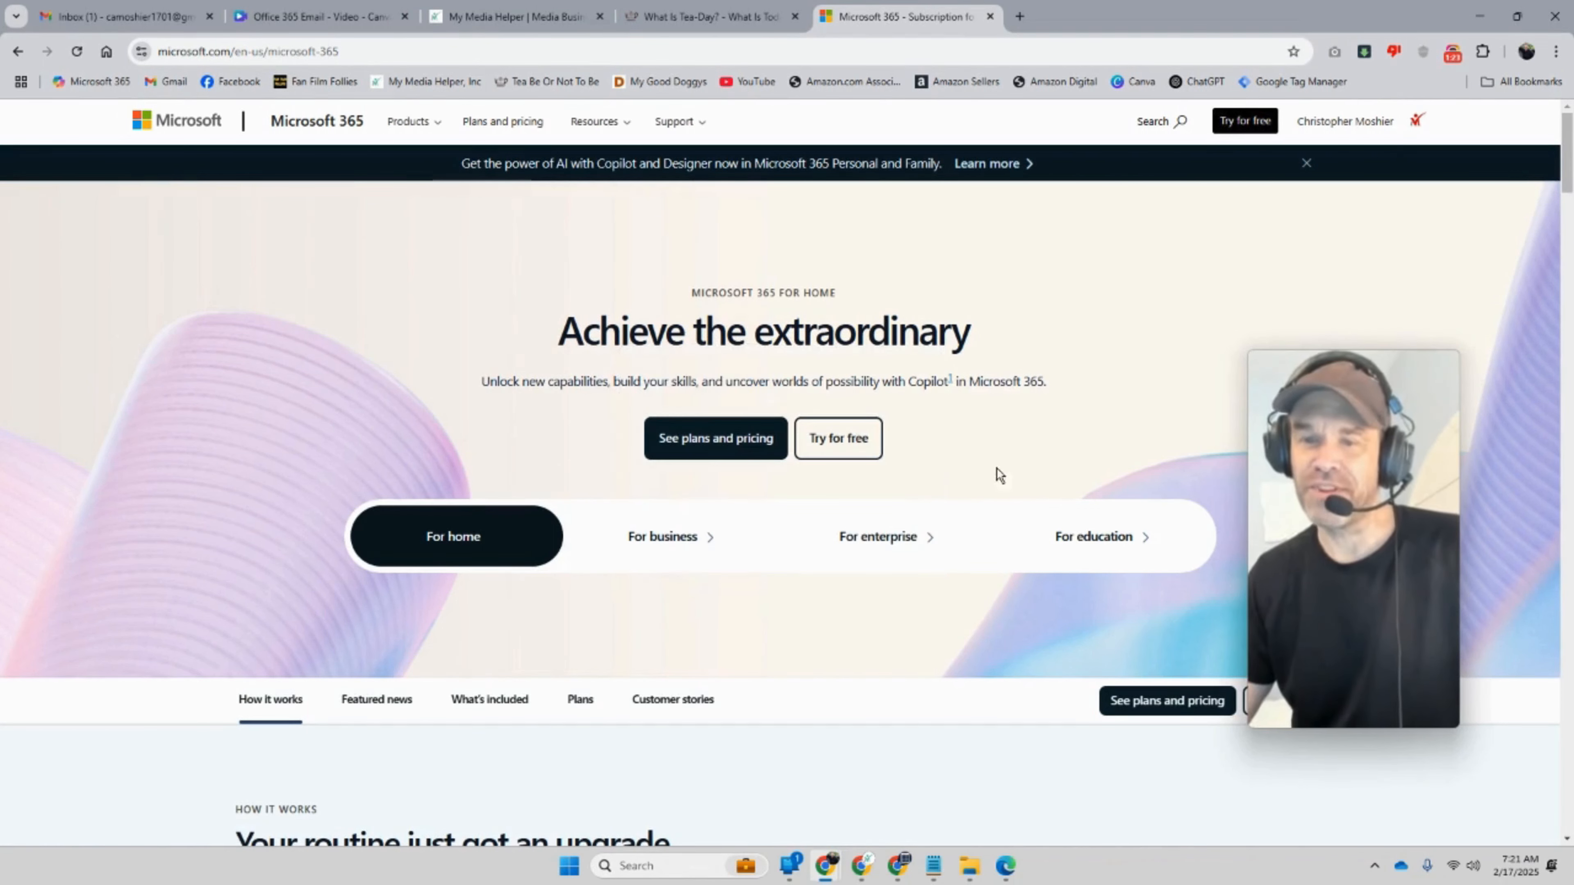
left_click_drag(1354, 608, 1375, 530)
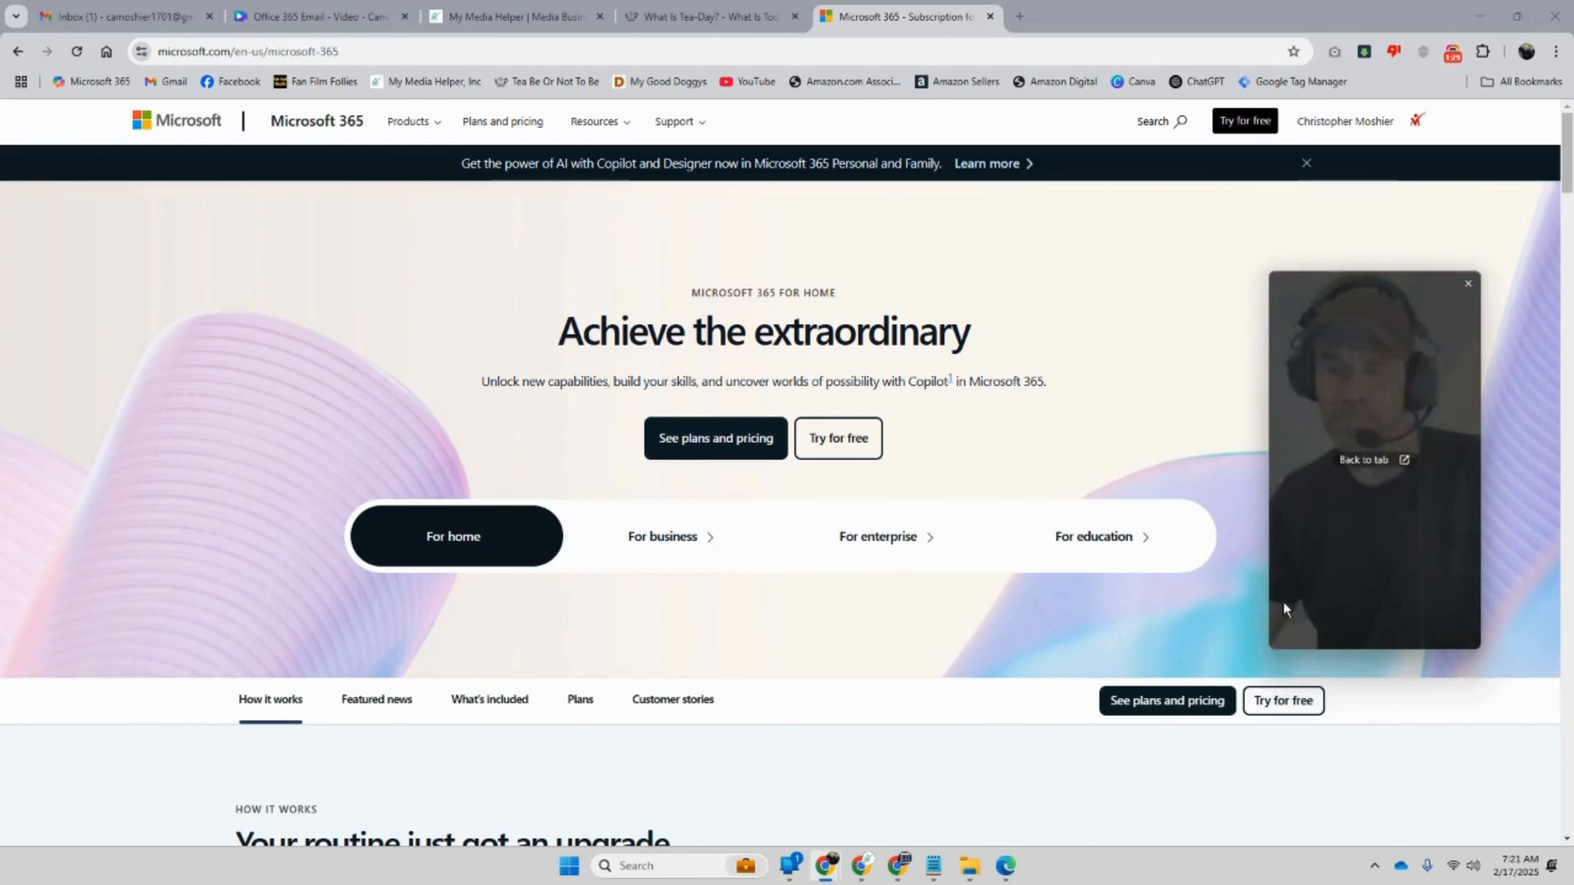
left_click(353, 60)
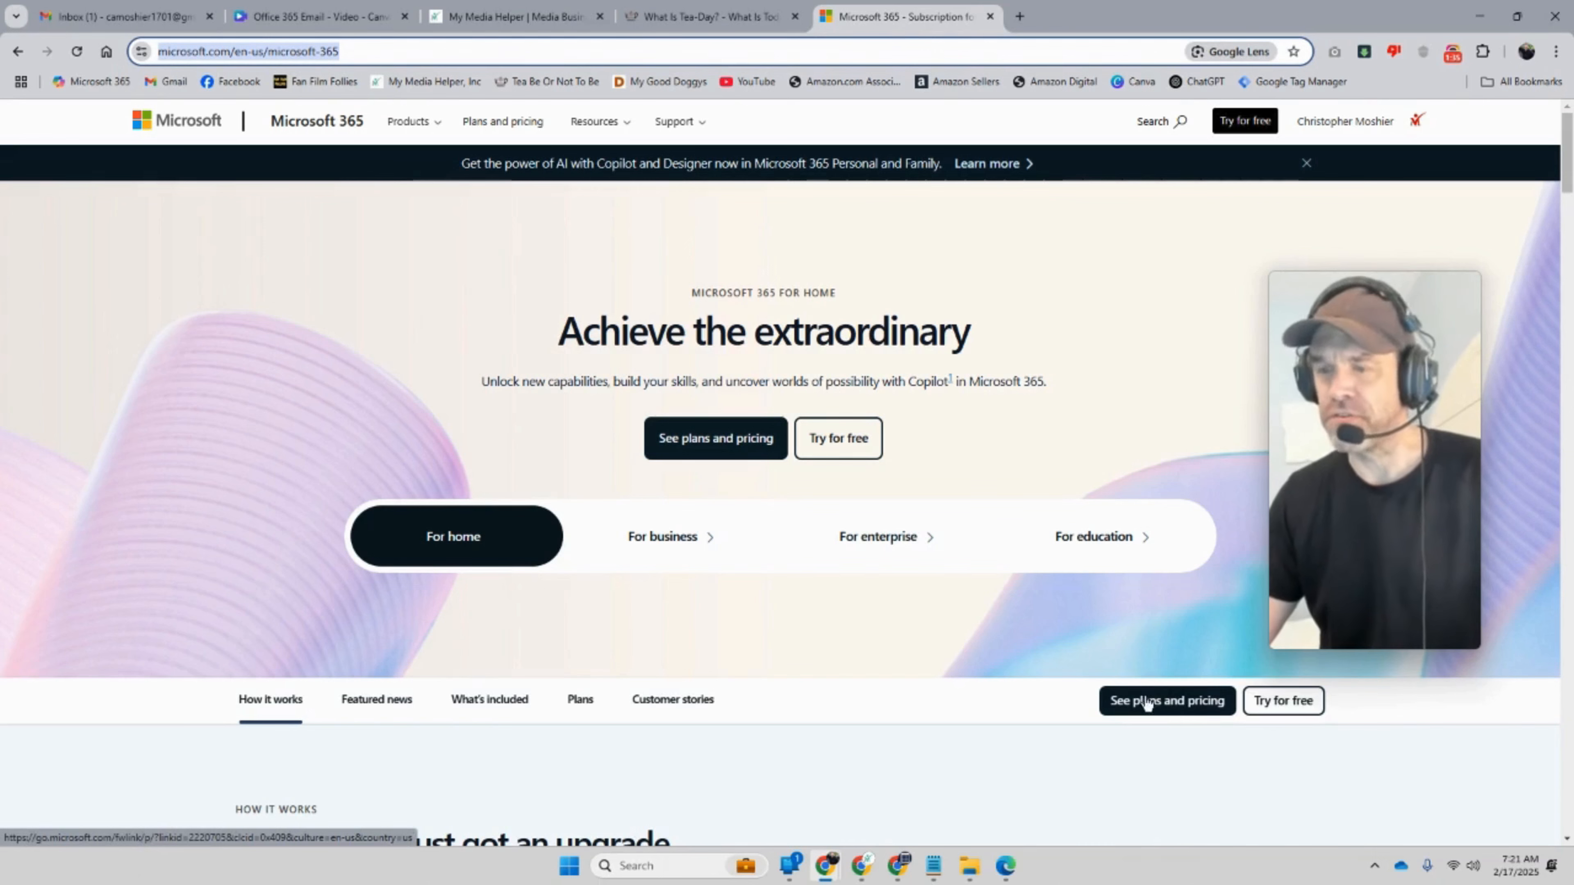
Step: Open plans and pricing and review the Business Basic, Standard, Premium and Apps for business cards
left_click(1134, 708)
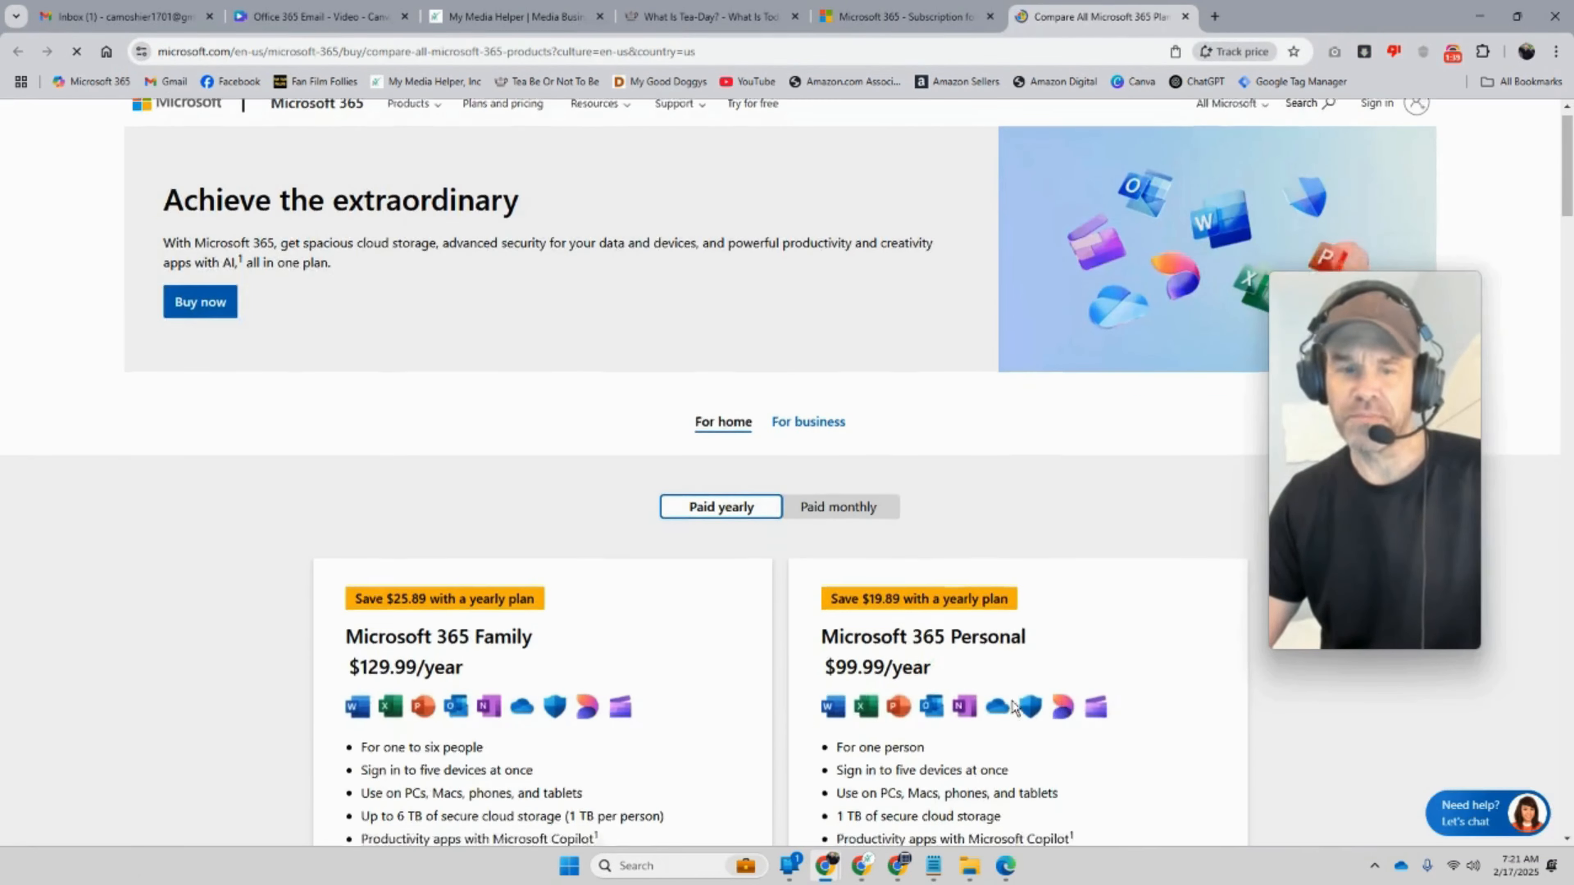
scroll(1013, 707, "down", 3)
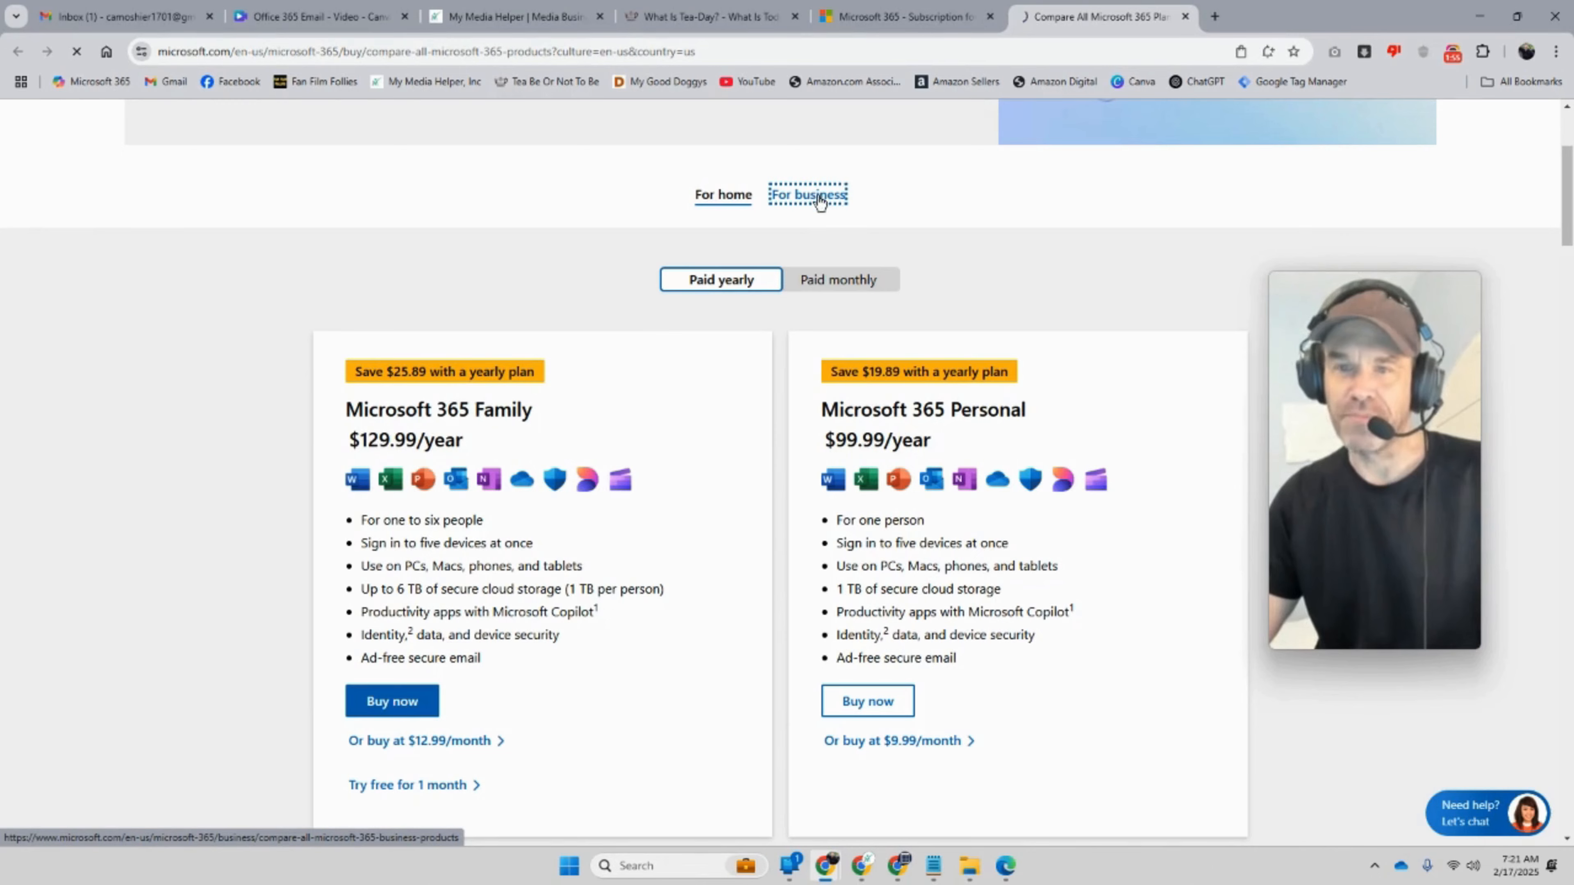
scroll(978, 484, "down", 8)
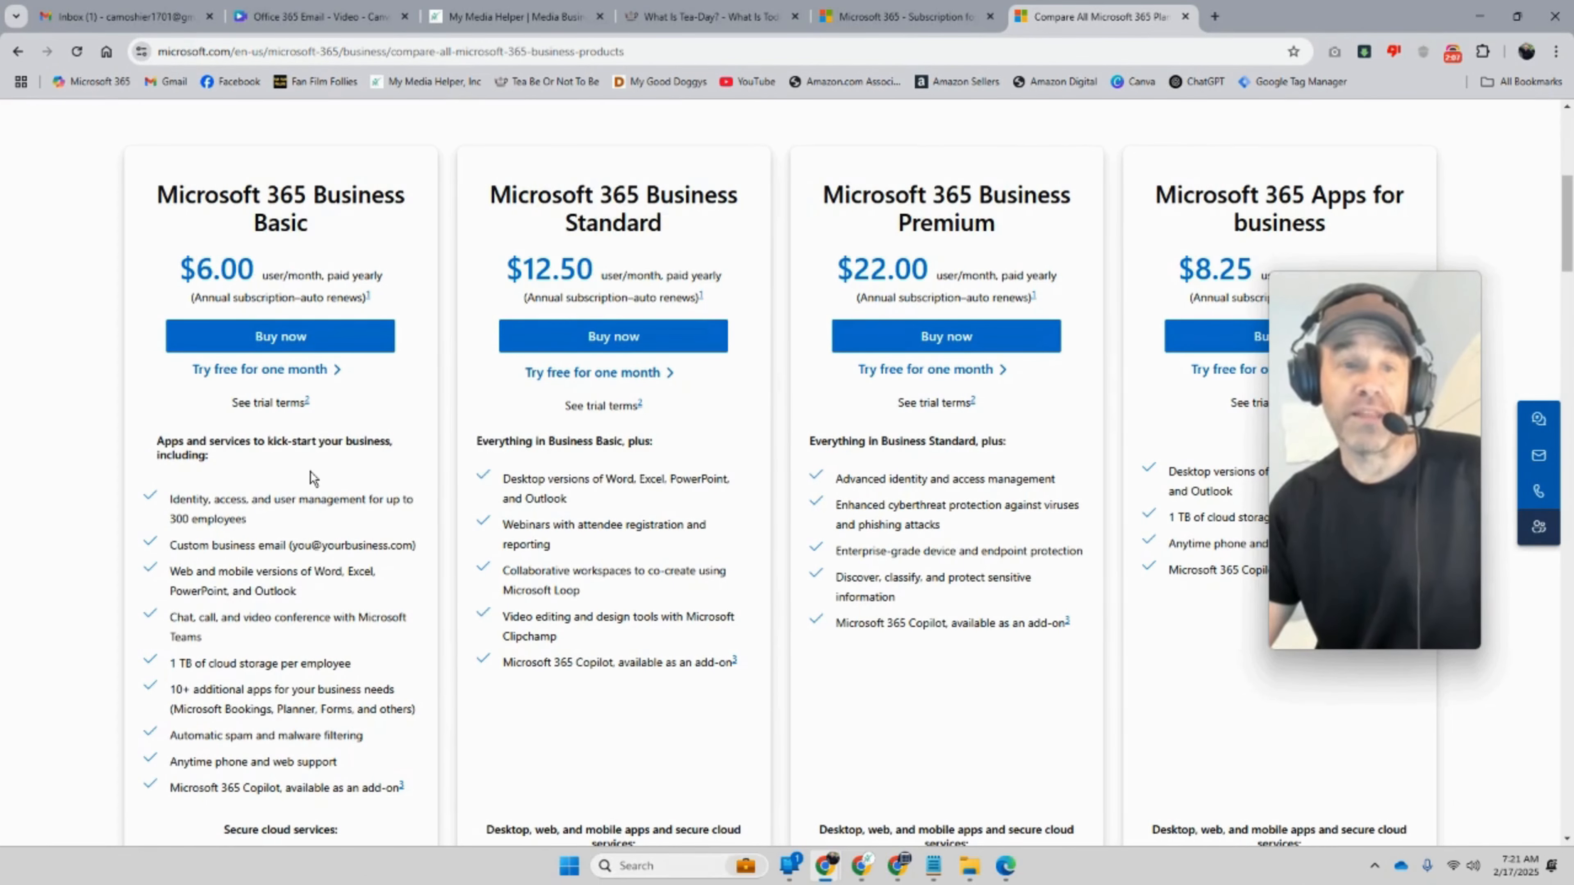
scroll(311, 477, "down", 5)
scroll(311, 478, "up", 2)
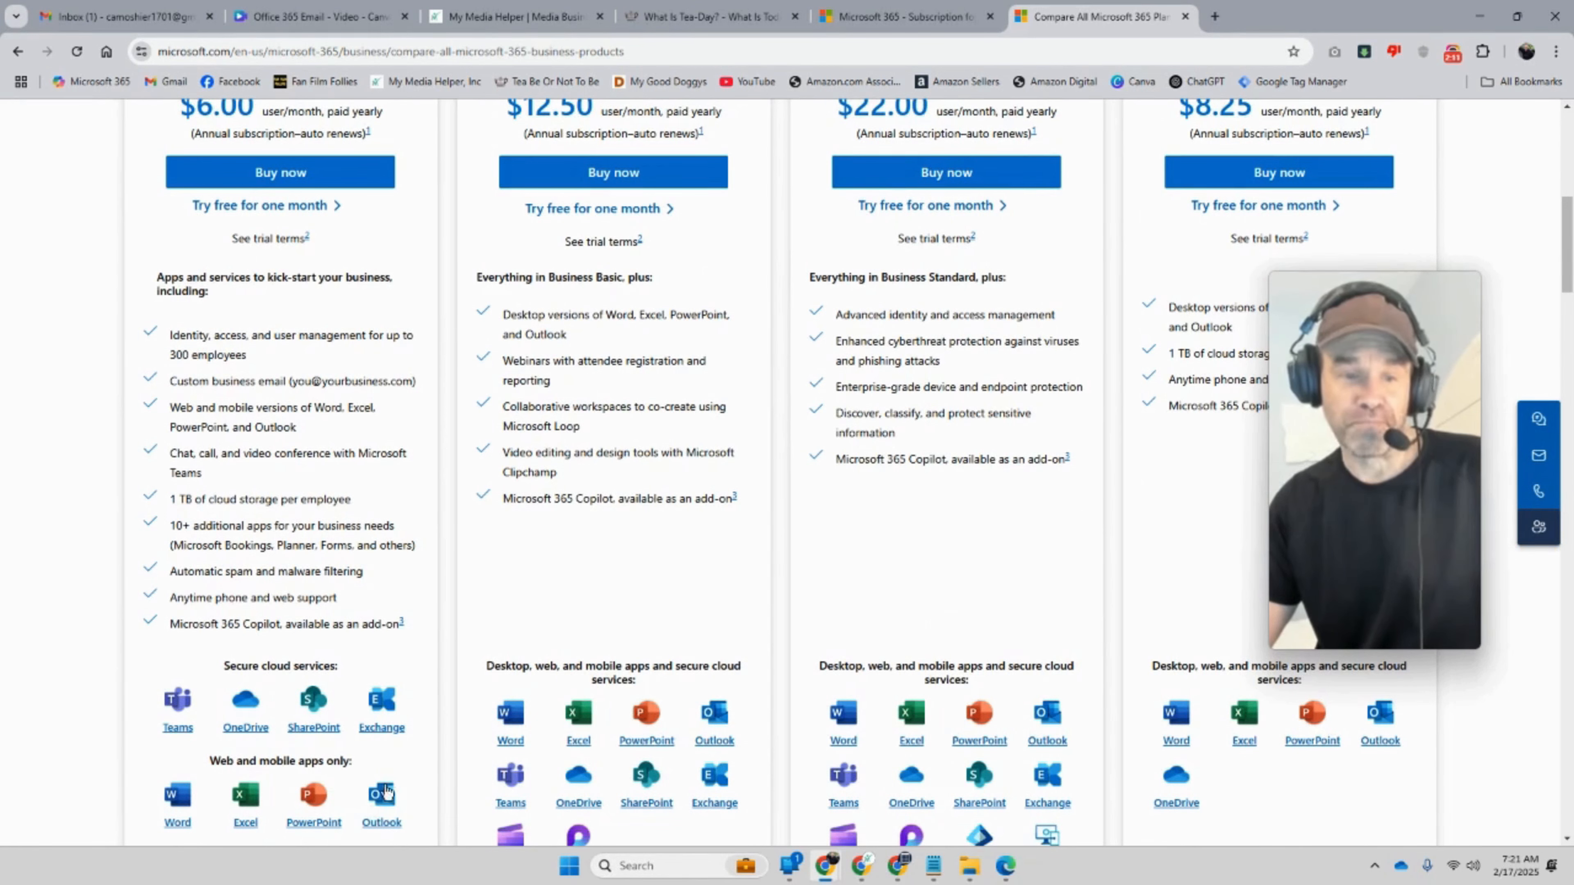
scroll(112, 661, "down", 1)
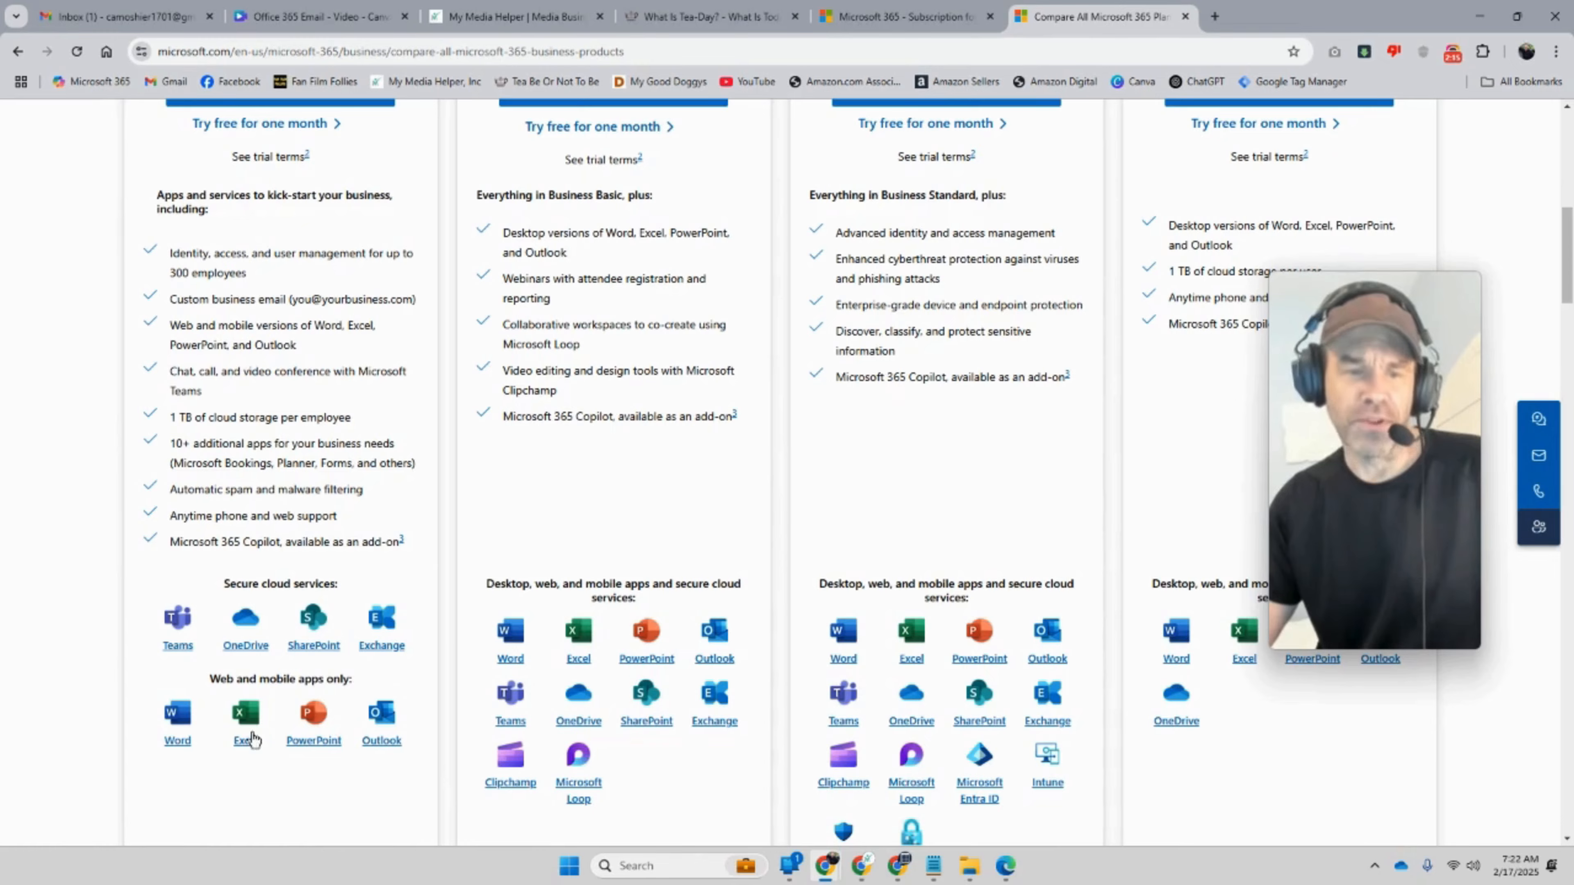
scroll(416, 780, "up", 2)
scroll(416, 780, "up", 3)
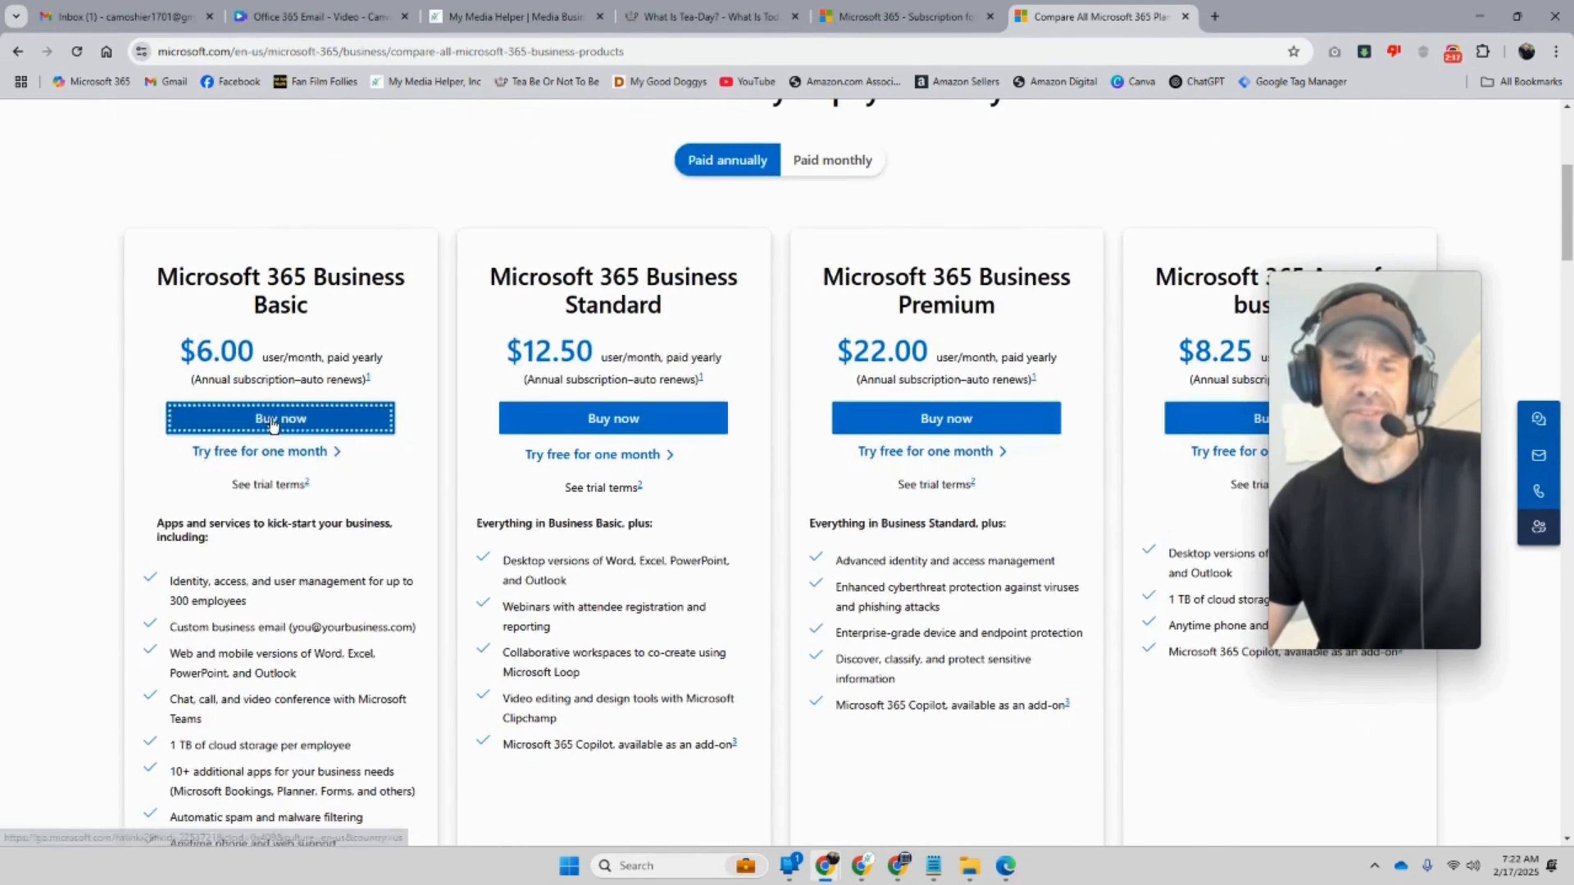
Step: Buy Business Basic for 1 user and 1 year, enter the business email address, and sign in
left_click(279, 415)
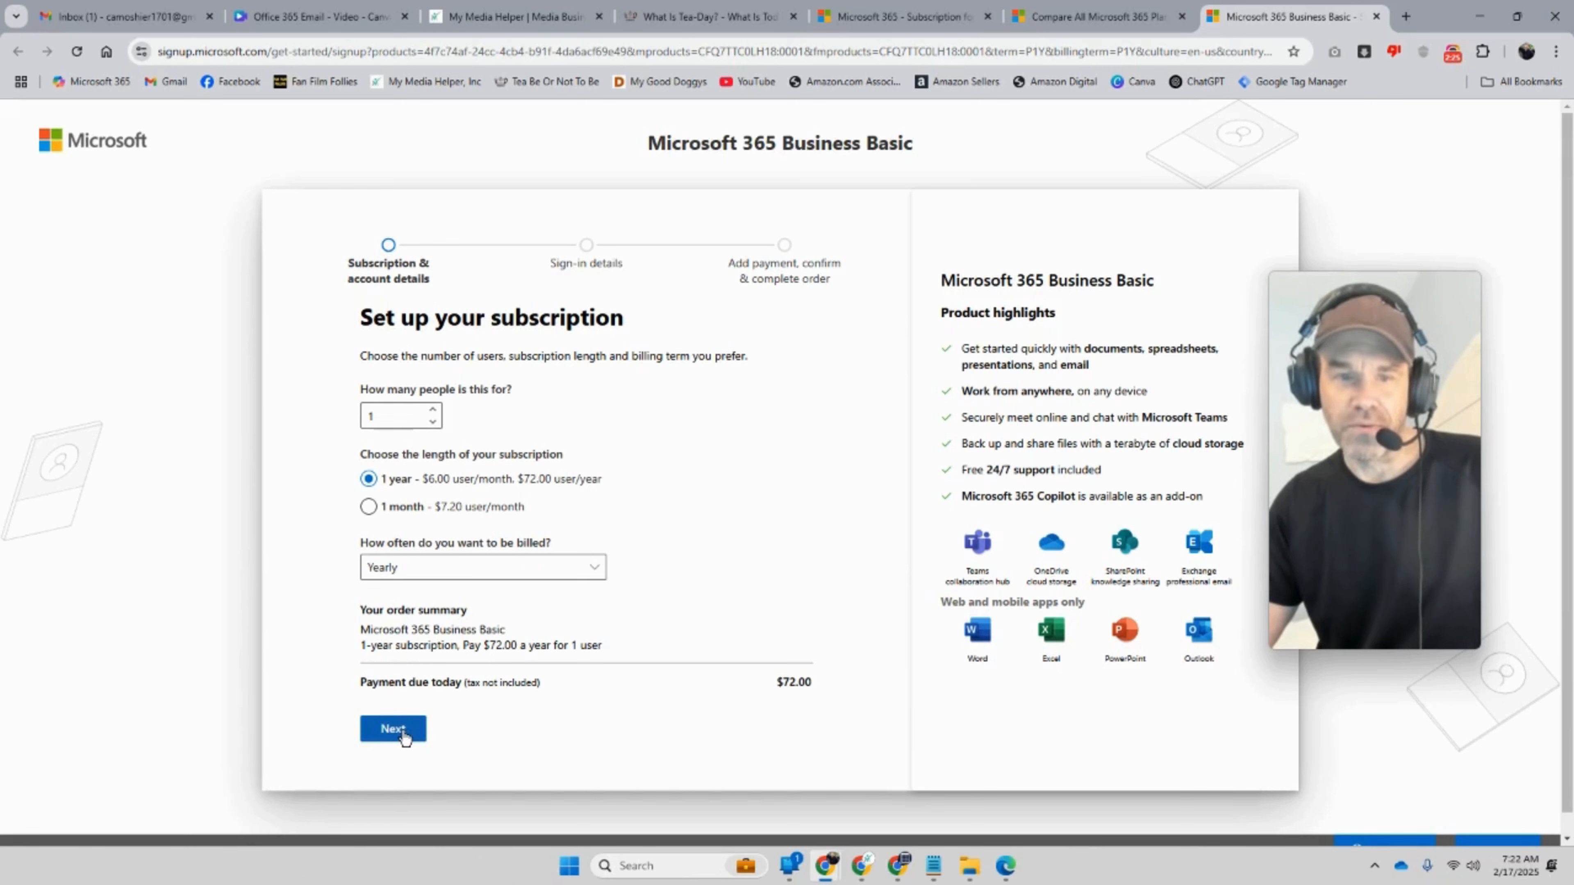
left_click(1095, 327)
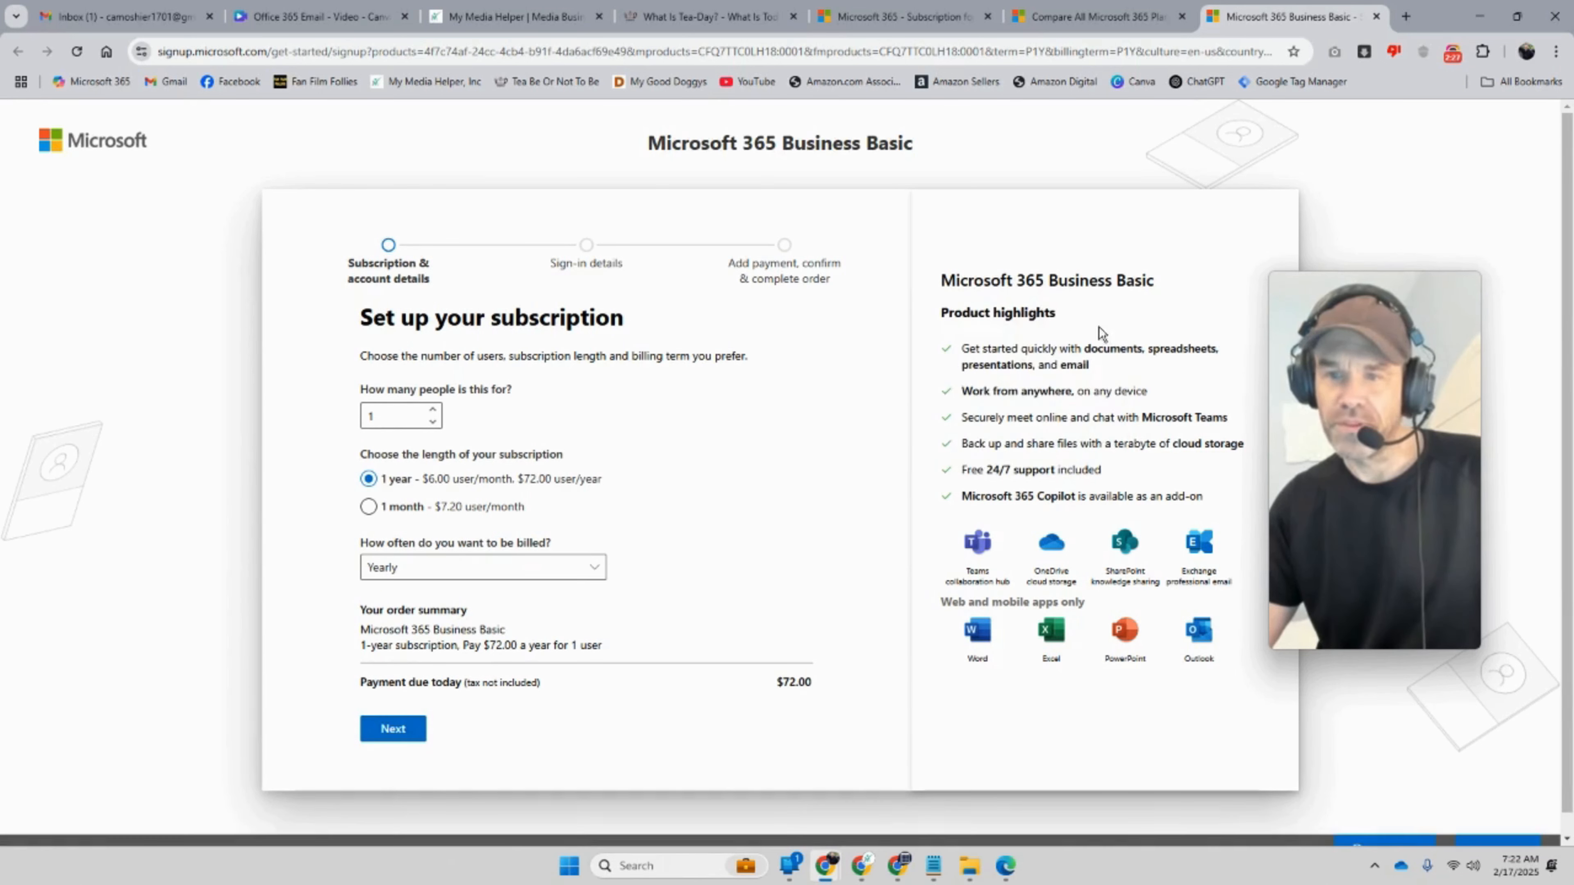
left_click(404, 730)
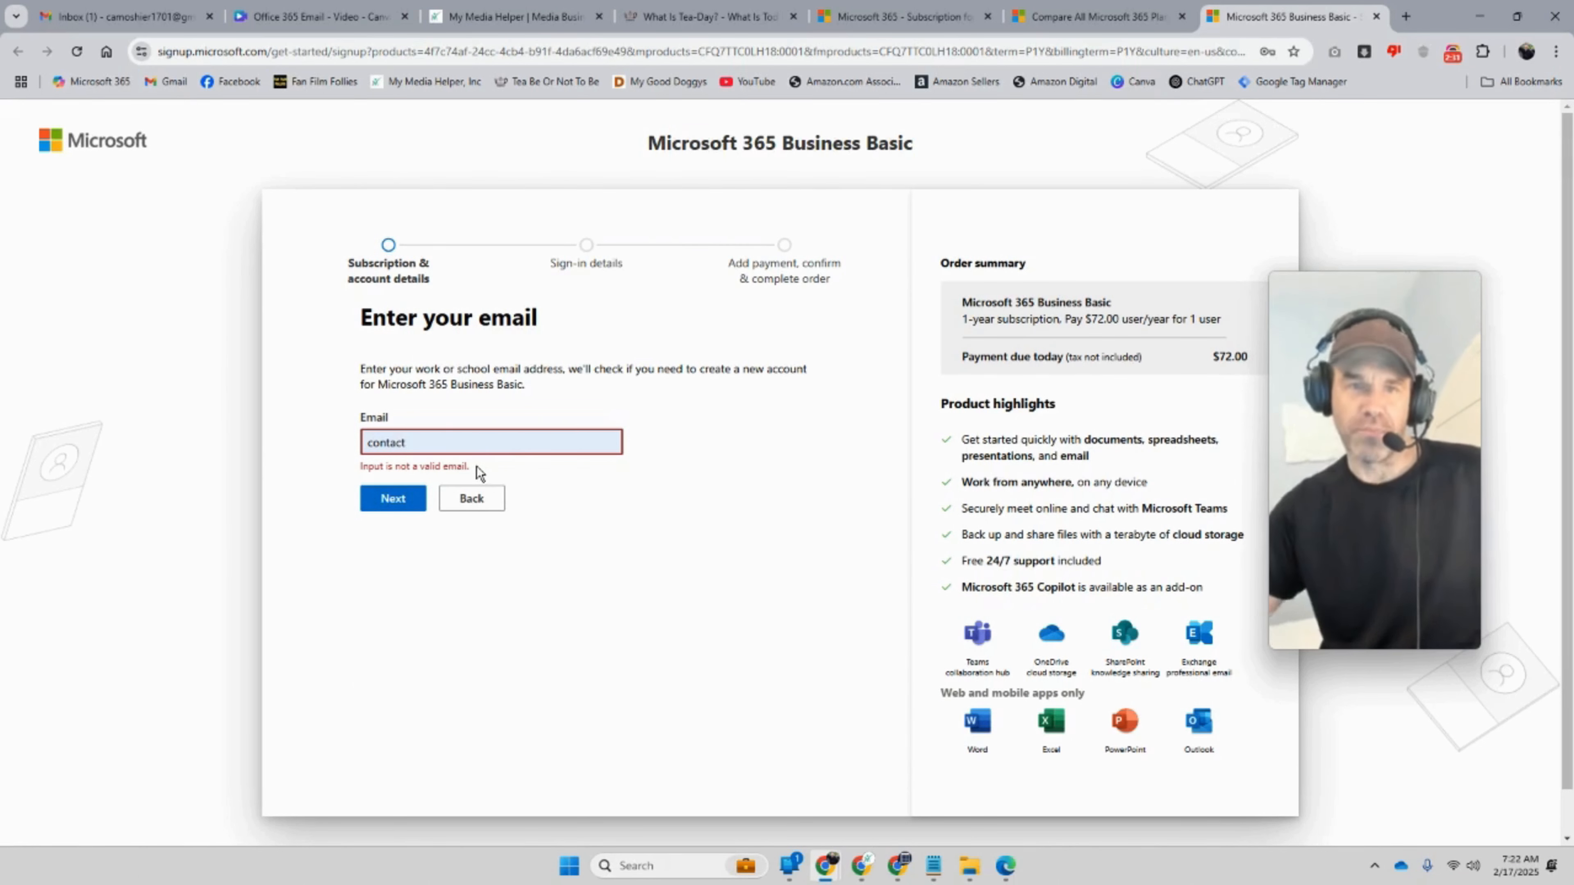
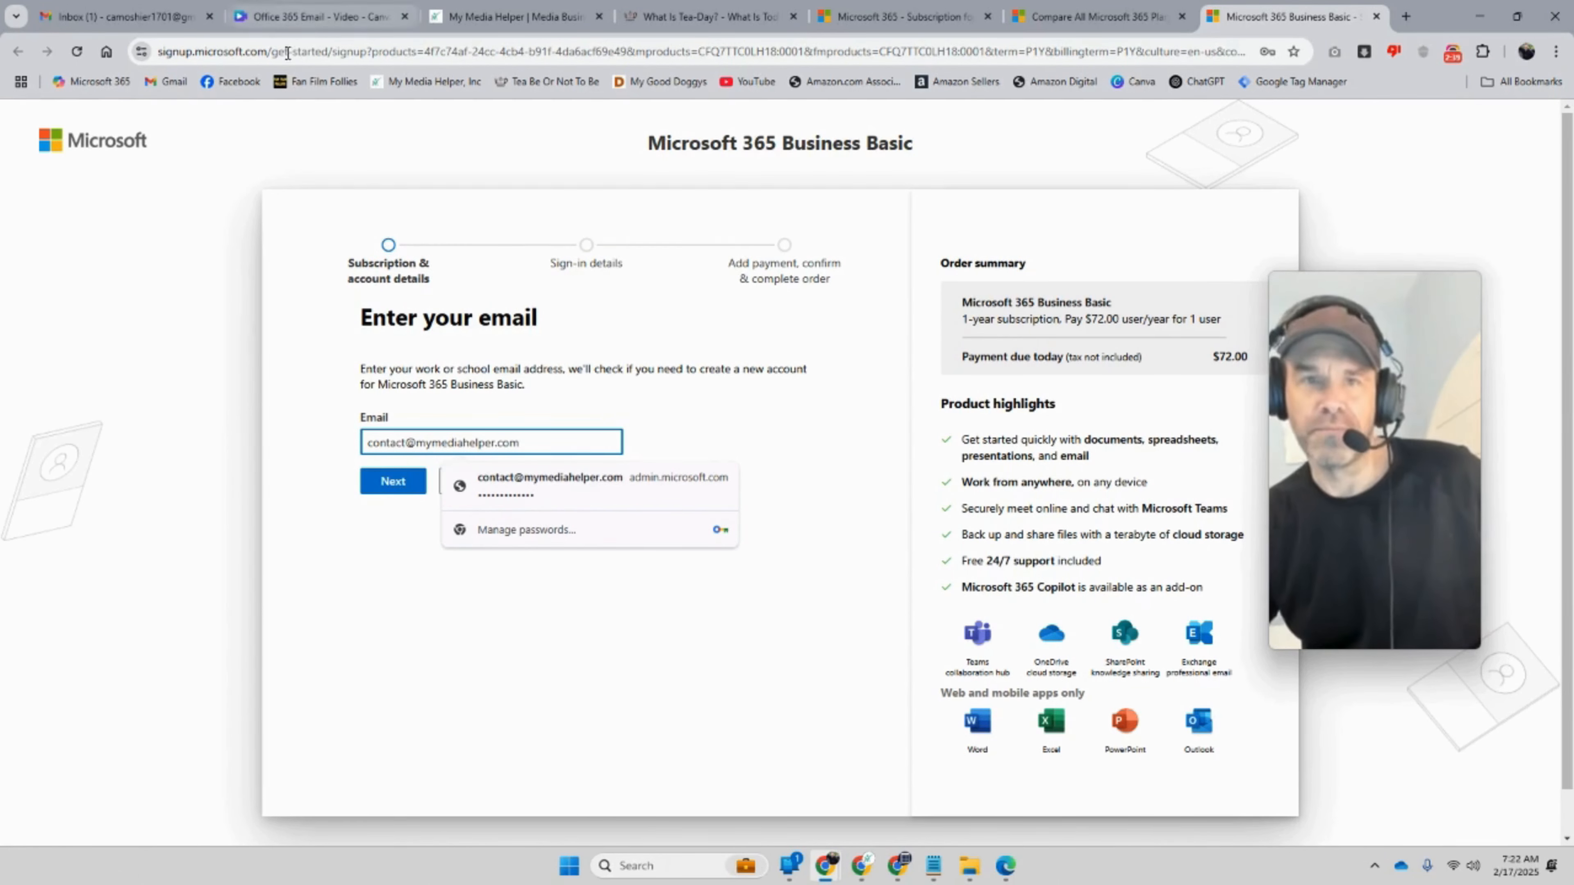
left_click(515, 16)
left_click(1281, 7)
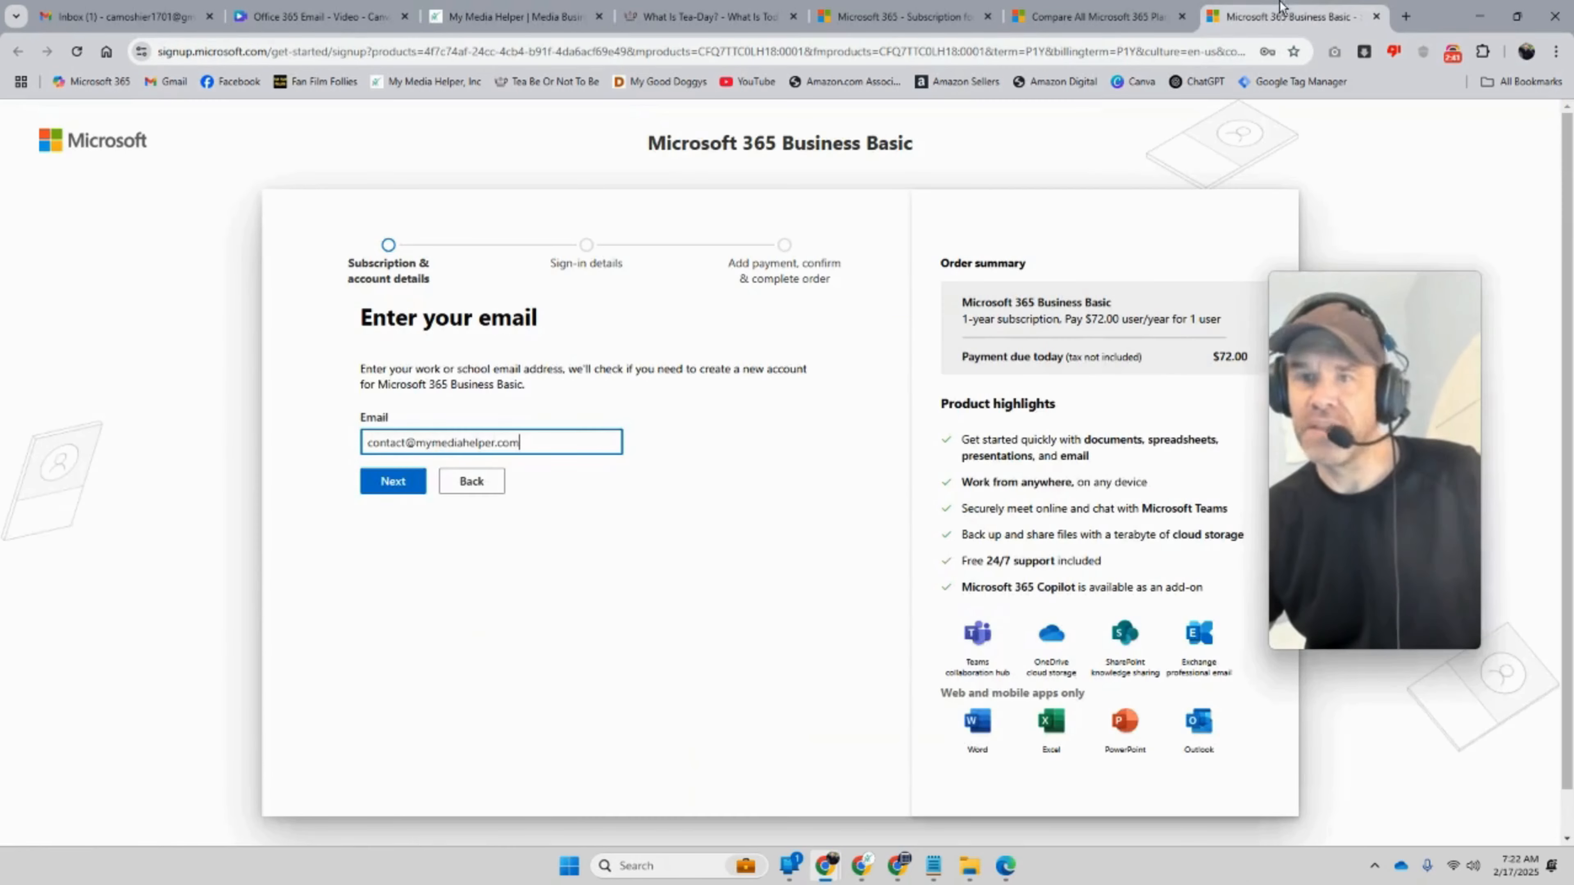
left_click(400, 485)
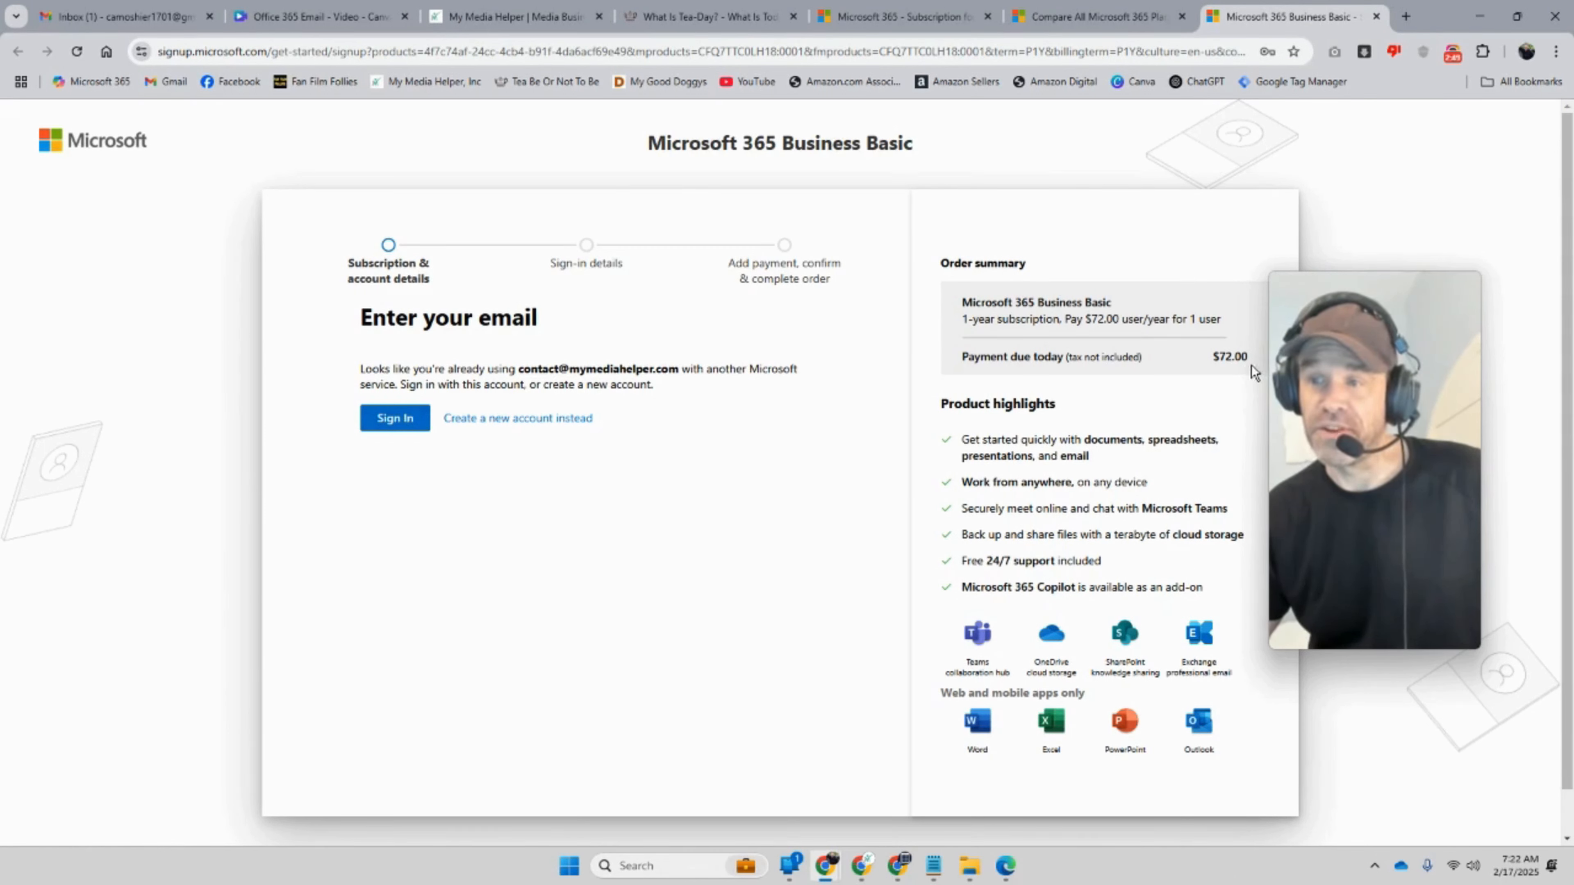
left_click(397, 423)
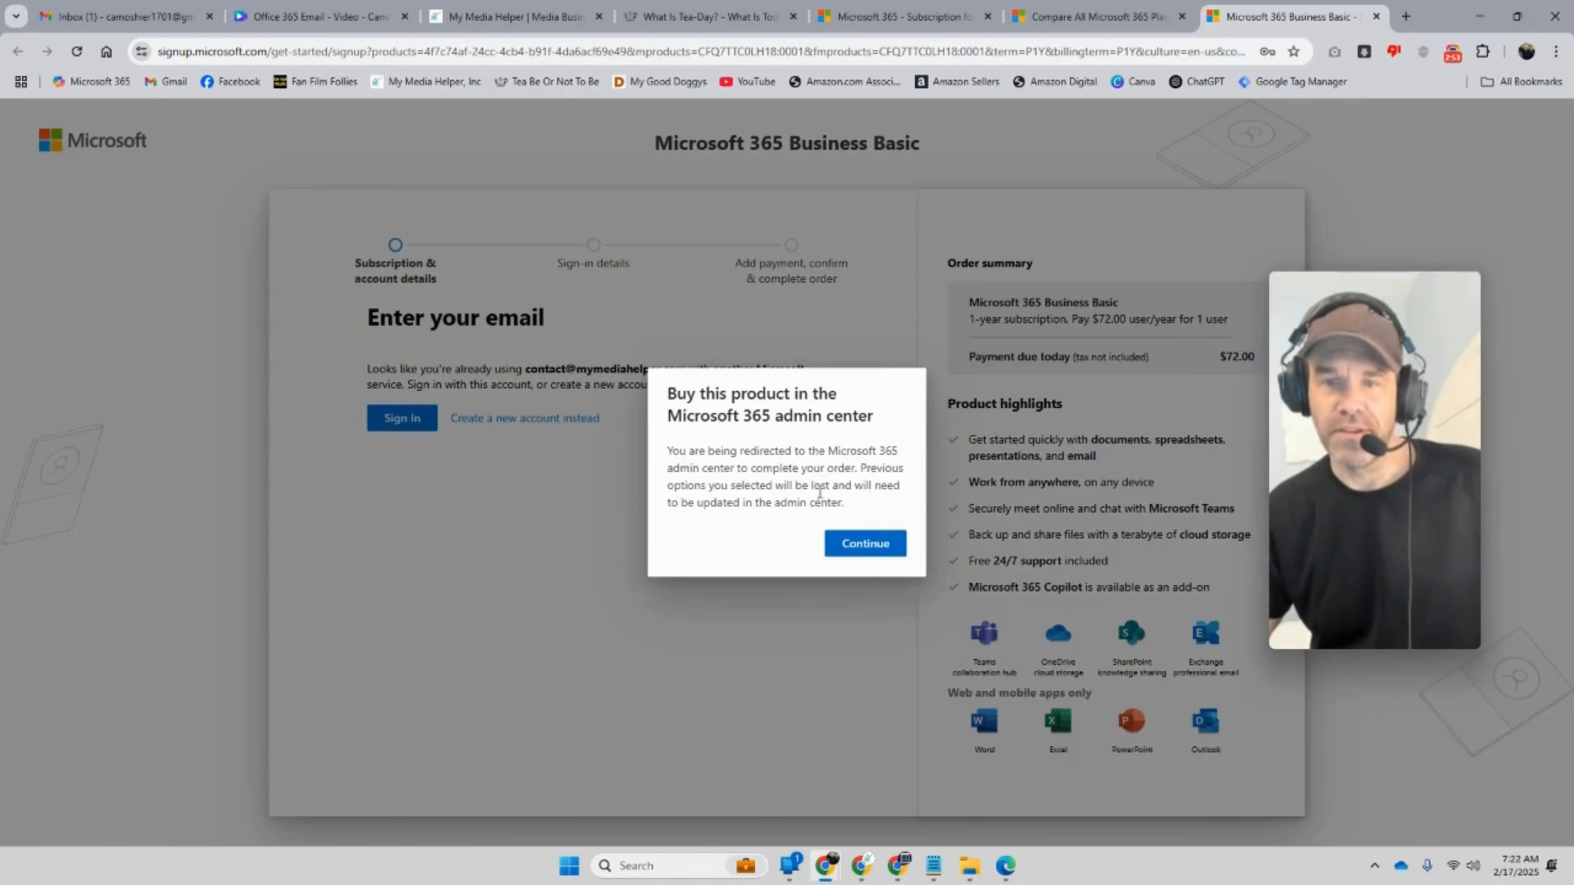
Step: Continue to the admin center checkout and review the USD 6.48 total (6.00 plus 0.48 tax)
left_click(861, 543)
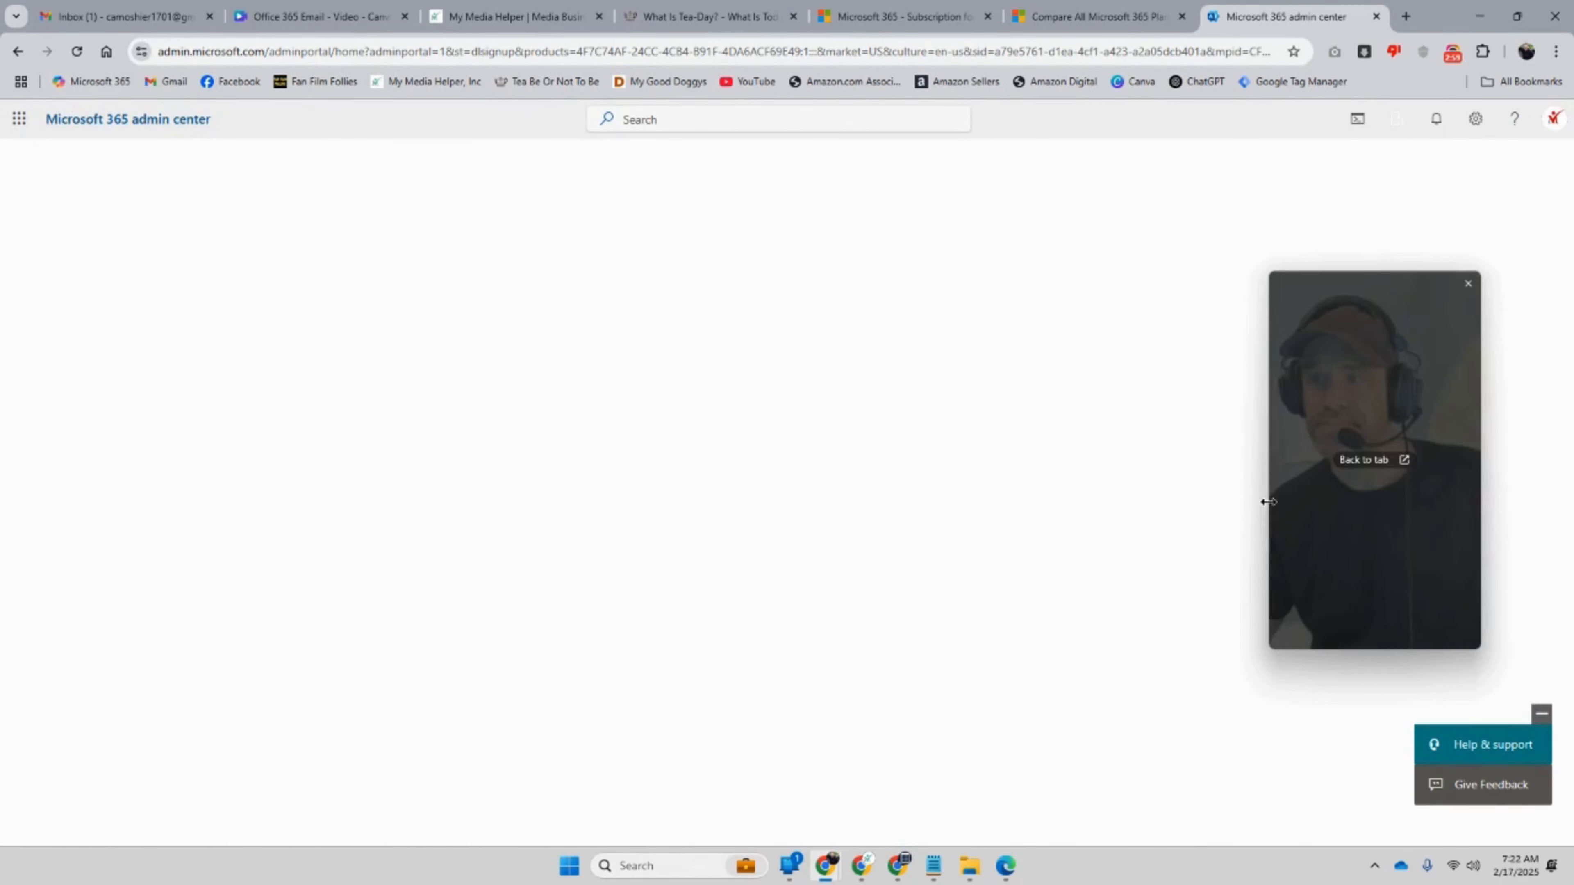
left_click_drag(1374, 392, 1046, 484)
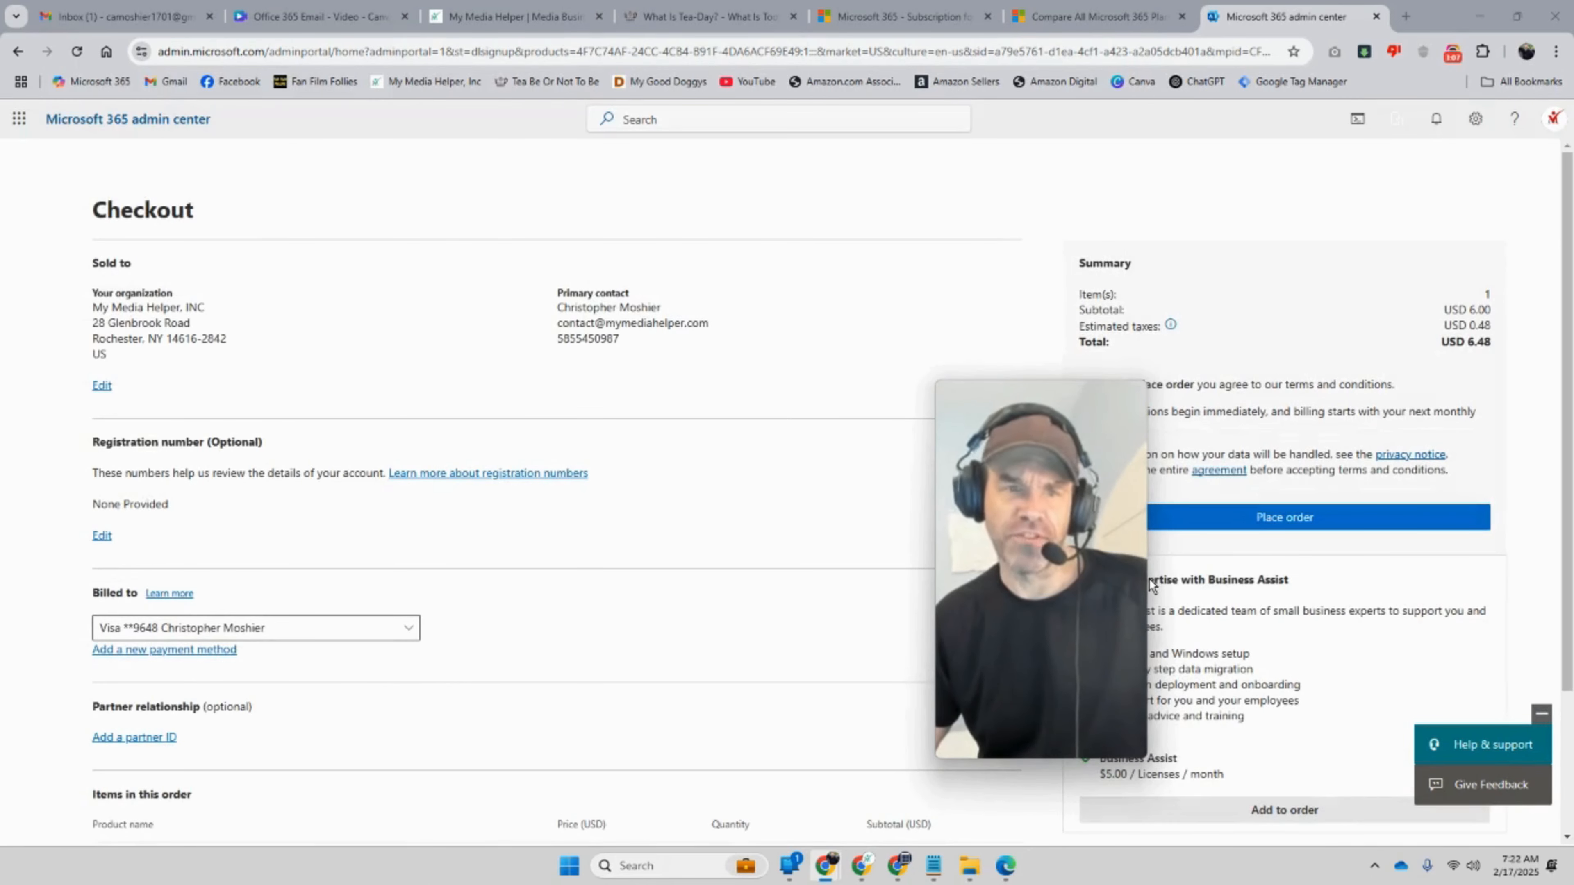
left_click_drag(1062, 489, 926, 433)
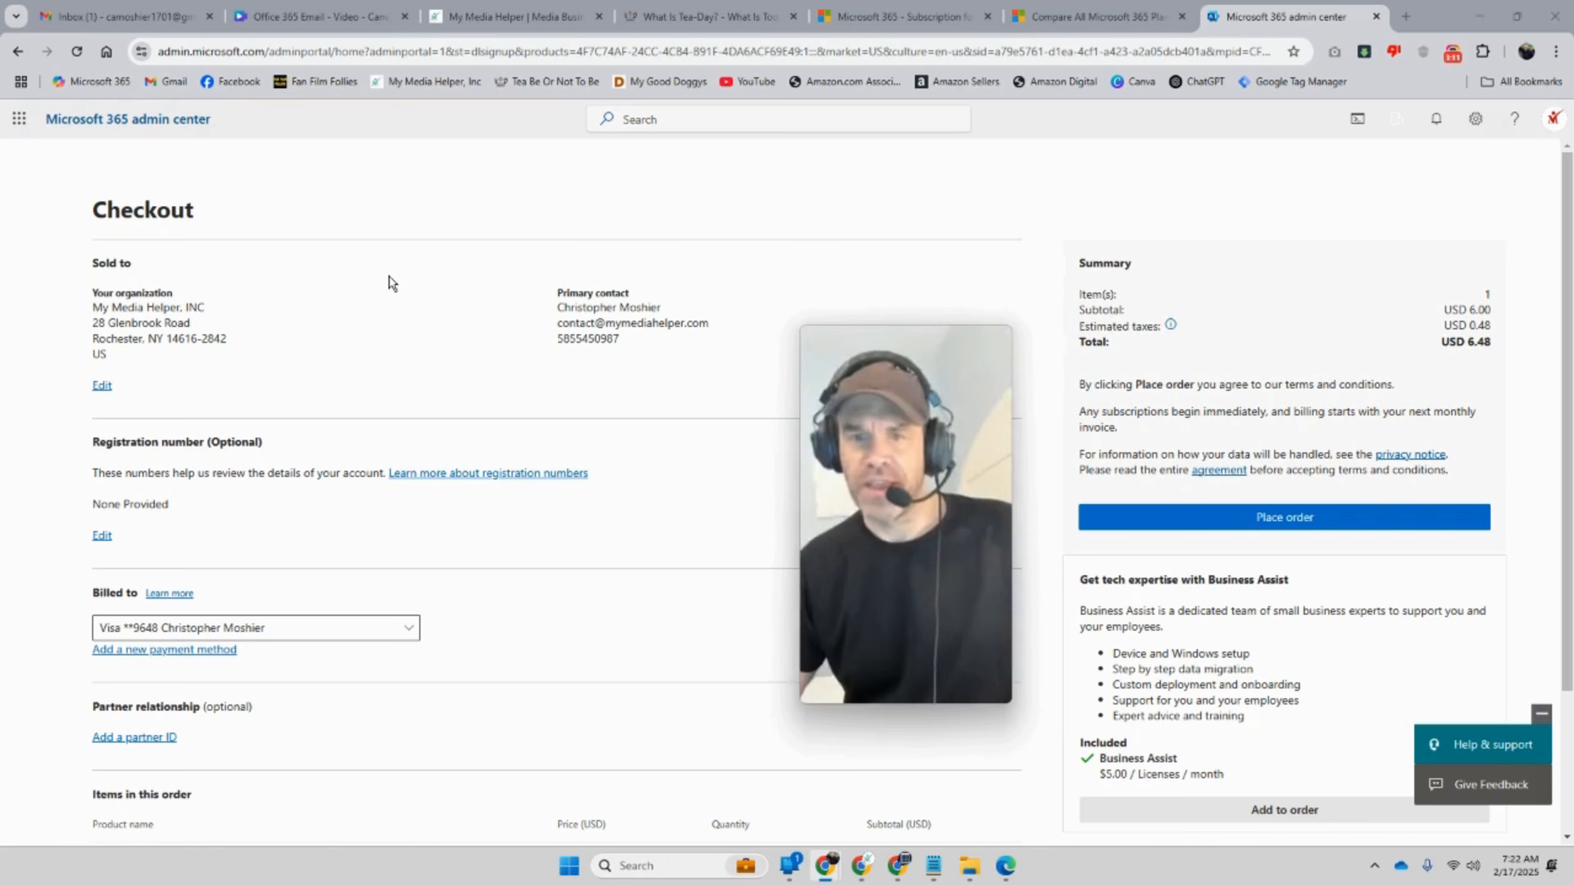
left_click_drag(1497, 342, 1465, 341)
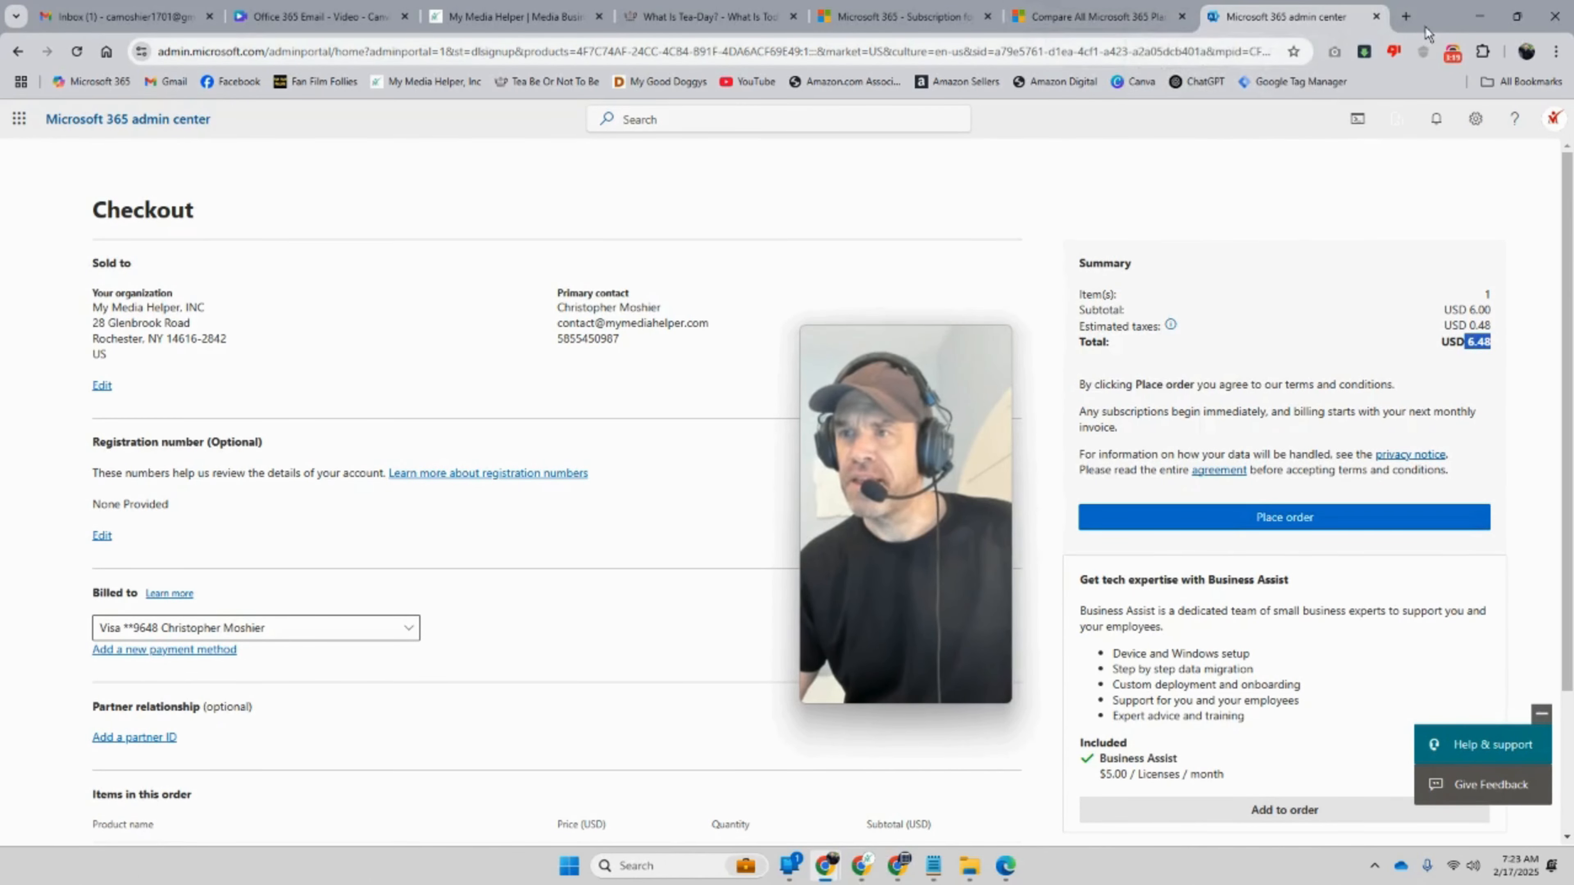
Step: Close the checkout, plans comparison and Microsoft 365 subscription tabs
left_click(1376, 16)
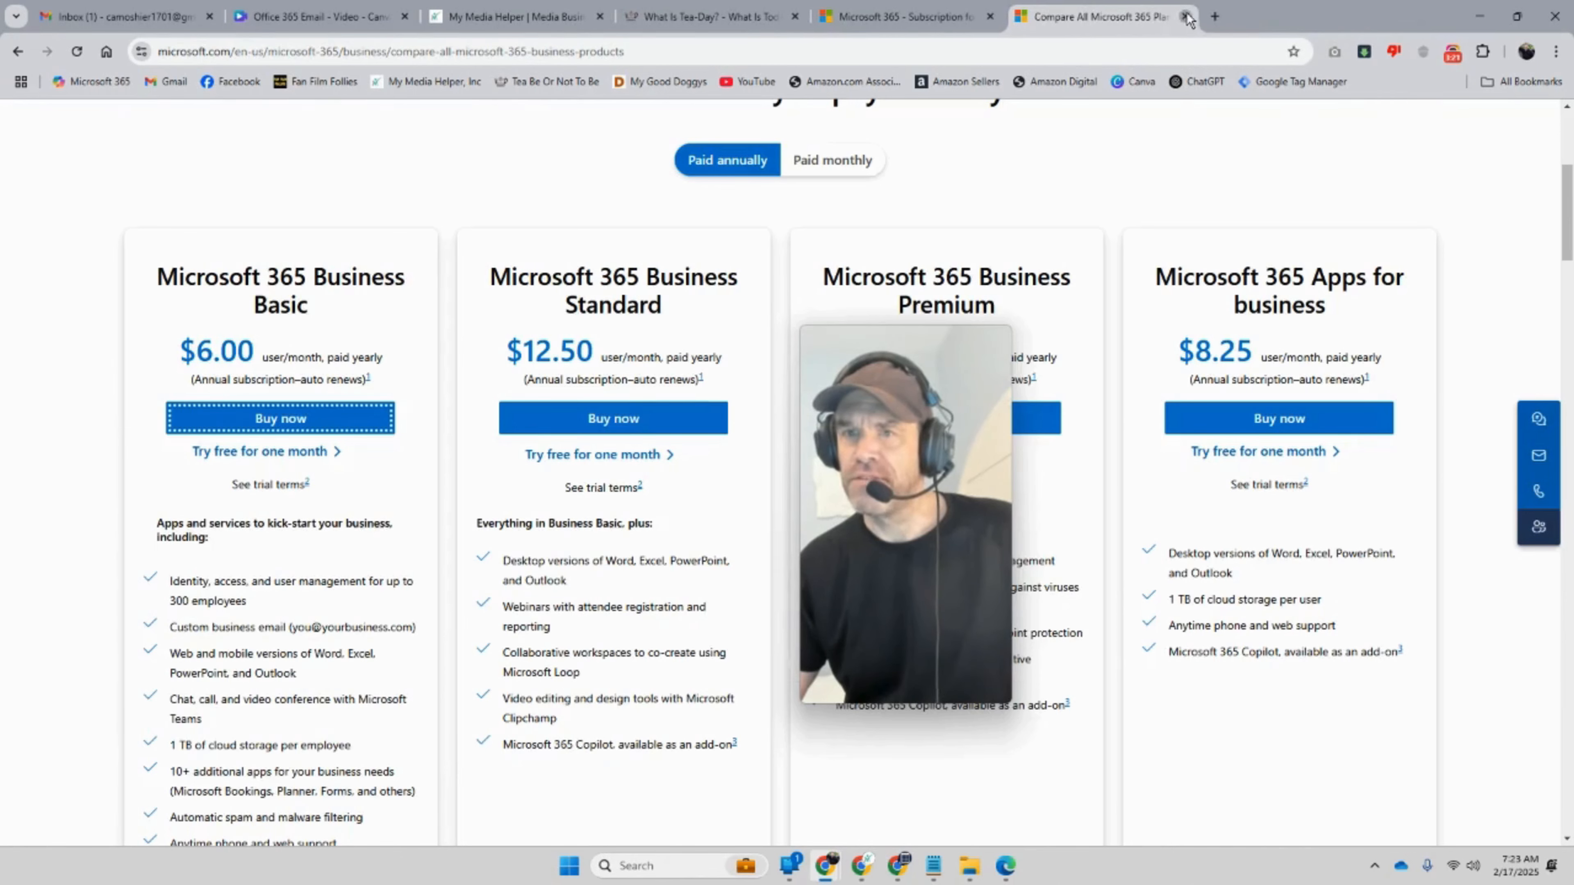
left_click(1187, 17)
left_click(990, 17)
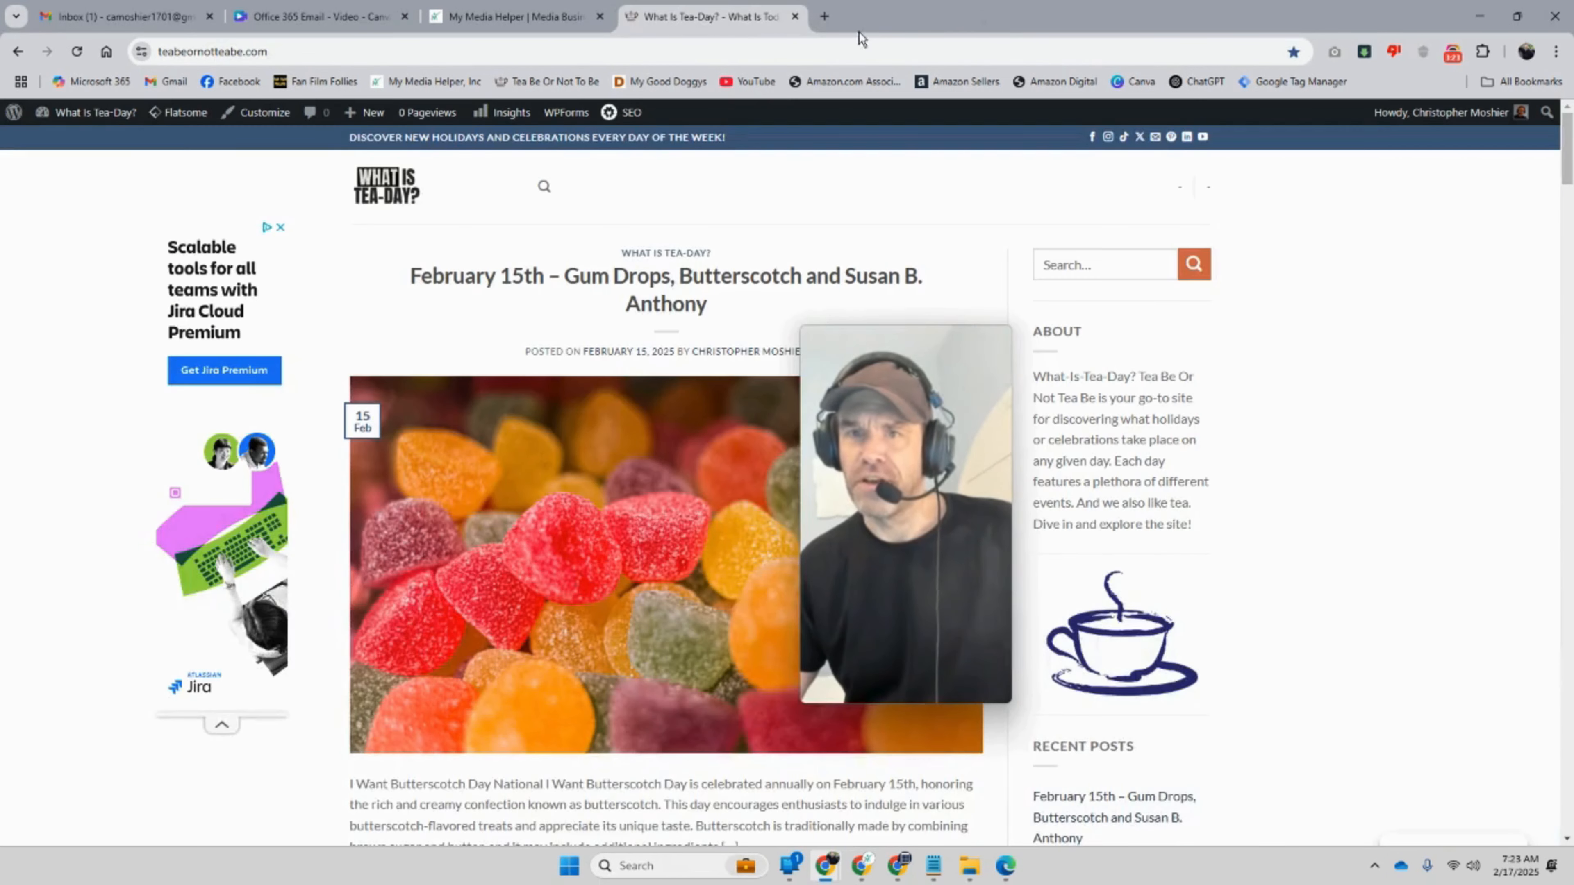
Step: In a new tab, search for 'office 365' from the address bar
left_click(825, 16)
left_click(568, 360)
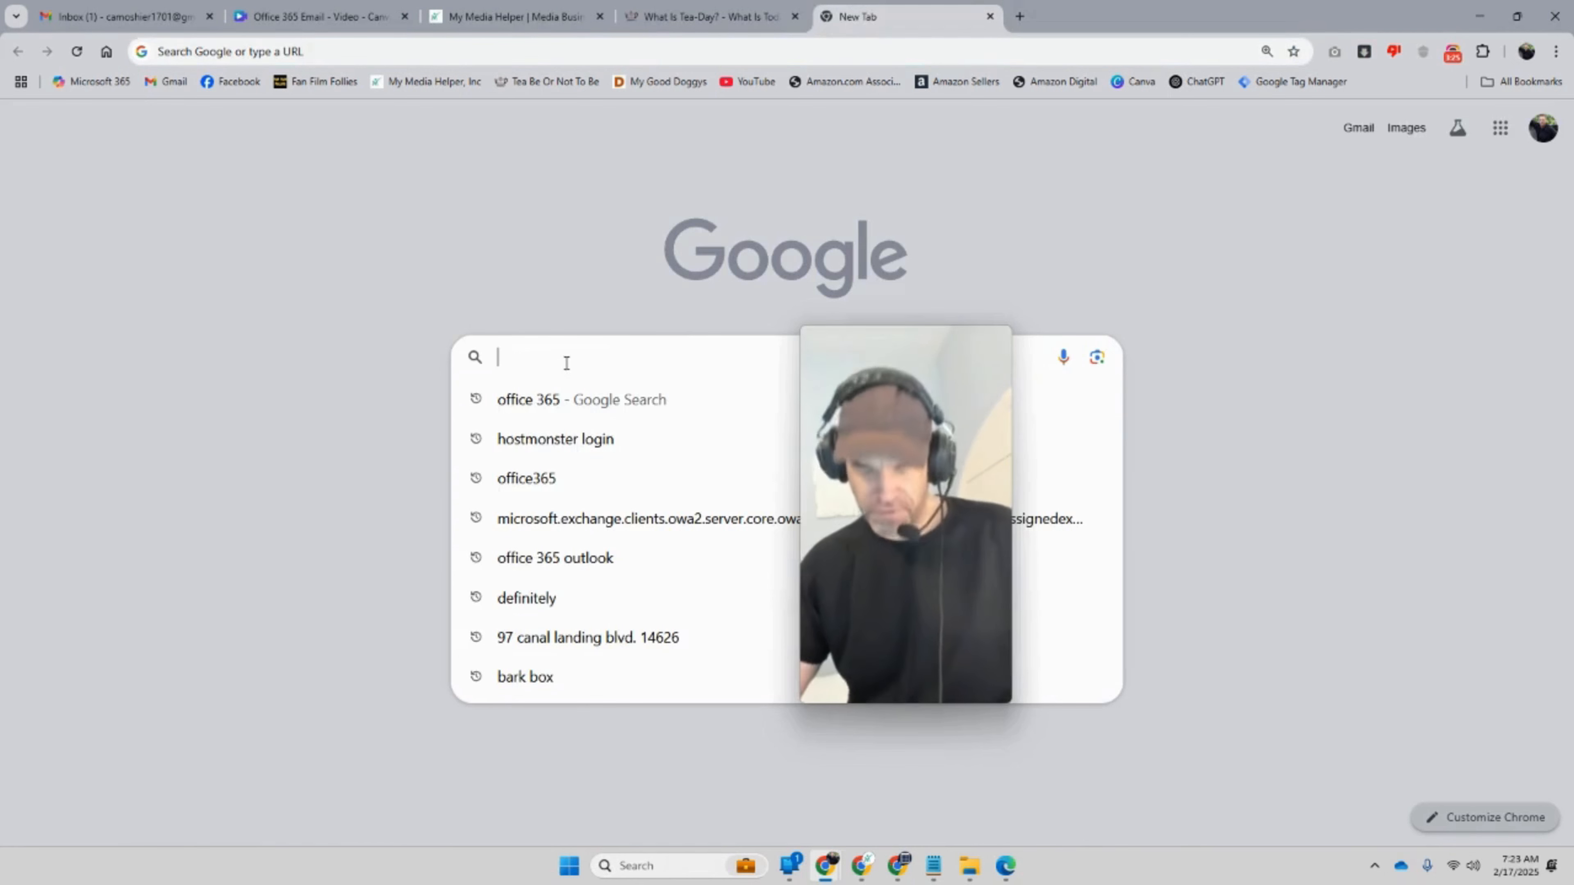
left_click(448, 213)
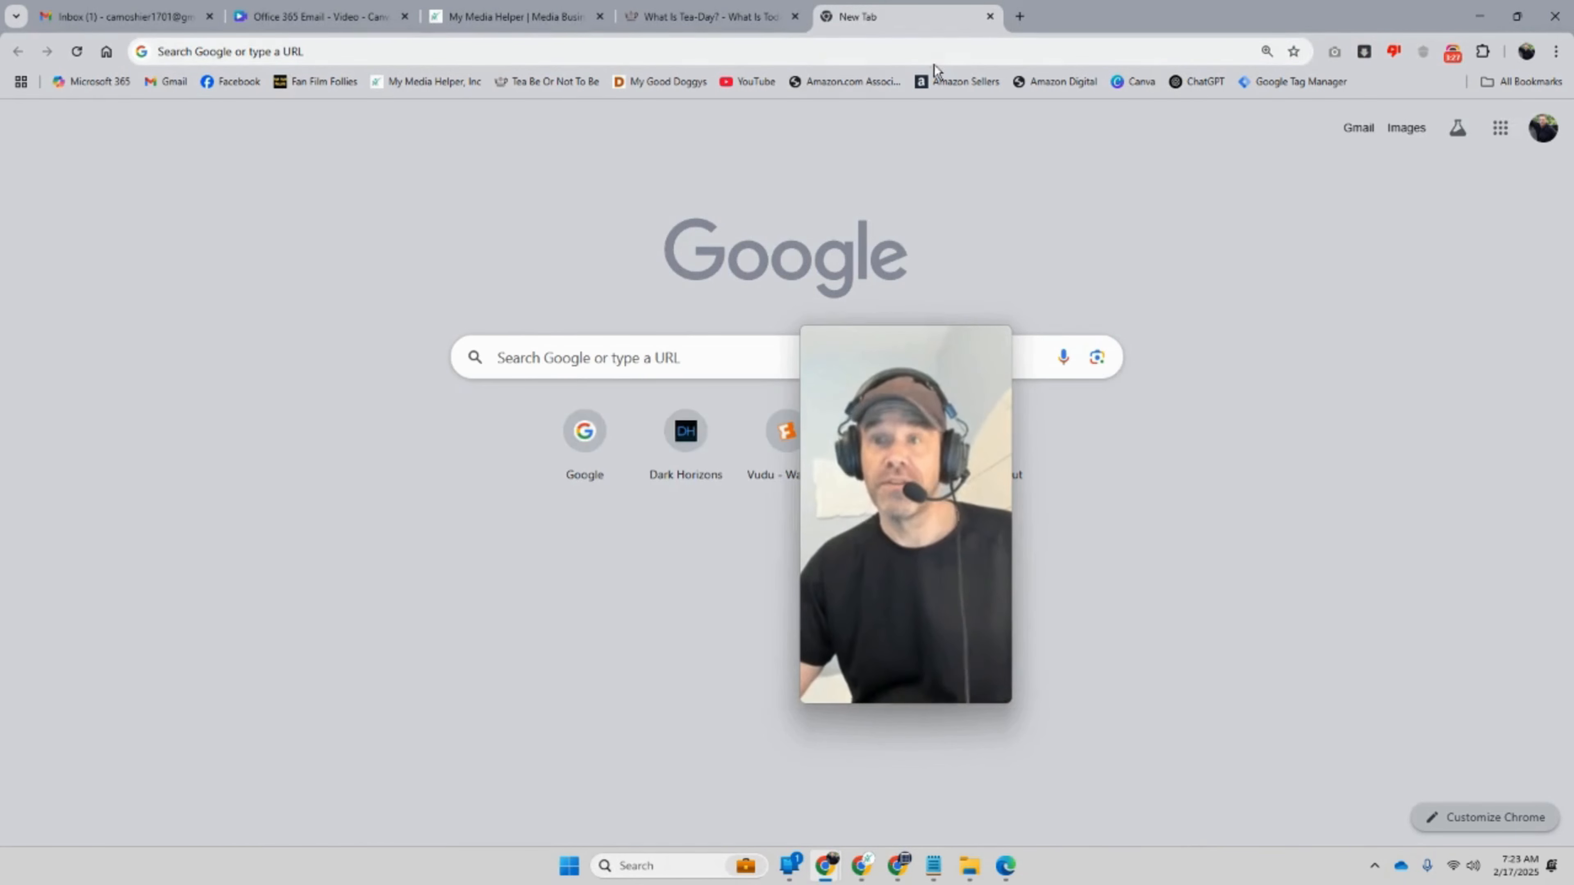
left_click(330, 51)
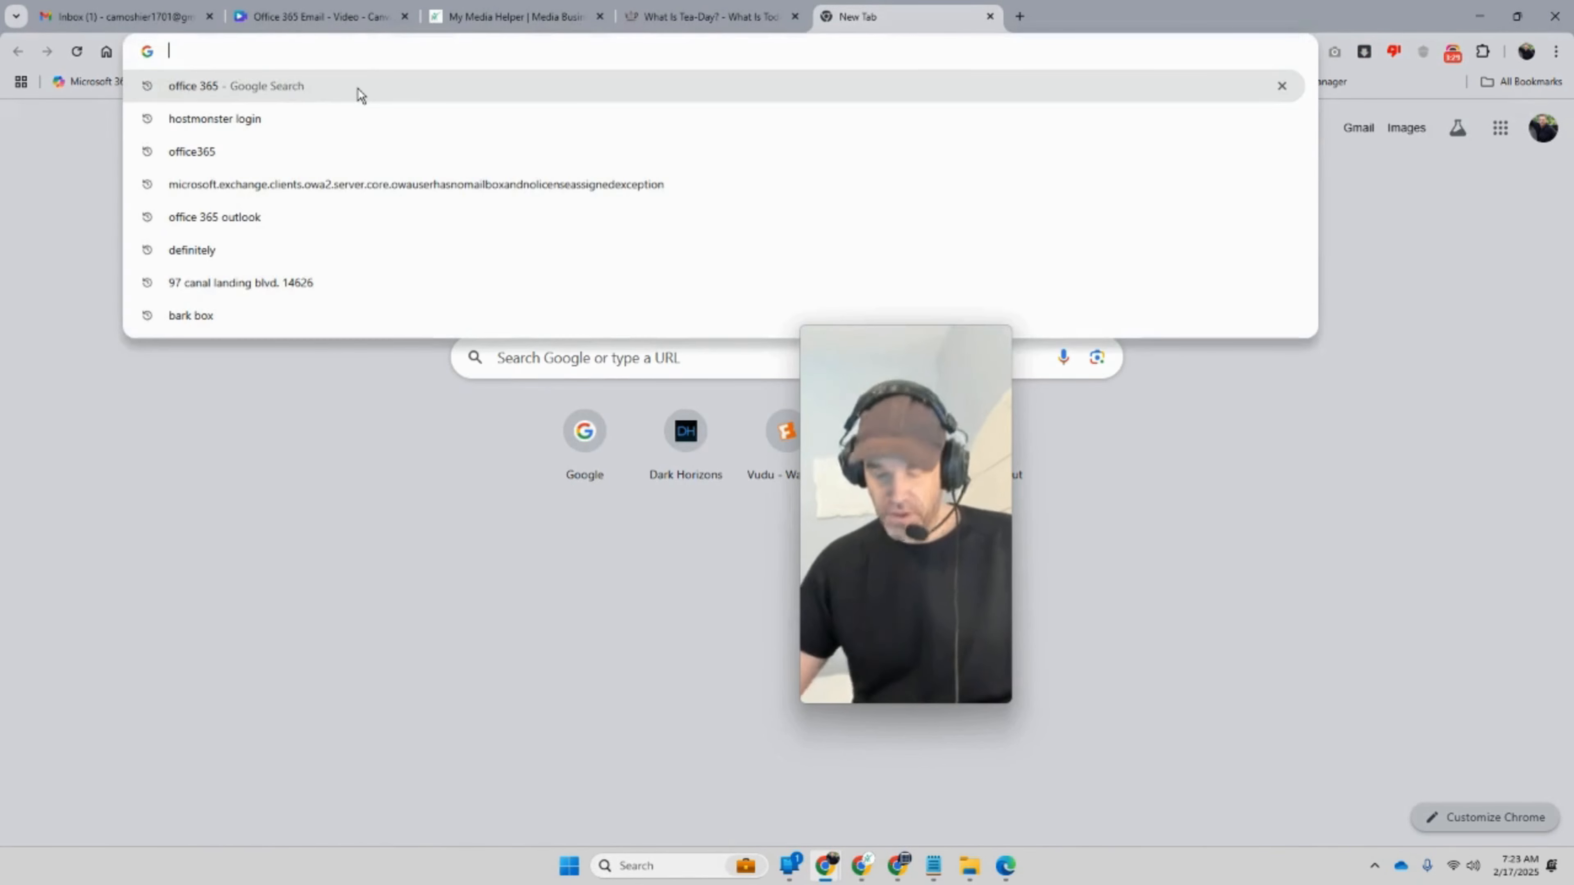
type("offi")
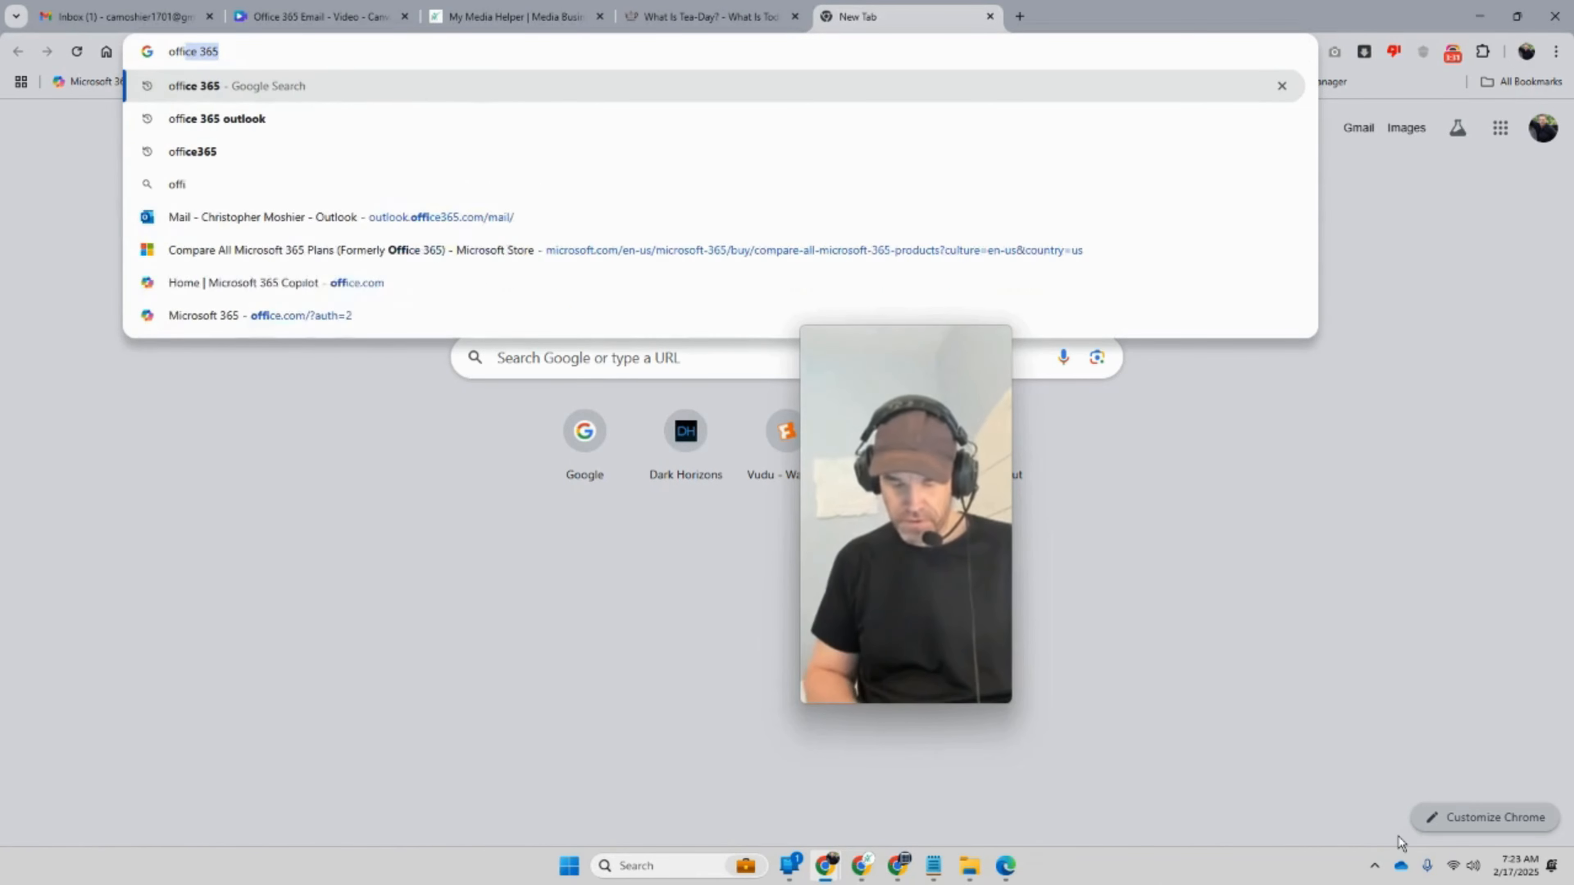
type("ce 365")
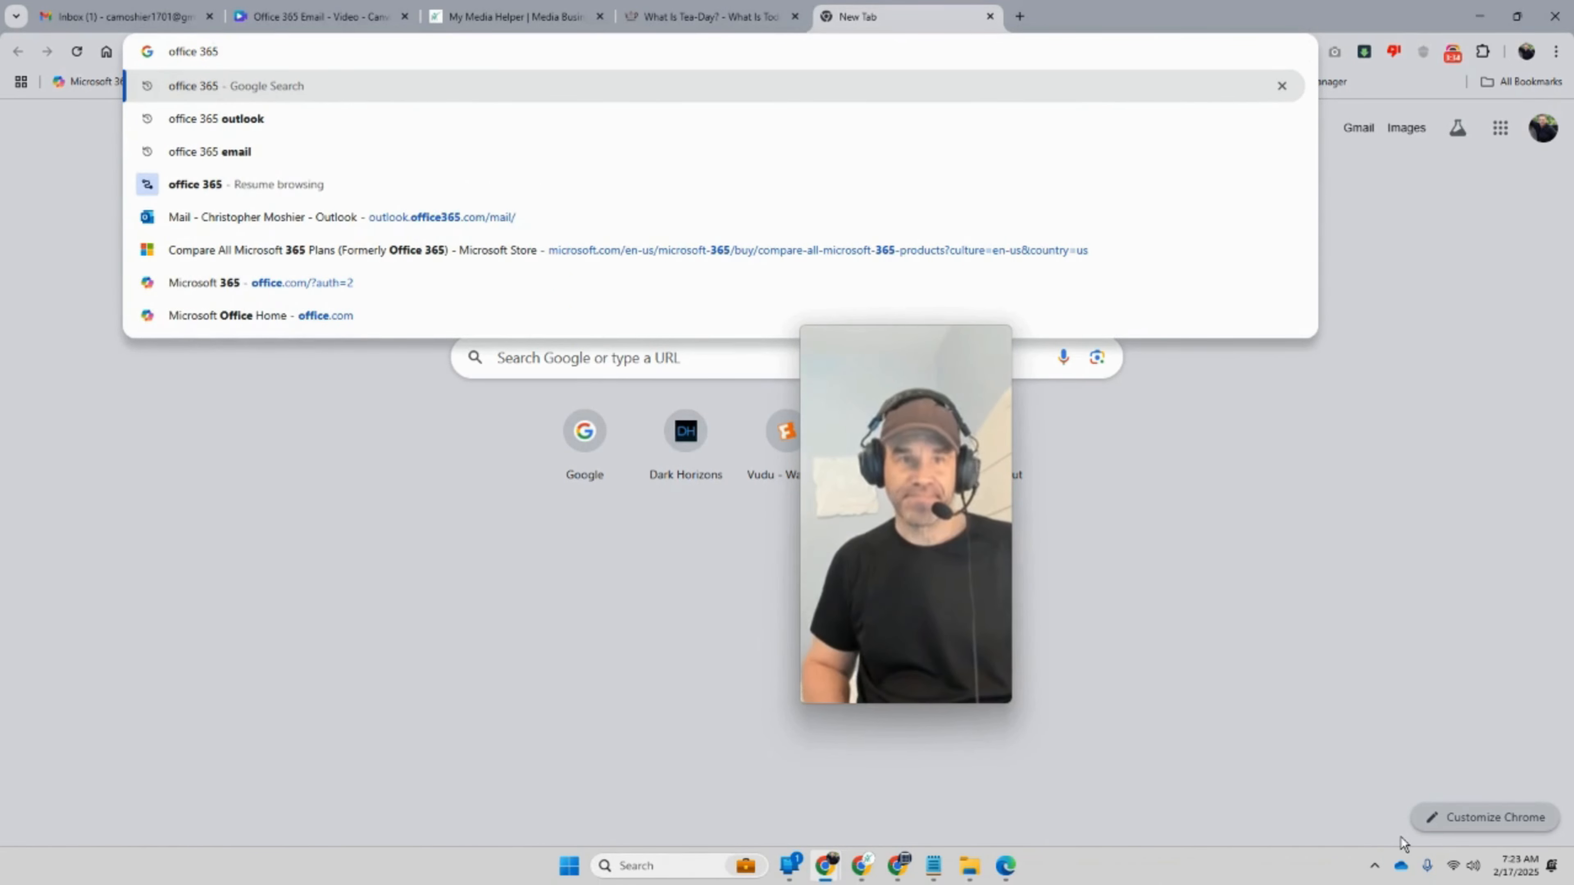
key("Return")
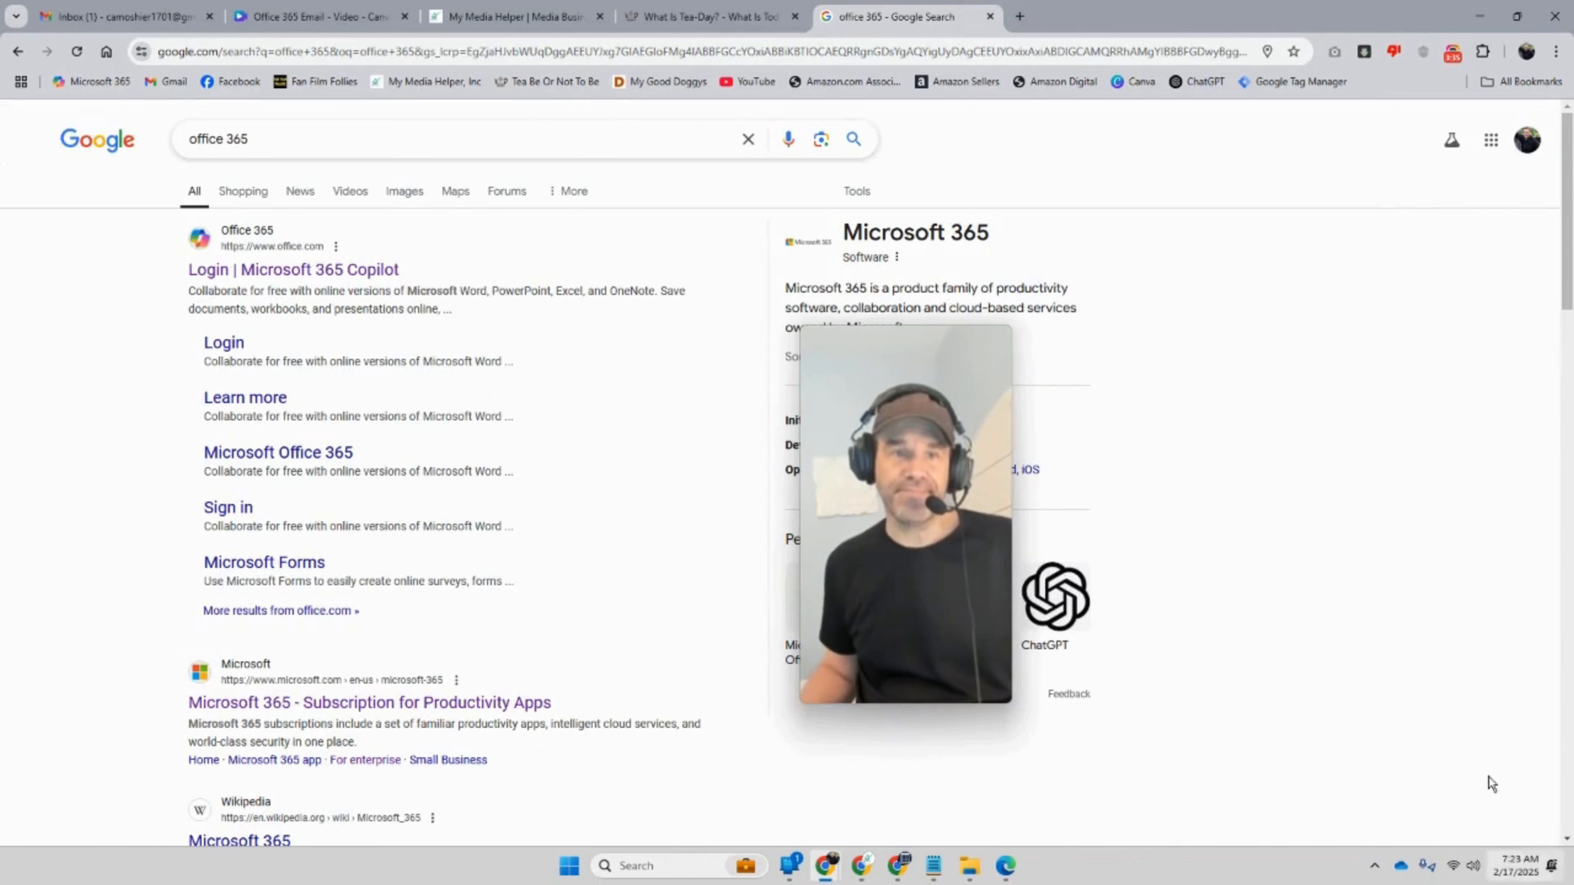
Step: Open the Office 365 Login | Microsoft 365 Copilot result to reach the Microsoft 365 home
left_click(335, 270)
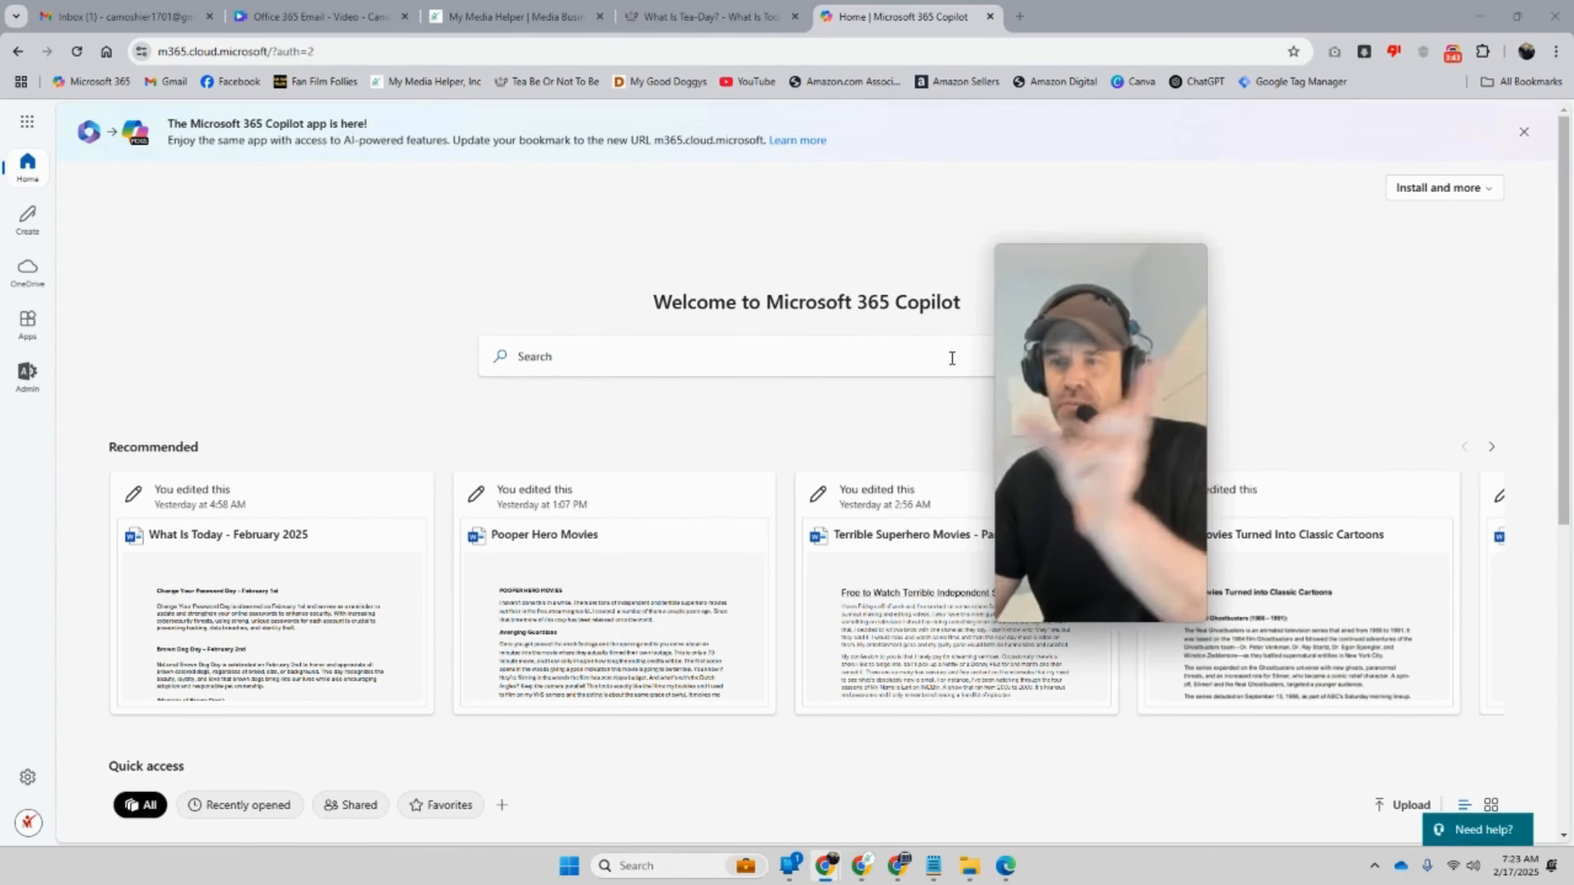
mouse_move(1011, 371)
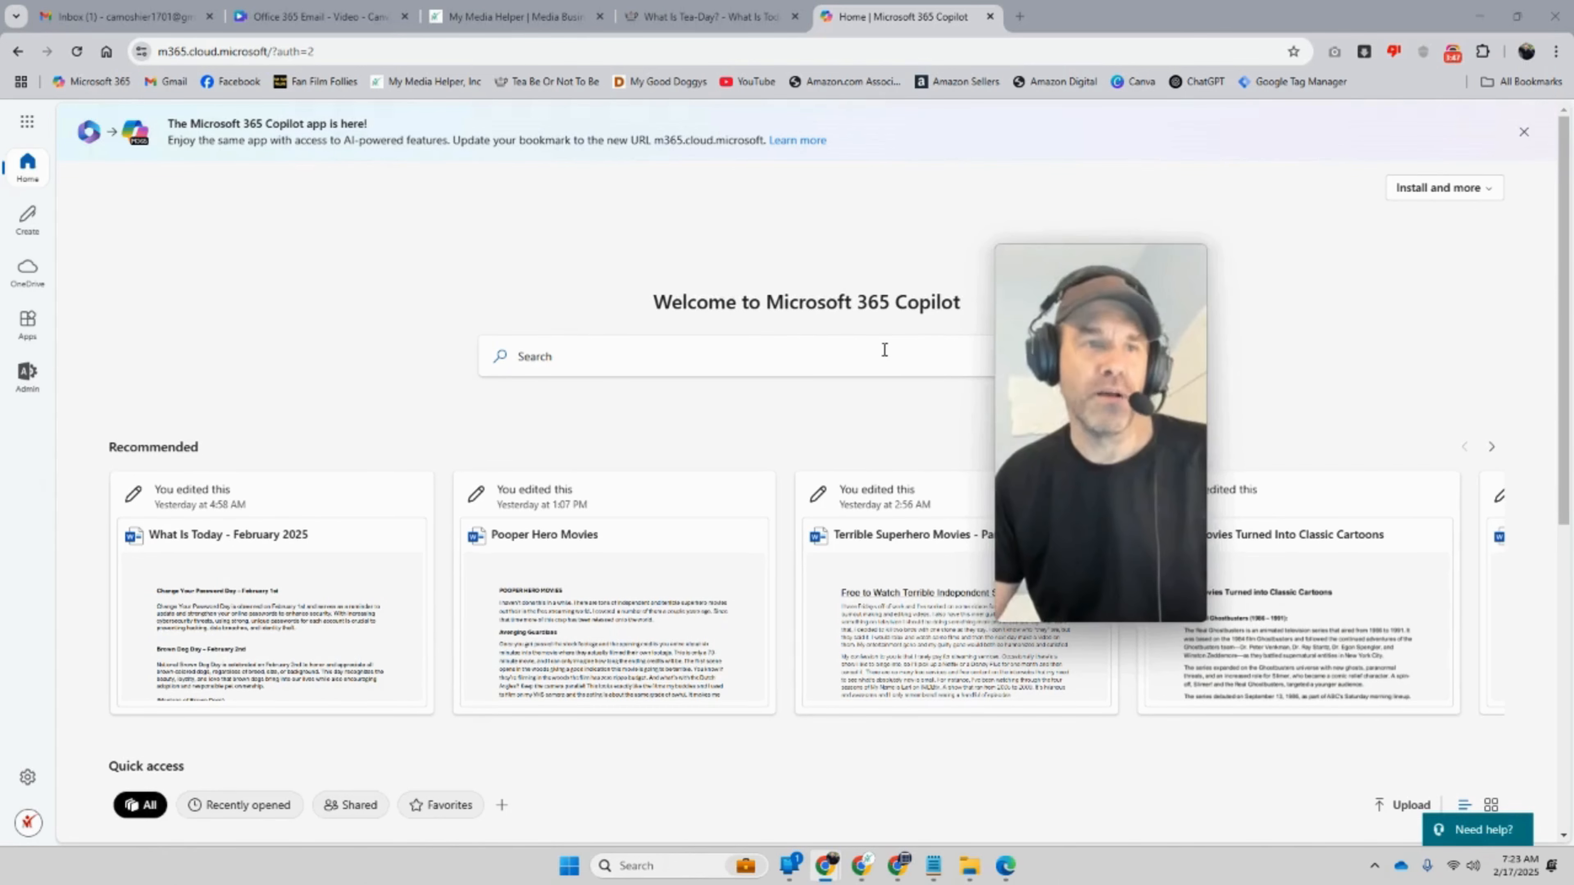
left_click_drag(1079, 337, 1255, 261)
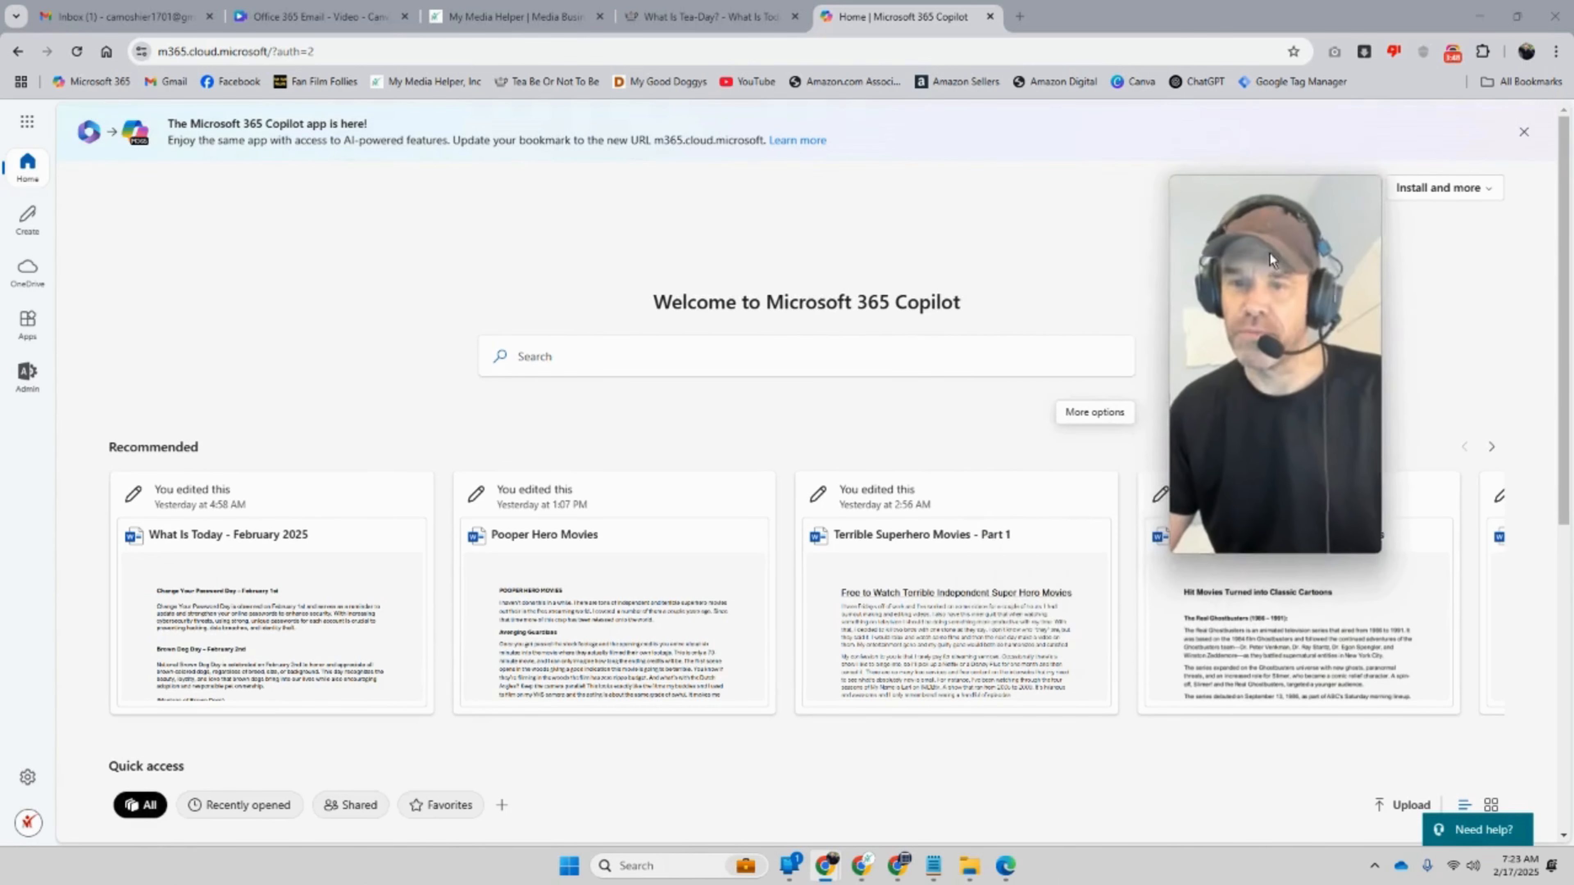
Step: Open the More apps page listing Copilot, Teams, Word, Excel, PowerPoint and Outlook
left_click(27, 123)
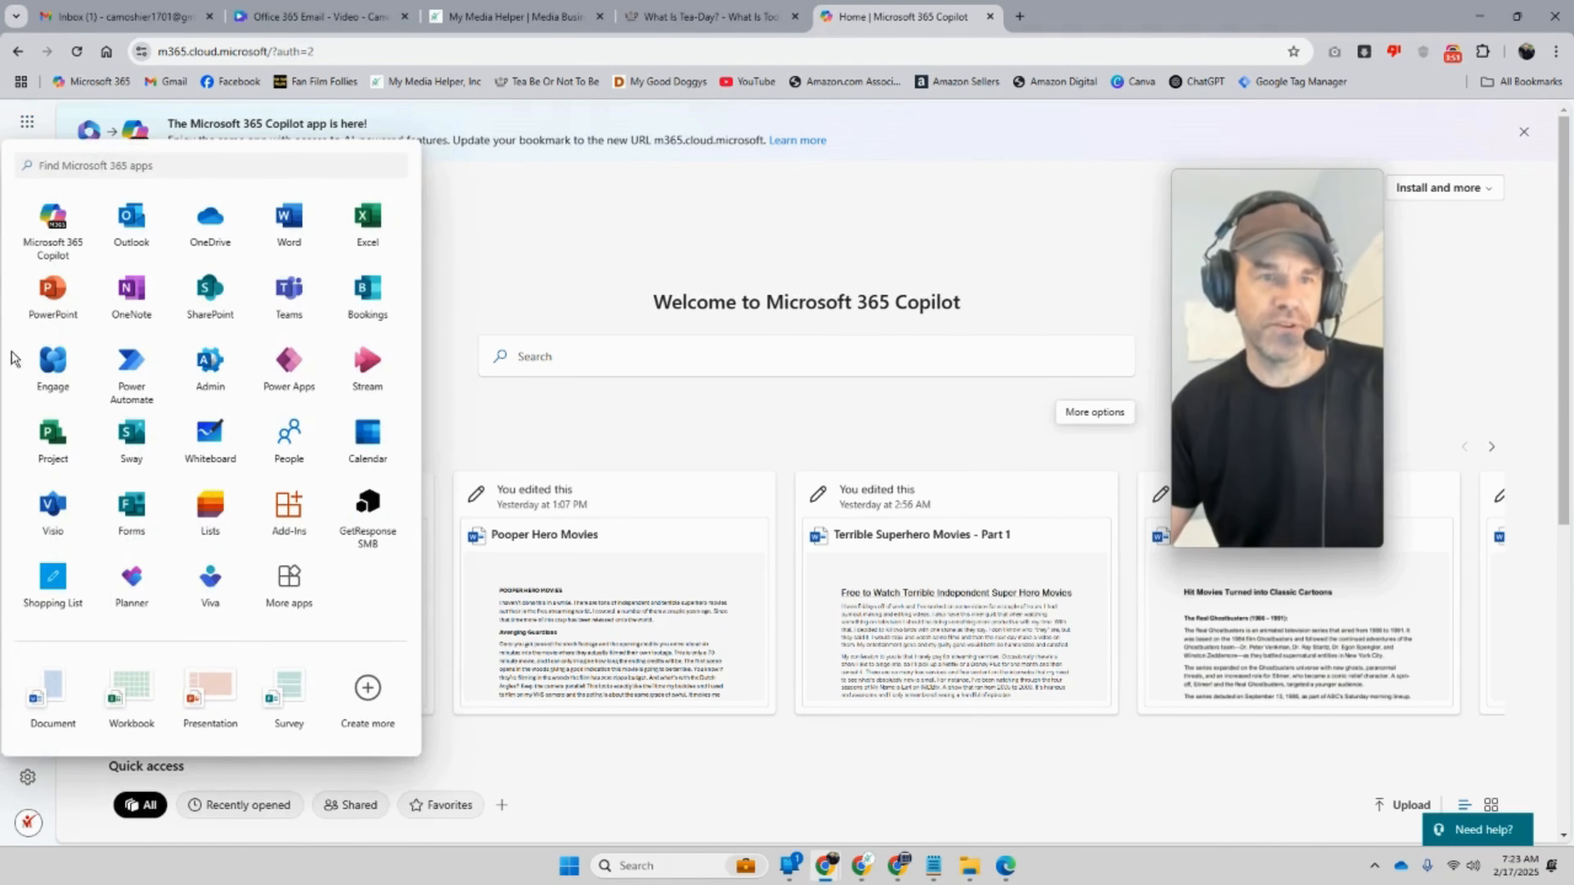
left_click(295, 585)
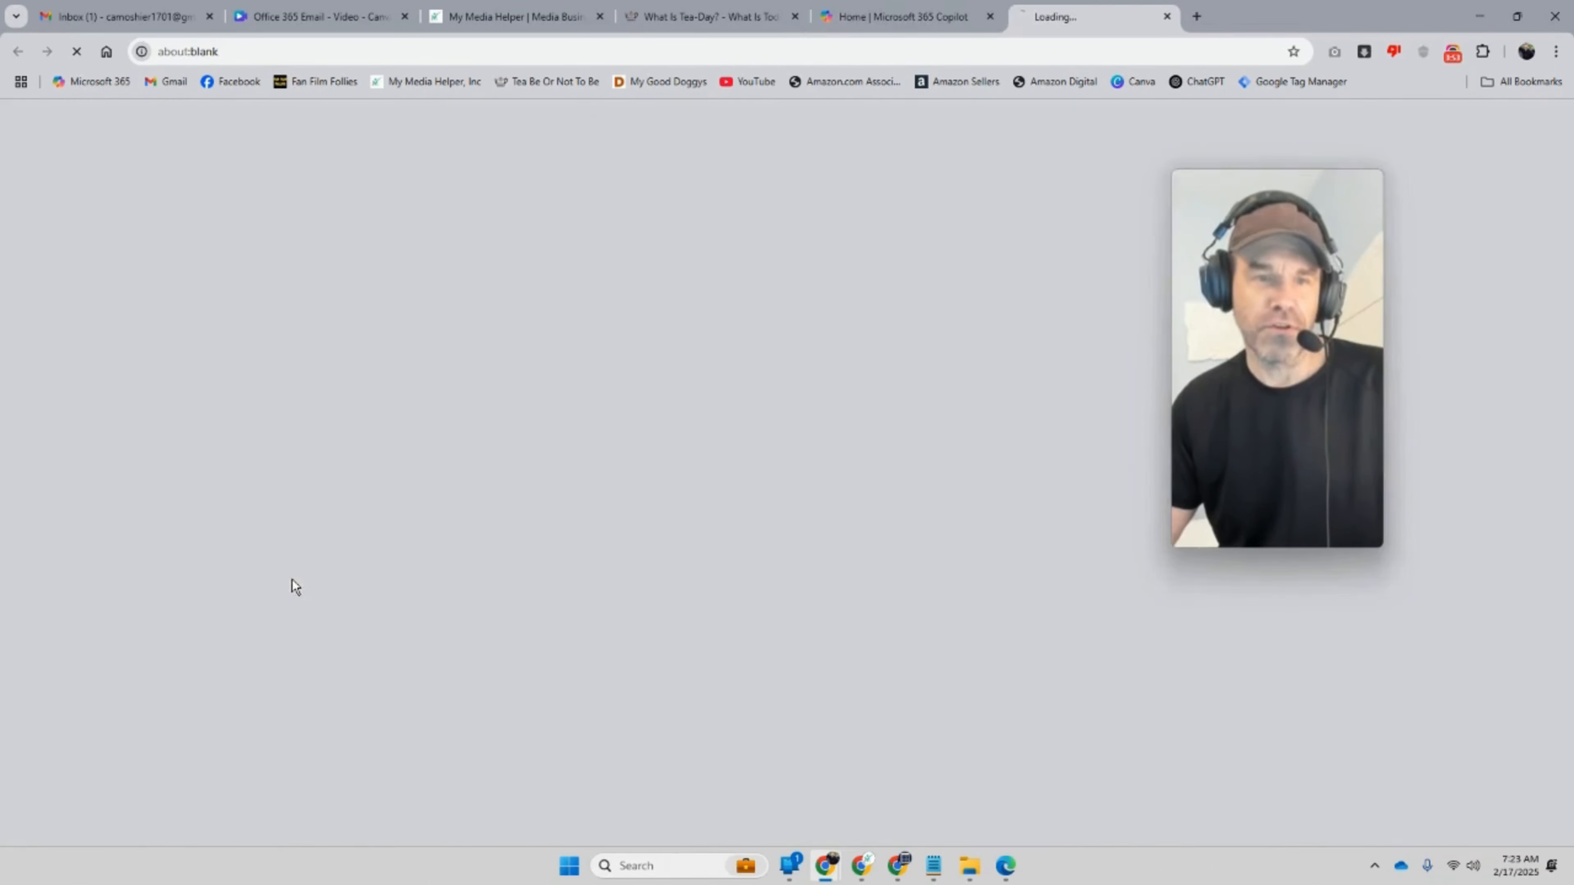
left_click_drag(1319, 338, 1398, 269)
scroll(1028, 363, "down", 10)
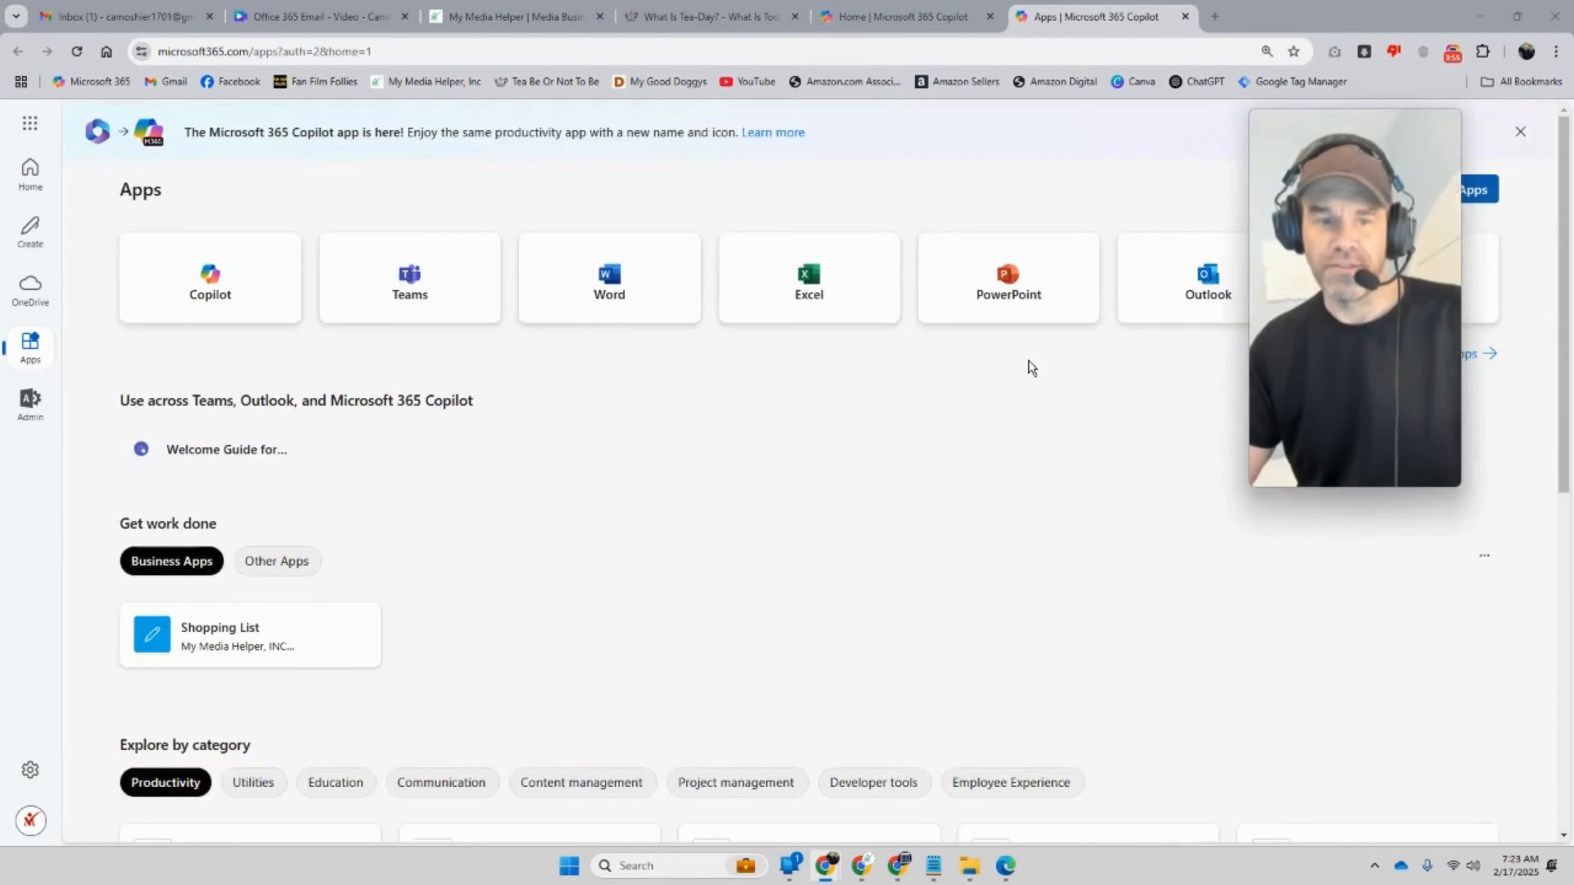
scroll(1204, 631, "up", 3)
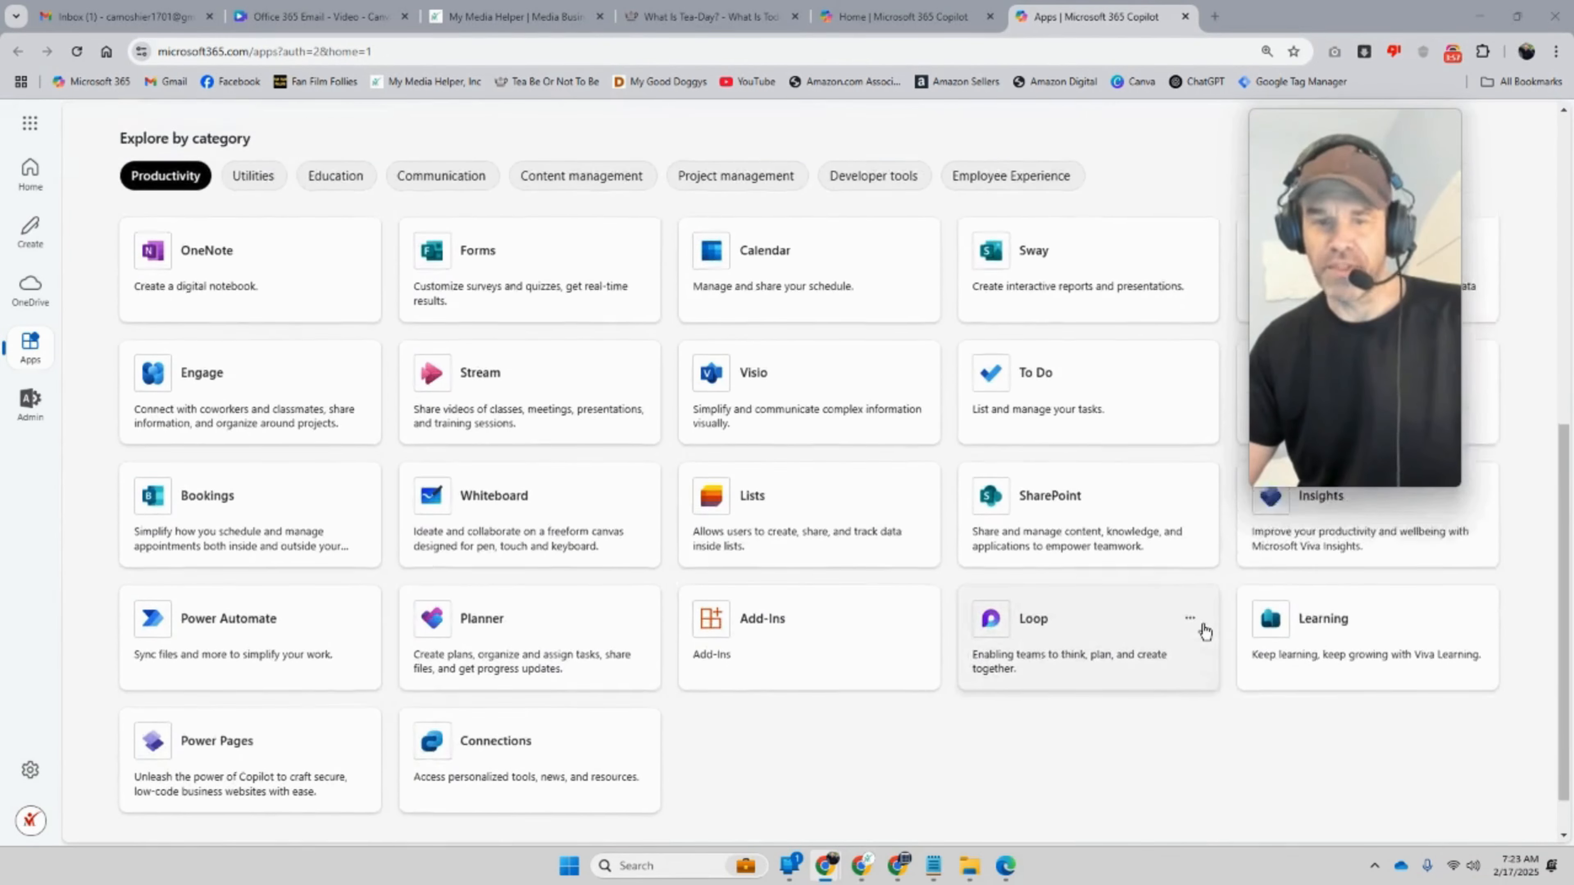
scroll(1201, 632, "down", 3)
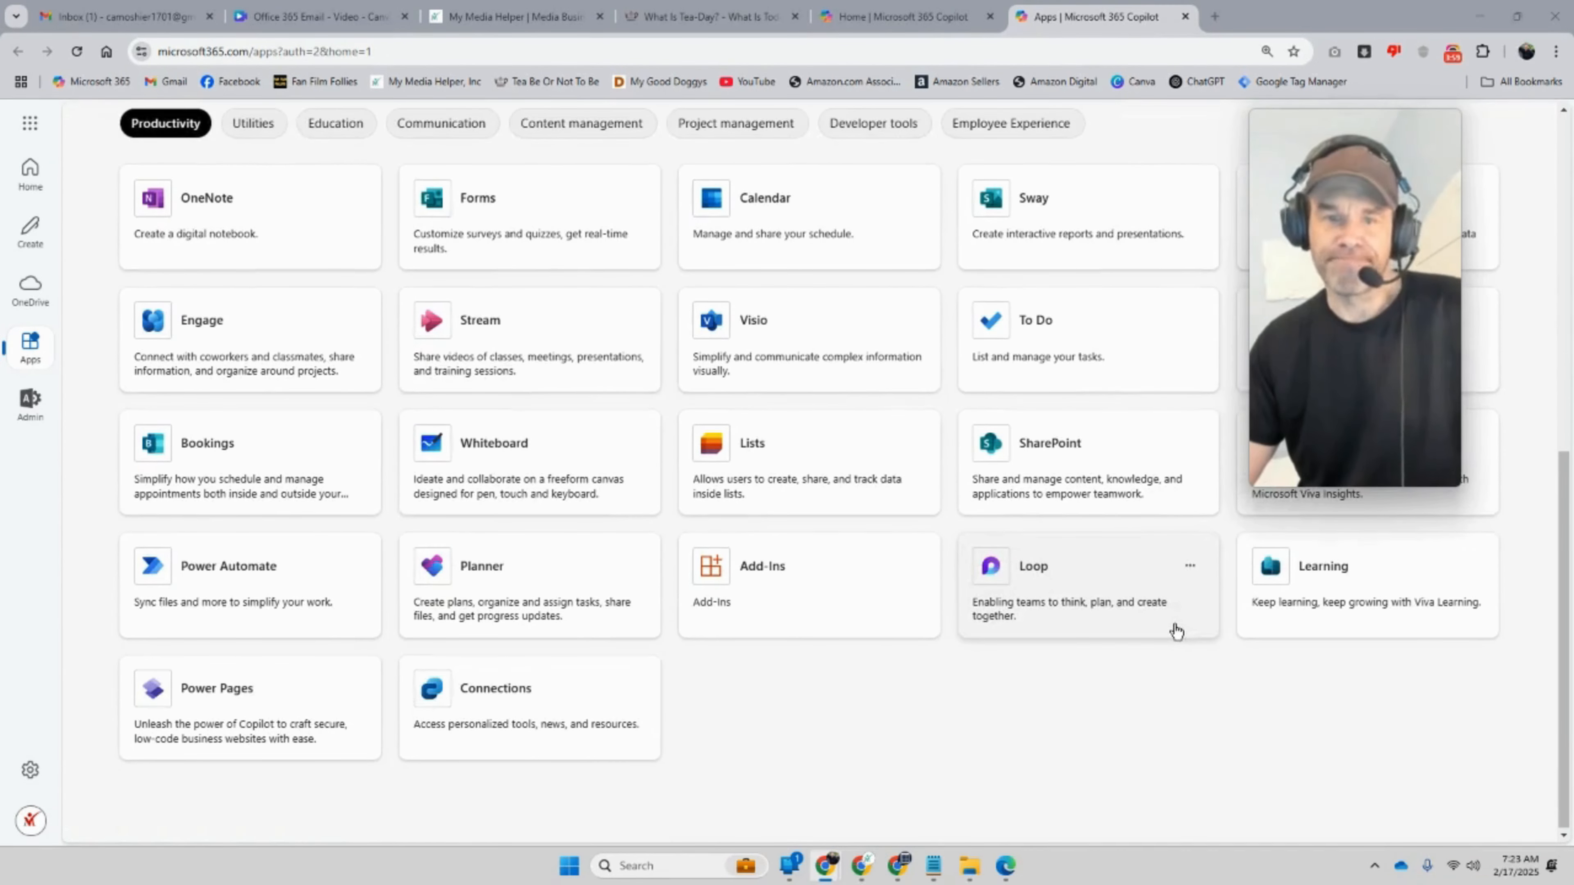
scroll(1175, 631, "up", 1)
scroll(1173, 631, "up", 7)
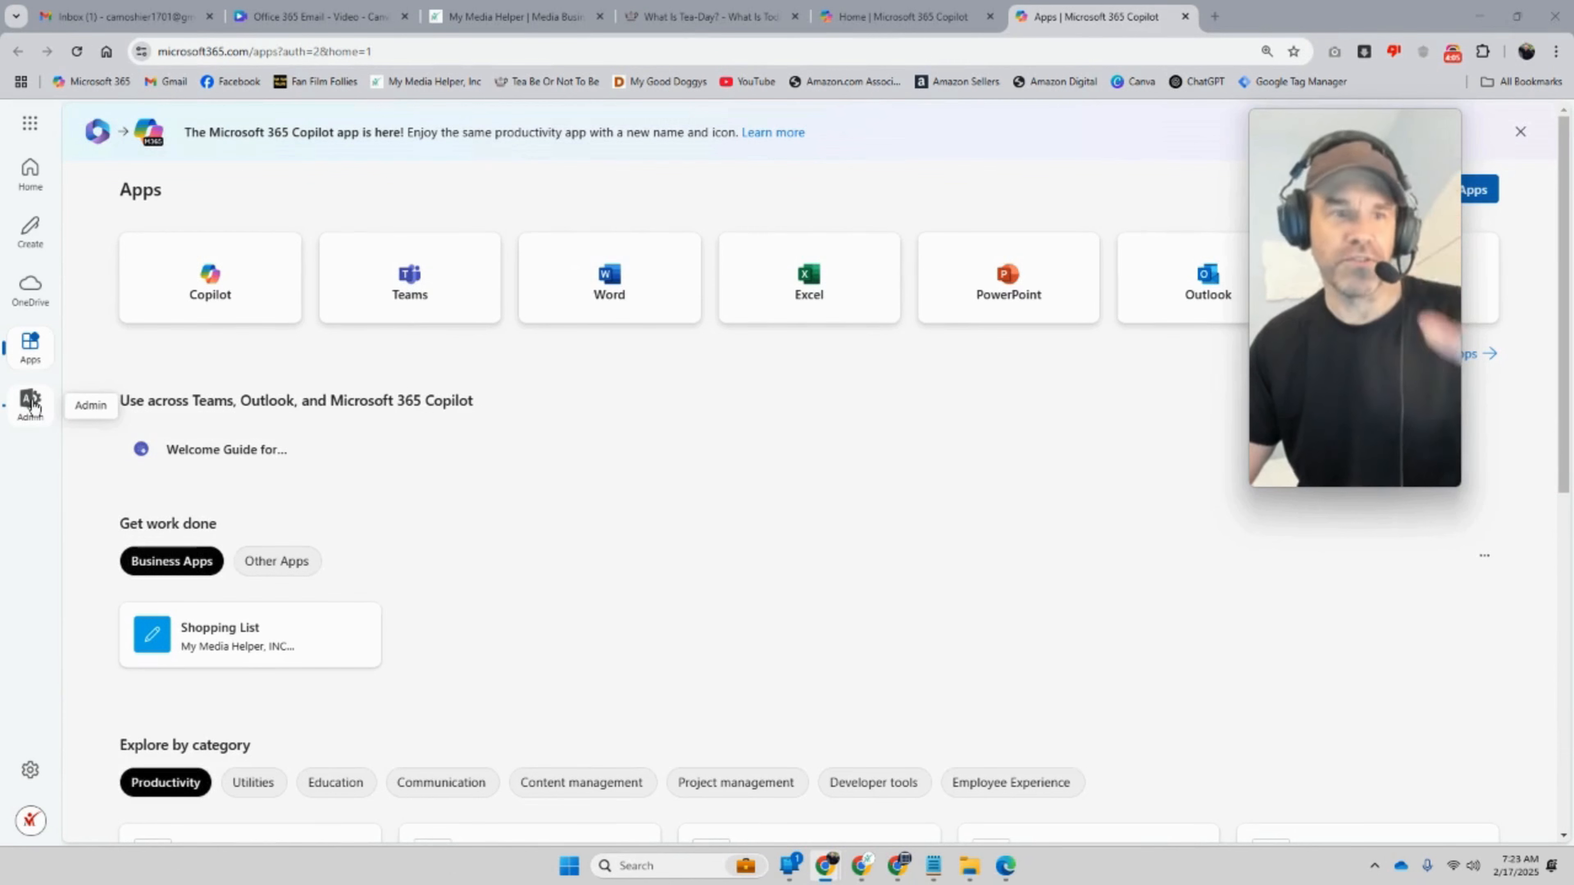
Step: Go to Admin, then Show all > Settings > Domains to list both Healthy domains
left_click(30, 403)
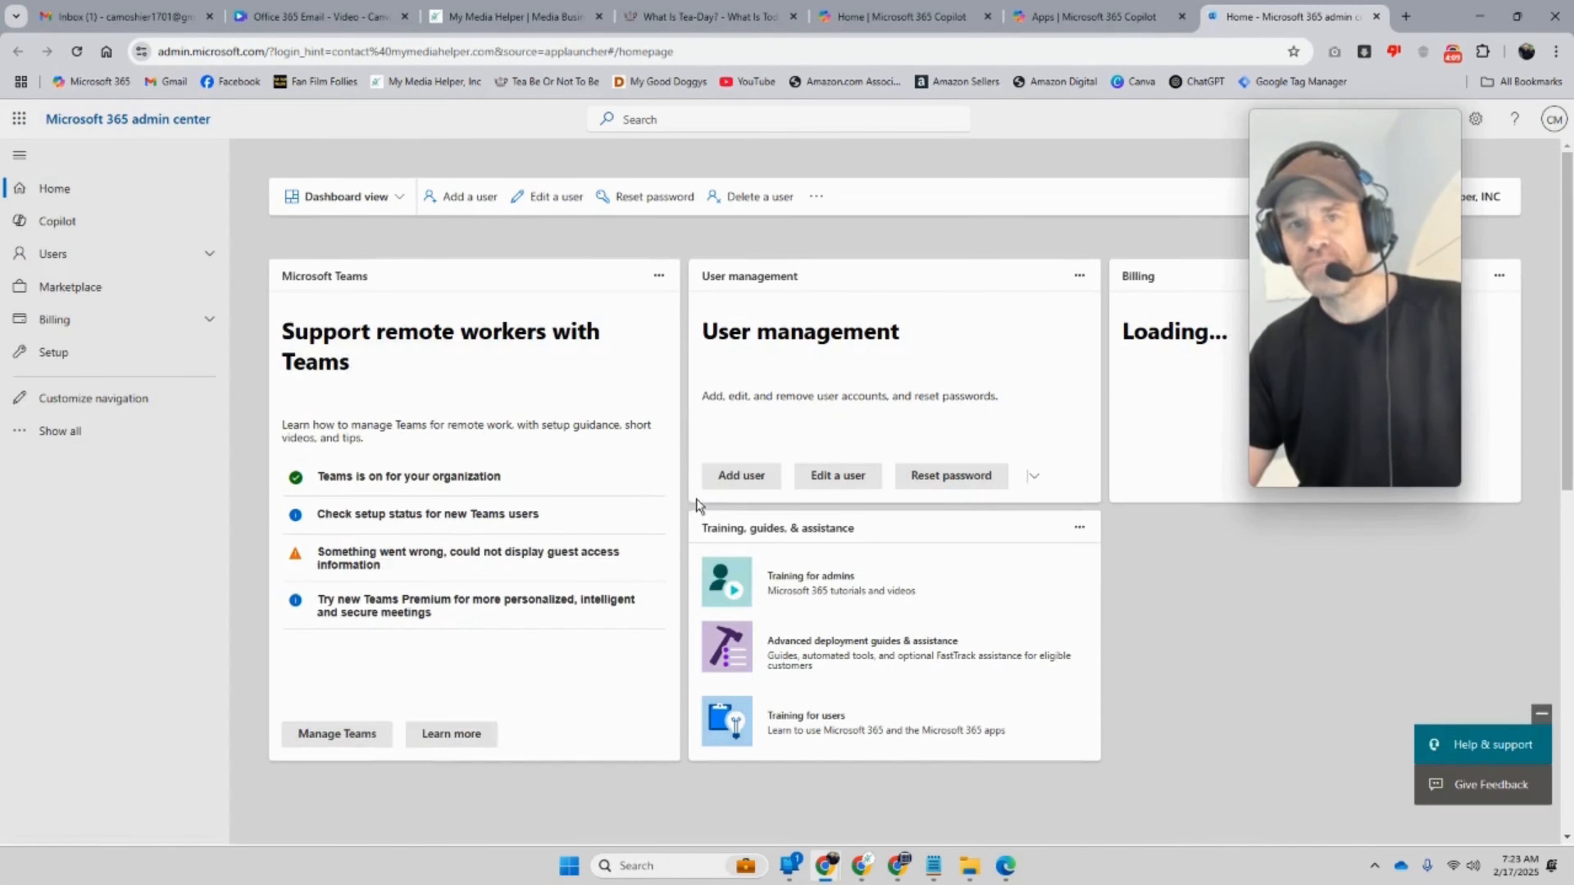
left_click(132, 440)
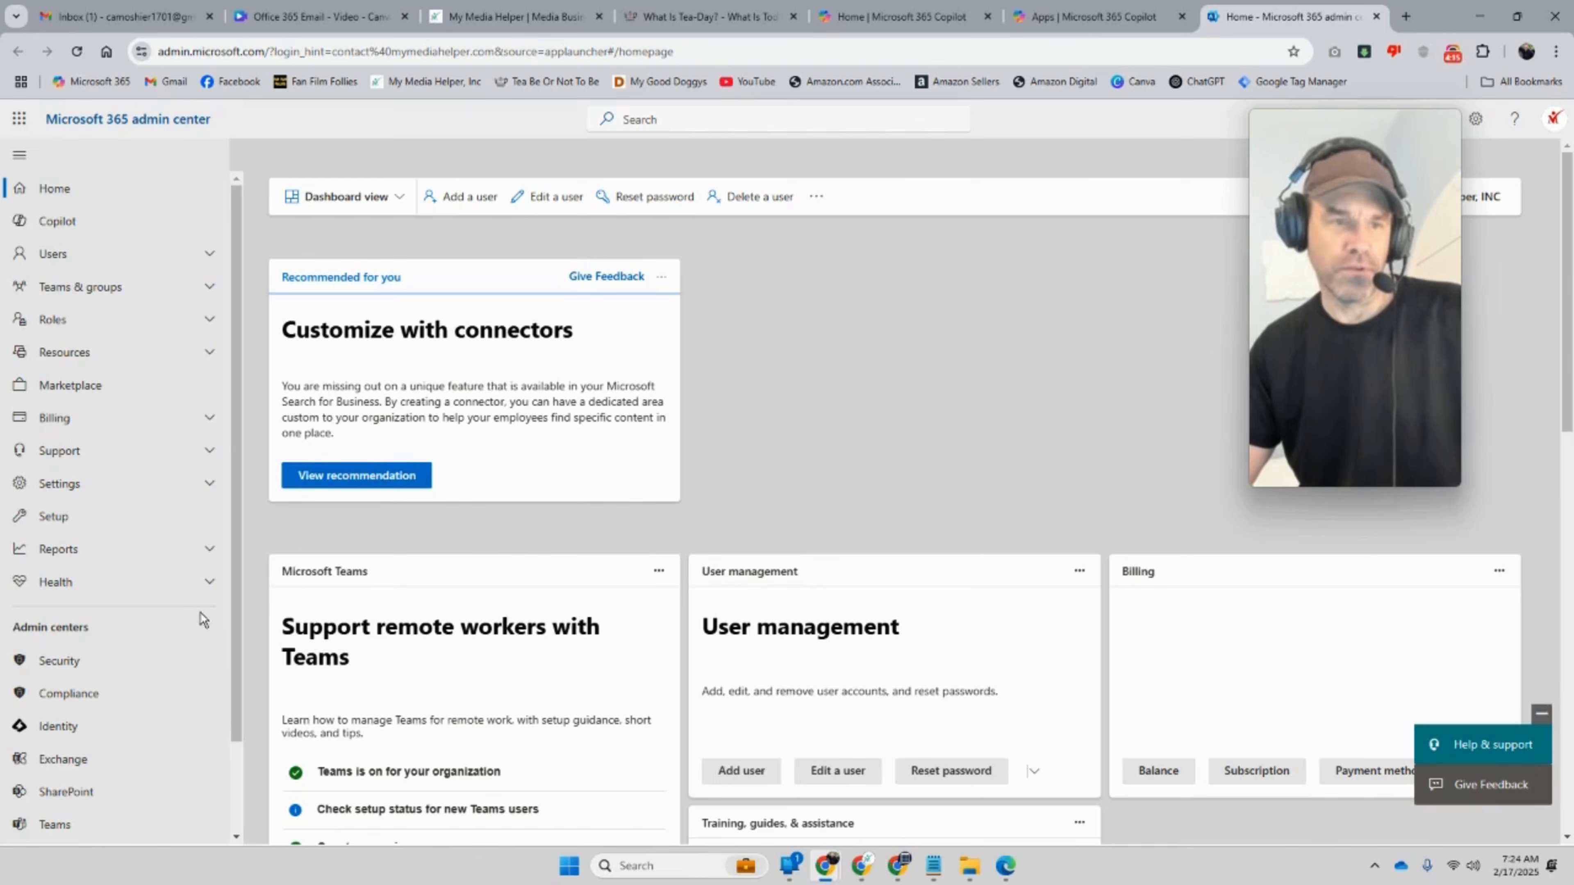
left_click(209, 491)
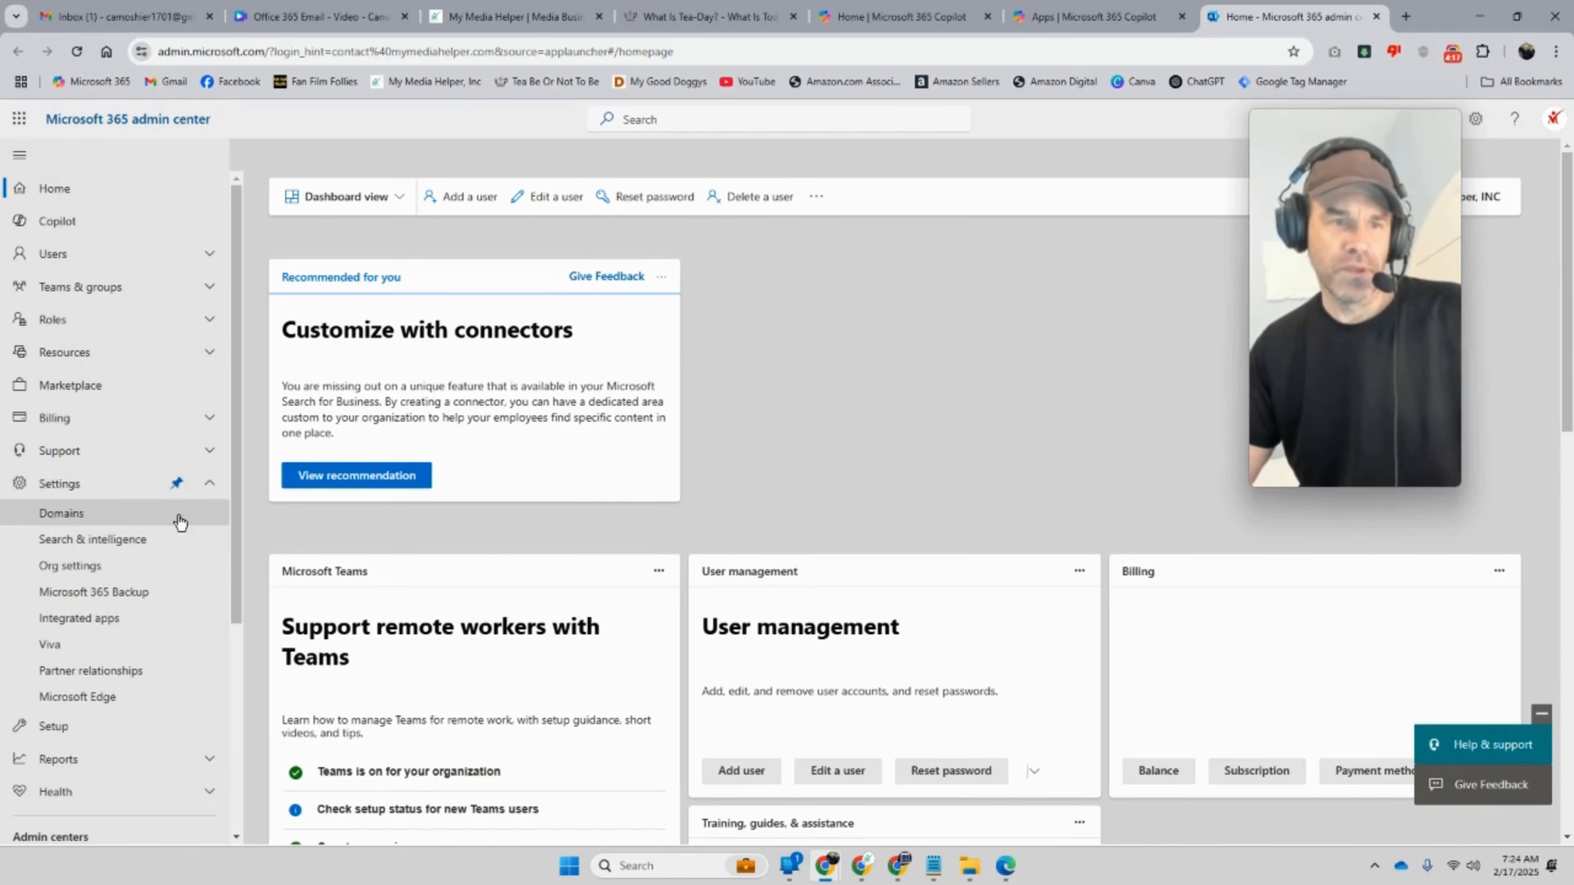
left_click(155, 516)
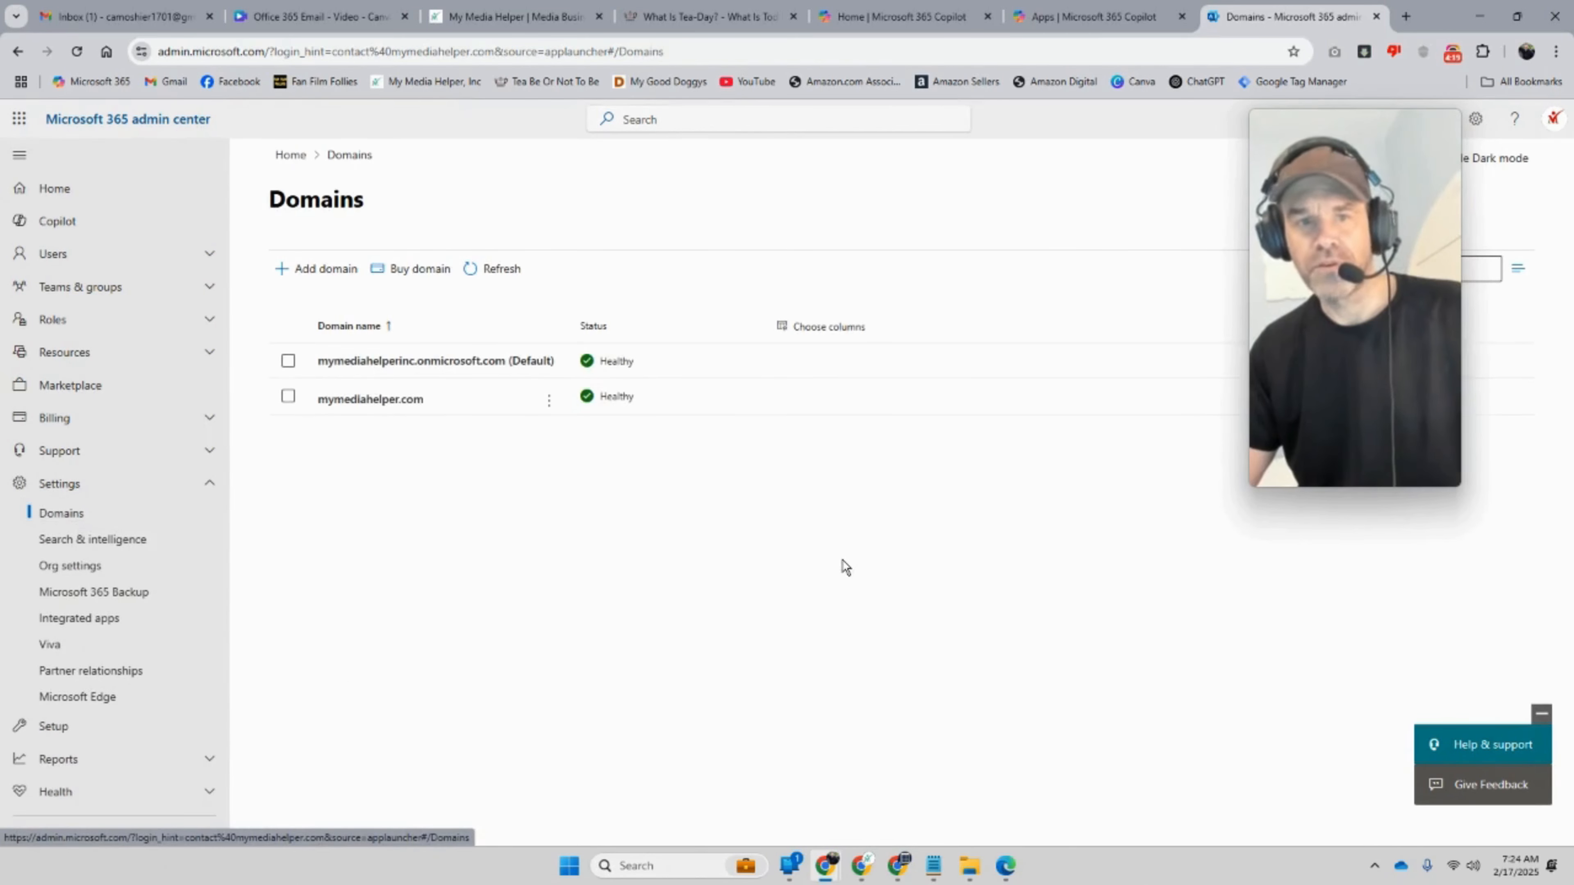
left_click(706, 17)
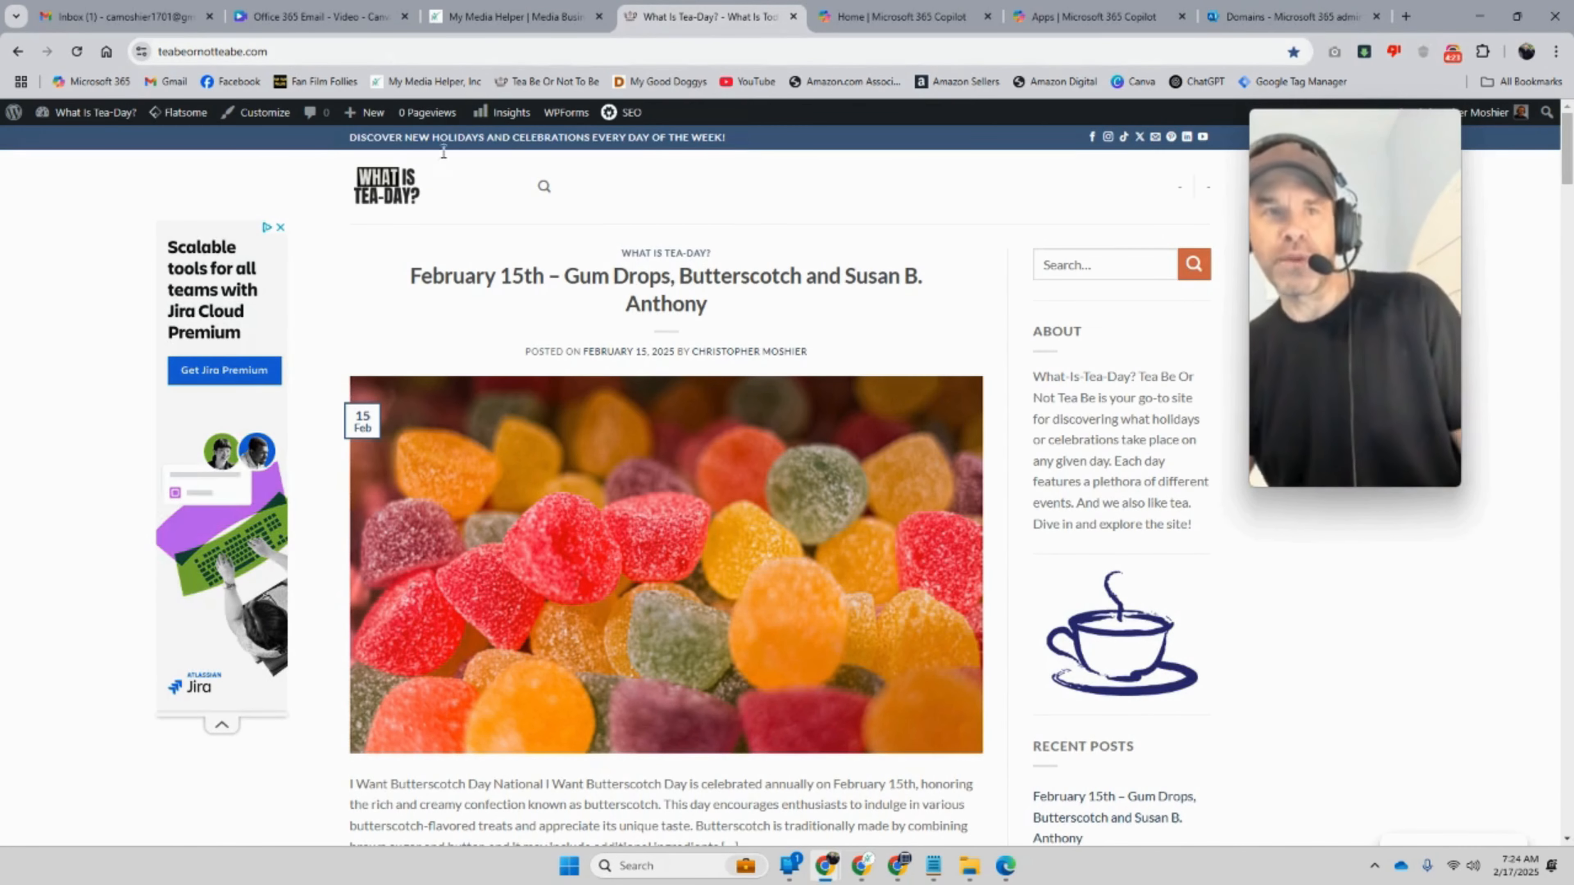
left_click(544, 187)
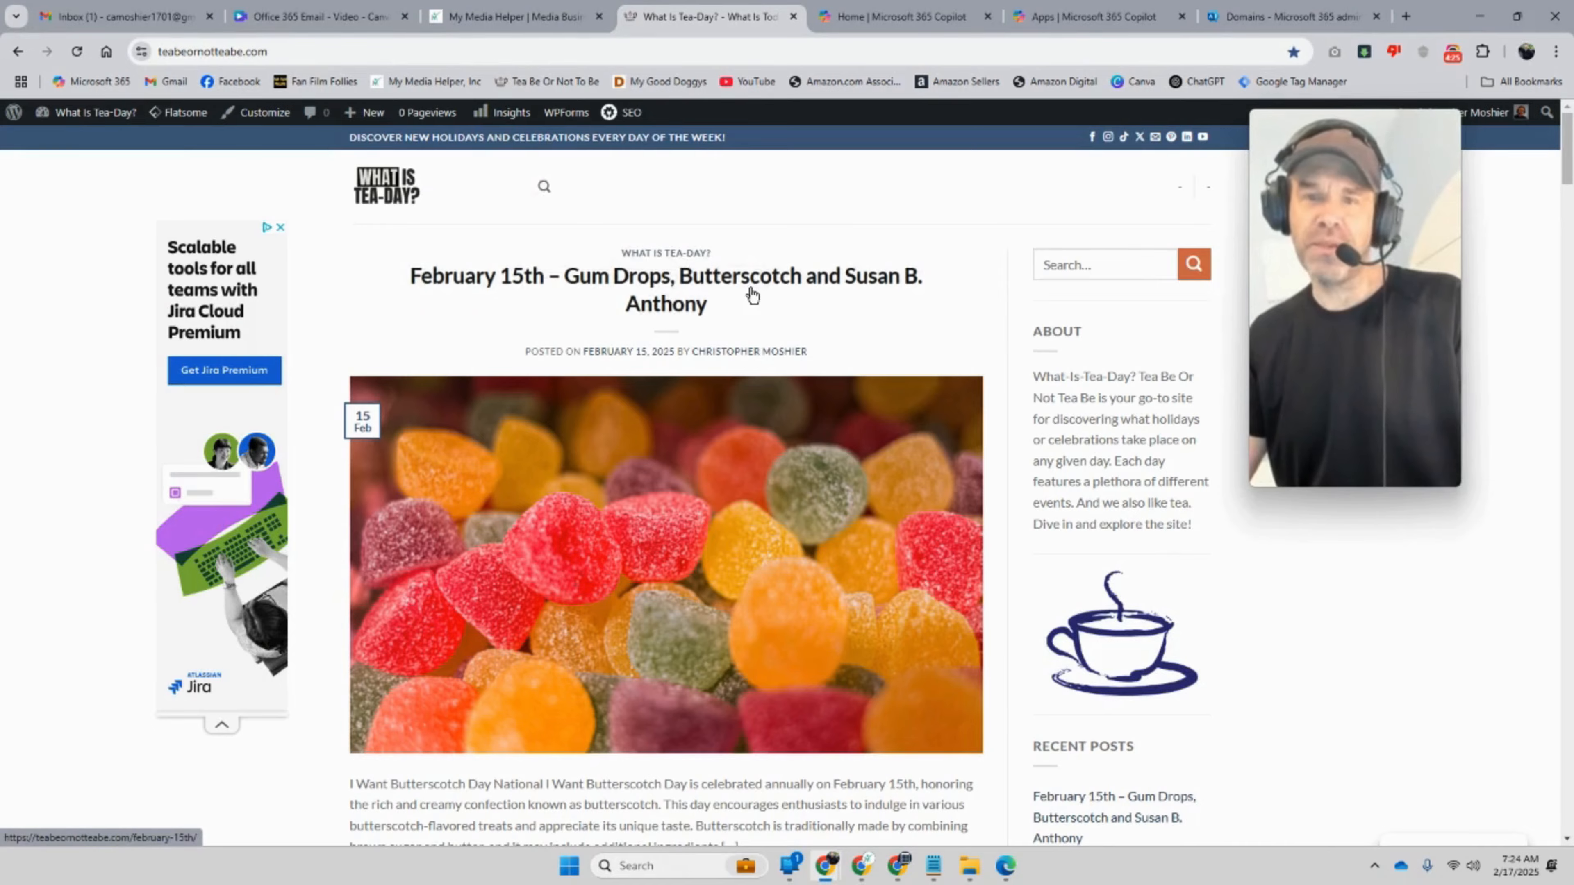
scroll(751, 298, "down", 3)
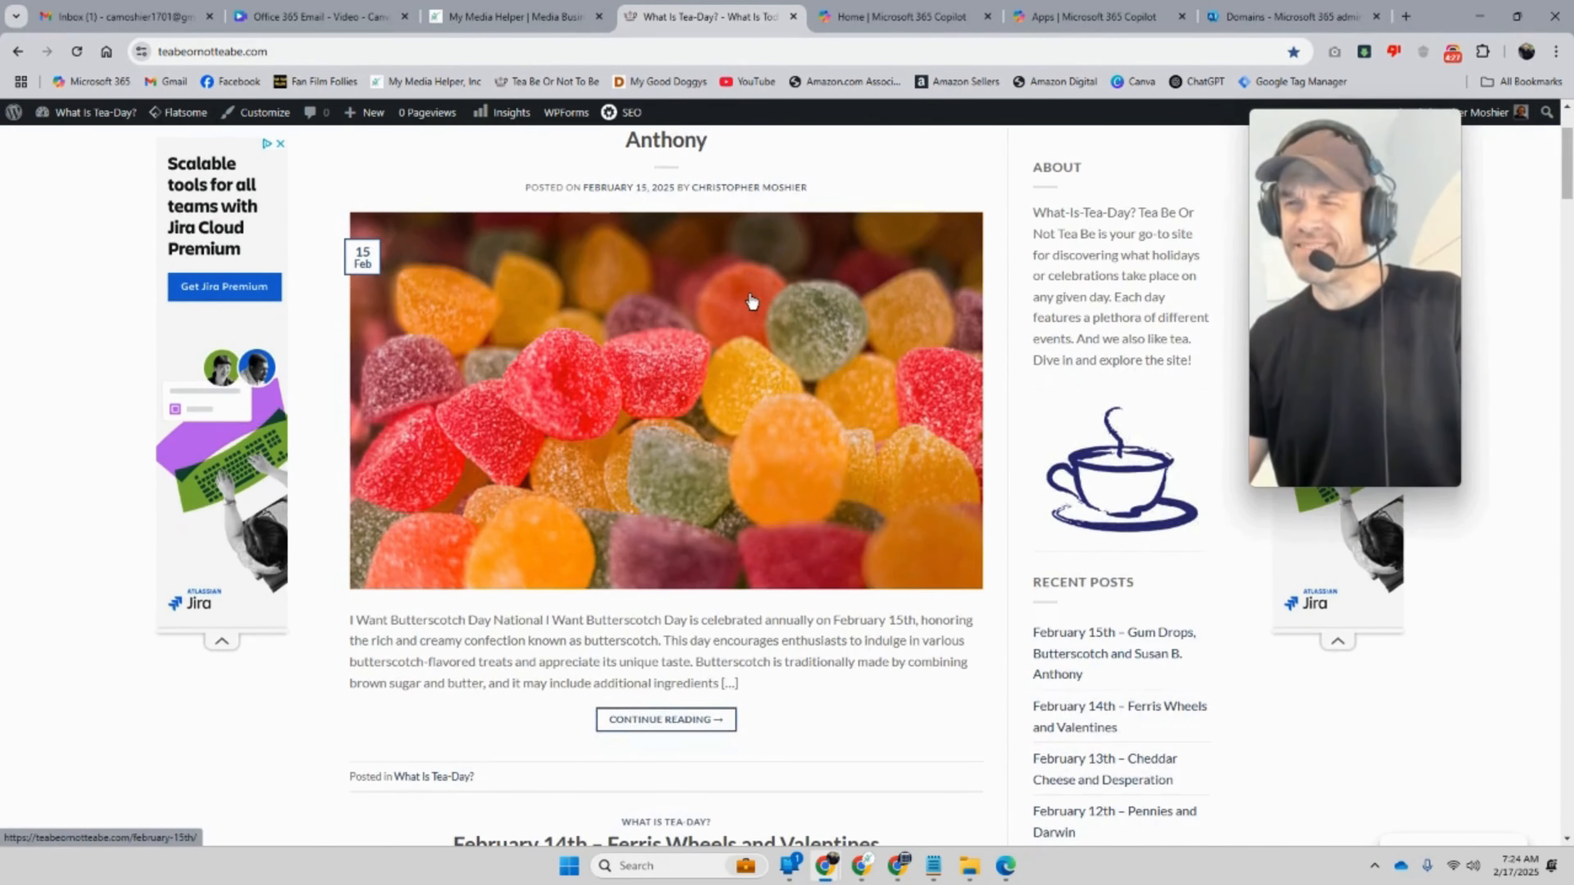
scroll(752, 302, "up", 3)
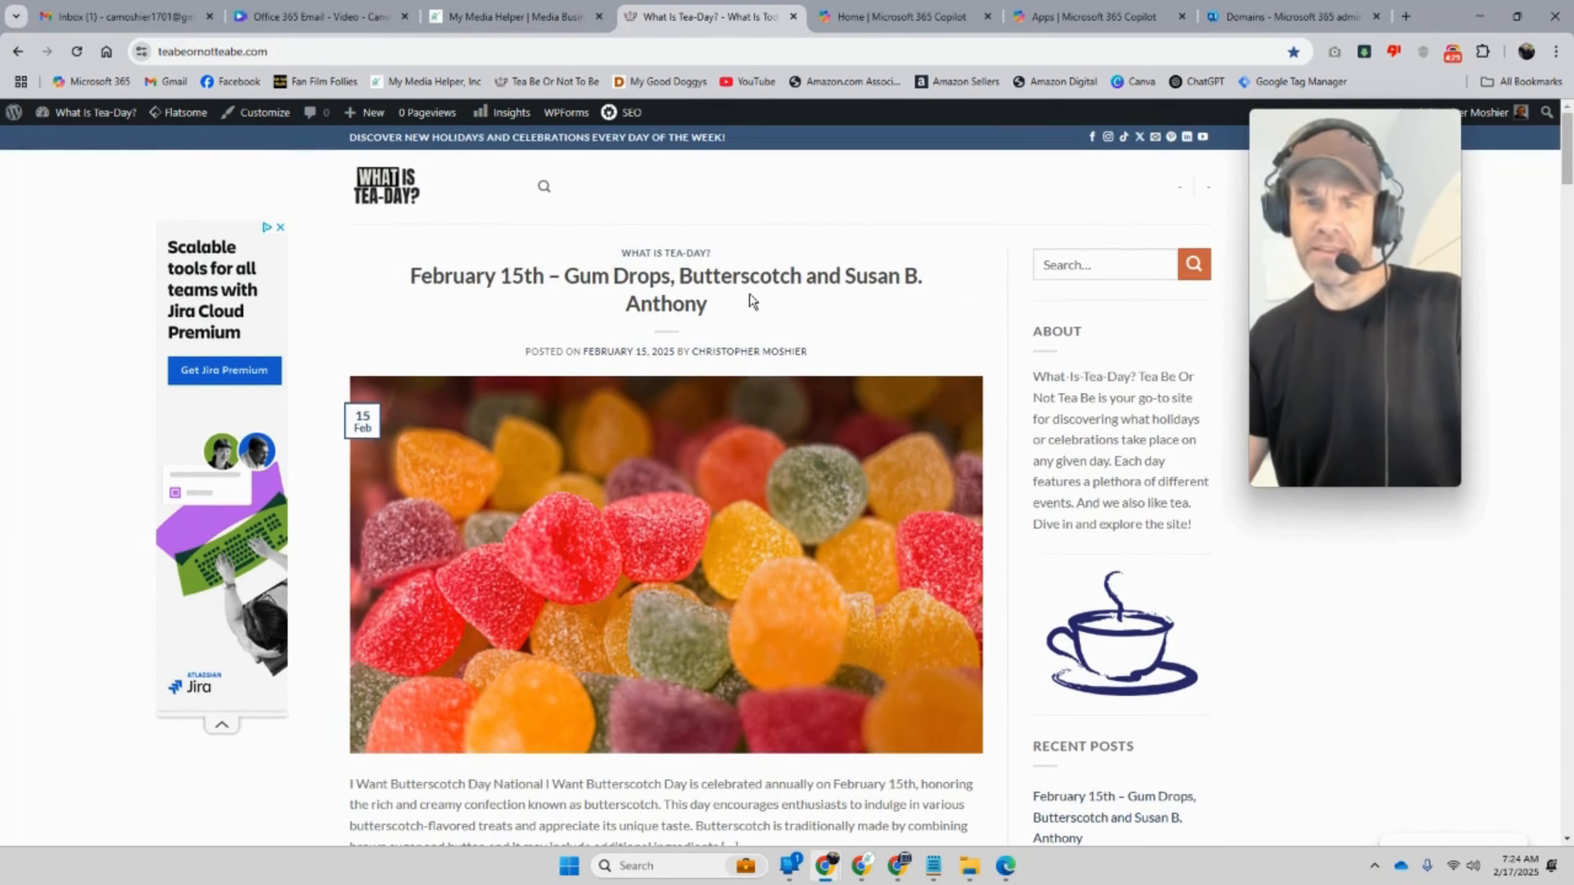
scroll(752, 302, "down", 15)
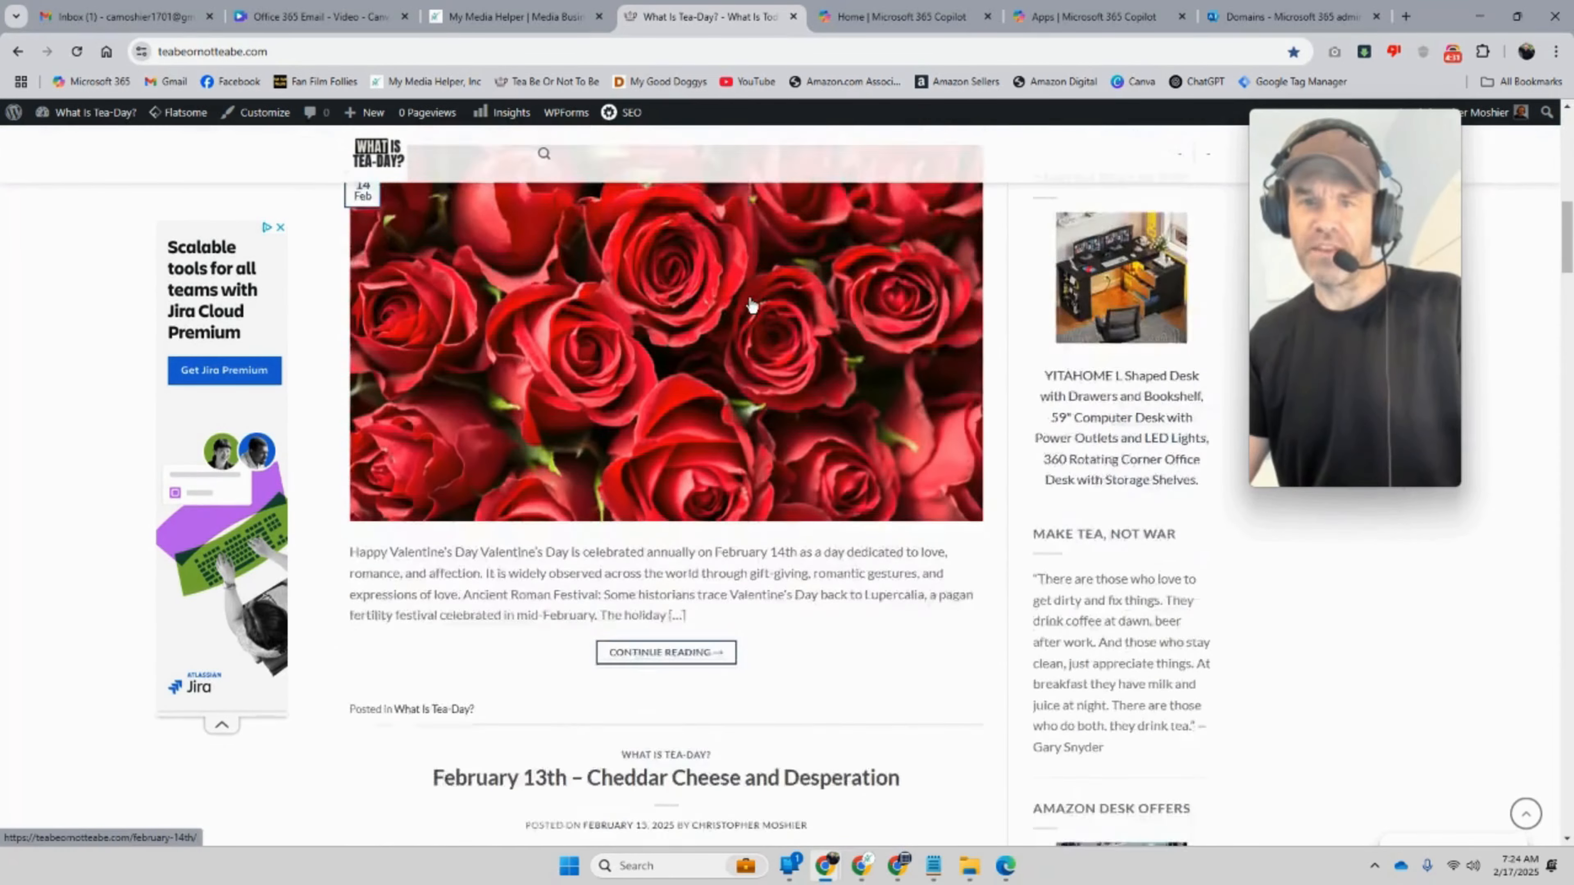
scroll(750, 301, "down", 7)
scroll(769, 291, "up", 12)
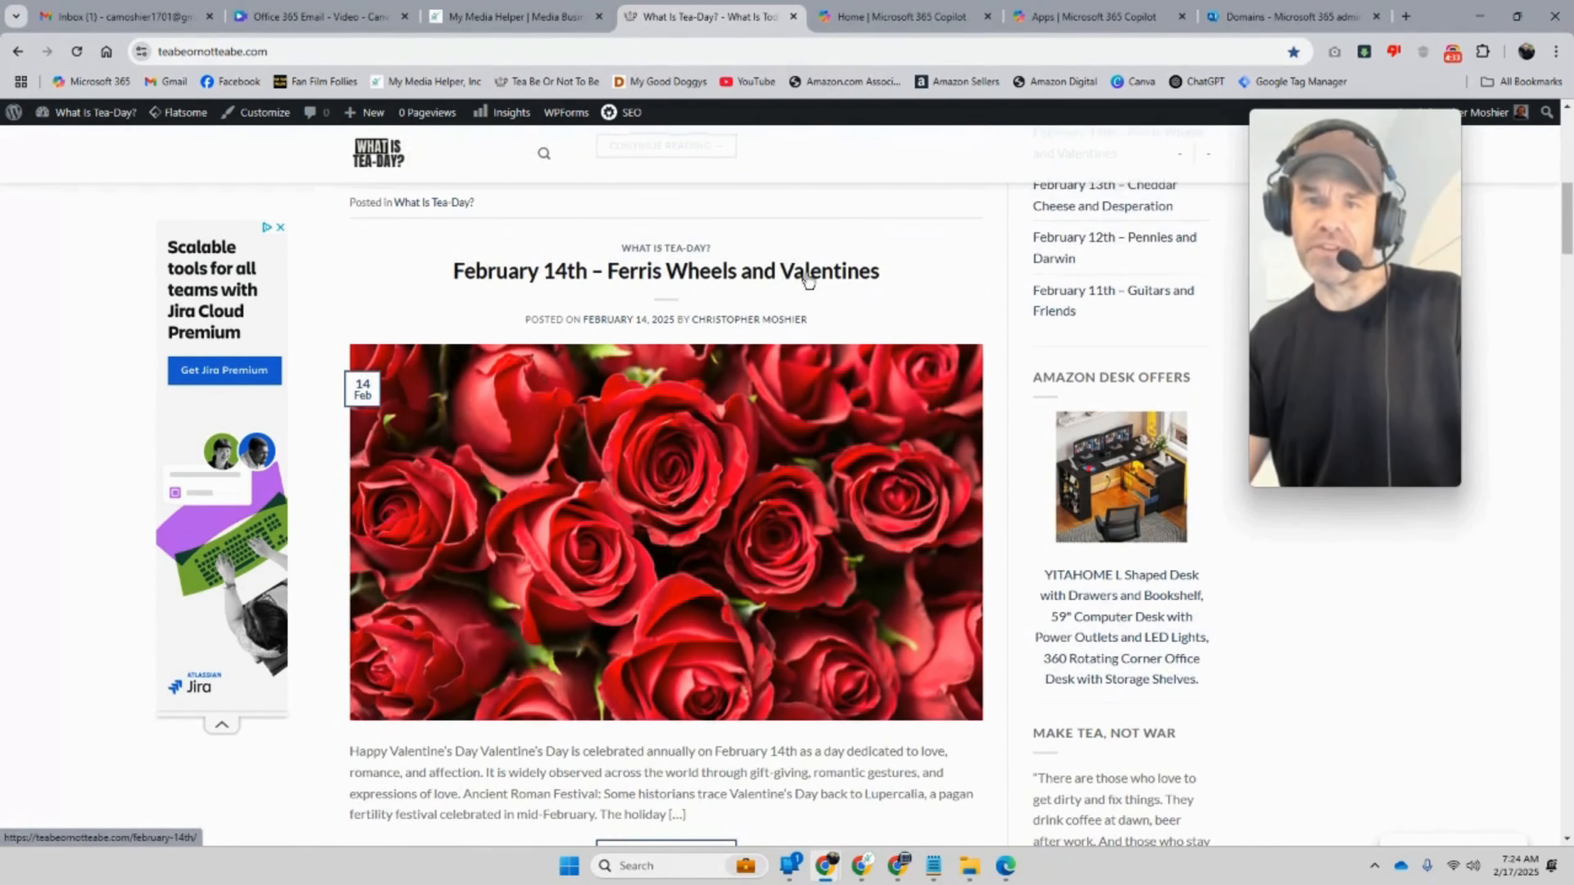
left_click_drag(883, 275, 778, 273)
scroll(687, 653, "down", 3)
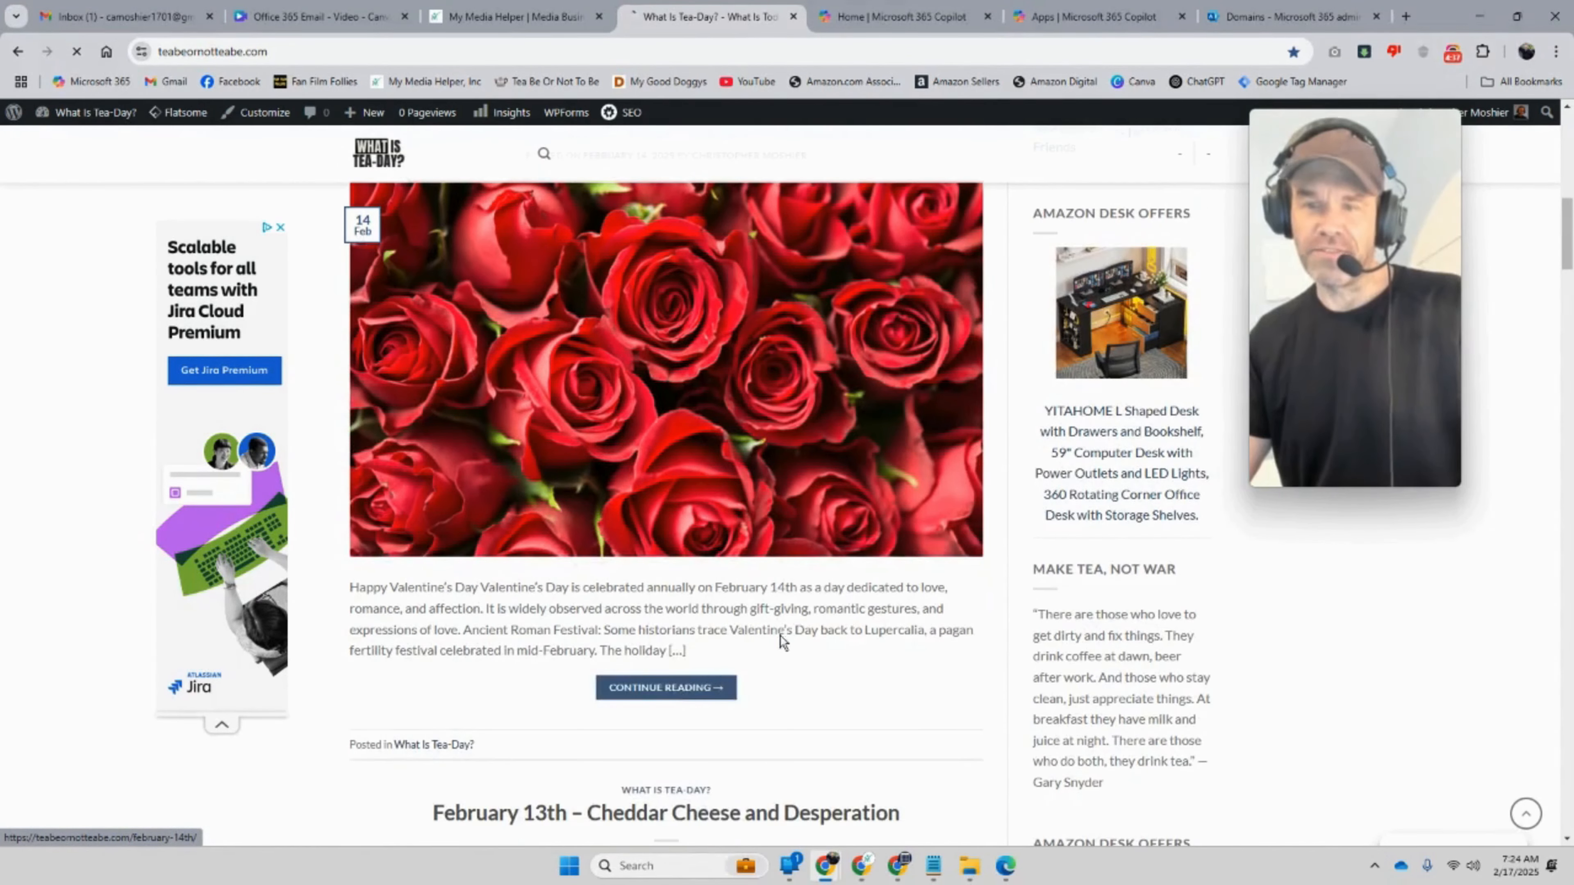
left_click(702, 681)
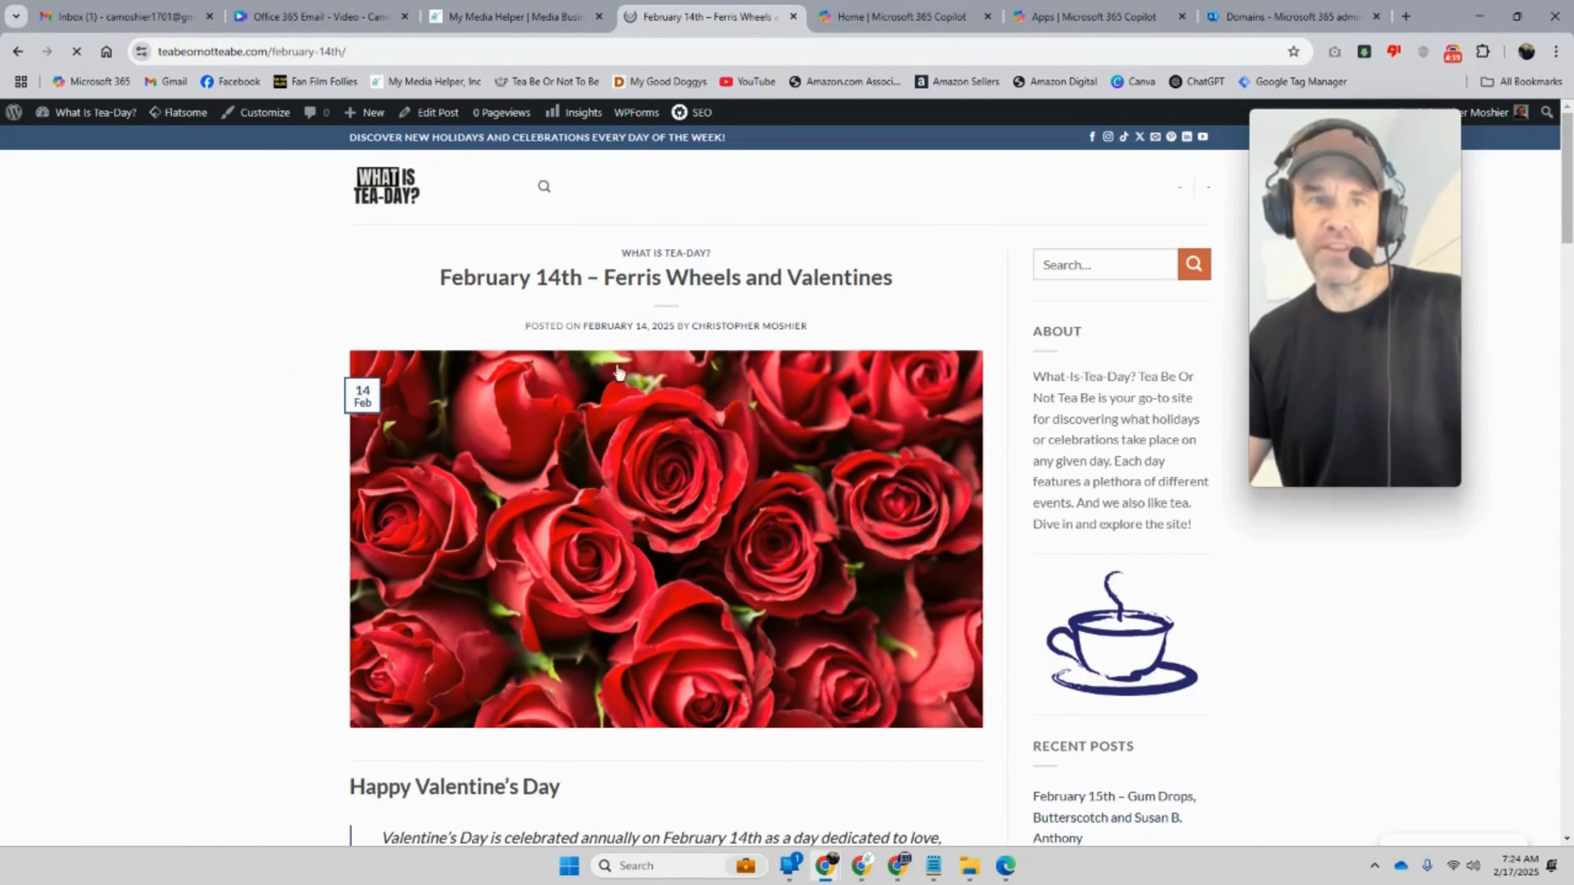
left_click(18, 51)
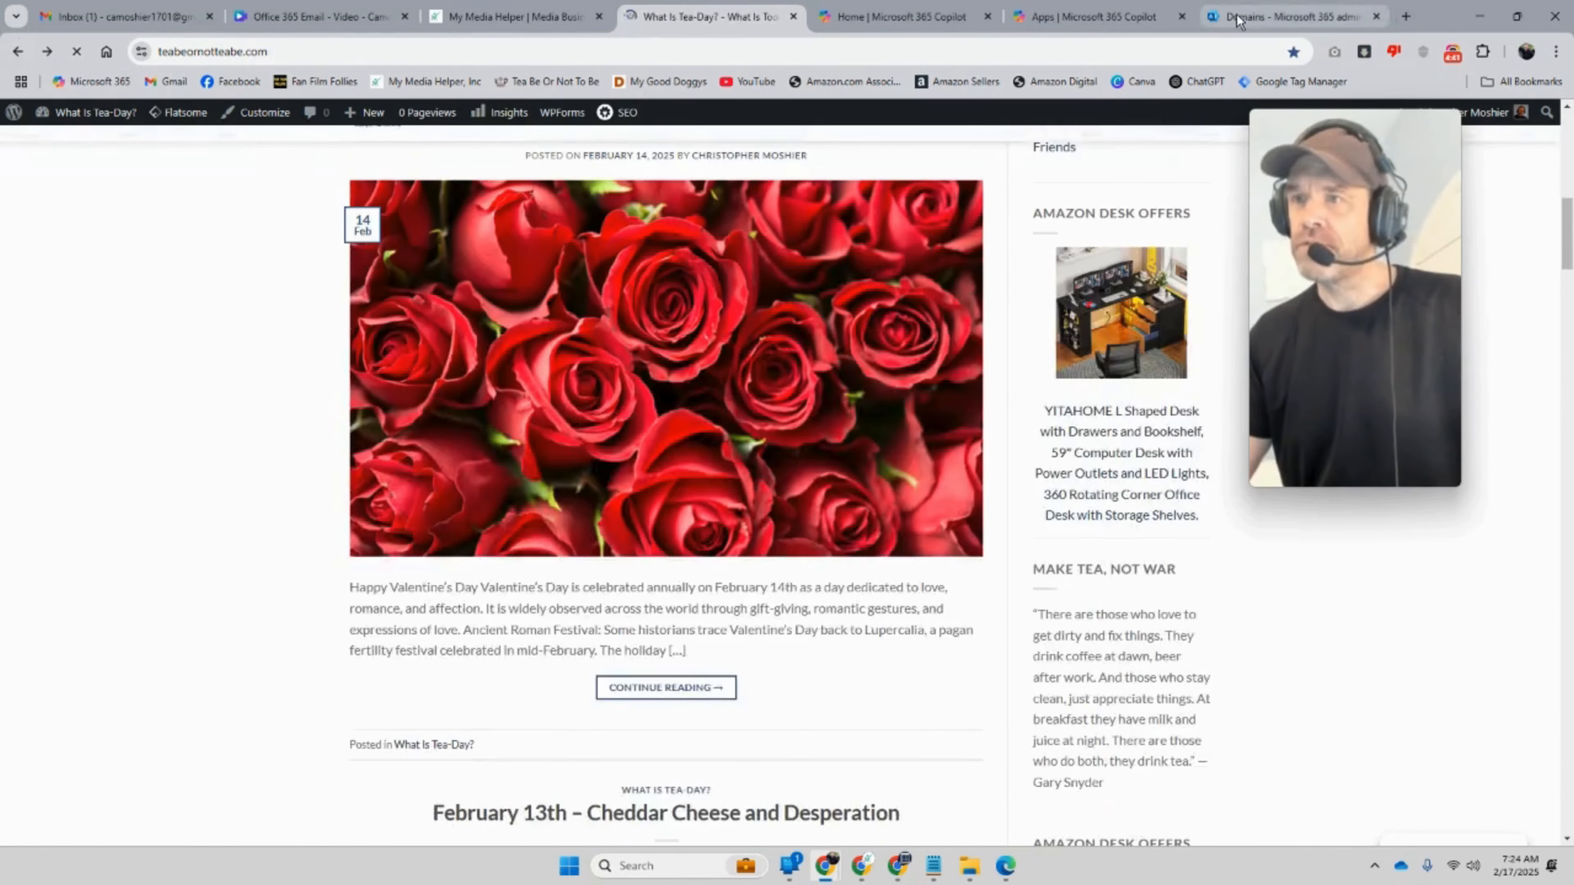
left_click(1235, 18)
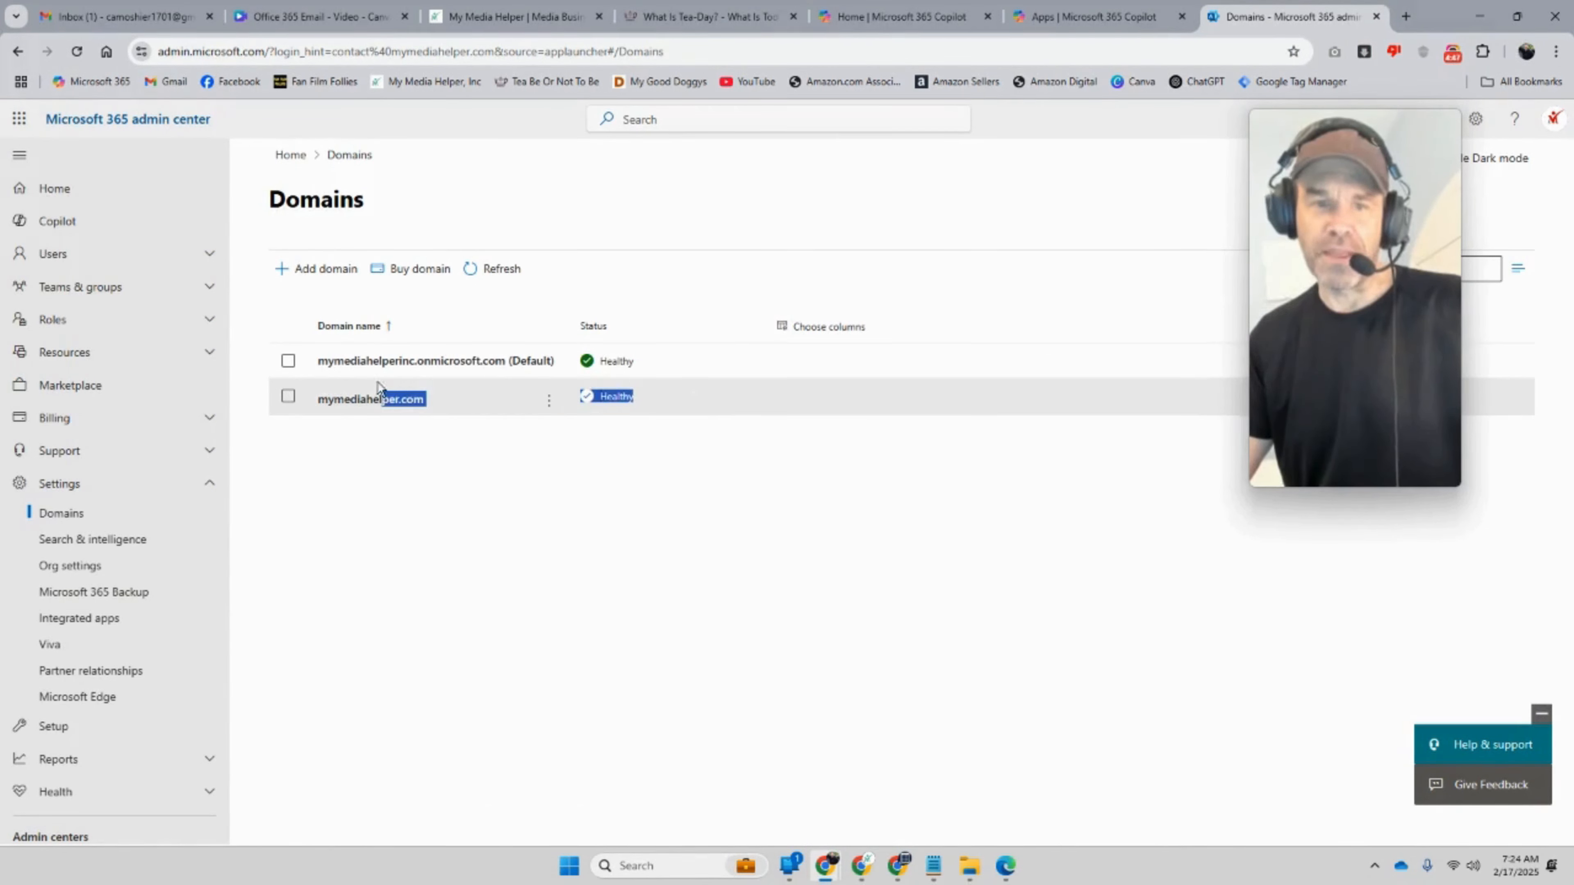
Step: Check the mymediahelper.com details, then start the Add a domain wizard
left_click(359, 400)
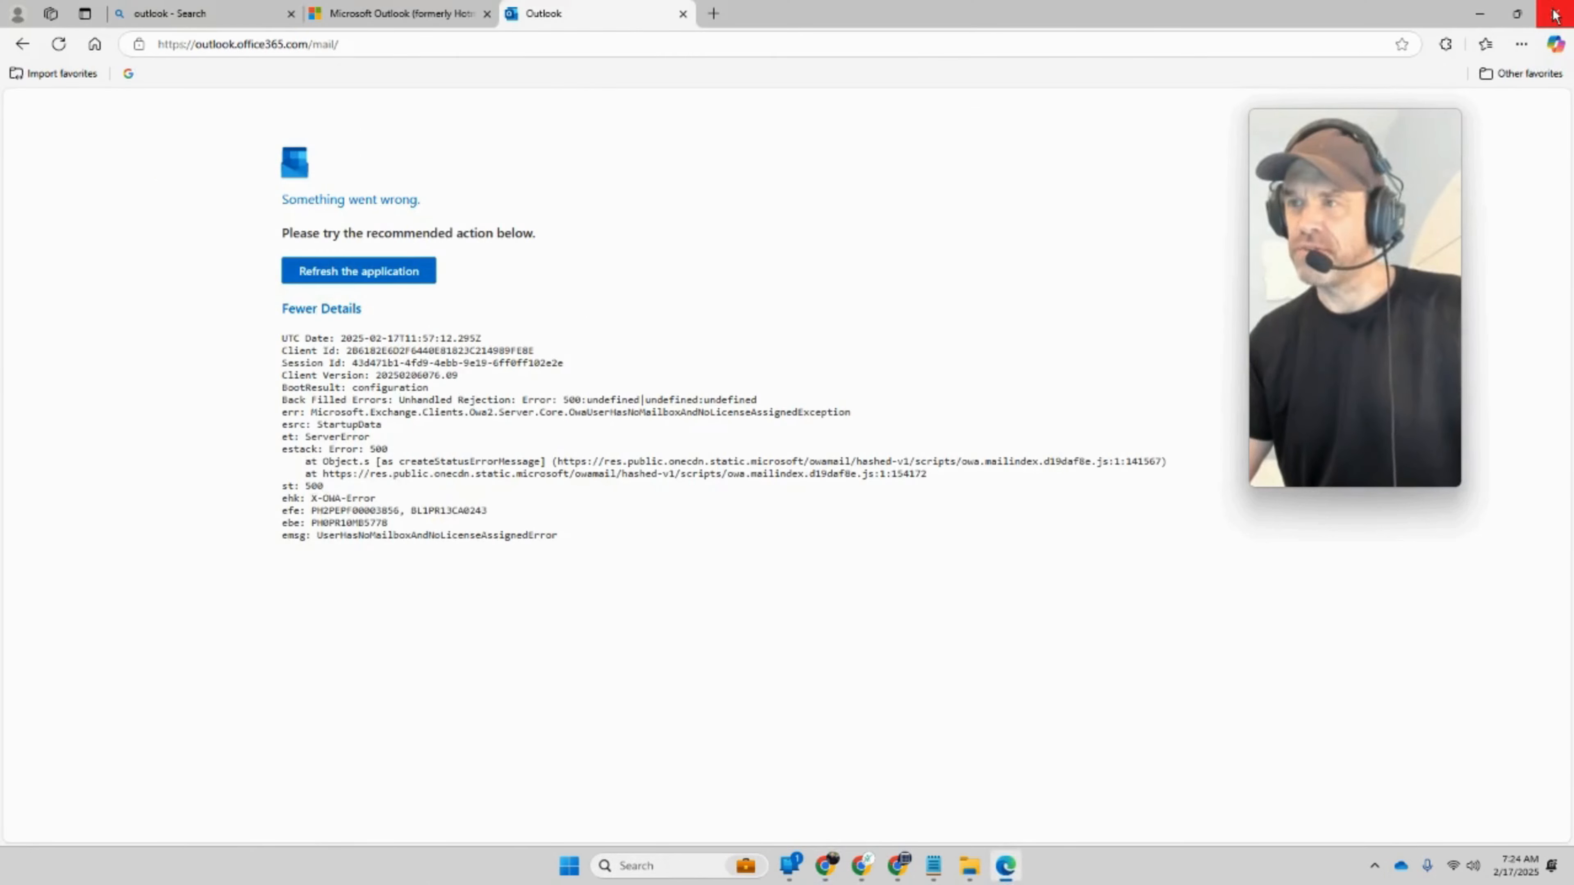
left_click(1554, 15)
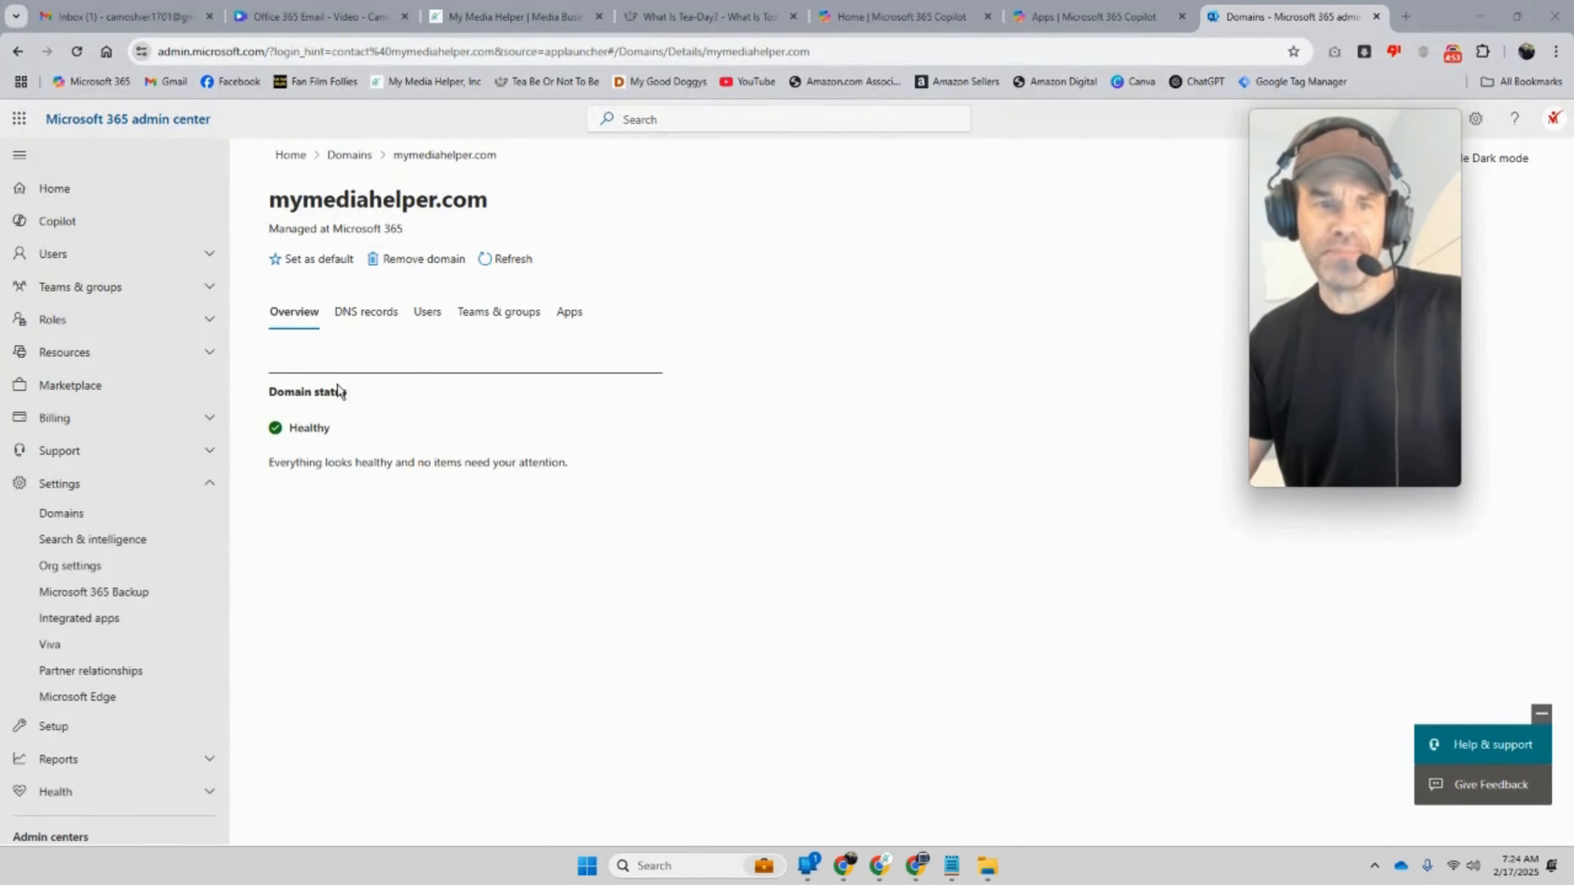
left_click(17, 51)
left_click(309, 271)
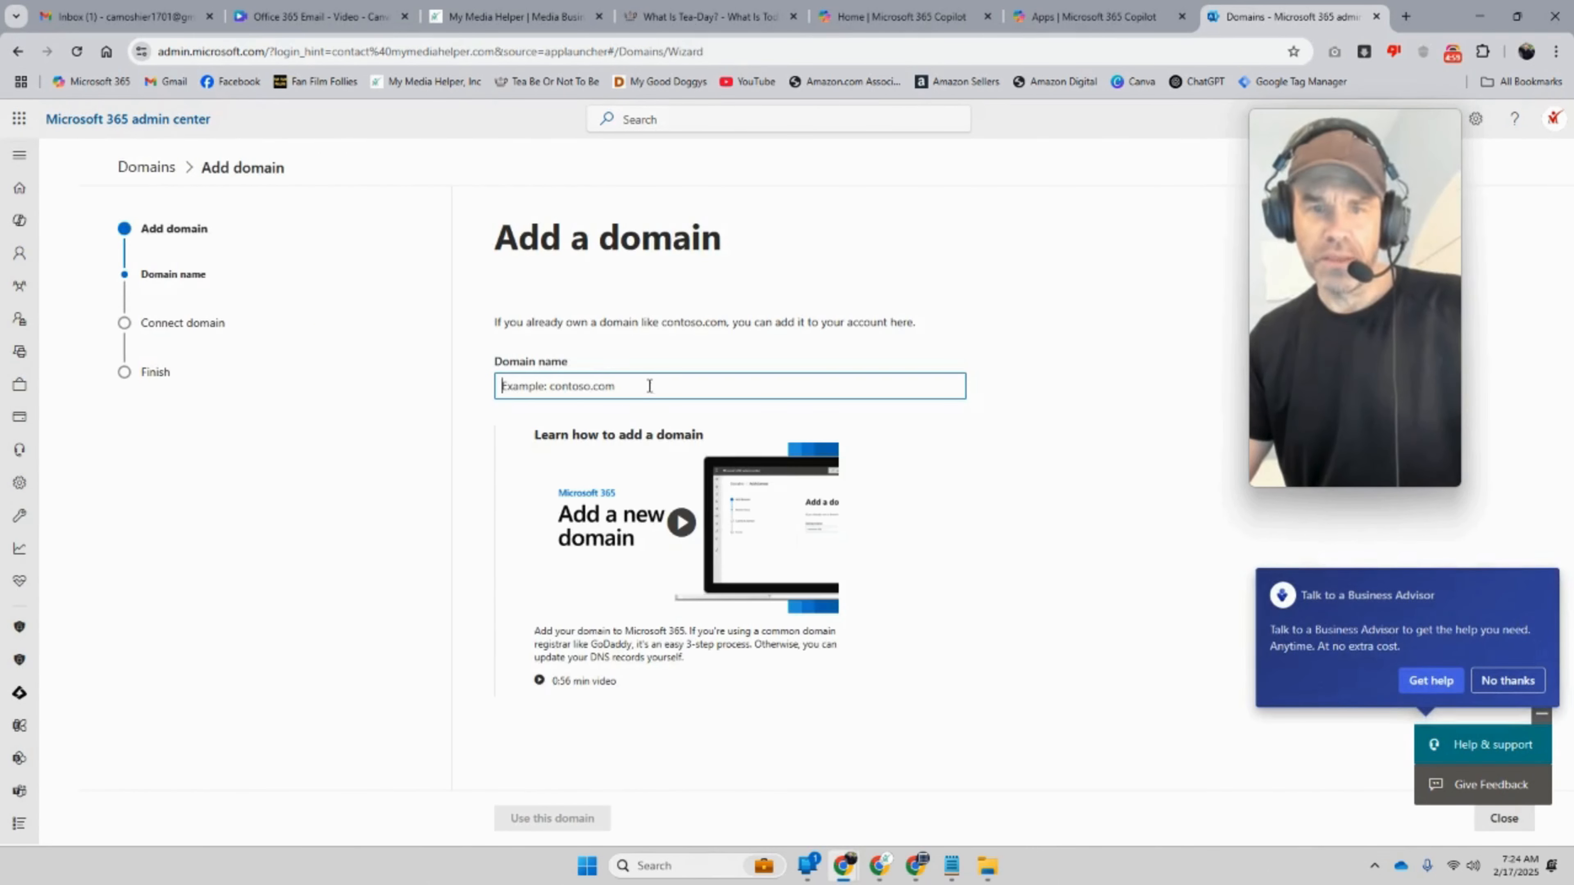
Step: Copy the teabeornotteabe.com address from the site tab and paste it as the domain name
left_click(705, 16)
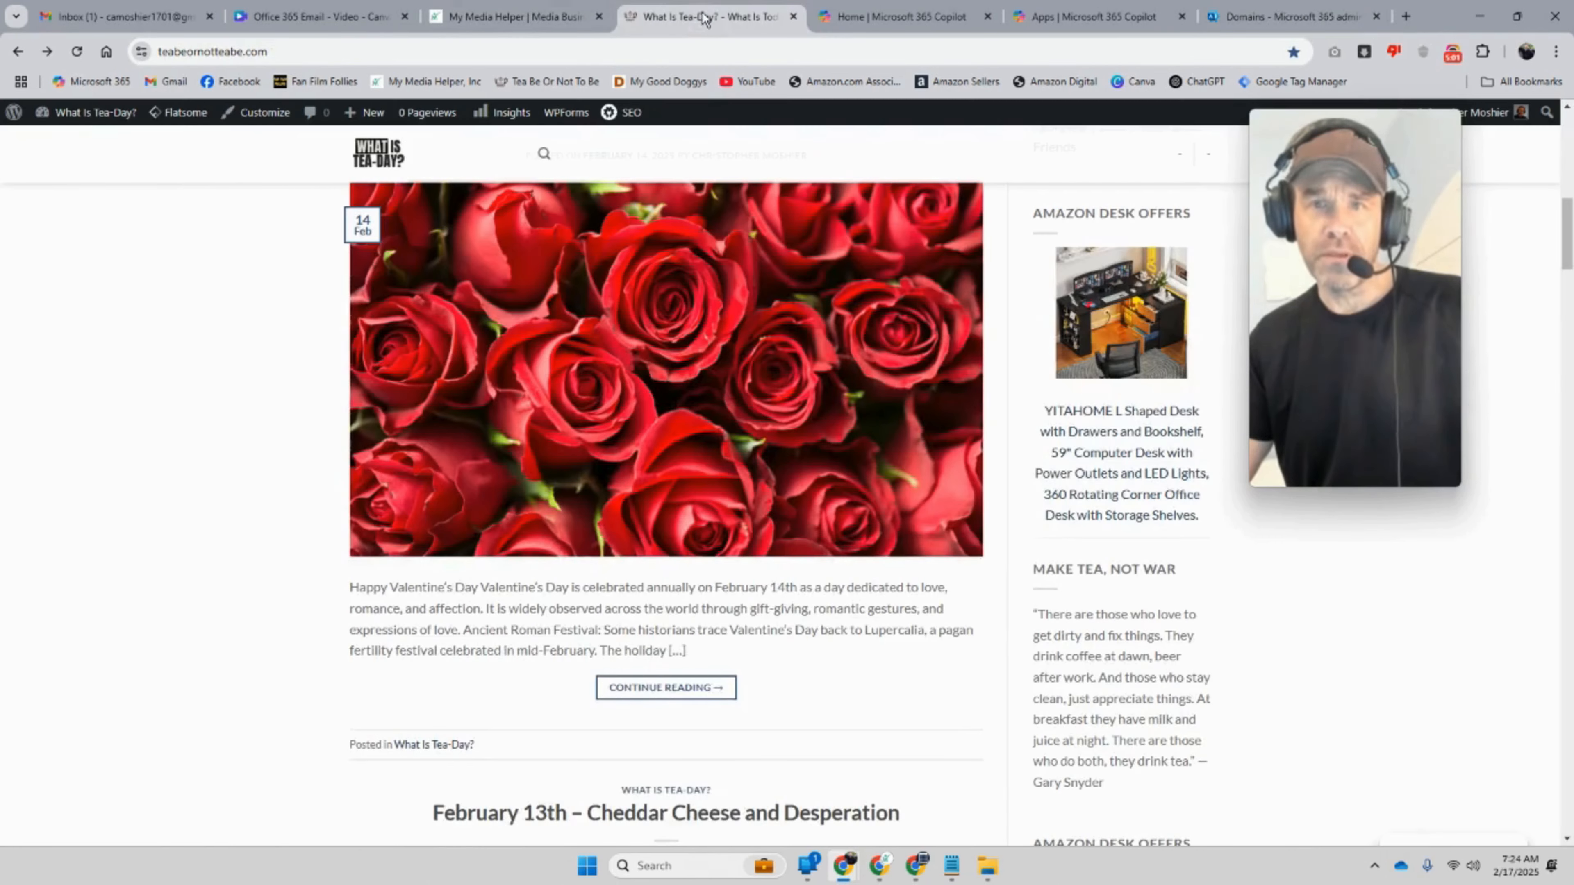
left_click(262, 51)
triple_click(262, 52)
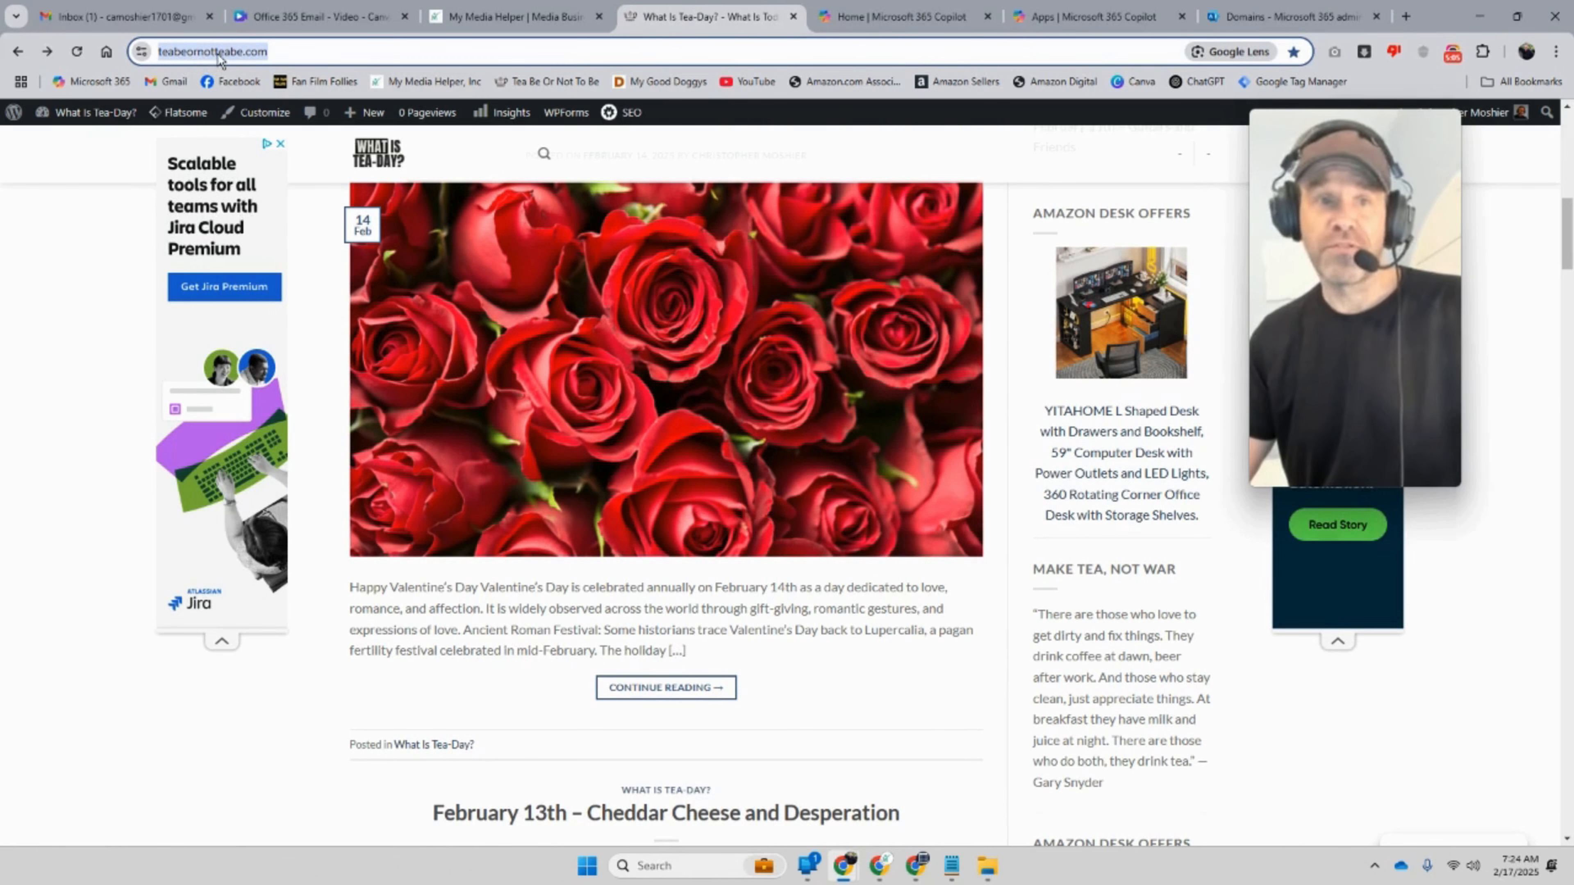
right_click(203, 57)
left_click(274, 209)
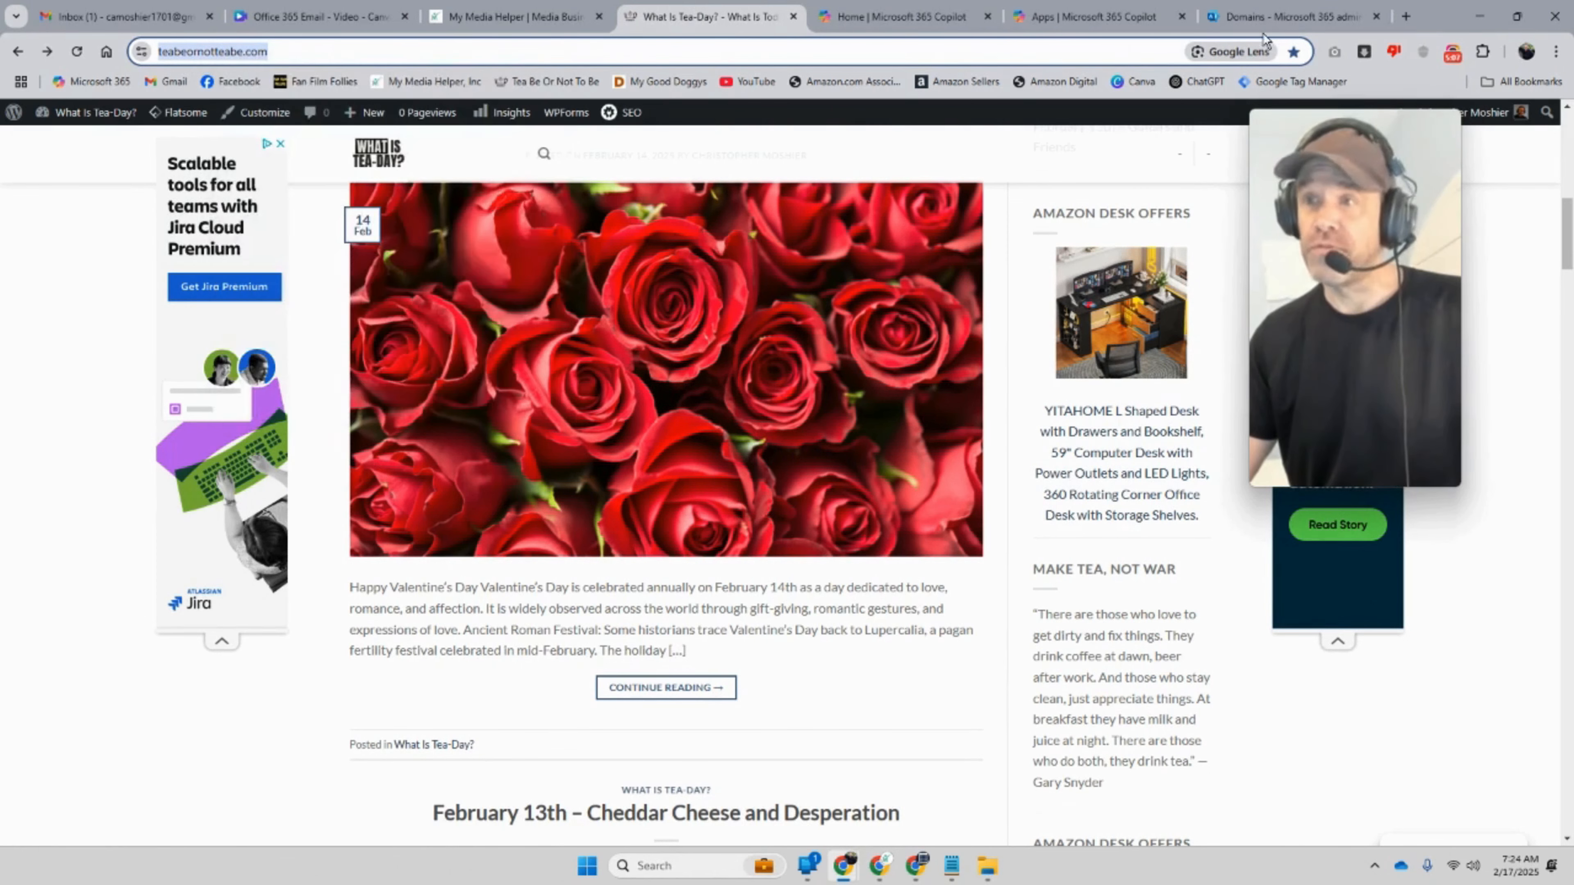
left_click(1260, 18)
right_click(552, 388)
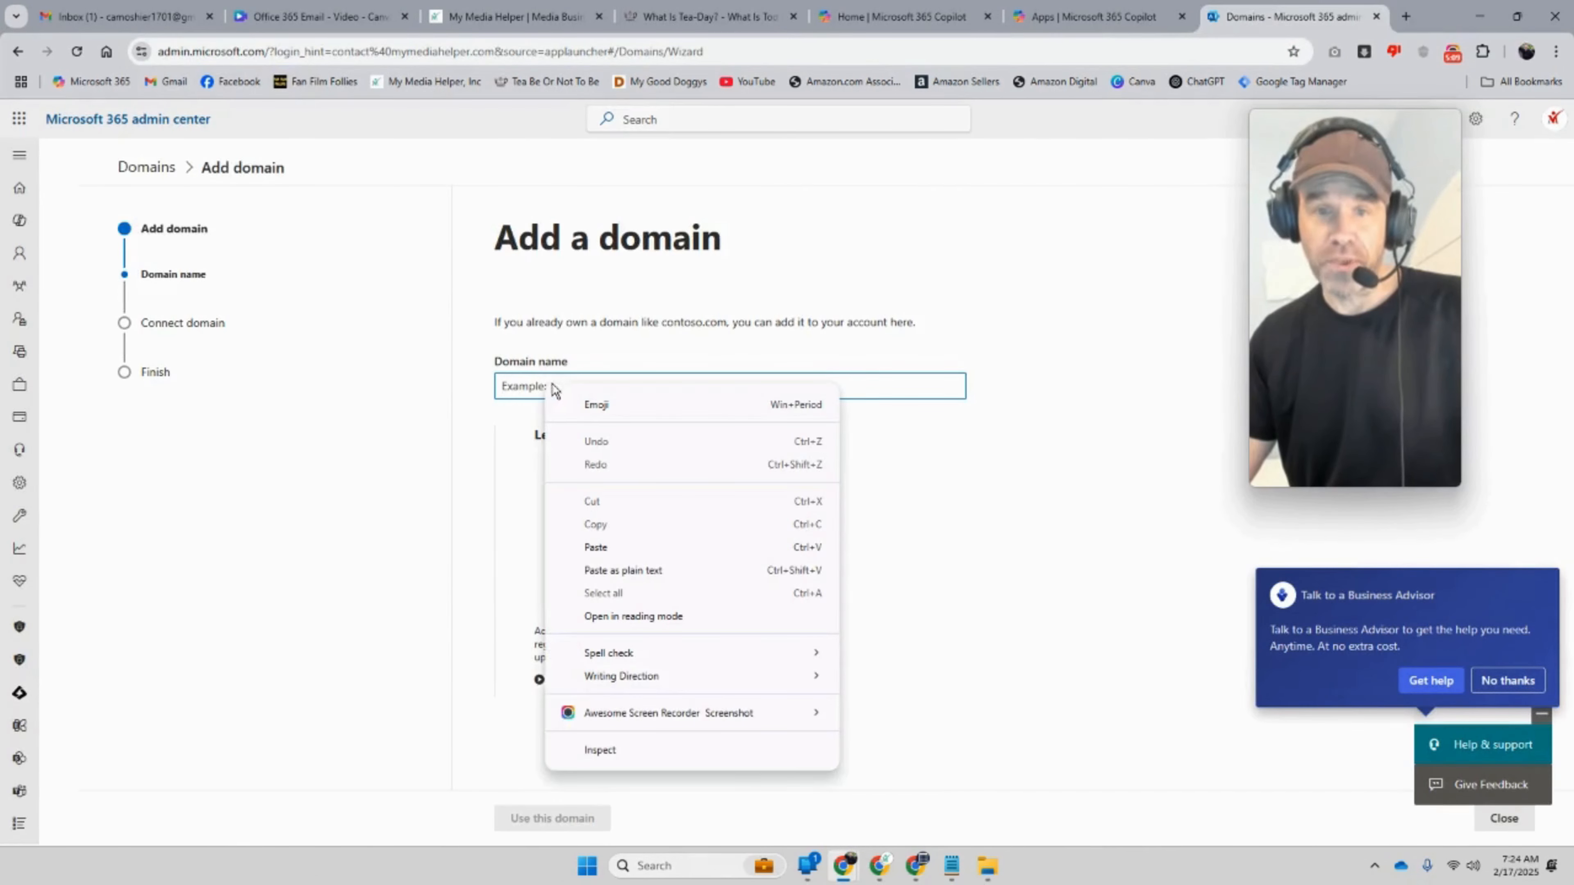
left_click(610, 548)
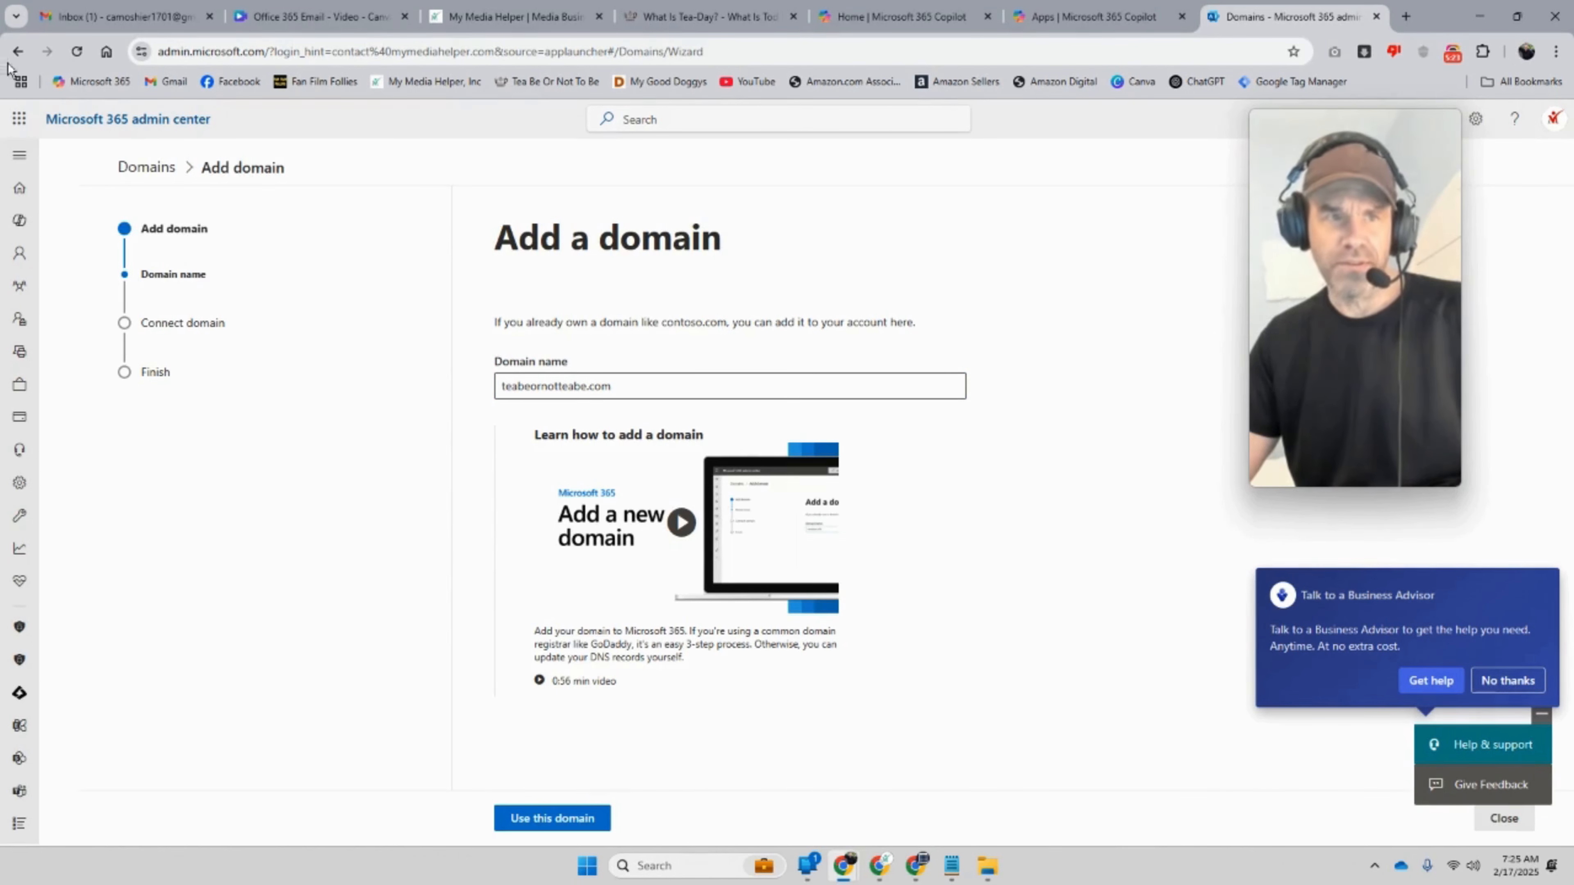
left_click(18, 51)
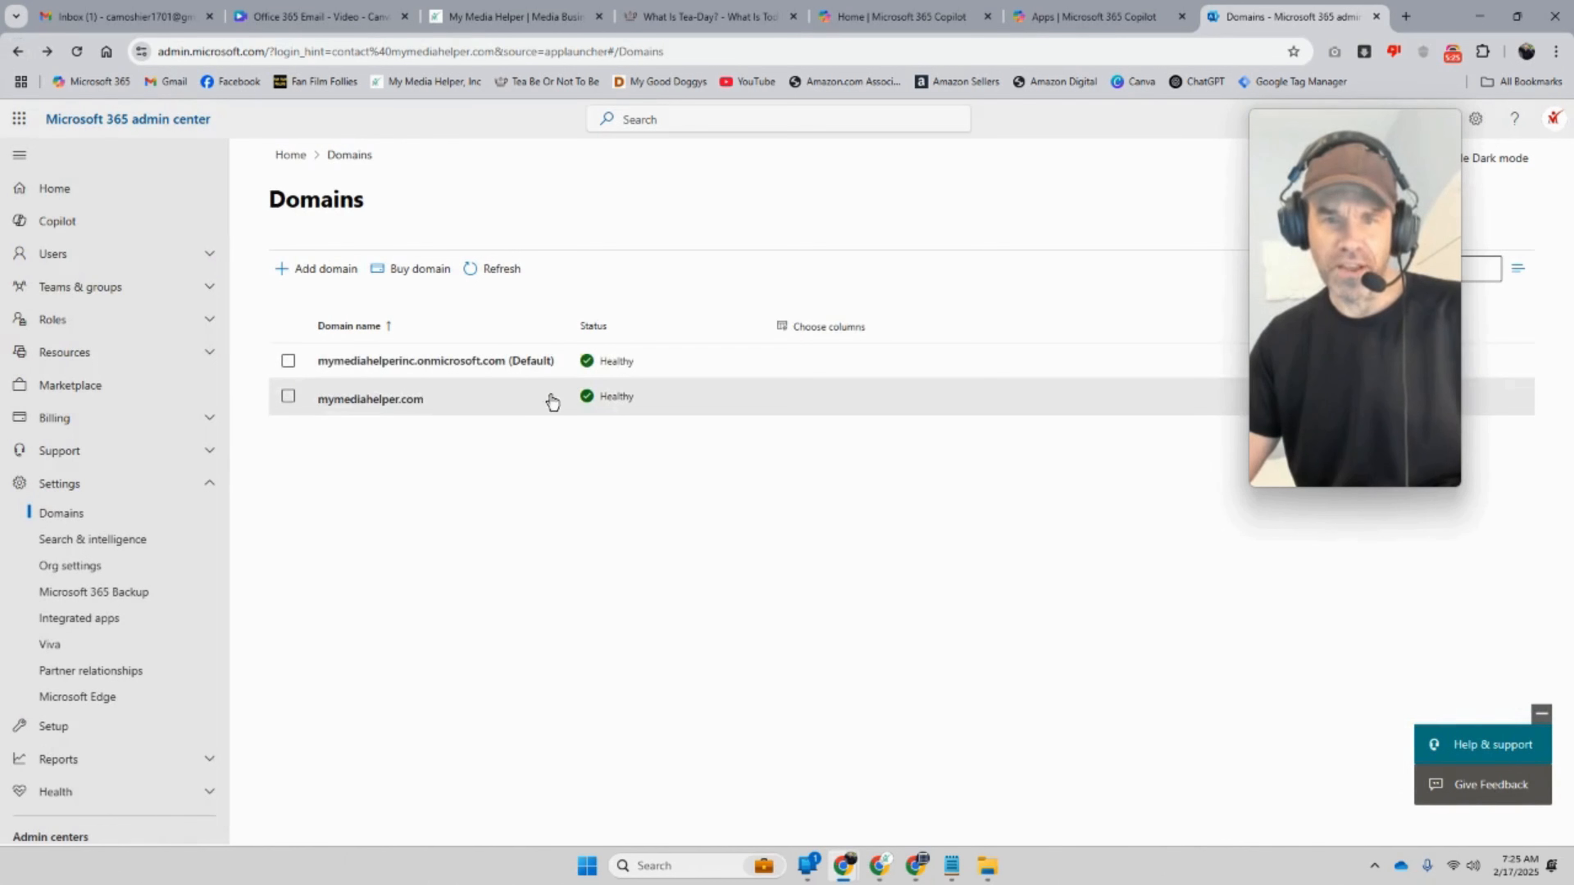
left_click(332, 278)
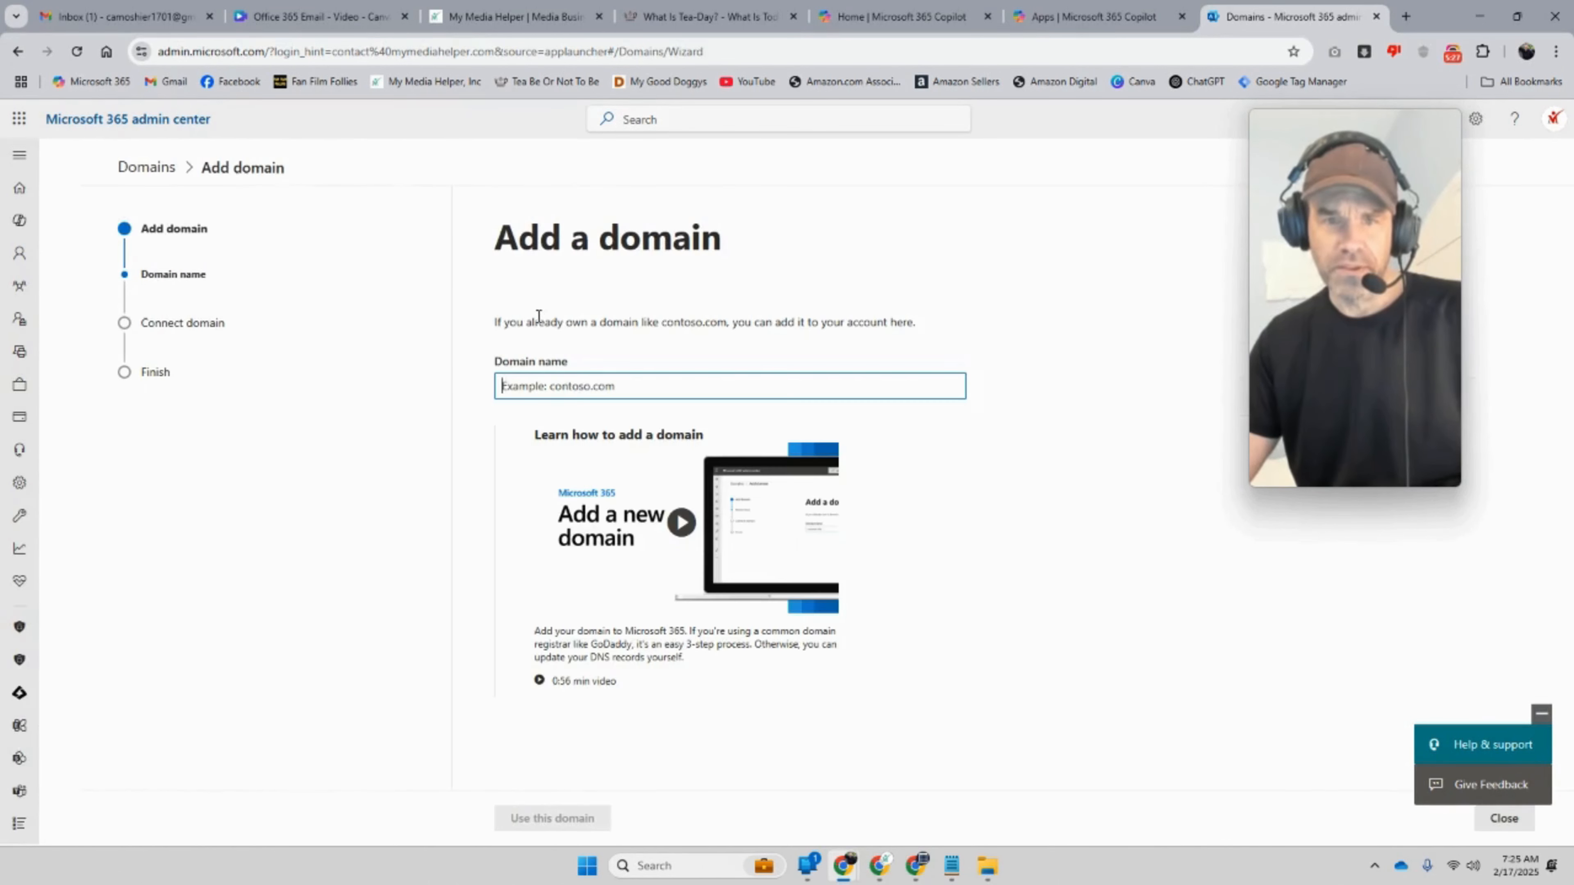
right_click(558, 384)
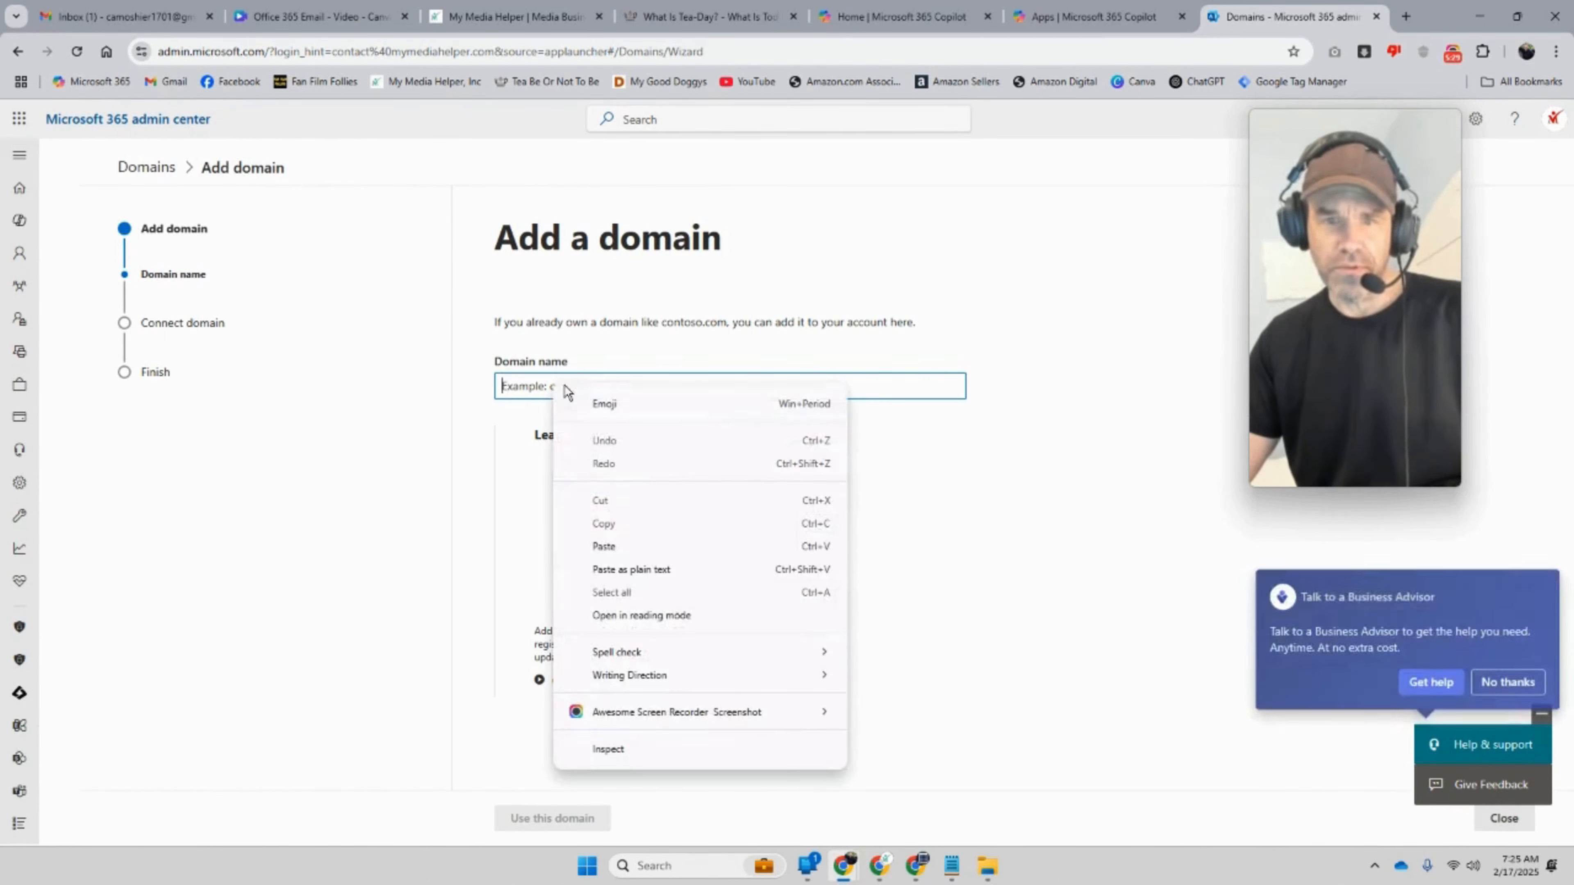
left_click(636, 545)
key("BackSpace")
key("BackSpace")
key("BackSpace")
key("BackSpace")
key("BackSpace")
key("BackSpace")
key("BackSpace")
key("BackSpace")
left_click(643, 383)
key("BackSpace")
key("ctrl+p")
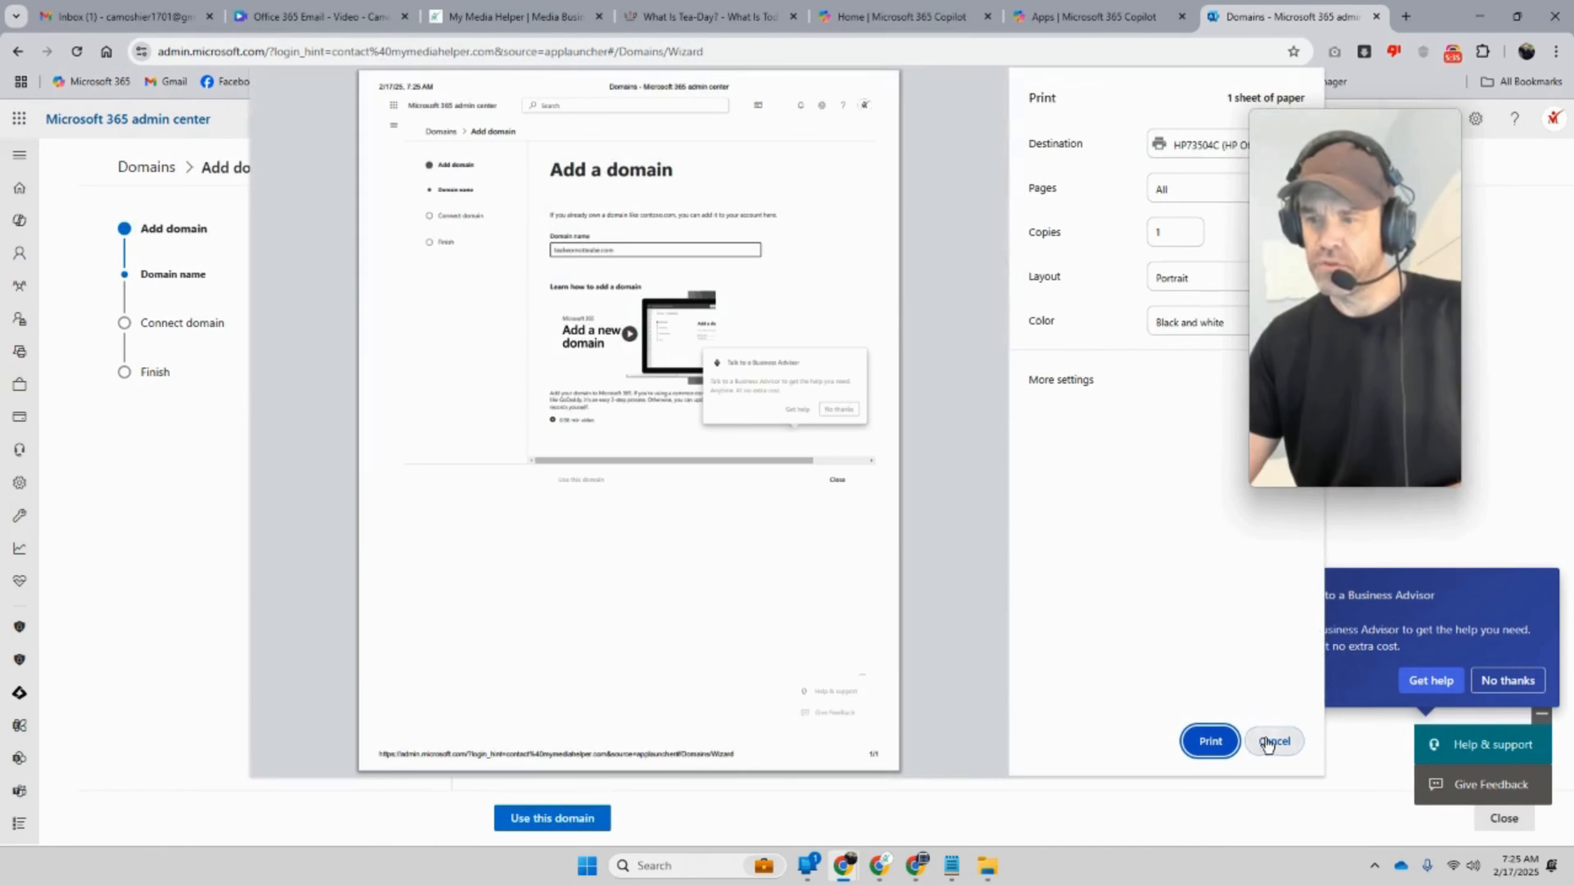
left_click(1272, 741)
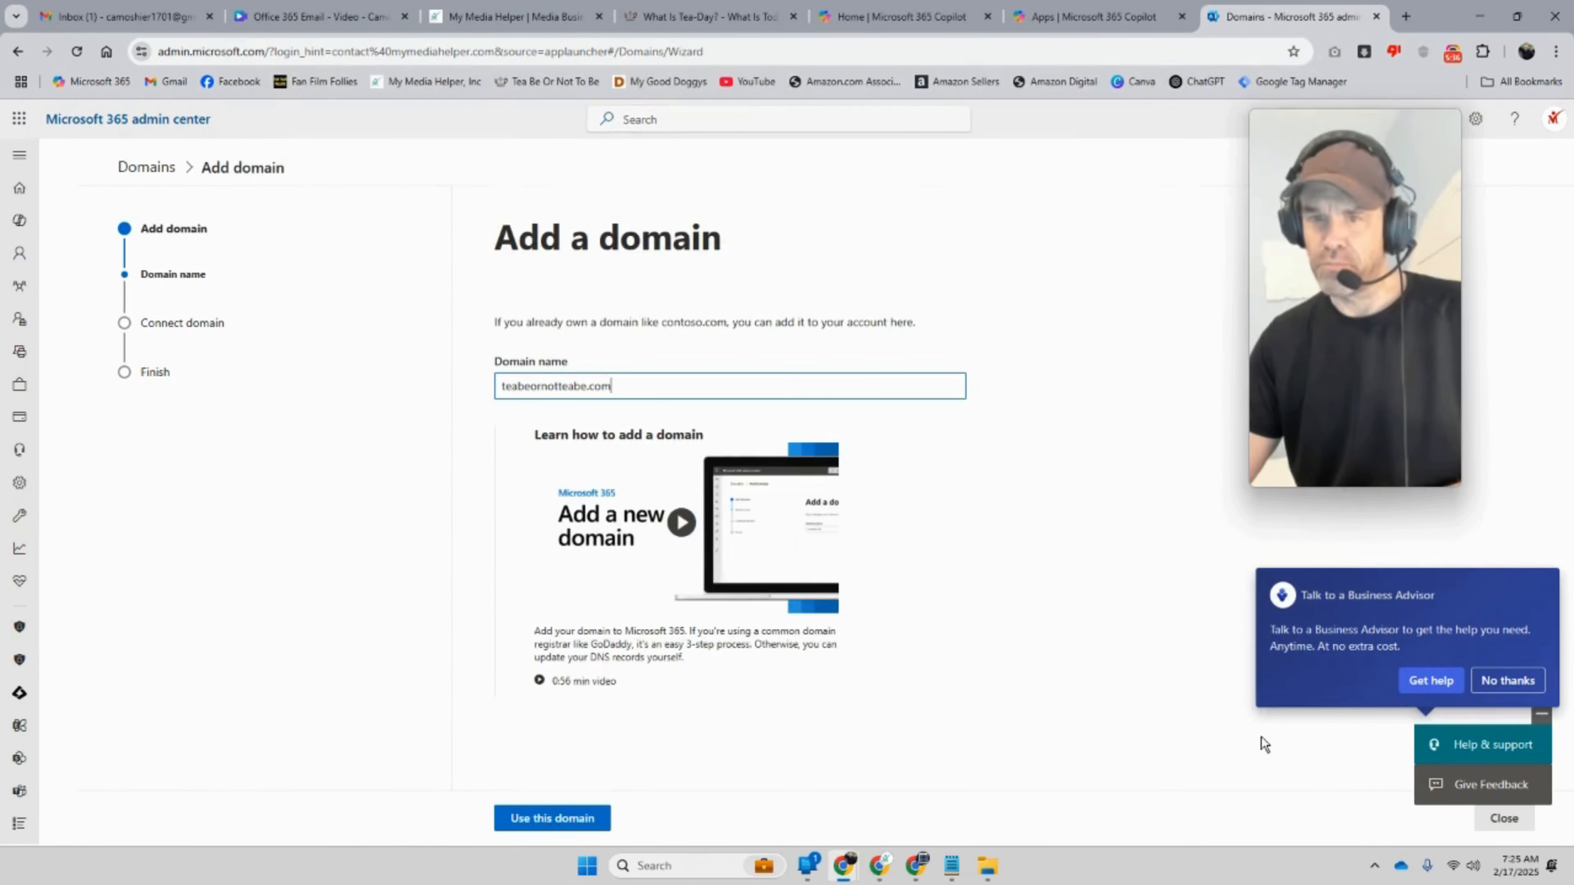
Step: Submit teabeornotteabe.com, decline the advisor offer, and continue with TXT record verification
left_click(552, 820)
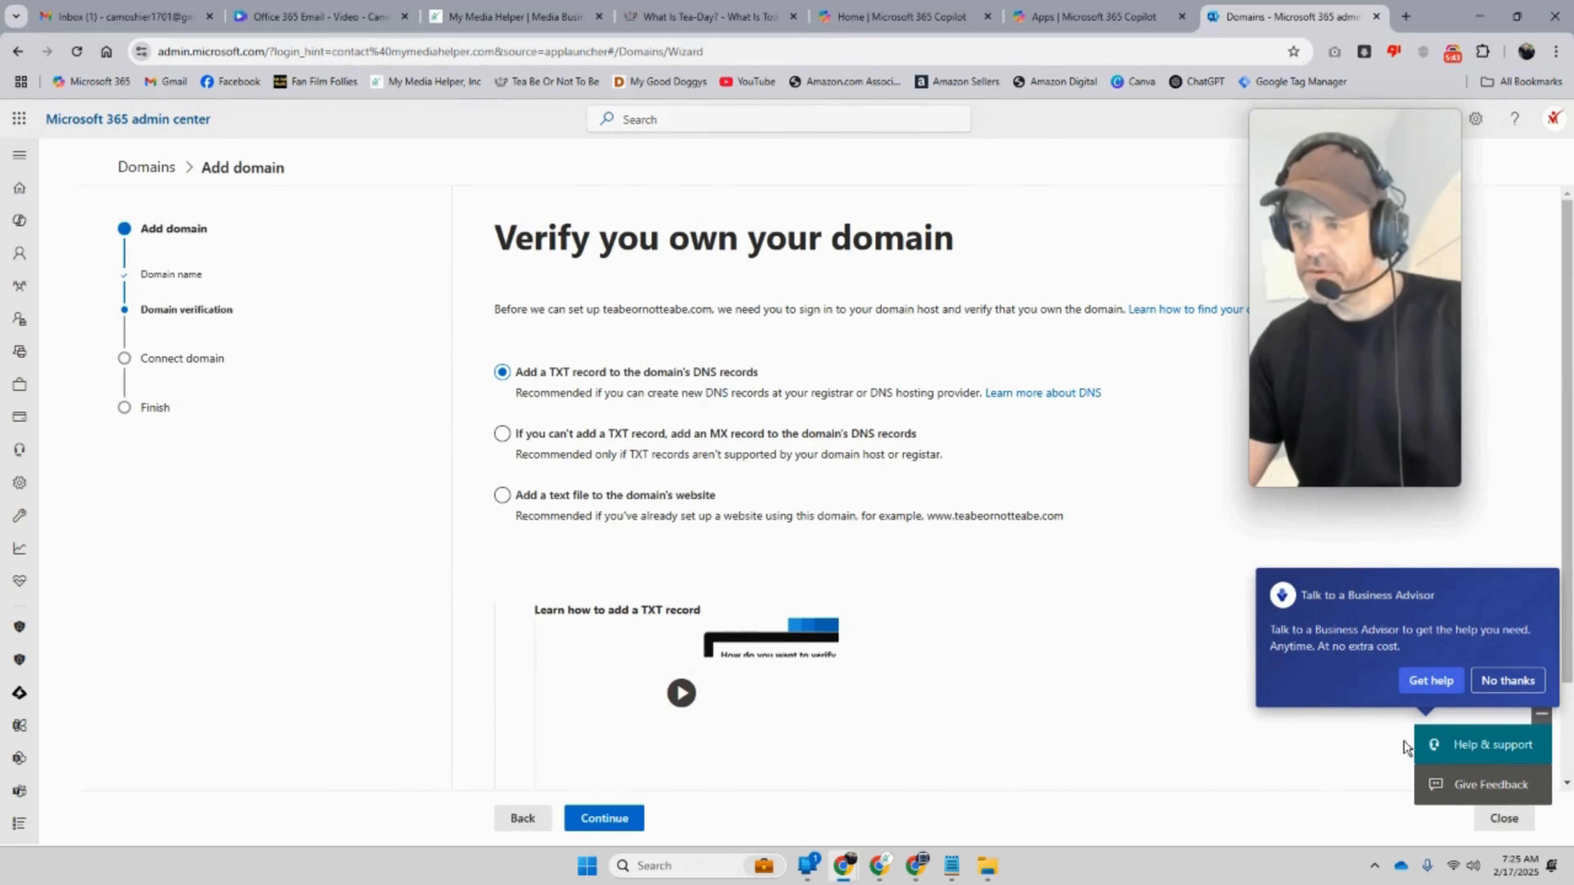
left_click(1508, 680)
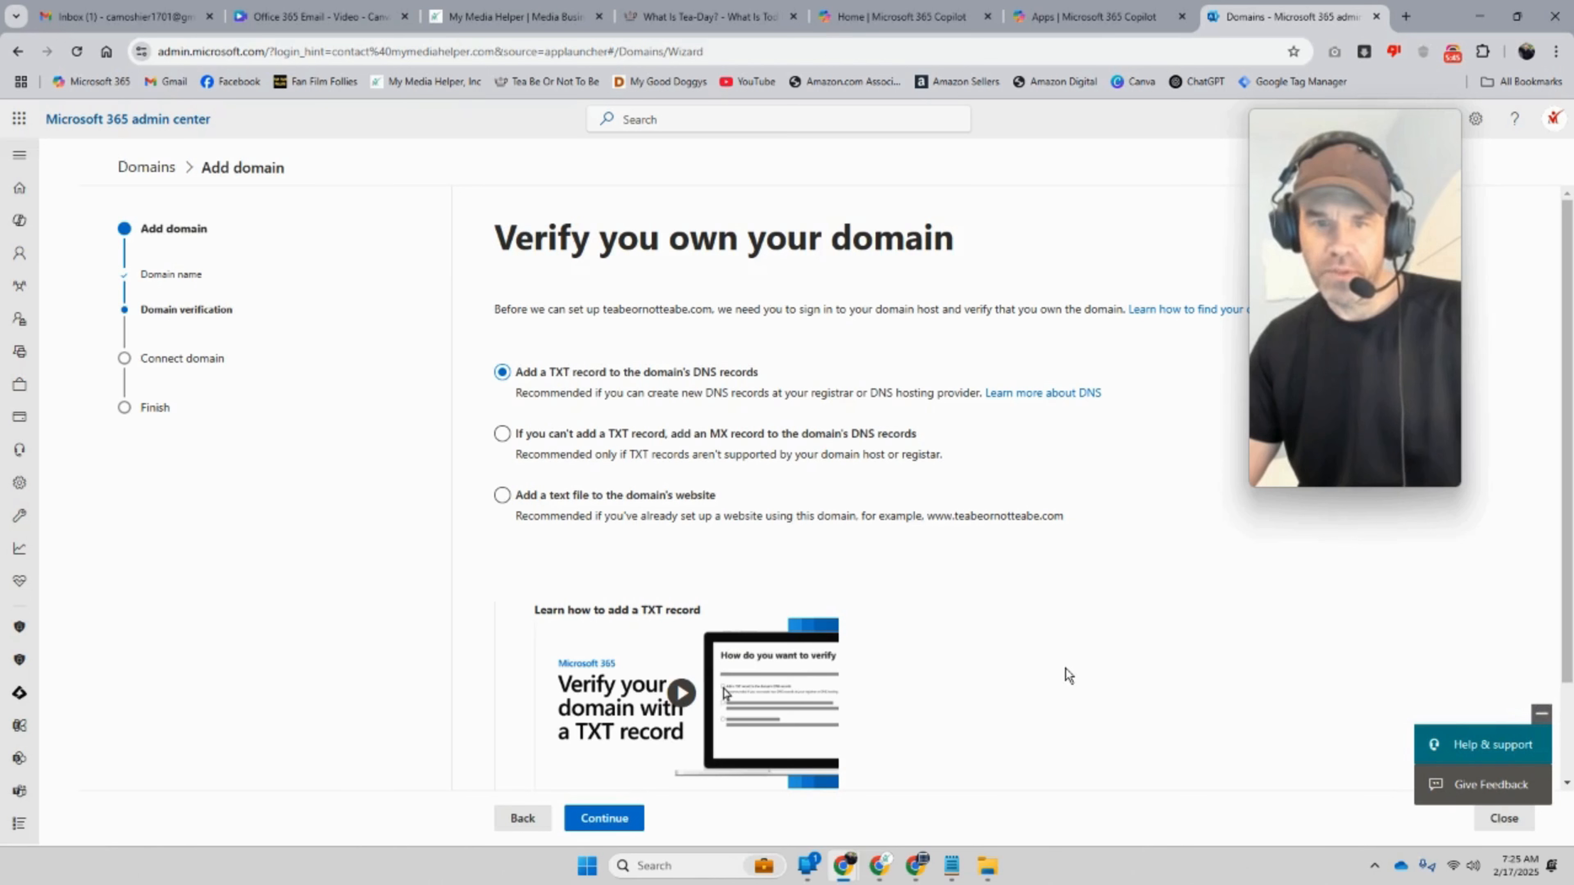
left_click_drag(1425, 240, 1454, 446)
mouse_move(1352, 444)
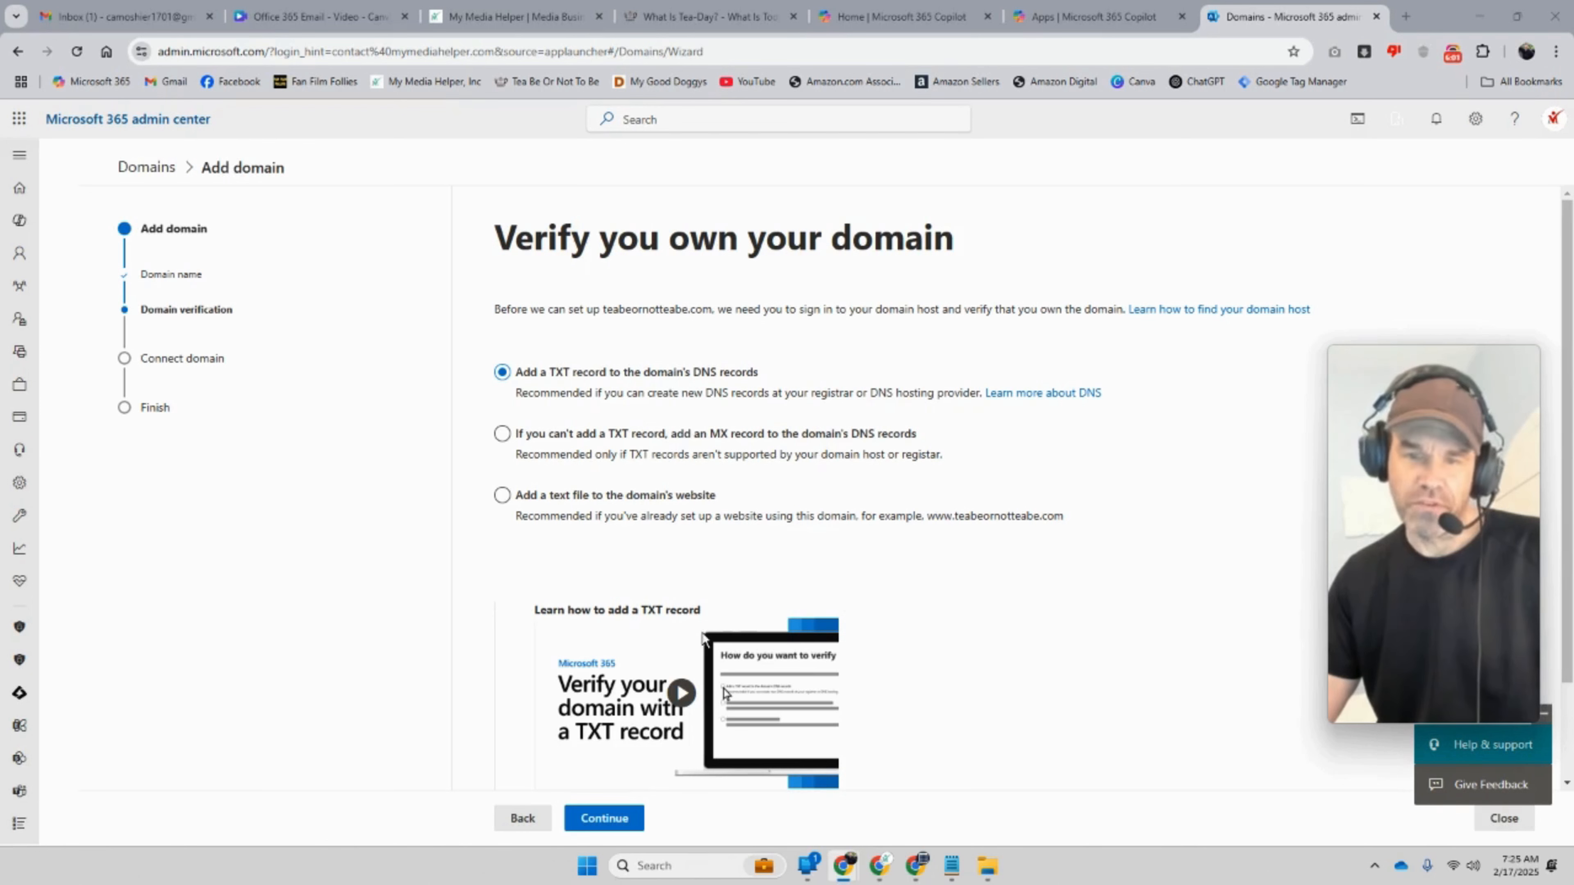
left_click(623, 820)
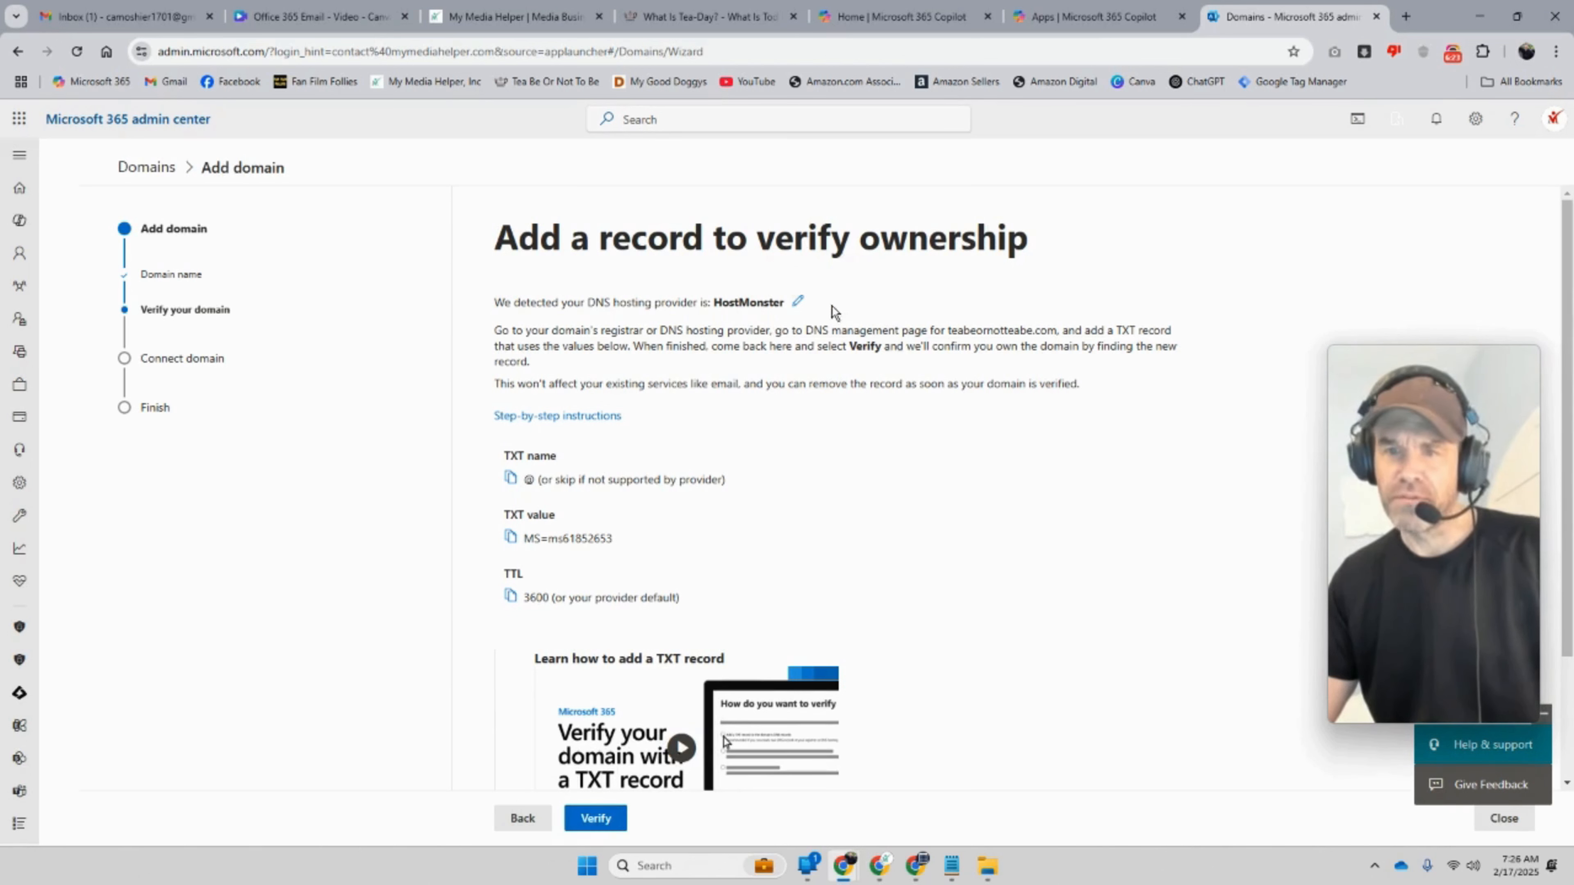
Step: Browse the DNS hosting provider dropdown and close it without choosing a different provider
left_click(1003, 310)
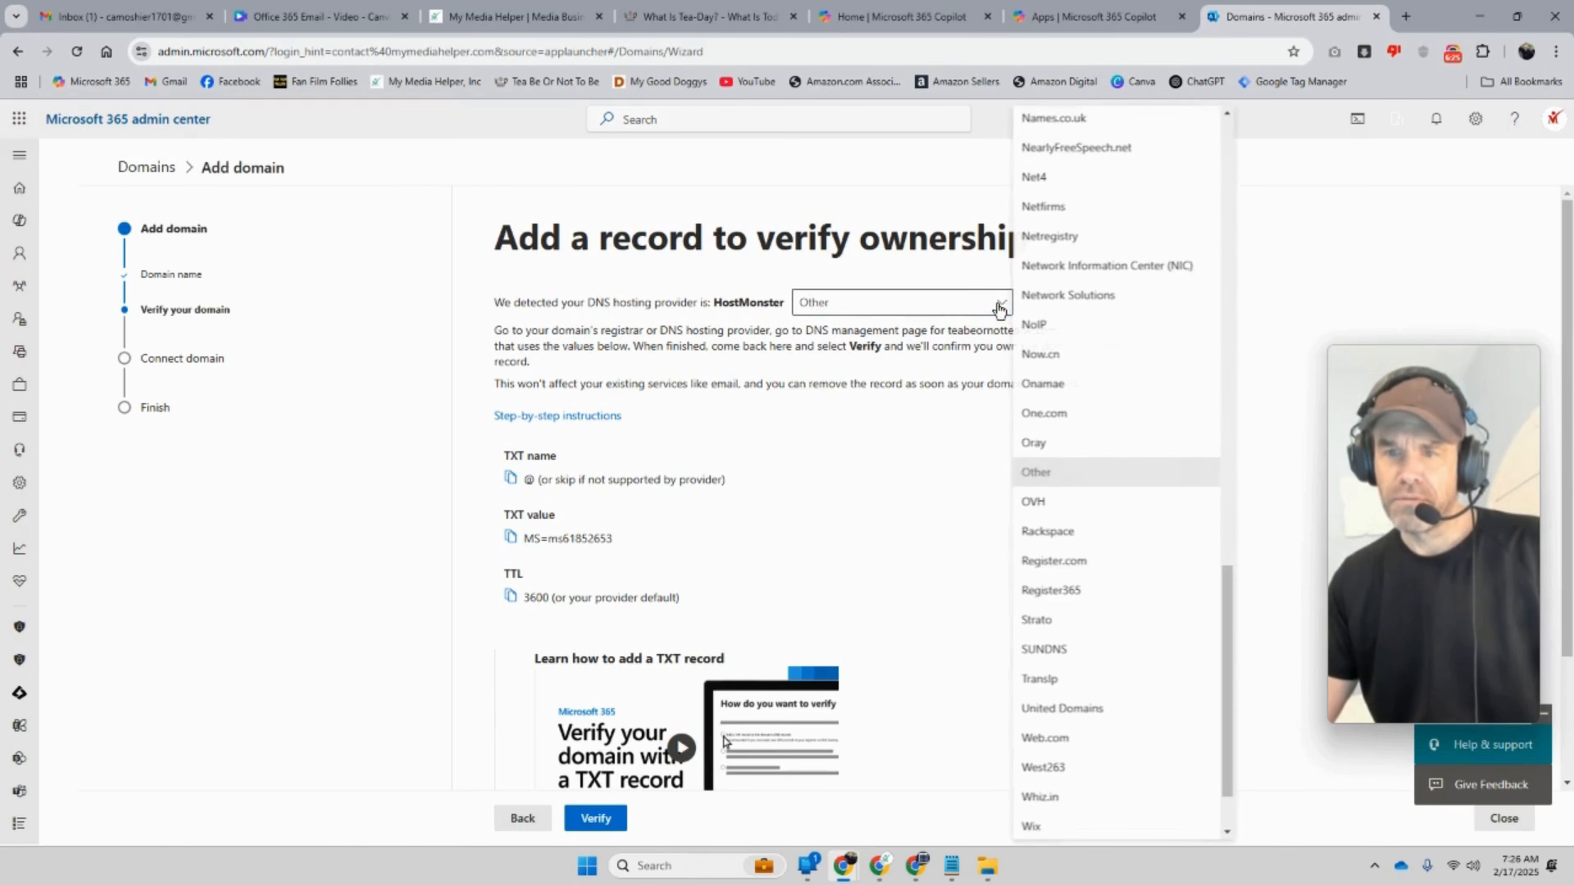
left_click(998, 309)
left_click(1001, 310)
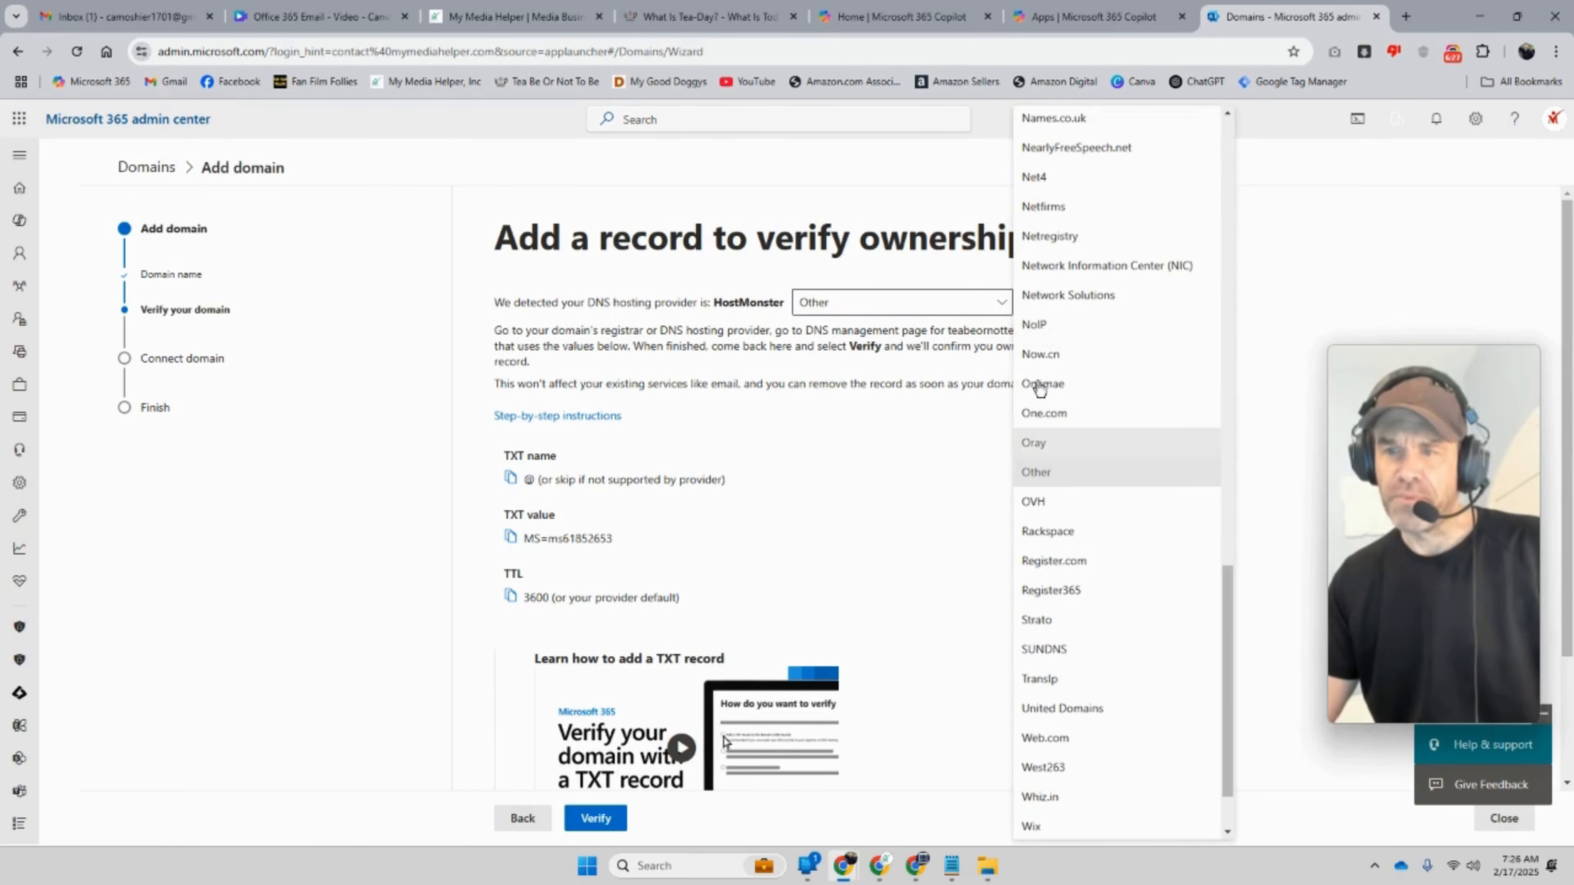
scroll(1107, 552, "down", 1)
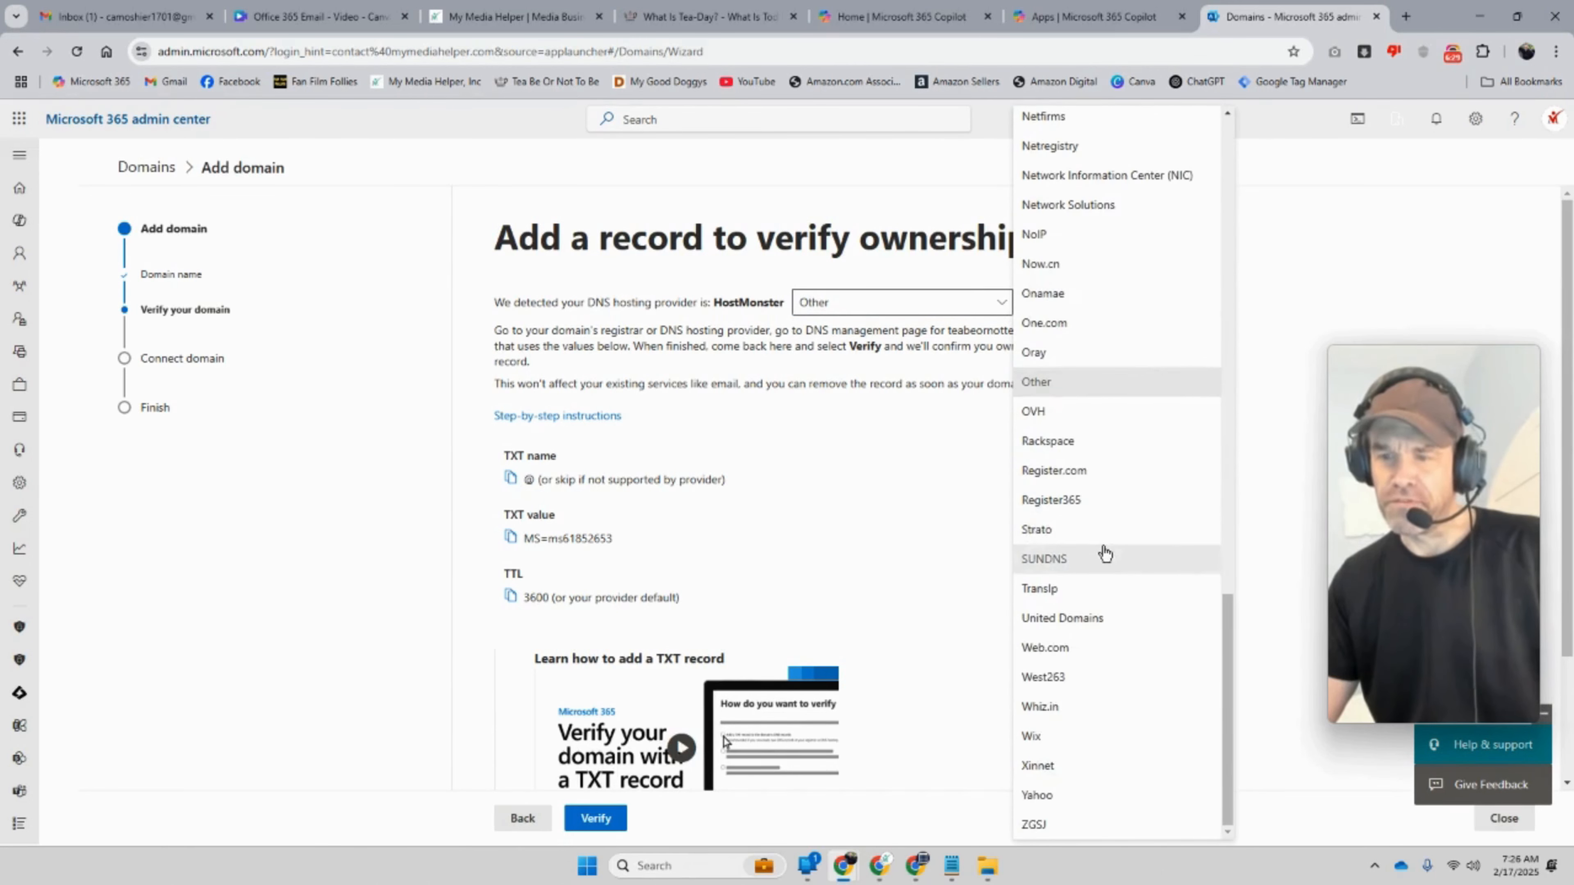
scroll(1107, 552, "up", 7)
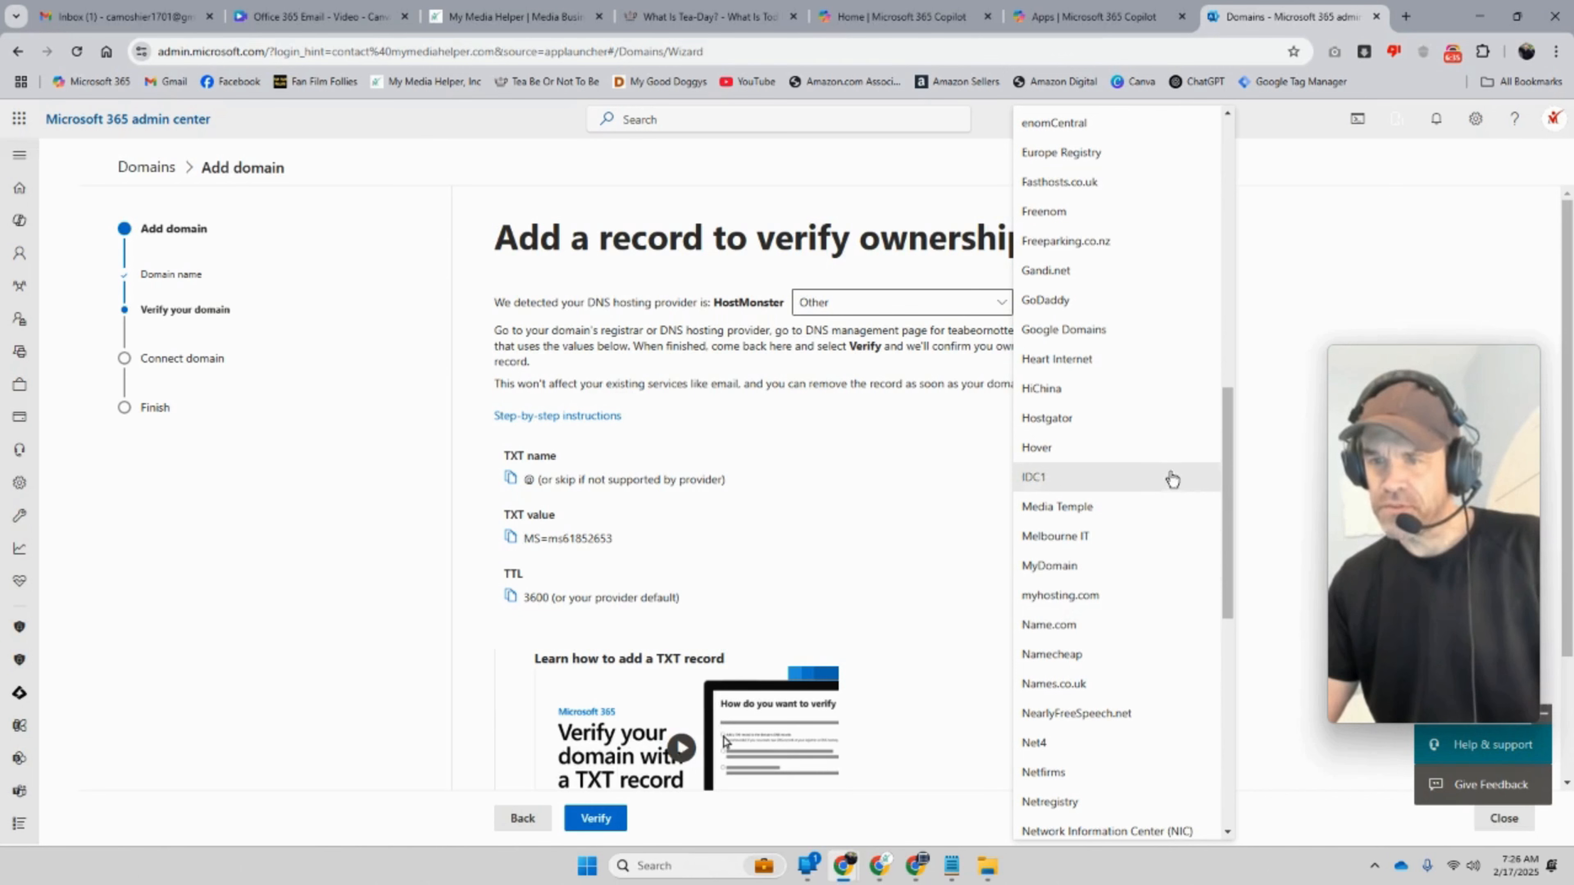
scroll(1156, 480, "up", 1)
scroll(1089, 439, "up", 1)
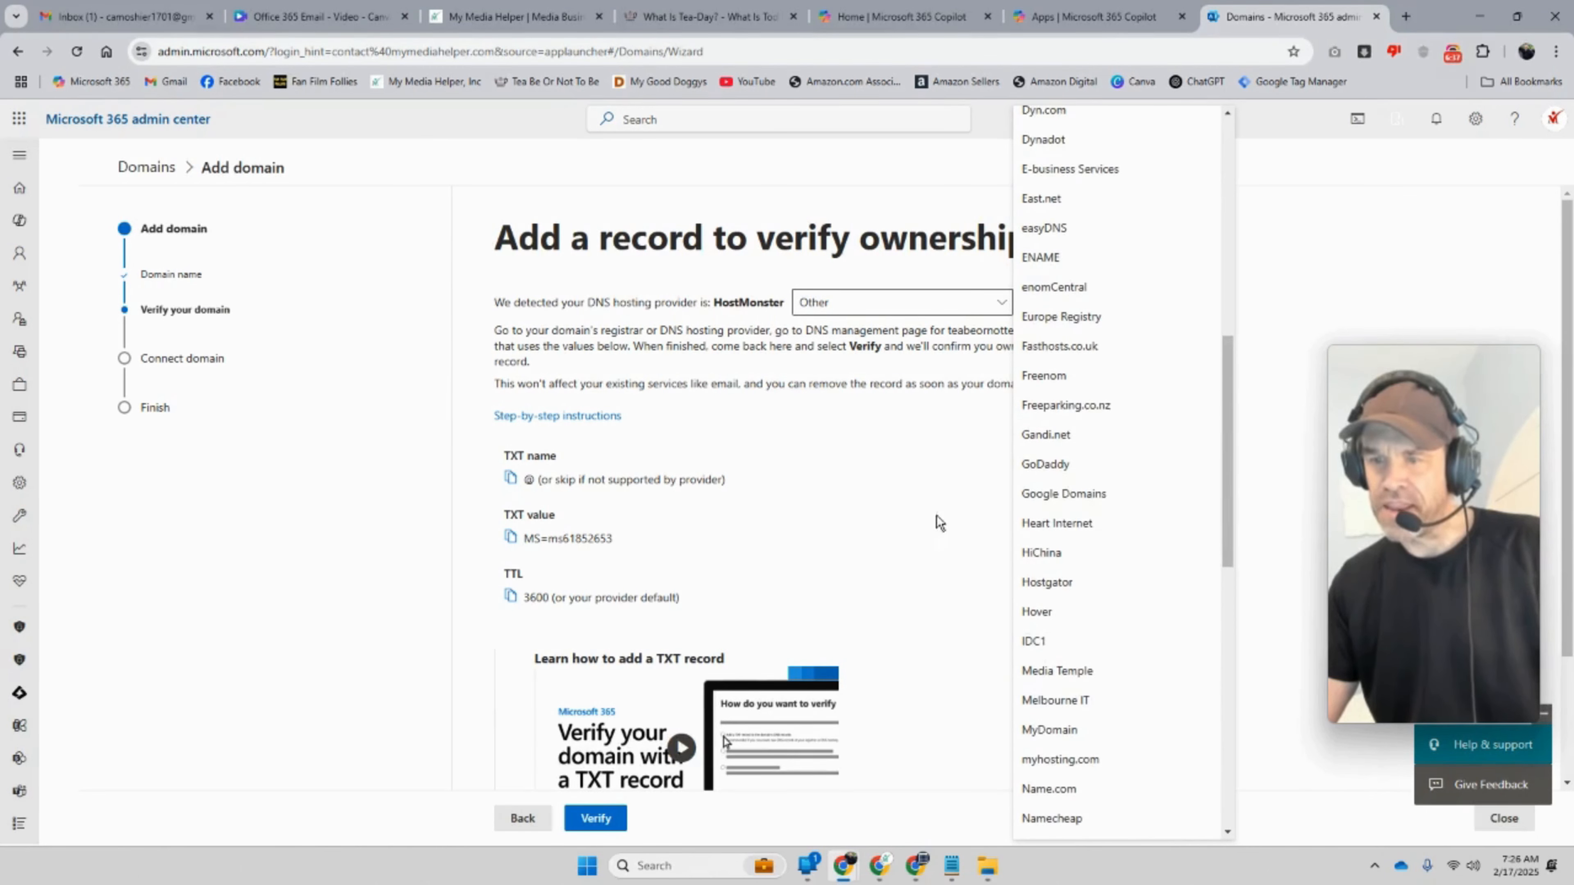
left_click(1001, 309)
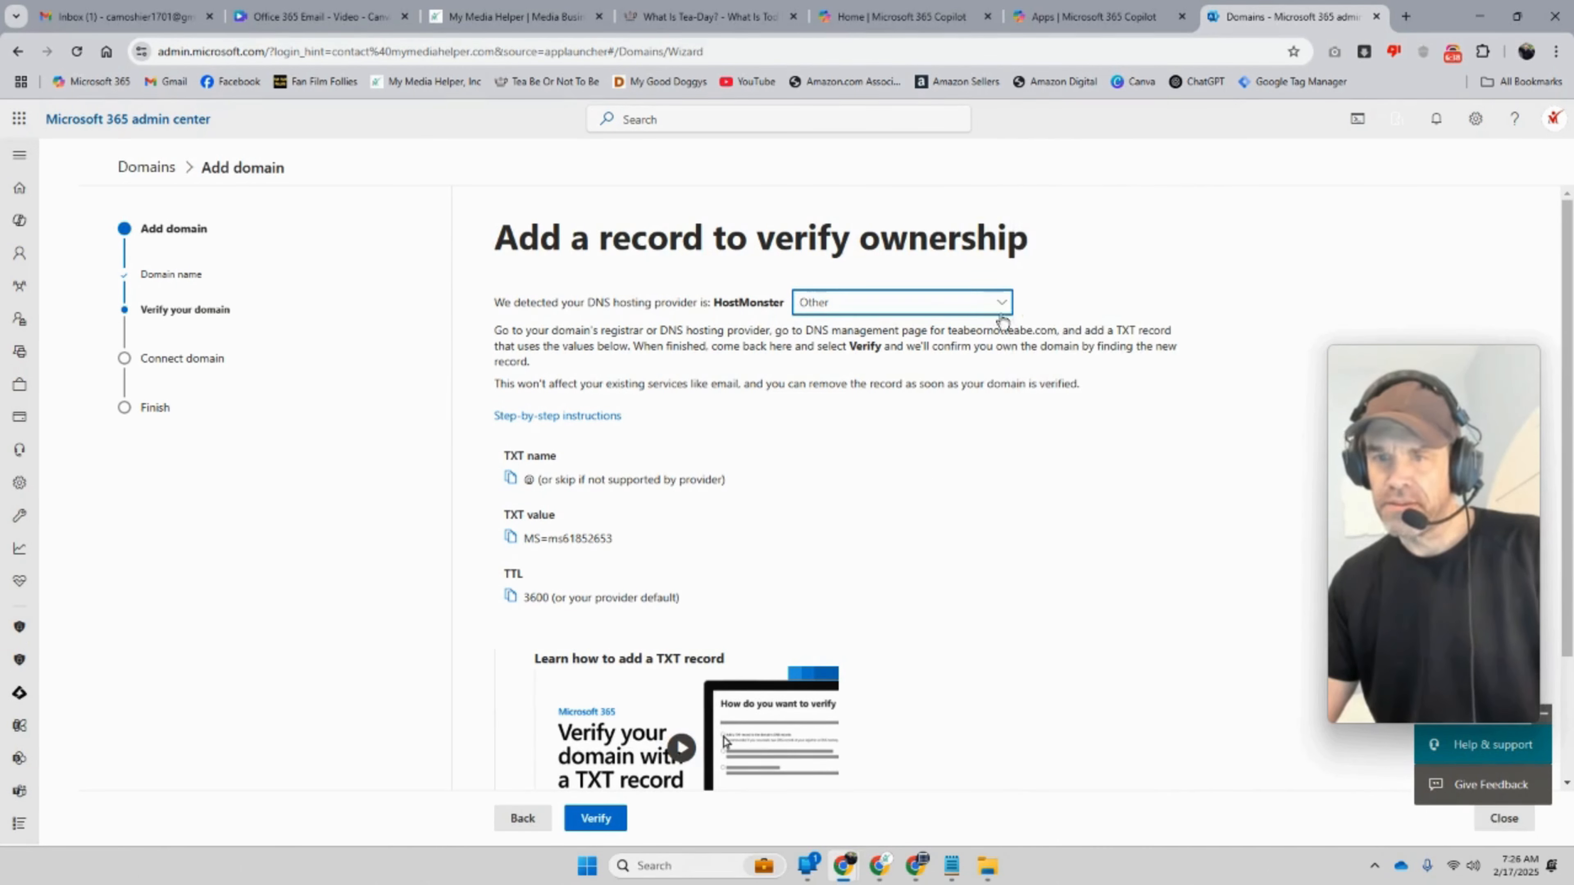
Step: Confirm HostMonster as the DNS host and start a Google search in a new tab
left_click(982, 462)
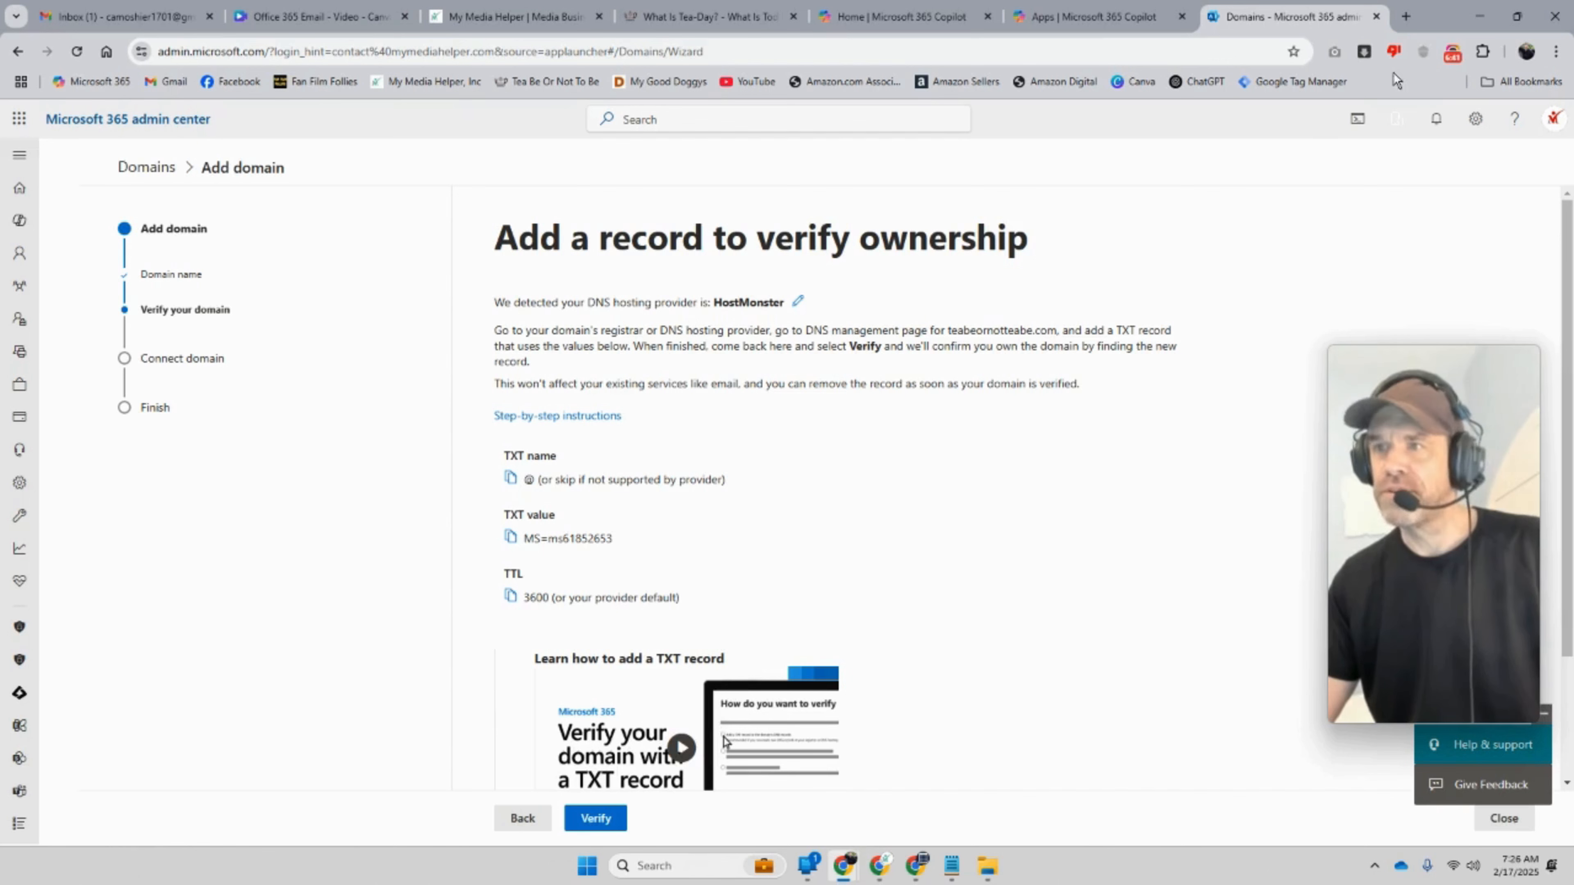
left_click(1406, 16)
left_click(631, 373)
Step: Search Google for 'hostmonster login' and open the HostMonster login result
left_click(596, 438)
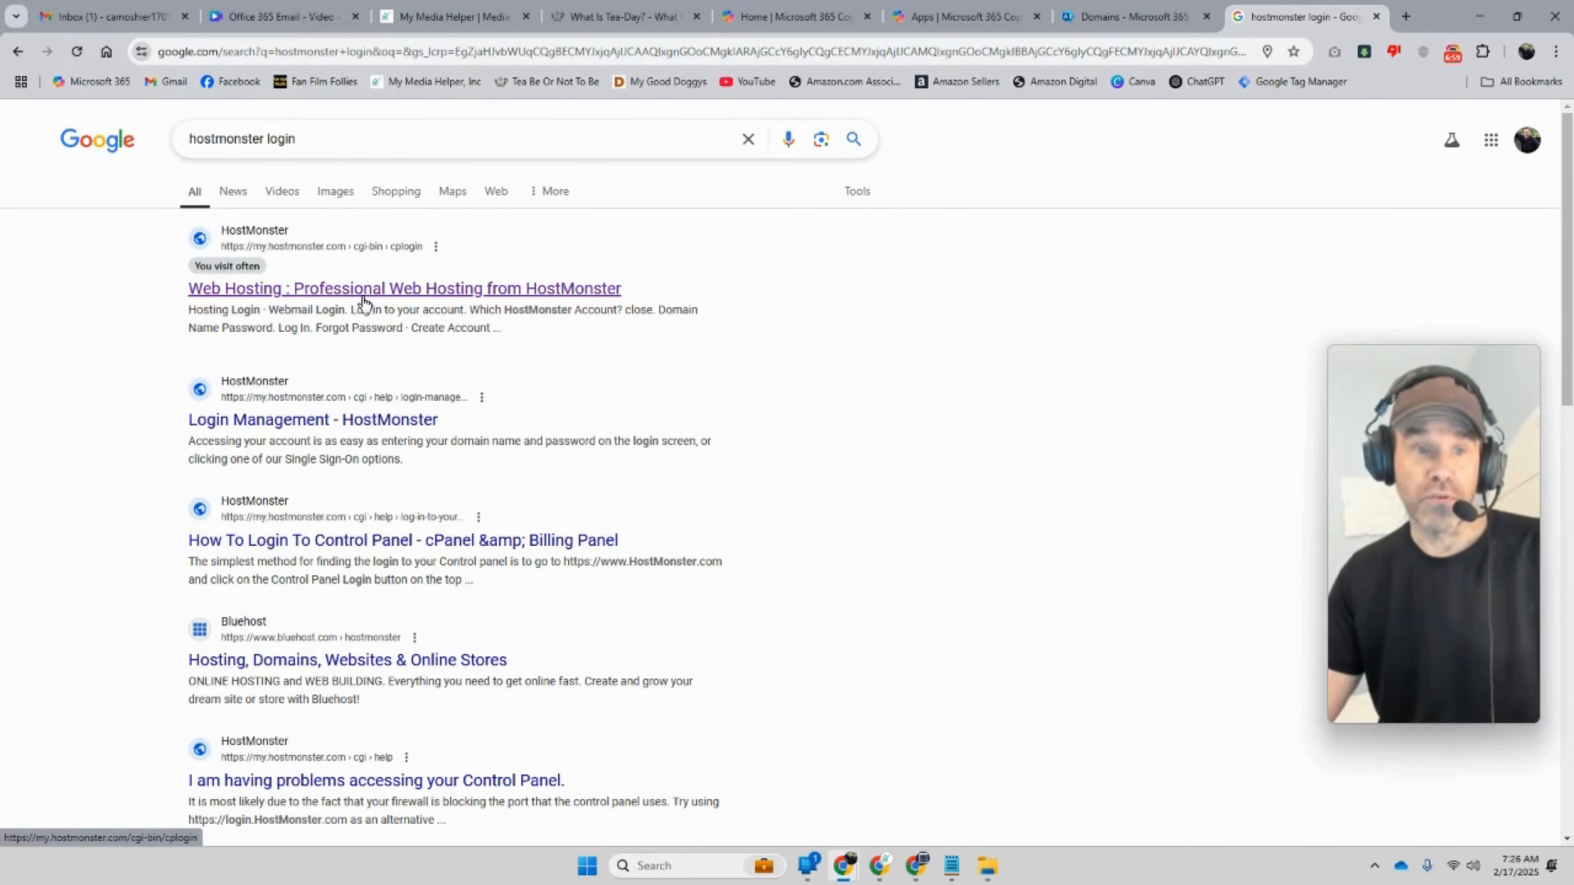
left_click(338, 294)
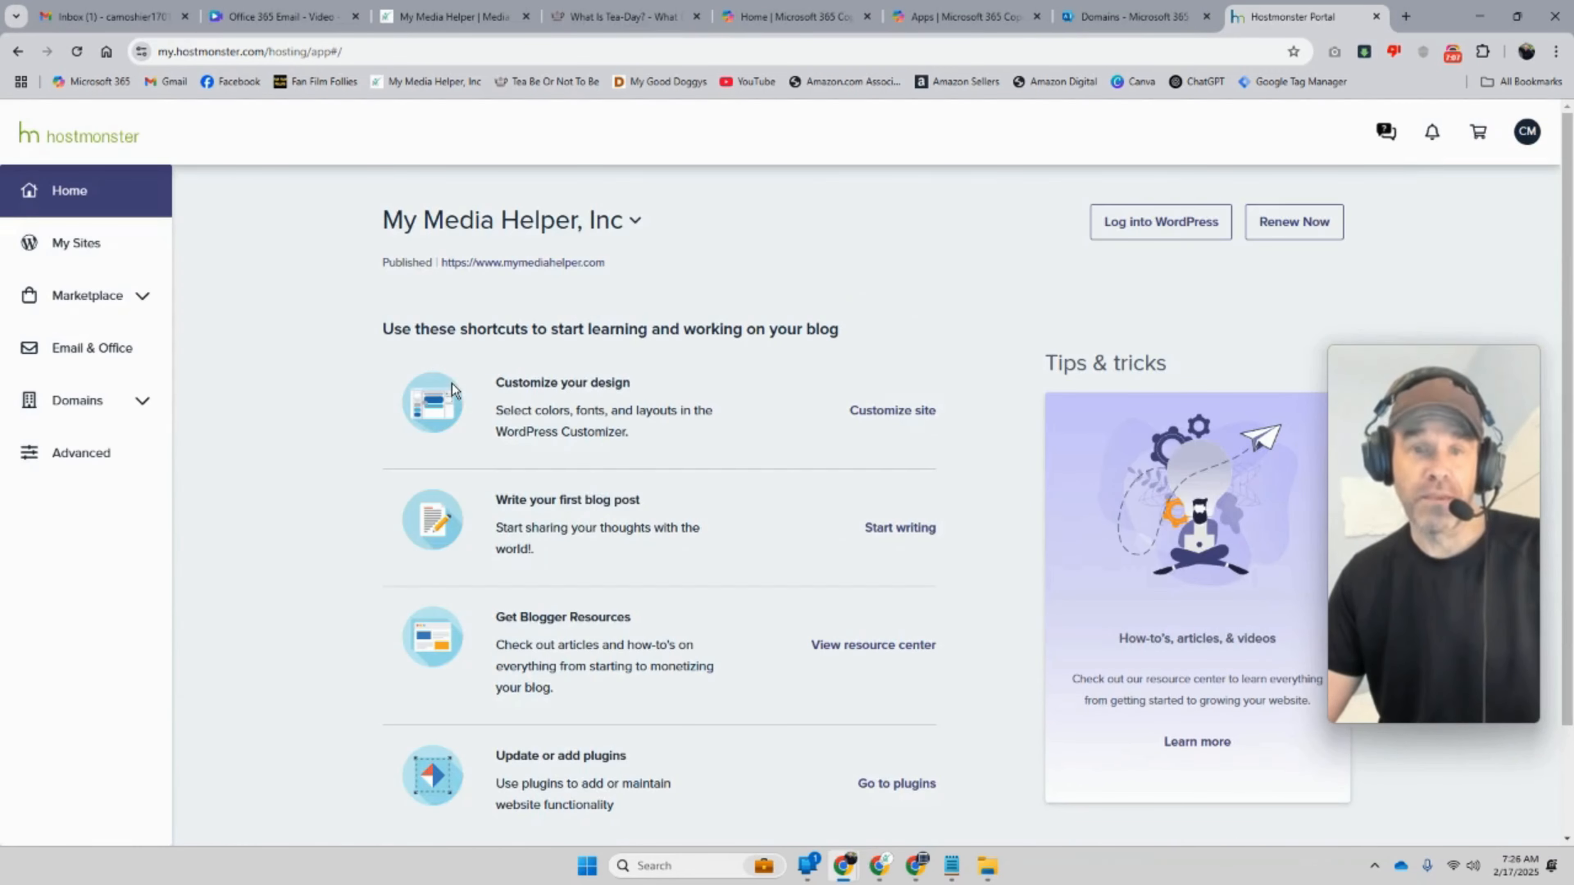
Step: Open teabeornotteabe.com's DNS tab from My Domains, then return to Microsoft 365's TXT values
left_click(148, 402)
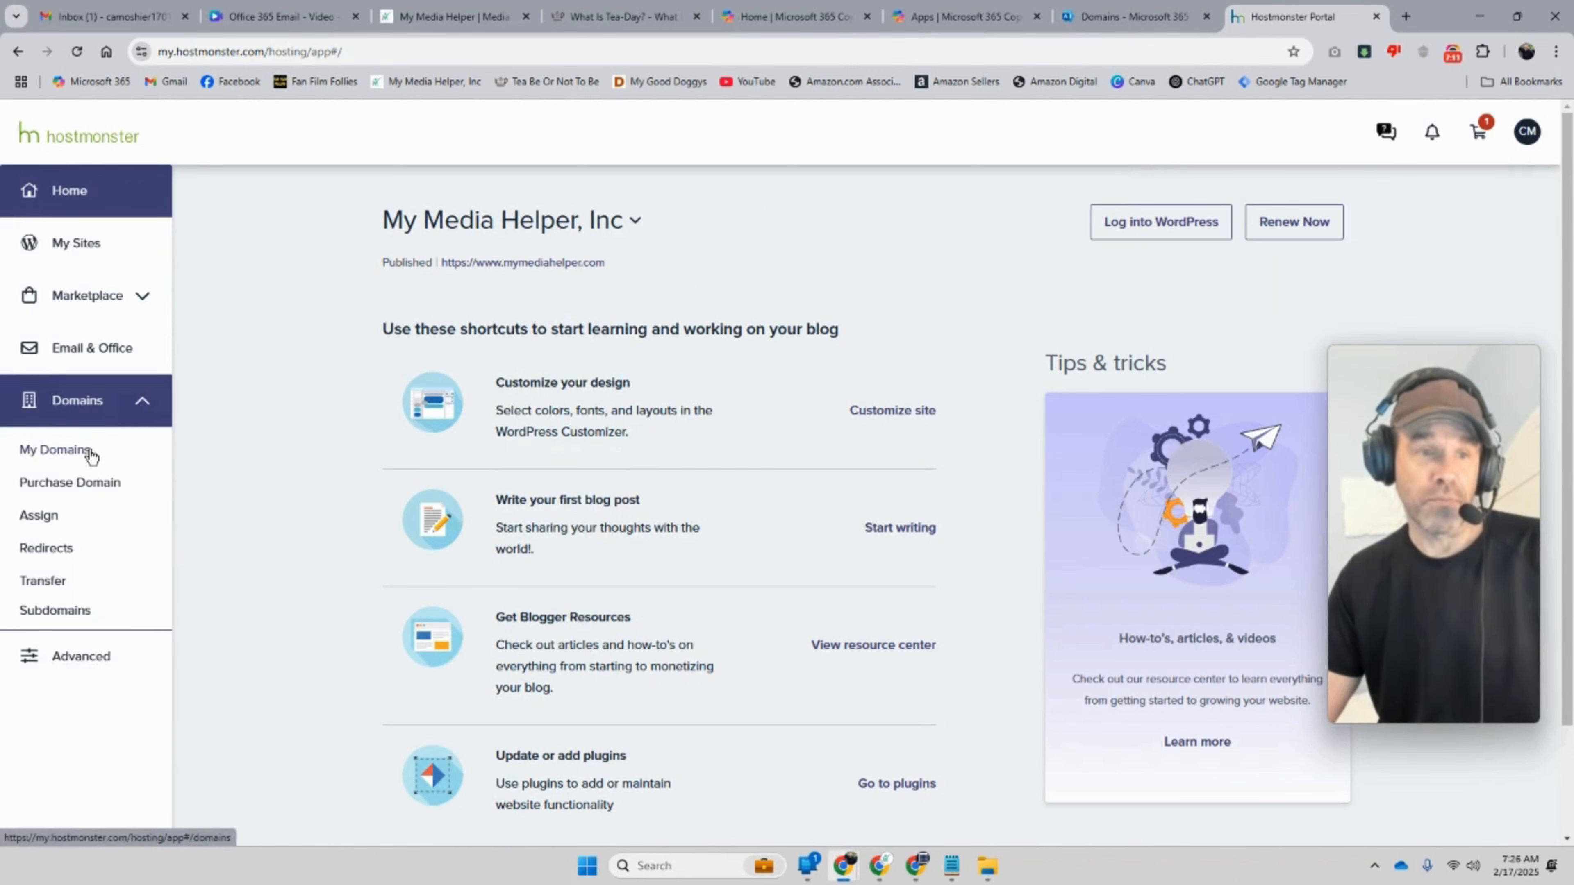
left_click(87, 451)
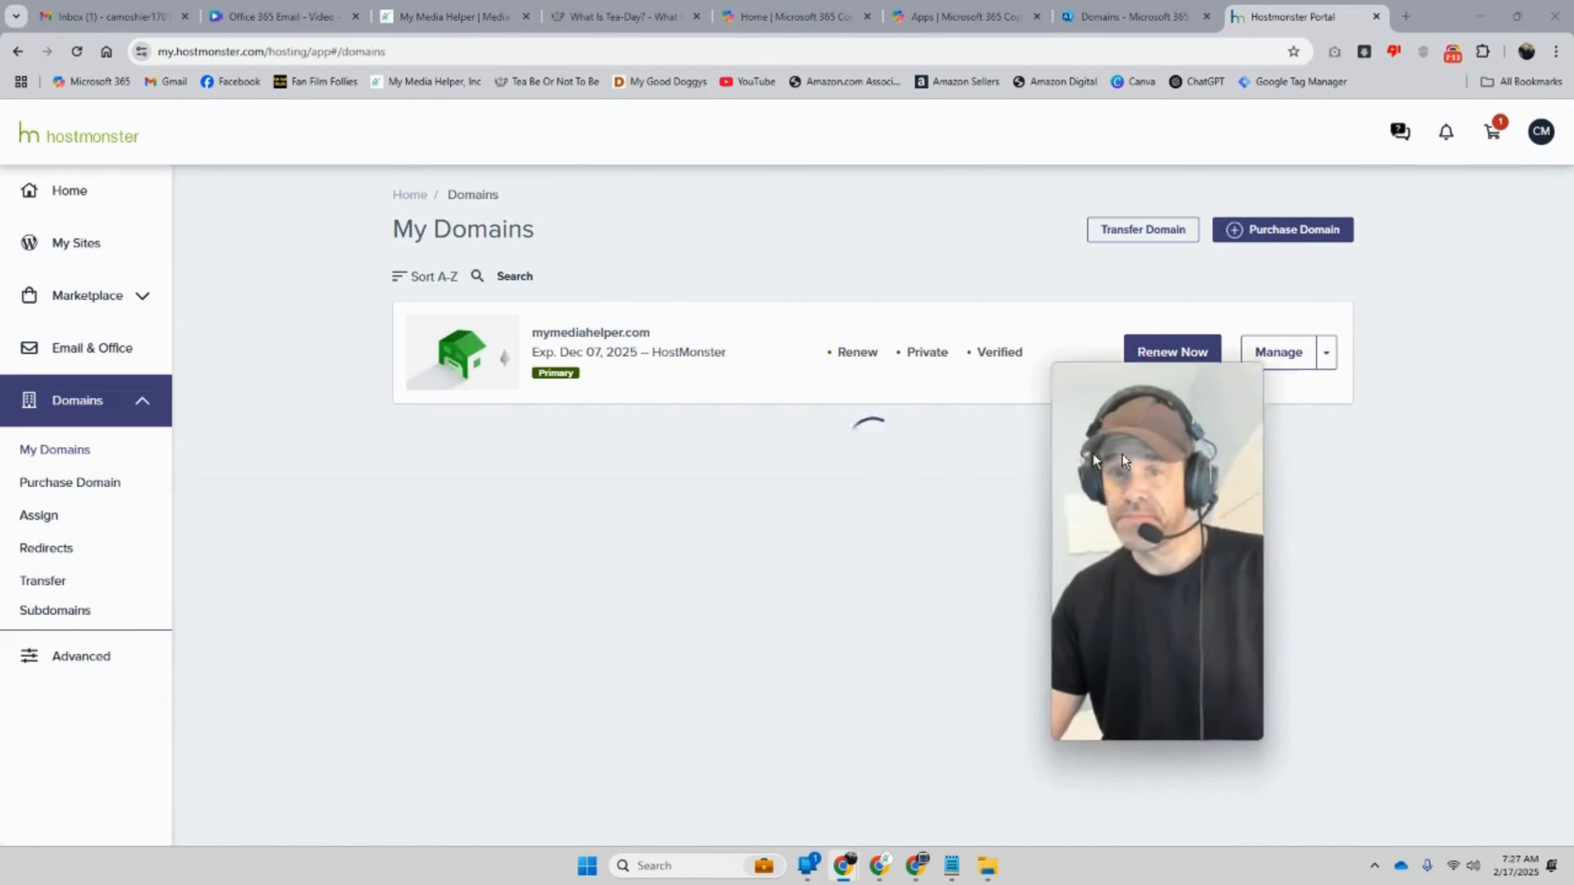
scroll(1156, 481, "down", 3)
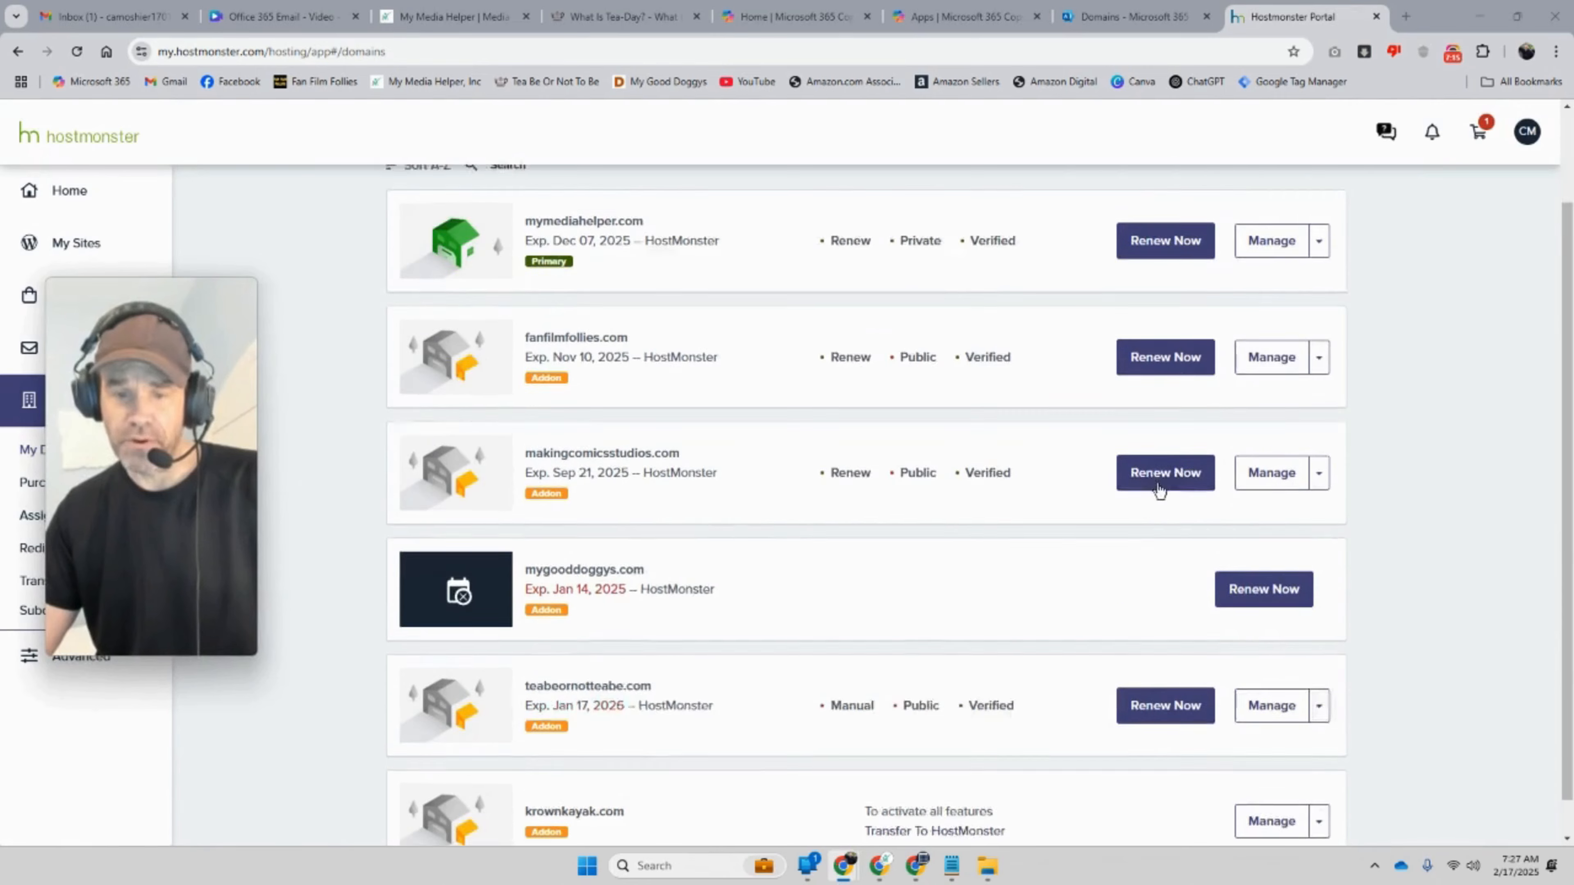
left_click(1272, 667)
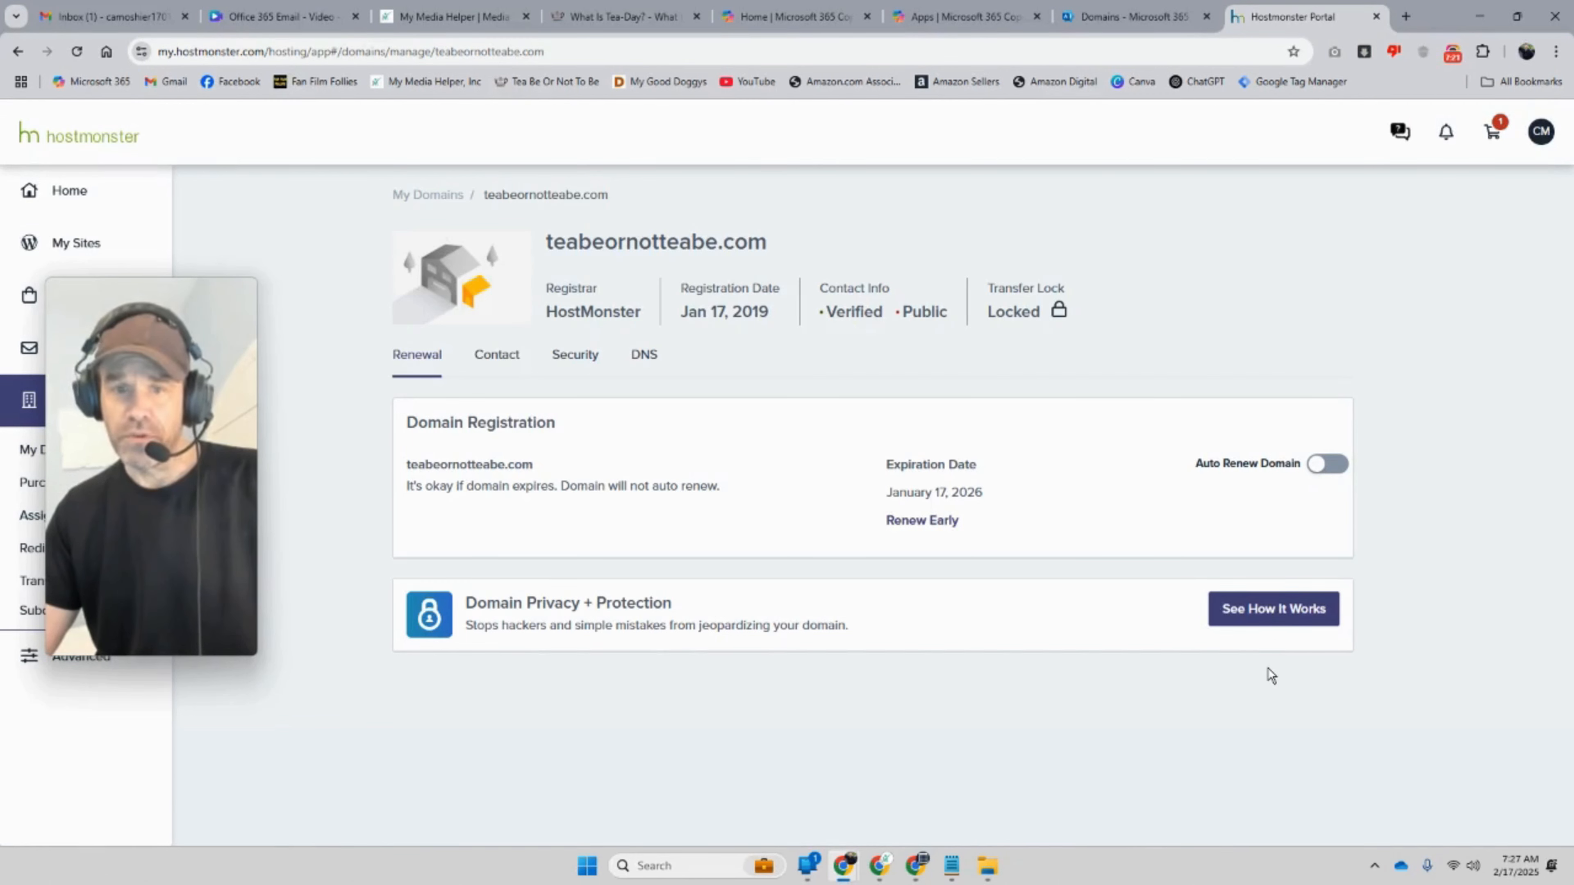
left_click(645, 367)
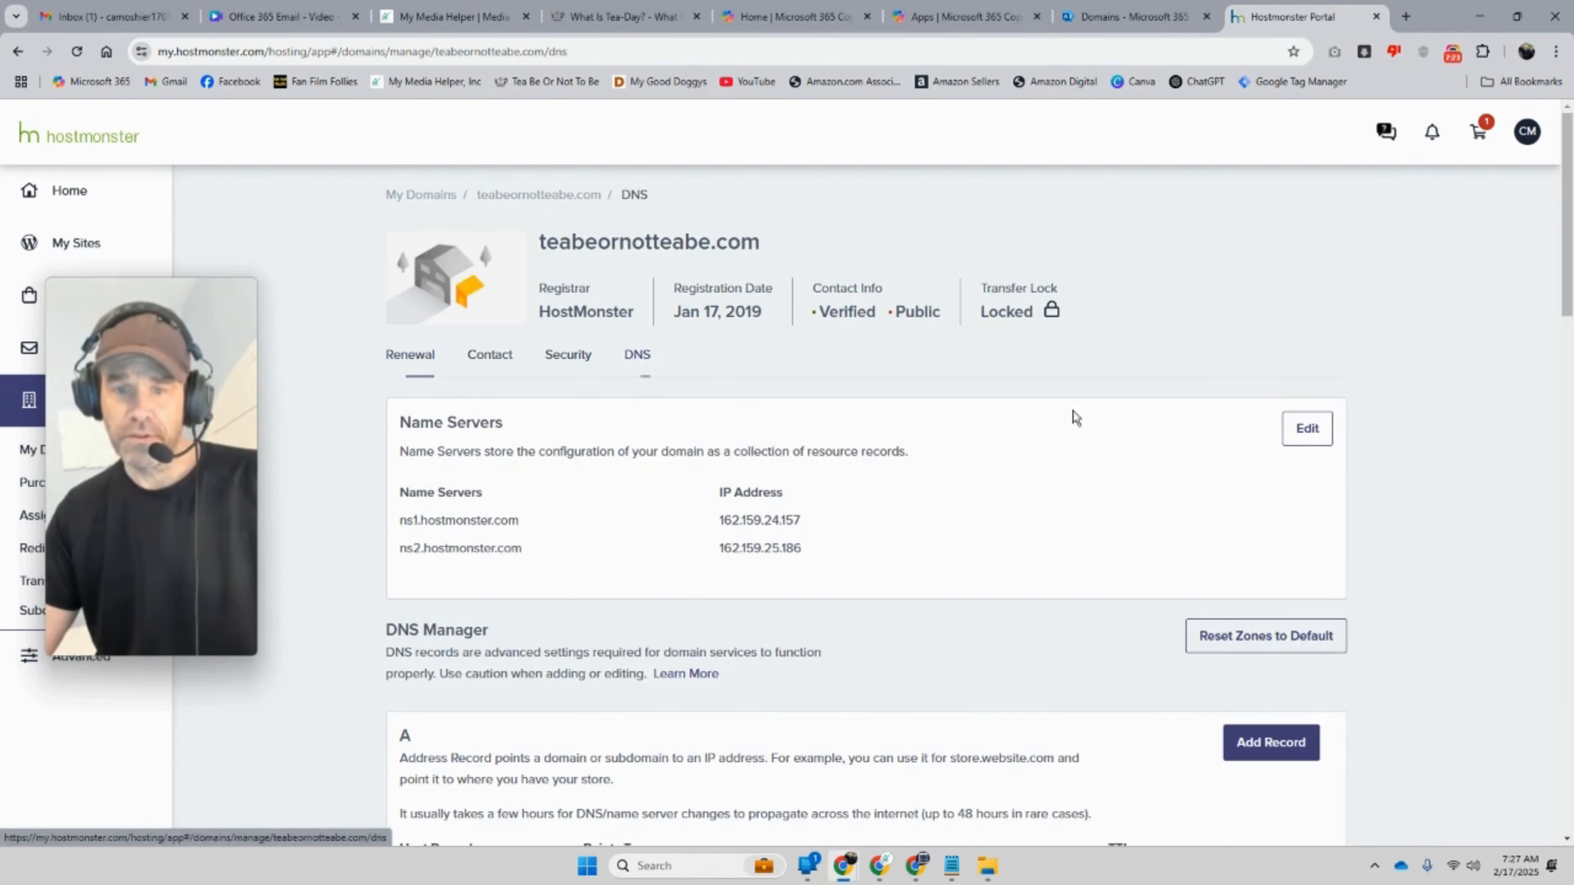
scroll(1176, 458, "down", 5)
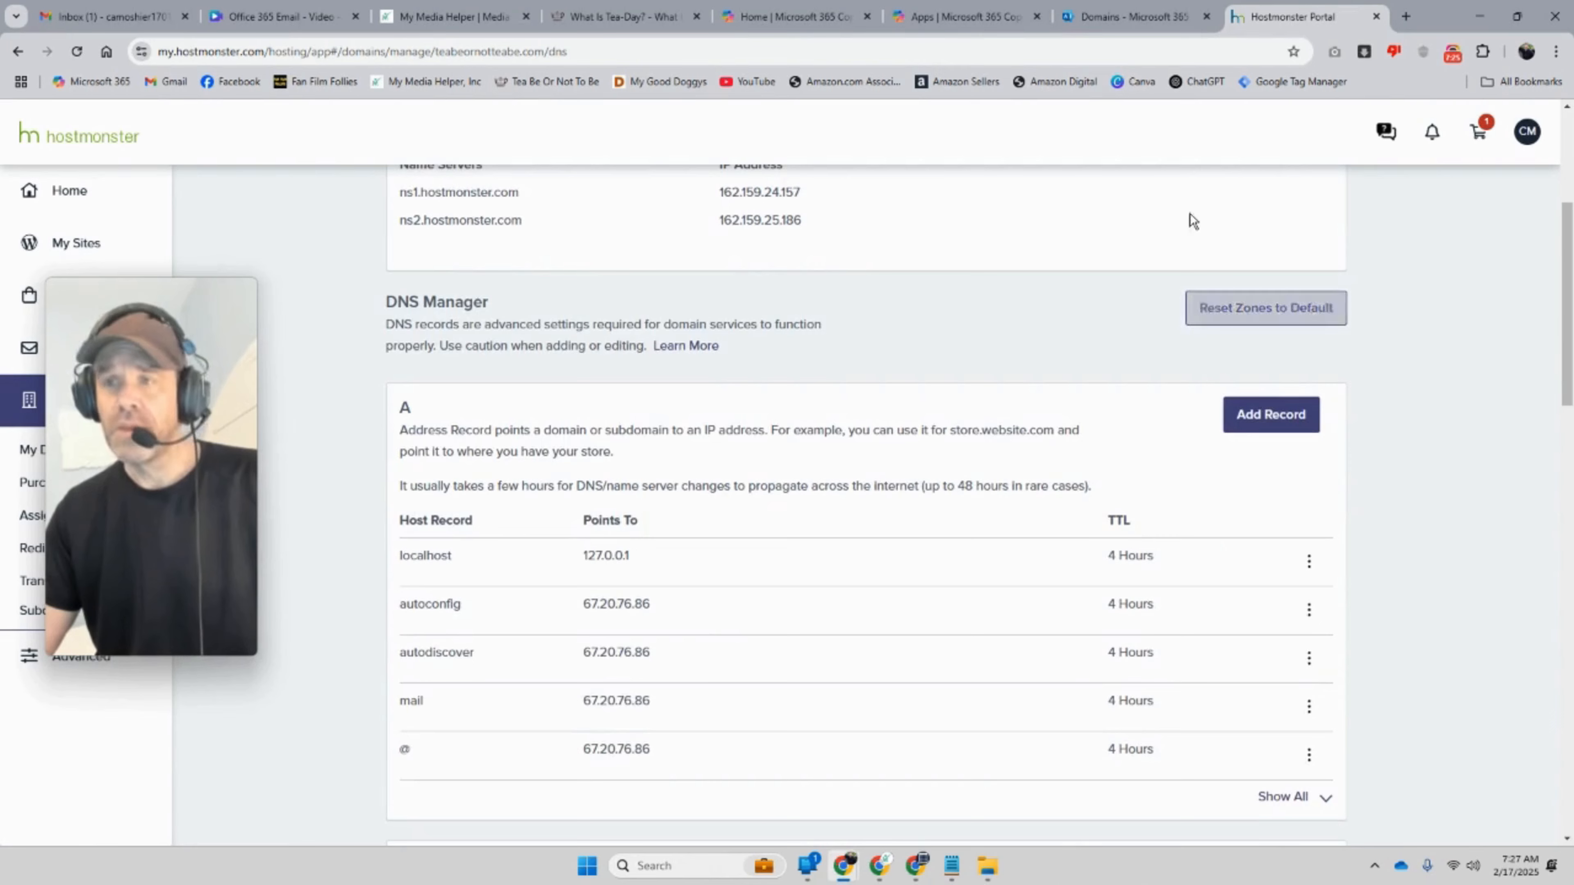
left_click(1135, 16)
left_click_drag(206, 411, 1431, 391)
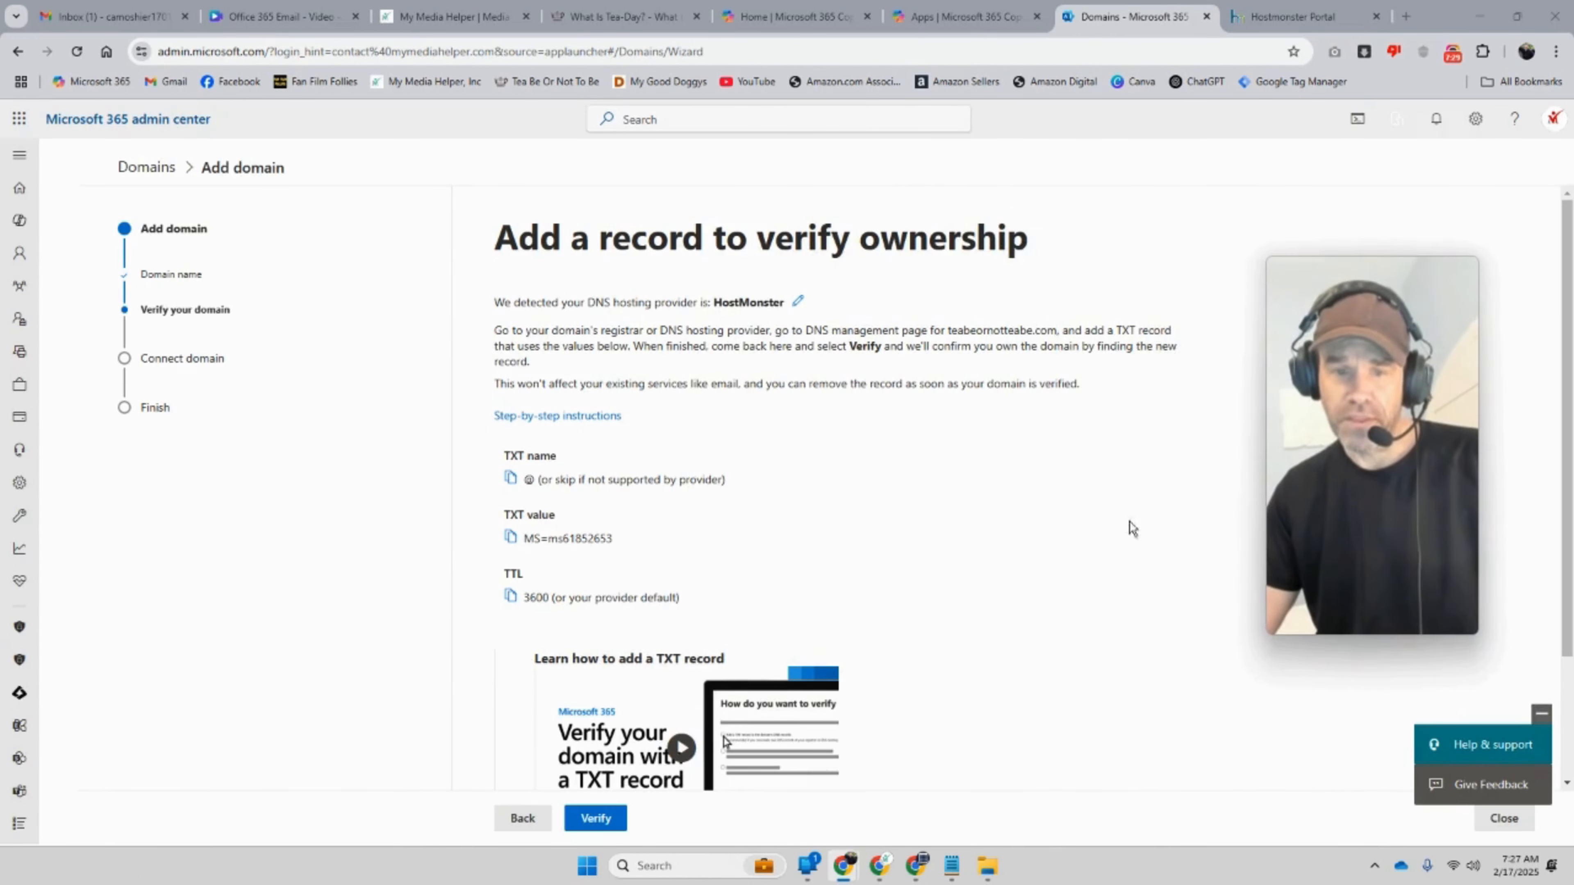
Step: Switch to the HostMonster tab showing teabeornotteabe.com's DNS Manager
scroll(1108, 535, "down", 3)
scroll(1108, 535, "up", 2)
scroll(1108, 536, "up", 1)
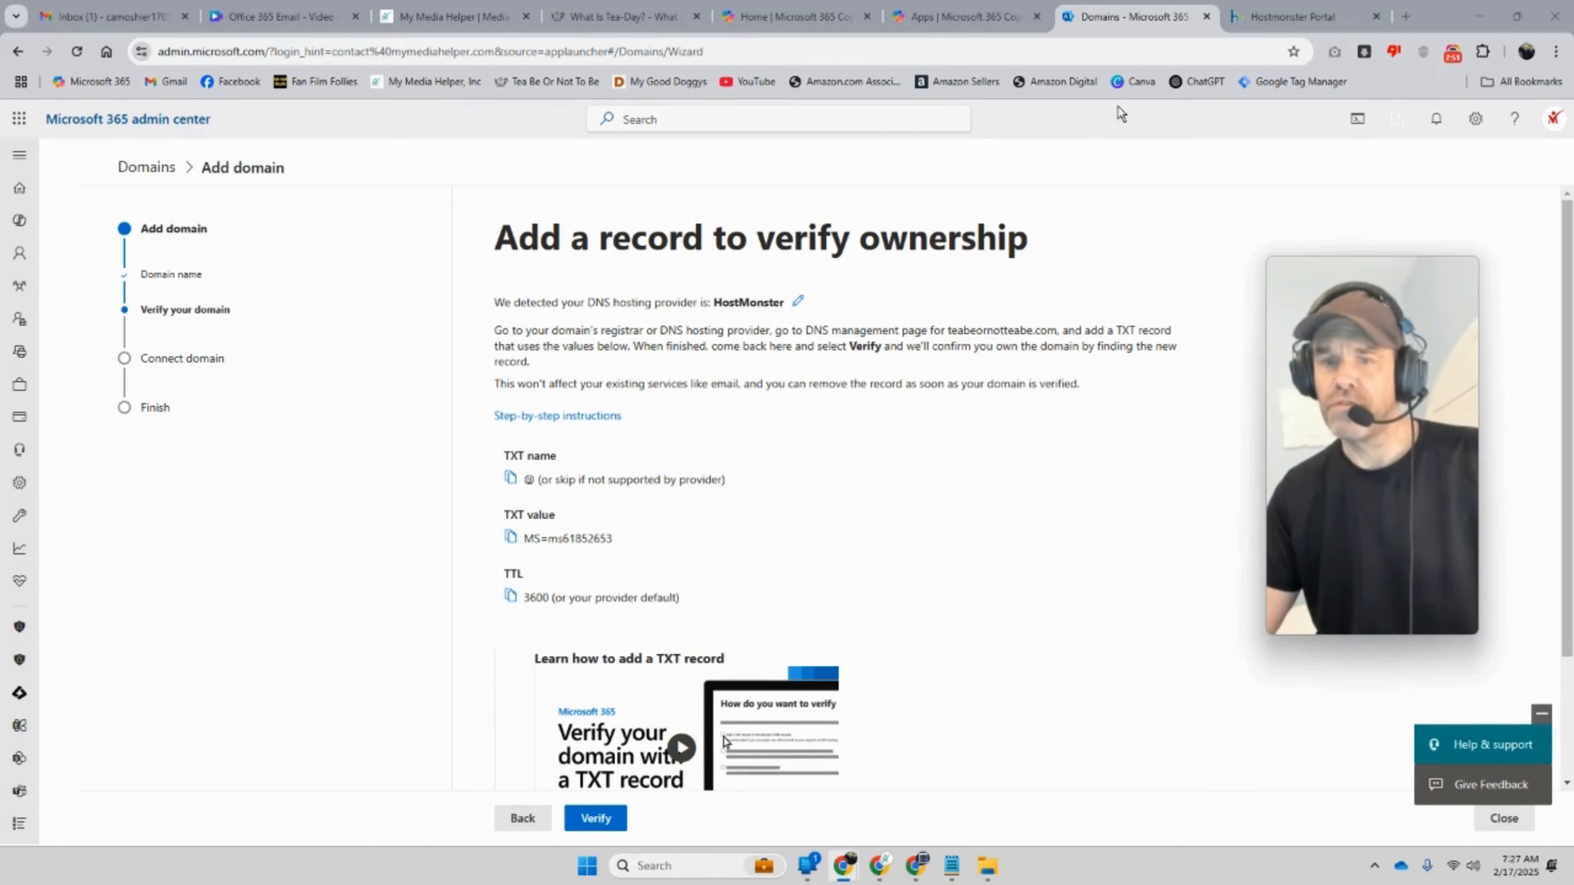
left_click(1277, 19)
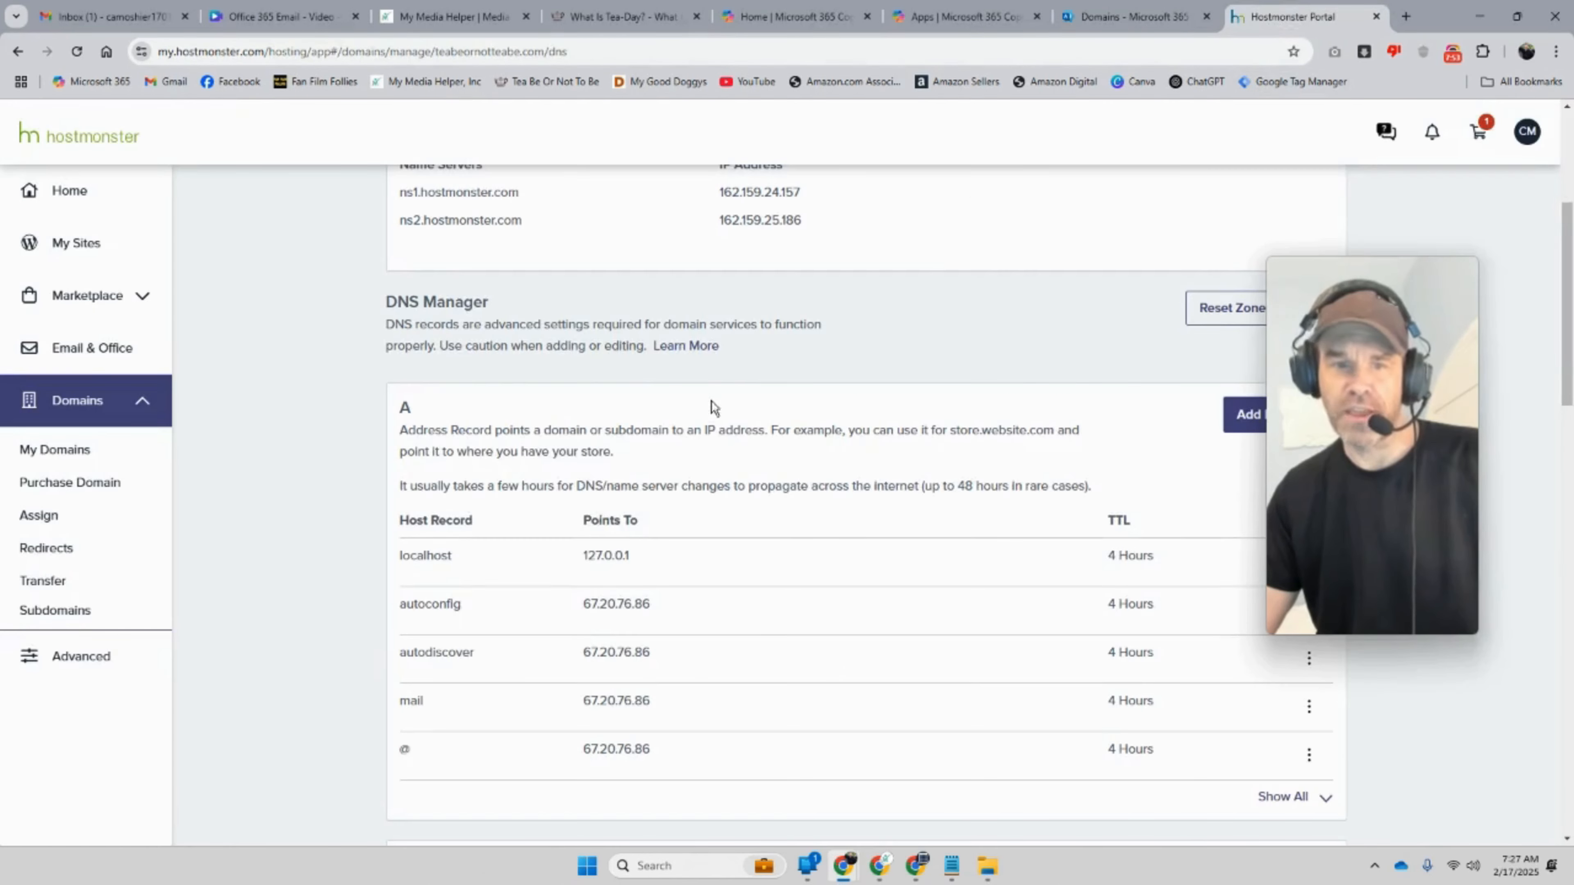
Step: Start a new TXT record and fill Host Record with @ copied from Microsoft 365
scroll(711, 409, "down", 10)
scroll(719, 422, "down", 12)
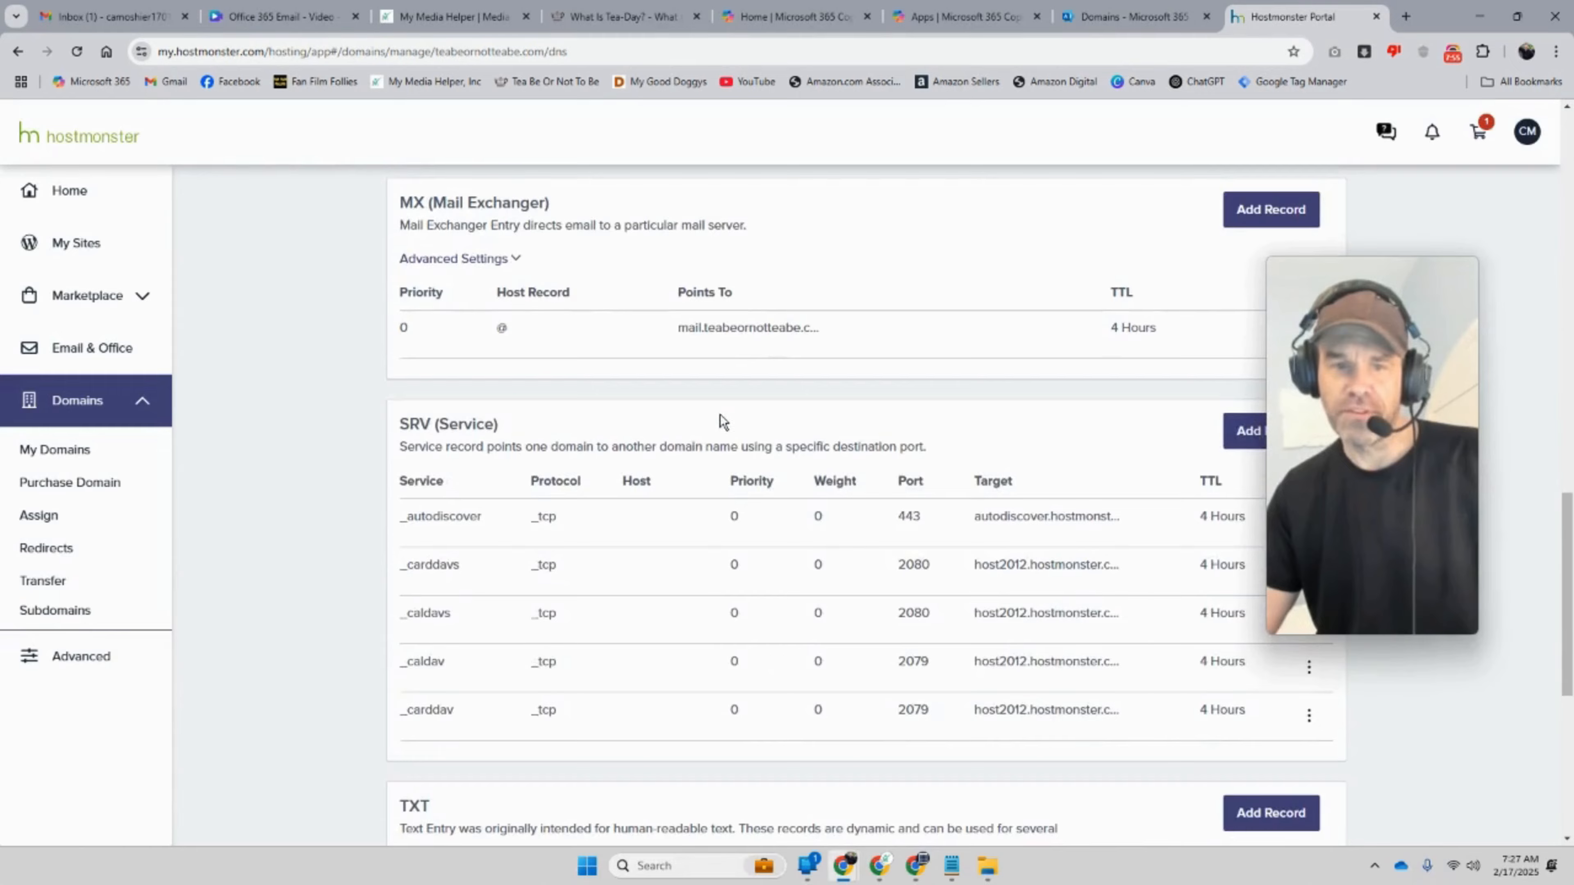
left_click_drag(1331, 365, 88, 389)
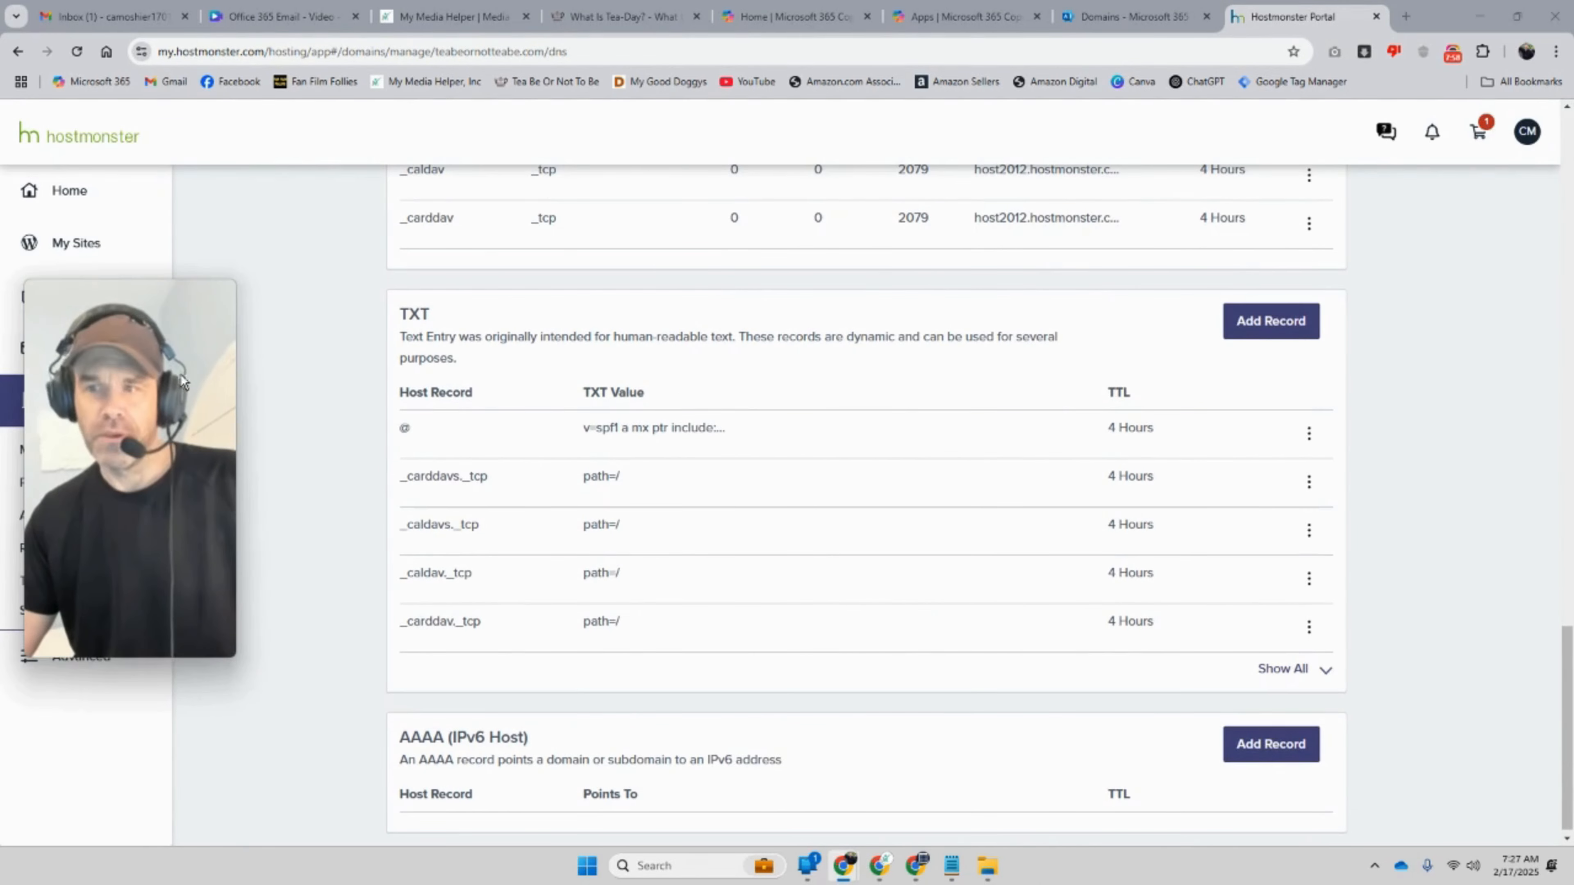
left_click(1255, 328)
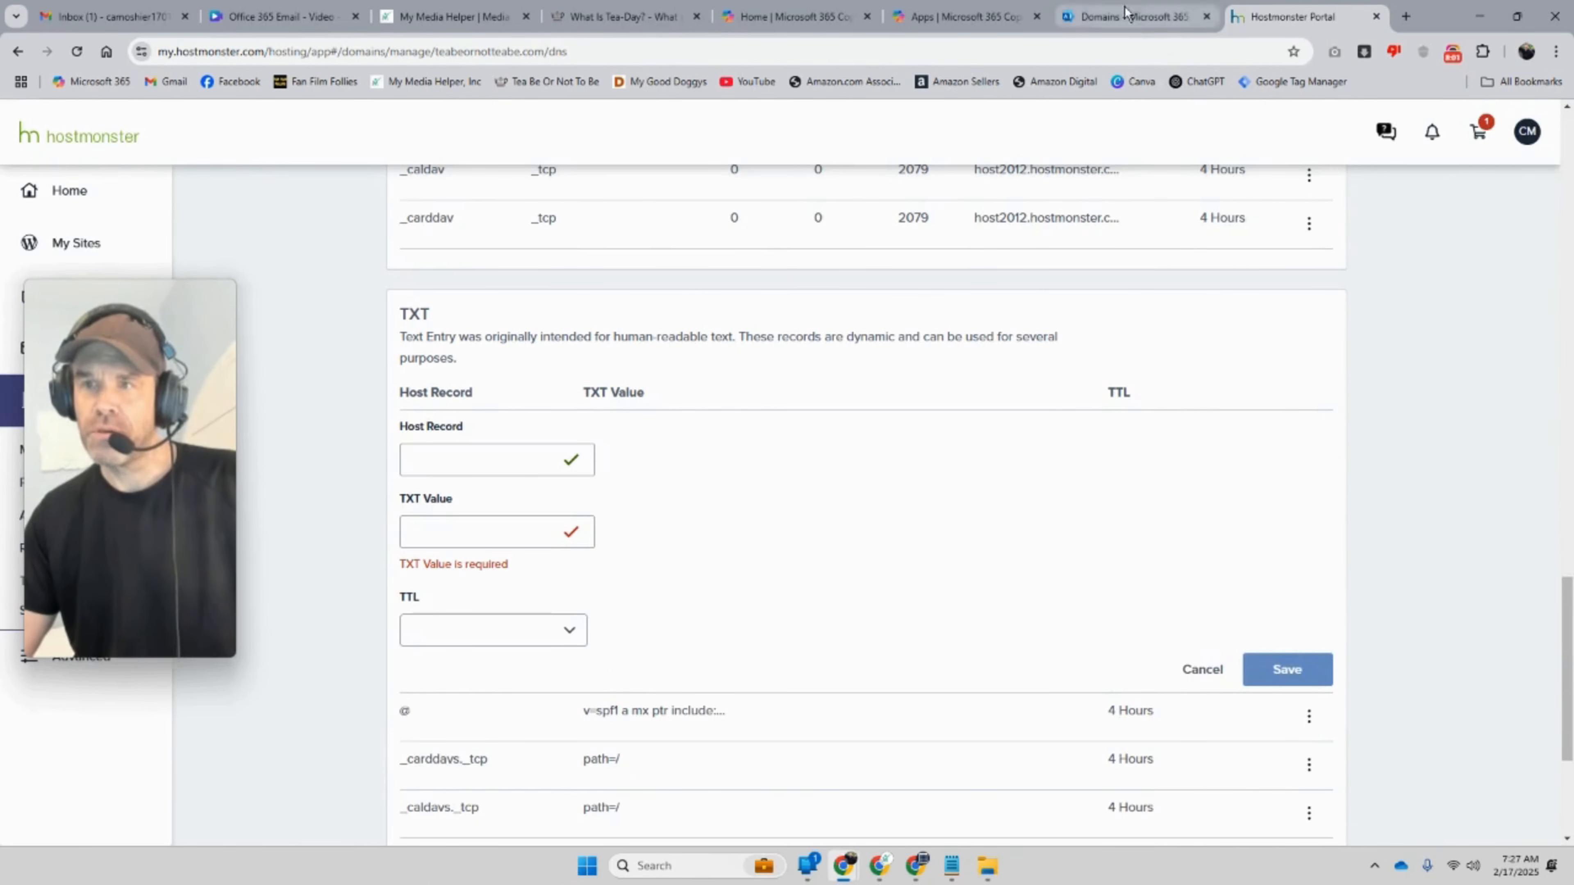
left_click(1131, 17)
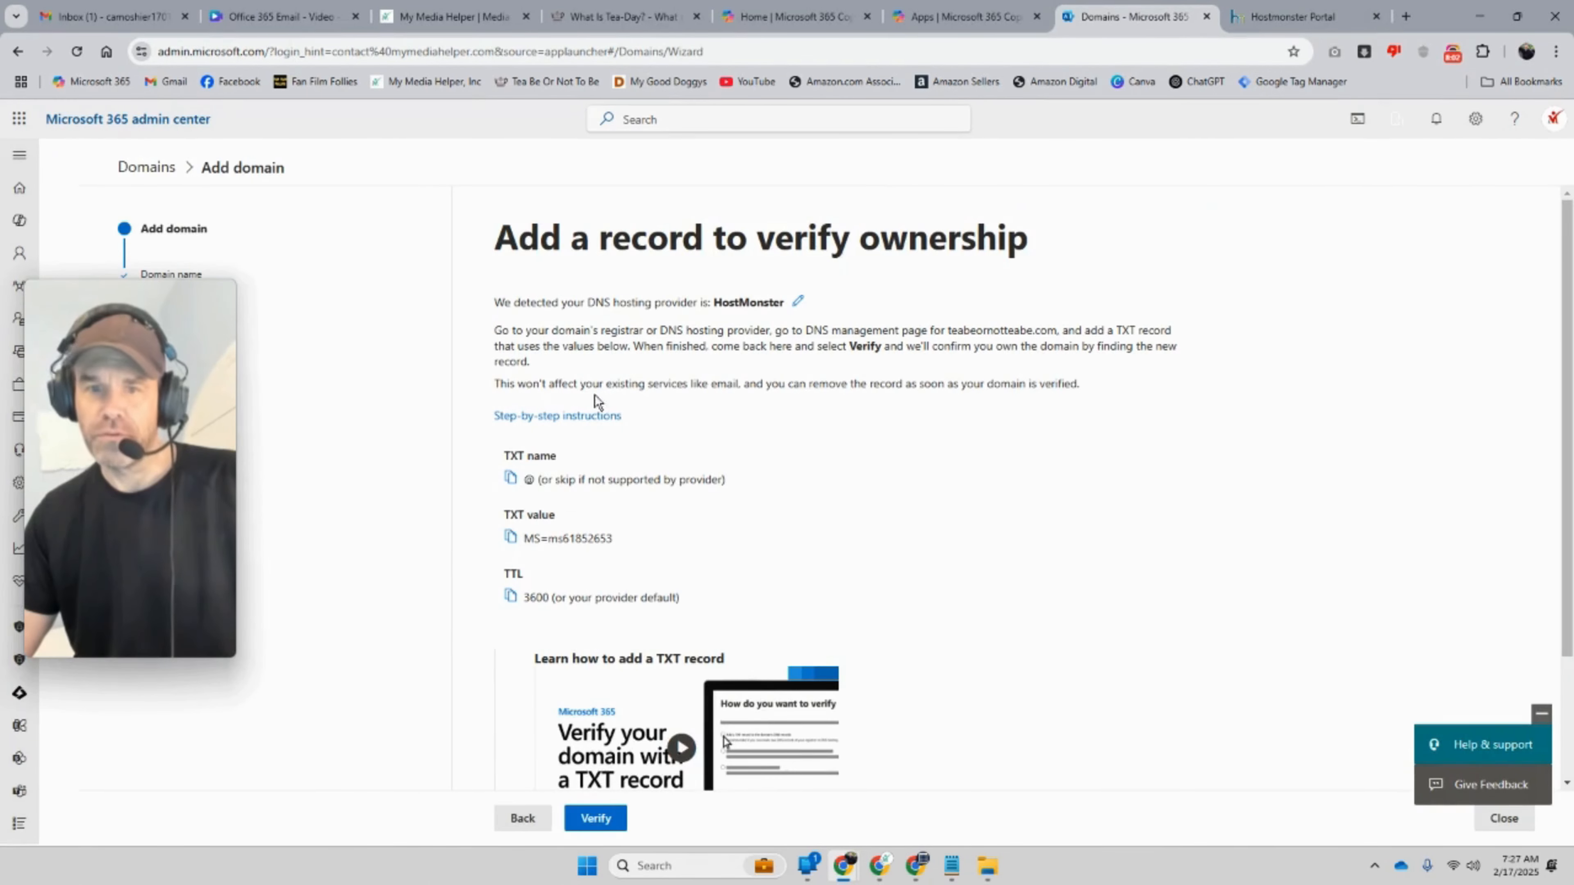
right_click(529, 481)
left_click(558, 503)
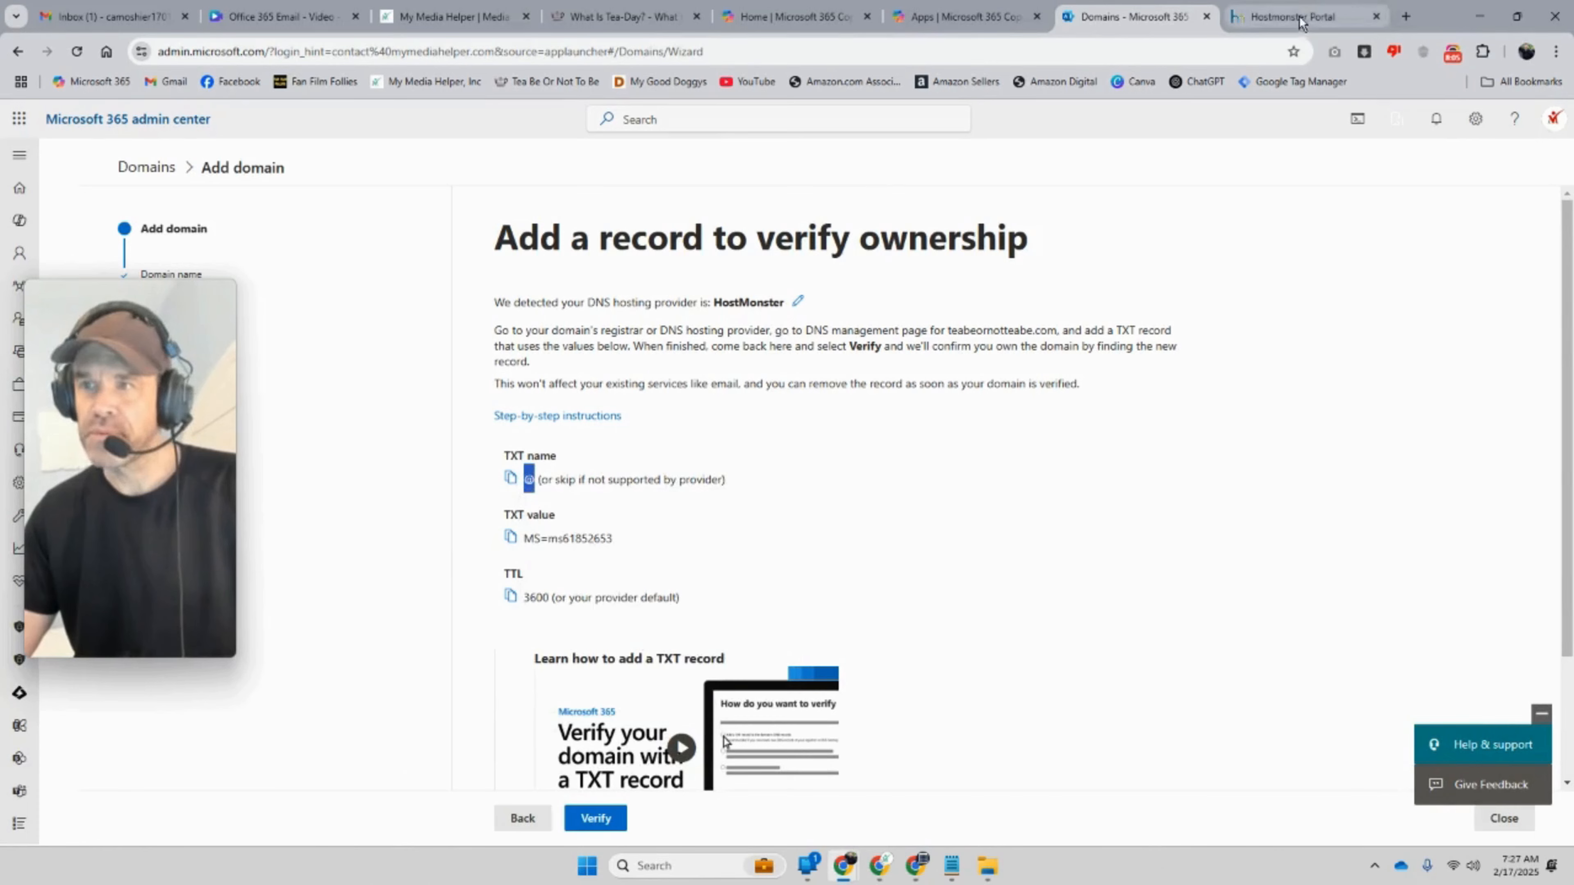
left_click(1295, 17)
left_click(457, 460)
right_click(451, 458)
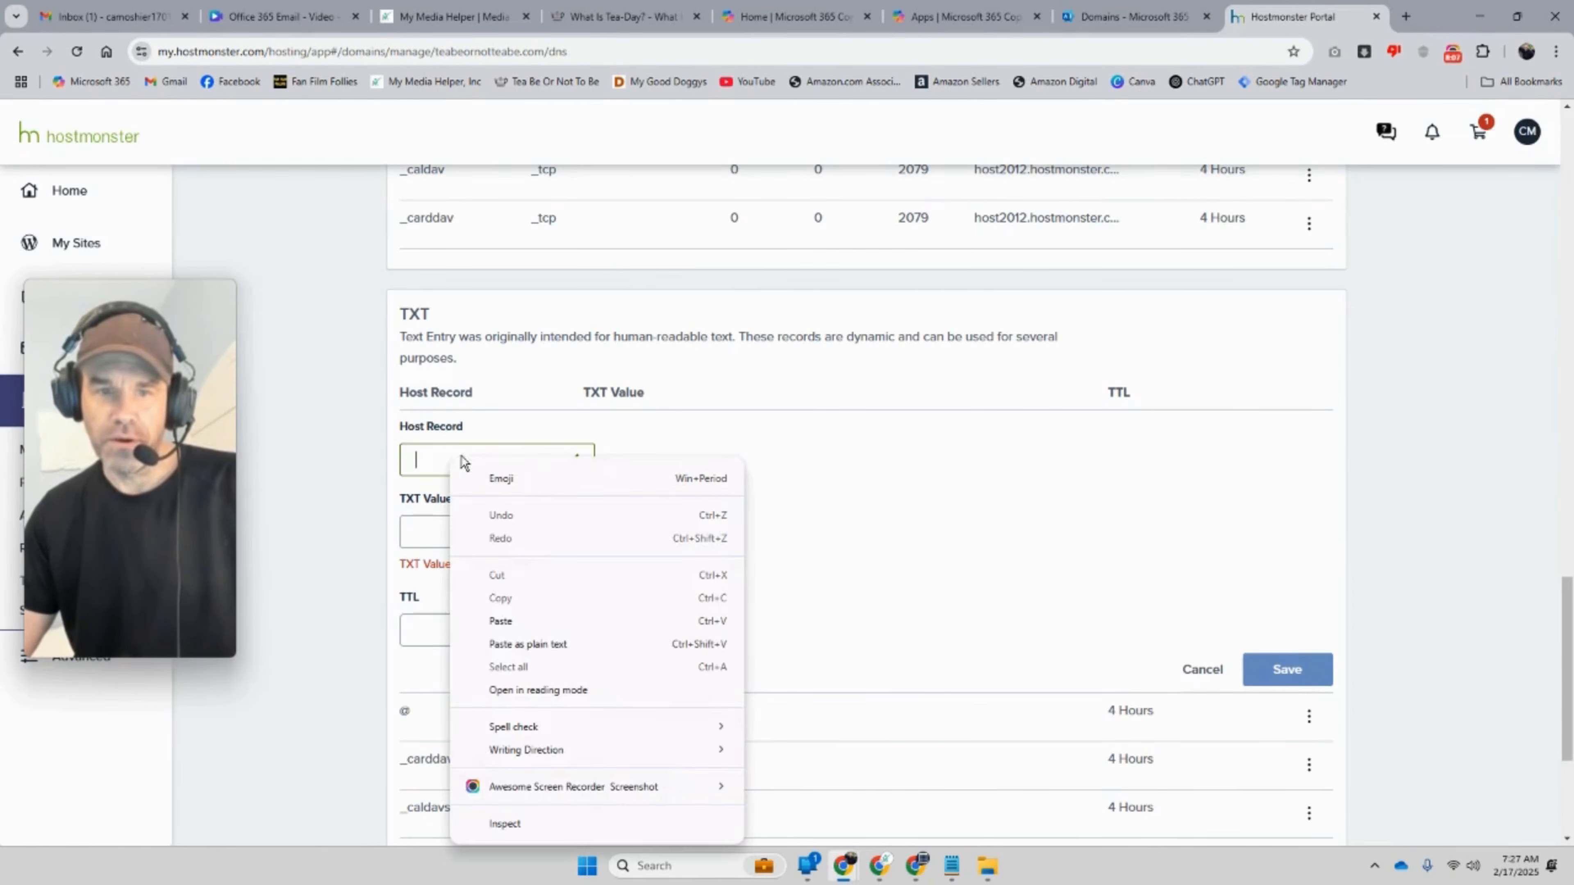
left_click(506, 621)
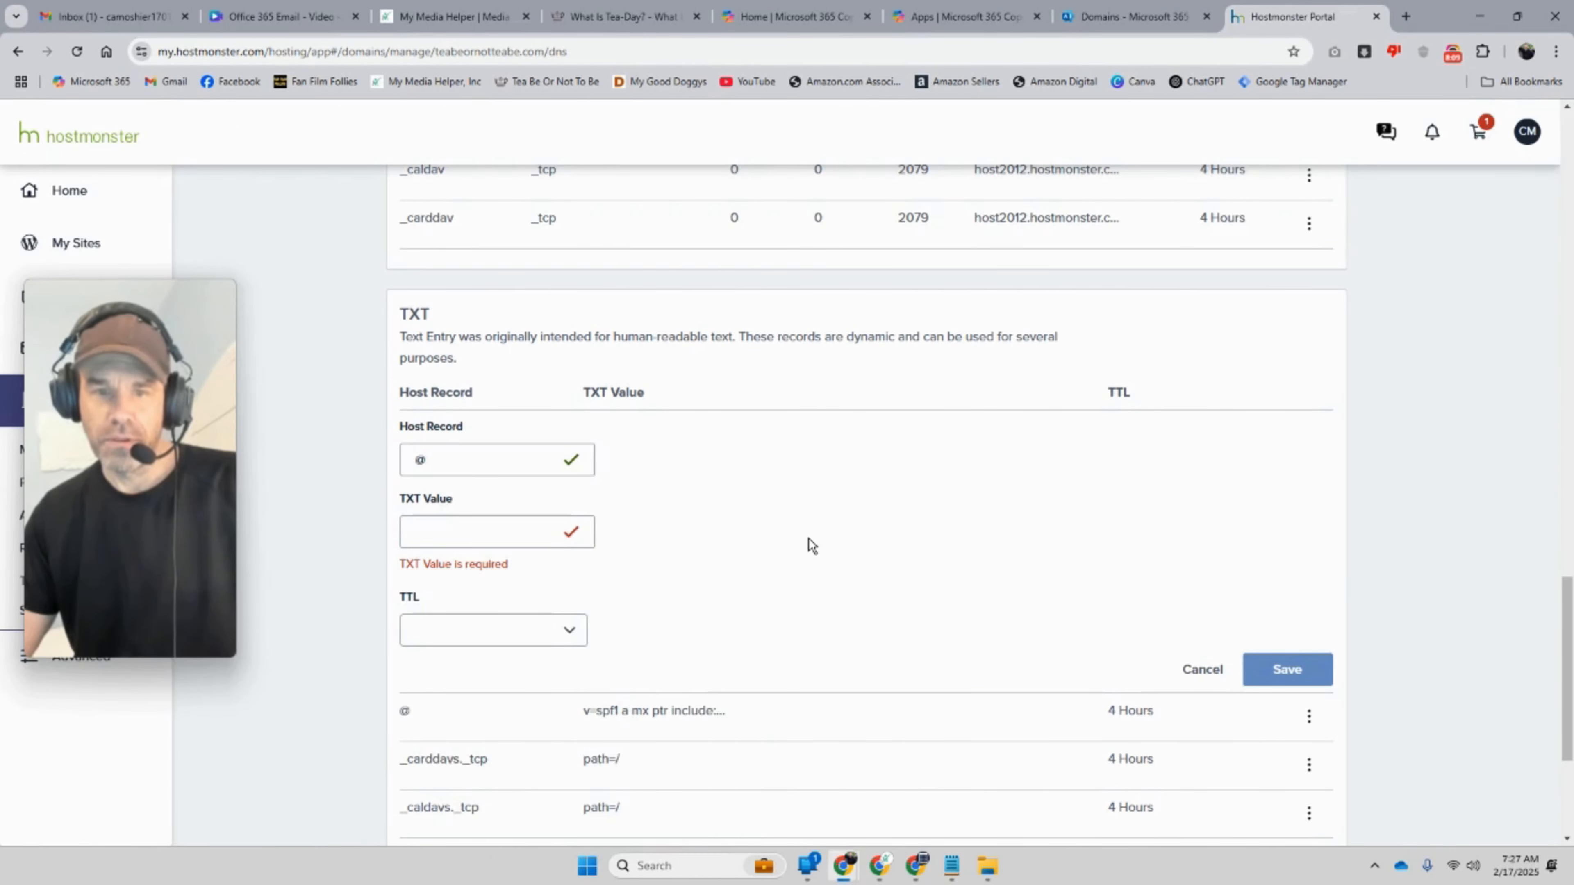
Step: Copy Microsoft's TXT verification value and paste it into the TXT Value field
left_click(1127, 17)
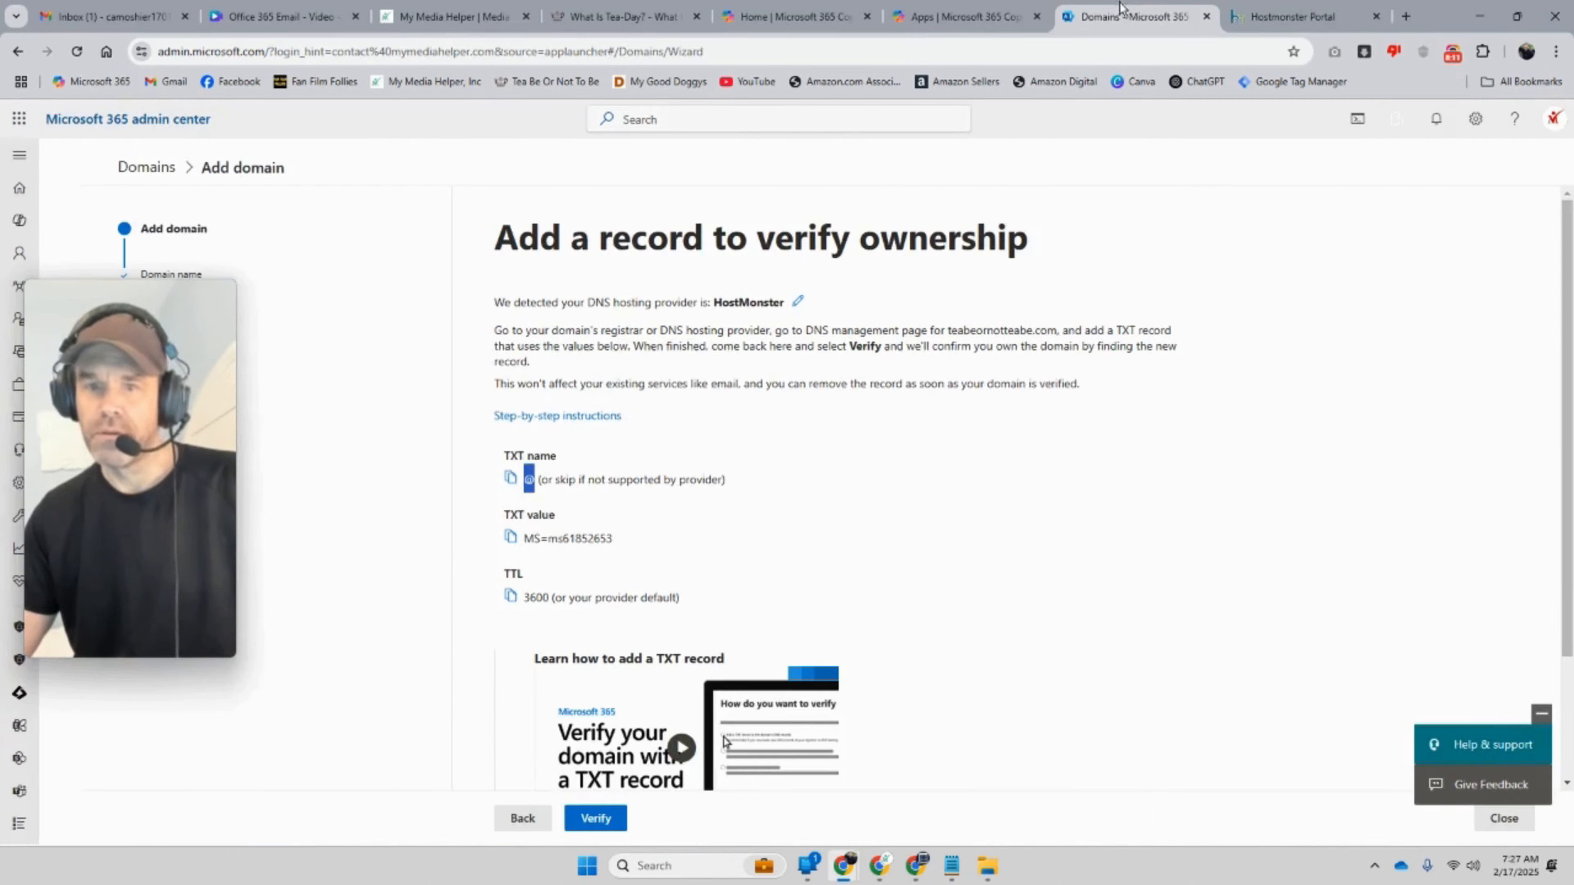
right_click(535, 537)
left_click(583, 556)
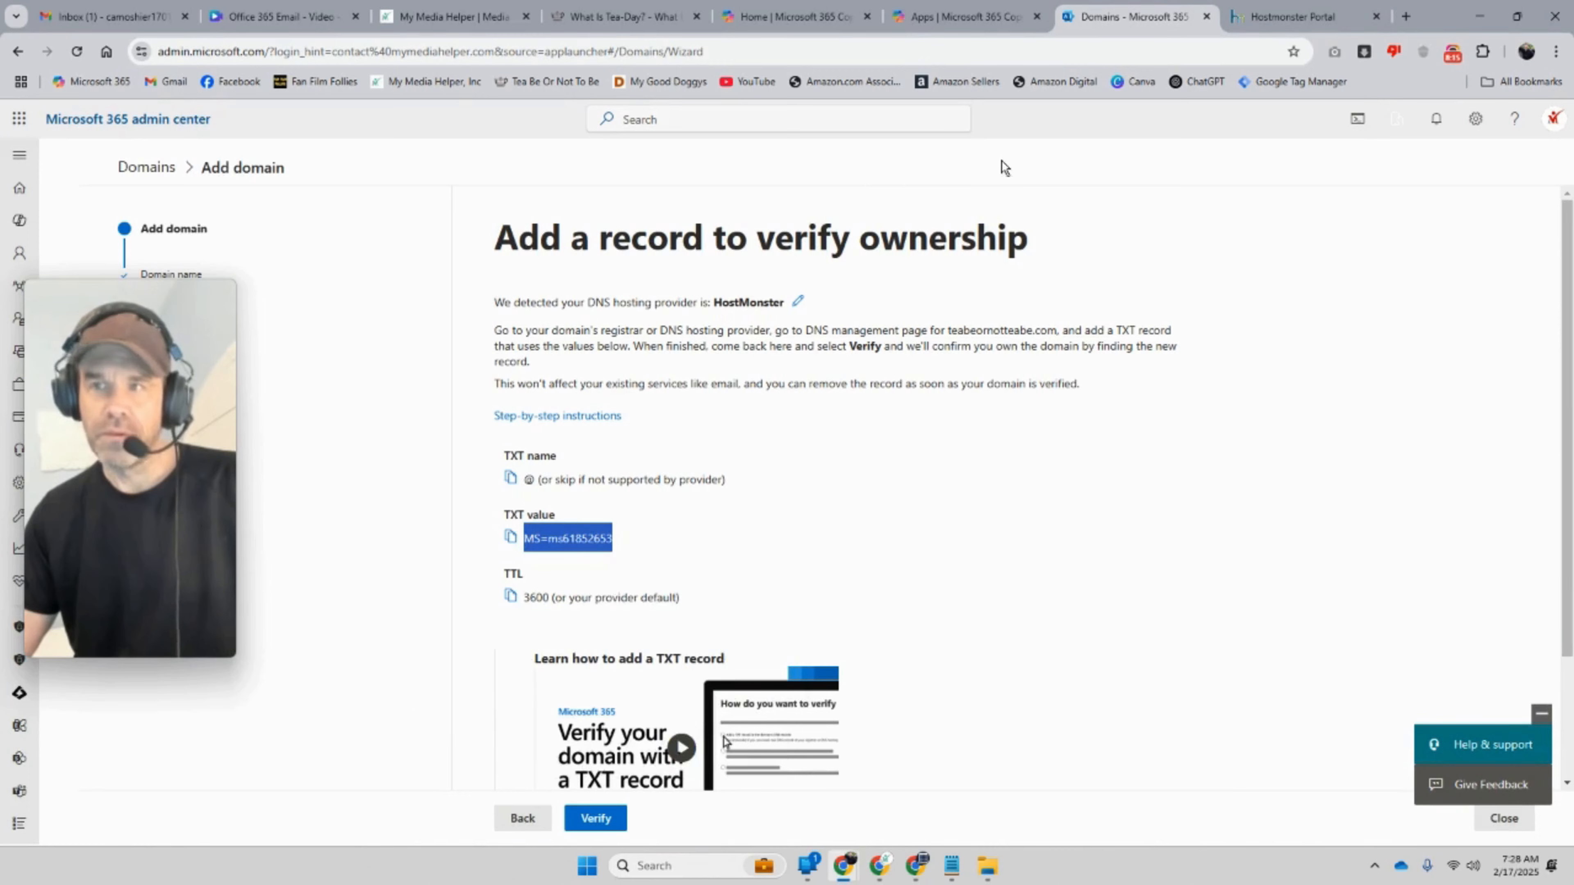
left_click(1277, 18)
scroll(832, 349, "down", 4)
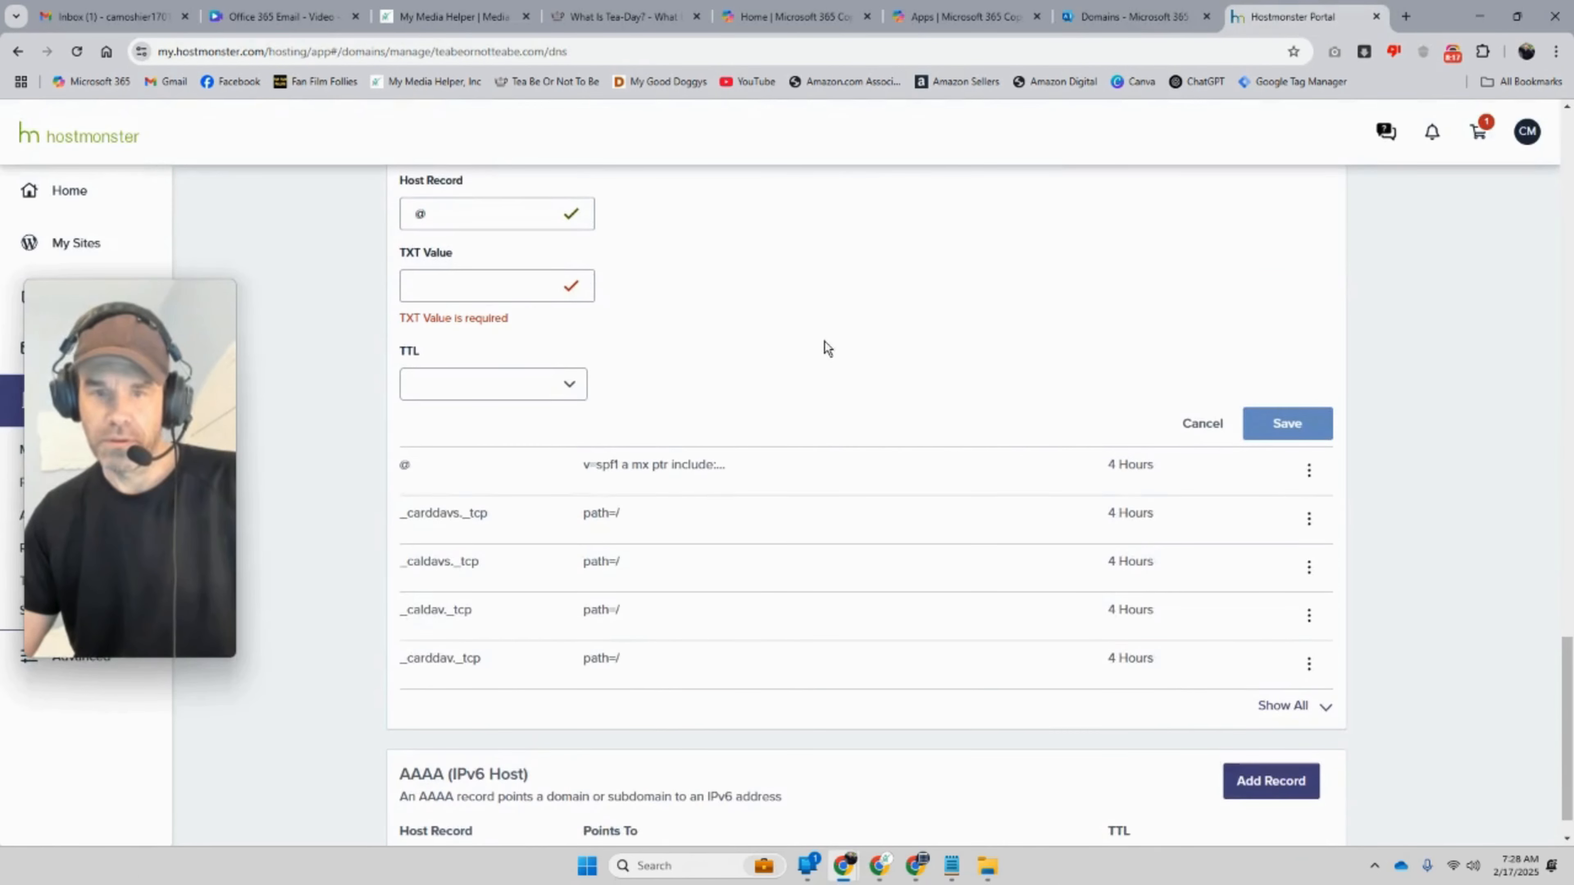
scroll(609, 361, "up", 1)
left_click(456, 366)
right_click(458, 373)
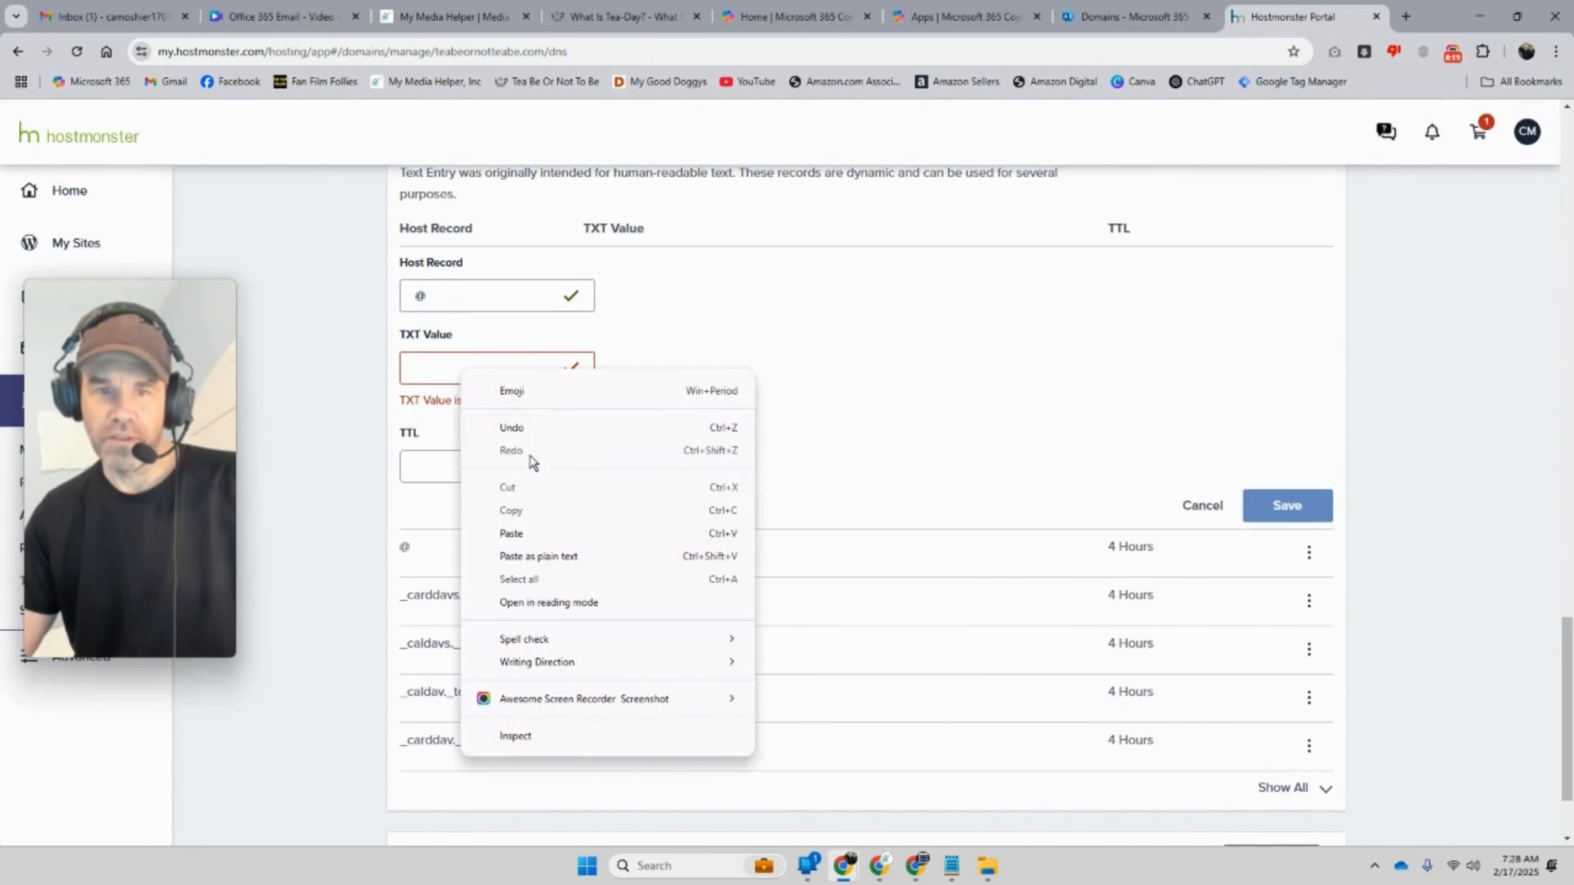
left_click(552, 529)
Step: Set the TTL to 4 Hours (min) and save the TXT record
left_click(564, 455)
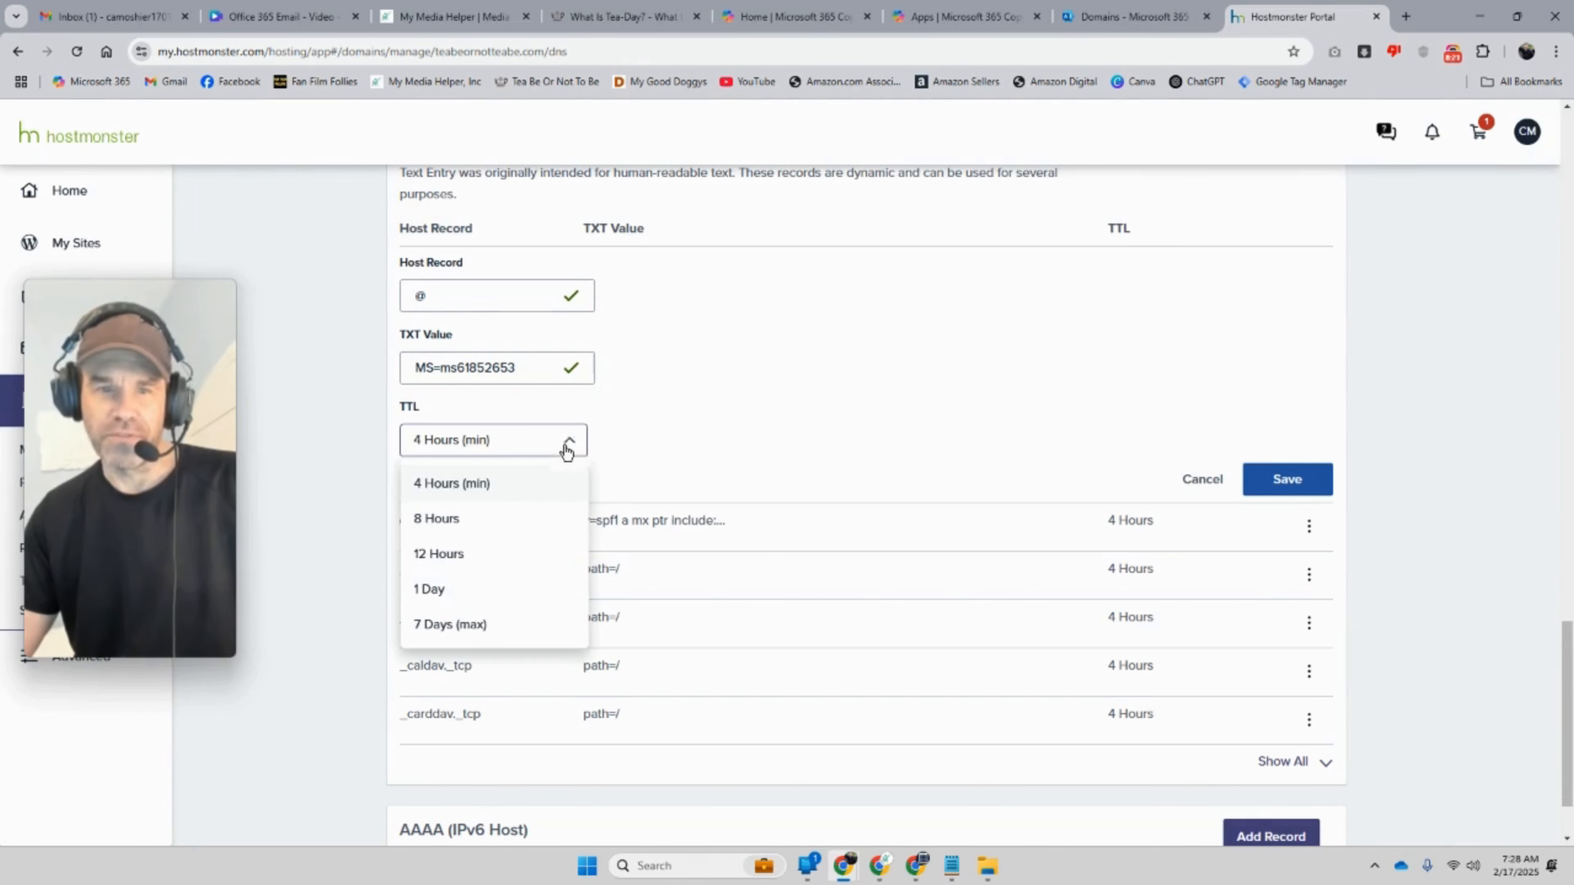
left_click(487, 484)
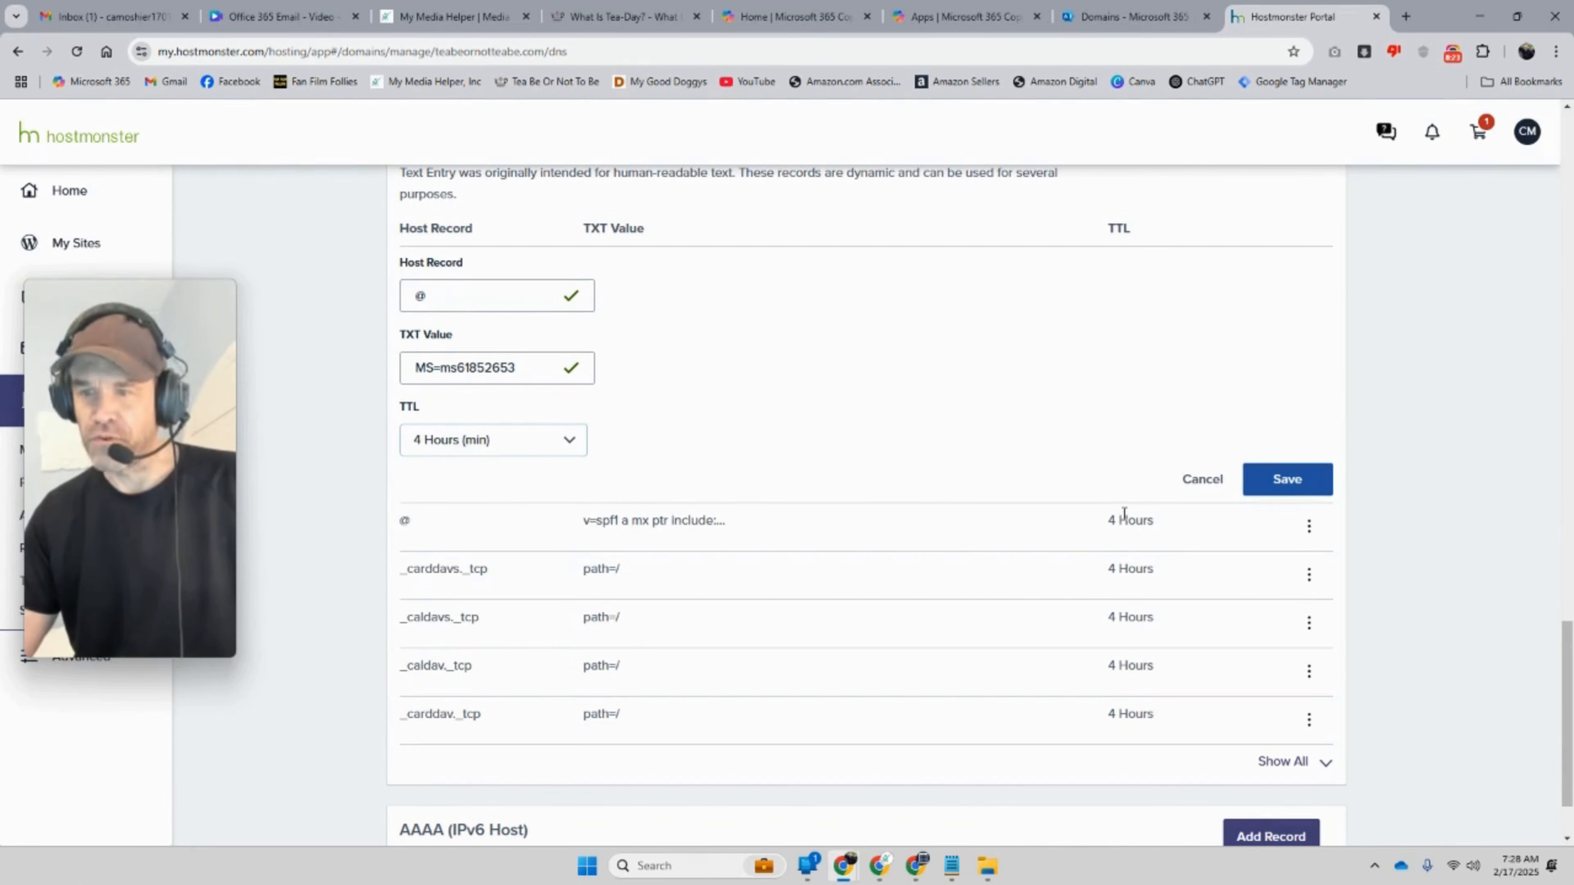
scroll(1060, 451, "up", 1)
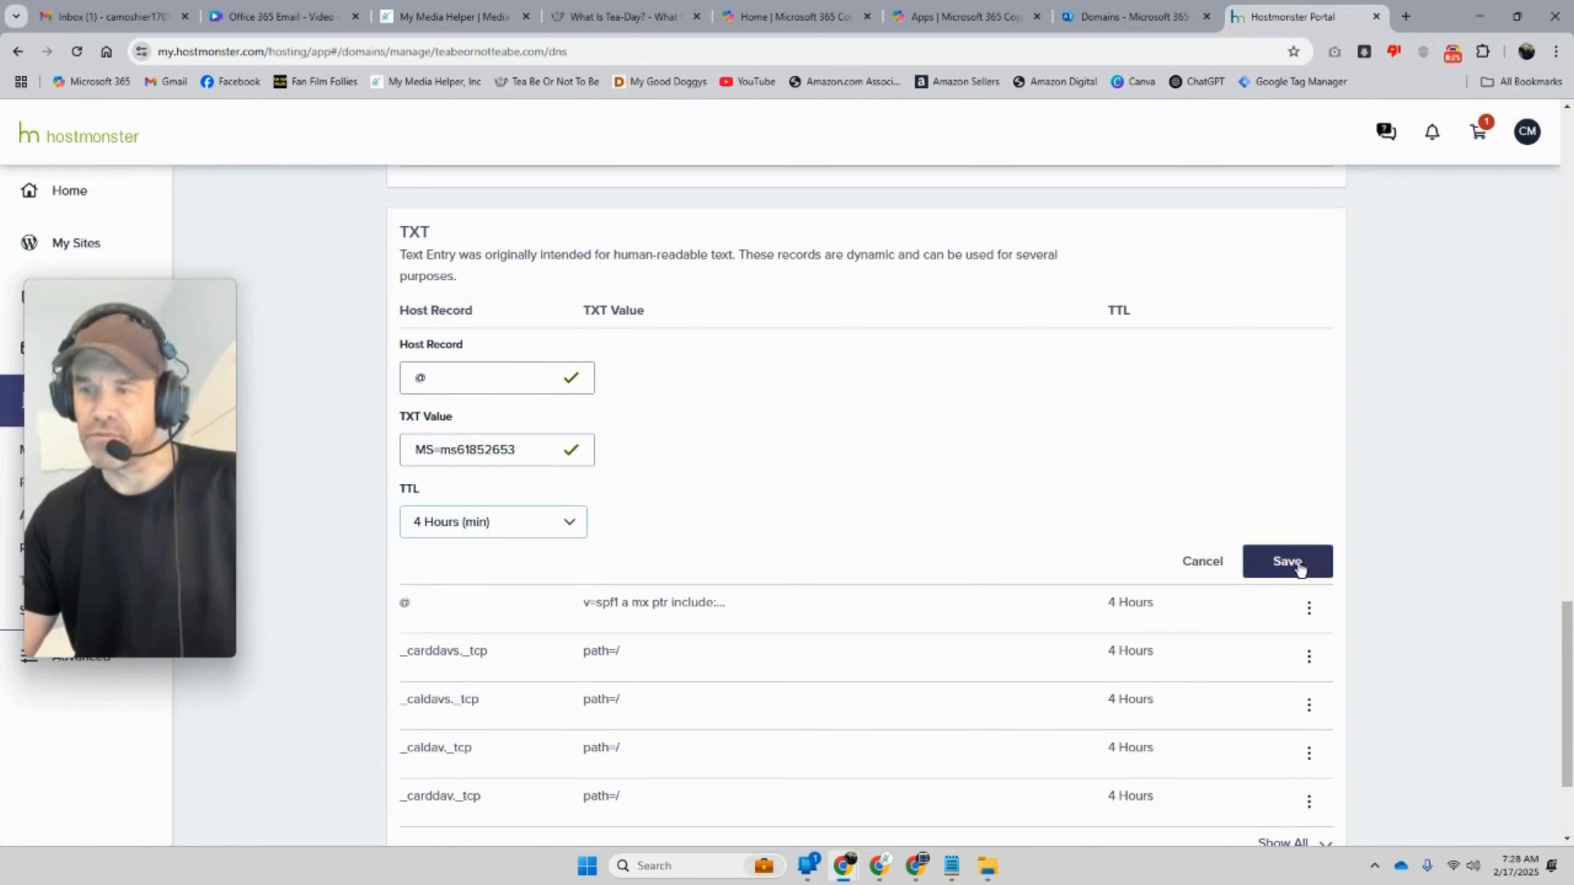
left_click(1247, 561)
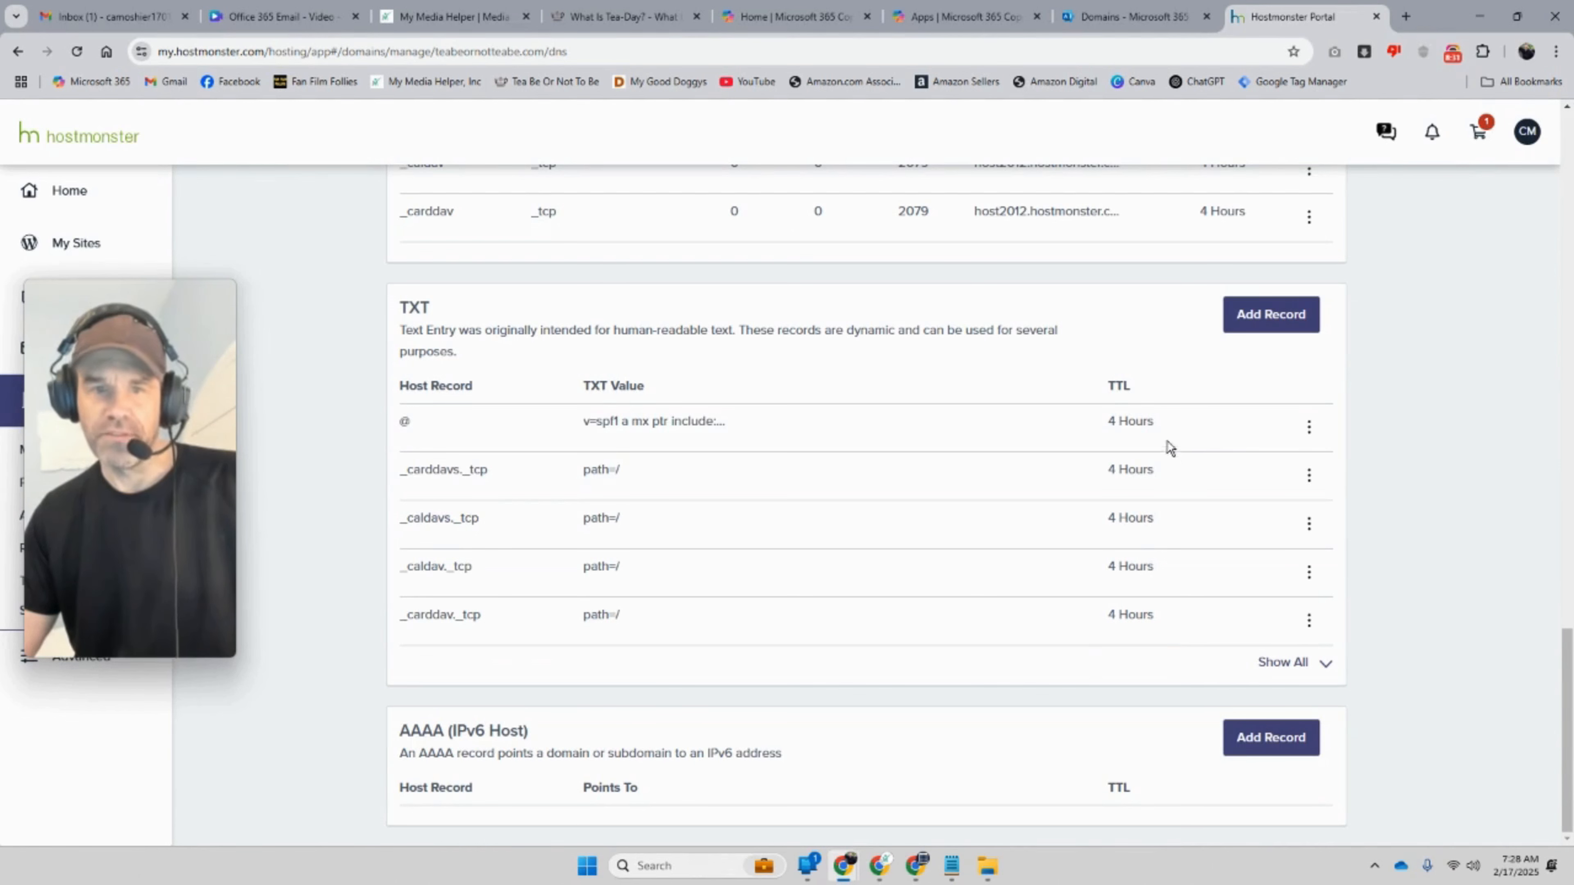
left_click(1135, 17)
Step: Run Verify for teabeornotteabe.com; Microsoft 365 reports the TXT record isn't detected yet
scroll(998, 466, "down", 1)
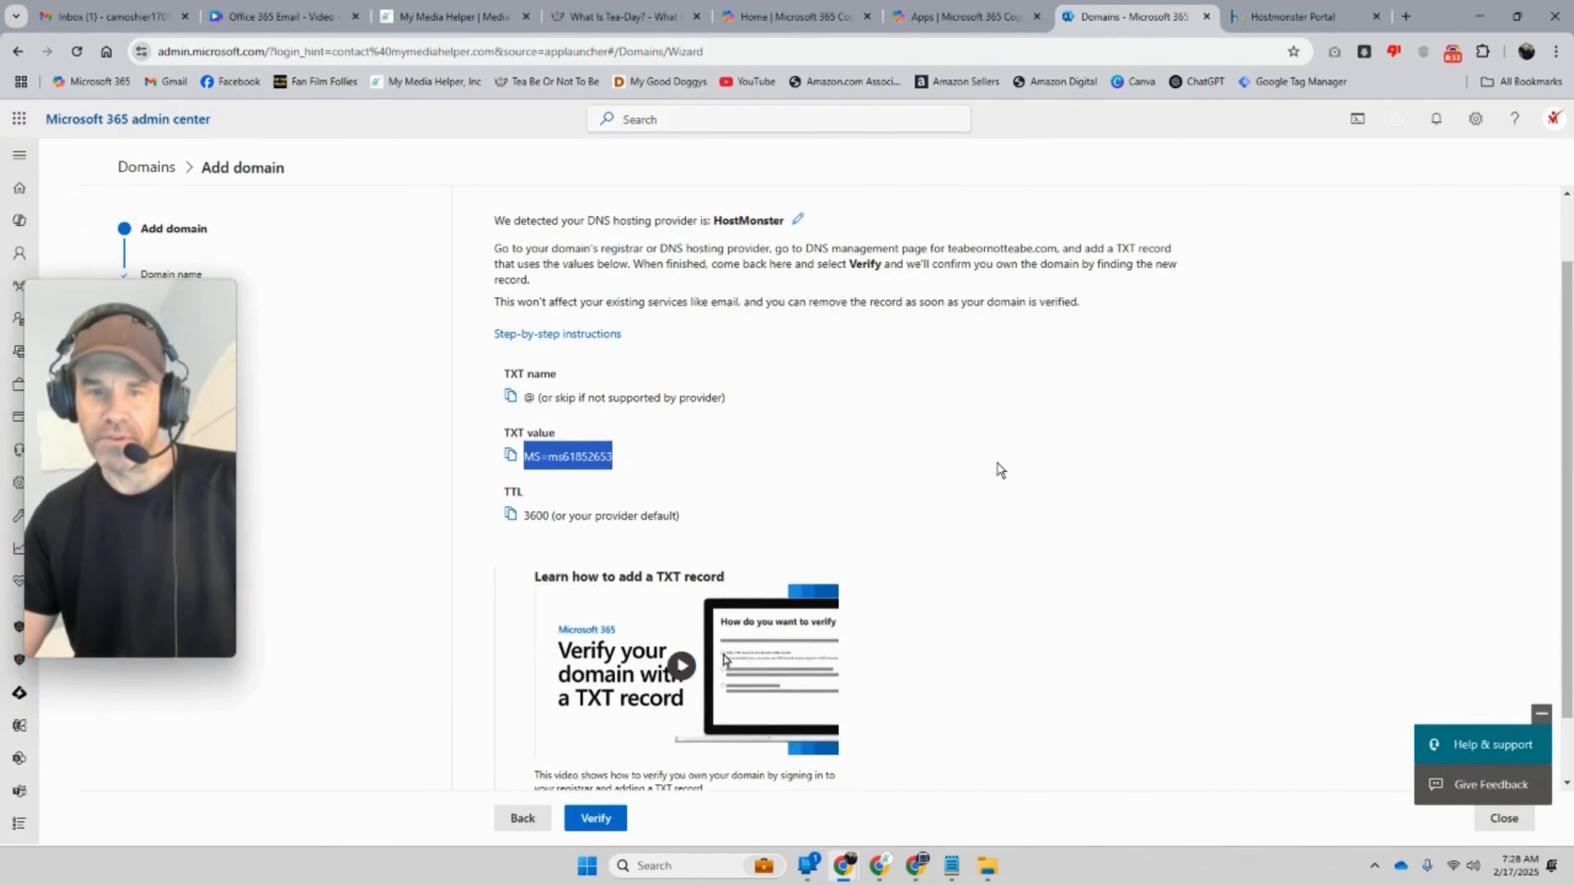
left_click(998, 466)
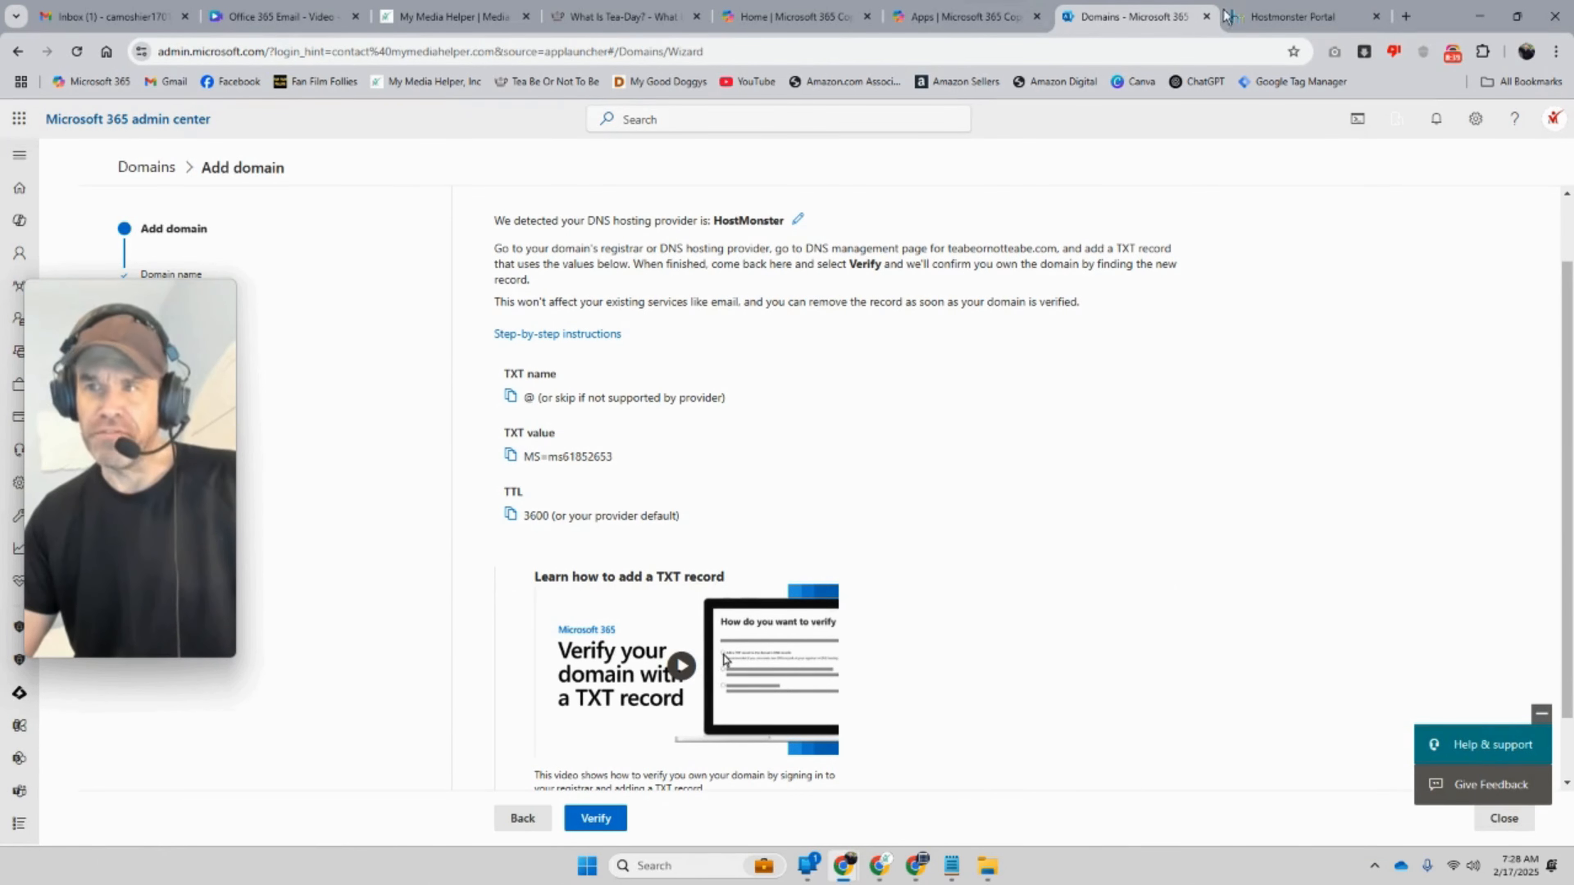
left_click(1294, 18)
left_click(1128, 17)
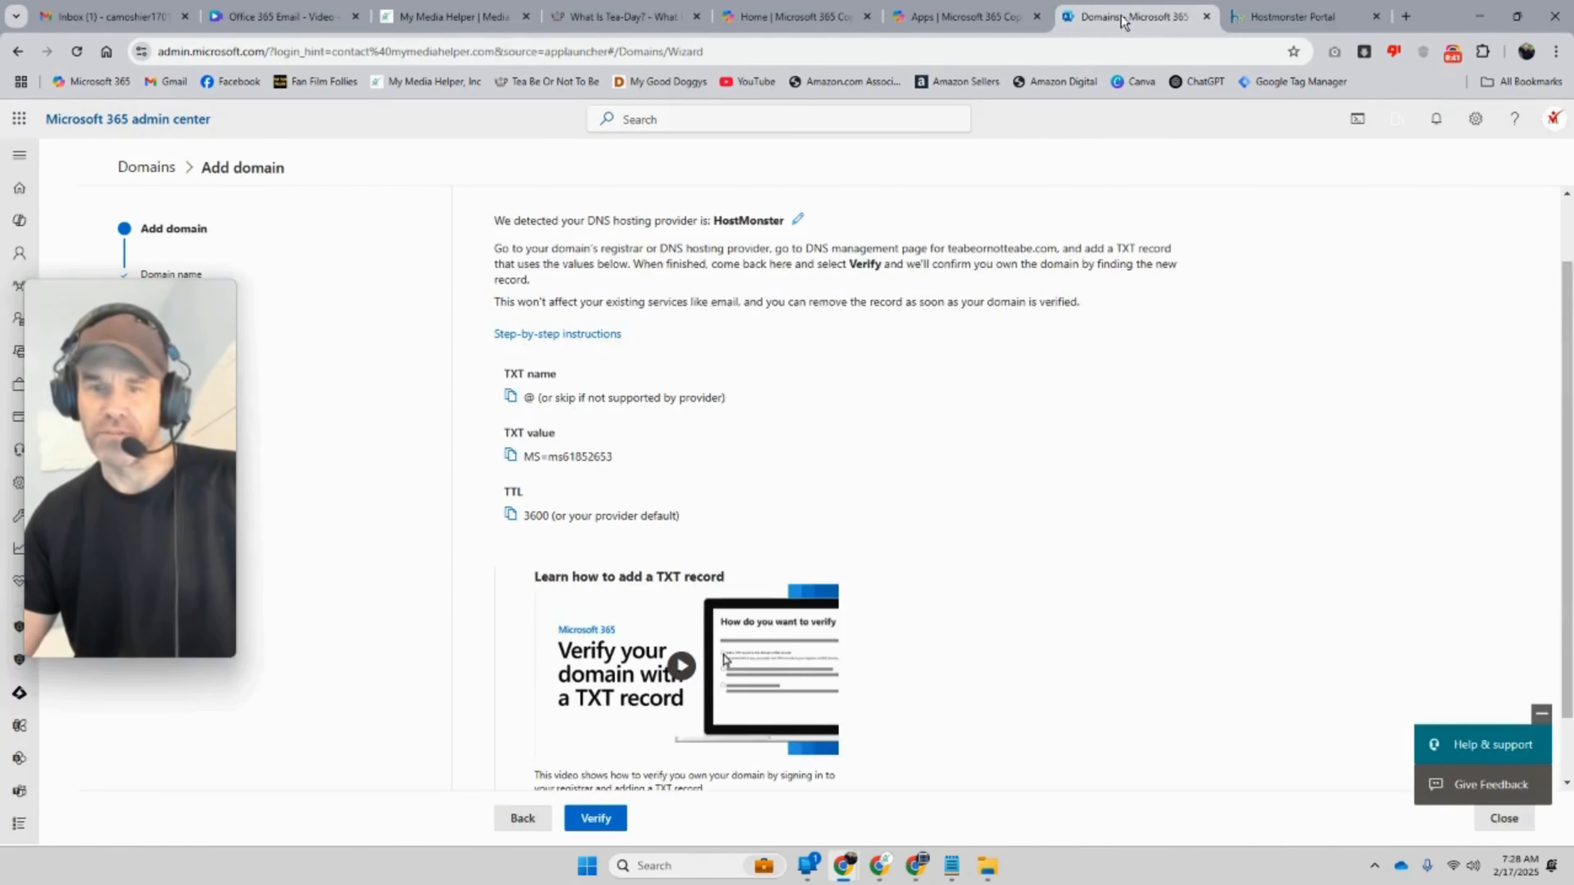
scroll(785, 515, "down", 1)
left_click(595, 818)
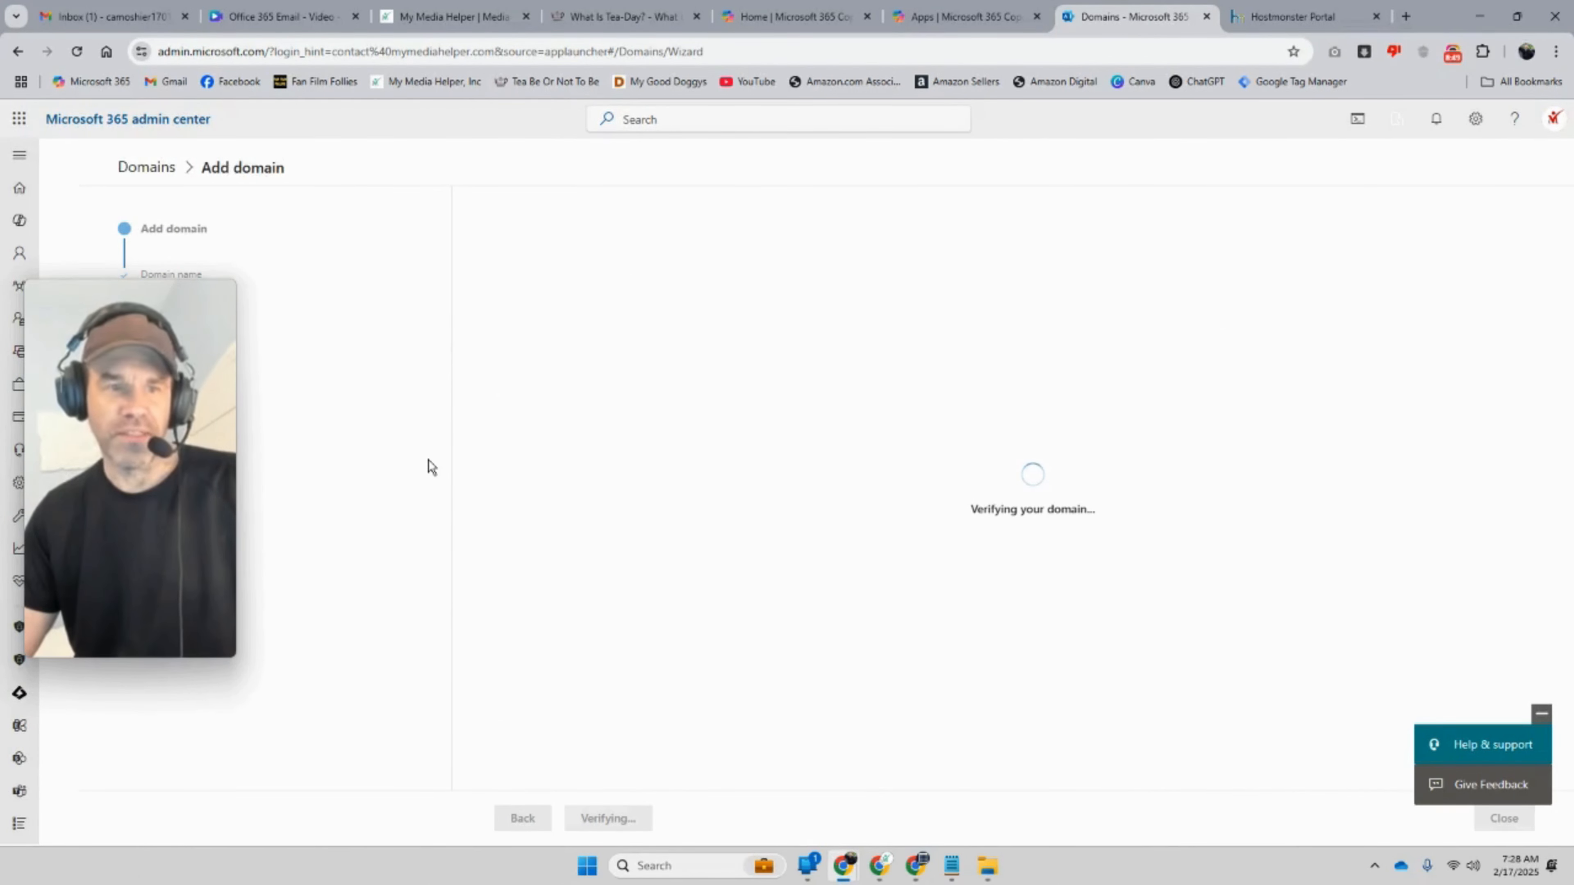
mouse_move(225, 421)
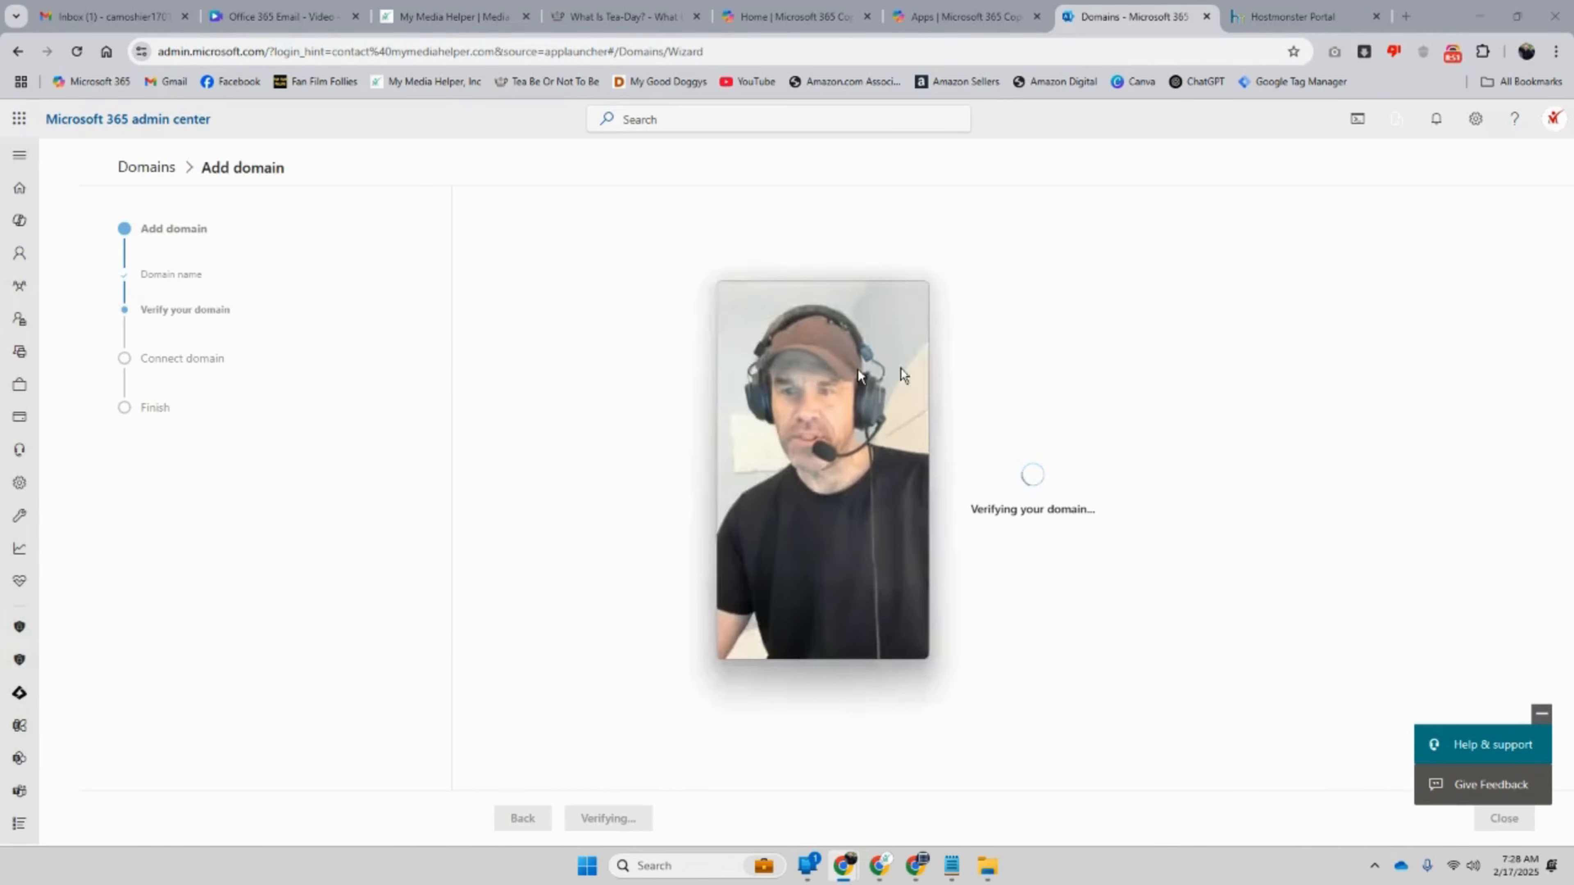
left_click_drag(1331, 304, 1397, 279)
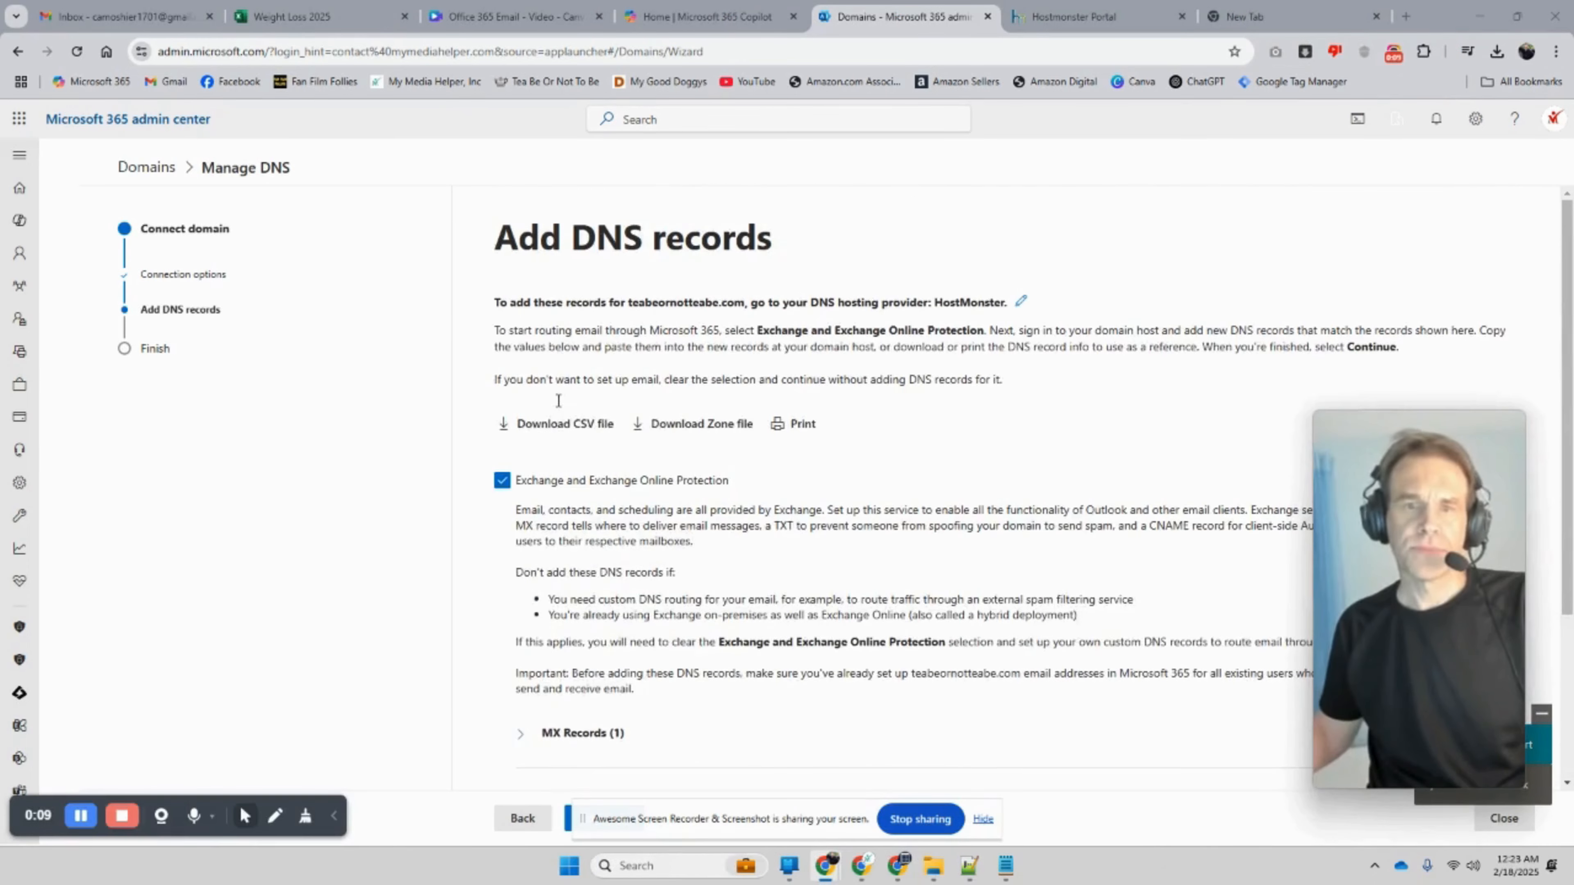
Step: Expand the MX, CNAME and TXT sections to review Exchange's expected DNS records
scroll(567, 420, "down", 4)
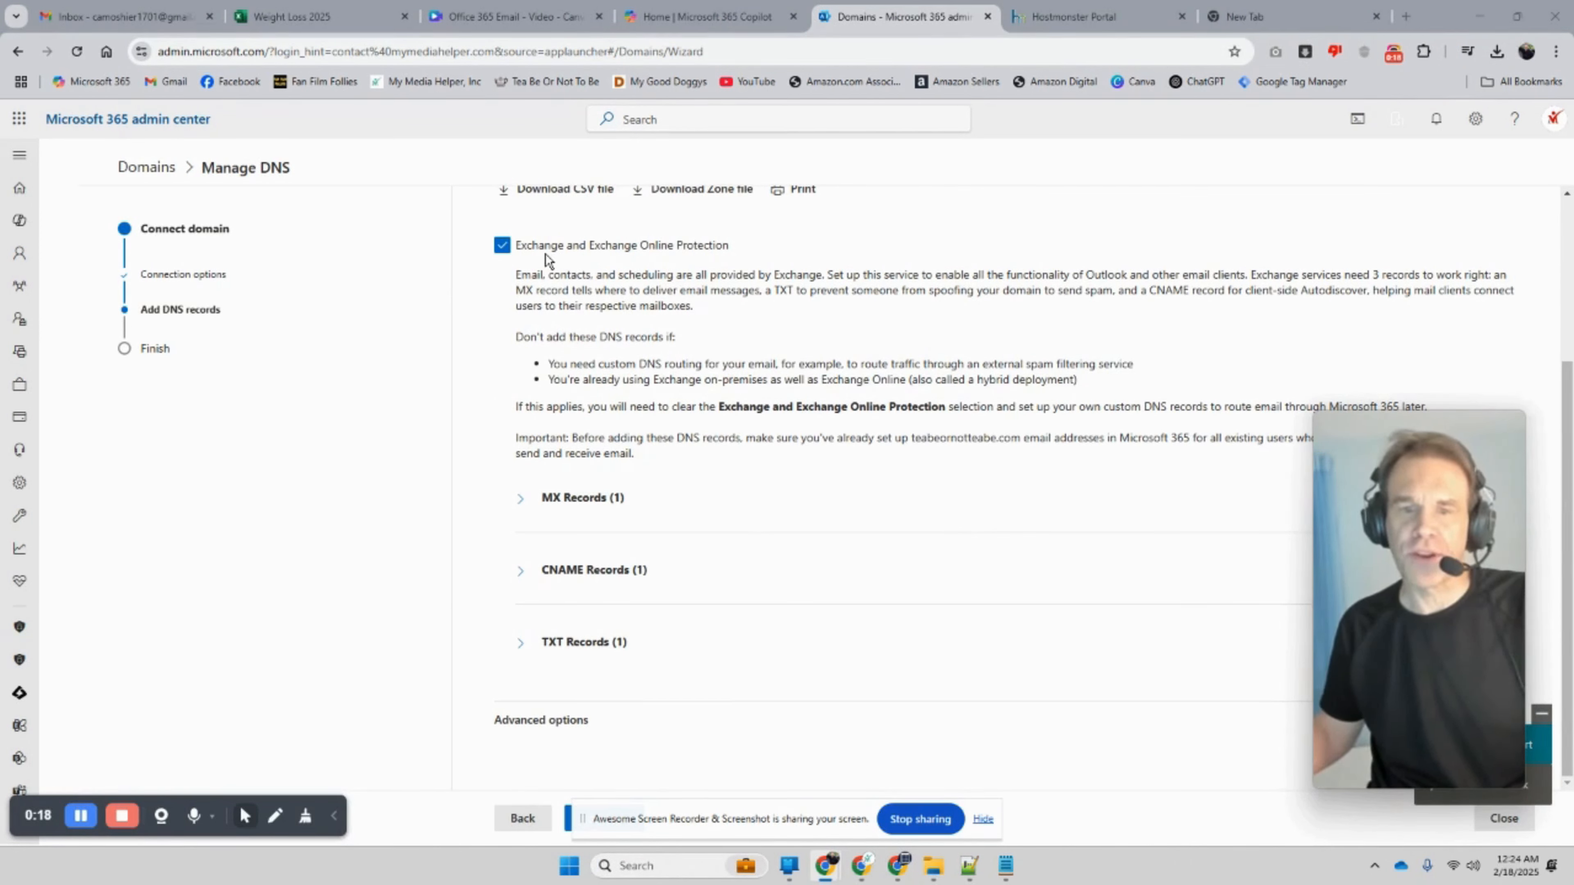
left_click(520, 514)
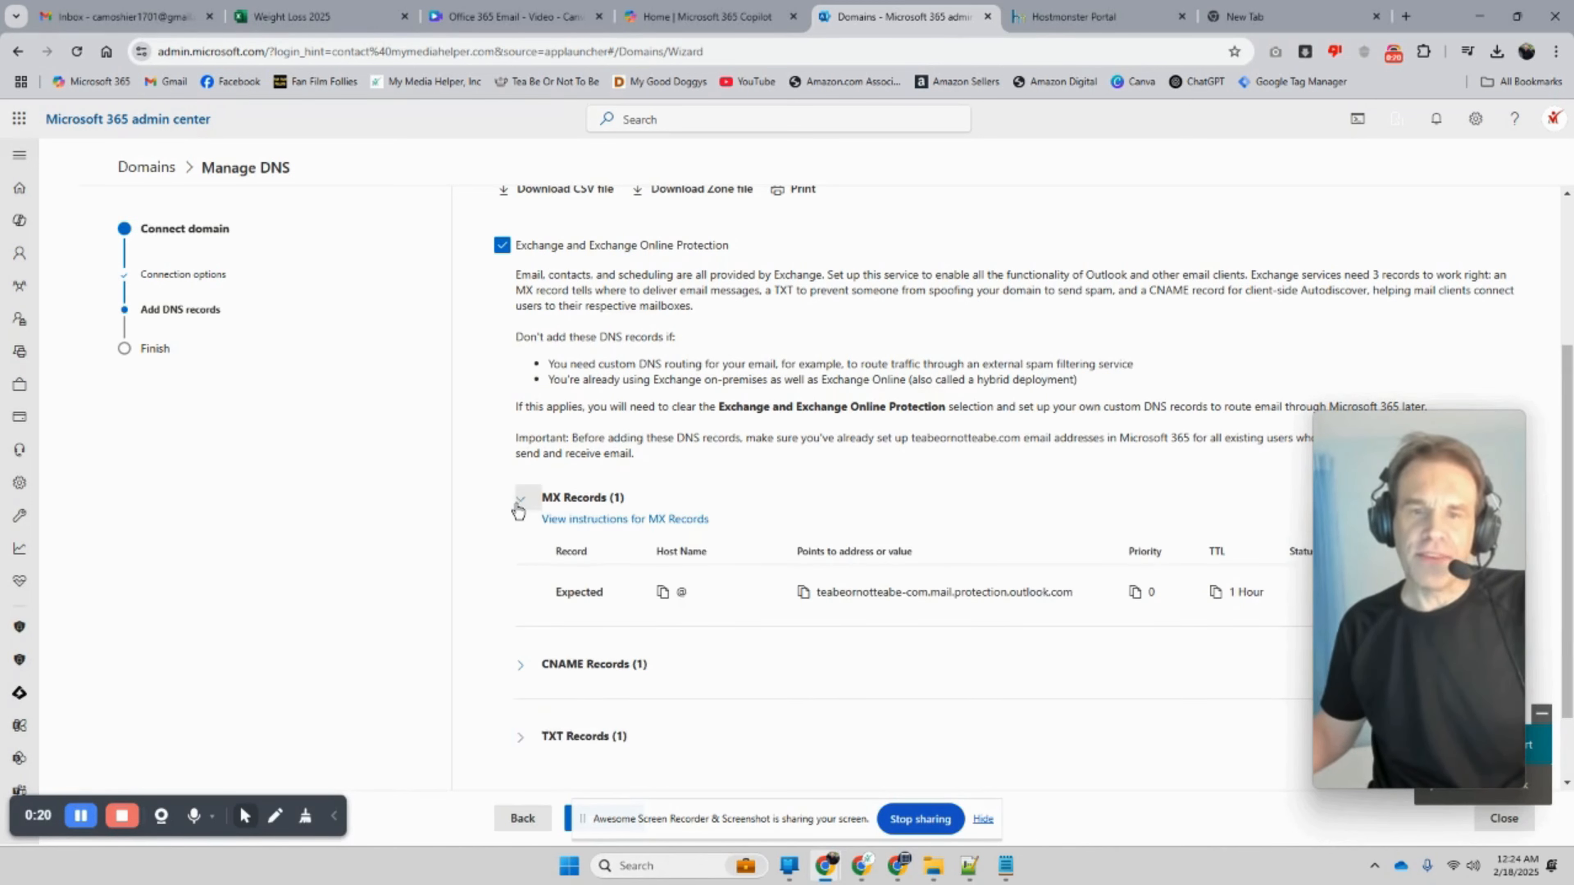
scroll(519, 514, "down", 1)
left_click(521, 582)
scroll(522, 570, "down", 1)
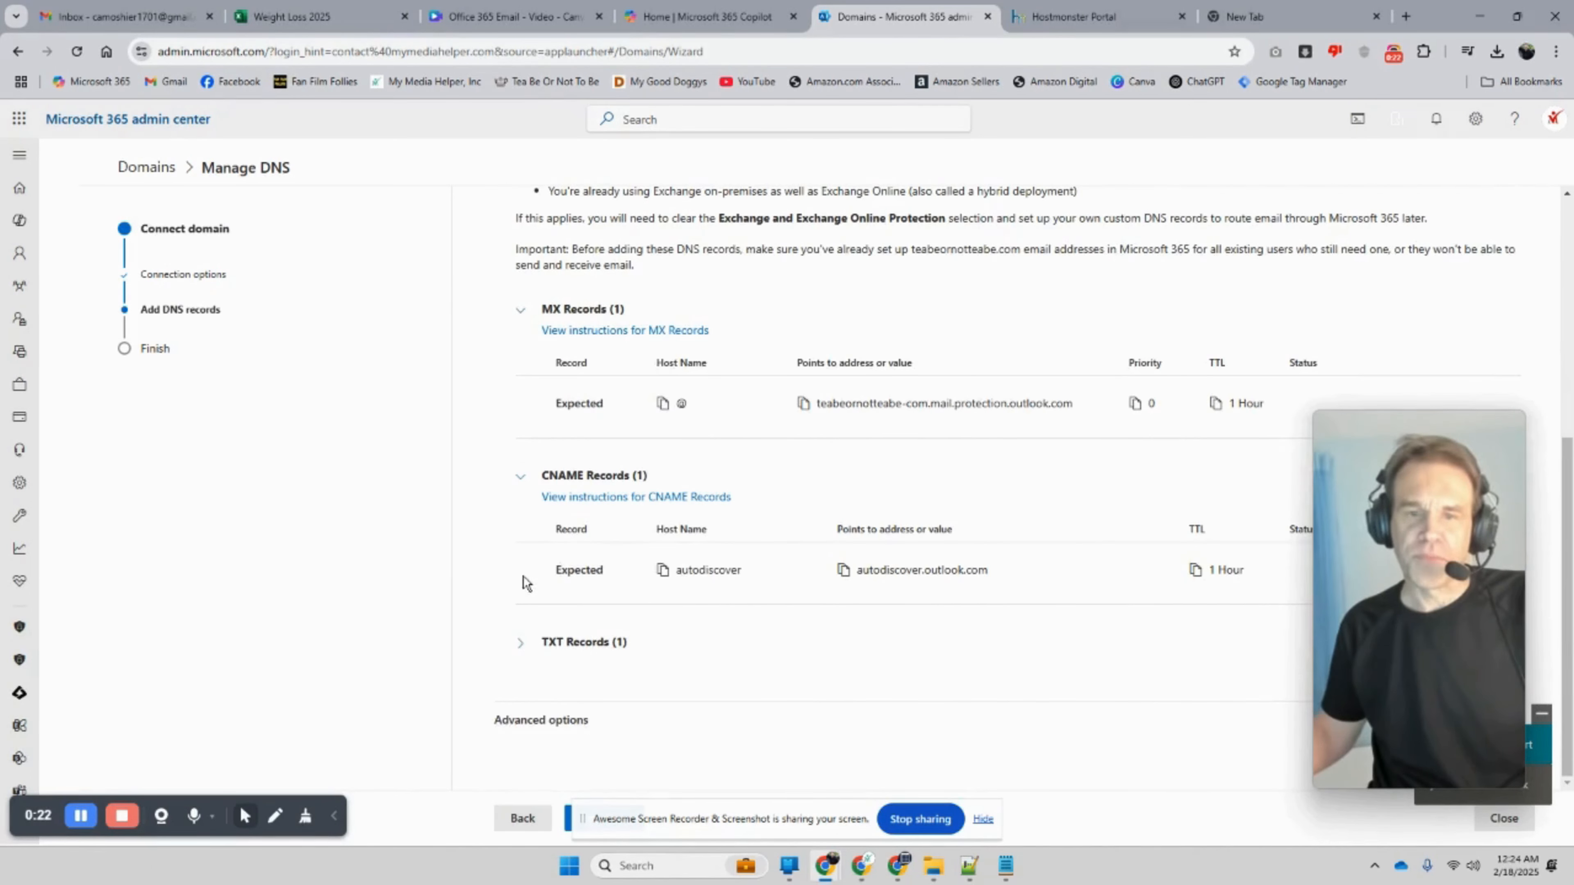
left_click(522, 644)
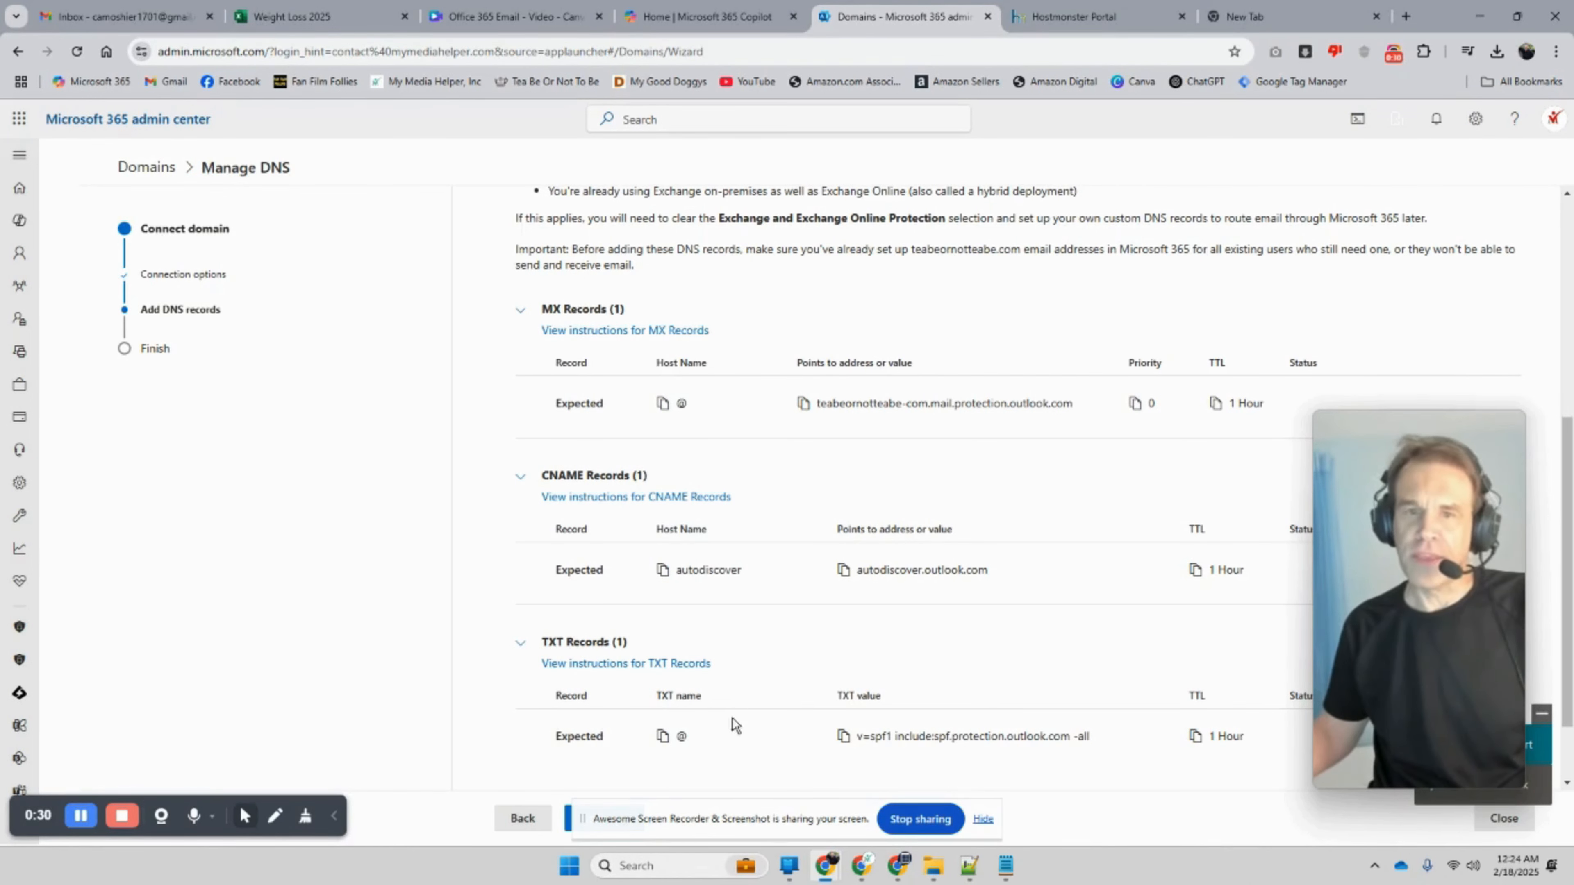
Step: Back out of the wizard to the Microsoft 365 domains list
left_click(523, 819)
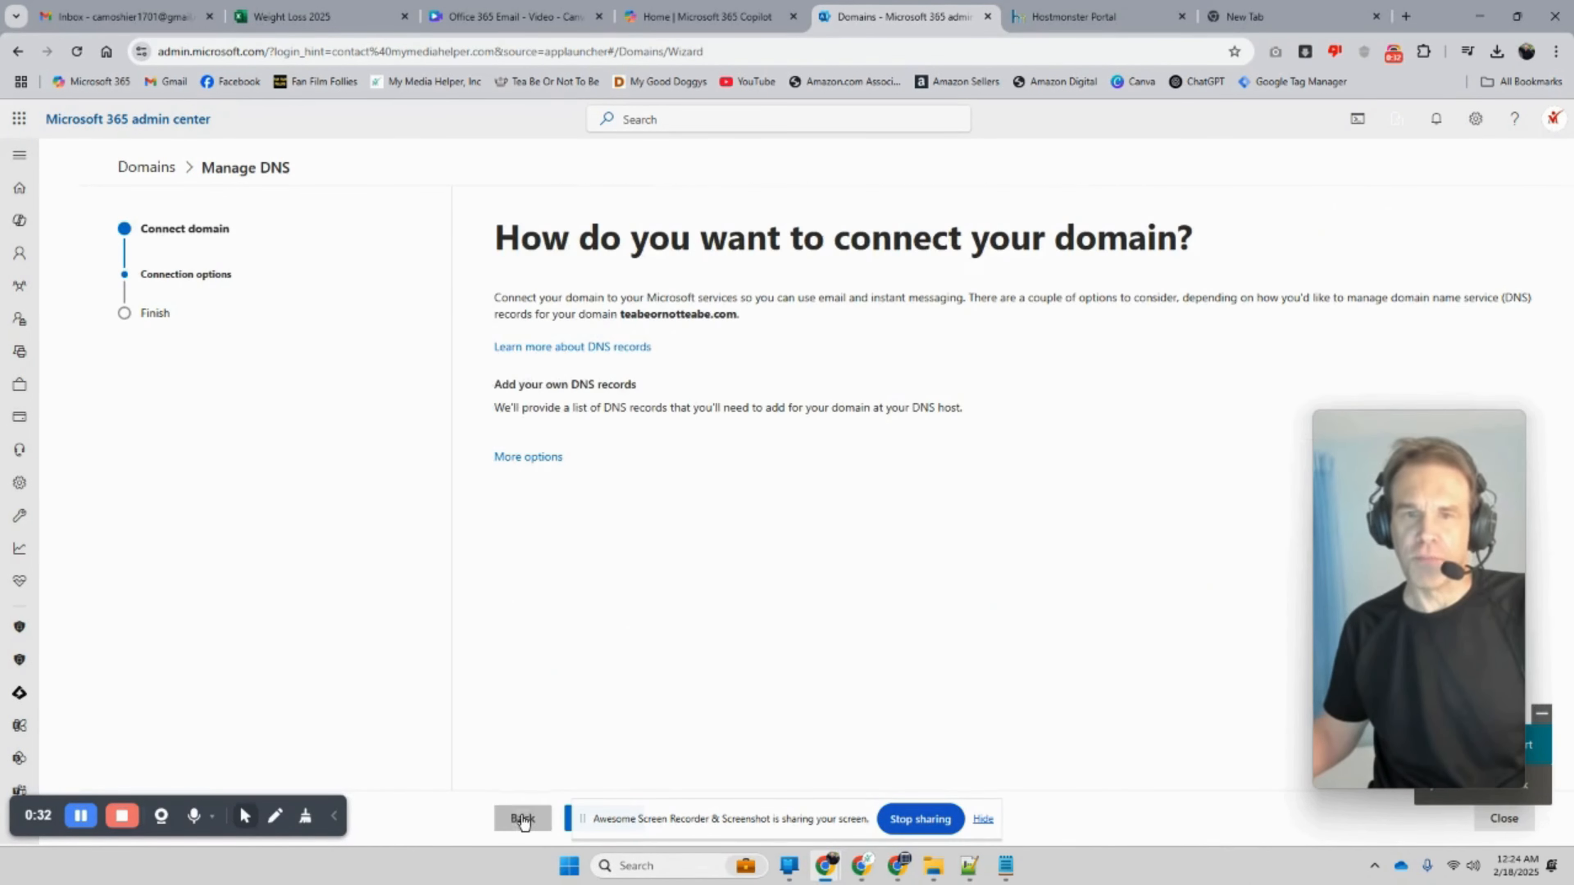
left_click_drag(751, 798, 843, 685)
left_click(1054, 674)
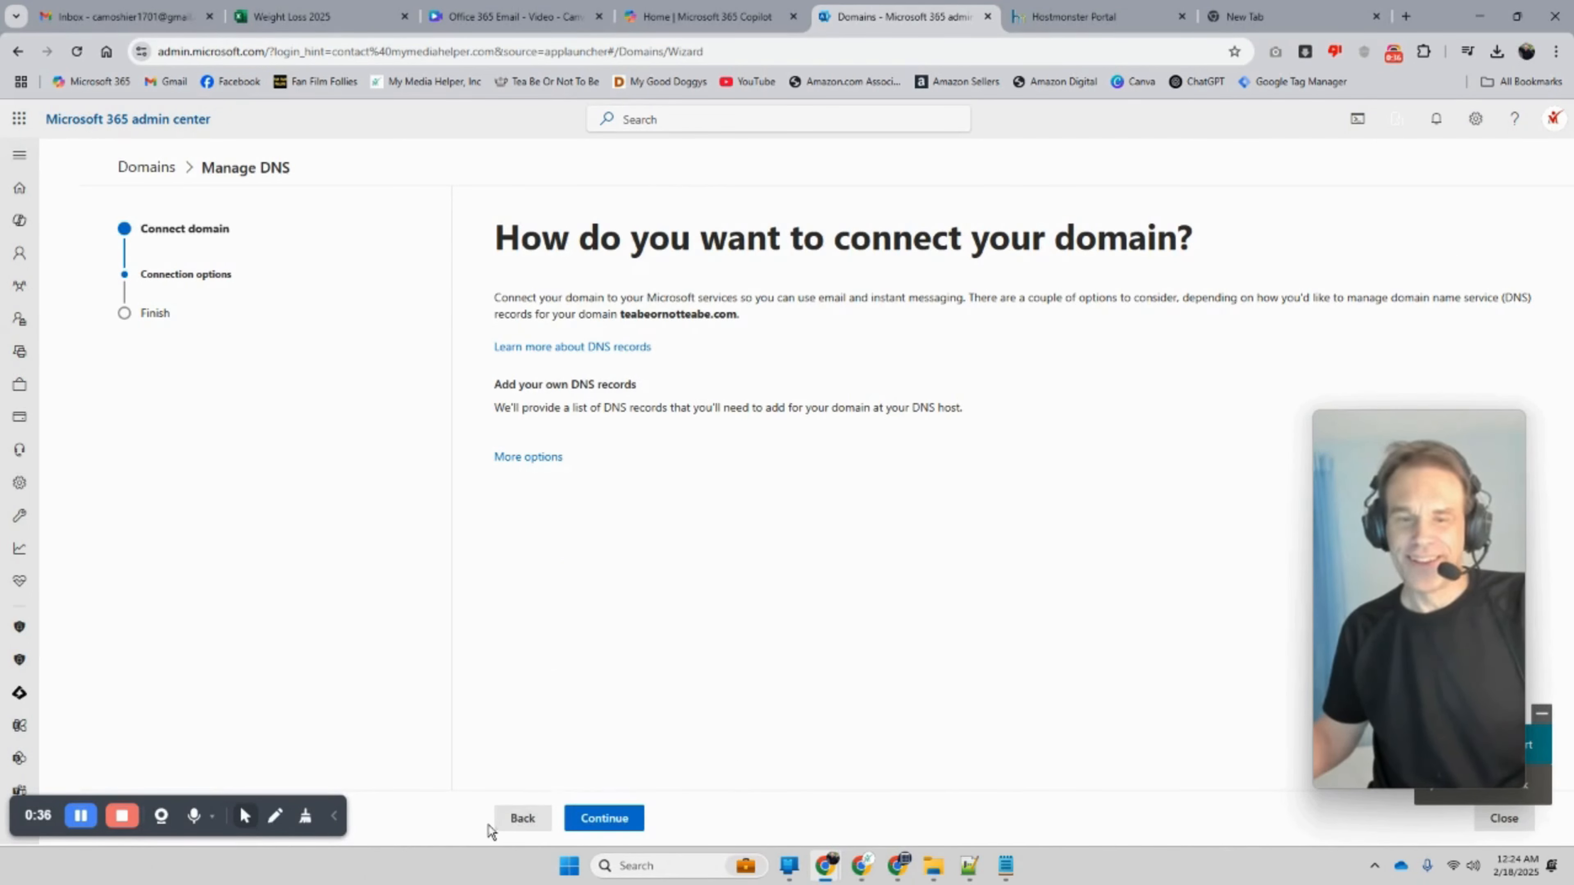
left_click(505, 817)
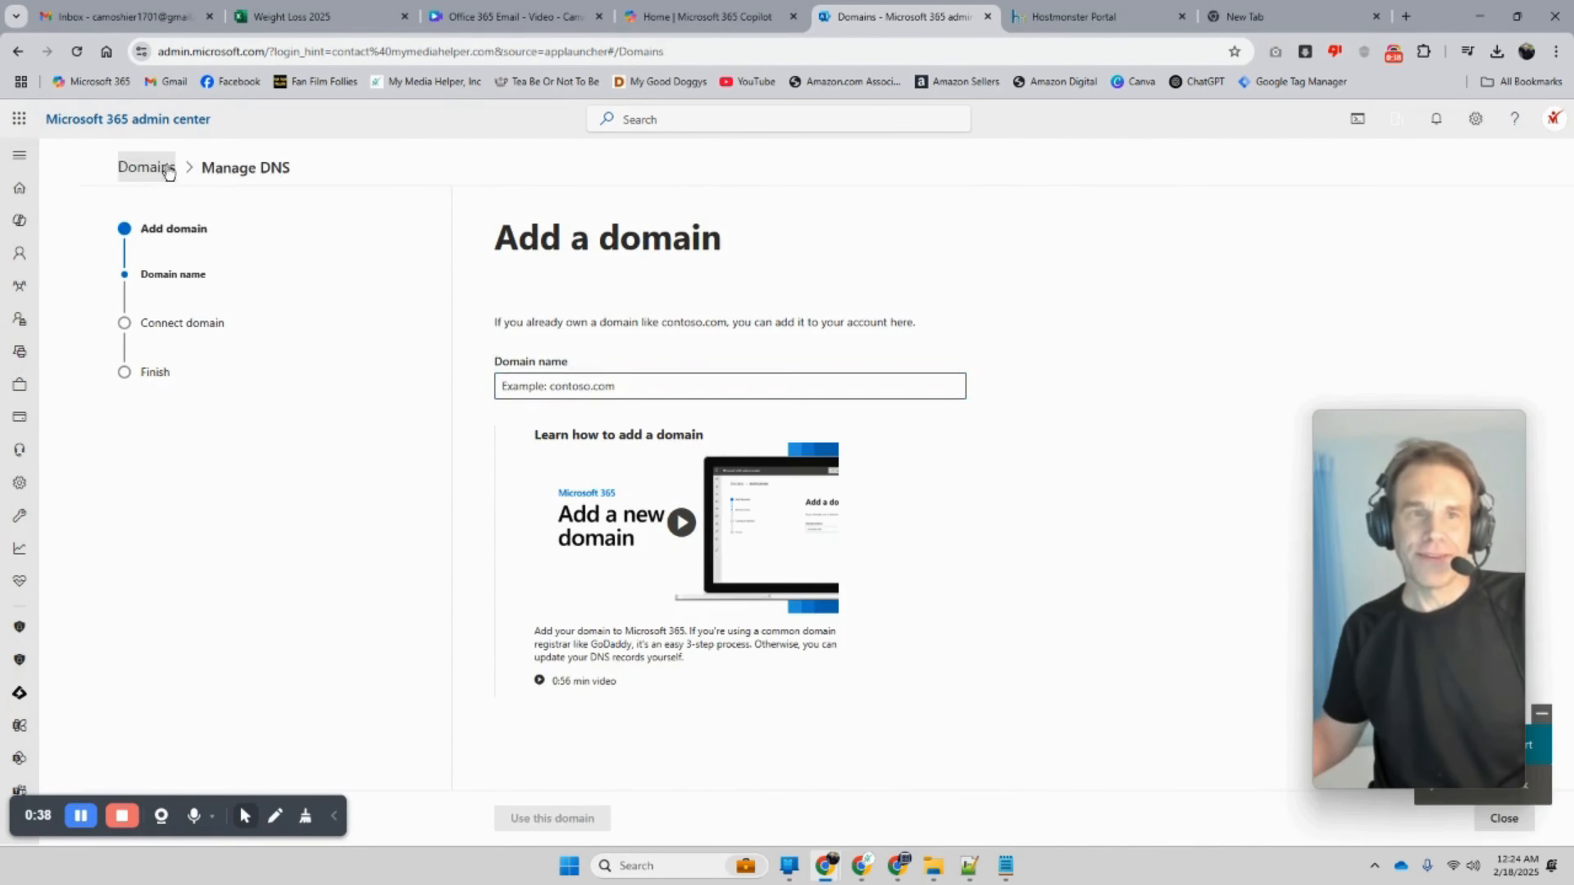
left_click(160, 168)
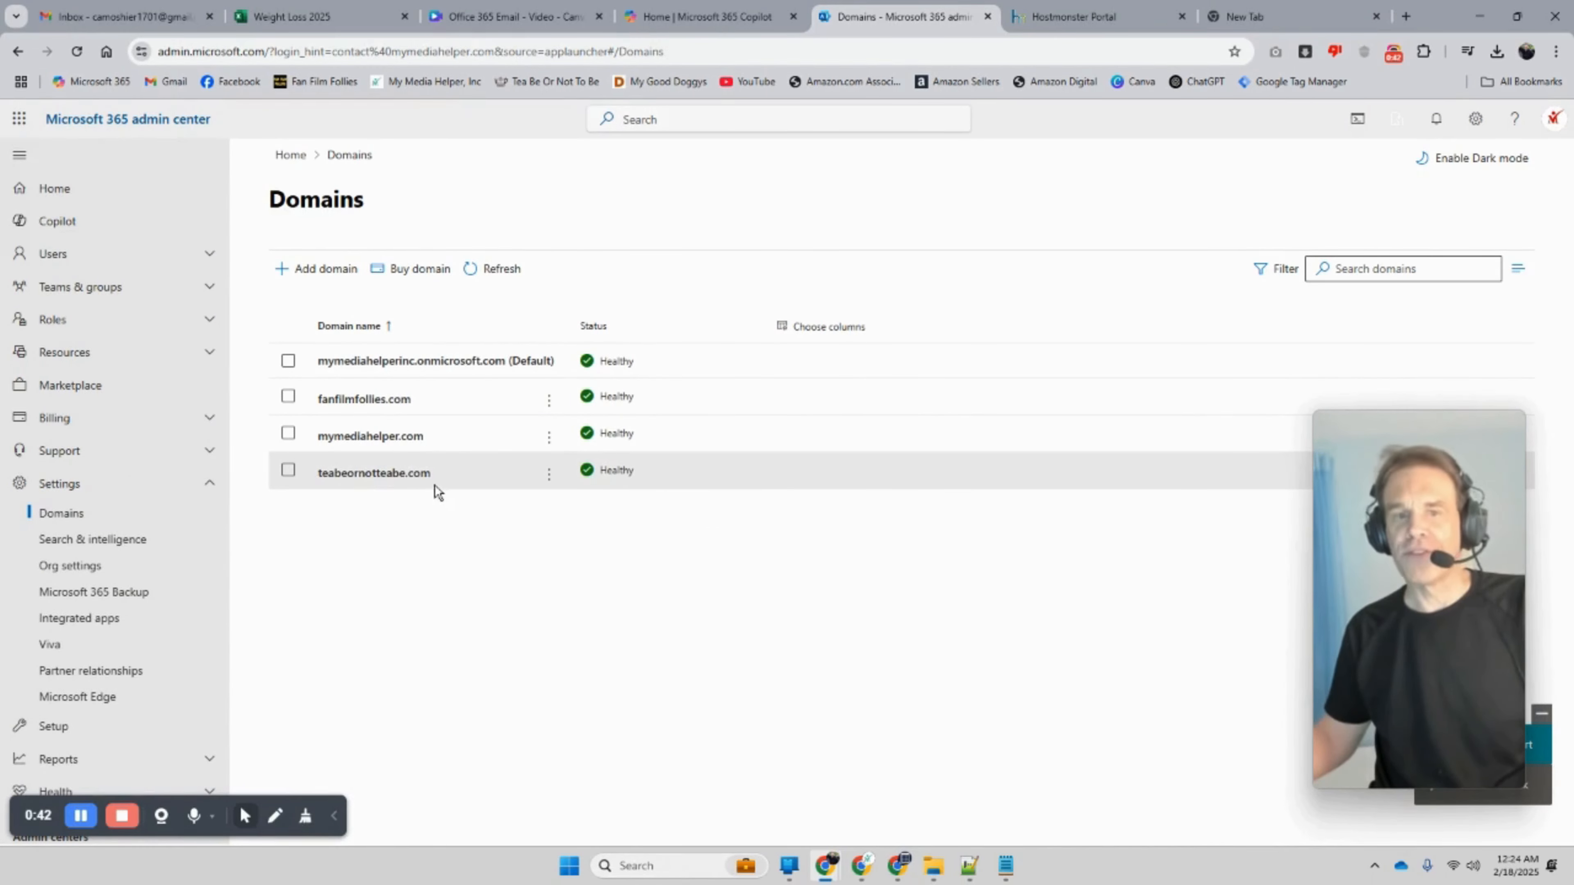
Step: Choose Manage DNS for teabeornotteabe.com and continue with adding your own DNS records
left_click(548, 475)
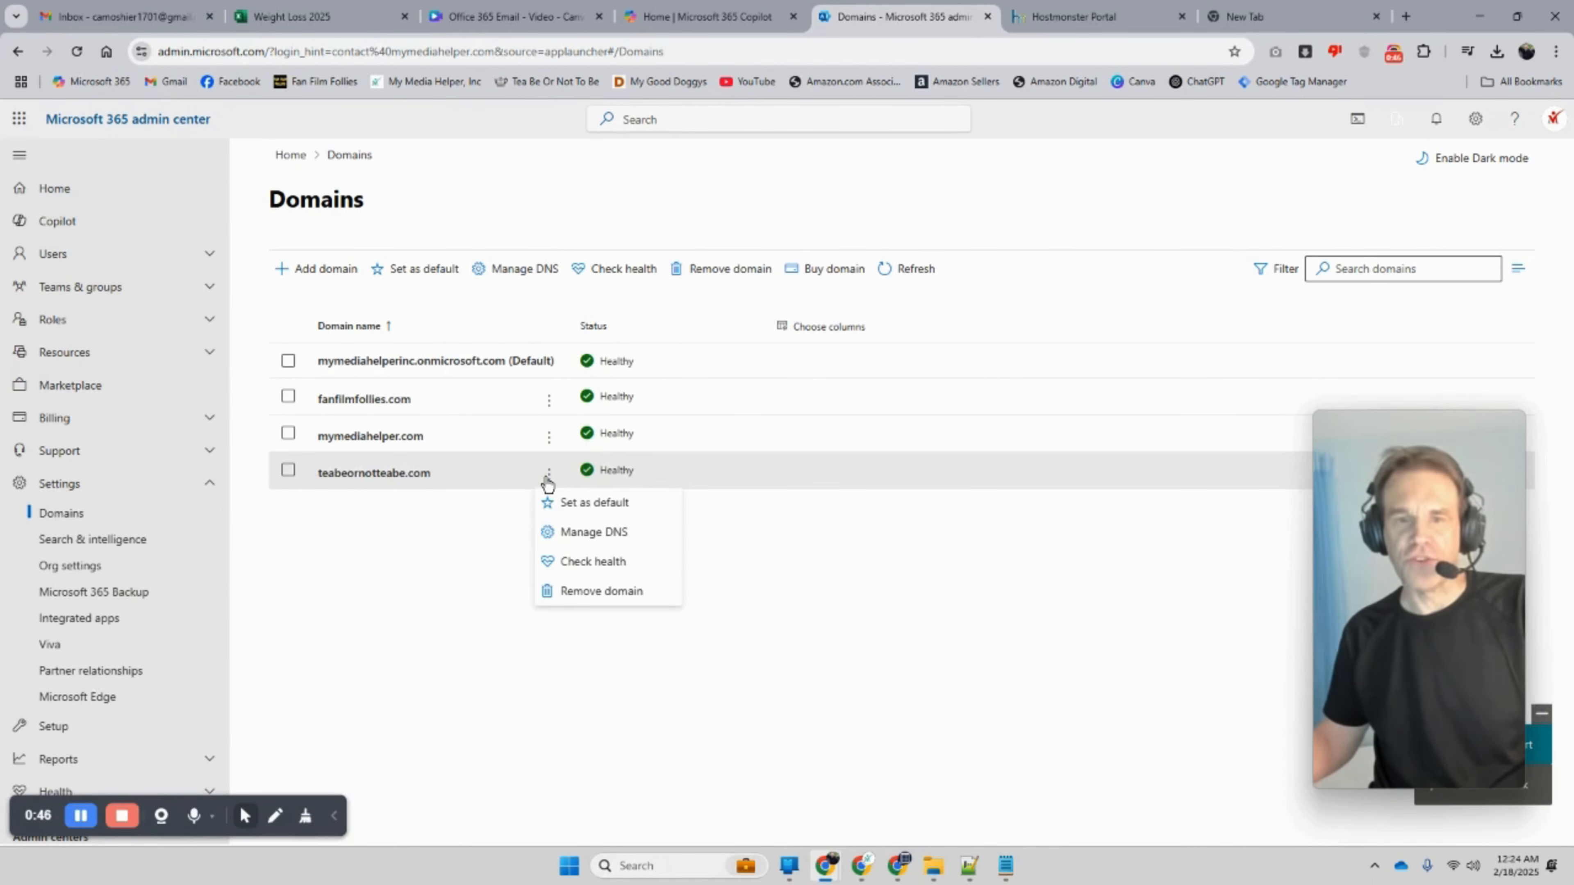
left_click(573, 534)
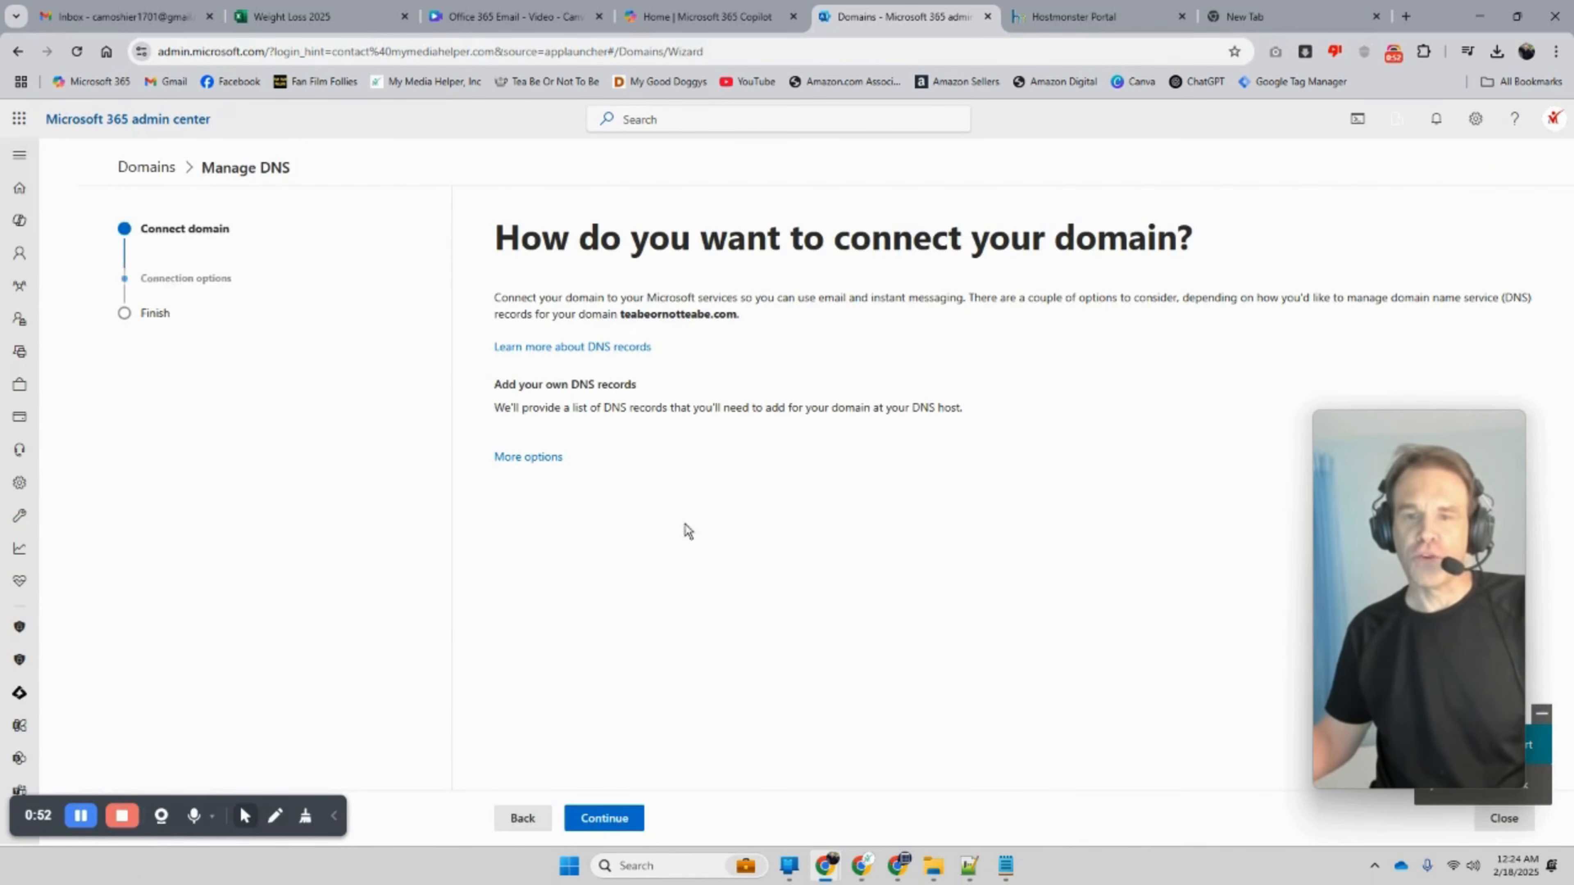
left_click(607, 812)
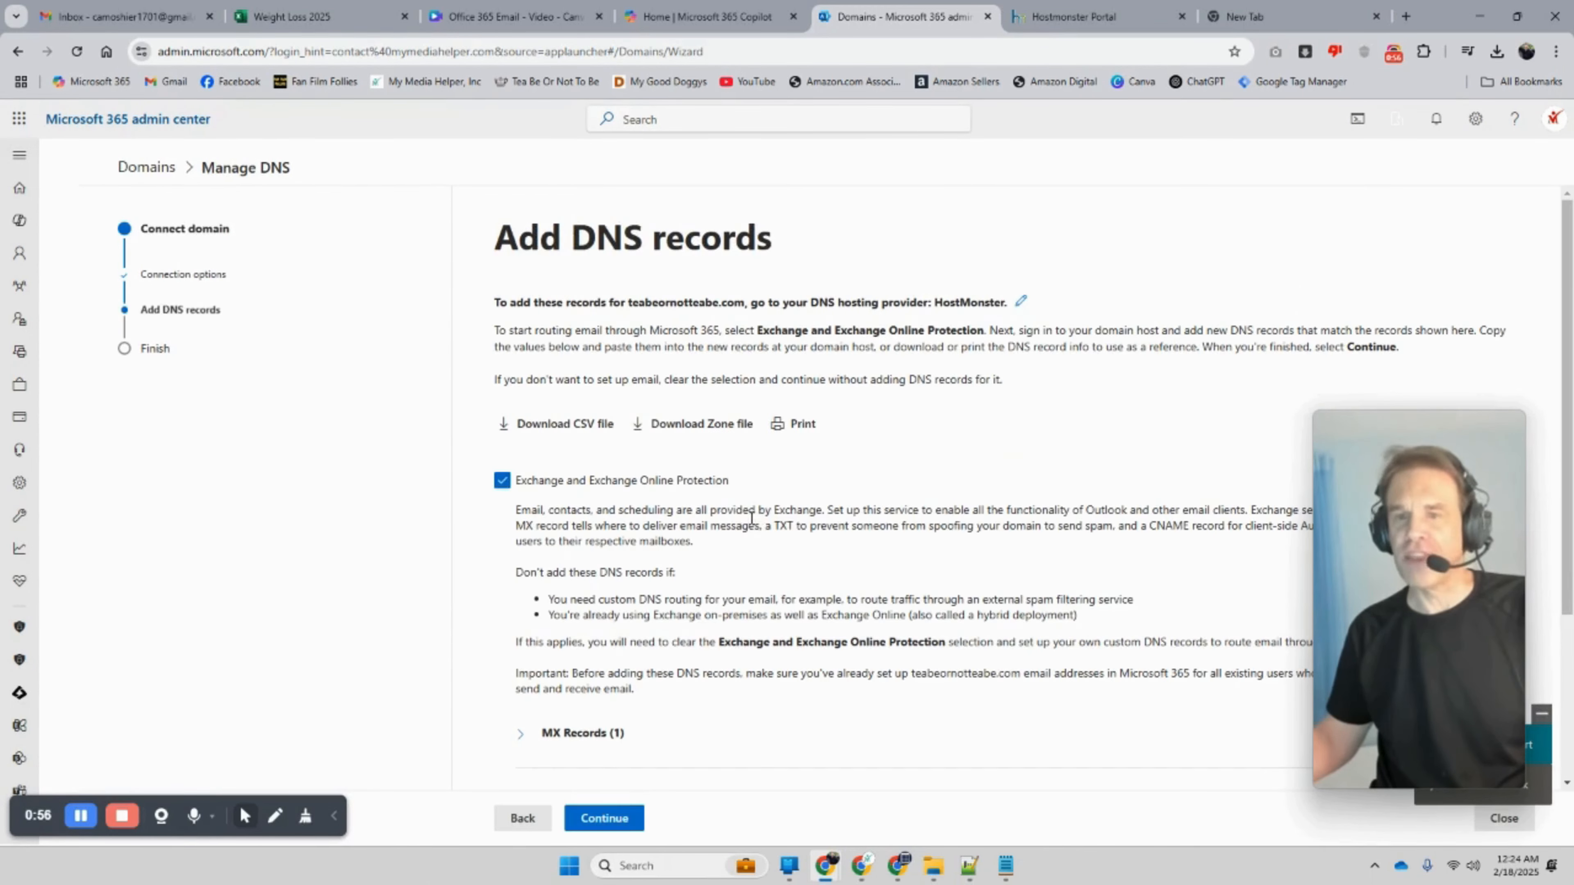
scroll(758, 518, "down", 1)
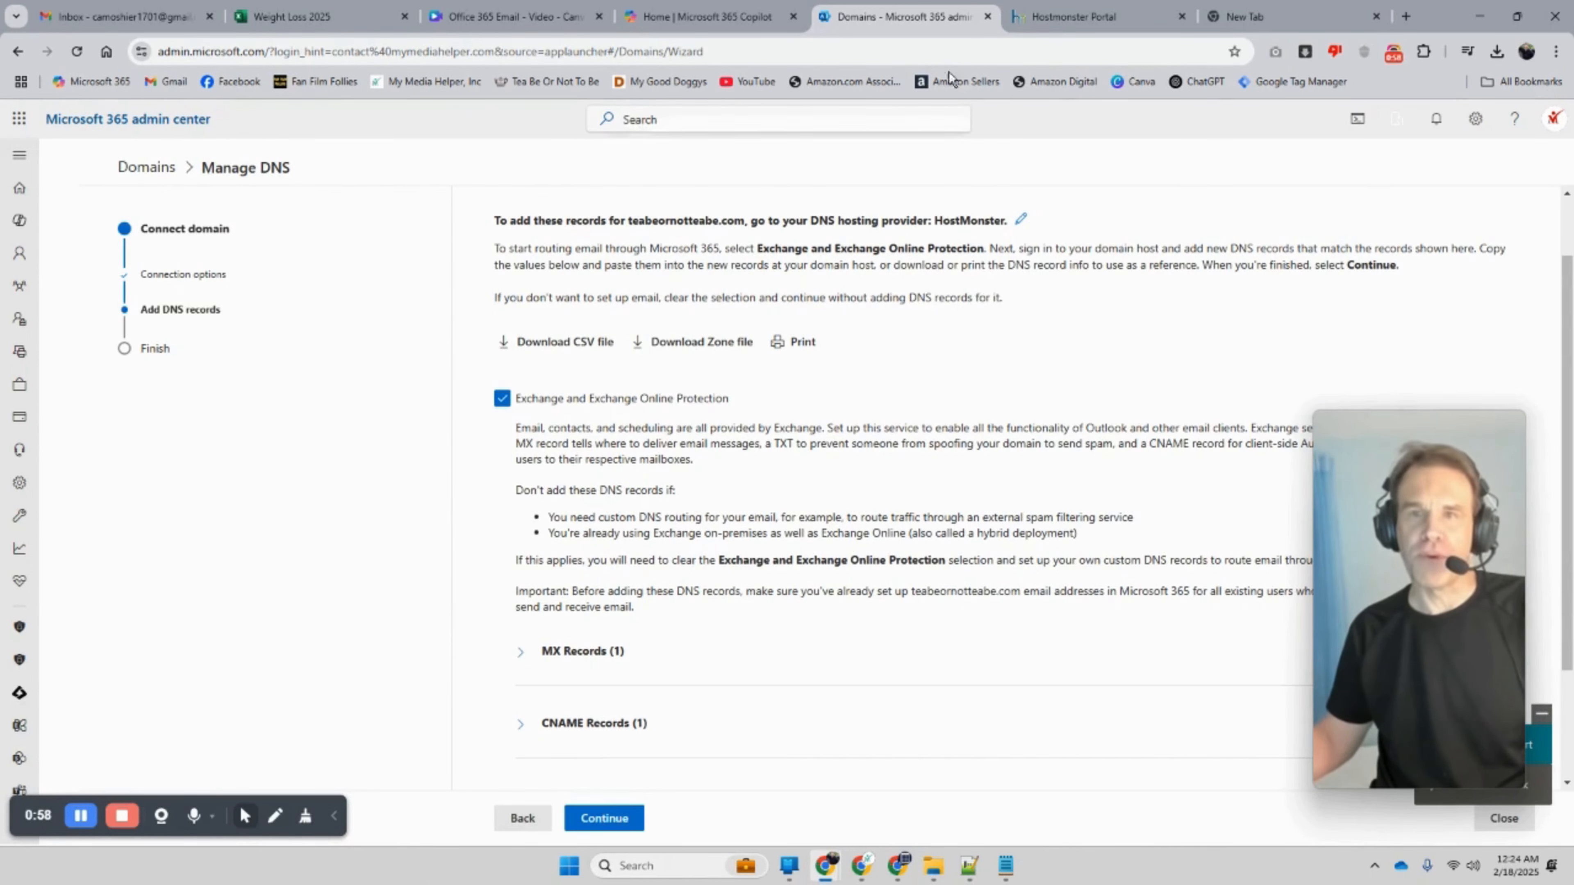
Step: Show all HostMonster TXT records for teabeornotteabe.com and select the MS= verification value
left_click(1107, 28)
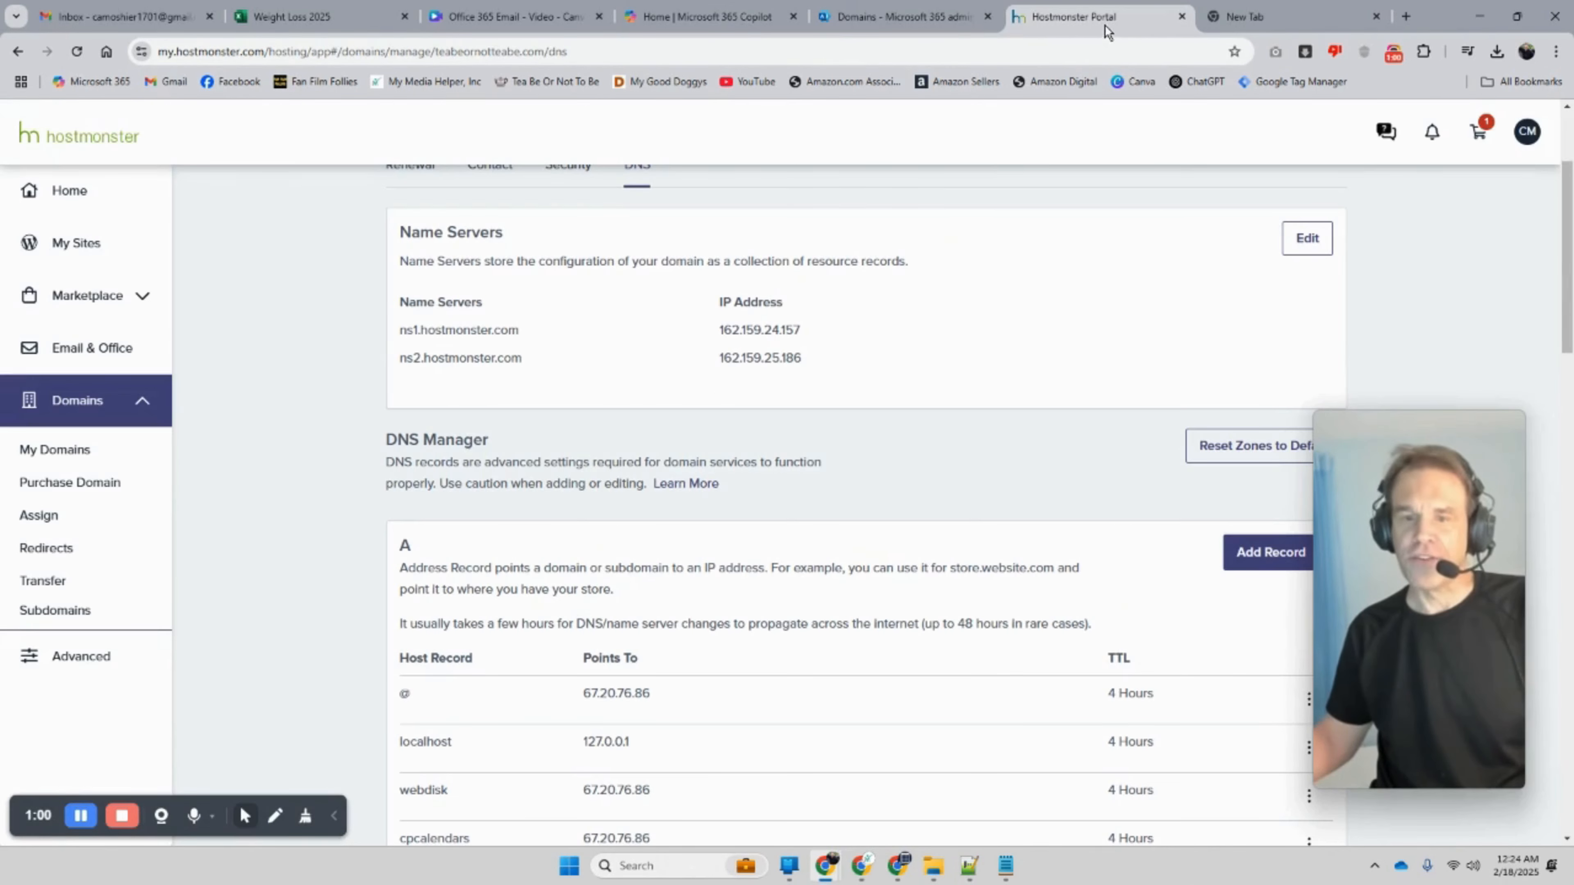
scroll(772, 502, "down", 15)
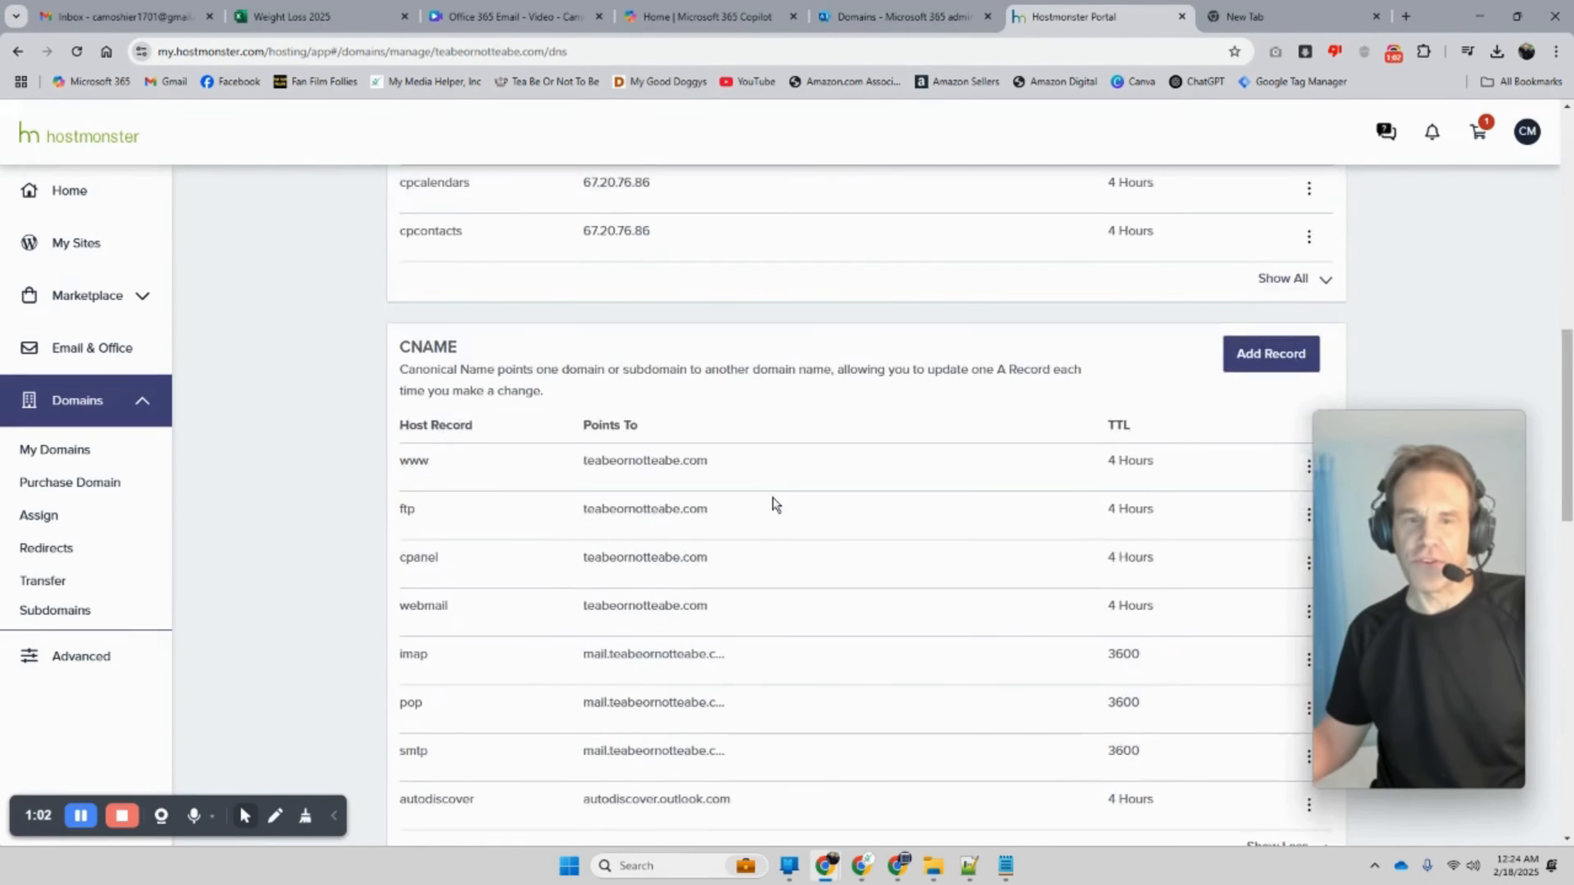
scroll(776, 506, "down", 6)
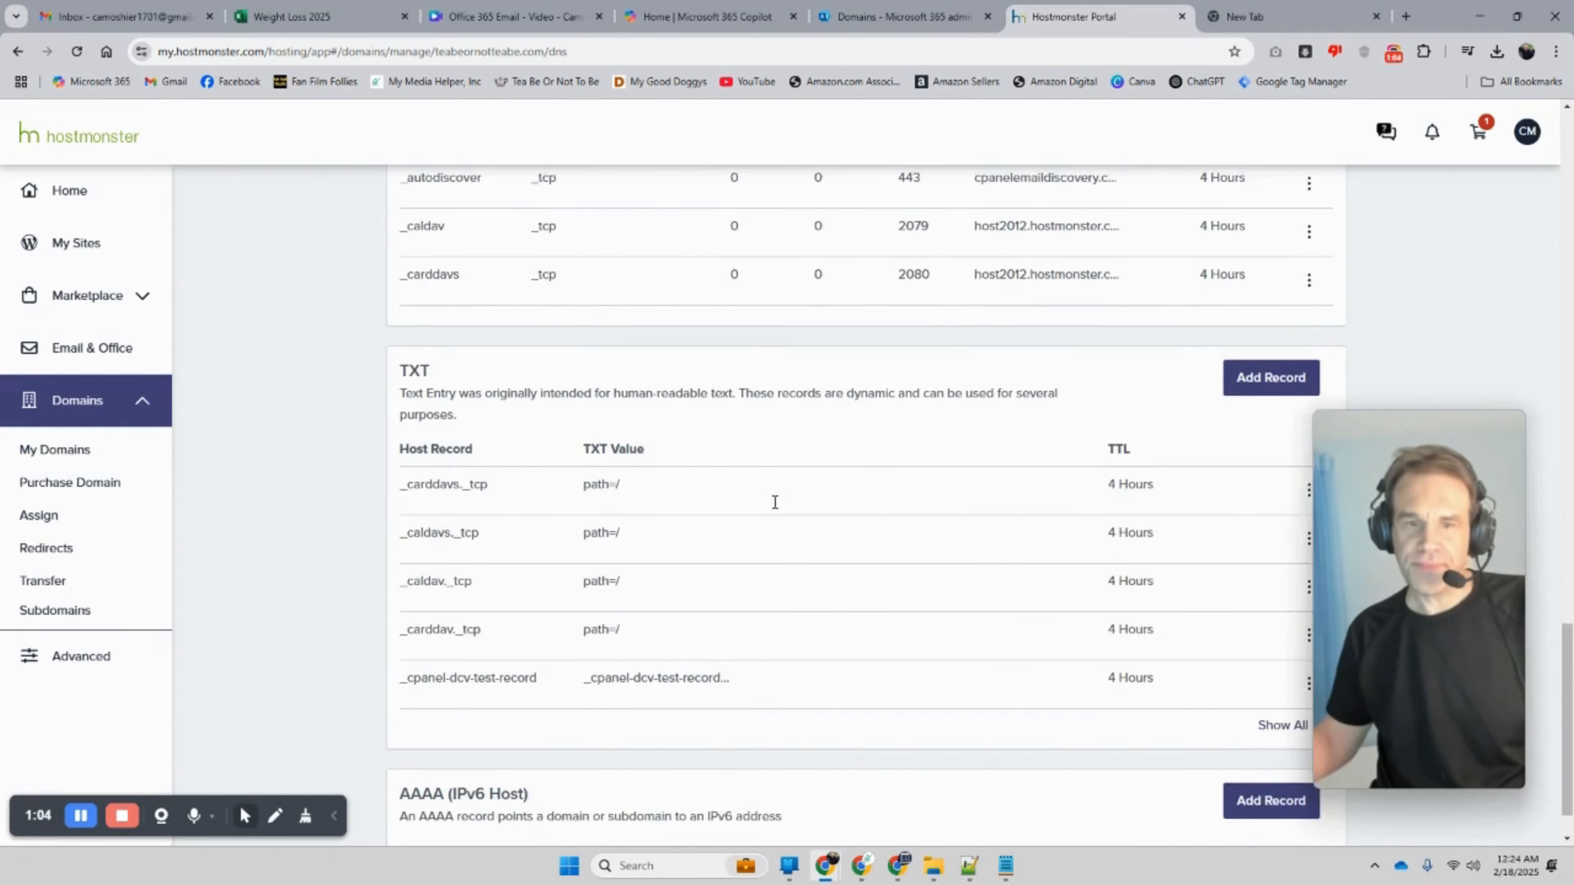
left_click(1250, 660)
scroll(1072, 620, "down", 3)
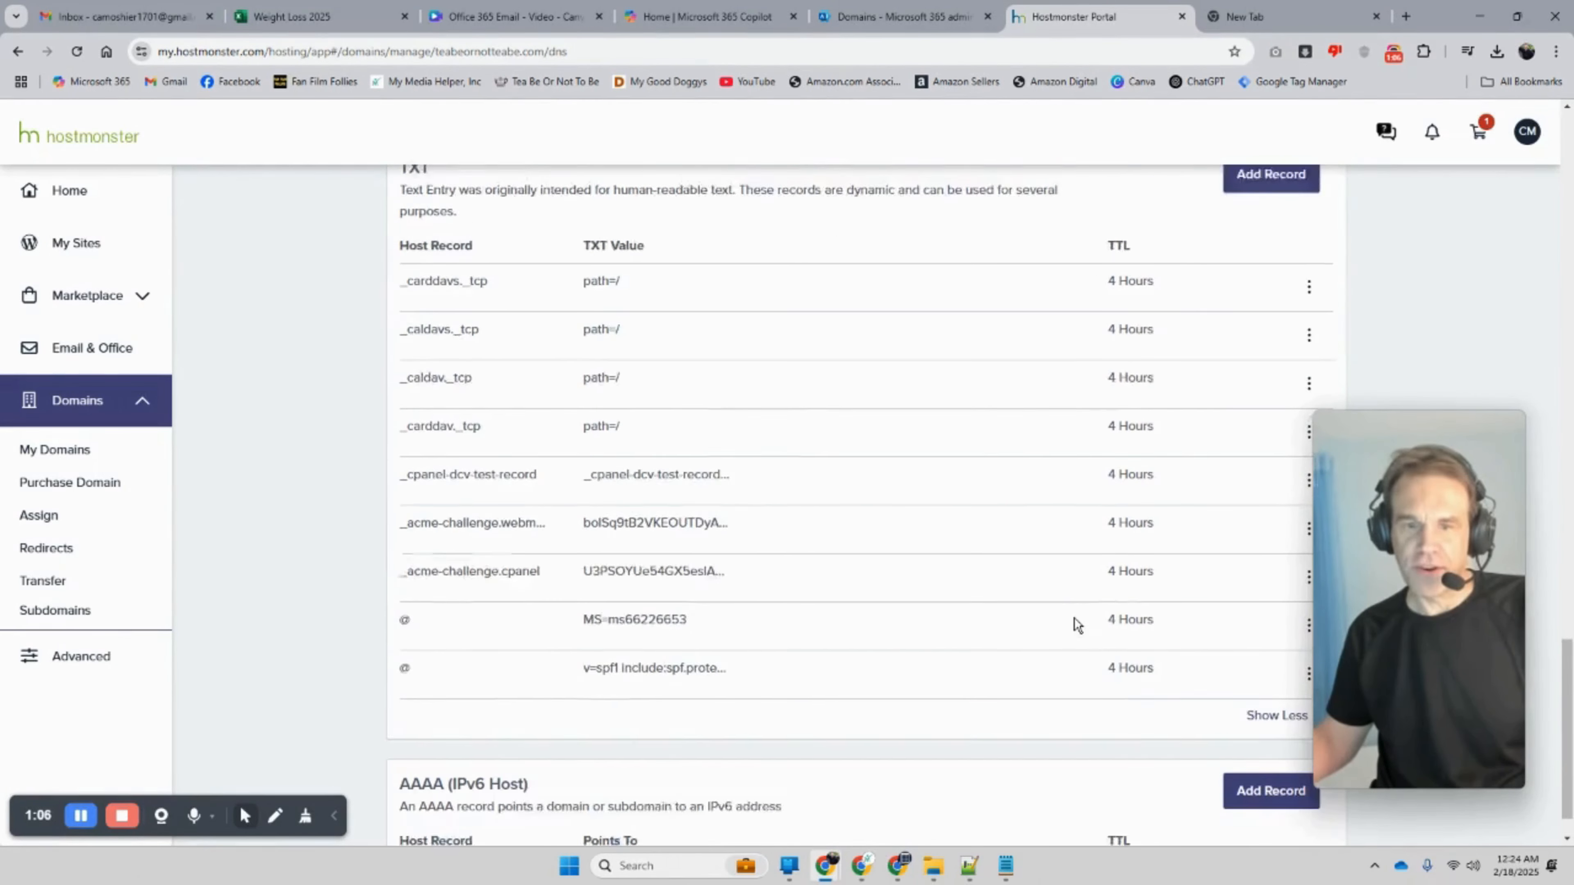
left_click_drag(699, 599, 584, 597)
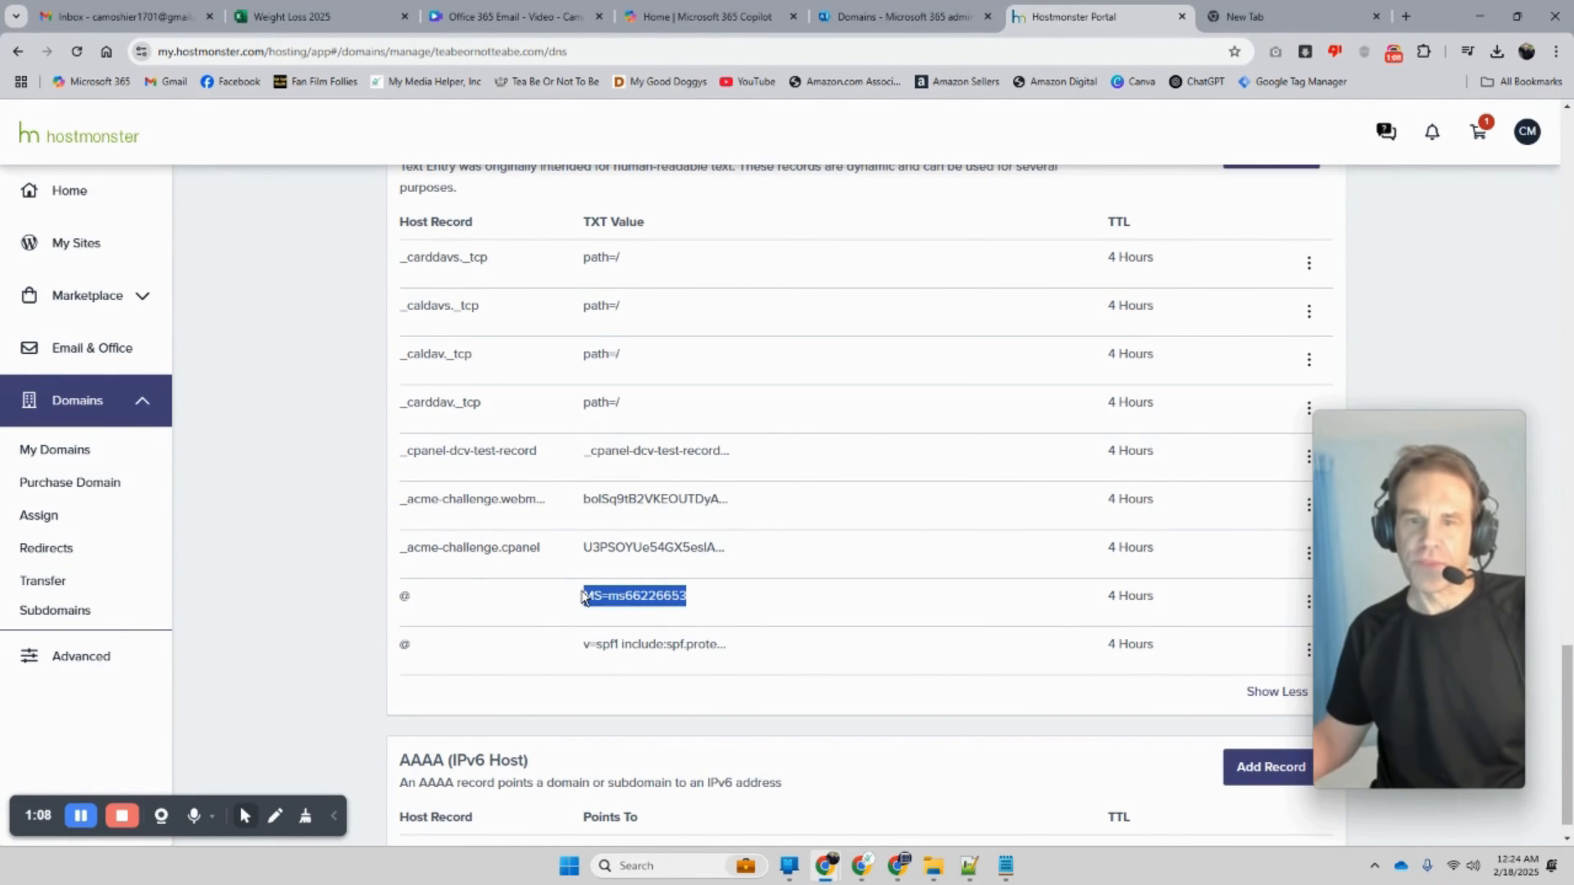
left_click_drag(714, 612, 586, 591)
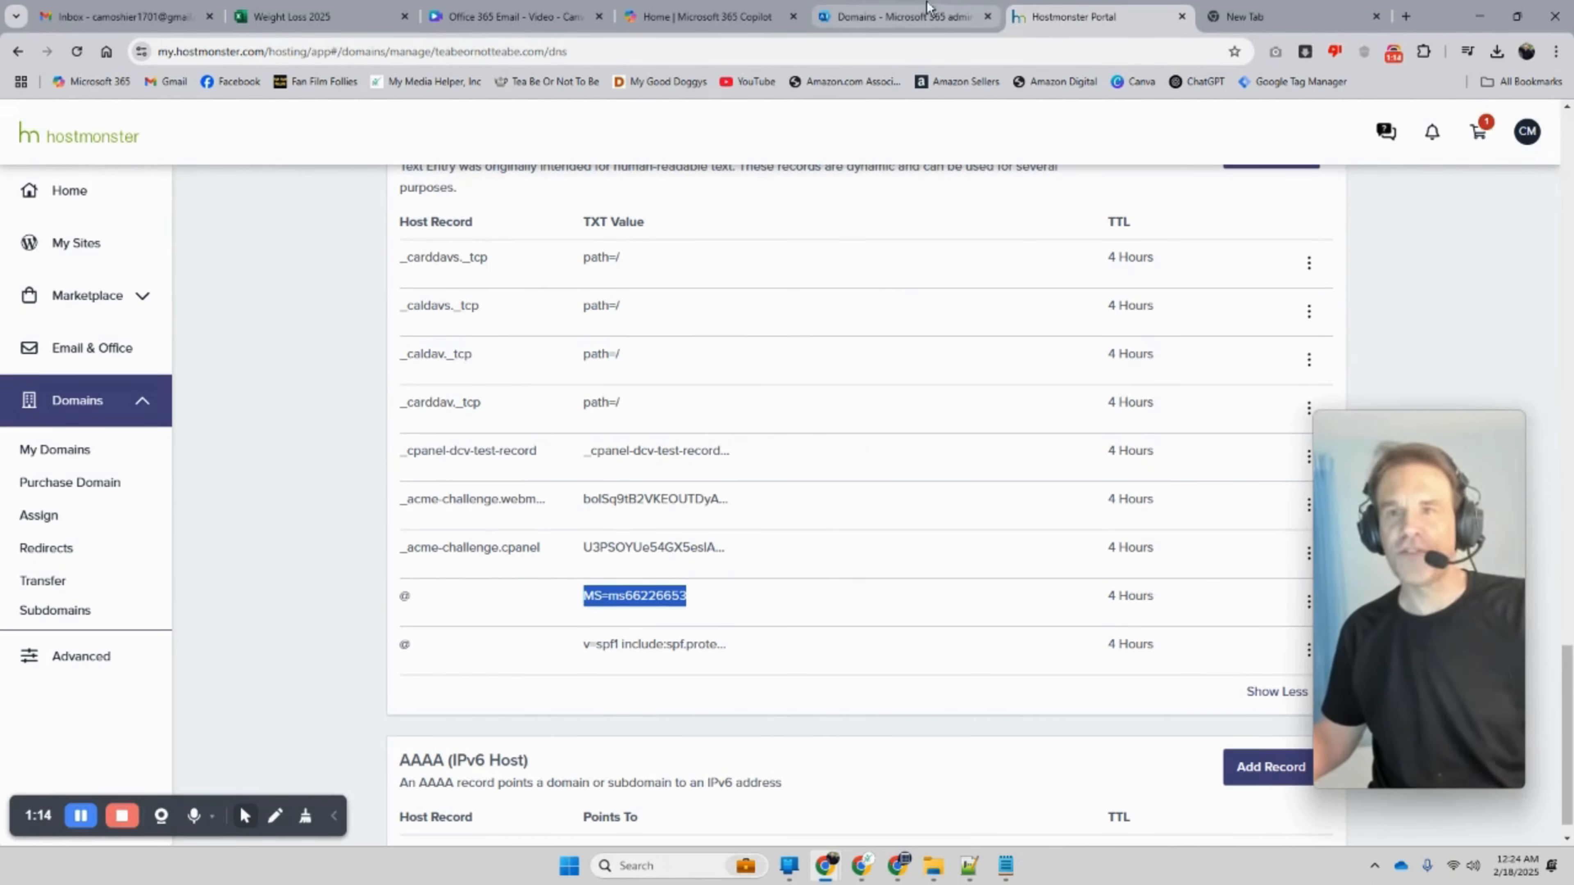
left_click(917, 19)
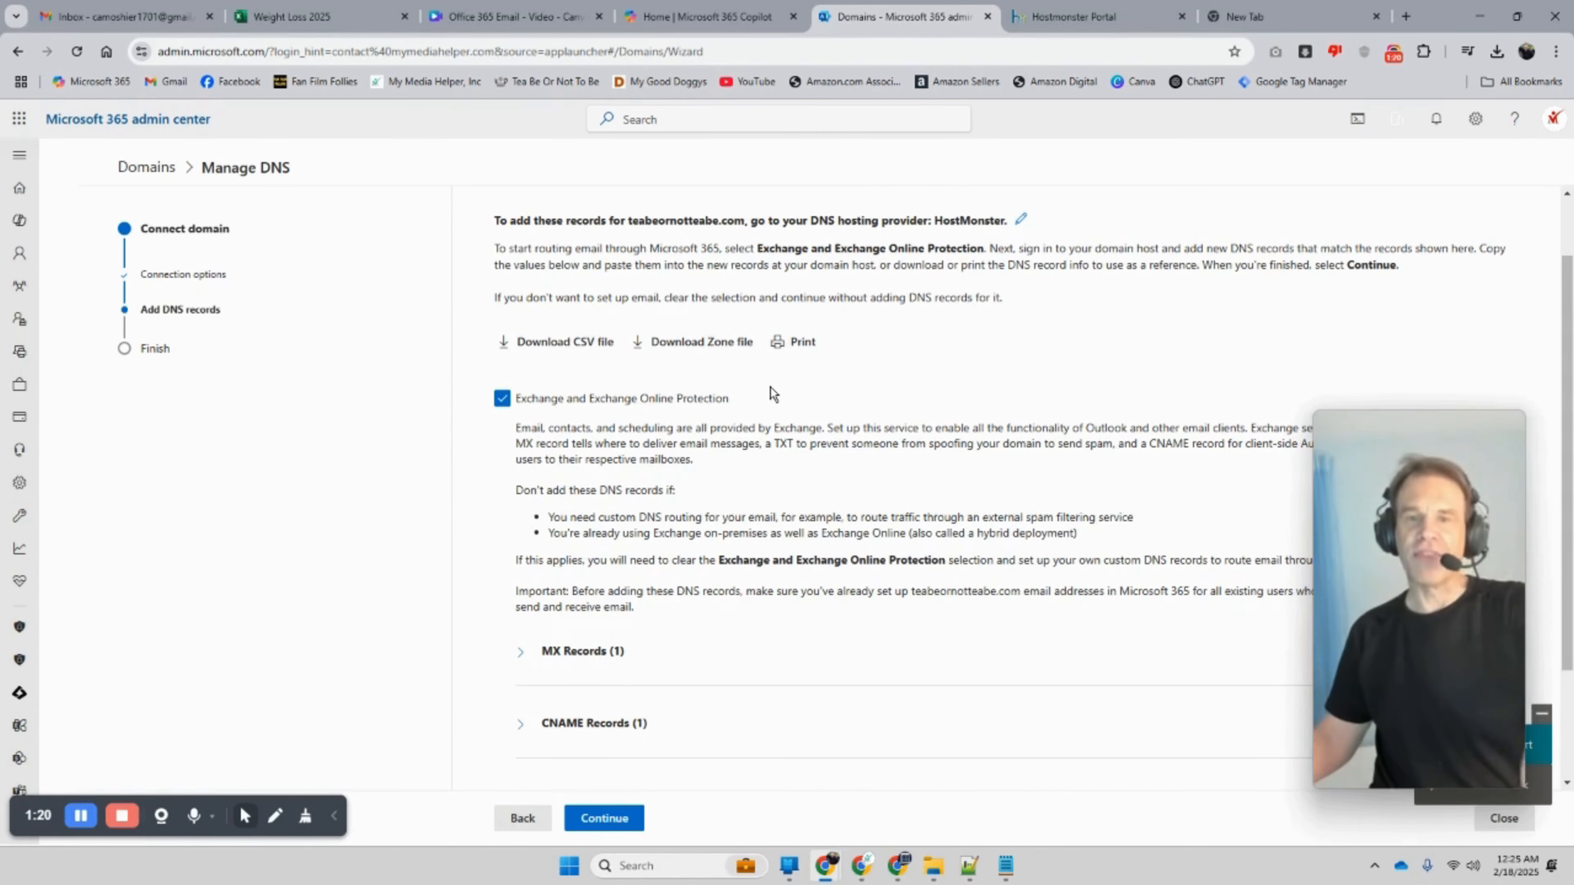
Step: Expand MX, CNAME and TXT sections to show teabeornotteabe.com's expected autodiscover and SPF values
scroll(771, 365, "down", 2)
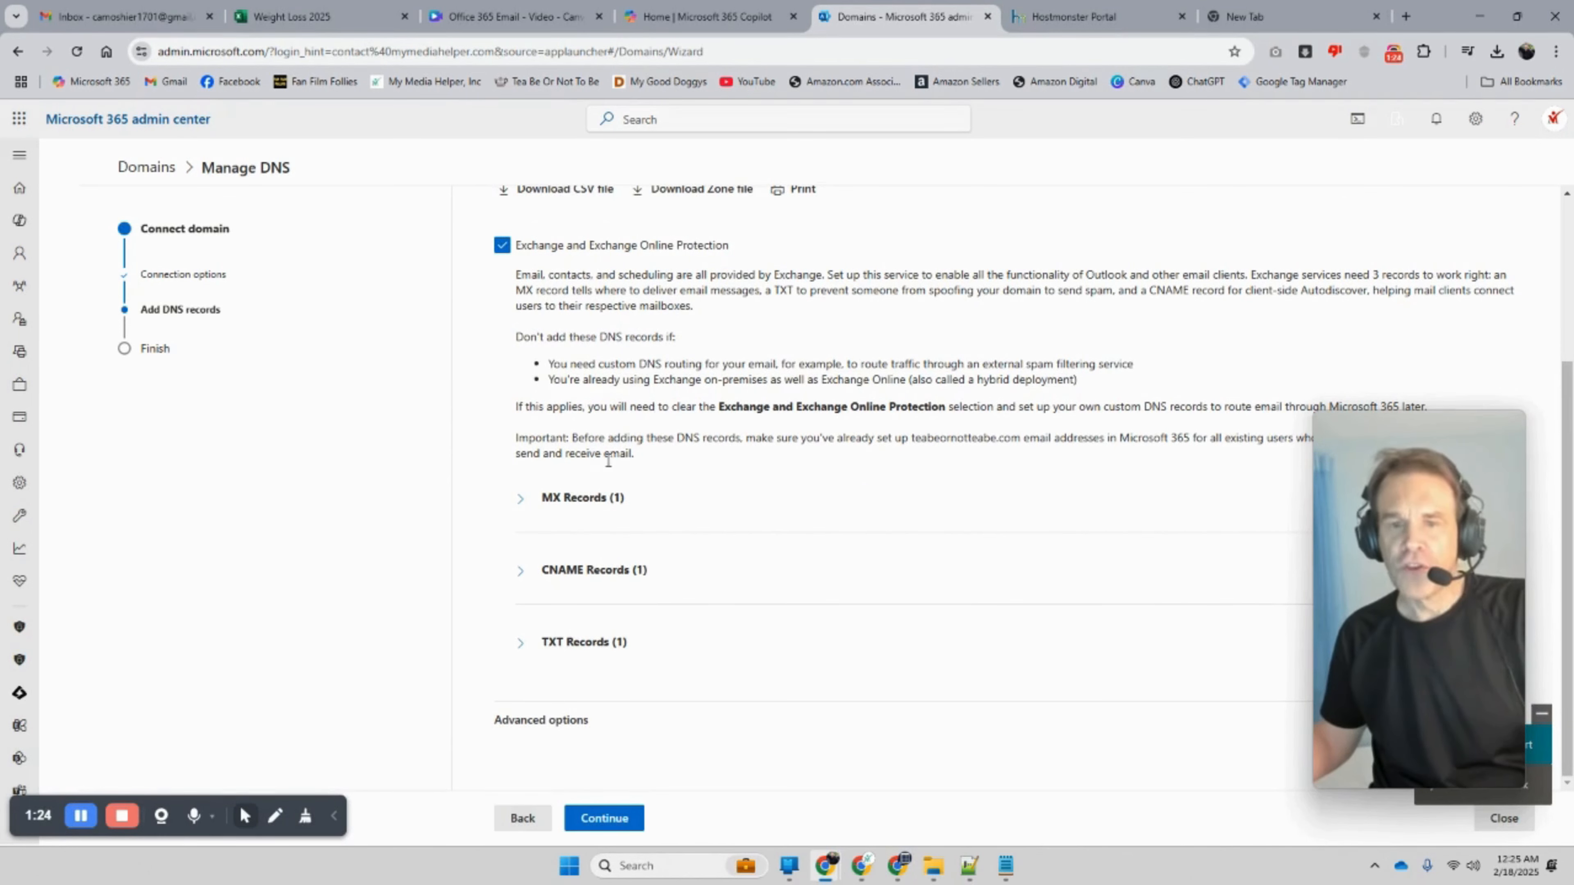
left_click(521, 498)
scroll(524, 499, "down", 1)
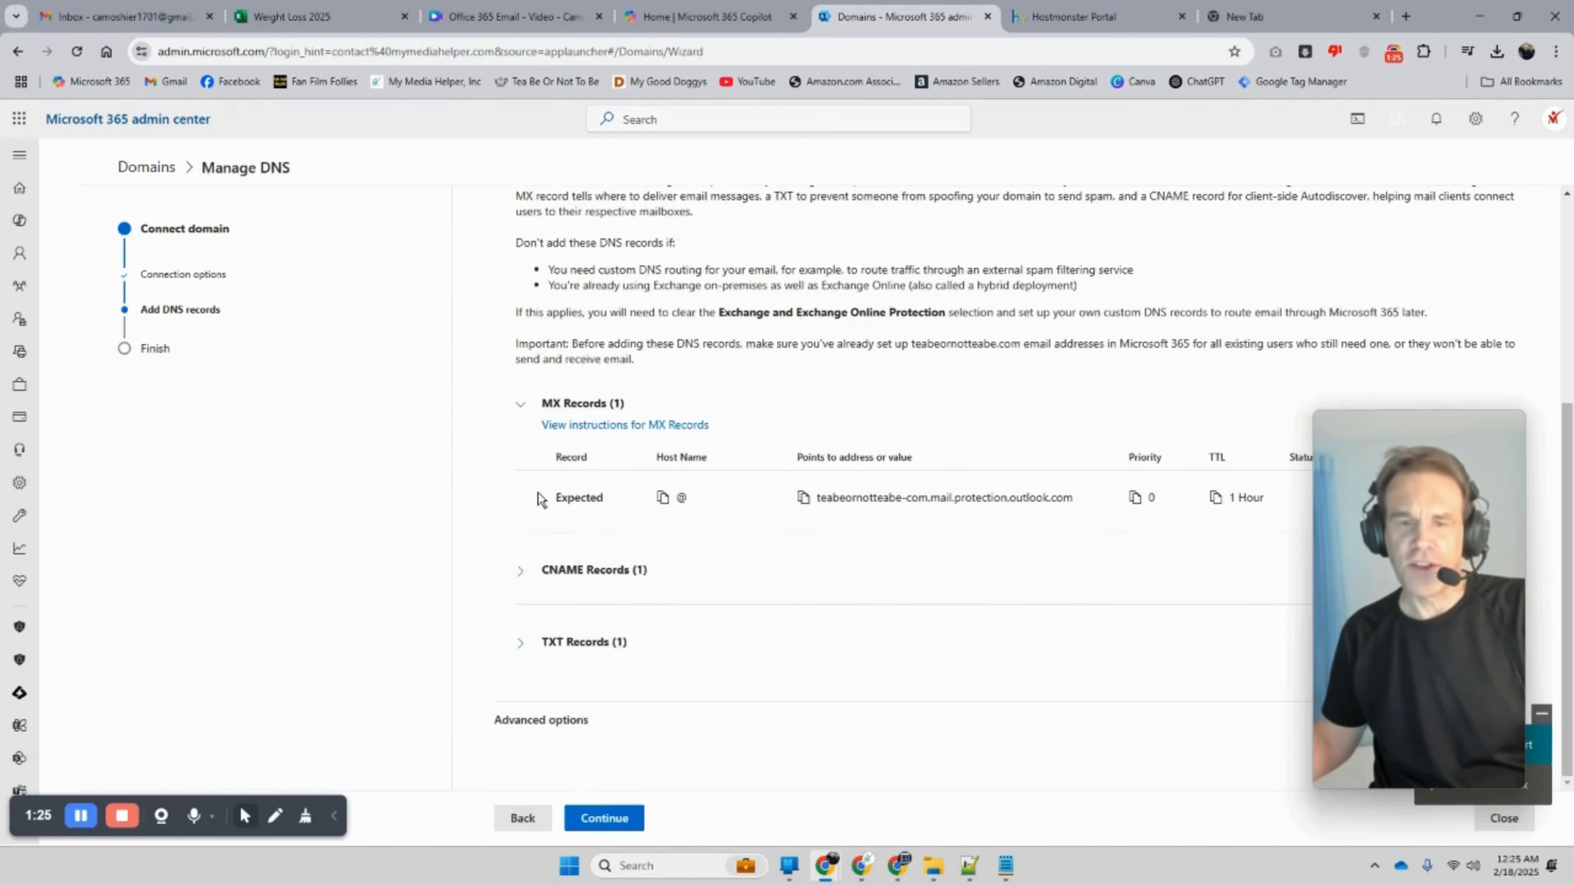
left_click(524, 574)
scroll(527, 579, "down", 1)
left_click(523, 644)
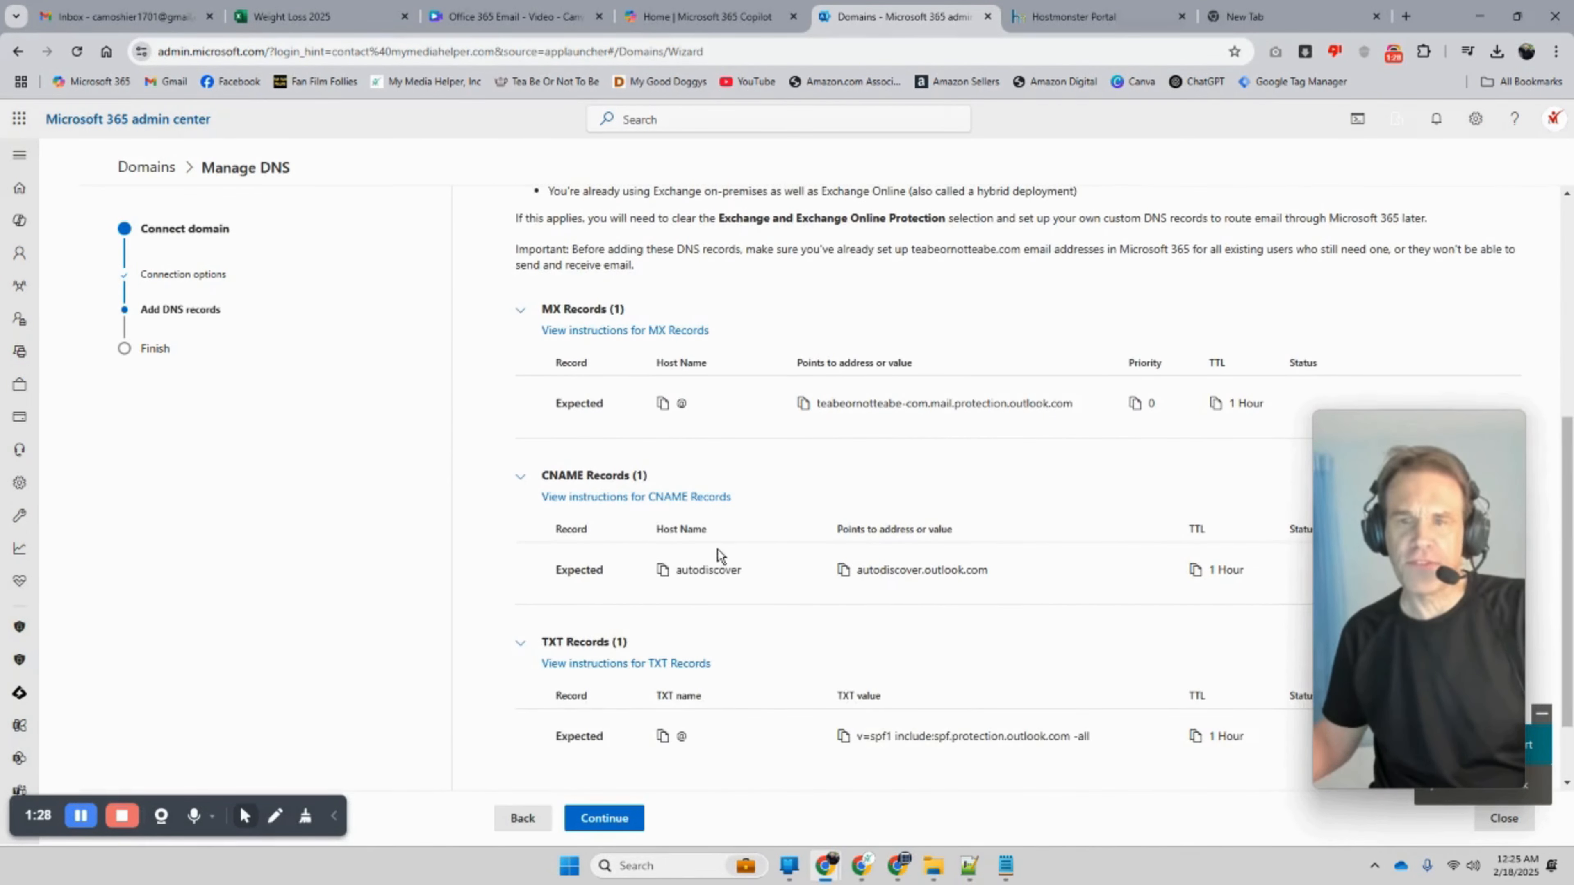
scroll(717, 549, "down", 1)
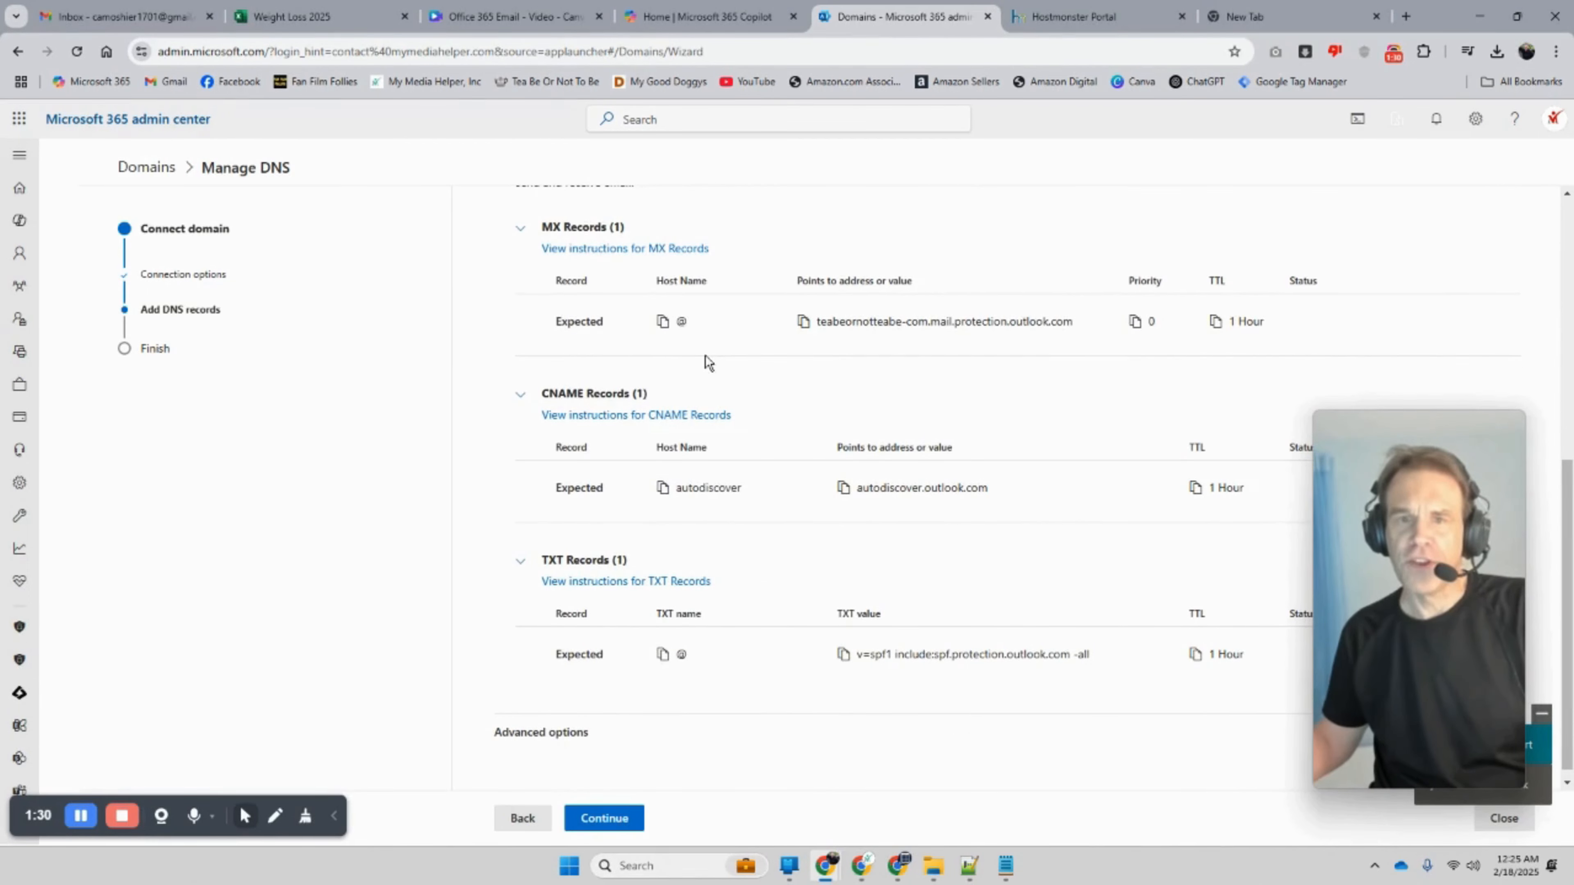
scroll(706, 360, "up", 1)
Step: Open the existing MX record for teabeornotteabe.com for editing in HostMonster
left_click(1066, 17)
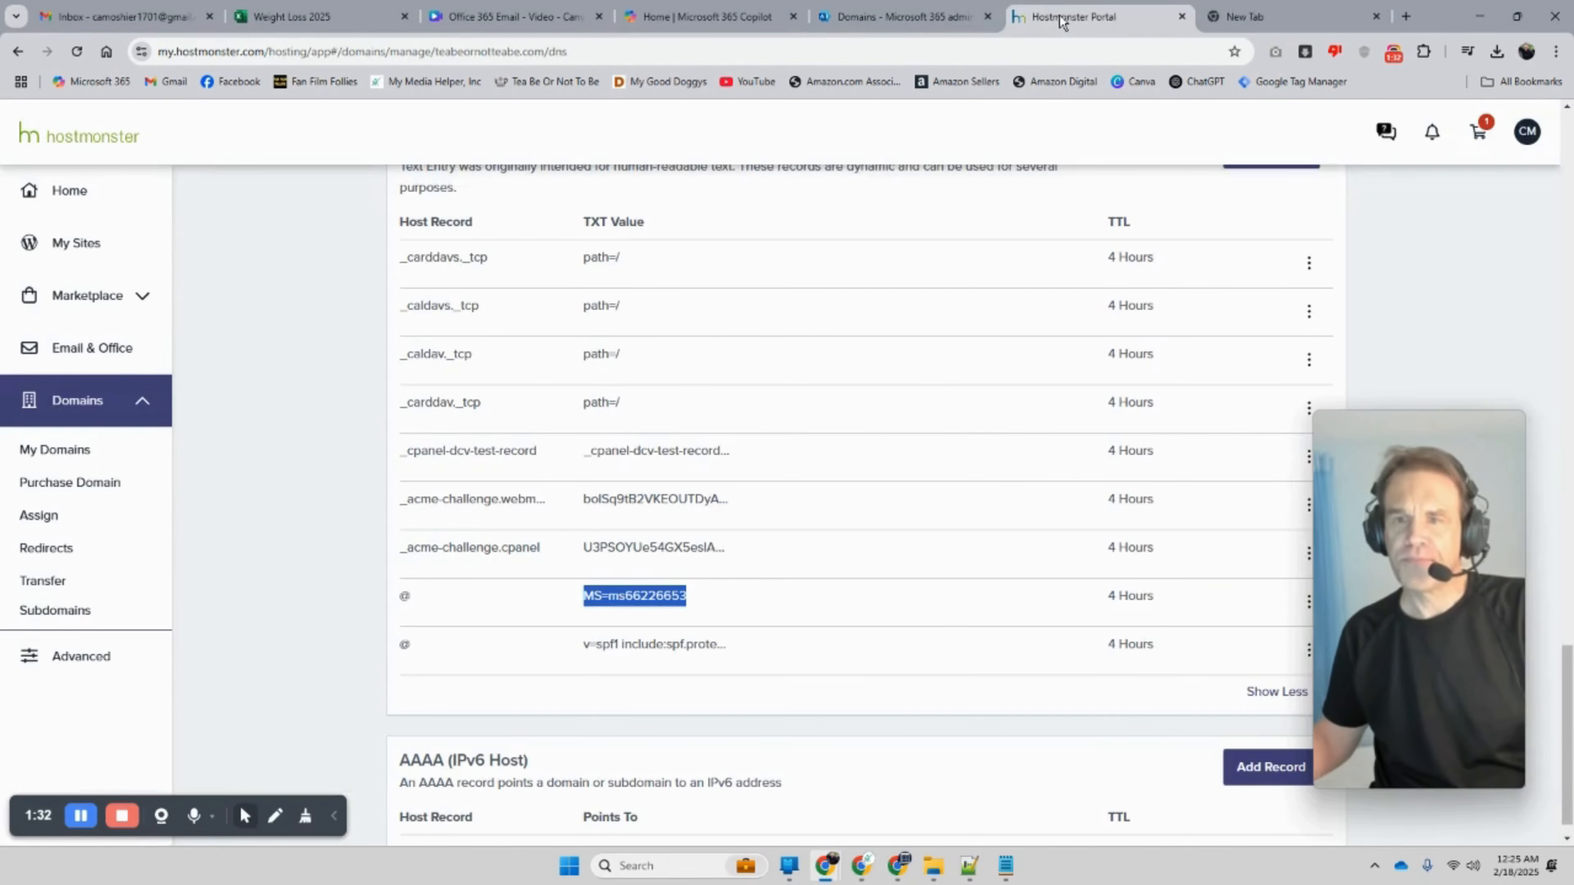
scroll(756, 378, "up", 5)
scroll(726, 401, "up", 3)
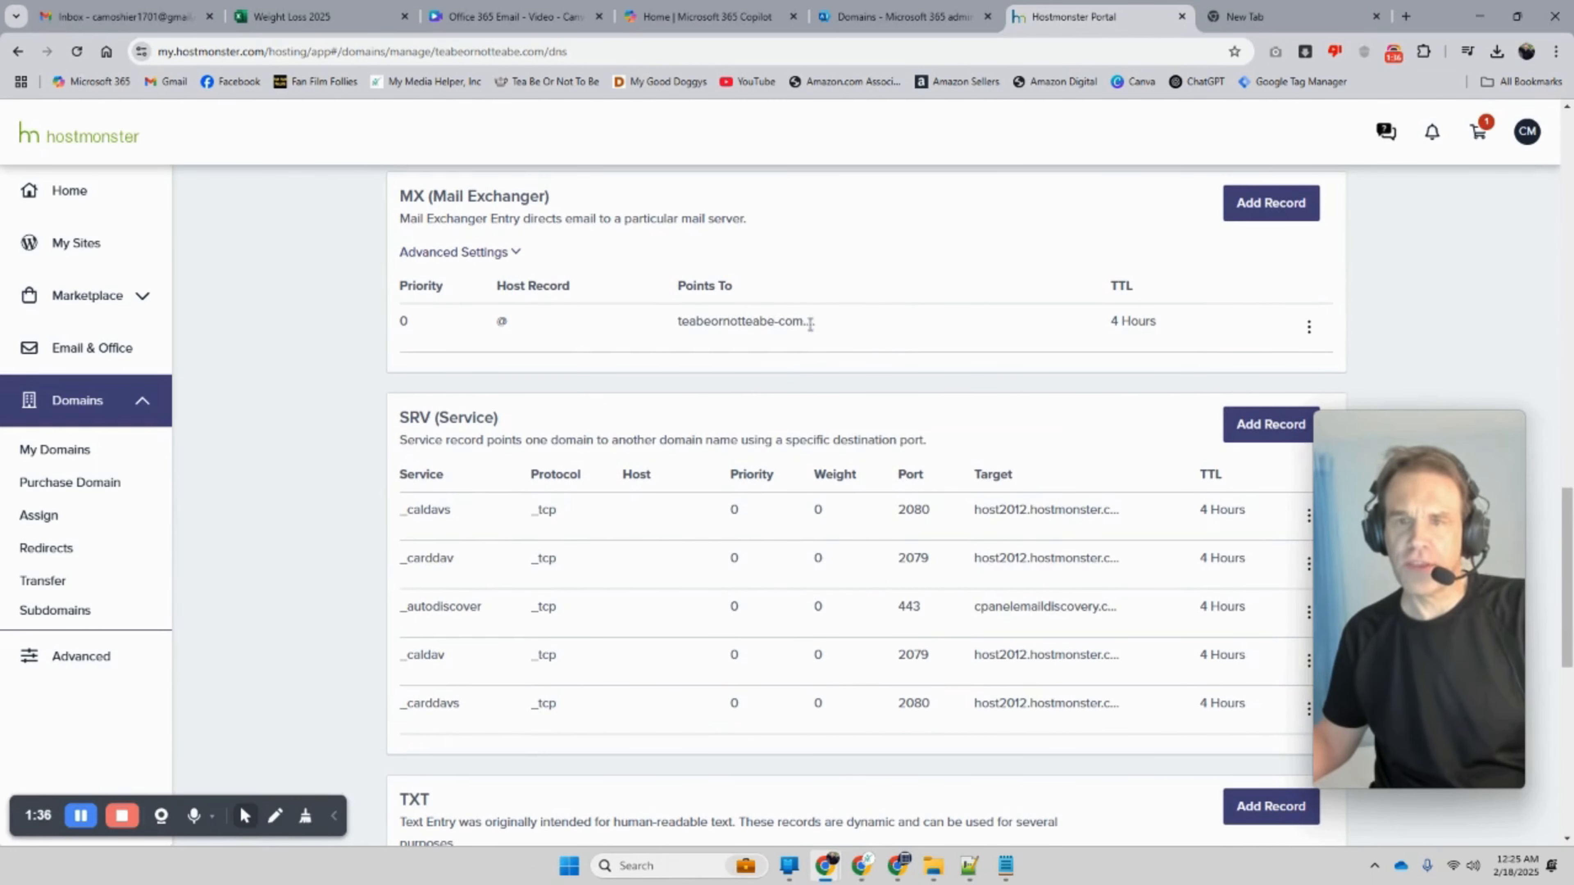
left_click(1309, 327)
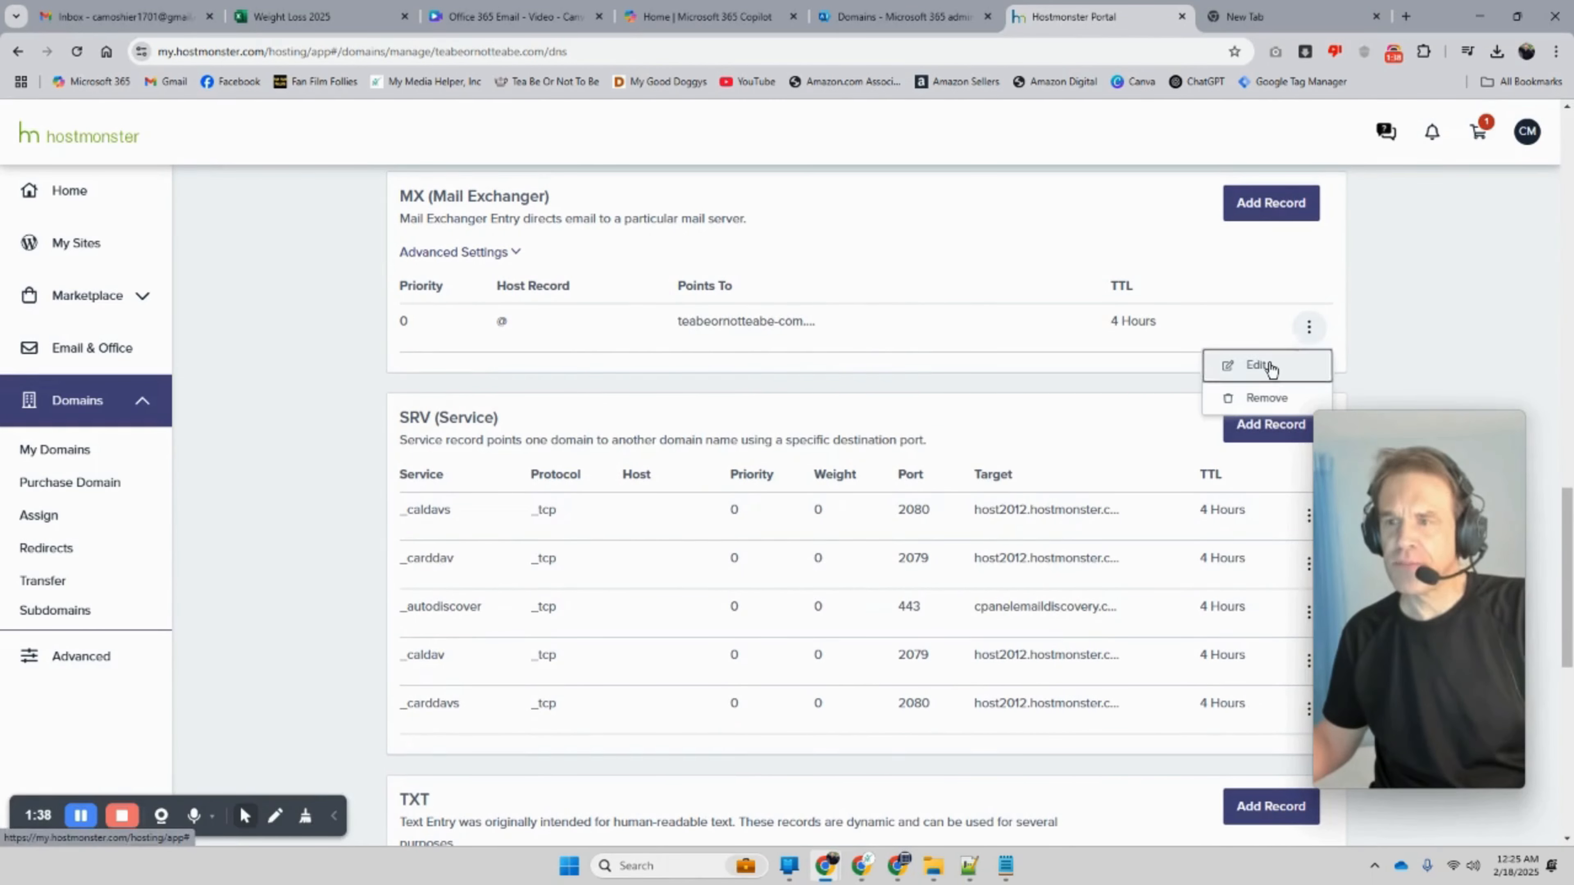
left_click(1261, 366)
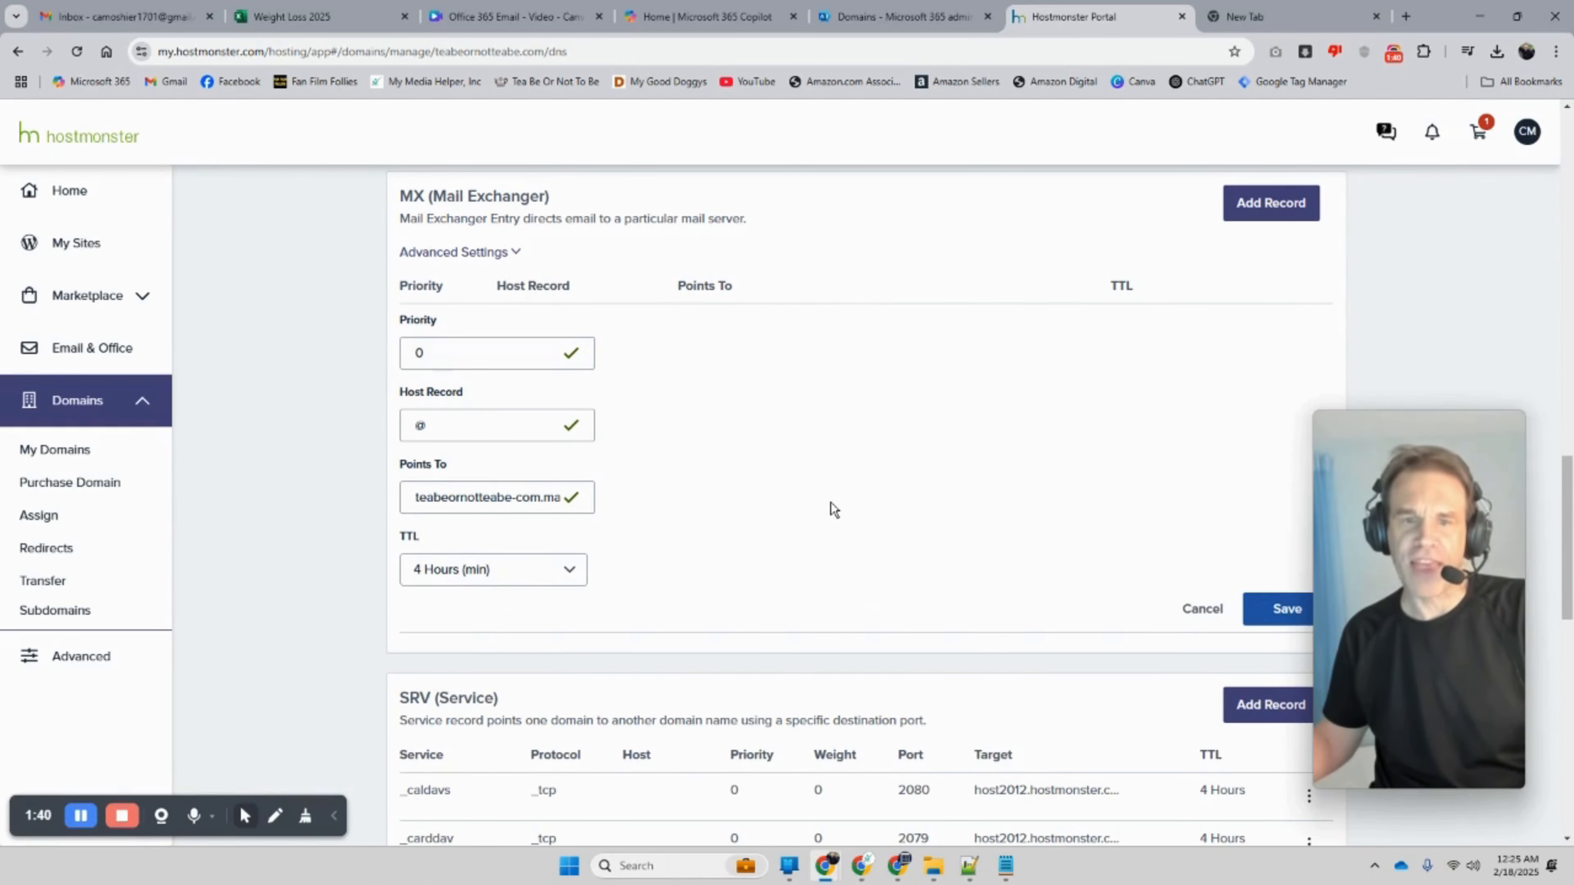
Step: Check the MX host @ against Microsoft 365's expected MX record
left_click(865, 18)
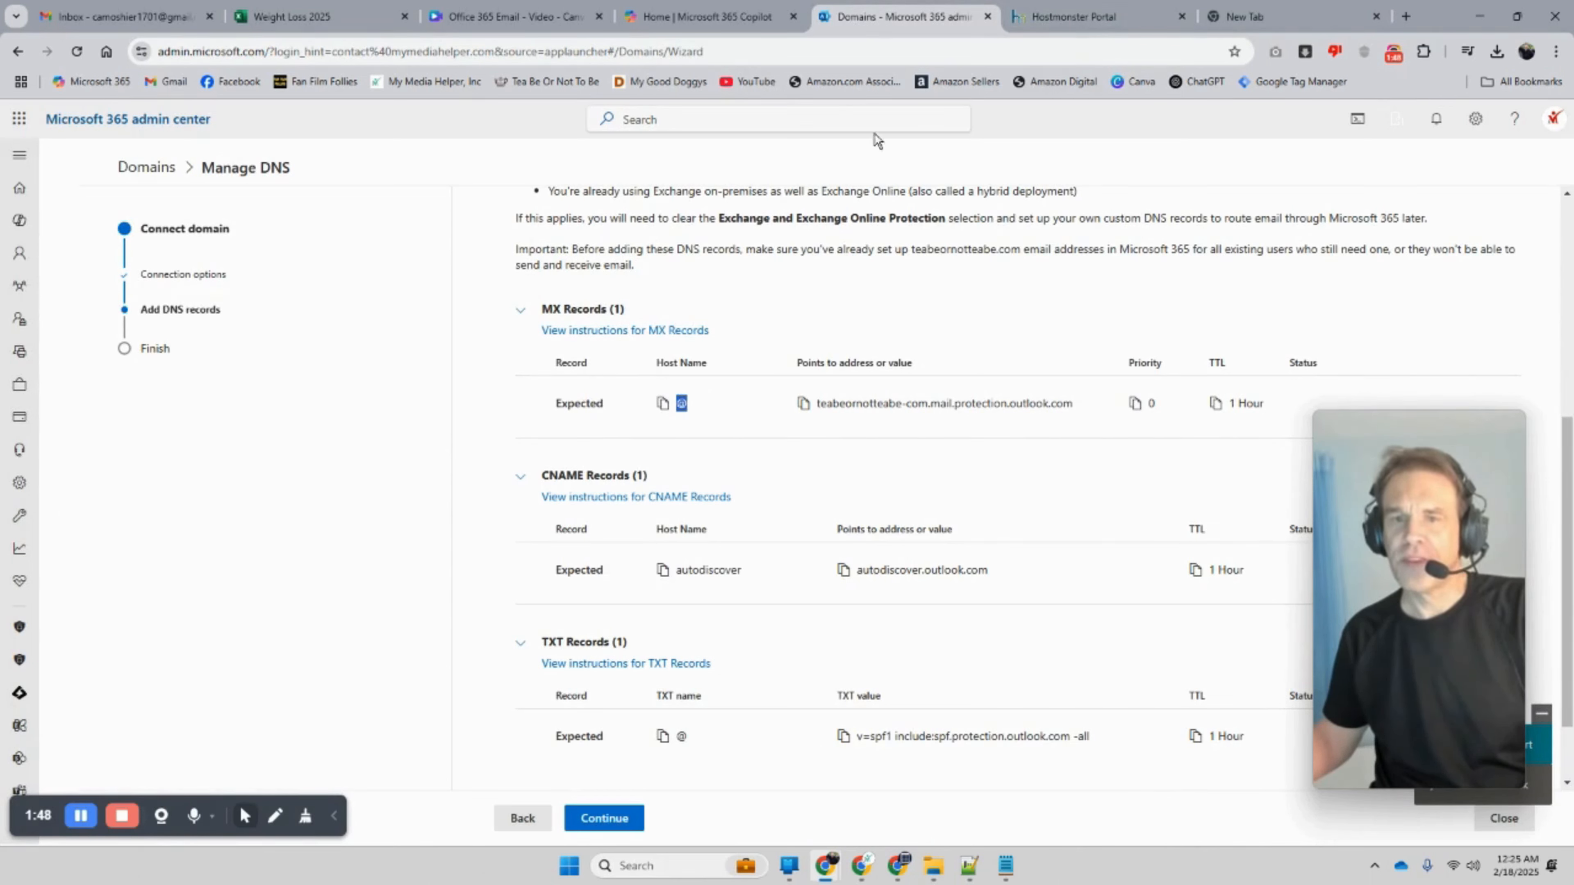
left_click_drag(589, 364, 605, 404)
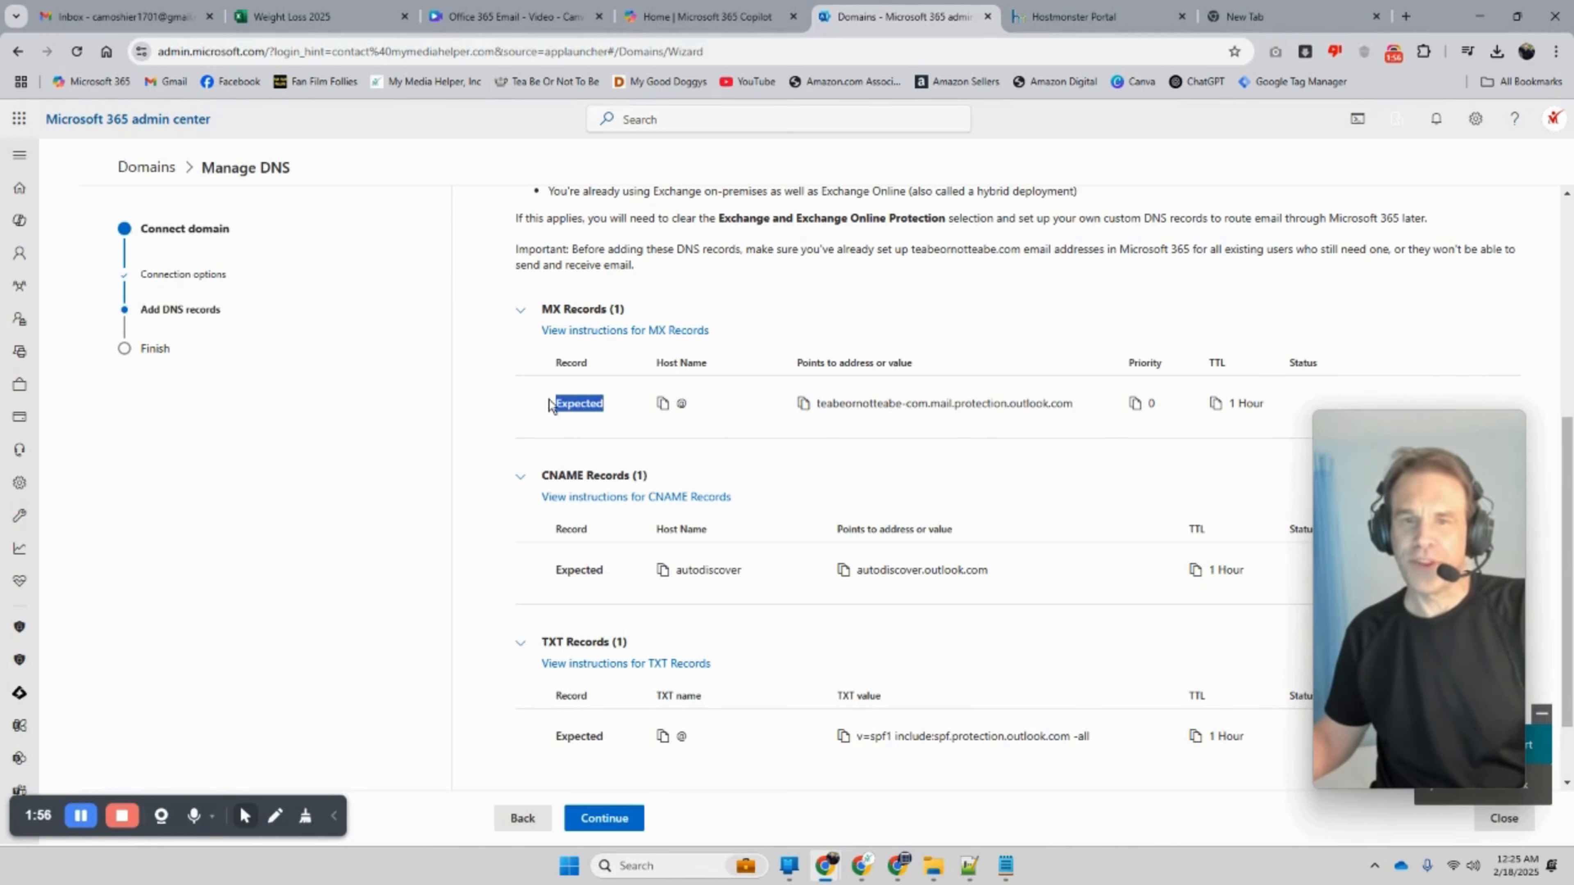
left_click(608, 414)
double_click(684, 404)
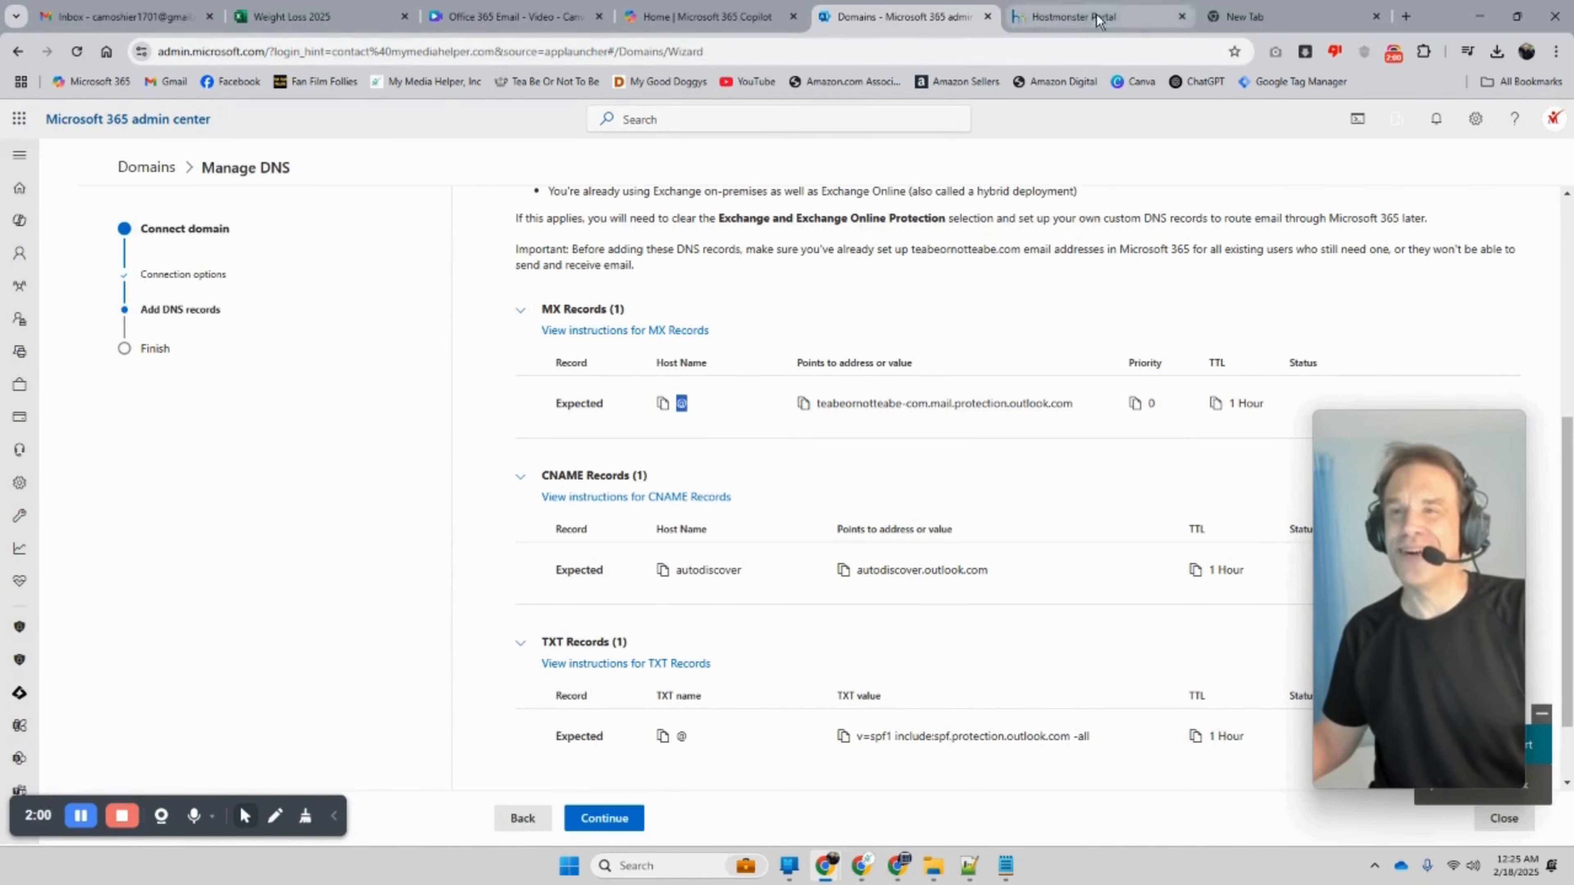
left_click(1081, 17)
scroll(771, 313, "up", 1)
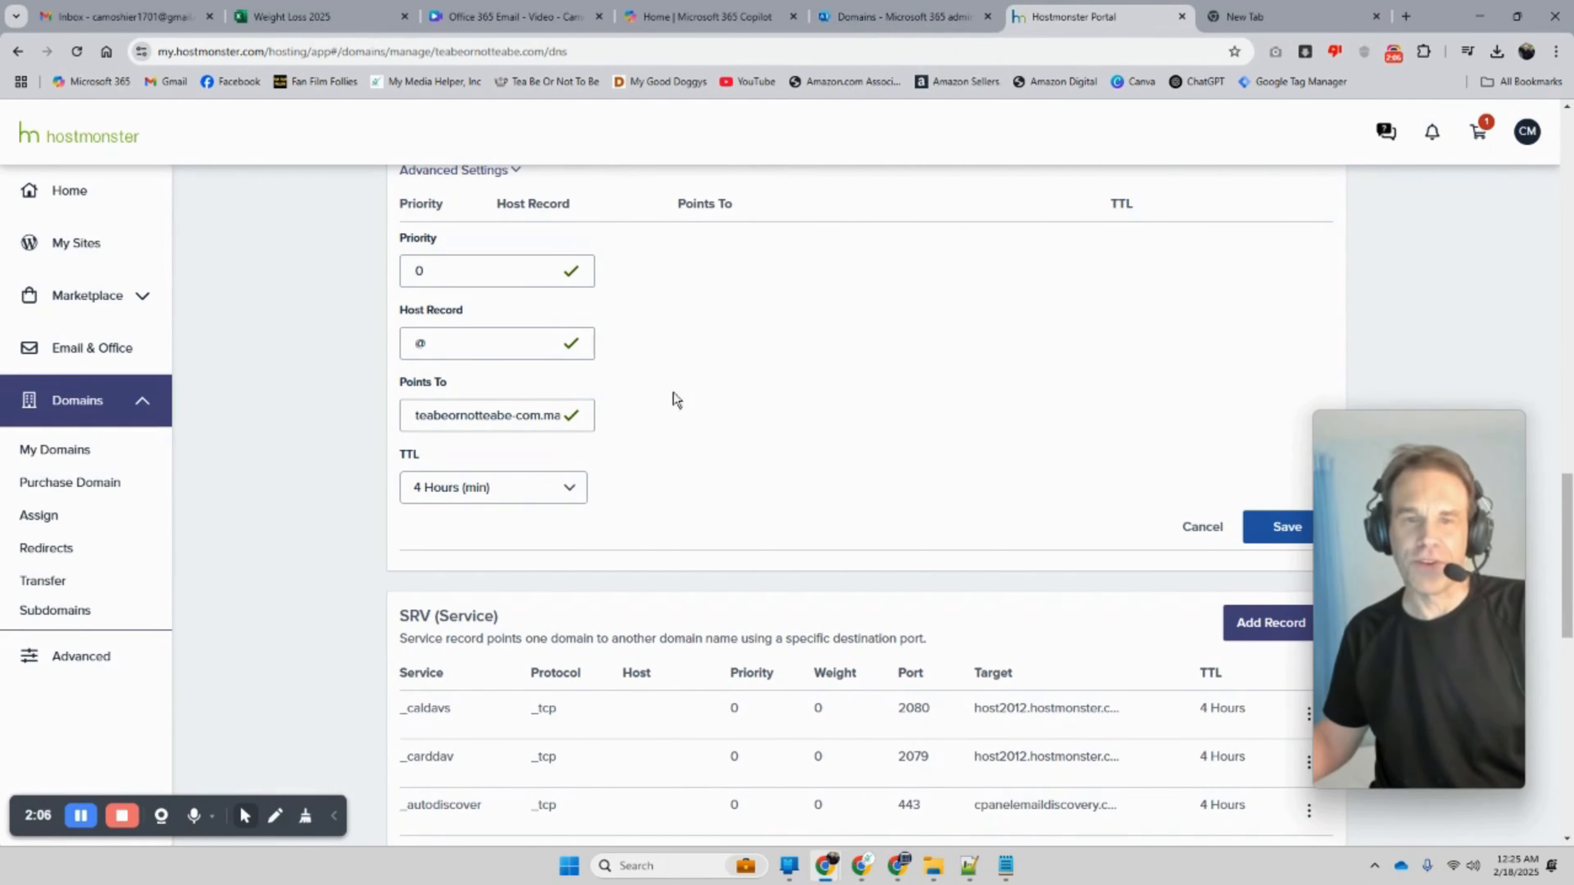
left_click_drag(414, 422, 760, 427)
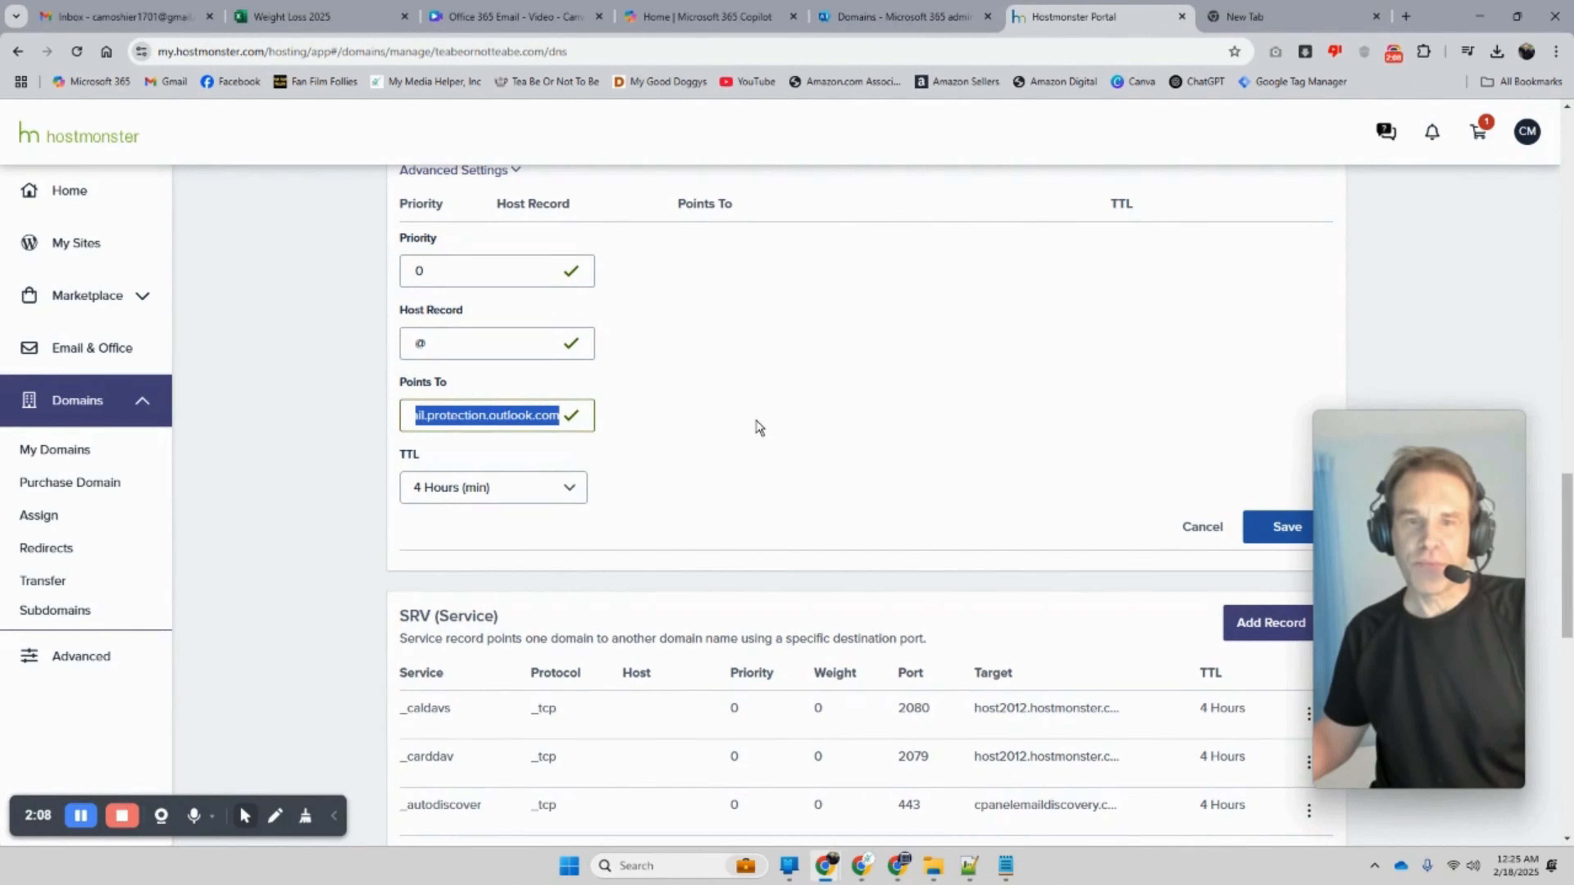
left_click(914, 13)
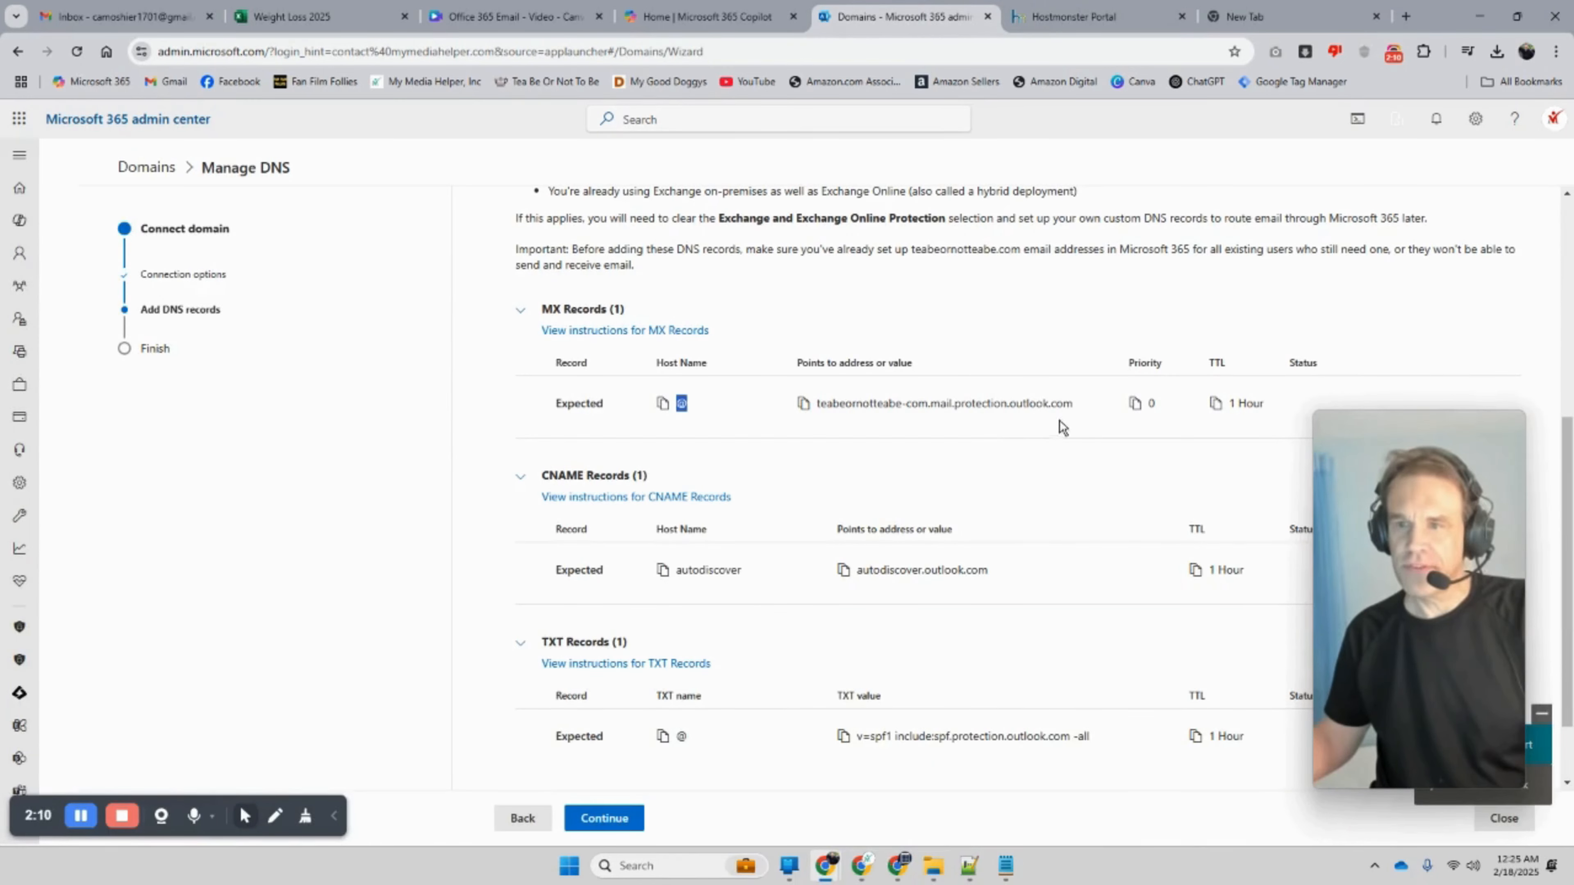
left_click_drag(1077, 404, 832, 402)
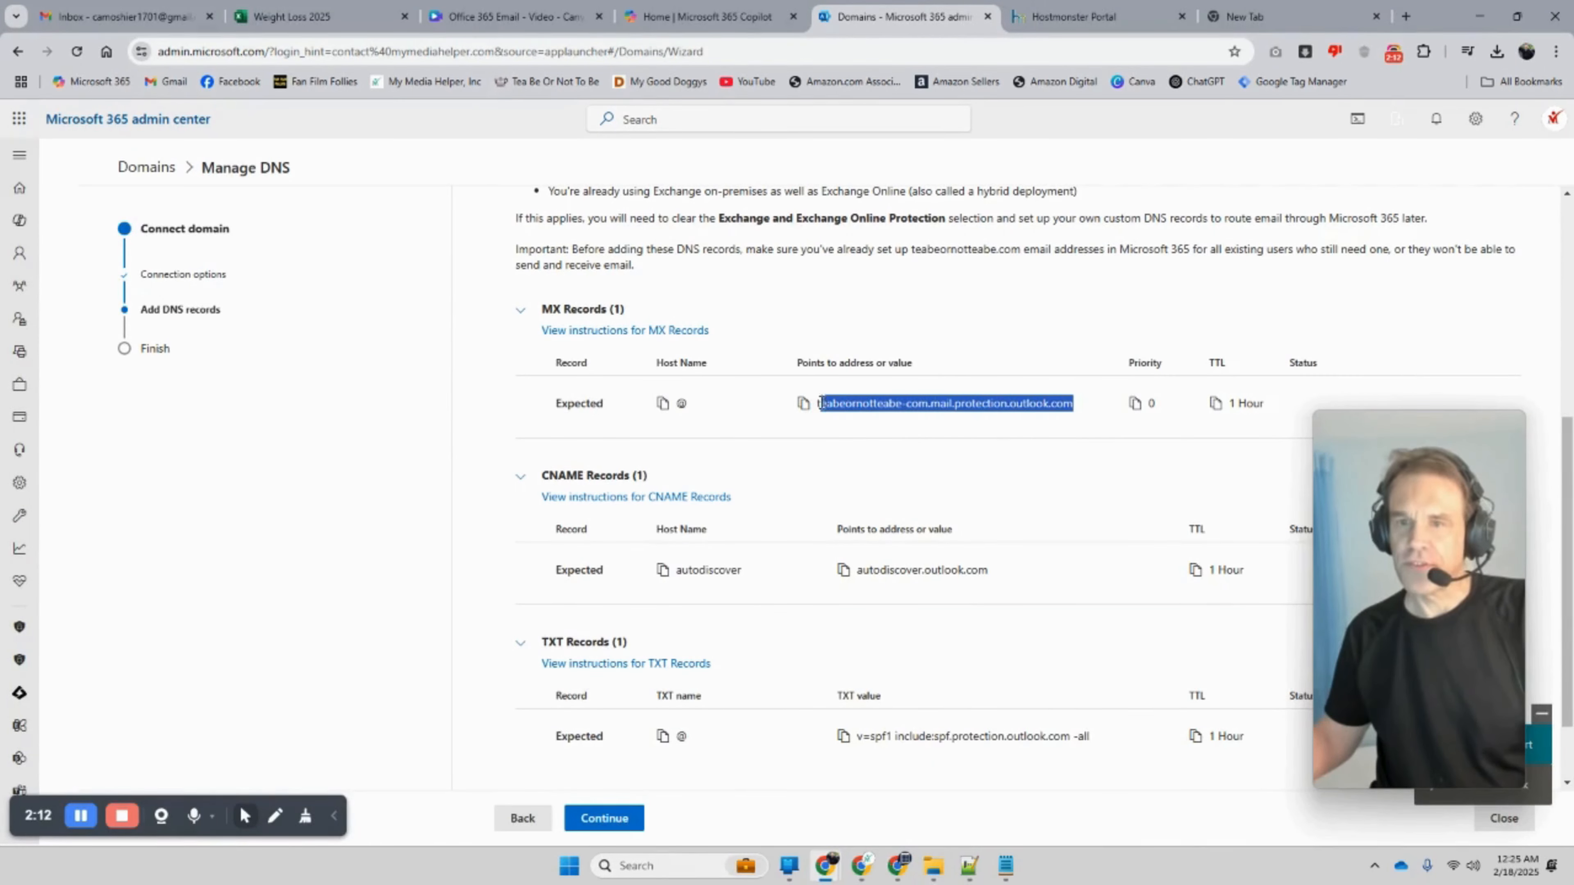
left_click(1066, 16)
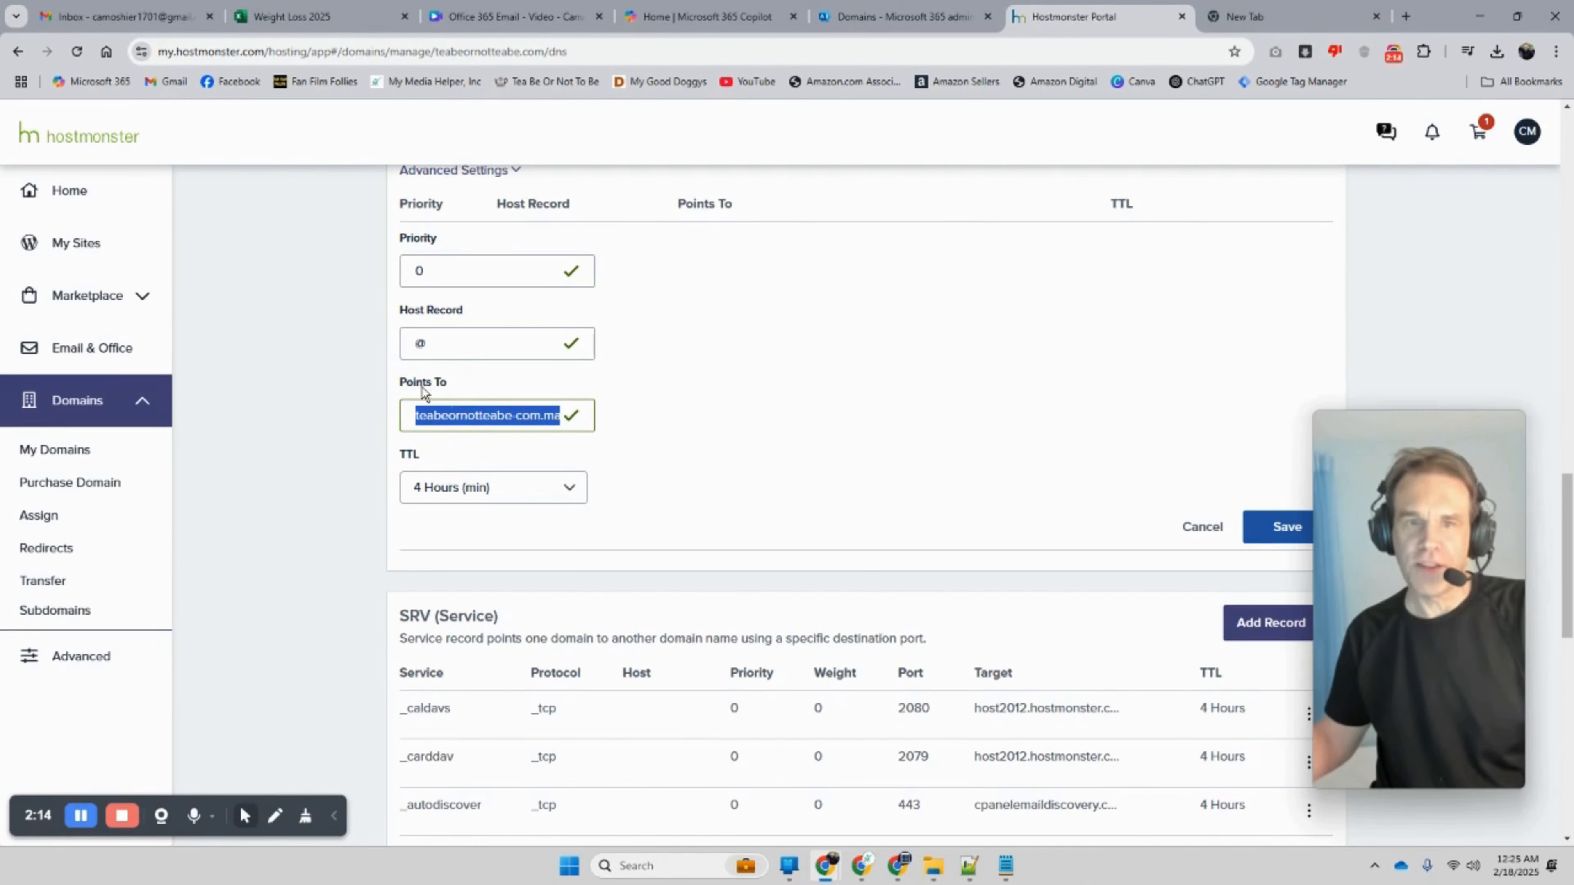
left_click(742, 457)
scroll(731, 463, "down", 3)
scroll(731, 460, "up", 1)
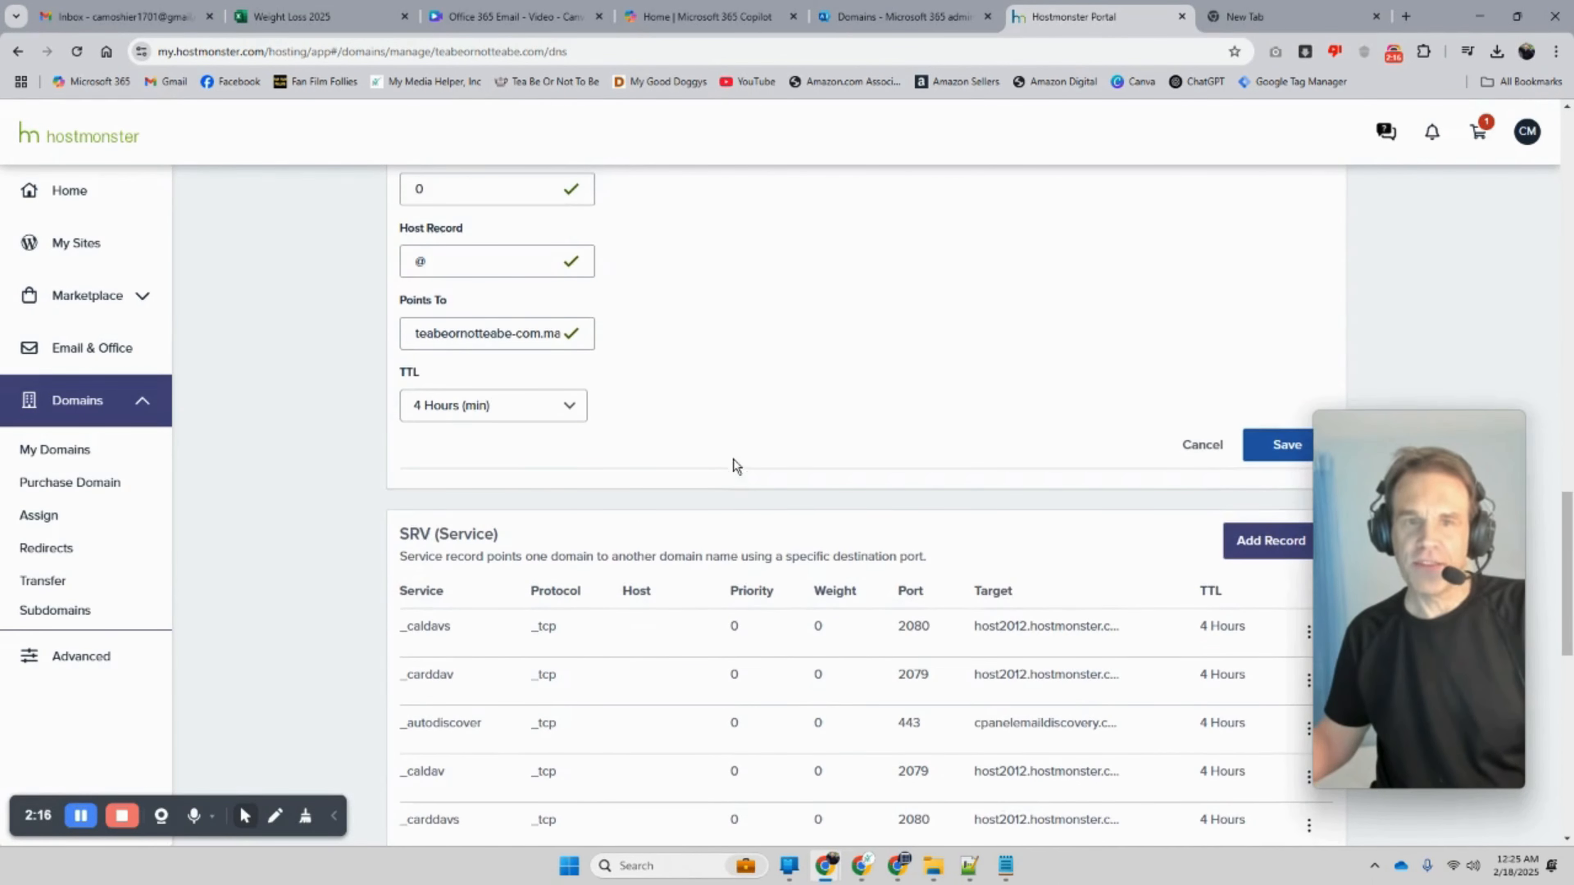
left_click(878, 18)
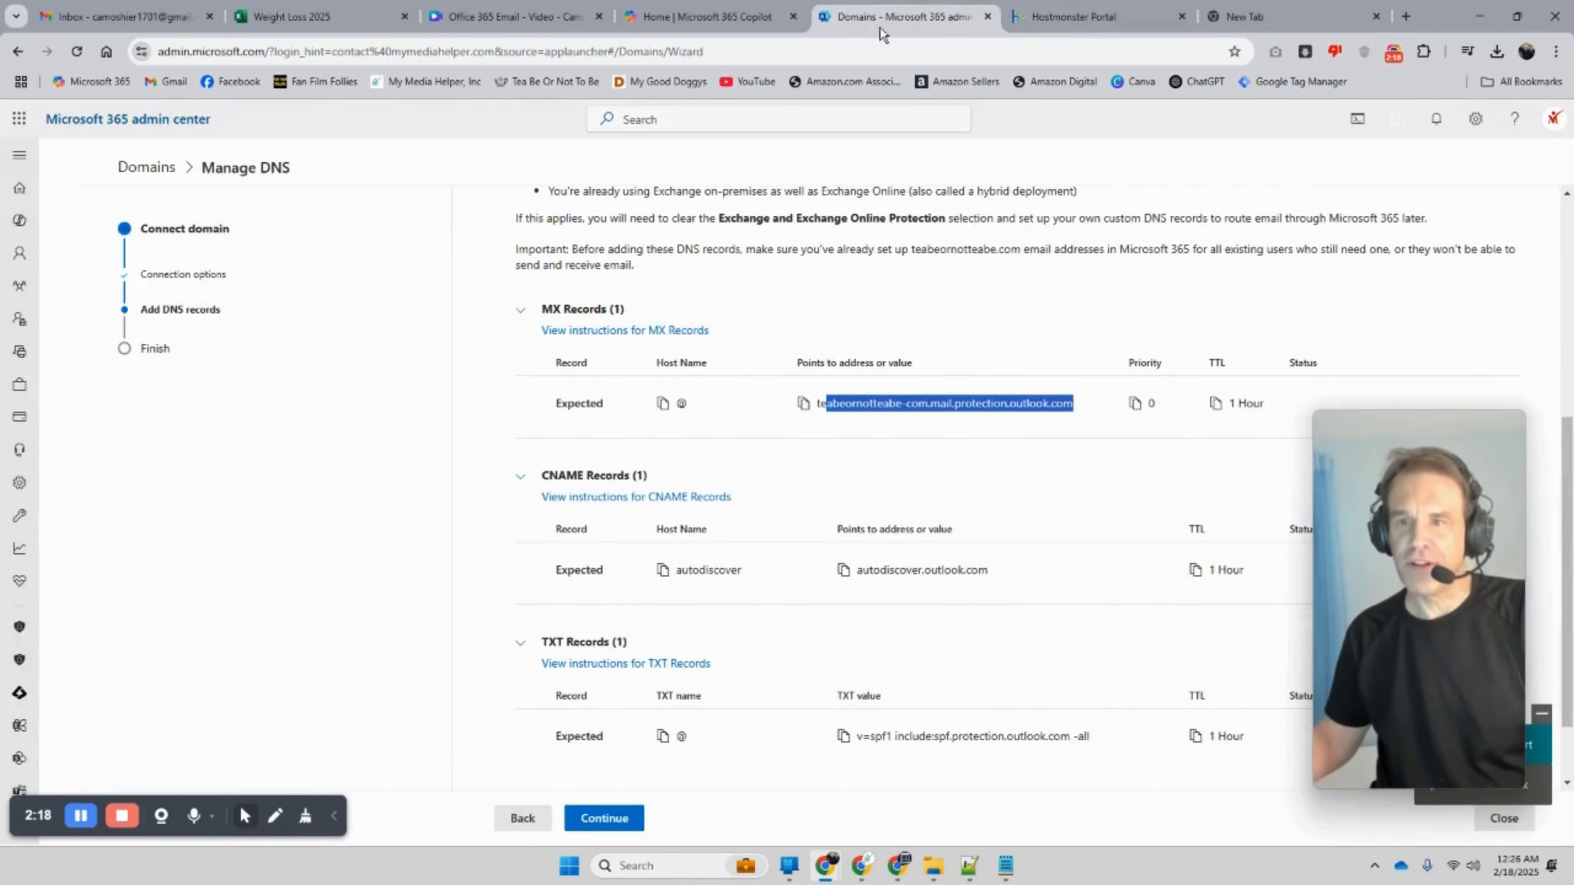
scroll(1116, 428, "down", 2)
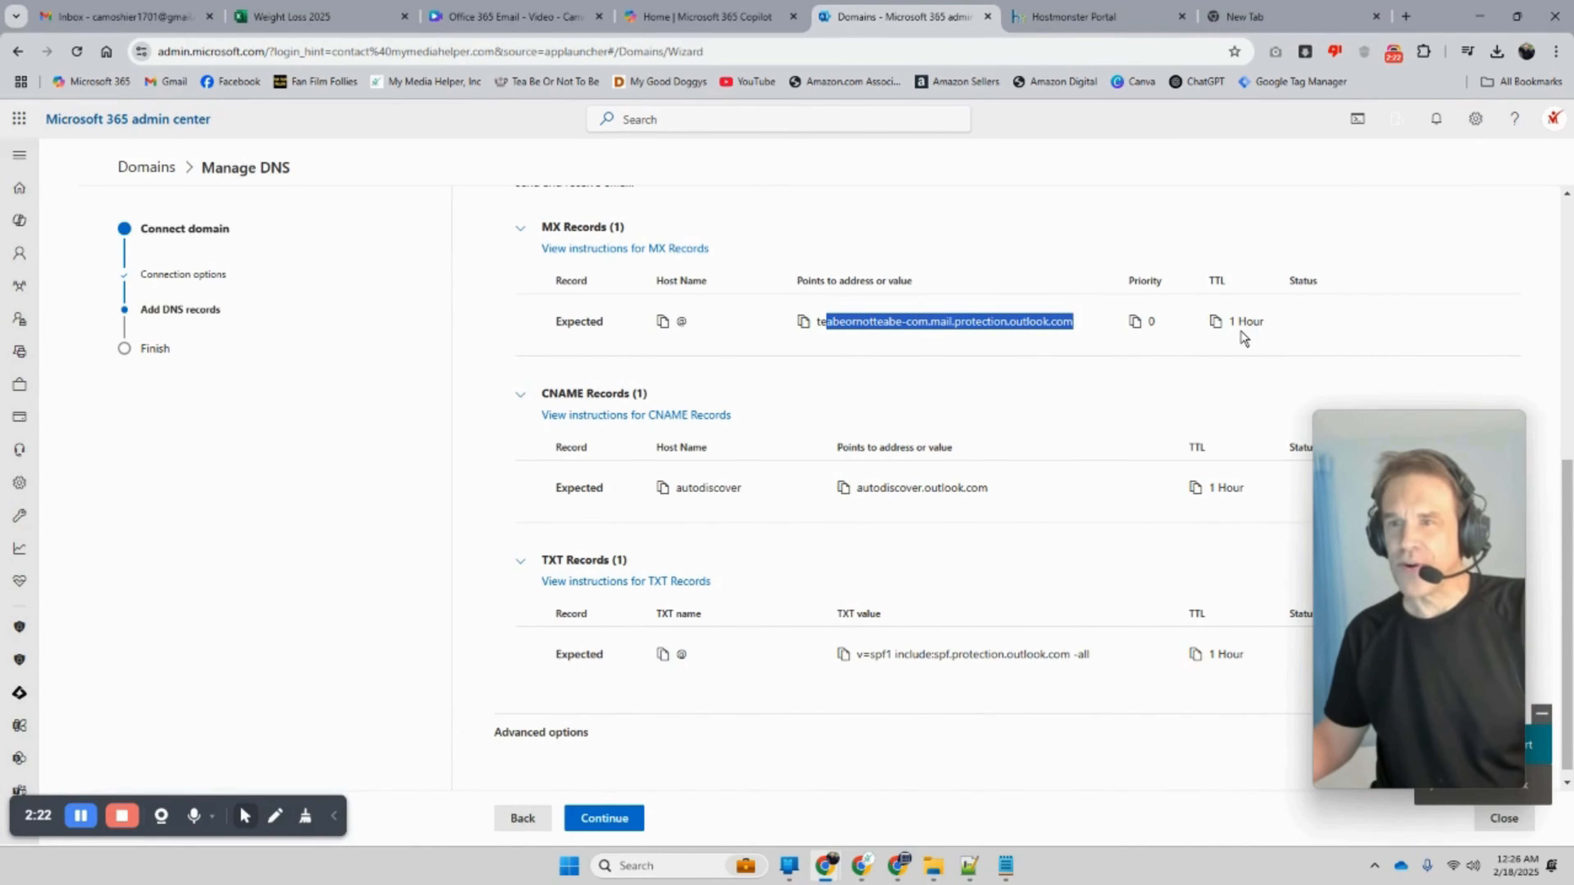
left_click(1058, 18)
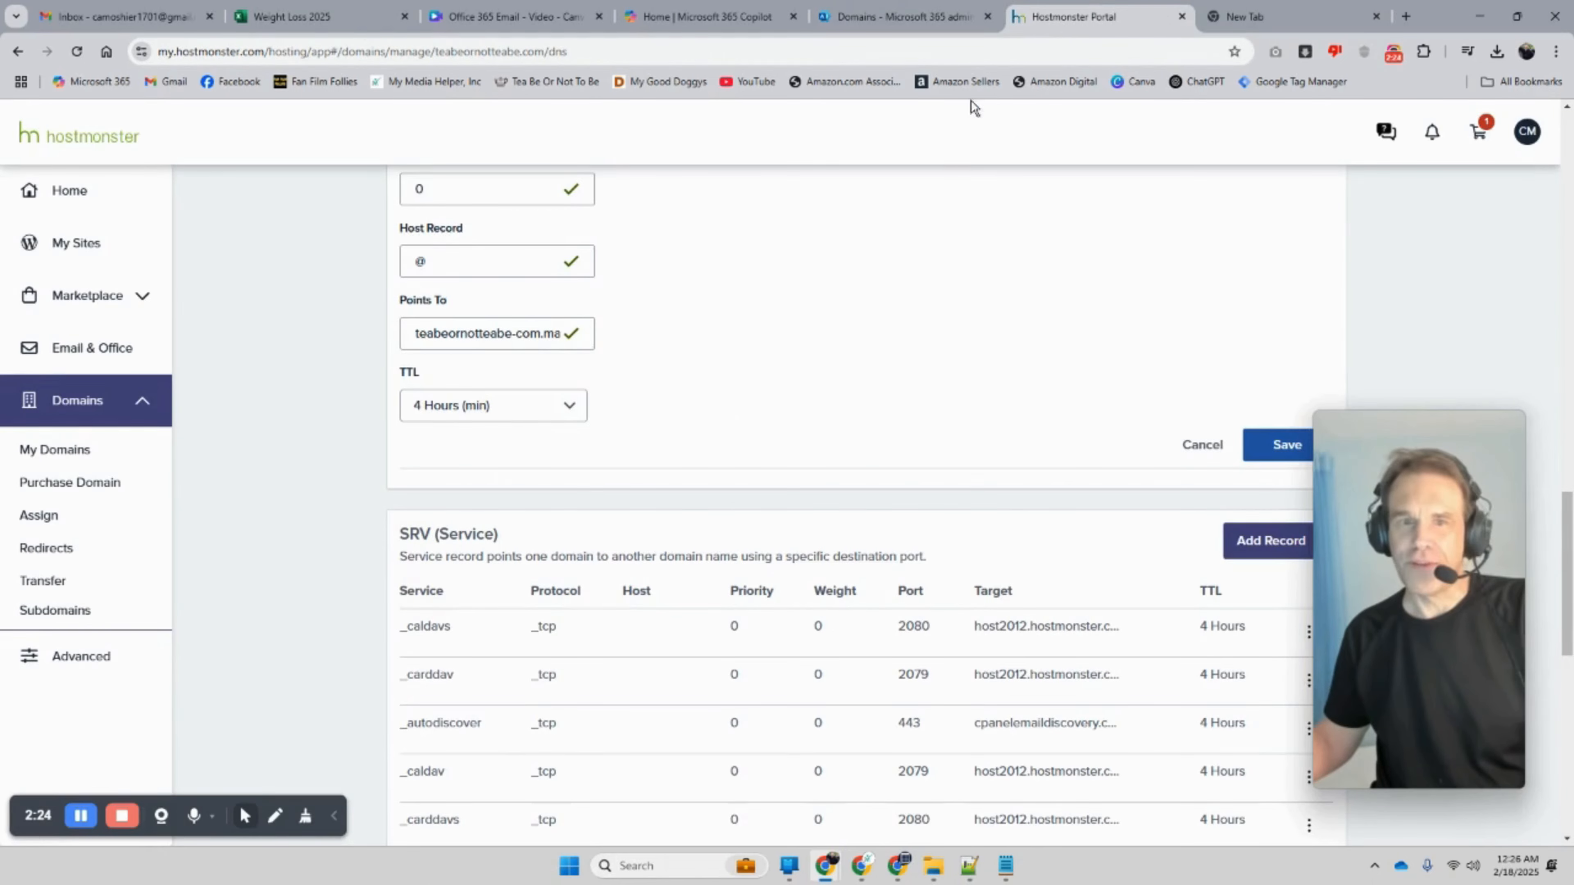
scroll(911, 259, "up", 2)
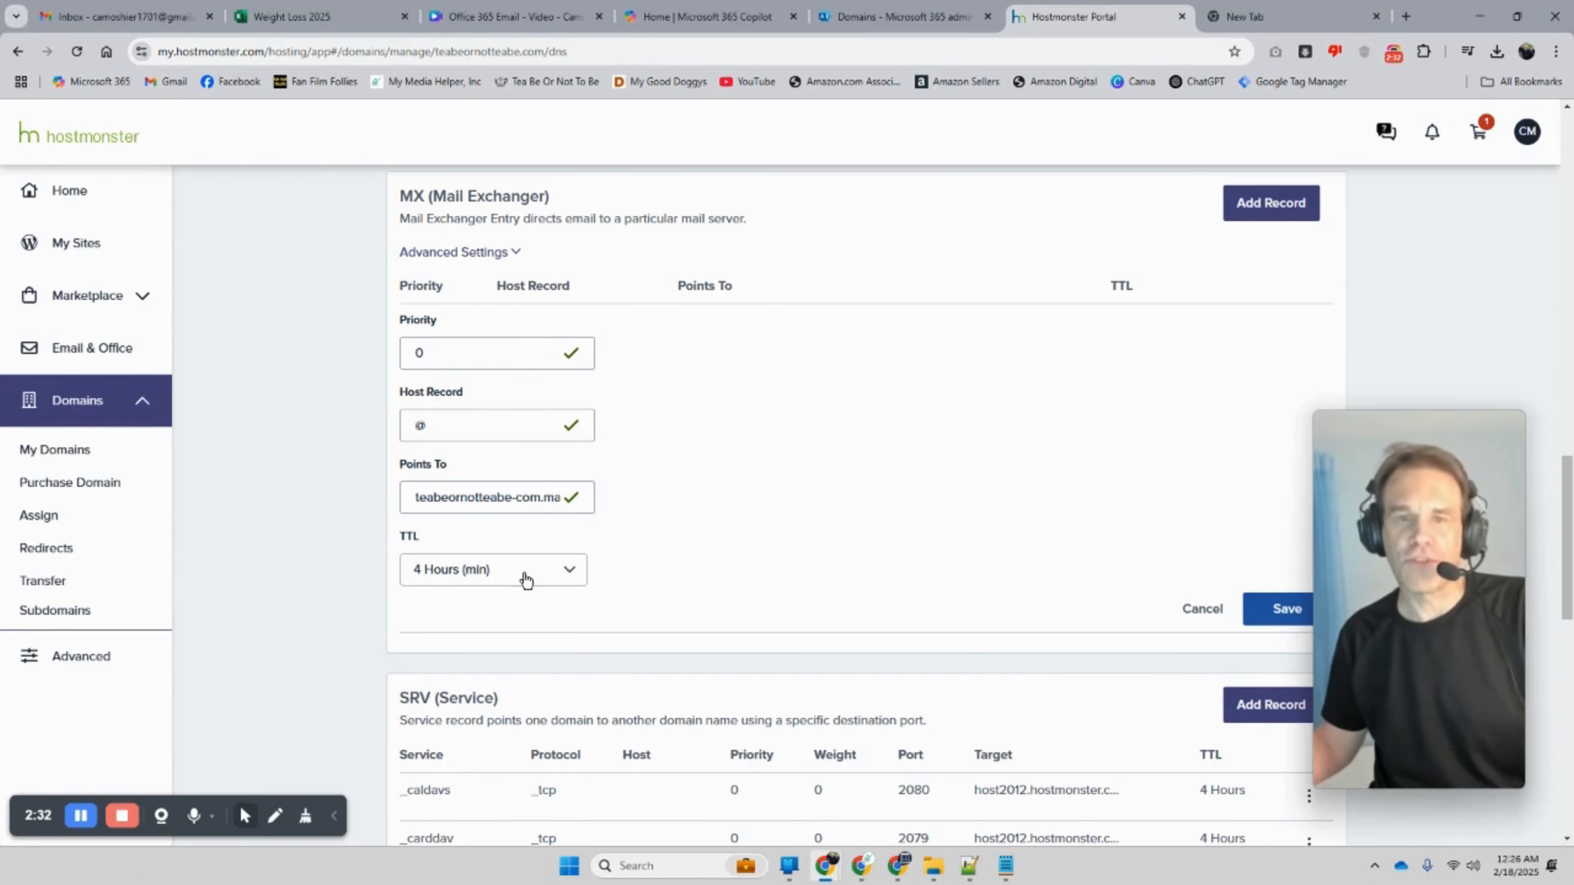
left_click_drag(490, 356, 383, 351)
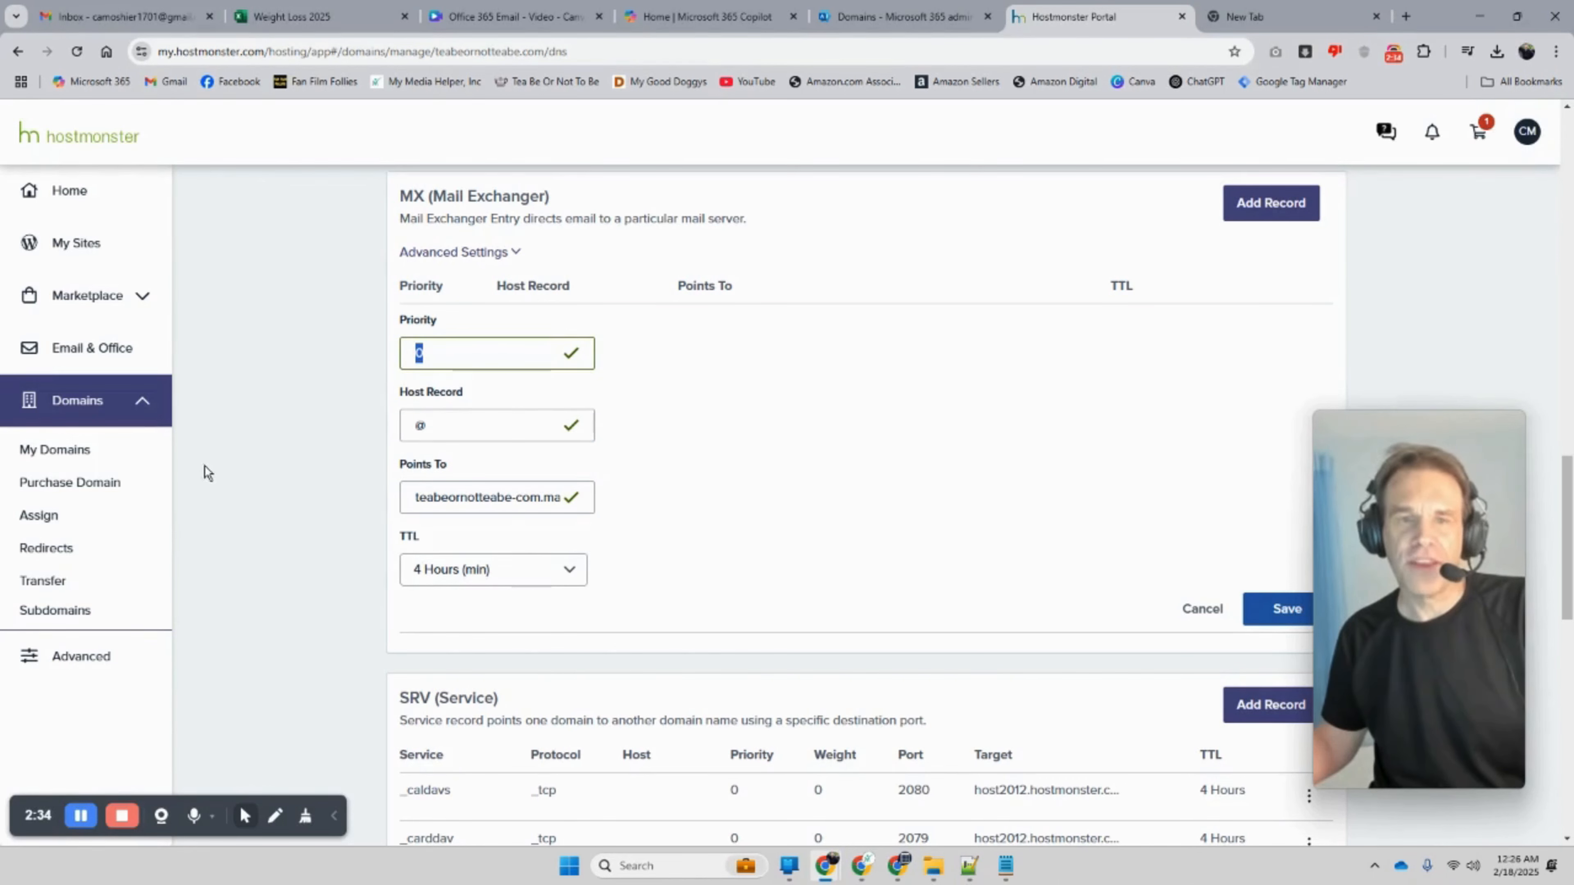
left_click(865, 17)
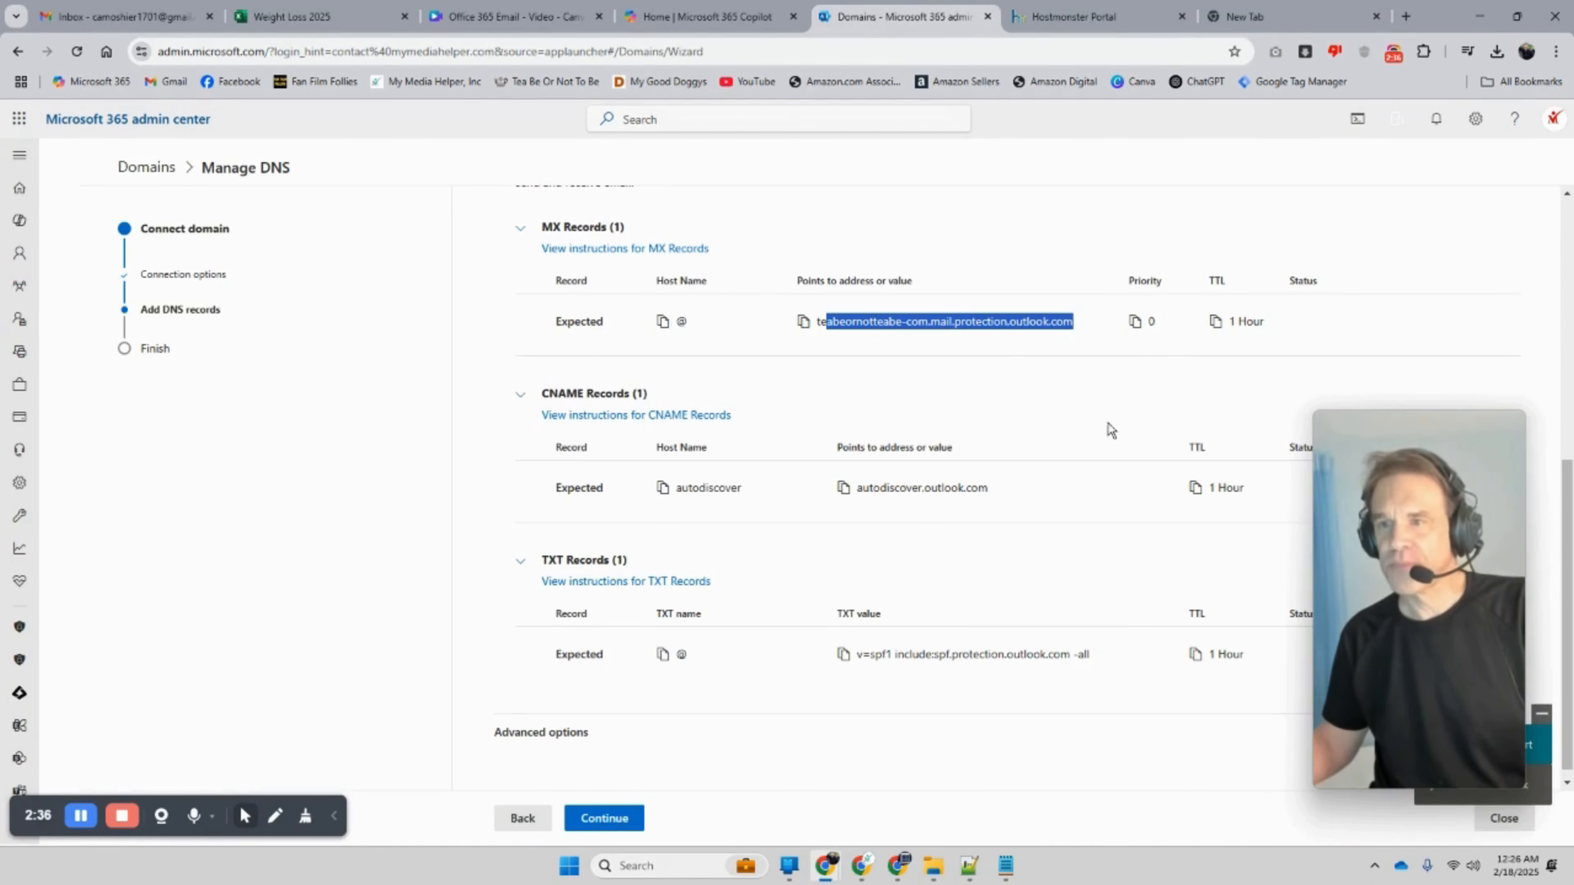
left_click(1159, 334)
left_click(1135, 321)
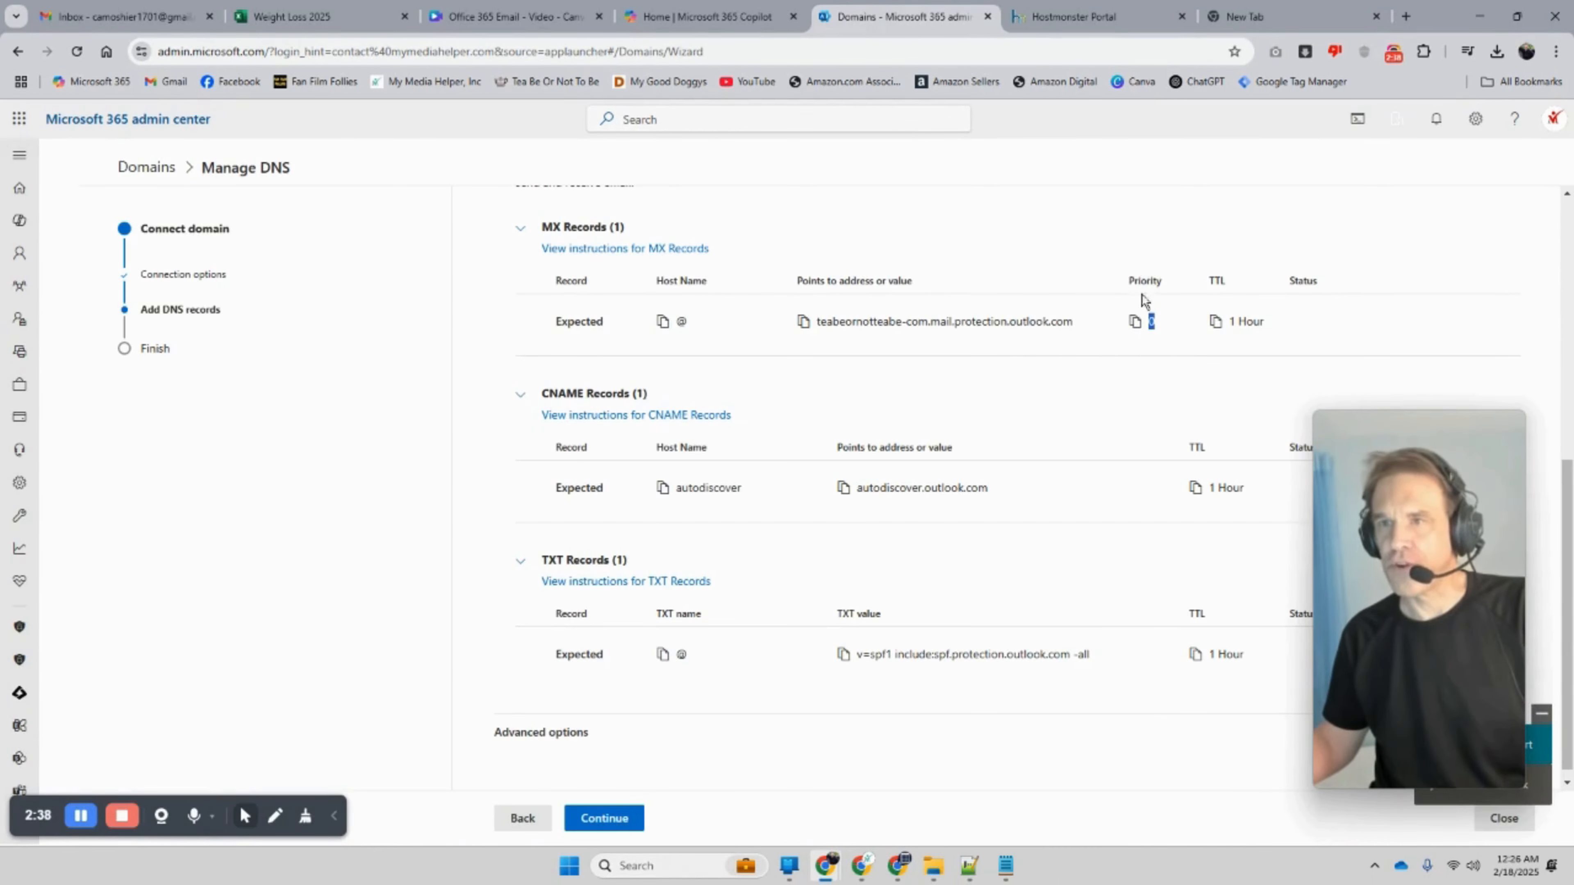
scroll(769, 465, "down", 1)
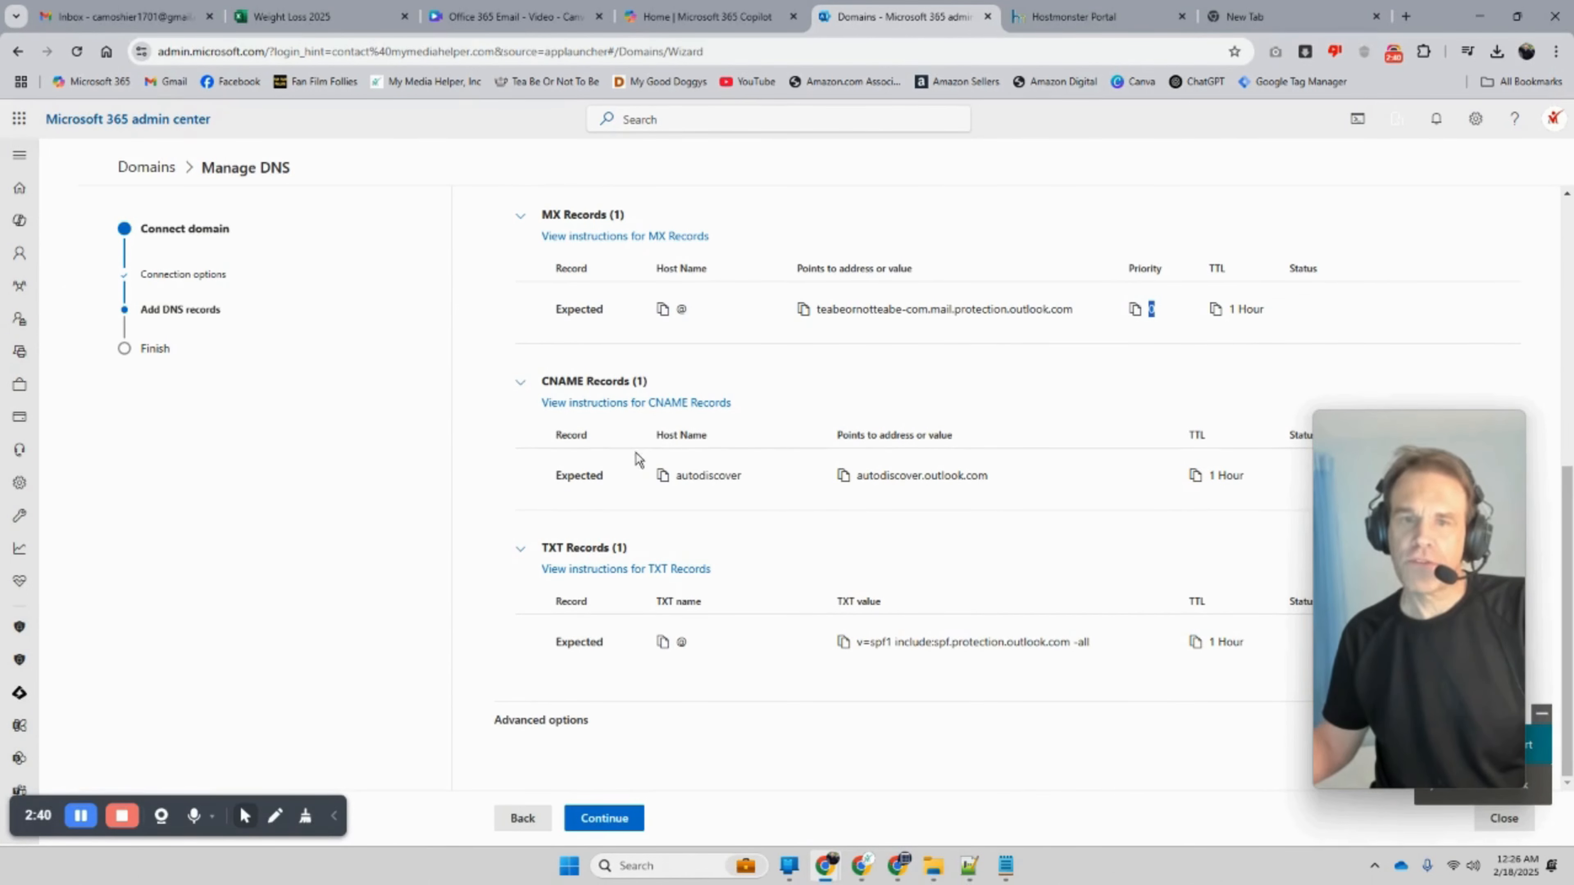
left_click_drag(545, 383, 584, 385)
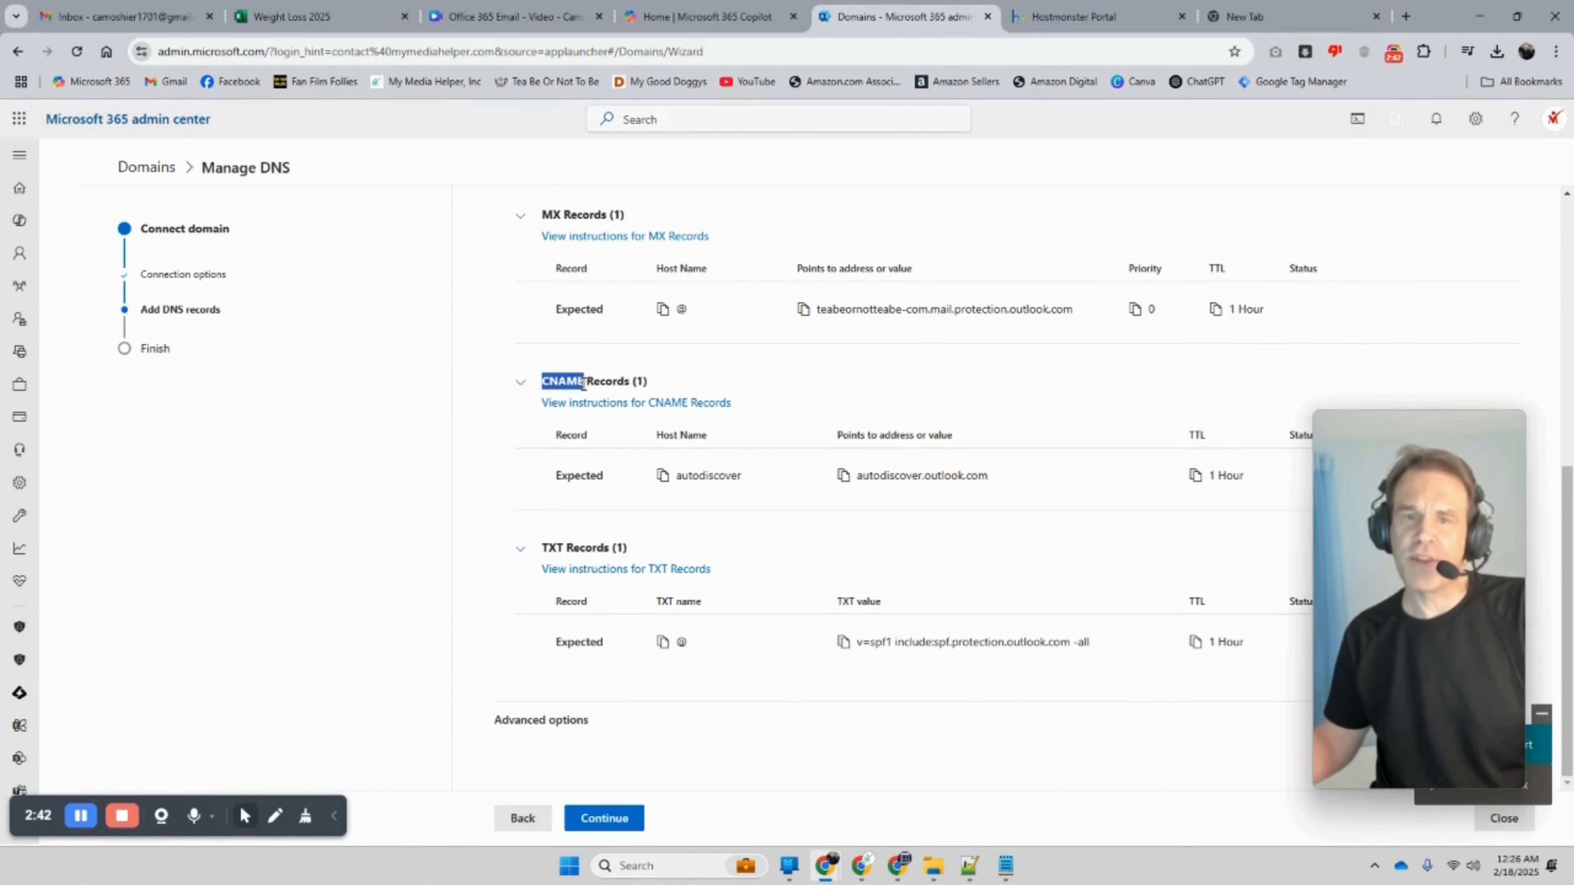
left_click(1074, 28)
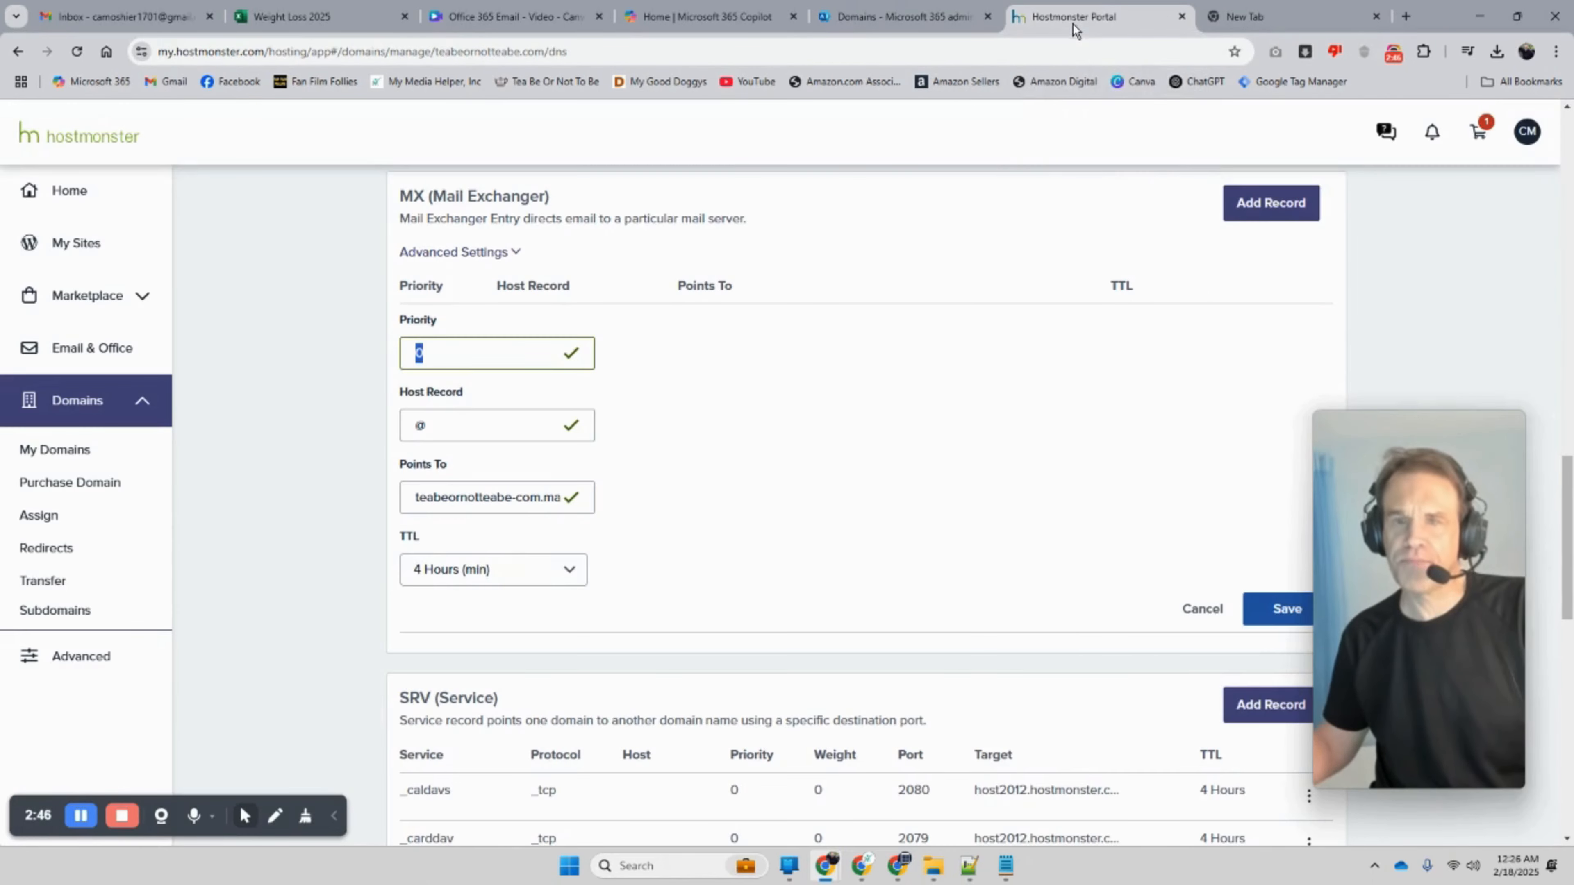
scroll(696, 503, "down", 10)
scroll(687, 508, "down", 2)
scroll(682, 514, "up", 10)
Step: Discard an empty new CNAME record and open the autodiscover CNAME record for editing
scroll(673, 525, "up", 12)
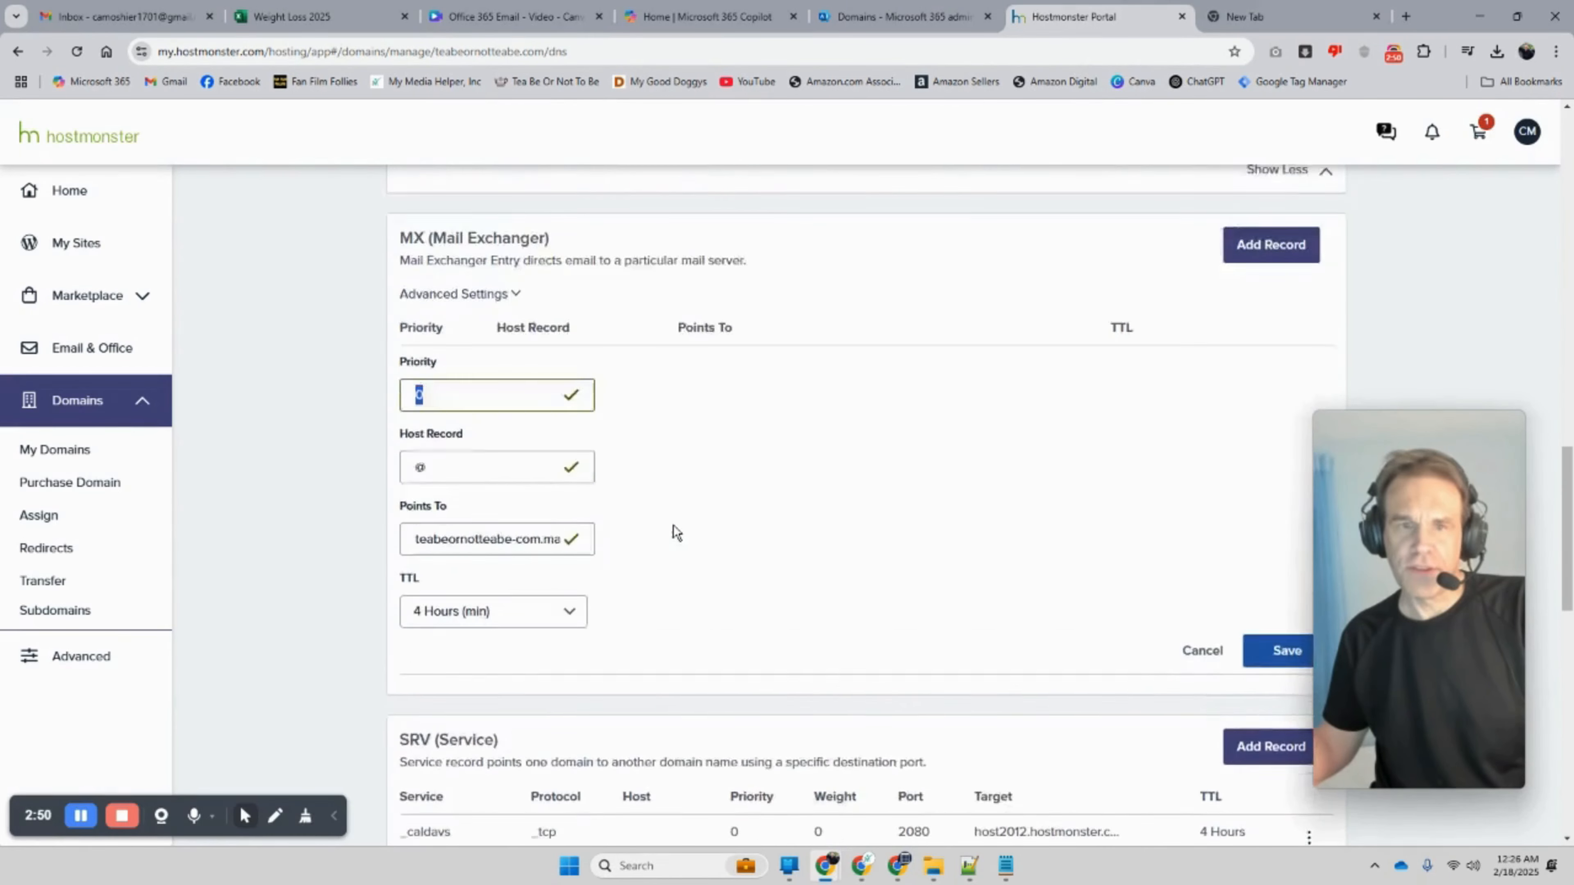
scroll(673, 540, "down", 2)
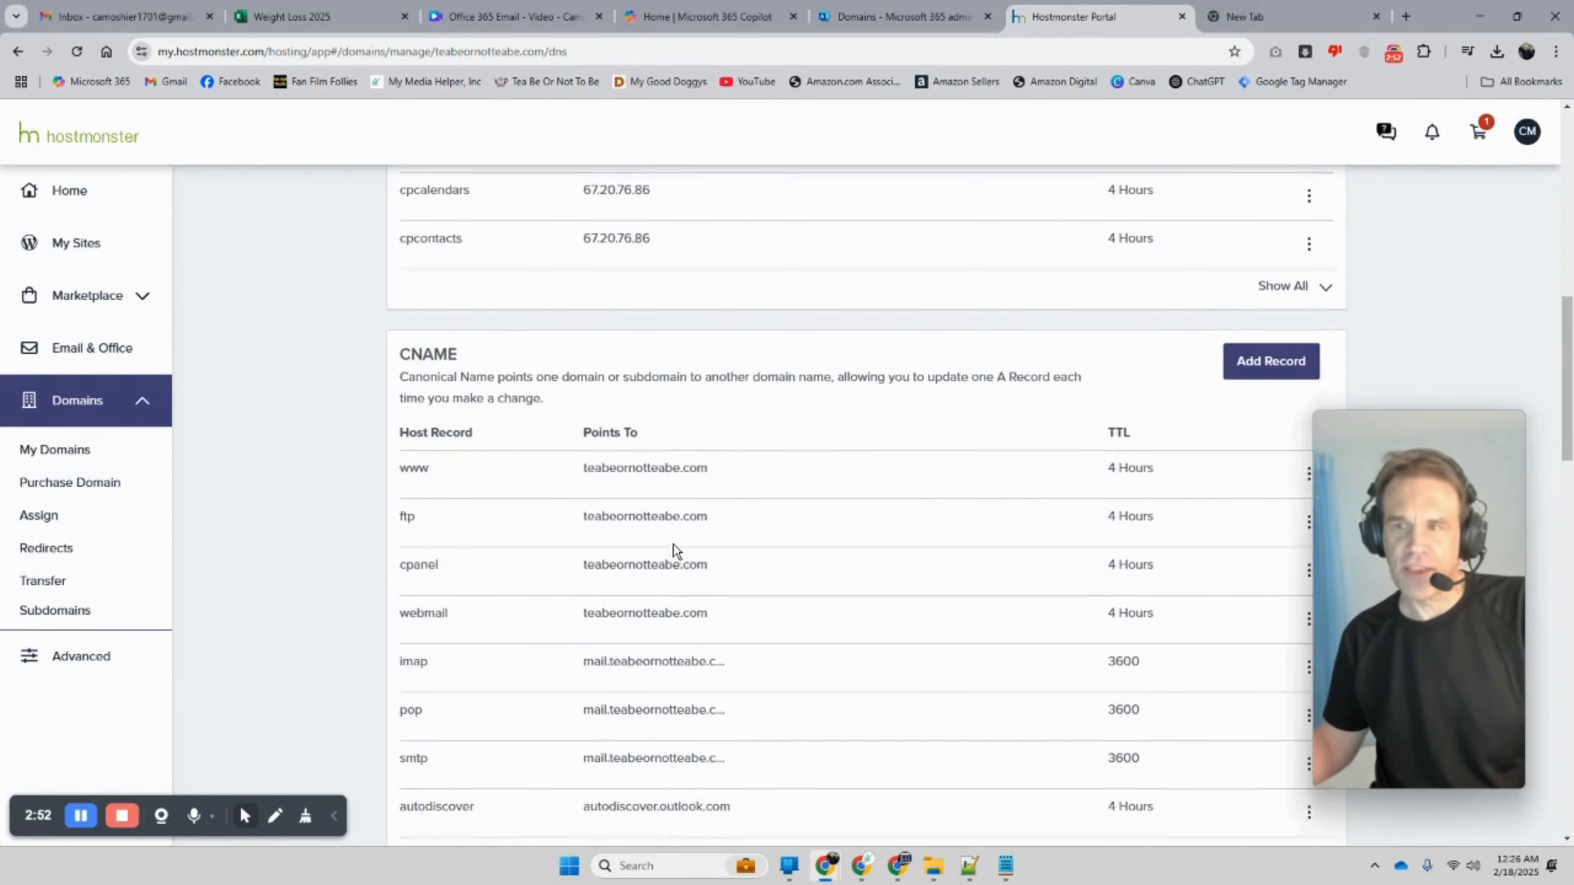
left_click(1271, 310)
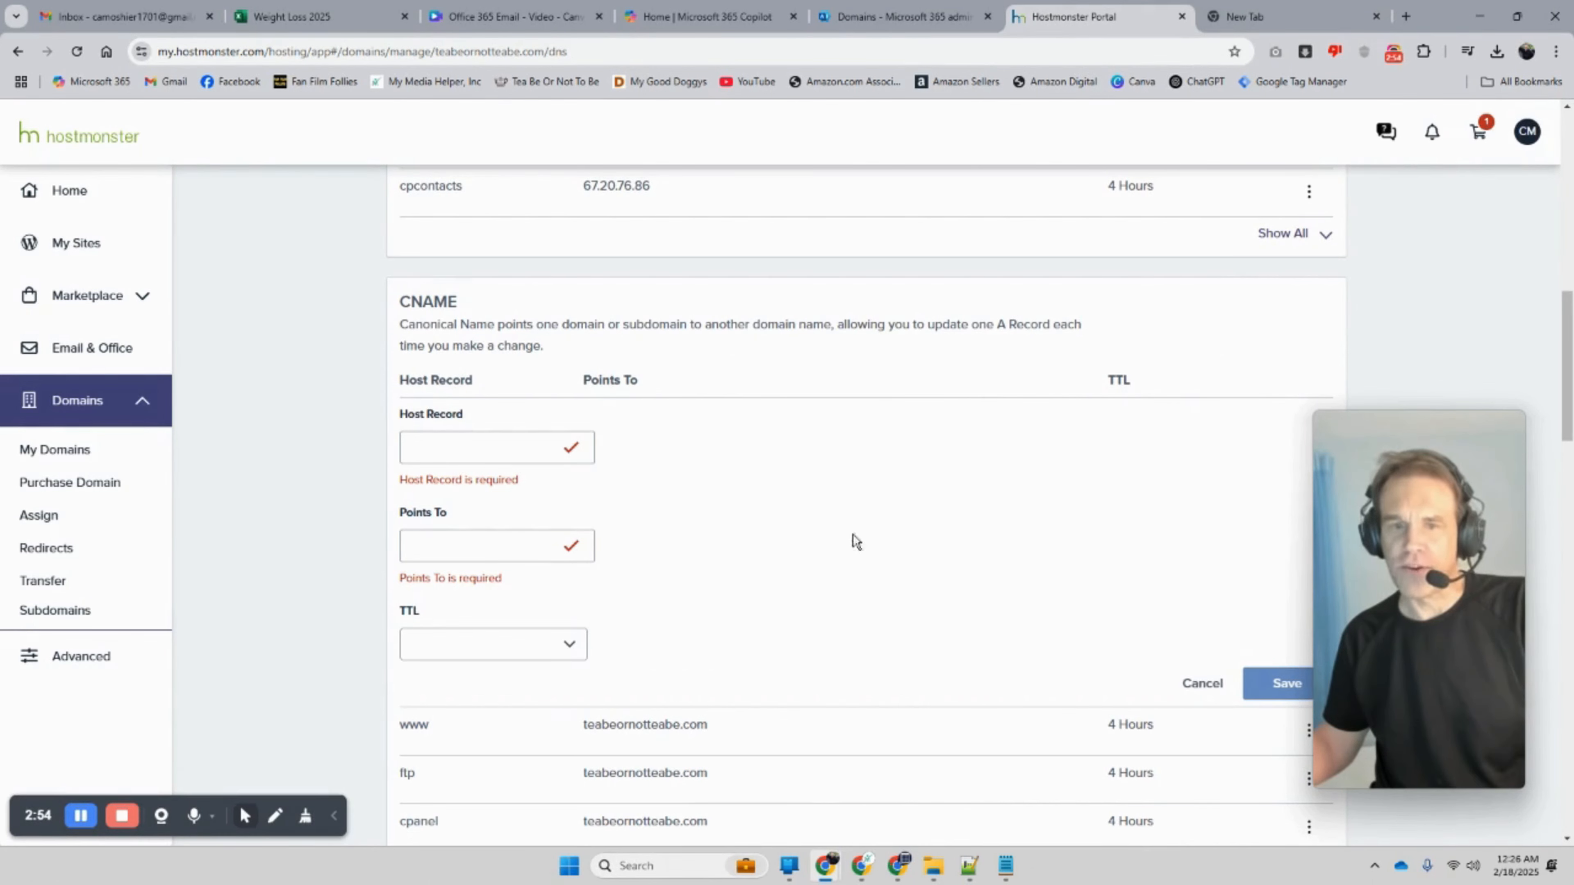
scroll(1196, 452, "down", 5)
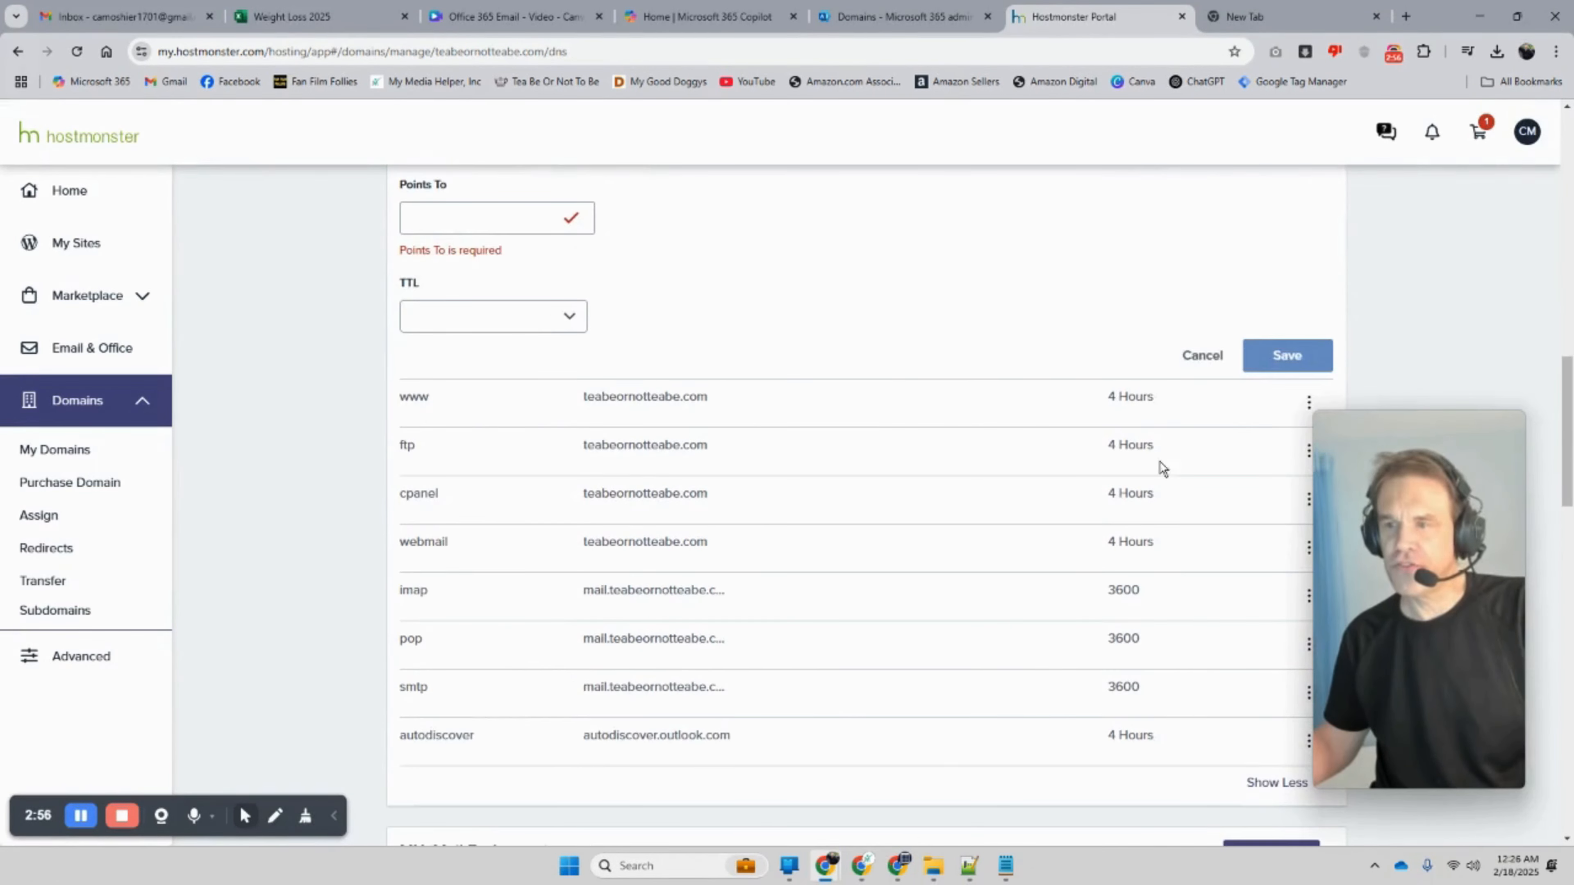
left_click(1184, 359)
scroll(1148, 406, "down", 5)
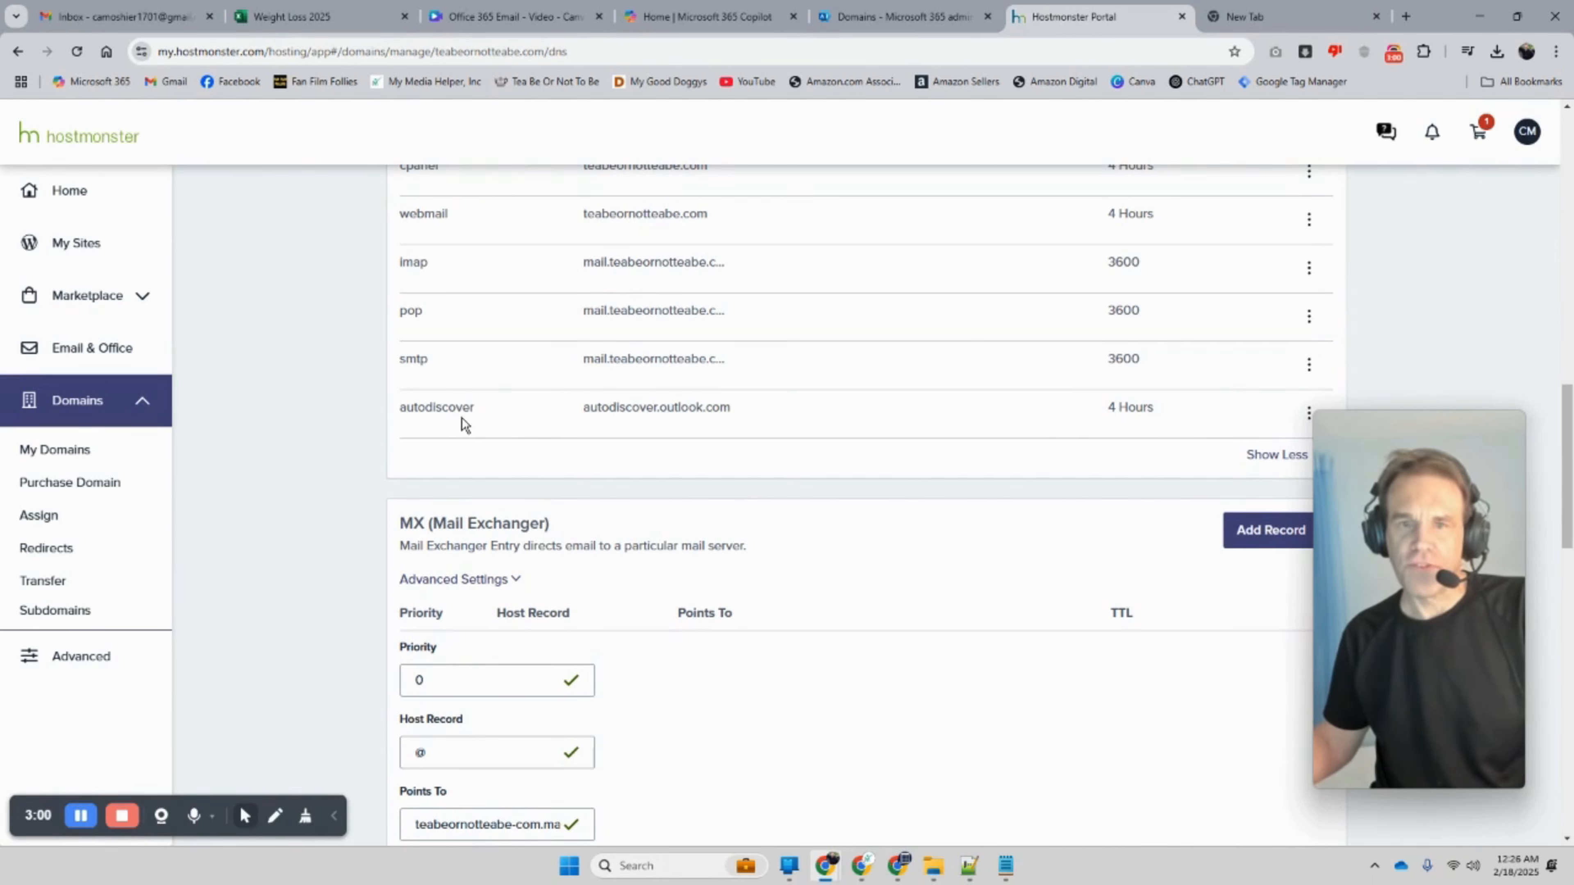
left_click(1309, 413)
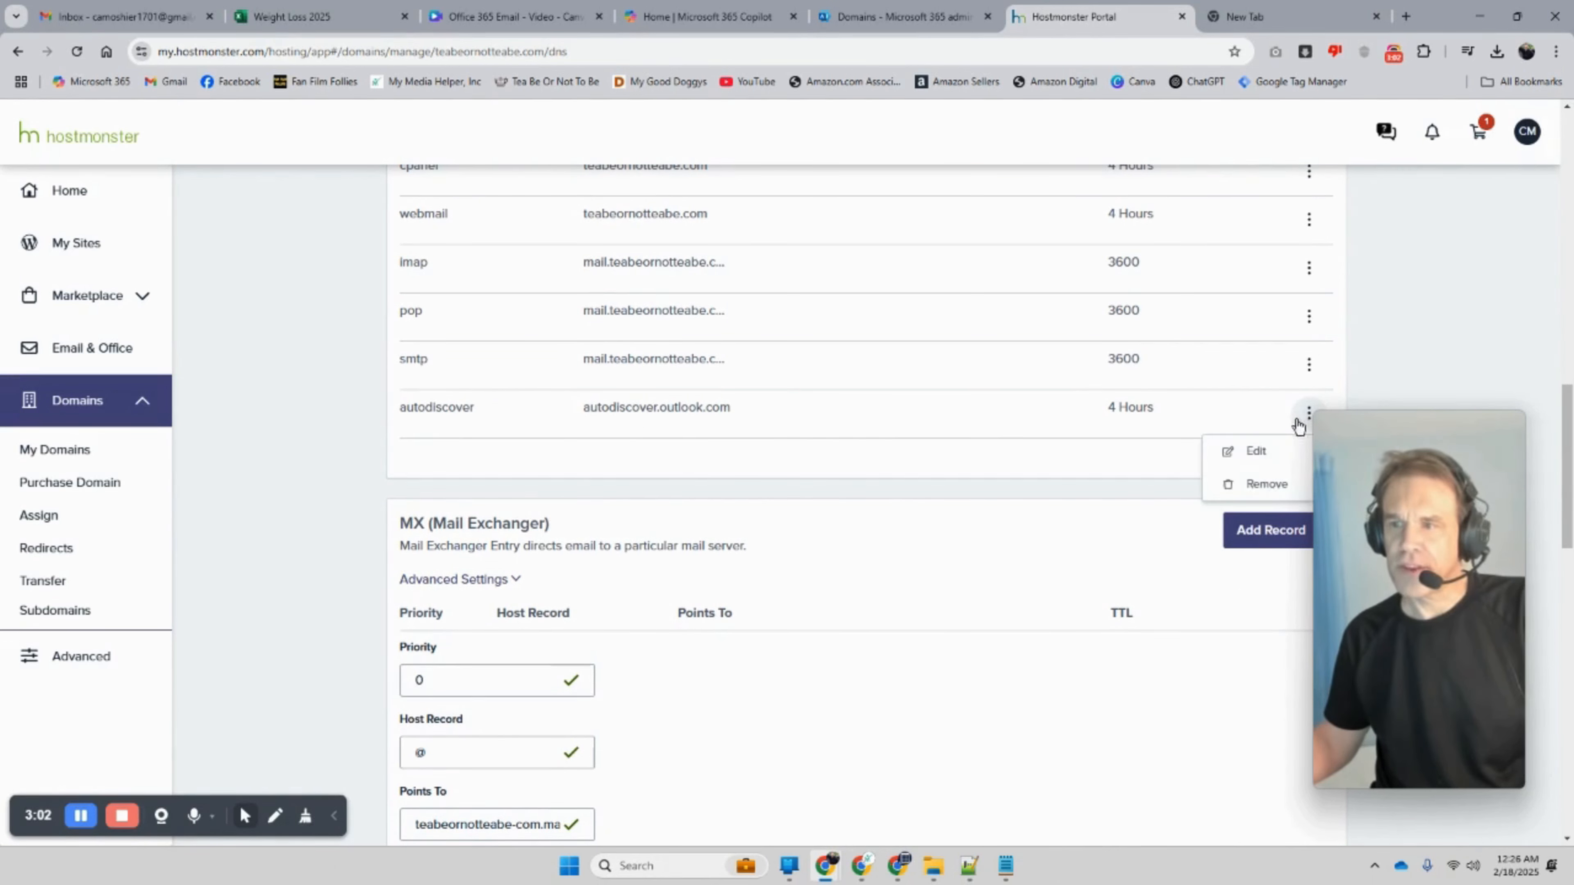
left_click(1256, 452)
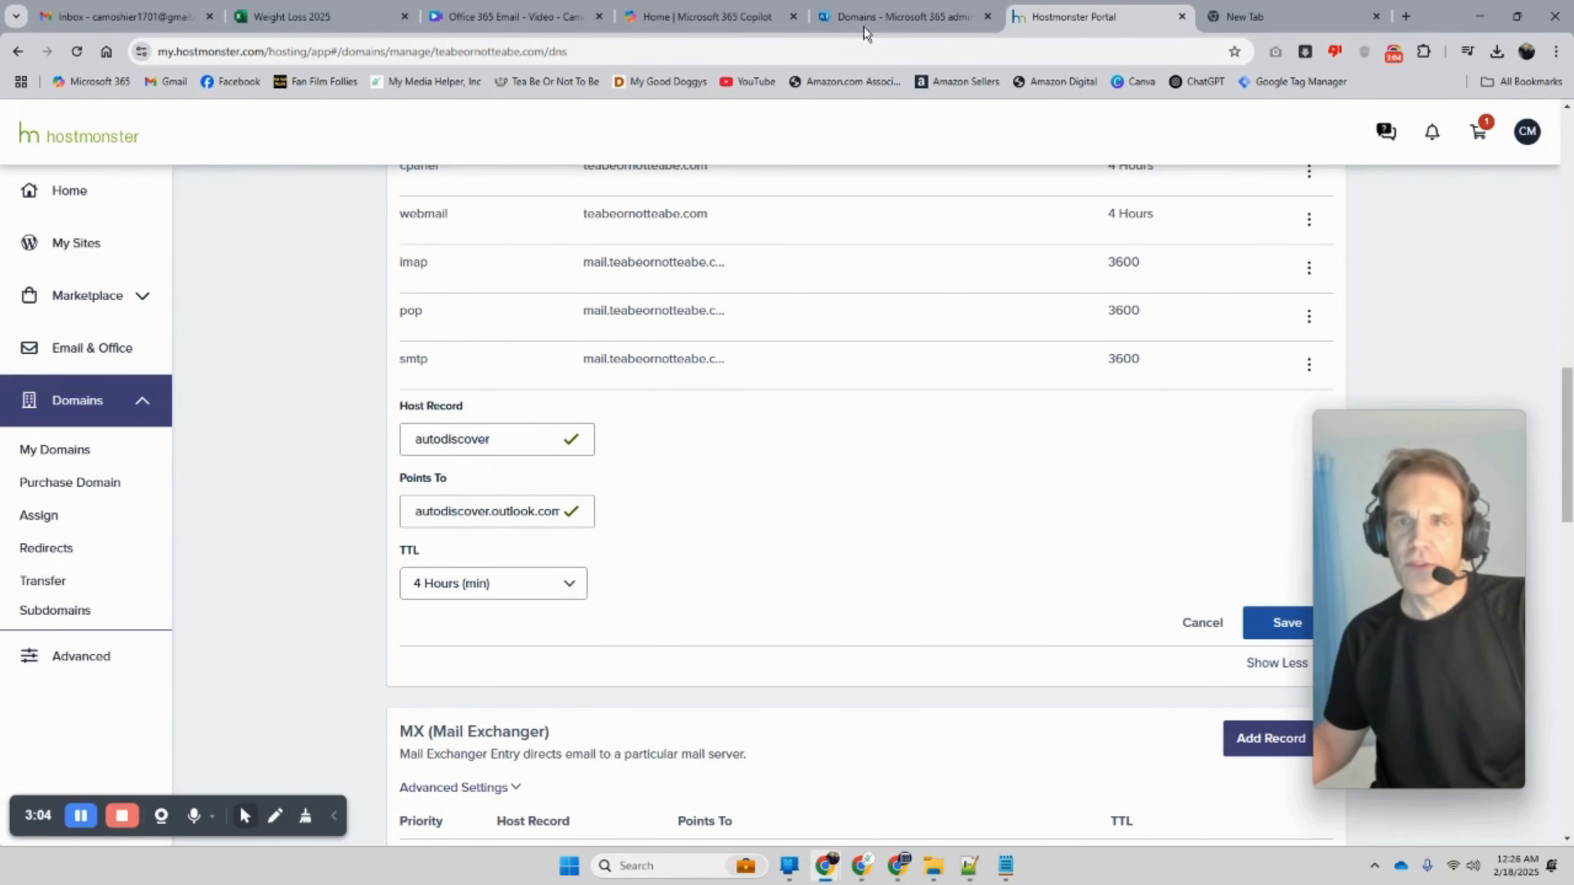
Step: Verify the autodiscover host and autodiscover.outlook.com target against Microsoft 365's expected CNAME
left_click(867, 25)
left_click_drag(743, 476, 674, 476)
left_click(1091, 17)
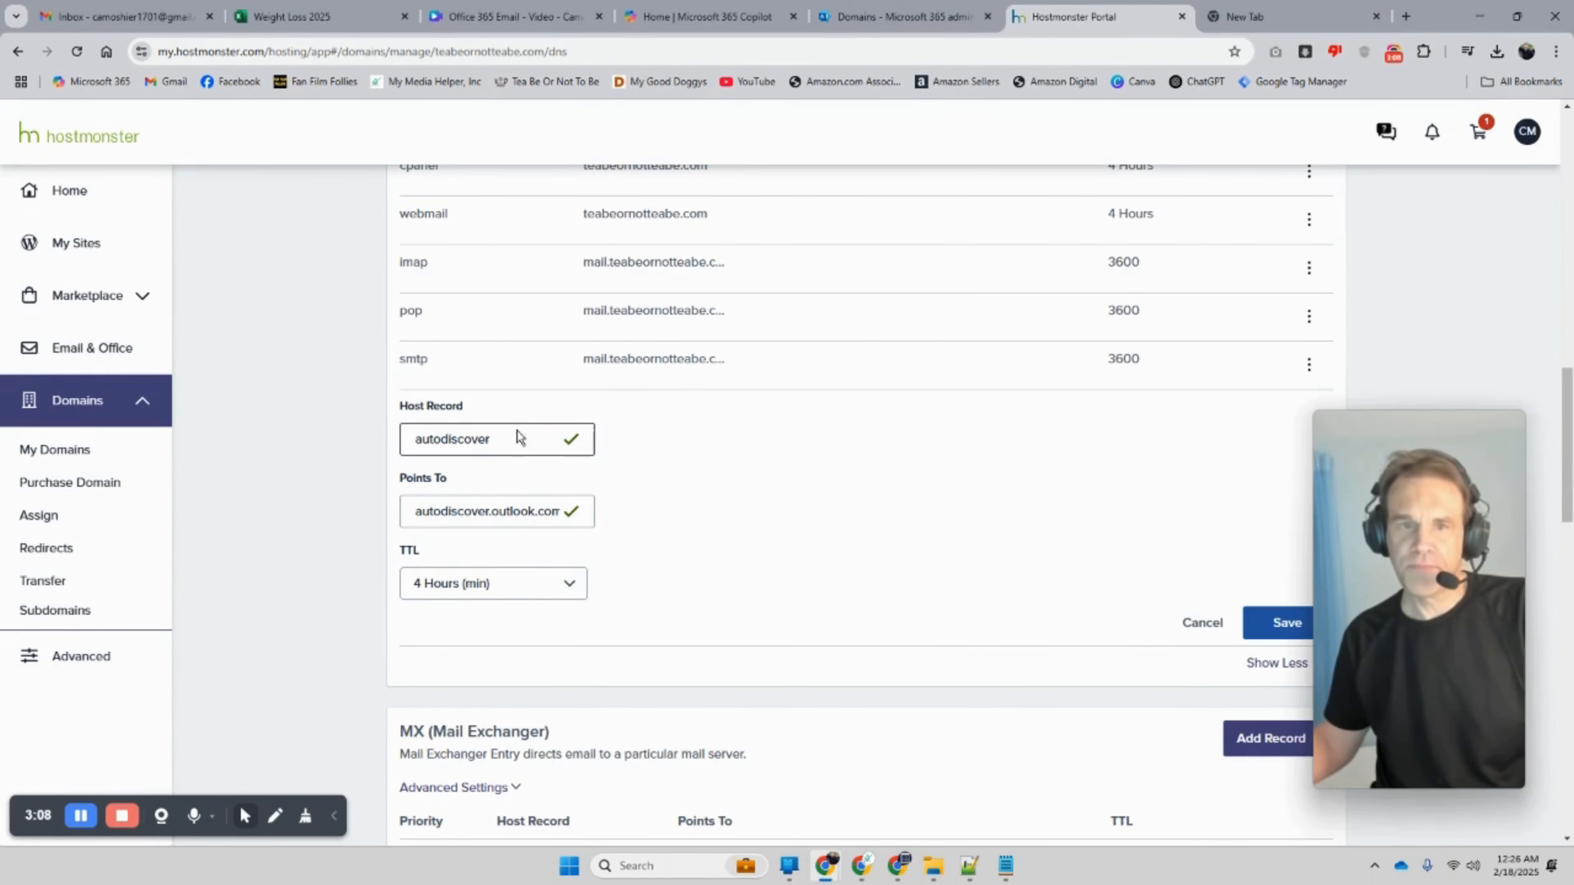
left_click(892, 17)
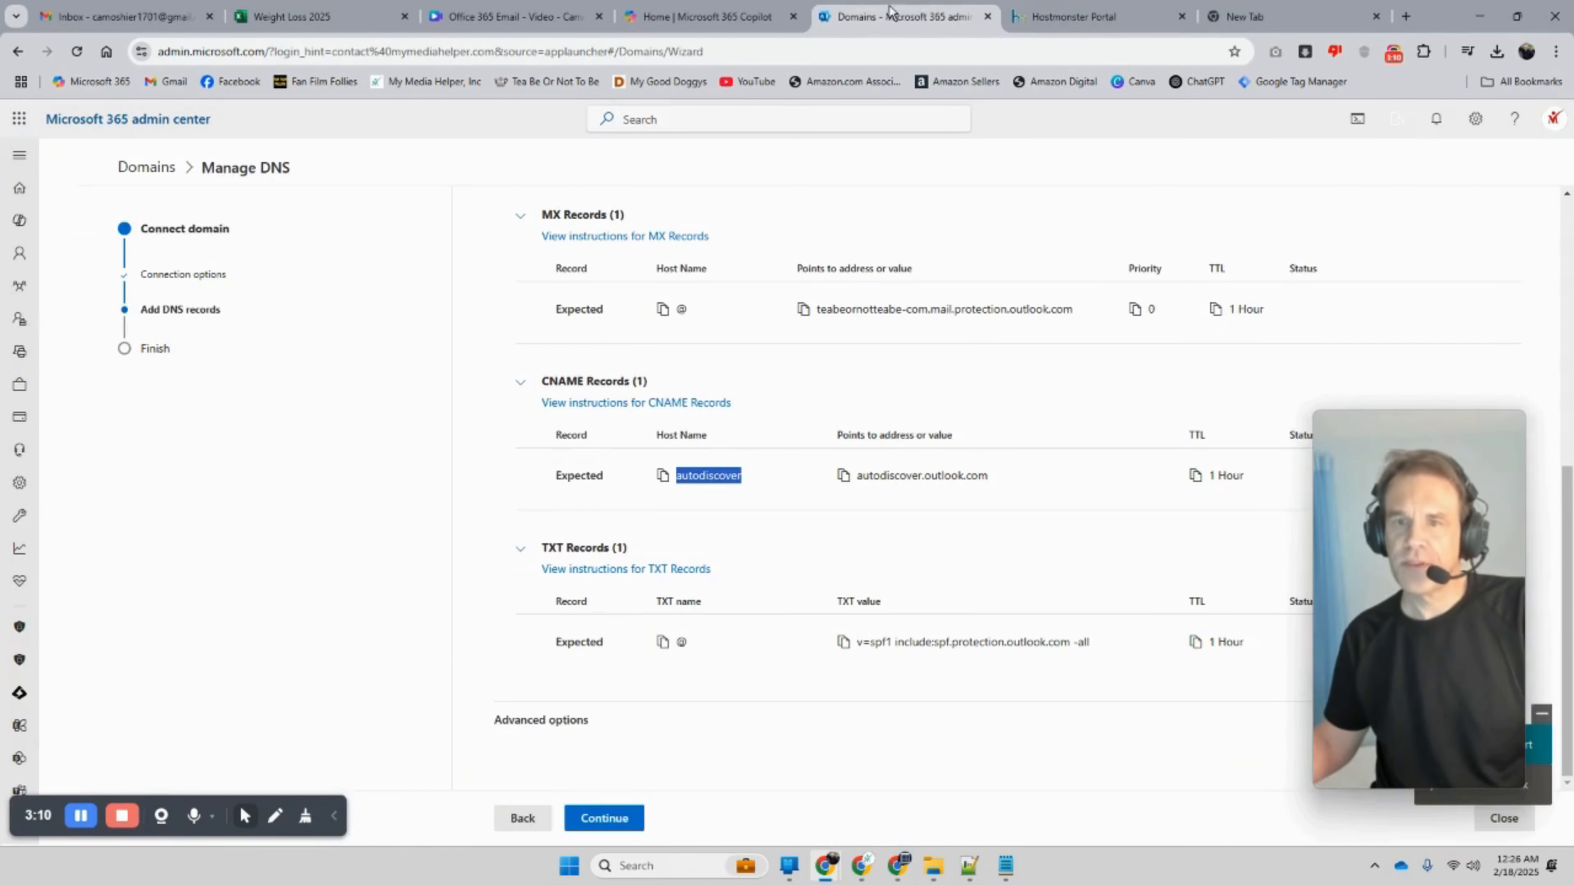
left_click(985, 475)
left_click_drag(985, 475, 857, 476)
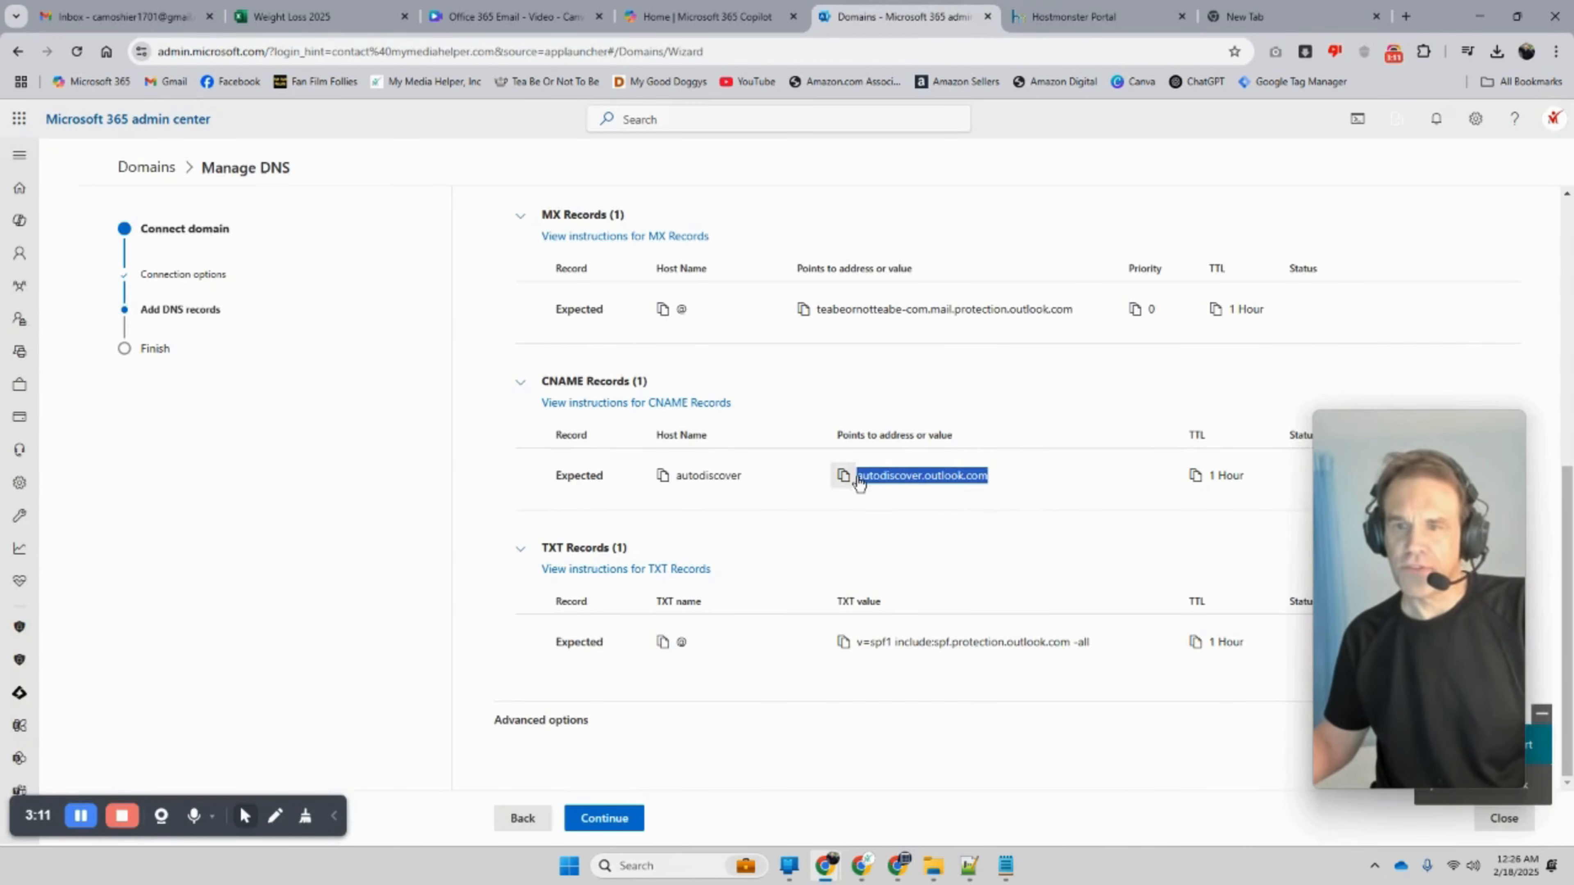
left_click(1114, 19)
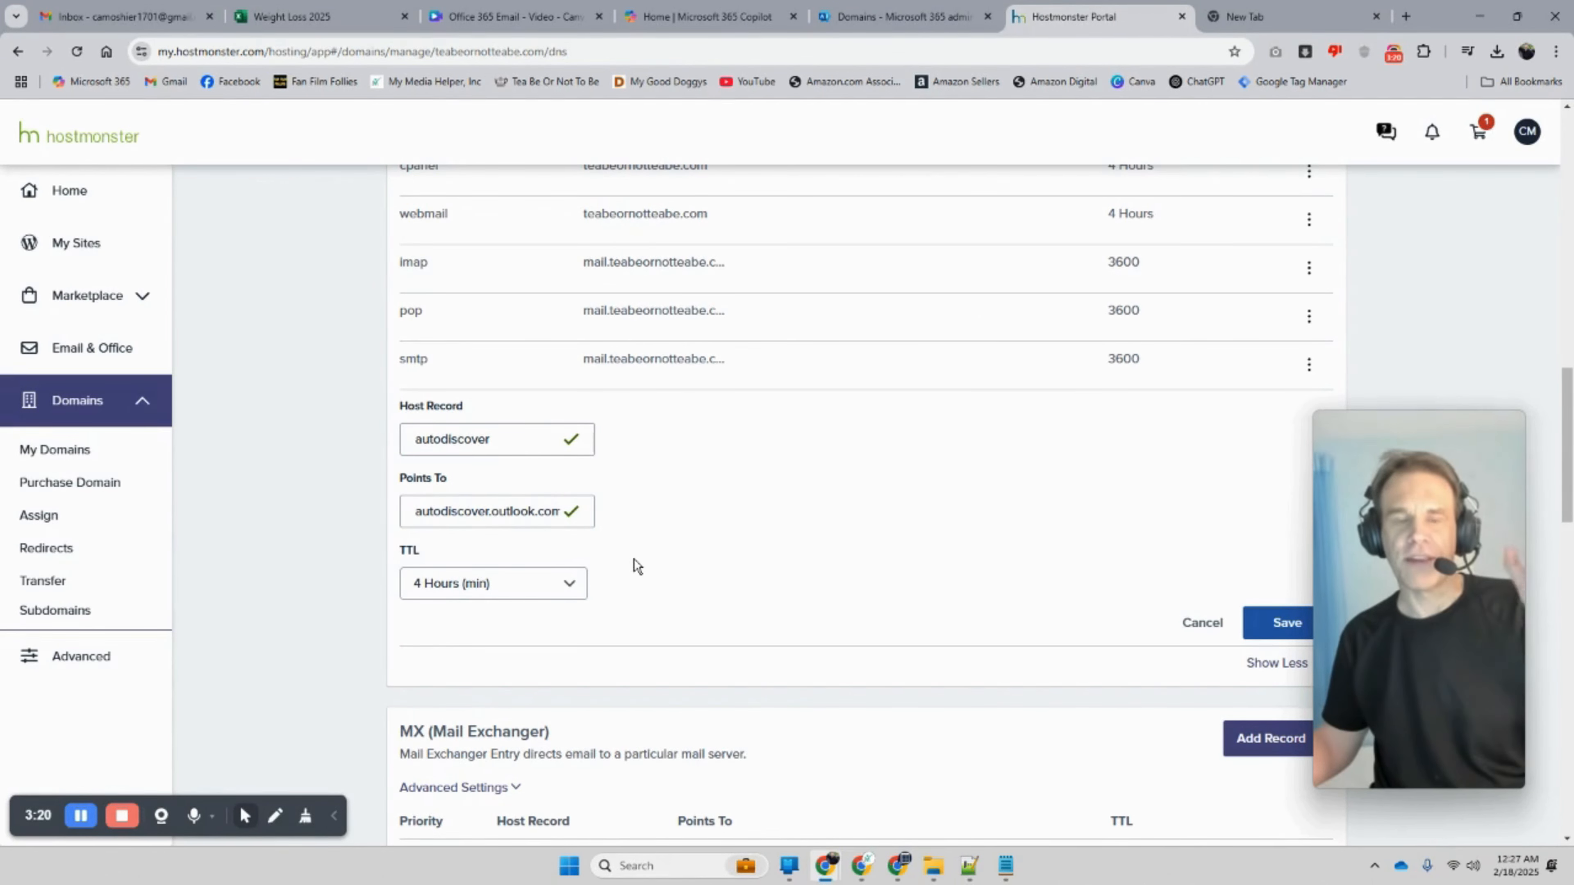
scroll(633, 563, "up", 1)
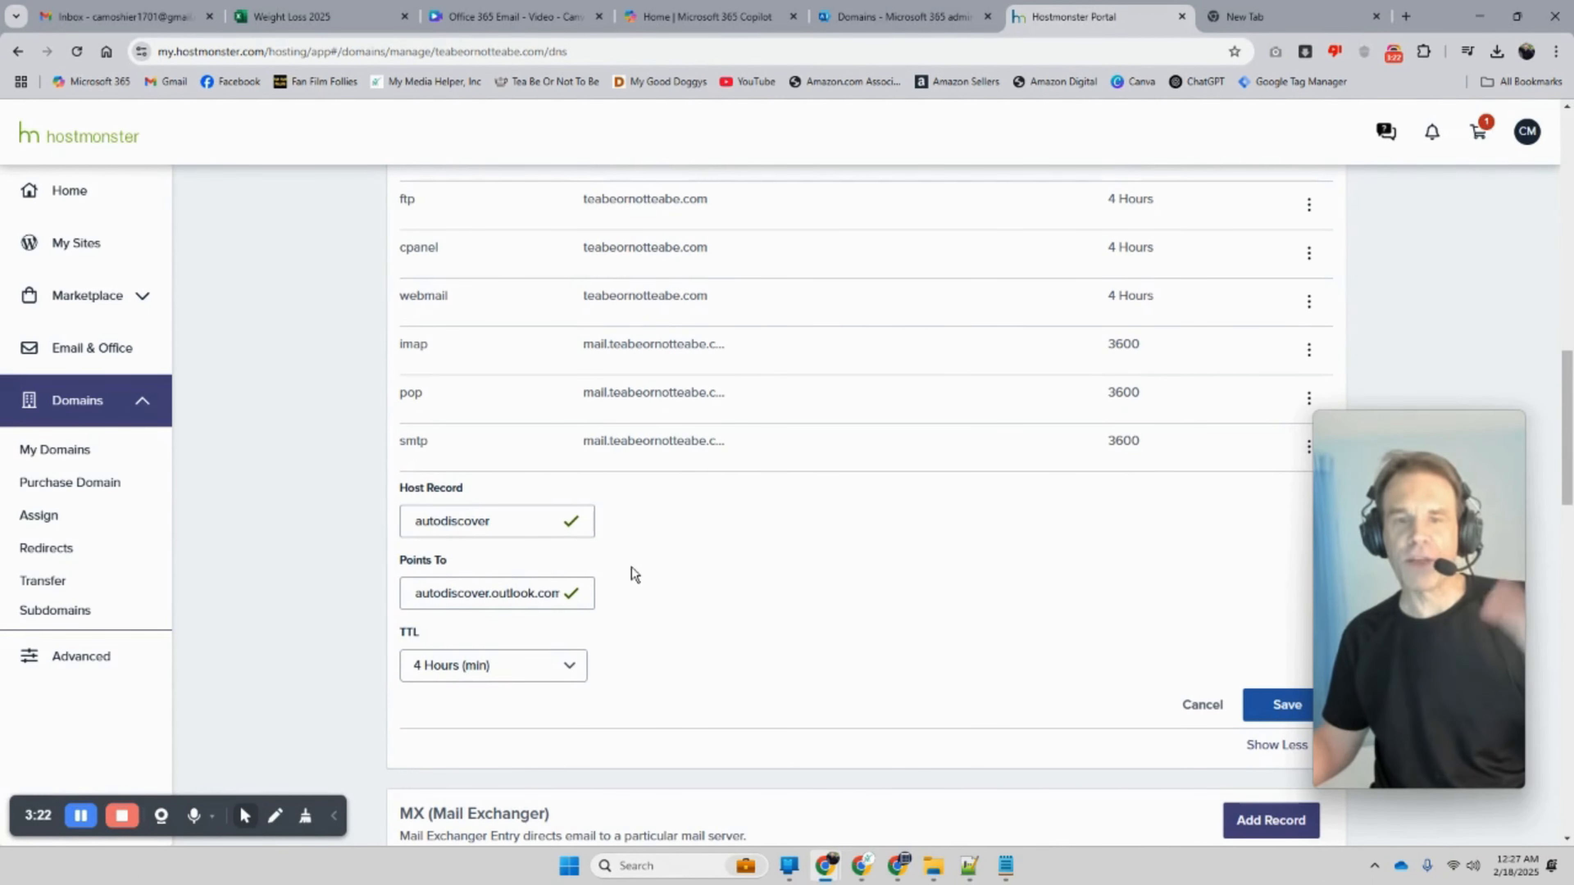
scroll(633, 579, "up", 8)
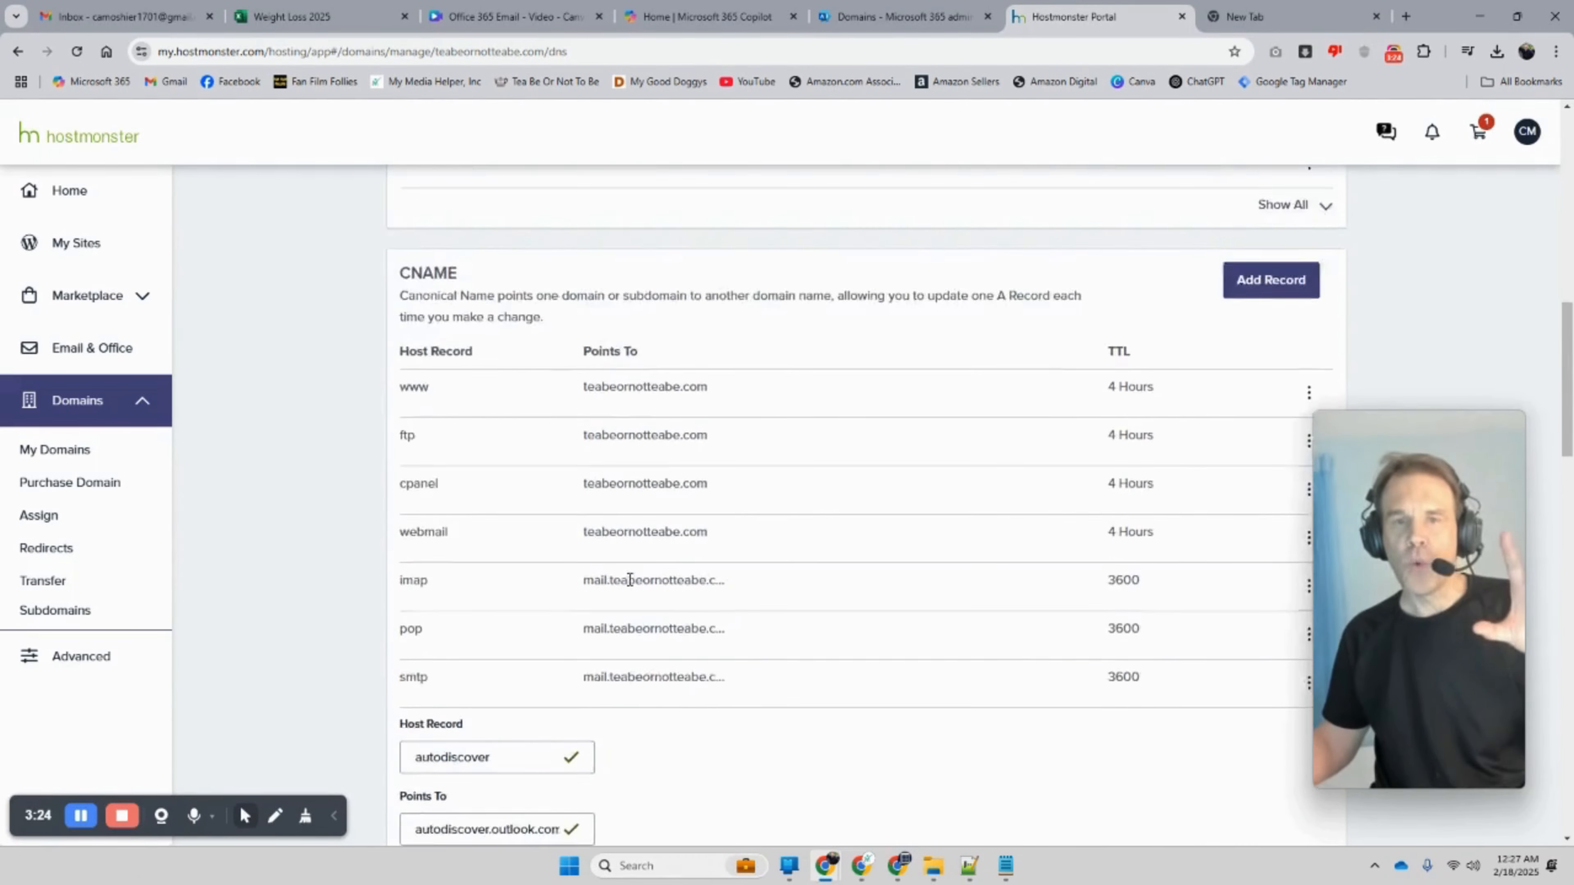
scroll(628, 586, "up", 1)
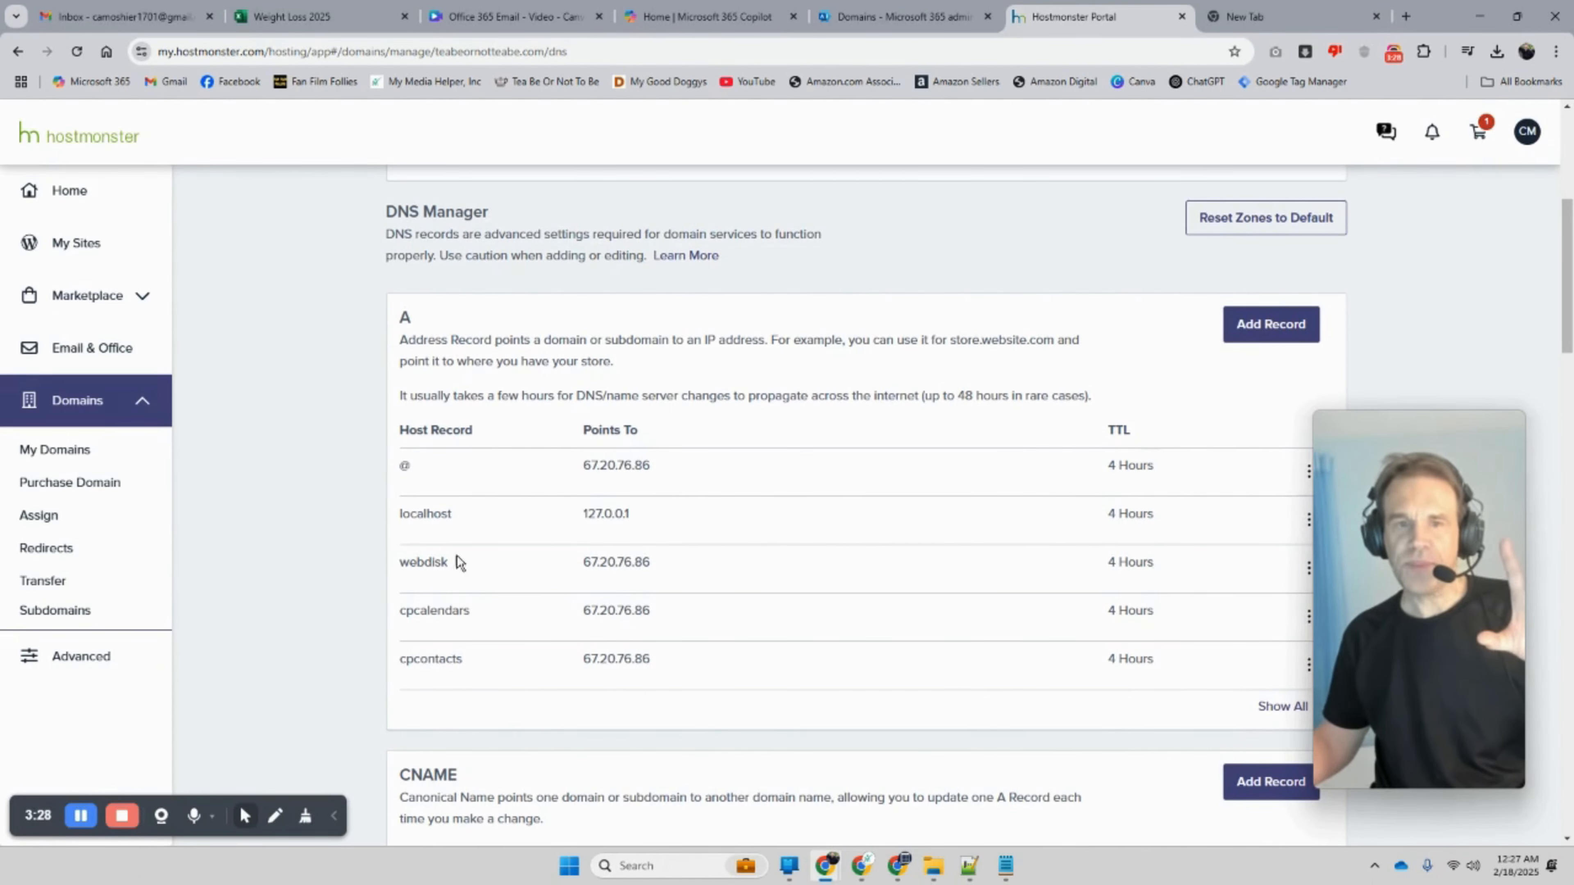
scroll(639, 516, "up", 4)
scroll(636, 514, "down", 6)
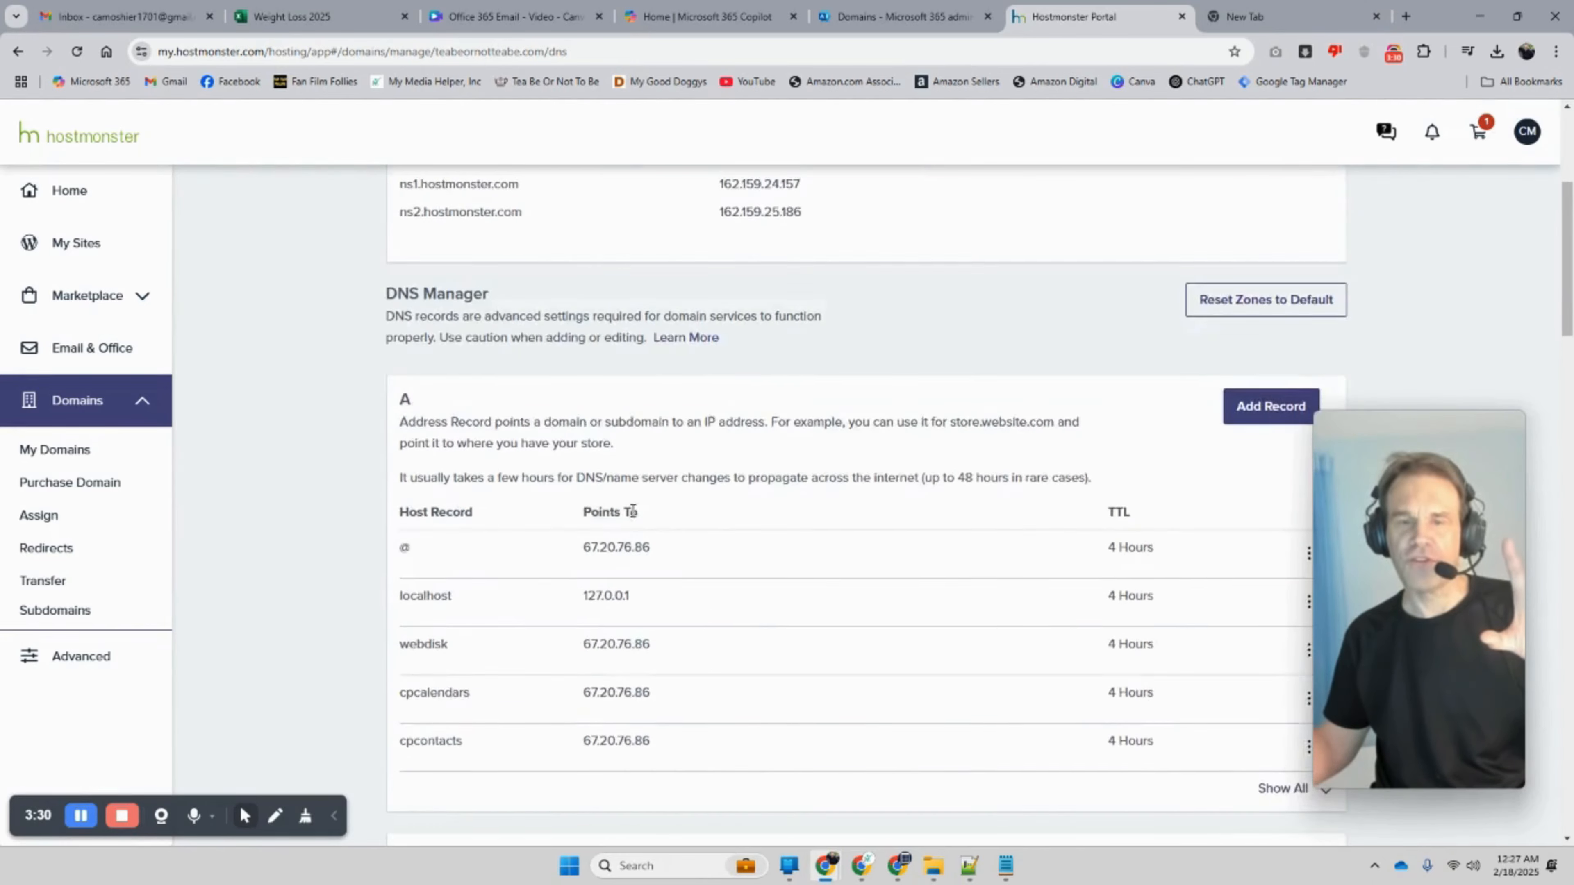
scroll(632, 514, "down", 9)
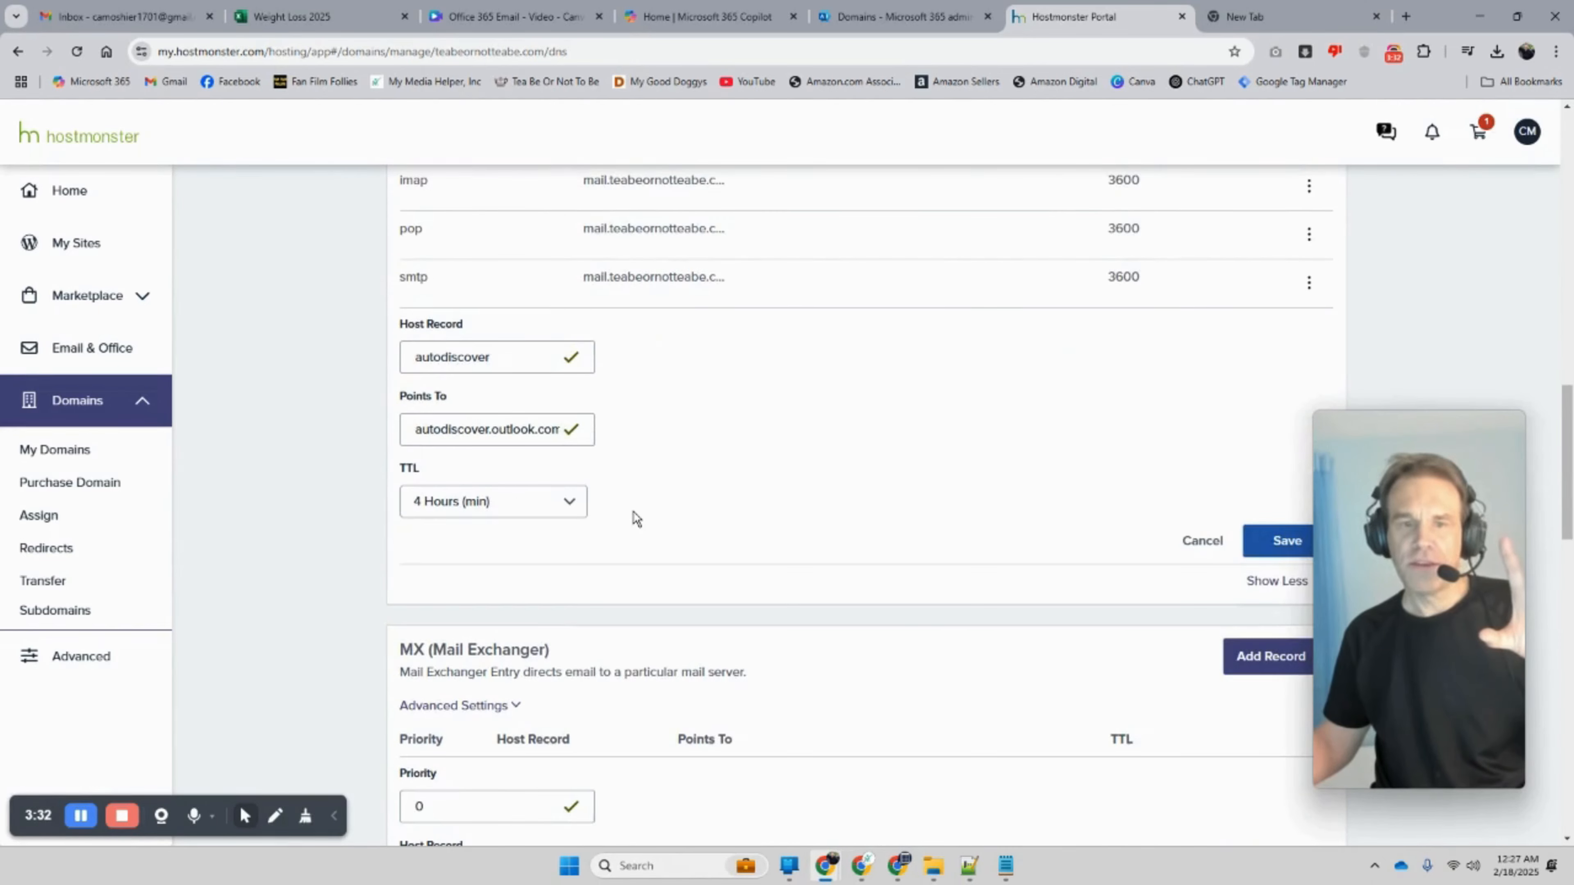
scroll(633, 518, "up", 10)
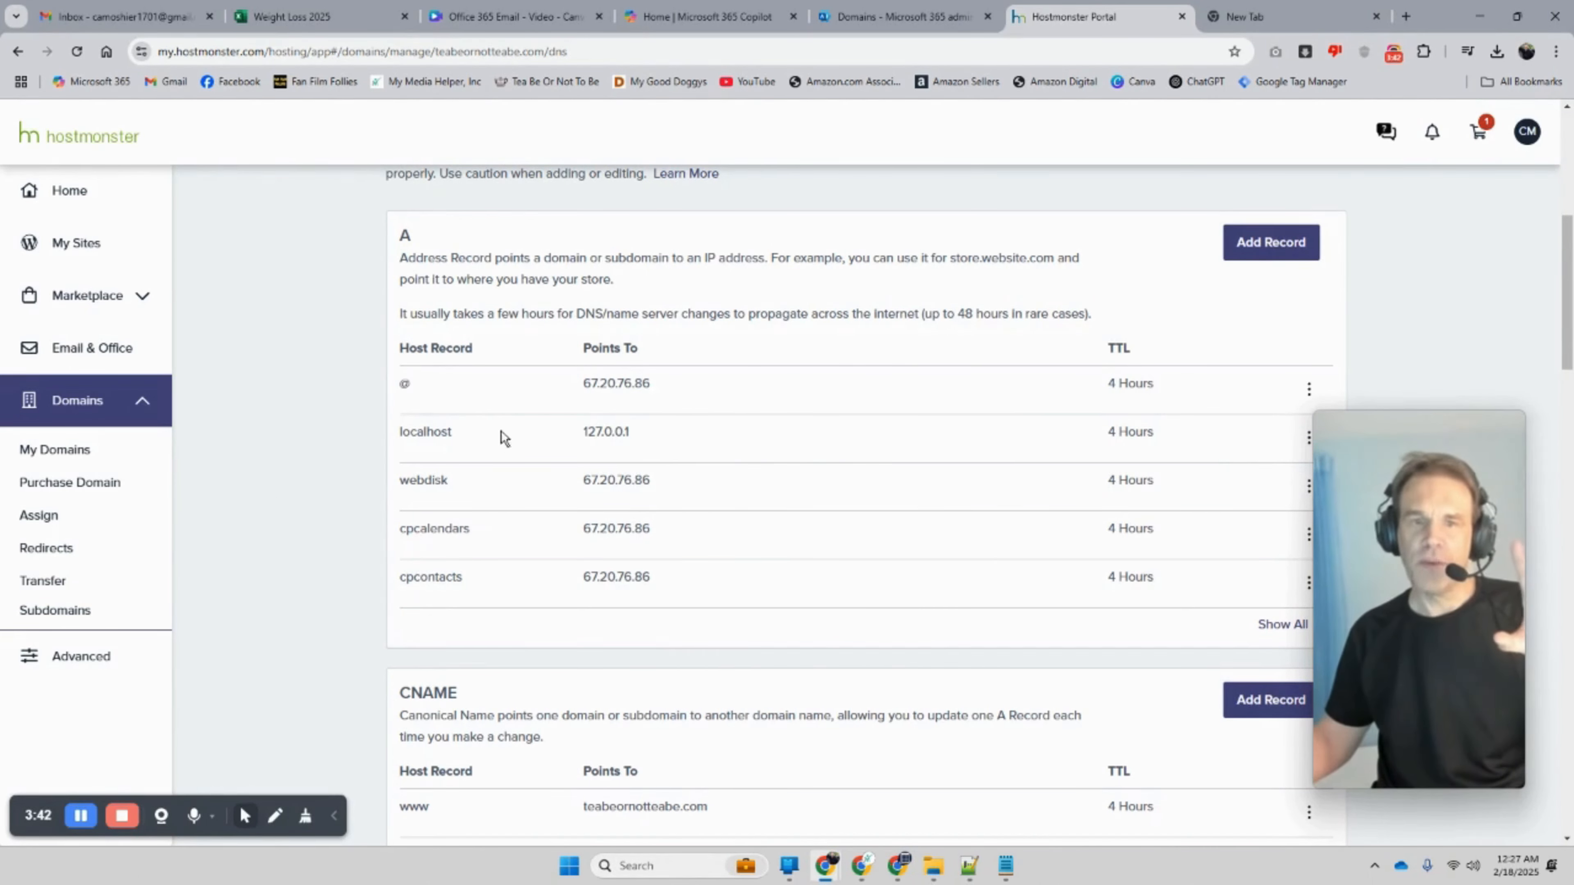
scroll(501, 440, "down", 3)
scroll(501, 441, "down", 6)
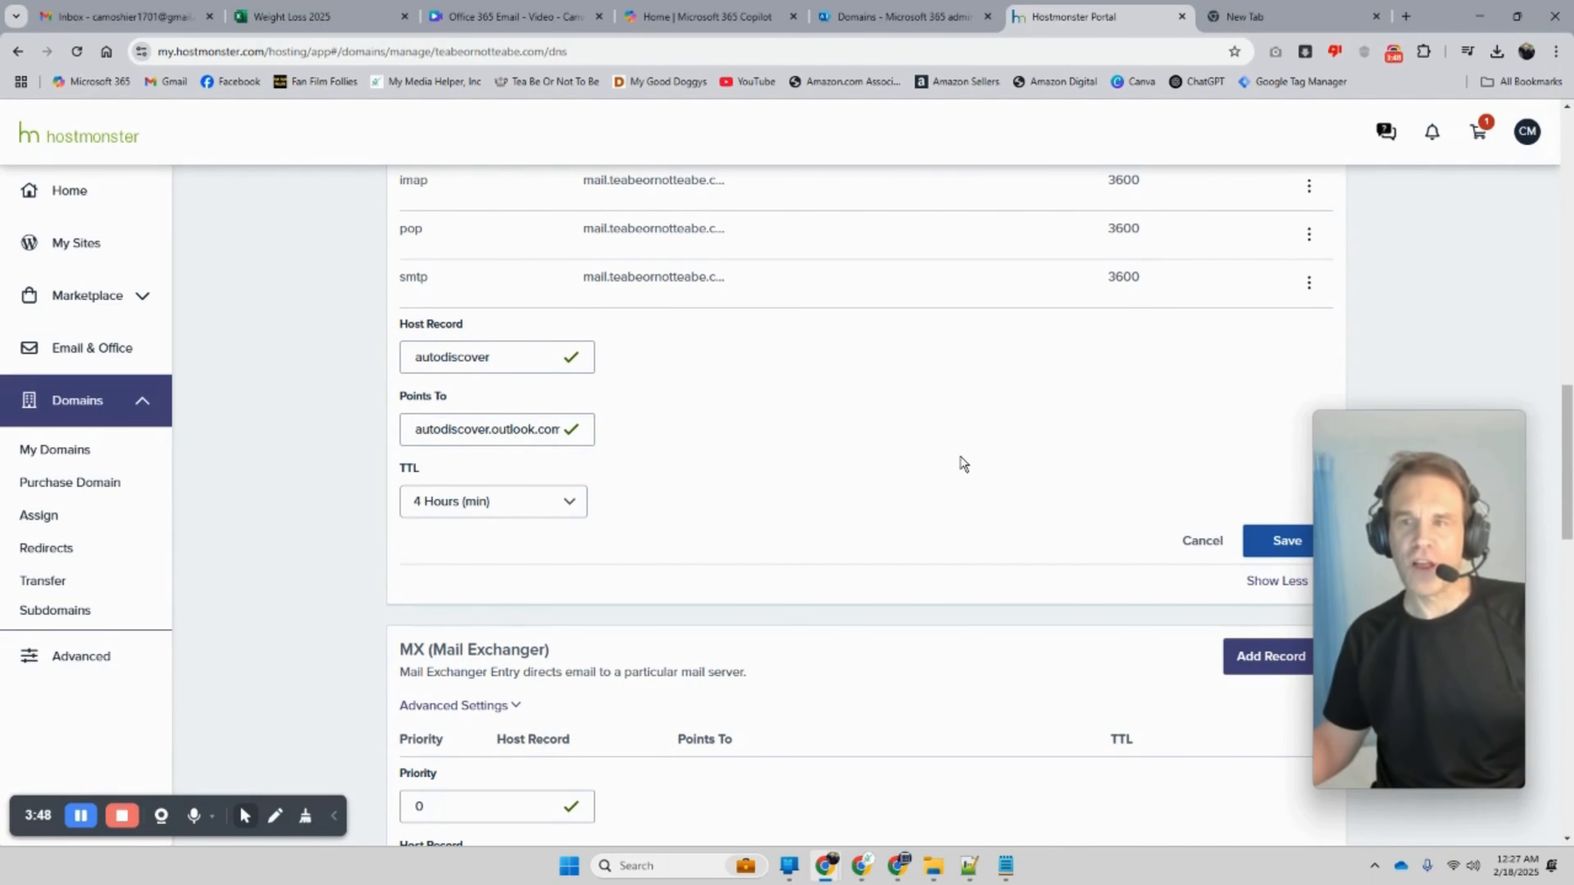
left_click(1189, 542)
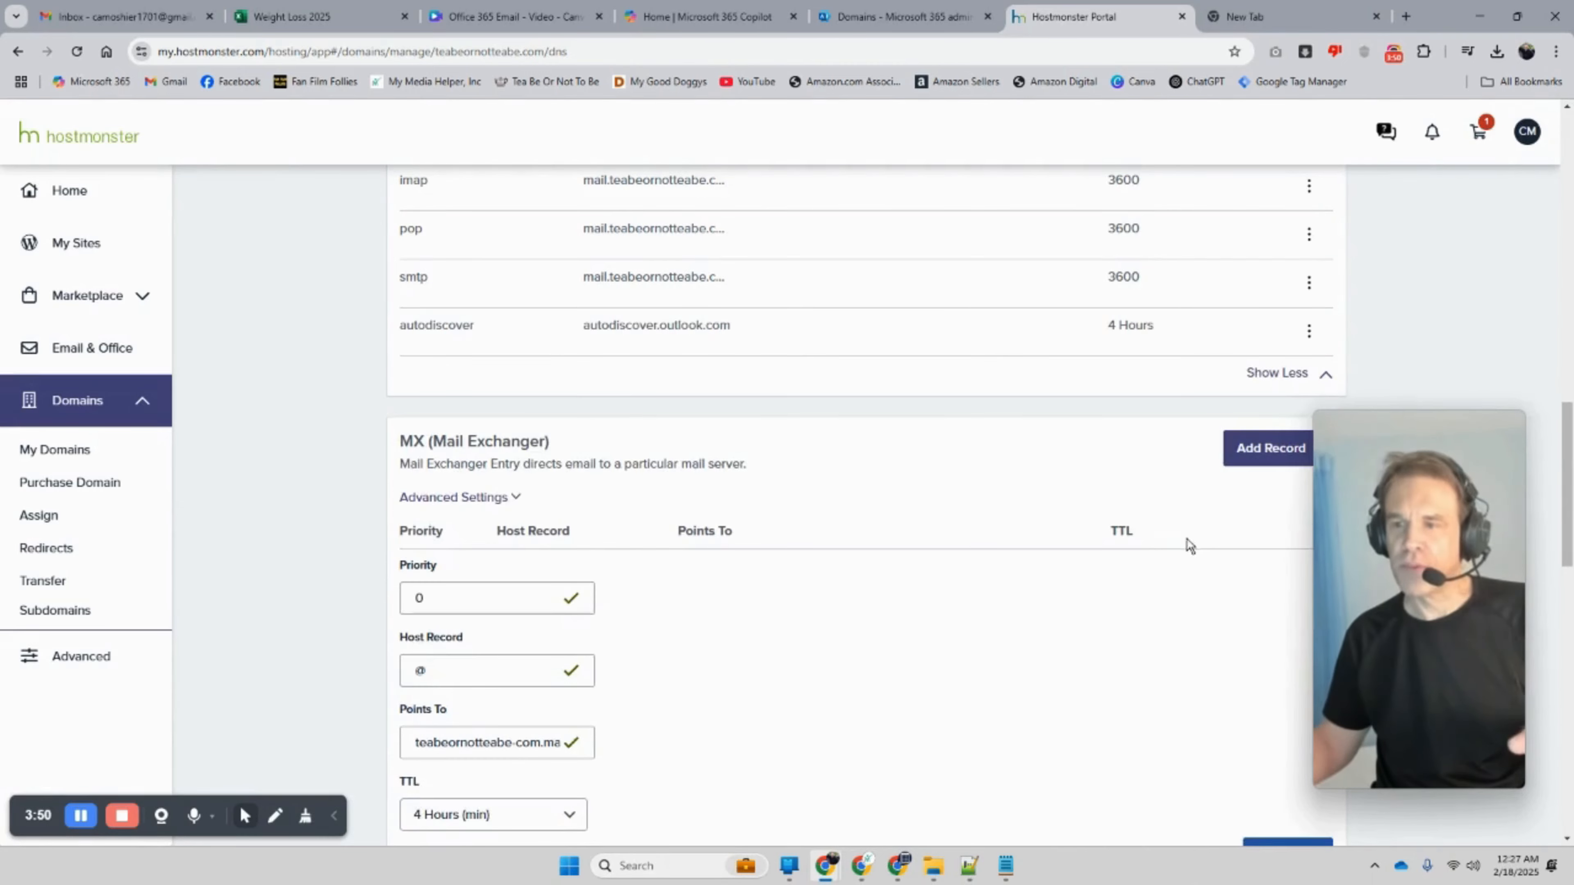
scroll(998, 502, "up", 6)
scroll(988, 509, "up", 4)
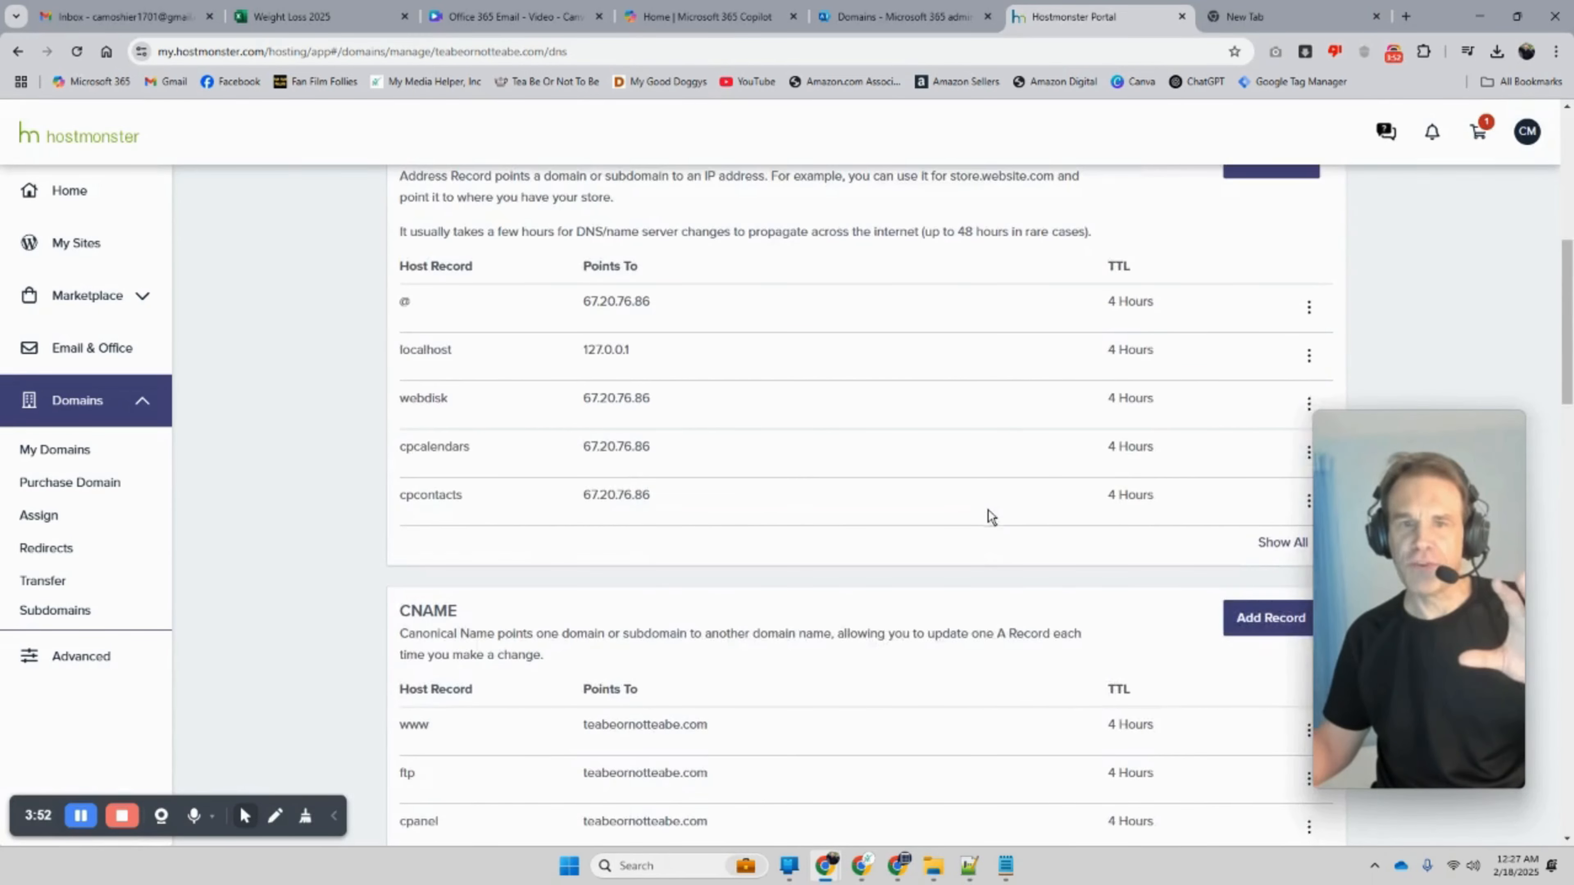
scroll(983, 524, "down", 6)
scroll(985, 530, "up", 2)
scroll(983, 529, "down", 3)
scroll(982, 527, "up", 3)
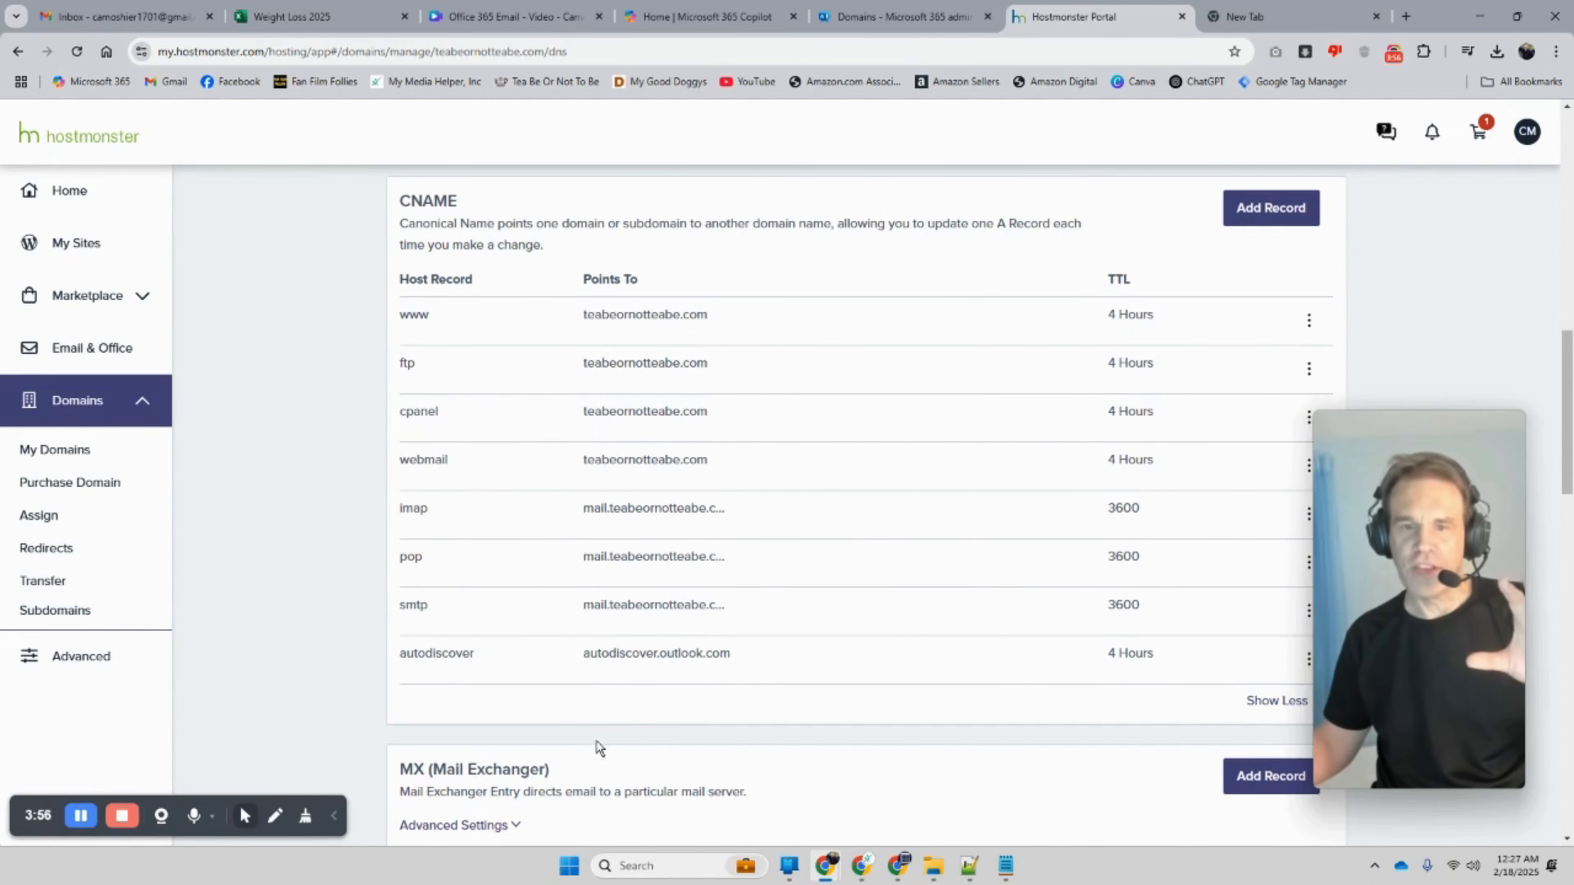
scroll(854, 572, "up", 8)
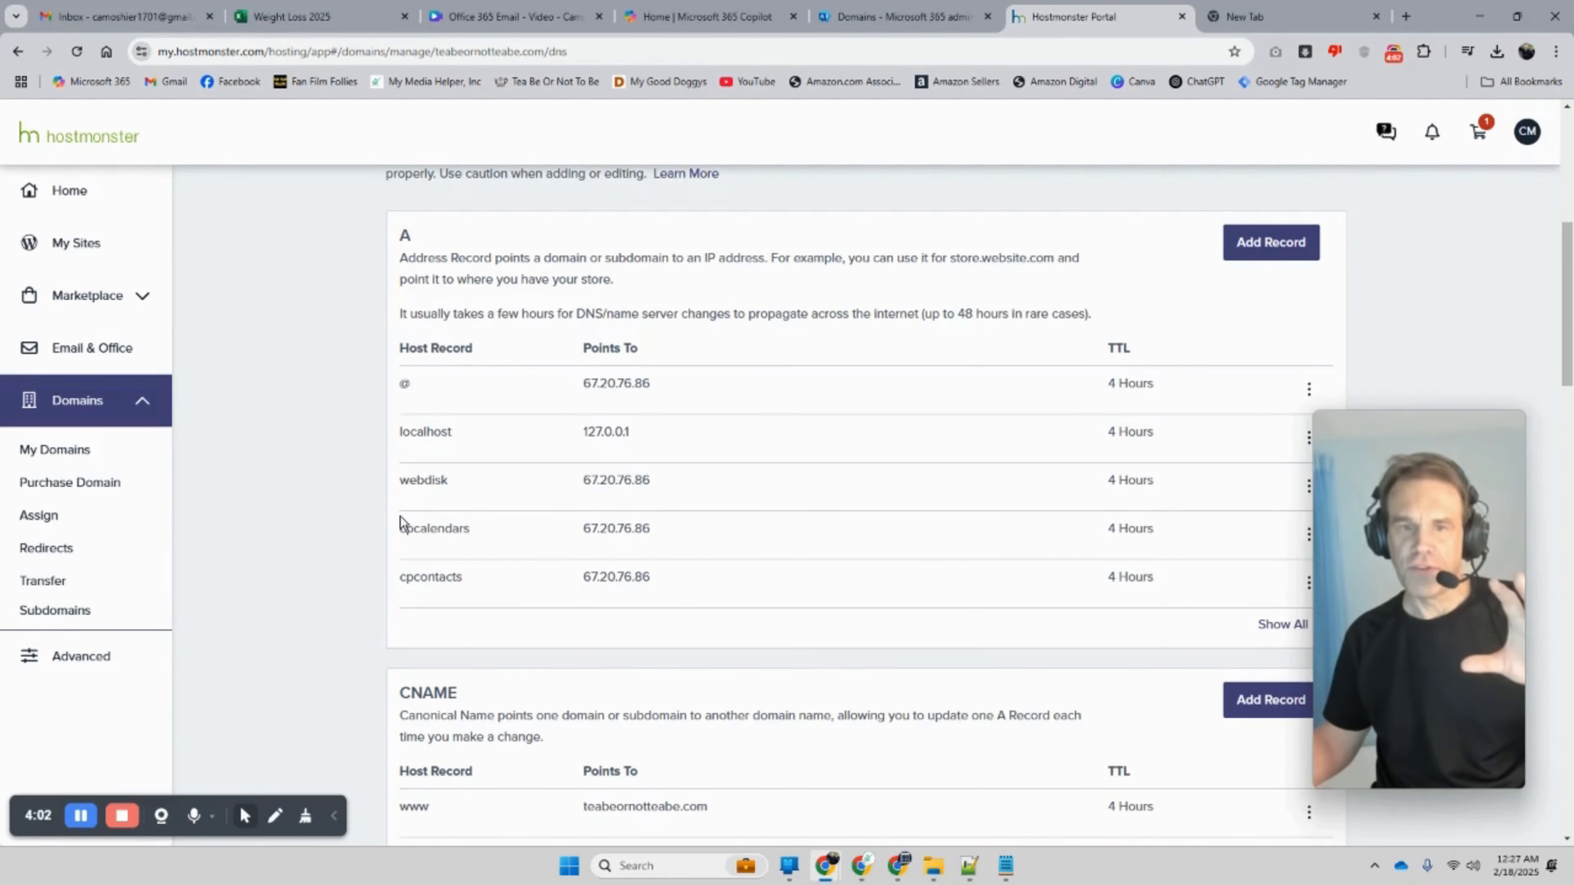
scroll(399, 521, "down", 8)
scroll(410, 538, "up", 8)
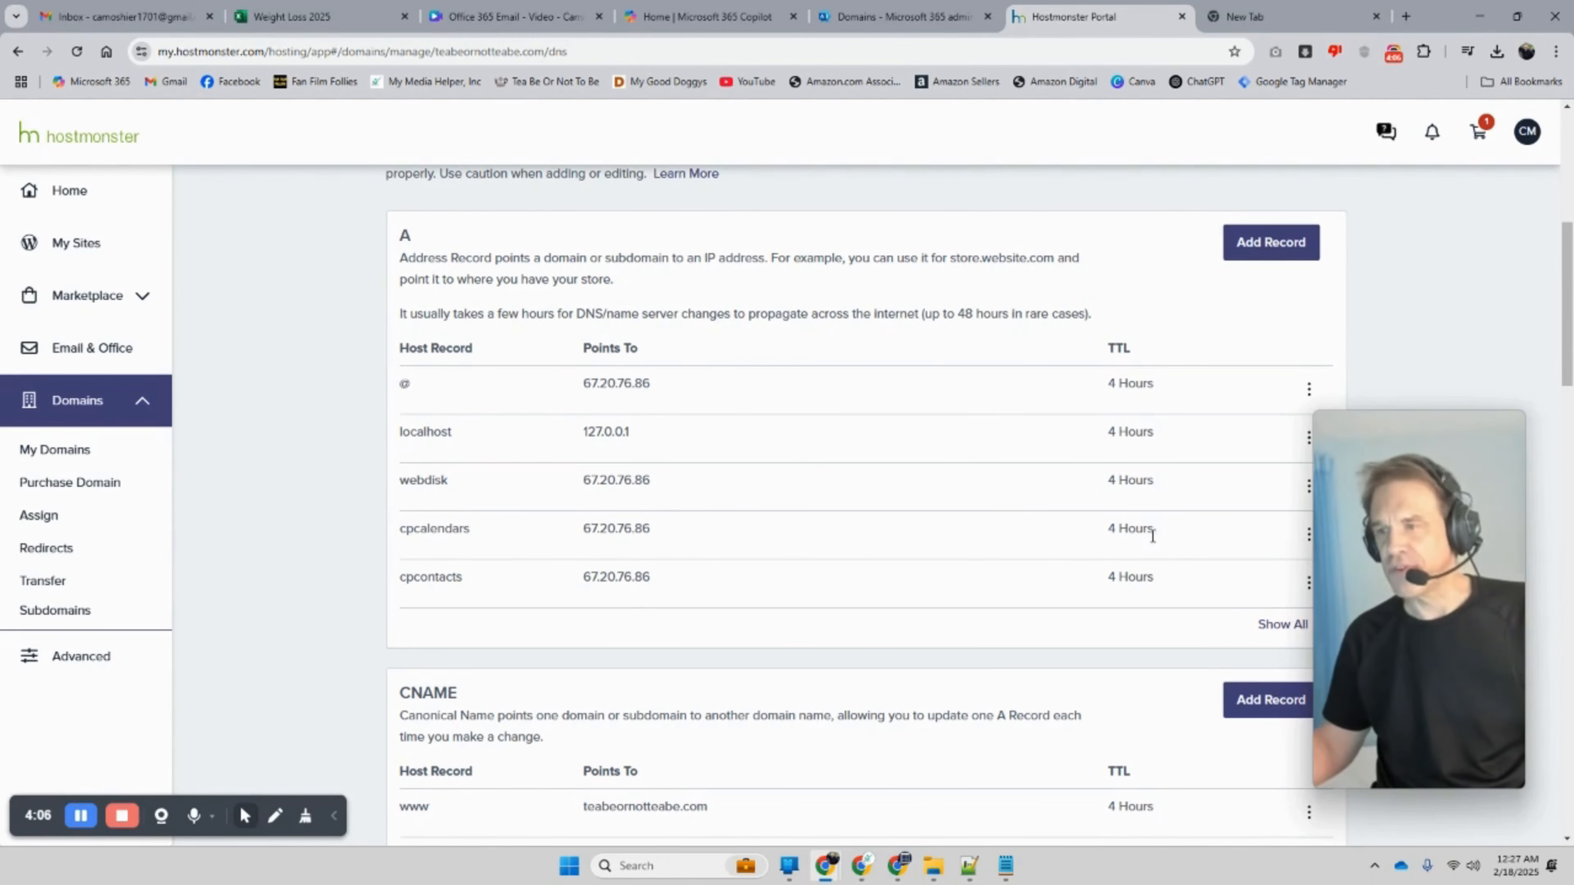
scroll(1046, 549, "up", 5)
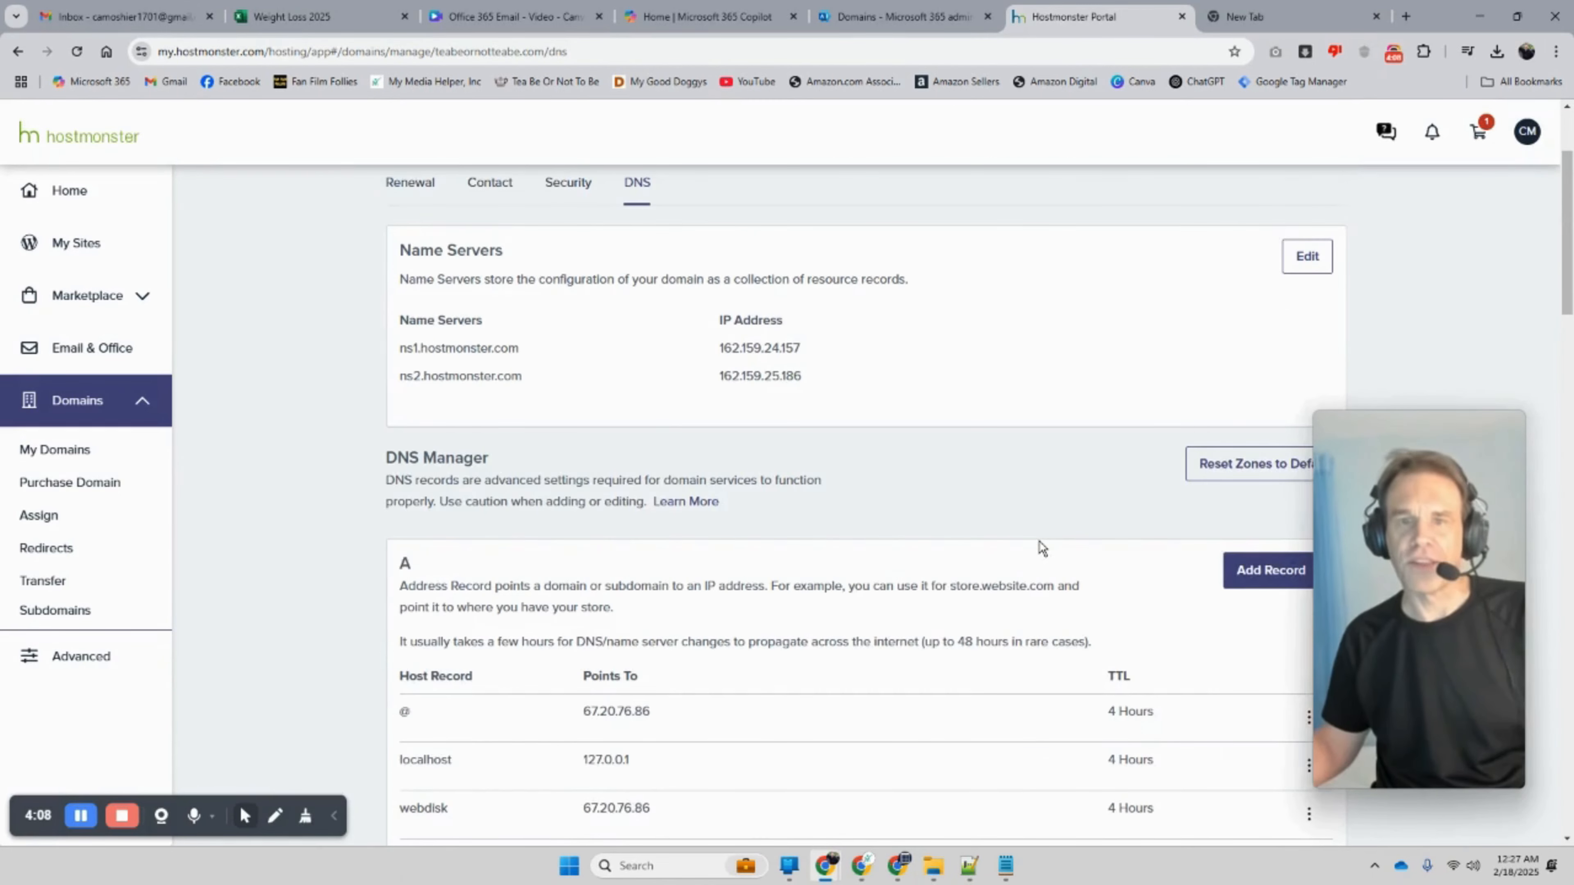
scroll(1042, 549, "down", 11)
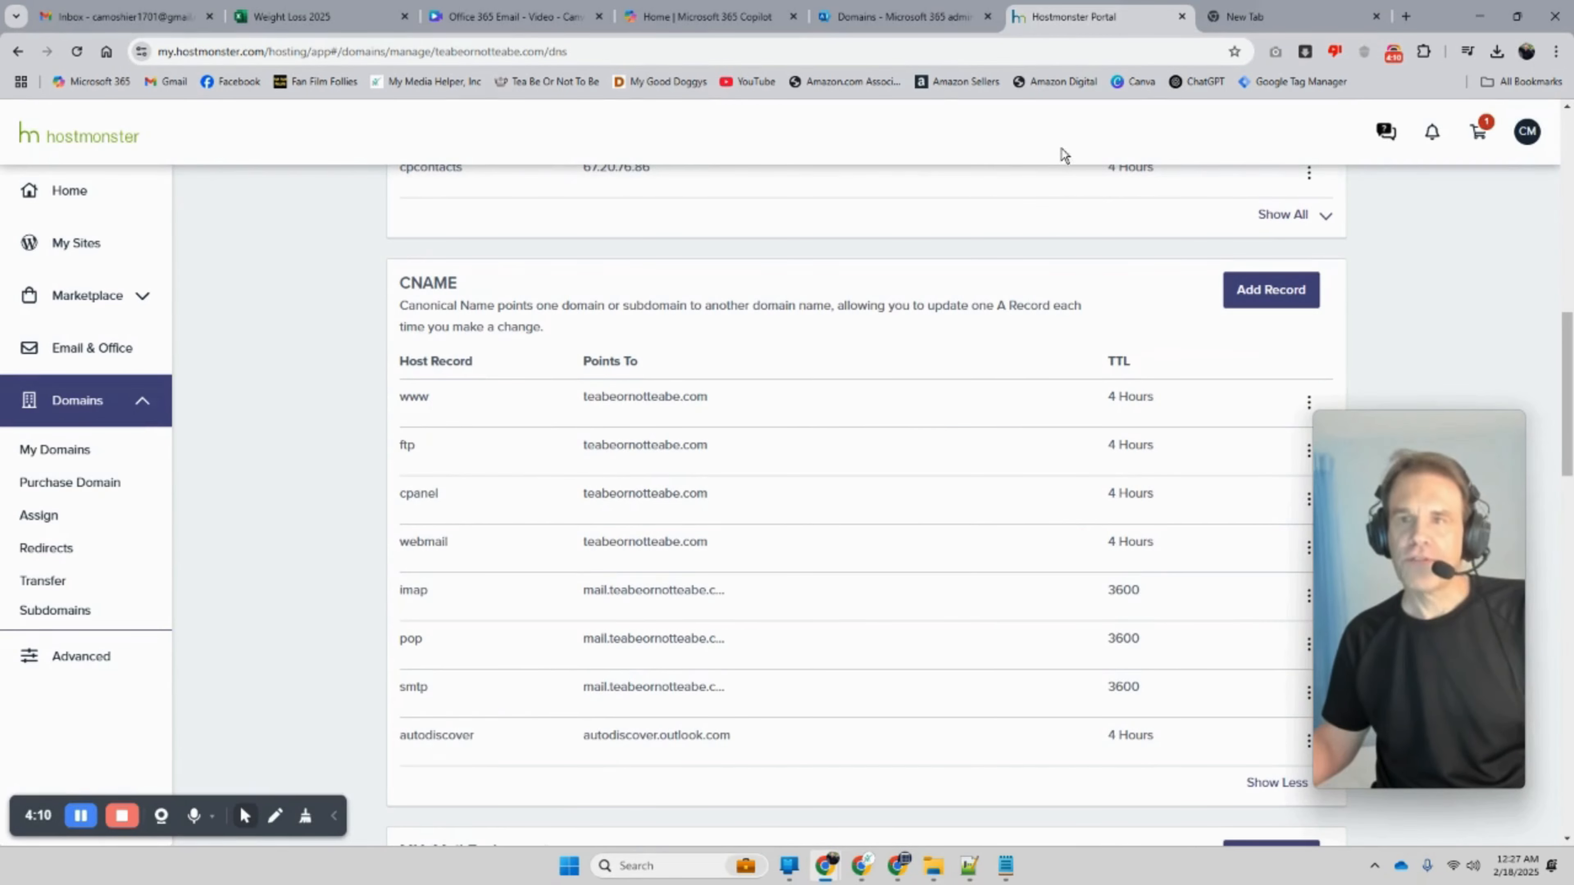
left_click(925, 17)
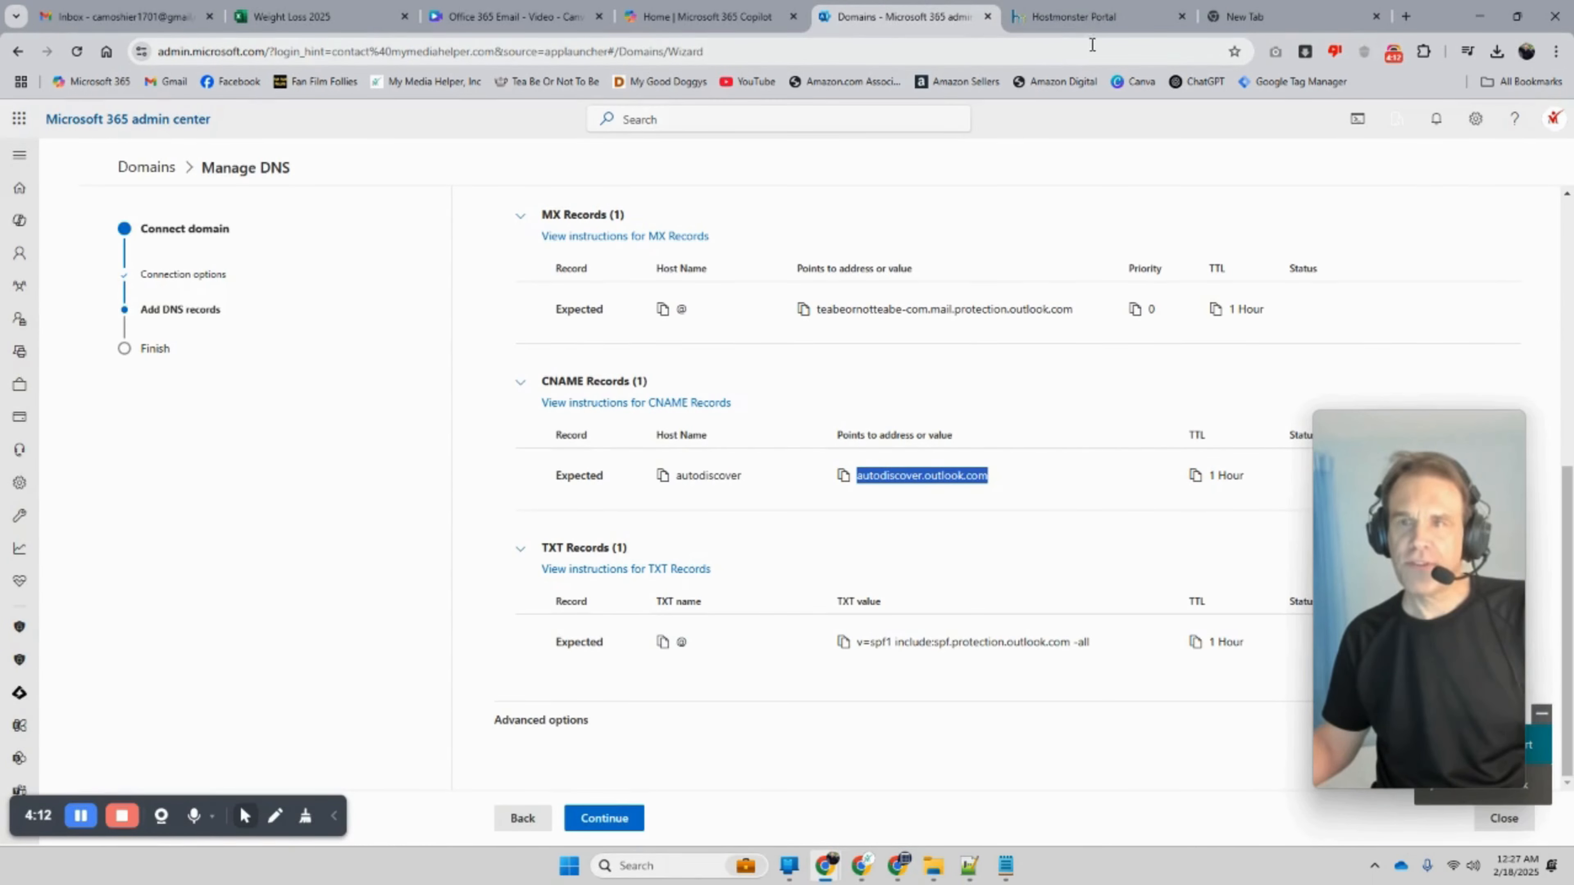
left_click(1092, 19)
scroll(808, 362, "down", 9)
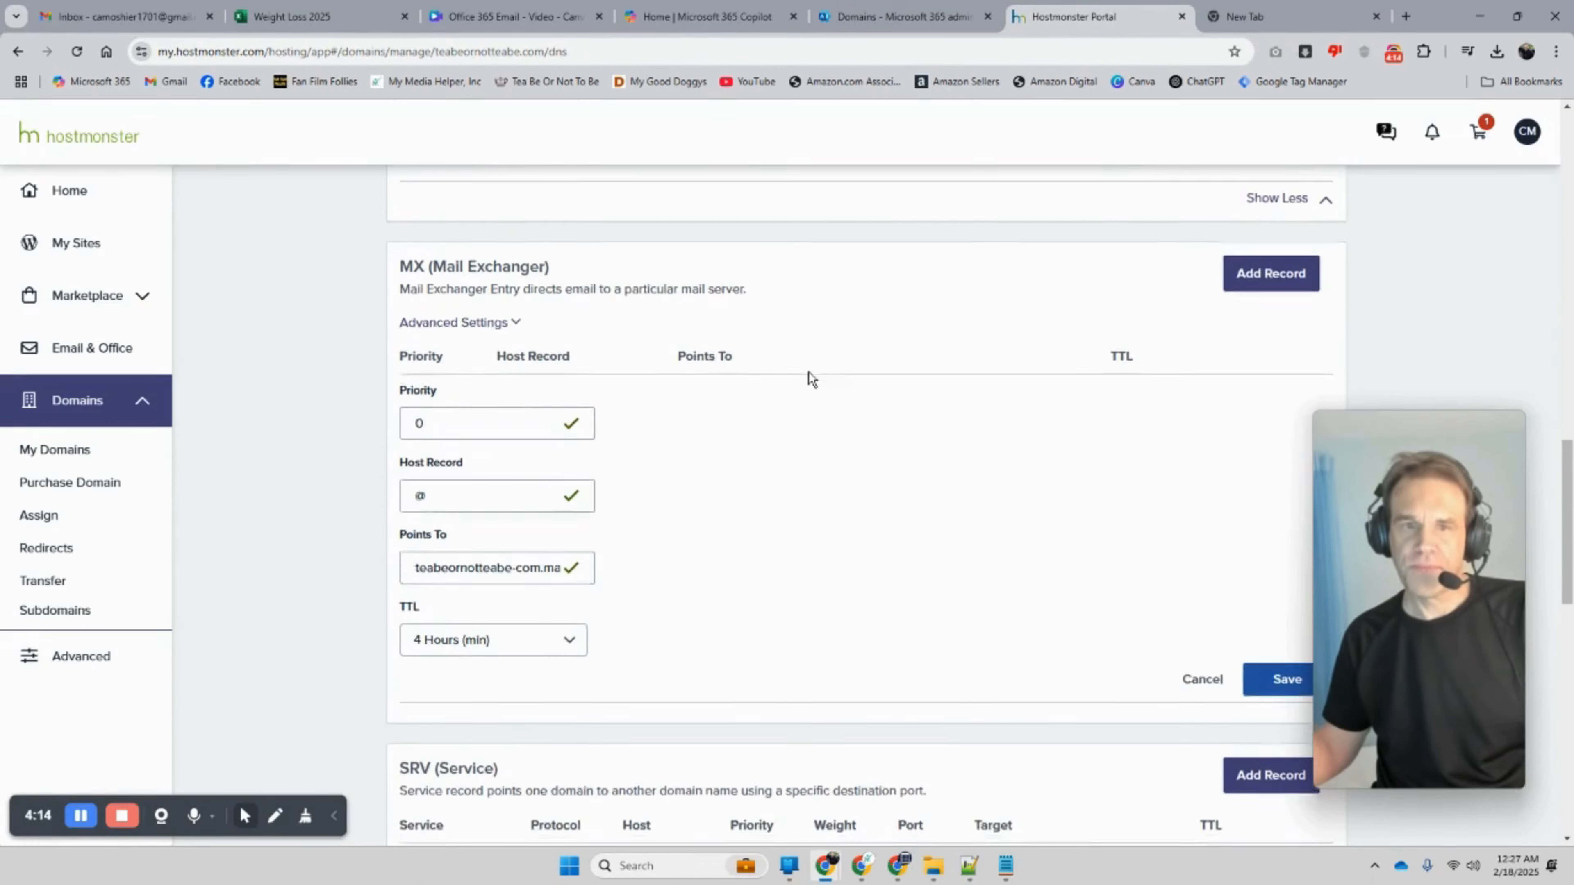
scroll(808, 375, "down", 18)
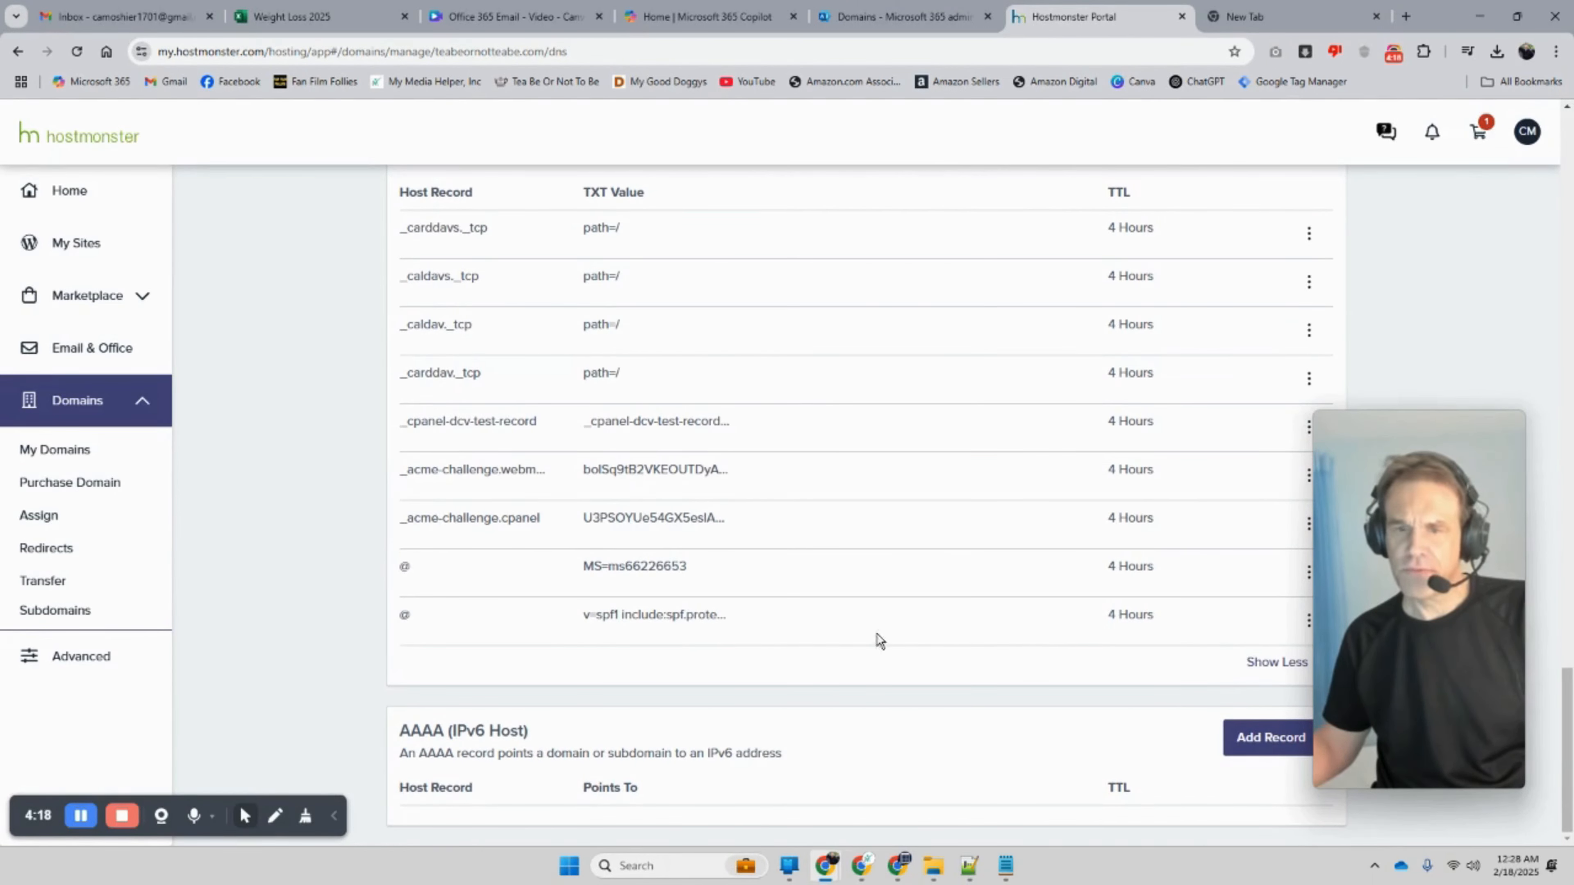
Step: Show all TXT records and open the @ SPF TXT record for editing
scroll(694, 585, "up", 2)
scroll(694, 585, "down", 2)
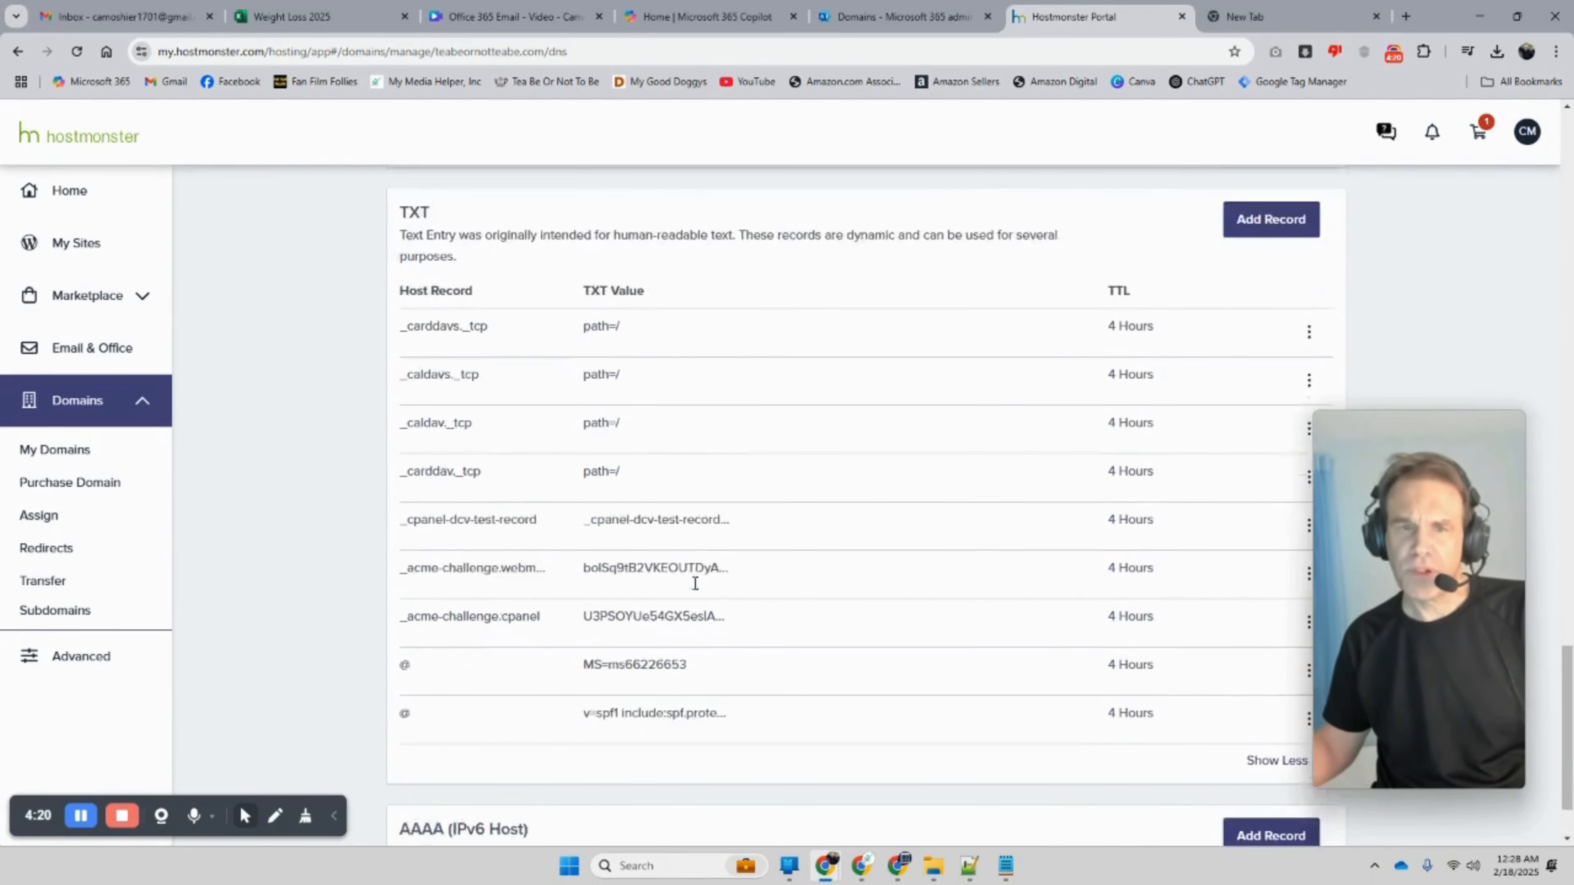
left_click(1274, 671)
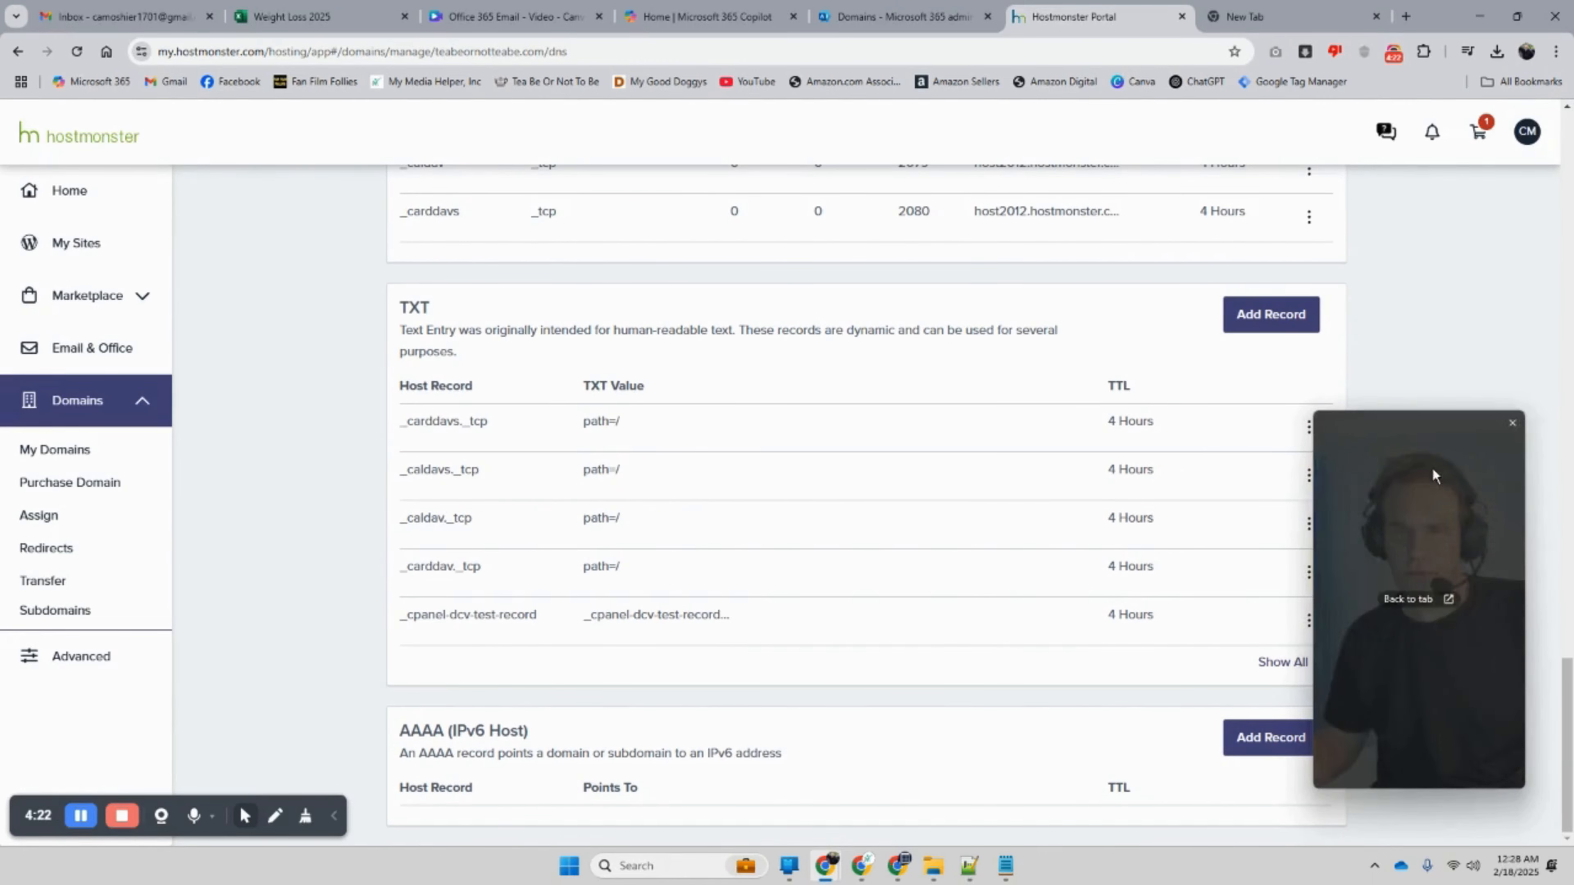
left_click_drag(1409, 486, 1507, 374)
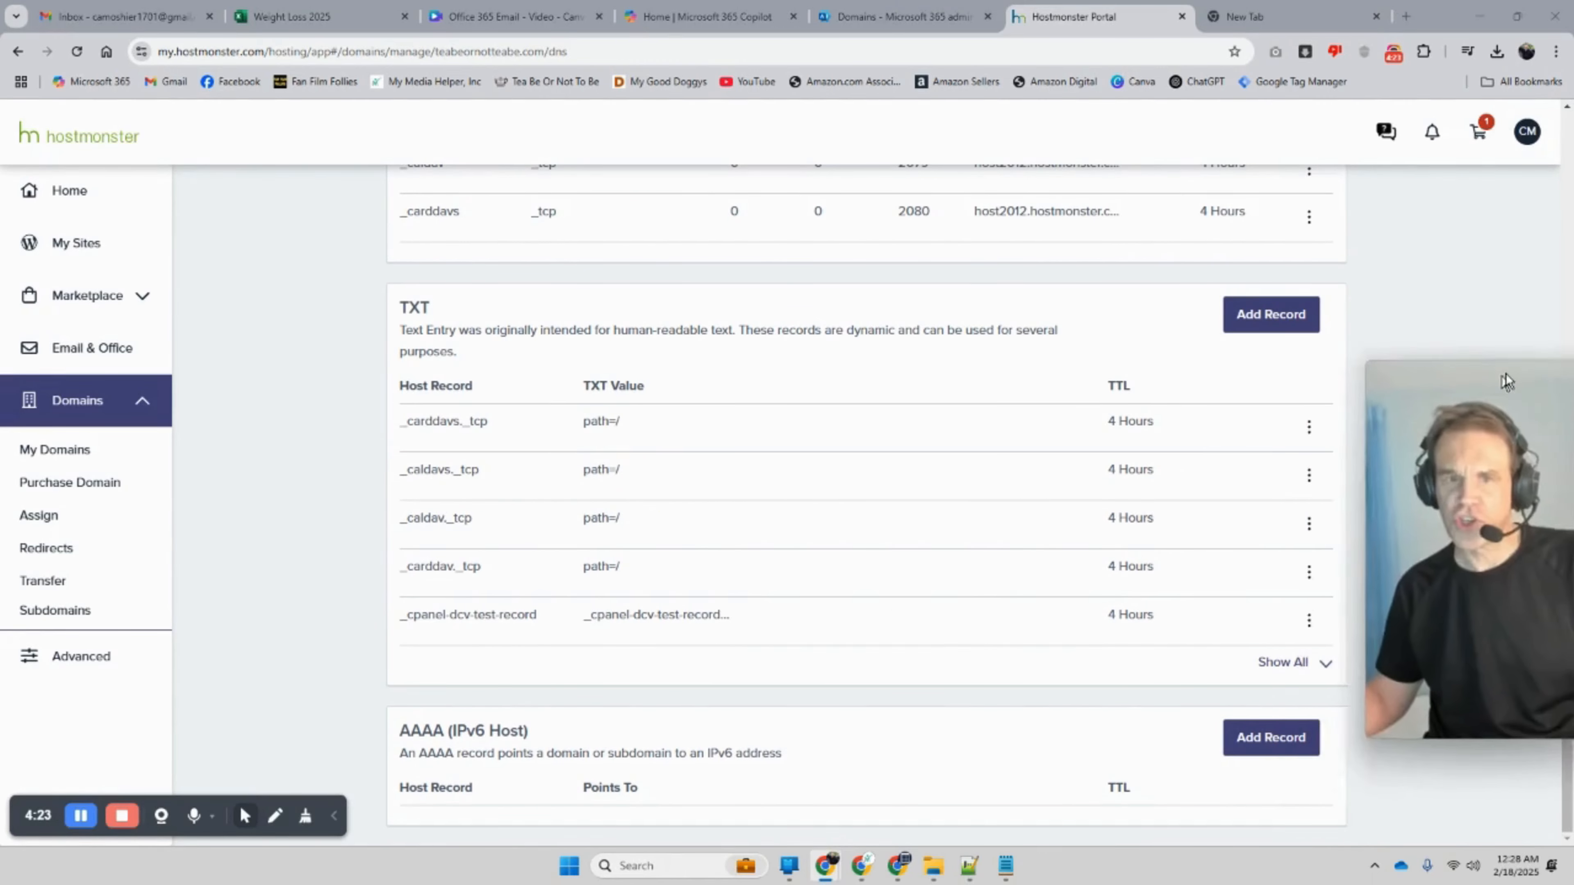
left_click(1293, 665)
left_click(1309, 620)
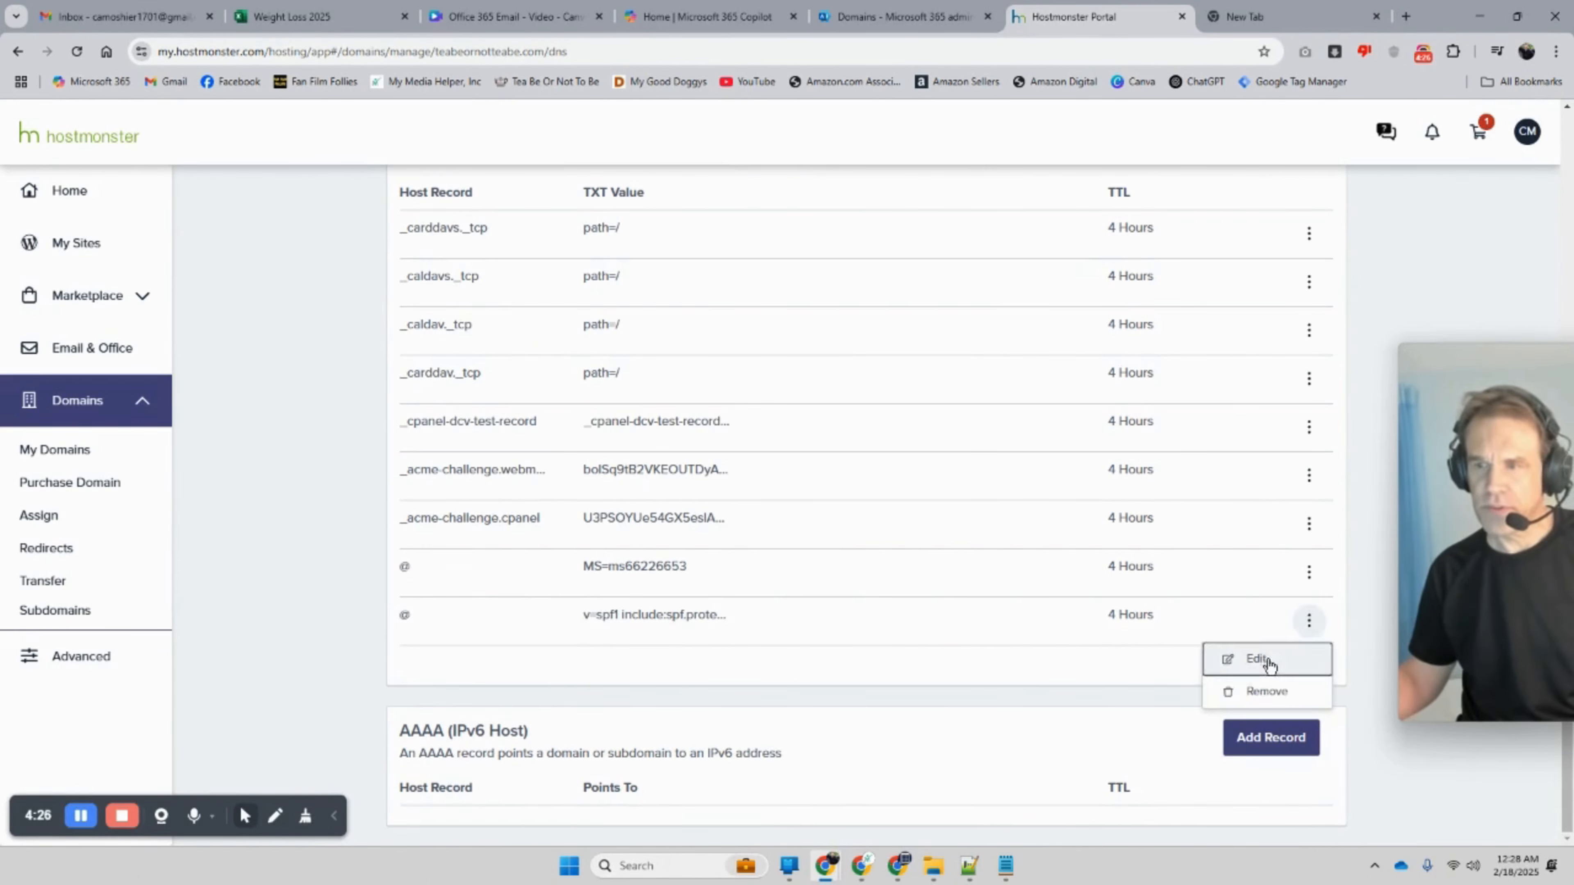
left_click(1253, 658)
Step: Compare the SPF value with Microsoft's expected v=spf1 include:spf.protection.outlook.com -all
left_click(505, 725)
left_click_drag(505, 724, 345, 712)
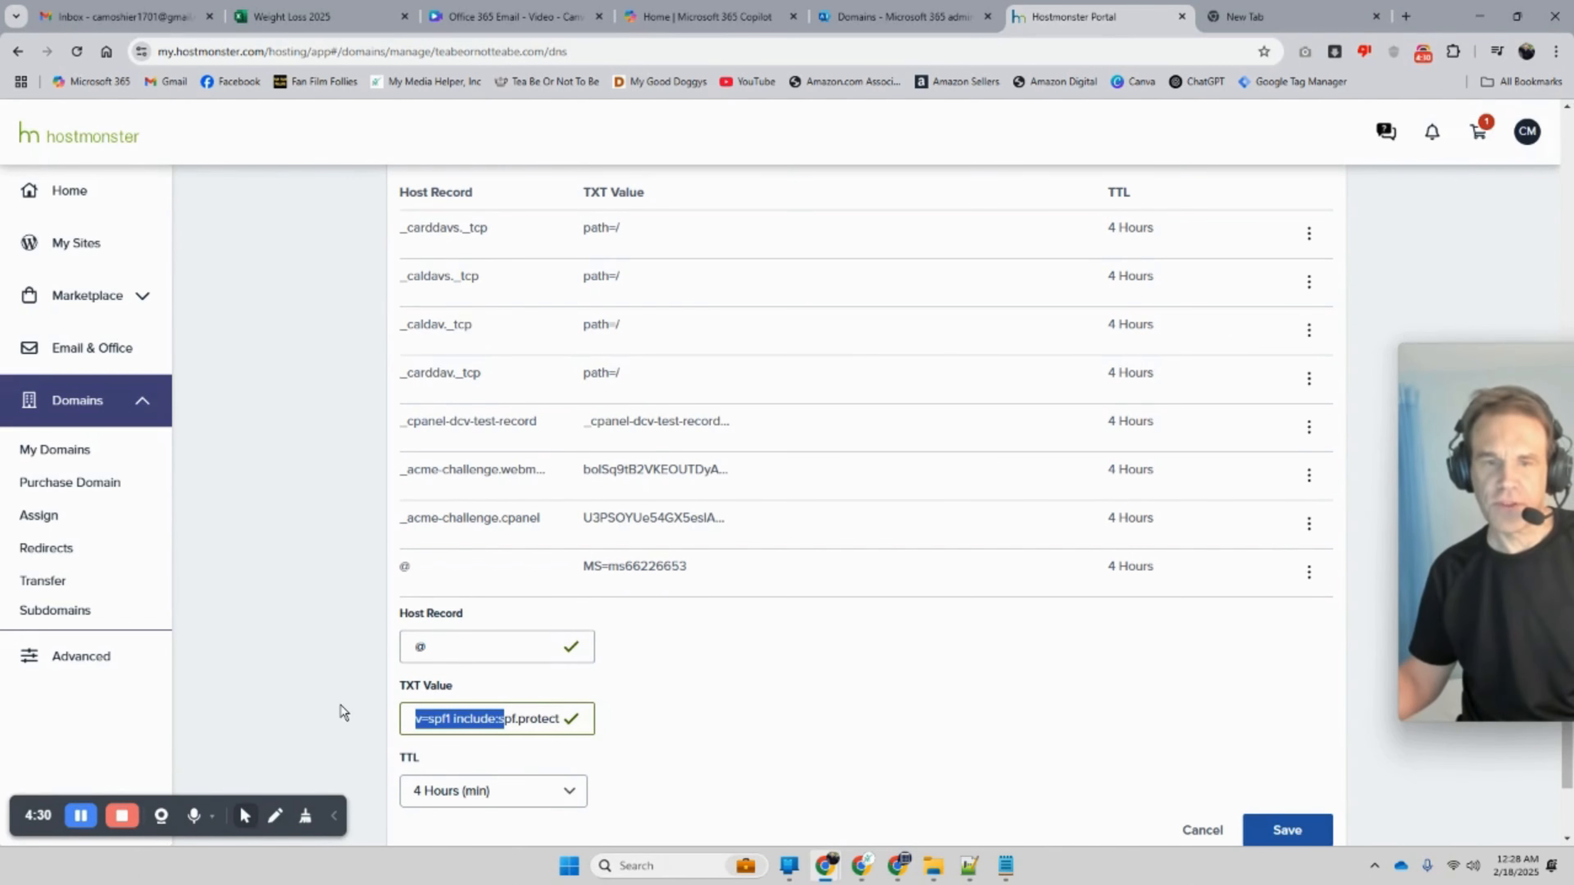
left_click(905, 17)
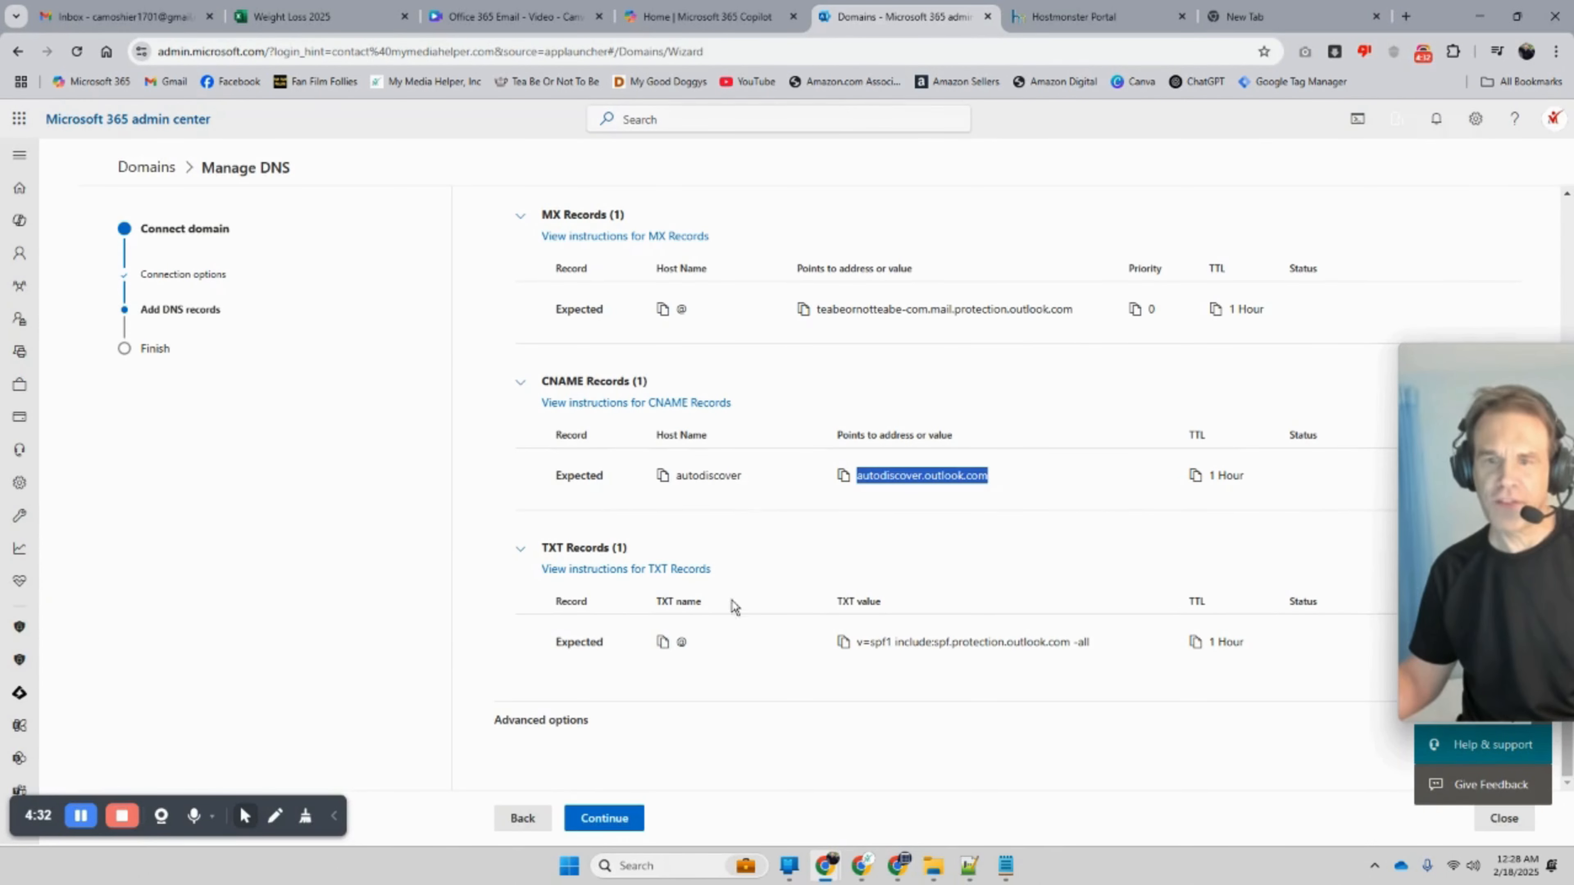
double_click(681, 644)
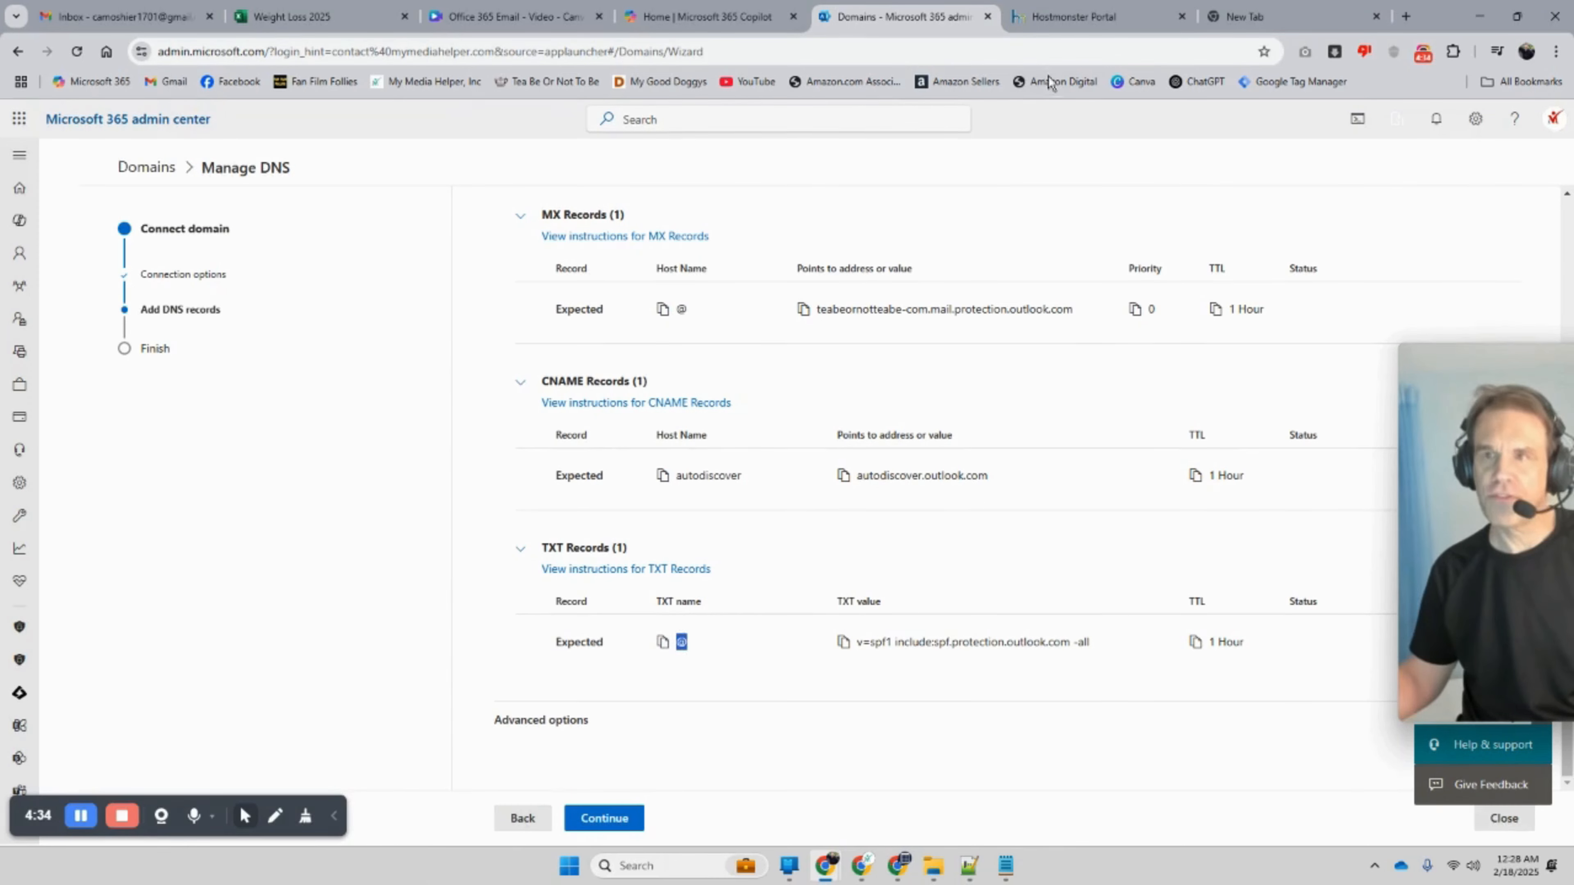
left_click(1053, 17)
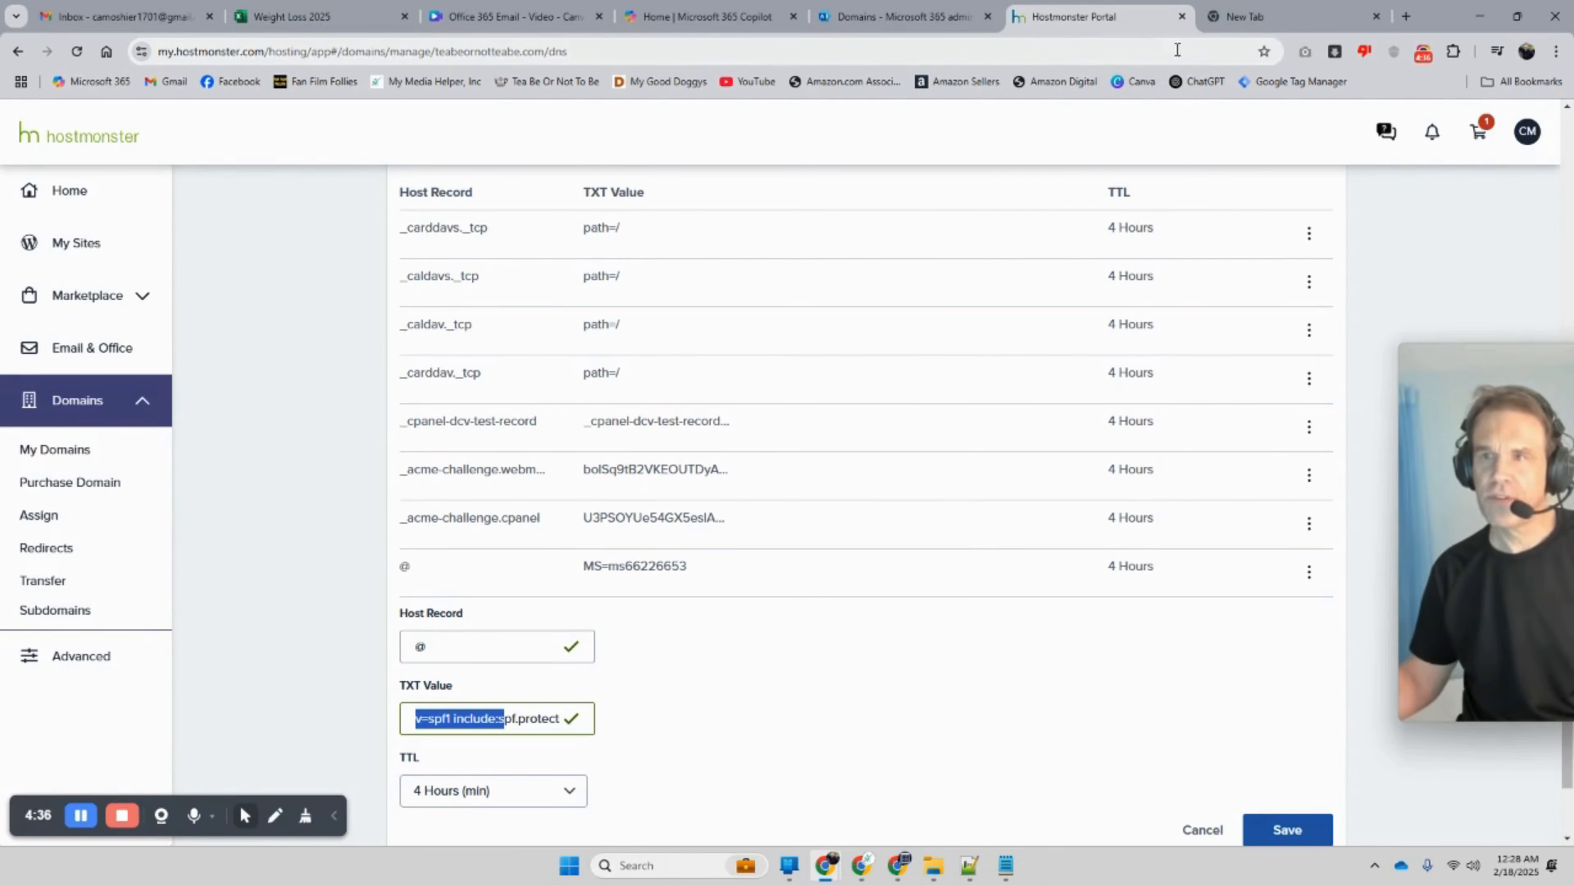
left_click(1252, 18)
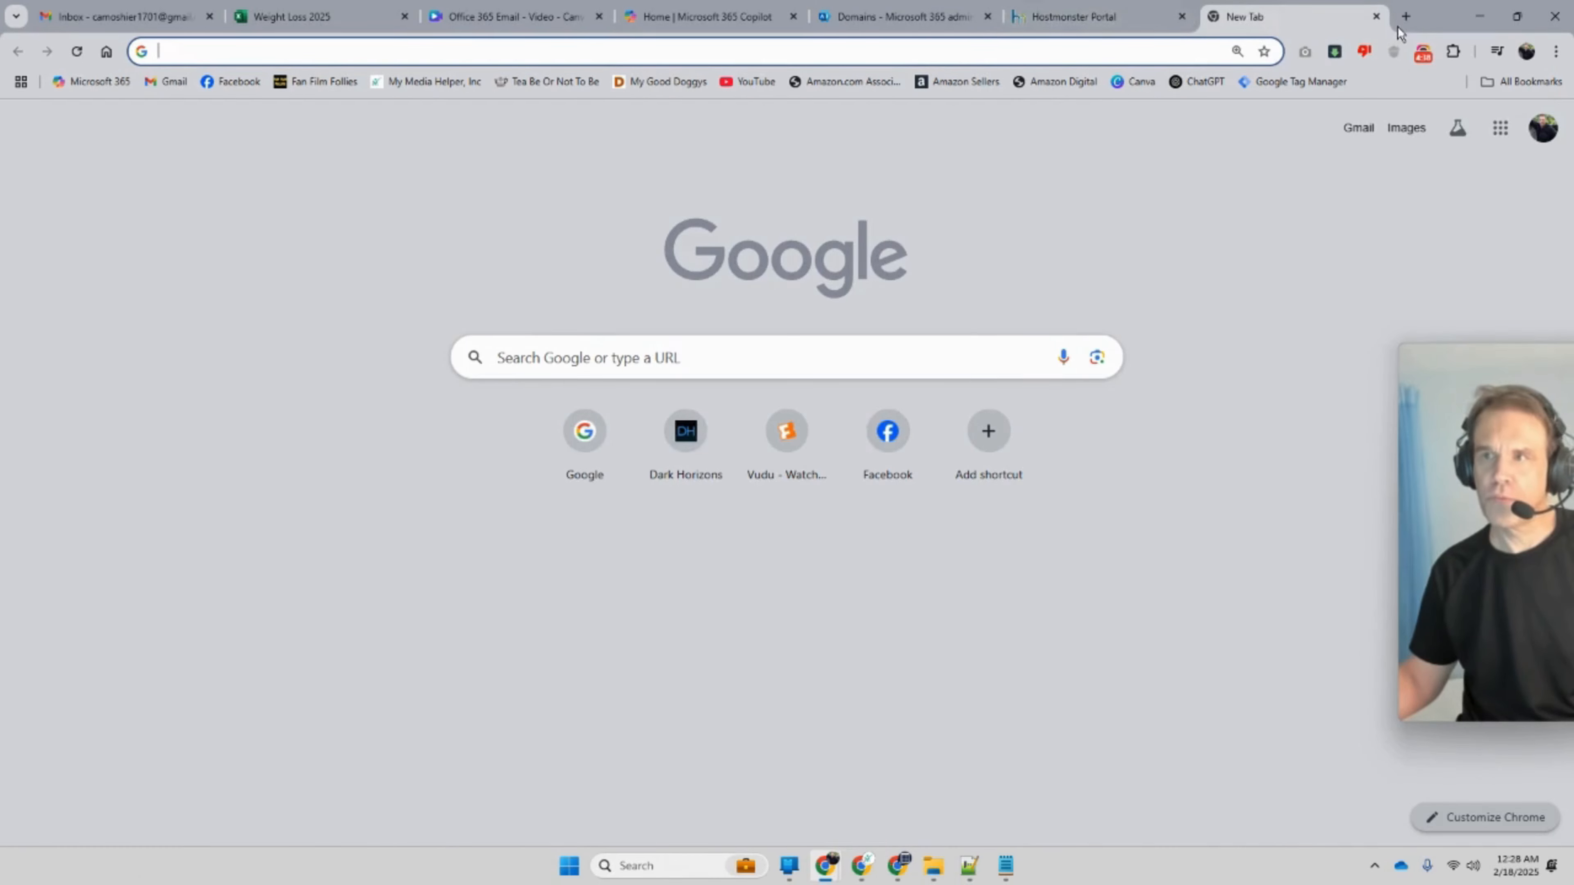
left_click(1377, 17)
left_click(892, 17)
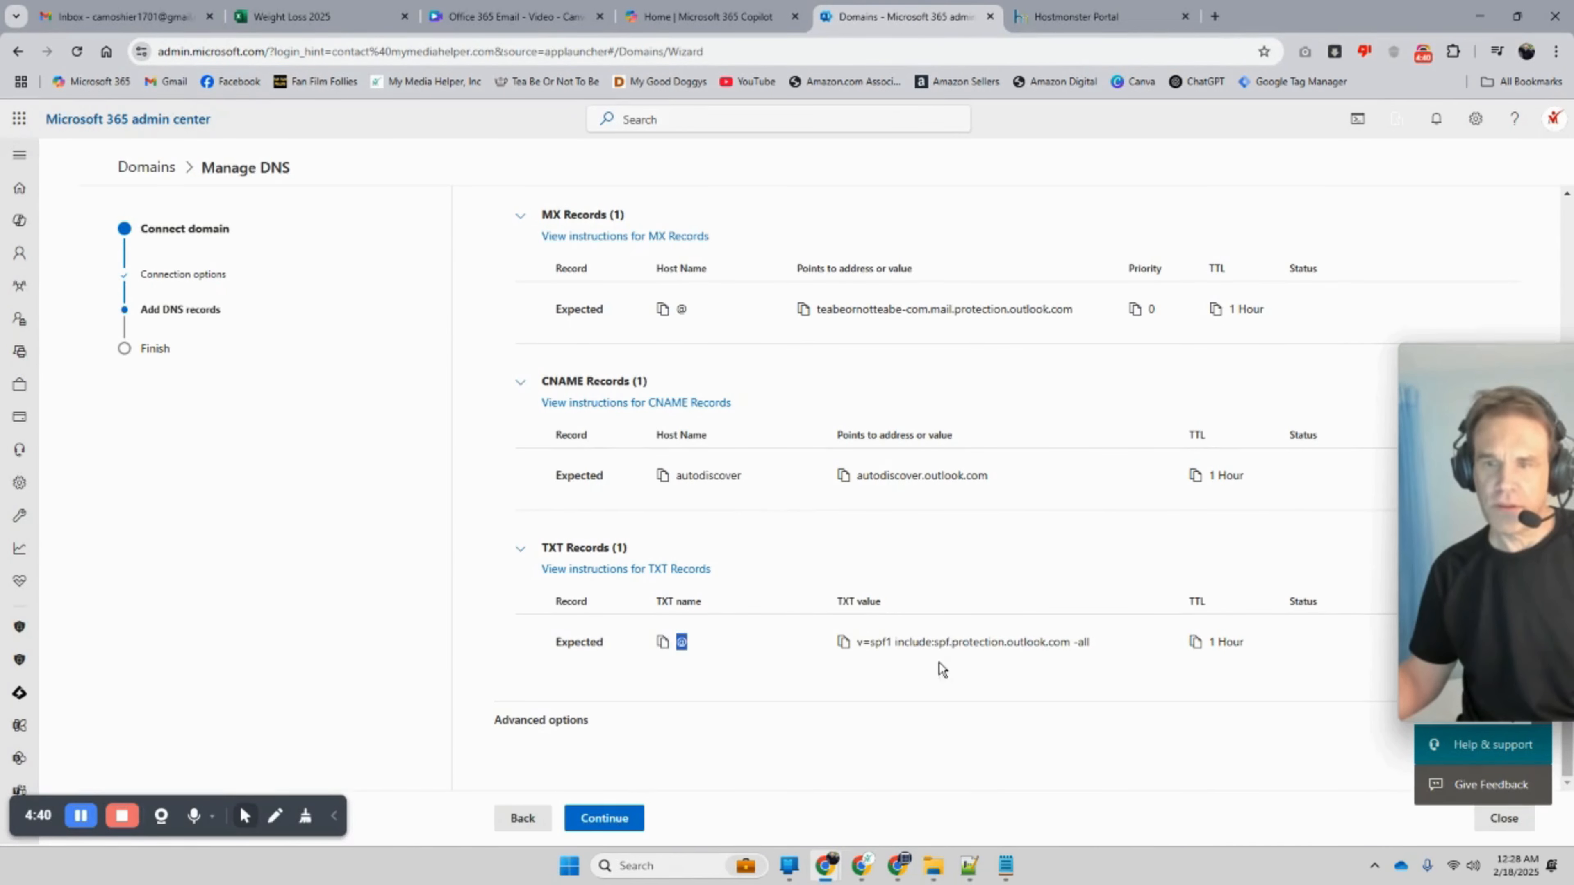
left_click_drag(1092, 644, 858, 657)
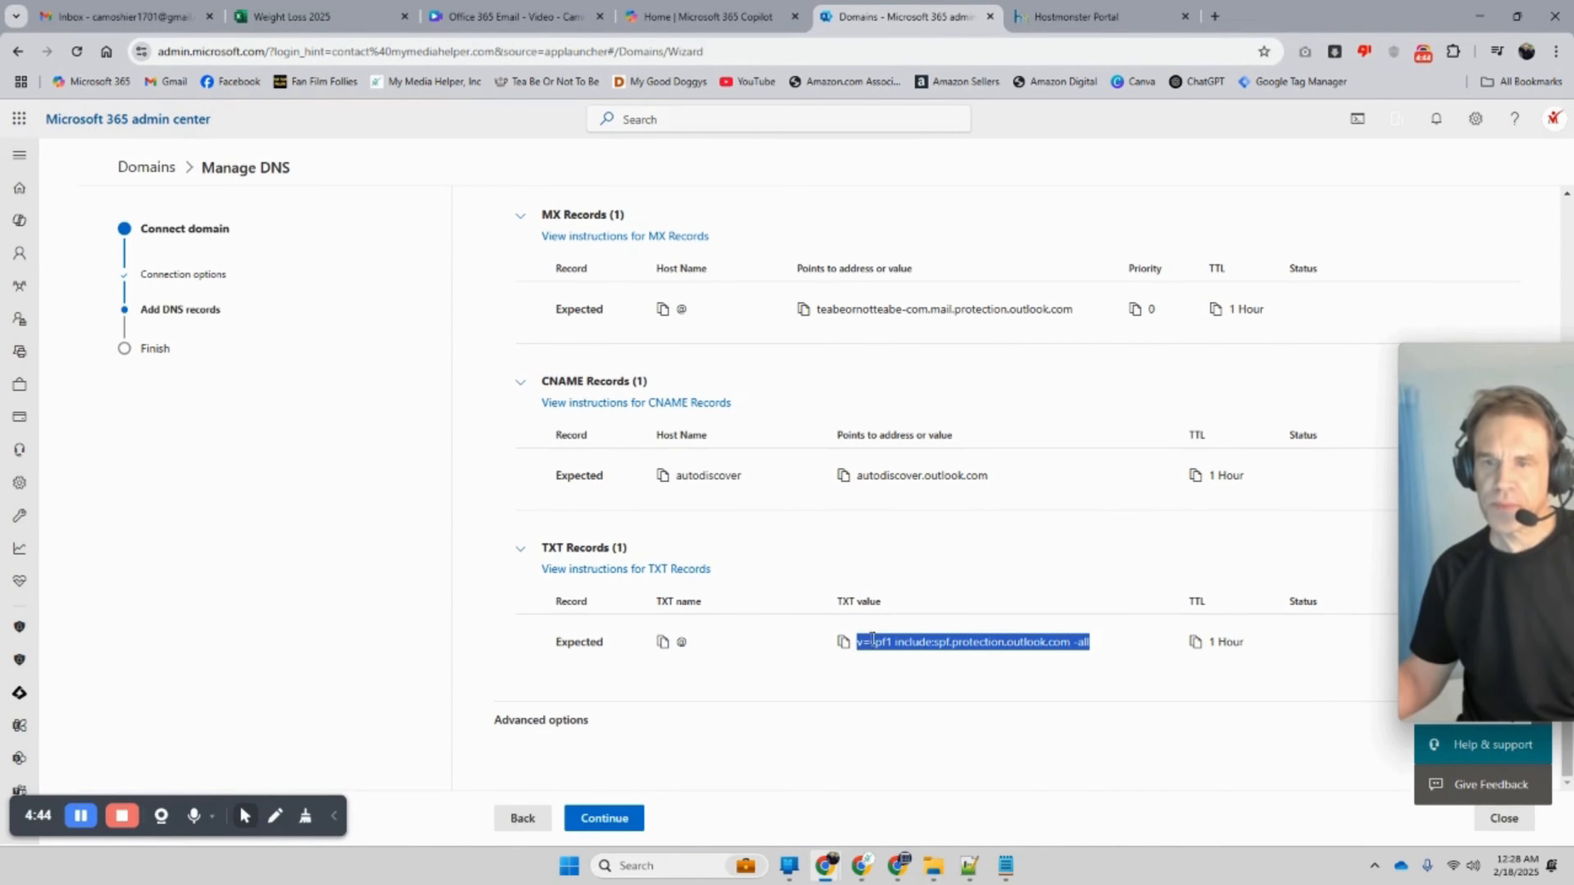
left_click(1061, 16)
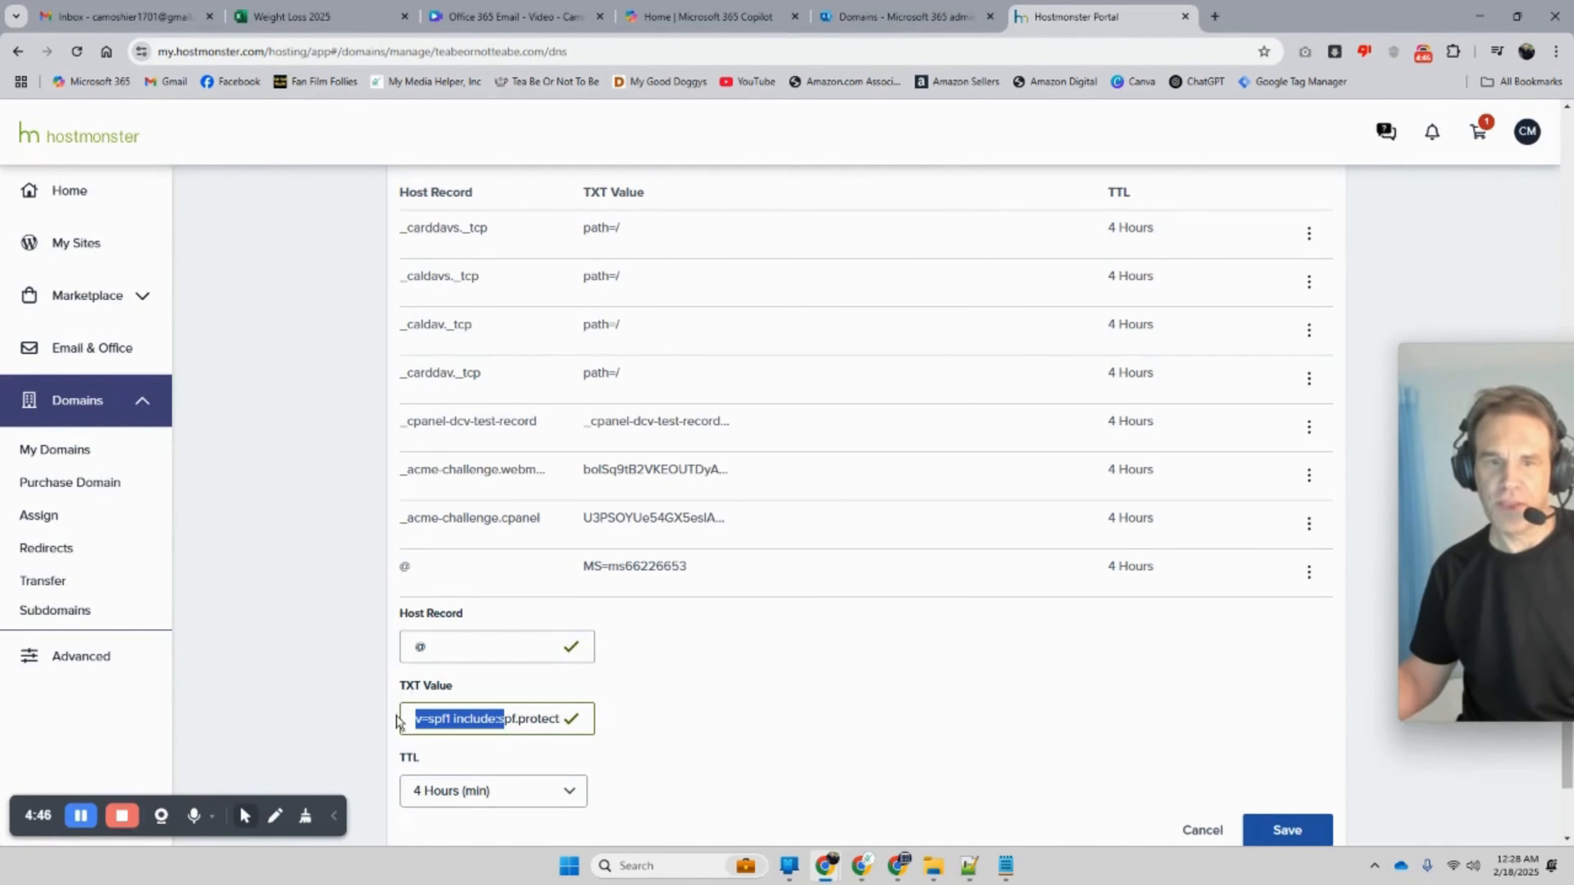
left_click(459, 690)
scroll(452, 699, "down", 1)
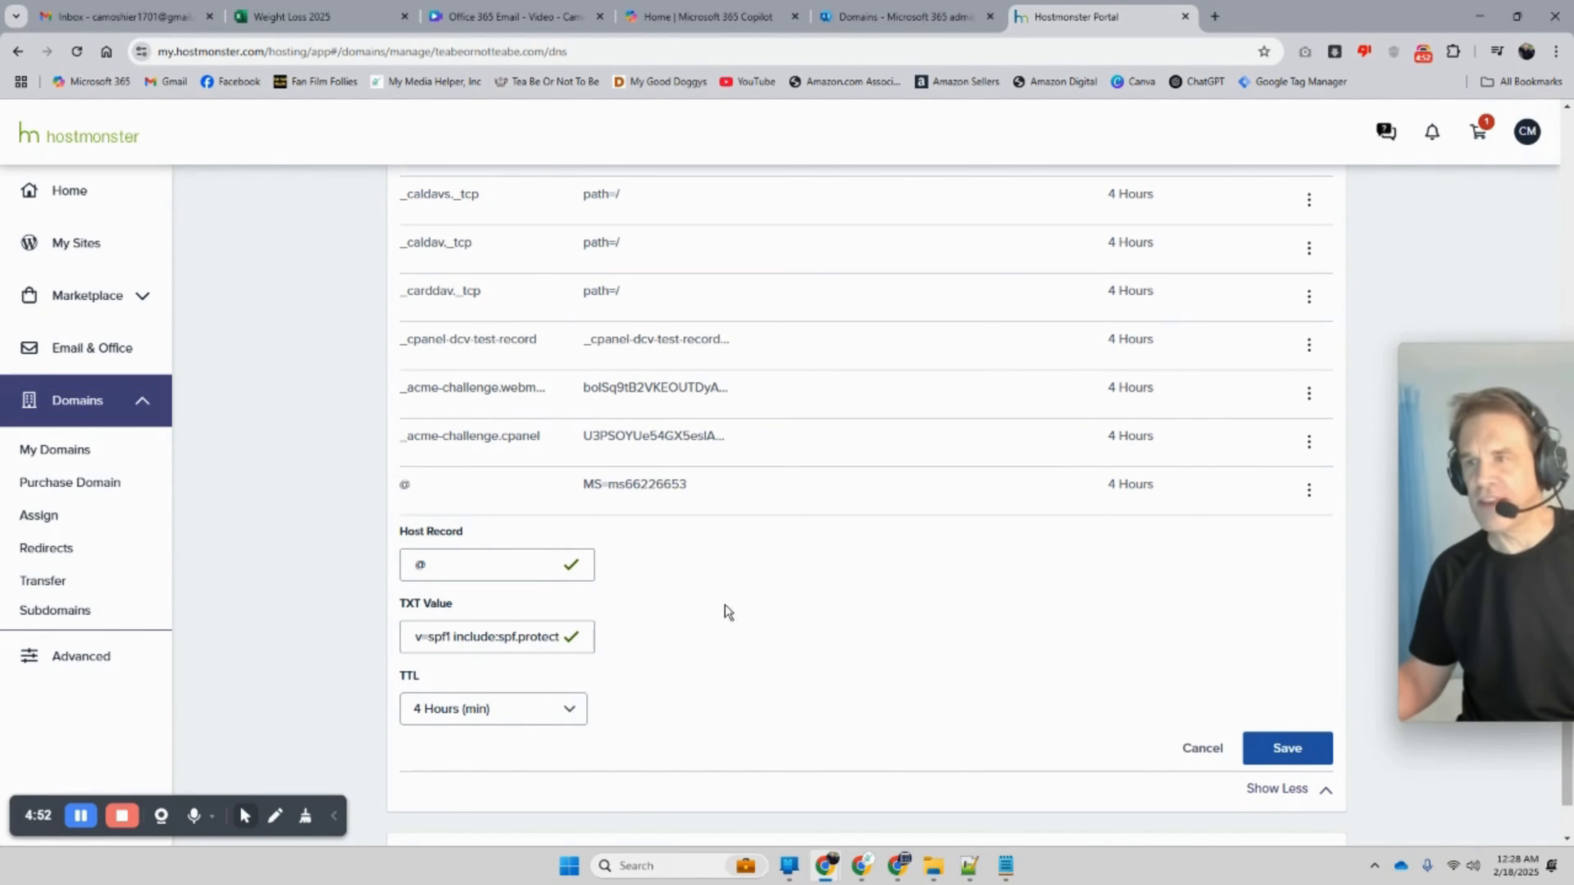
left_click(974, 17)
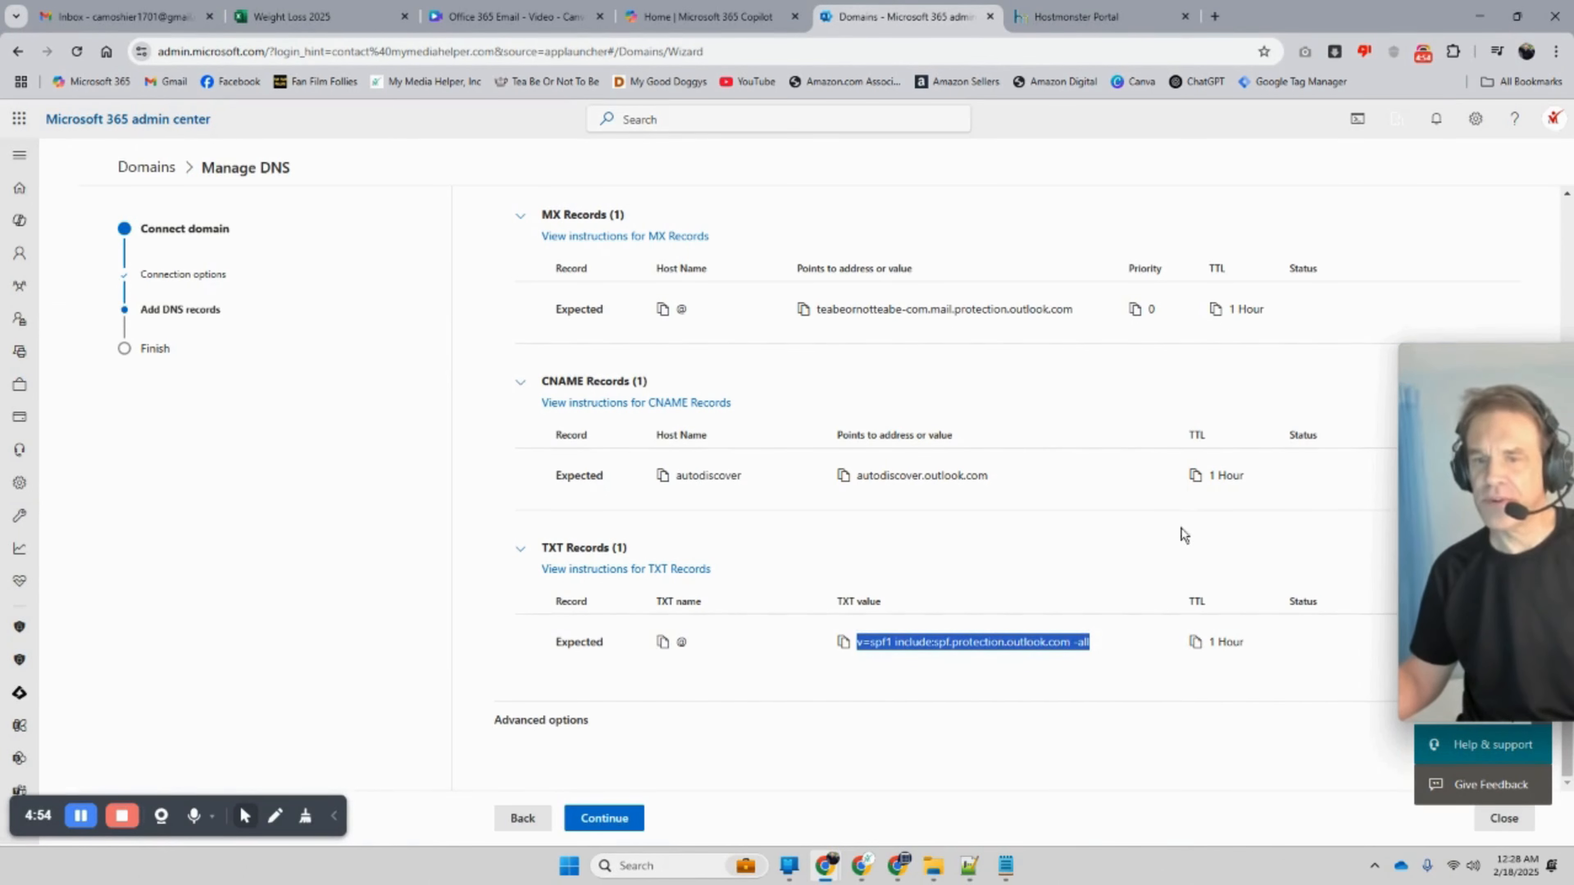
left_click(1096, 17)
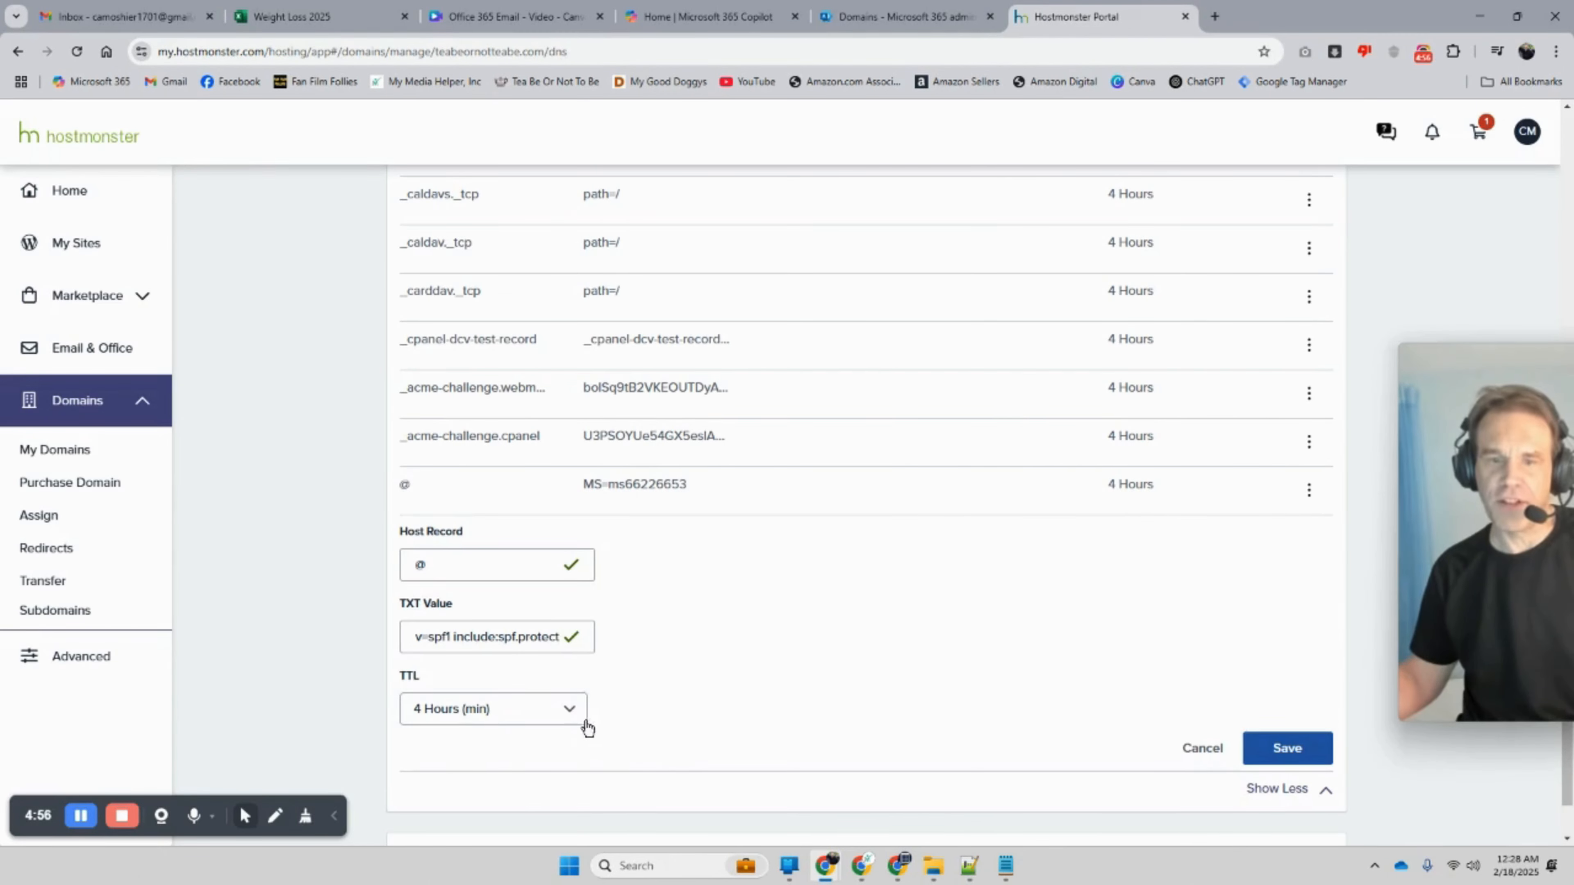
Step: Keep the TTL at 4 Hours and save the @ SPF TXT record
left_click(582, 716)
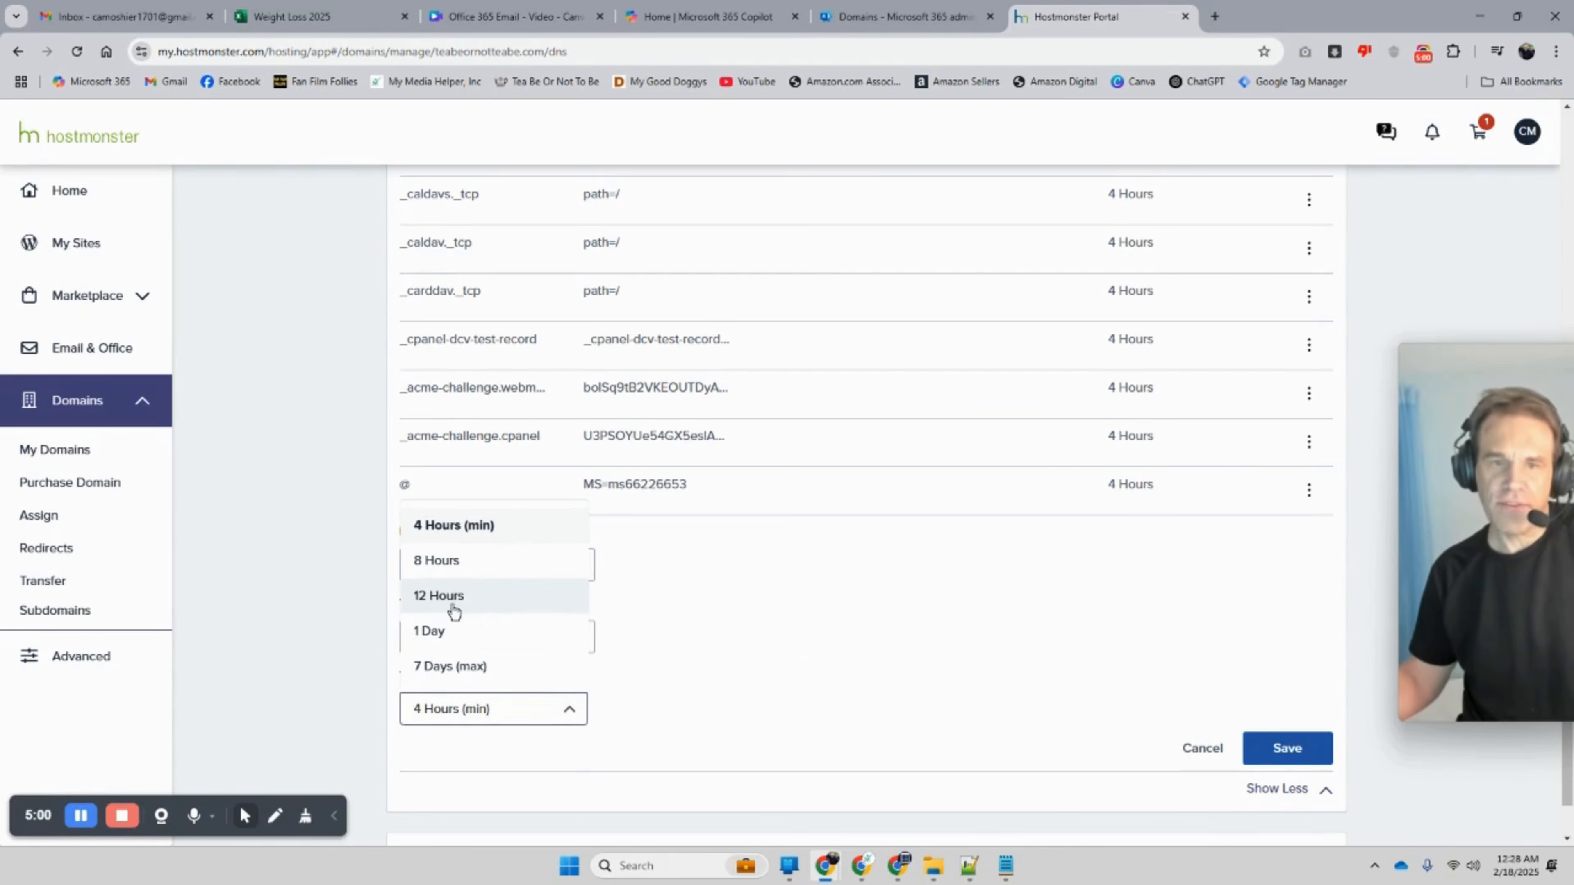
left_click(741, 699)
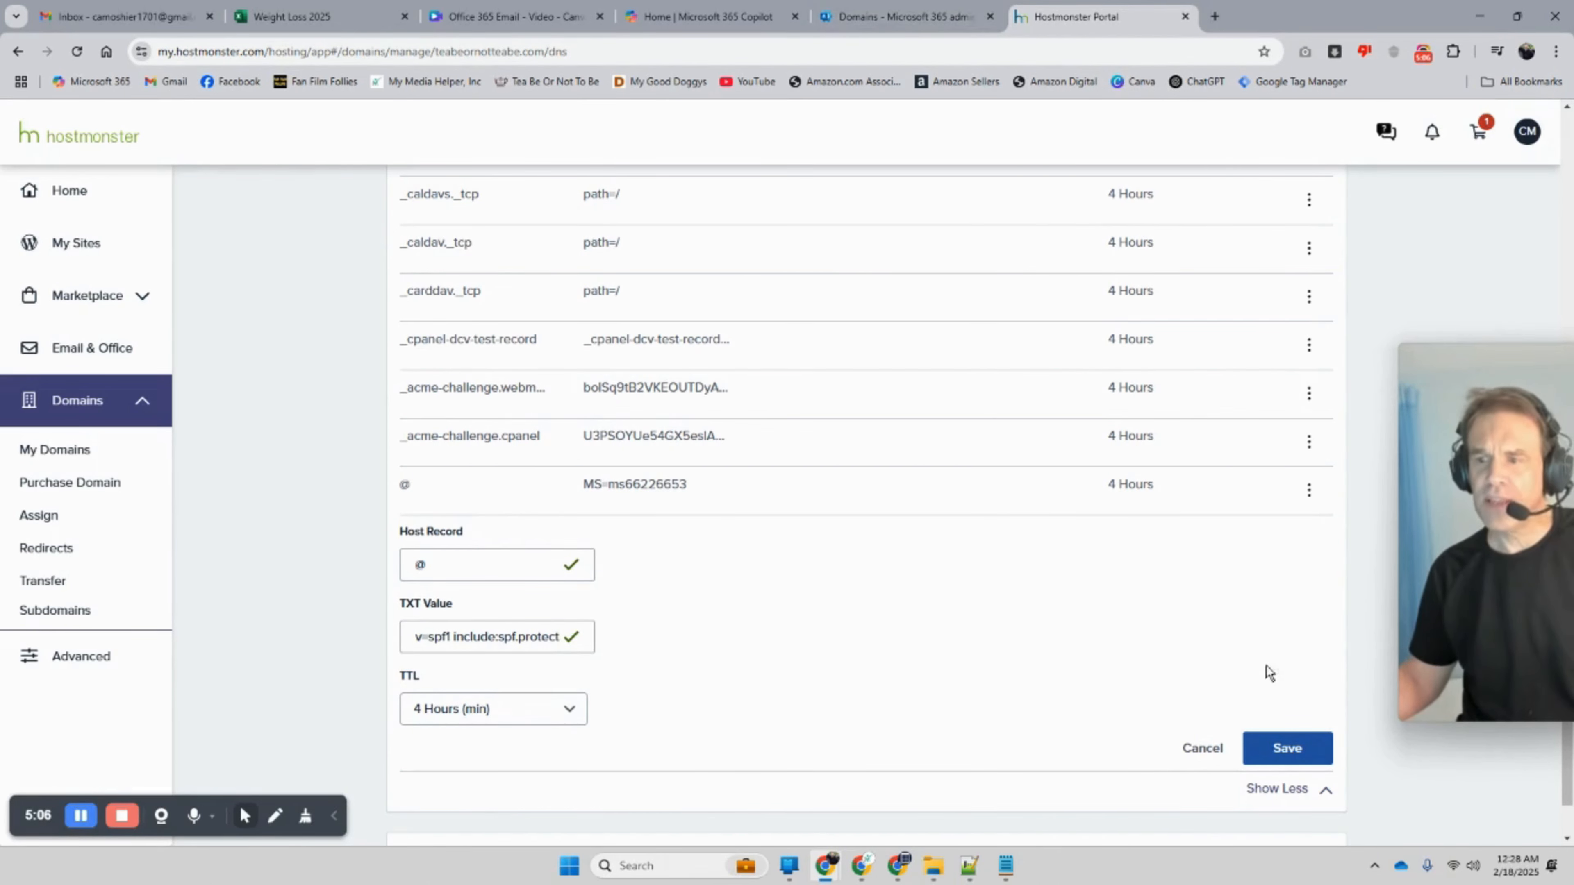
scroll(1163, 619, "down", 2)
left_click(1282, 623)
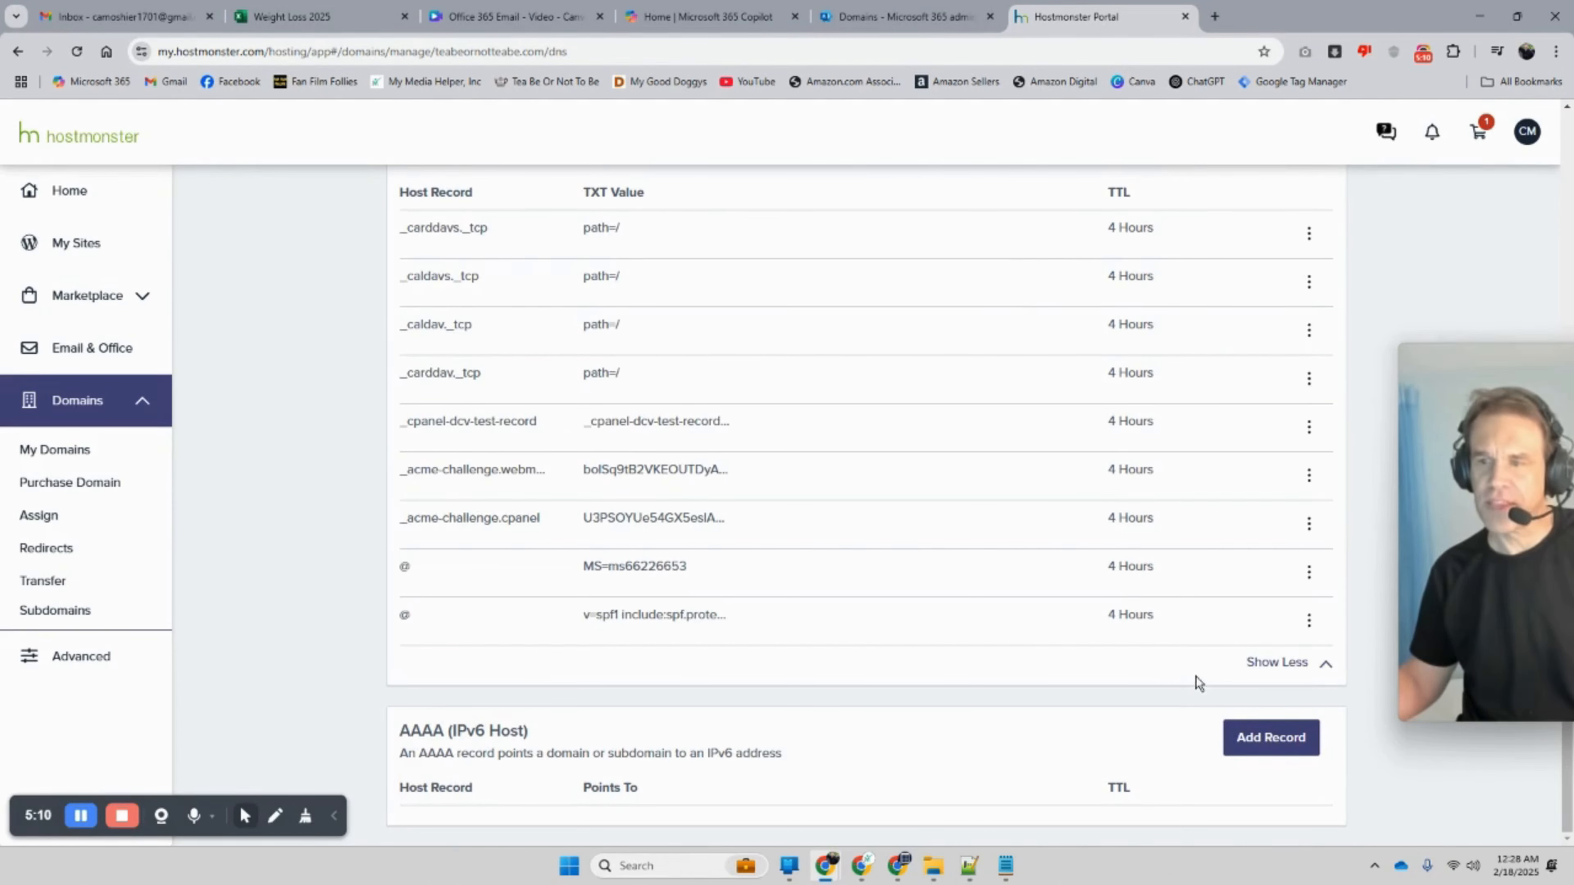
scroll(1197, 679, "up", 5)
Step: Run Microsoft 365's DNS check for teabeornotteabe.com and click Done to return to Domains
left_click(933, 18)
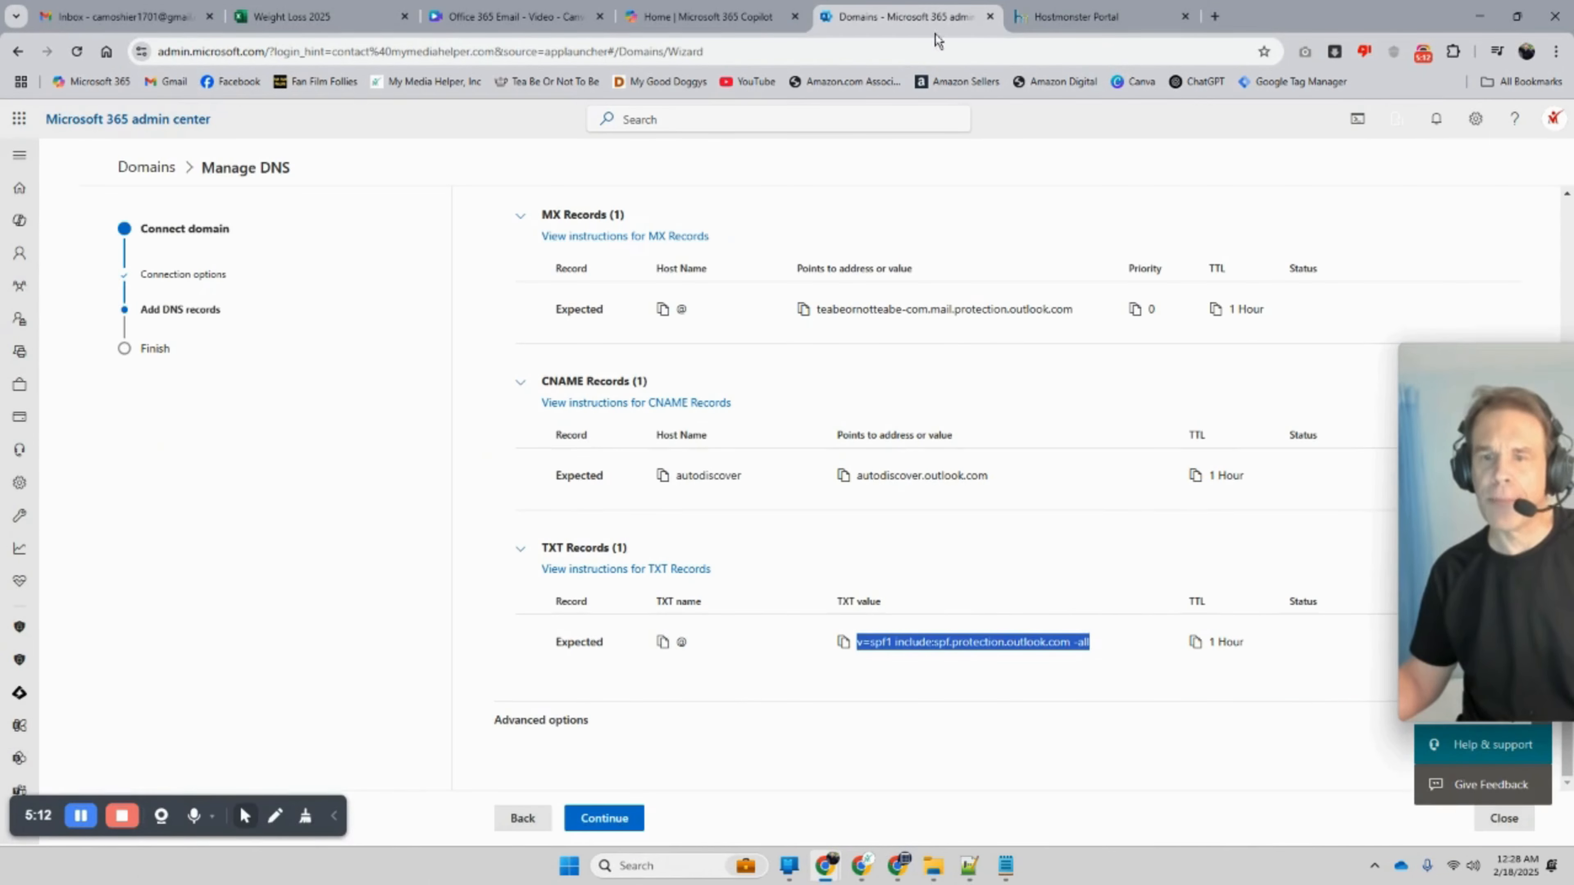
left_click(609, 820)
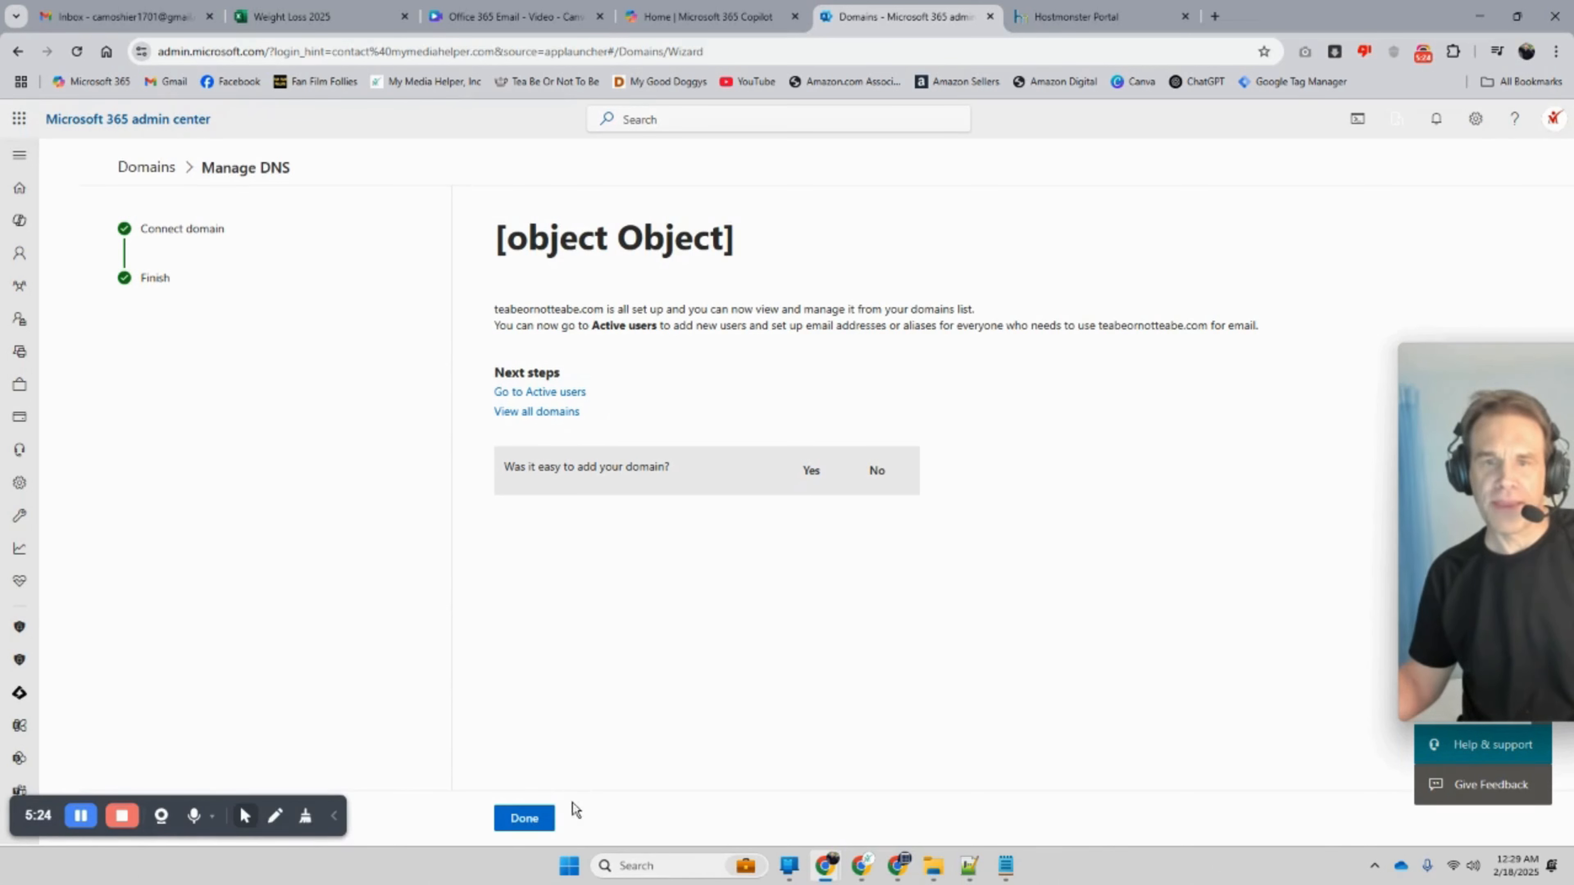
left_click(528, 806)
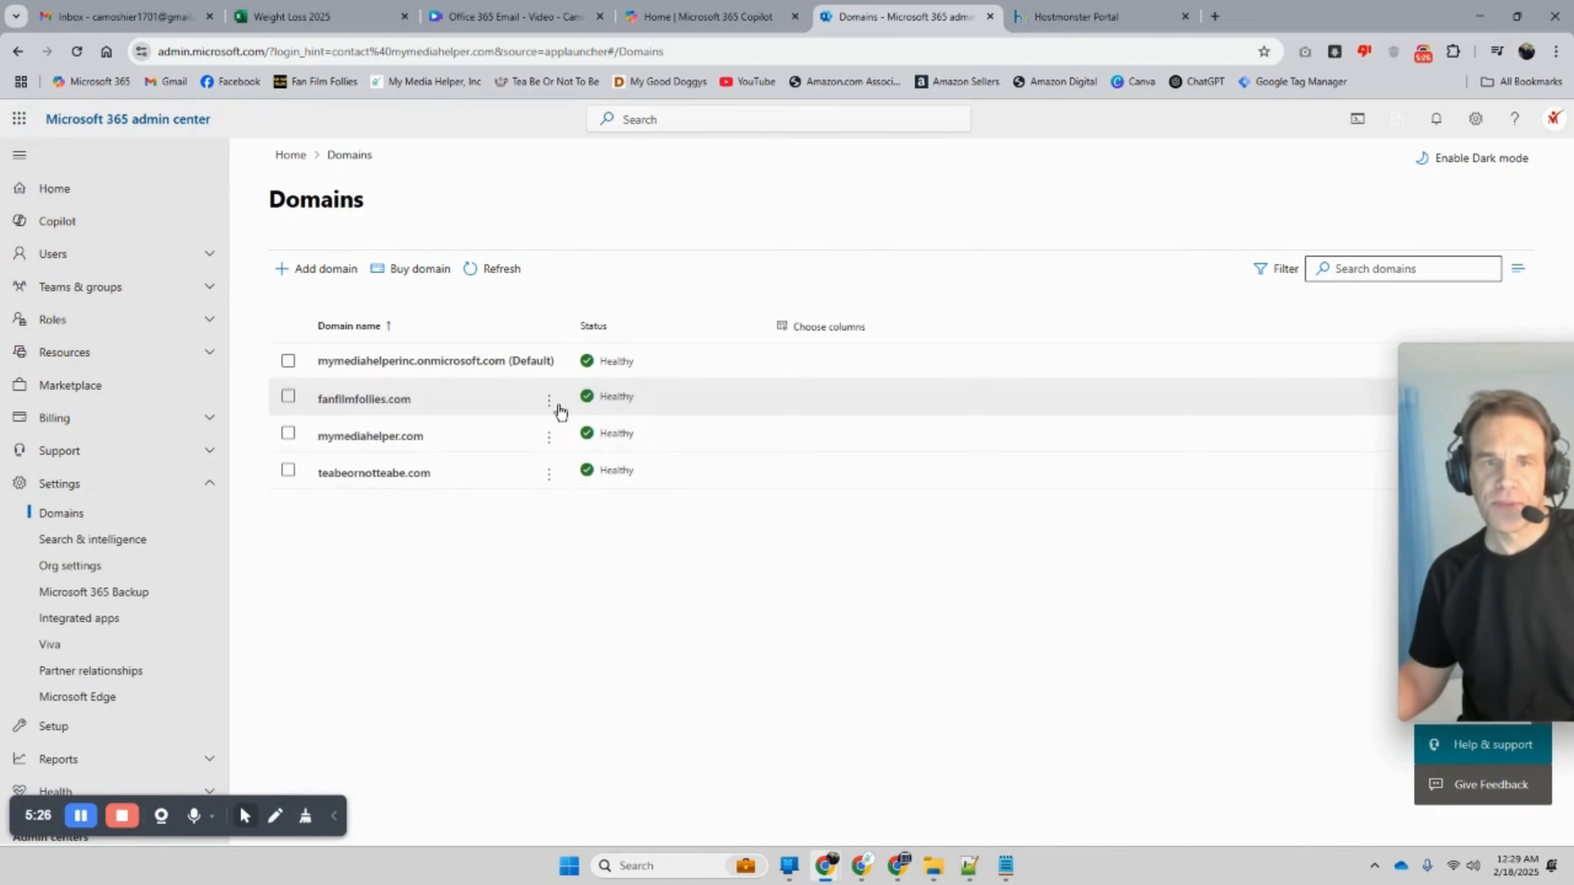
Step: Reopen Manage DNS for teabeornotteabe.com and expand the expected MX and TXT records
left_click(548, 474)
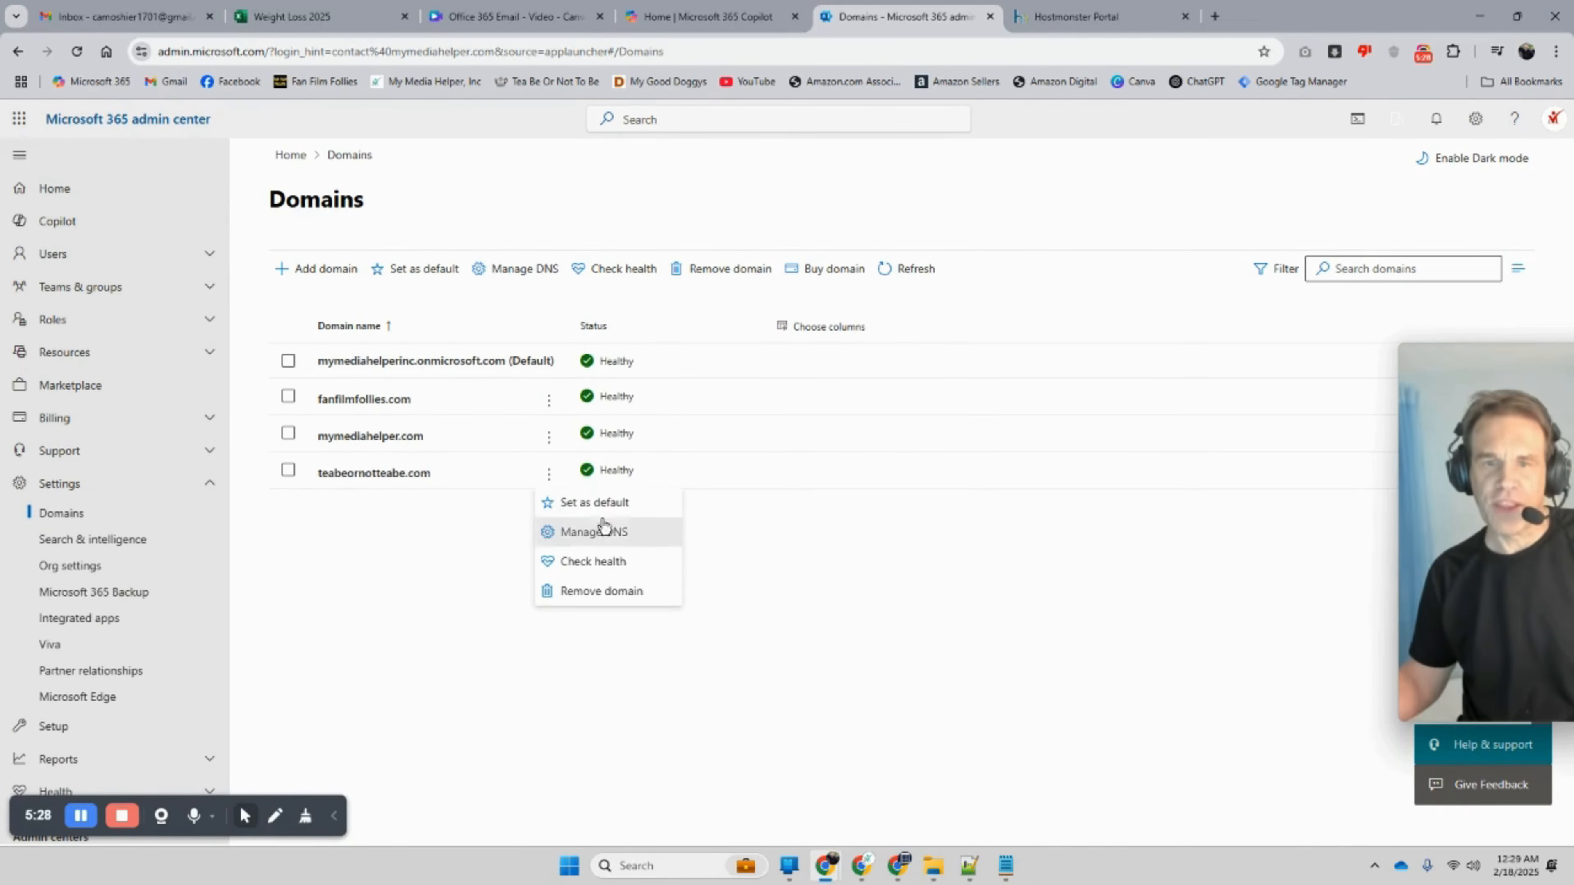
left_click(611, 532)
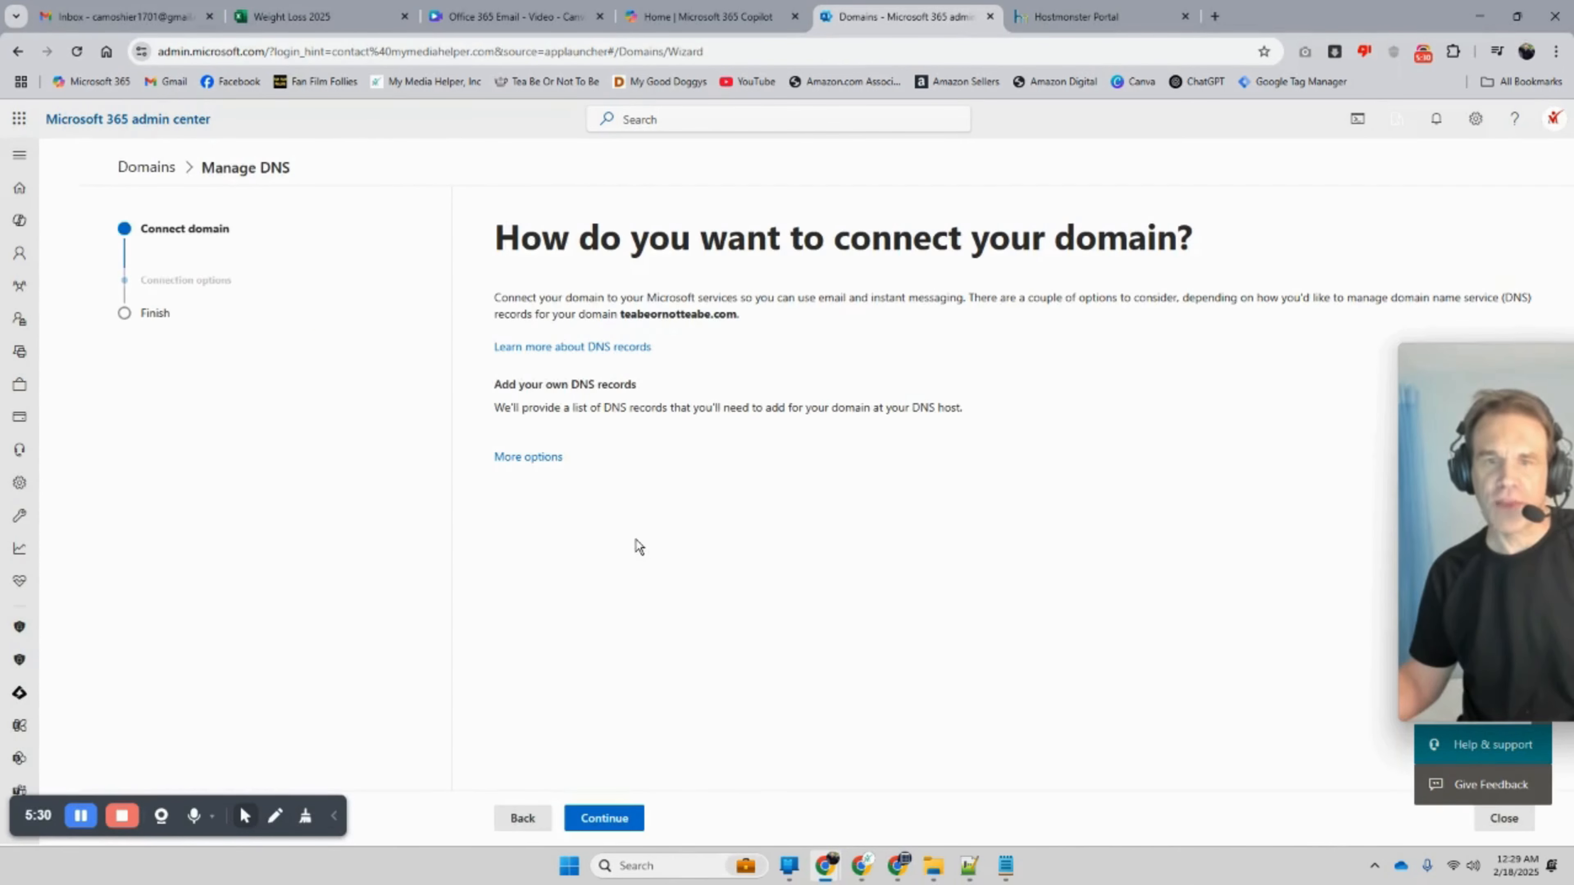
left_click(589, 819)
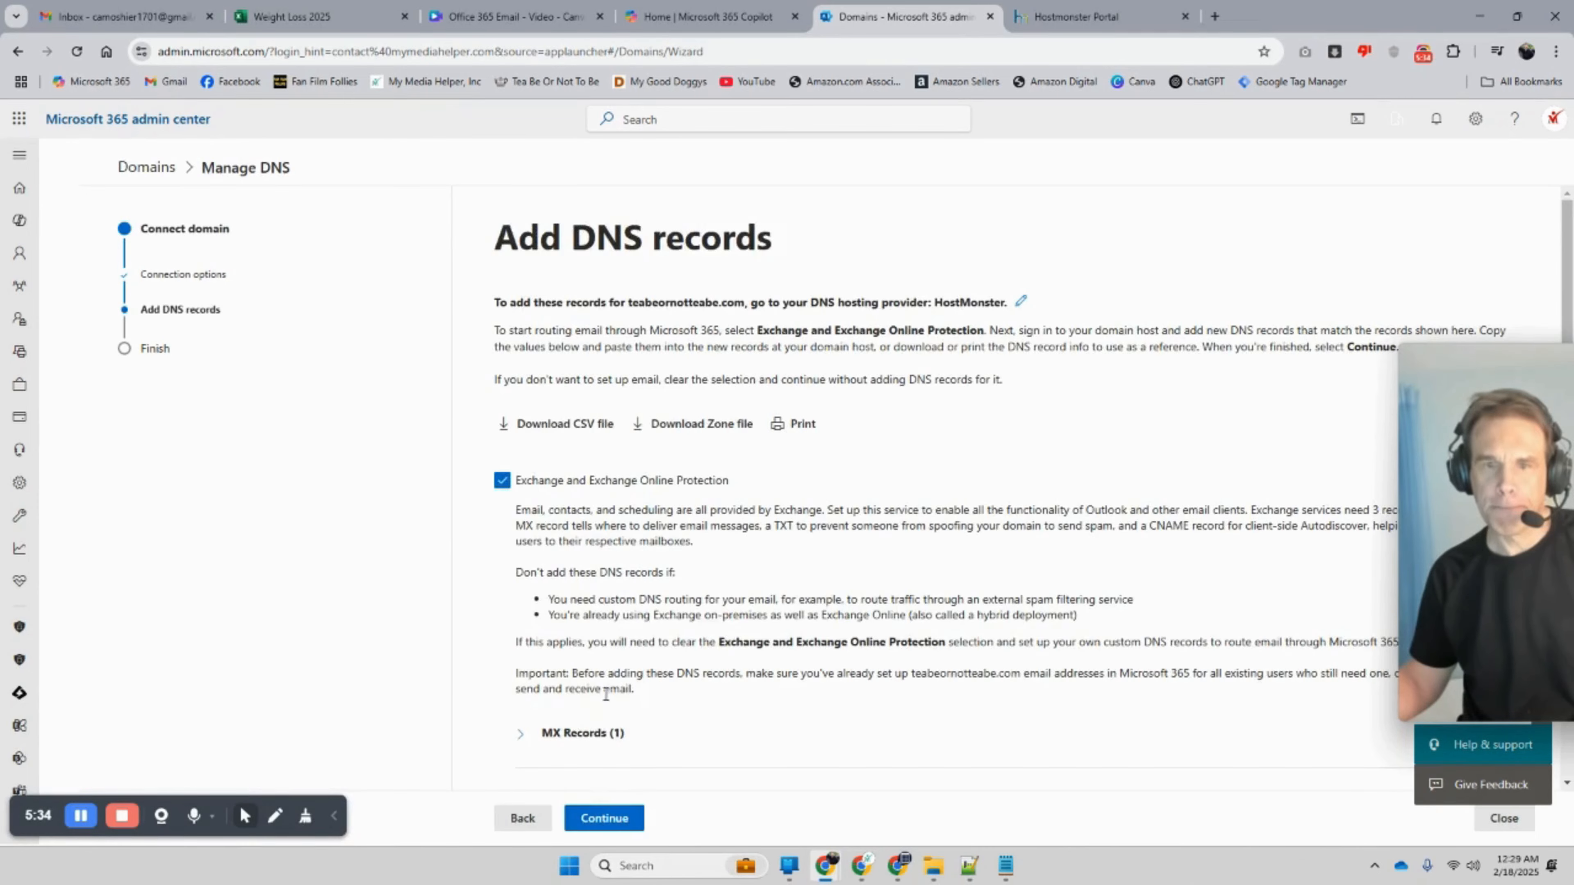
scroll(599, 703, "down", 3)
left_click(528, 498)
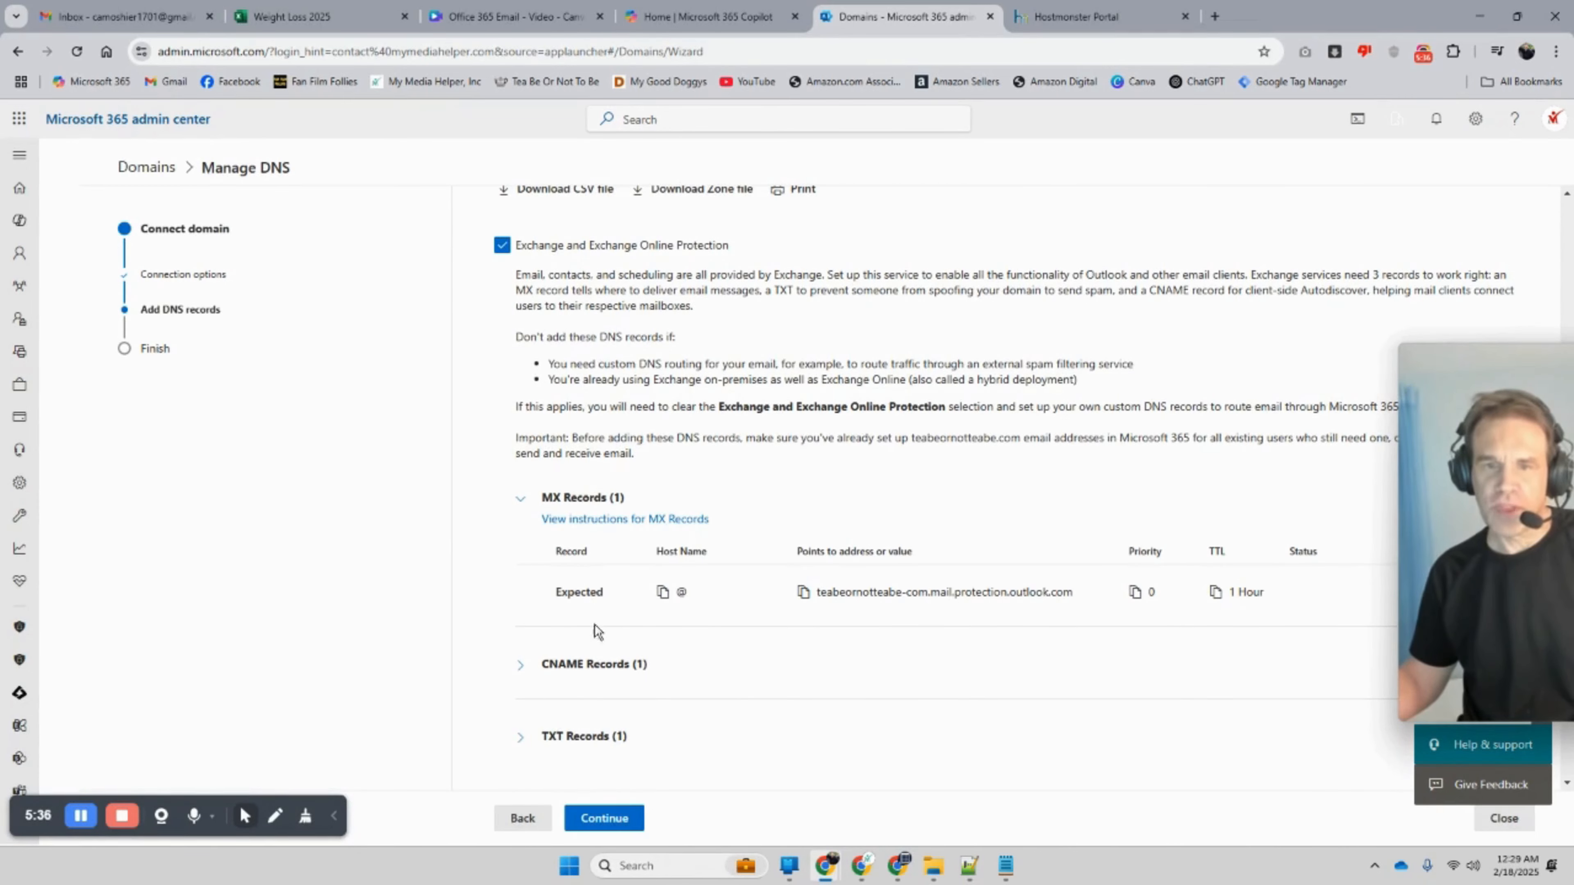
scroll(638, 621, "down", 1)
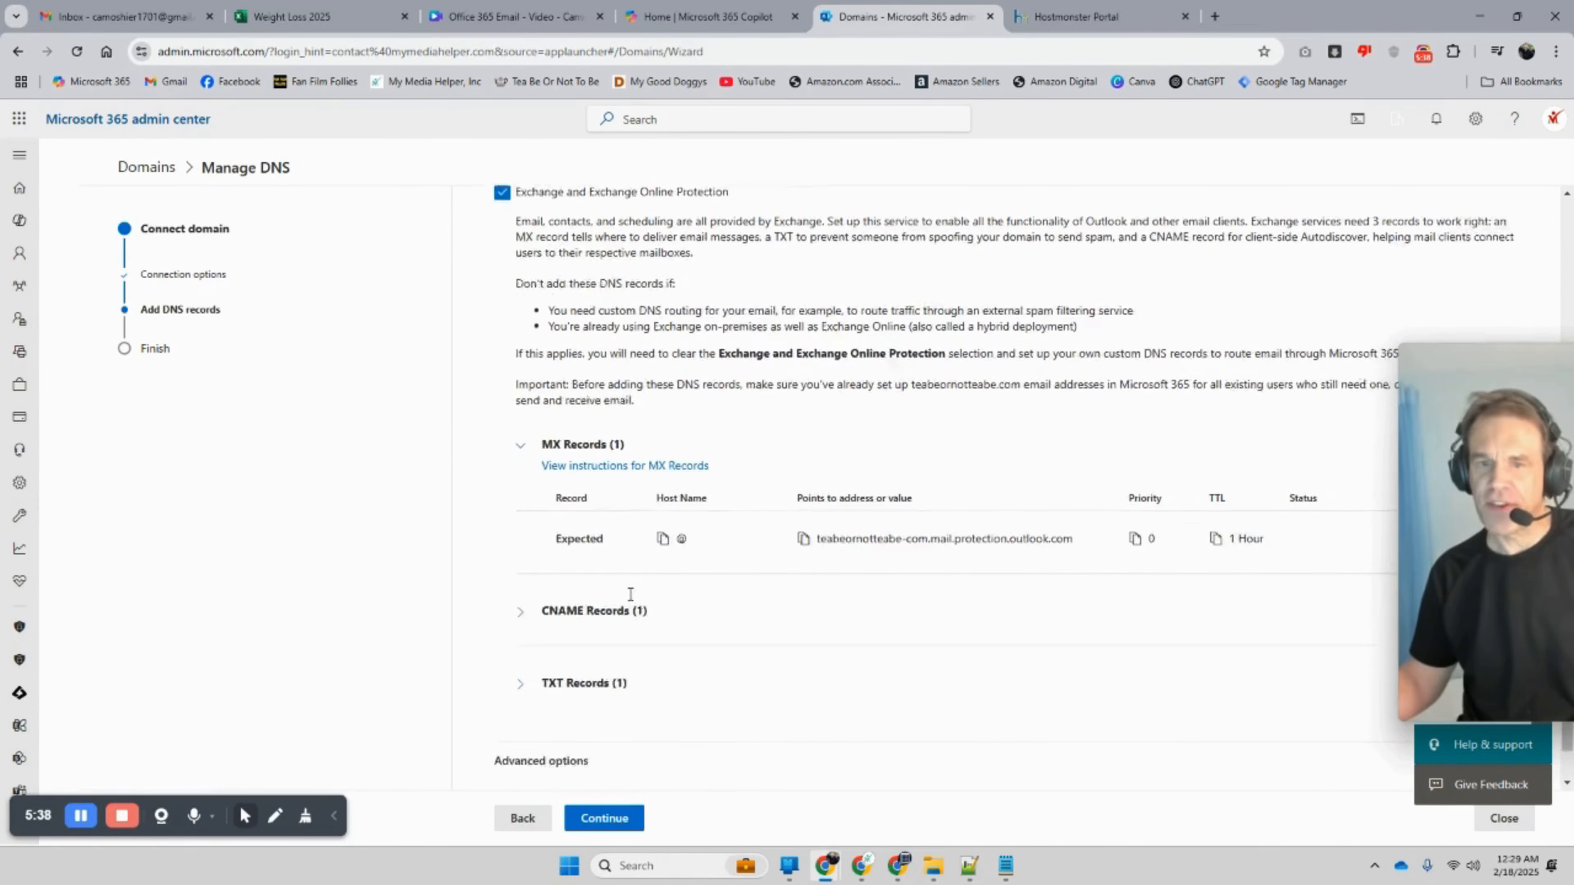
left_click(534, 645)
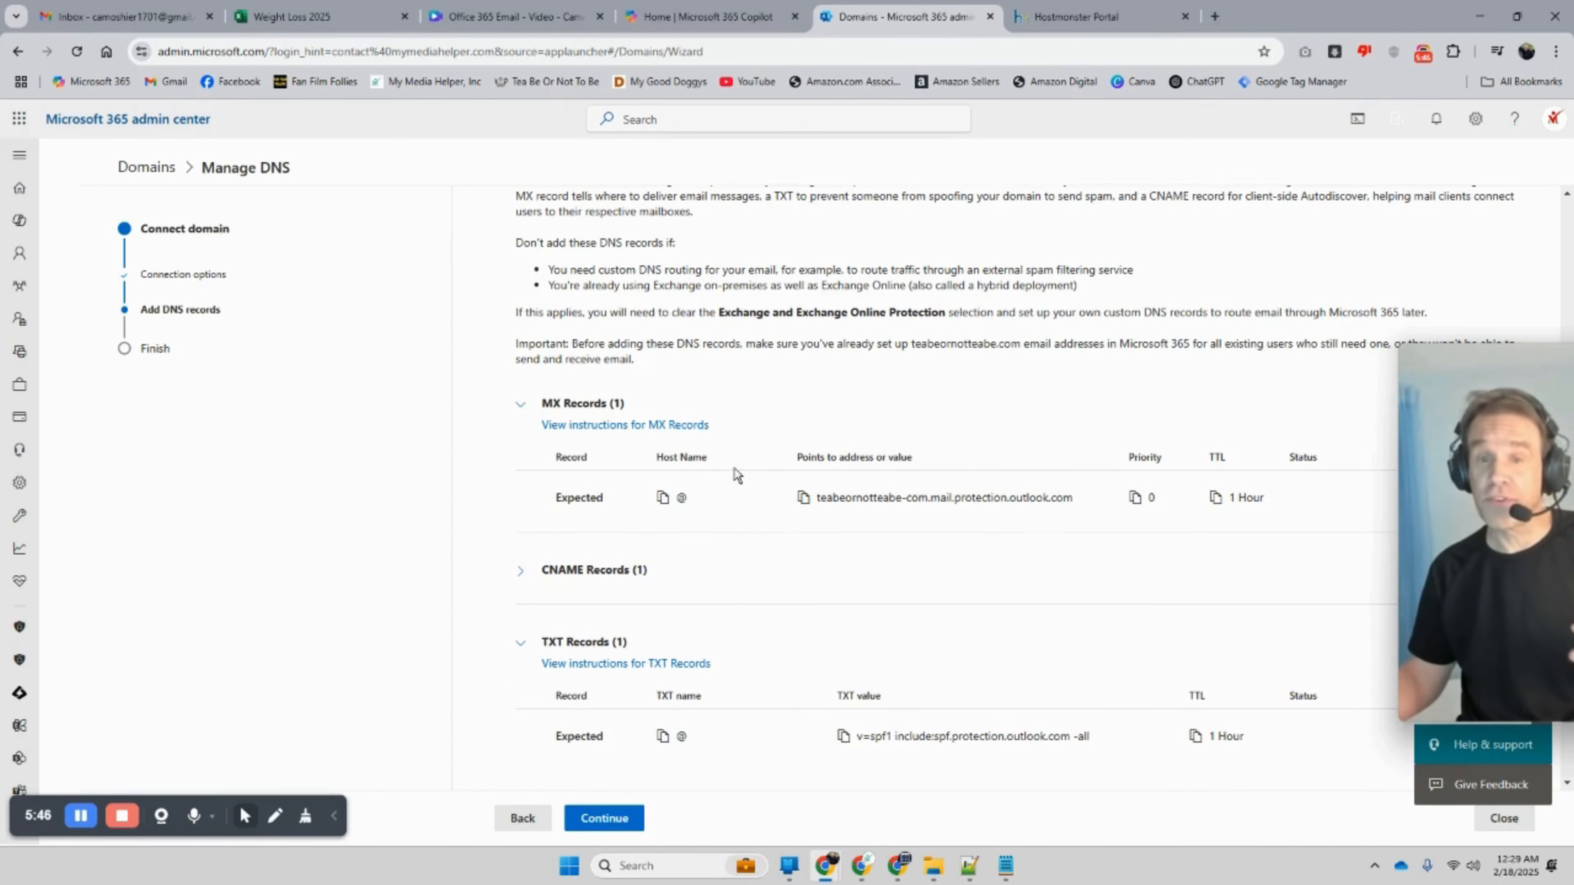
Step: Compare Microsoft 365's expected MX and TXT values with the HostMonster DNS records
scroll(638, 540, "down", 1)
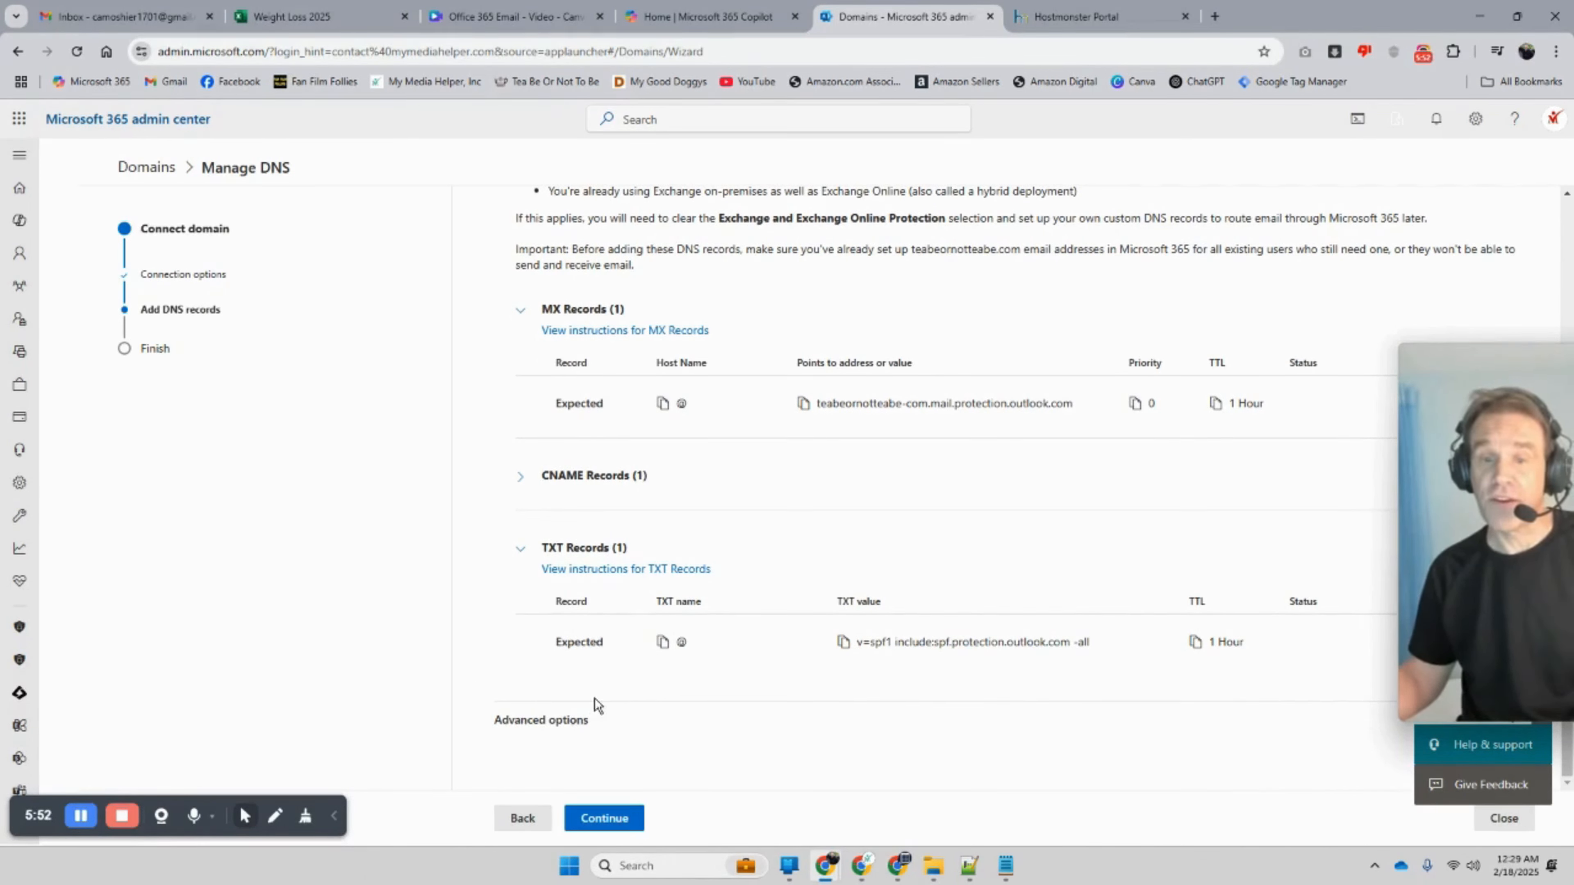
left_click_drag(607, 403, 558, 400)
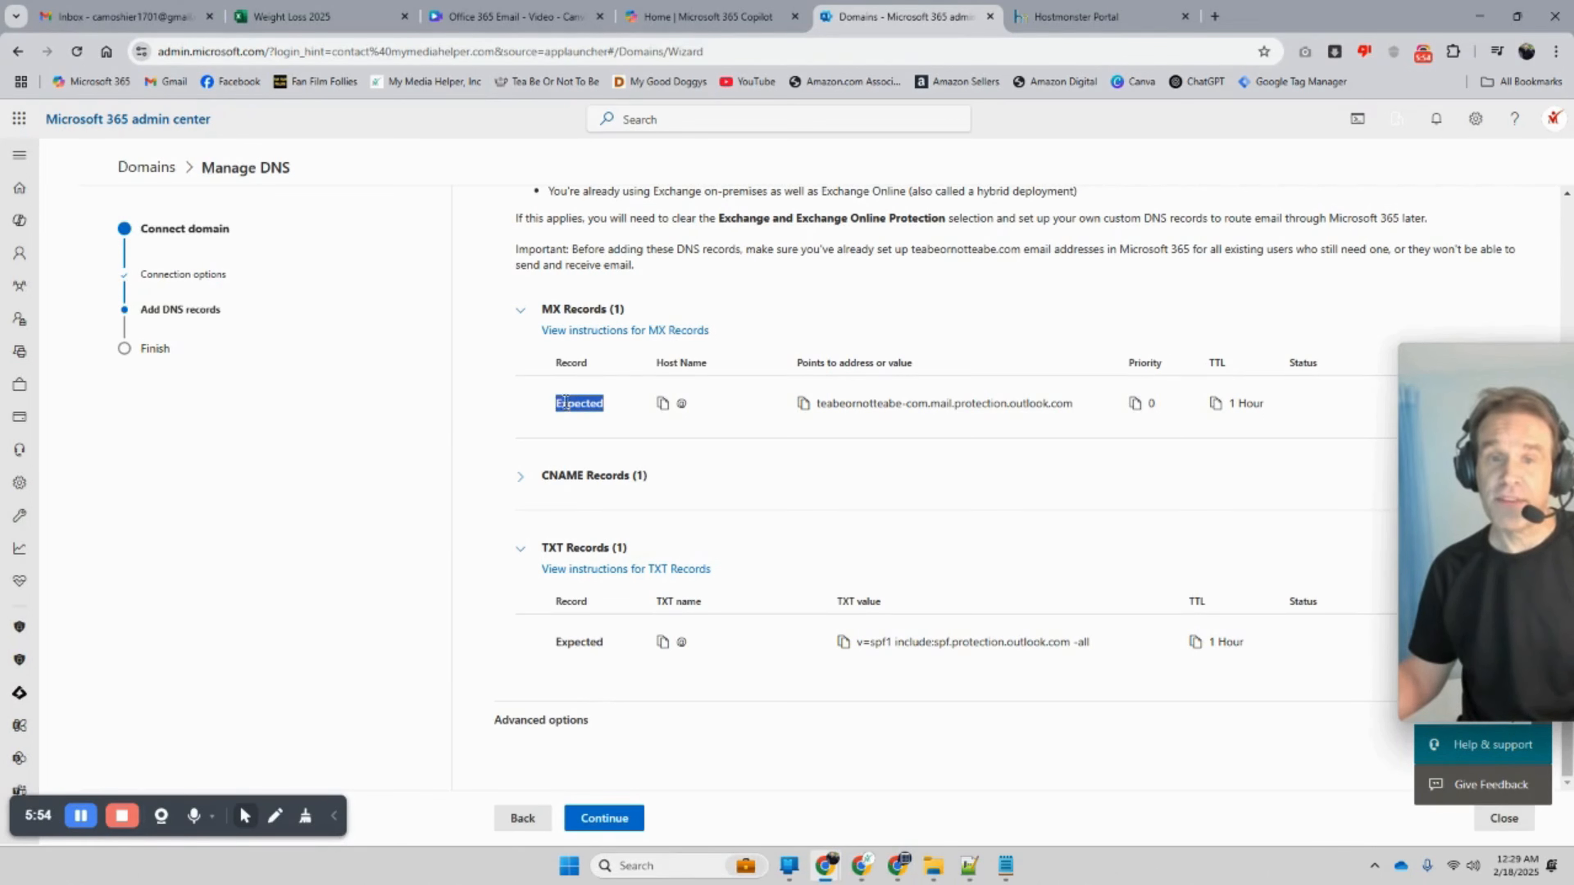
left_click(584, 438)
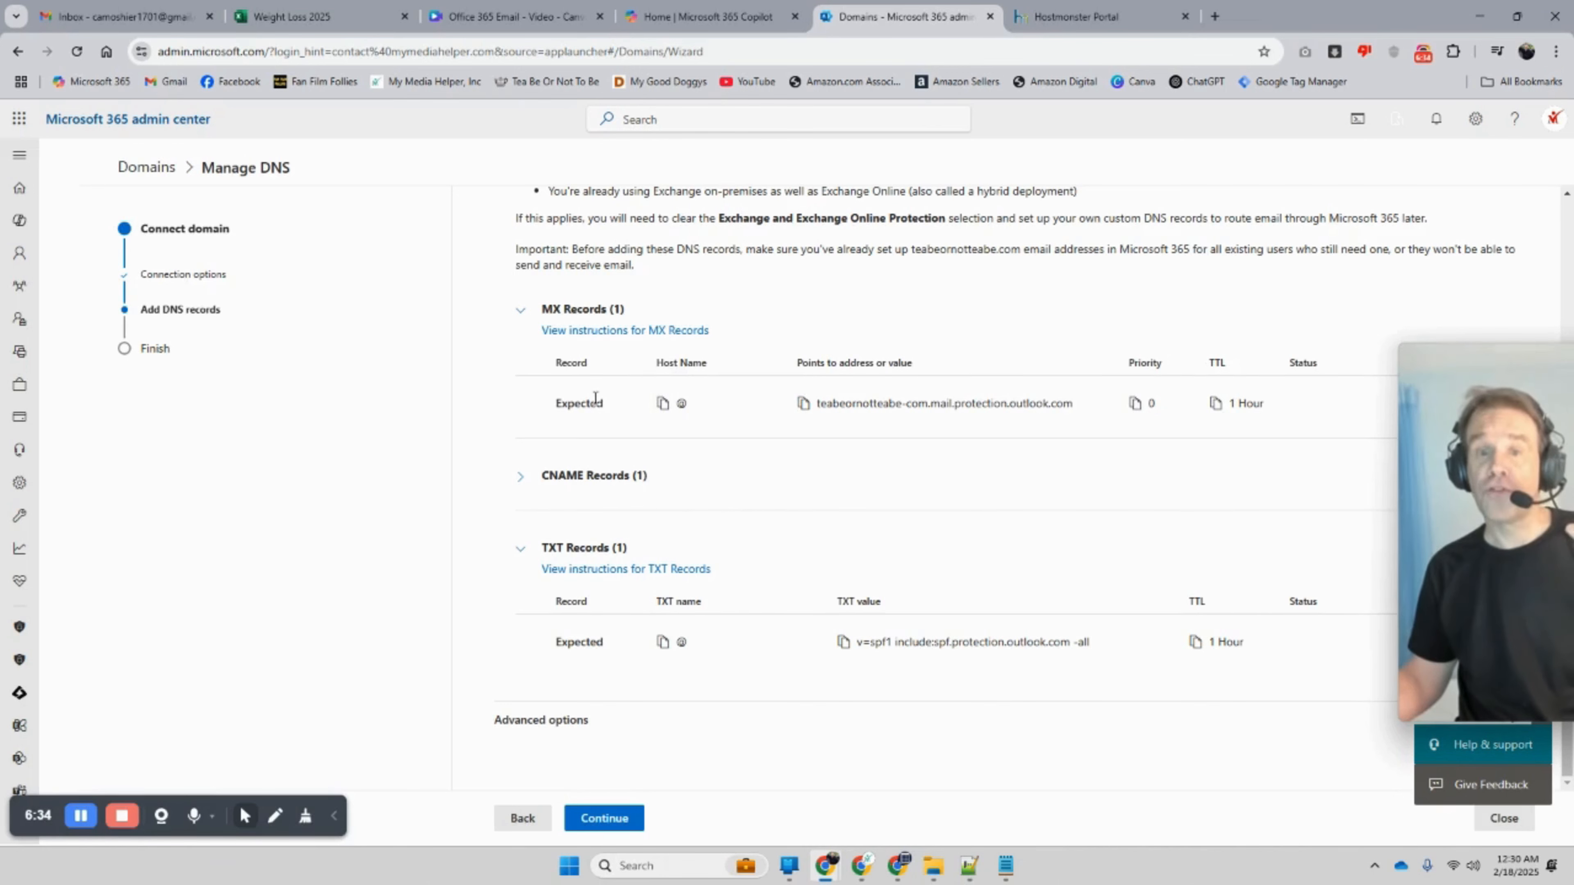
left_click(1078, 17)
scroll(698, 579, "down", 4)
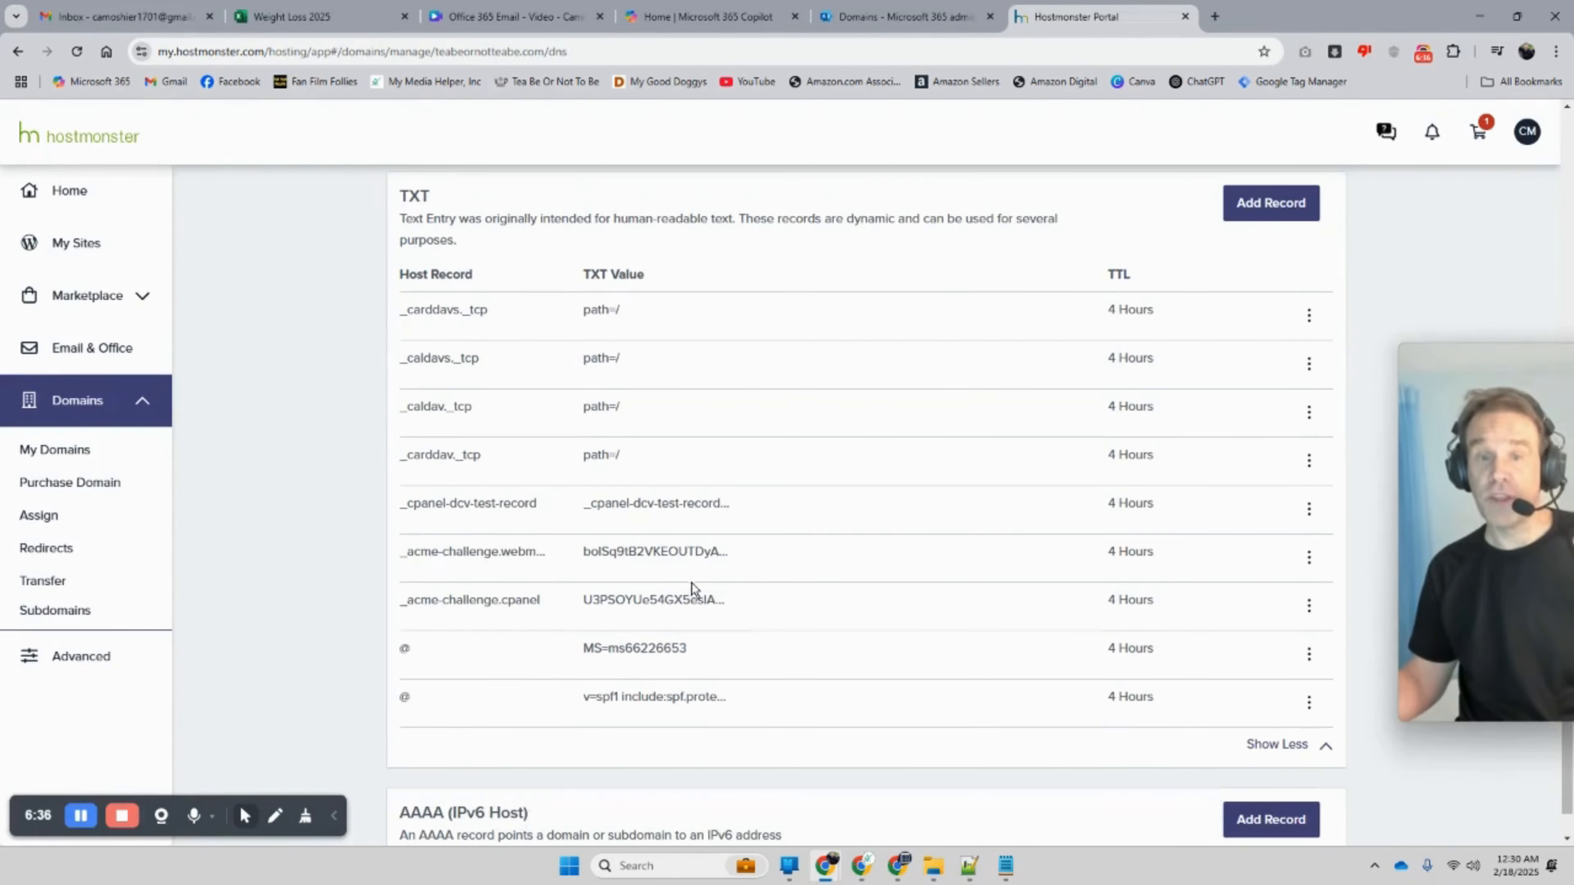
scroll(693, 588, "up", 3)
left_click(877, 19)
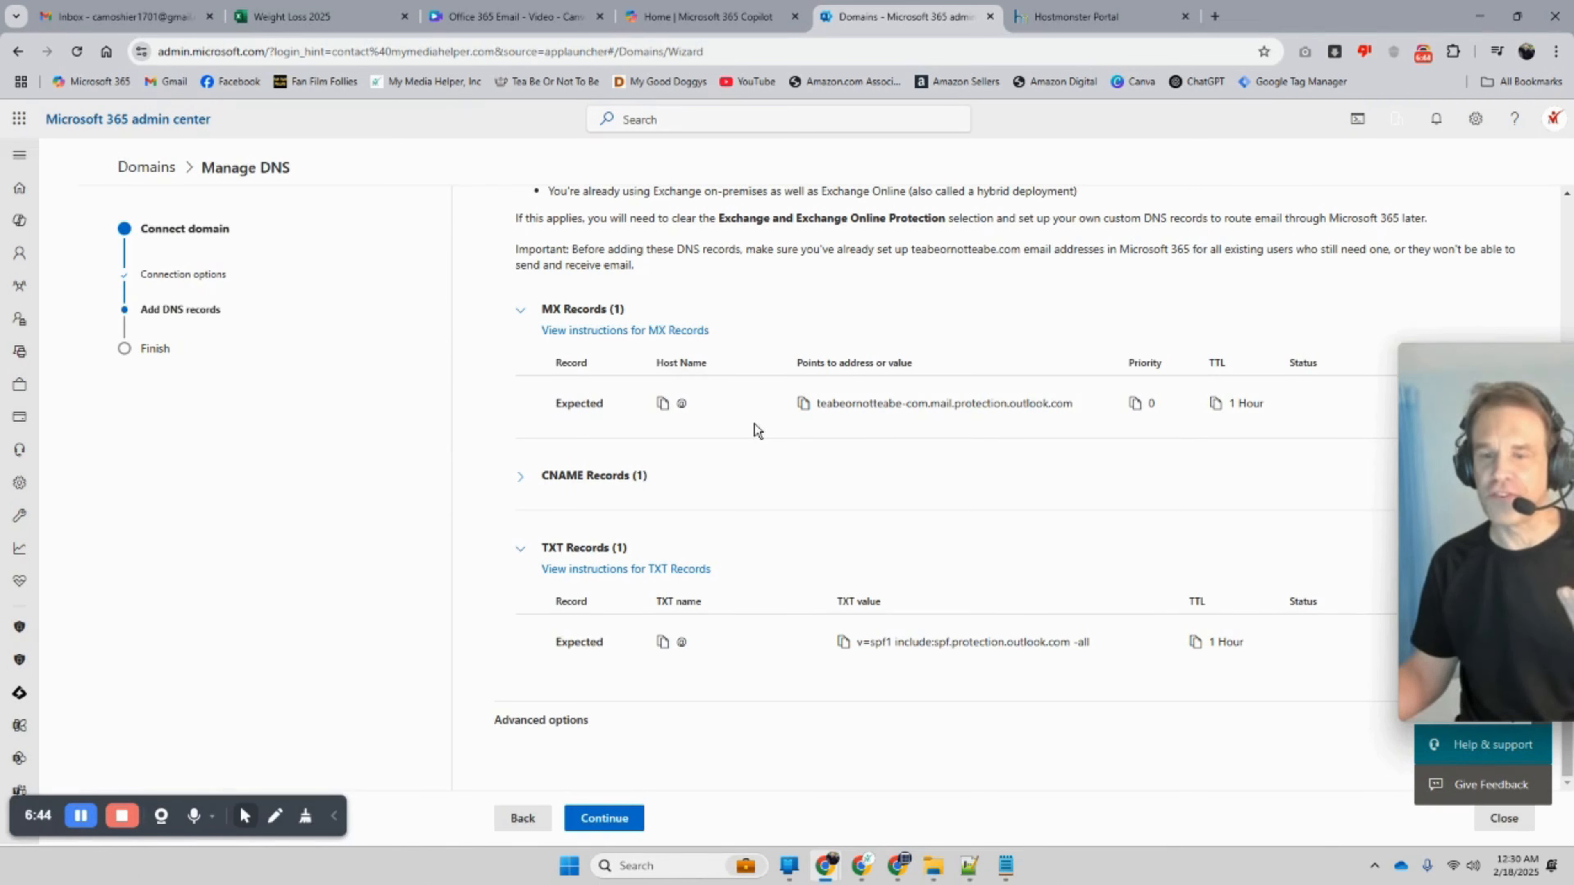
Step: Run the DNS check again and click Done so teabeornotteabe.com shows Healthy
left_click(580, 826)
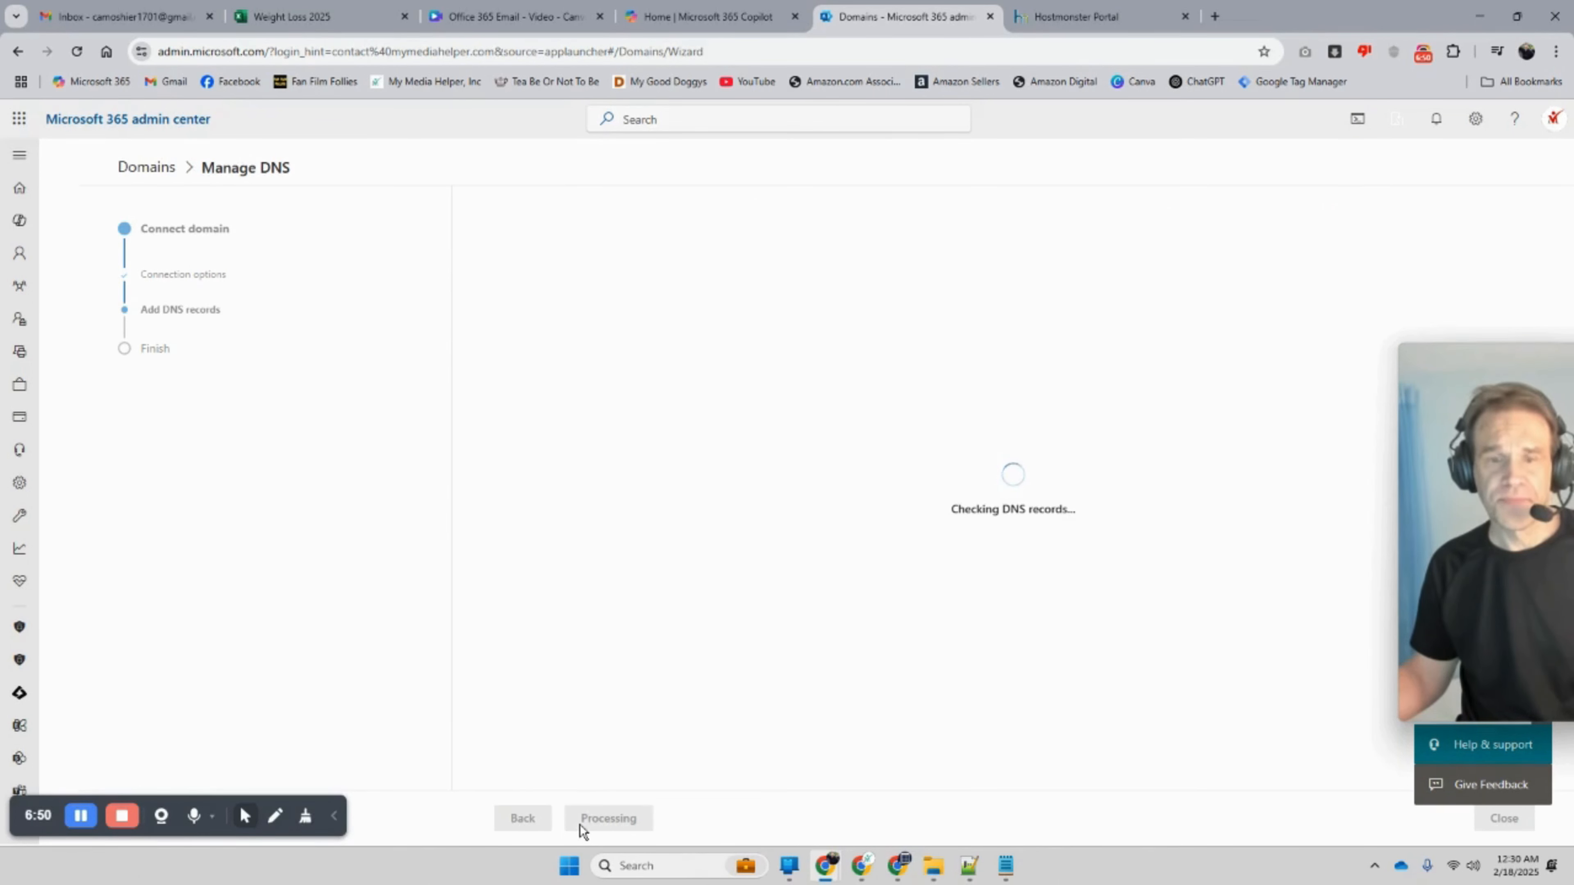
left_click(611, 810)
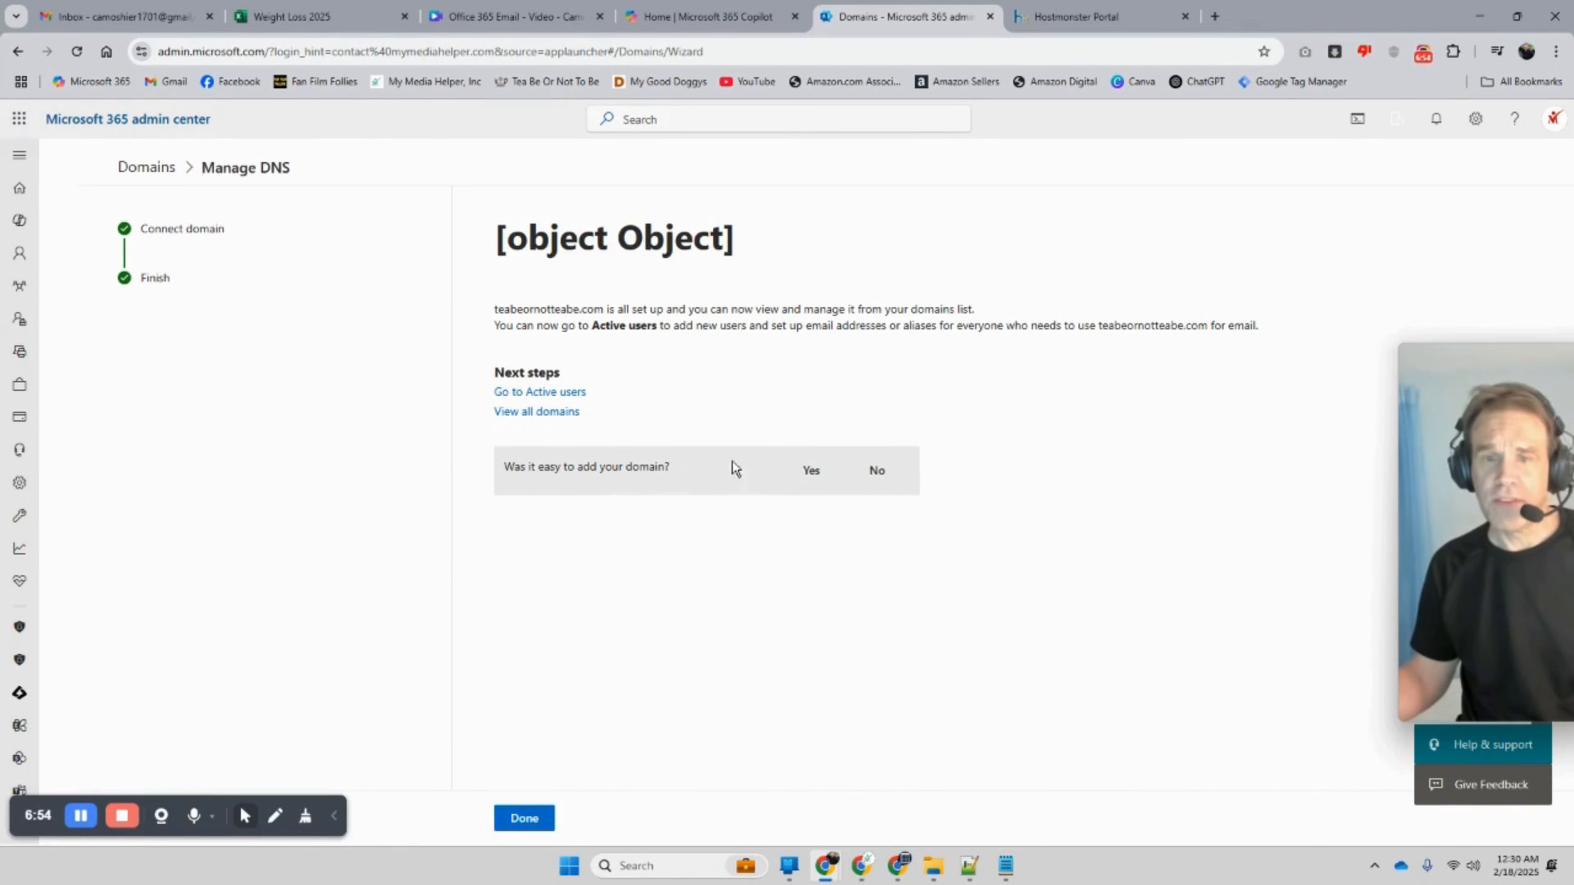
left_click(535, 823)
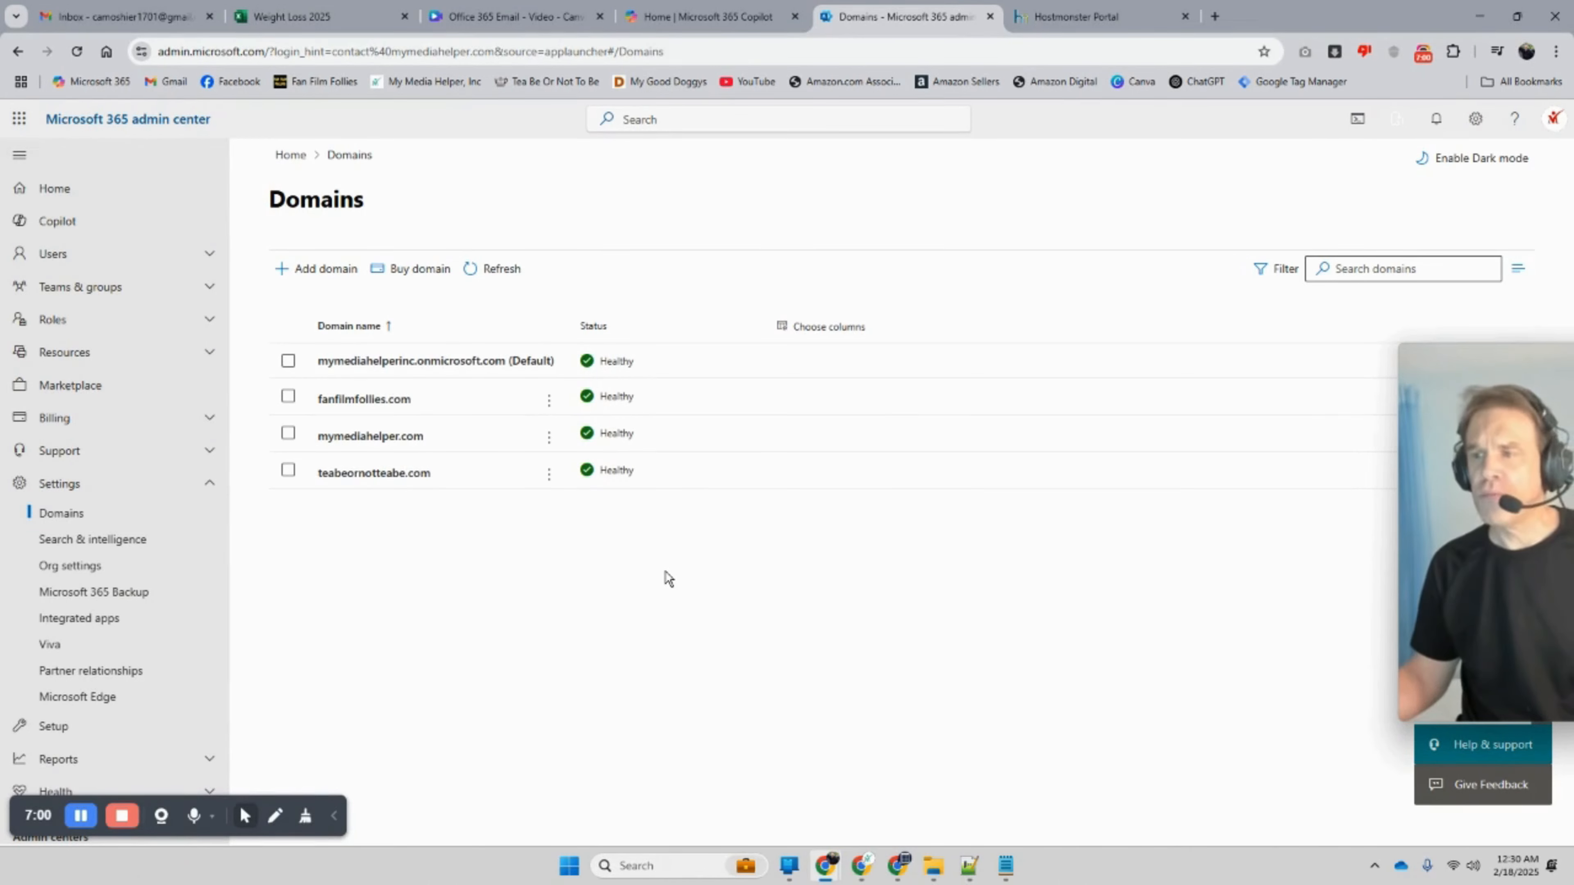
Step: Open makingcomicsstudios.com's management page from My Domains, then go to the Copilot tab
left_click(1091, 16)
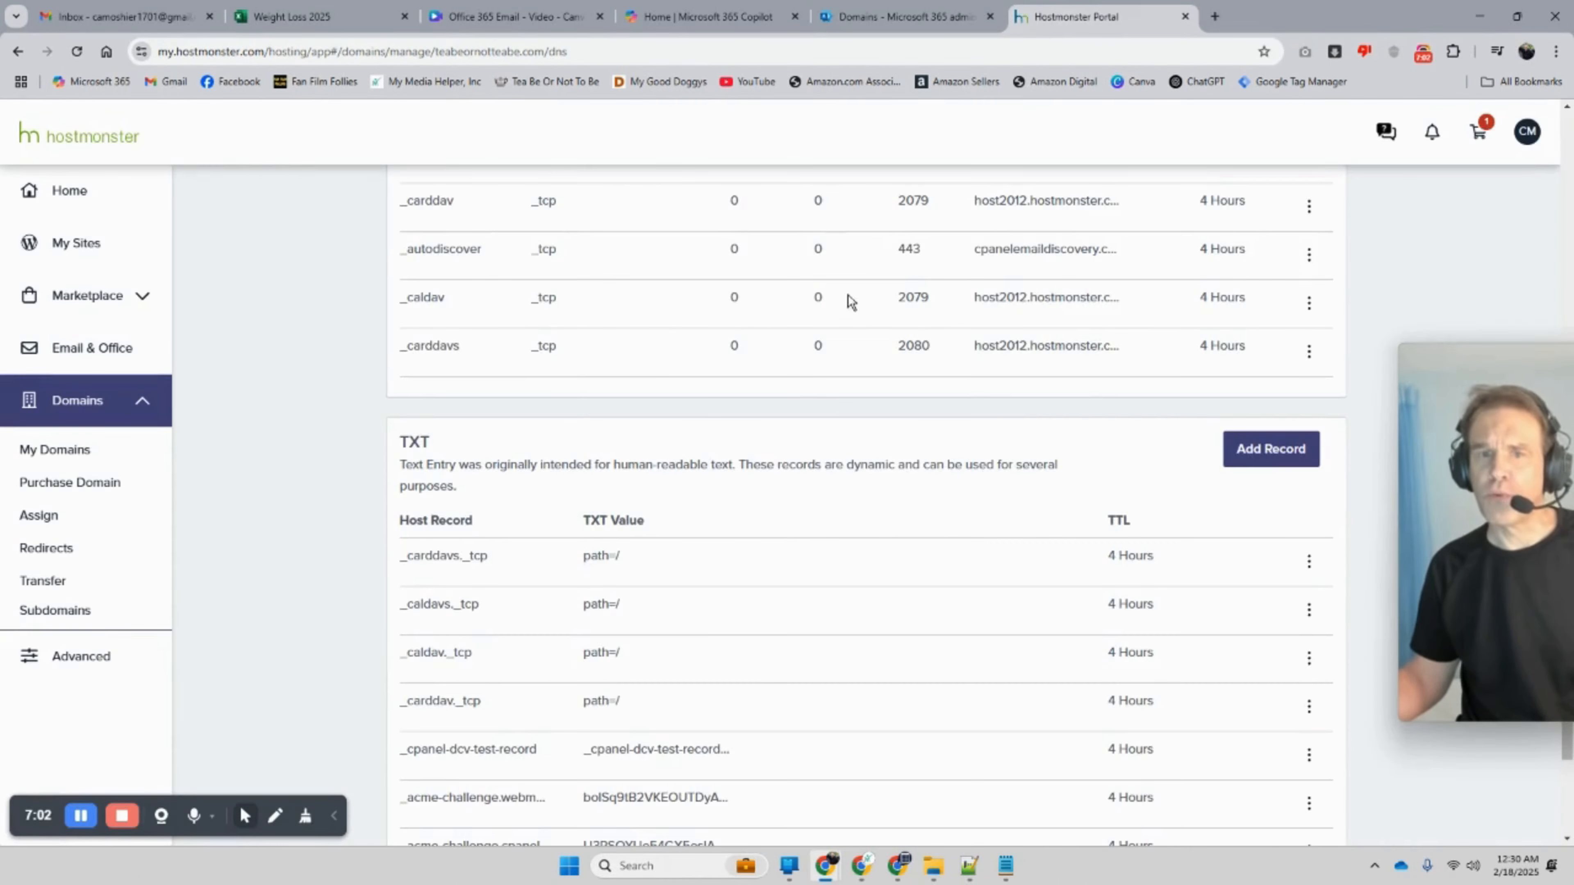
scroll(845, 310, "up", 15)
scroll(843, 320, "up", 15)
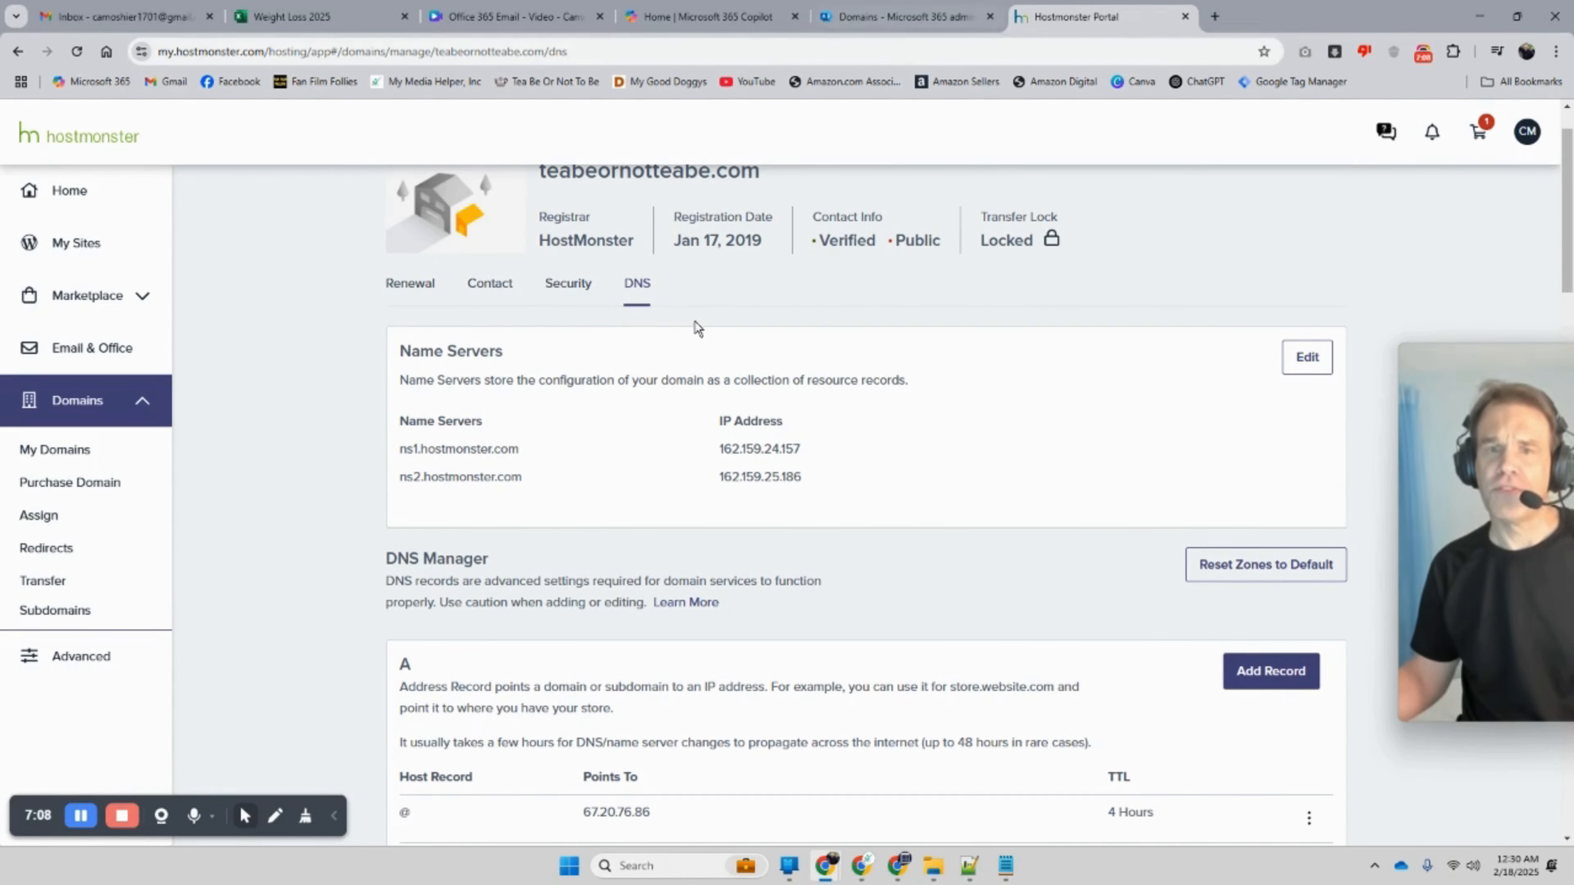
scroll(682, 347, "up", 2)
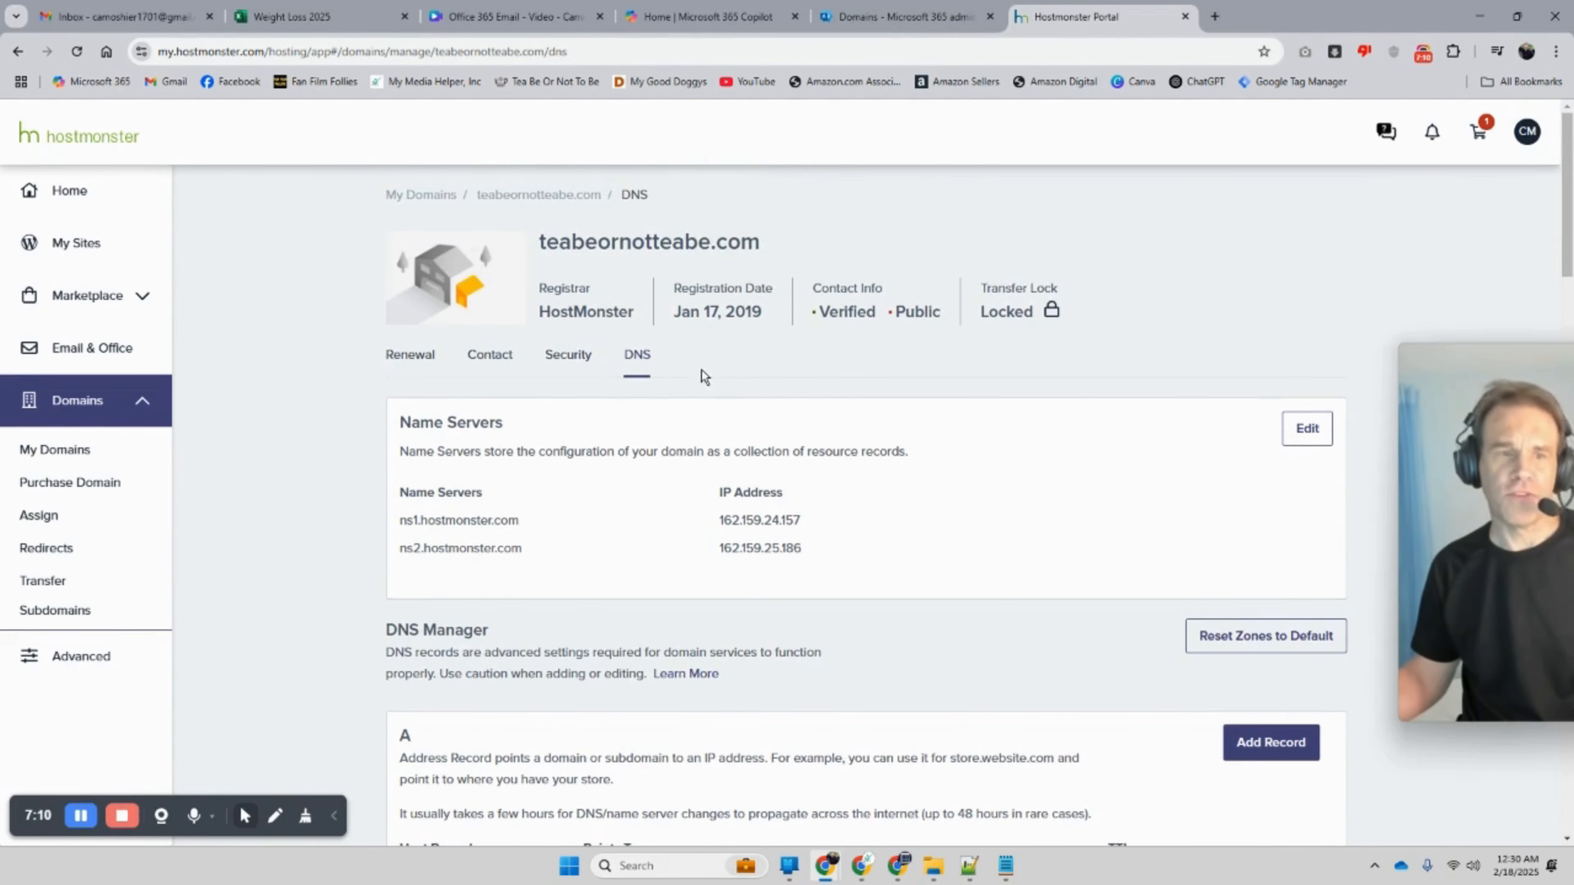
left_click(87, 458)
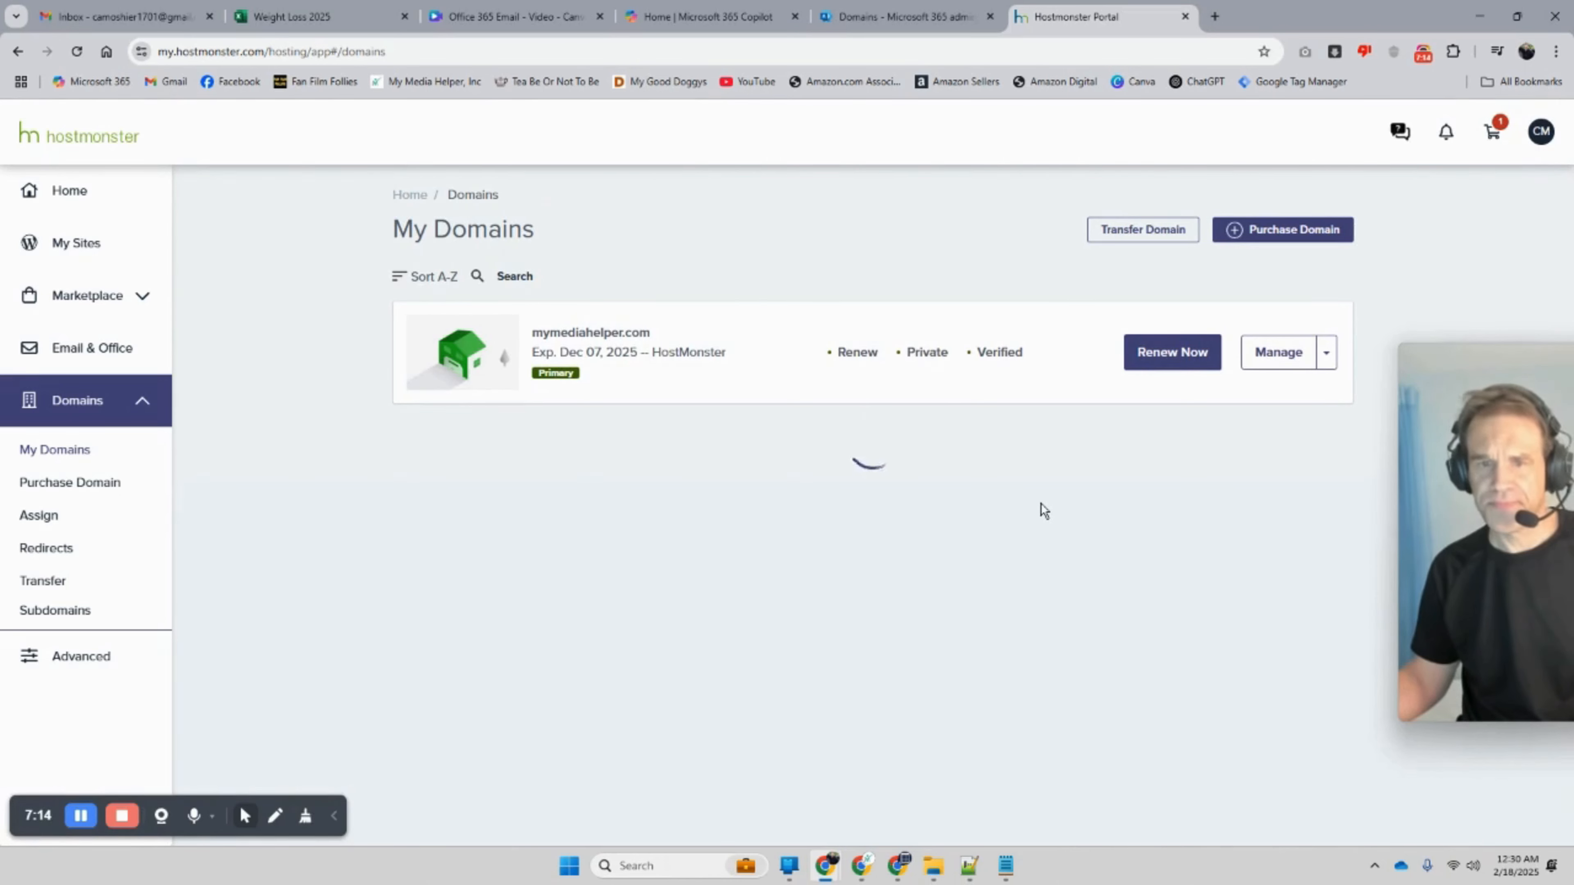
scroll(1043, 509, "down", 3)
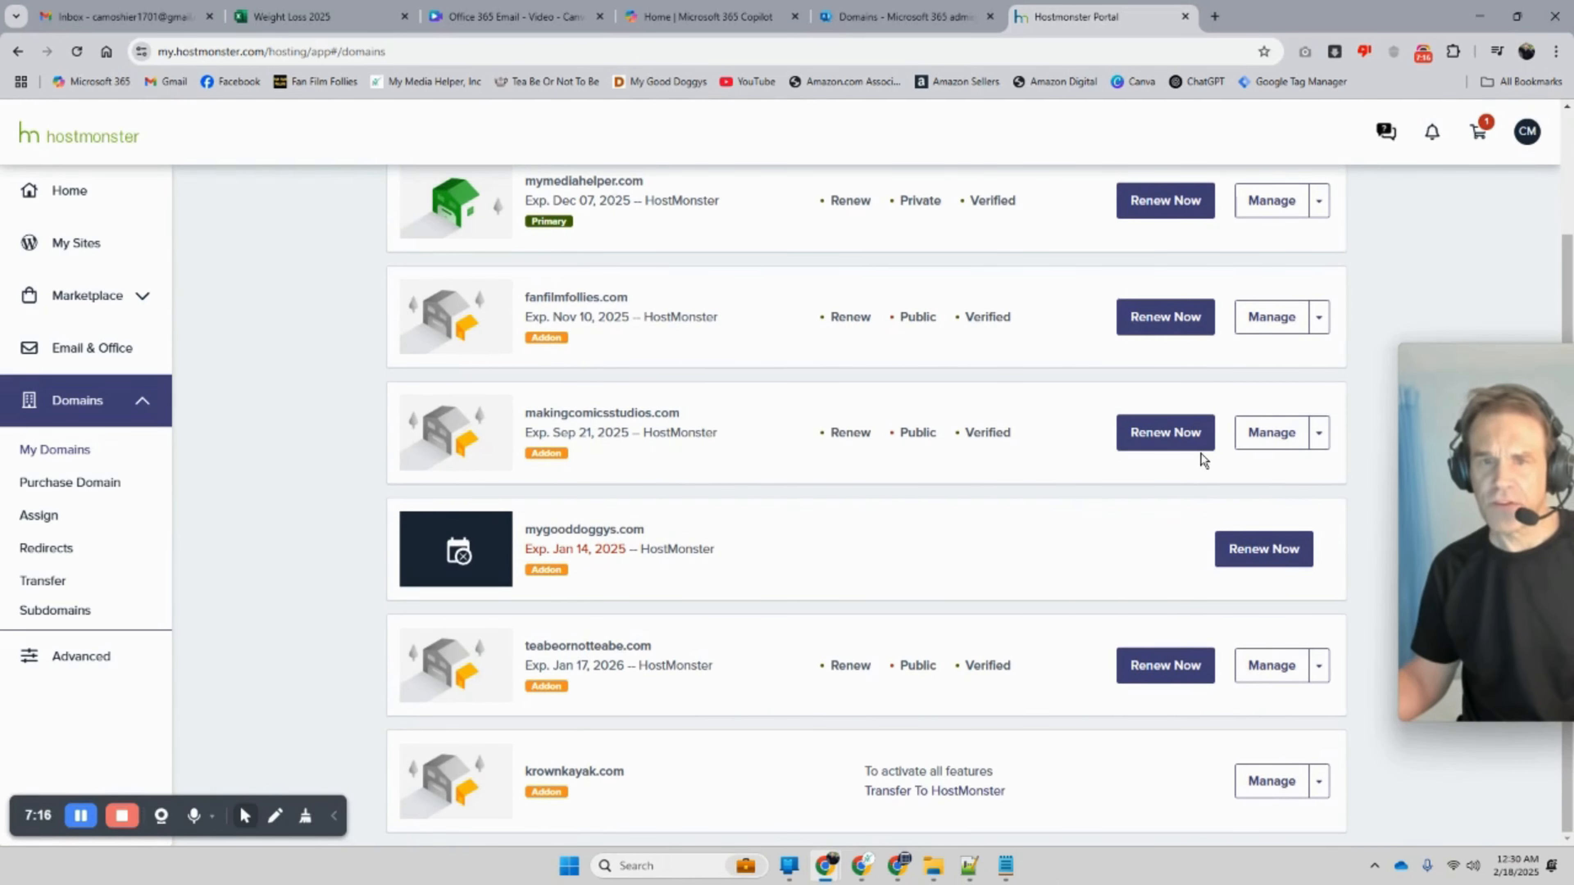
left_click(1271, 433)
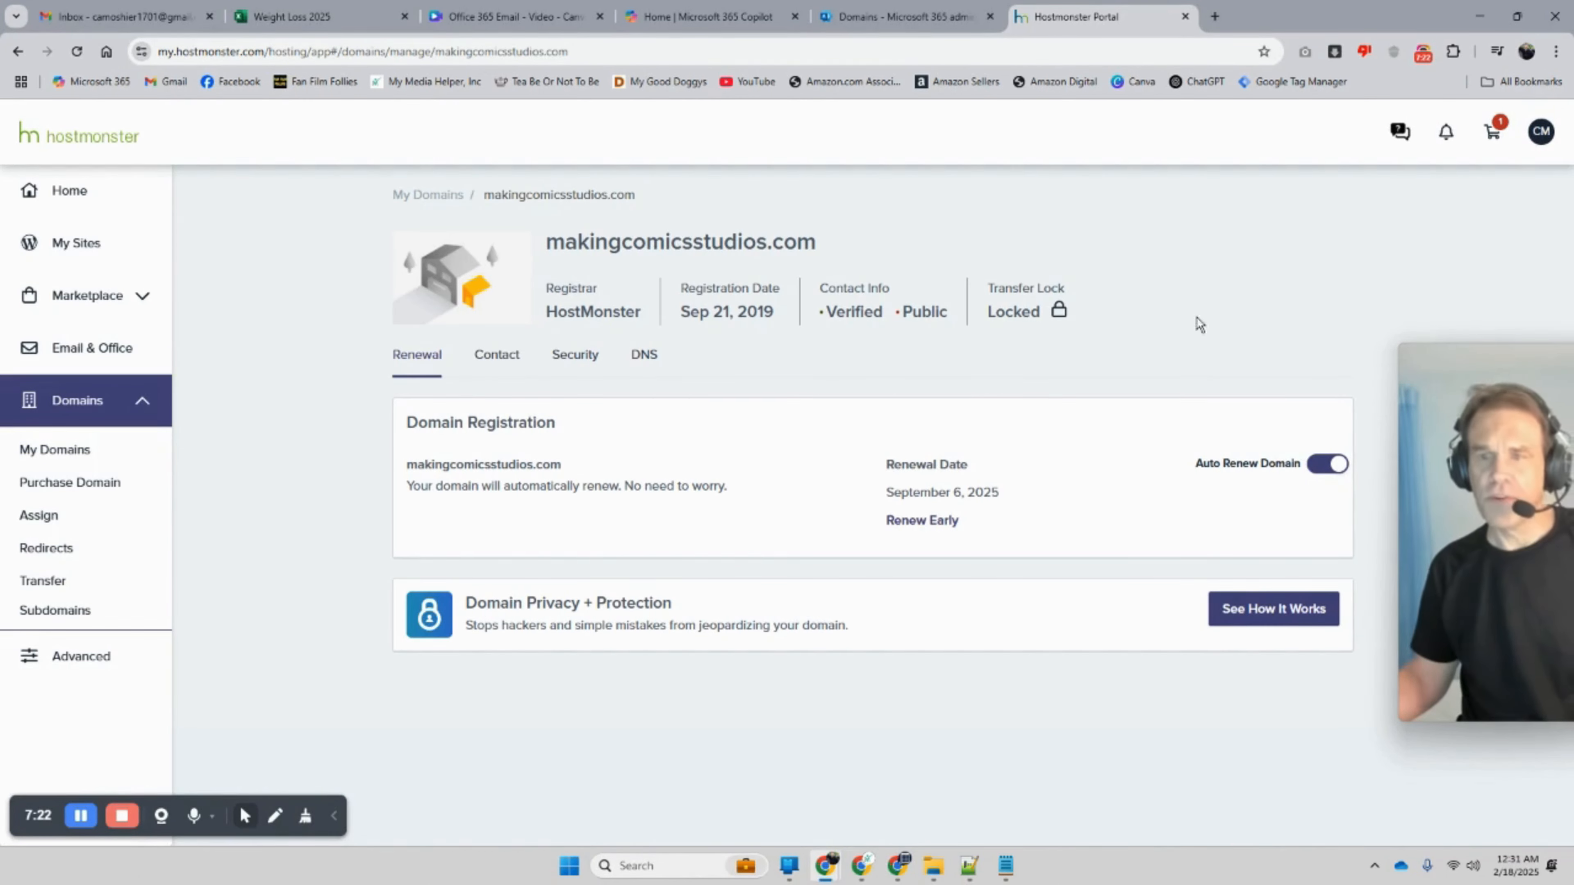
left_click(703, 18)
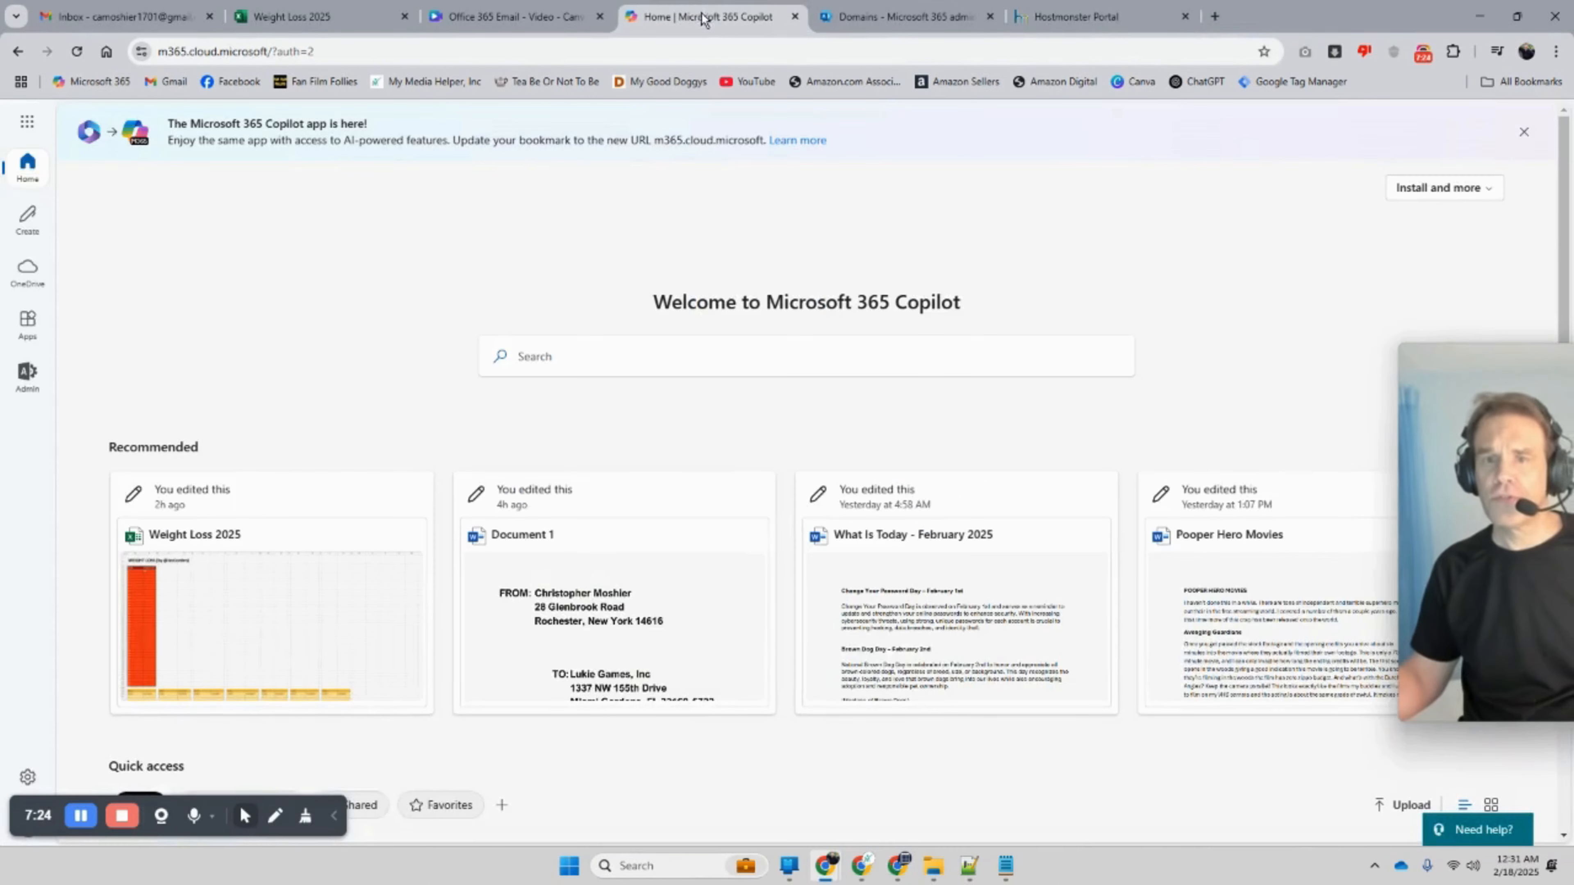
Step: Load the makingcomicsstudios.com website in the browser
left_click(363, 52)
type("mas")
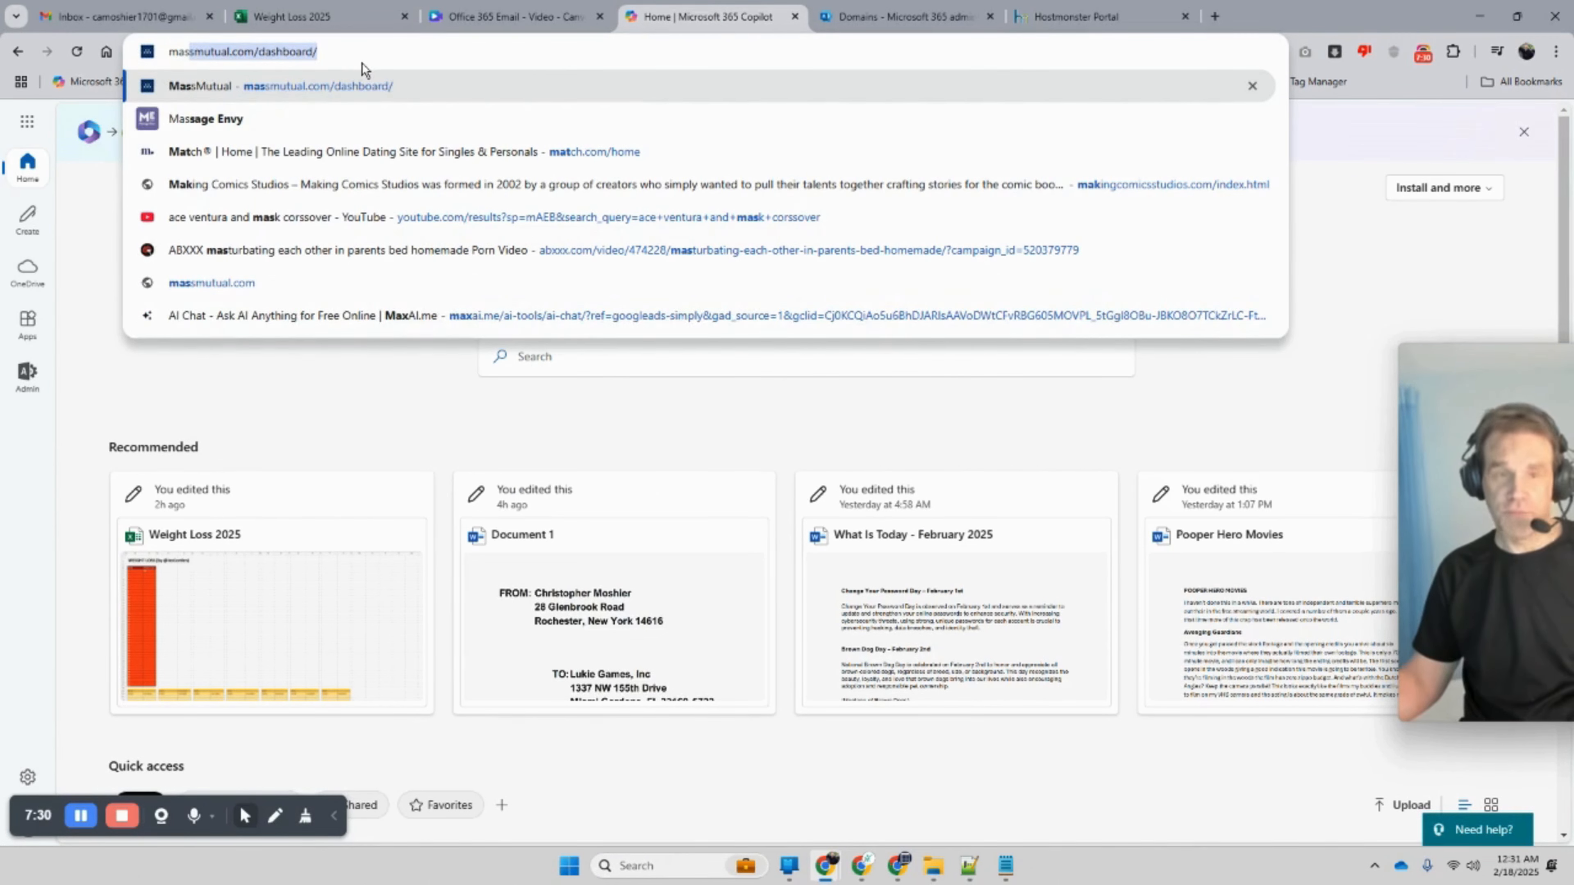
key("BackSpace")
key("BackSpace")
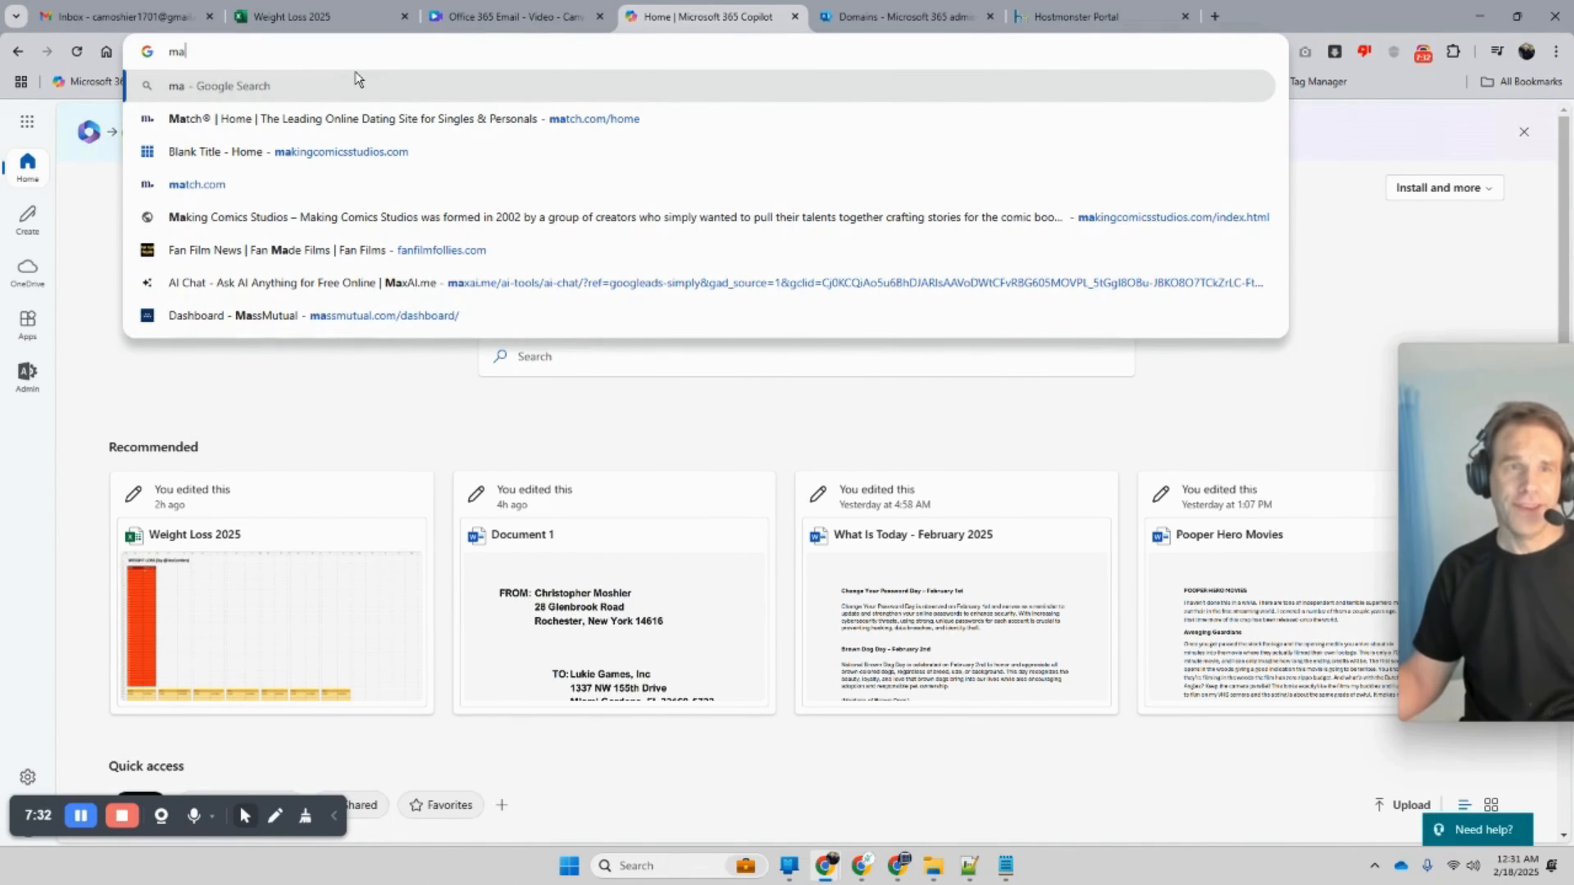
key("BackSpace")
type("akingcomicsstudios.com")
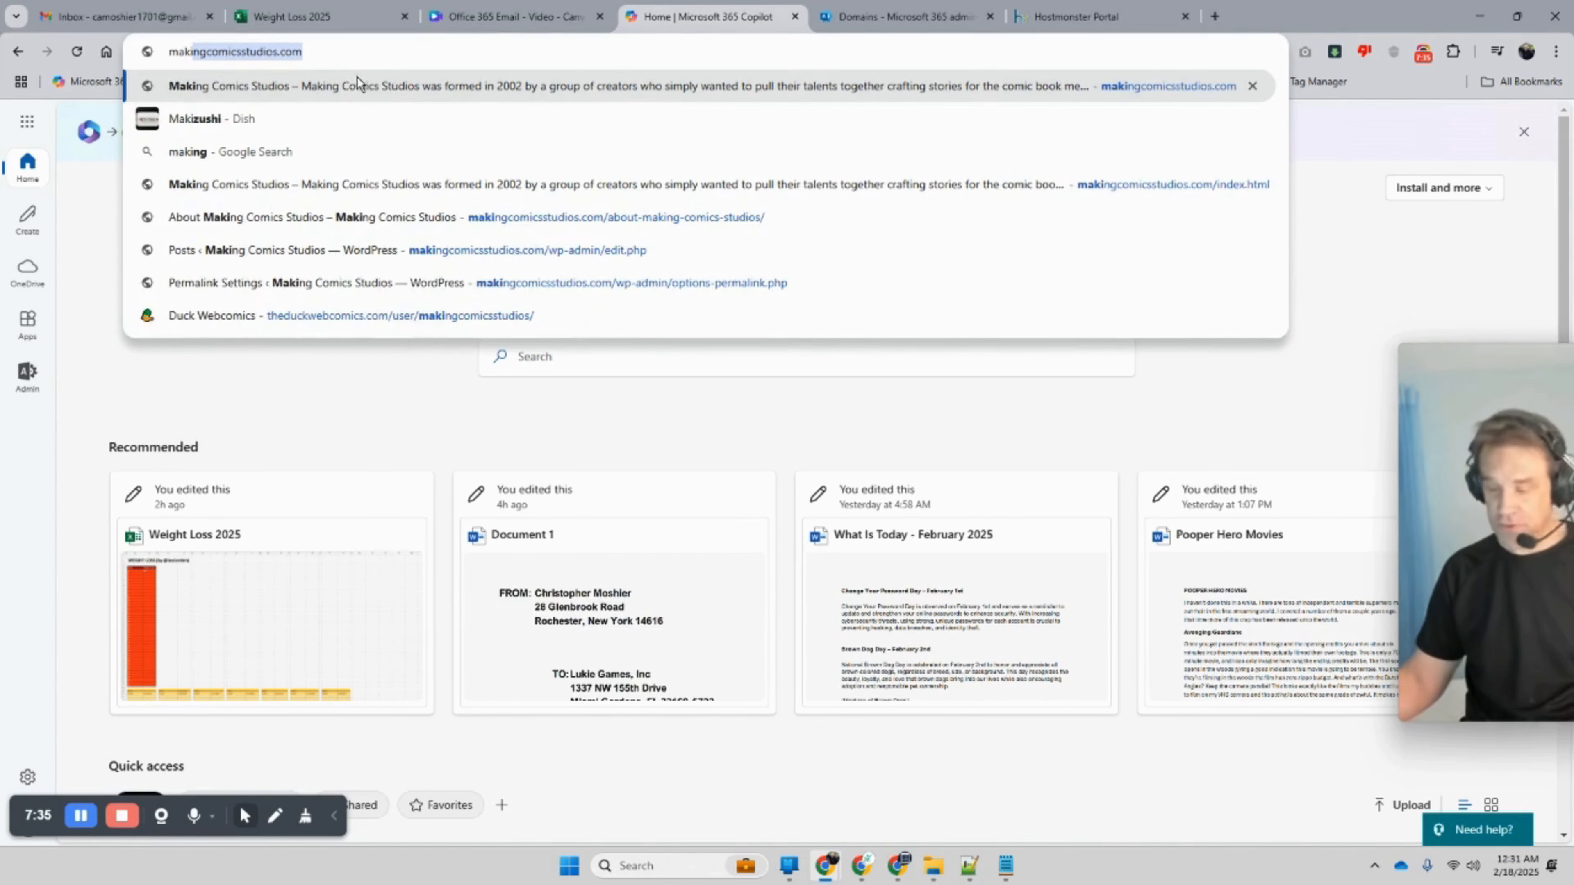
key("Return")
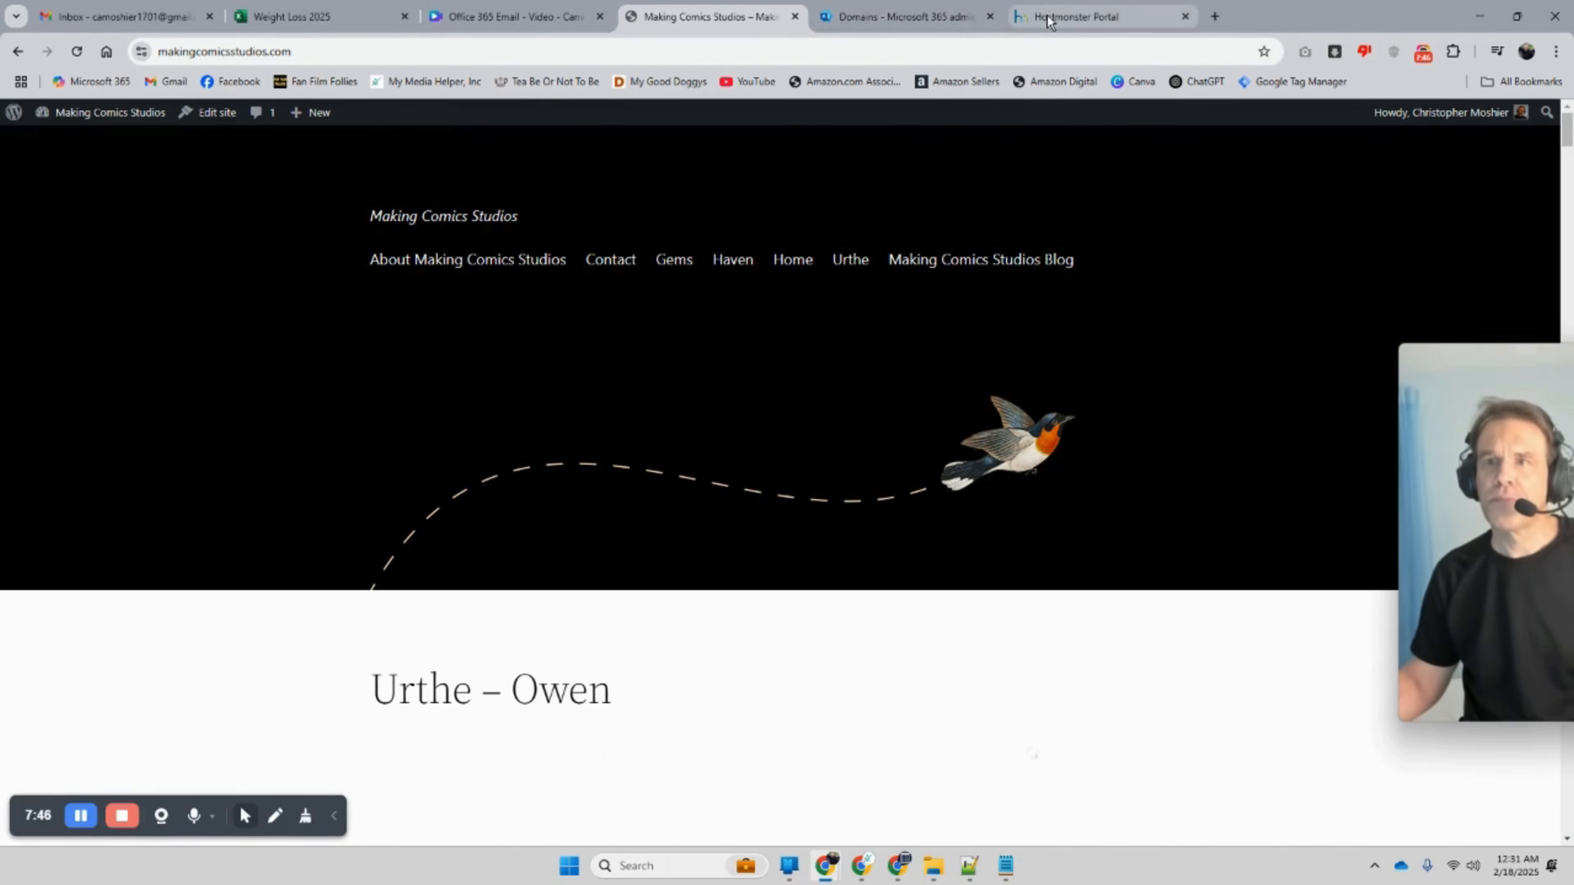
Step: Copy the makingcomicsstudios.com web address from the address bar
left_click(189, 52)
right_click(189, 54)
left_click(265, 199)
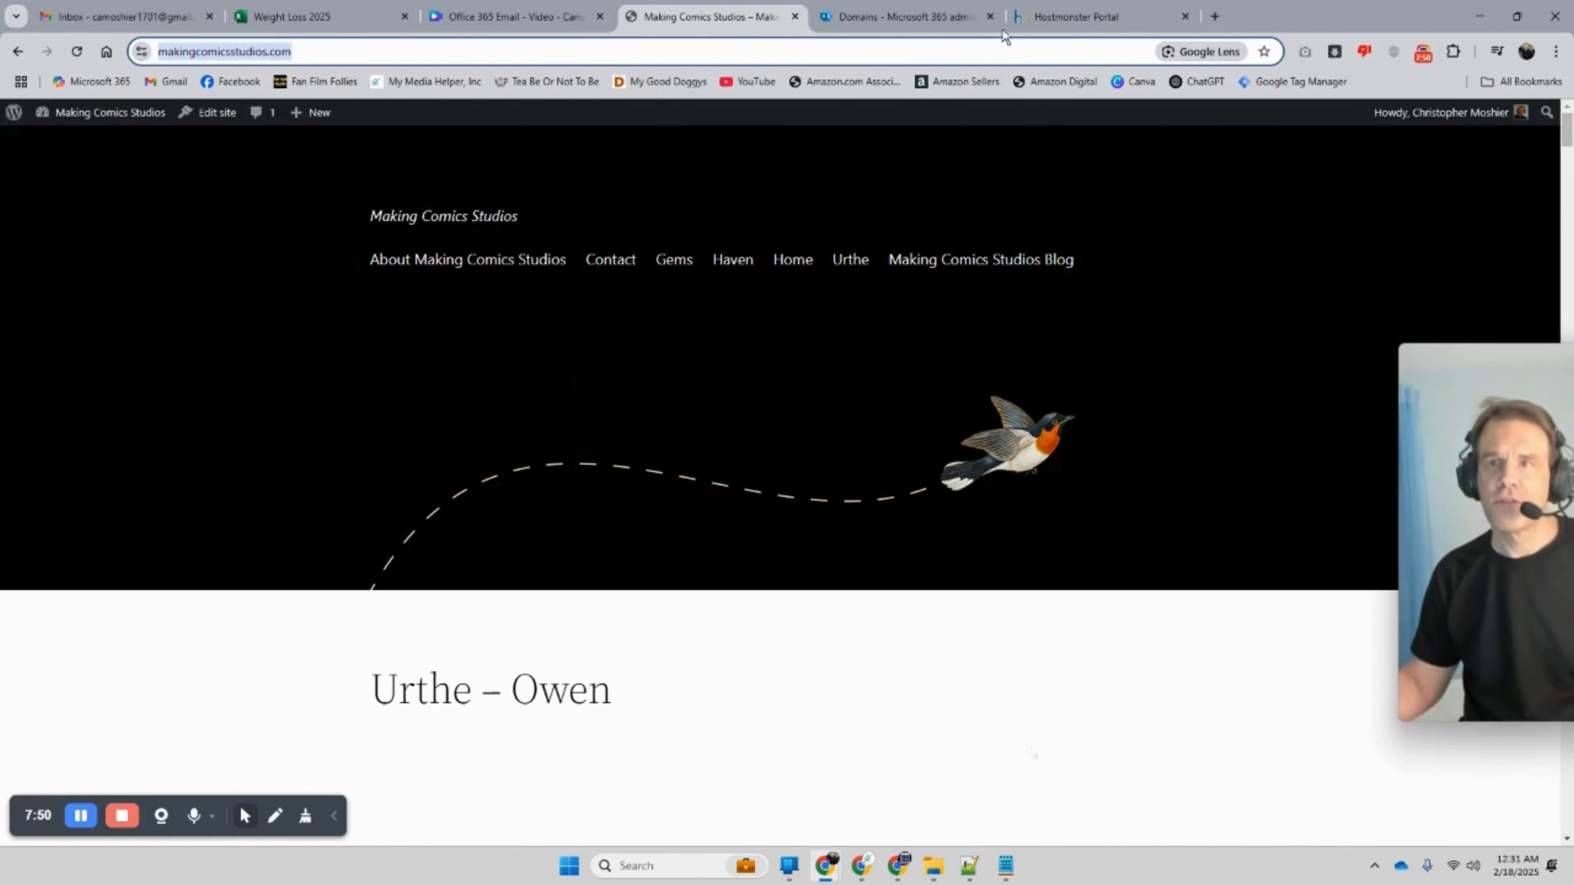
left_click(1038, 12)
left_click(903, 16)
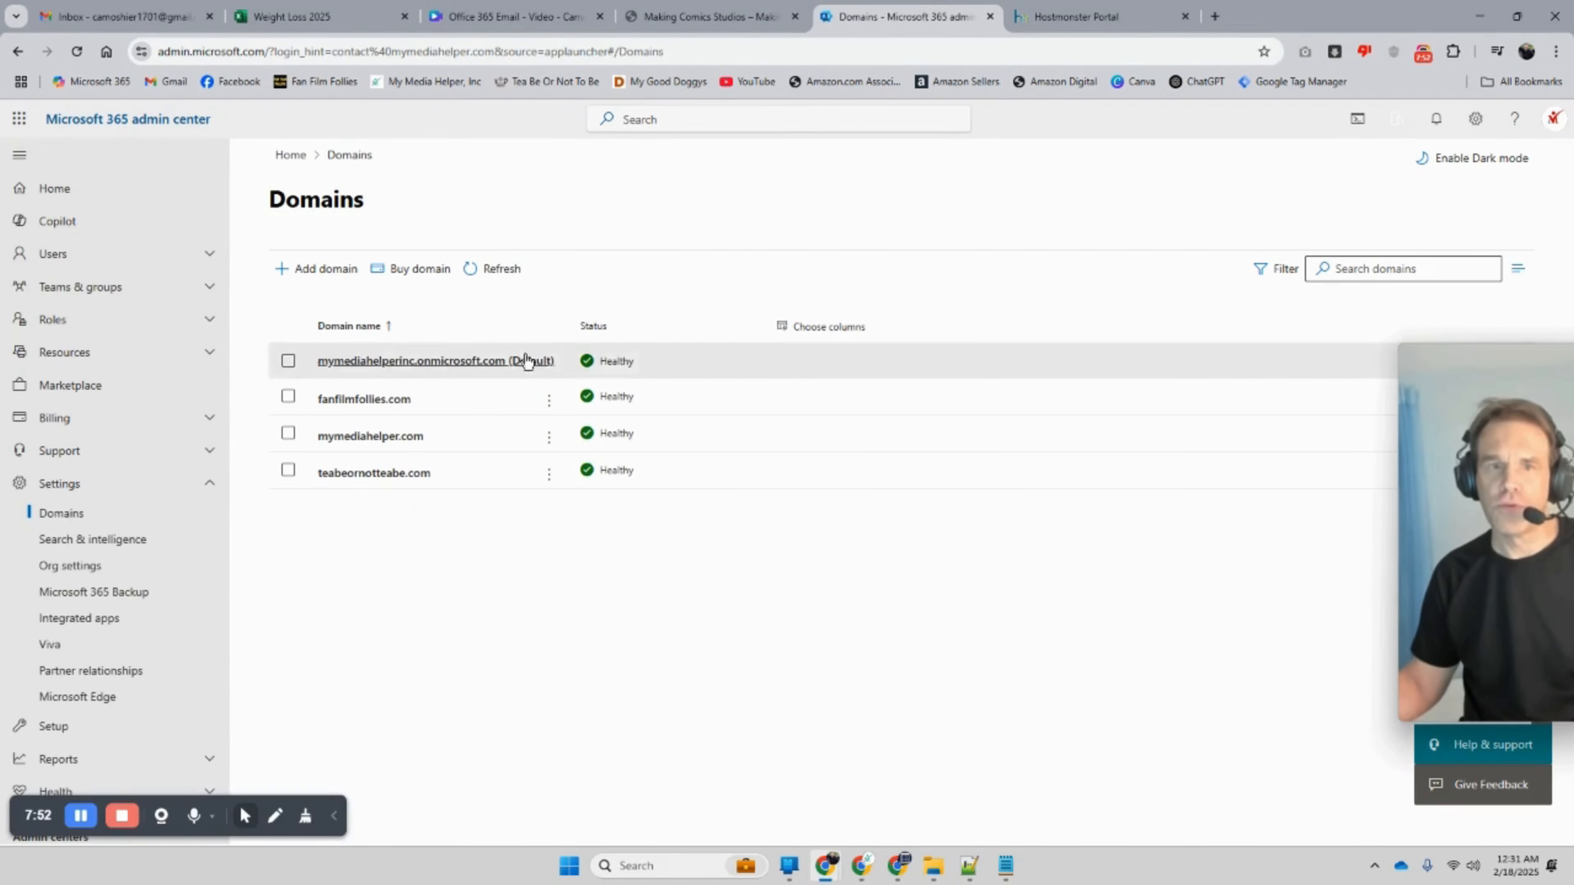
left_click(327, 273)
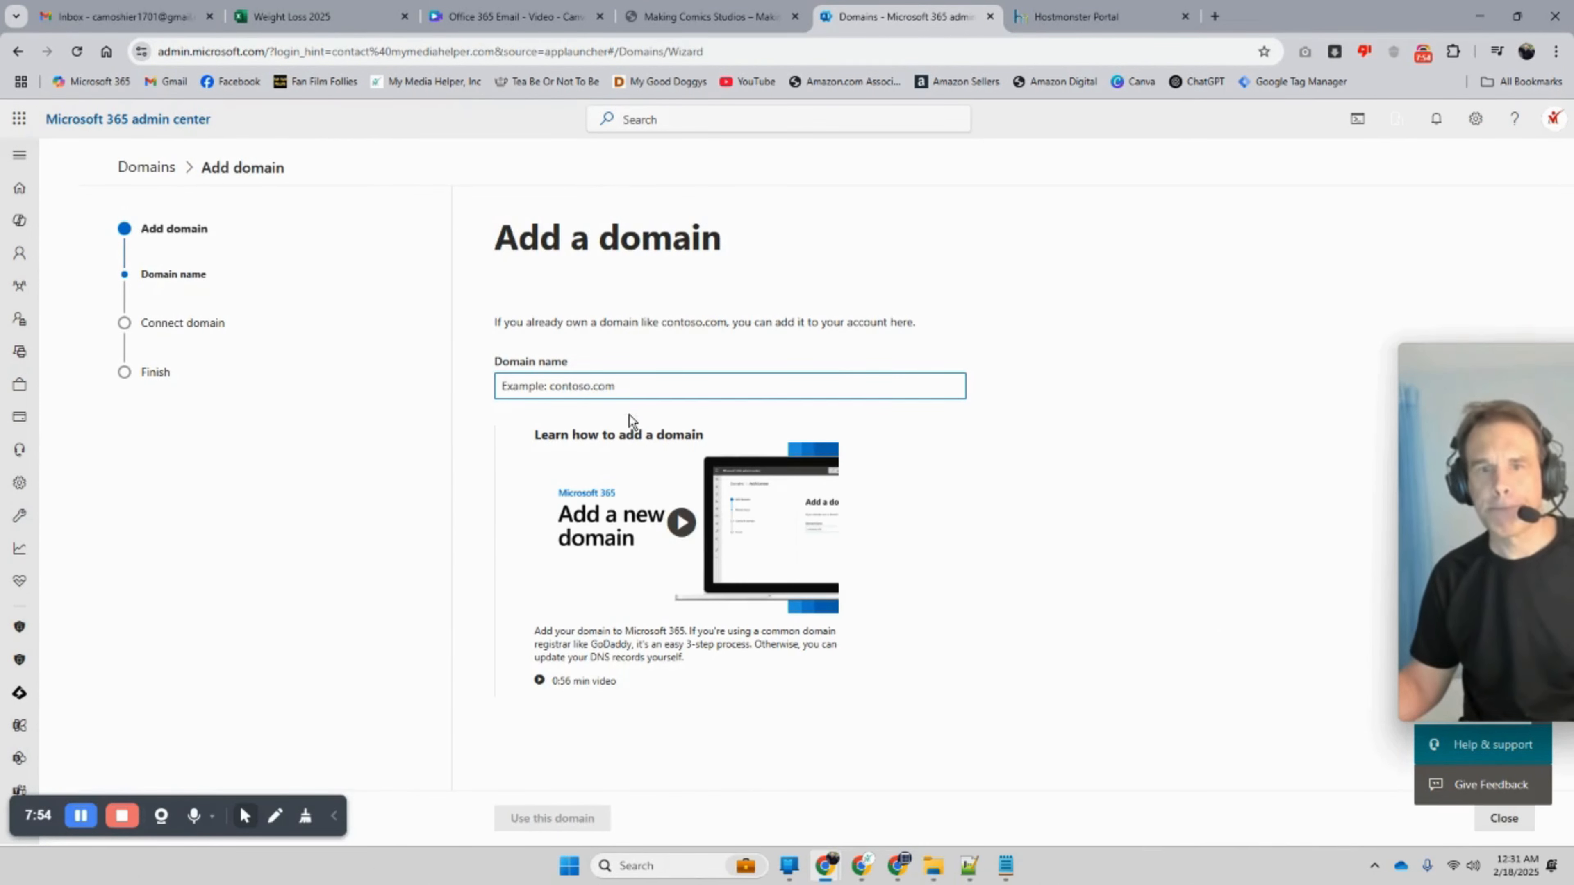
right_click(608, 389)
left_click(684, 558)
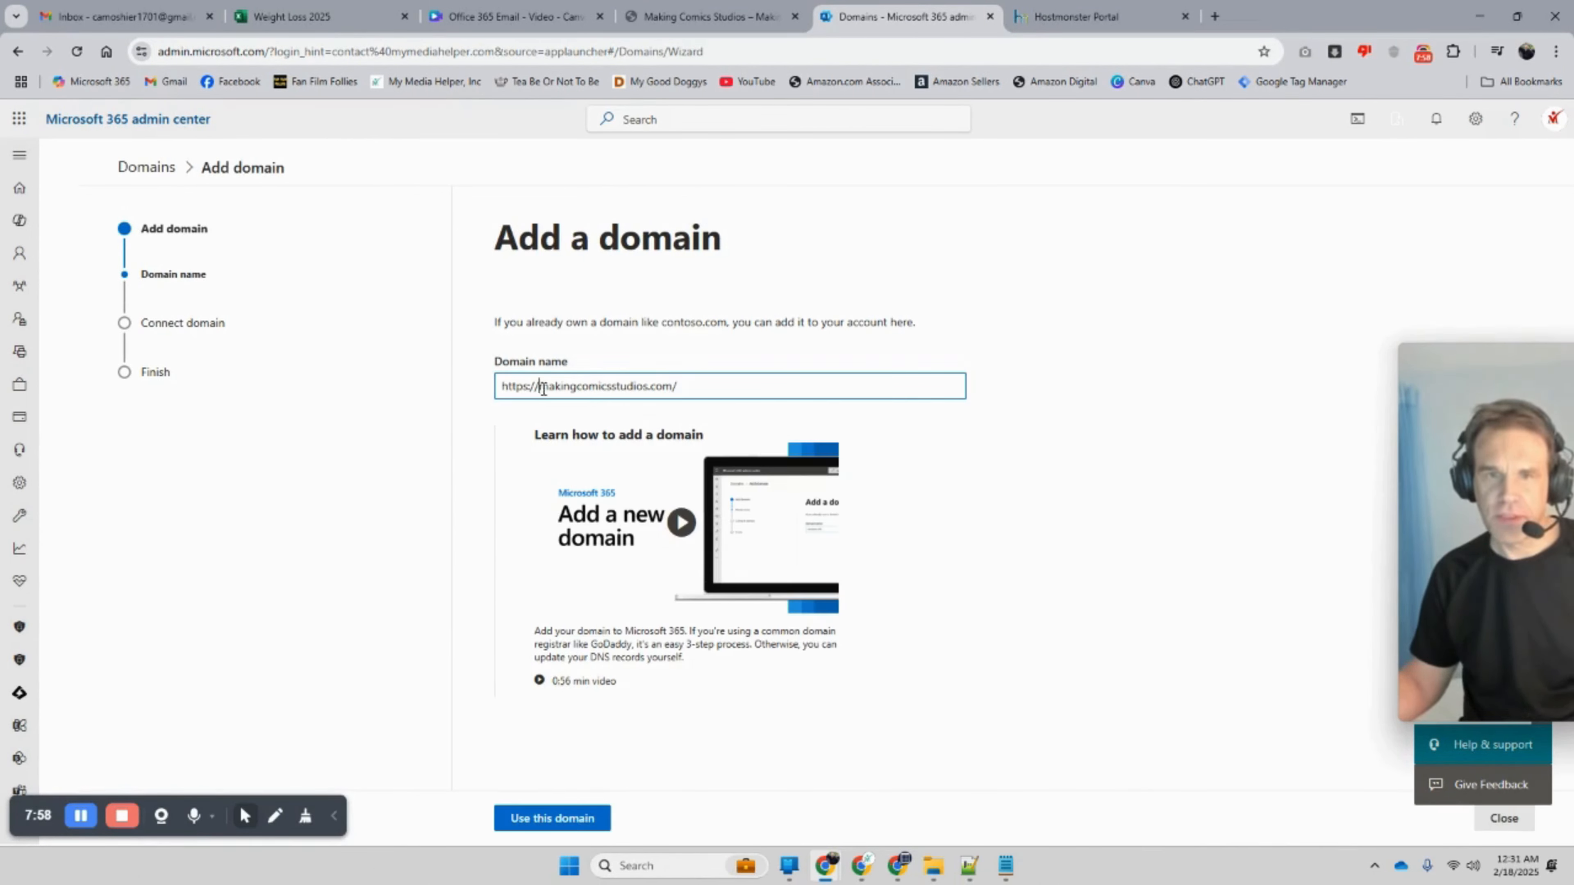
key("BackSpace")
key("BackSpace")
key("BackSpace")
key("BackSpace")
key("BackSpace")
key("BackSpace")
key("BackSpace")
key("BackSpace")
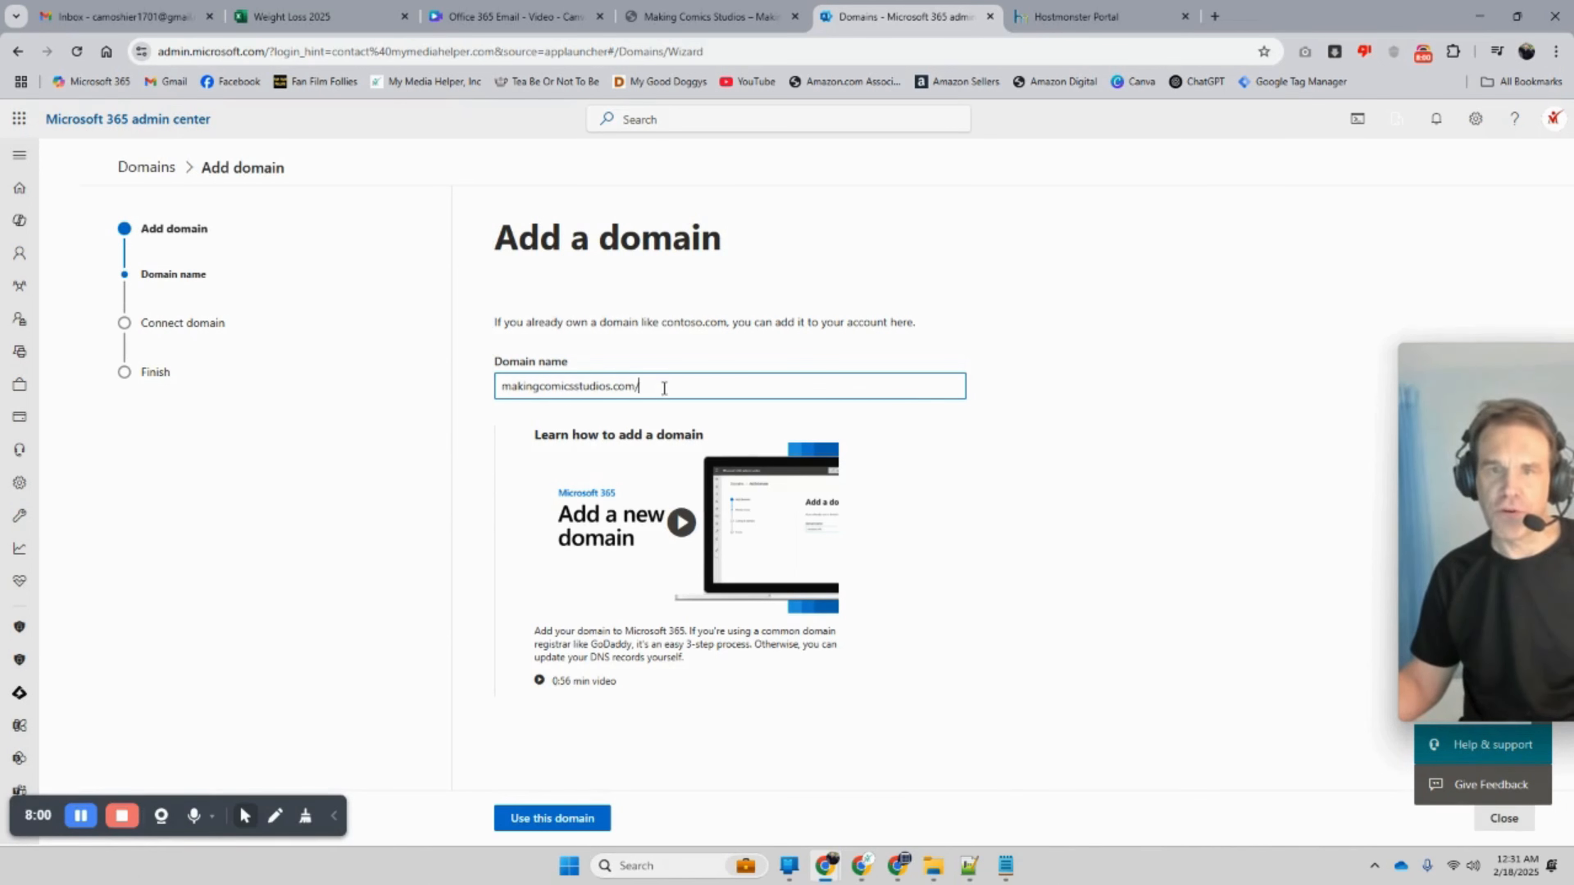
left_click(550, 817)
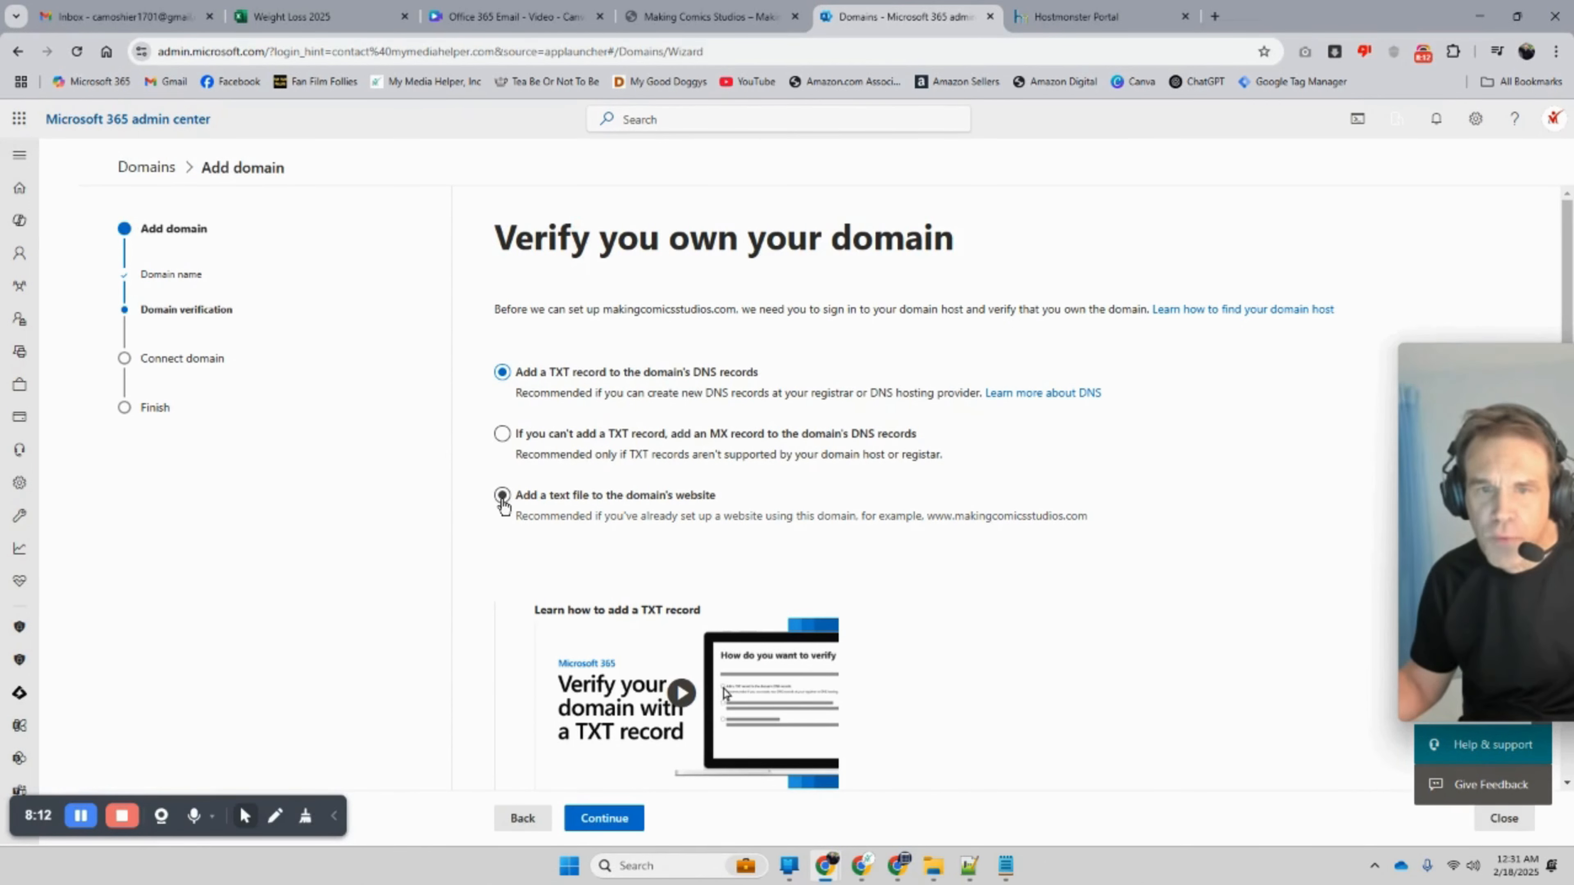
Step: Choose 'Add a TXT record' as the ownership verification method and continue
left_click(502, 496)
scroll(521, 493, "down", 1)
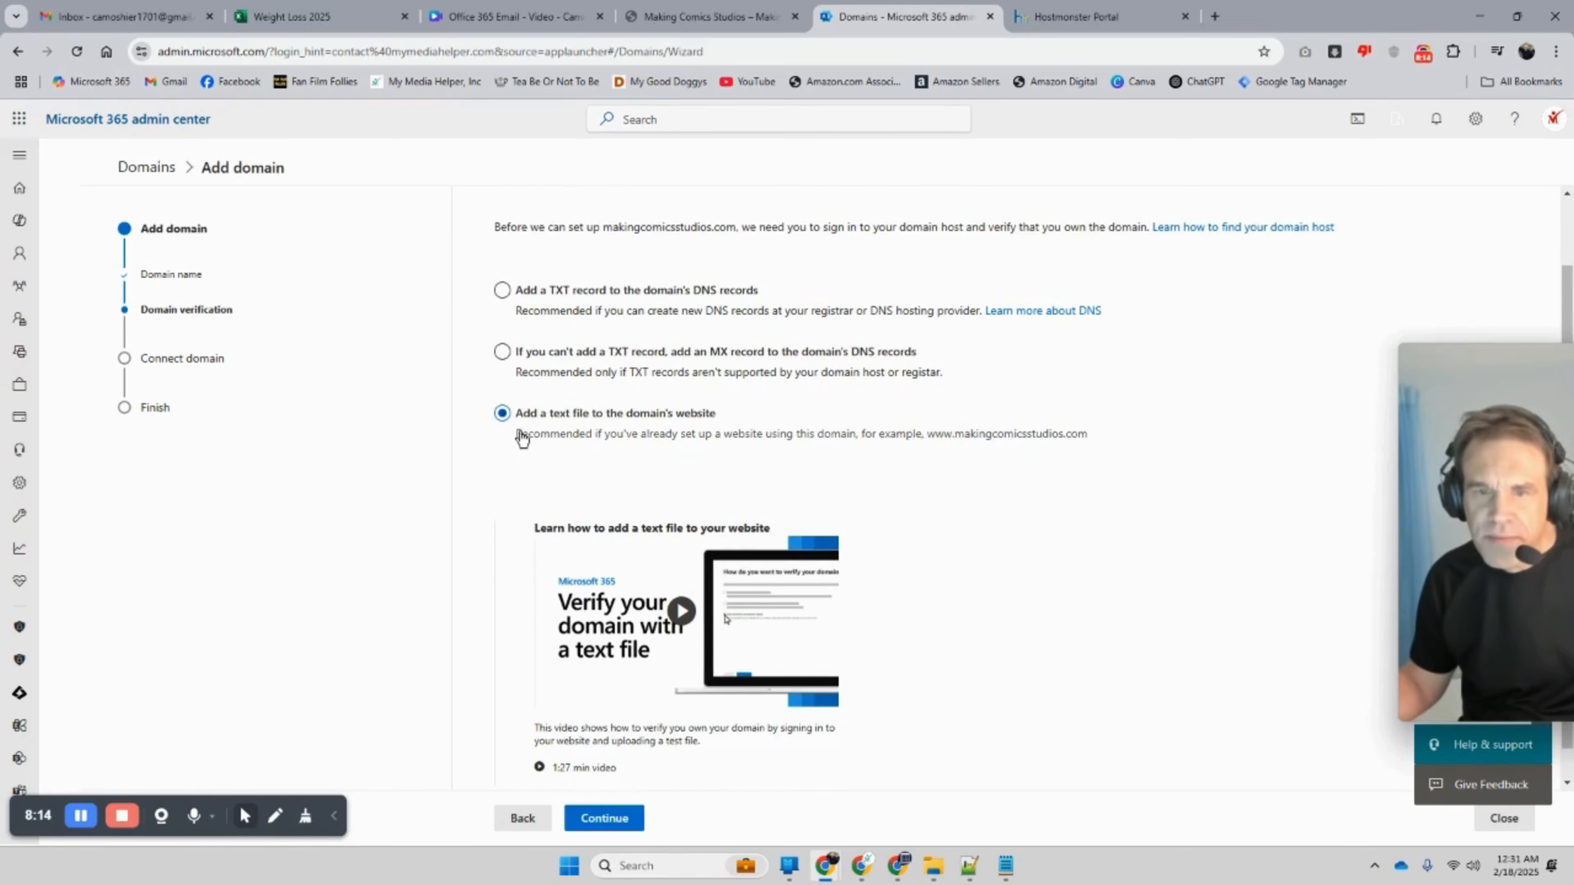
scroll(517, 444, "up", 1)
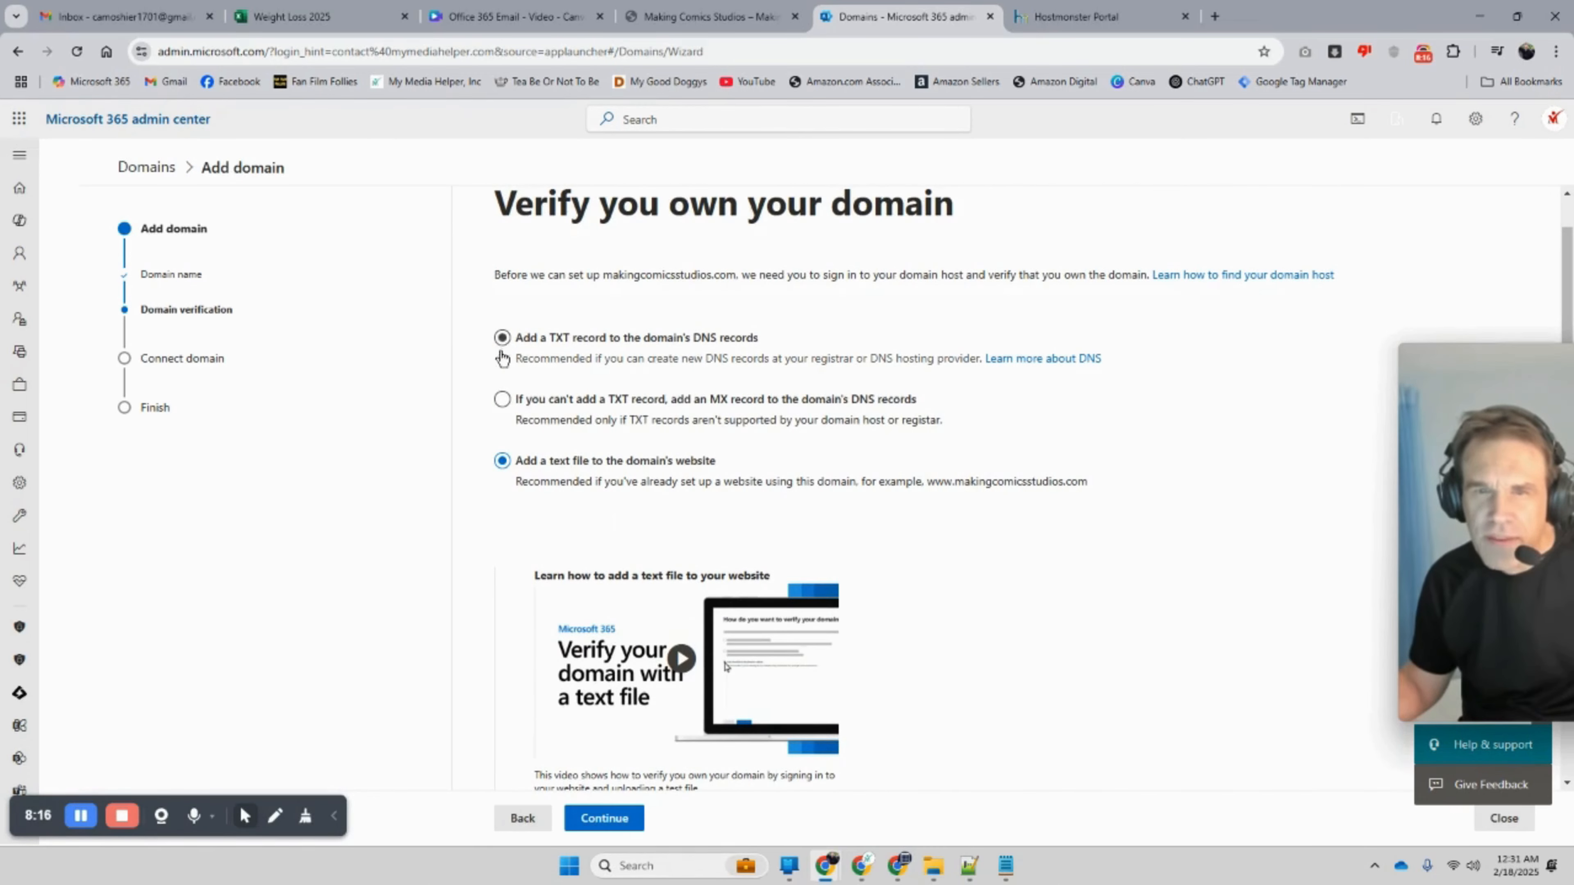
left_click(502, 337)
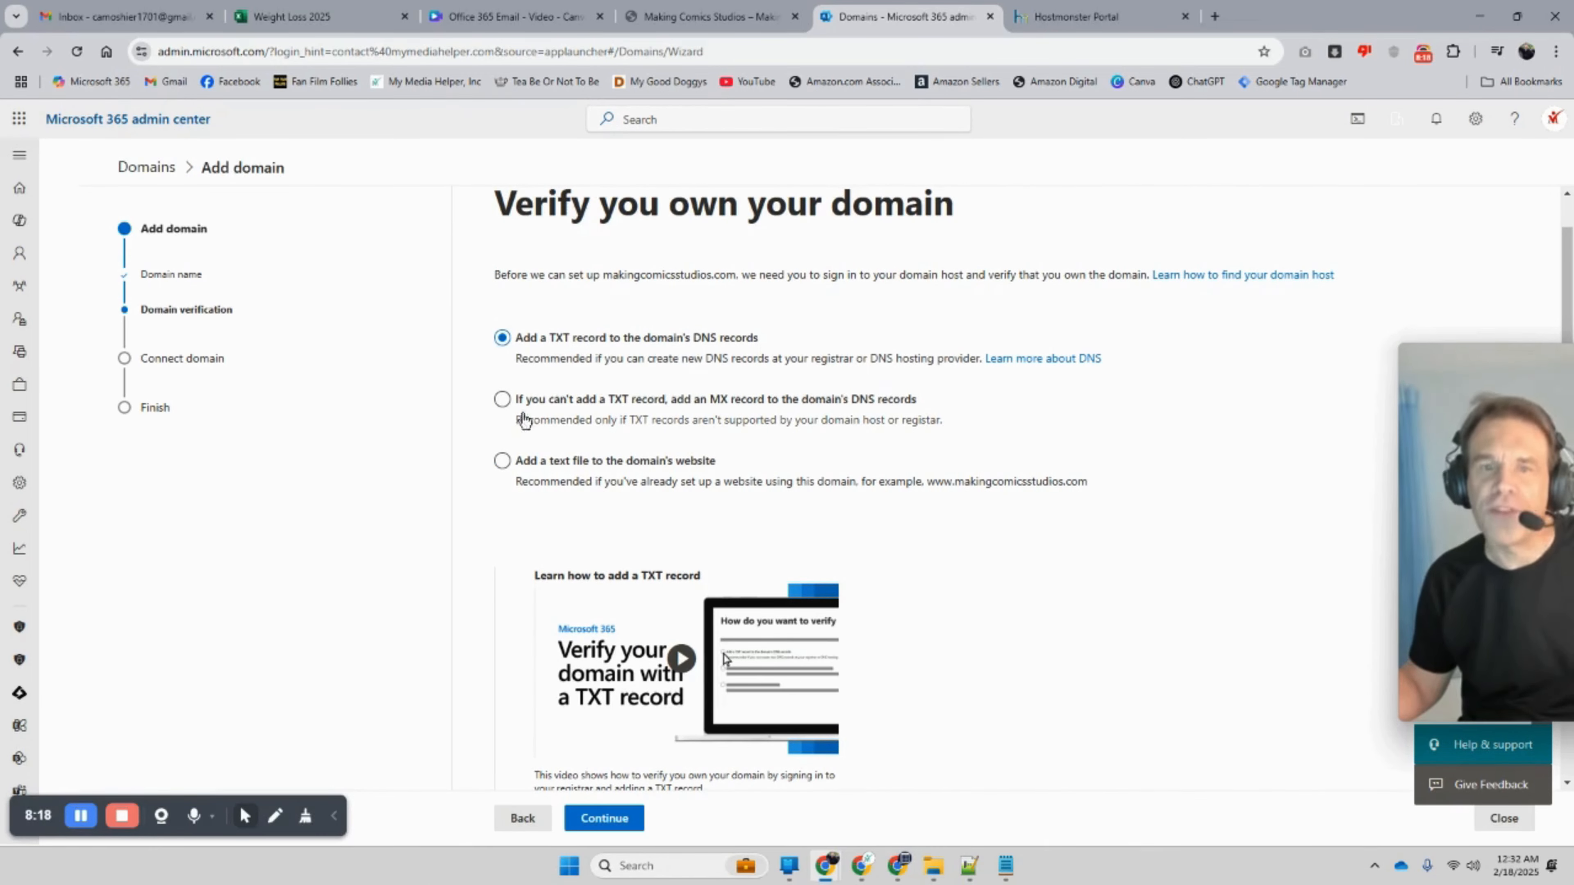
left_click(605, 818)
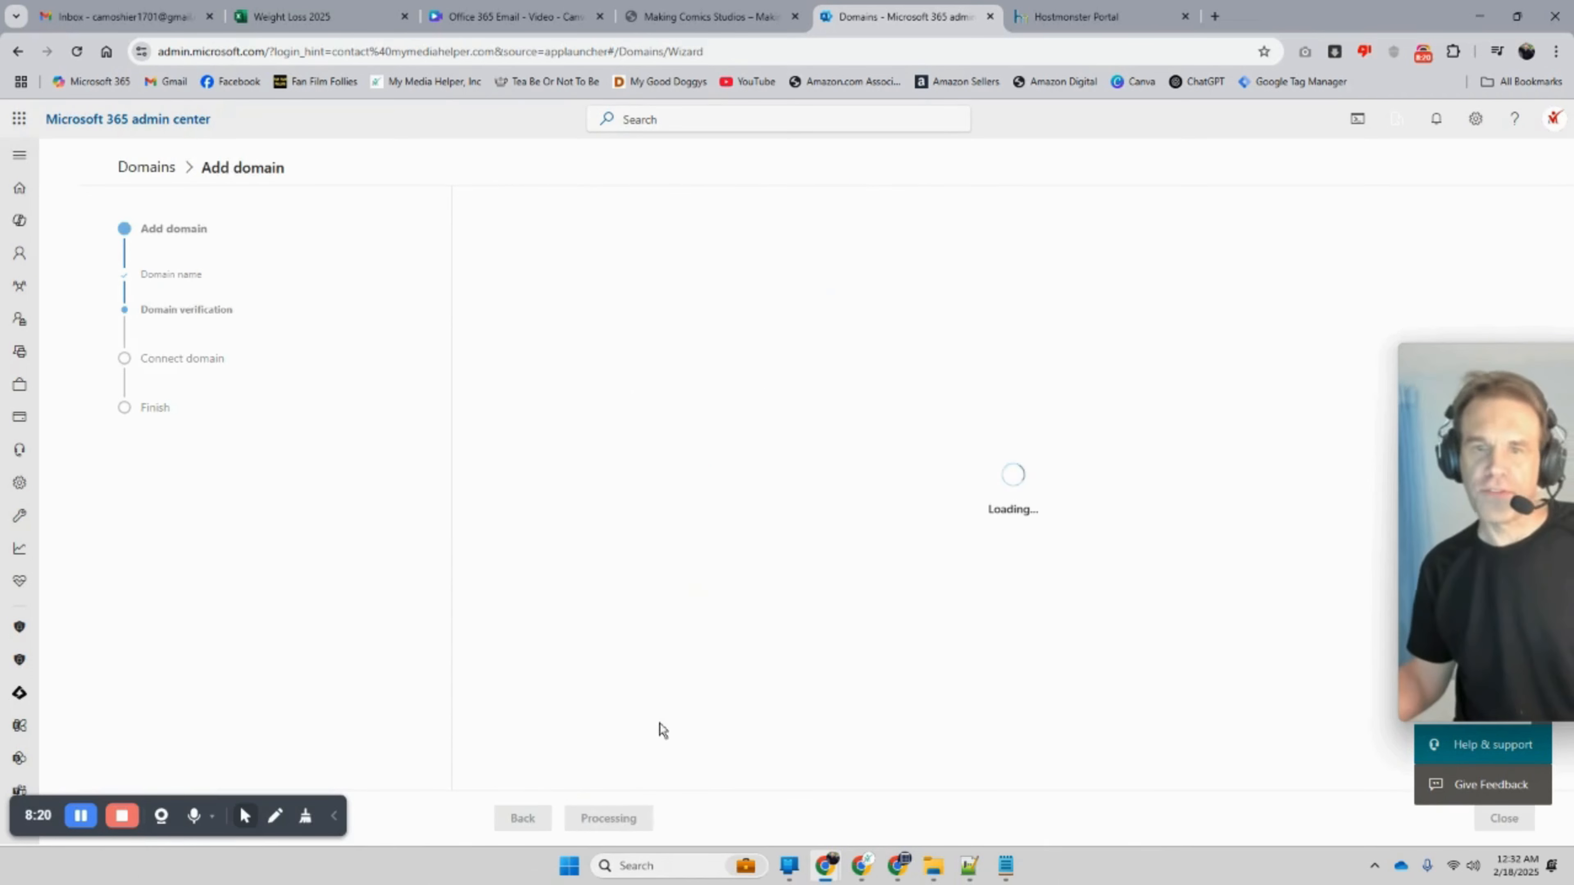
Step: Copy the TXT name @ and switch to the domain's HostMonster page
scroll(779, 458, "down", 2)
scroll(592, 395, "up", 1)
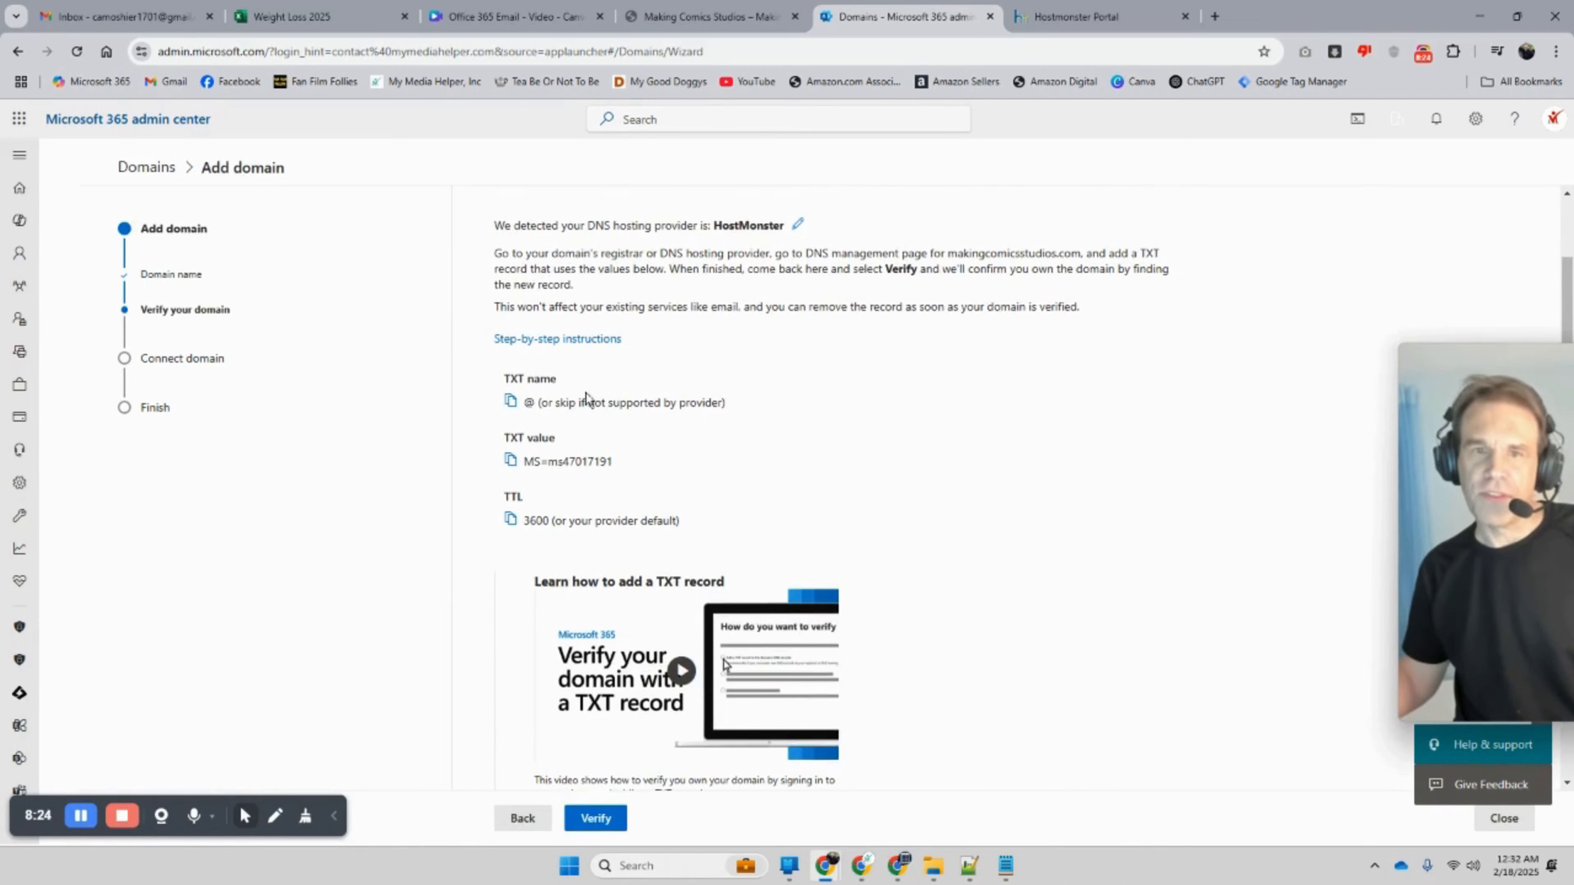
right_click(529, 404)
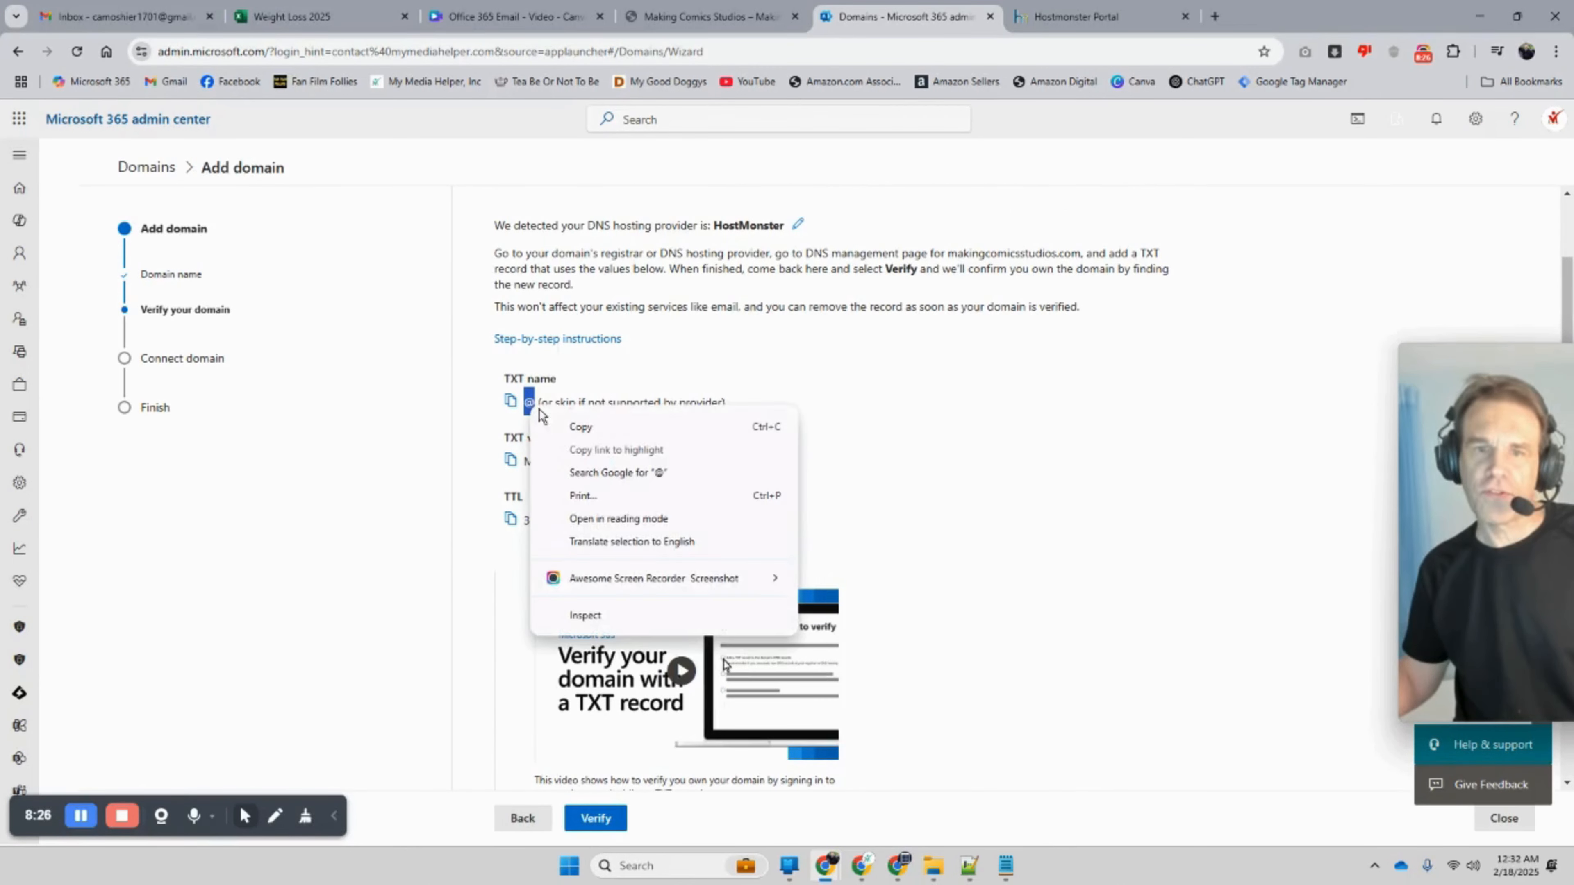
left_click(566, 428)
left_click(1048, 17)
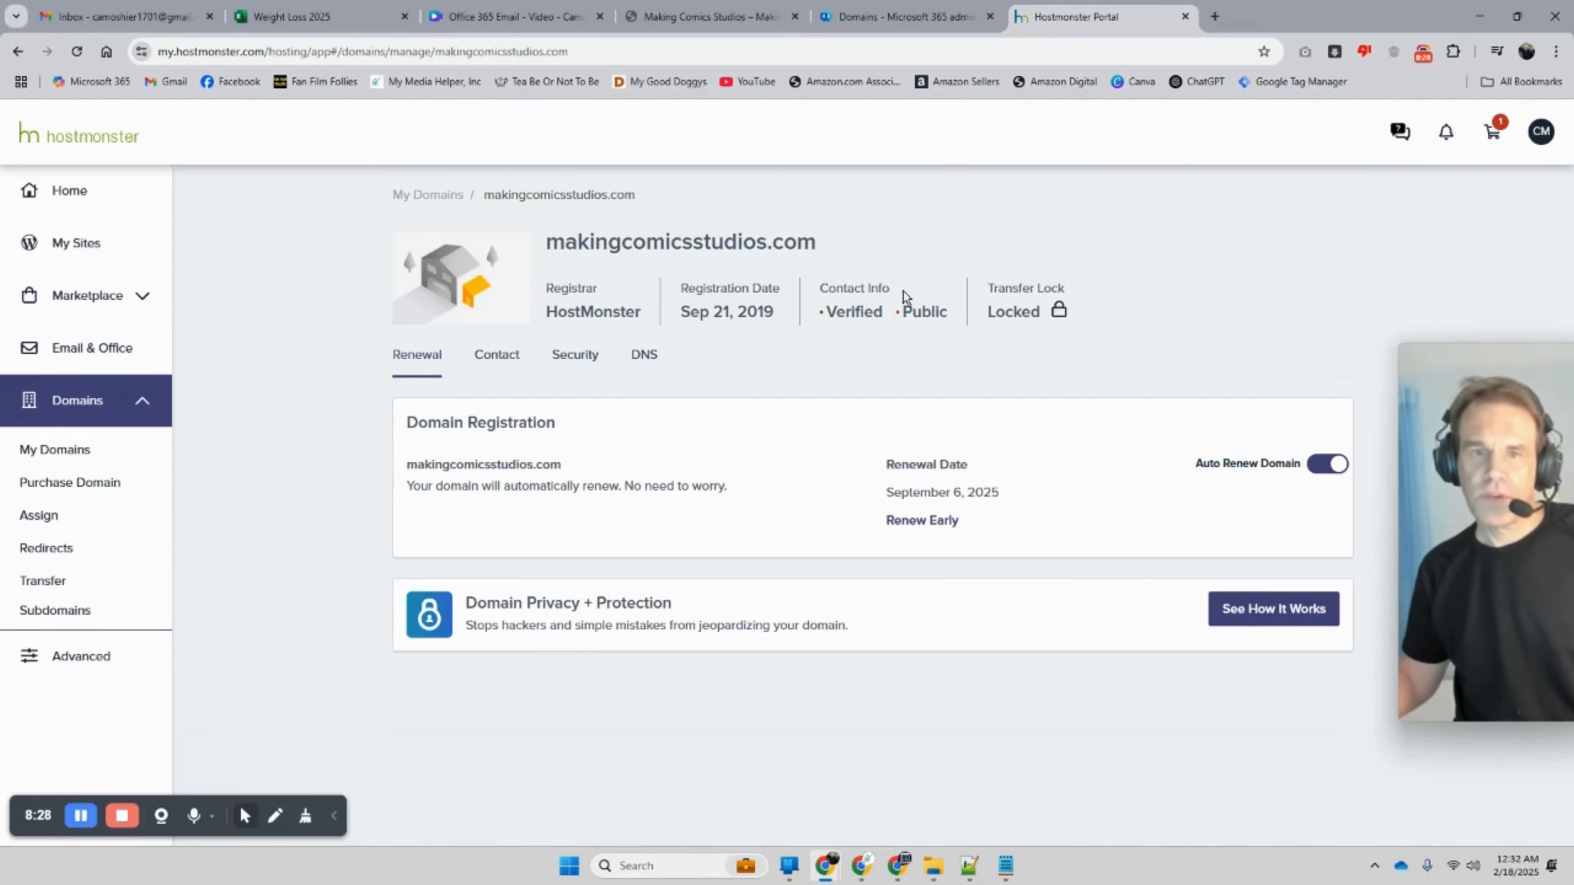
Step: Open makingcomicsstudios.com's DNS and start a new TXT record with host @
left_click(650, 357)
scroll(1187, 605, "down", 9)
scroll(1193, 599, "down", 15)
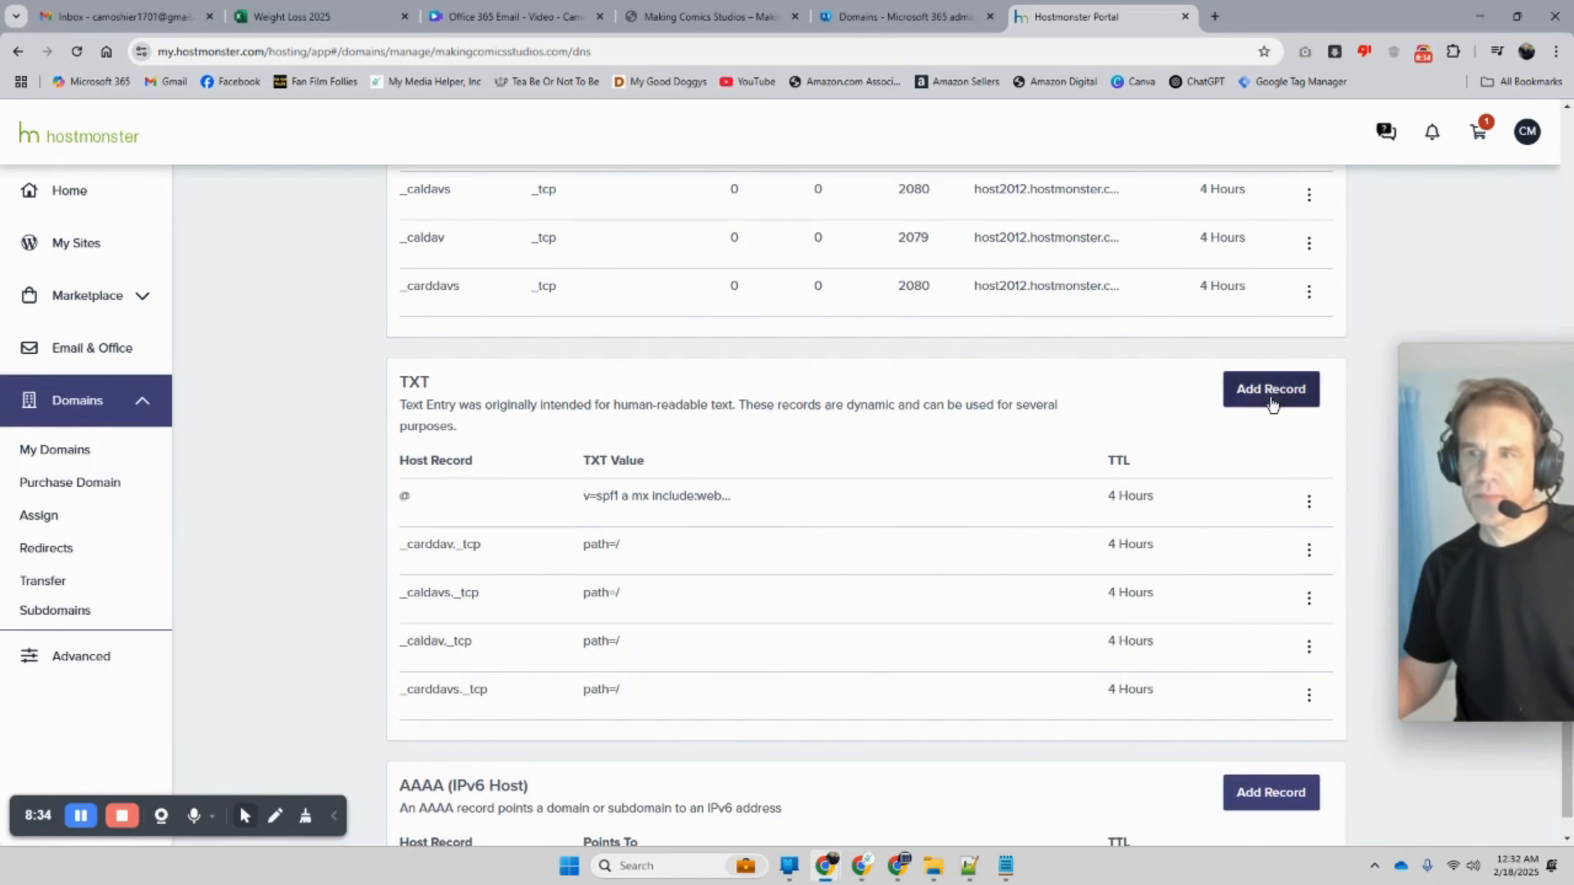
left_click(1270, 389)
left_click(468, 530)
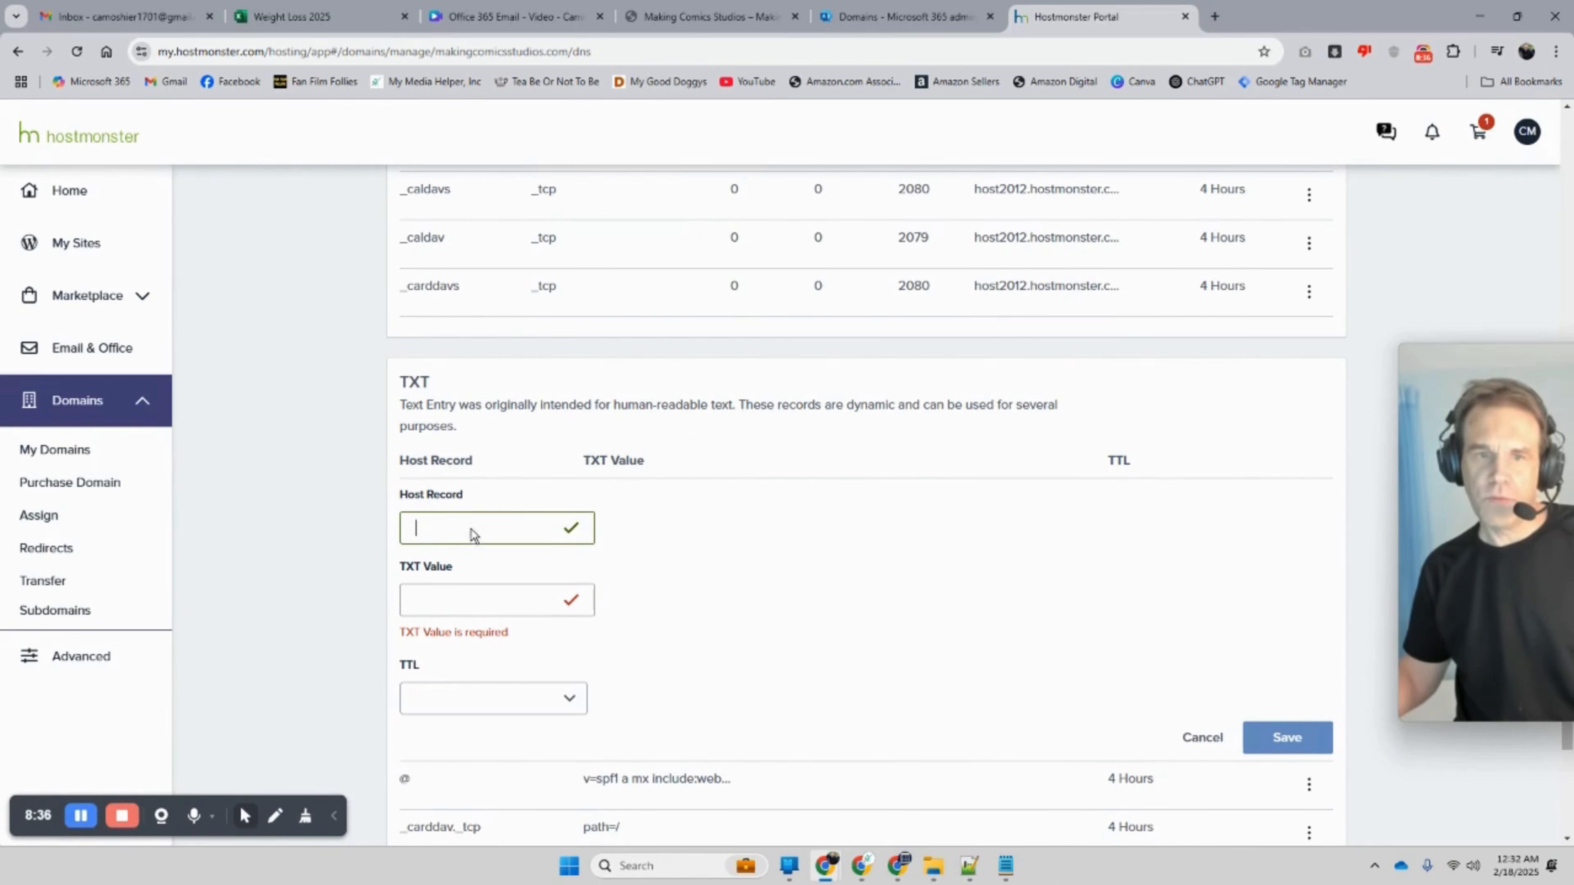
right_click(471, 535)
left_click(419, 527)
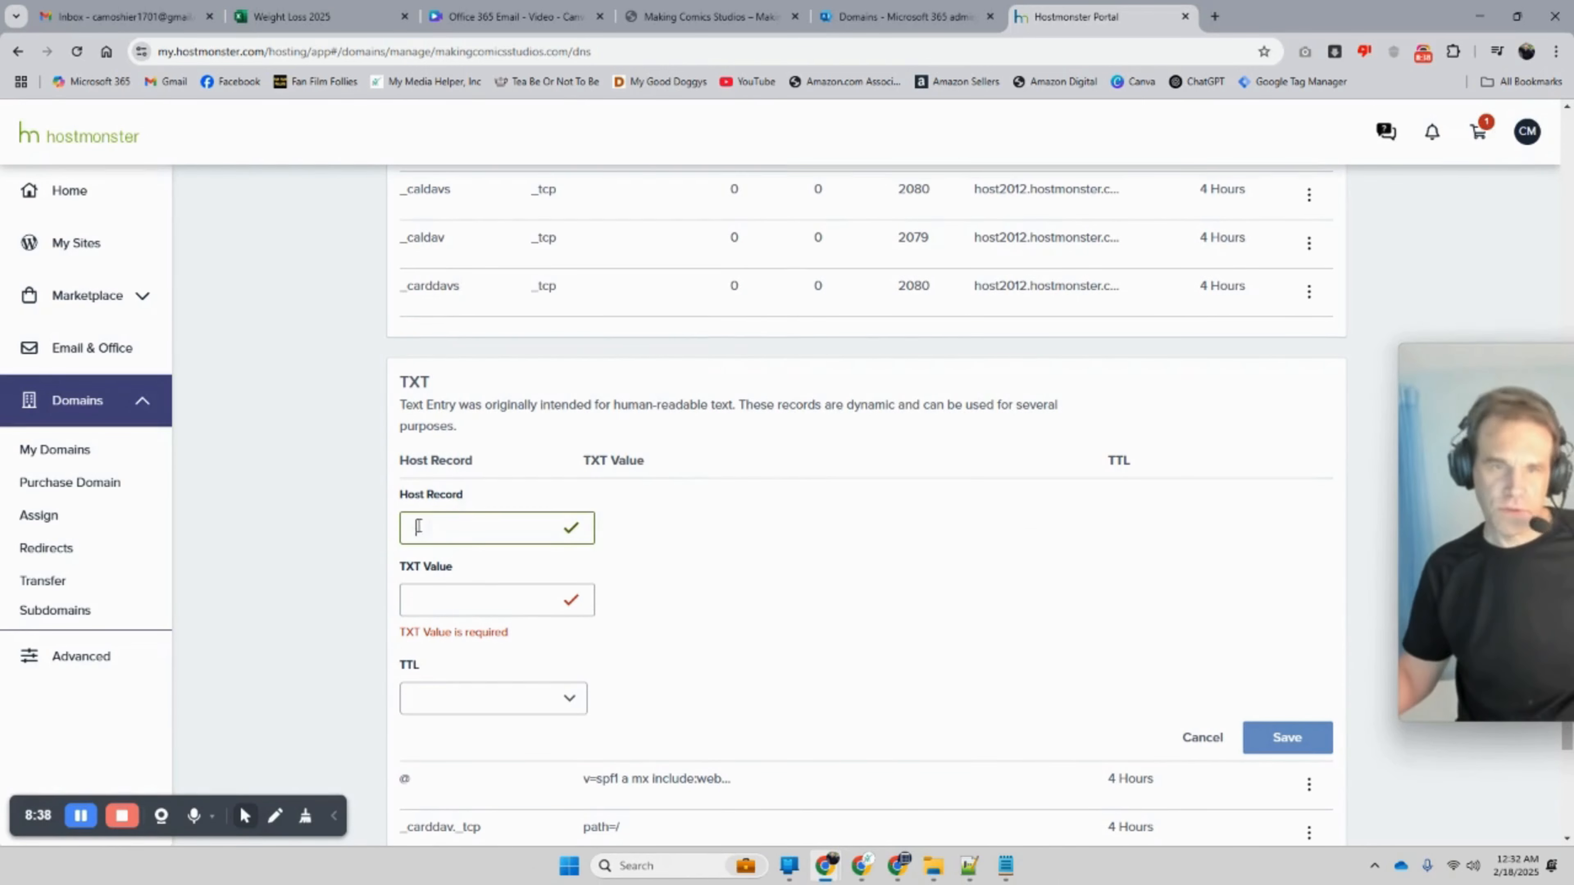
type("@")
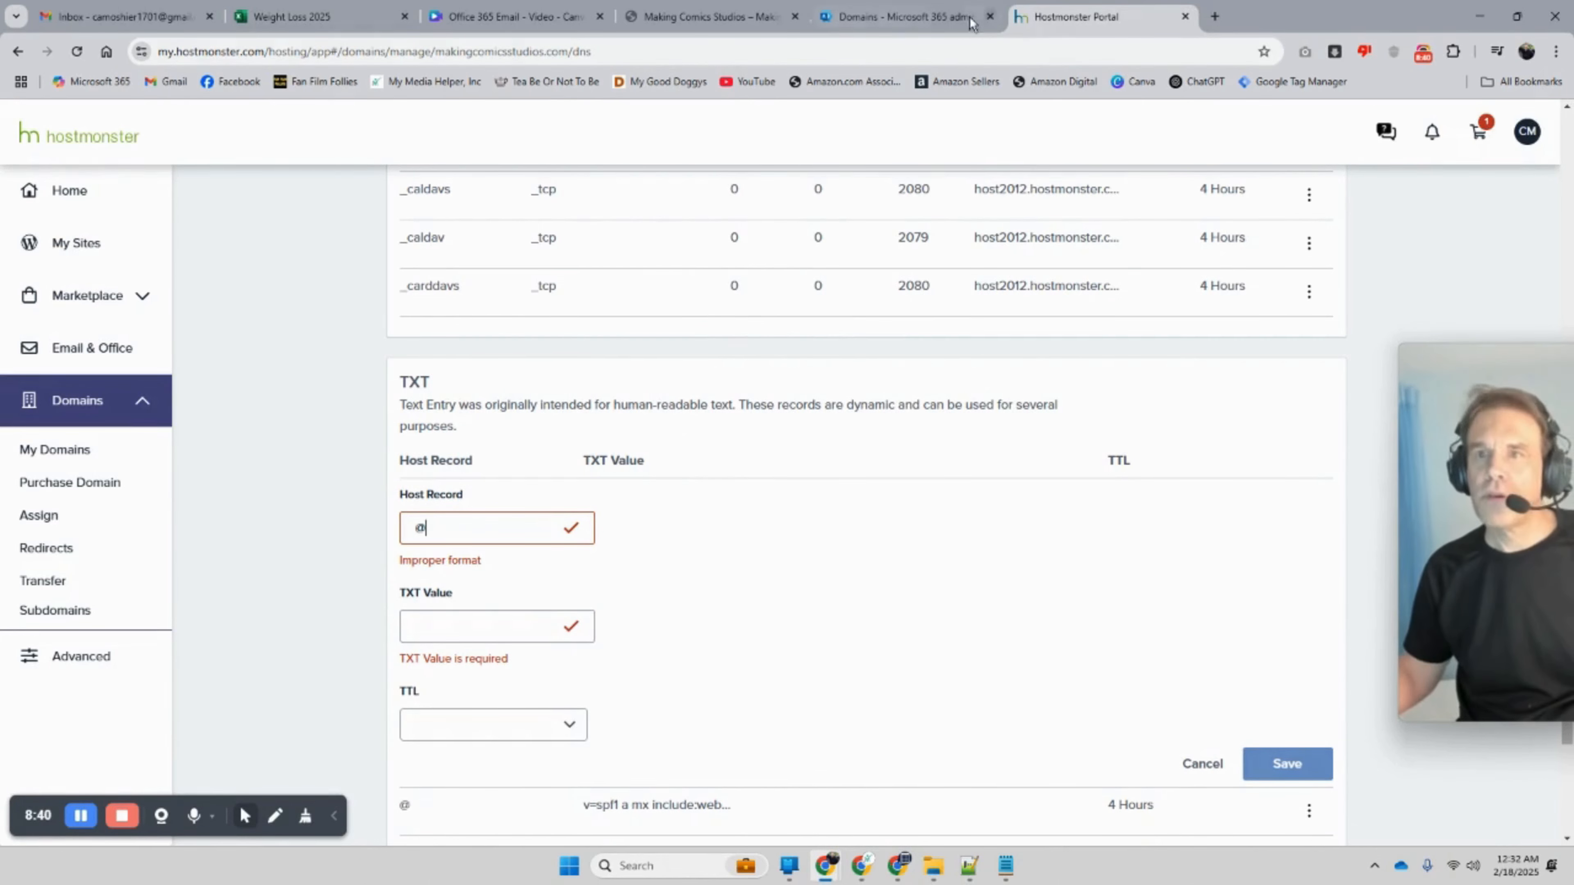
Step: Copy Microsoft's MS= verification value and paste it into the TXT Value field
left_click(970, 22)
left_click_drag(613, 462, 526, 462)
right_click(525, 464)
left_click(573, 483)
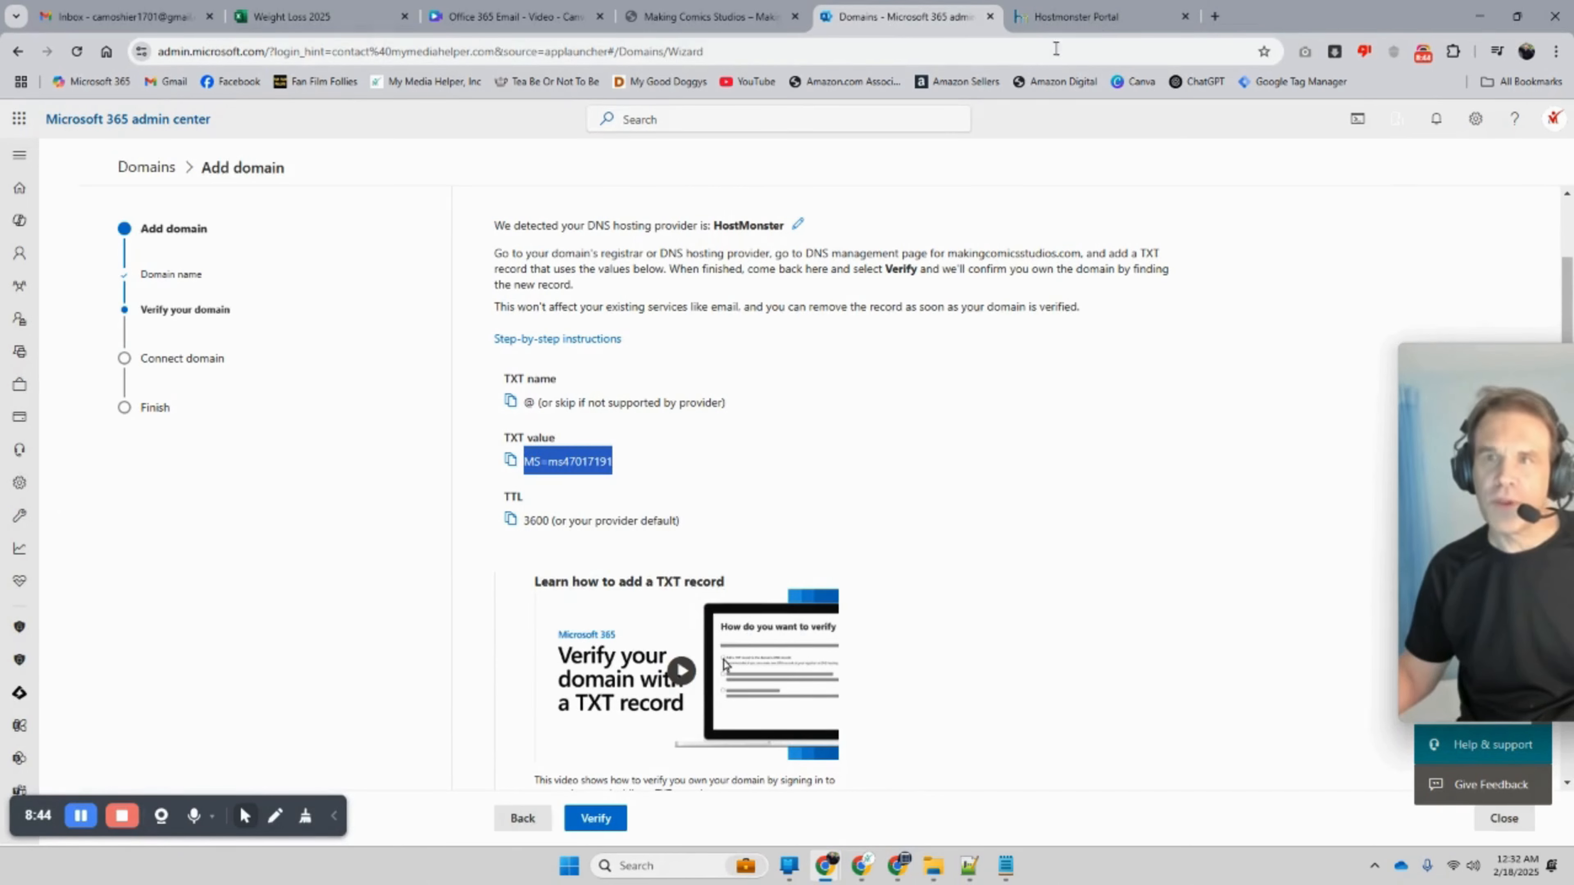
left_click(1059, 23)
left_click(438, 639)
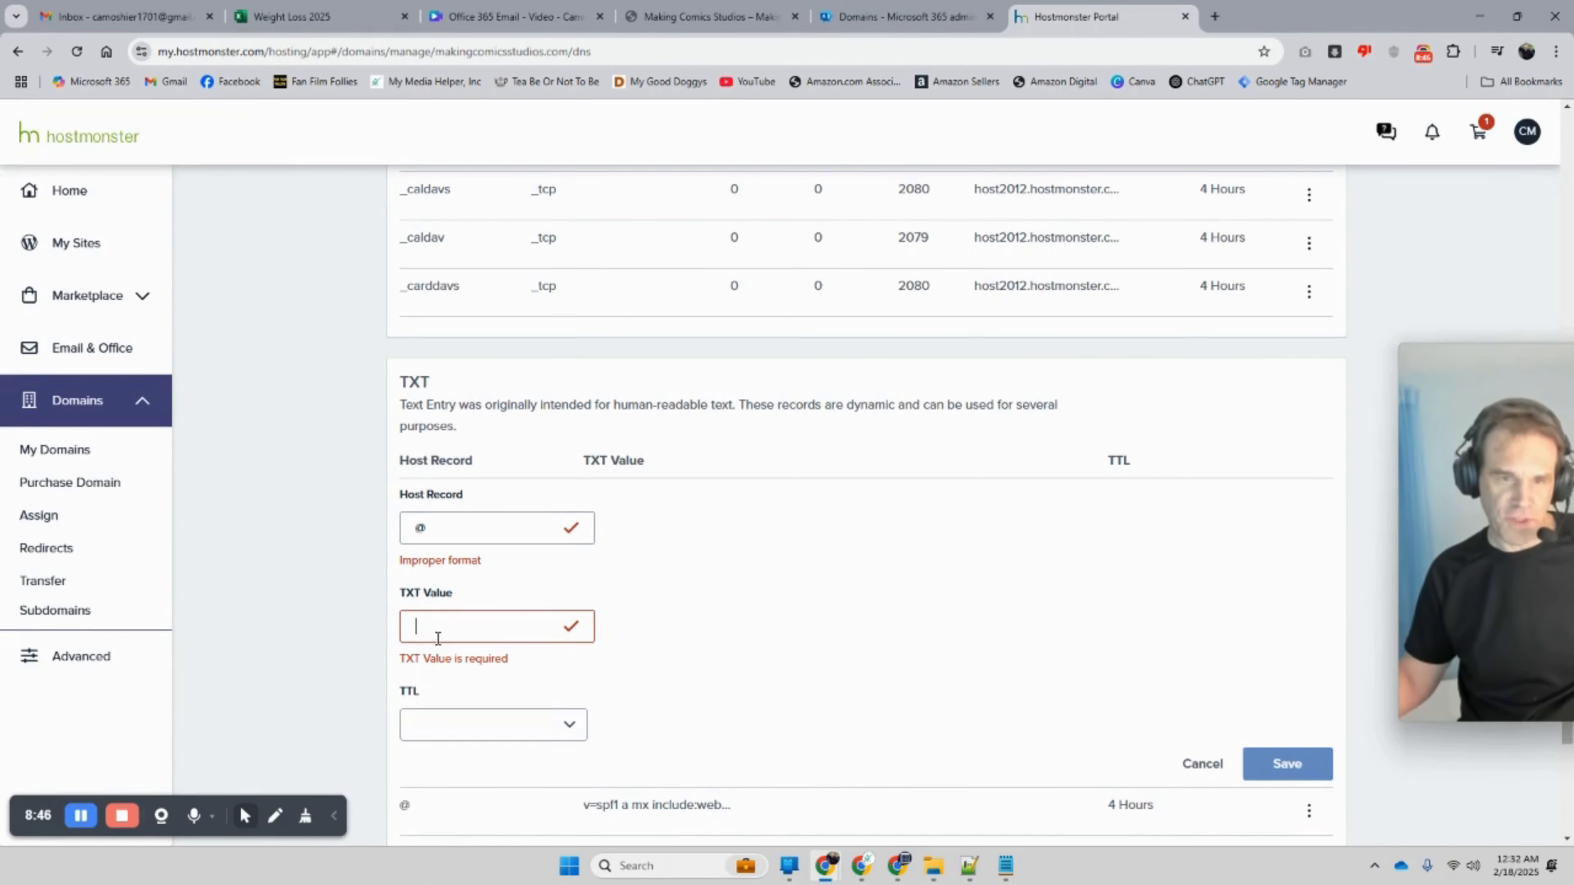
key("ctrl+v")
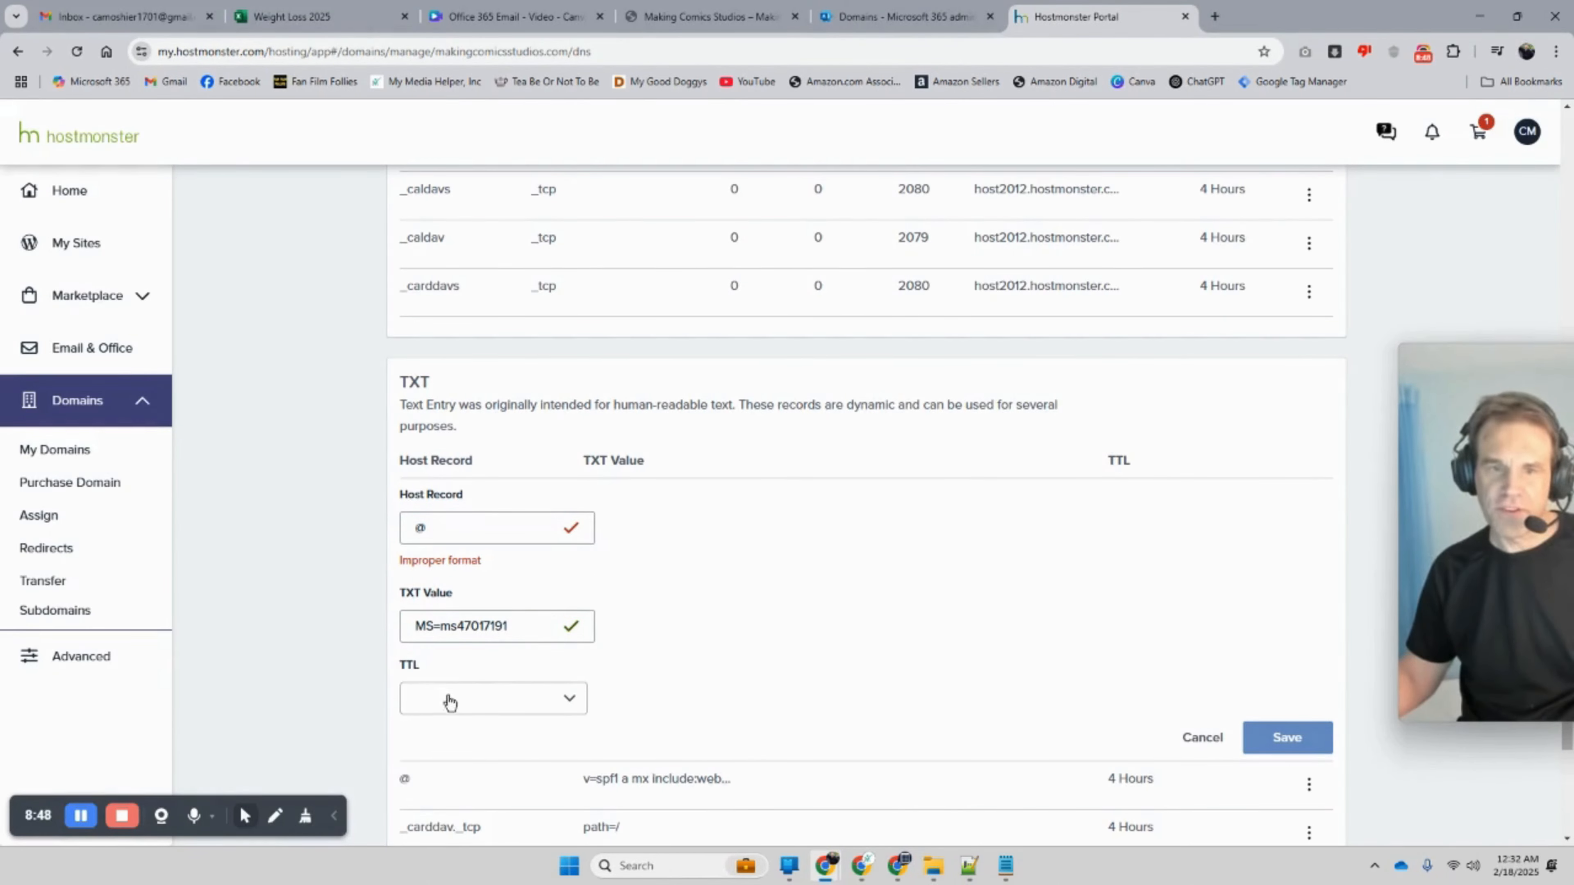
Step: Re-enter @ as the Host Record, save the TXT record, and list all TXT records
left_click(880, 18)
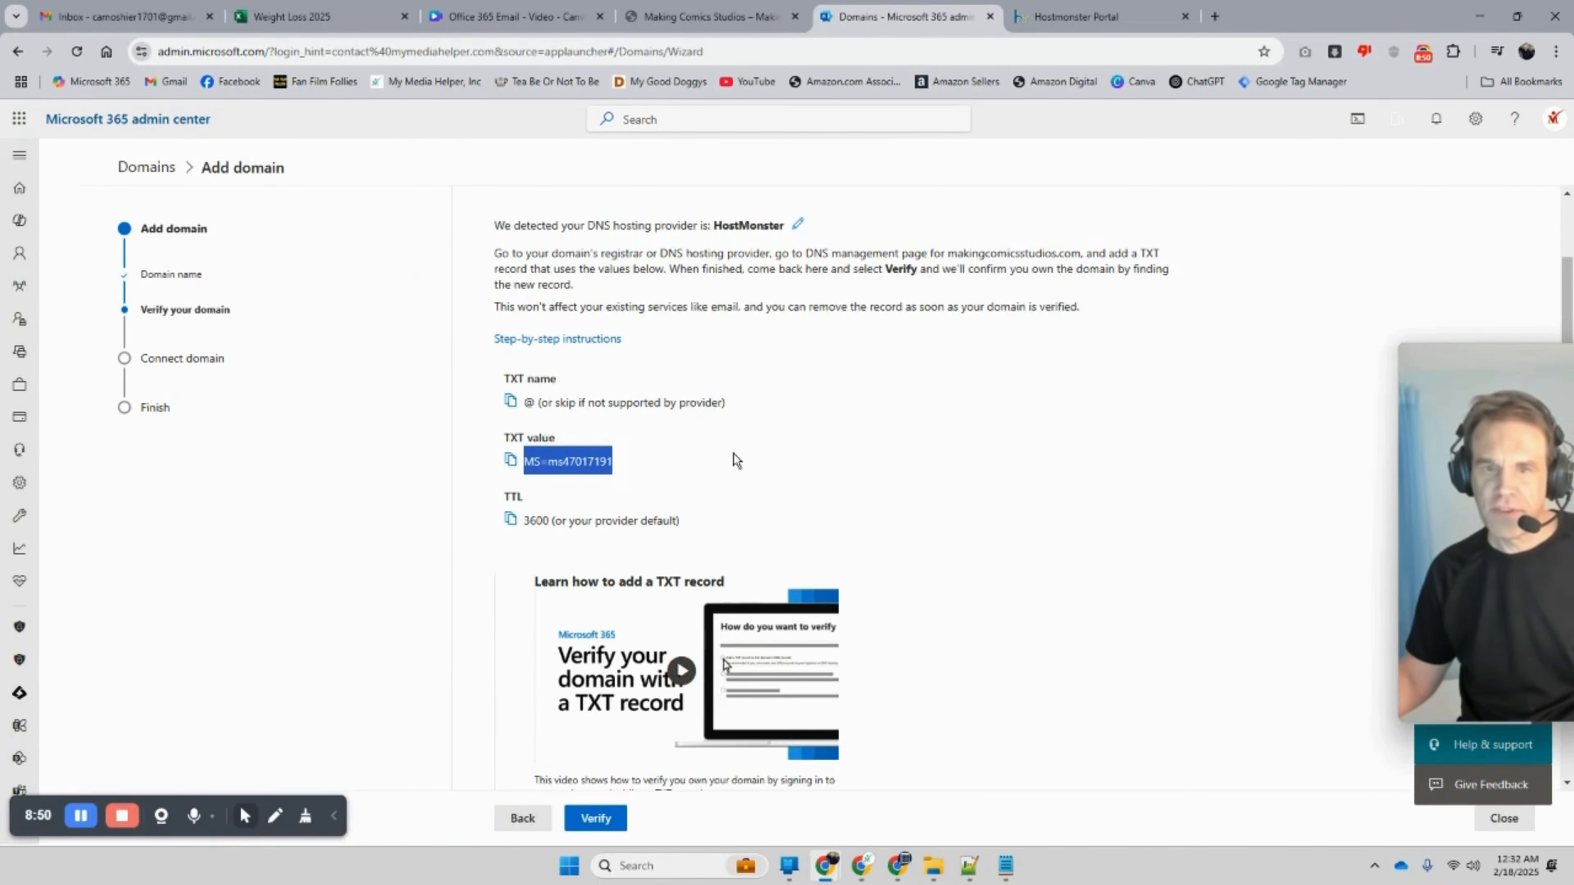
left_click(1056, 22)
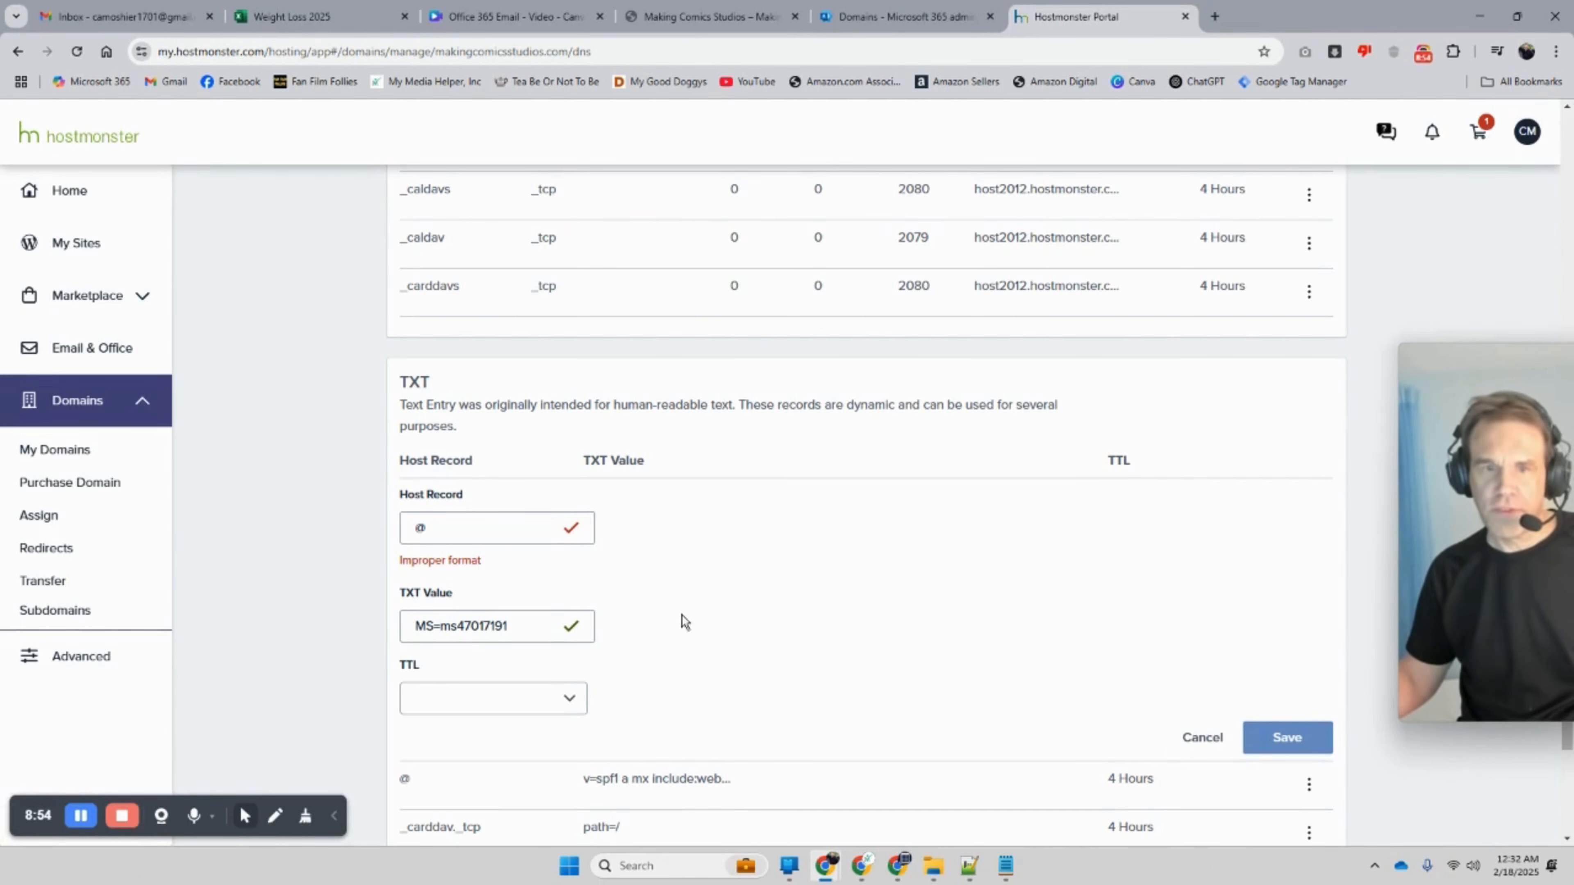
left_click(527, 529)
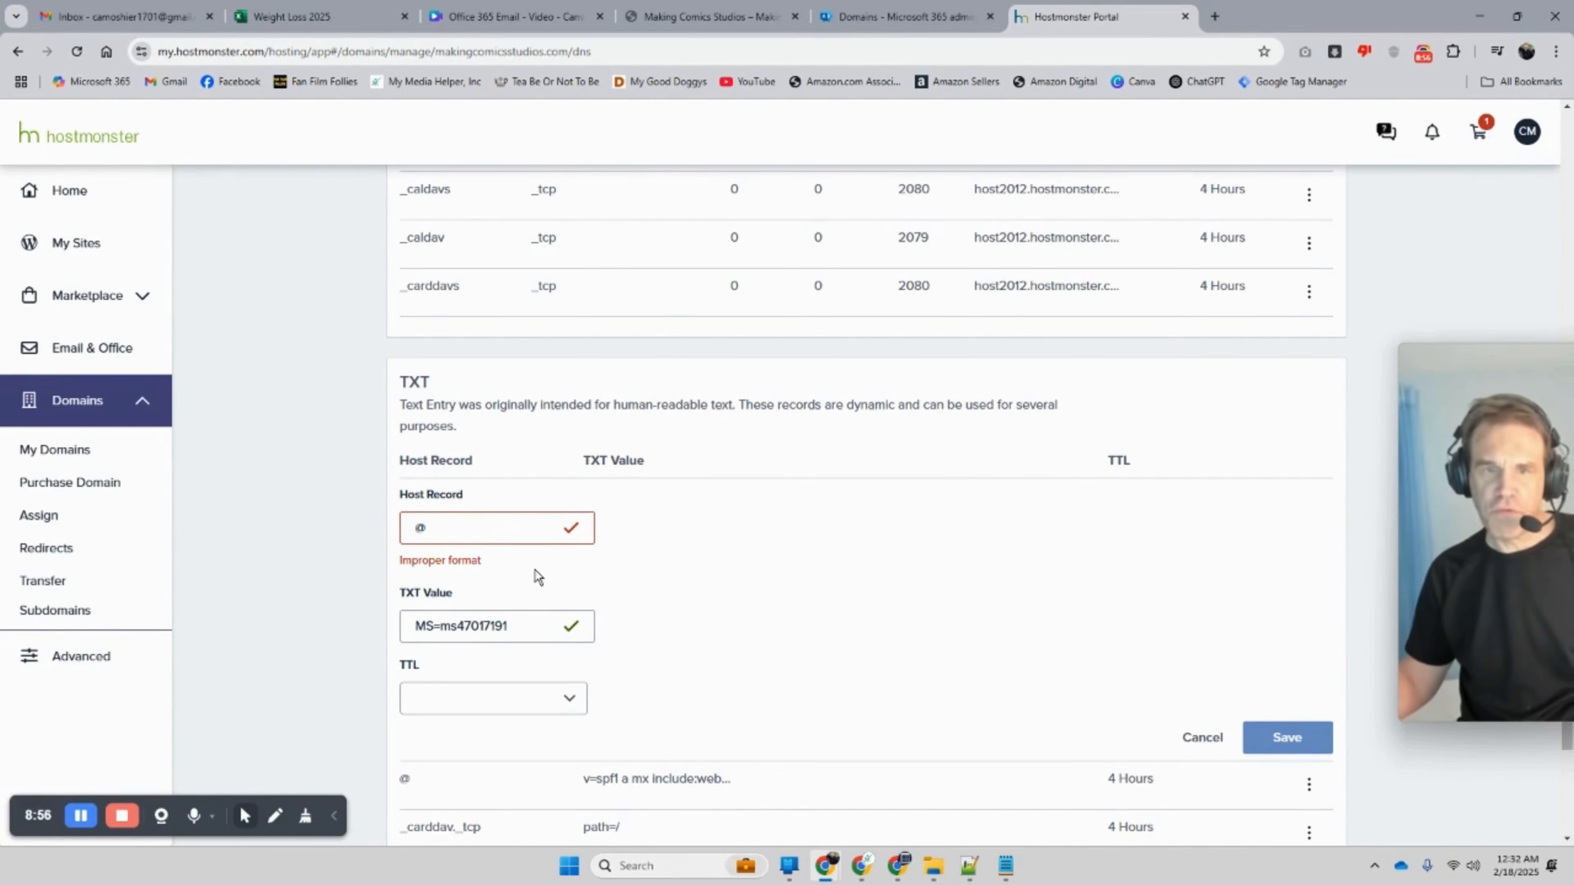
key("BackSpace")
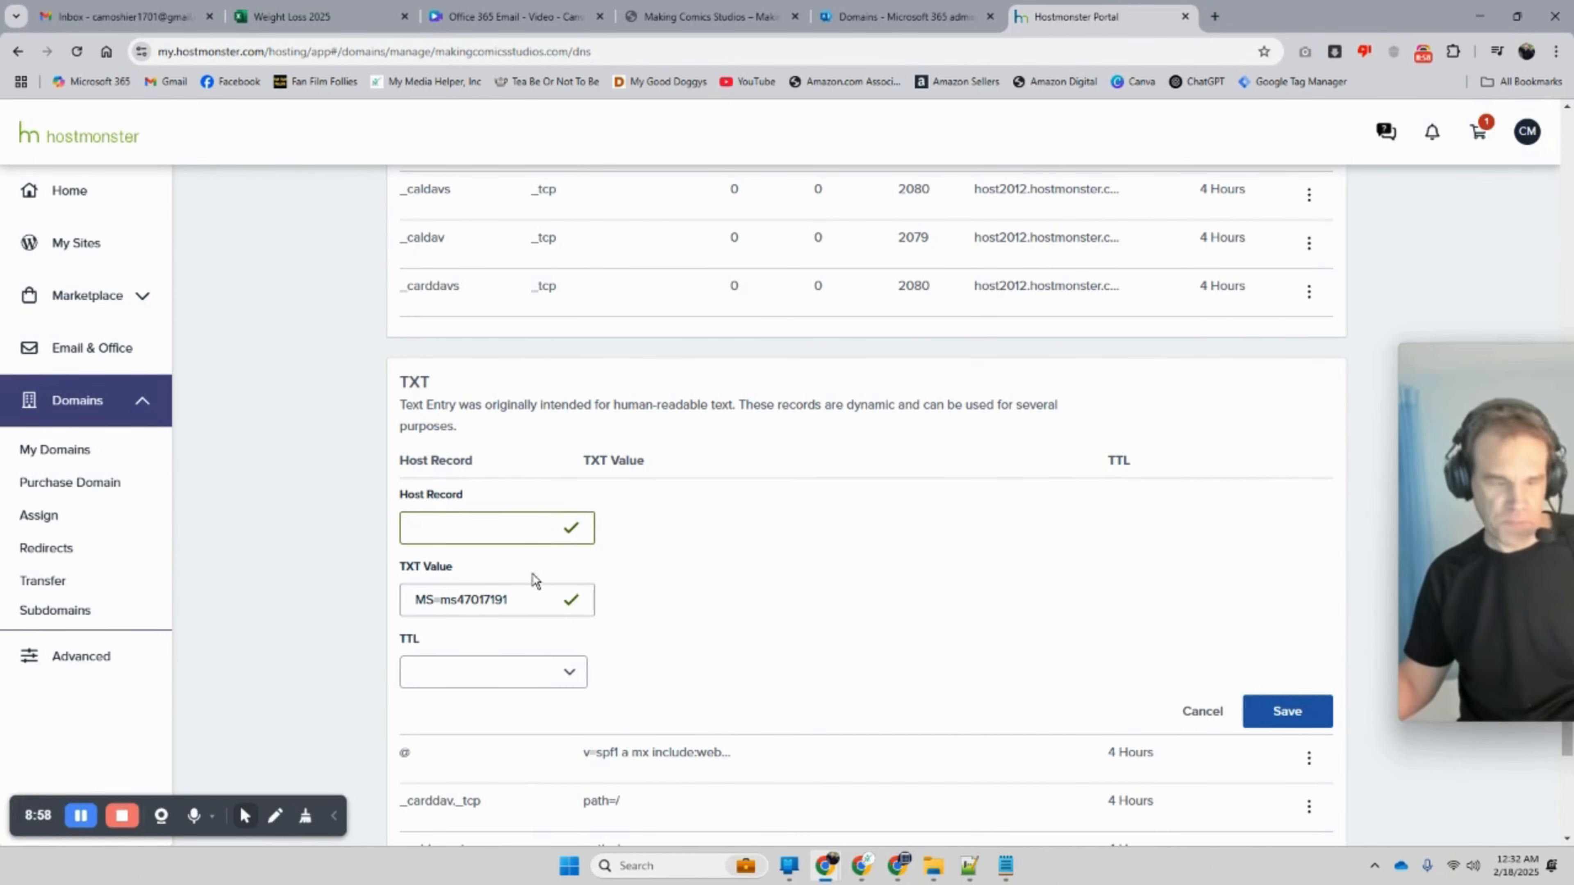
type("@")
left_click(753, 608)
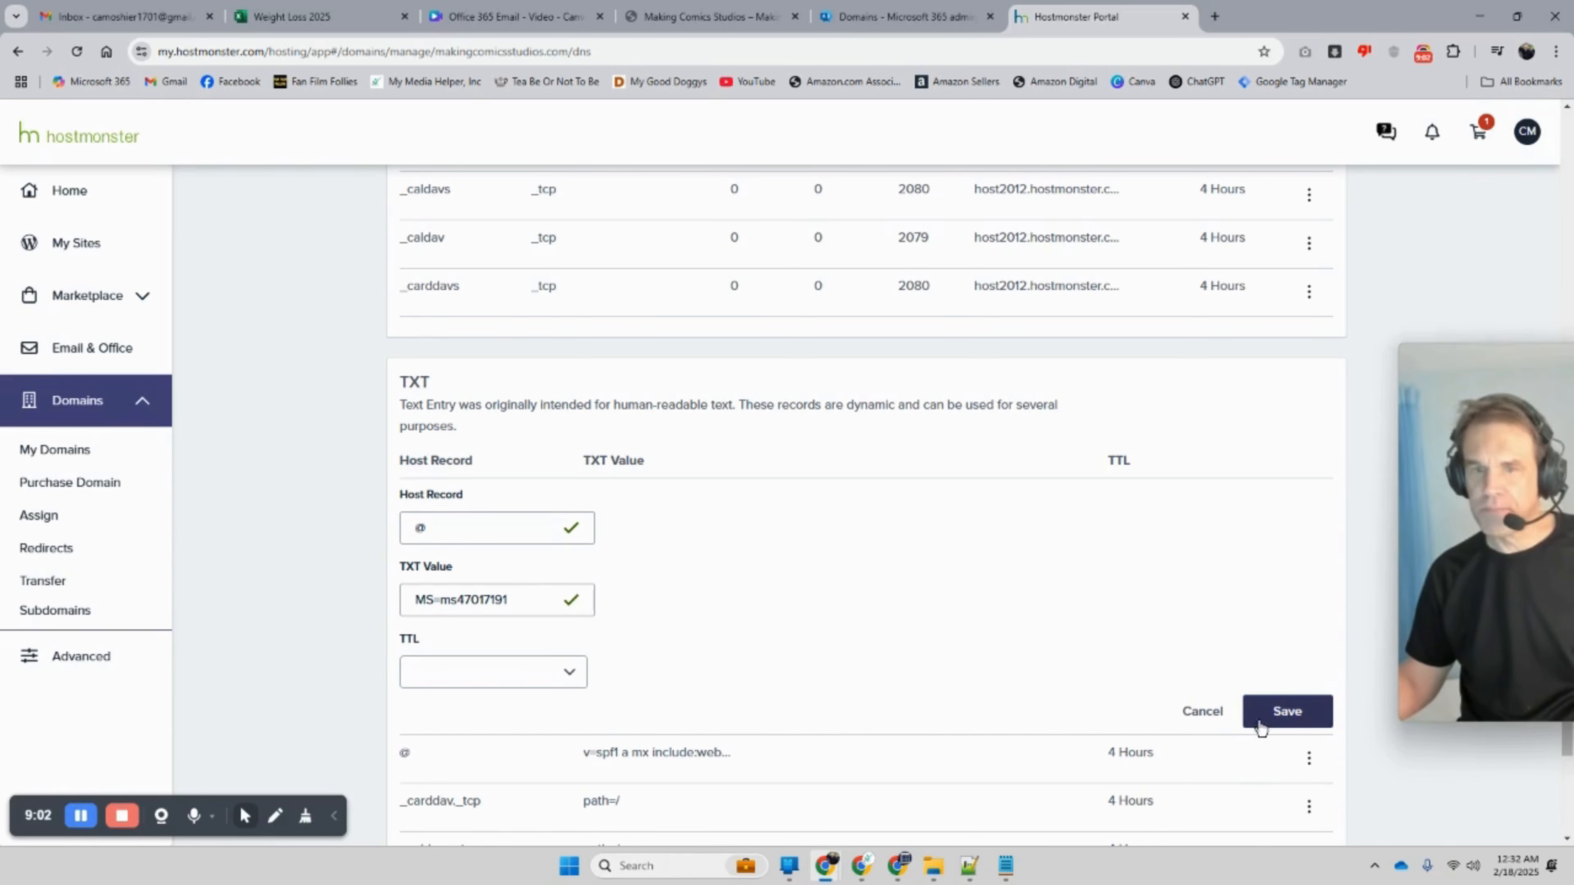
left_click(1276, 724)
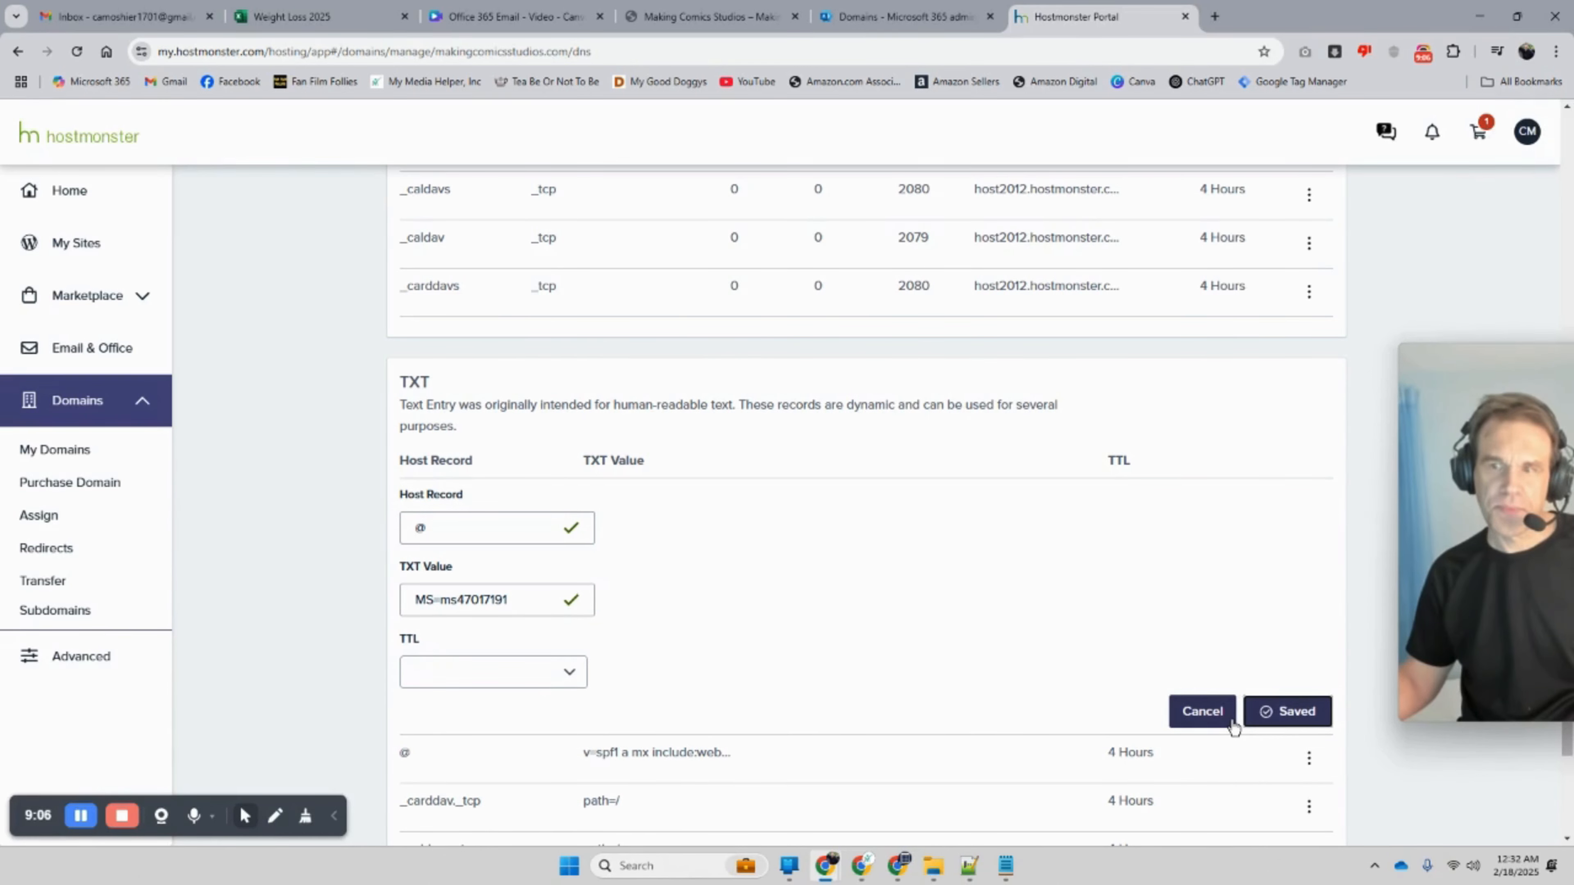
scroll(1228, 654, "down", 1)
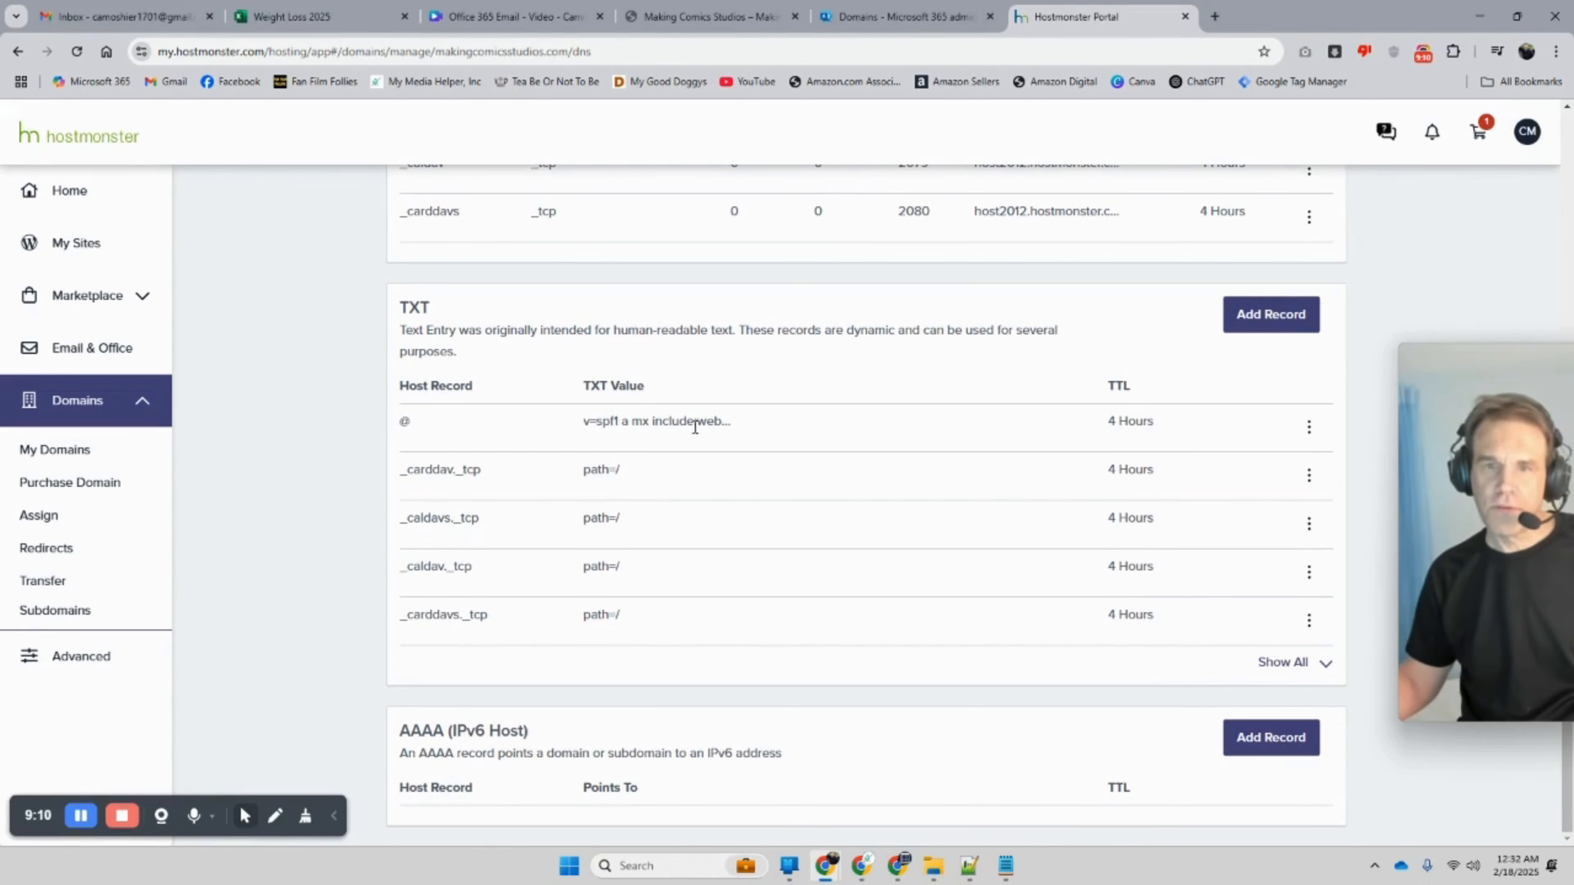
left_click(1291, 666)
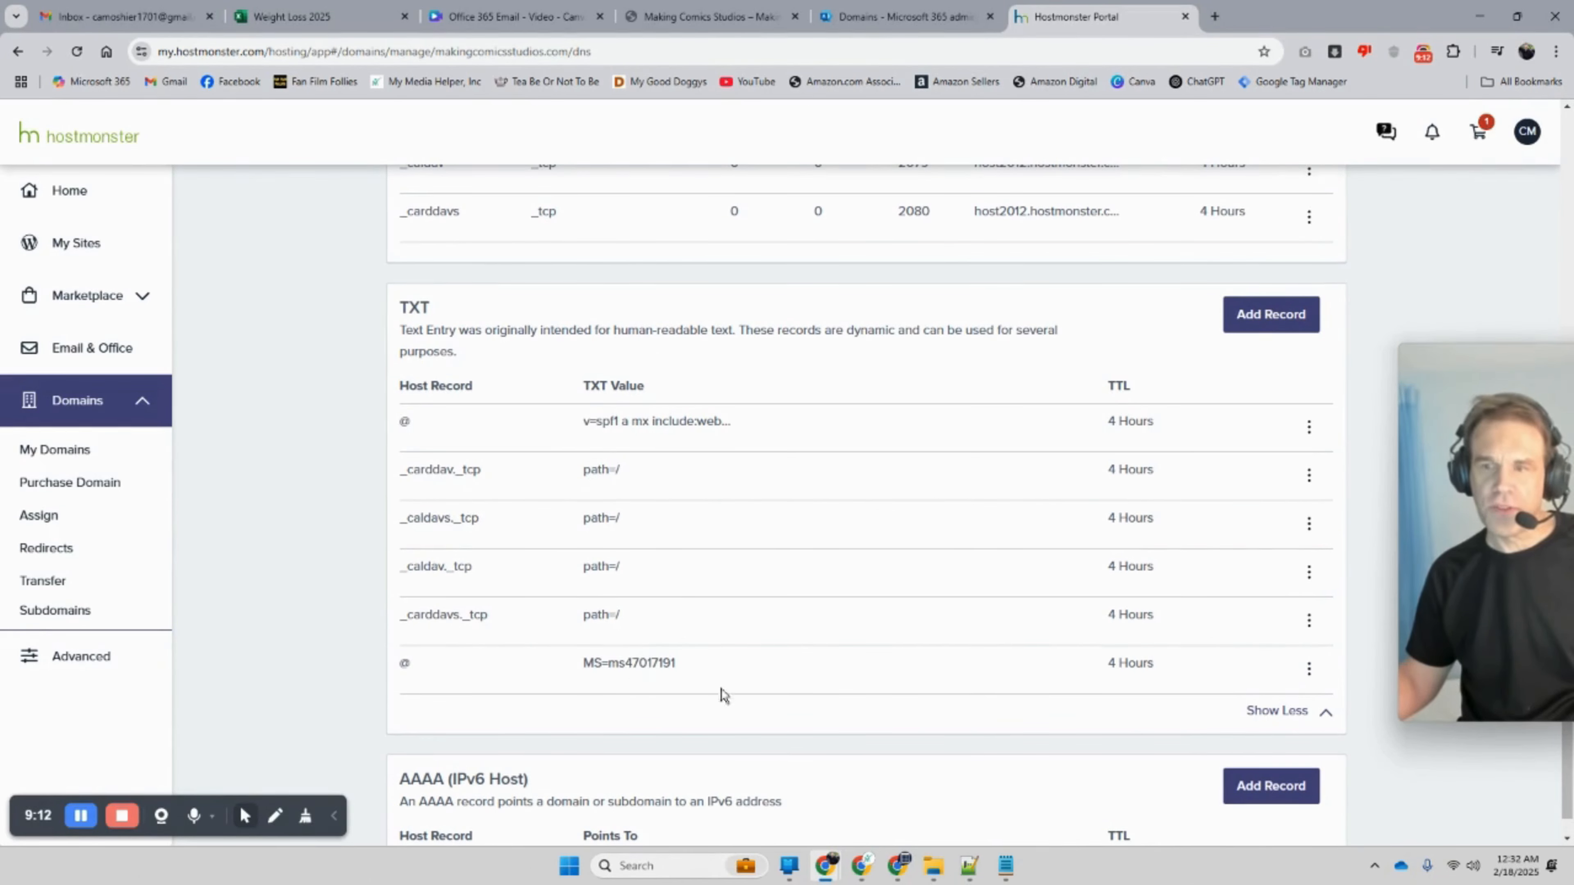
Step: Verify the HostMonster TXT record for makingcomicsstudios.com and continue to the Exchange DNS records
left_click(904, 17)
scroll(737, 496, "down", 1)
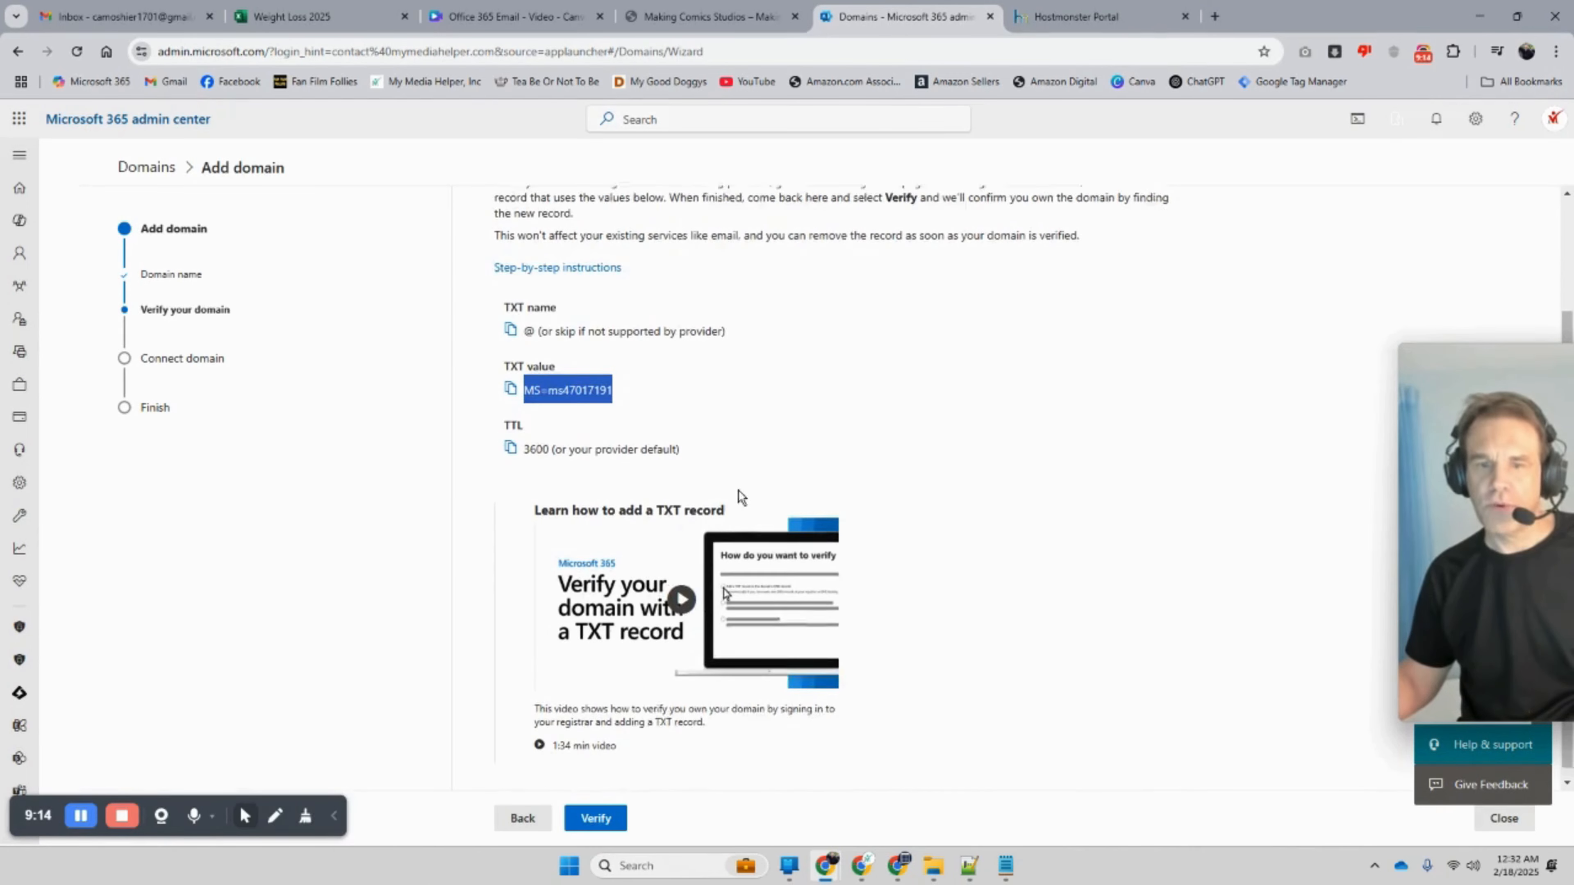
left_click(595, 819)
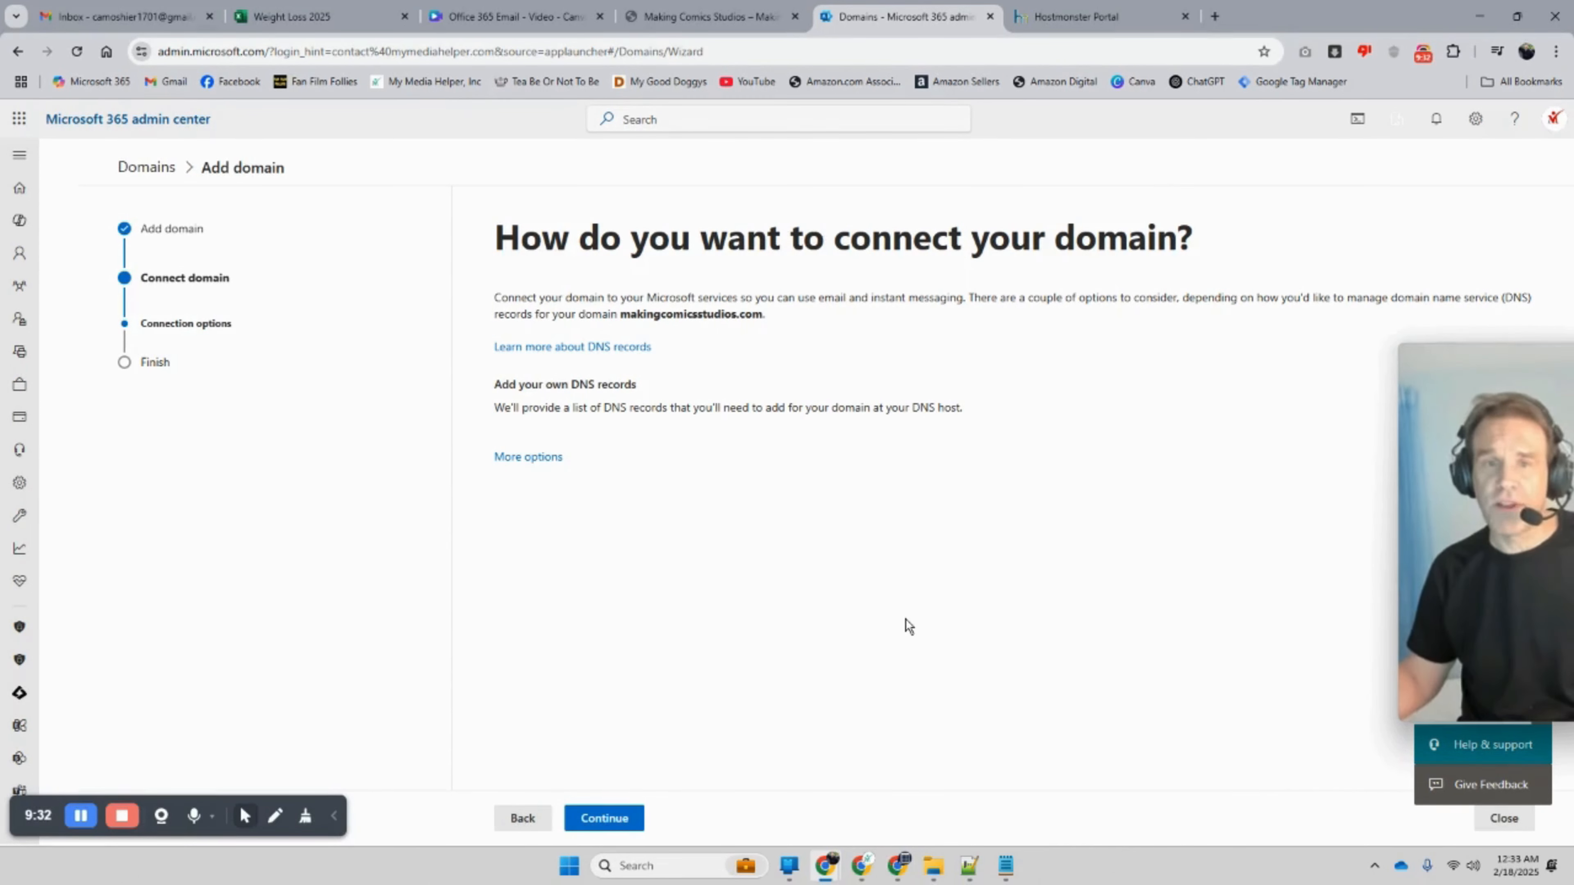
left_click(604, 818)
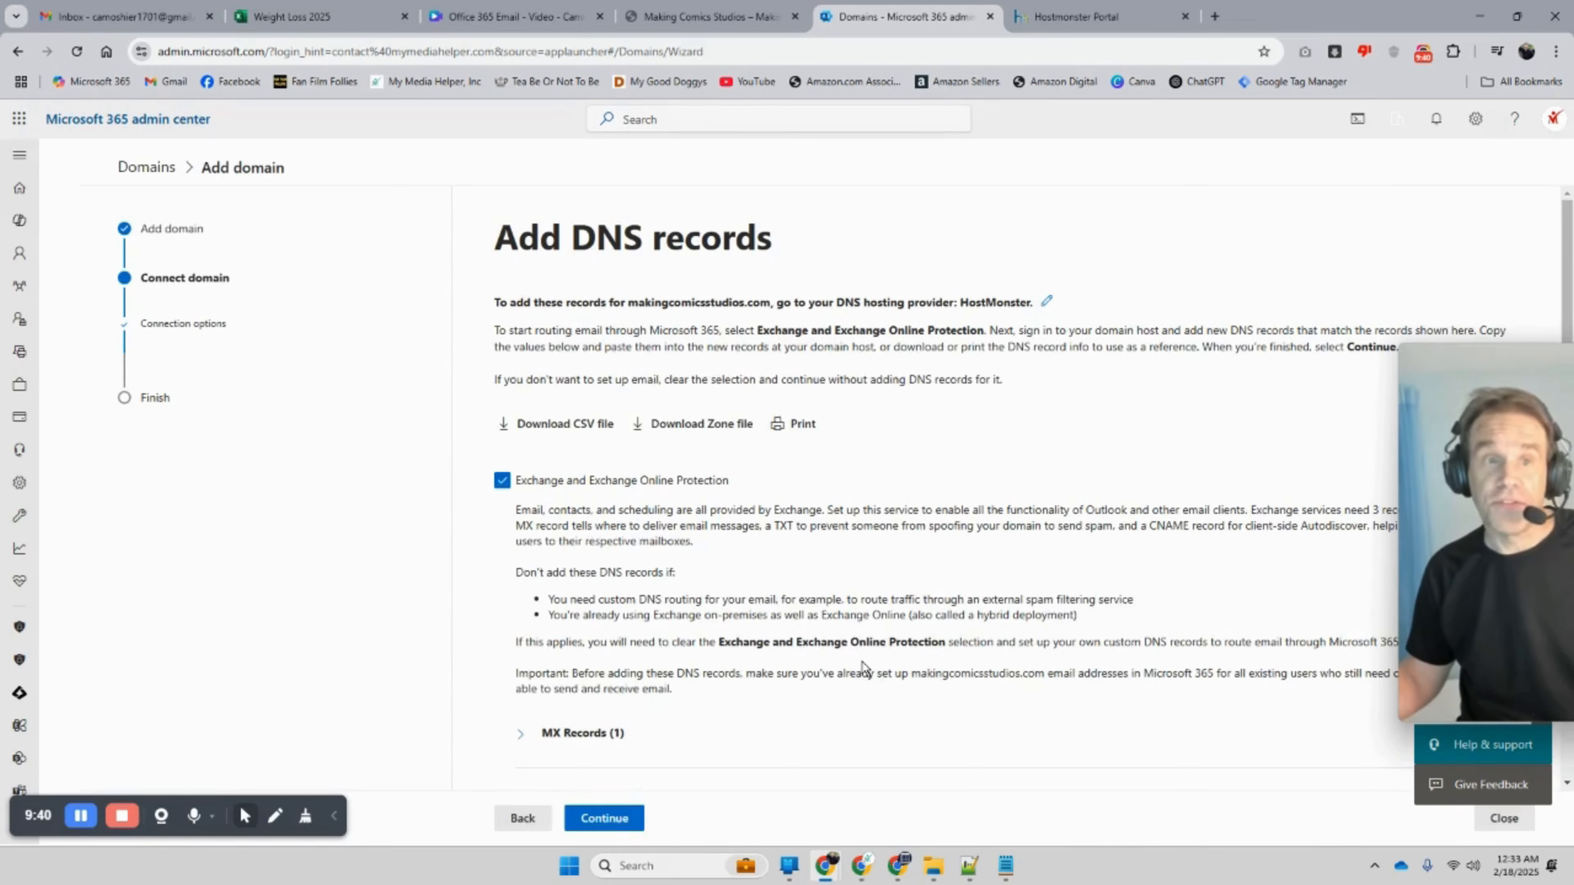
Step: Keep Exchange and Exchange Online Protection checked and run the DNS check, which finds no new records
scroll(864, 662, "down", 3)
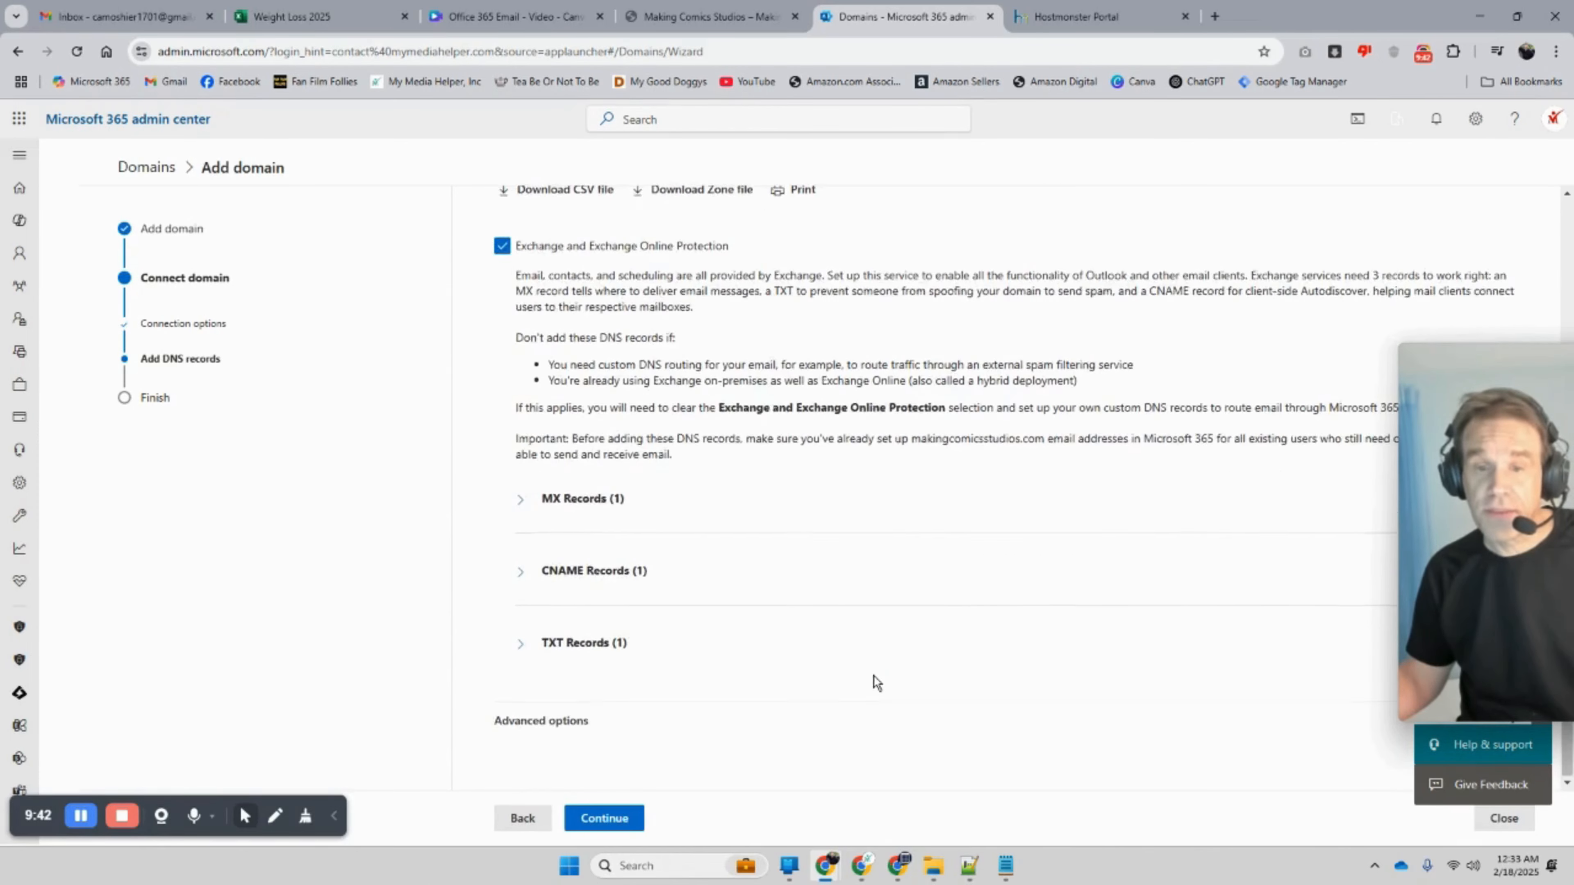
scroll(872, 674, "up", 2)
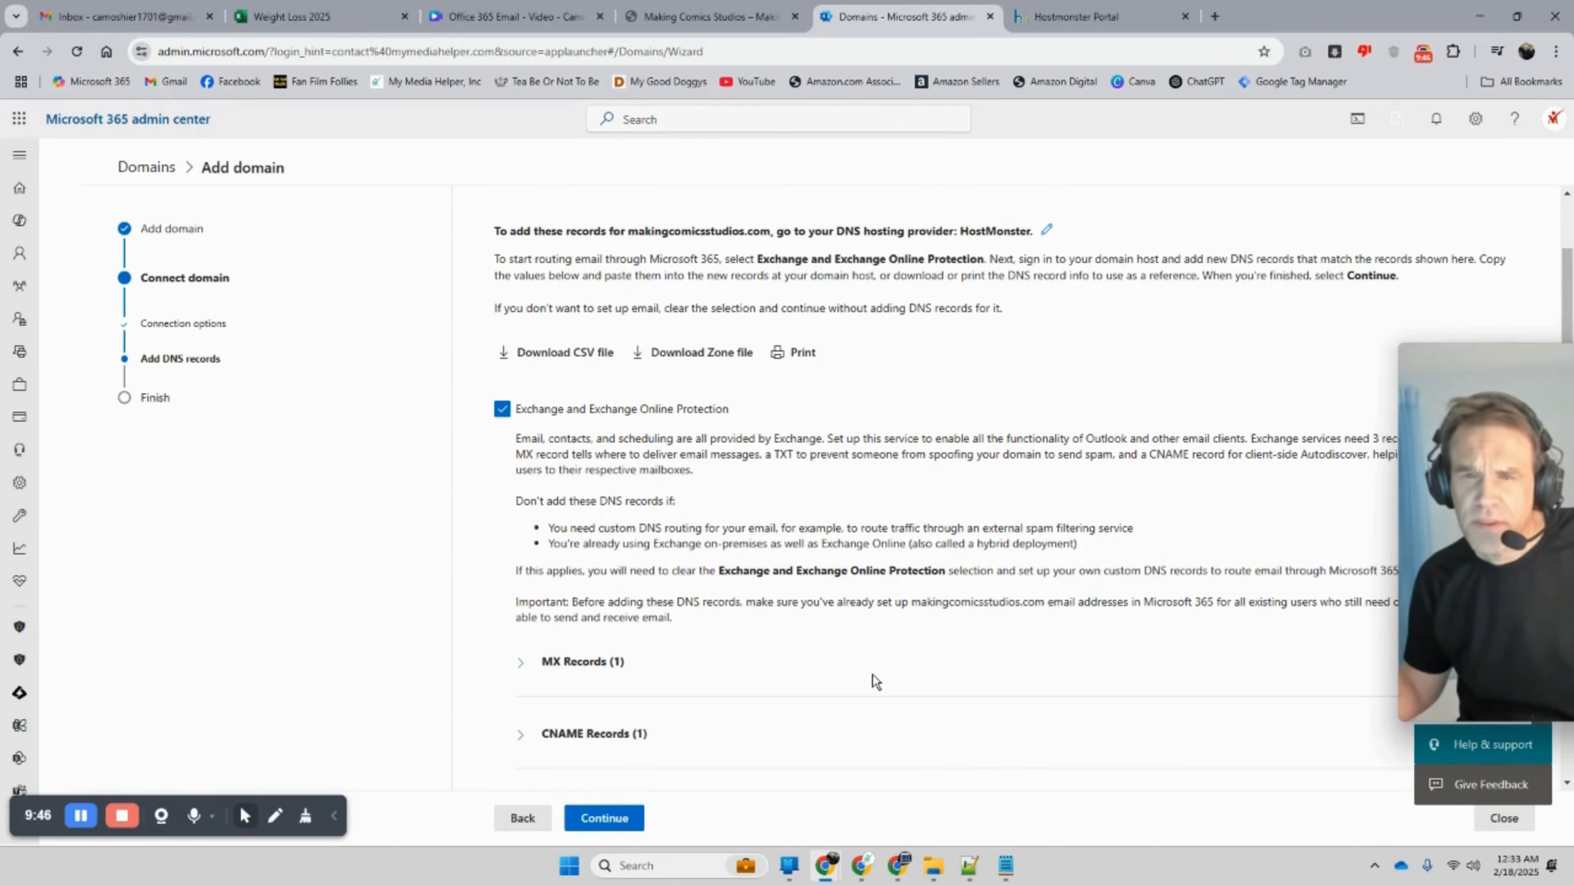
scroll(872, 676, "up", 1)
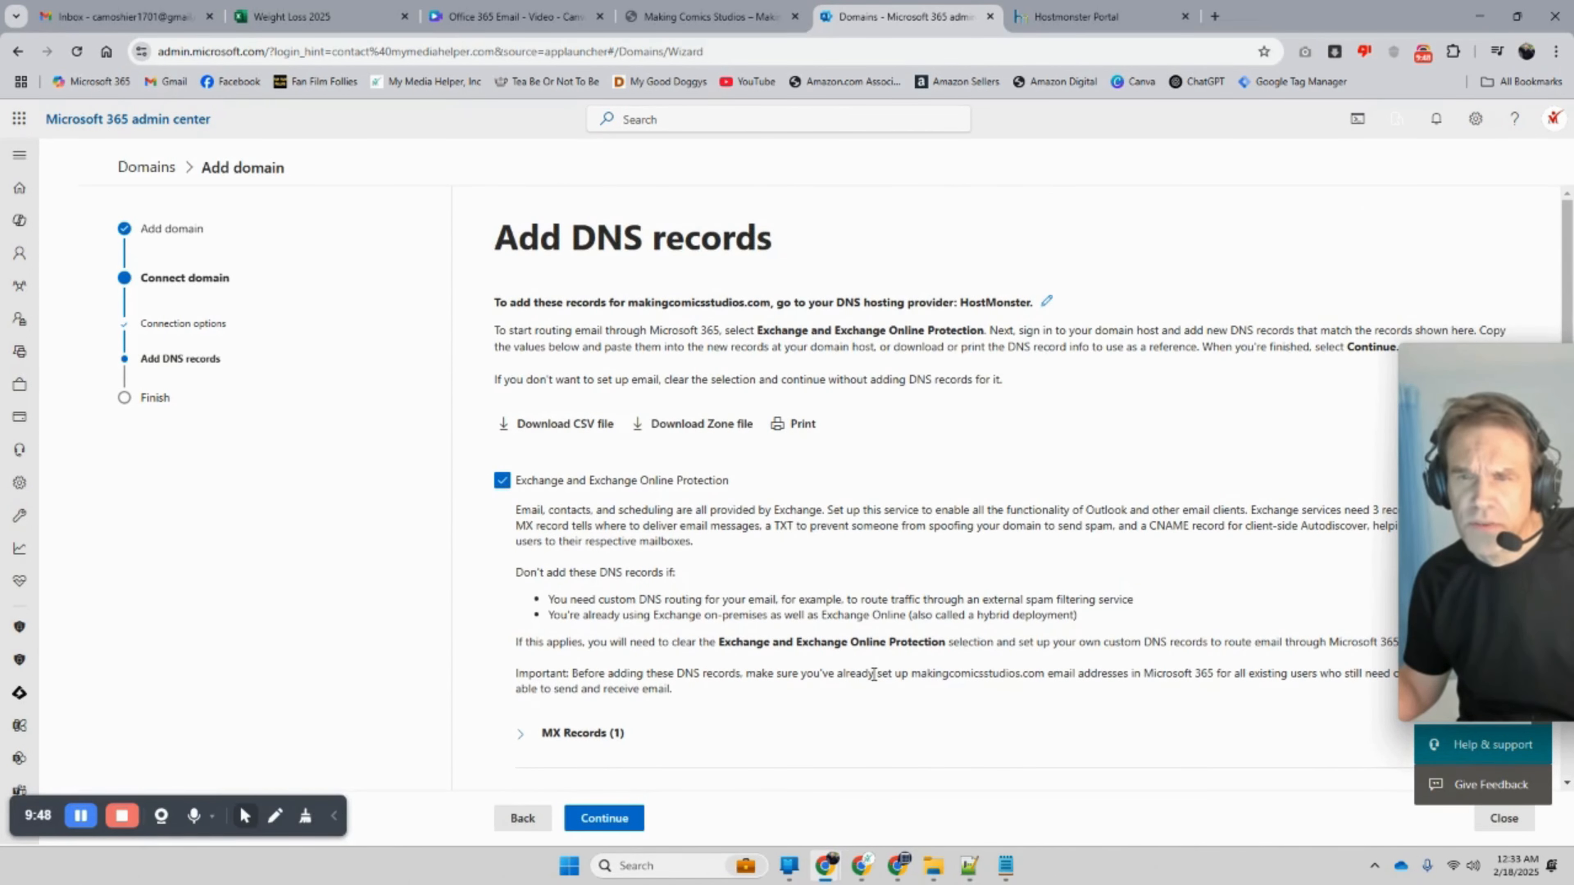
scroll(912, 642, "down", 1)
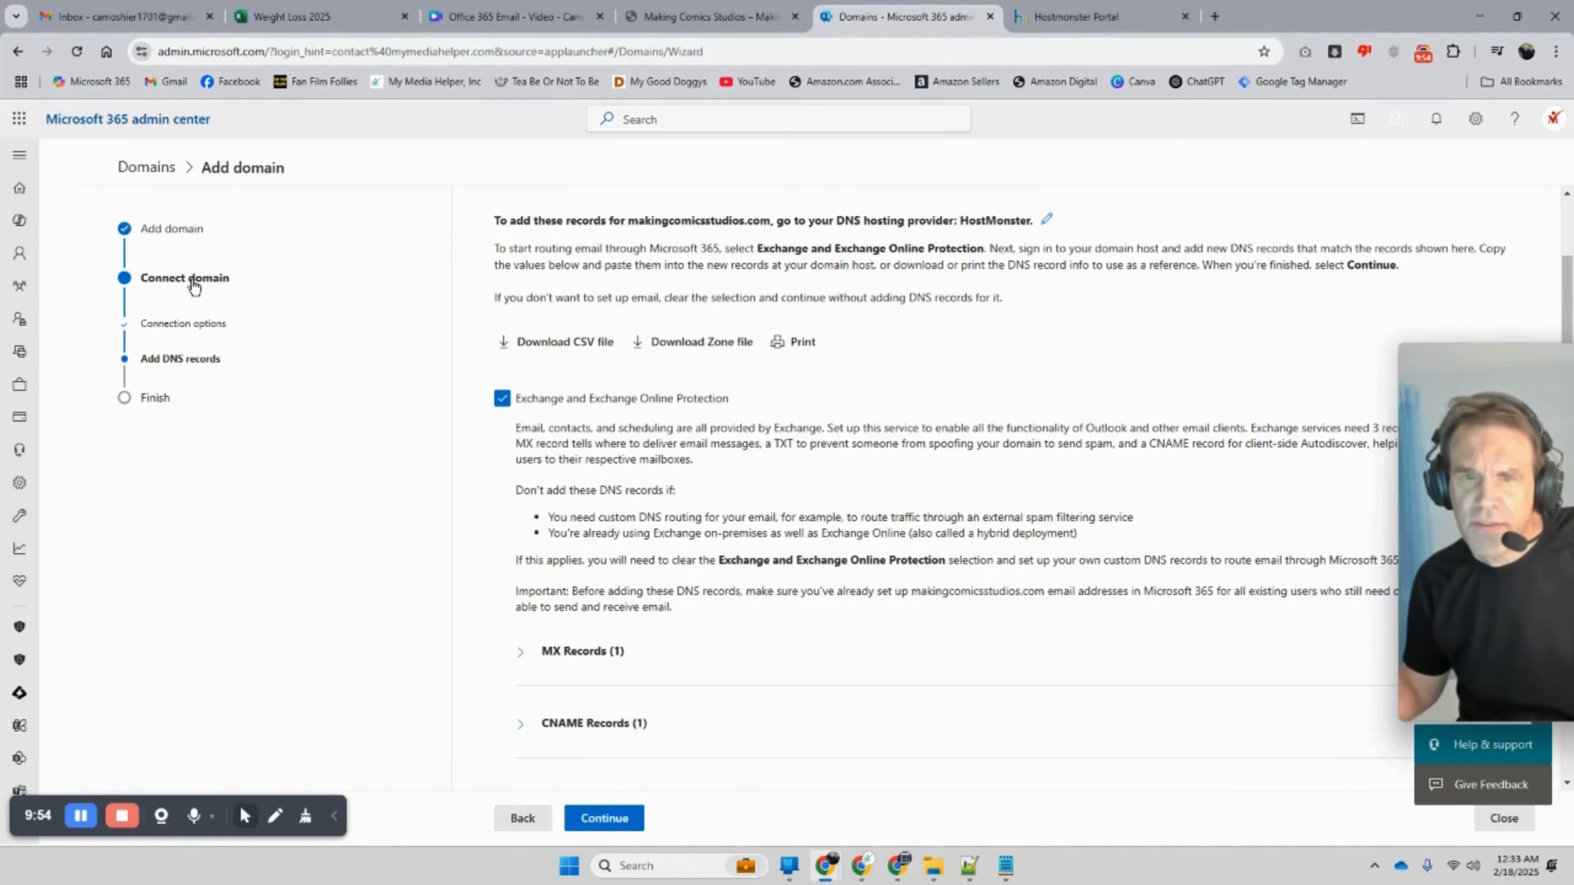
scroll(474, 379, "down", 2)
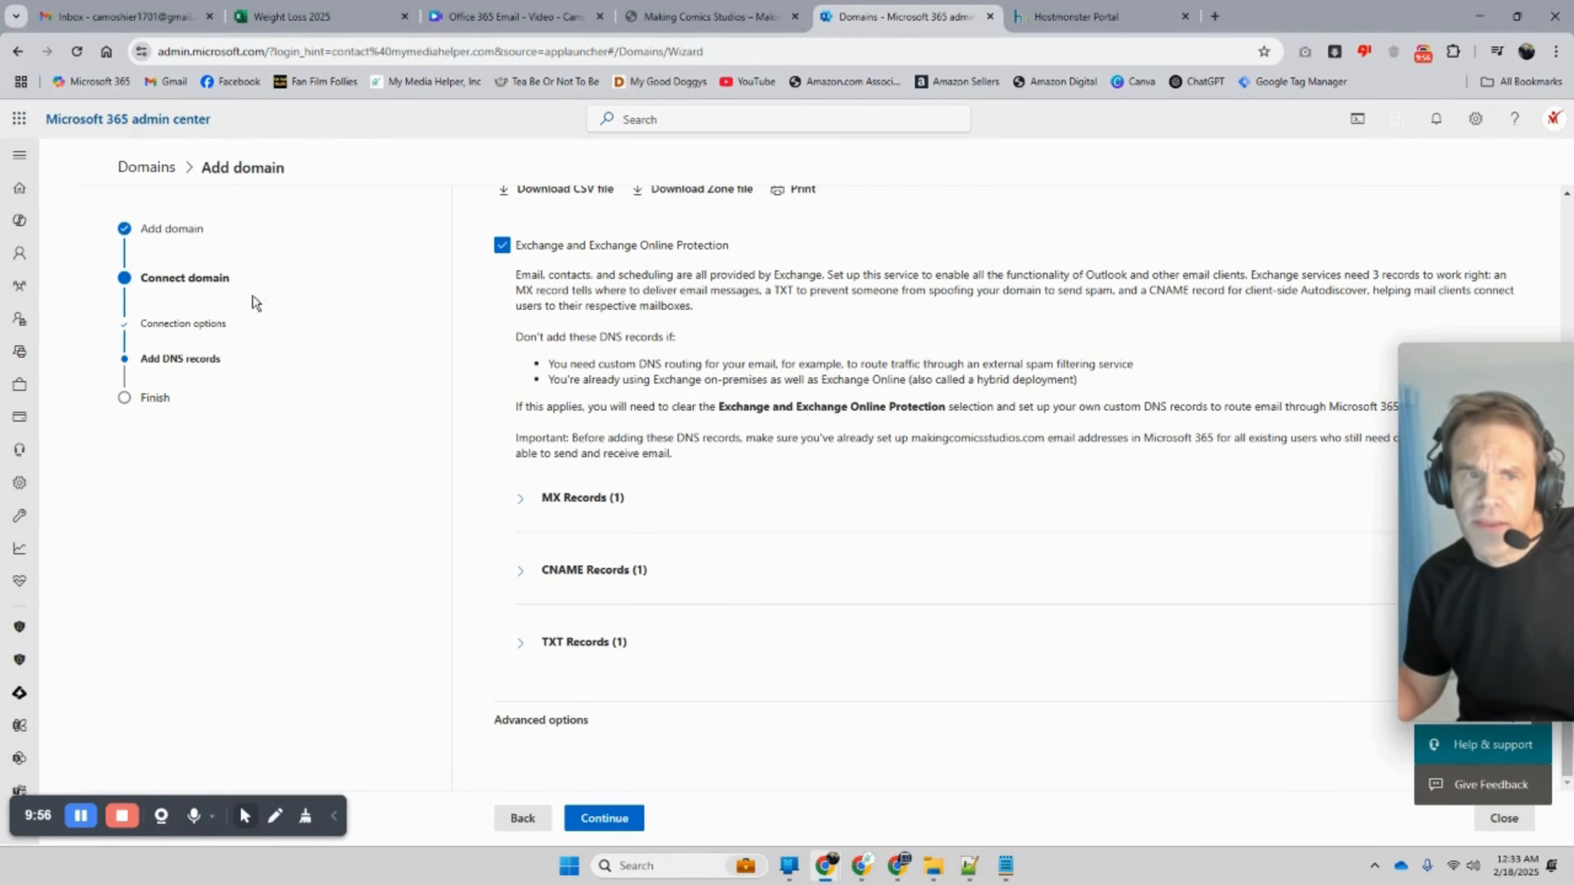
scroll(627, 428, "up", 3)
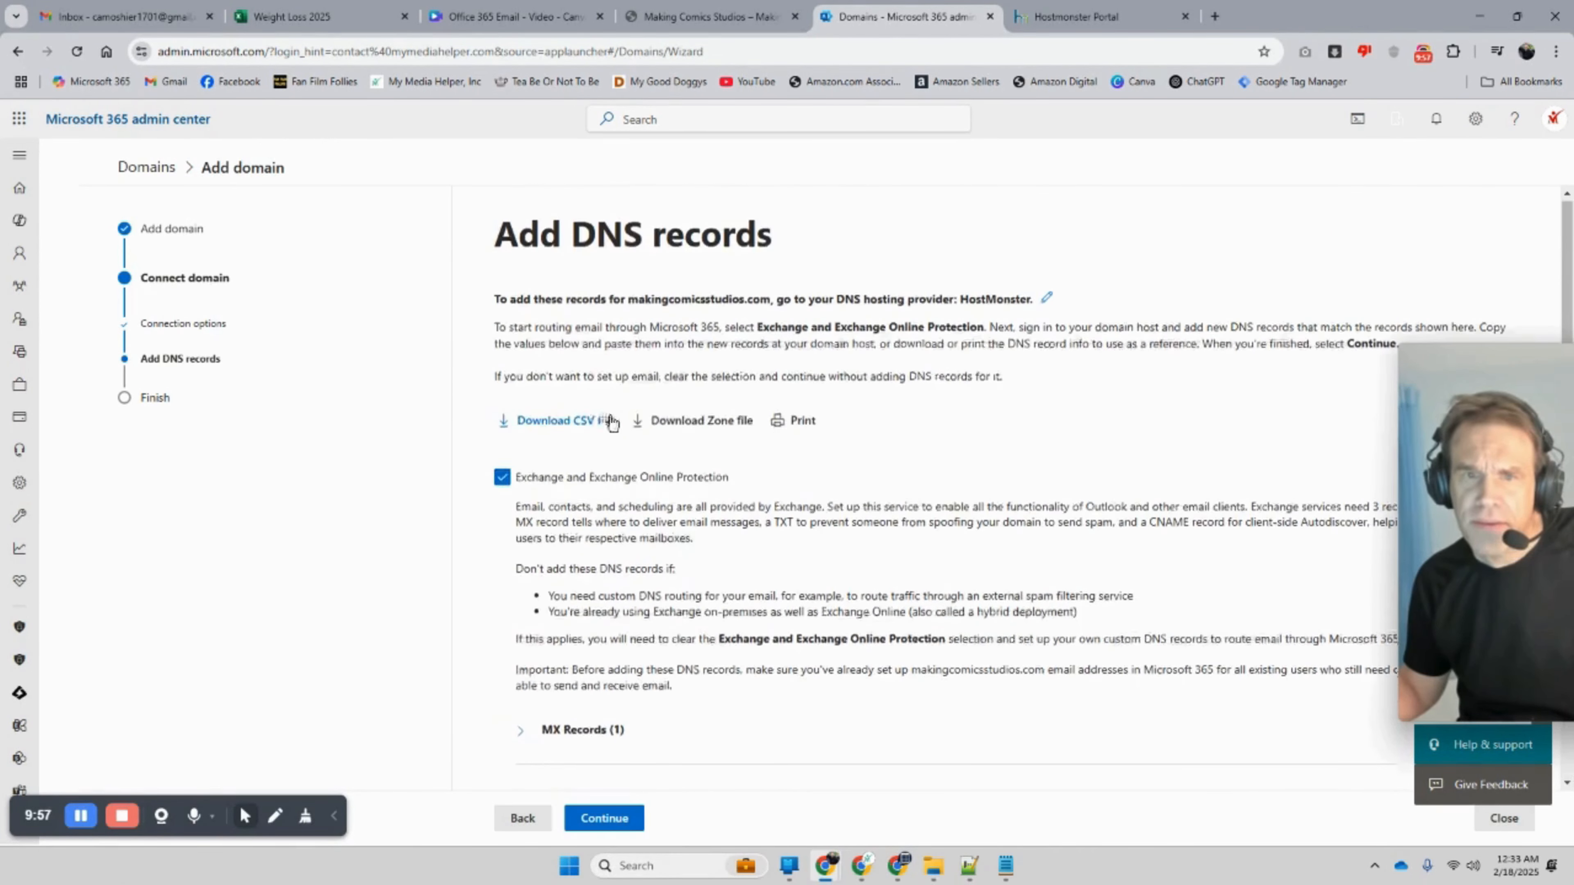
left_click(502, 481)
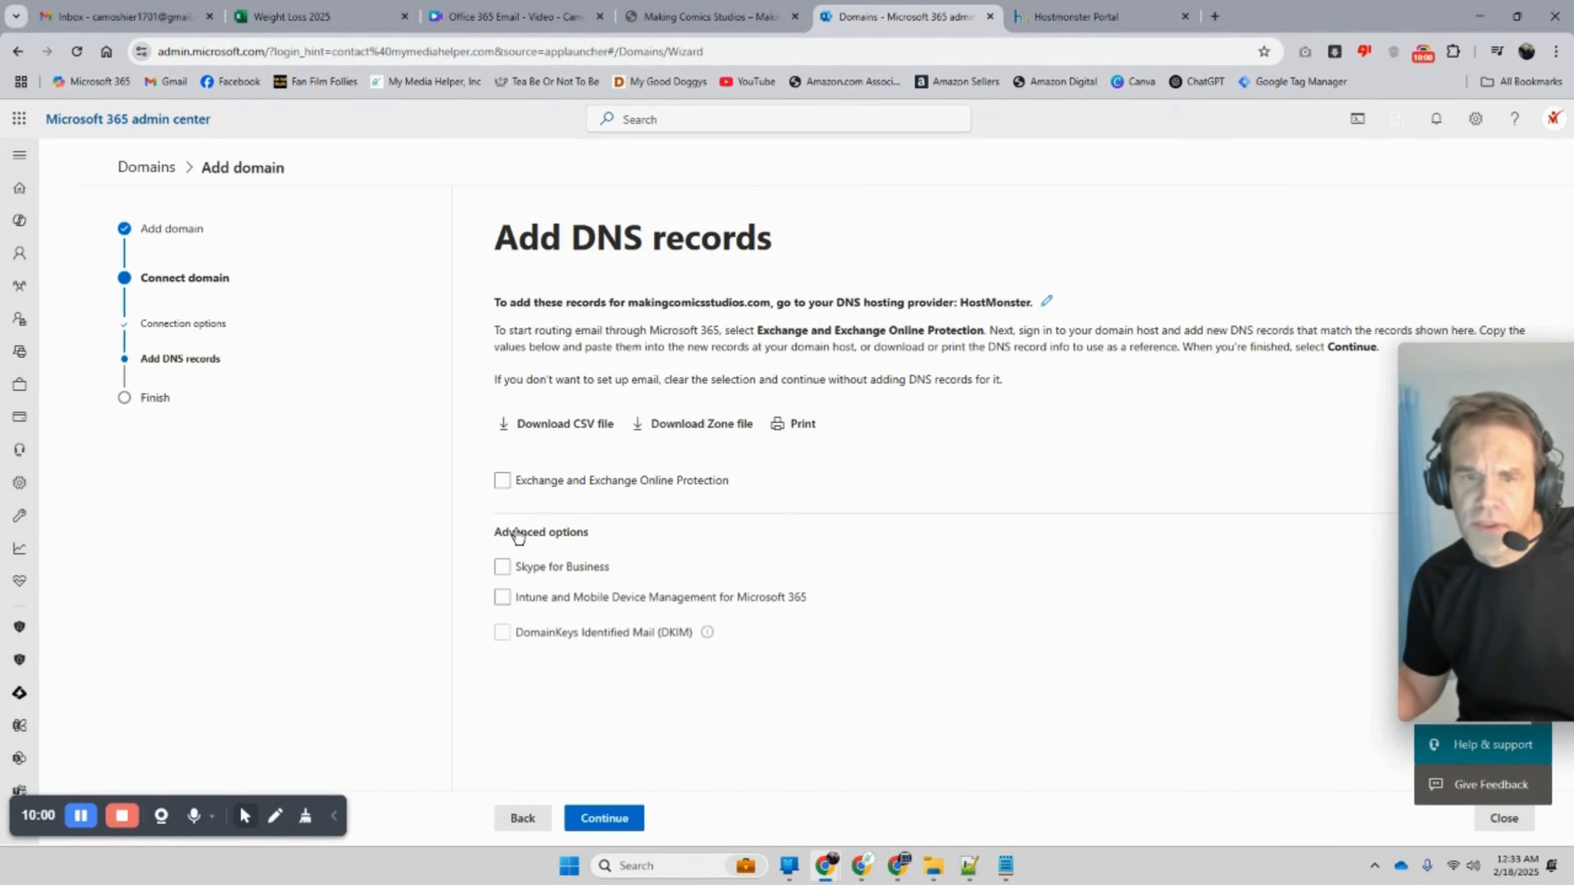
left_click(502, 482)
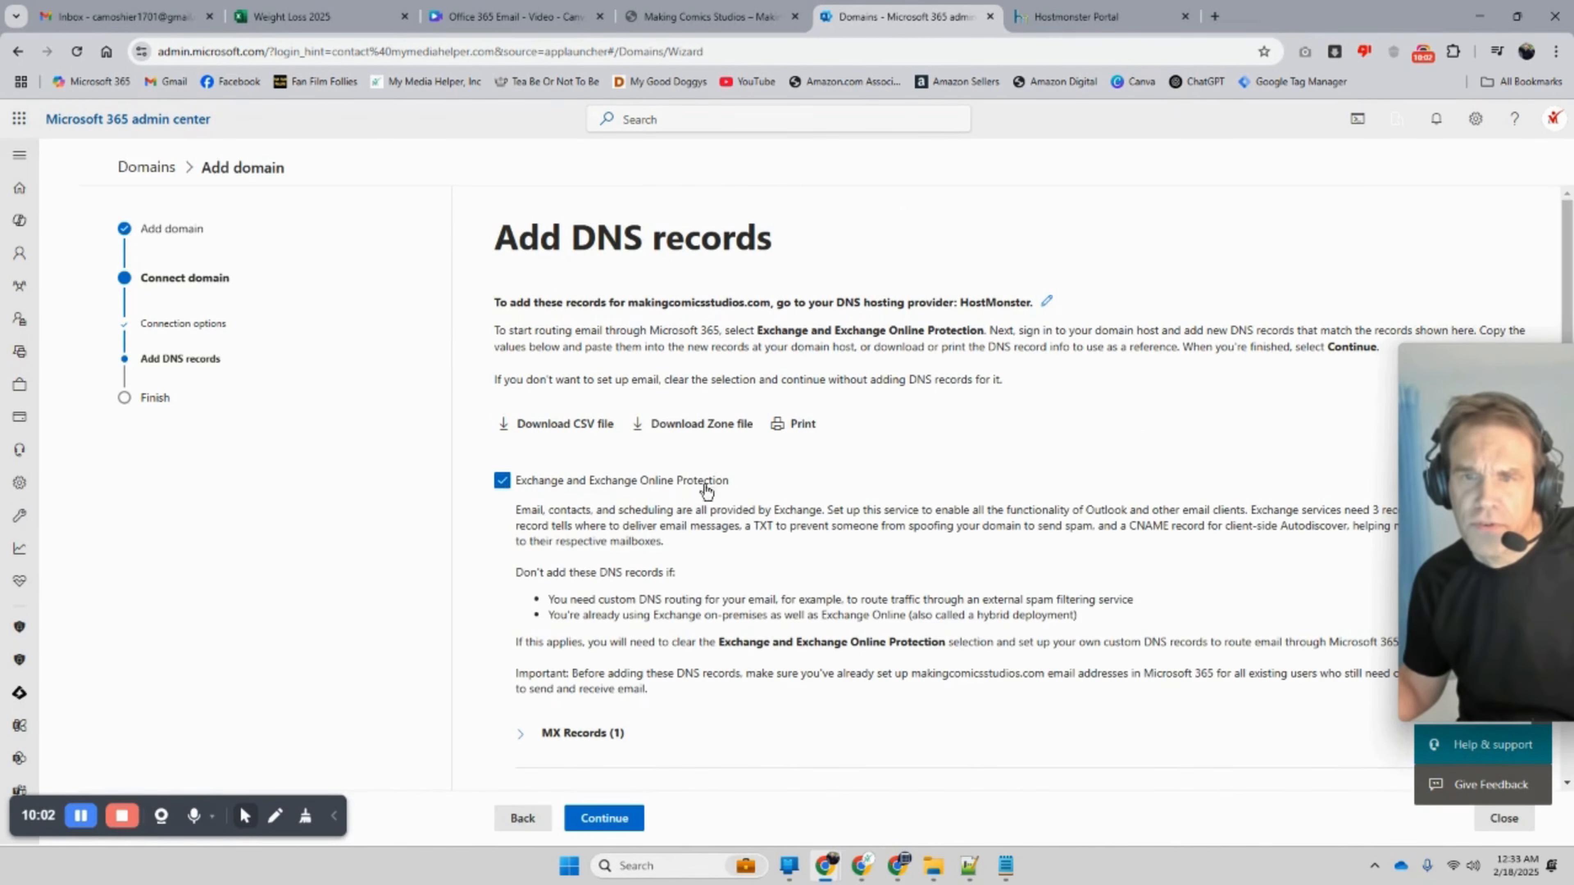
scroll(692, 444, "down", 5)
scroll(691, 450, "down", 1)
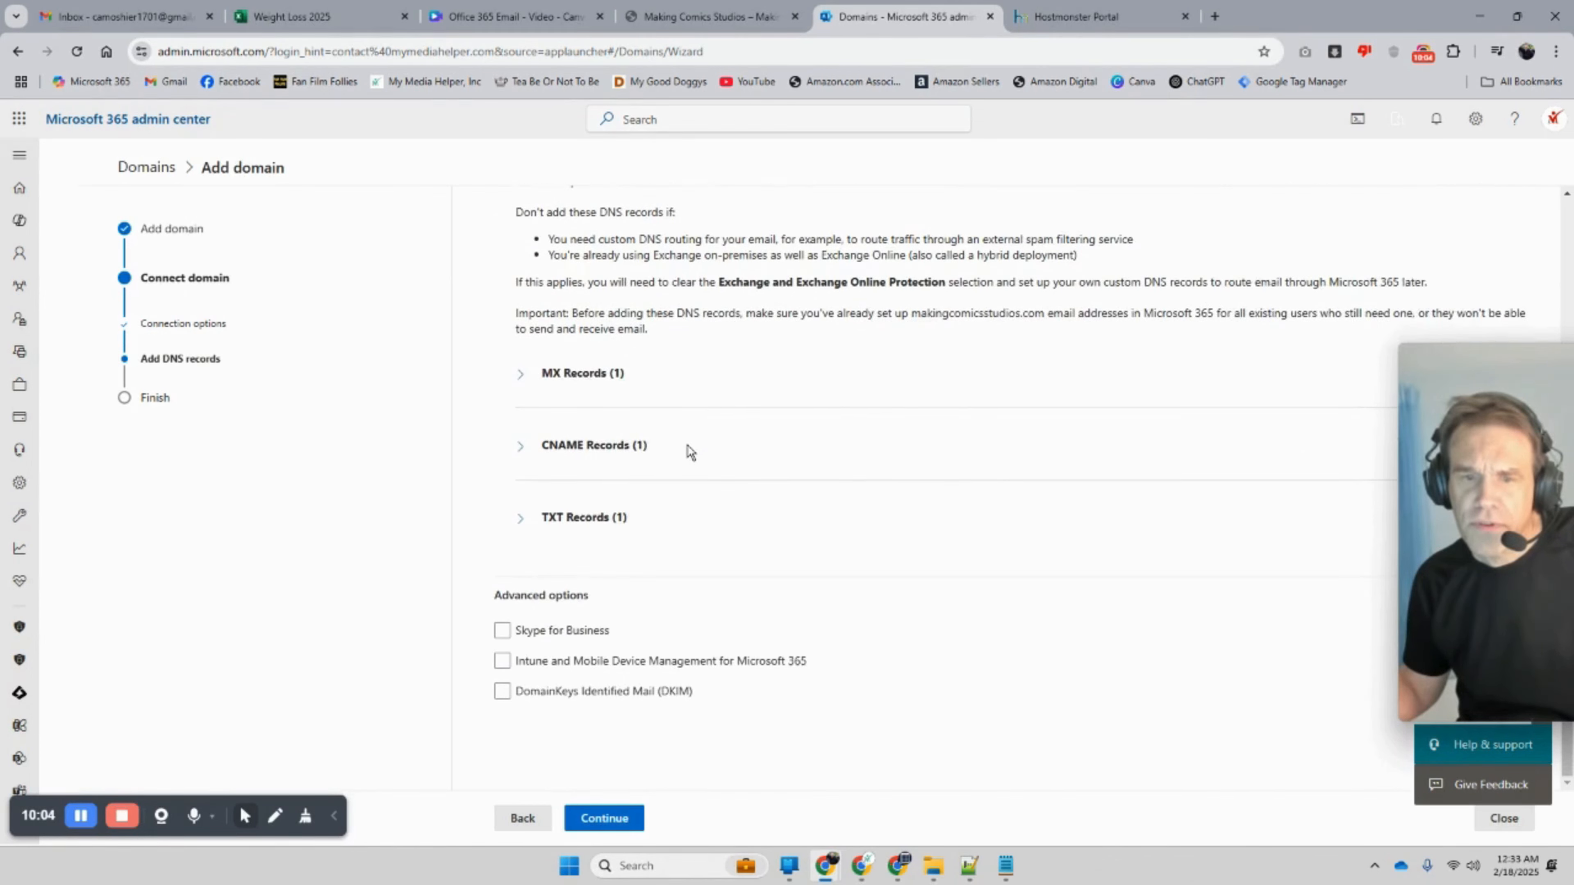
left_click(607, 818)
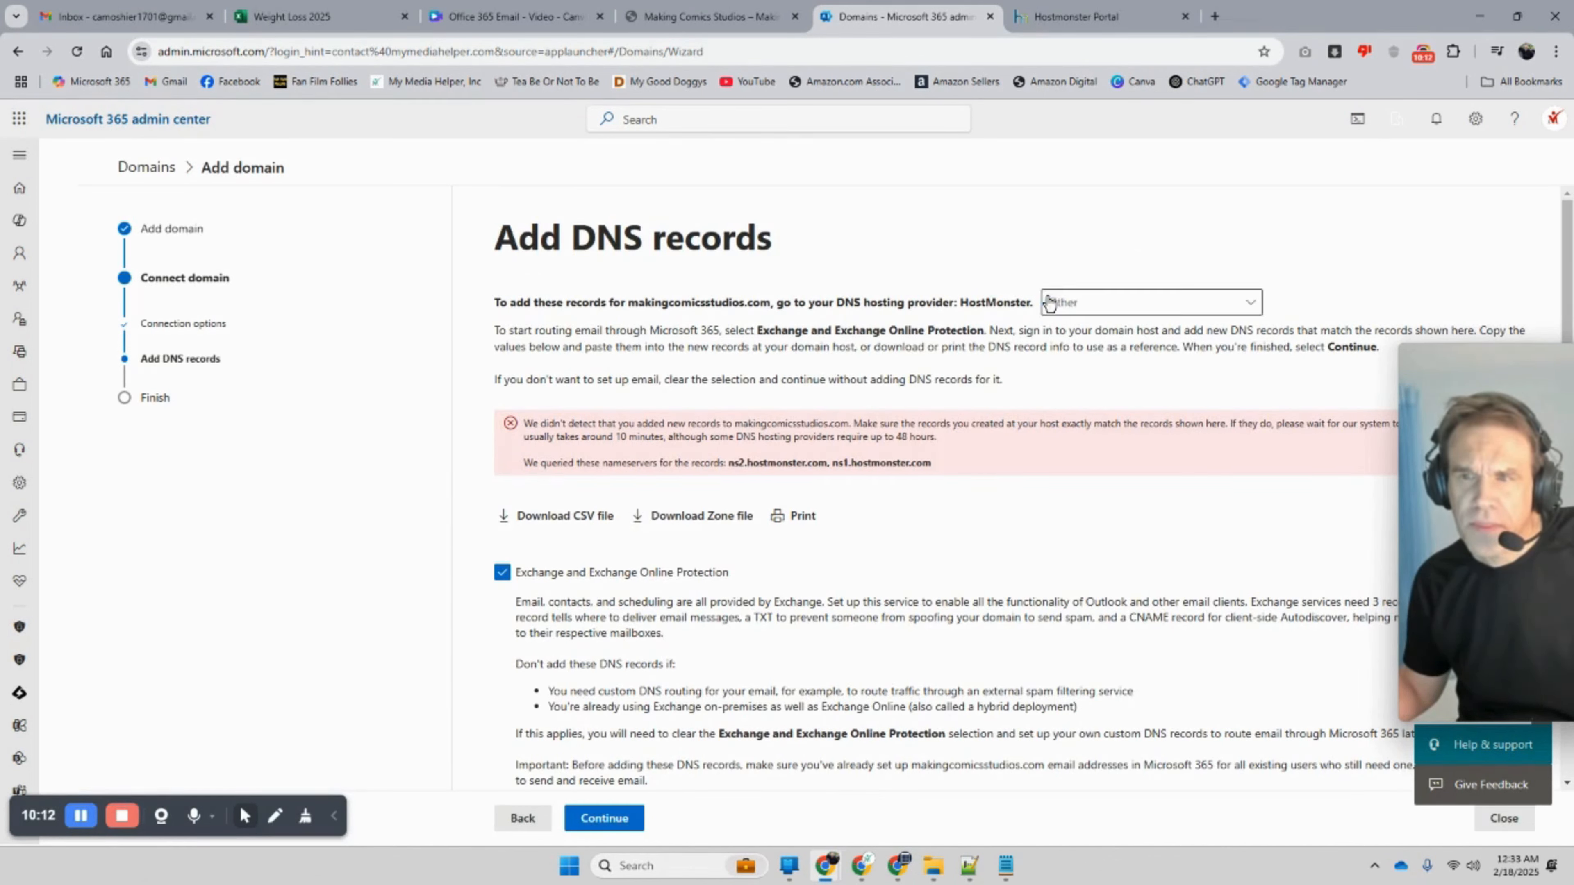
Step: Keep 'Other' as the DNS hosting provider and inspect the MX record results
left_click(1119, 313)
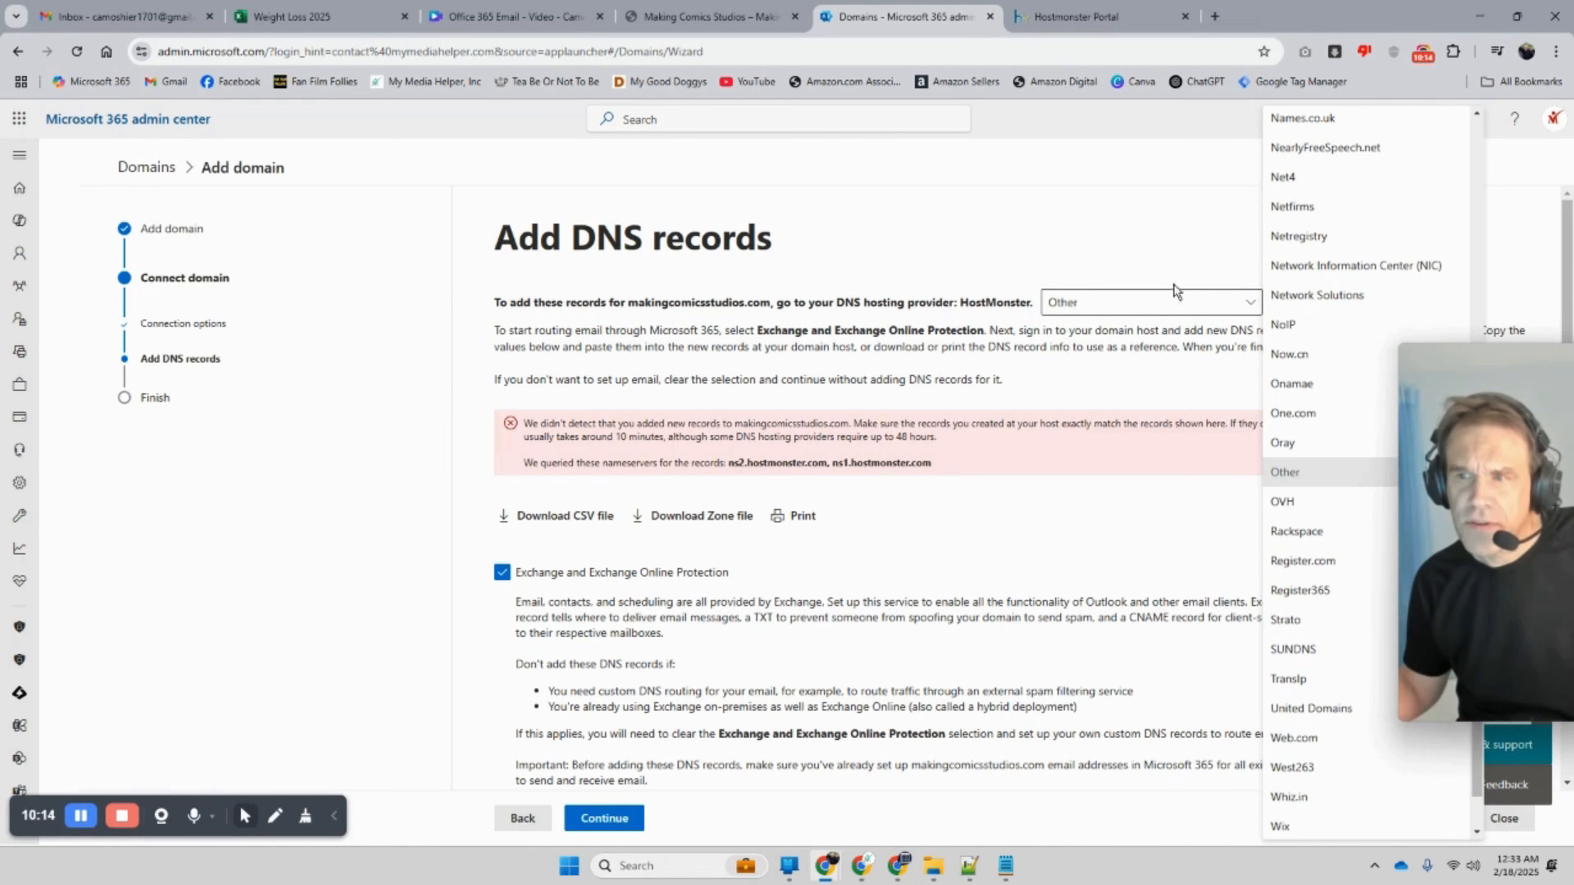
left_click(1139, 240)
scroll(958, 488, "down", 5)
scroll(940, 520, "down", 5)
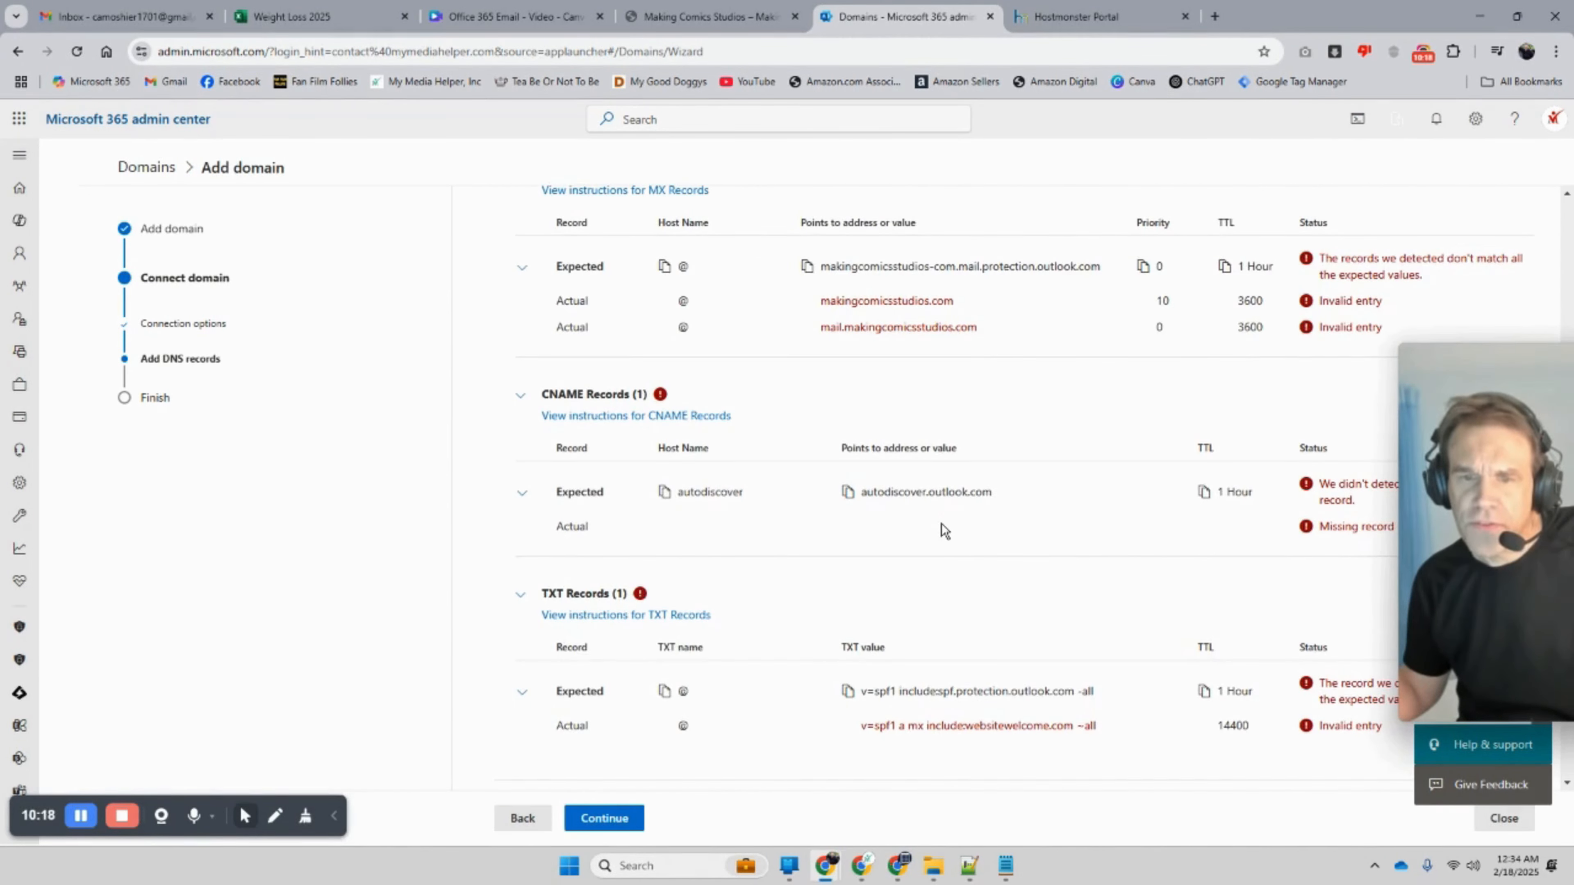
scroll(941, 522, "up", 1)
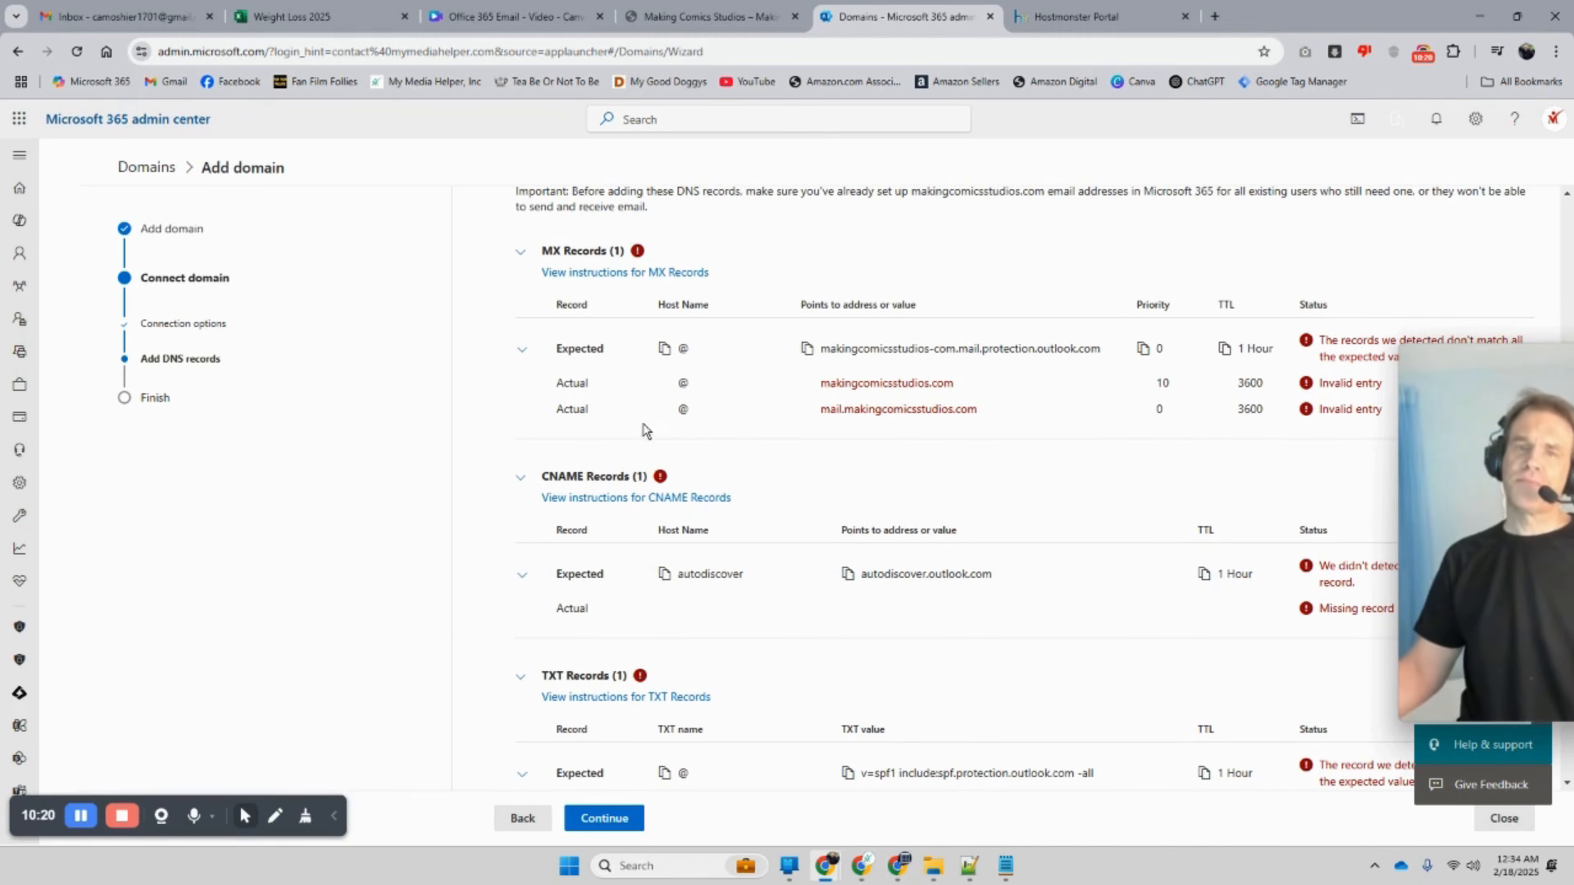
double_click(561, 384)
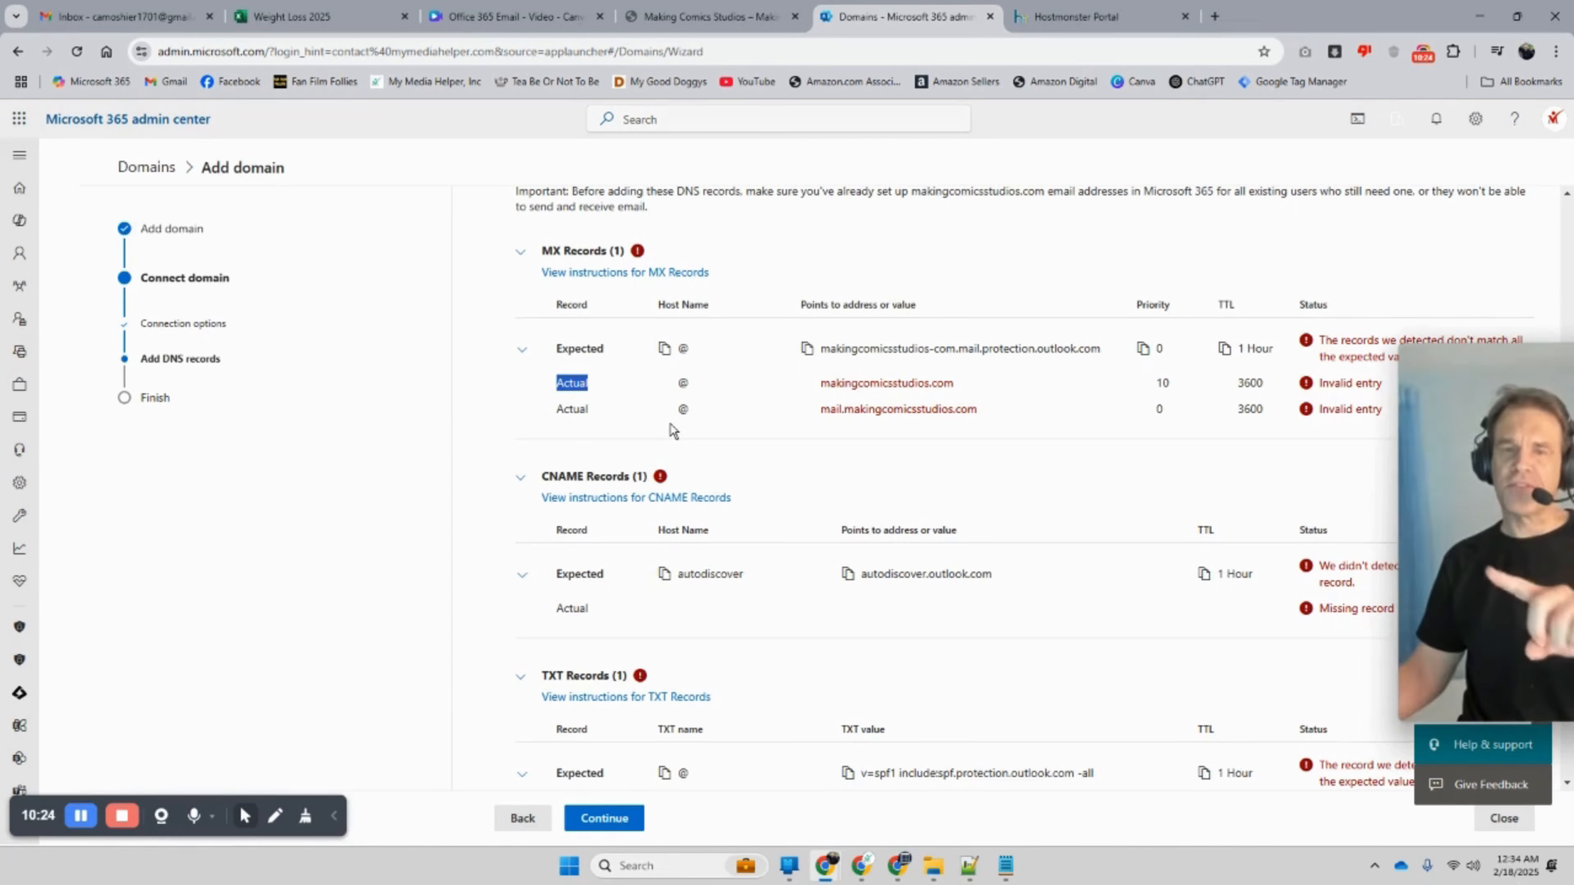
Step: Compare the two actual MX entries found with the expected ones, then return to the connection options
scroll(670, 432, "down", 1)
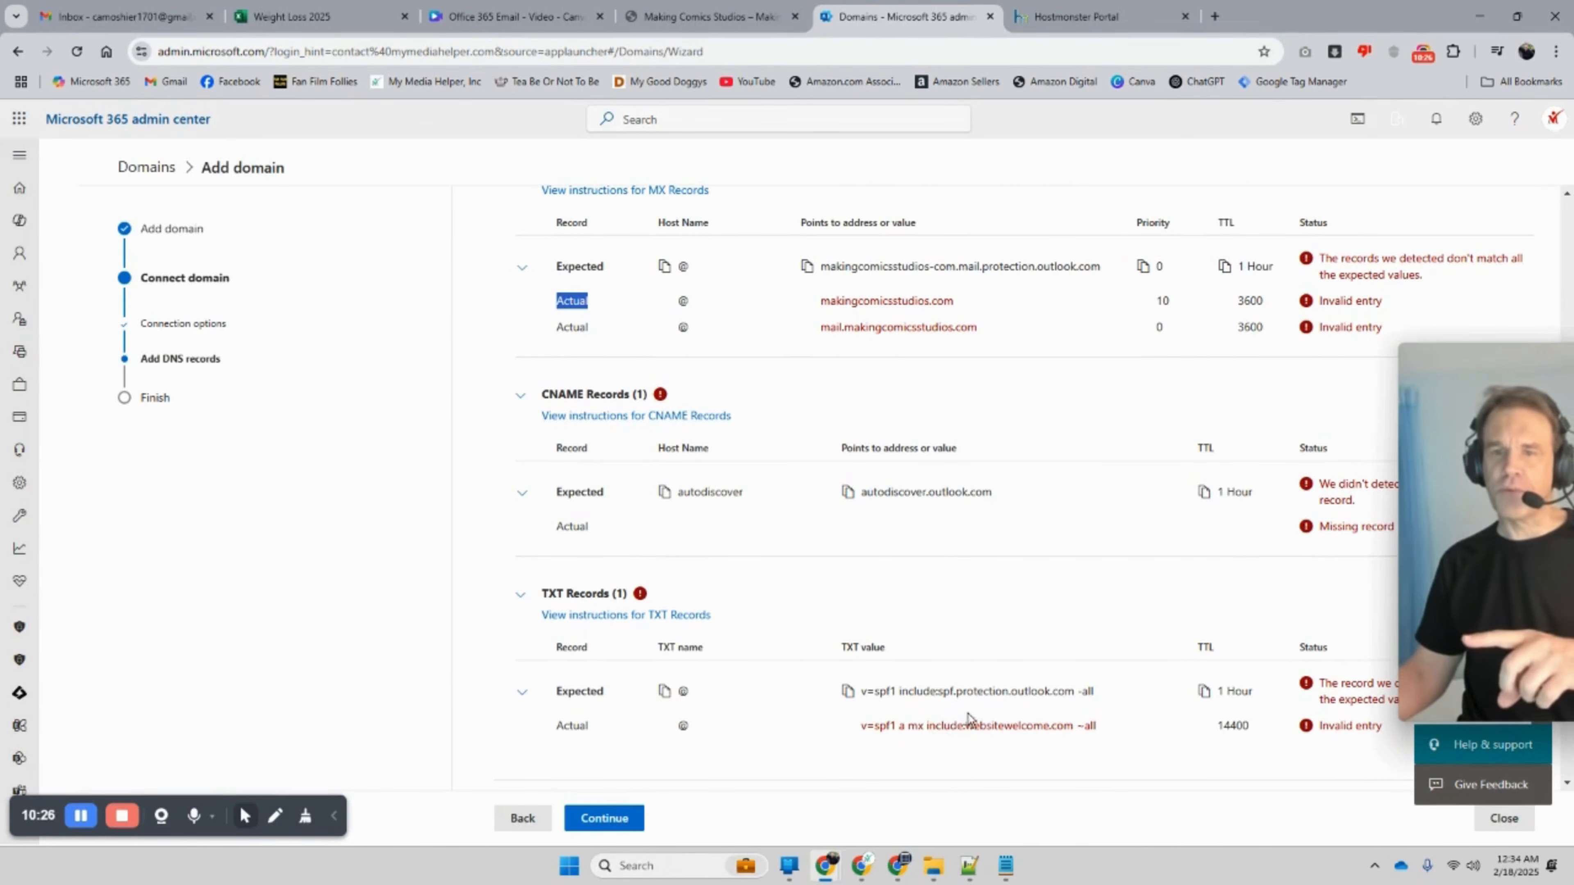
scroll(965, 711, "down", 1)
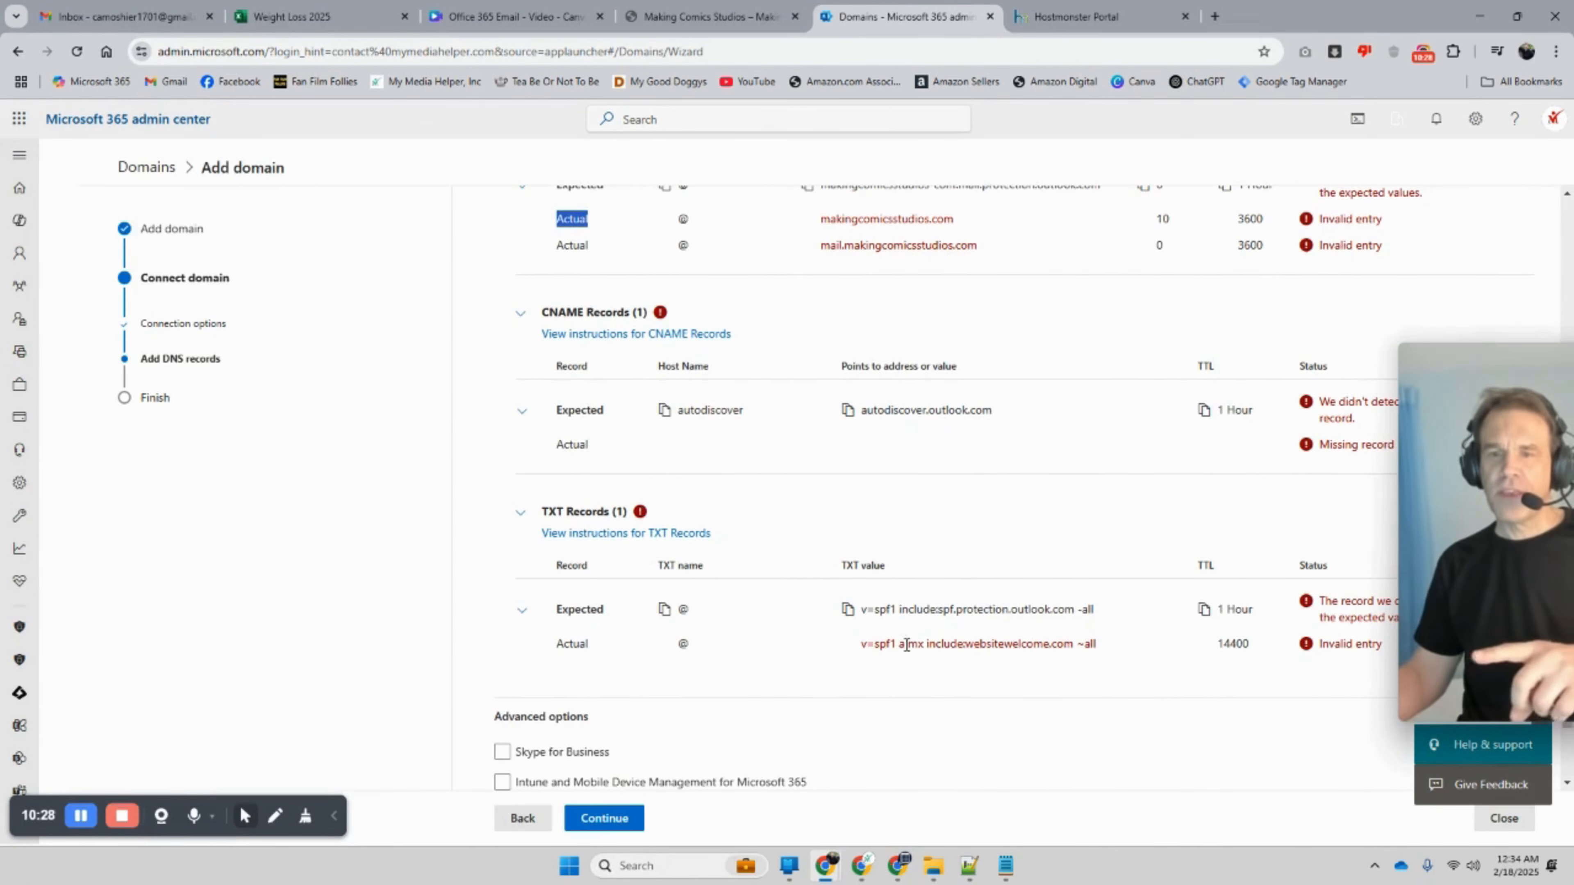
scroll(694, 607, "up", 1)
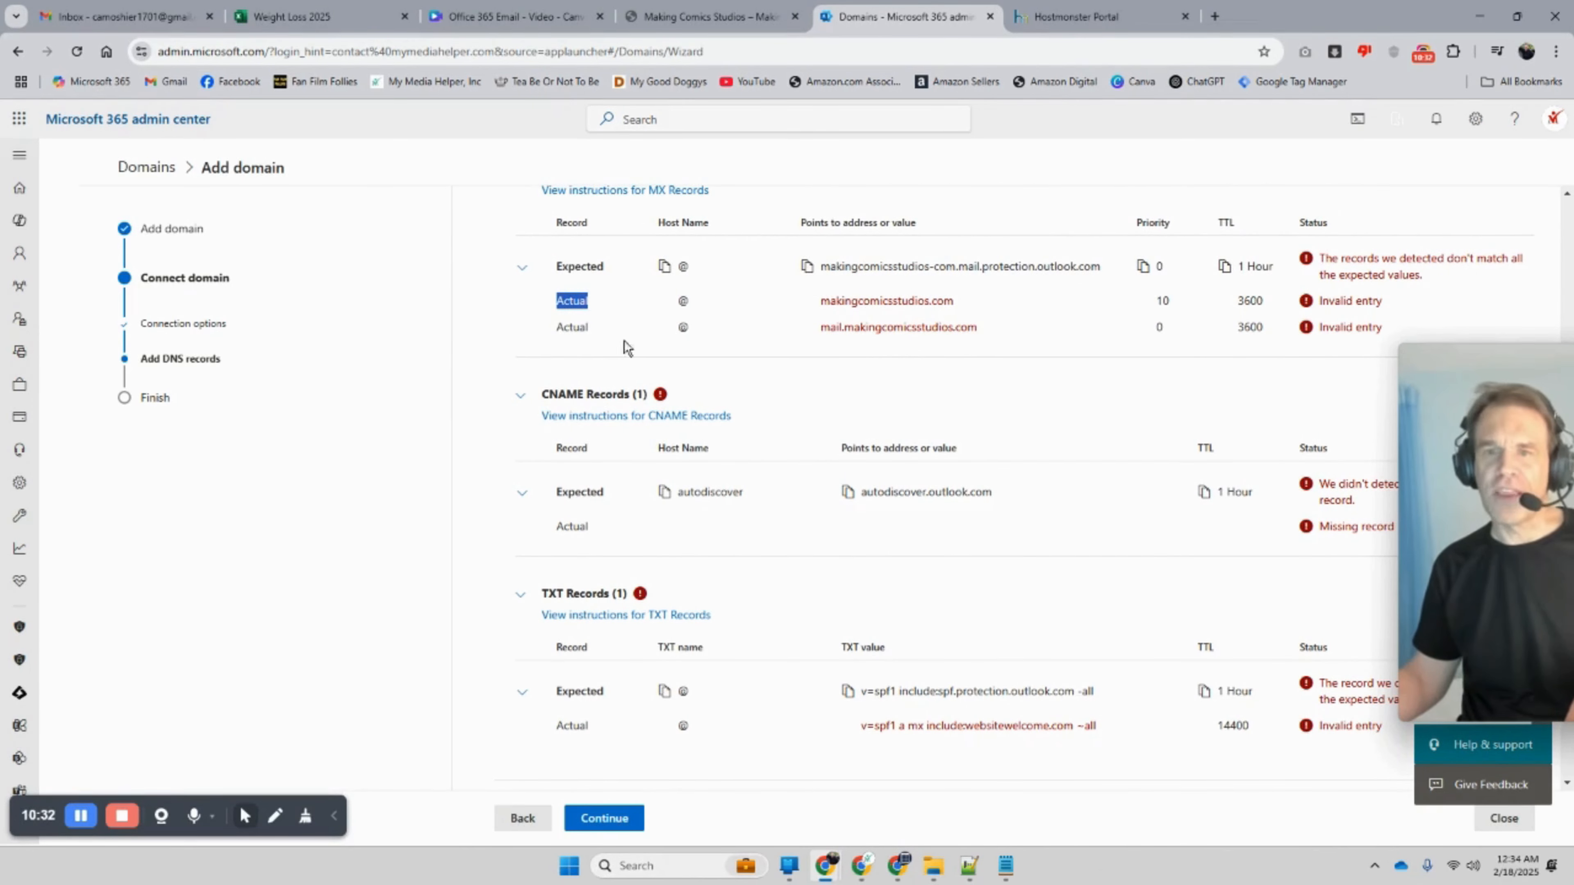
left_click_drag(991, 329, 561, 296)
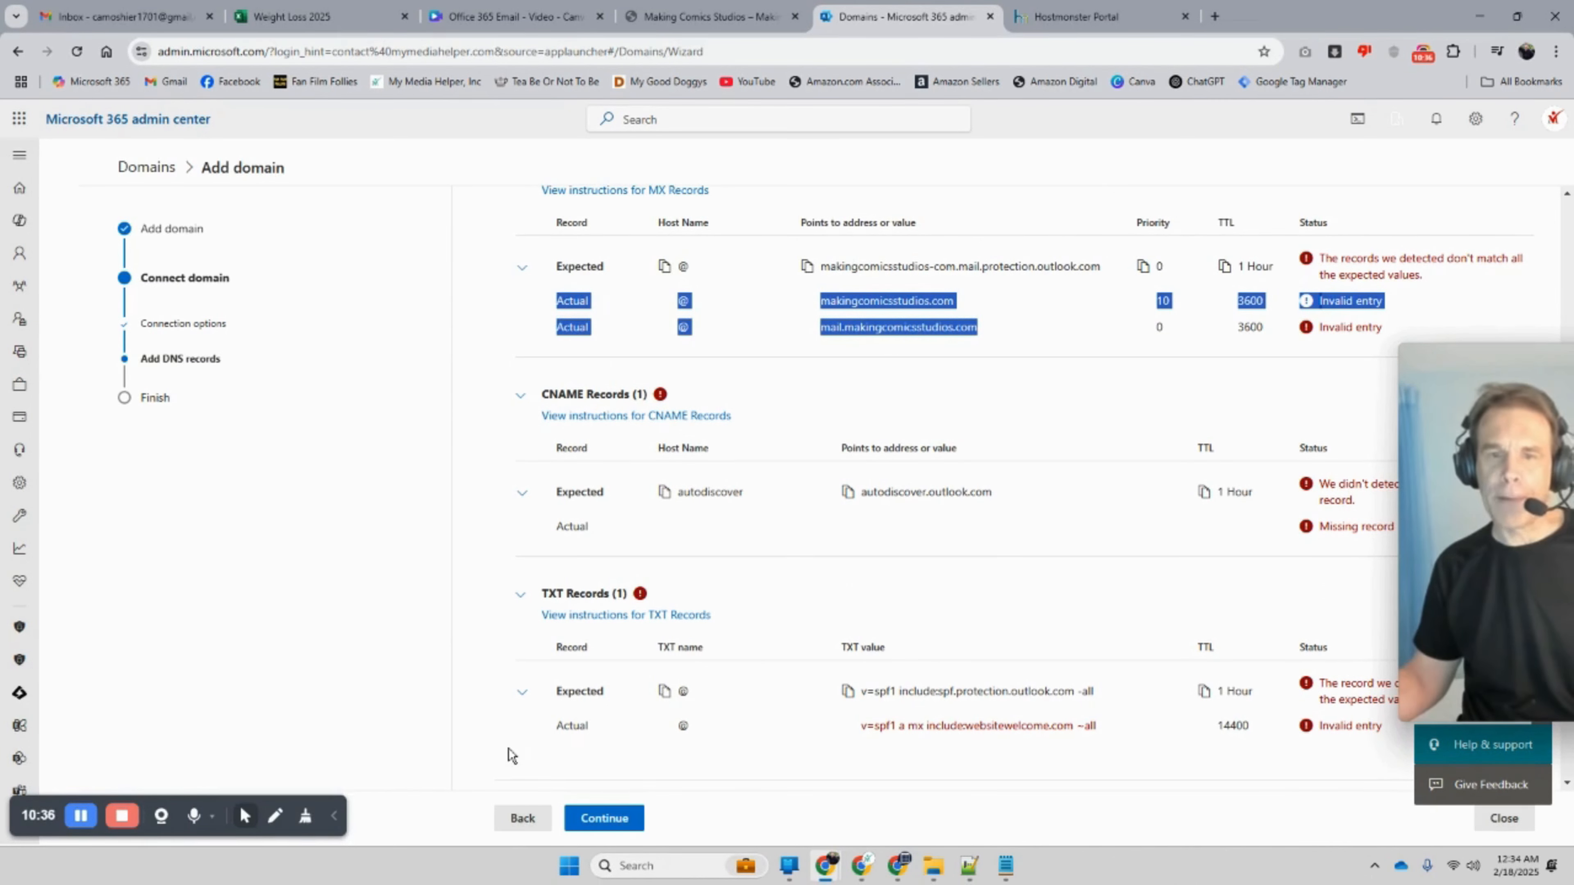
left_click(510, 820)
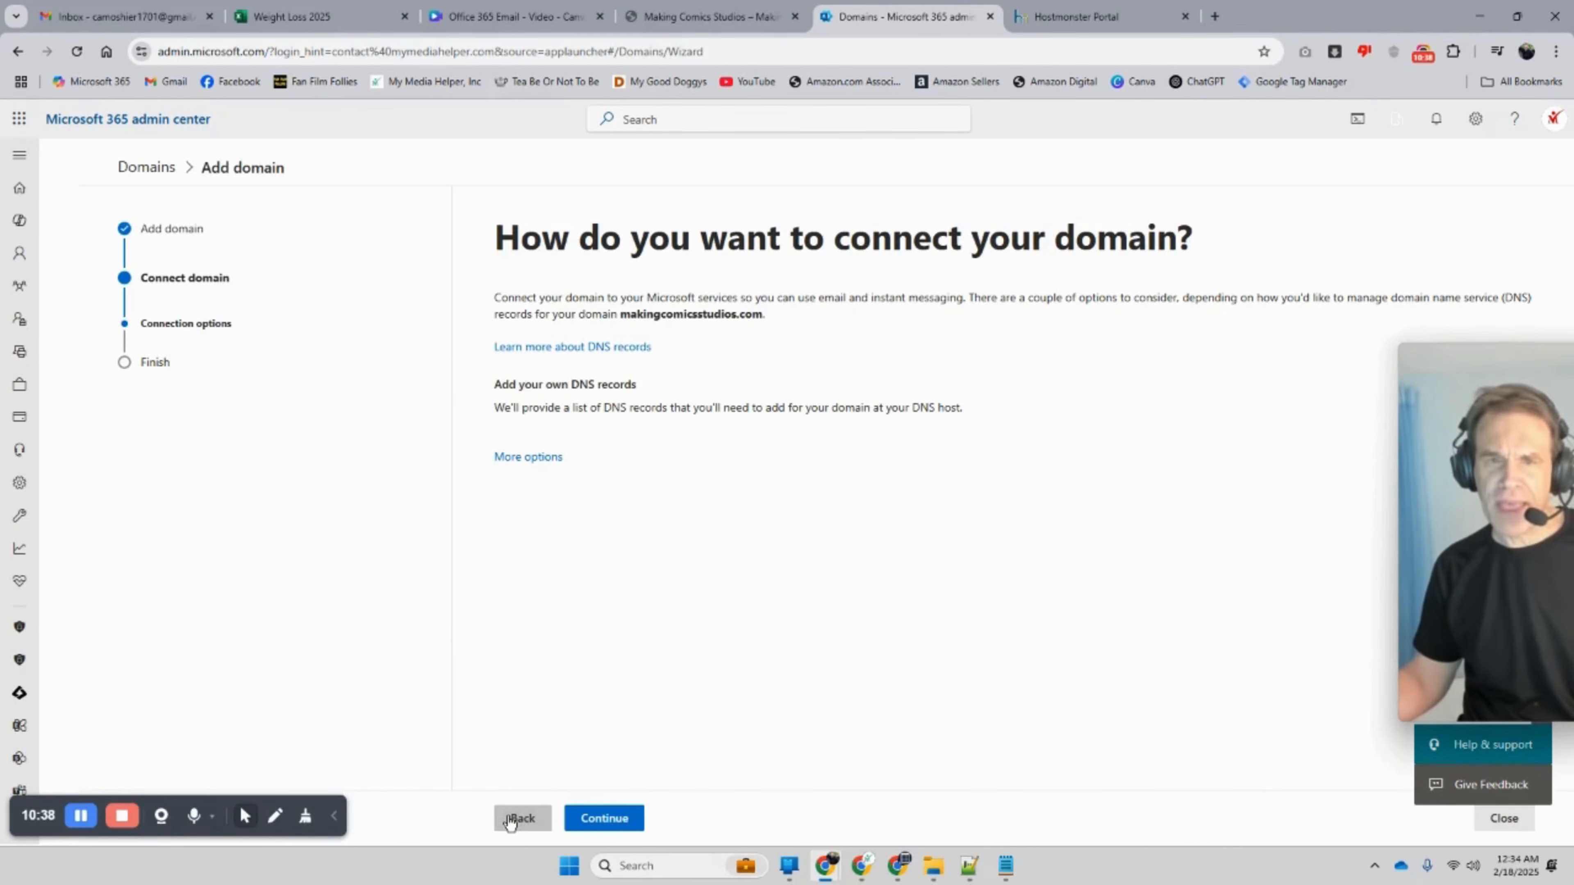
Step: Reconfirm makingcomicsstudios.com and pick 'Set up my online services for me' under More options
left_click(510, 820)
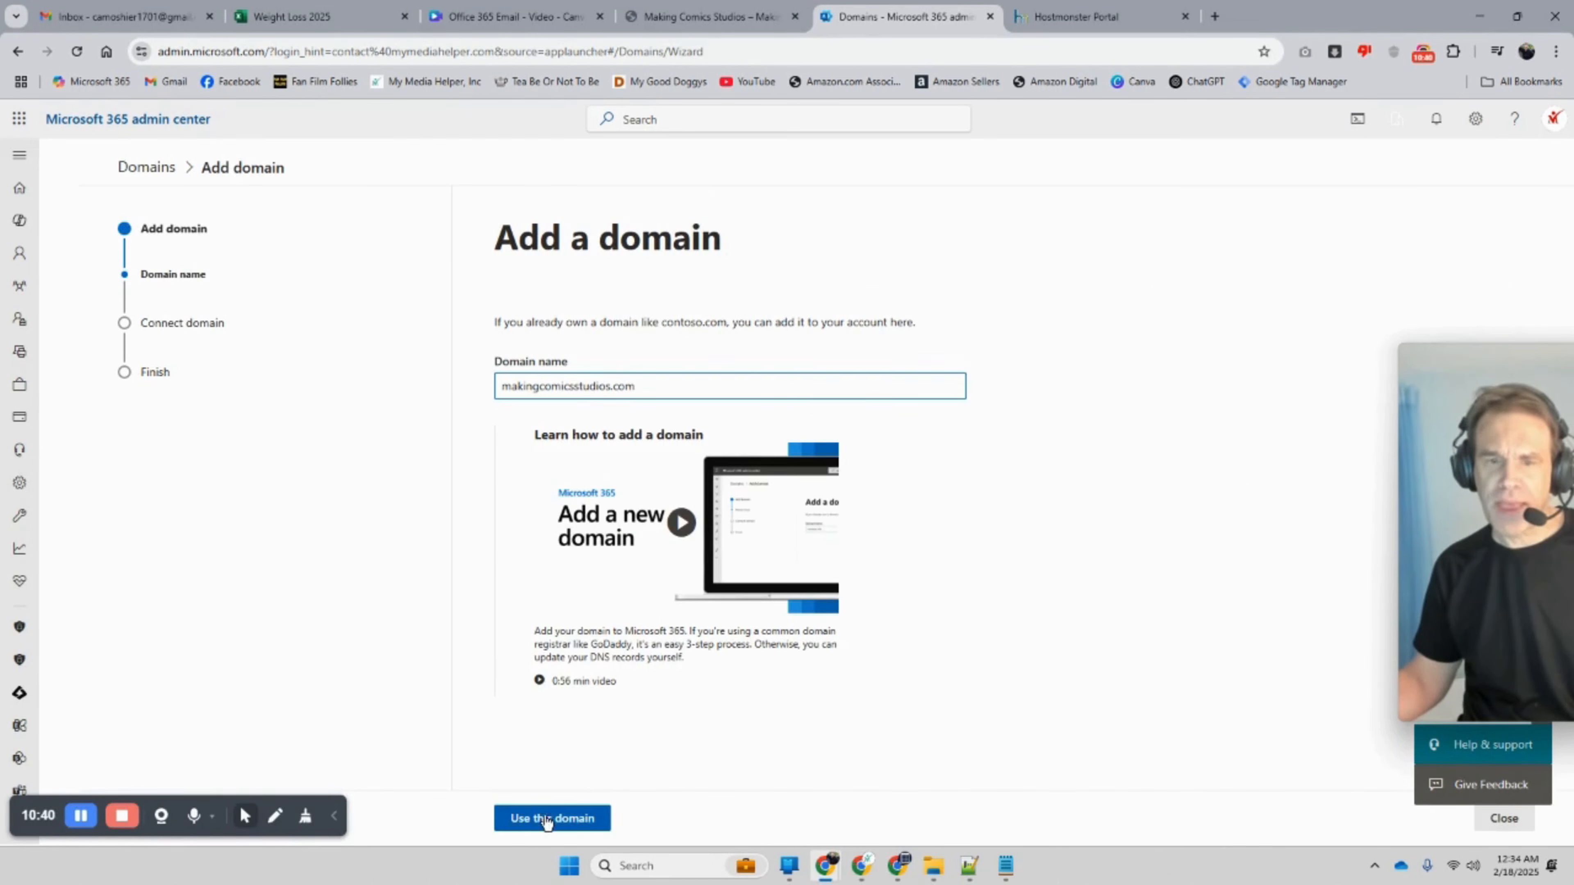
left_click(560, 820)
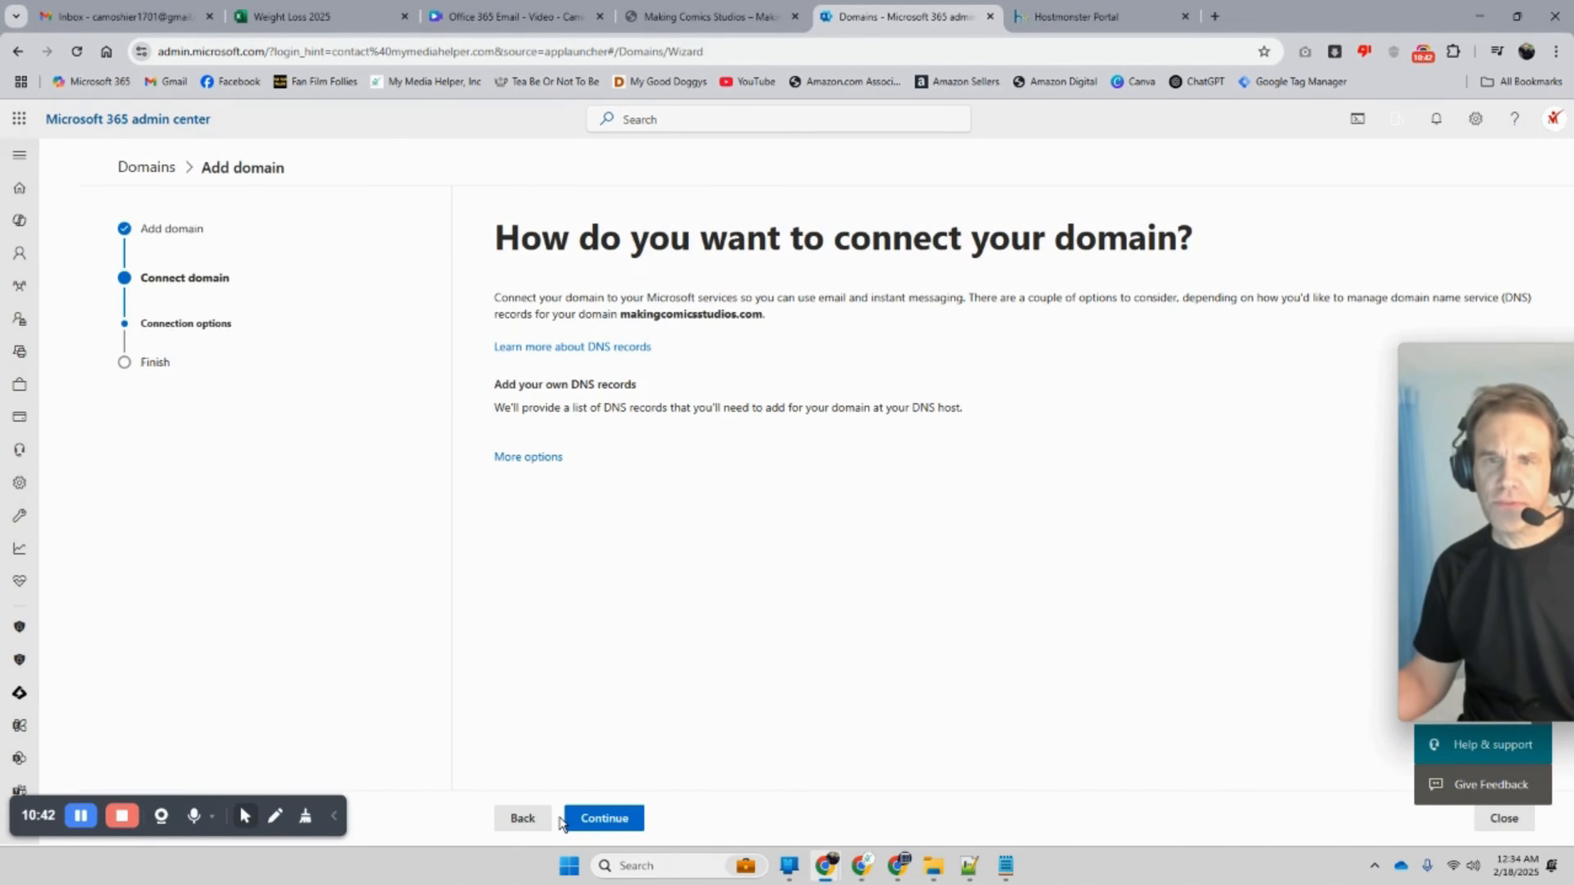
left_click(523, 459)
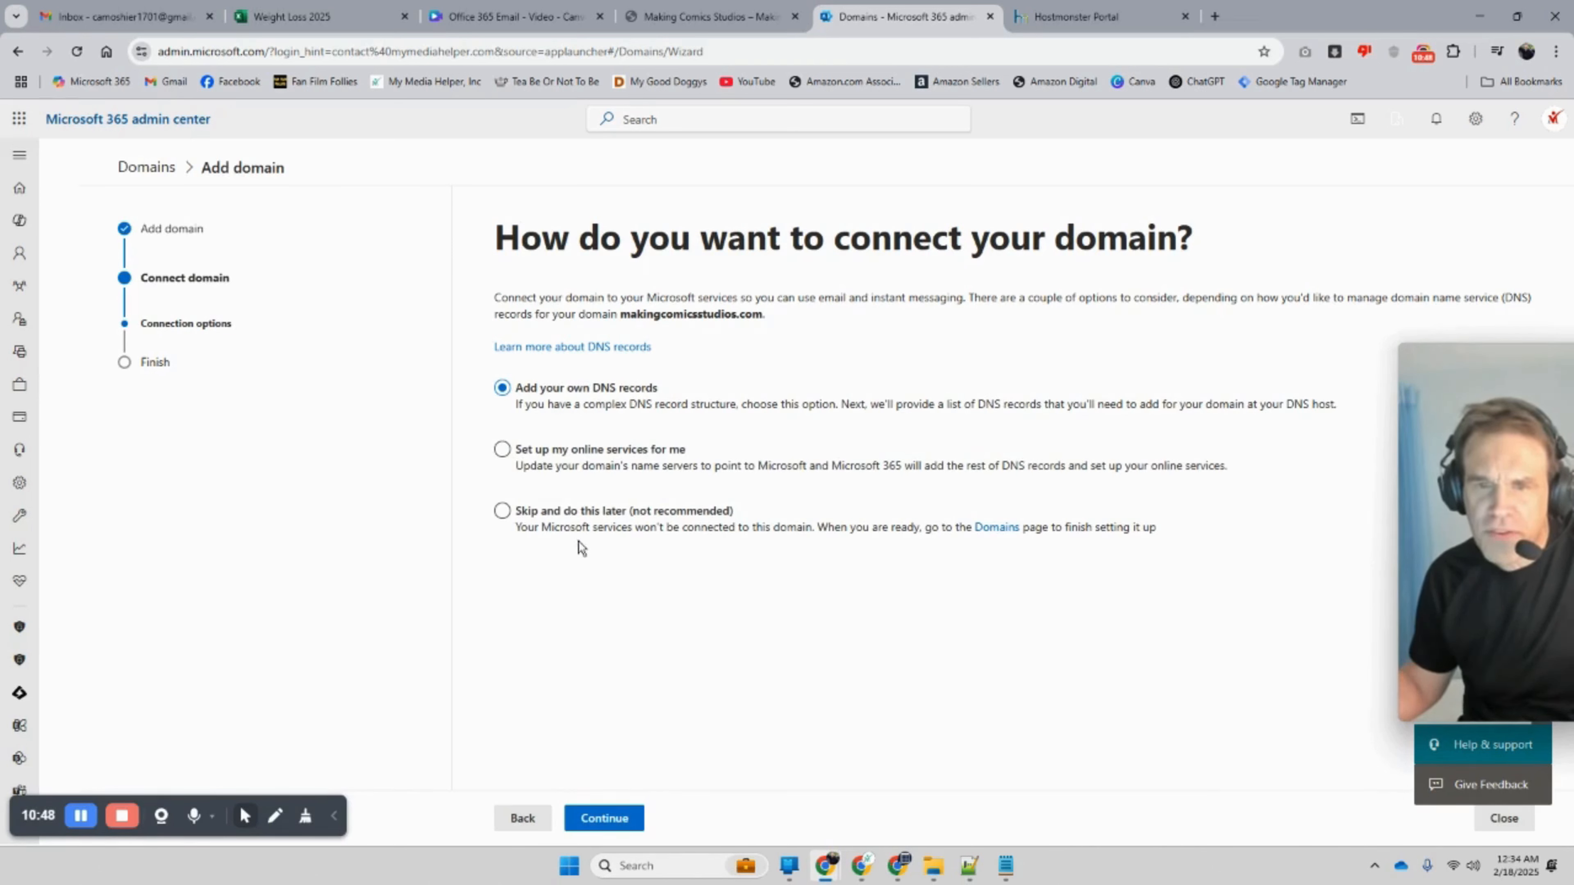
left_click(503, 451)
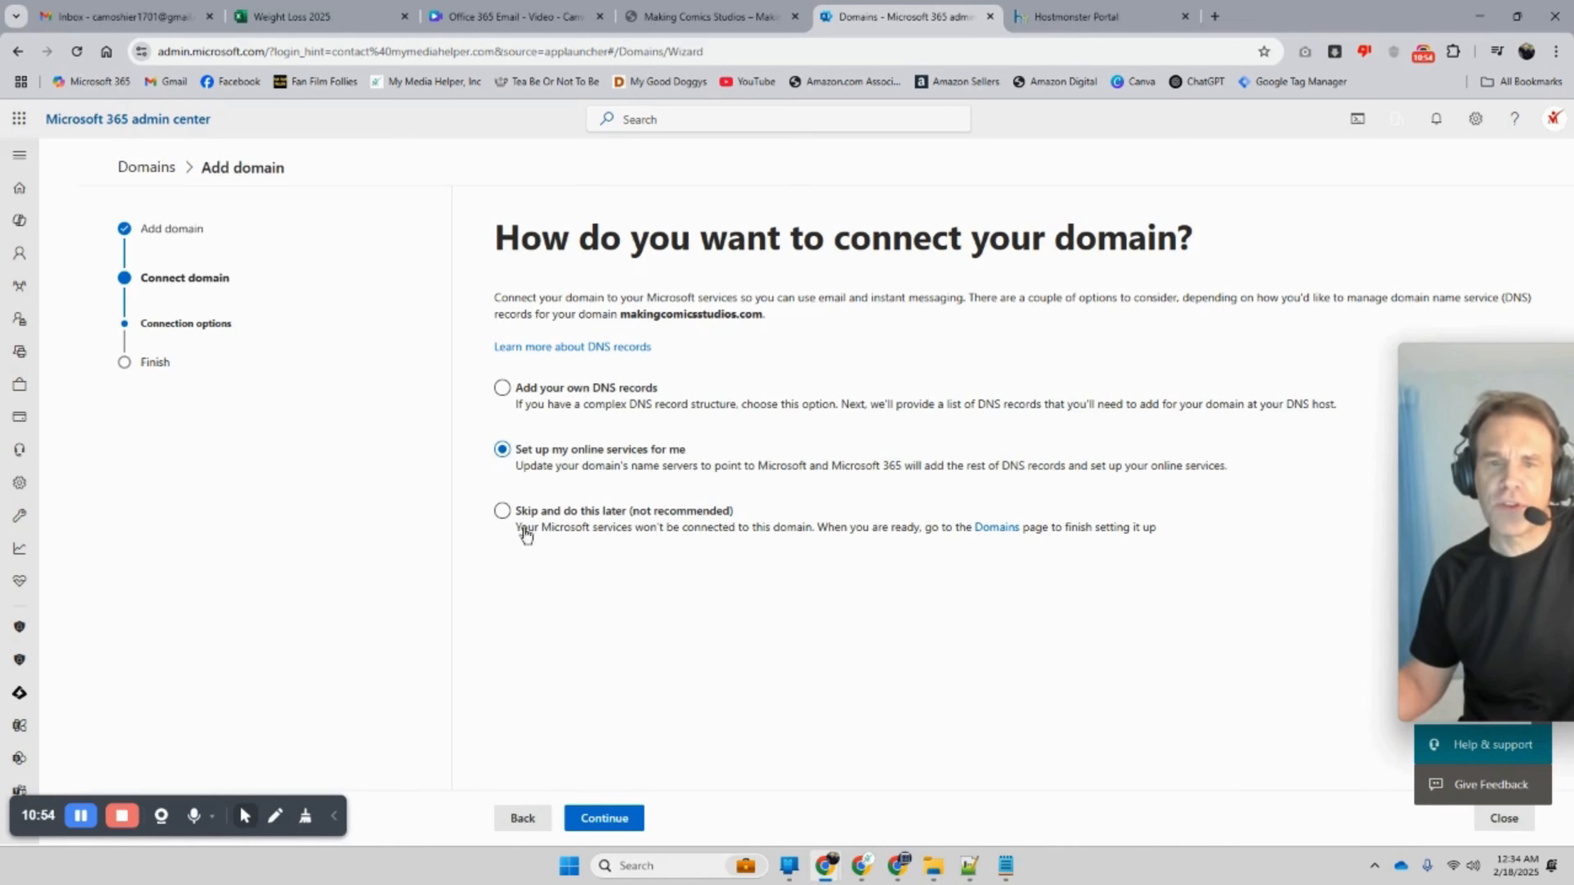
left_click(595, 820)
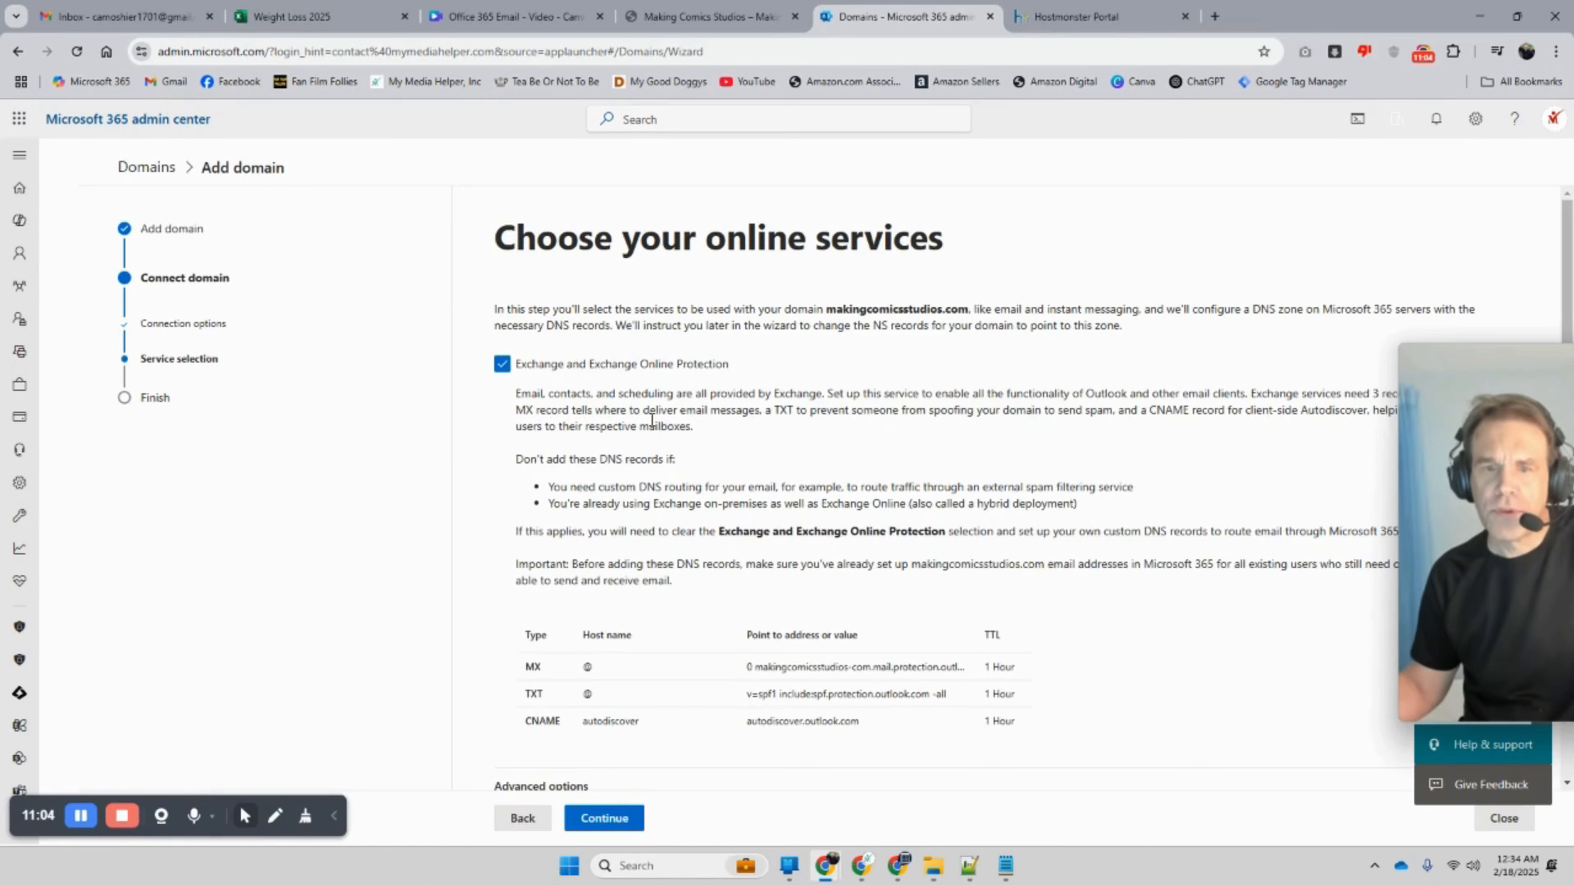
Step: Keep Exchange selected with Skype, Intune and DKIM options unchecked, and proceed
scroll(652, 421, "down", 3)
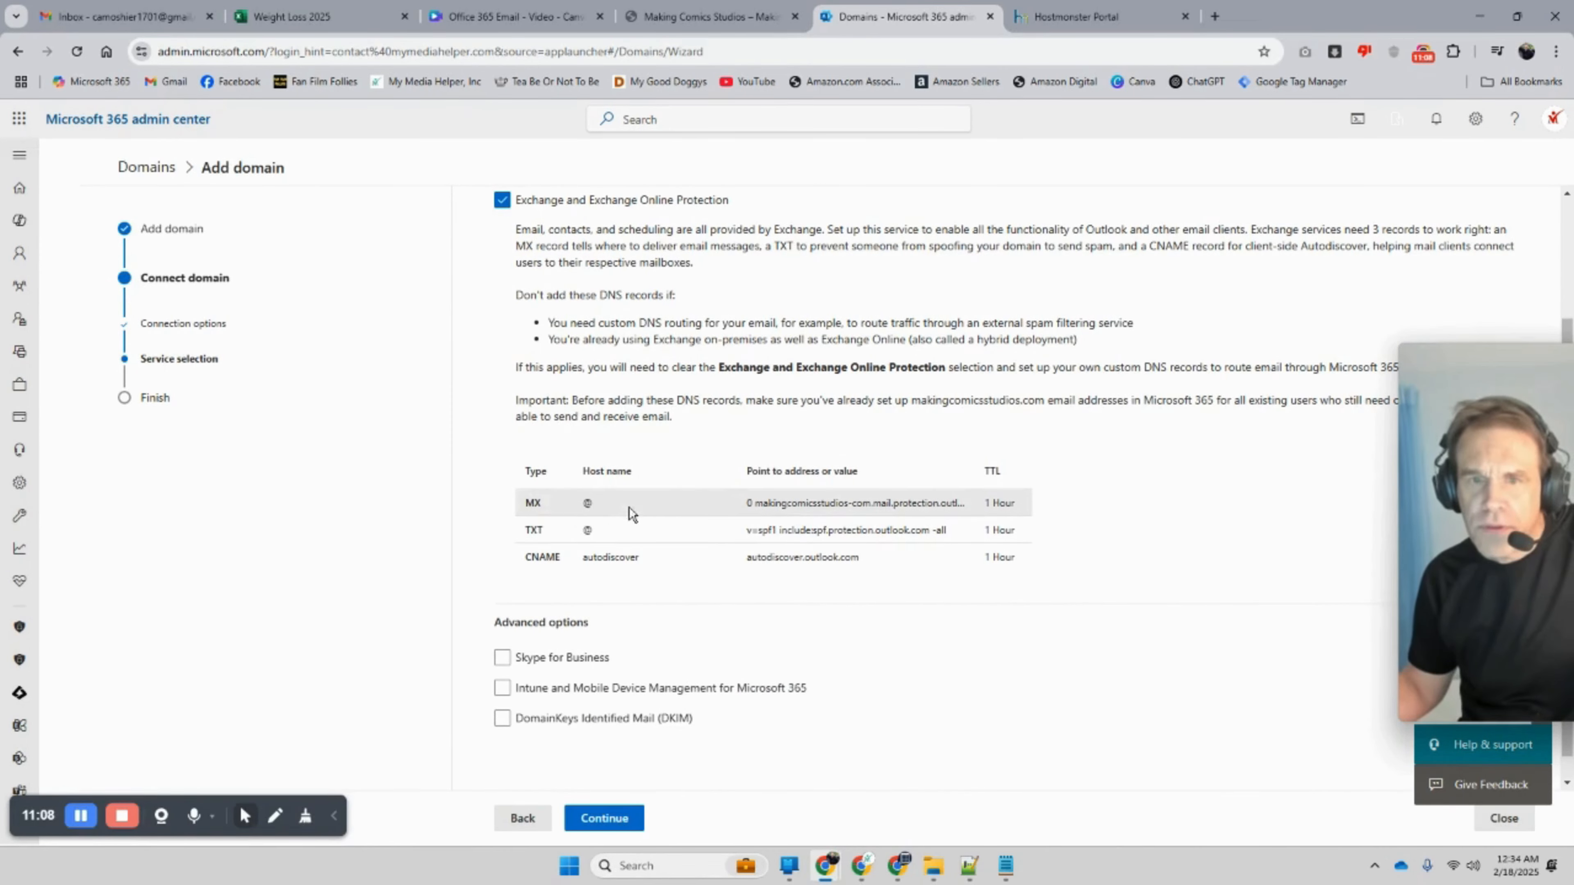
scroll(643, 490, "up", 2)
scroll(782, 520, "down", 2)
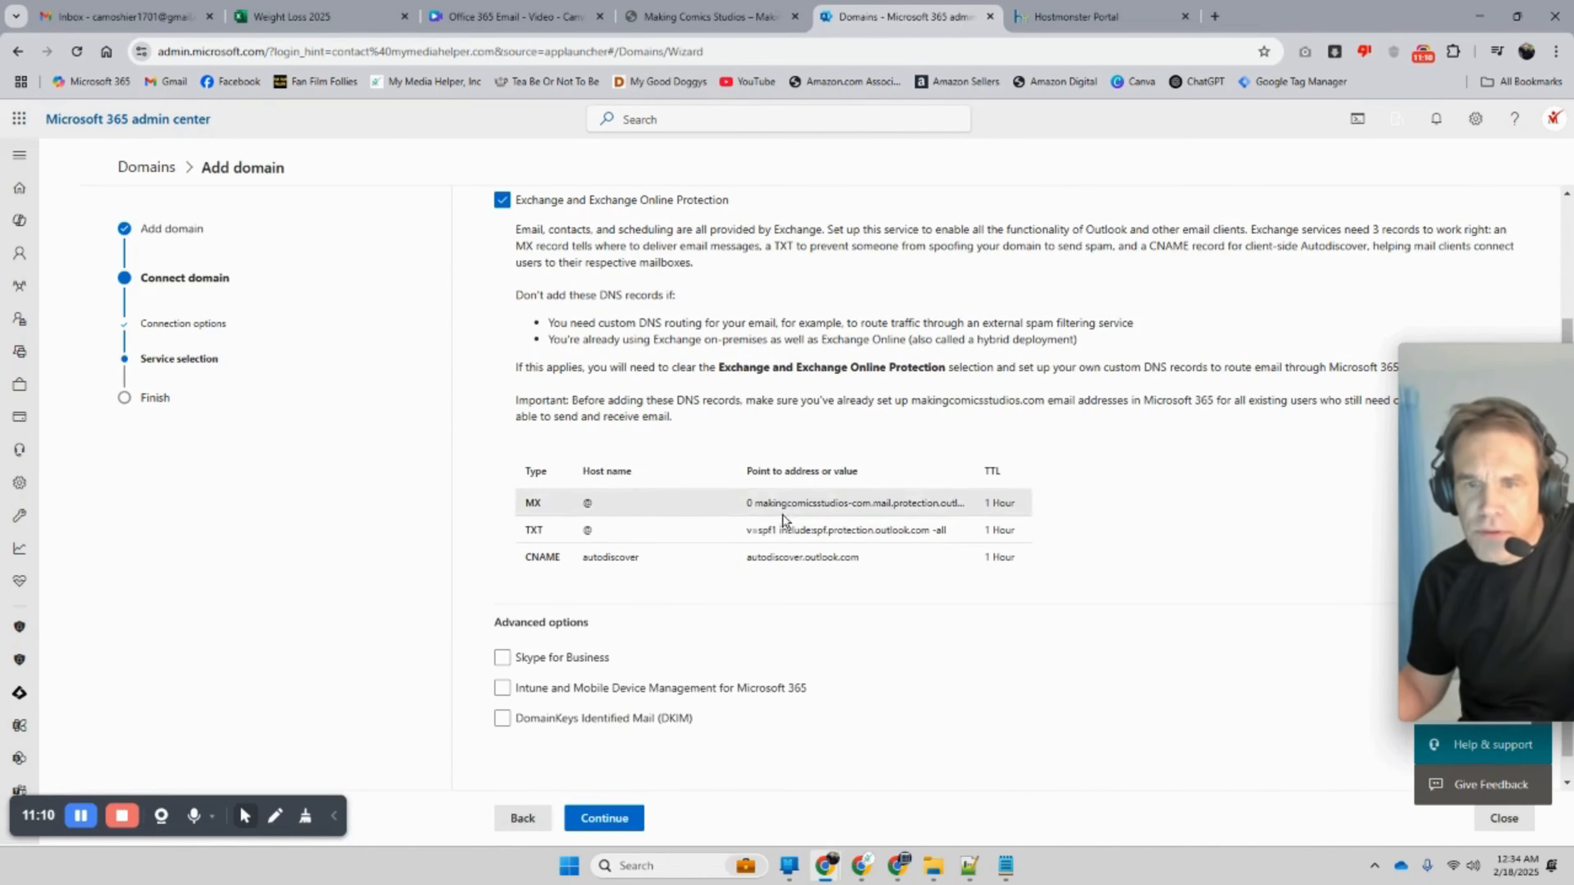
scroll(607, 388, "up", 3)
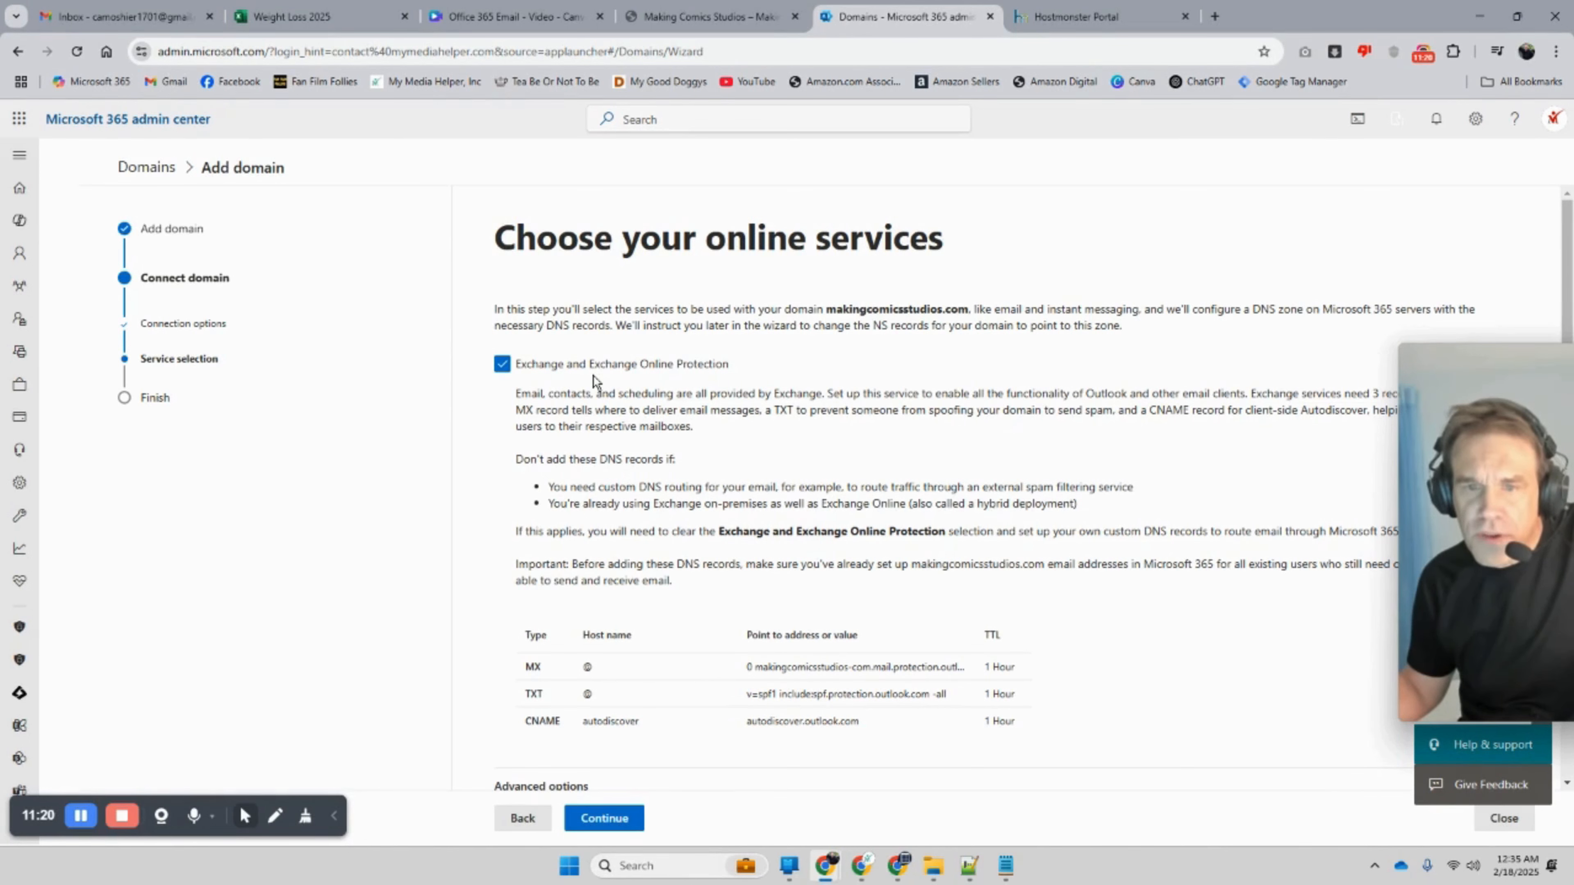
scroll(692, 462, "down", 2)
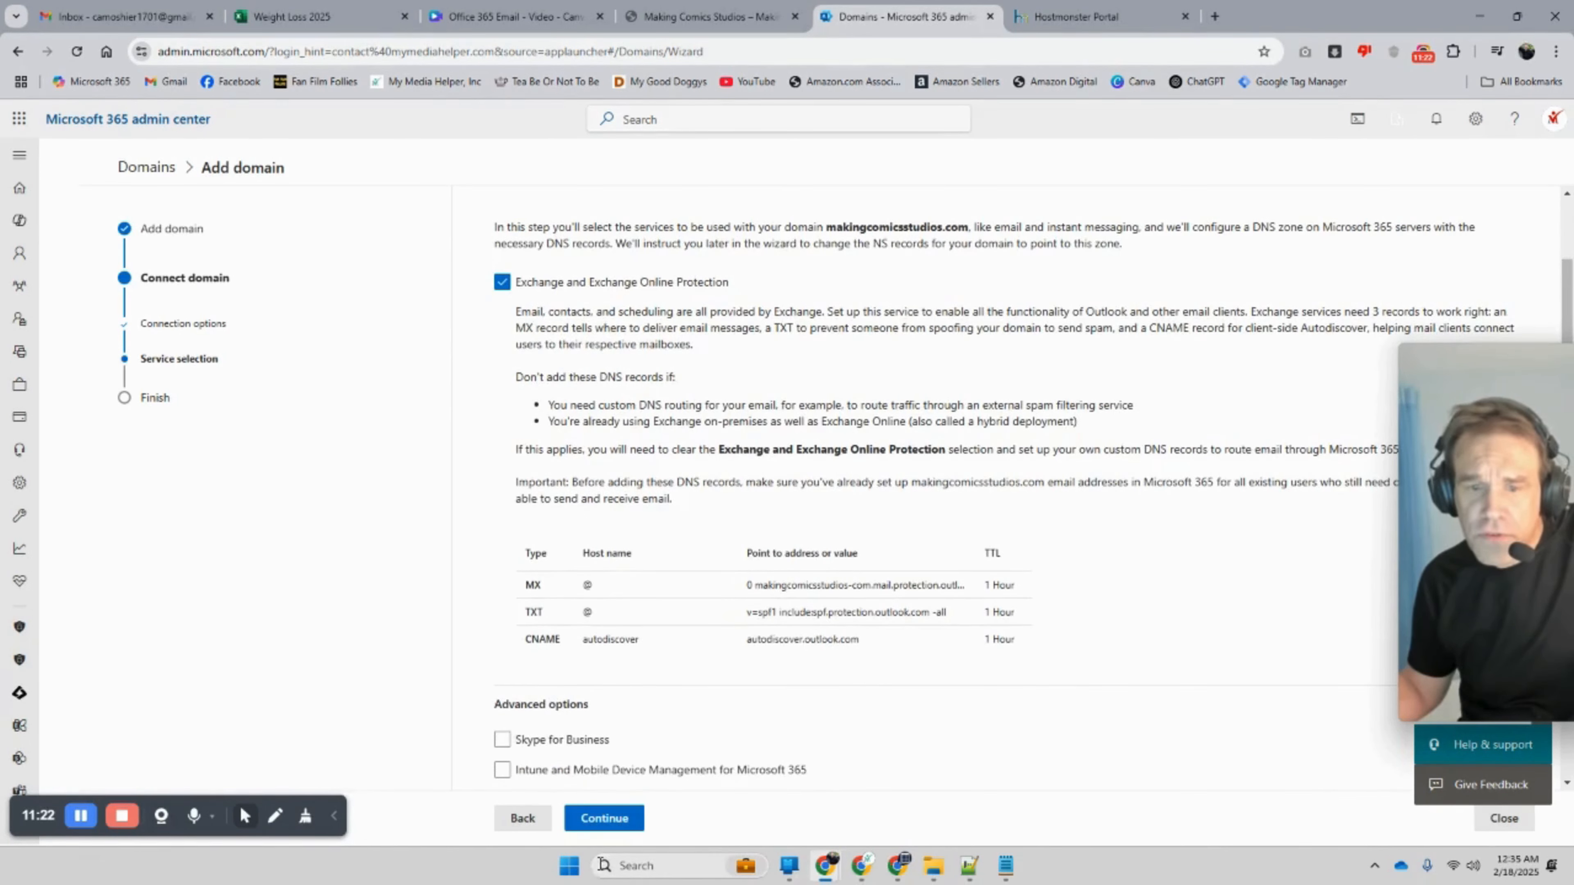
scroll(589, 778, "down", 2)
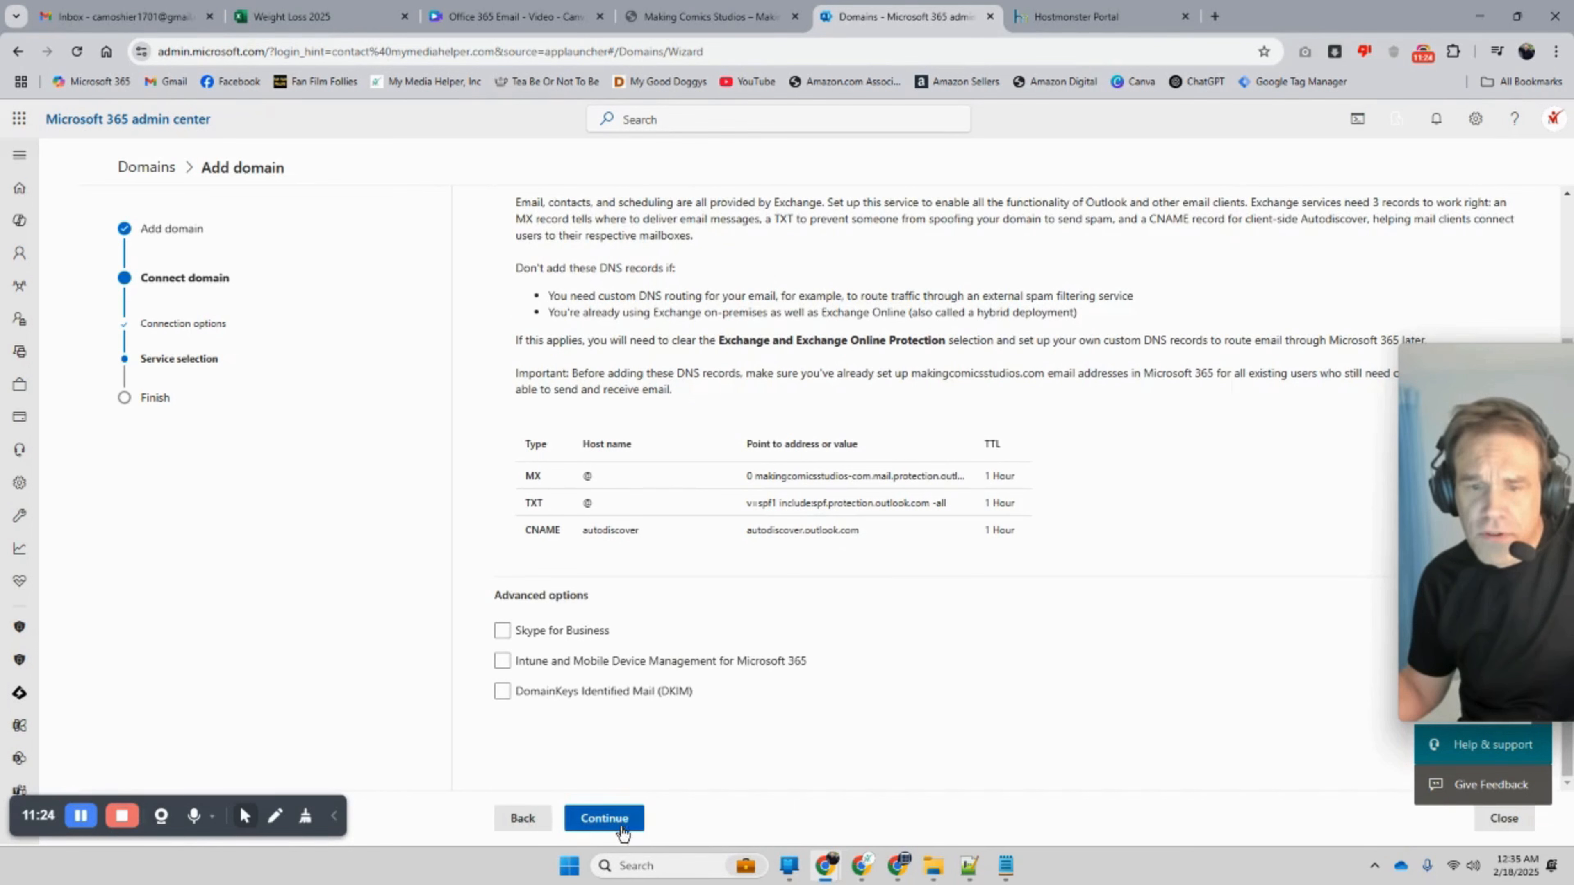
left_click(618, 820)
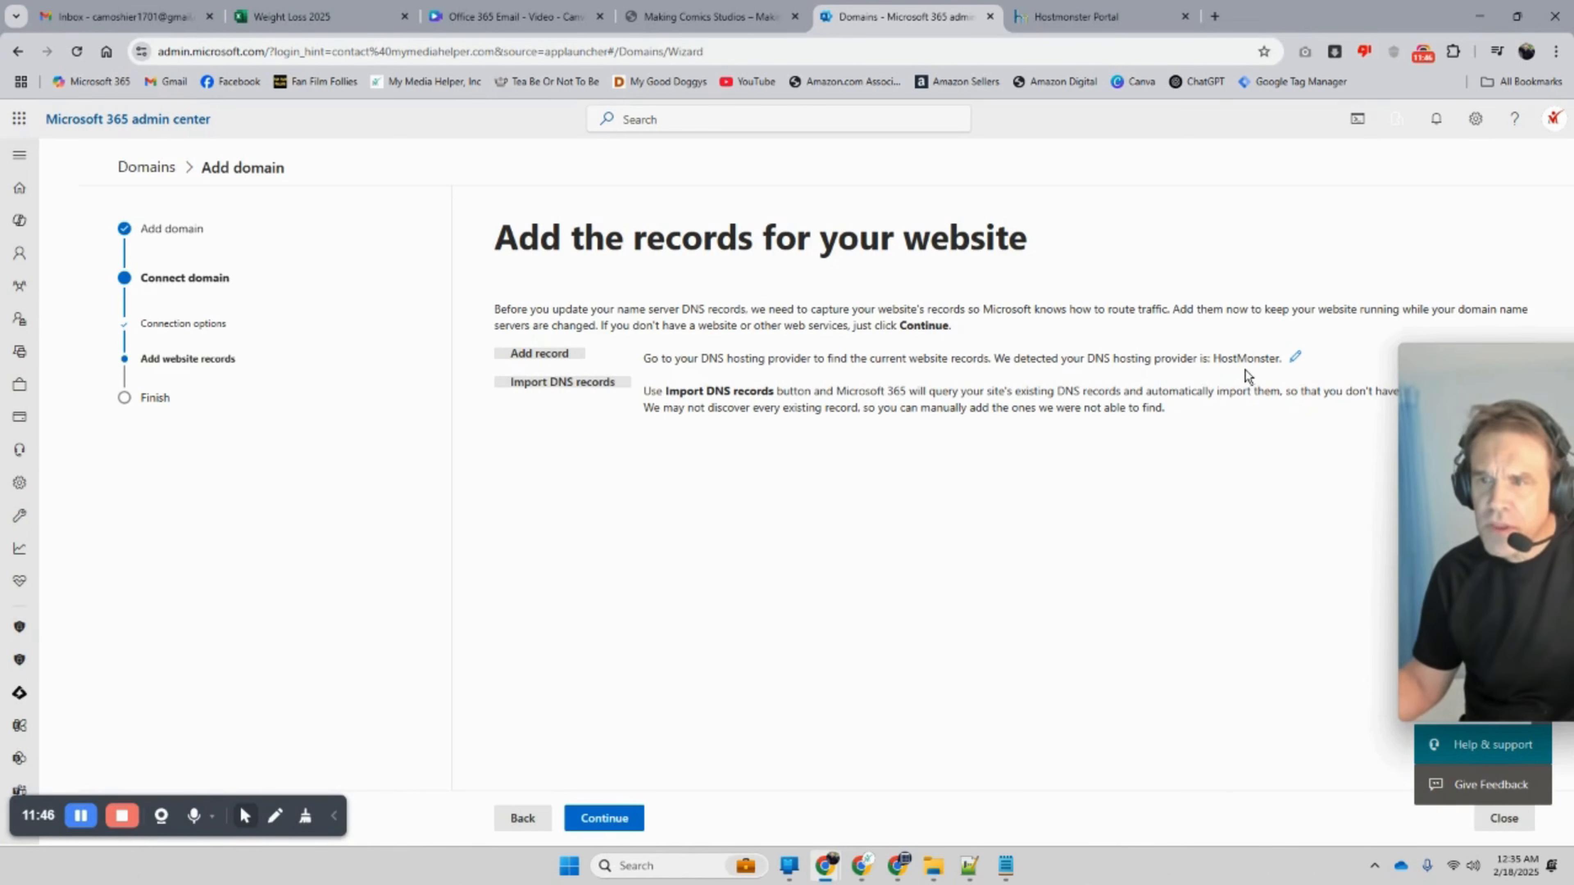
Step: Discard the custom DNS record form and choose to import the website's existing DNS records
left_click(521, 354)
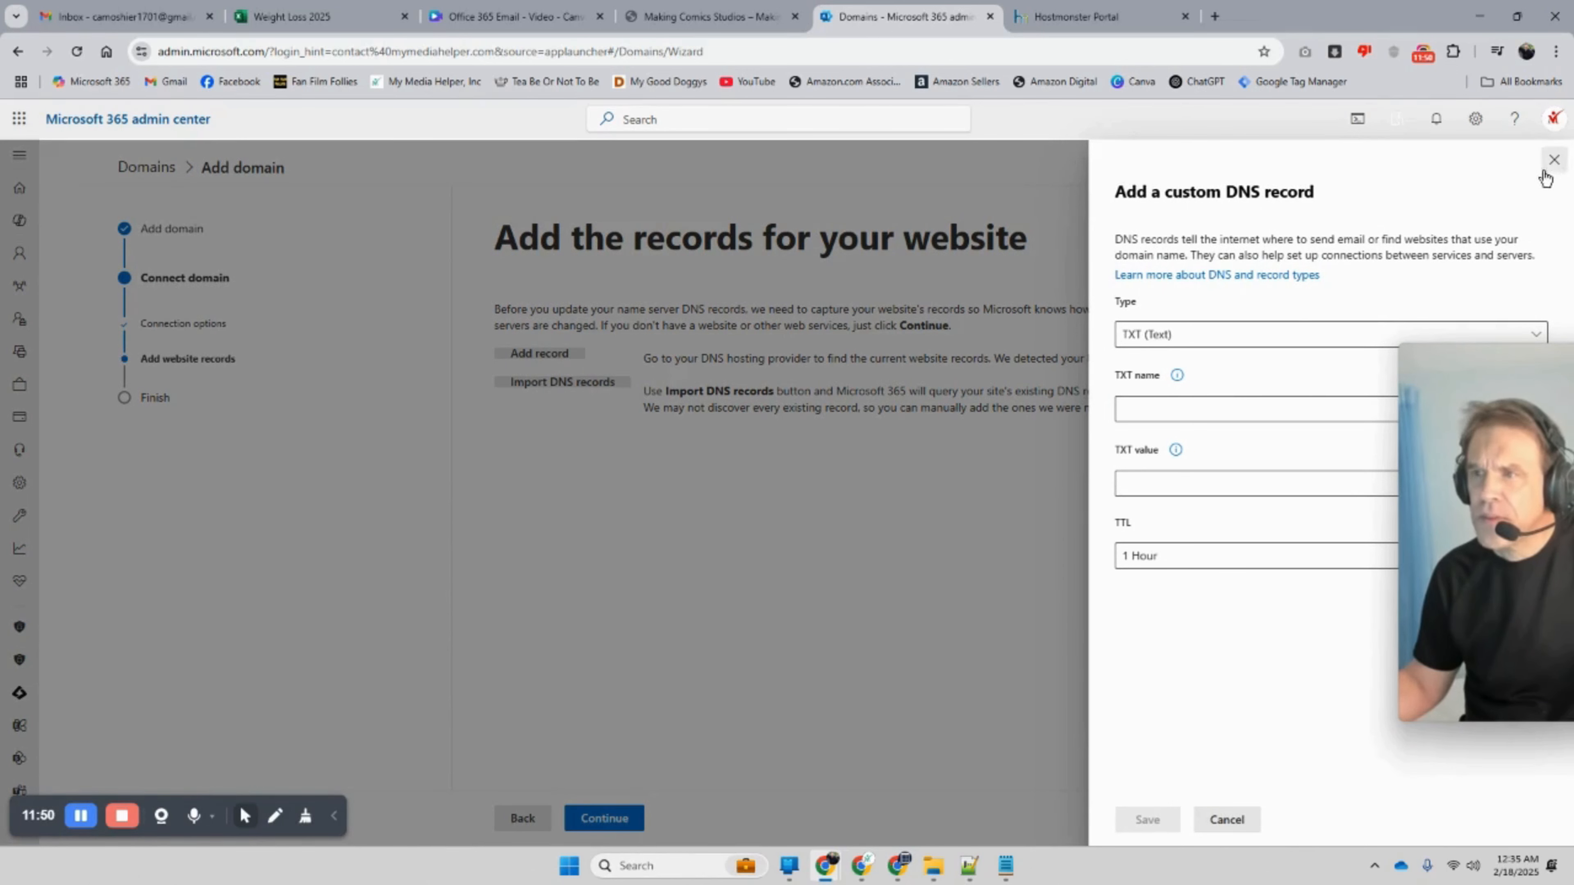
left_click(1554, 160)
left_click(545, 382)
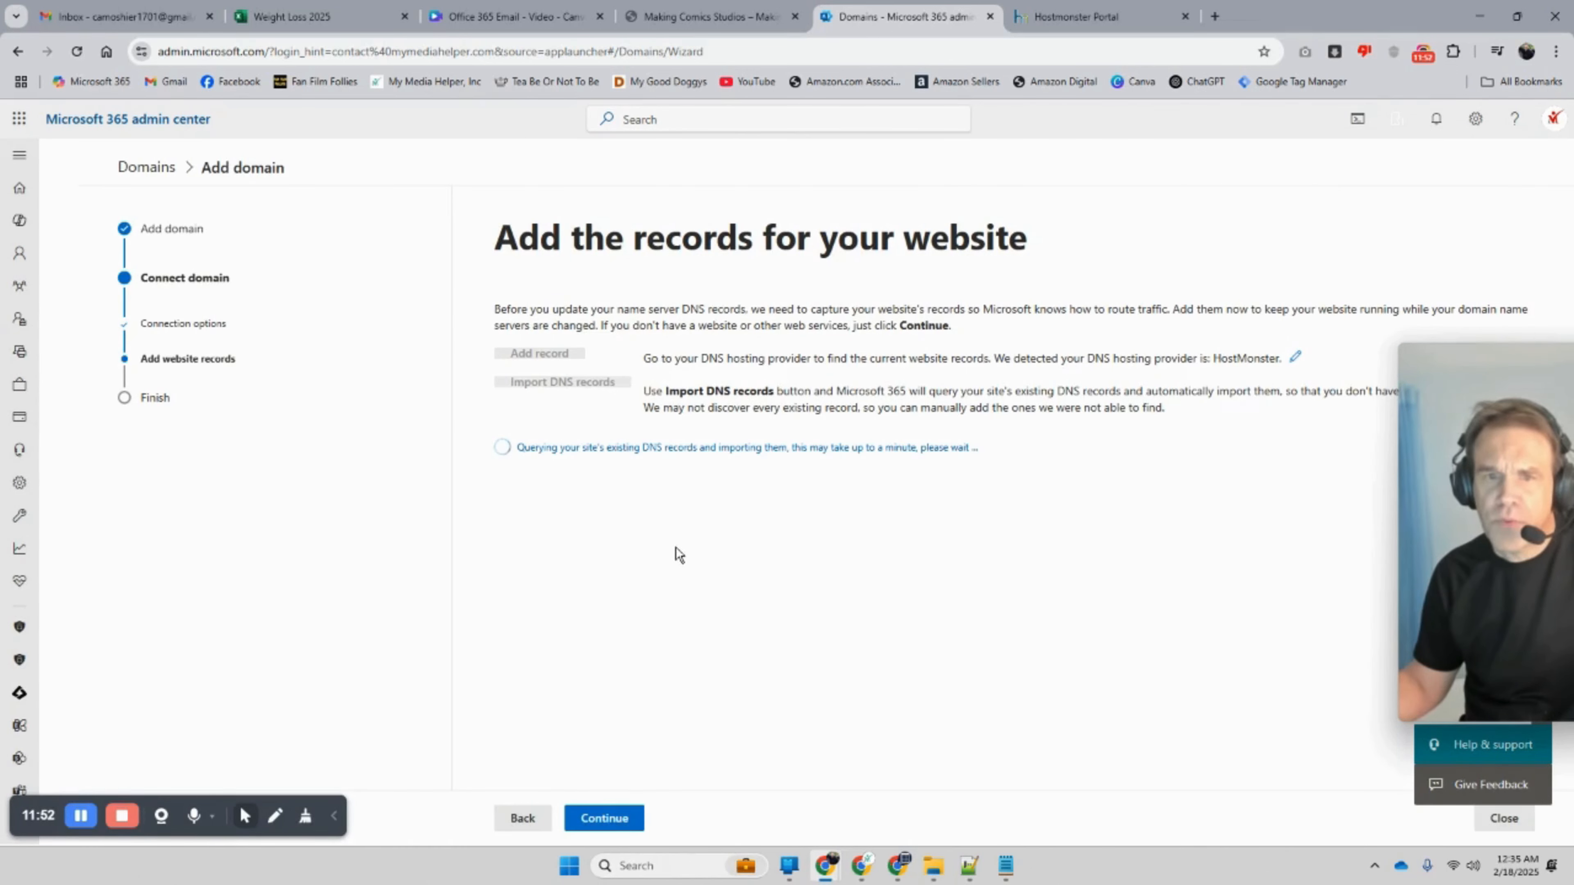
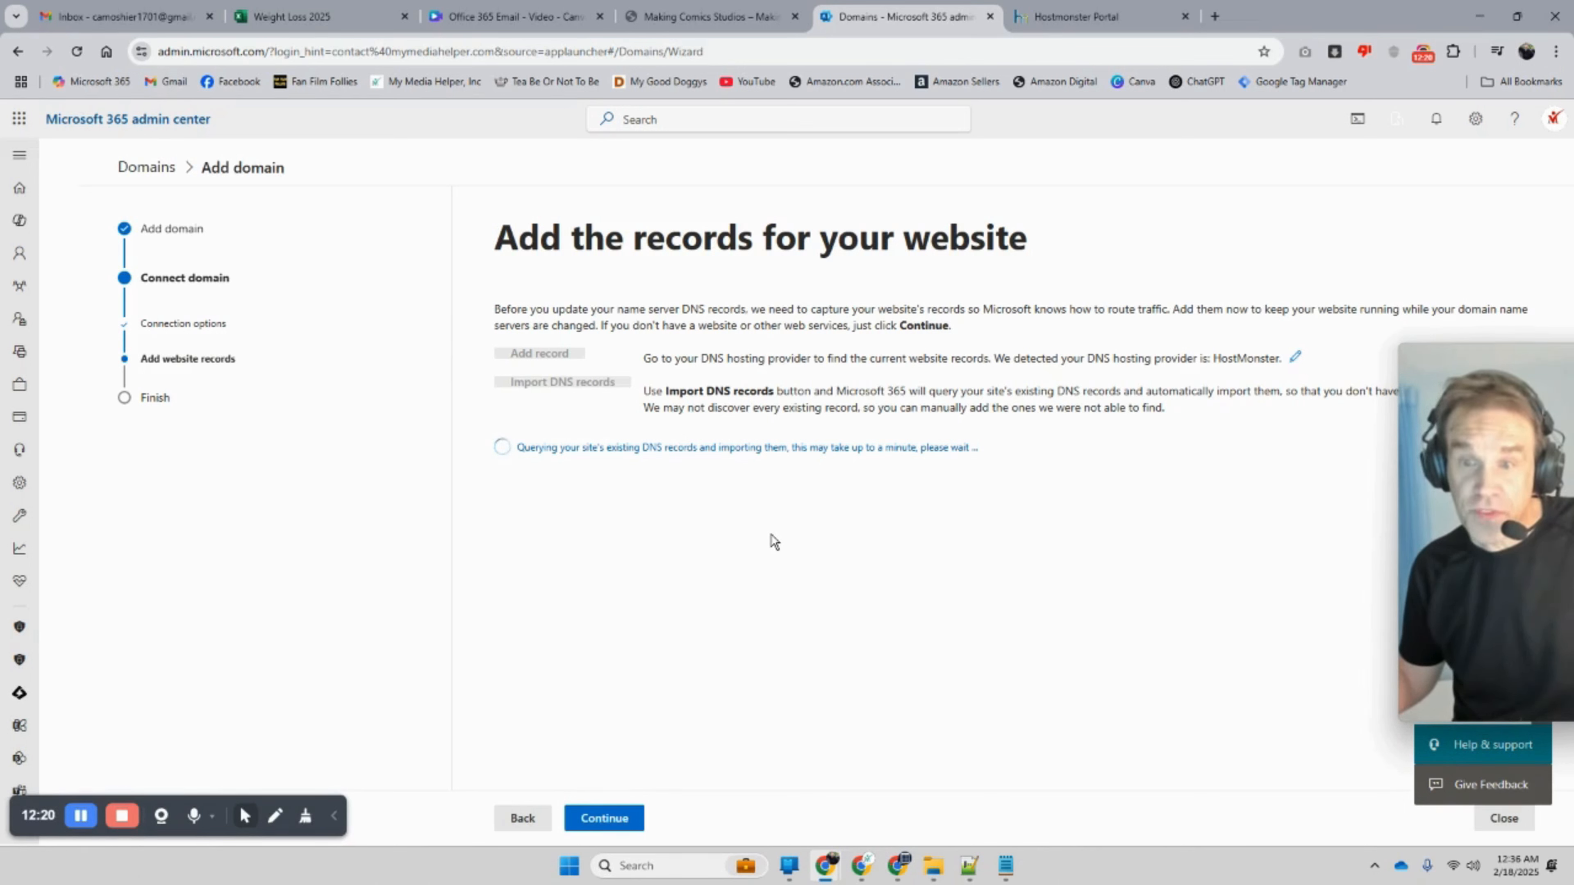
Step: Continue past the imported website DNS records to the four Microsoft NS records for makingcomicsstudios.com
mouse_move(1478, 507)
left_click_drag(1479, 508, 1397, 560)
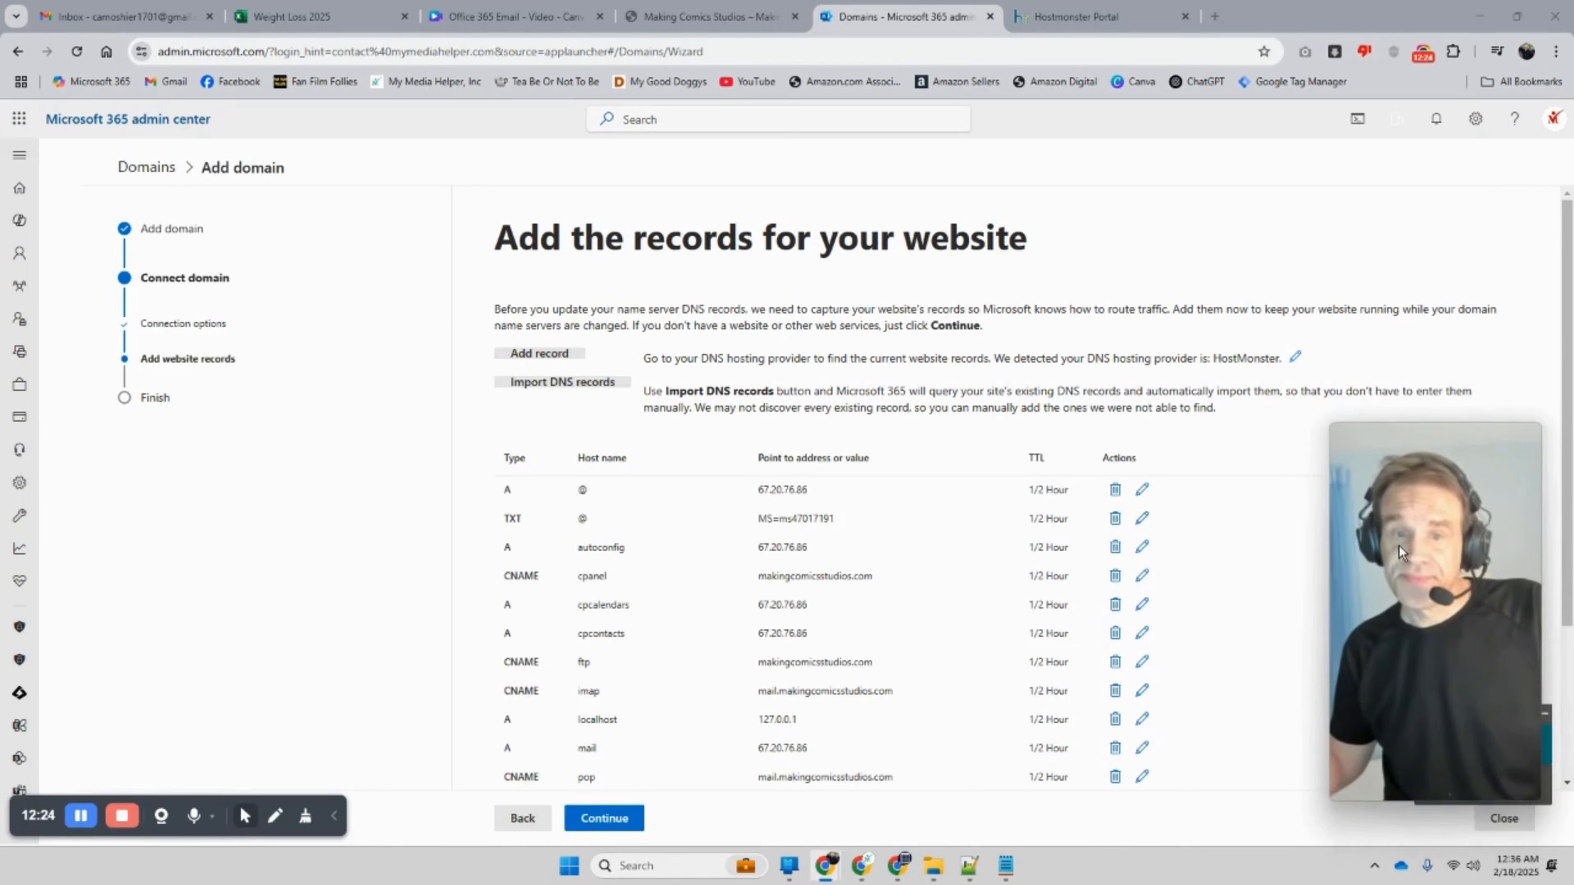
scroll(849, 408, "down", 3)
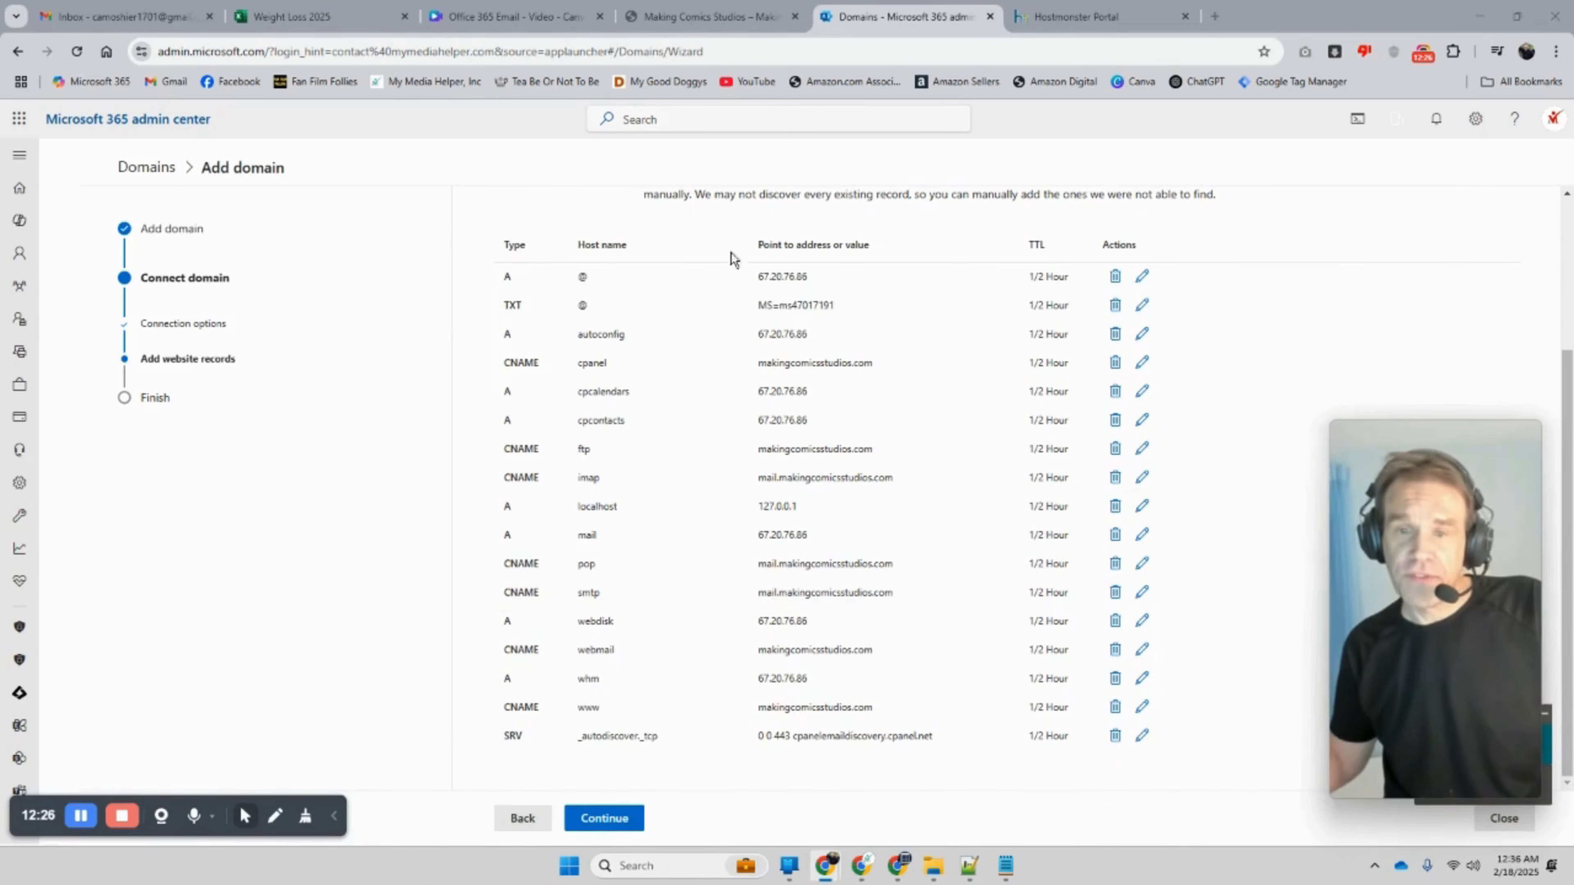
left_click(602, 813)
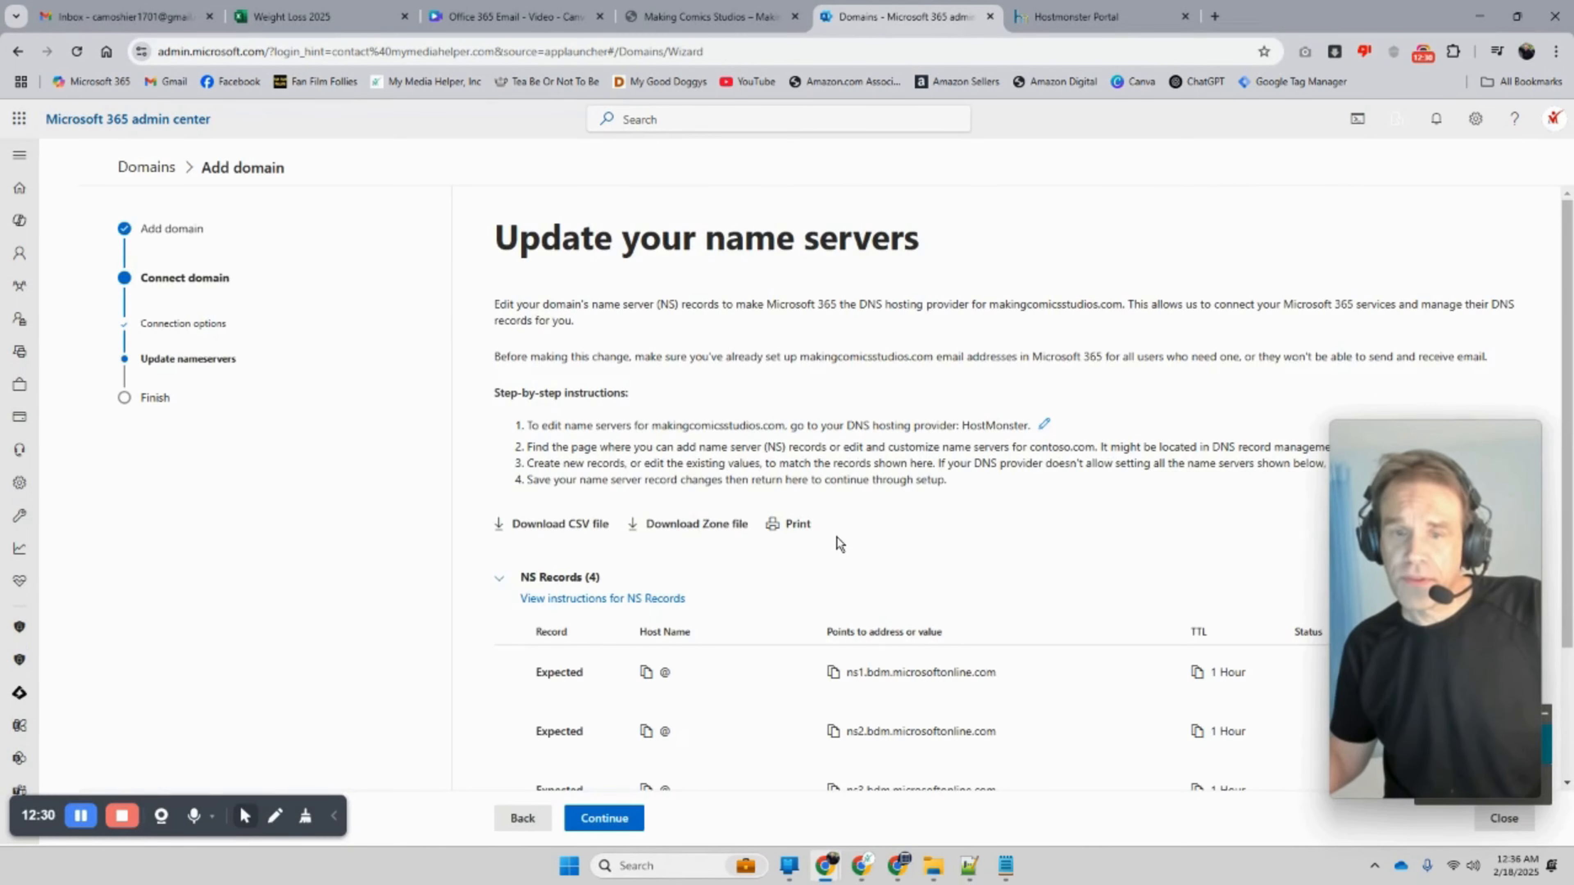
scroll(836, 543, "down", 2)
scroll(835, 545, "down", 1)
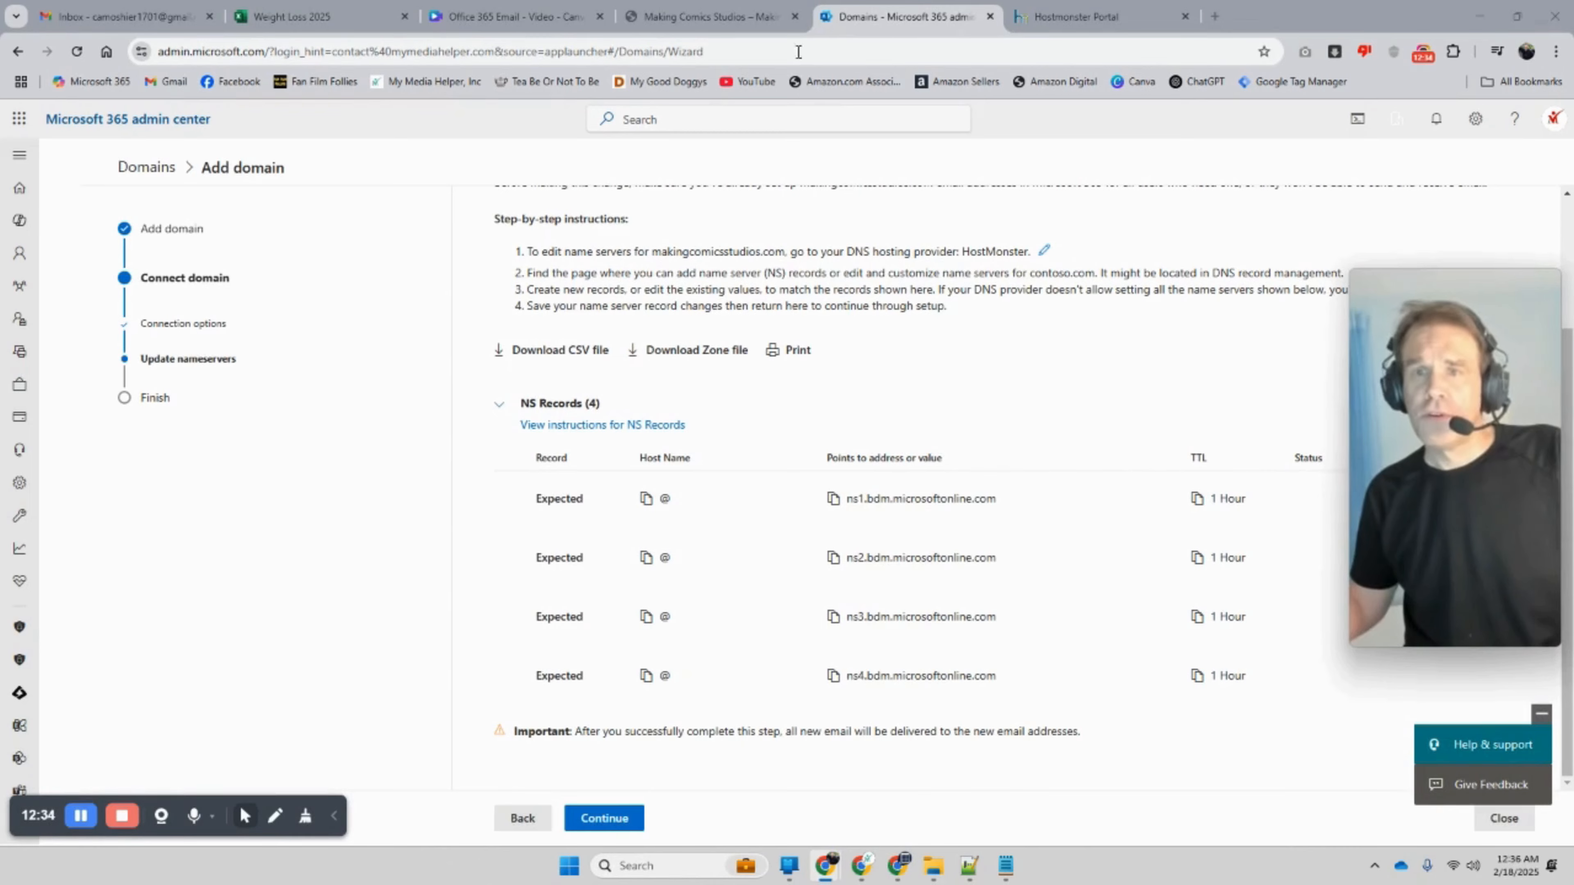
Step: Edit makingcomicsstudios.com's name servers in HostMonster and switch to Custom, accepting the email warning
left_click(1075, 19)
scroll(734, 322, "up", 10)
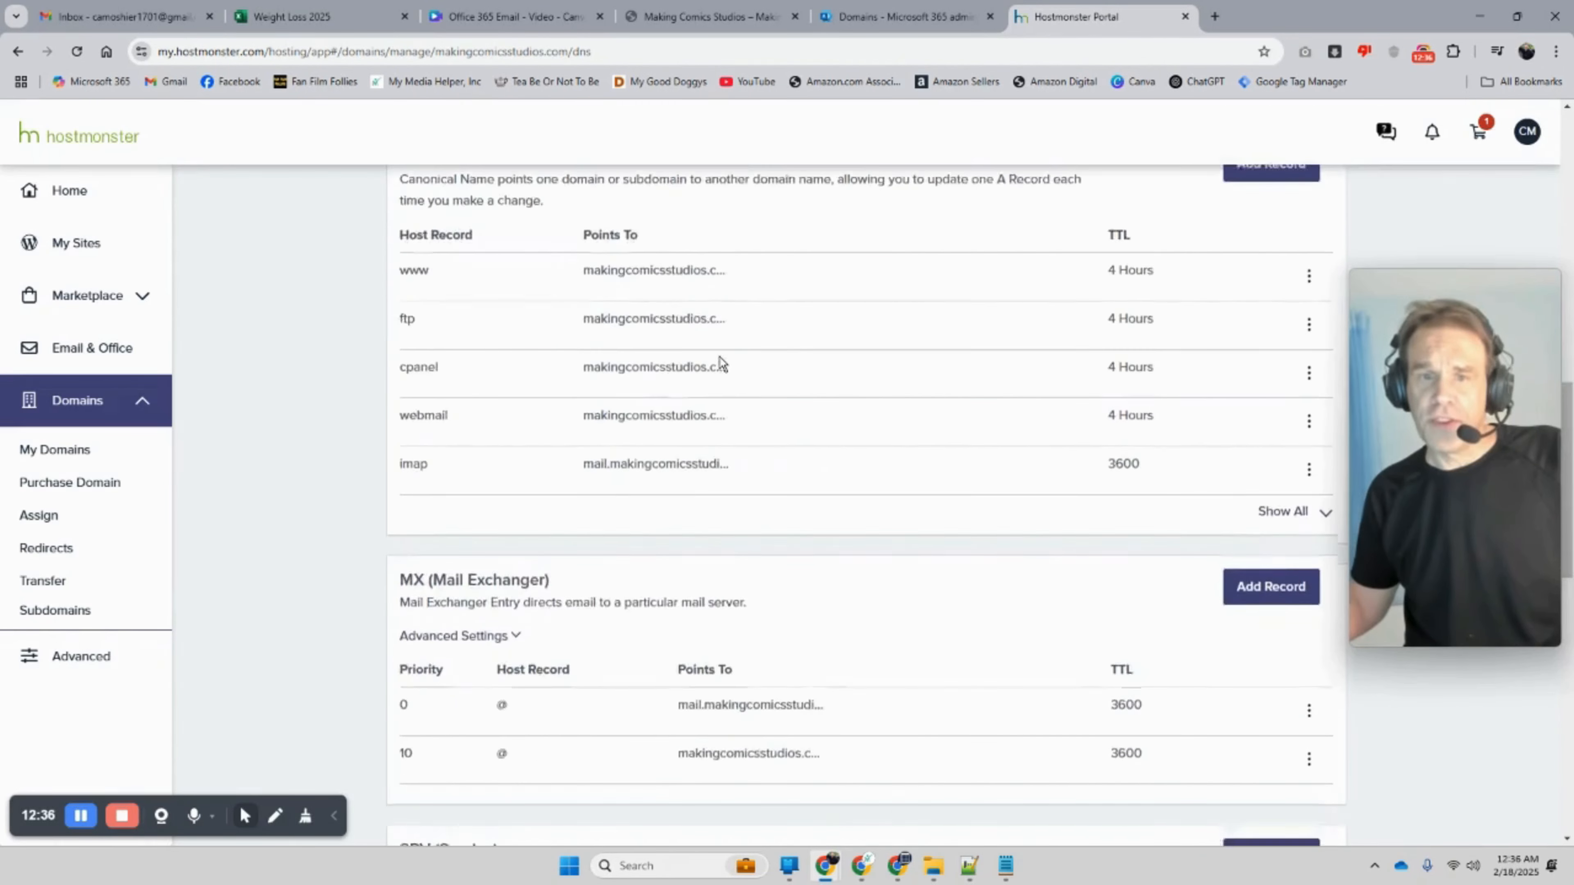
scroll(722, 366, "up", 8)
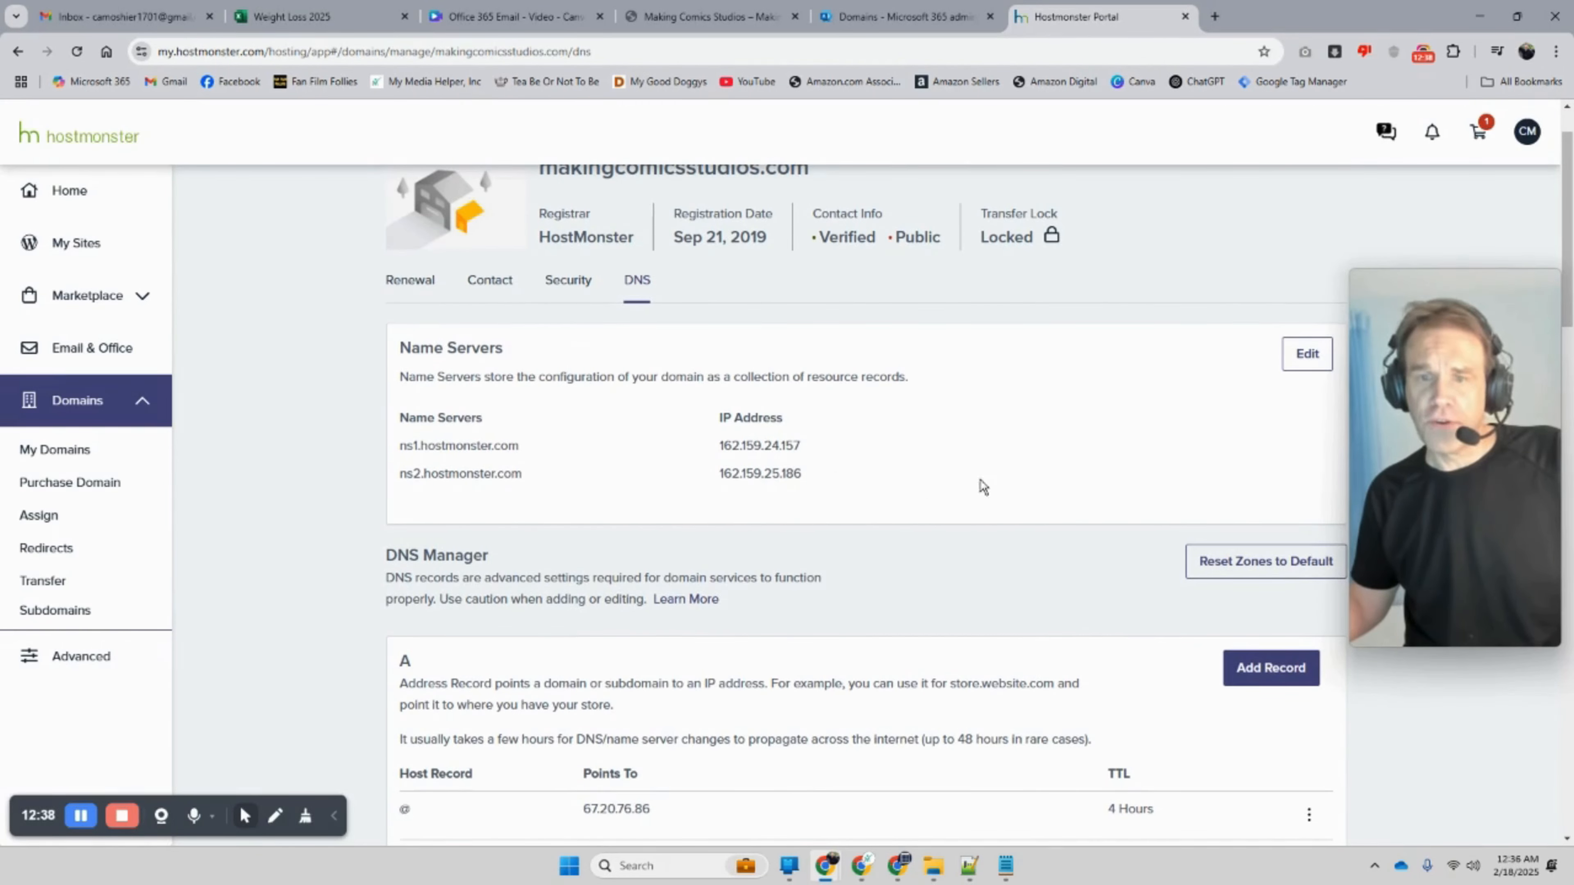
left_click(1301, 363)
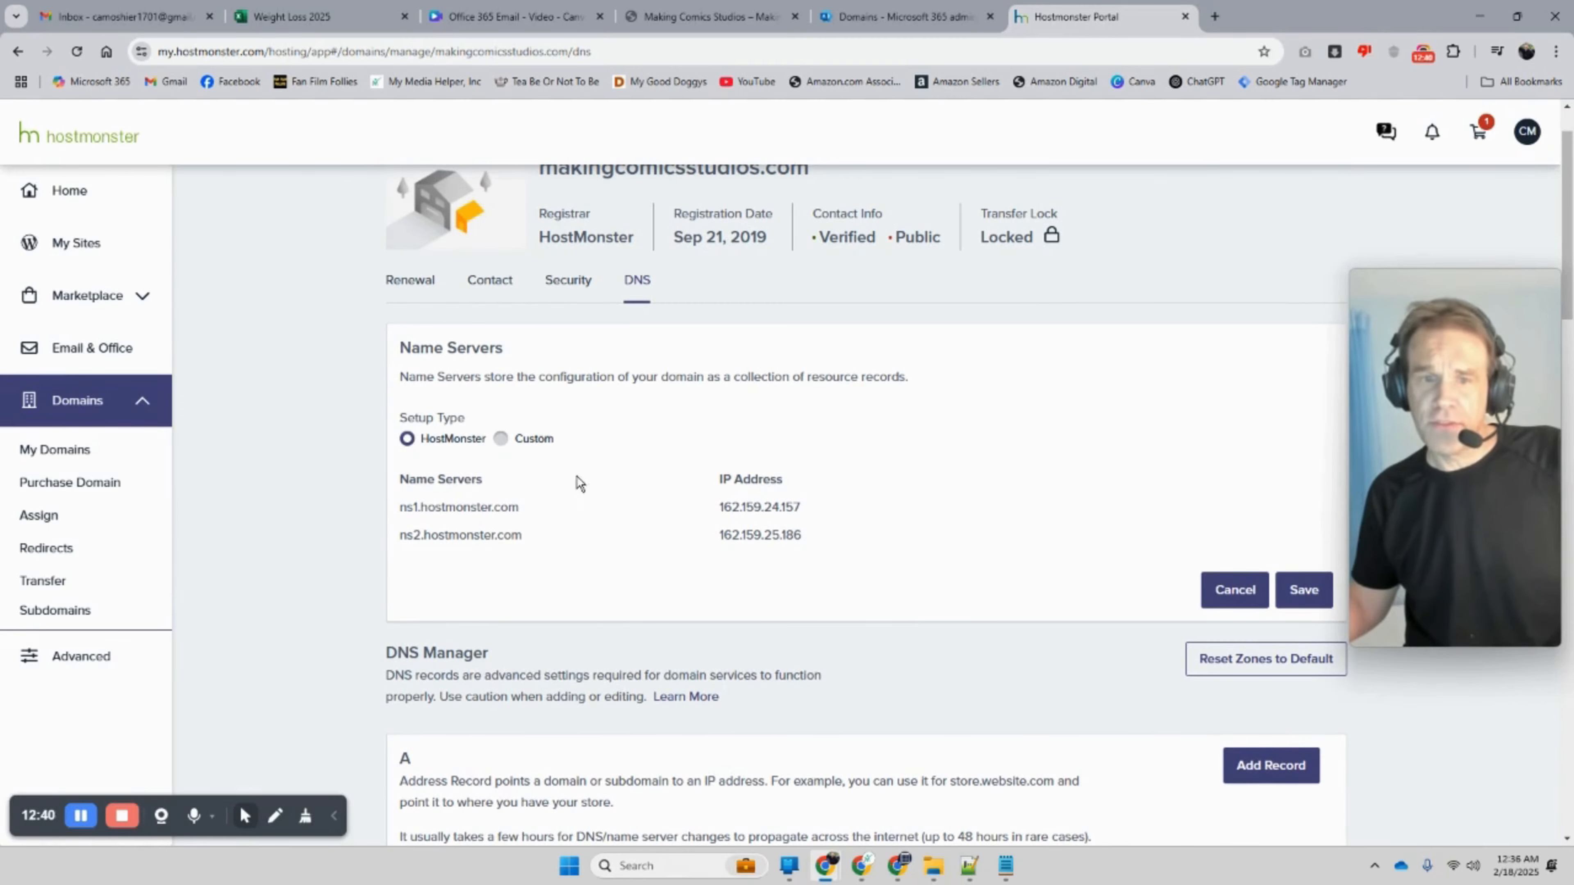
left_click(503, 439)
left_click(965, 476)
scroll(527, 496, "down", 4)
scroll(612, 342, "up", 3)
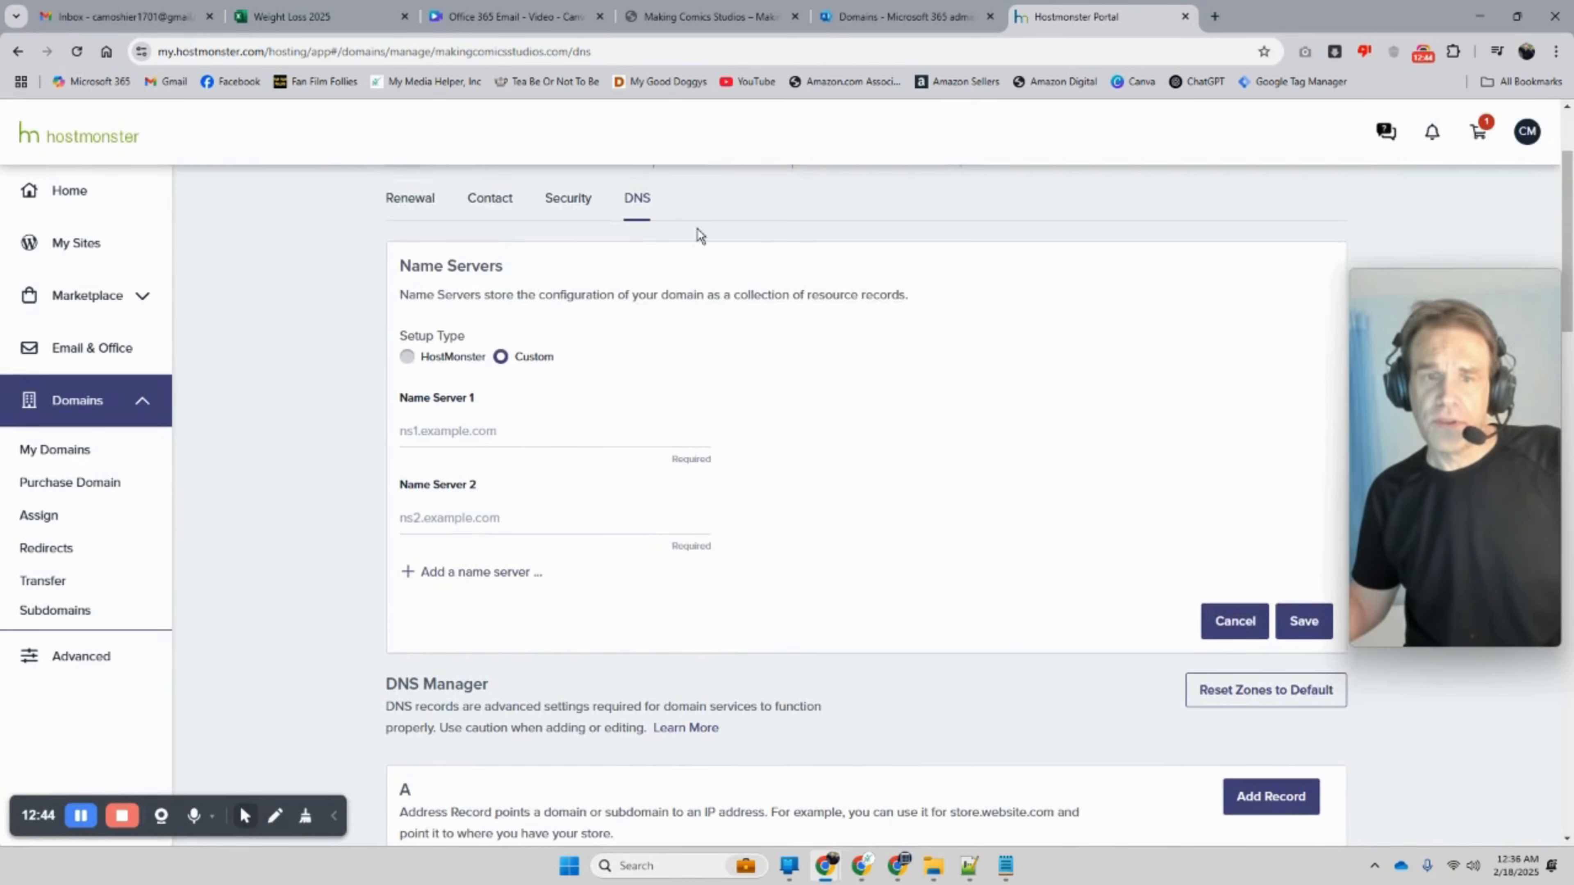
left_click(863, 19)
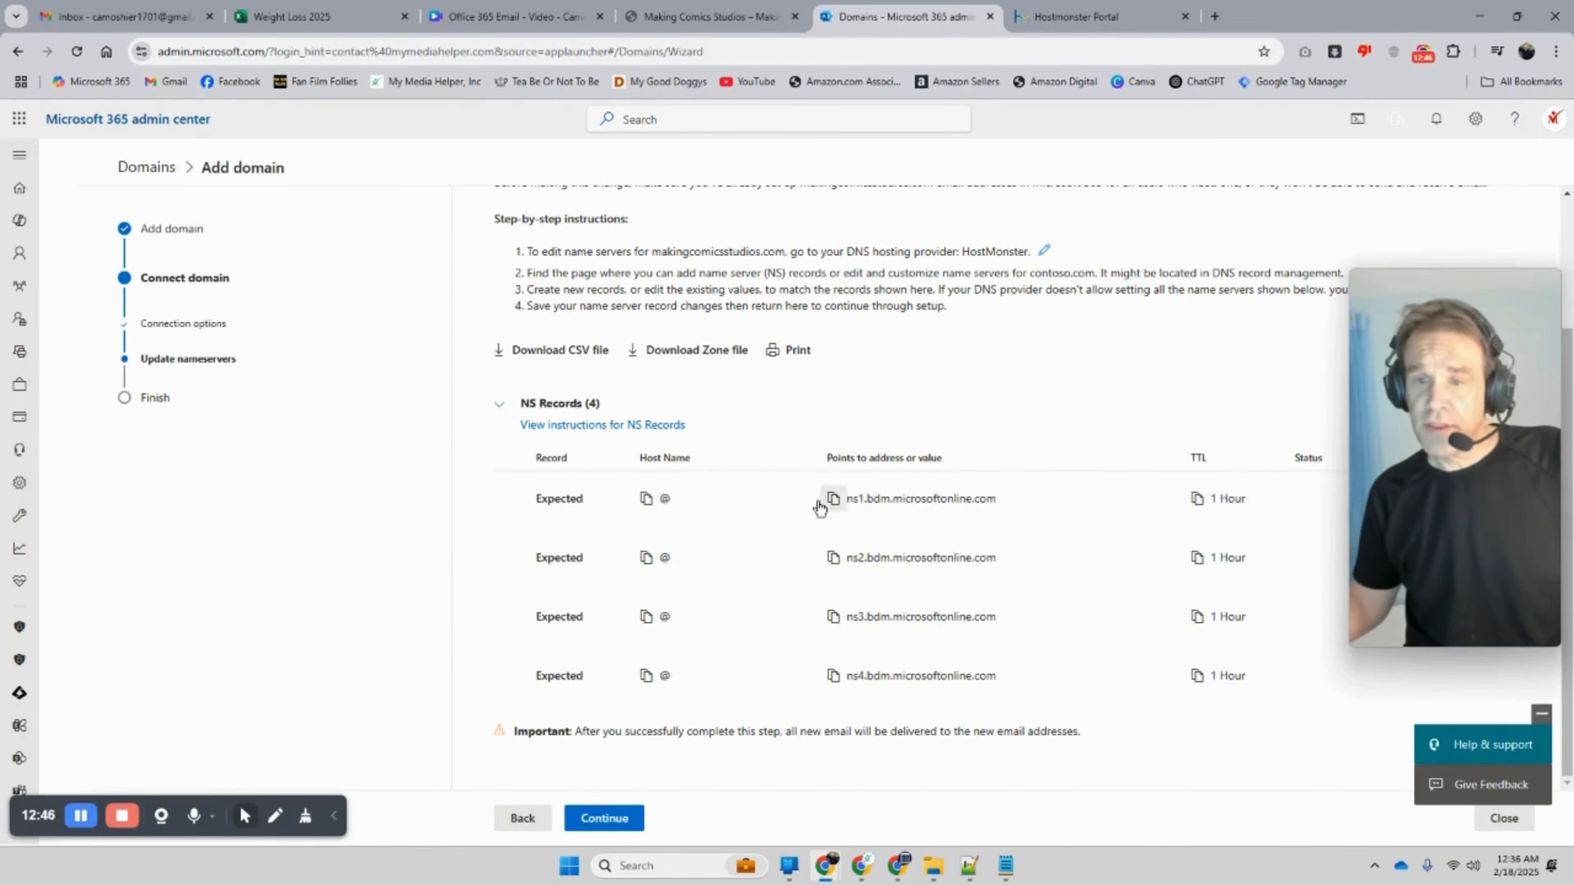
left_click(1079, 17)
Step: Paste ns1.bdm.microsoftonline.com and ns2.bdm.microsoftonline.com into Name Servers 1 and 2
right_click(467, 435)
left_click(550, 598)
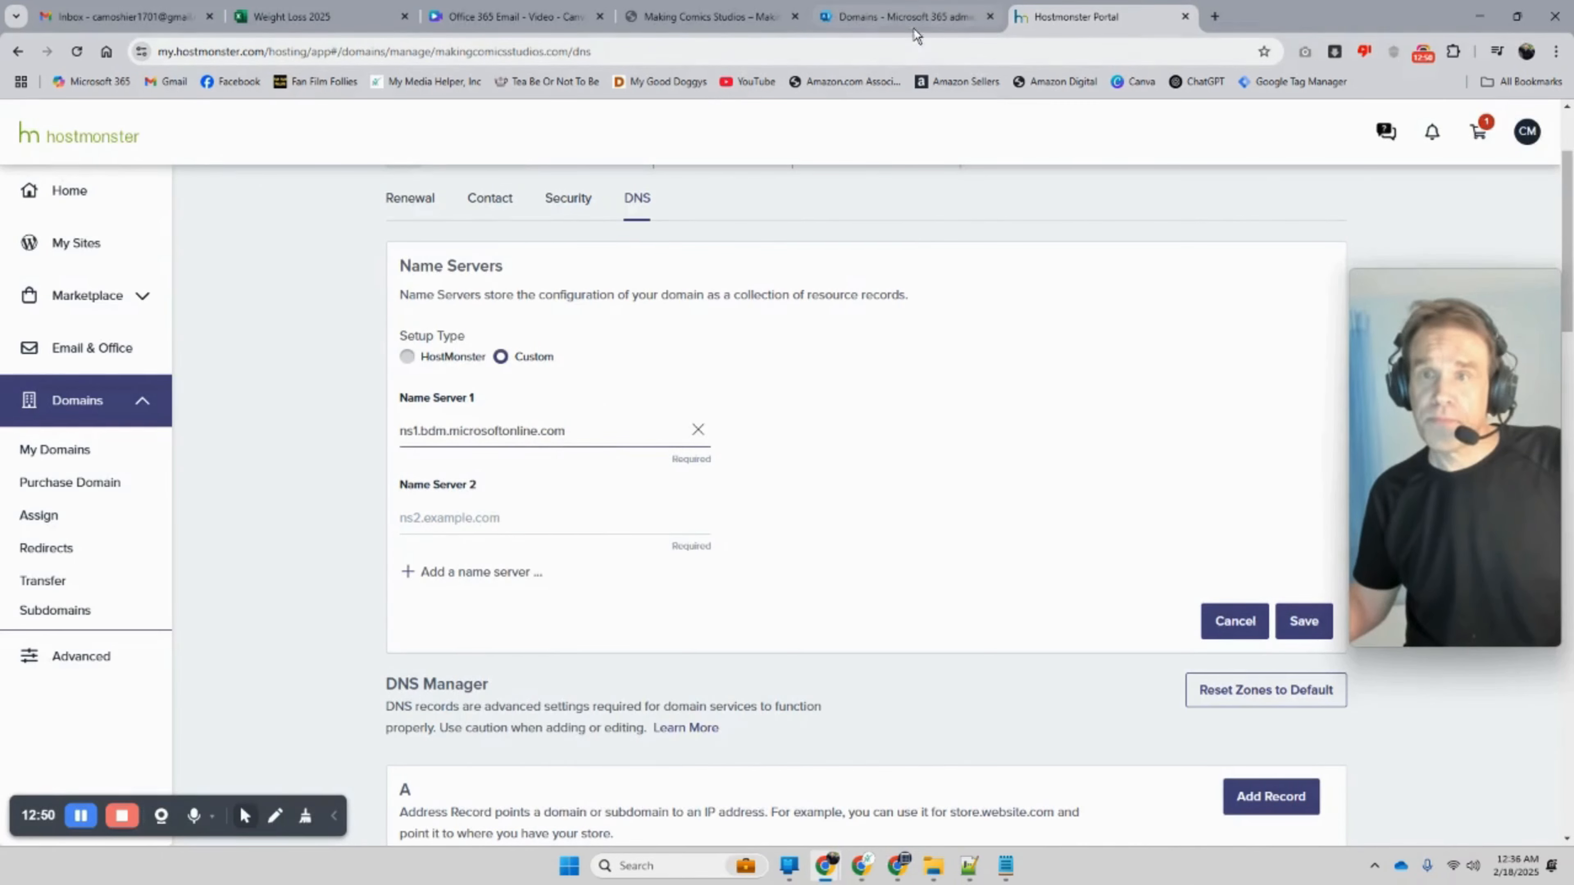
left_click(906, 25)
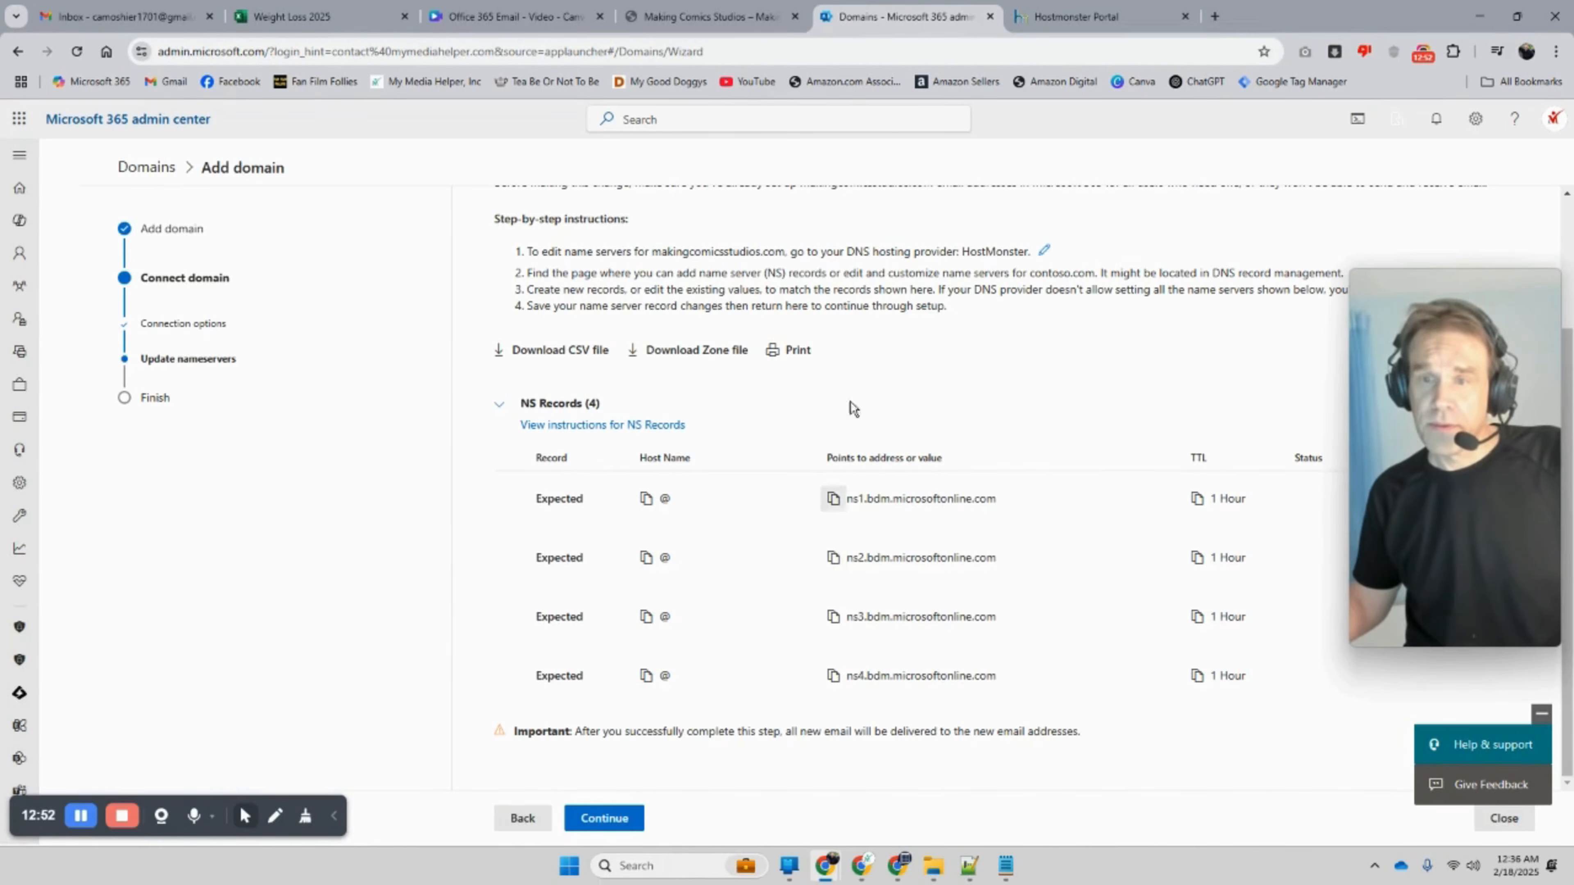
left_click(1025, 20)
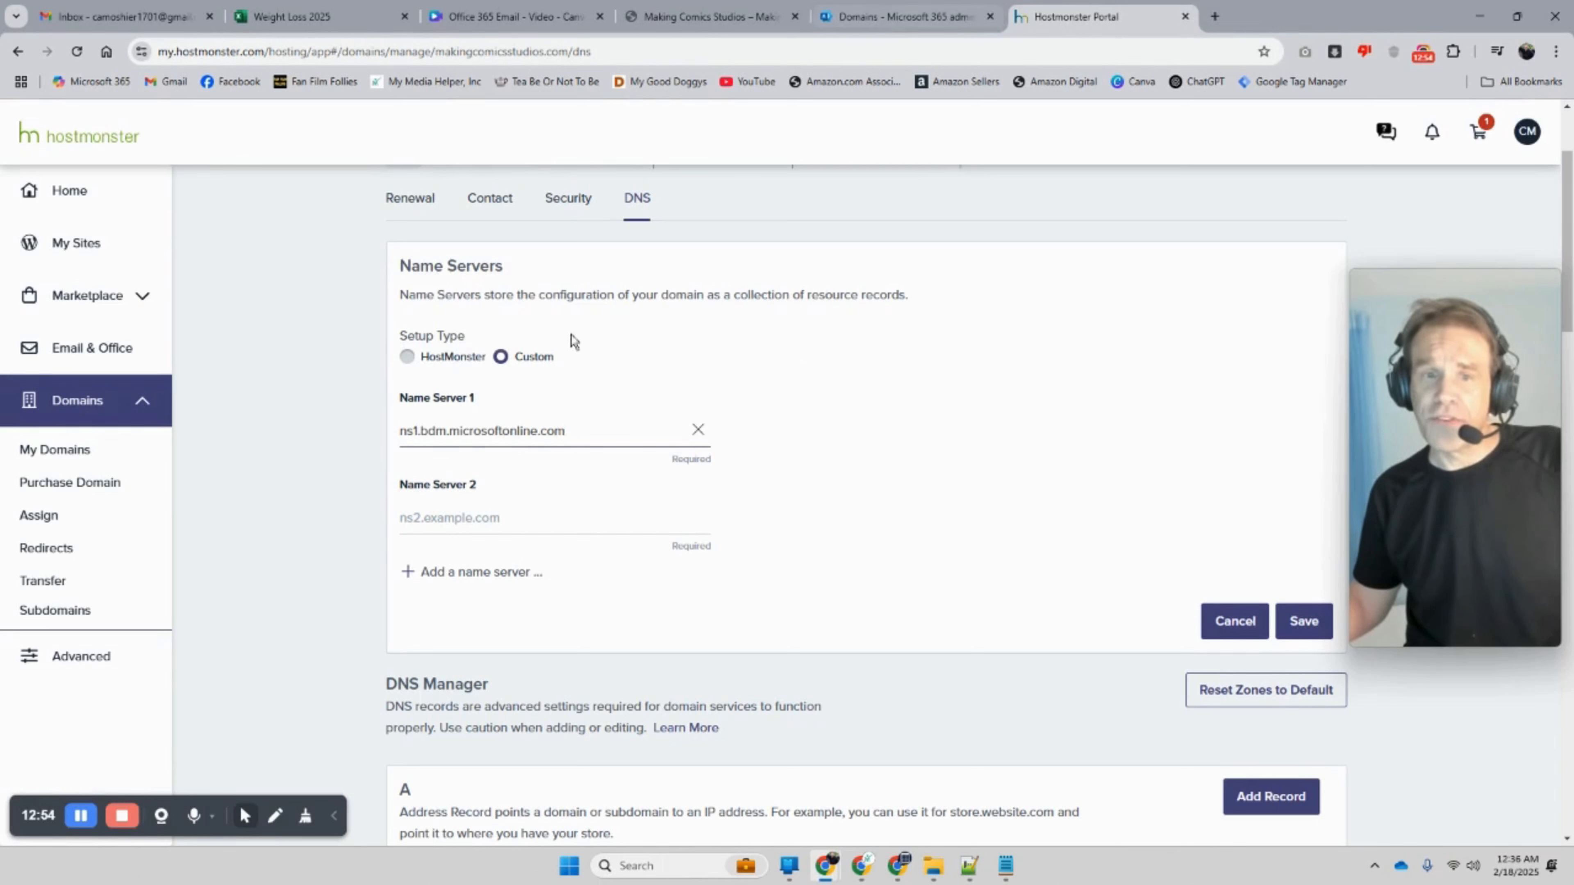
left_click(445, 521)
right_click(445, 521)
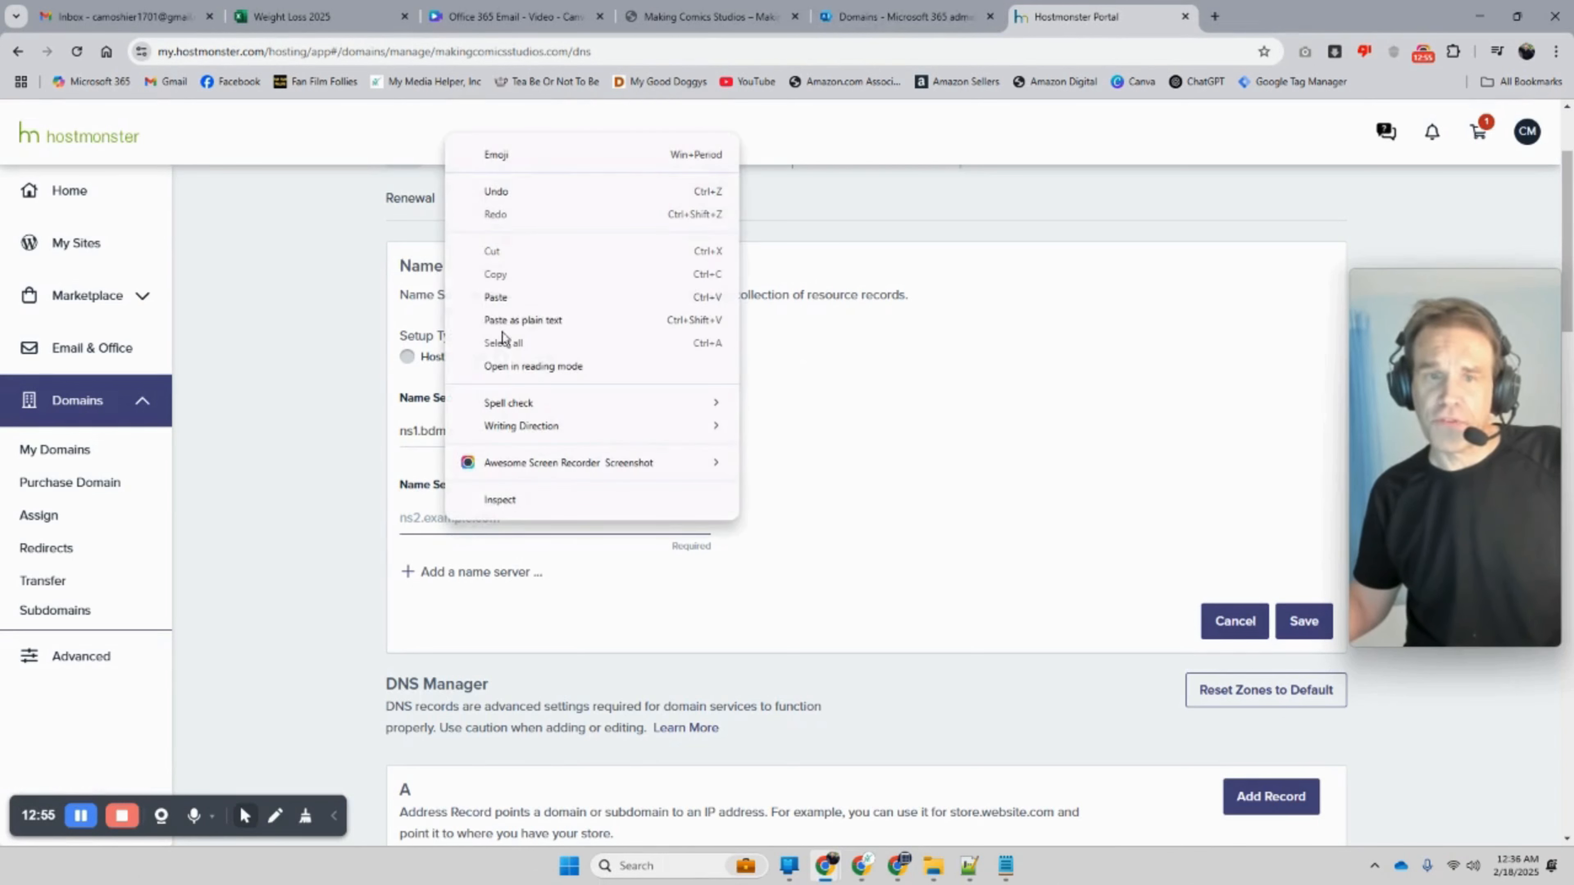
left_click(513, 299)
scroll(802, 505, "down", 1)
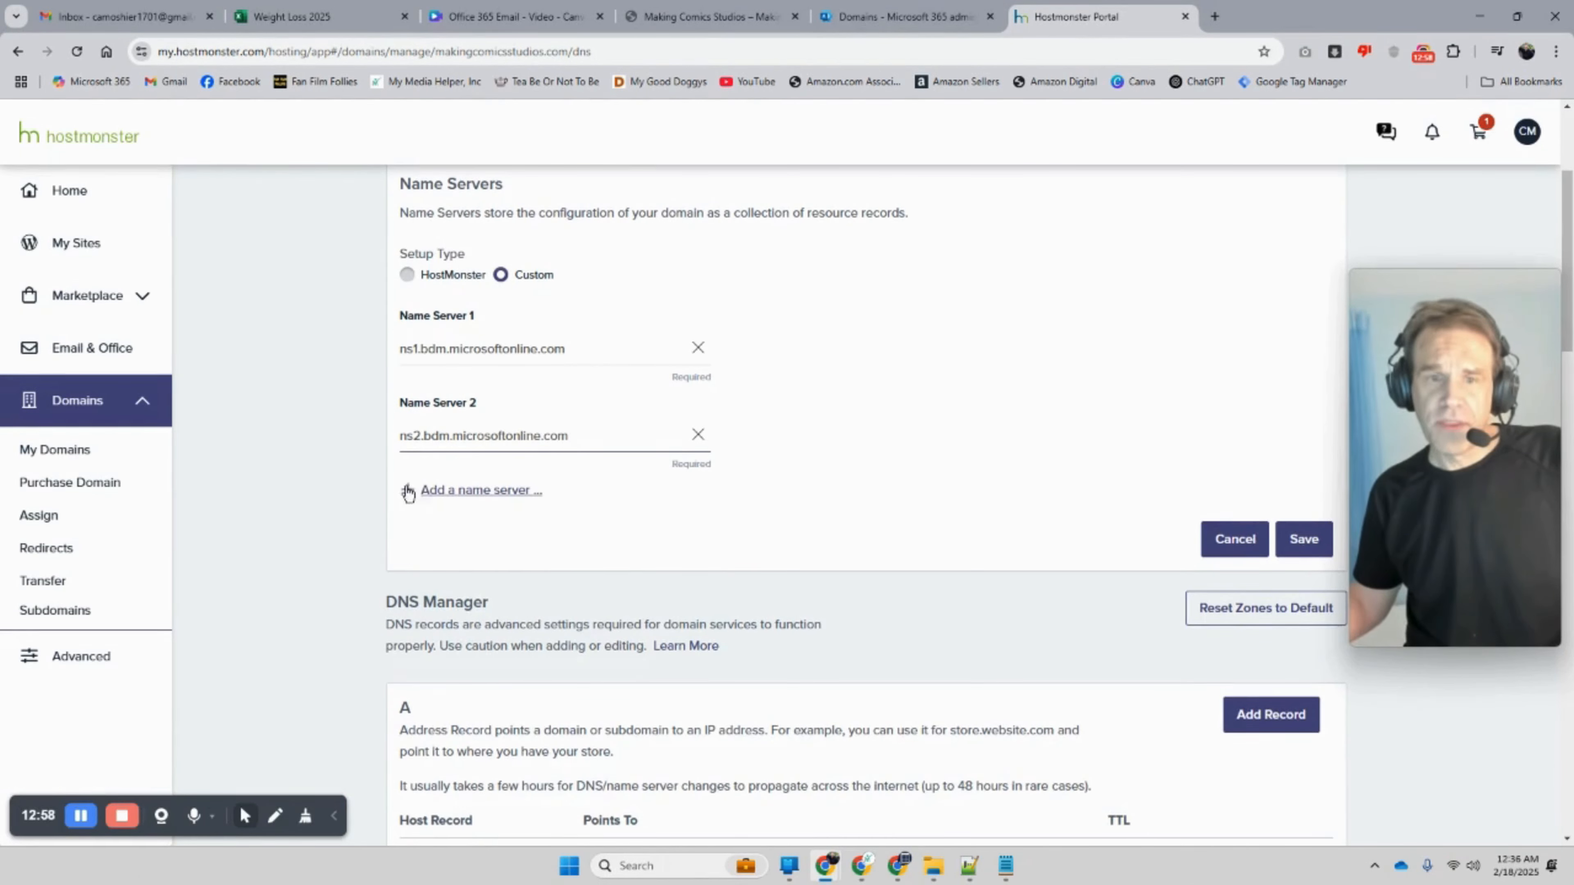
Step: Add a third name server entry with ns3.bdm.microsoftonline.com
left_click(434, 490)
left_click(884, 14)
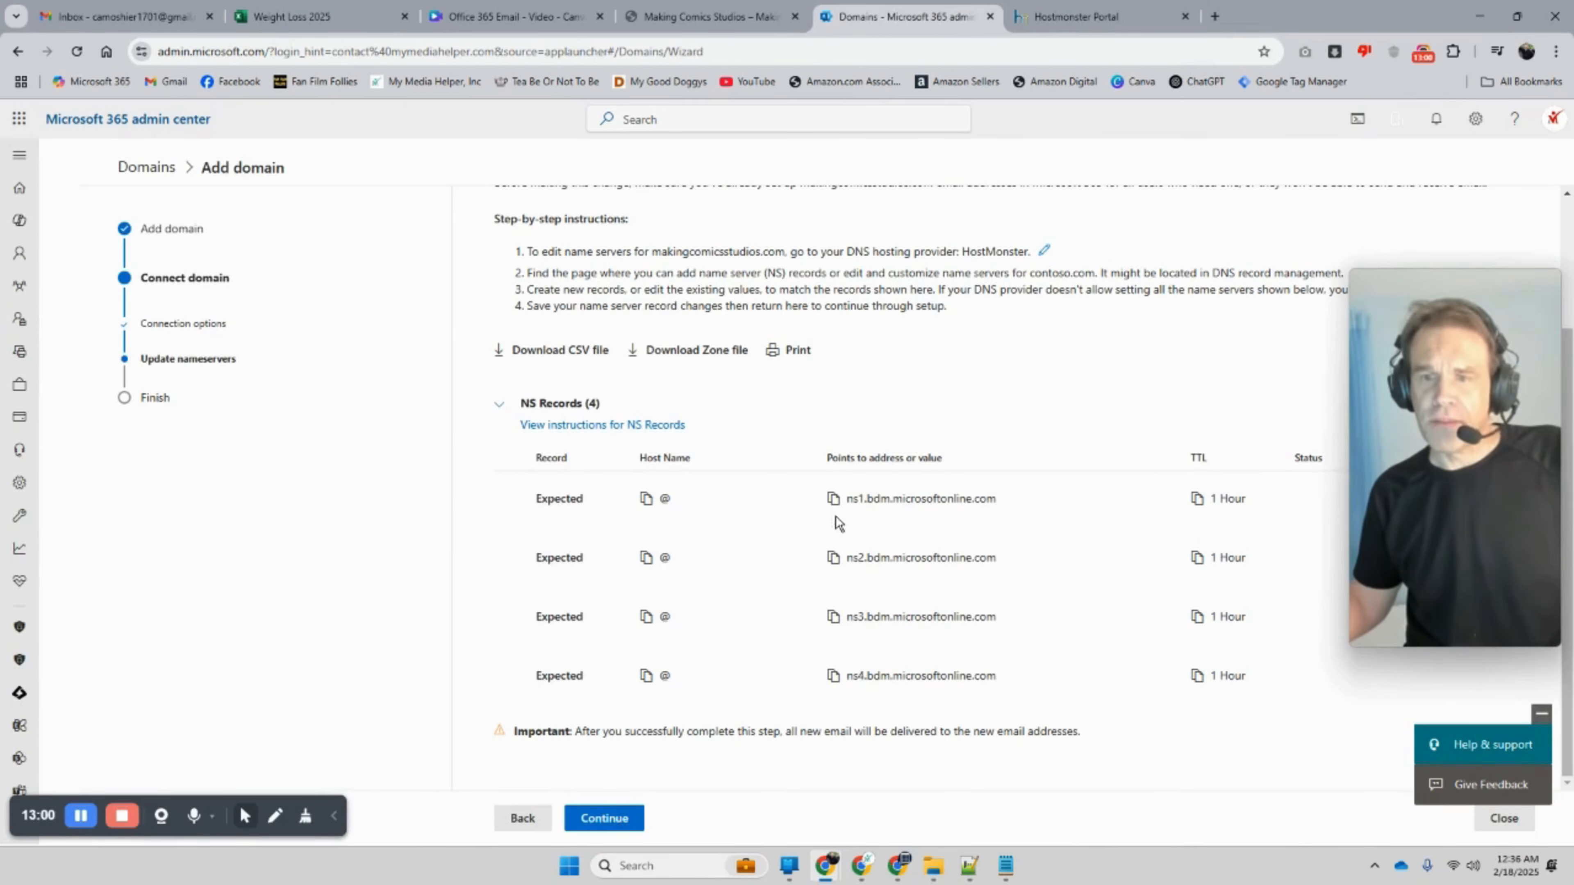
left_click(833, 620)
left_click(1067, 19)
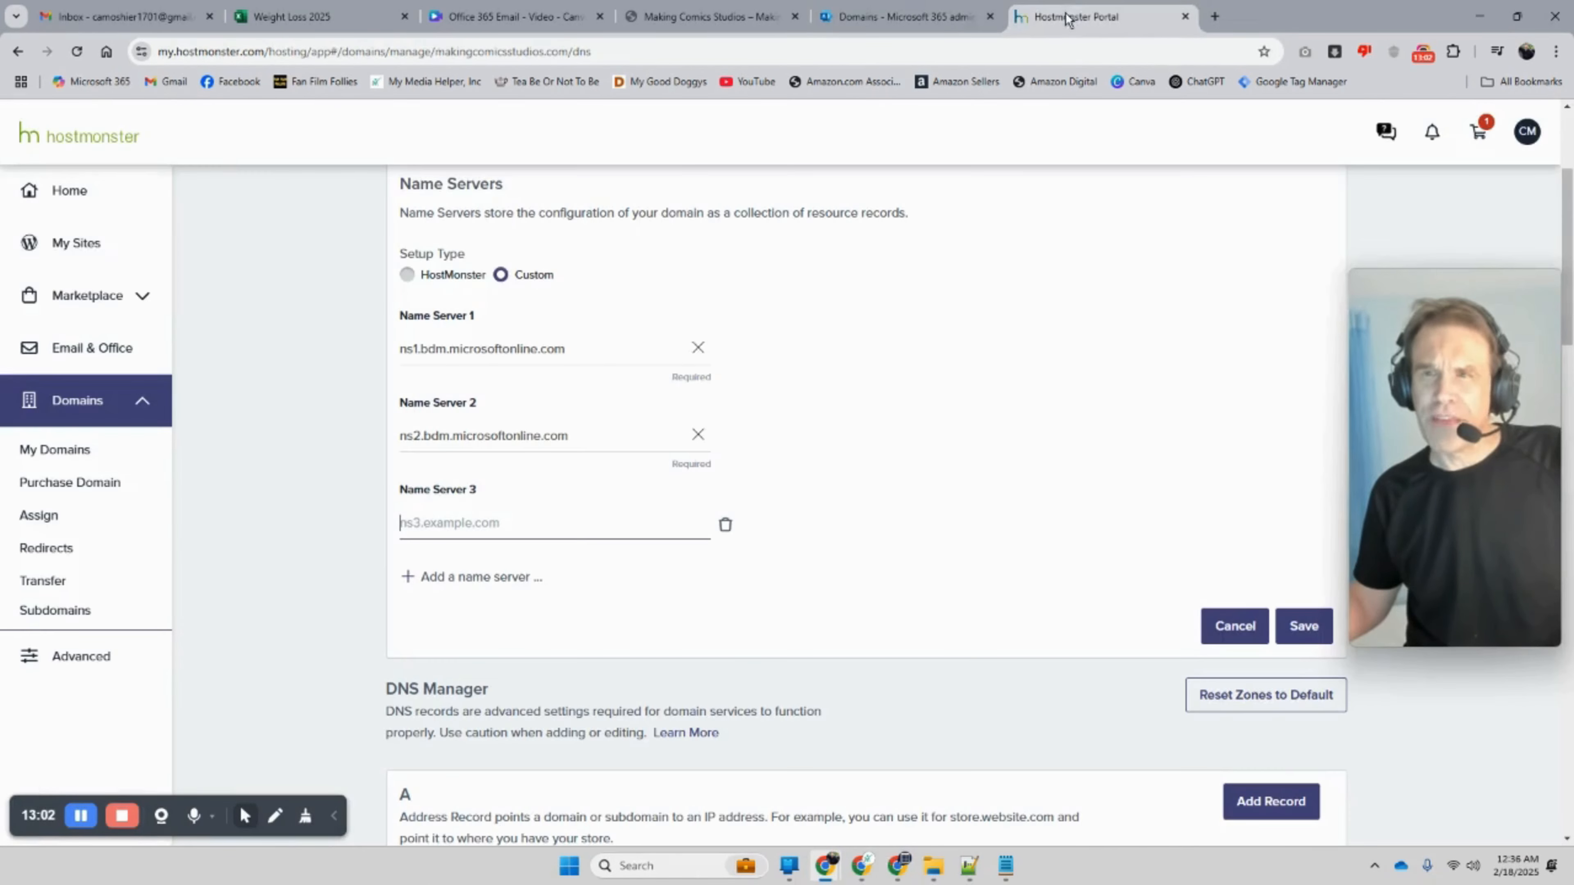
right_click(438, 531)
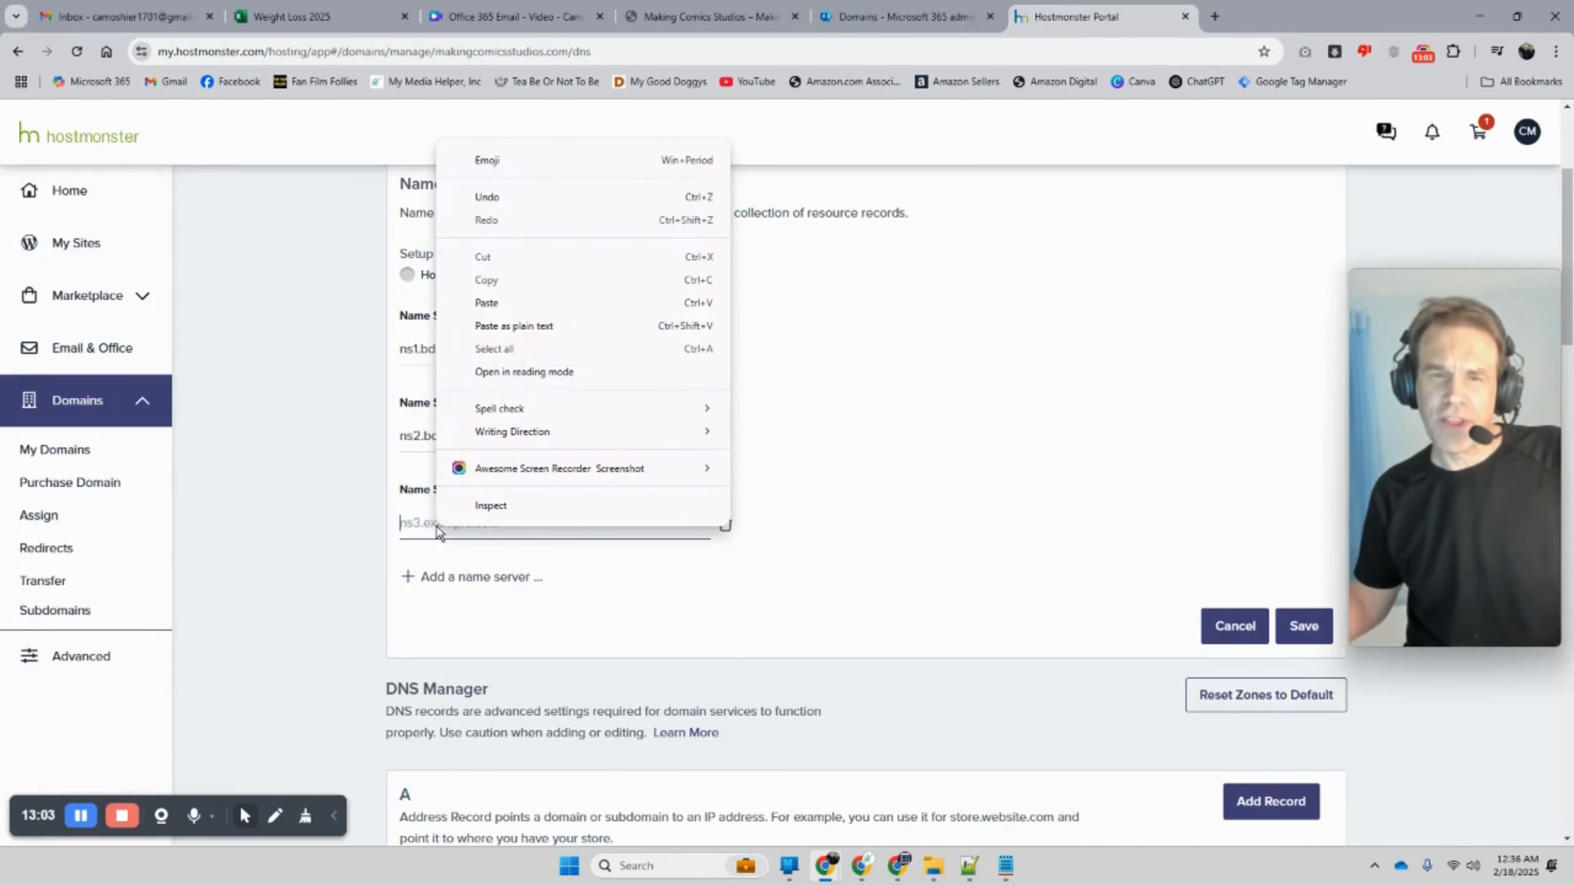
left_click(493, 307)
Step: Add a fourth entry with ns4.bdm.microsoftonline.com and save the four custom name servers
left_click(410, 586)
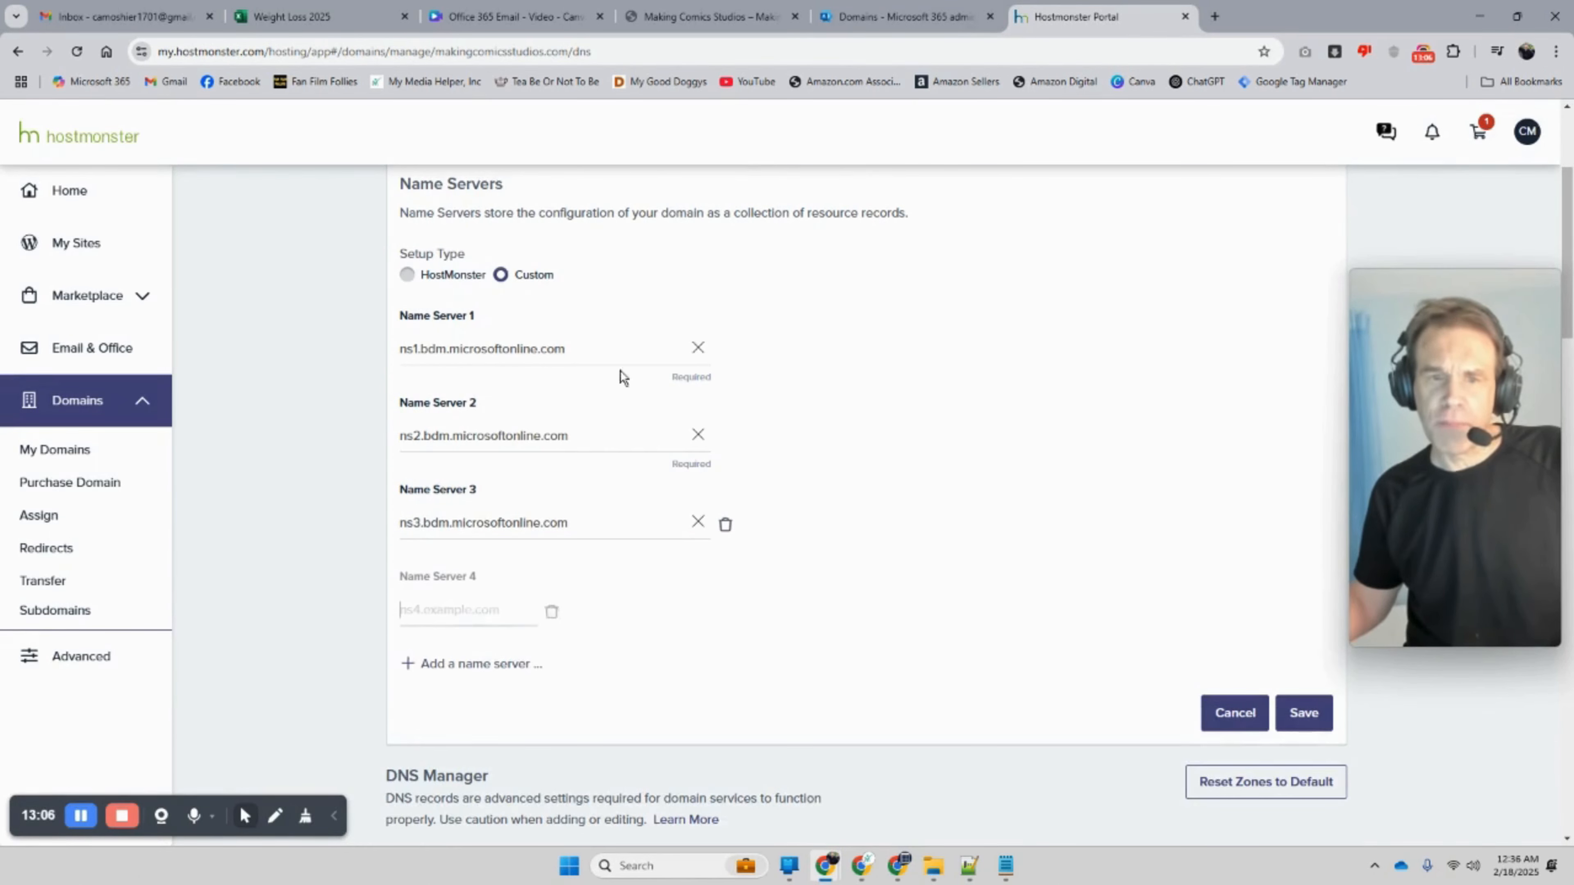
left_click(906, 17)
left_click_drag(998, 682, 846, 683)
right_click(862, 674)
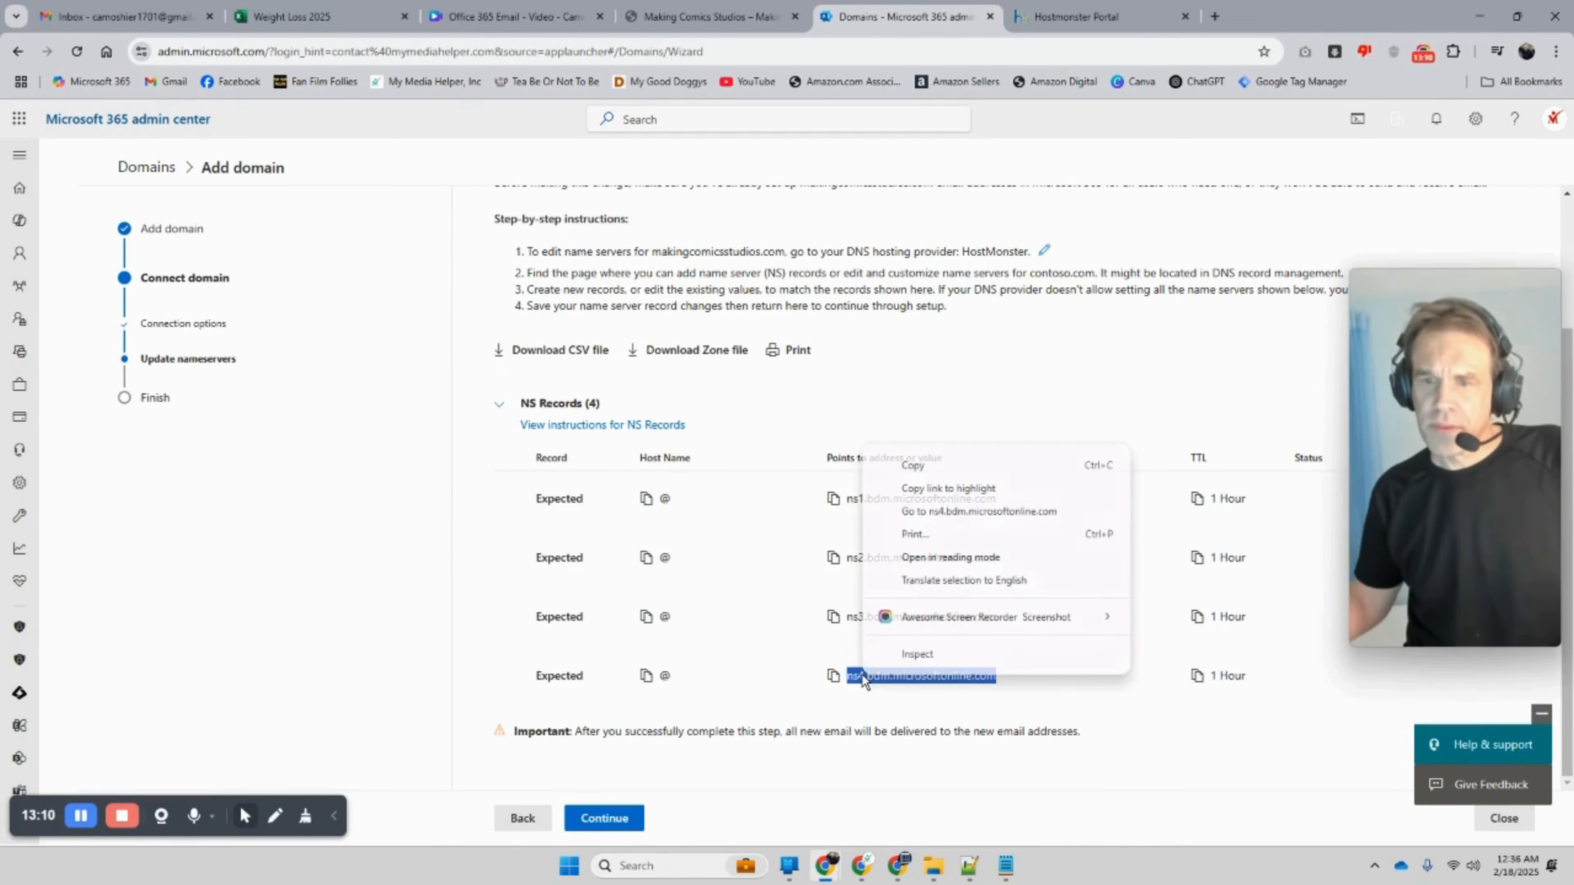
left_click(911, 463)
left_click(1062, 18)
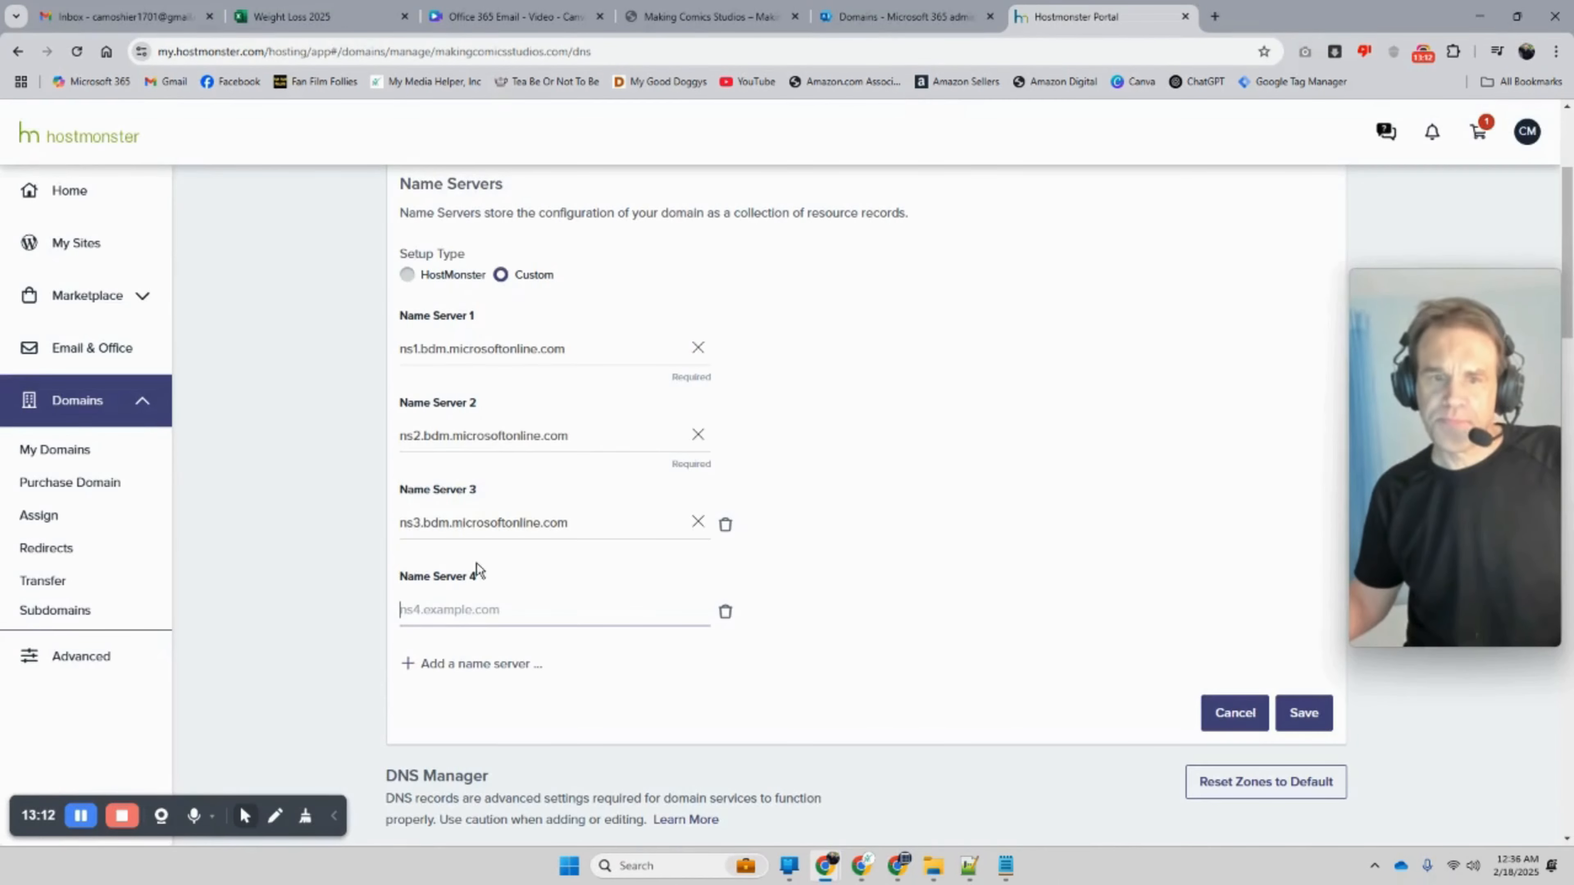
right_click(446, 616)
left_click(496, 394)
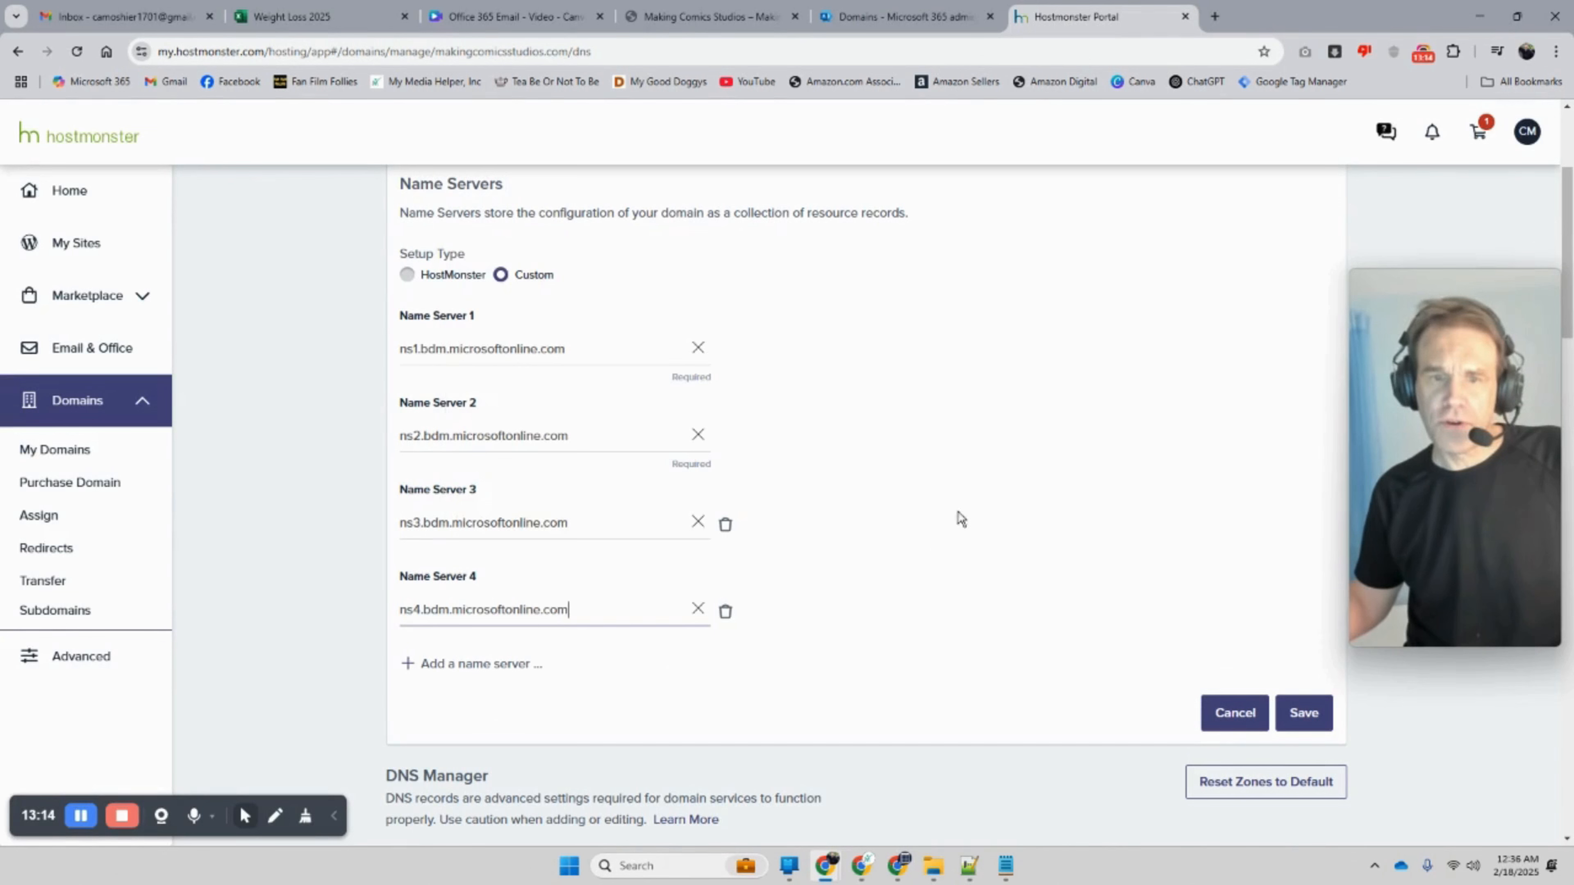
left_click(1304, 713)
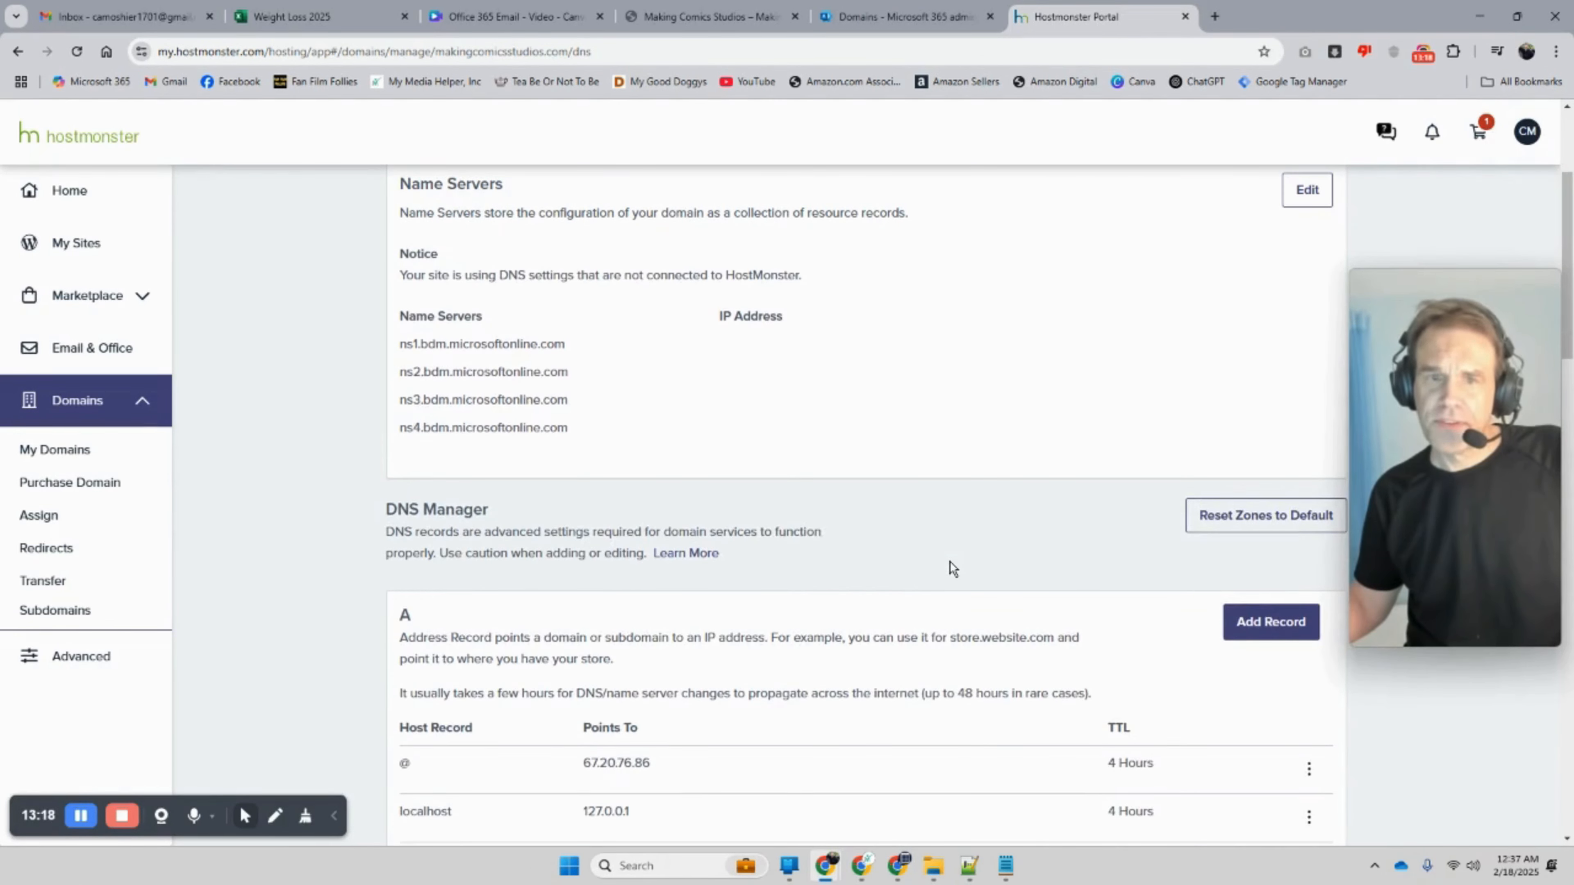
scroll(947, 566, "up", 1)
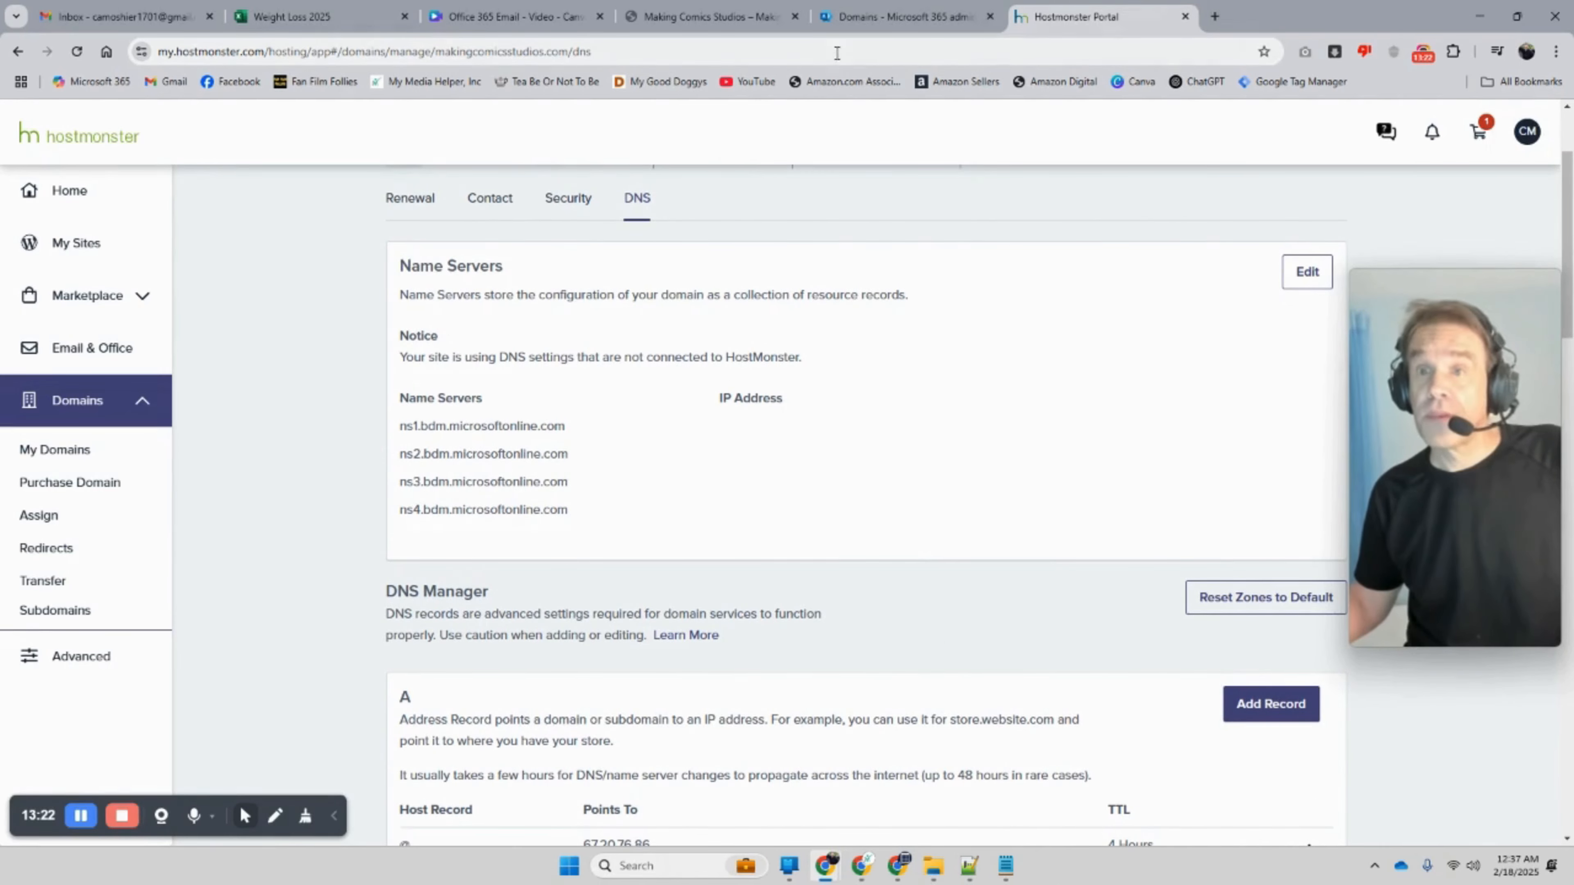
left_click(873, 19)
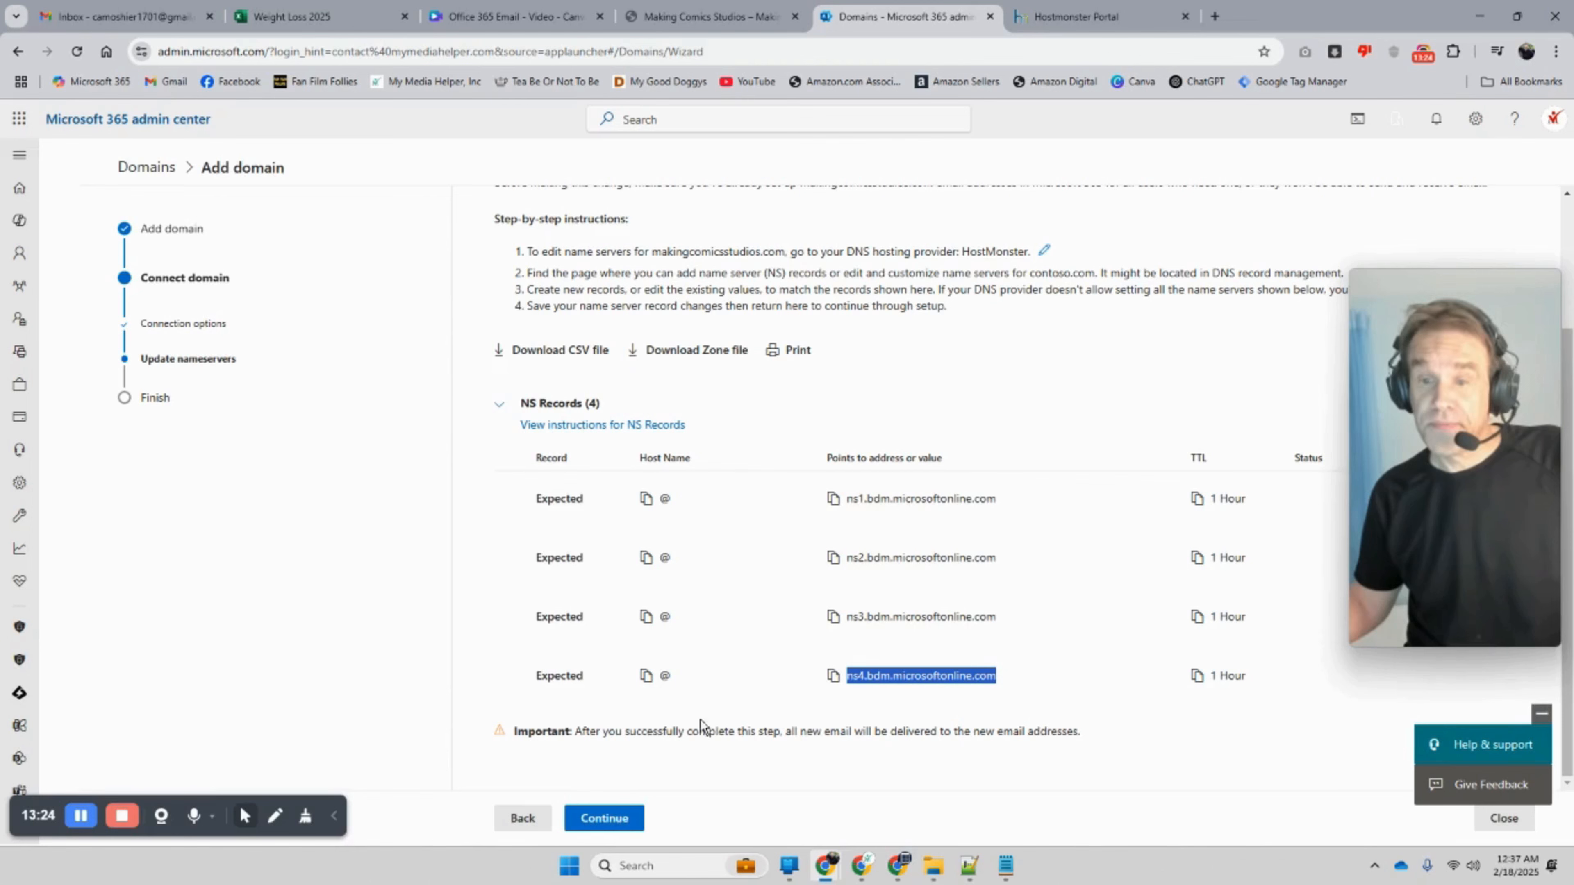
Step: Run the name server check twice and review the expected ns1–ns4.bdm.microsoftonline.com NS records
left_click(623, 819)
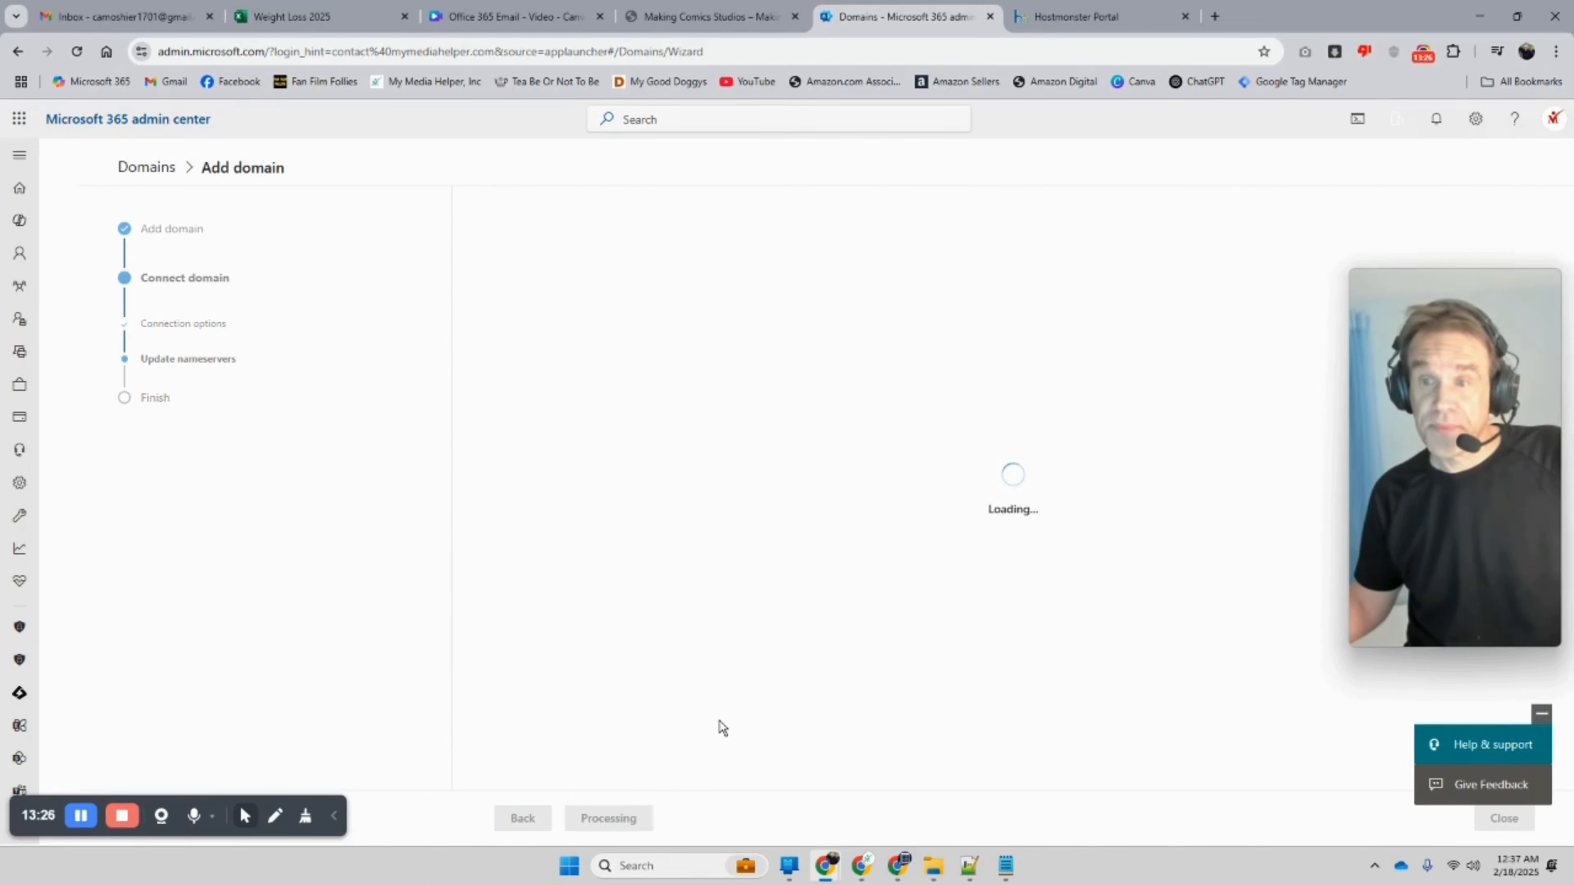
scroll(722, 707, "down", 2)
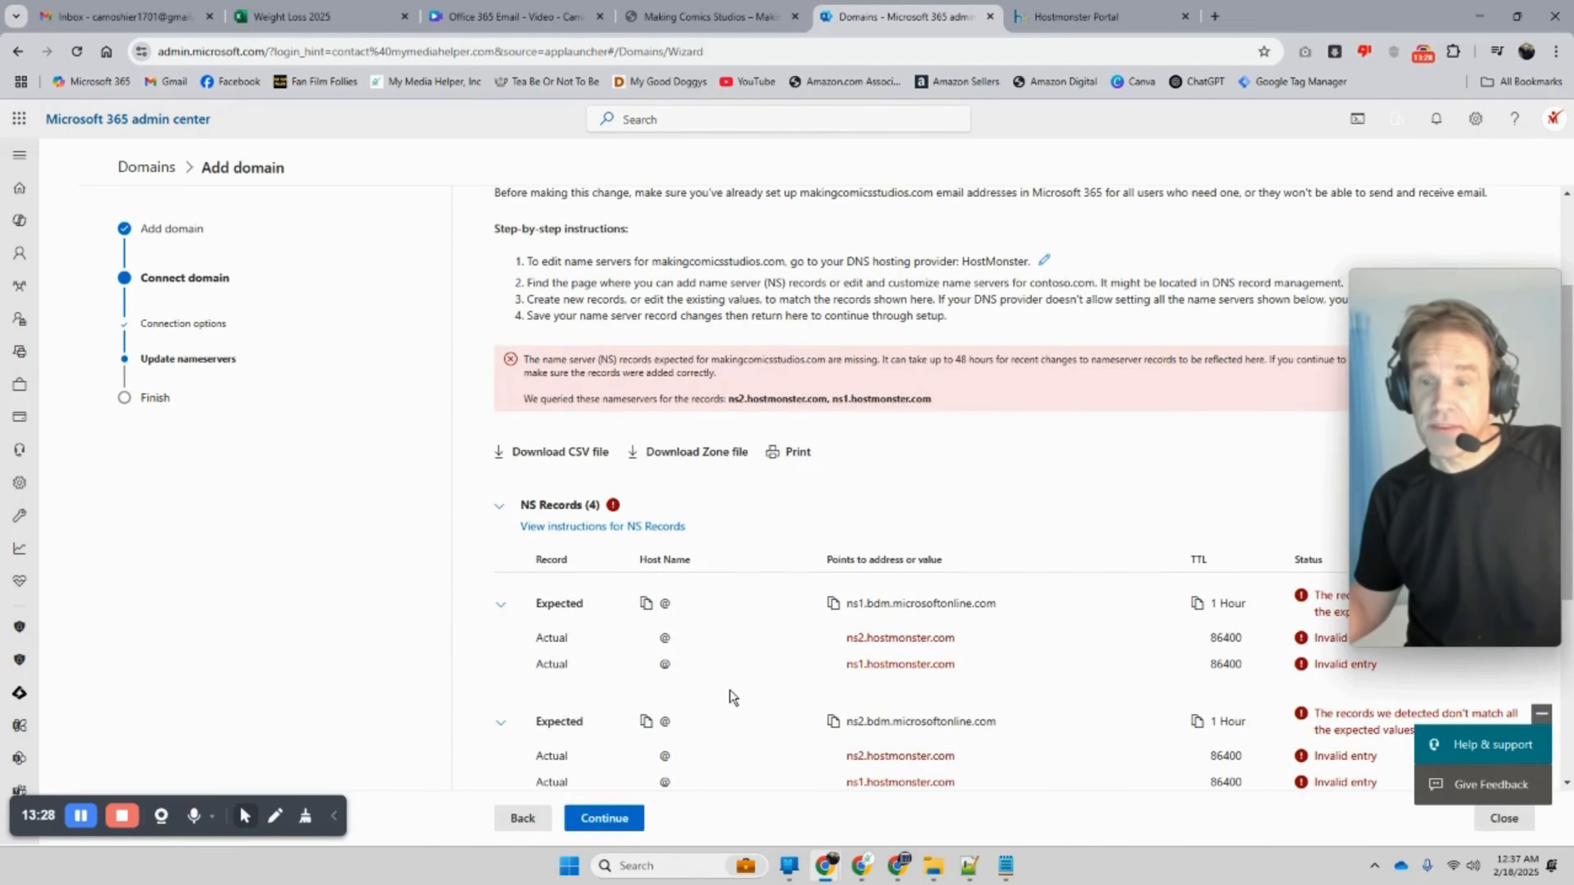
scroll(729, 689, "down", 1)
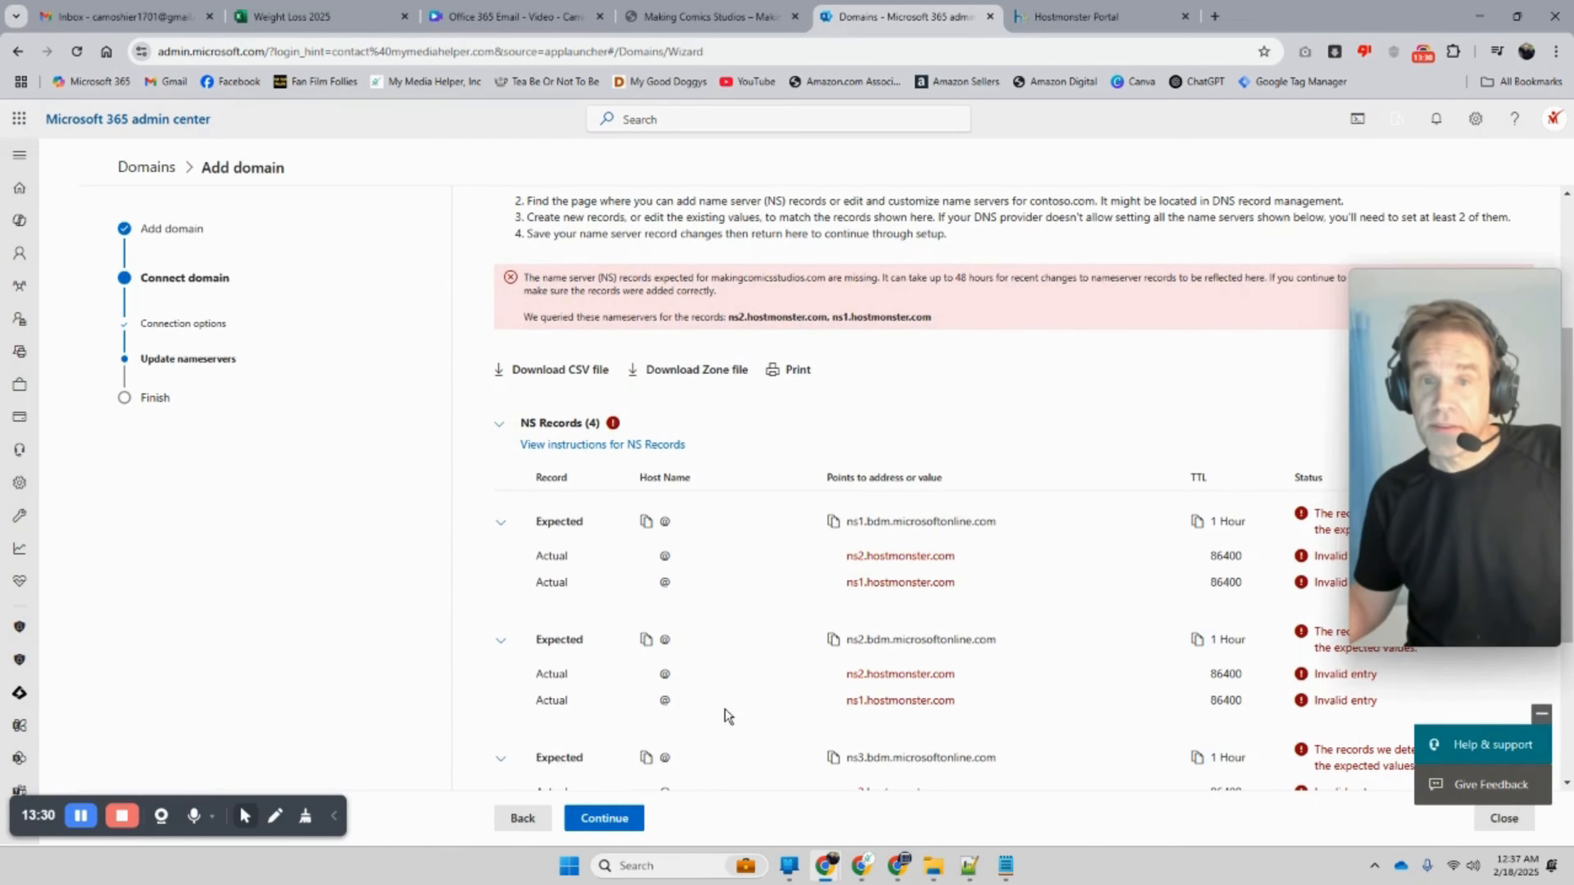
scroll(722, 720, "down", 3)
left_click(626, 819)
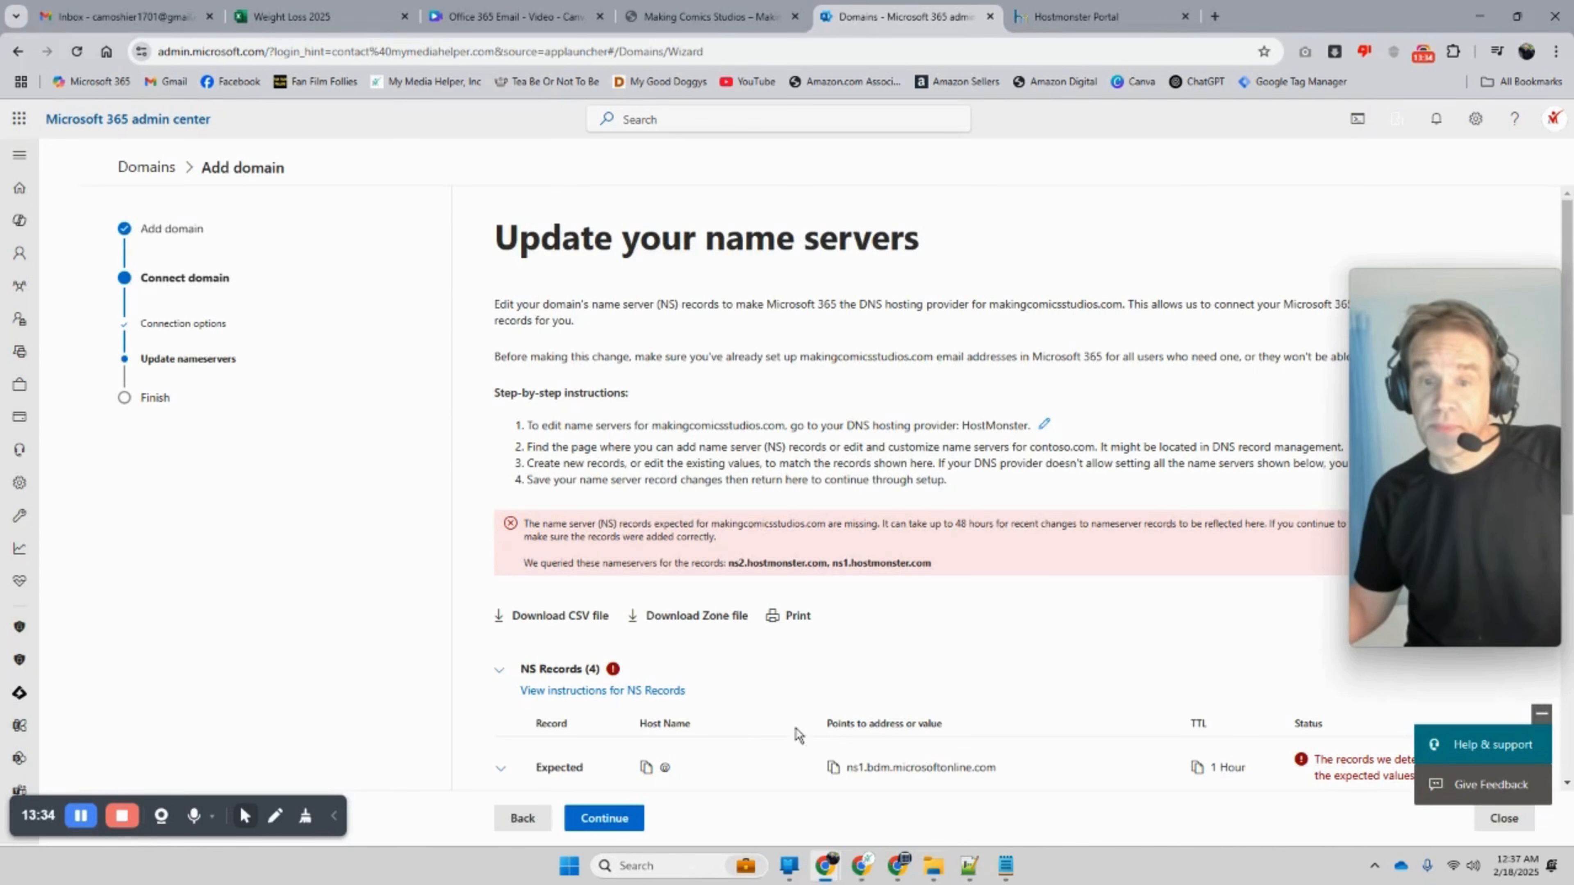
scroll(789, 749, "down", 1)
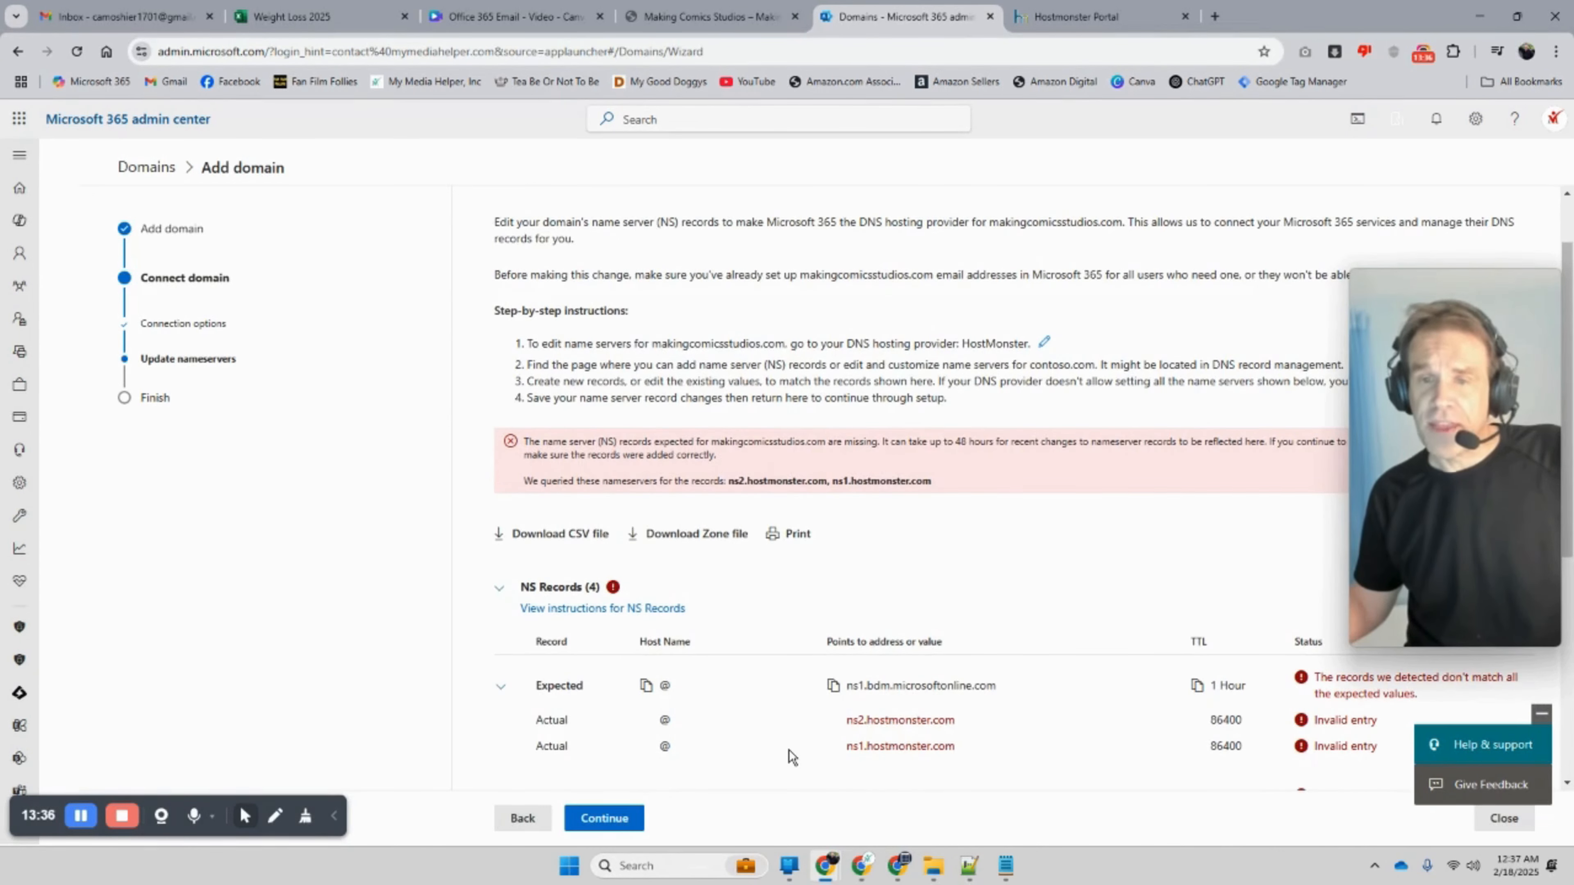
scroll(789, 749, "down", 4)
left_click(833, 728)
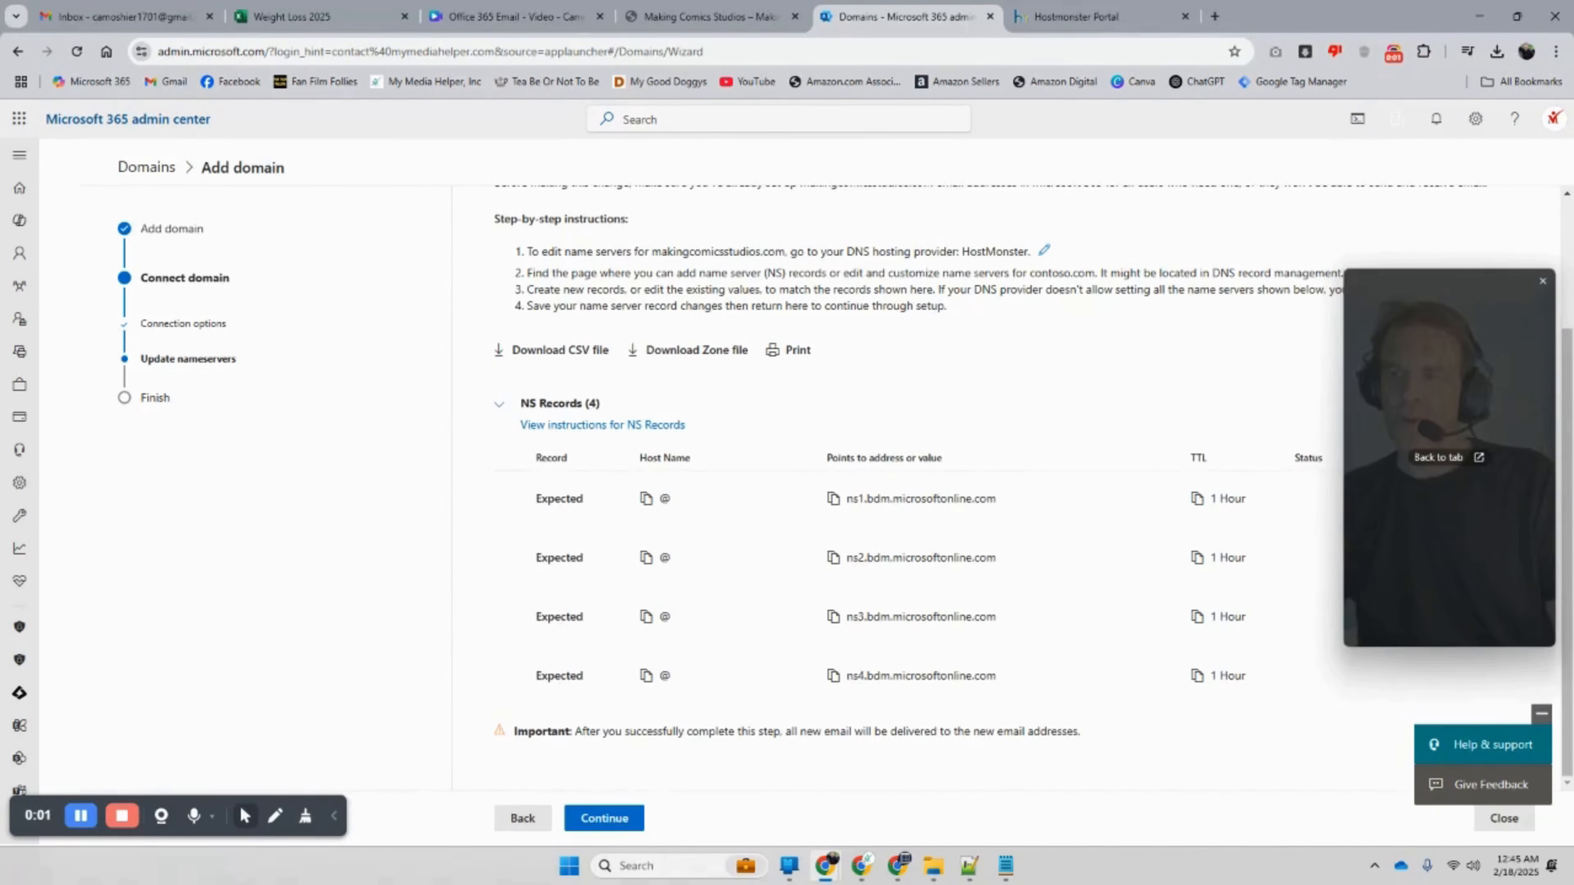
left_click_drag(1407, 474, 1348, 375)
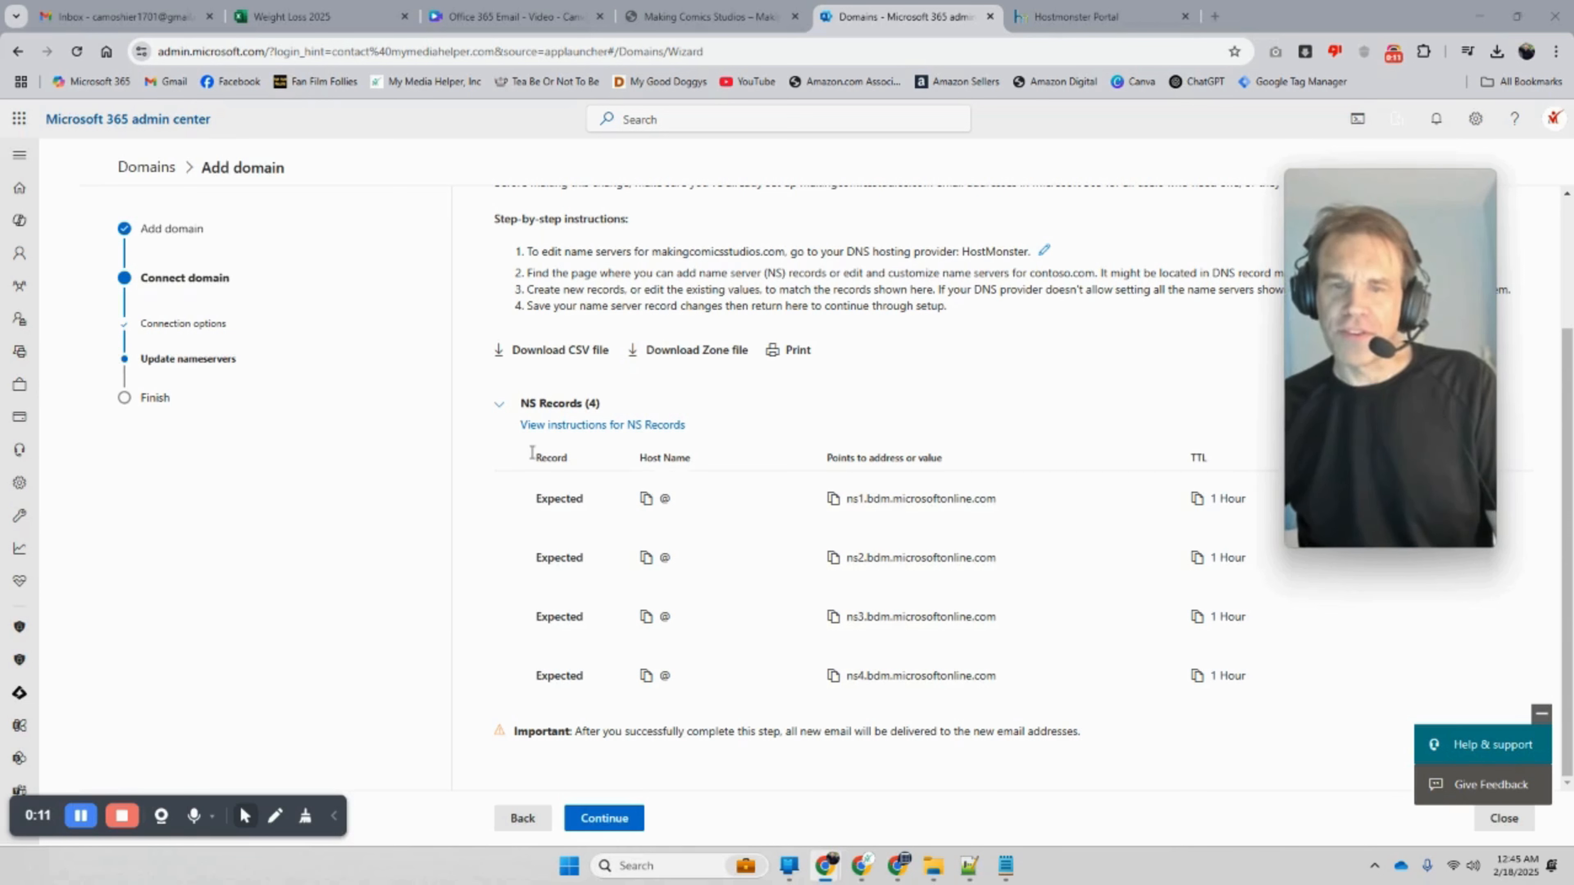
left_click_drag(586, 506, 534, 501)
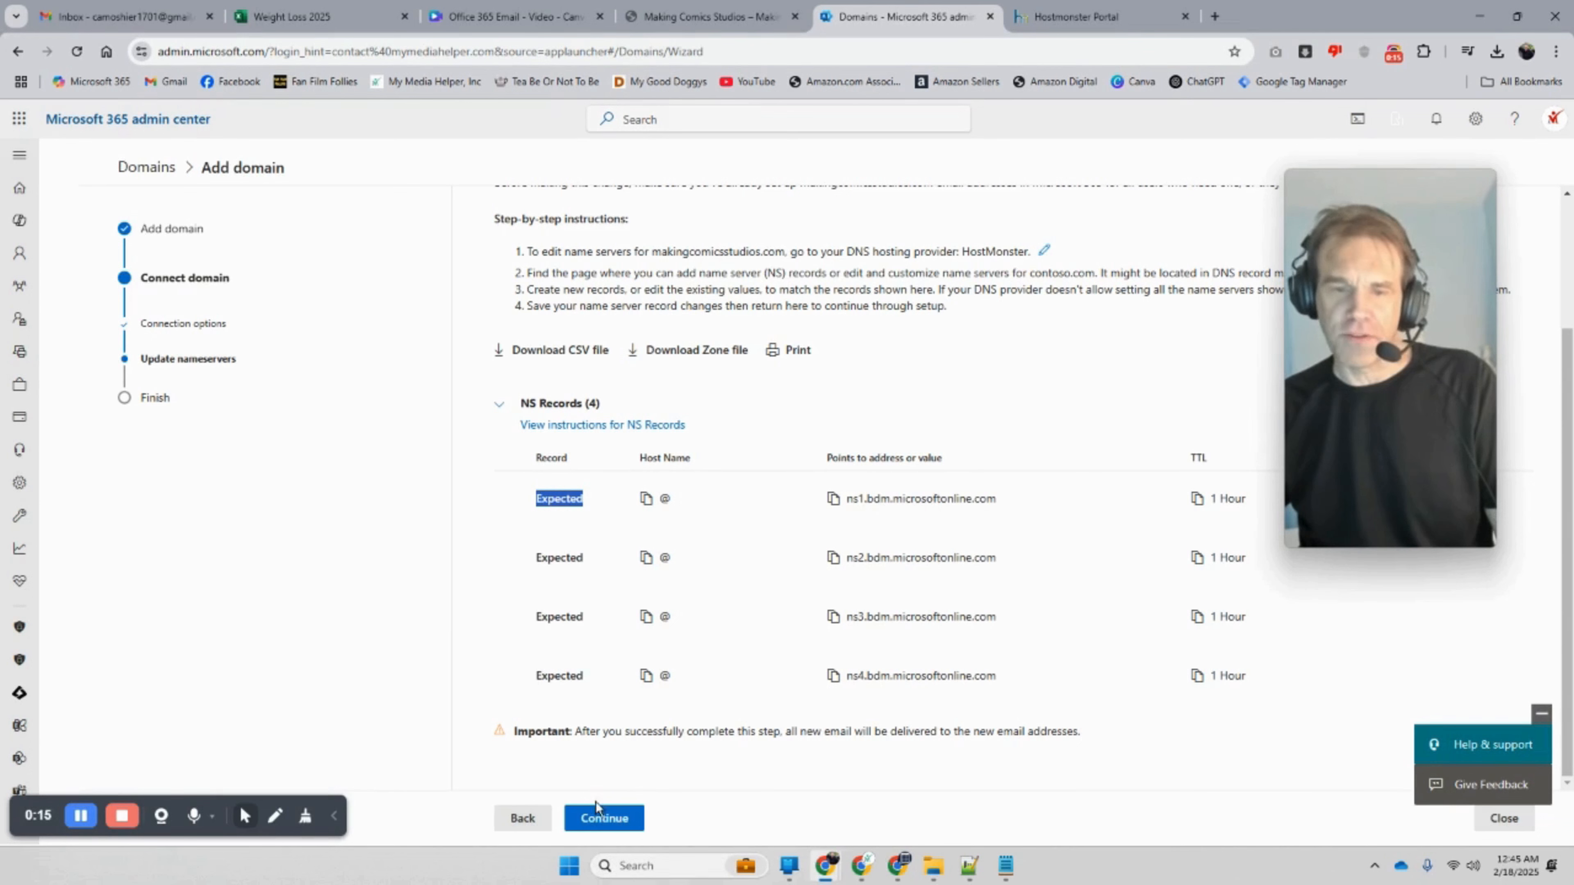
Step: Finish the makingcomicsstudios.com setup, see it listed as Healthy, and return to the Home dashboard
left_click(593, 813)
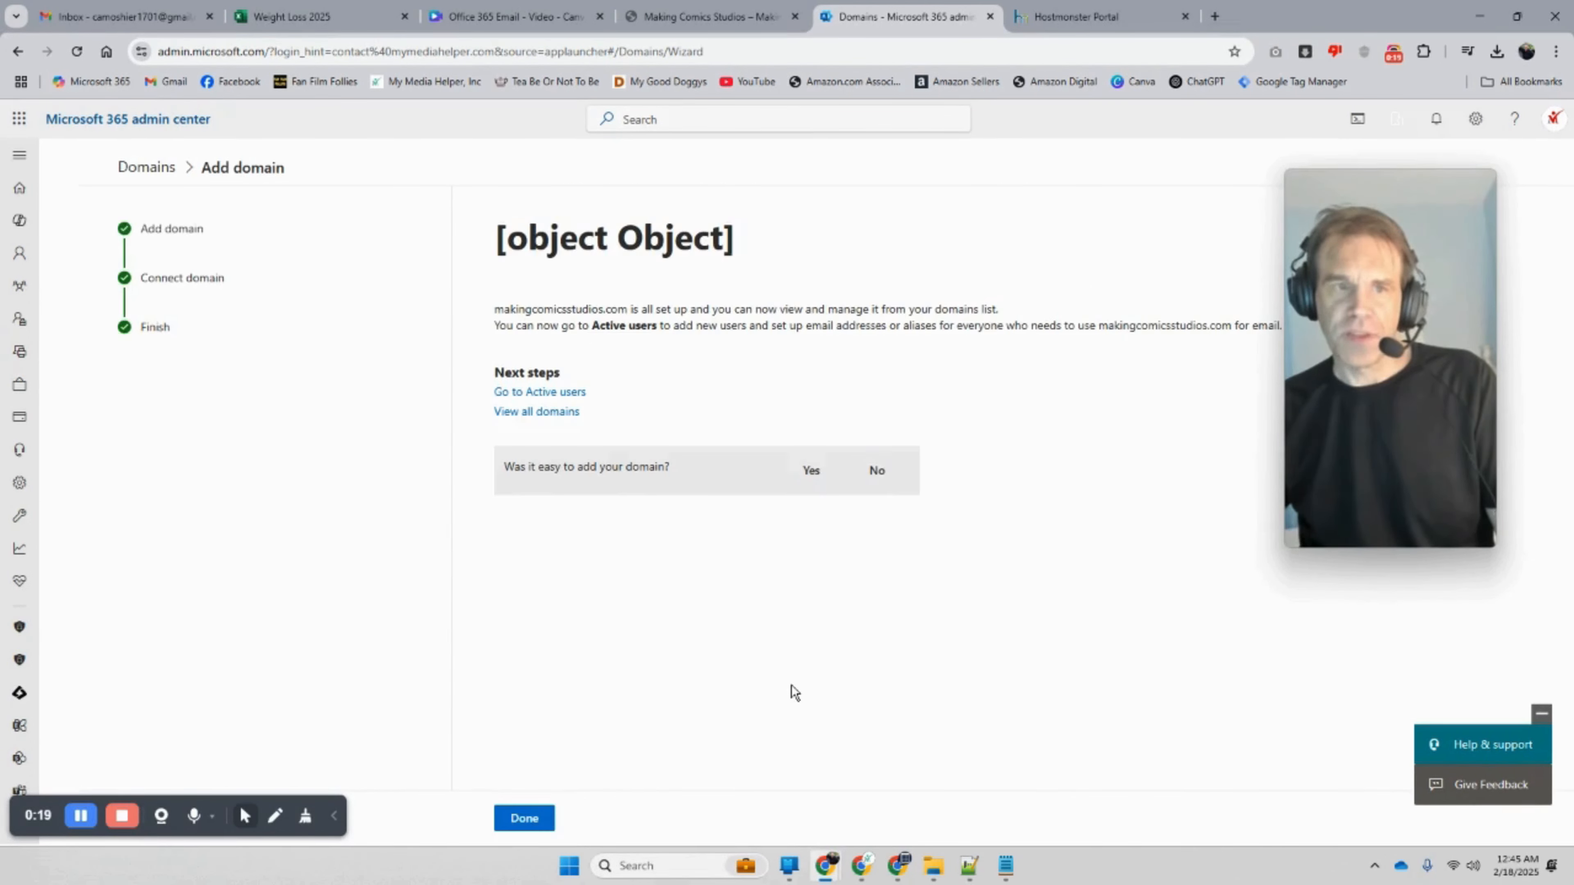
left_click(523, 819)
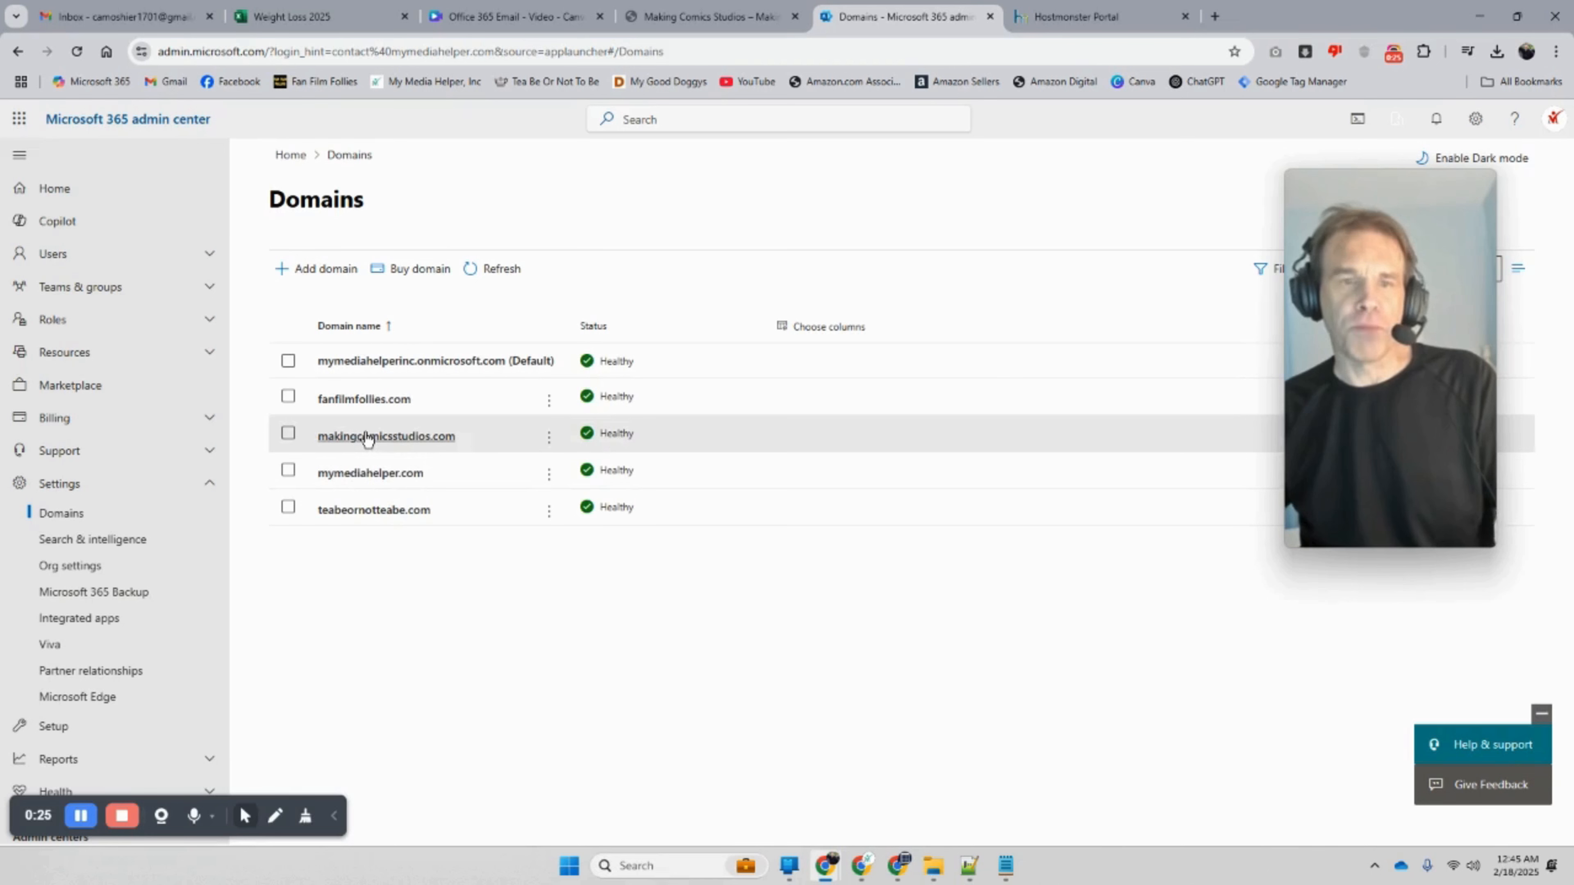
left_click(55, 189)
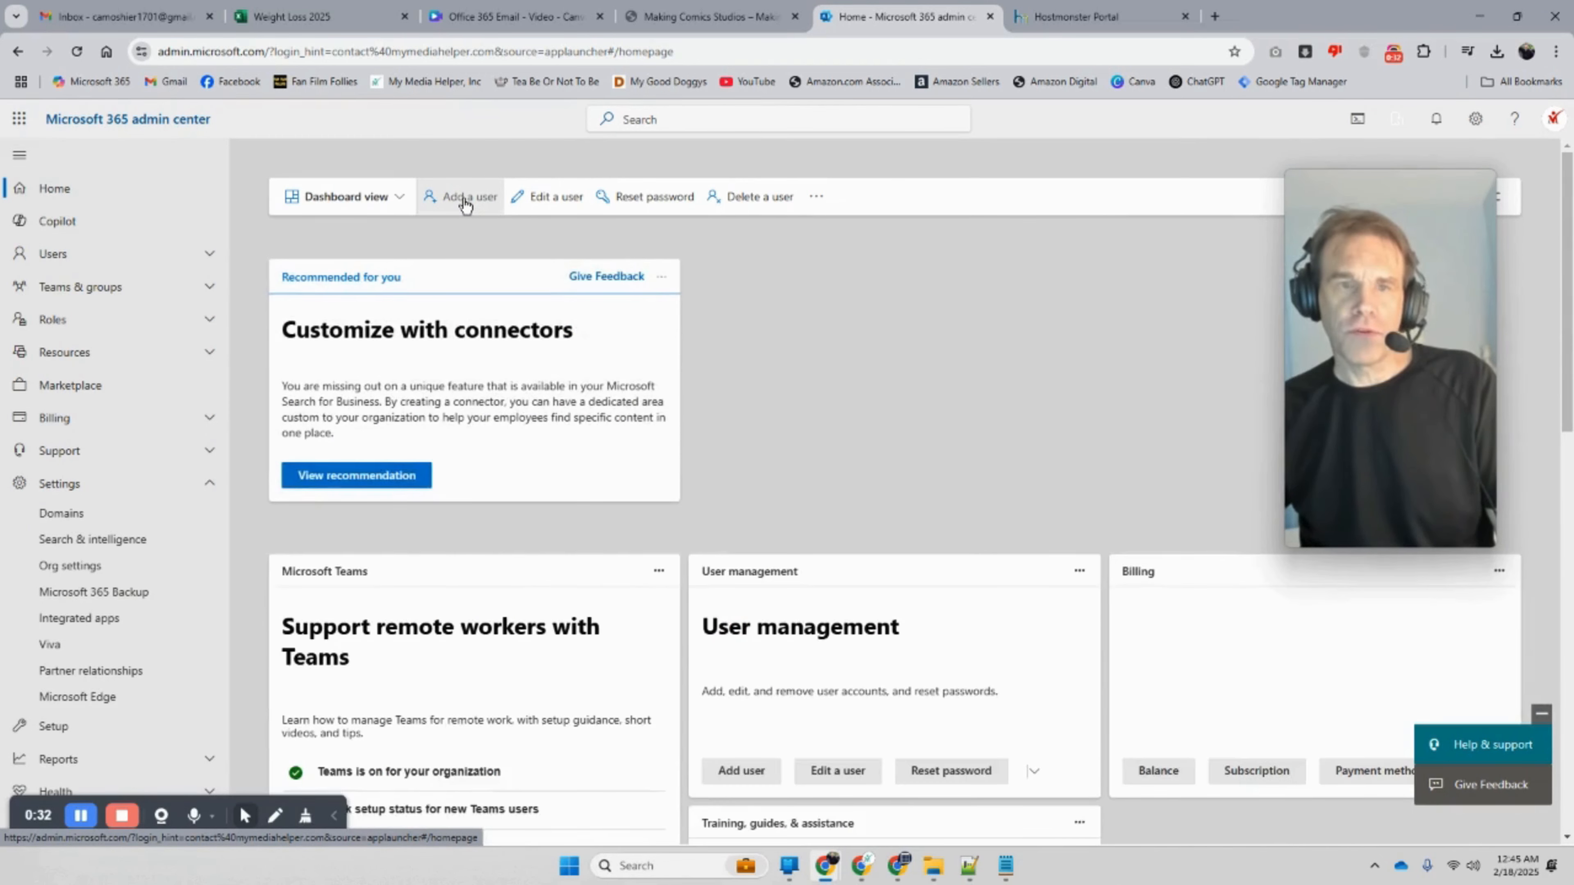
Step: Start a new user on makingcomicsstudios.com, entering first name, last name, display name and username
left_click(466, 201)
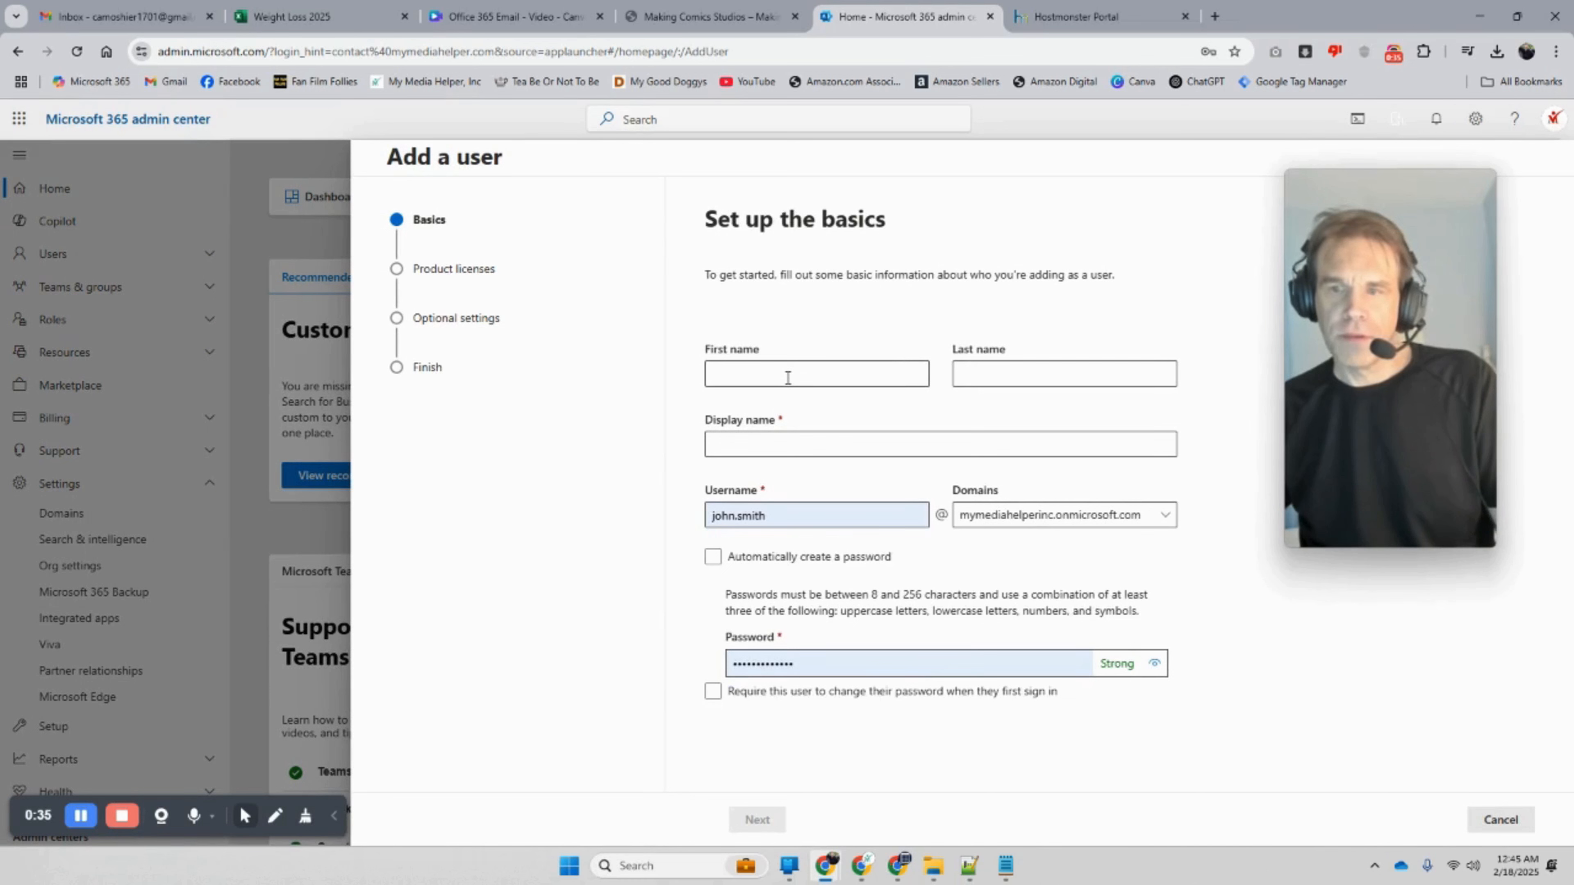
left_click(1152, 520)
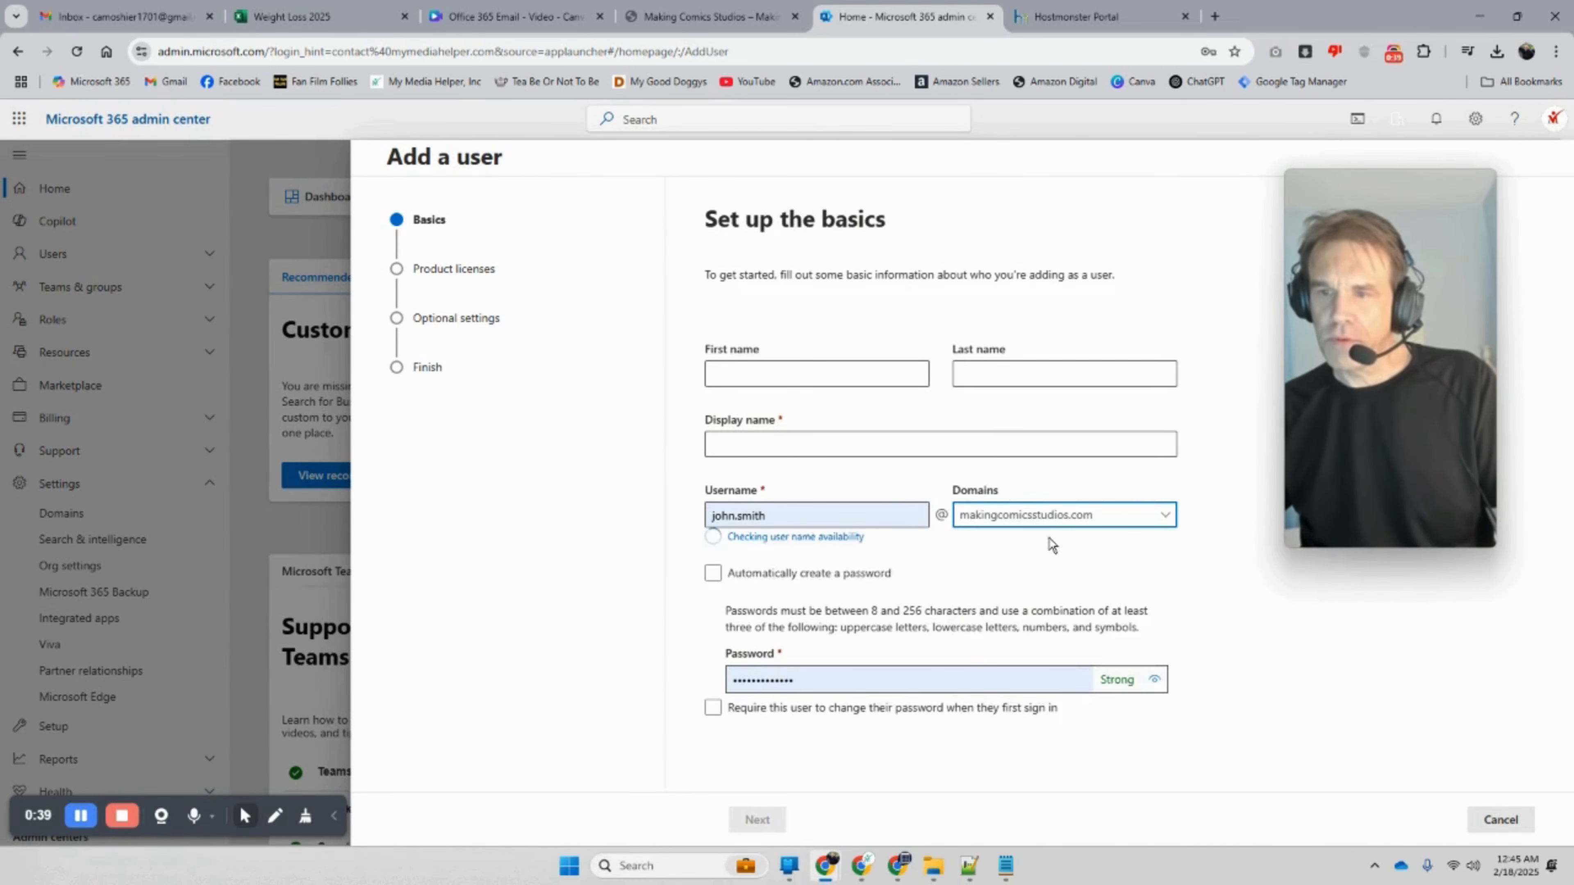
double_click(813, 512)
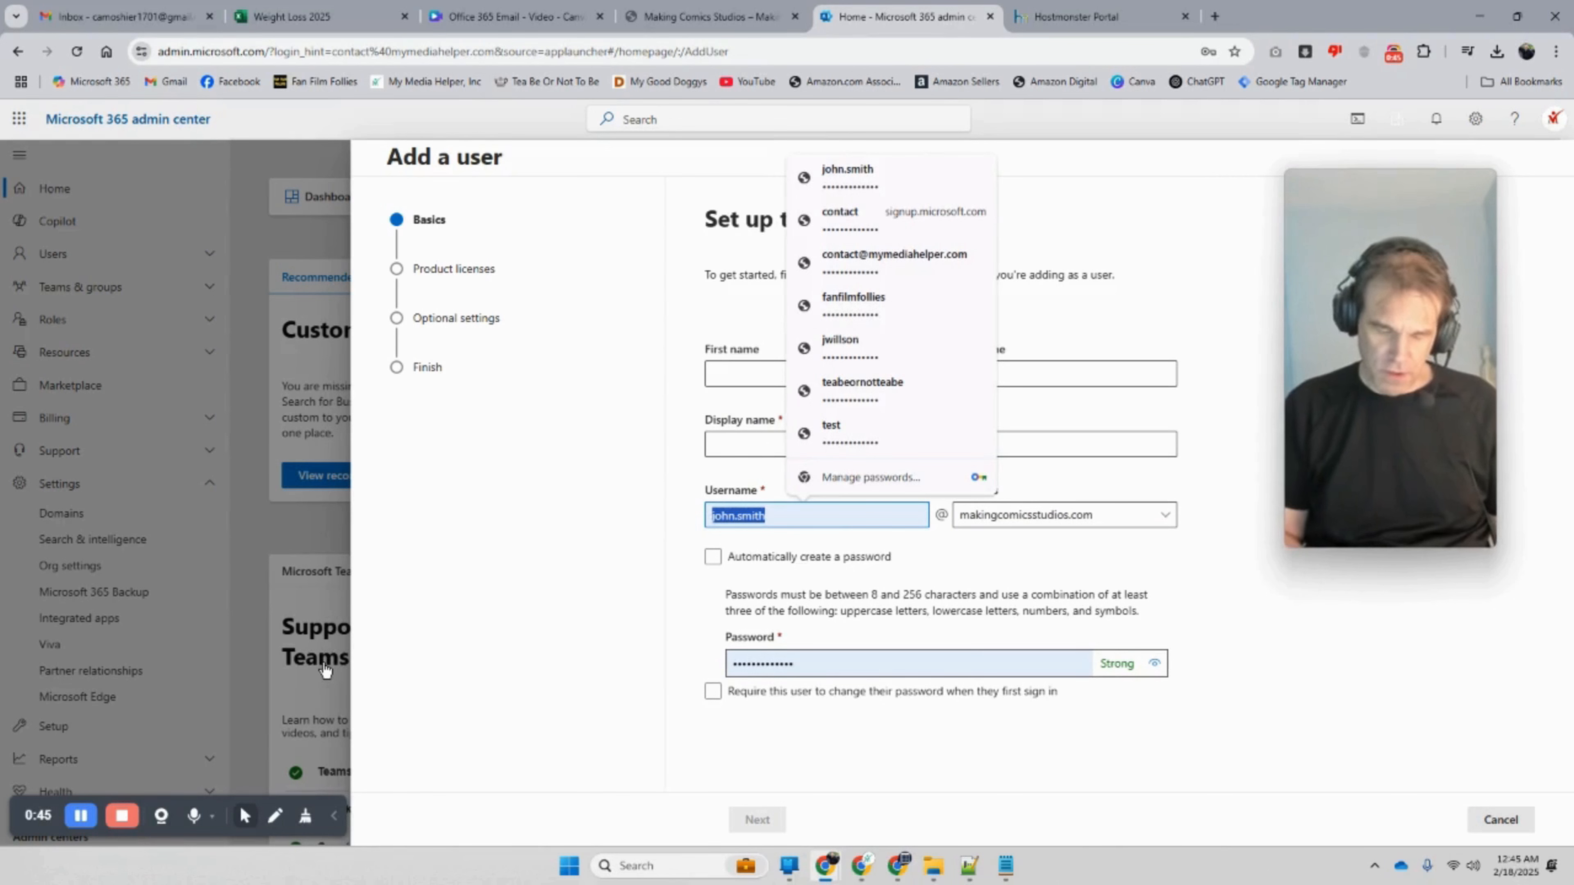
type("jane")
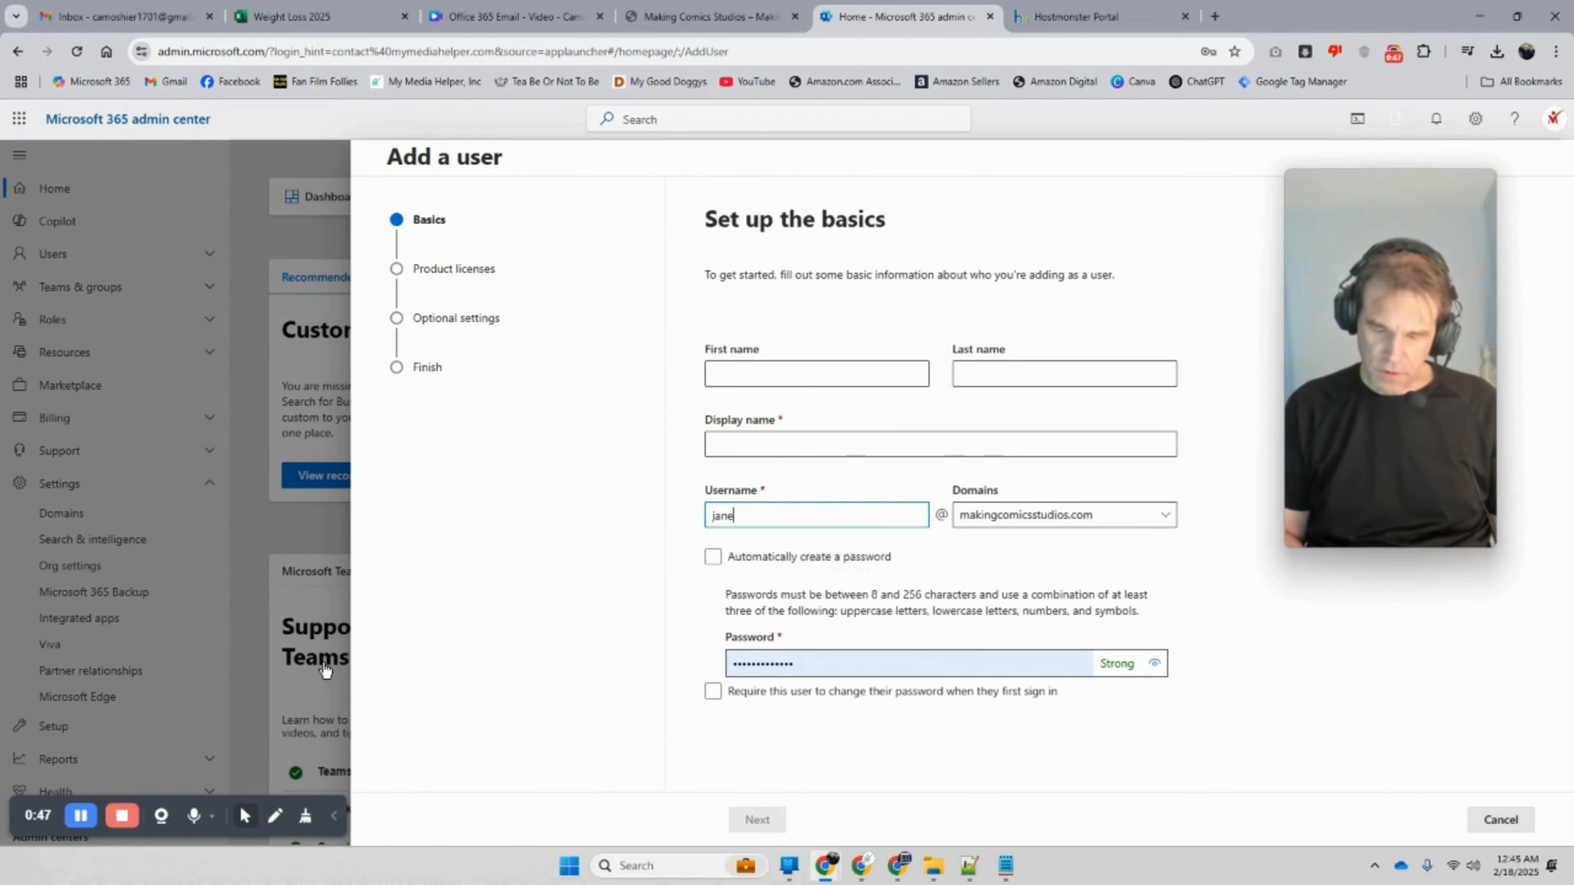
type(".do")
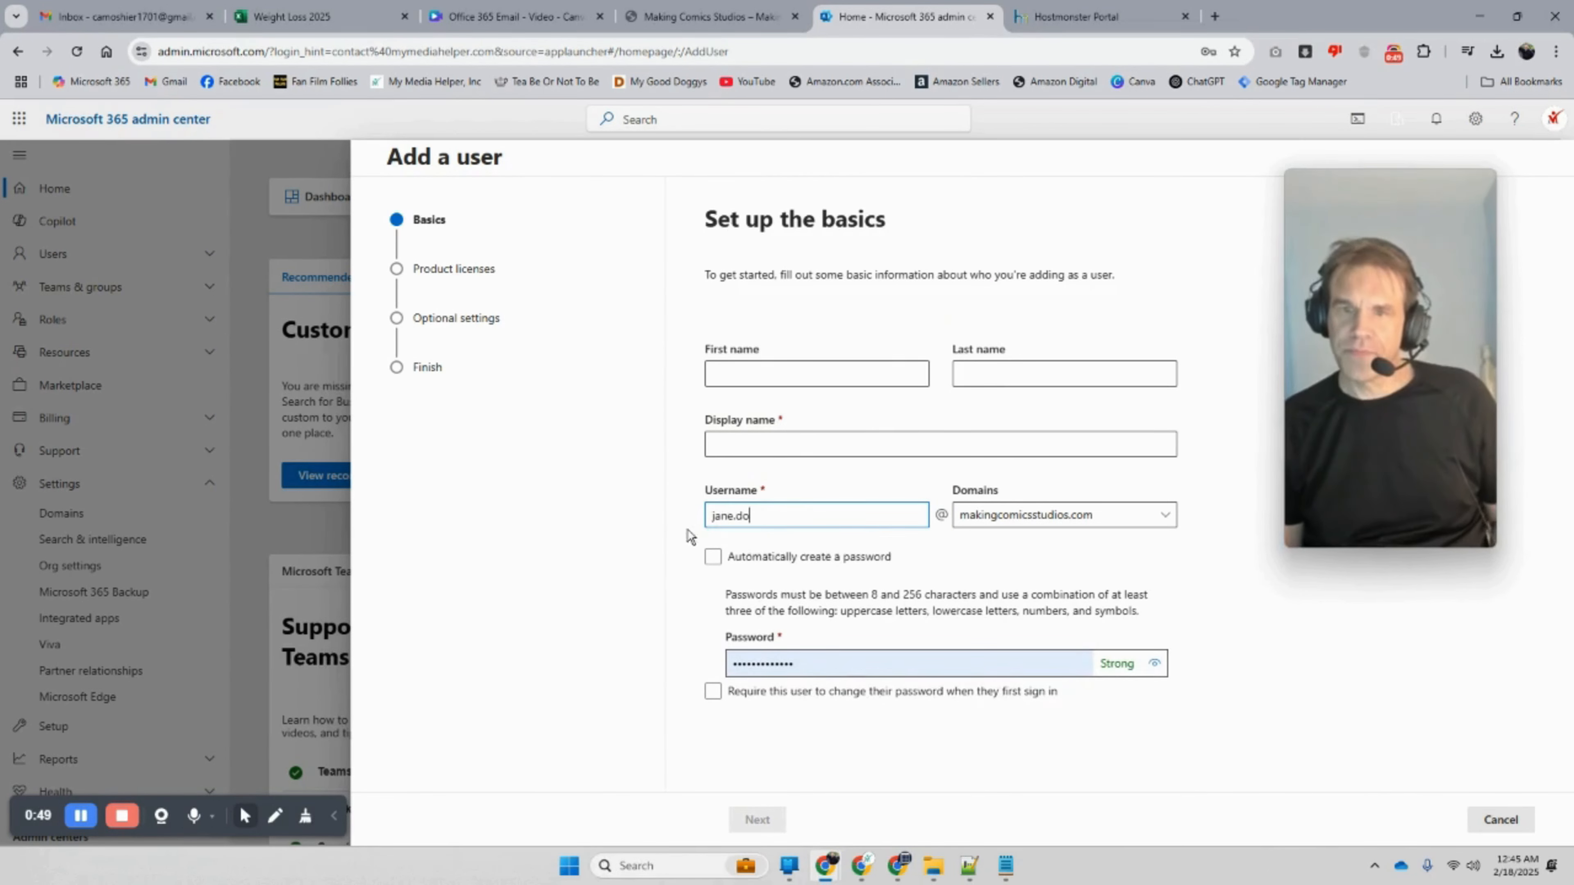
left_click(762, 385)
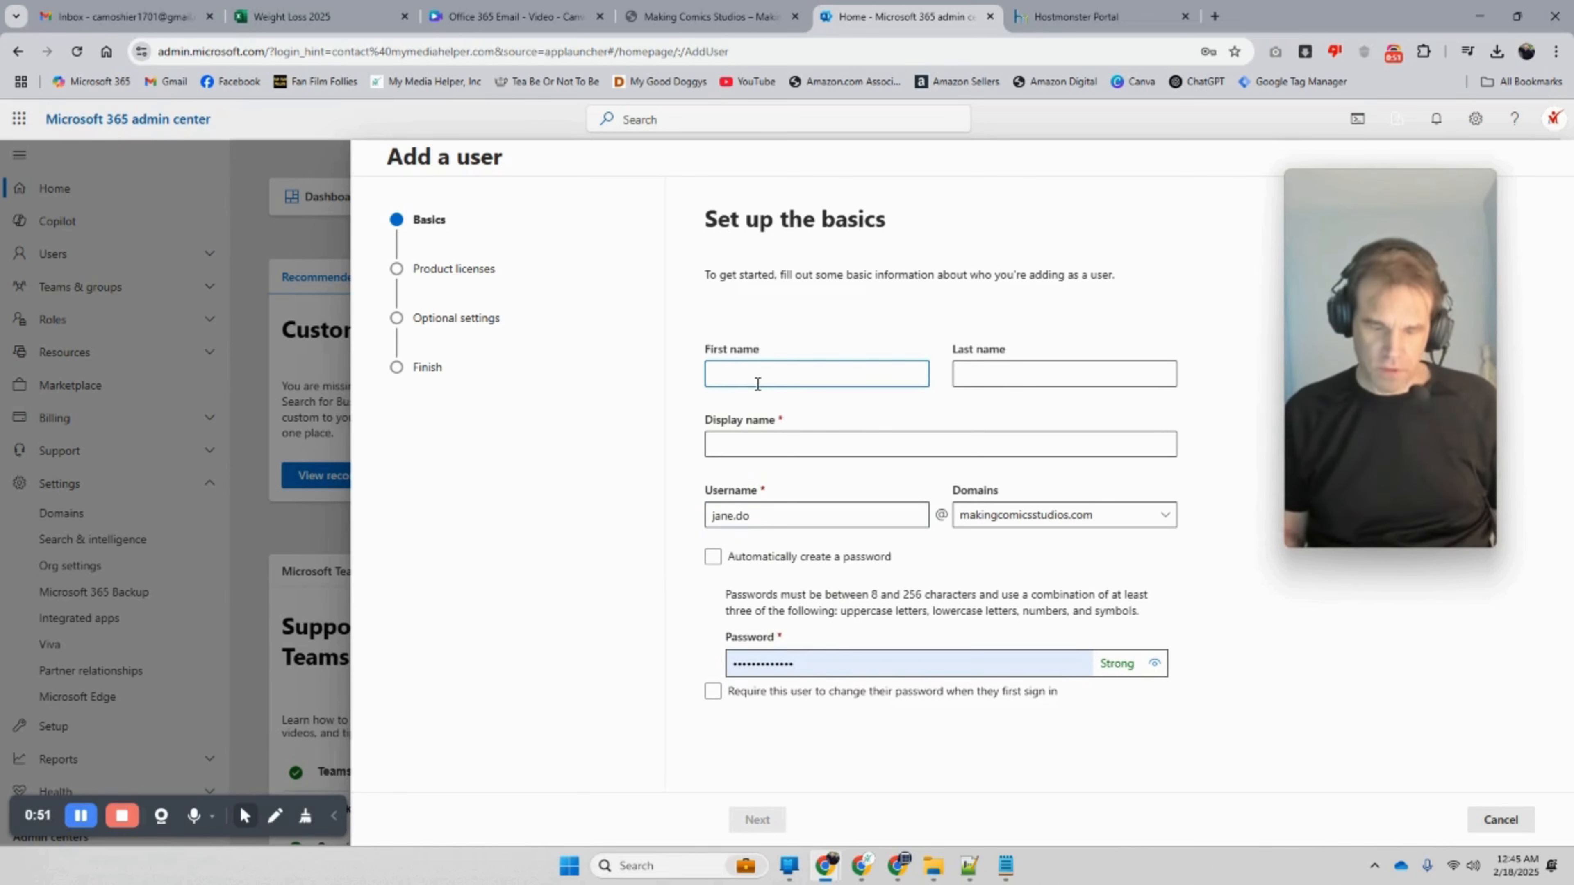
key("Tab")
type("Doe")
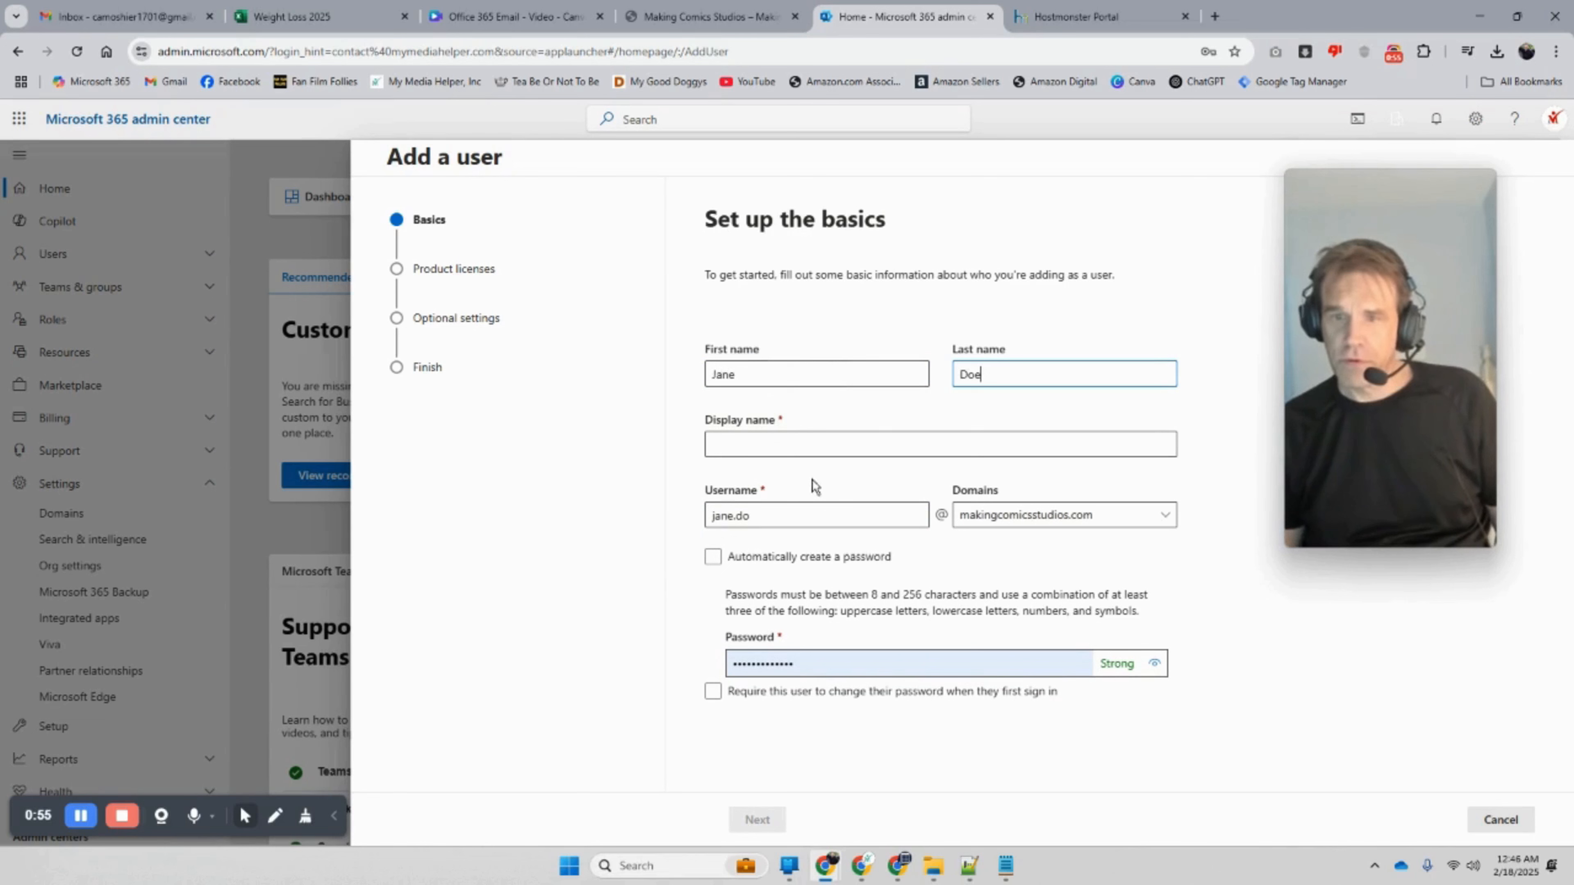
left_click(730, 446)
Step: Use an automatically generated password and require a password change at first sign-in
left_click(714, 557)
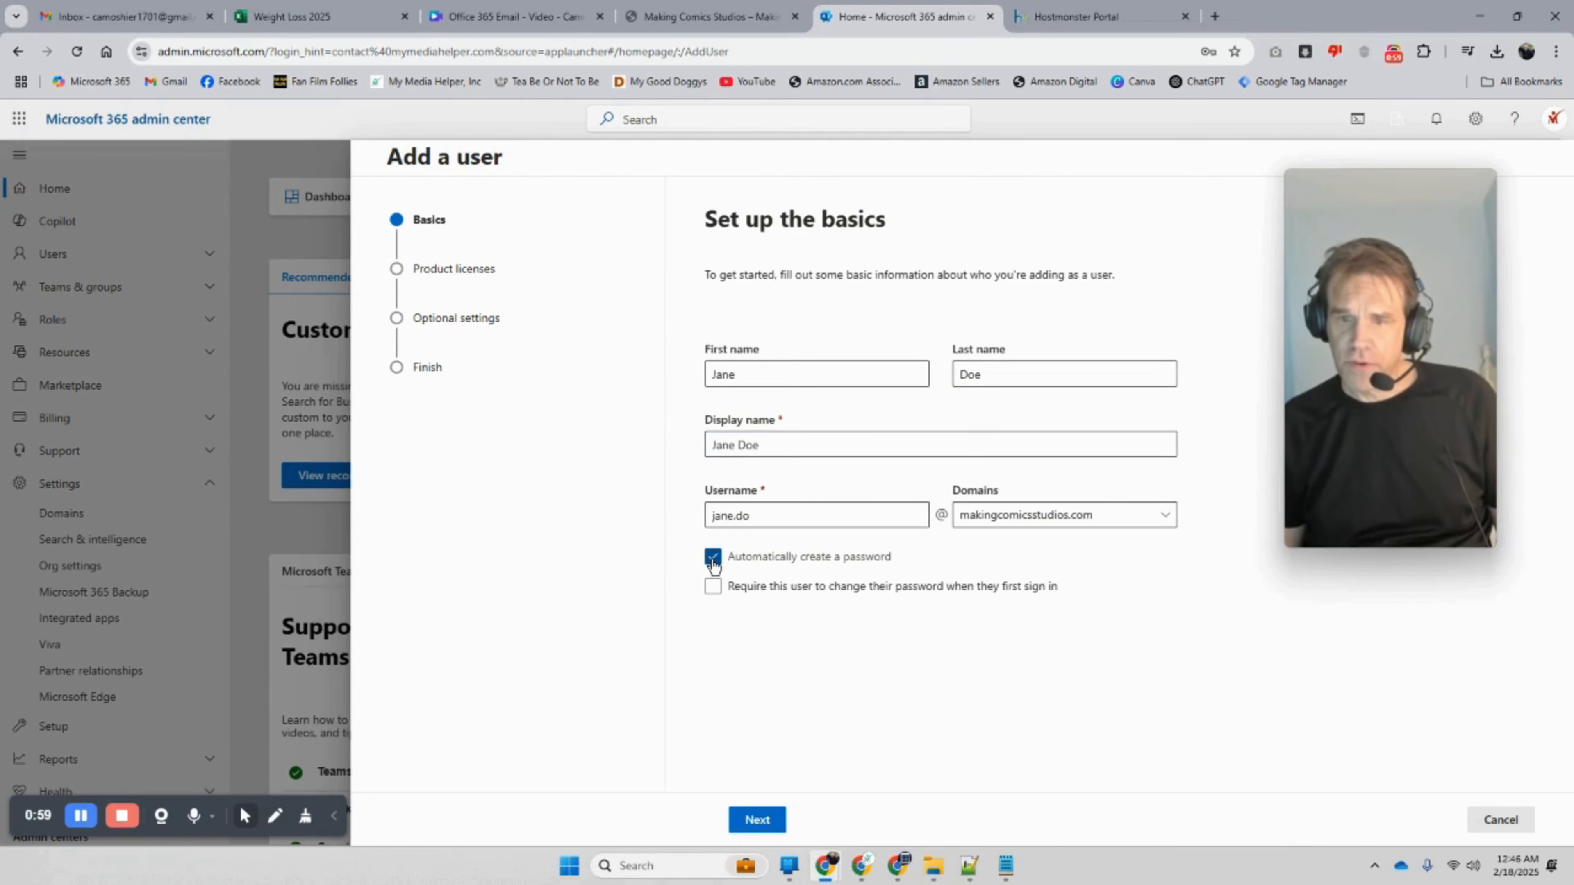
left_click(713, 558)
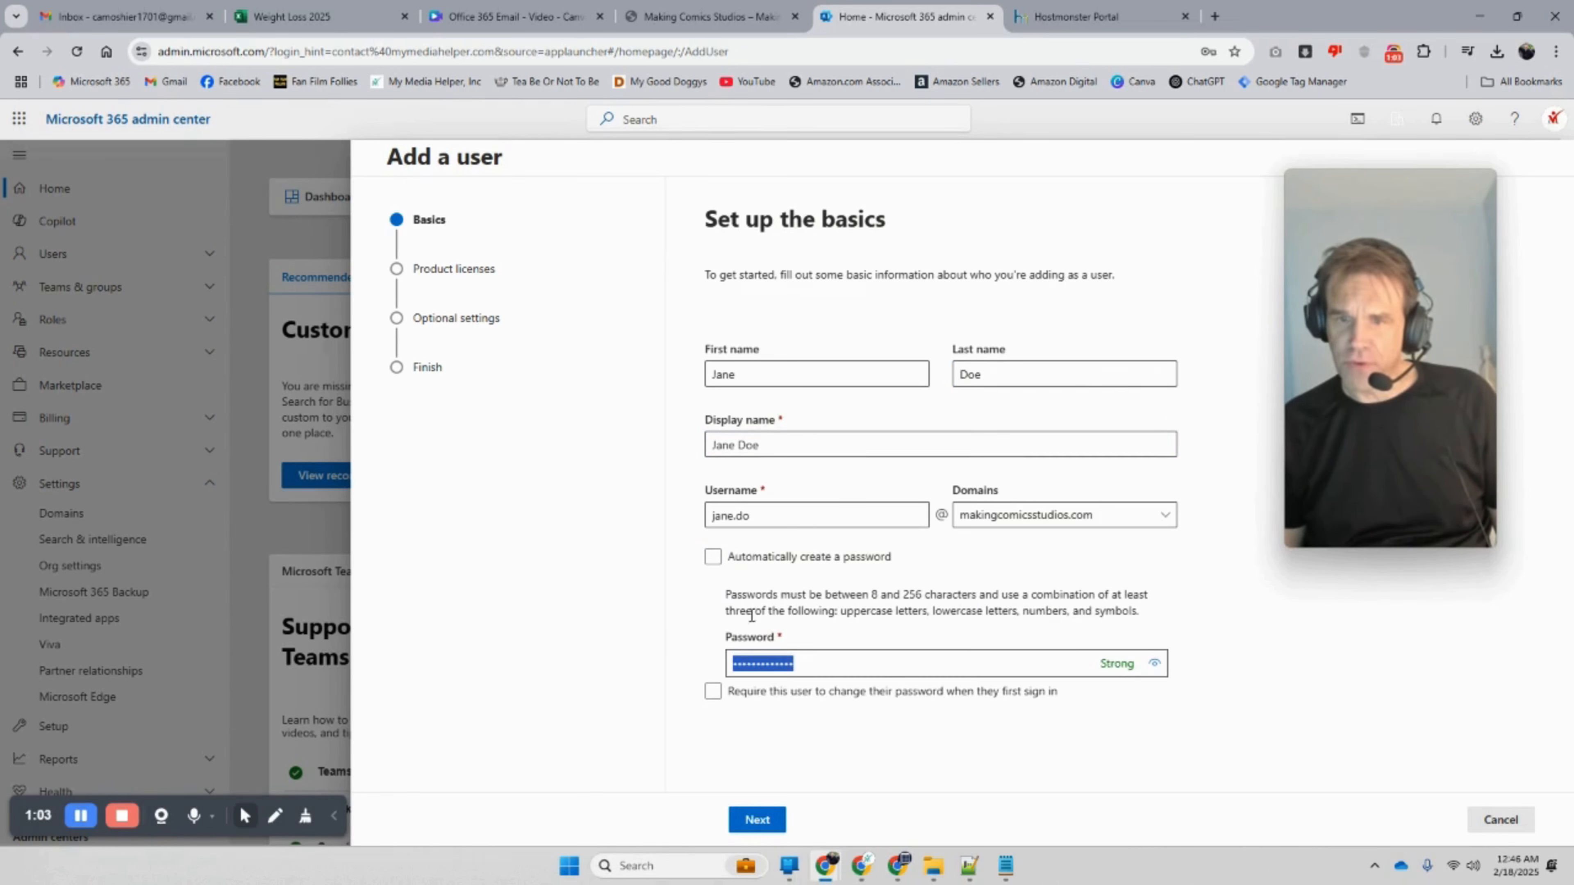
left_click(713, 556)
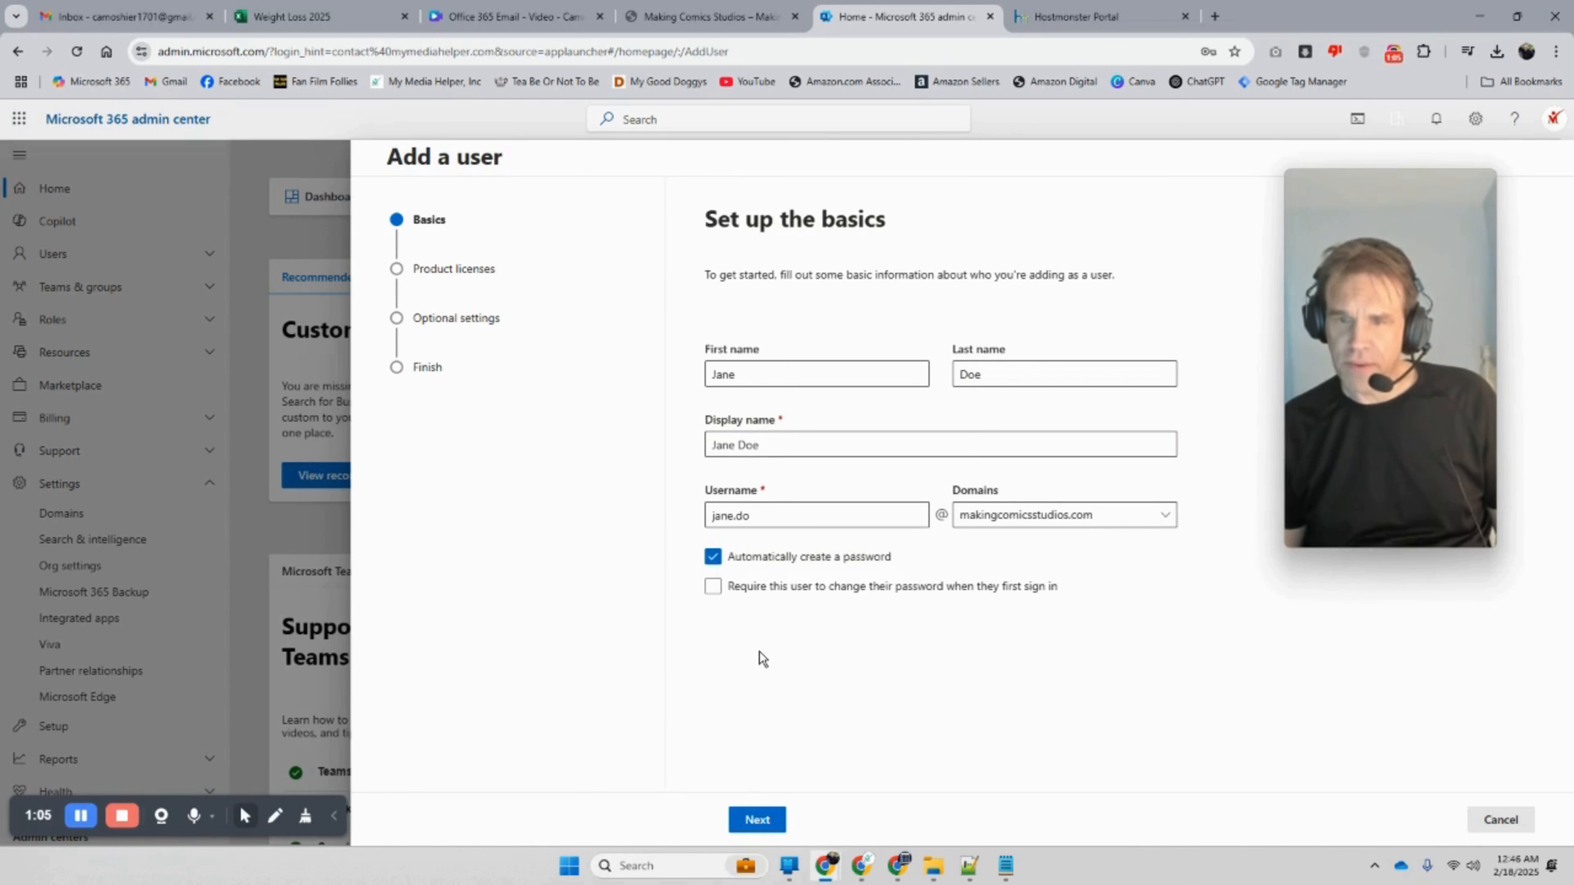
left_click(715, 593)
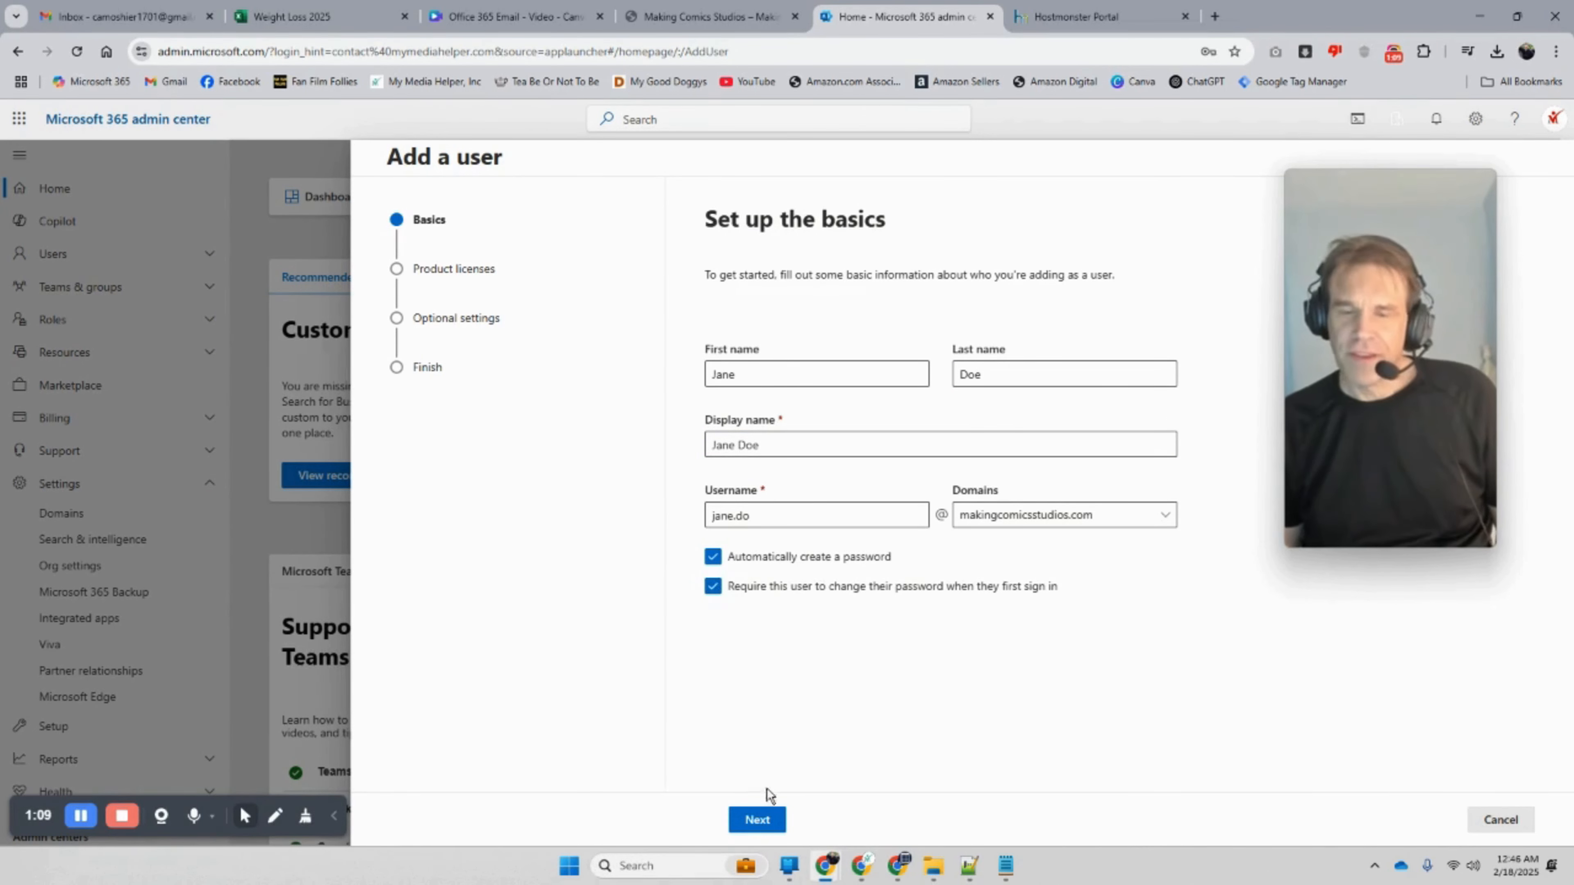
Step: Reach the product licenses step, leaving Microsoft 365 Business Basic unassigned
left_click(767, 828)
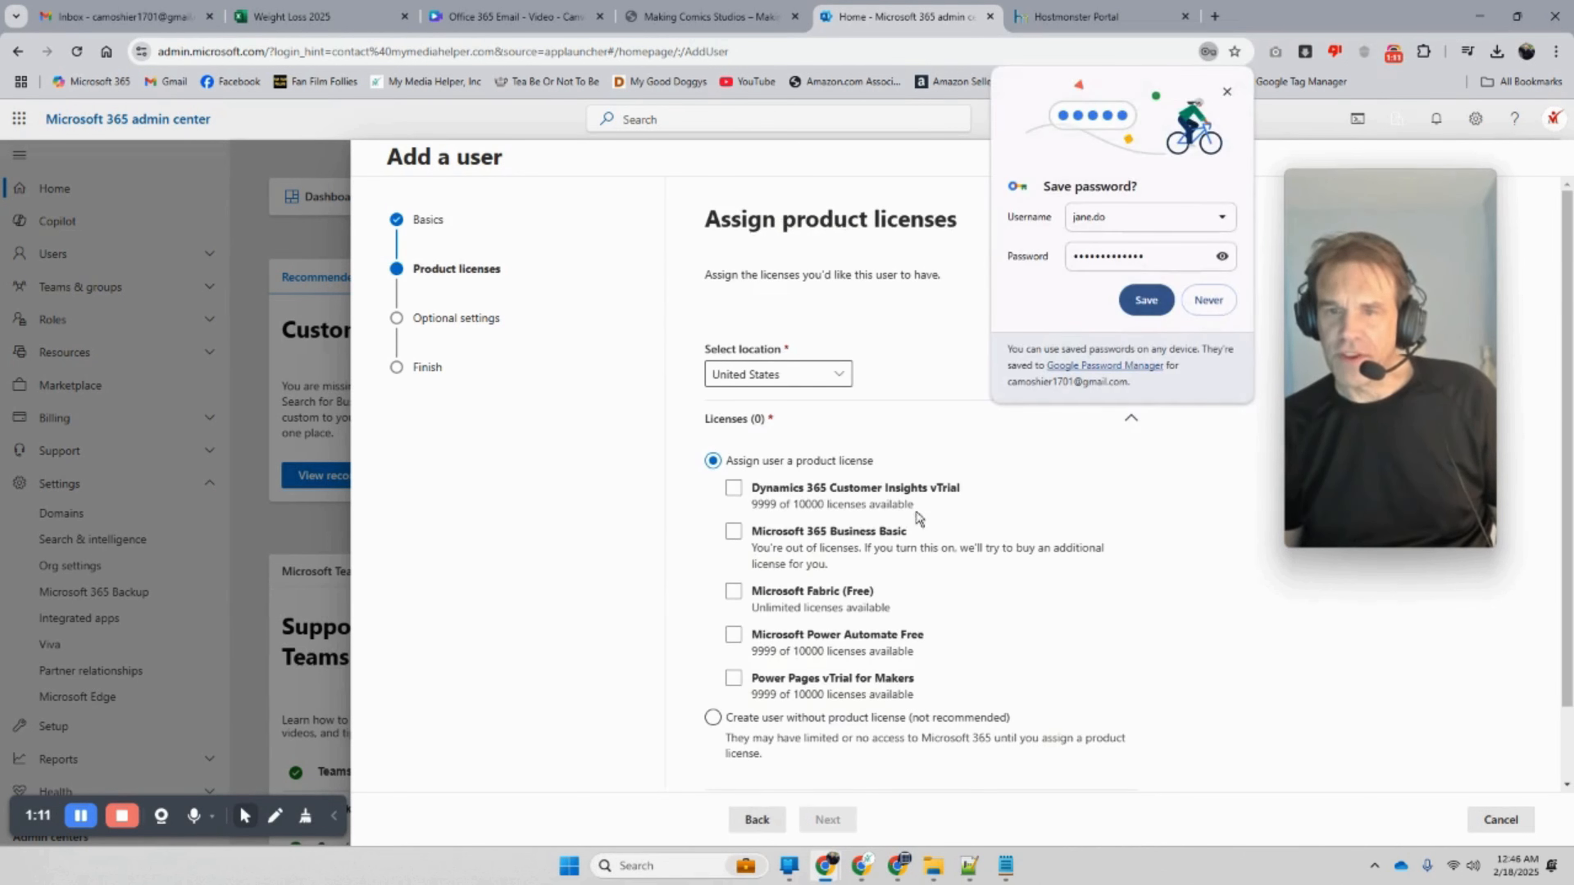
left_click(1138, 304)
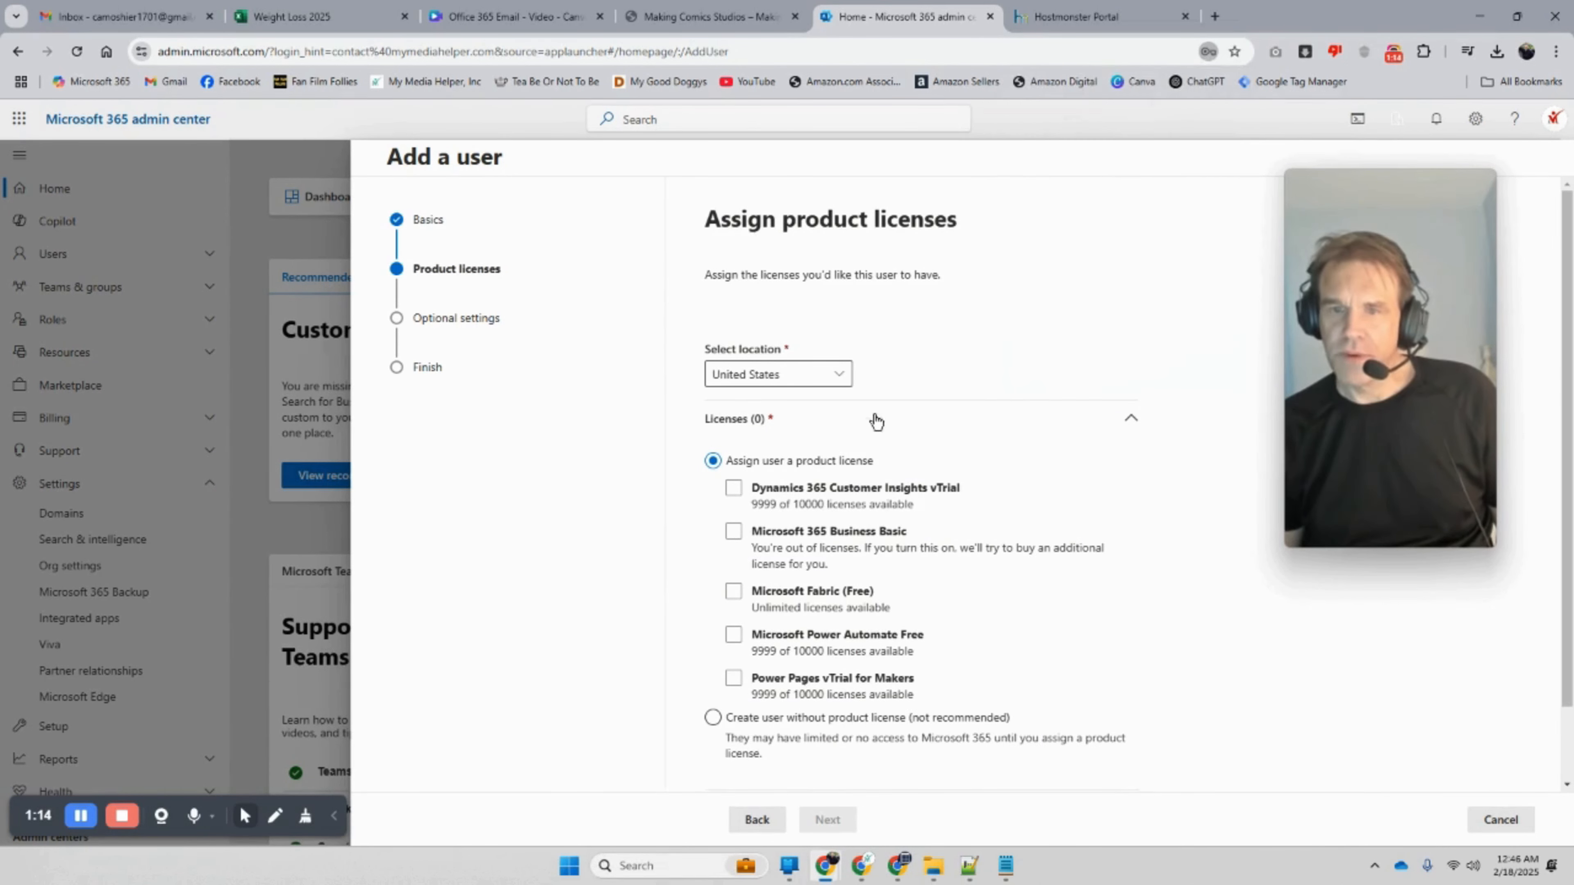
left_click(733, 532)
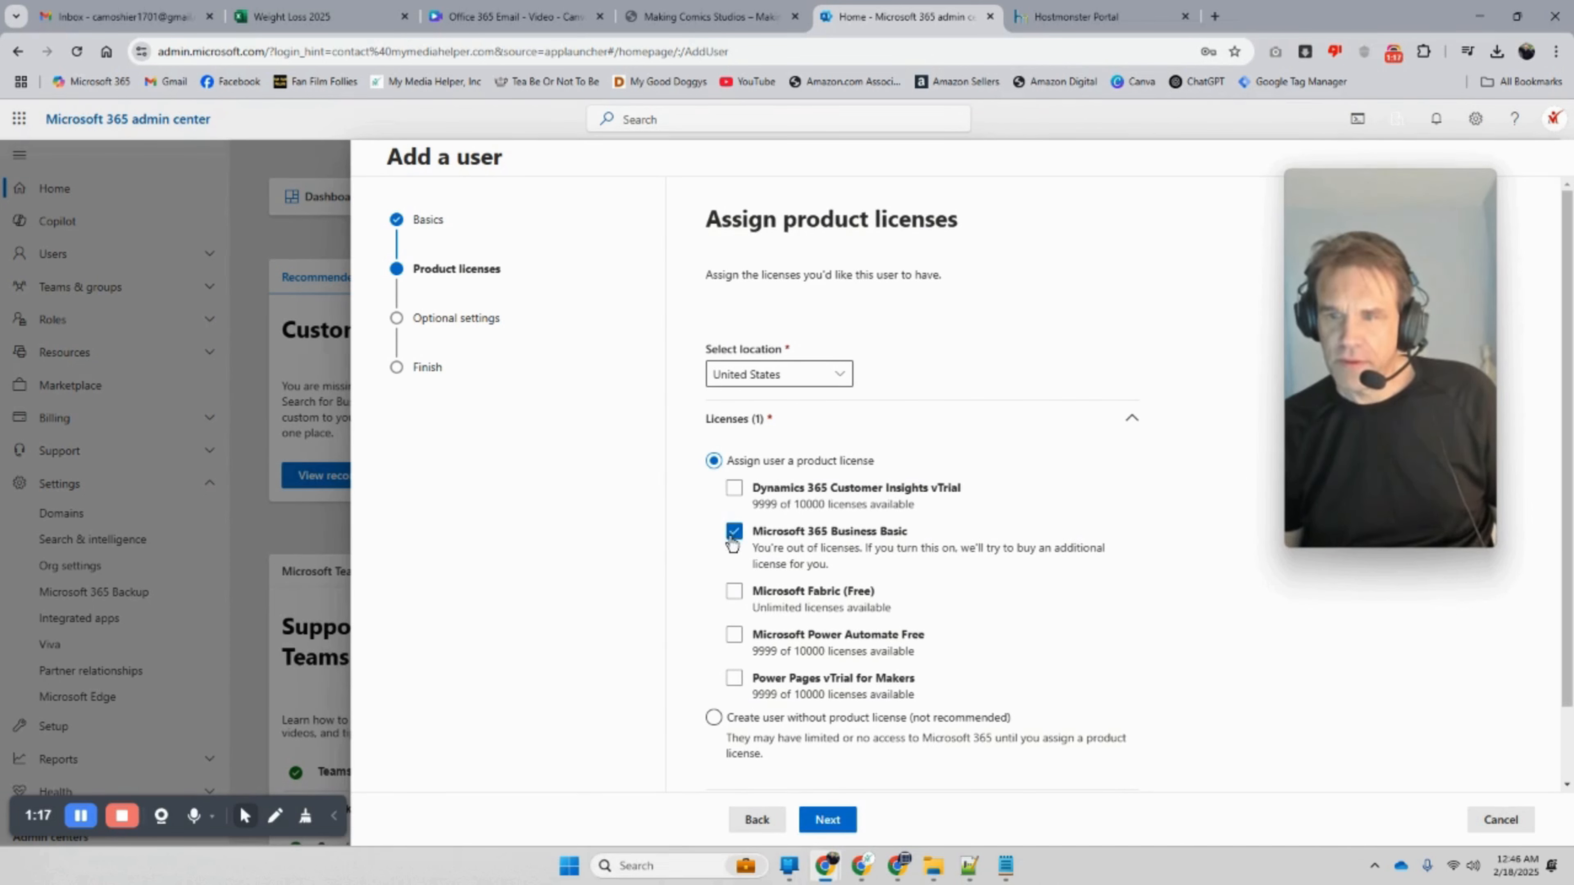
left_click(733, 534)
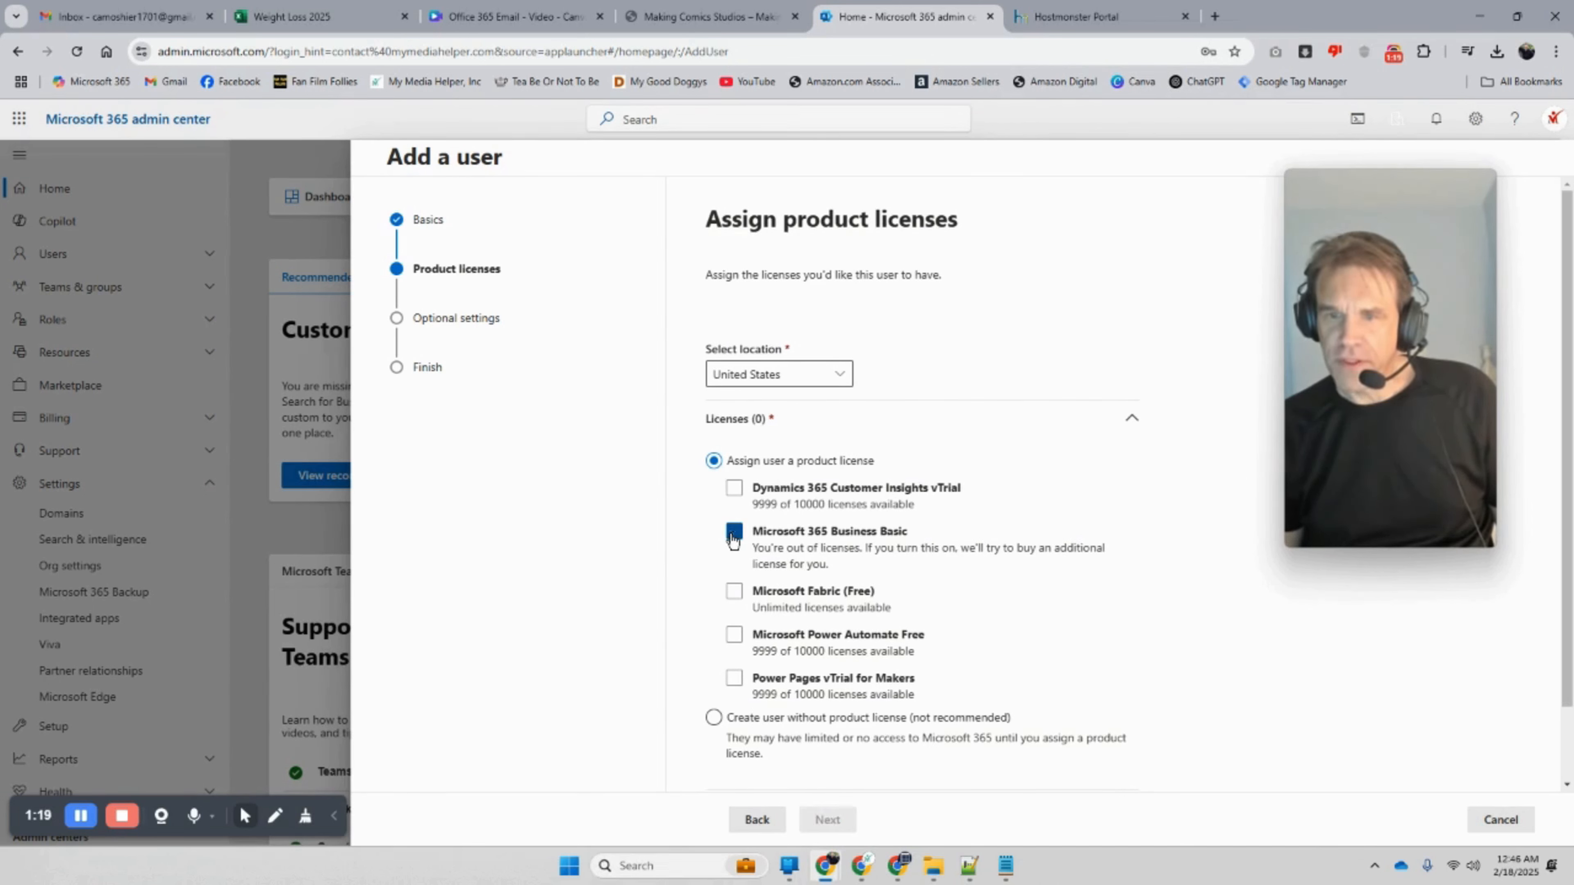
left_click(734, 535)
left_click(734, 535)
Step: Assign Customer Insights vTrial, Fabric (Free), Power Automate Free and Power Pages vTrial, declining a Business Basic purchase
left_click(734, 490)
left_click(734, 593)
left_click(734, 635)
left_click(734, 677)
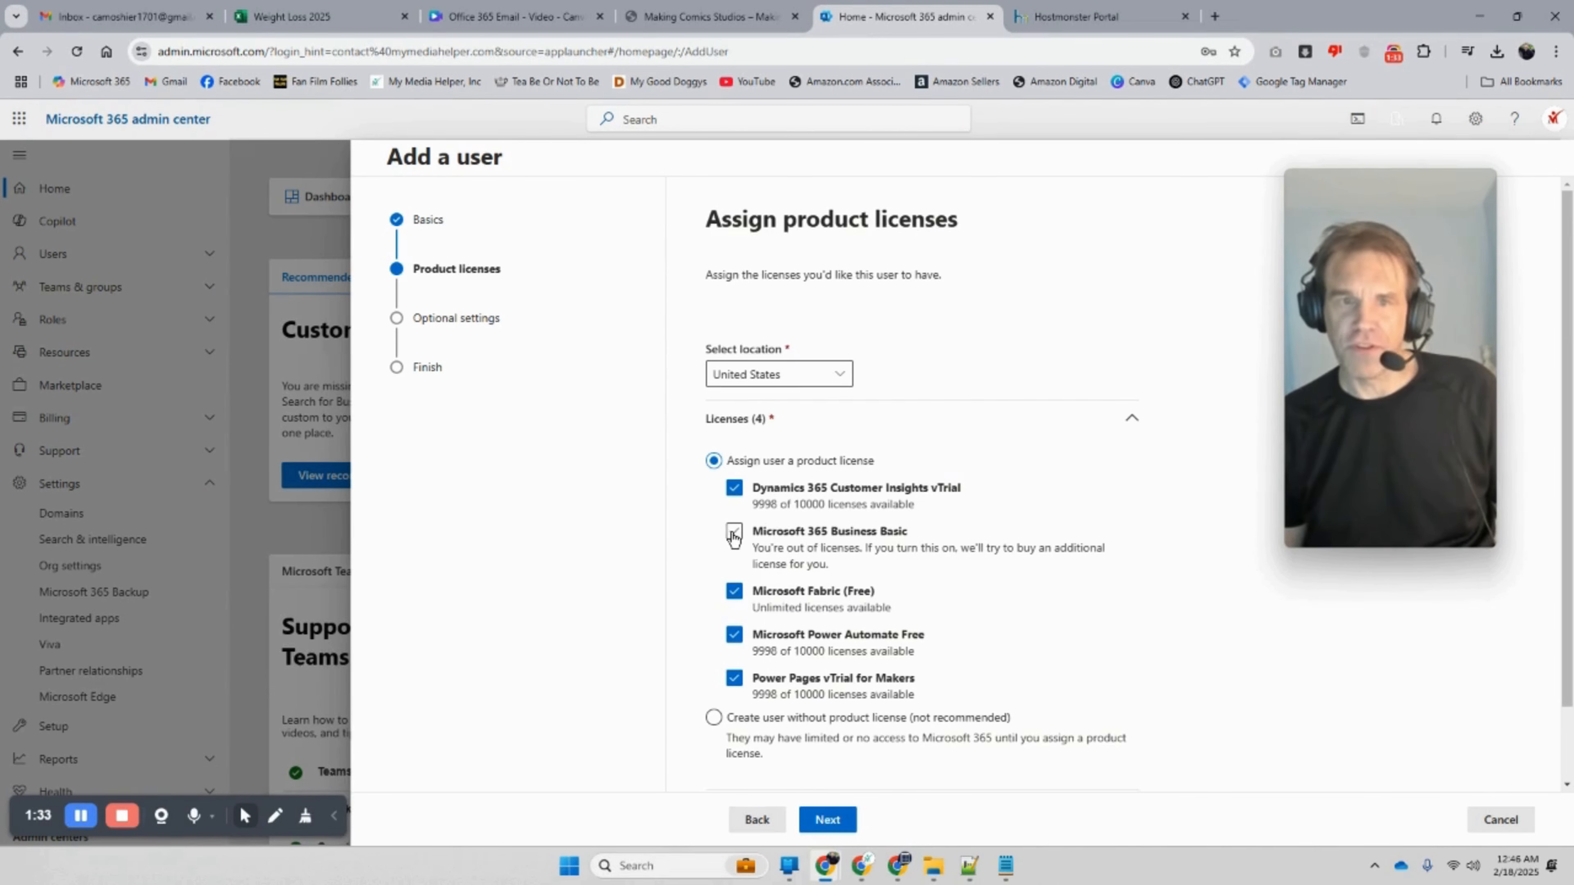
left_click(818, 818)
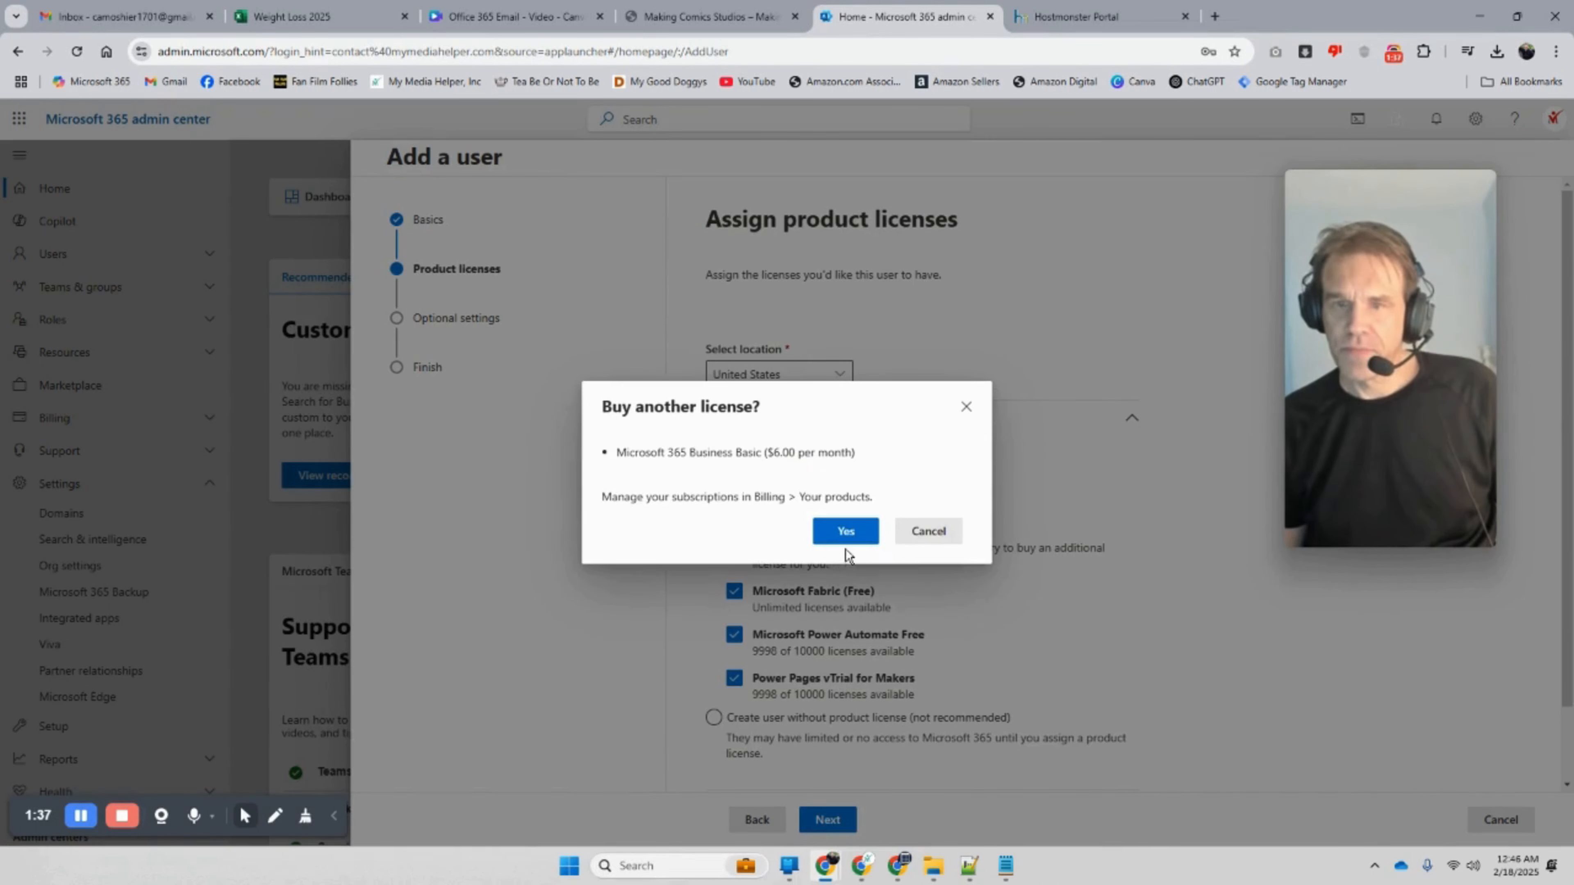
left_click(923, 533)
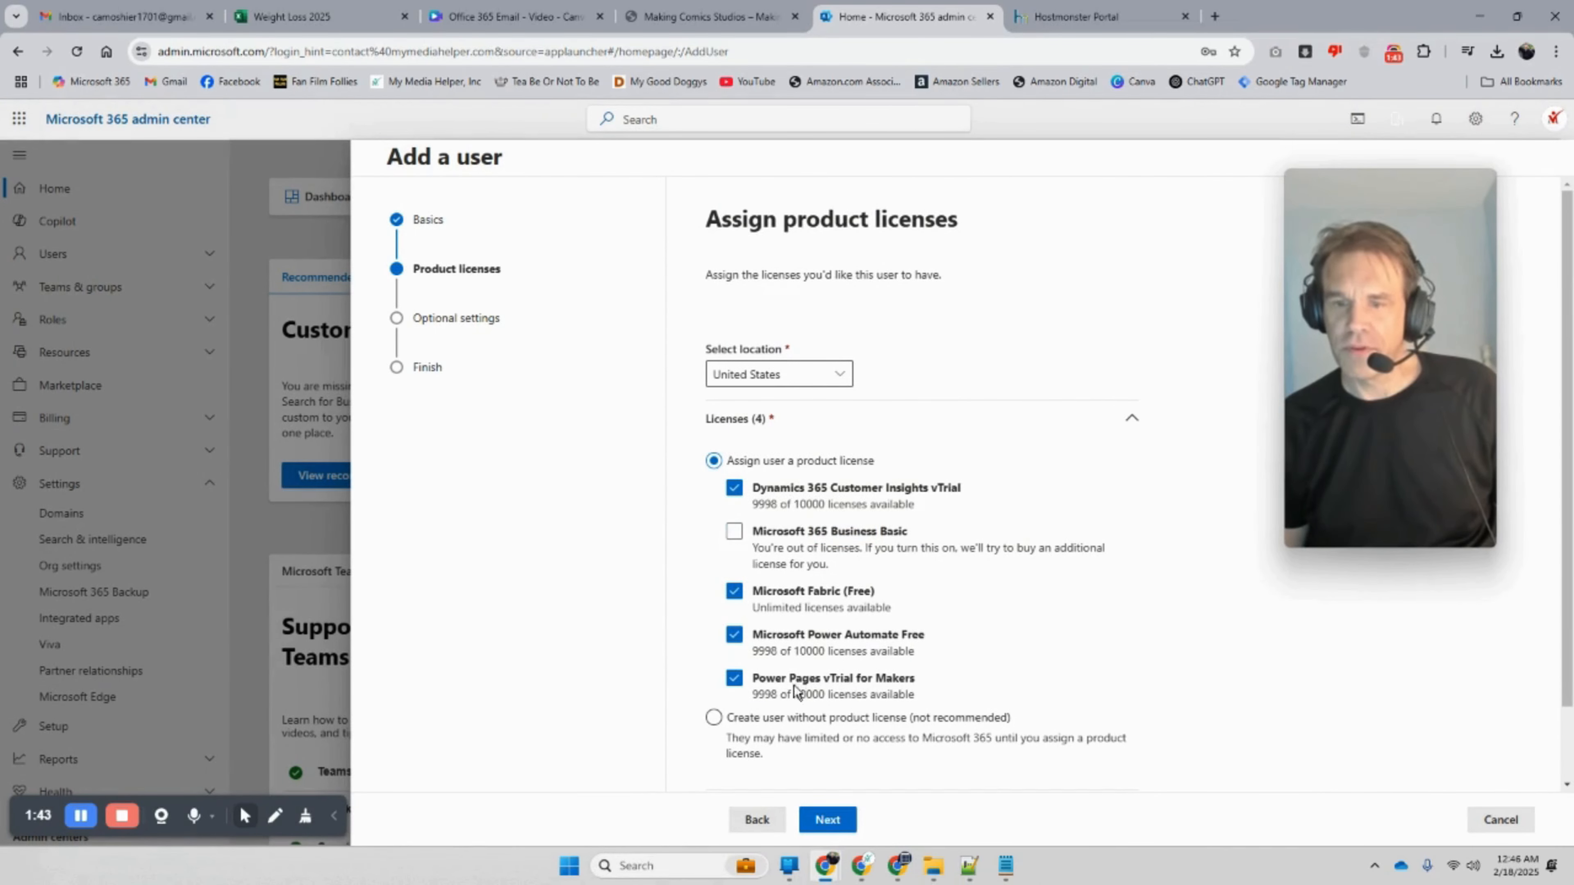
left_click(821, 821)
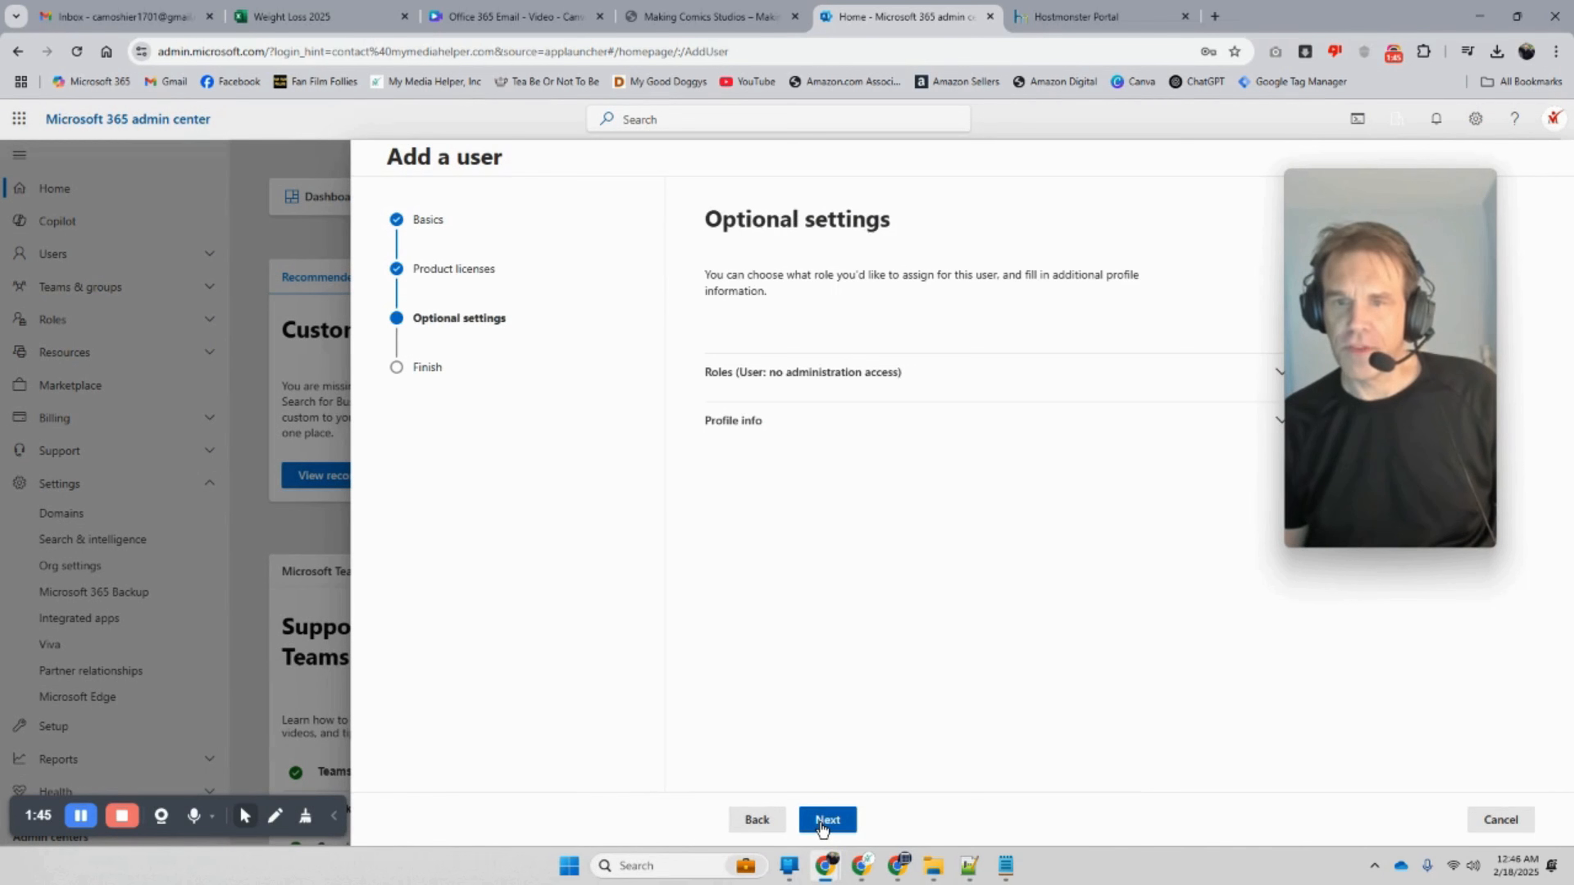
Step: Skip optional settings, finish adding the user with the default role, and close the confirmation
left_click(823, 828)
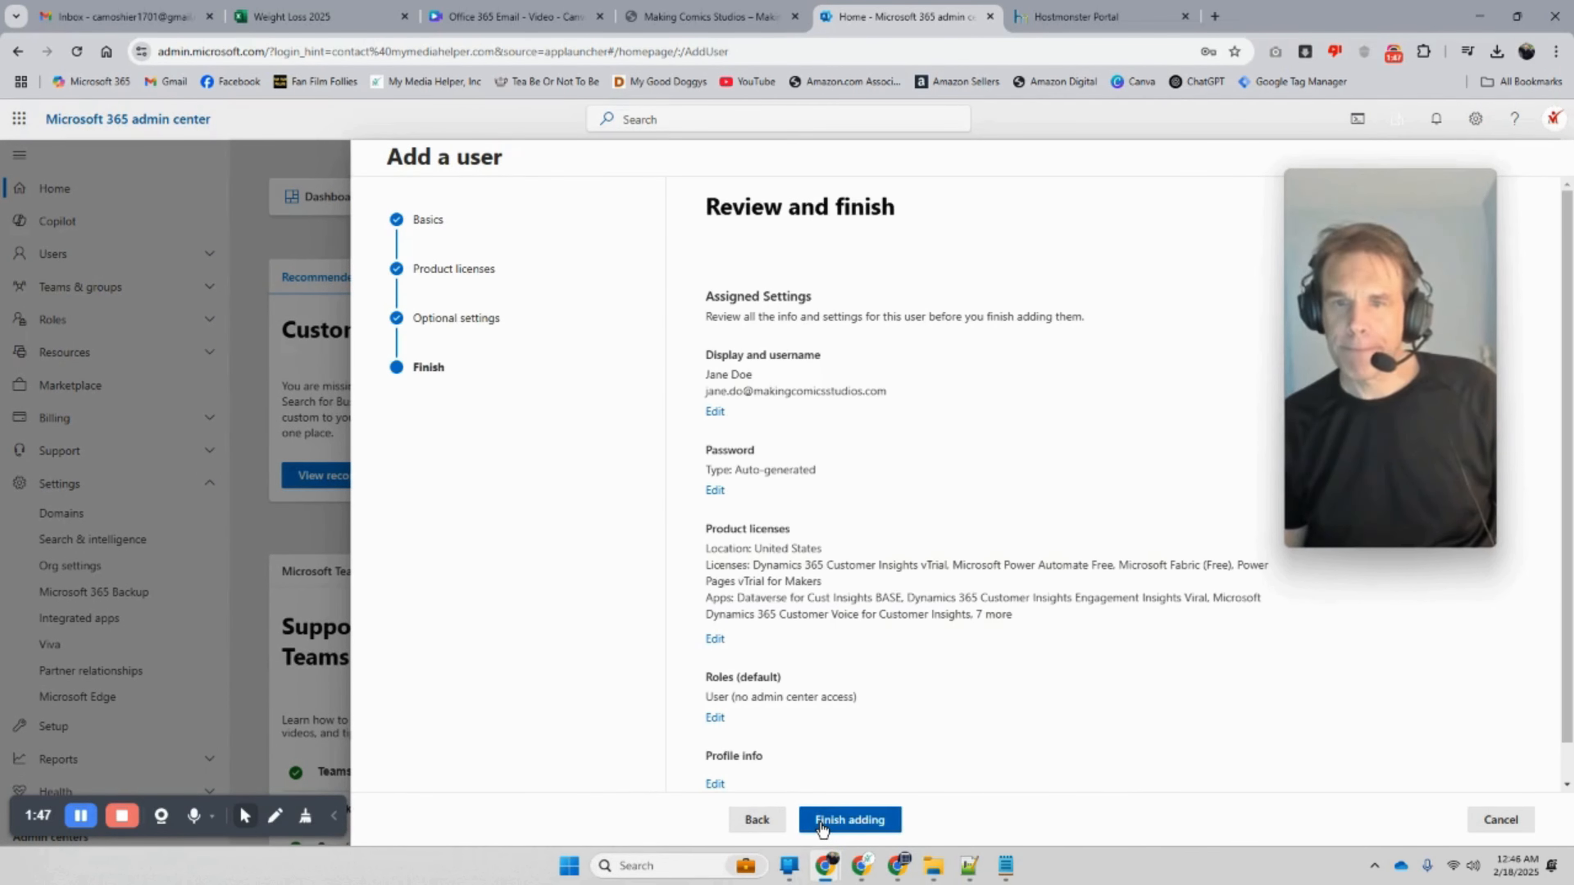
left_click(821, 825)
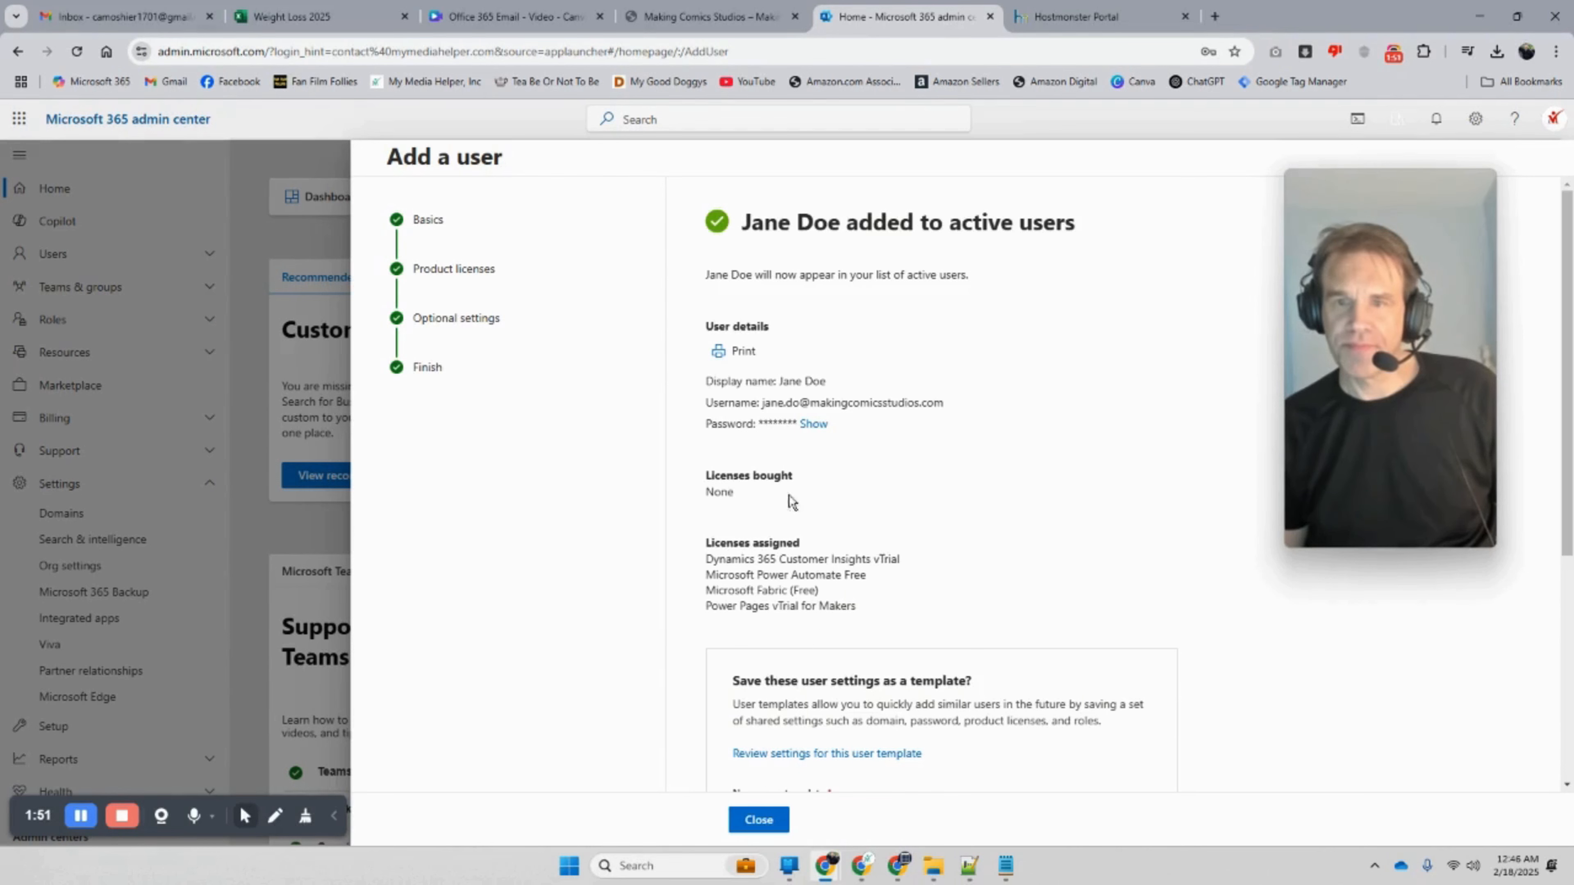
left_click(760, 825)
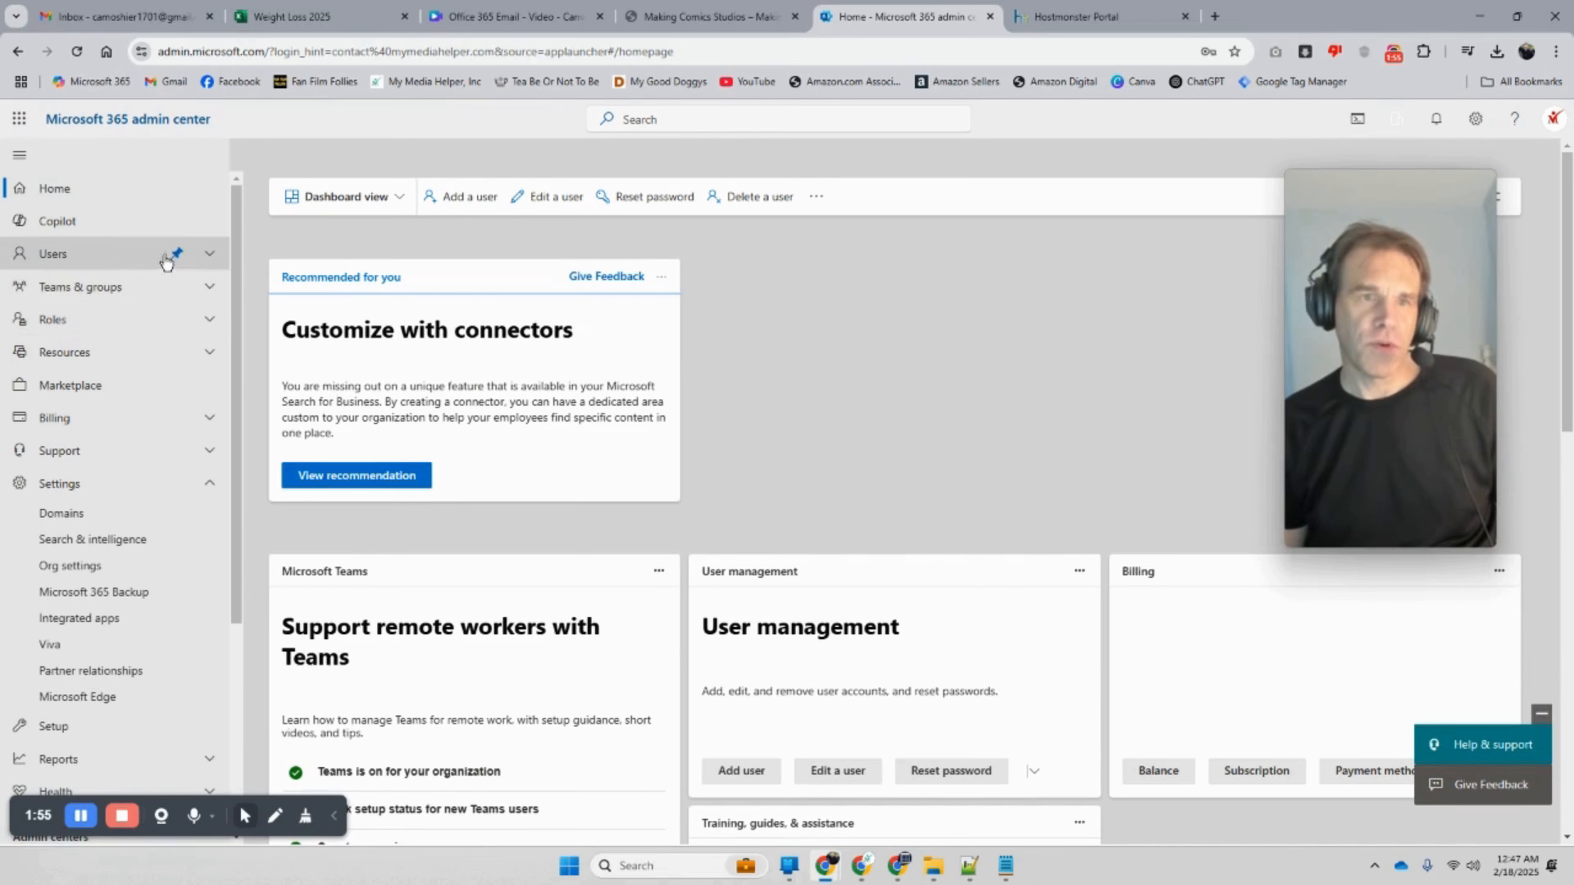
Step: Open Active users and check the new makingcomicsstudios.com user's details and four licenses
left_click(208, 255)
left_click(105, 285)
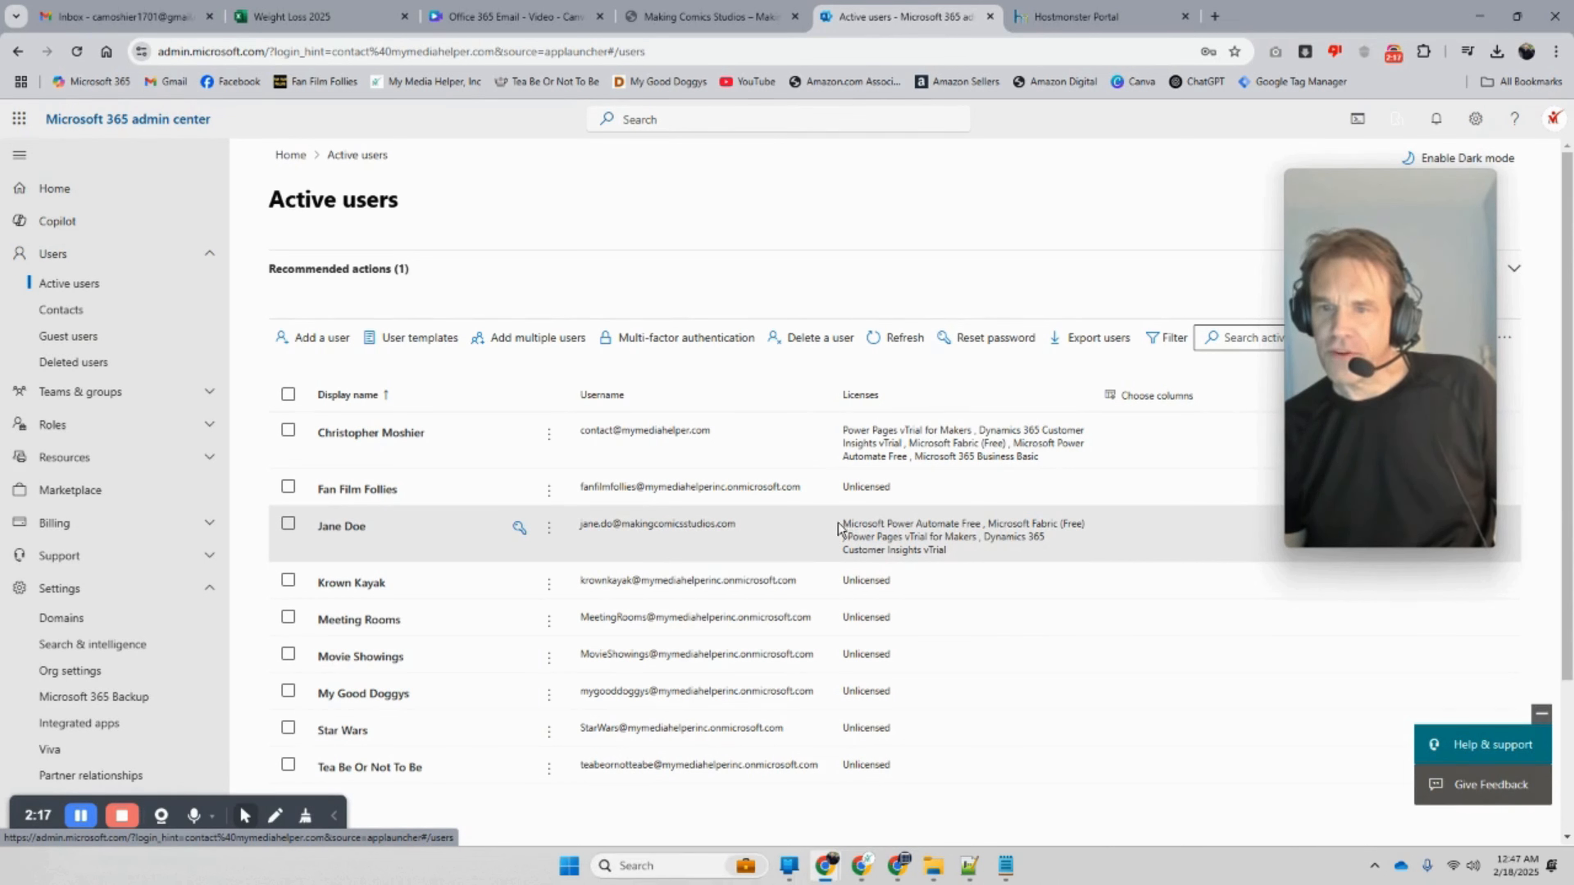
left_click(968, 536)
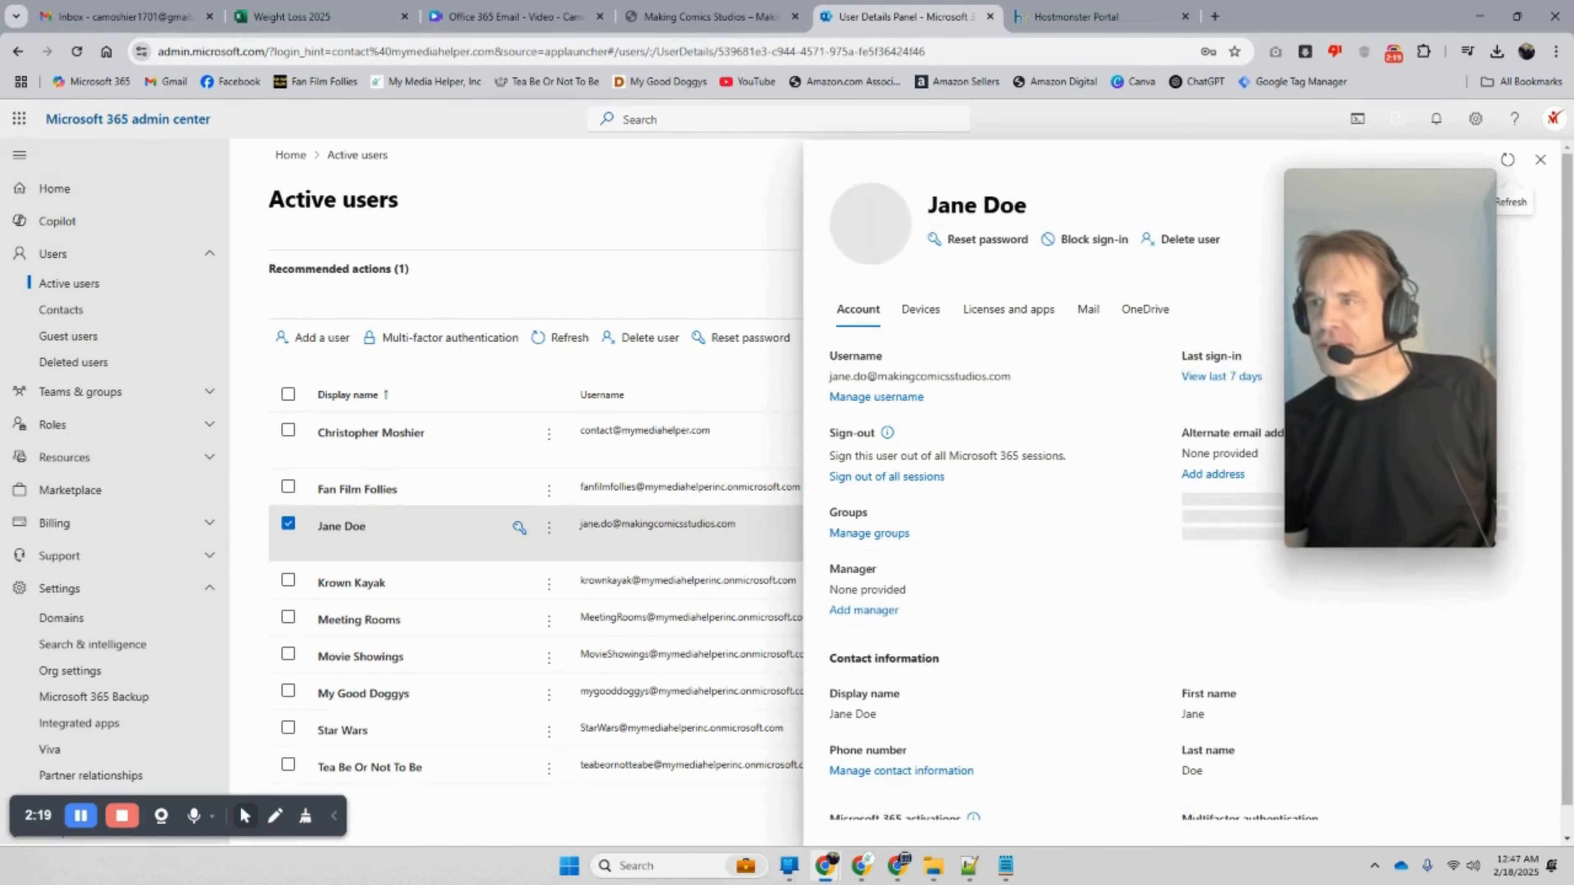
left_click(1540, 160)
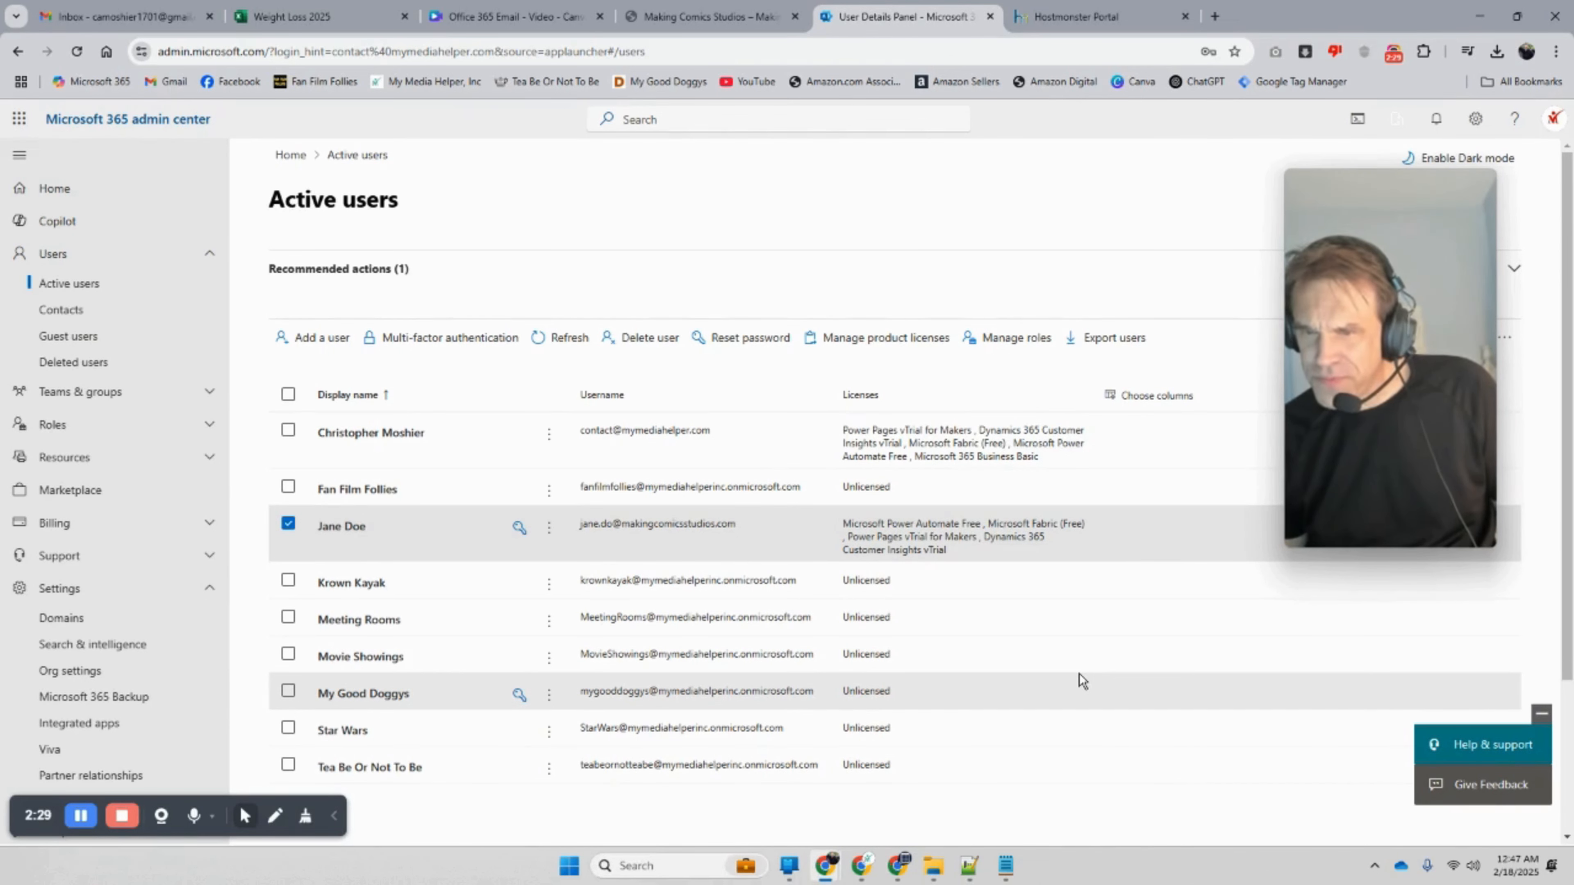
scroll(1081, 680, "down", 1)
Step: View HostMonster's DNS tab for makingcomicsstudios.com showing the four Microsoft name servers
left_click(87, 15)
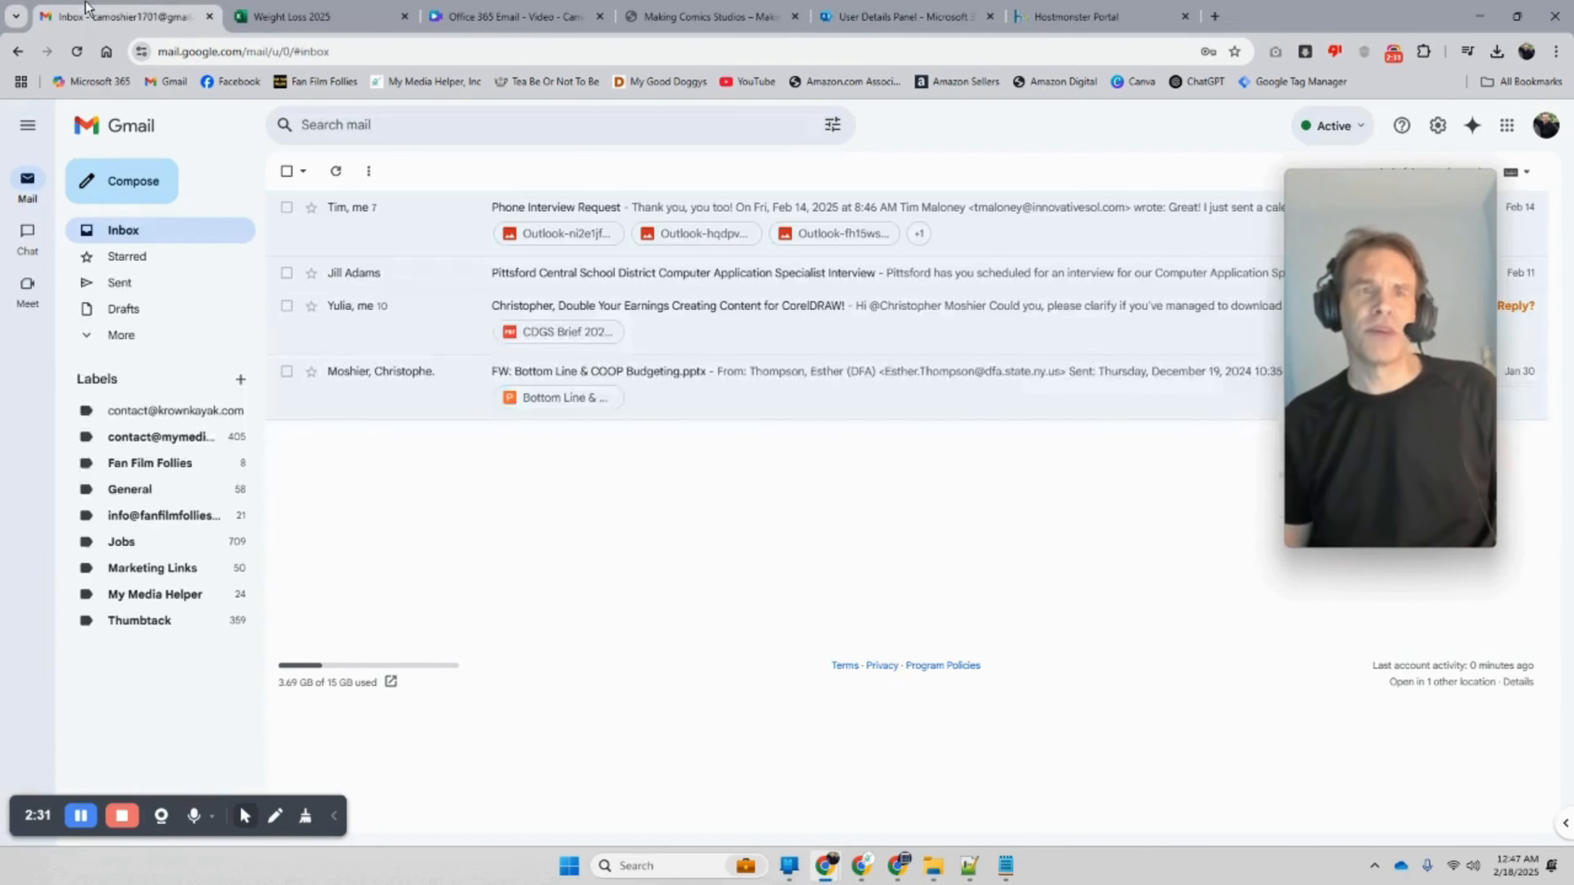
left_click(1091, 16)
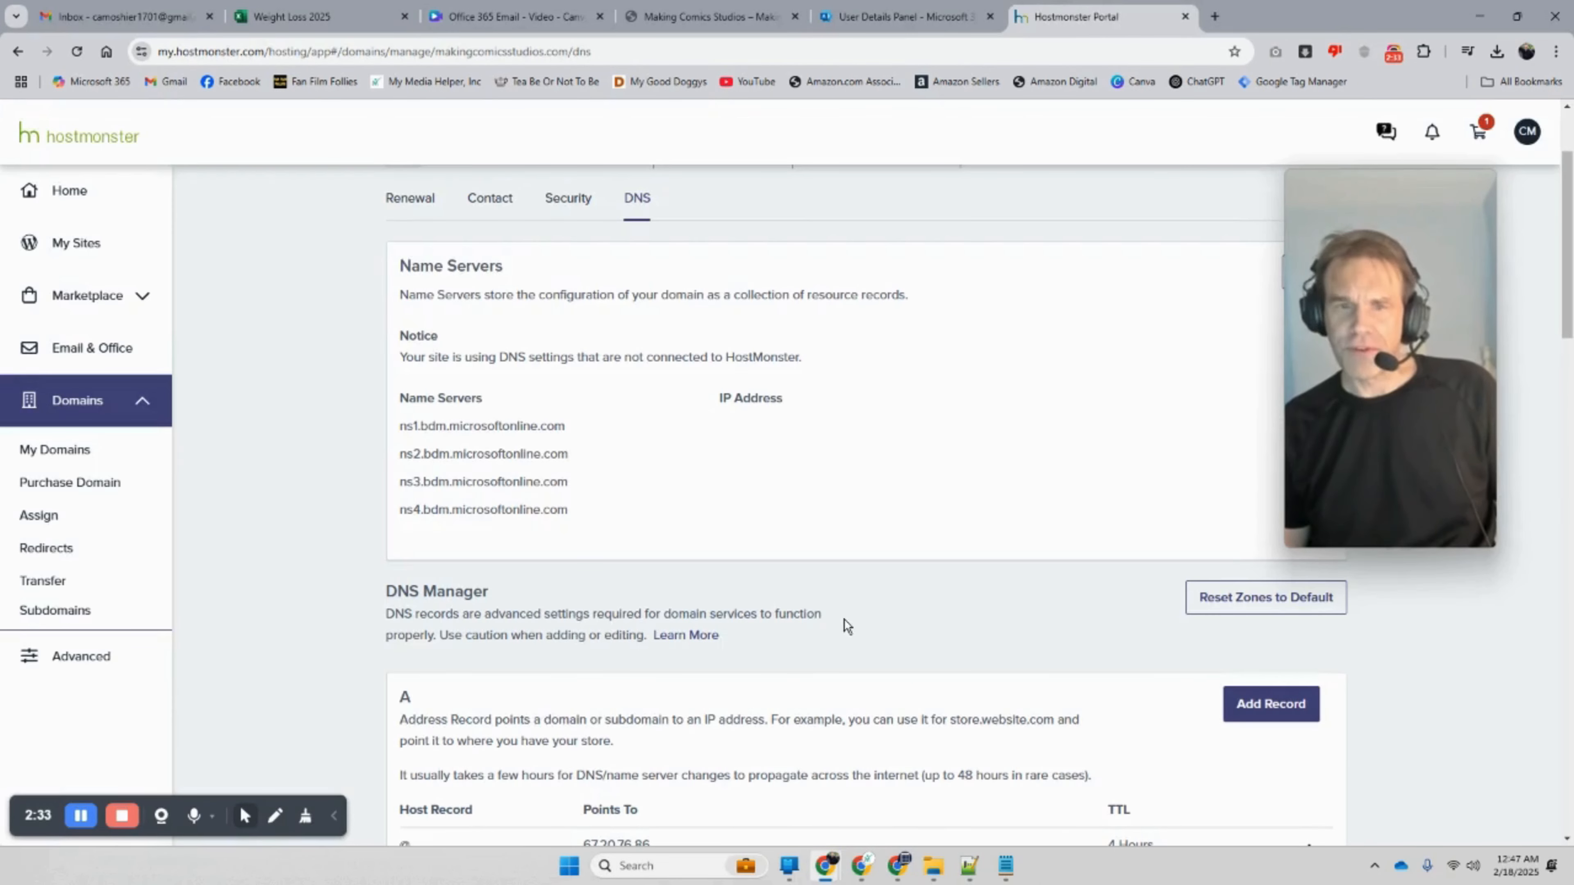
left_click_drag(1344, 369, 1078, 356)
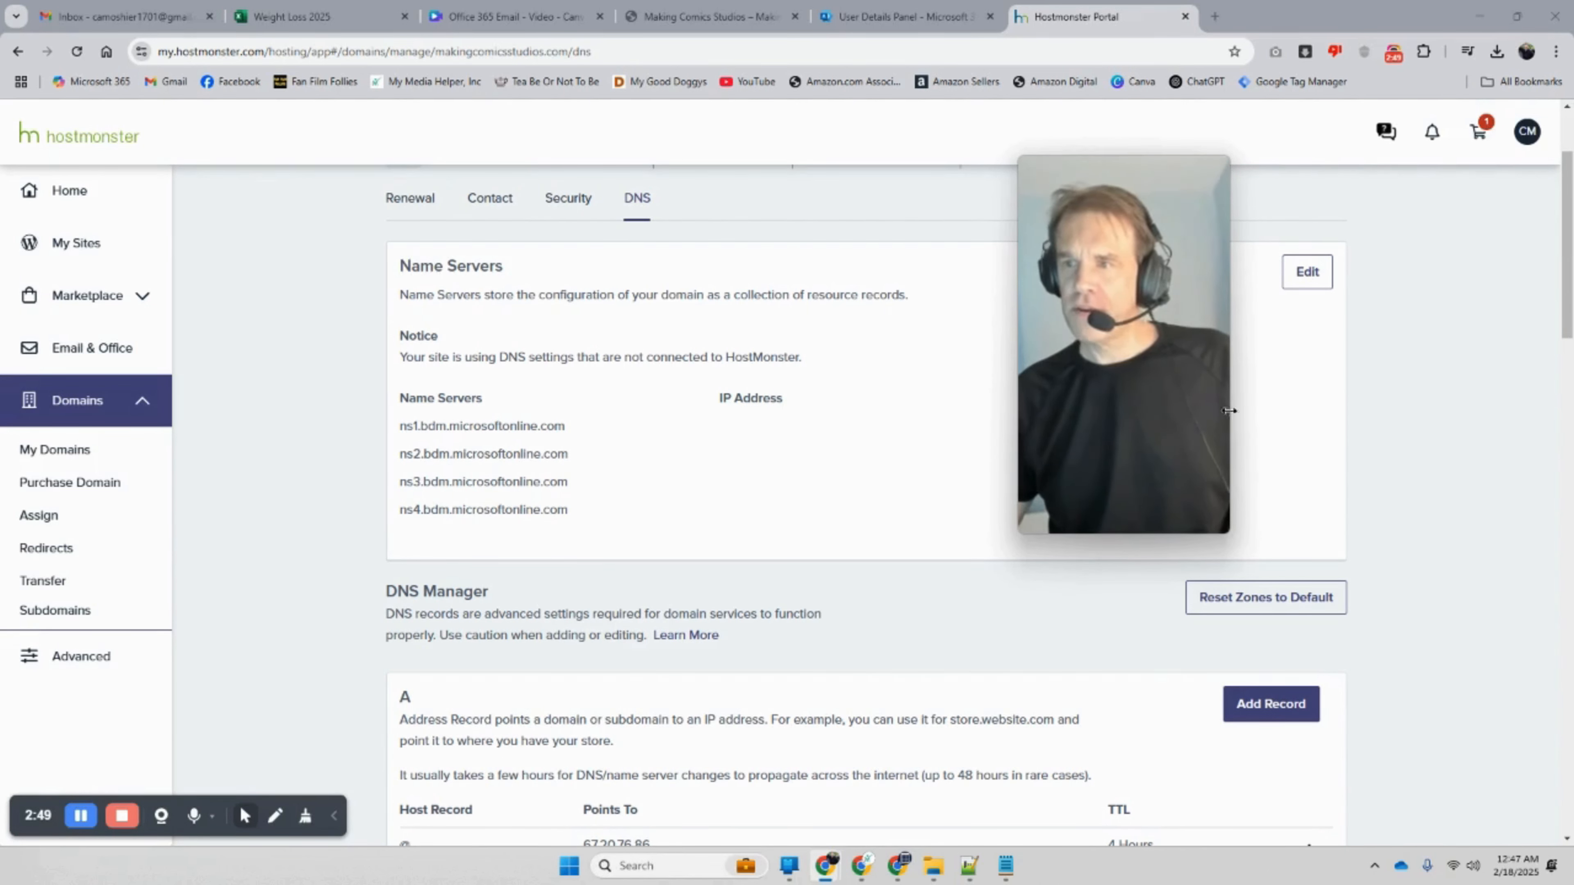
Step: Clear name servers 3 and 4 and replace Name Server 1 with ns1.hostmonster.com
left_click(1310, 272)
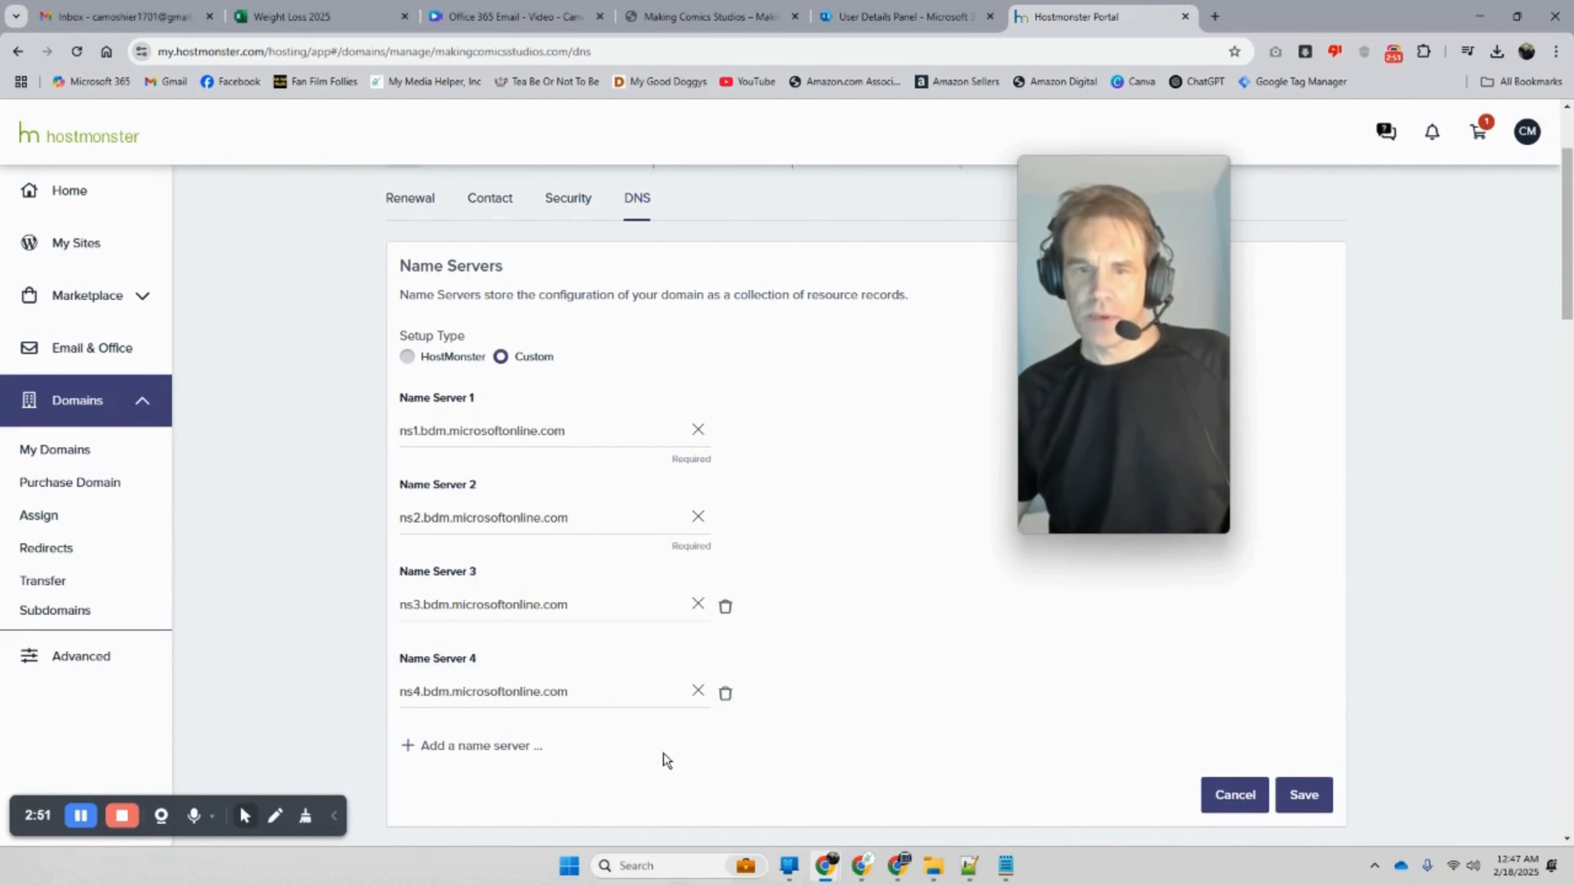
left_click(697, 692)
left_click(697, 606)
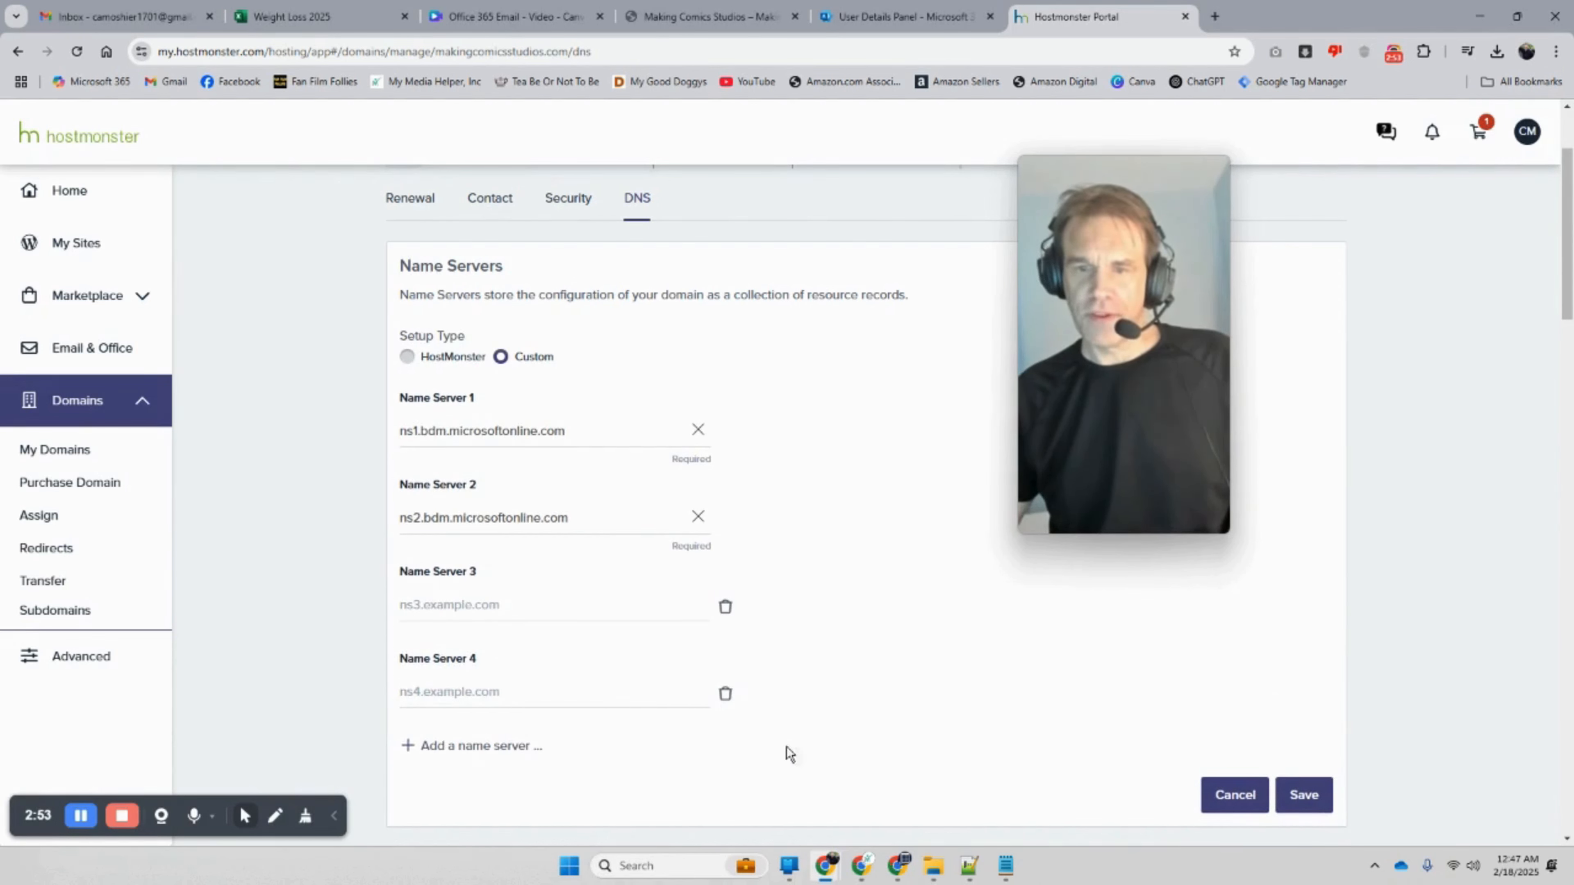
left_click(1005, 866)
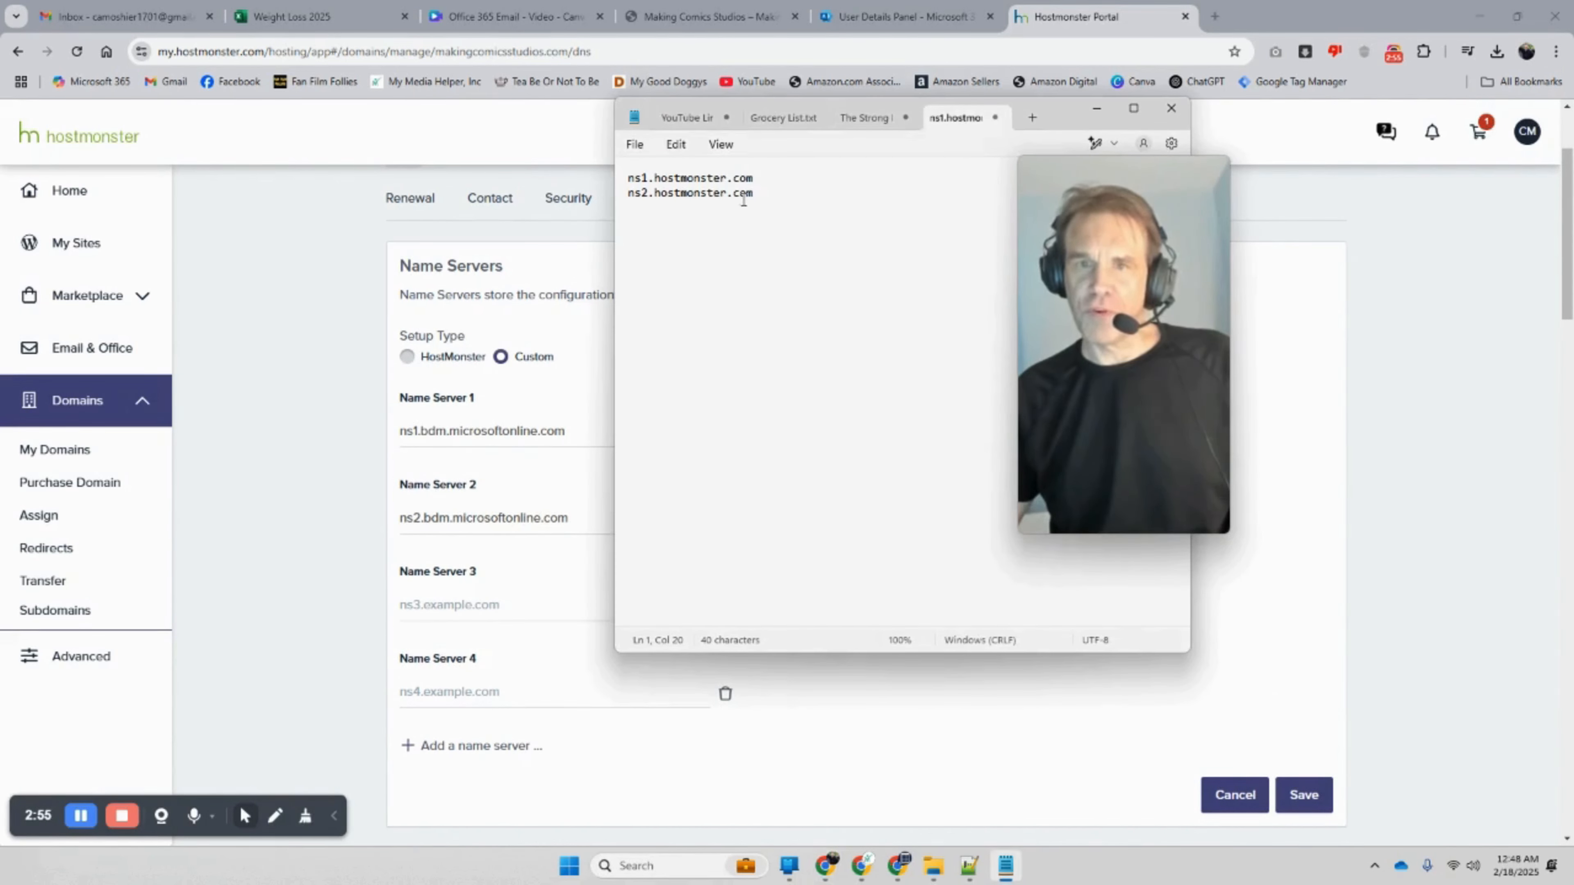
left_click_drag(768, 178, 593, 187)
right_click(644, 180)
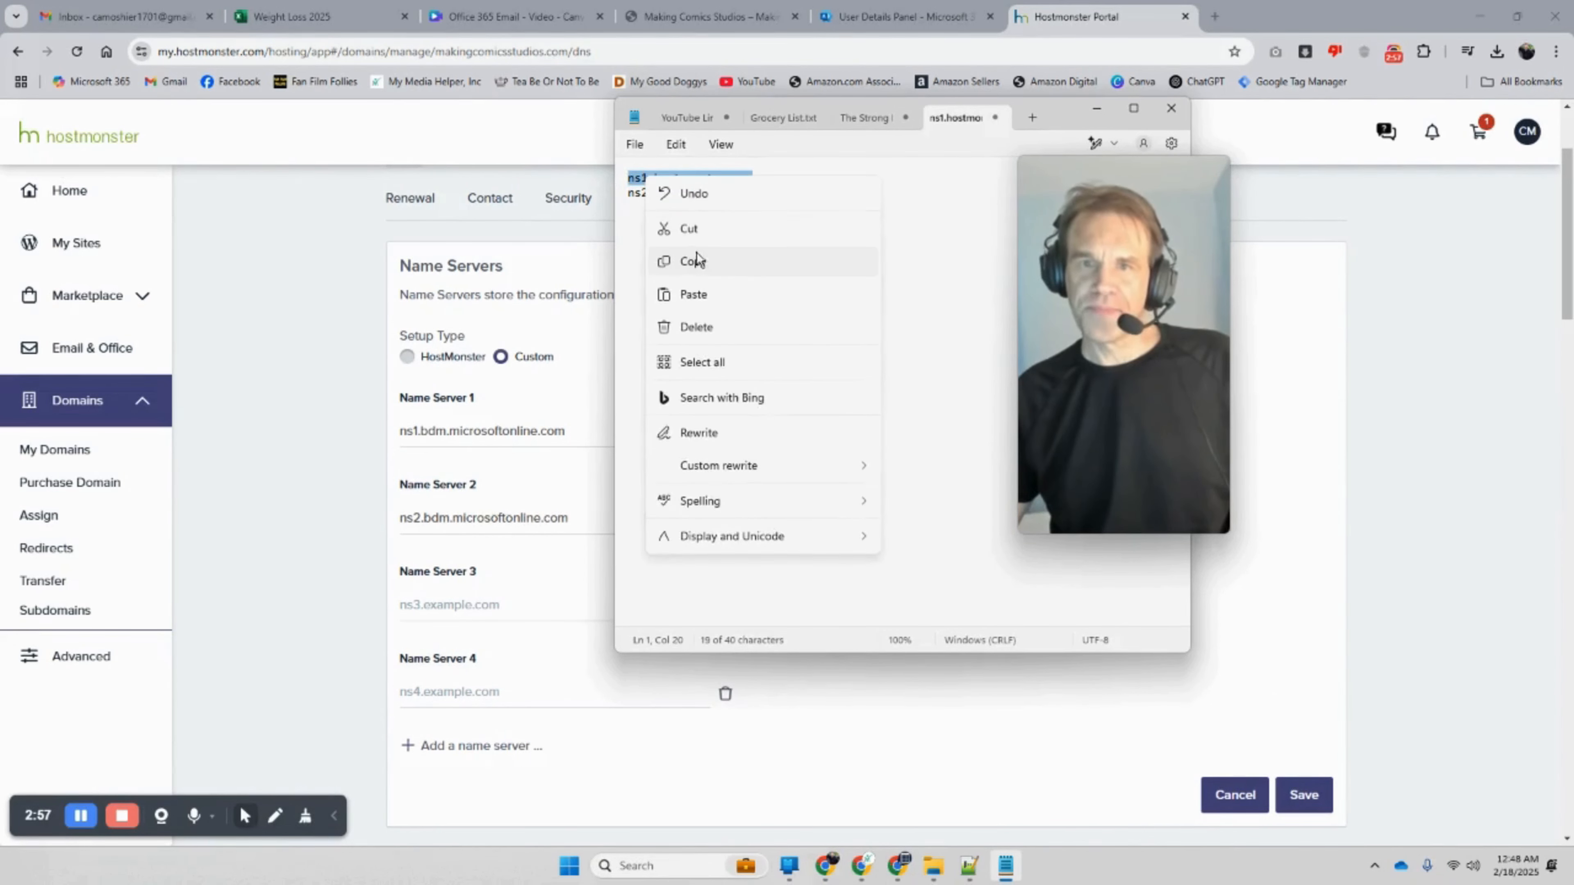
left_click(695, 261)
left_click(566, 429)
left_click_drag(566, 430, 402, 430)
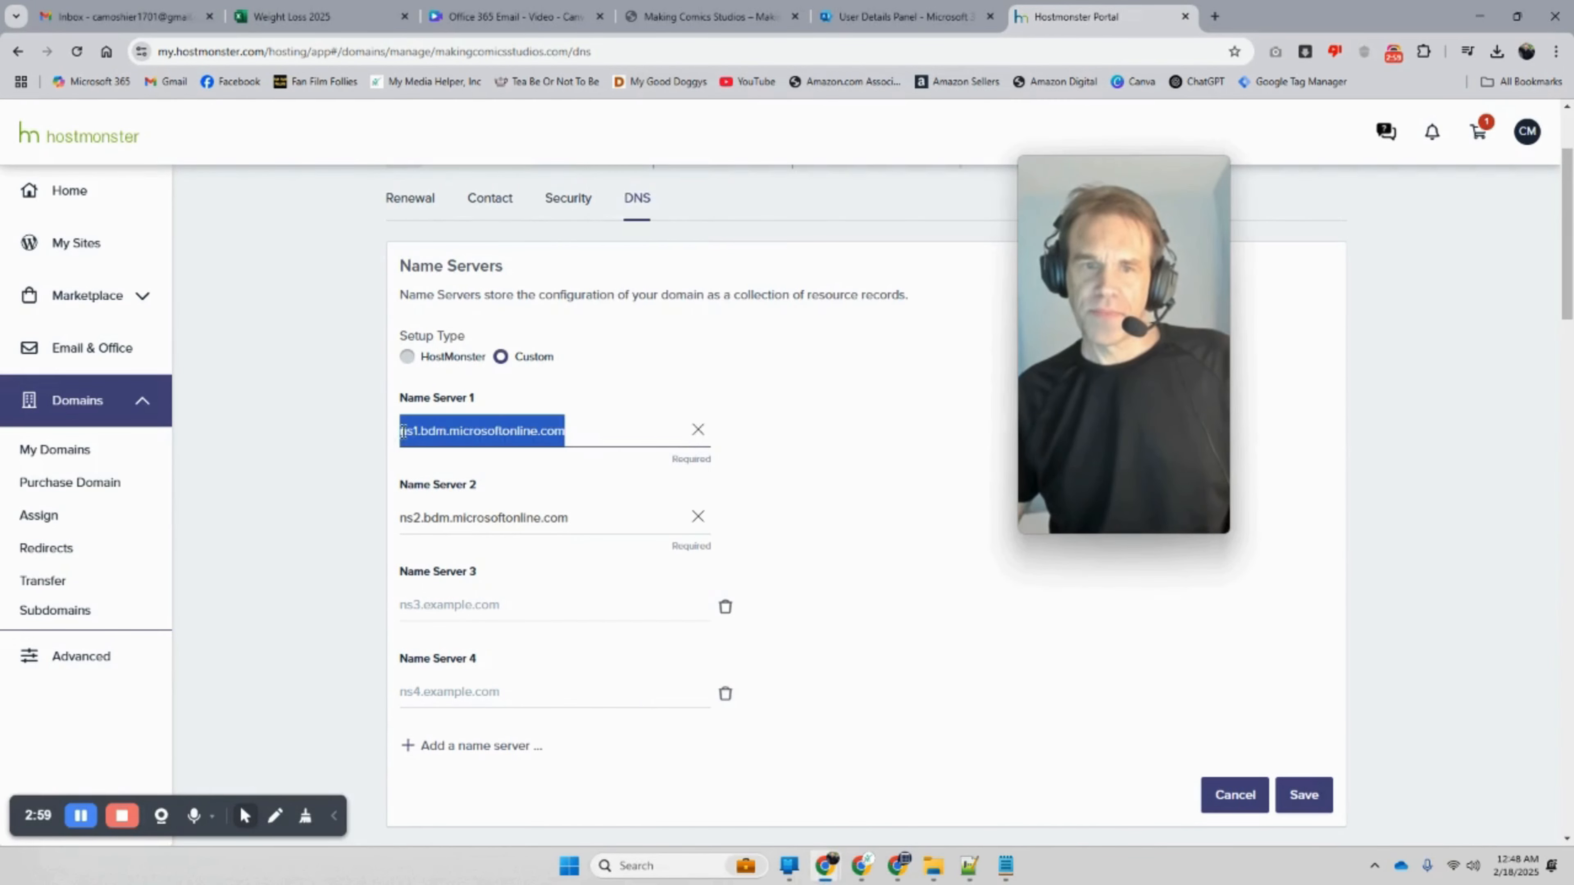
right_click(402, 428)
left_click(496, 512)
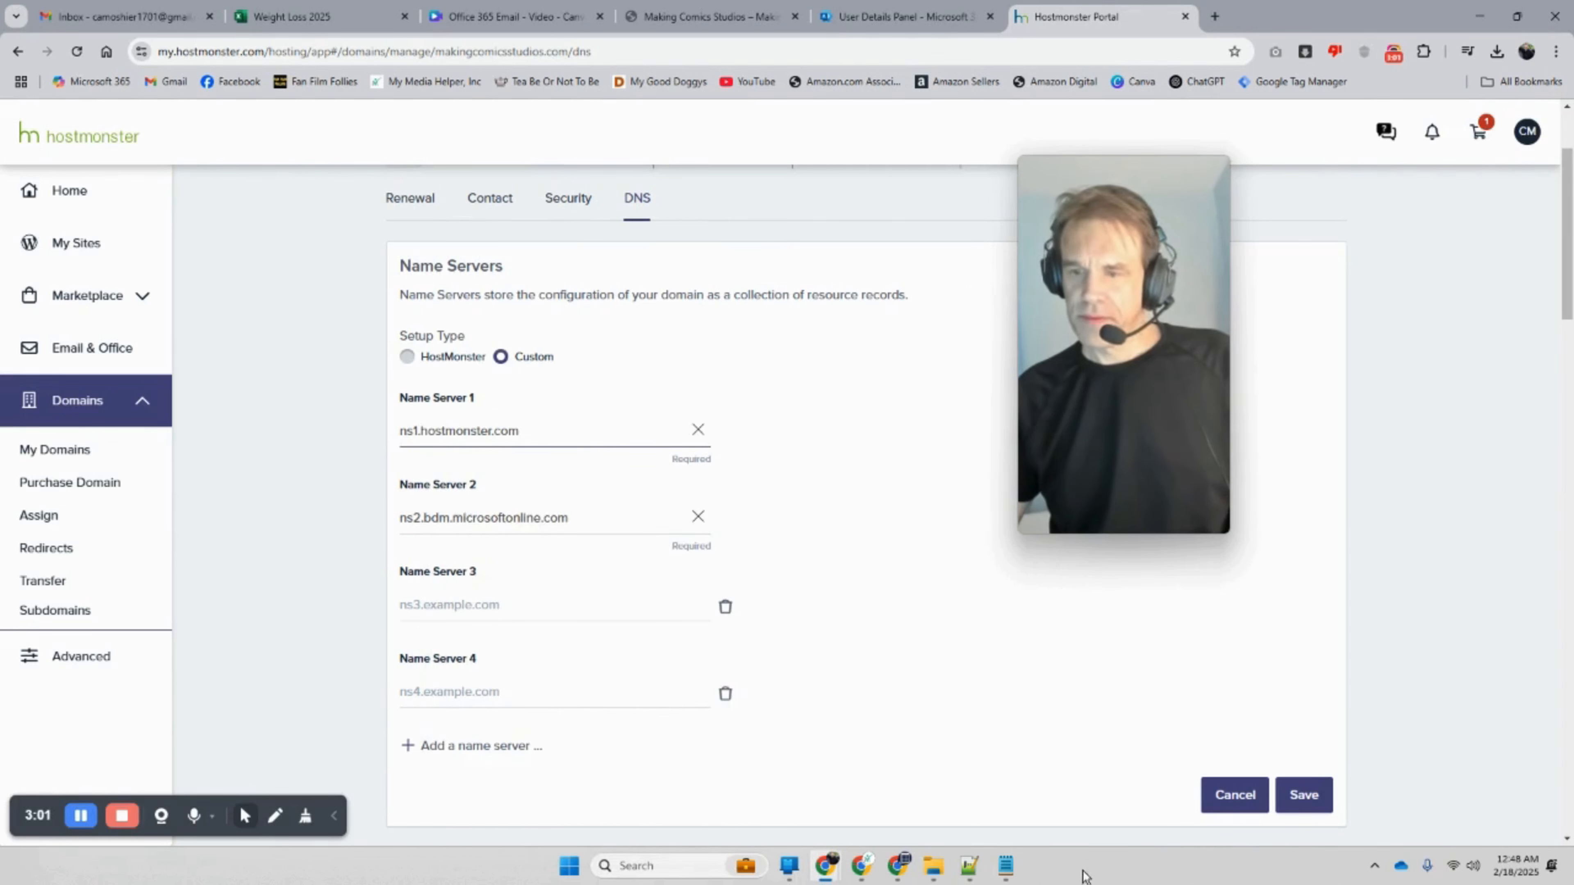
Step: Replace Name Server 2 with ns2.hostmonster.com and save the name server settings
left_click(1006, 866)
left_click_drag(770, 197, 656, 204)
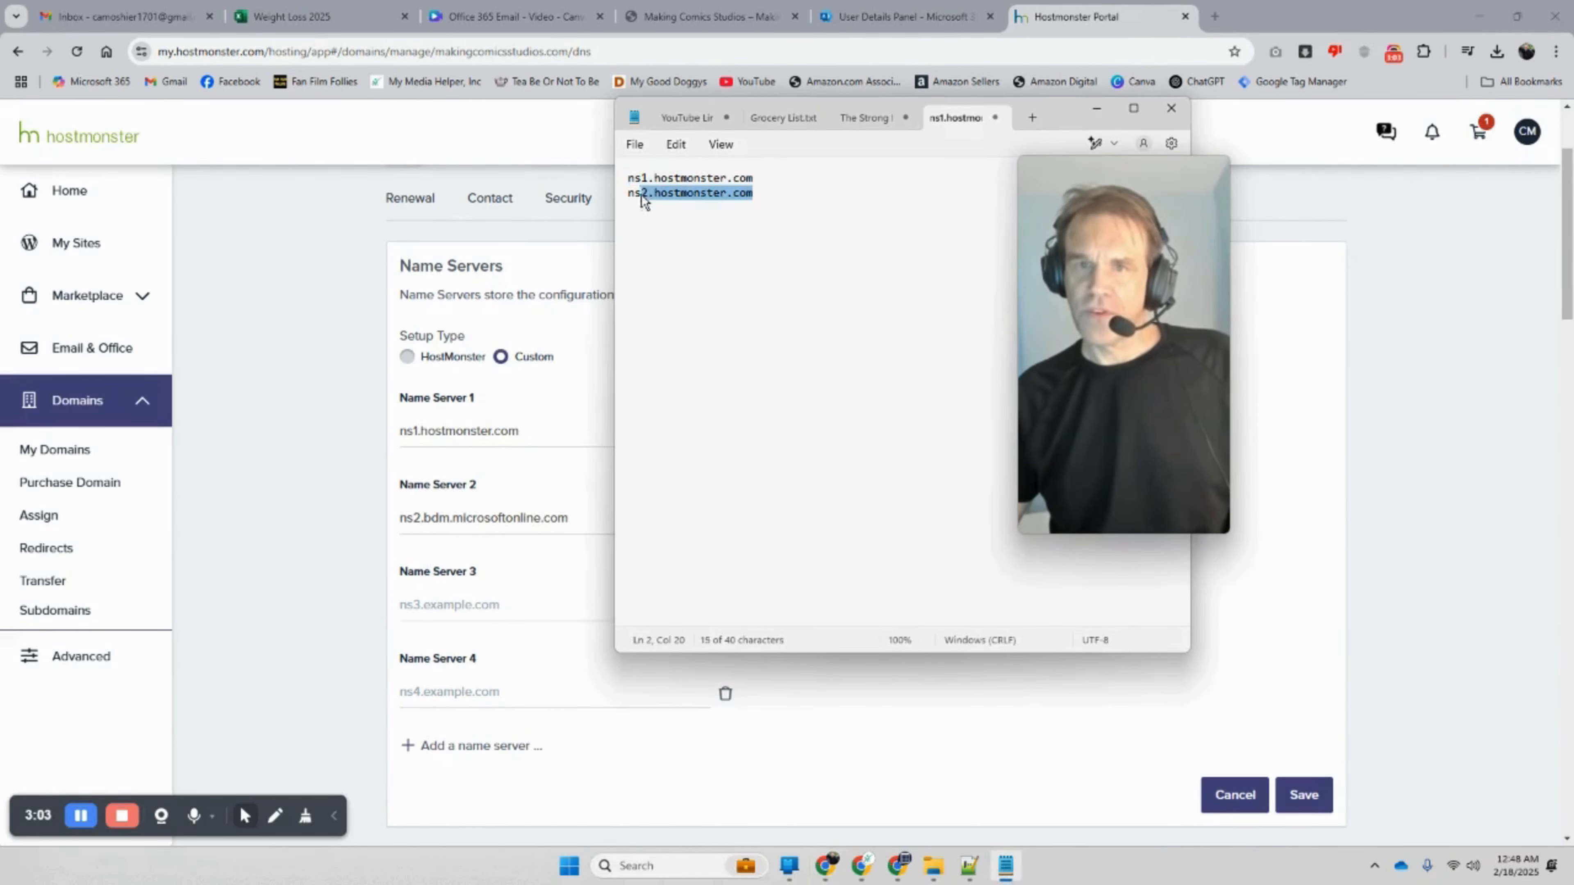
right_click(645, 198)
left_click(686, 271)
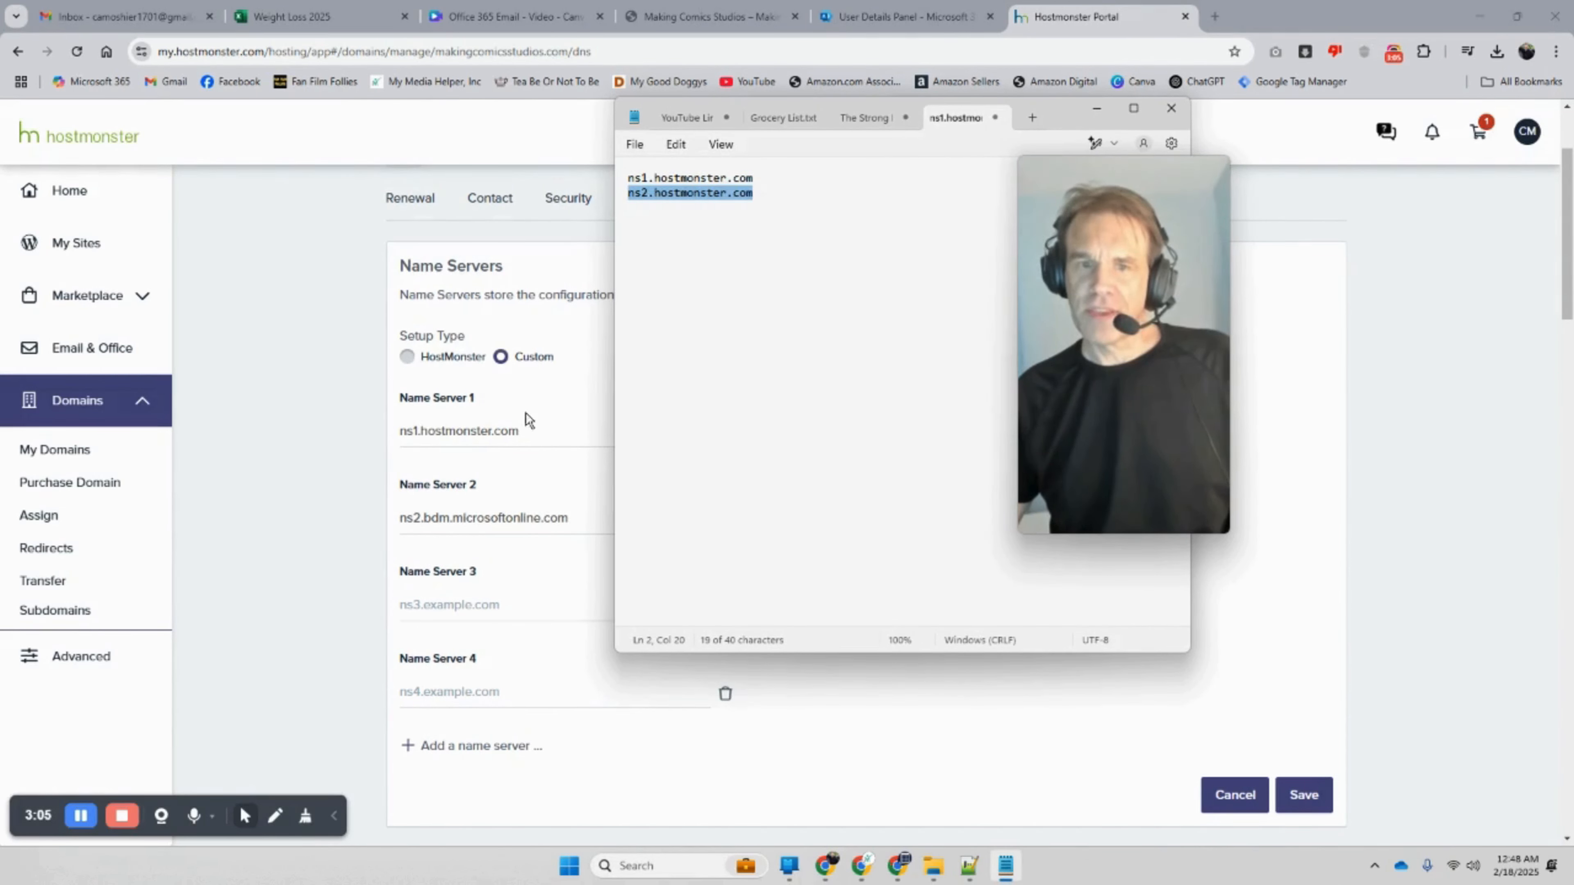
left_click_drag(580, 521, 403, 517)
right_click(425, 515)
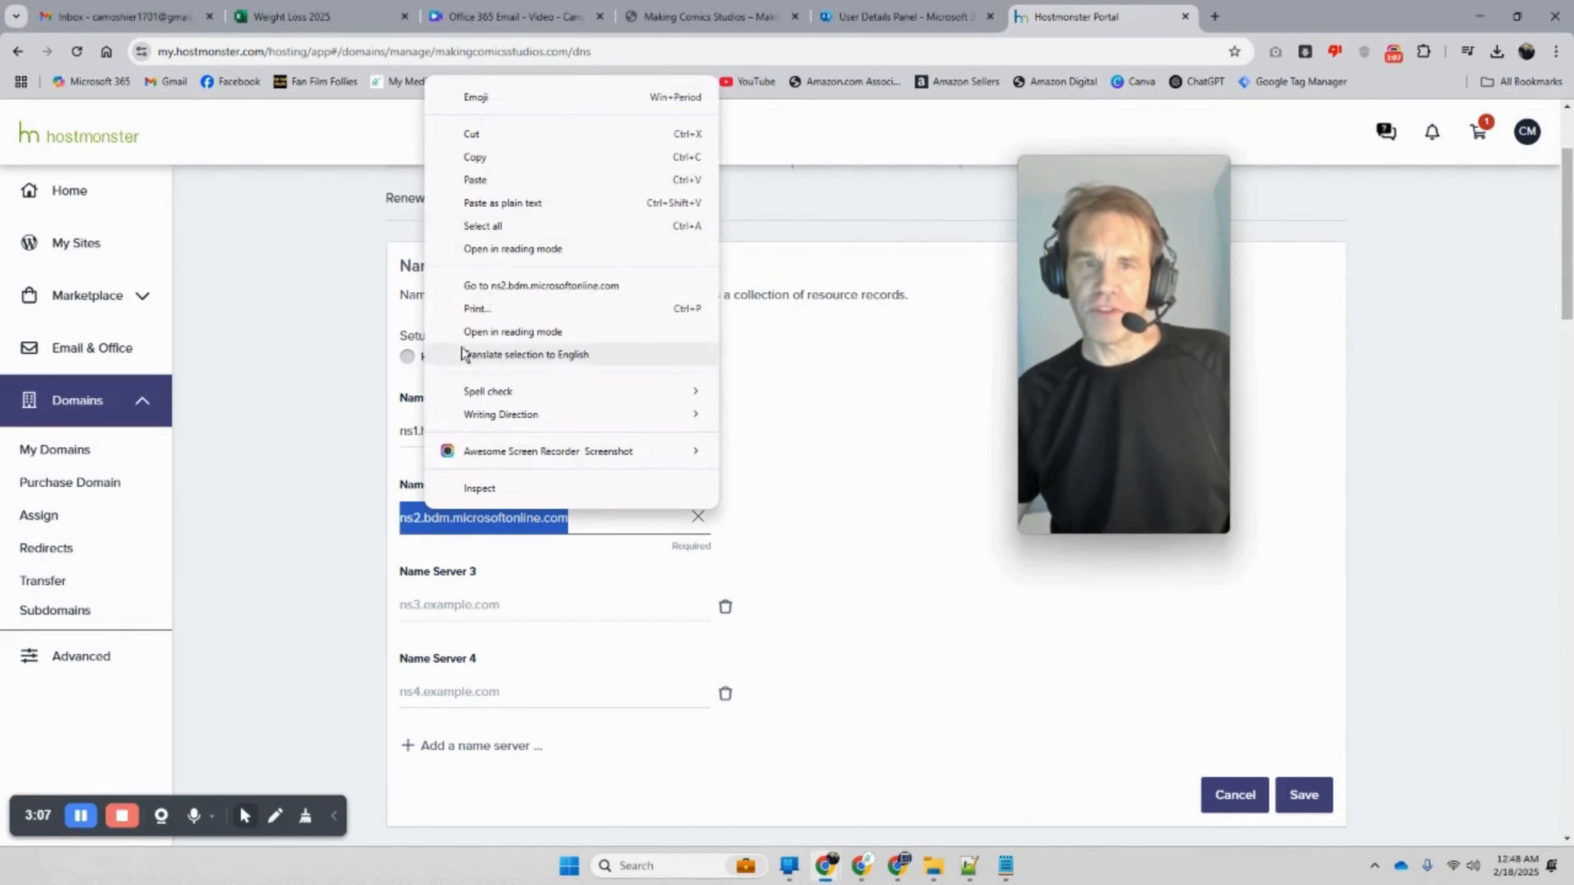
left_click(508, 181)
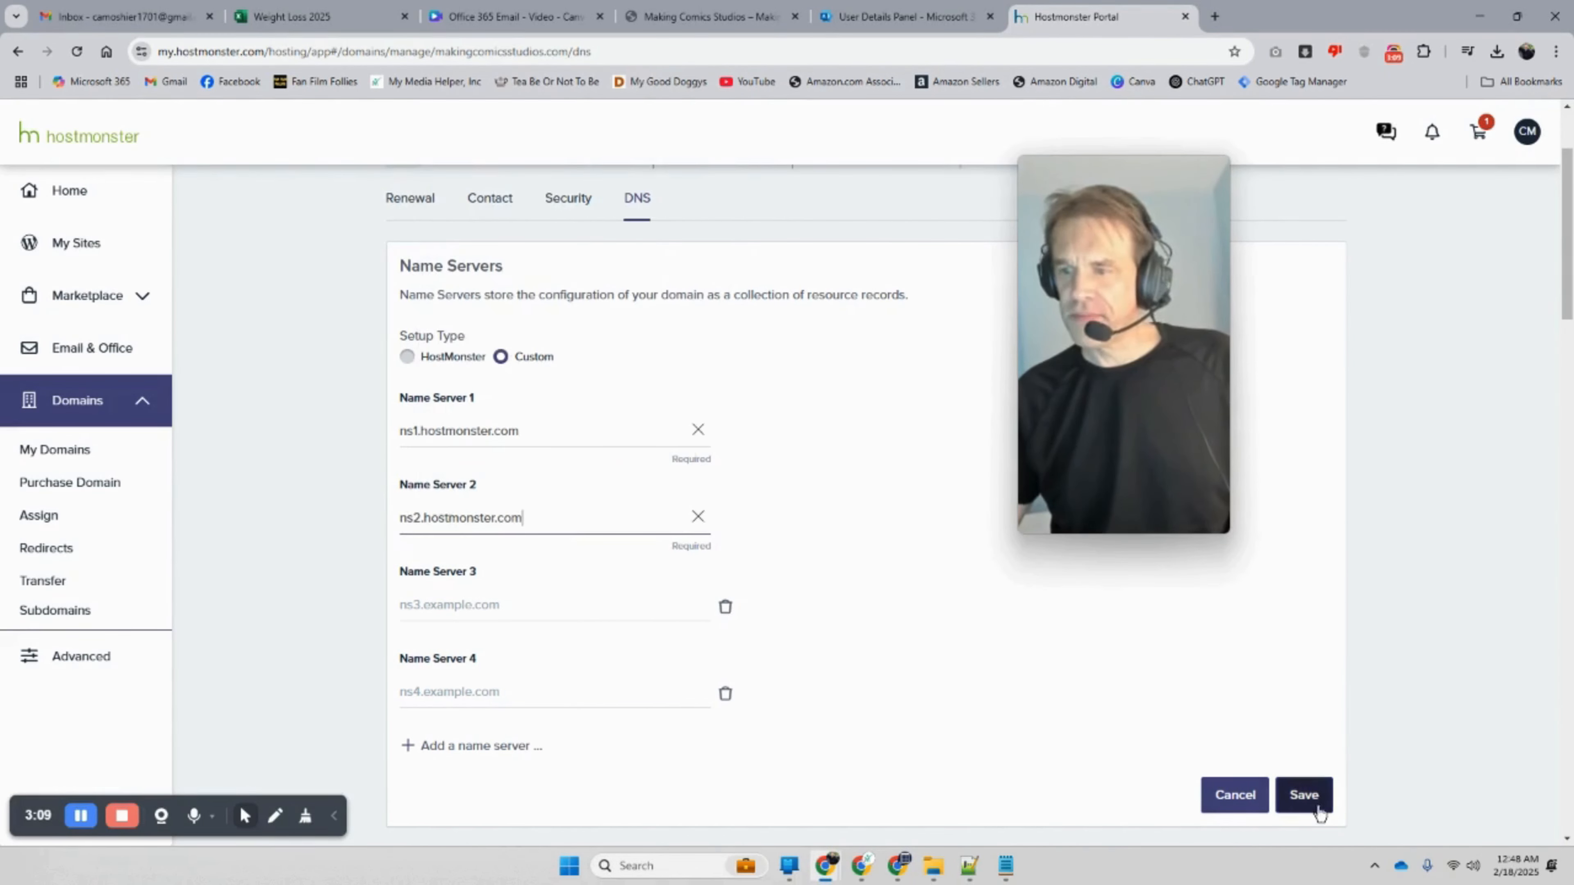
left_click(1307, 800)
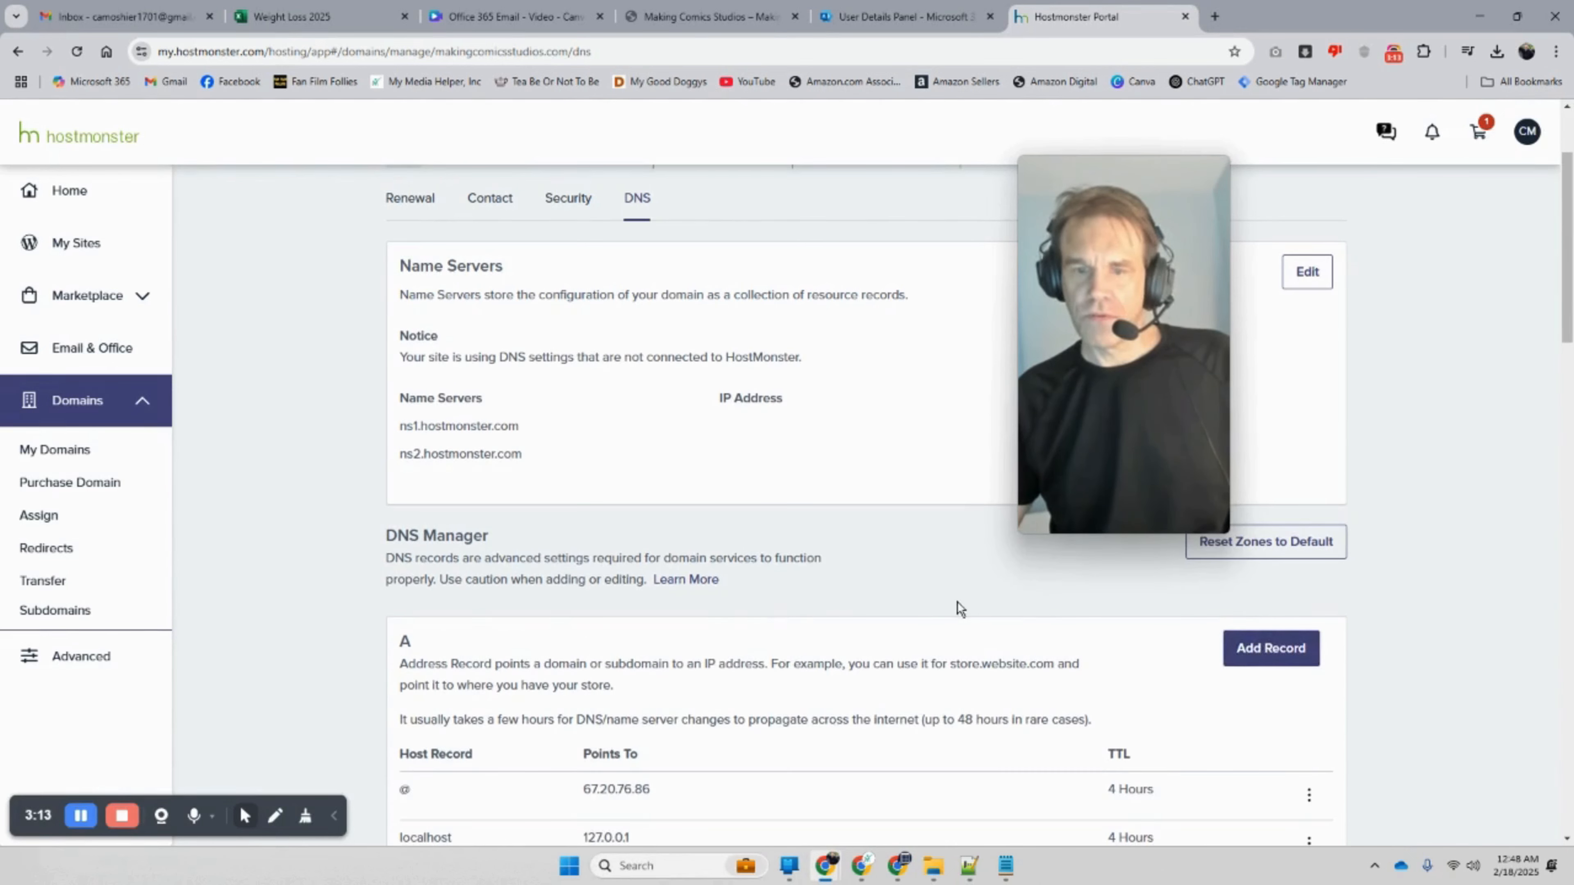
scroll(955, 605, "down", 4)
scroll(955, 608, "up", 6)
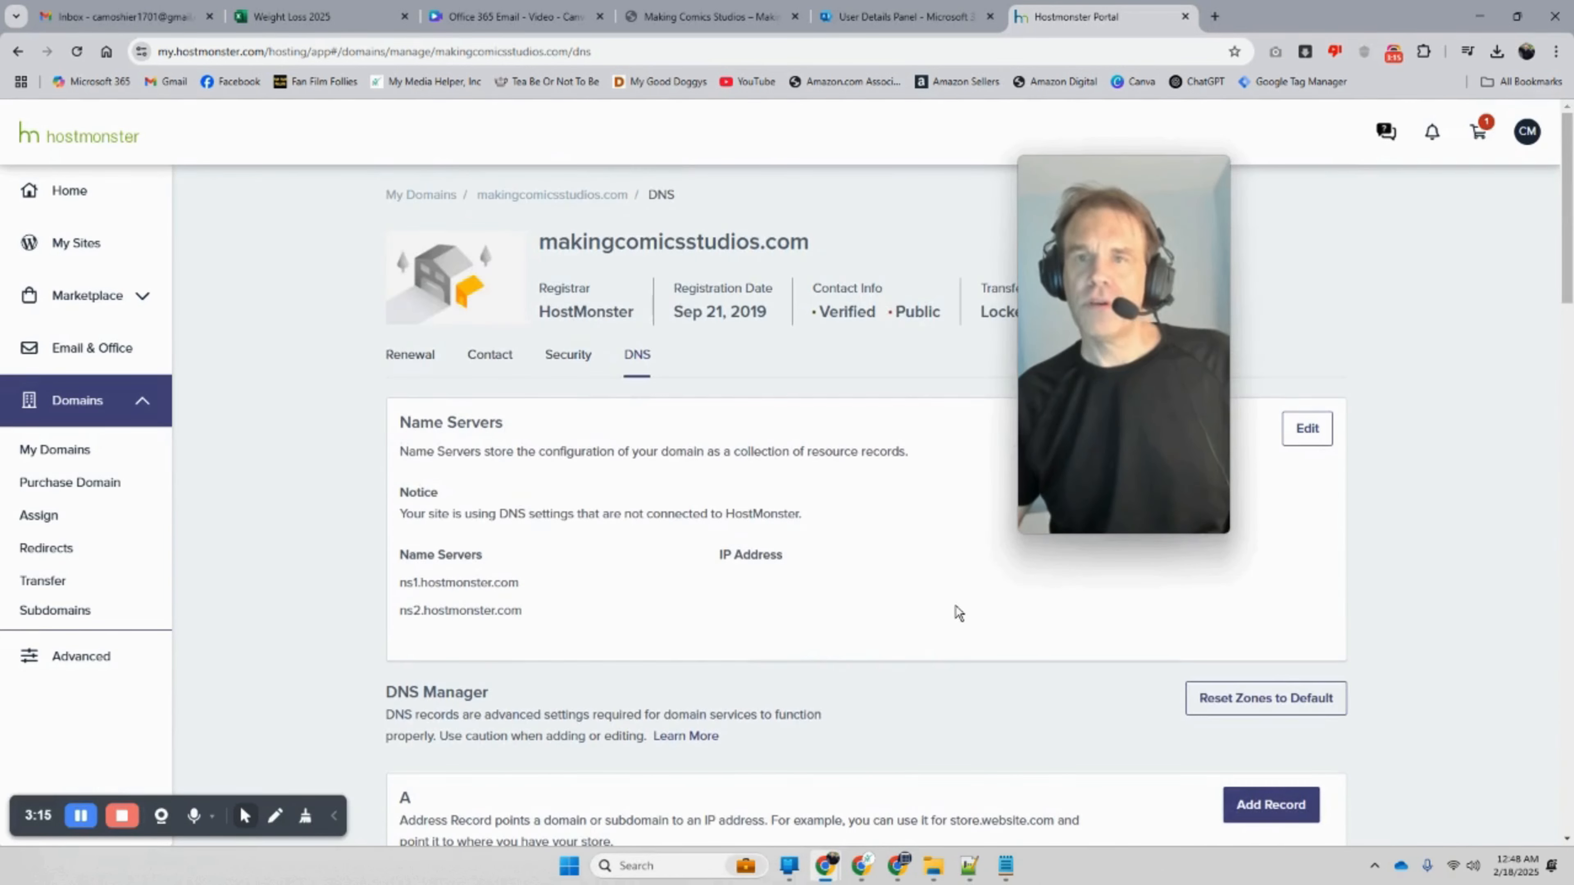
left_click(862, 23)
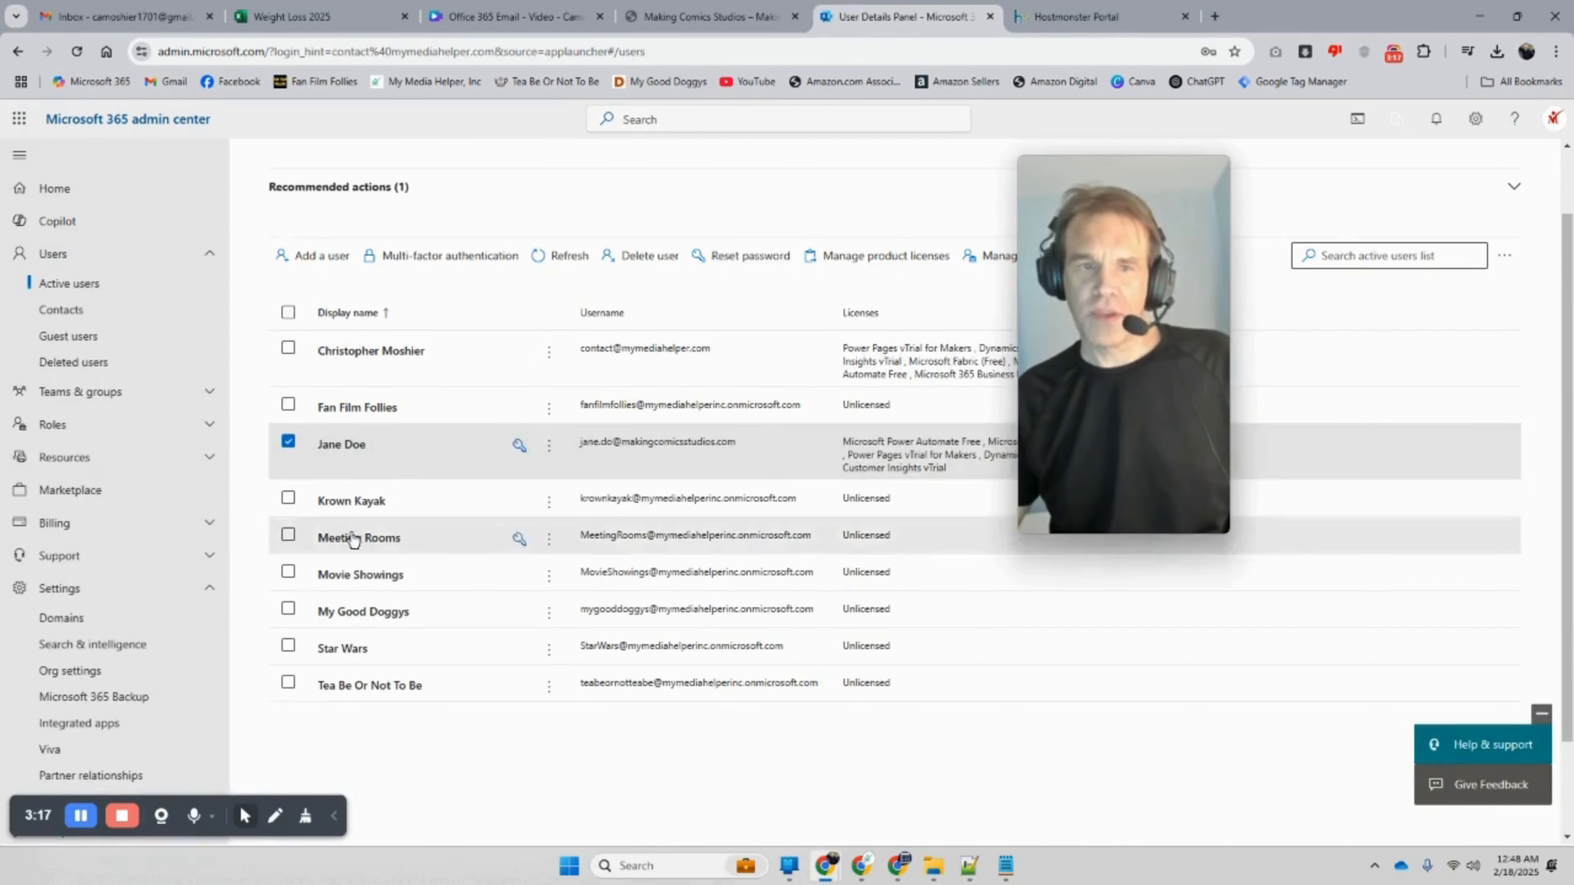
Step: Remove makingcomicsstudios.com from the Domains list using automatic removal
left_click(99, 619)
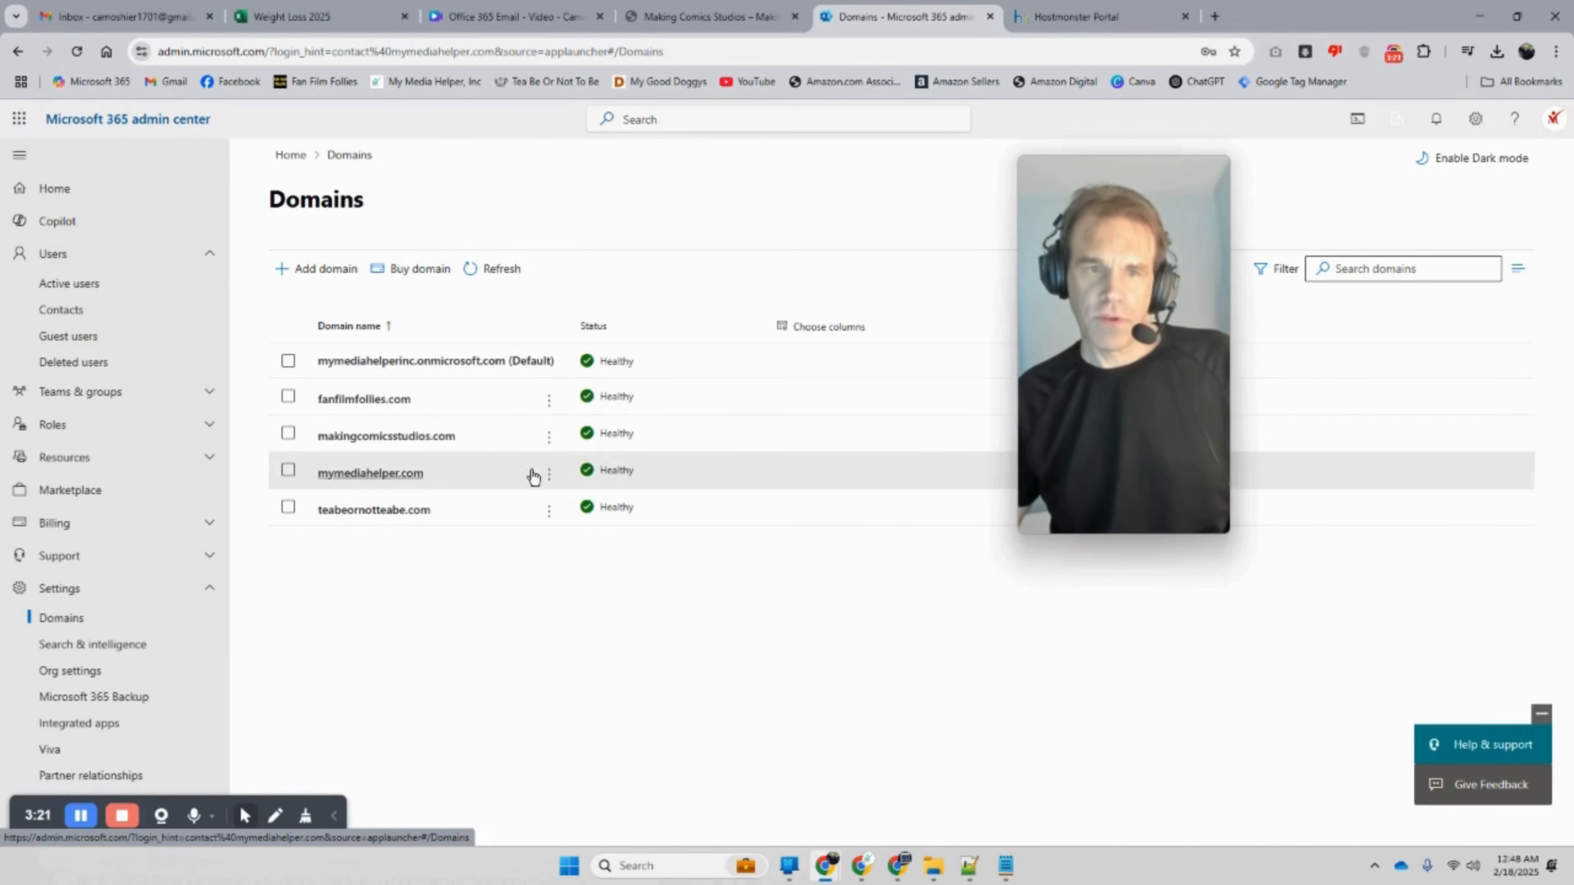
left_click(549, 438)
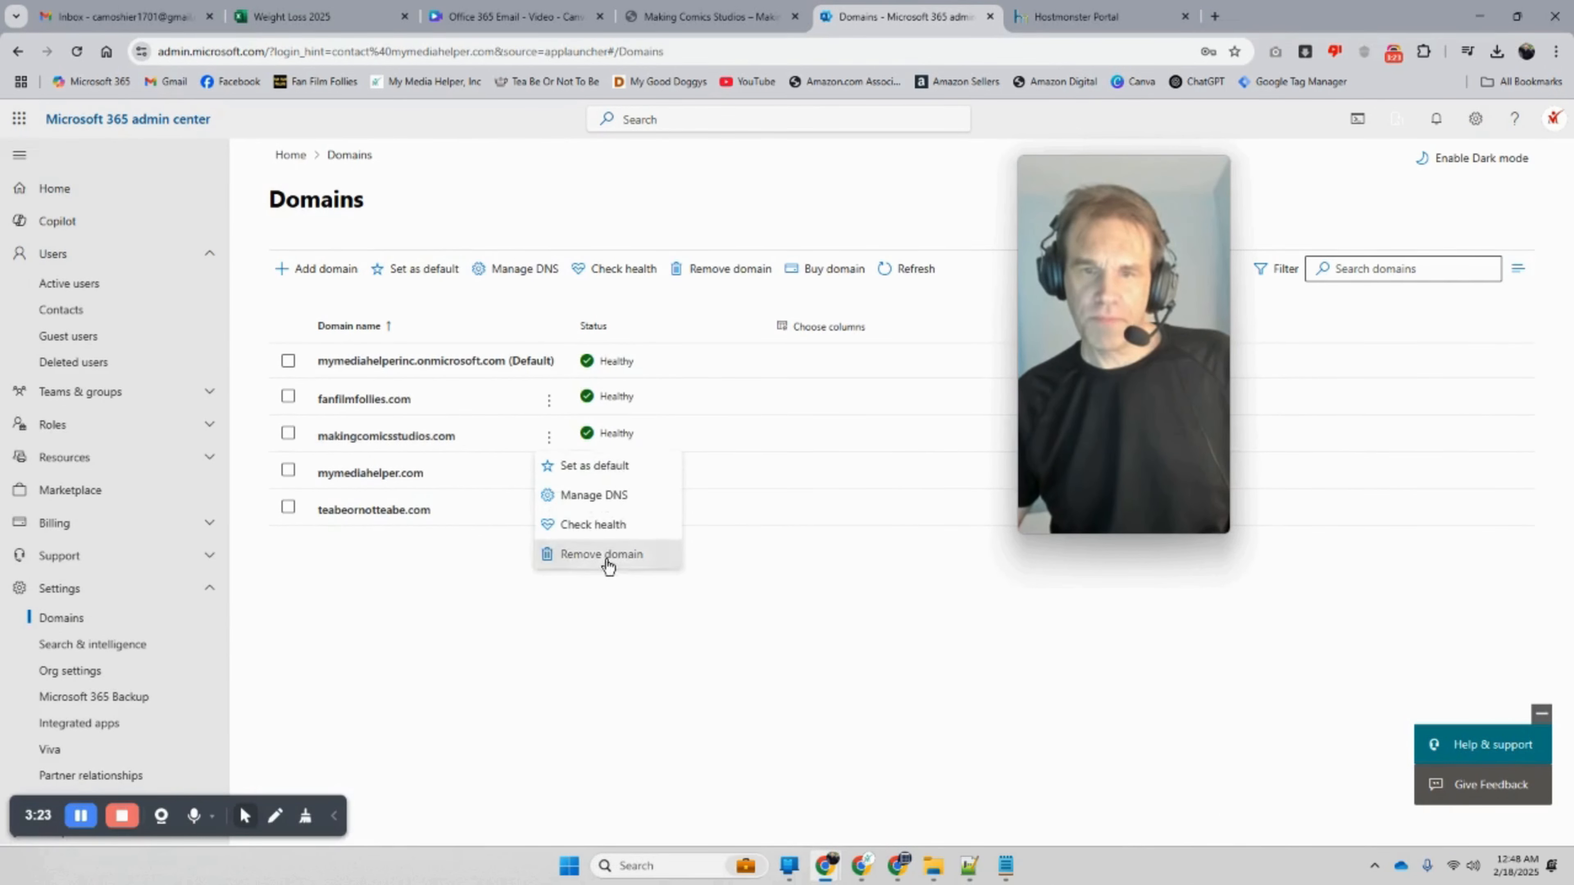
left_click(605, 558)
left_click(1210, 817)
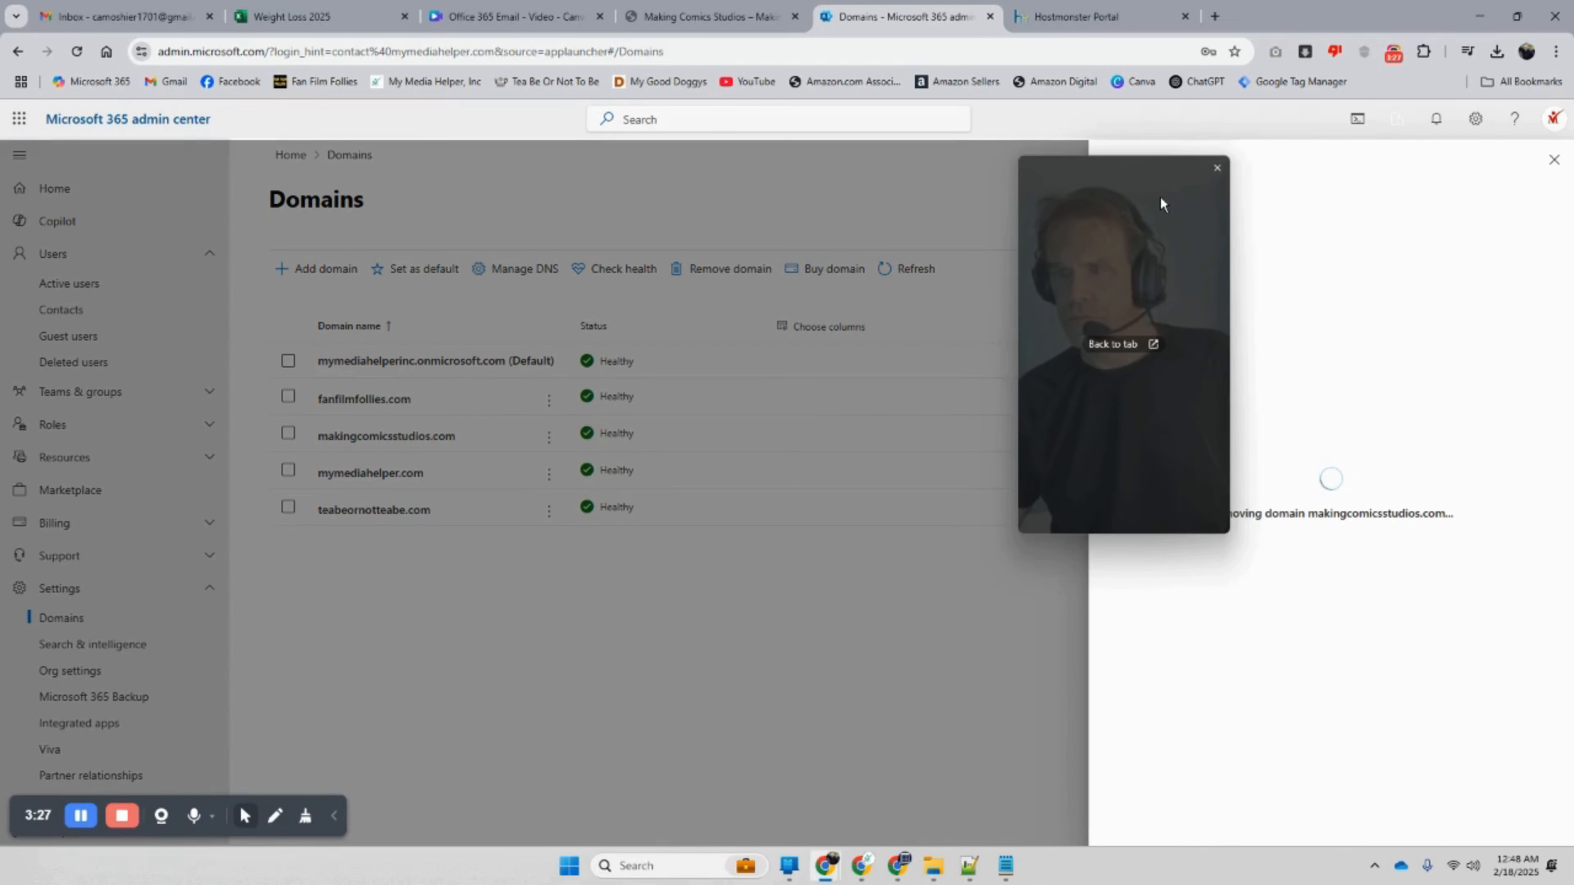
left_click_drag(1161, 199, 1011, 444)
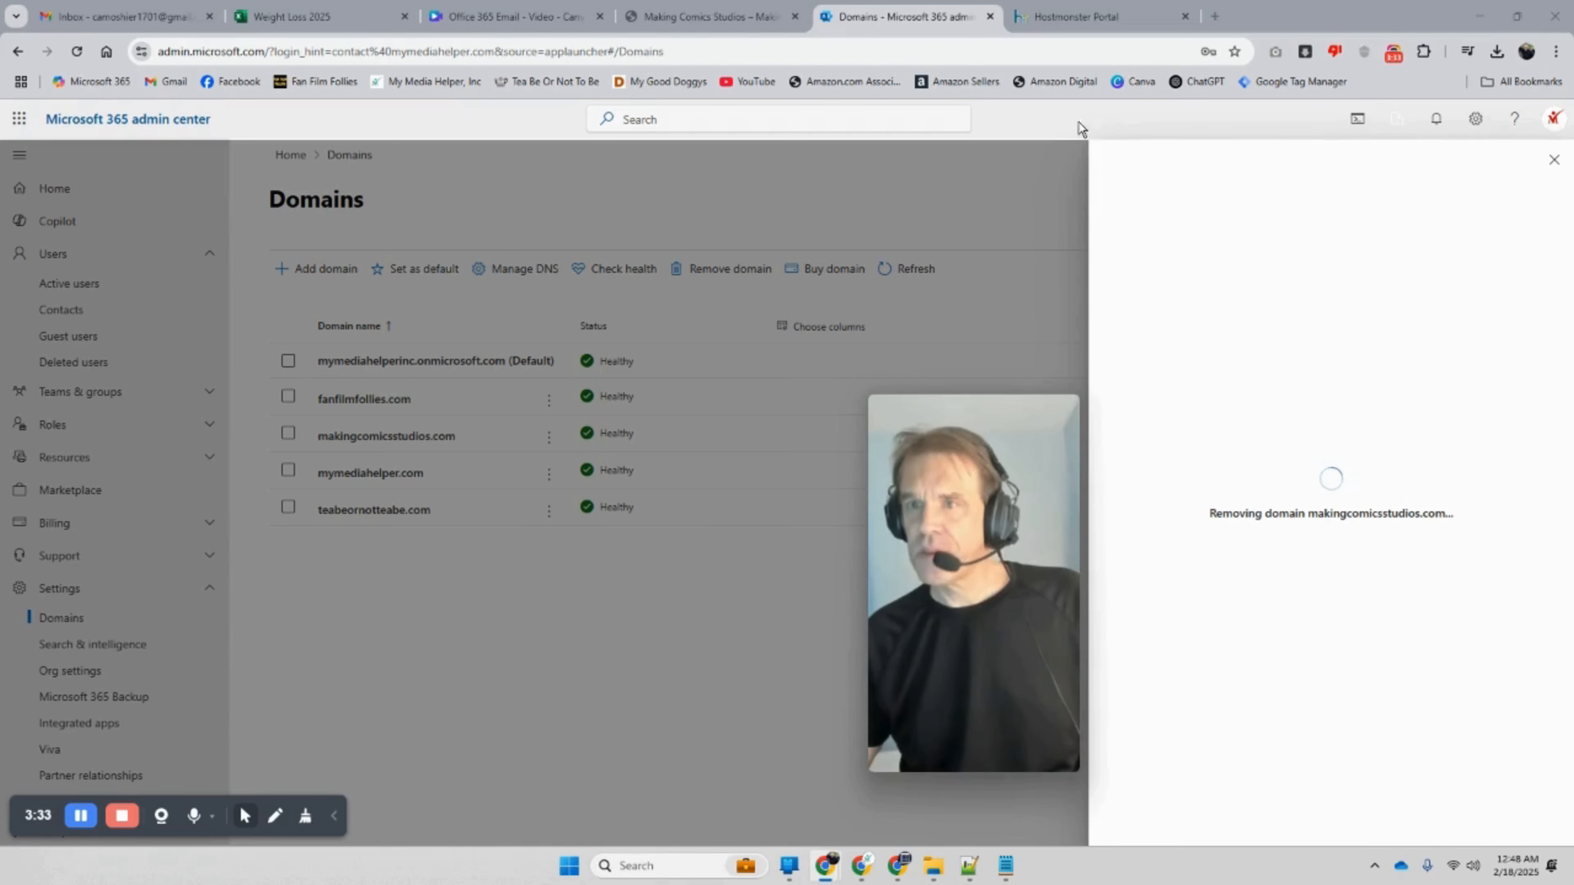
Step: Copy the Making Comics Studios website address, then reload the Domains list to check the removal
left_click(707, 16)
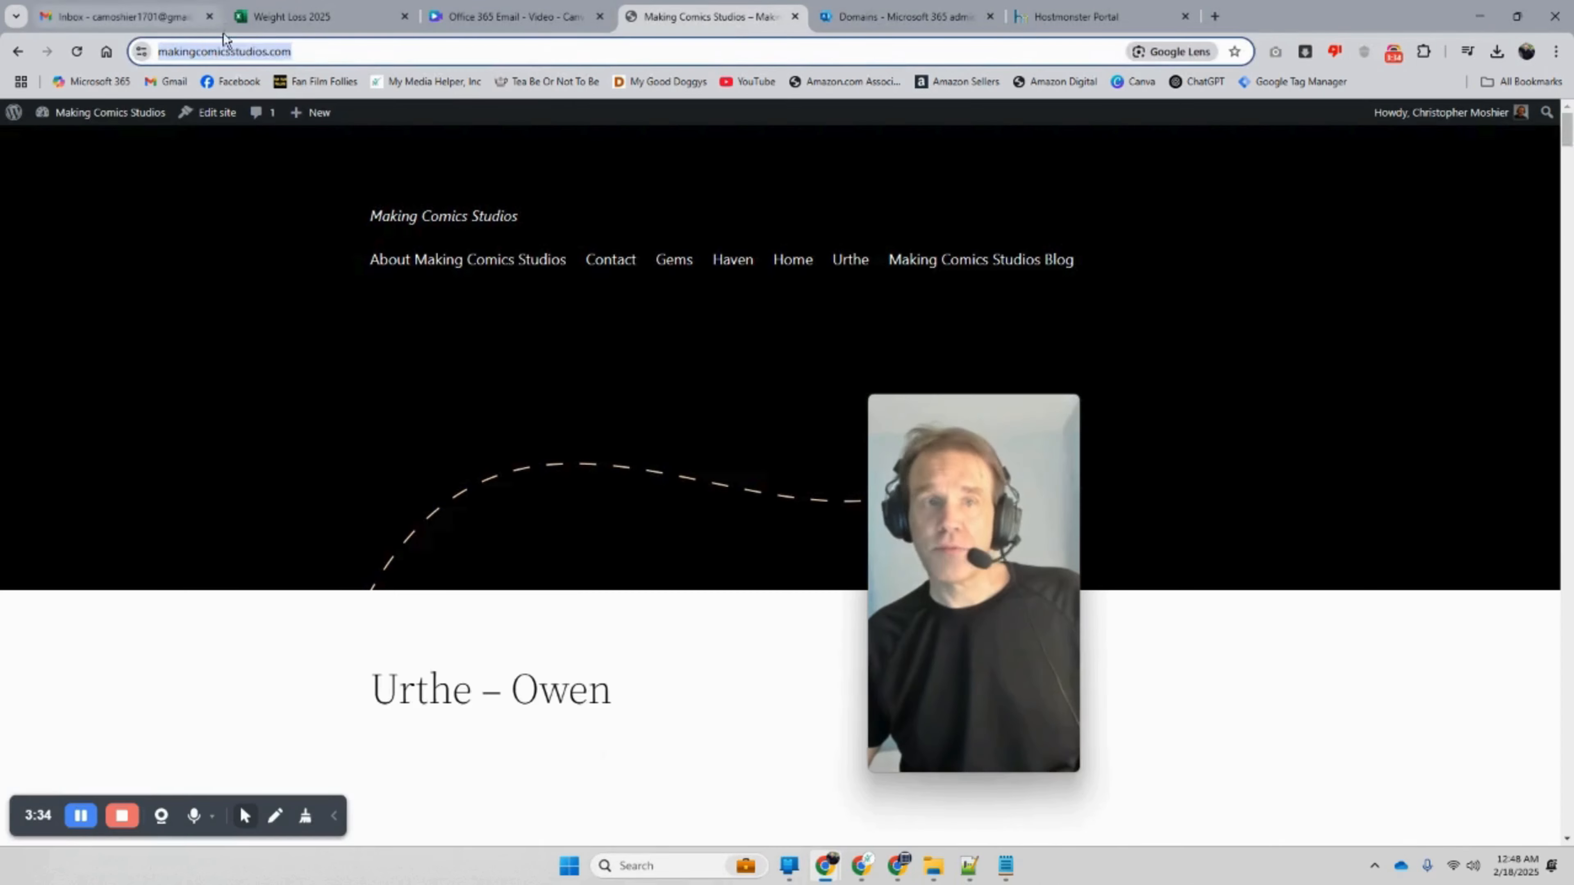
right_click(250, 58)
left_click(340, 211)
left_click(921, 9)
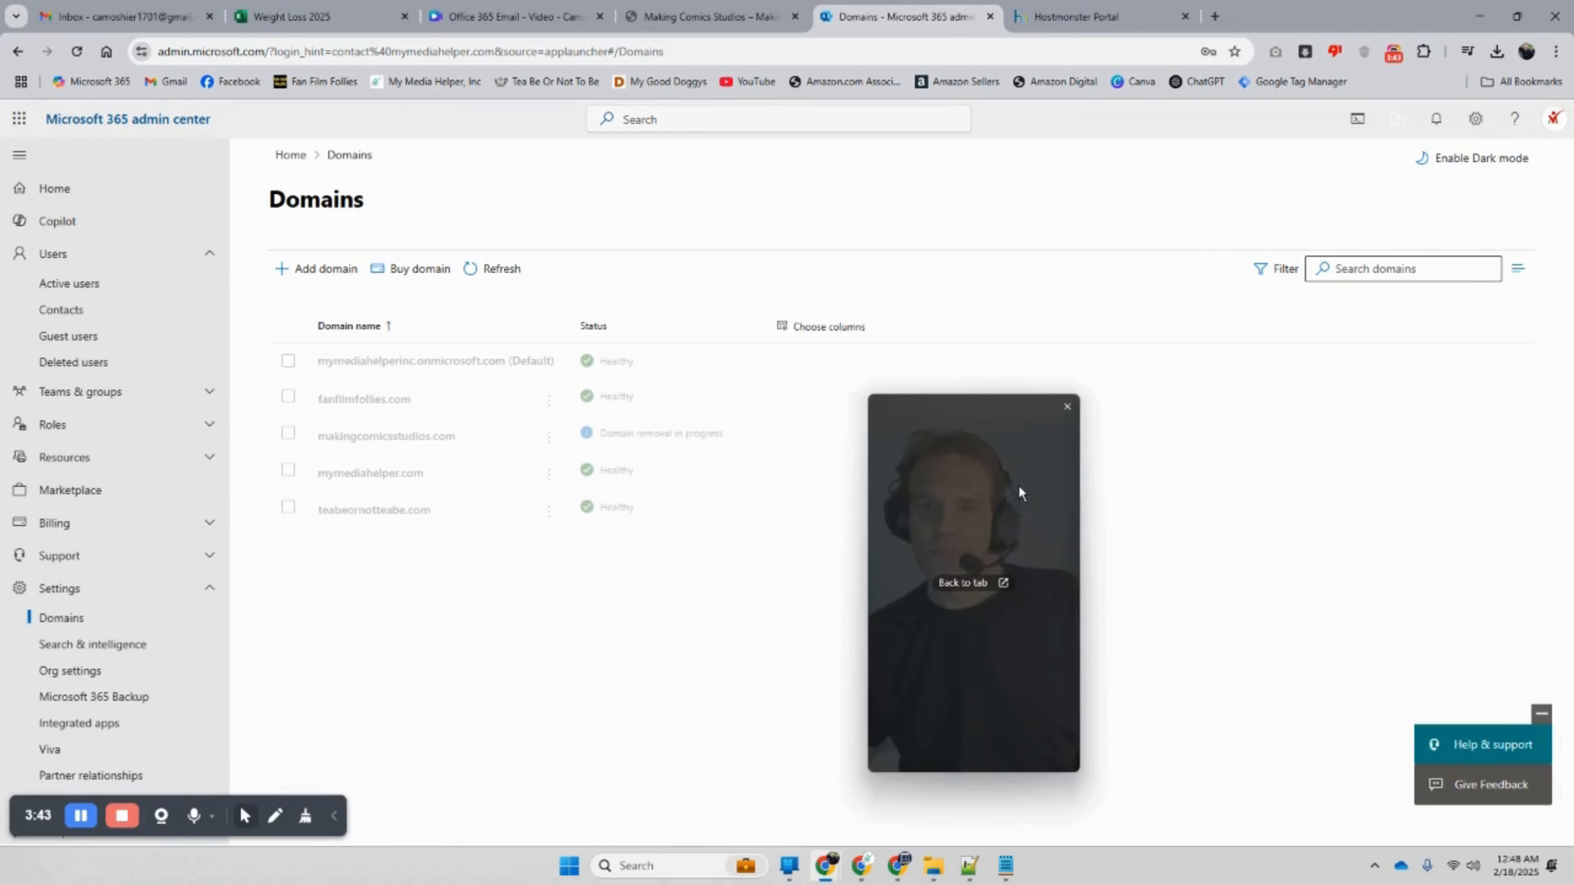
left_click_drag(1023, 486, 1134, 456)
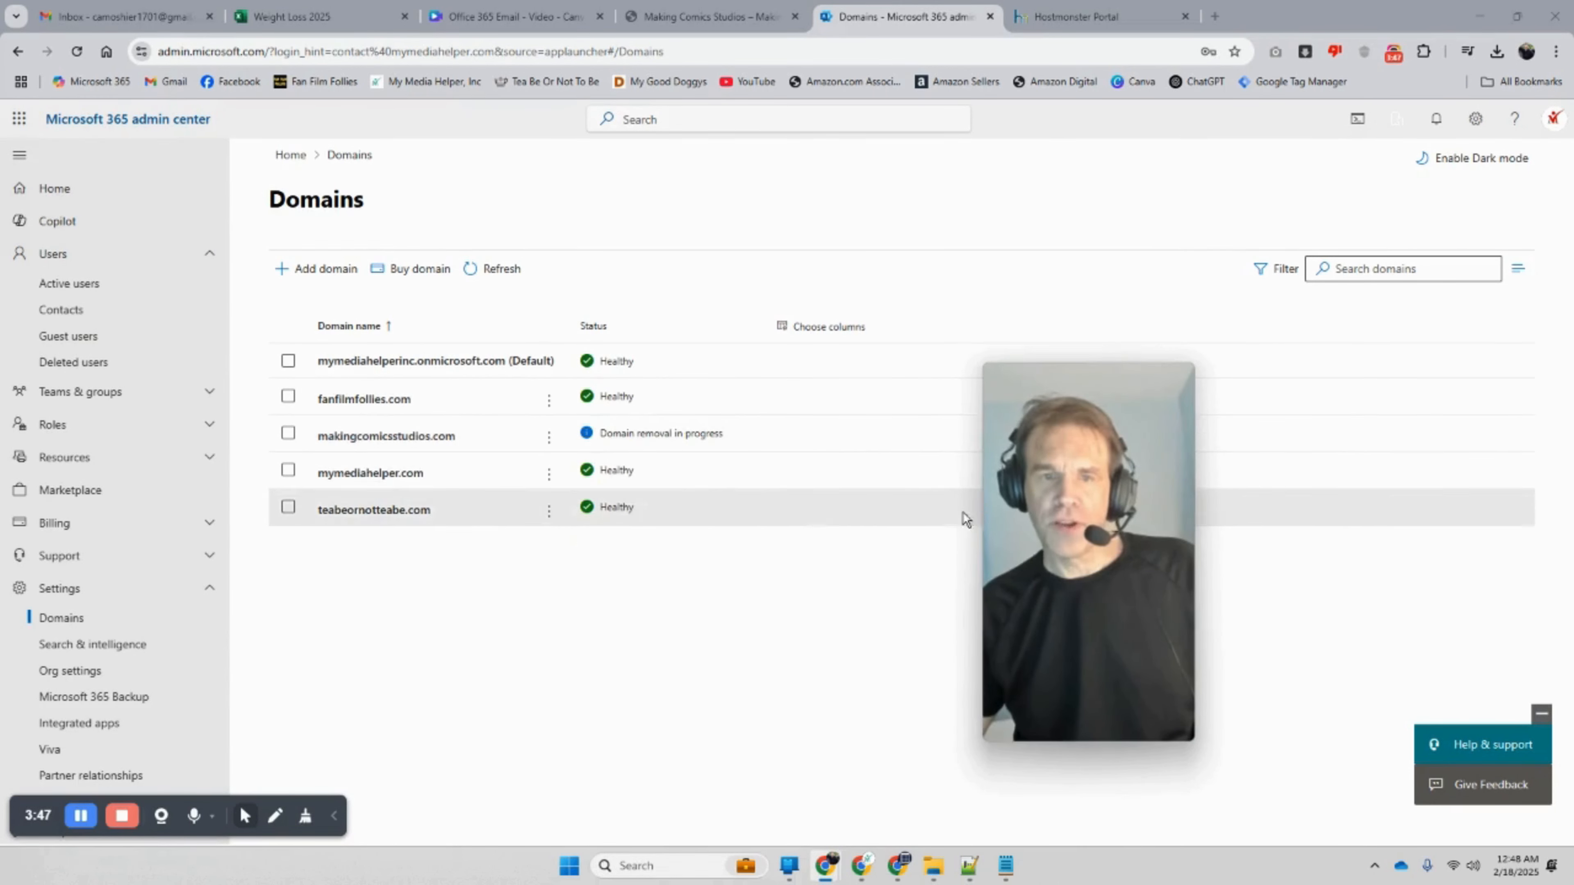
left_click(76, 52)
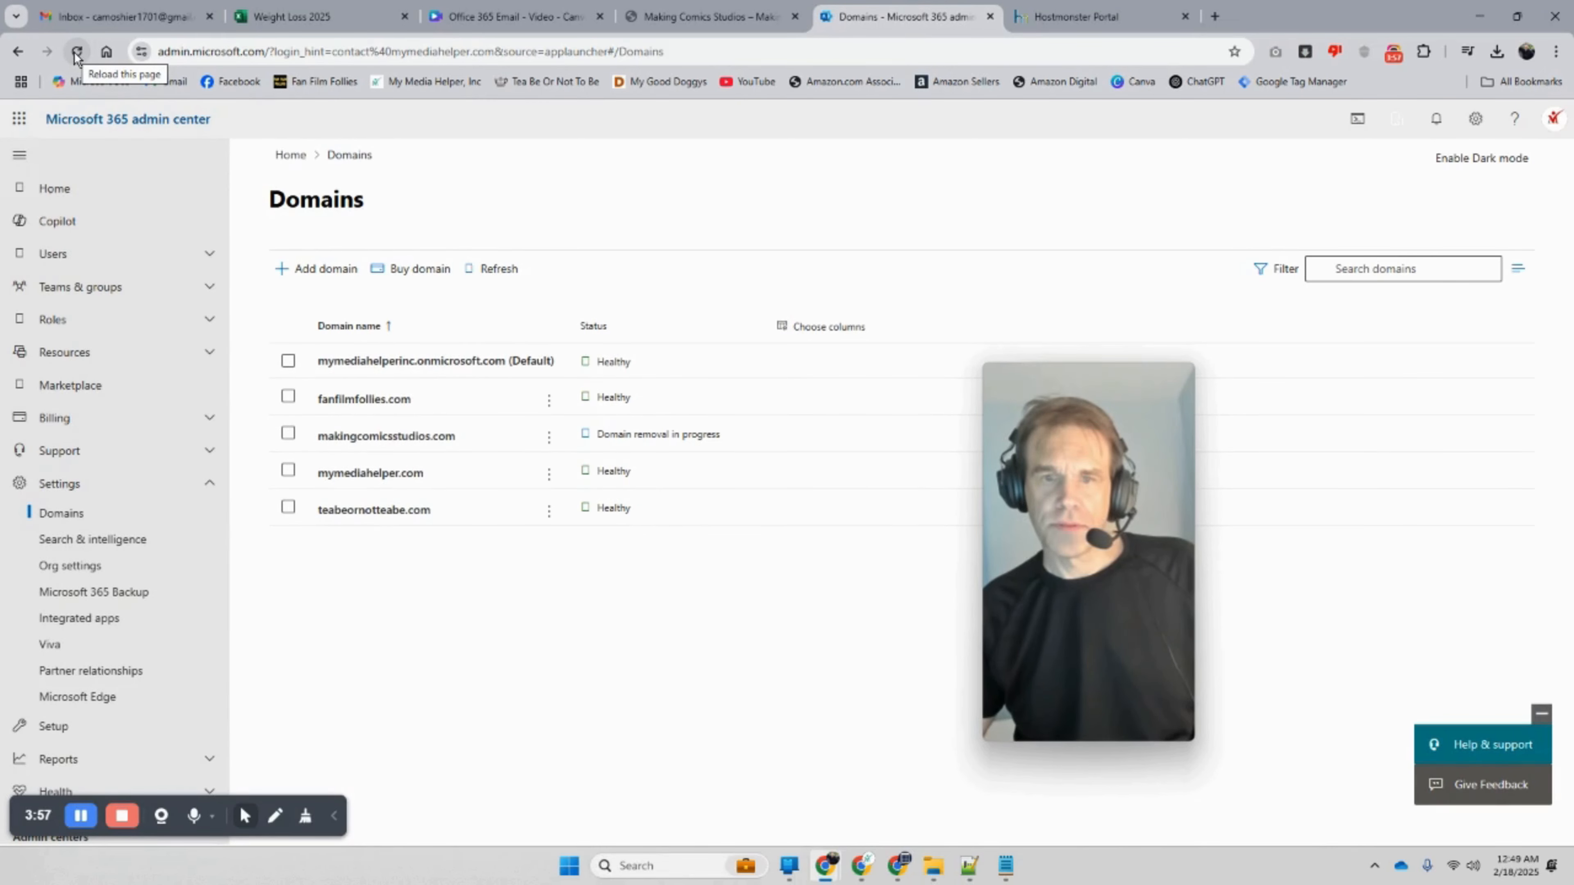
left_click(75, 54)
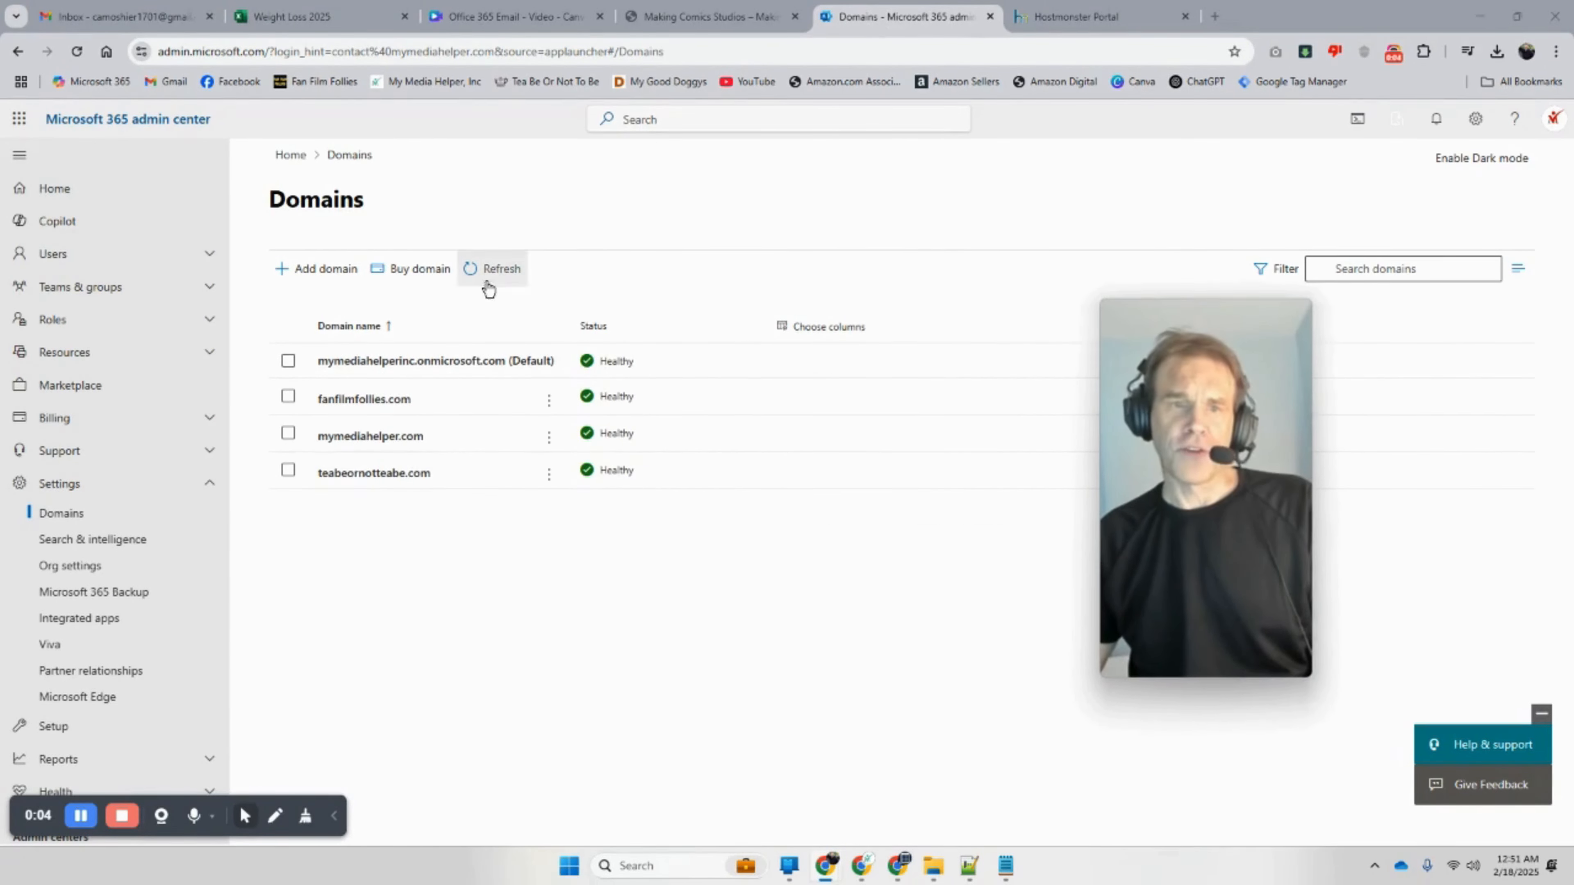
Step: Add a new domain by pasting the site address and trimming it to makingcomicsstudios.com
left_click(306, 279)
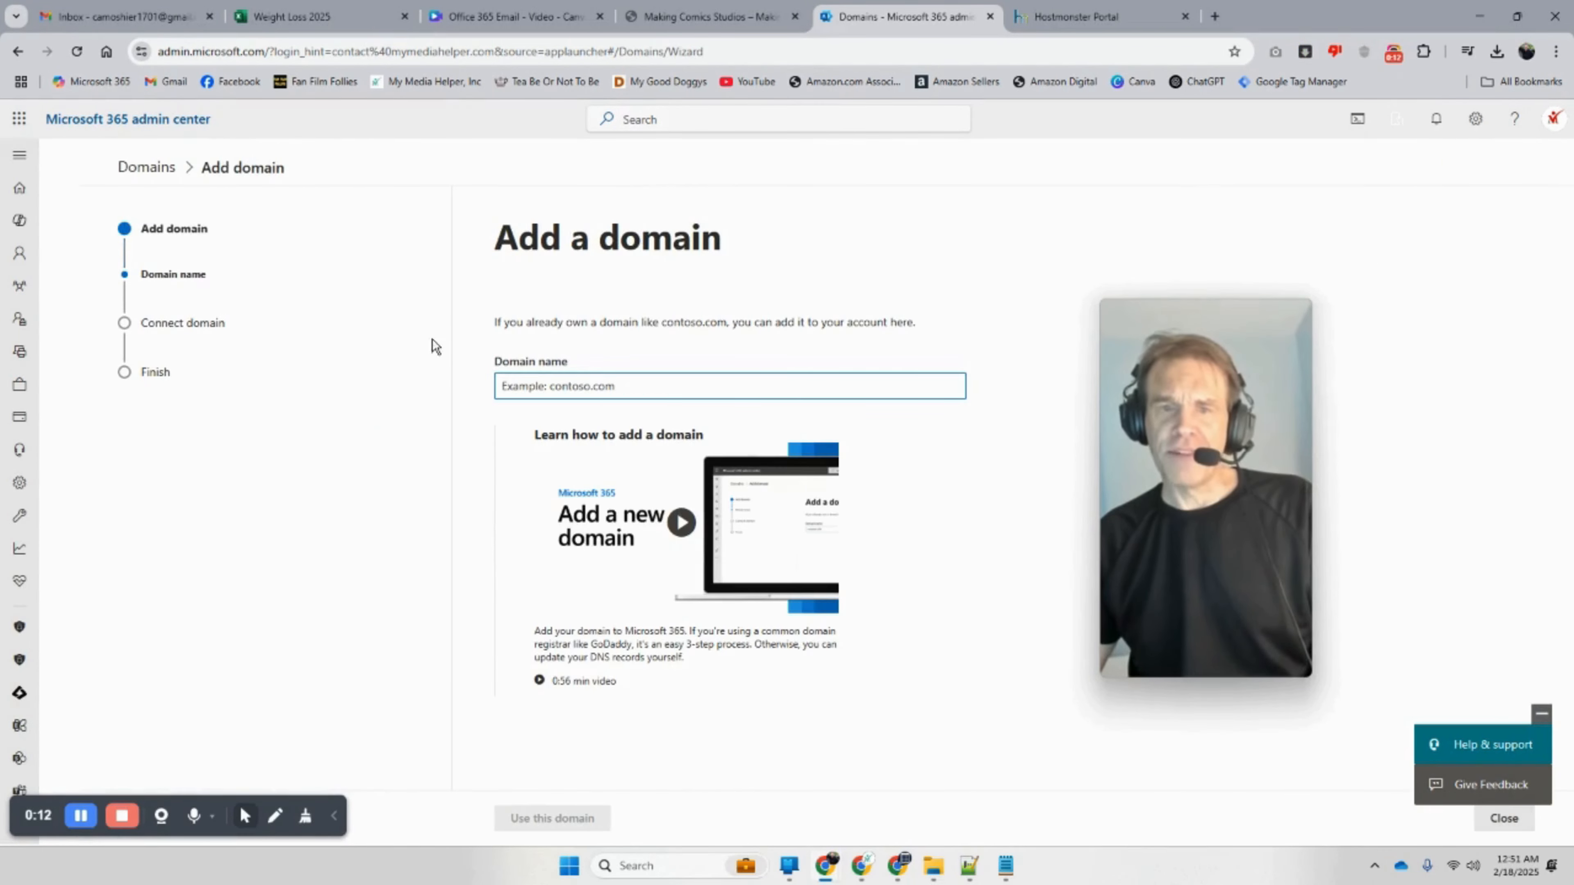
right_click(537, 385)
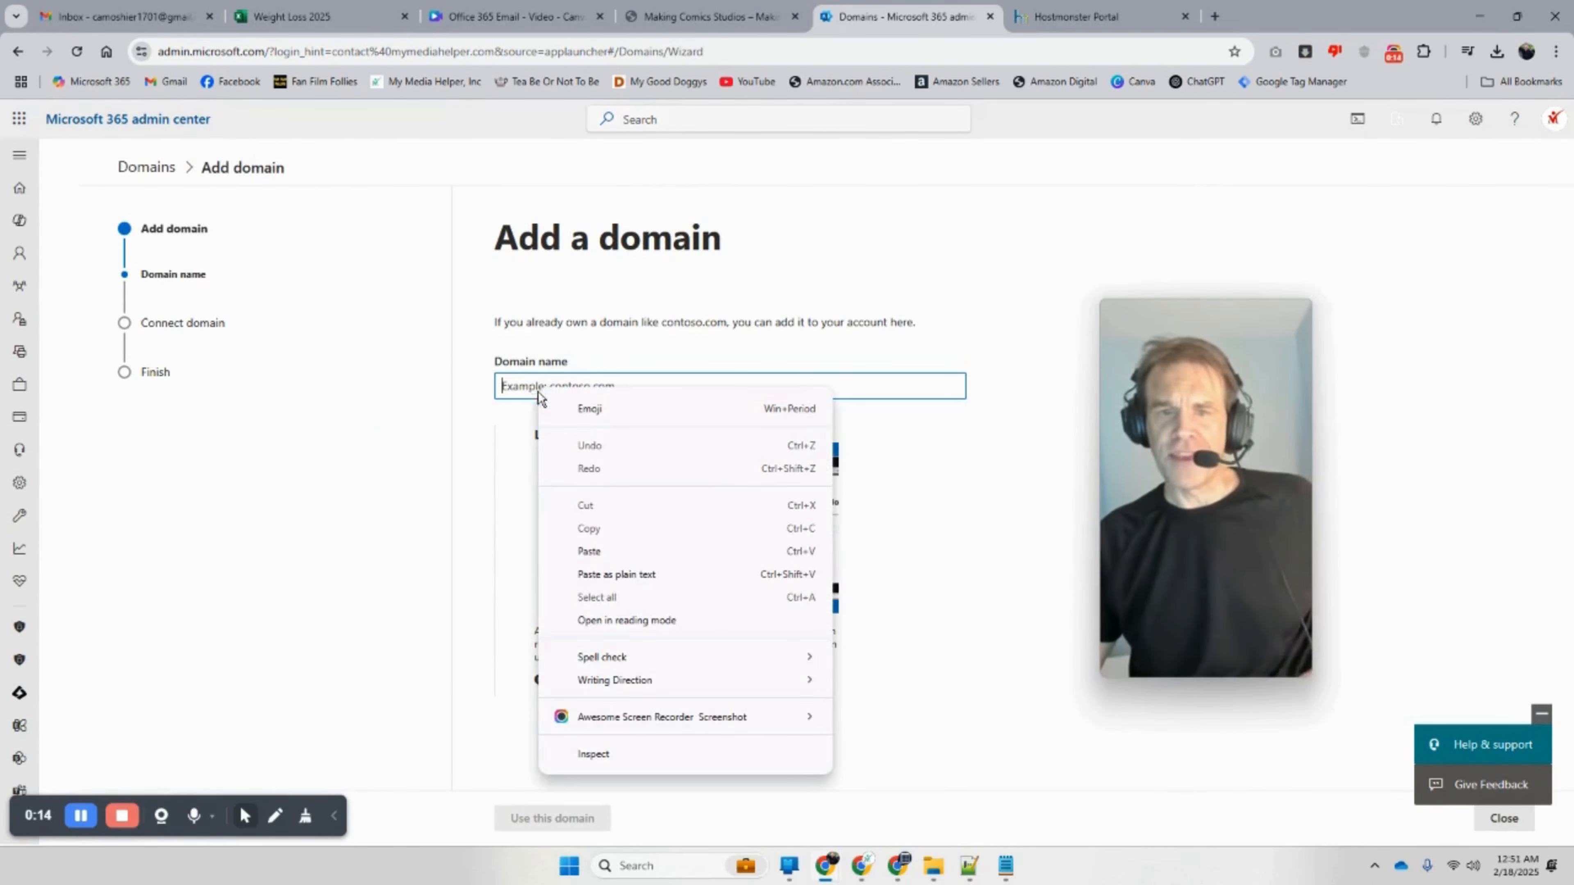
left_click(601, 547)
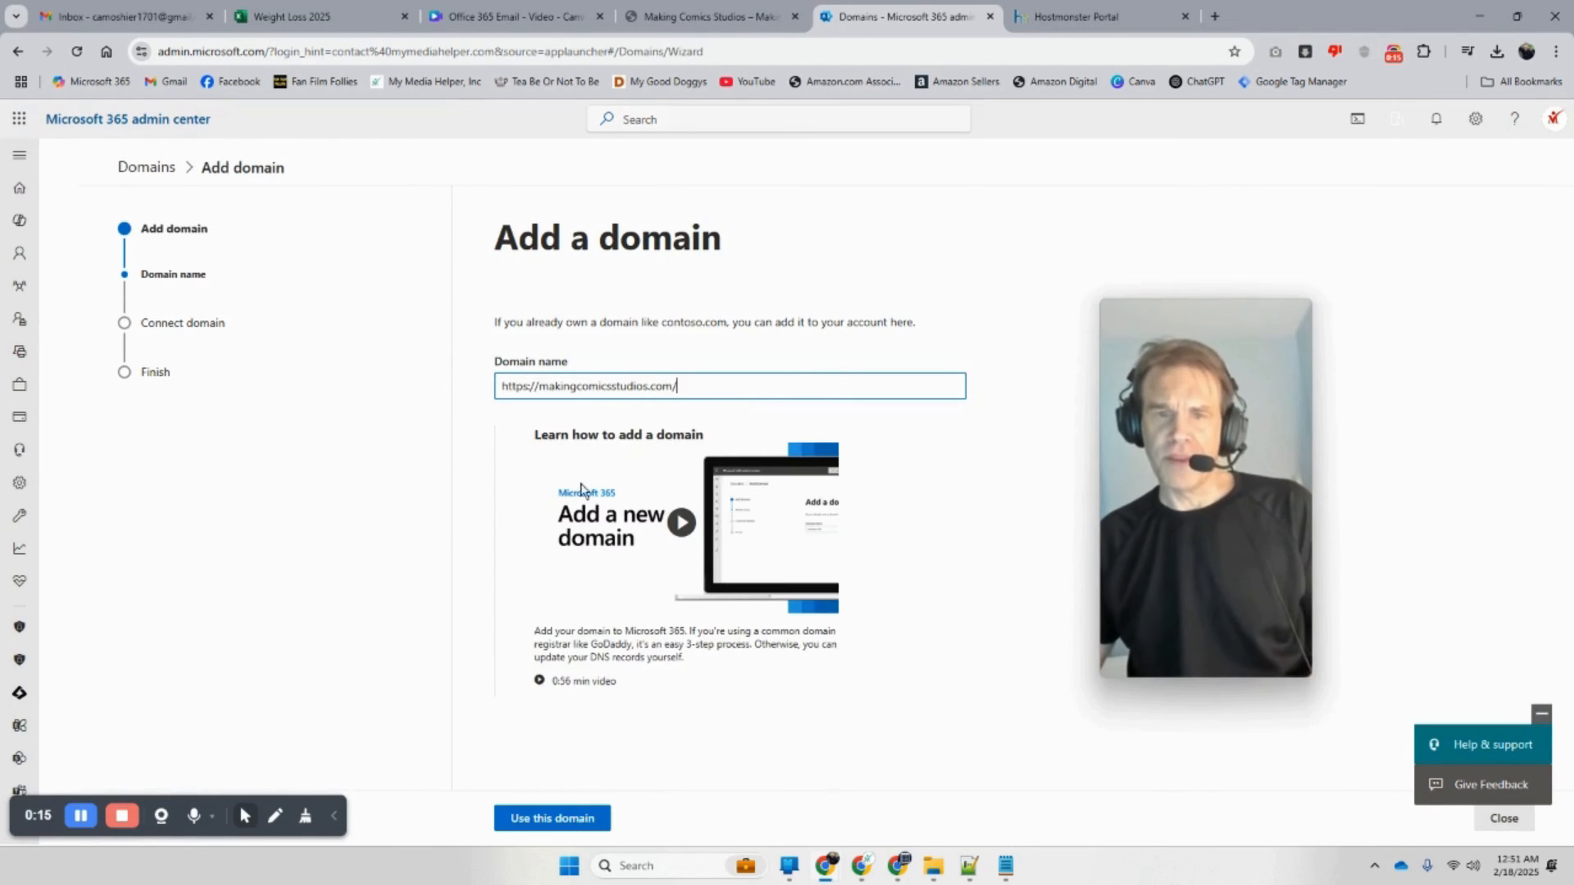
left_click(538, 386)
key("BackSpace")
key("BackSpace")
key("BackSpace")
key("BackSpace")
key("BackSpace")
key("BackSpace")
key("BackSpace")
key("BackSpace")
left_click(662, 393)
key("BackSpace")
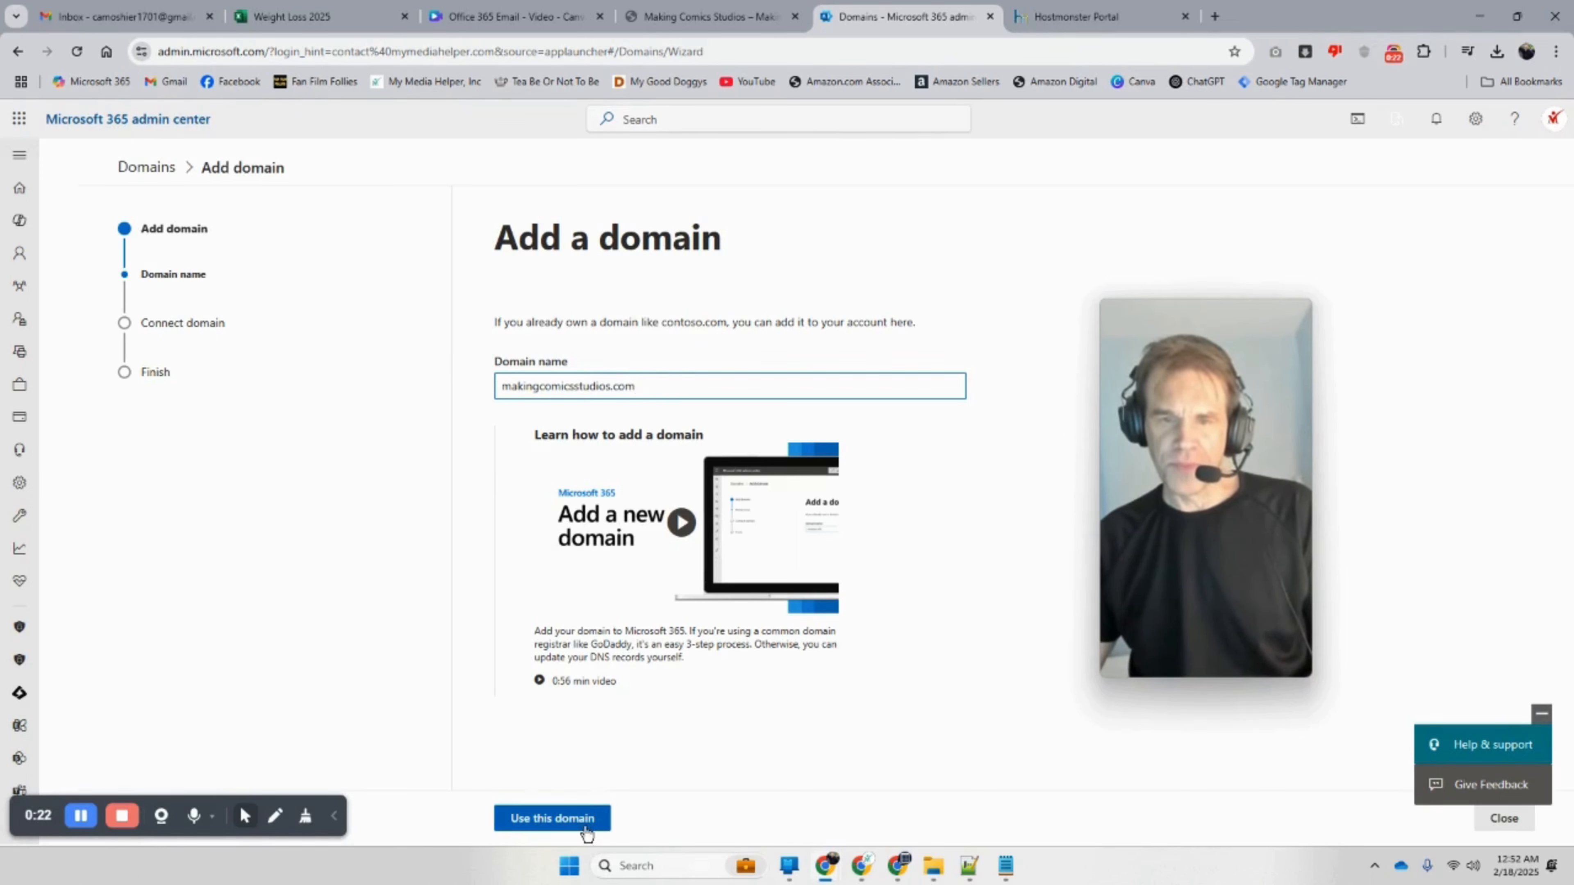
left_click(582, 825)
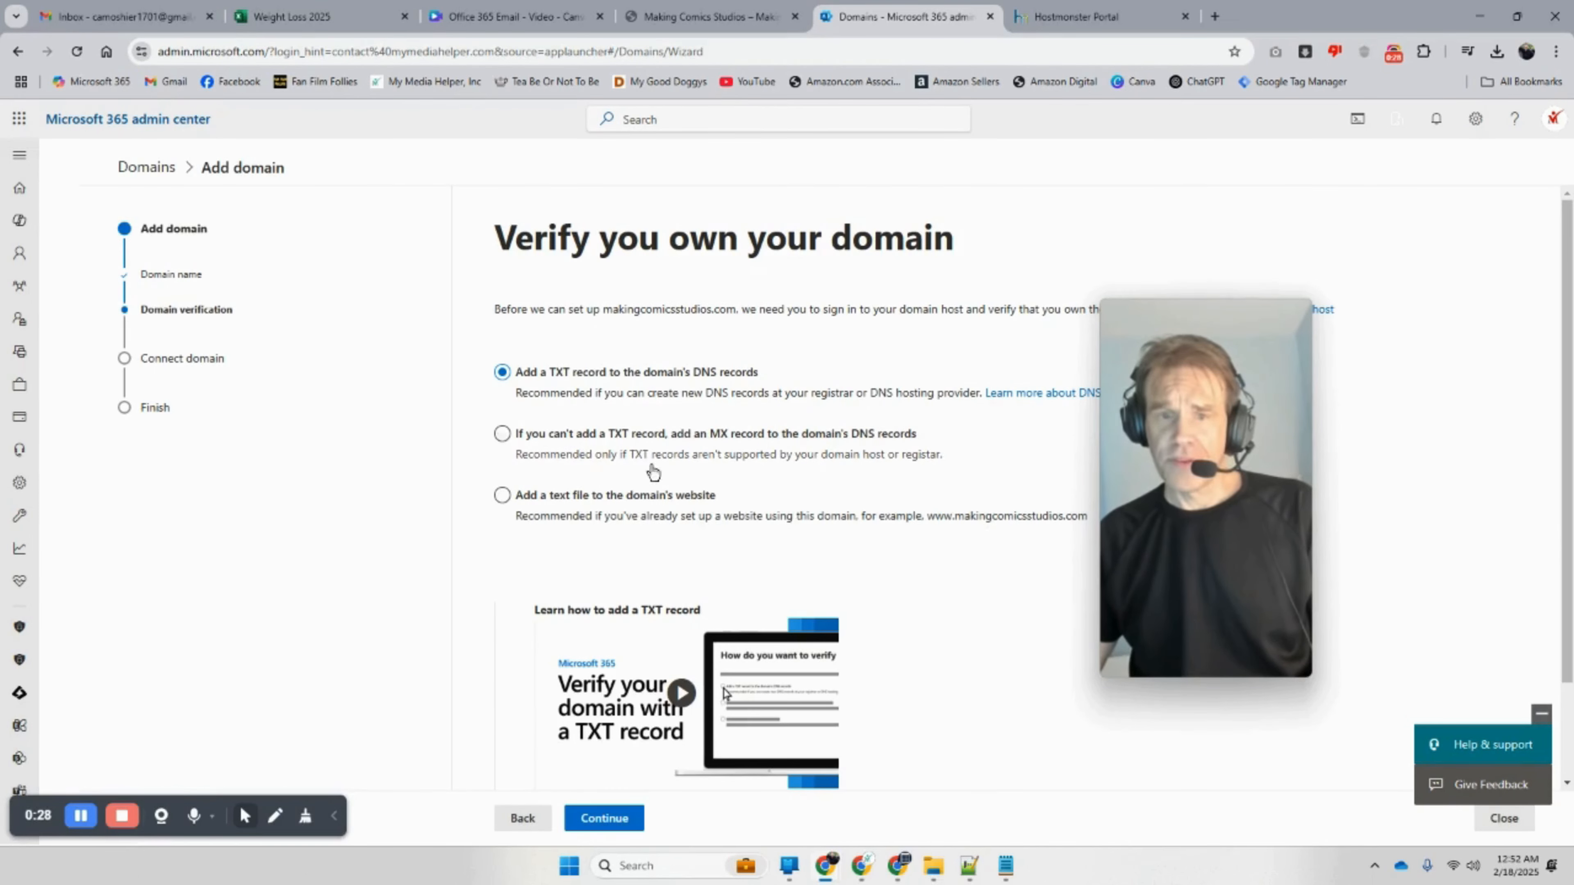
Step: Choose TXT record verification and copy the TXT name @
scroll(819, 483, "down", 2)
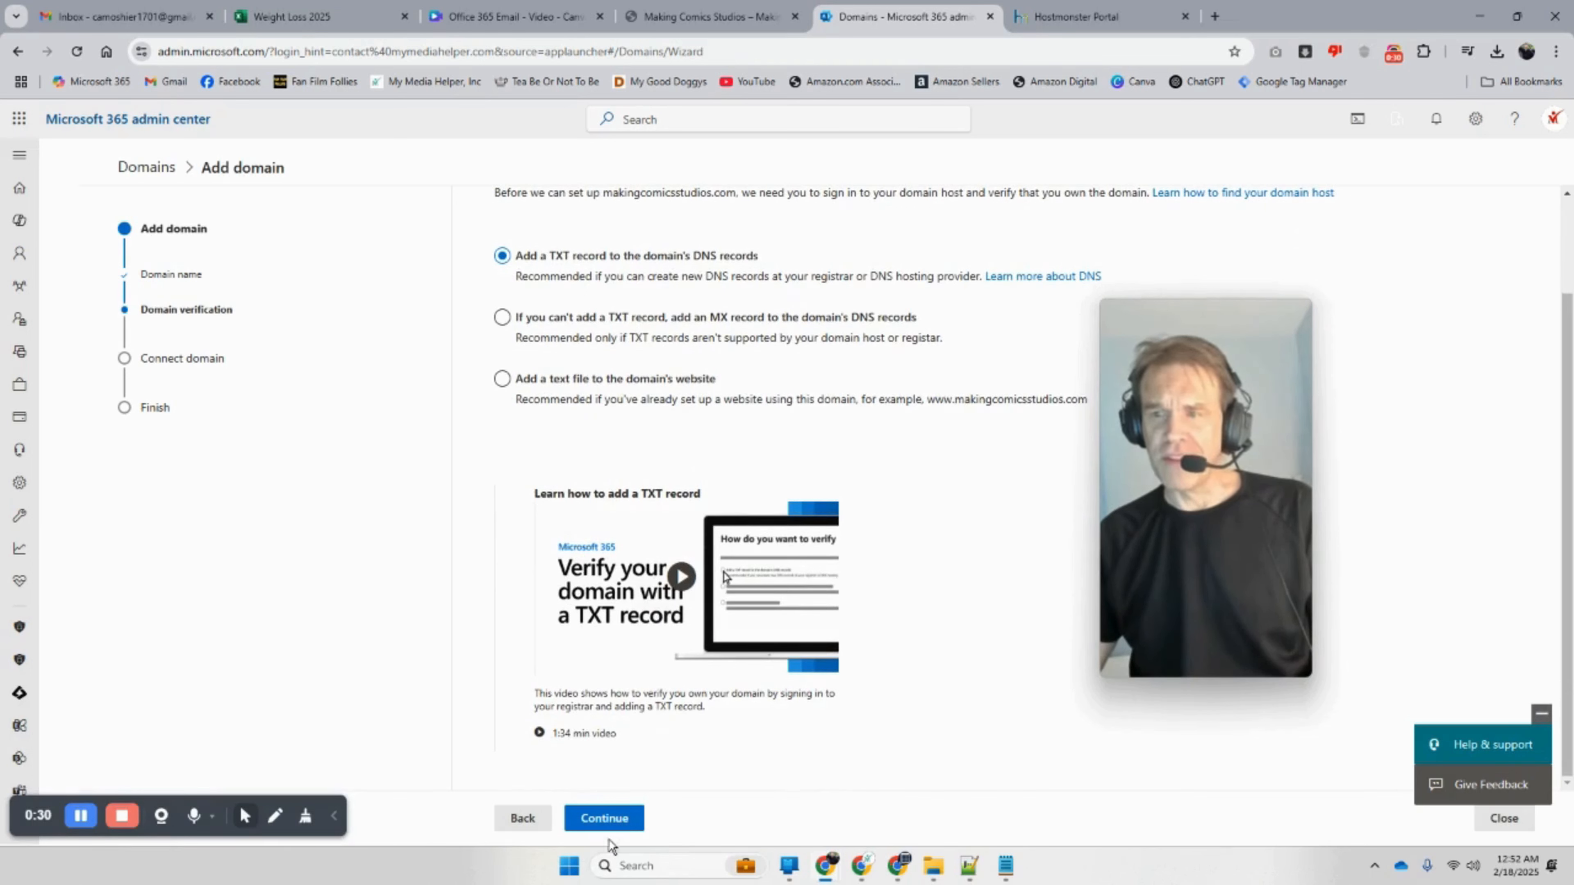
left_click(619, 817)
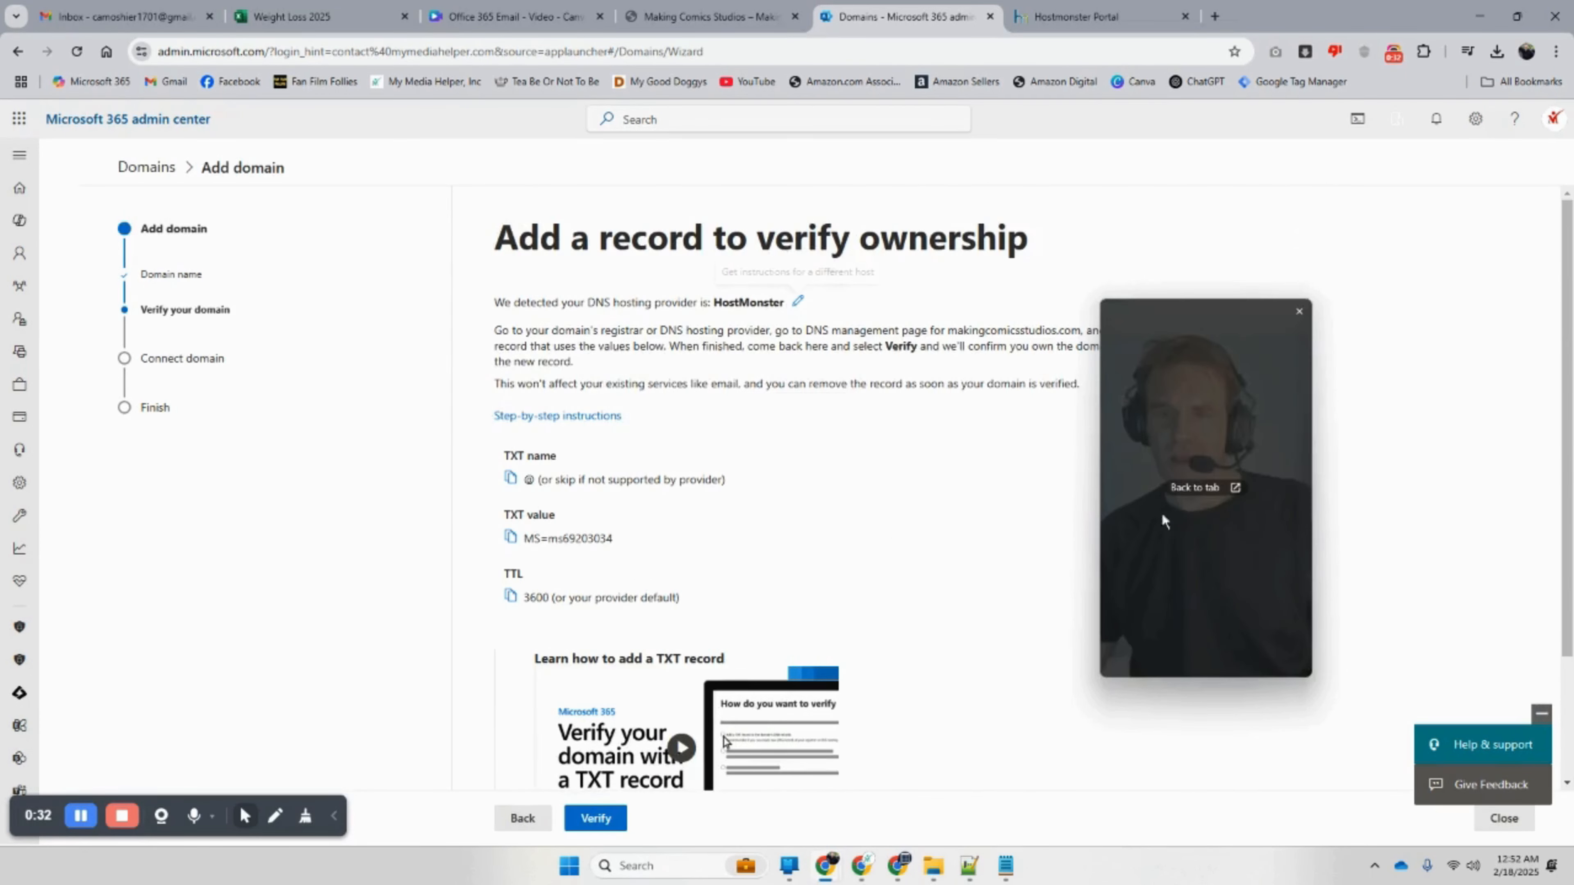
left_click_drag(1250, 486, 1340, 490)
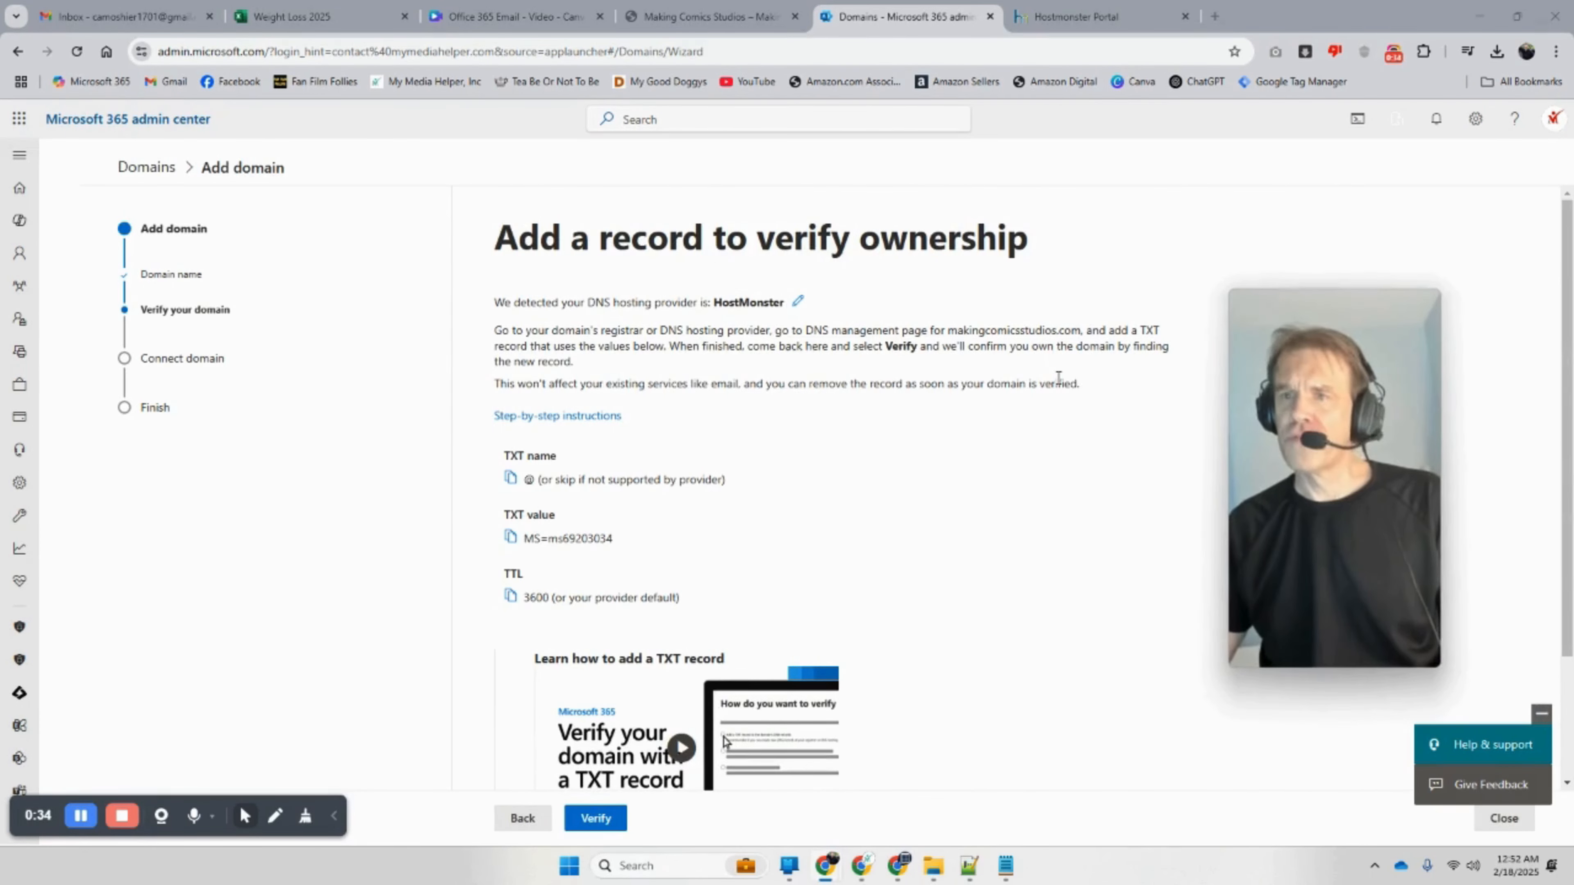
right_click(530, 482)
left_click(591, 511)
Step: In HostMonster, start a new TXT record and paste @ as its Host Record
left_click(1097, 17)
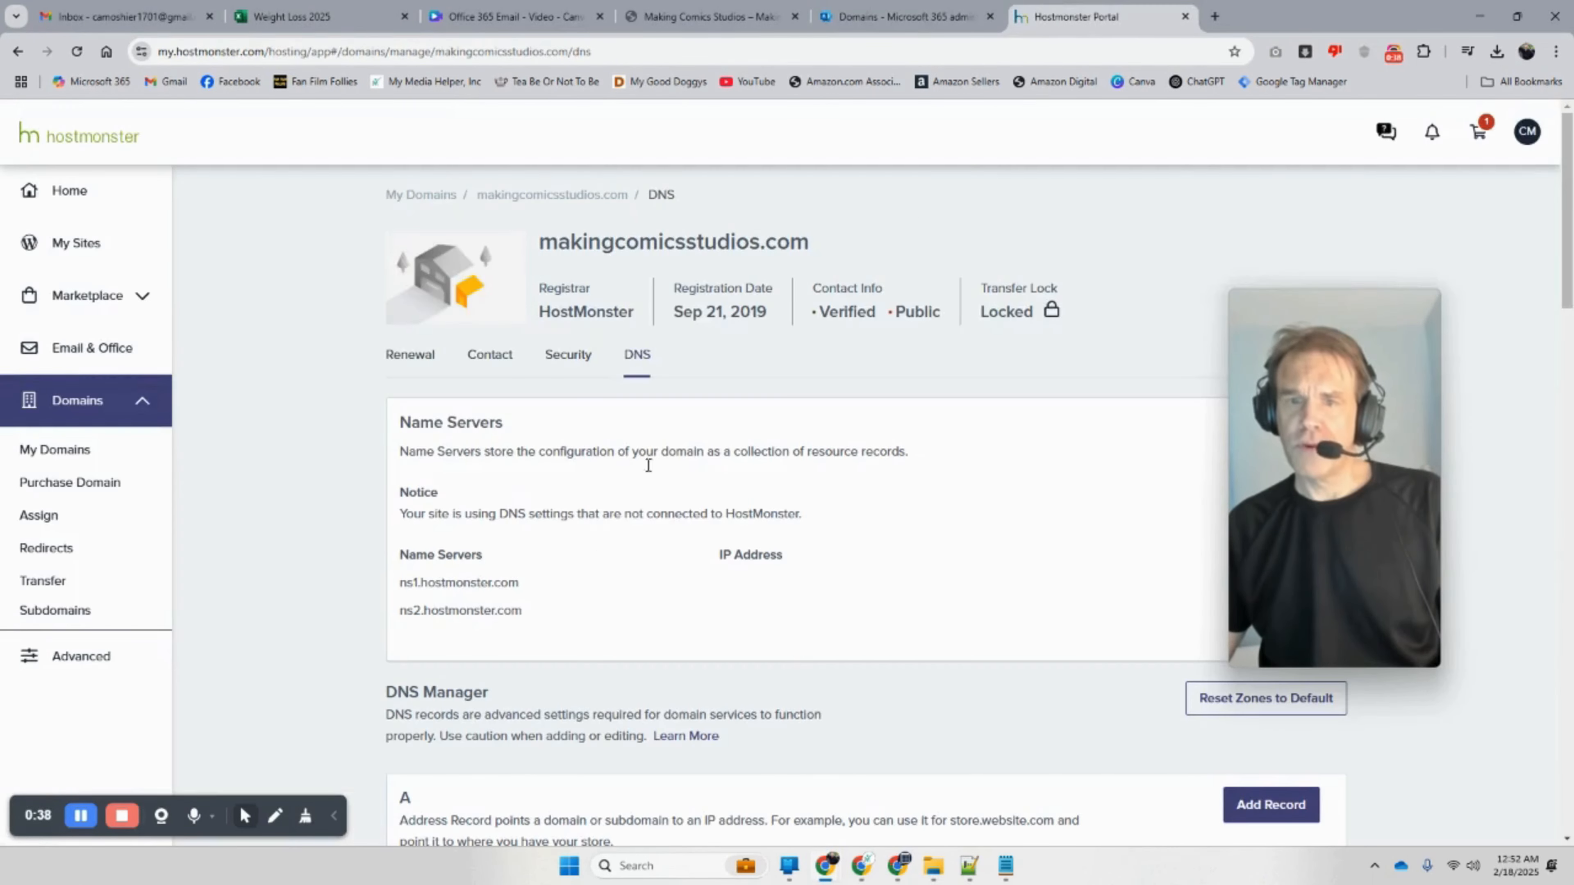
scroll(826, 477, "down", 5)
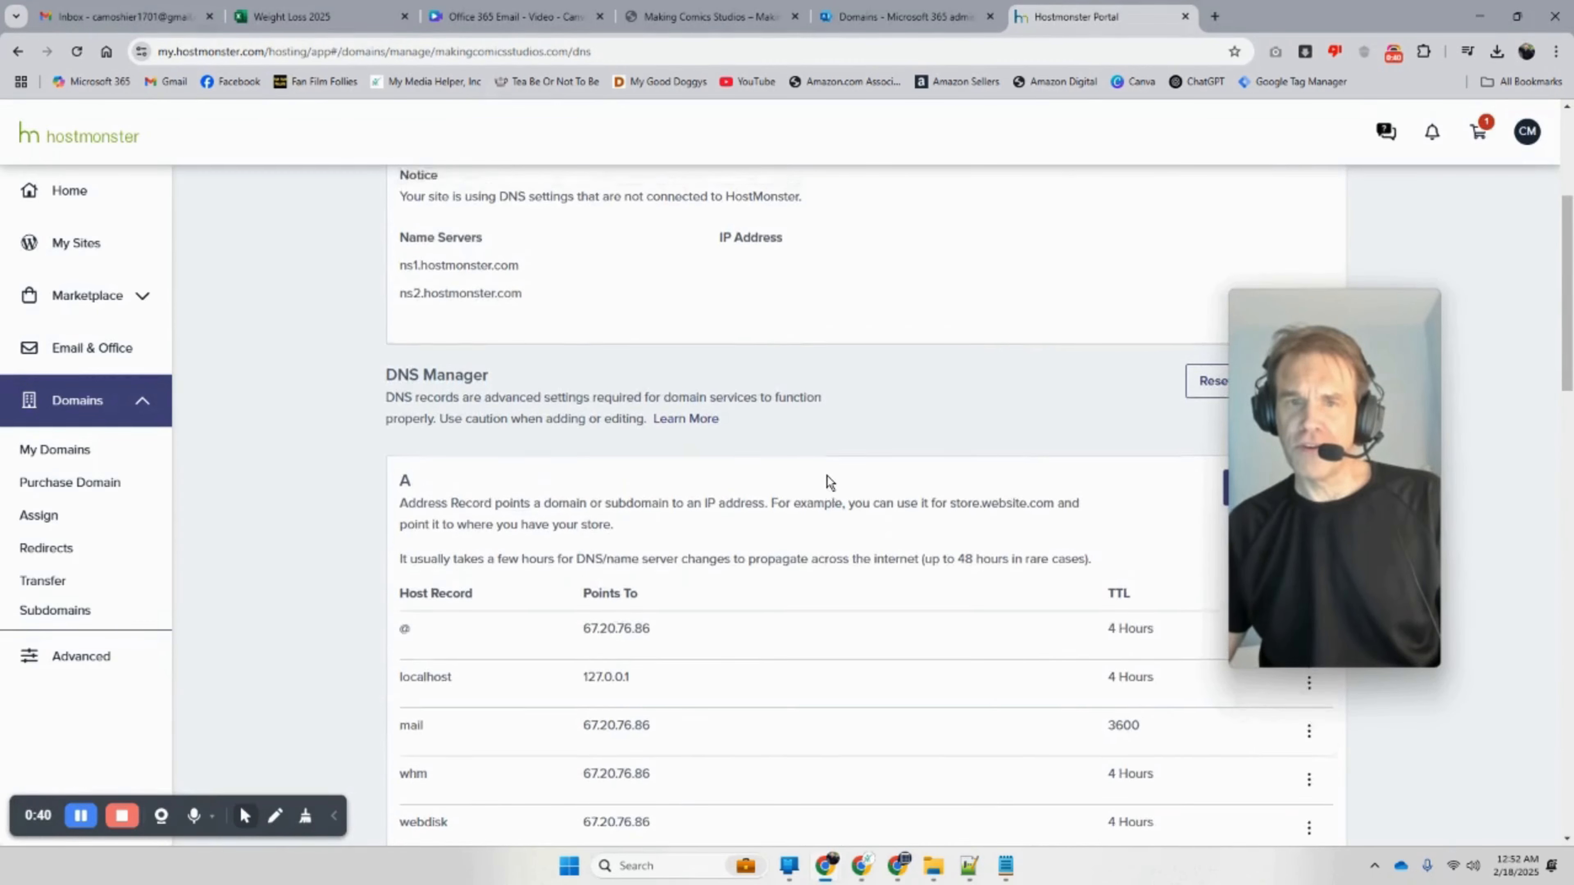
scroll(731, 484, "up", 5)
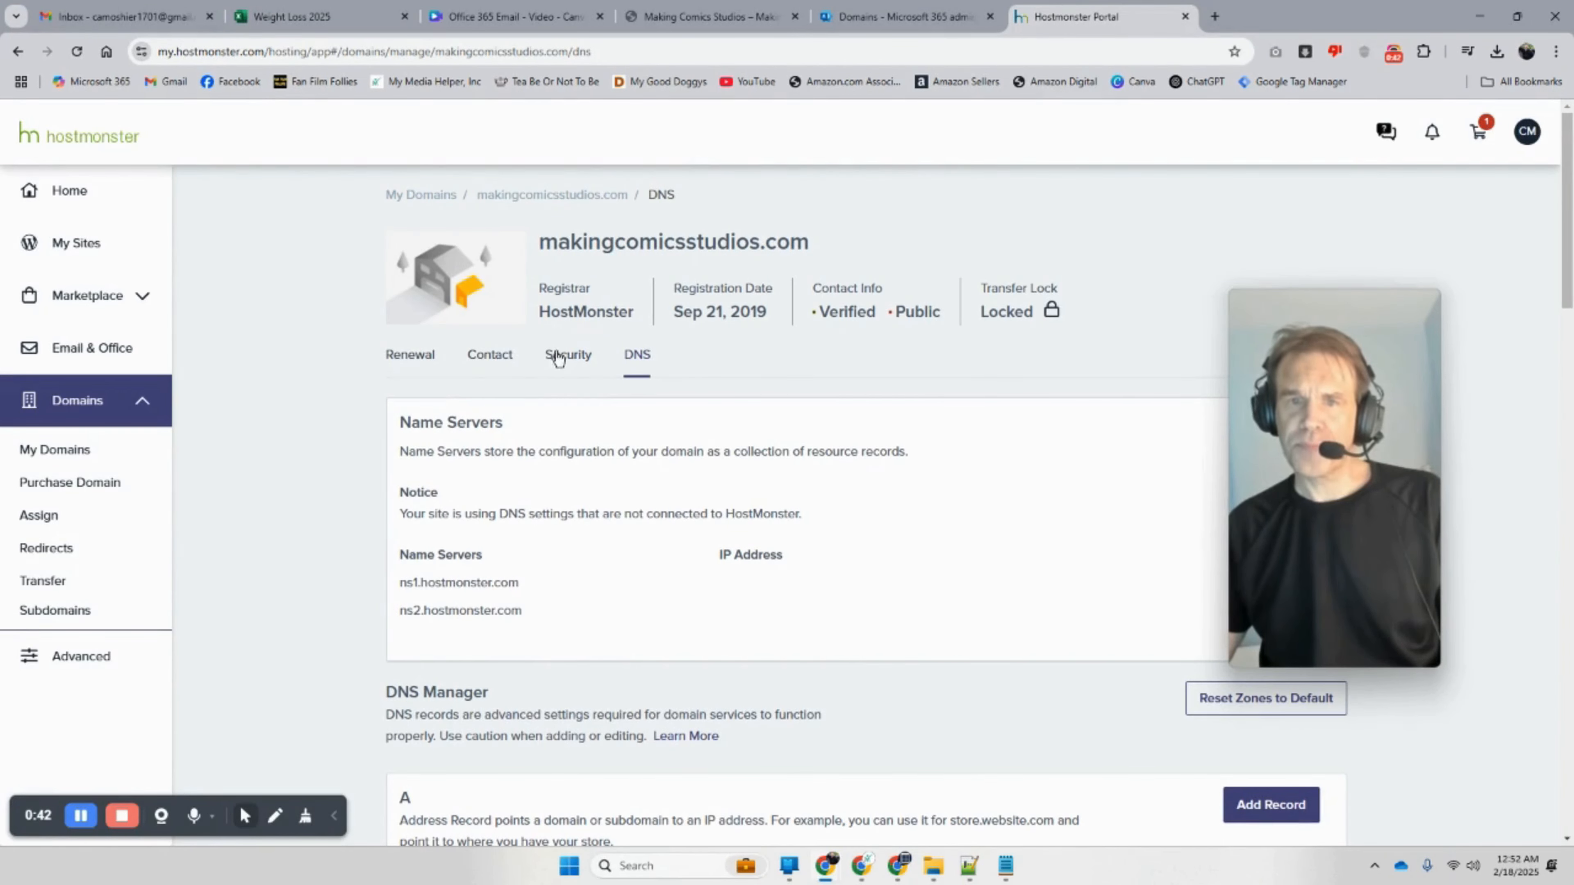
left_click_drag(855, 248, 534, 255)
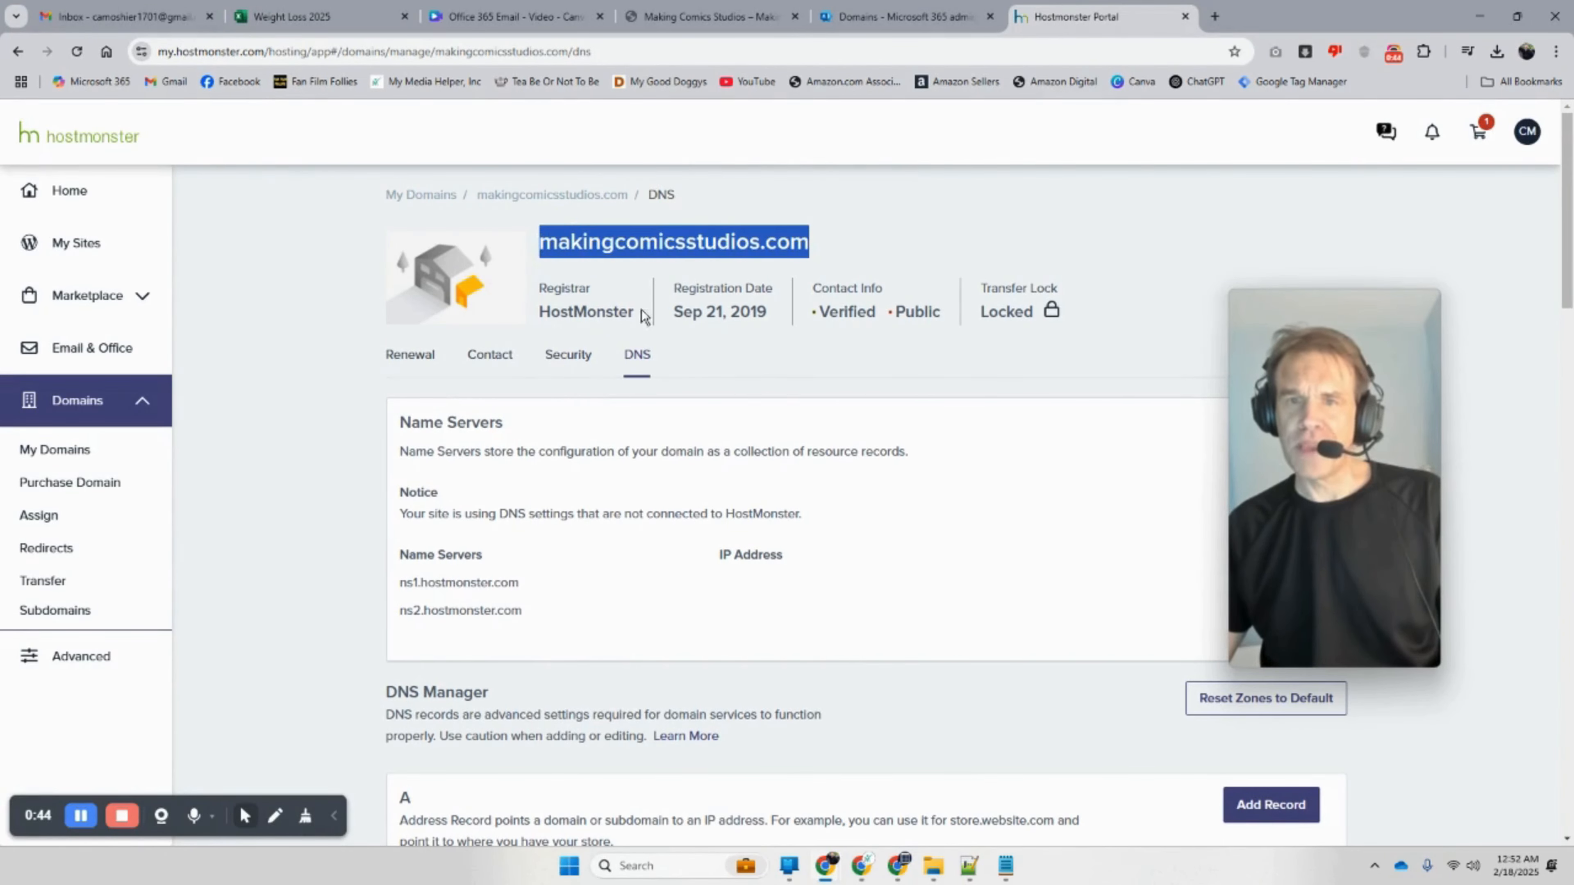
scroll(888, 442, "down", 15)
scroll(886, 440, "down", 10)
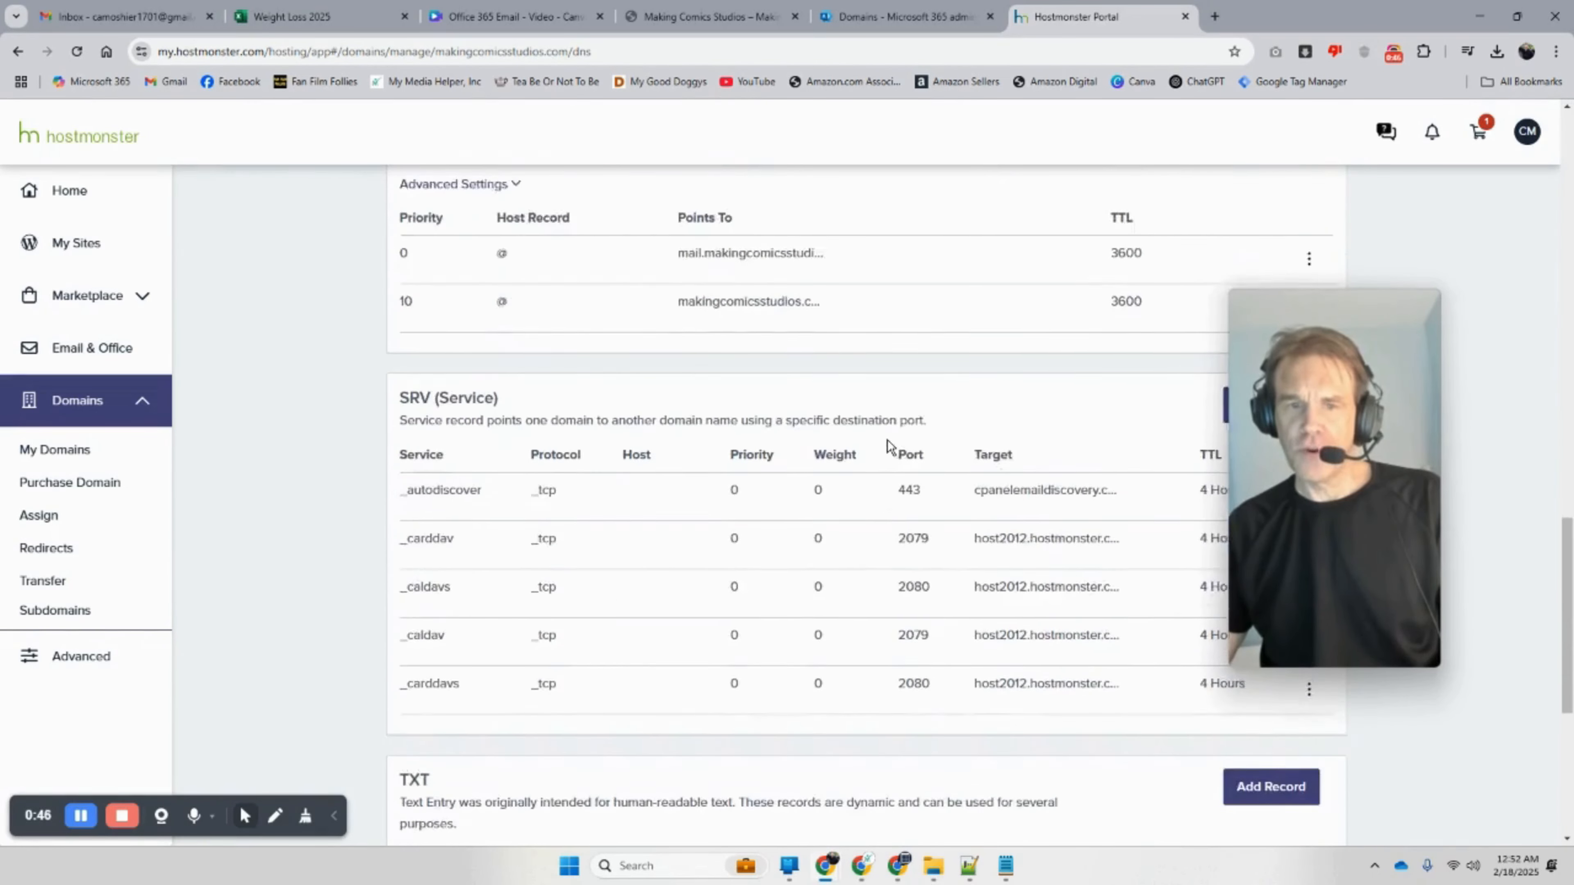
mouse_move(1267, 444)
left_click_drag(1267, 443, 177, 355)
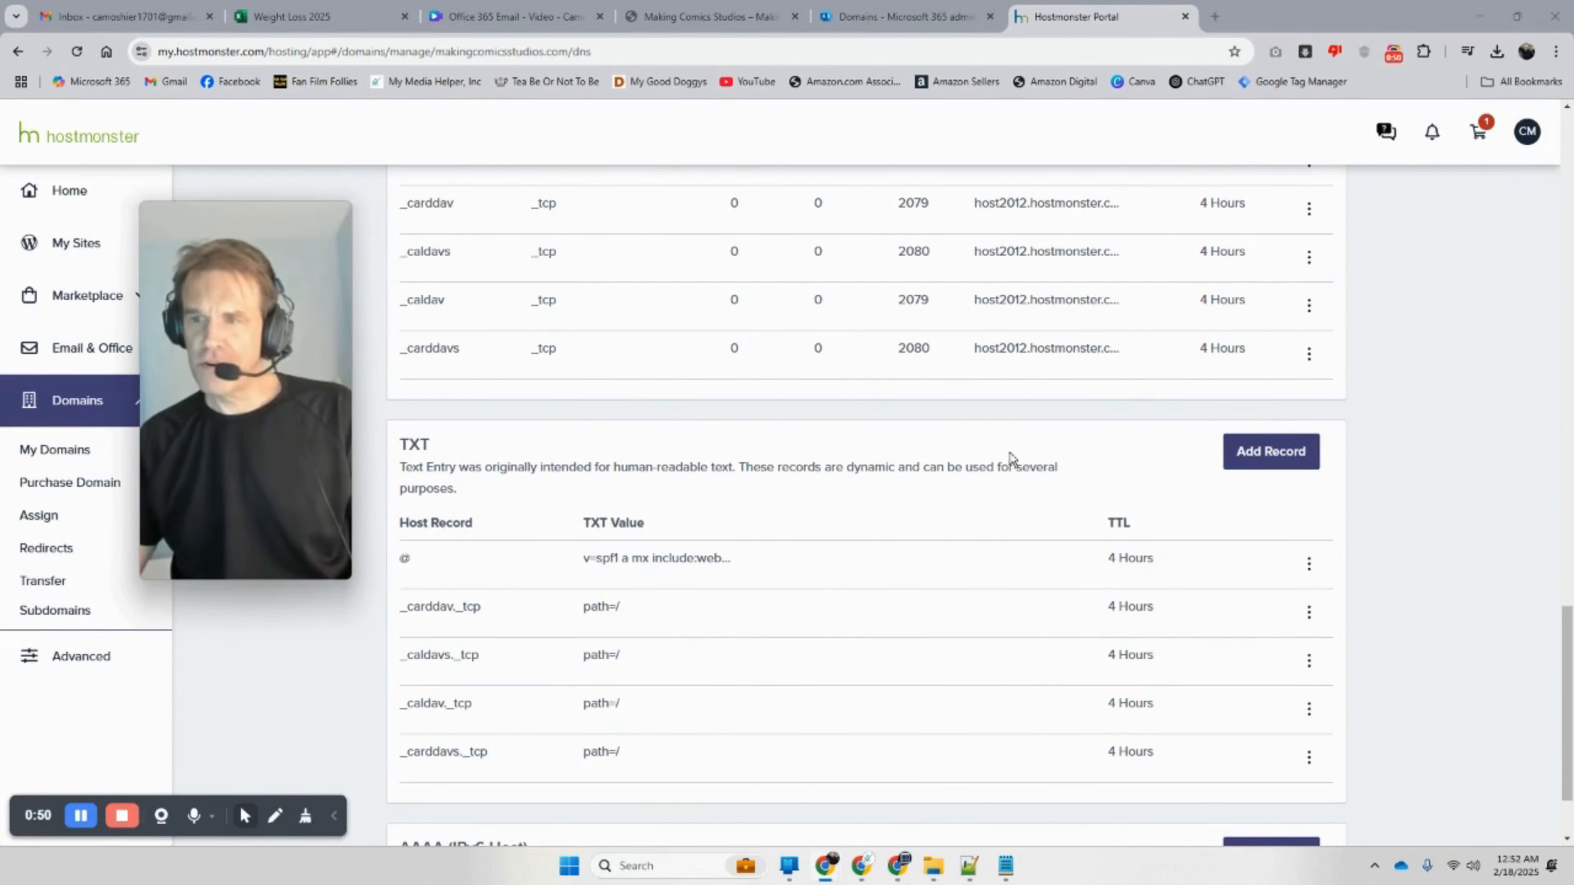
left_click(1271, 452)
left_click(503, 636)
right_click(508, 639)
left_click(582, 409)
Step: Fill TXT Value with MS=ms69203034 copied from Microsoft 365 and save the record
left_click(573, 713)
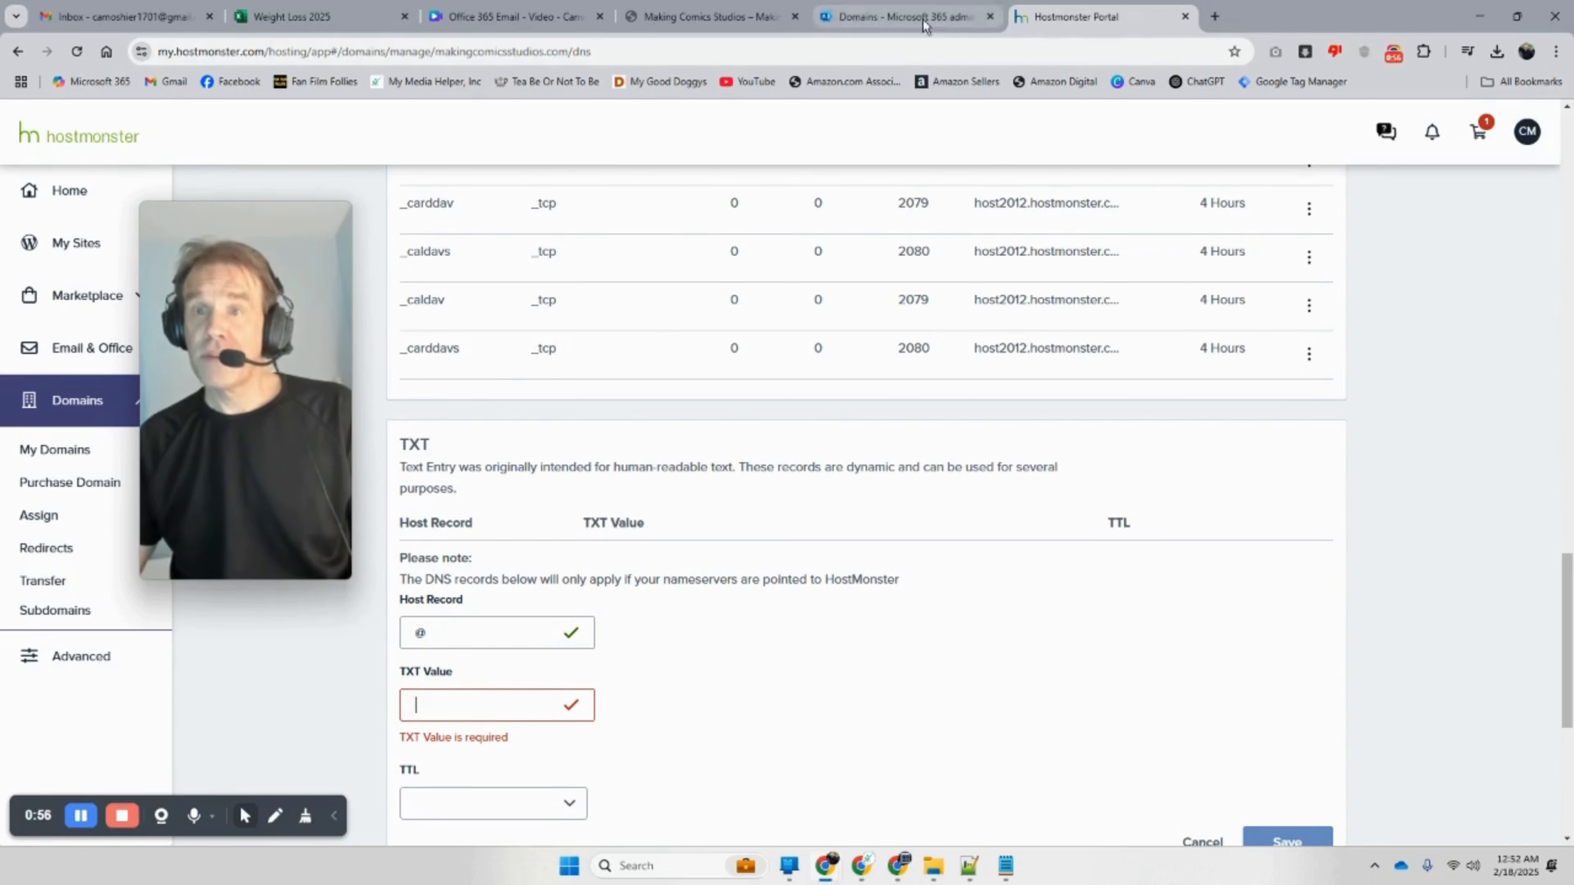
left_click(902, 17)
left_click(508, 545)
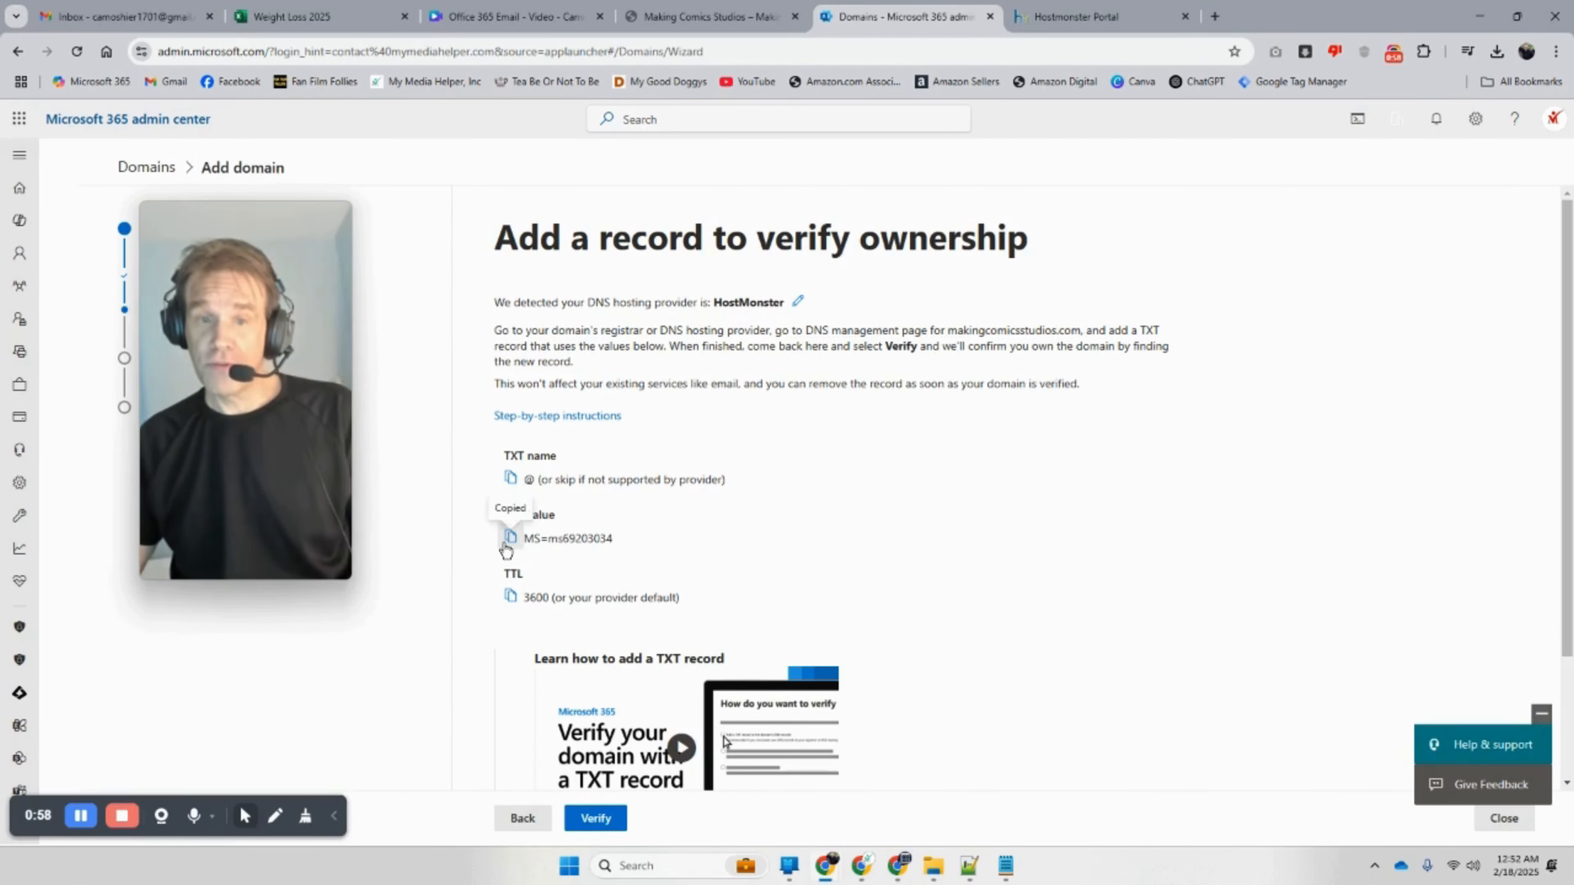
key("ctrl+Tab")
right_click(448, 707)
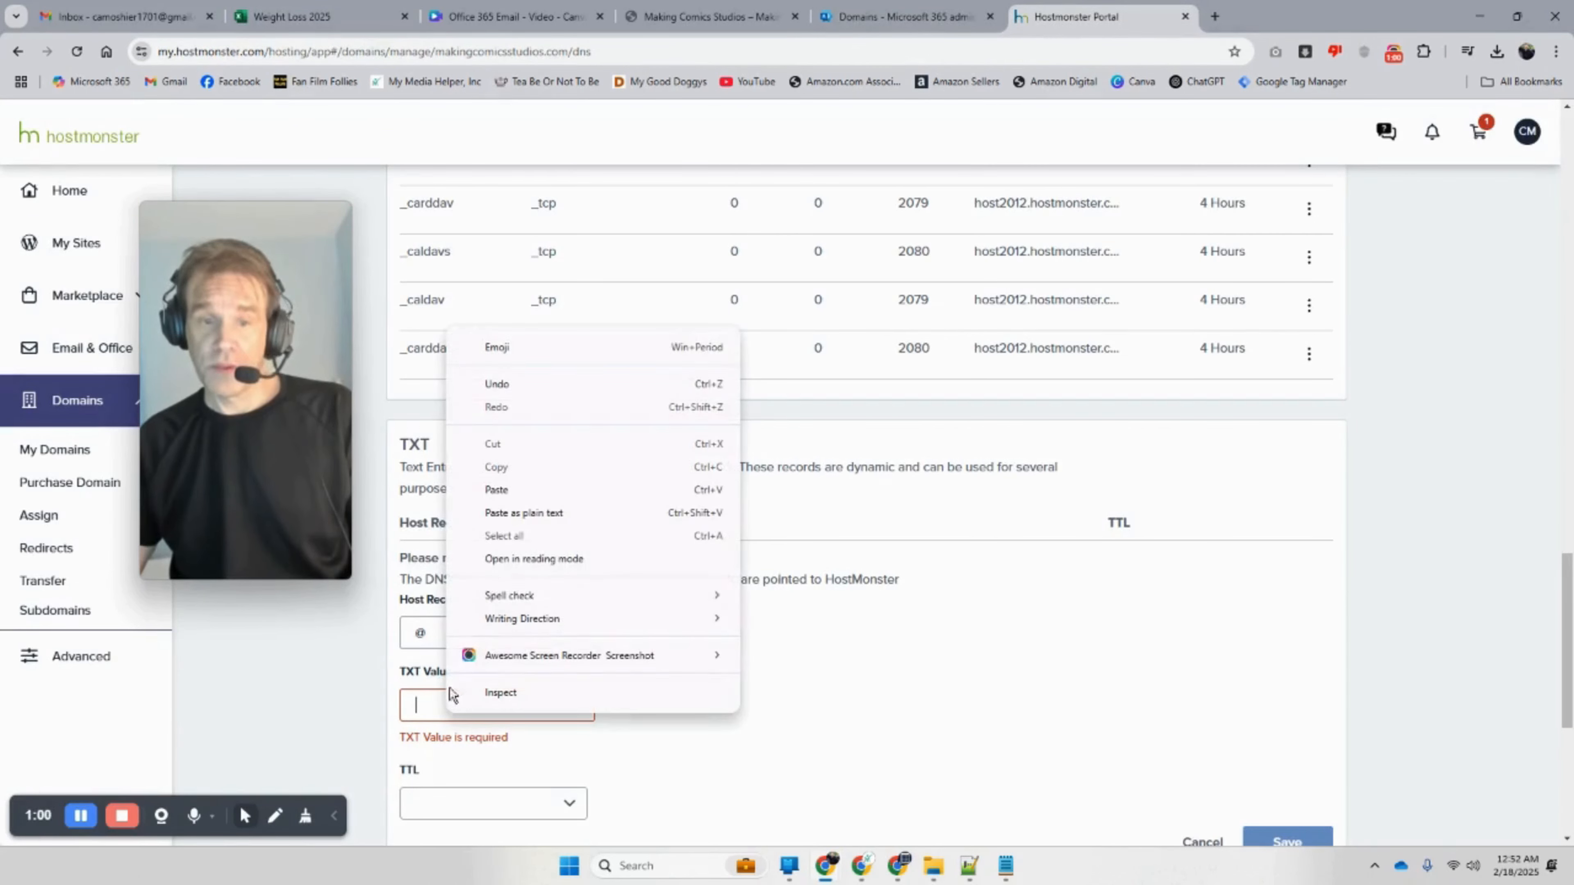
left_click(525, 495)
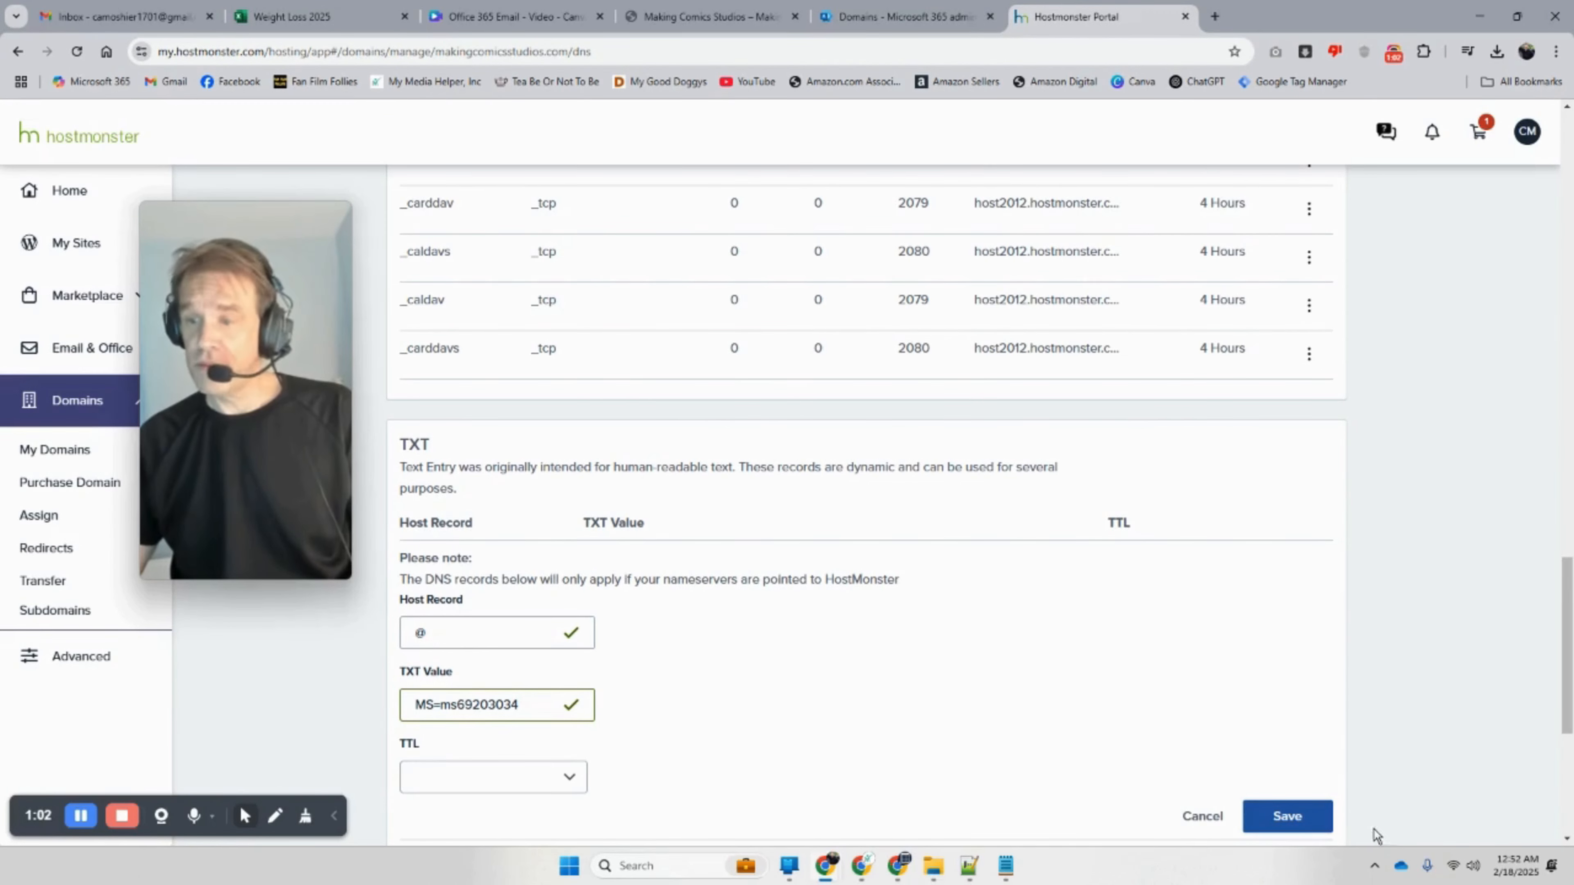
left_click(1275, 818)
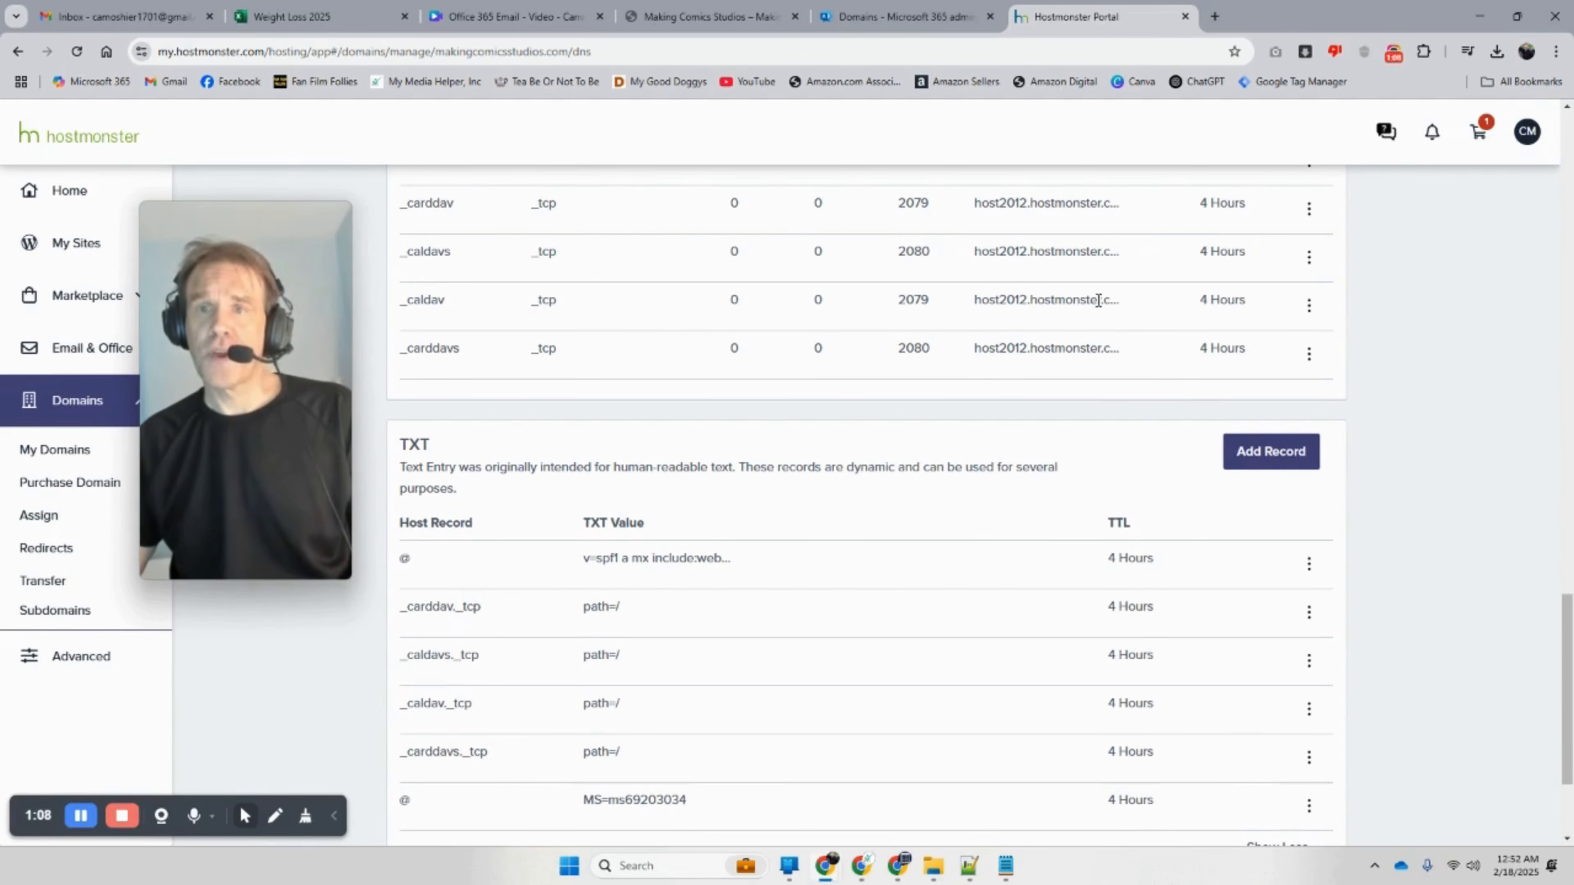
left_click(896, 18)
Step: Verify the makingcomicsstudios.com TXT record, retrying after the mismatch error until it passes
left_click(609, 825)
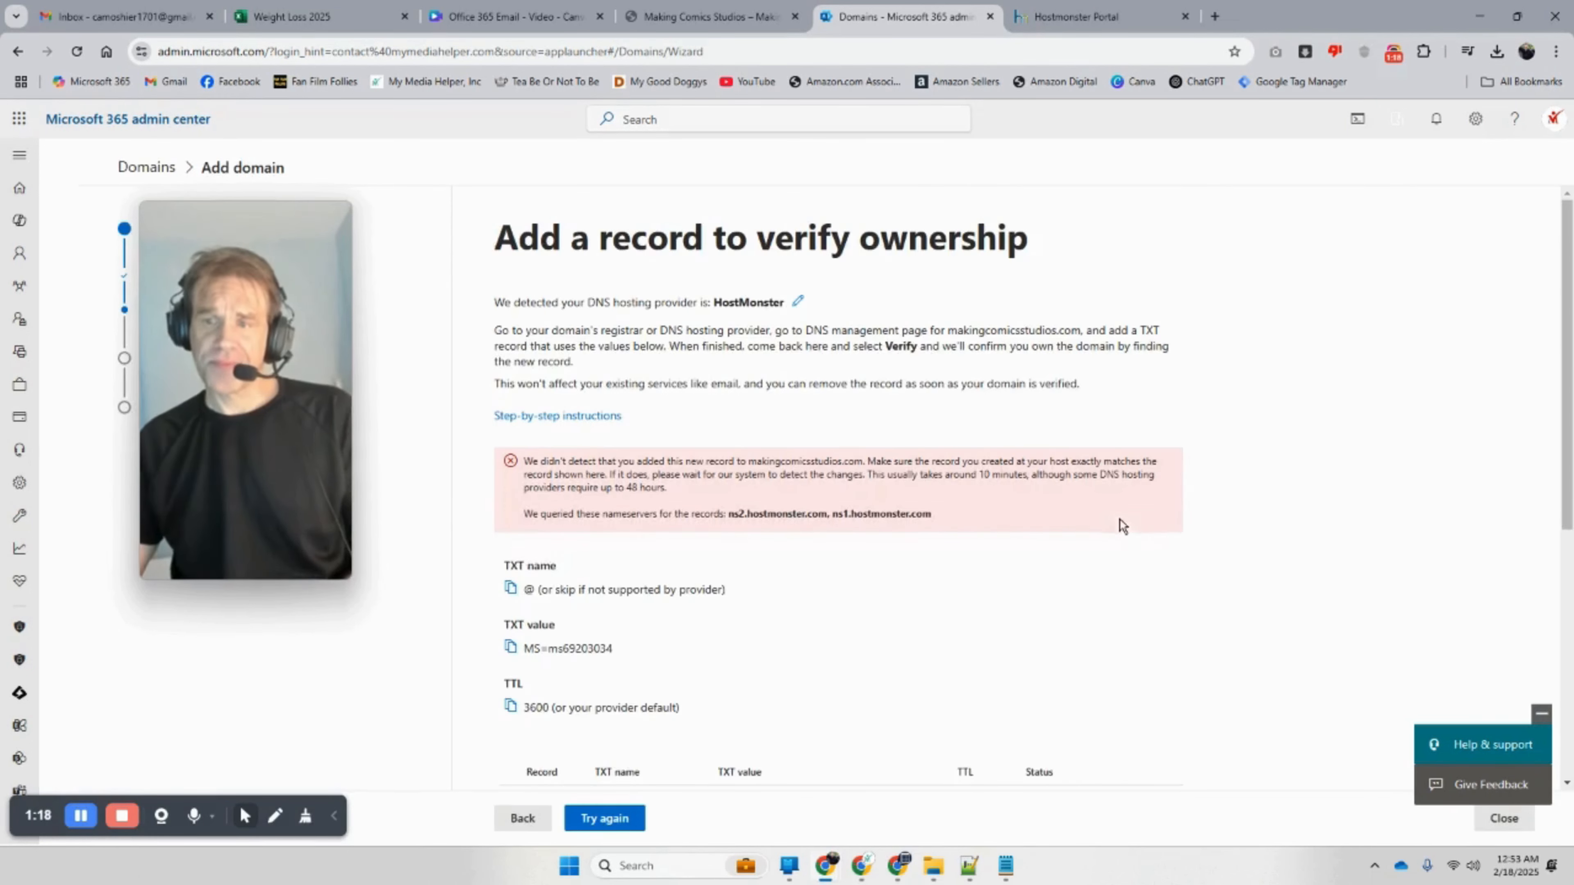
scroll(1092, 587, "down", 1)
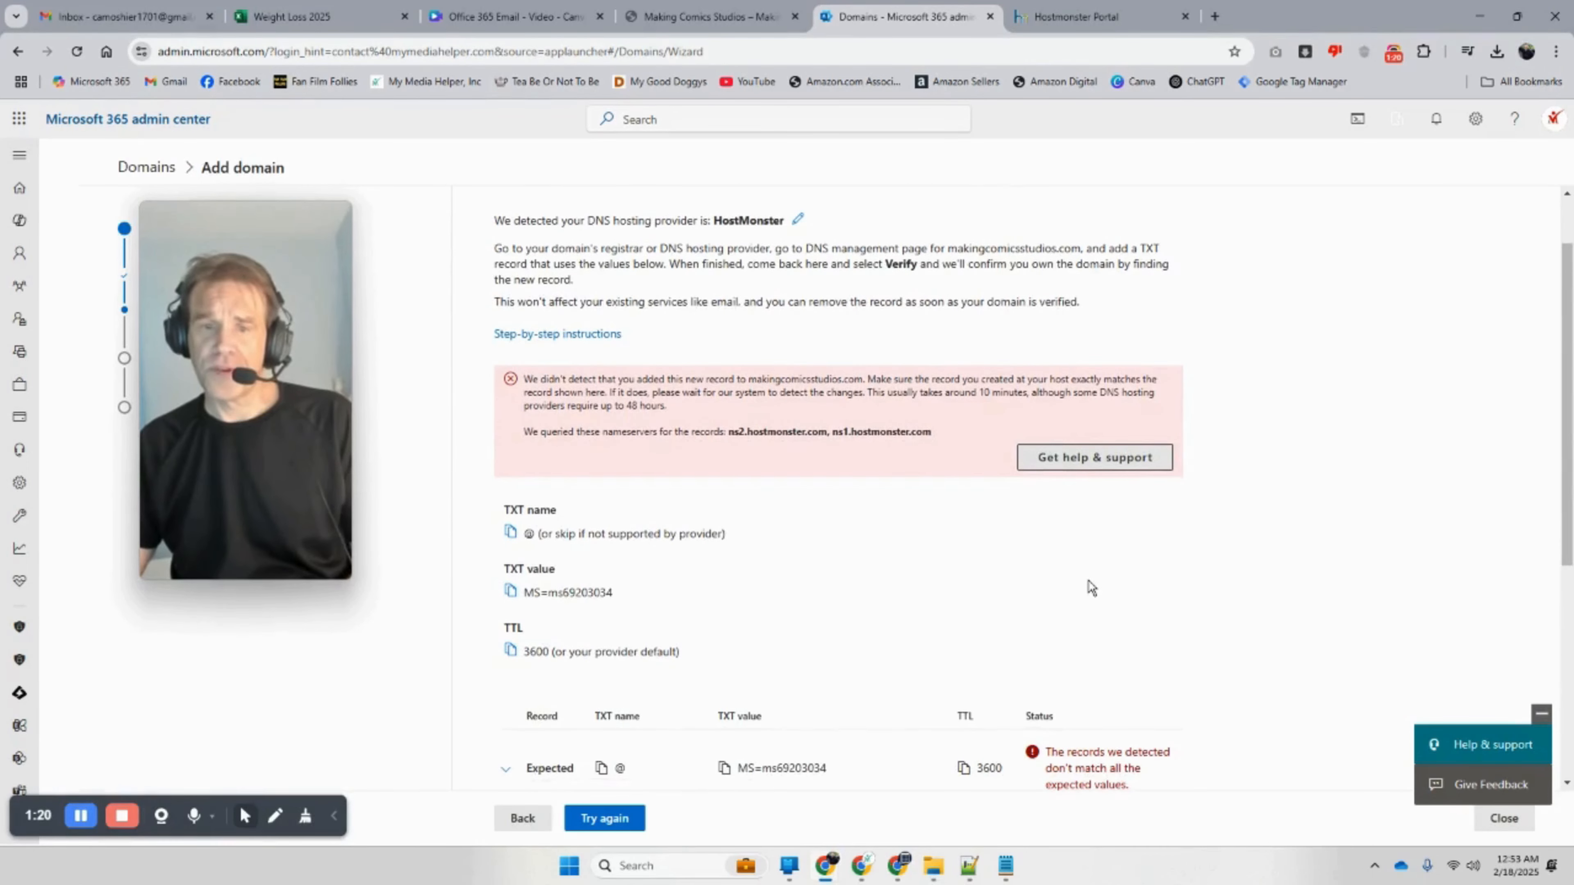
scroll(822, 655, "down", 3)
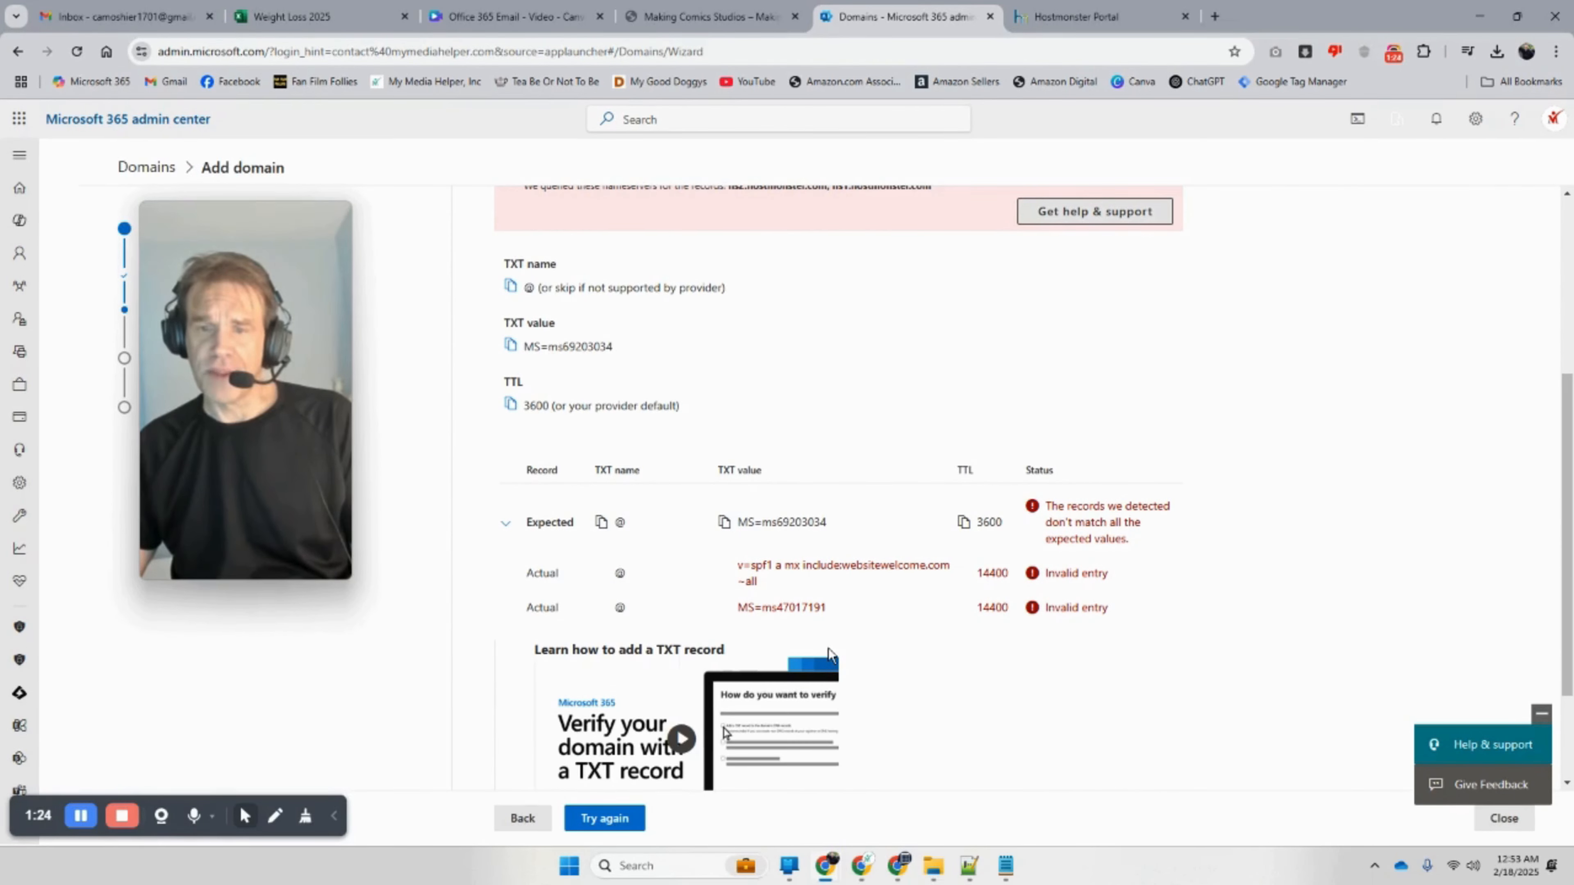
left_click(600, 819)
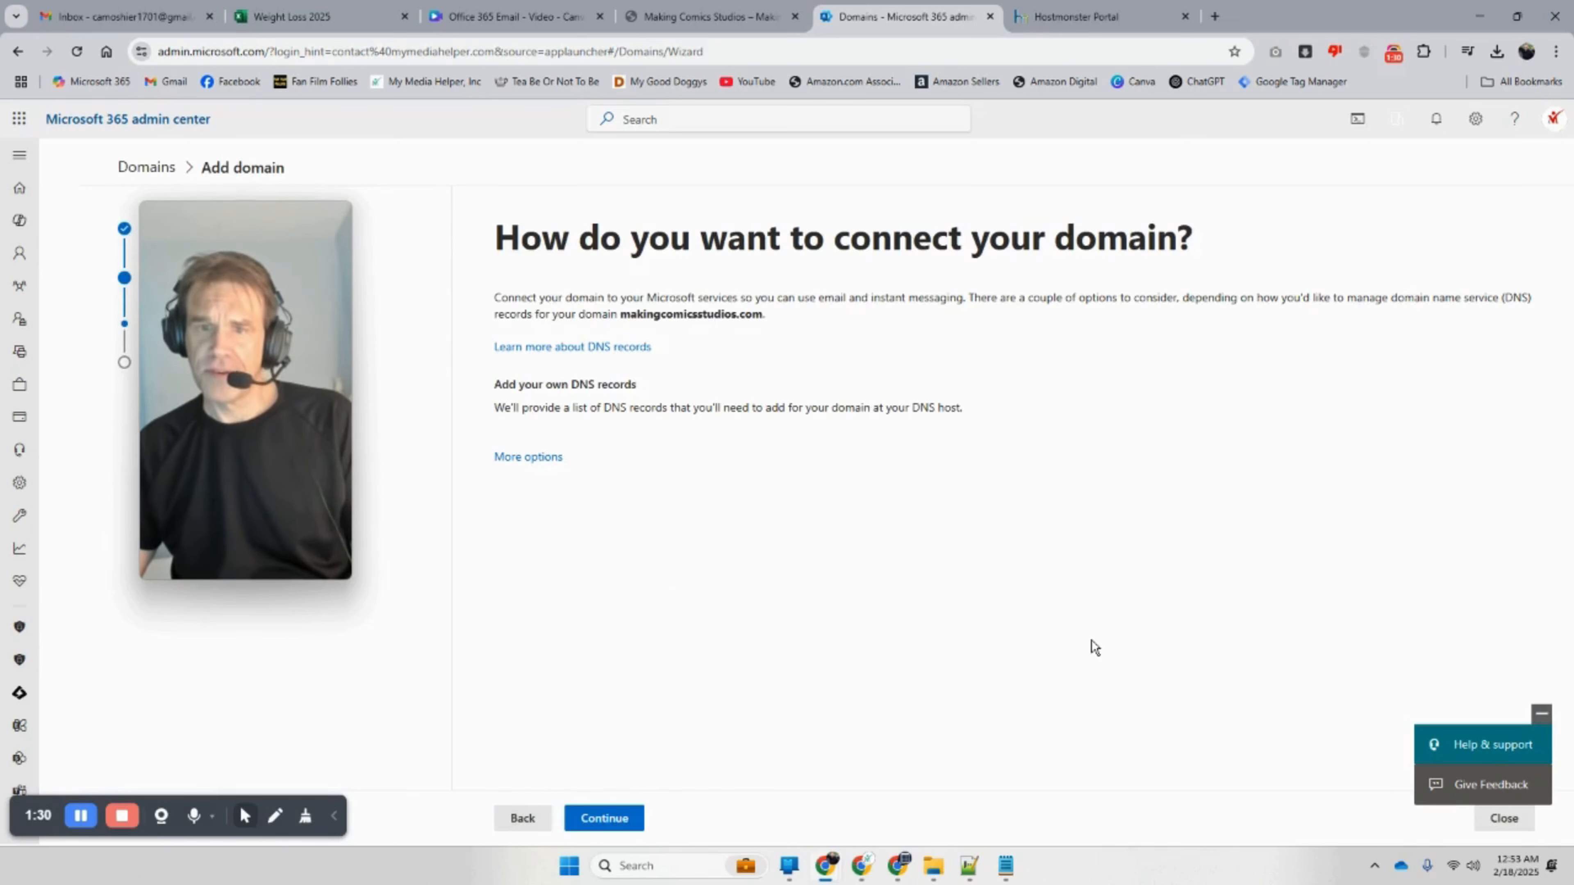
left_click_drag(302, 287, 1411, 320)
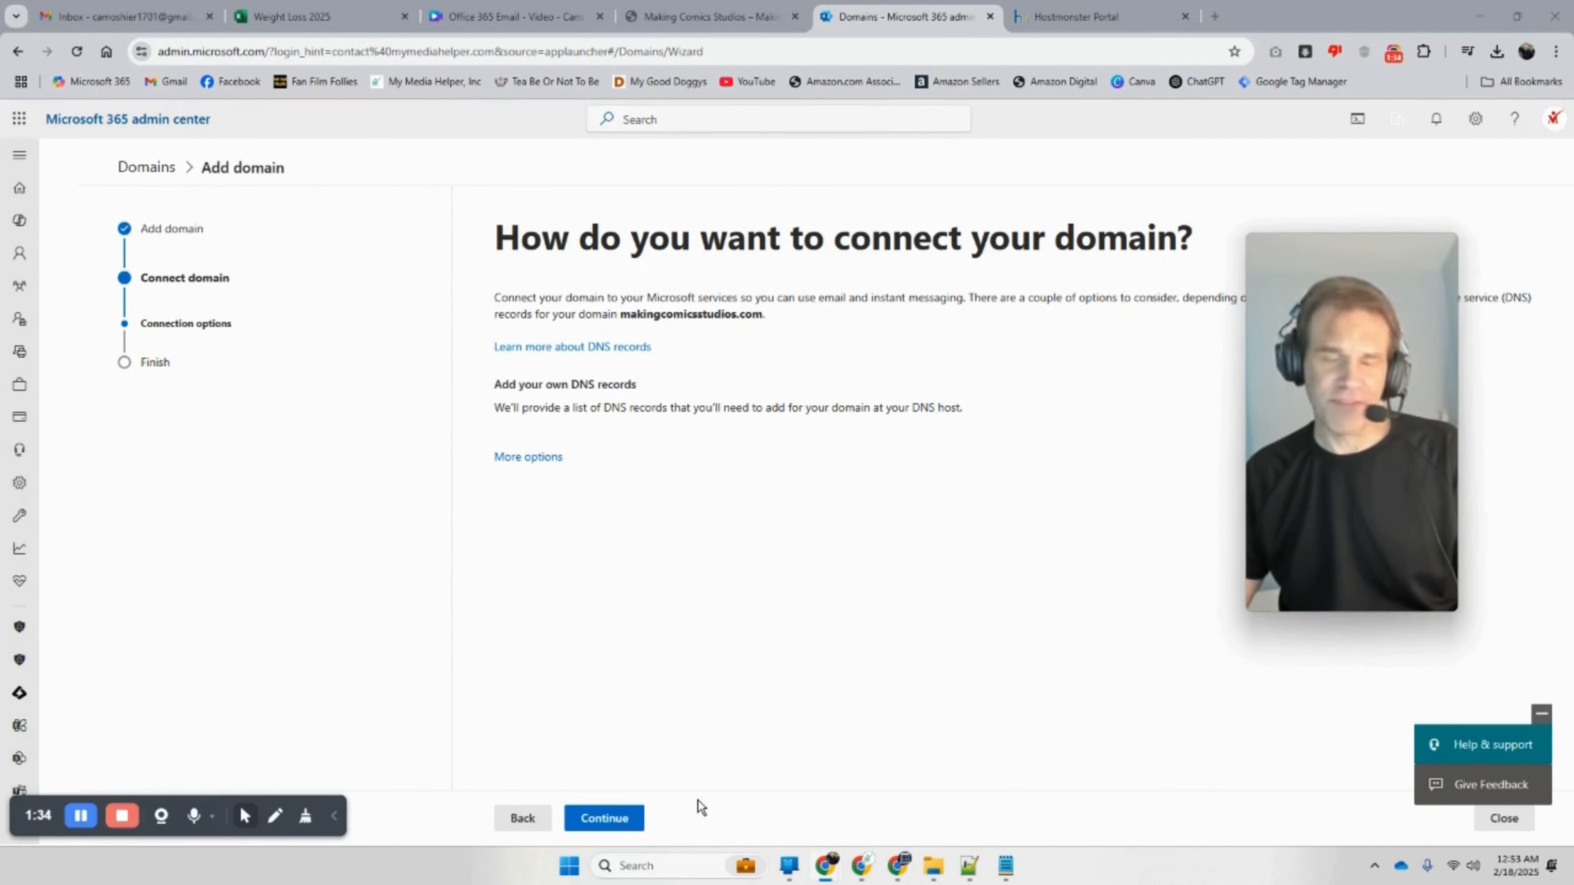
Step: Continue to the Add DNS records step and expand the expected MX, CNAME and TXT records
left_click(623, 826)
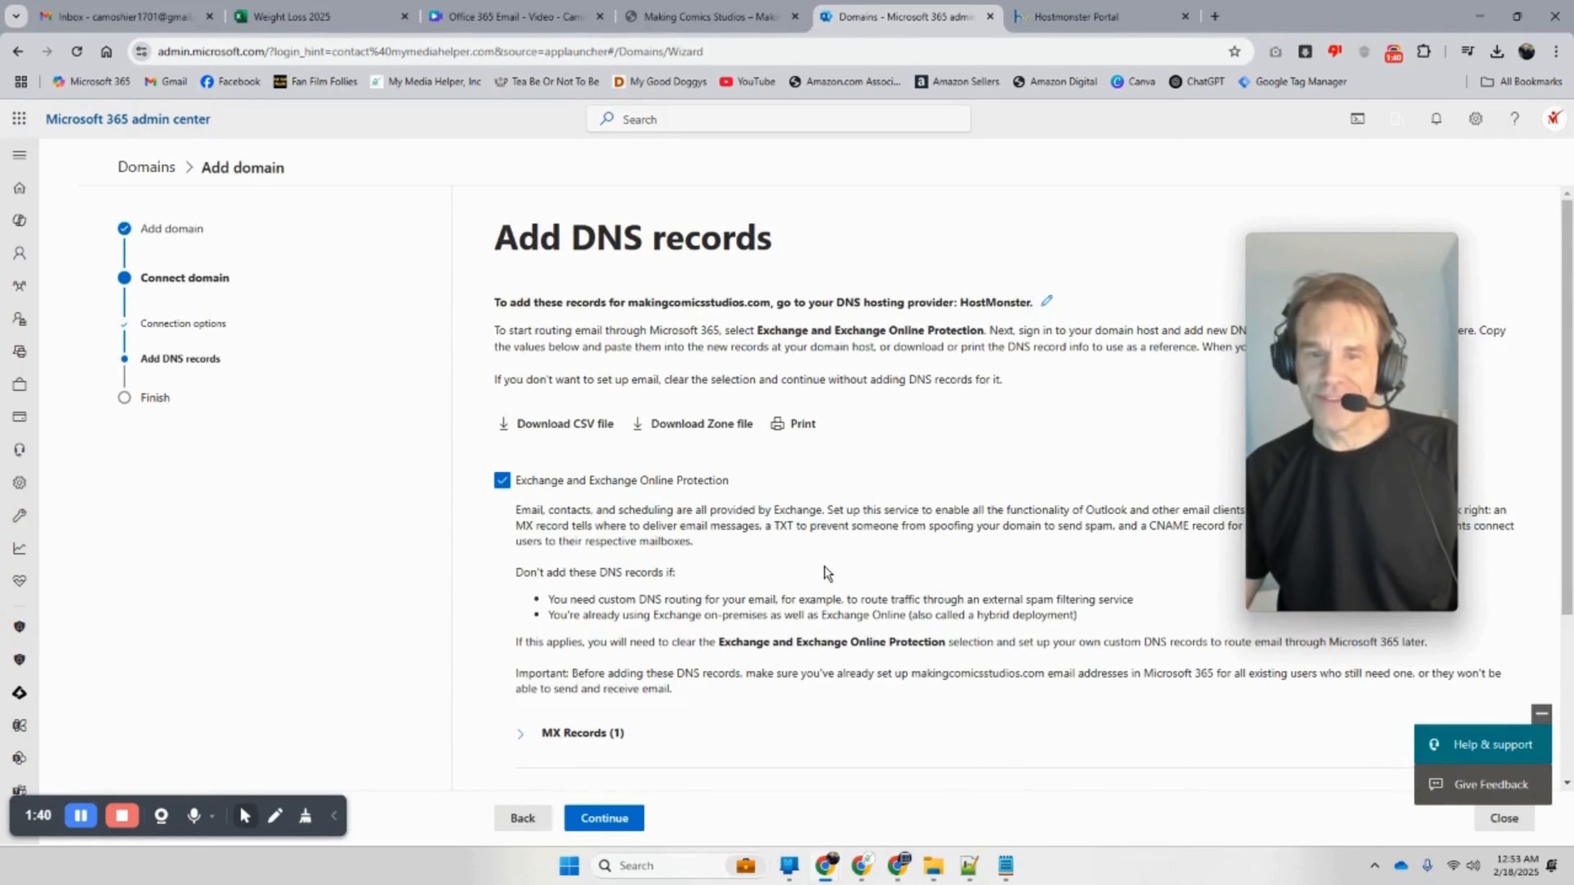
scroll(823, 571, "down", 3)
left_click(526, 500)
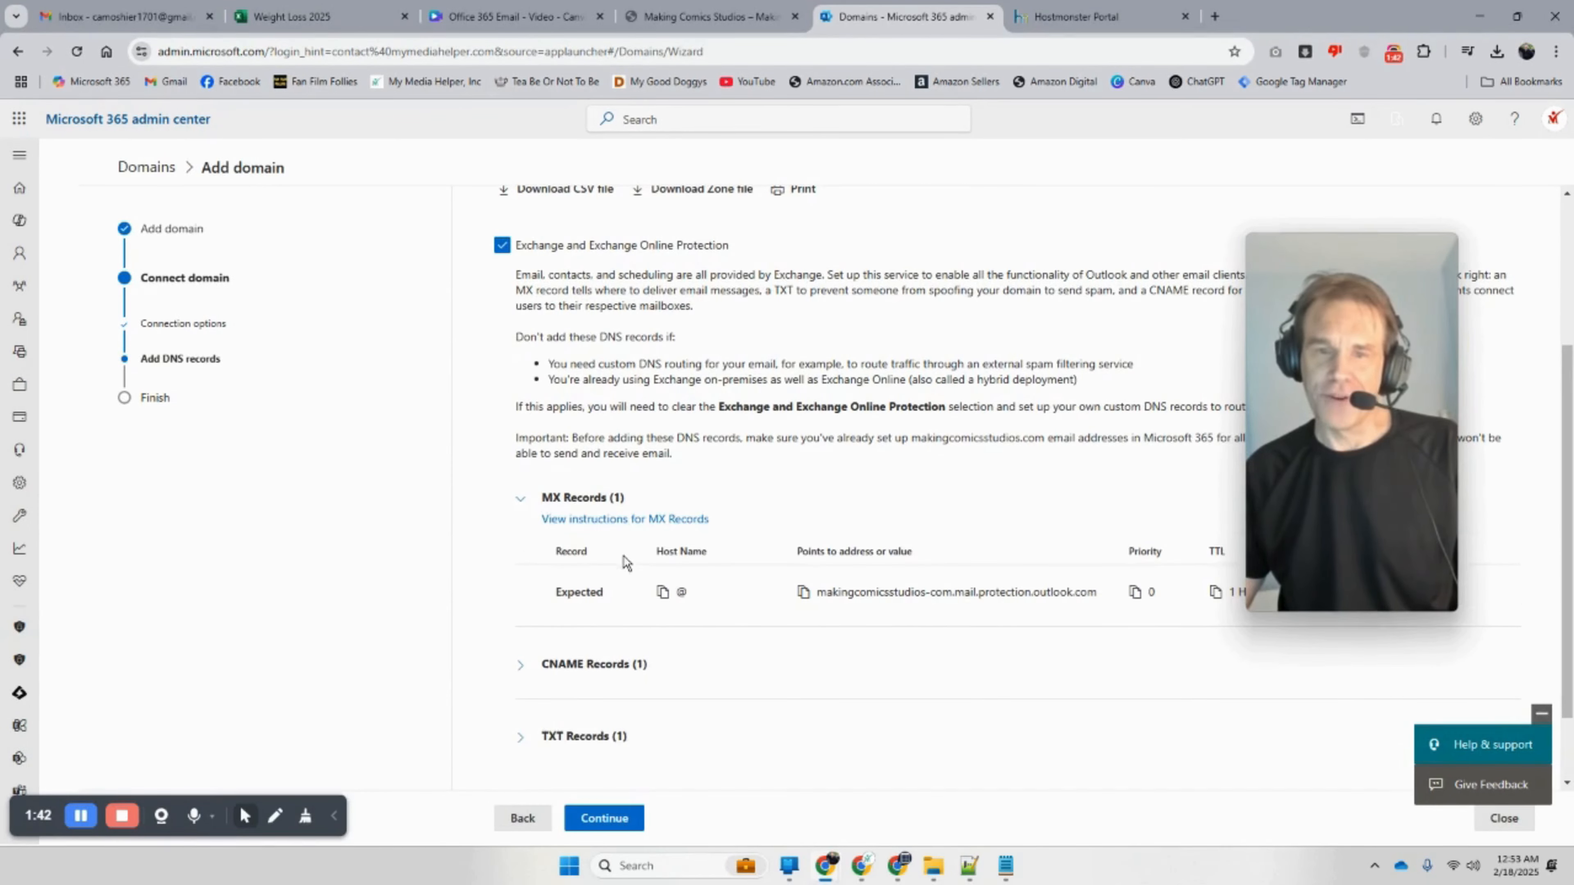
left_click(526, 664)
scroll(527, 651, "down", 3)
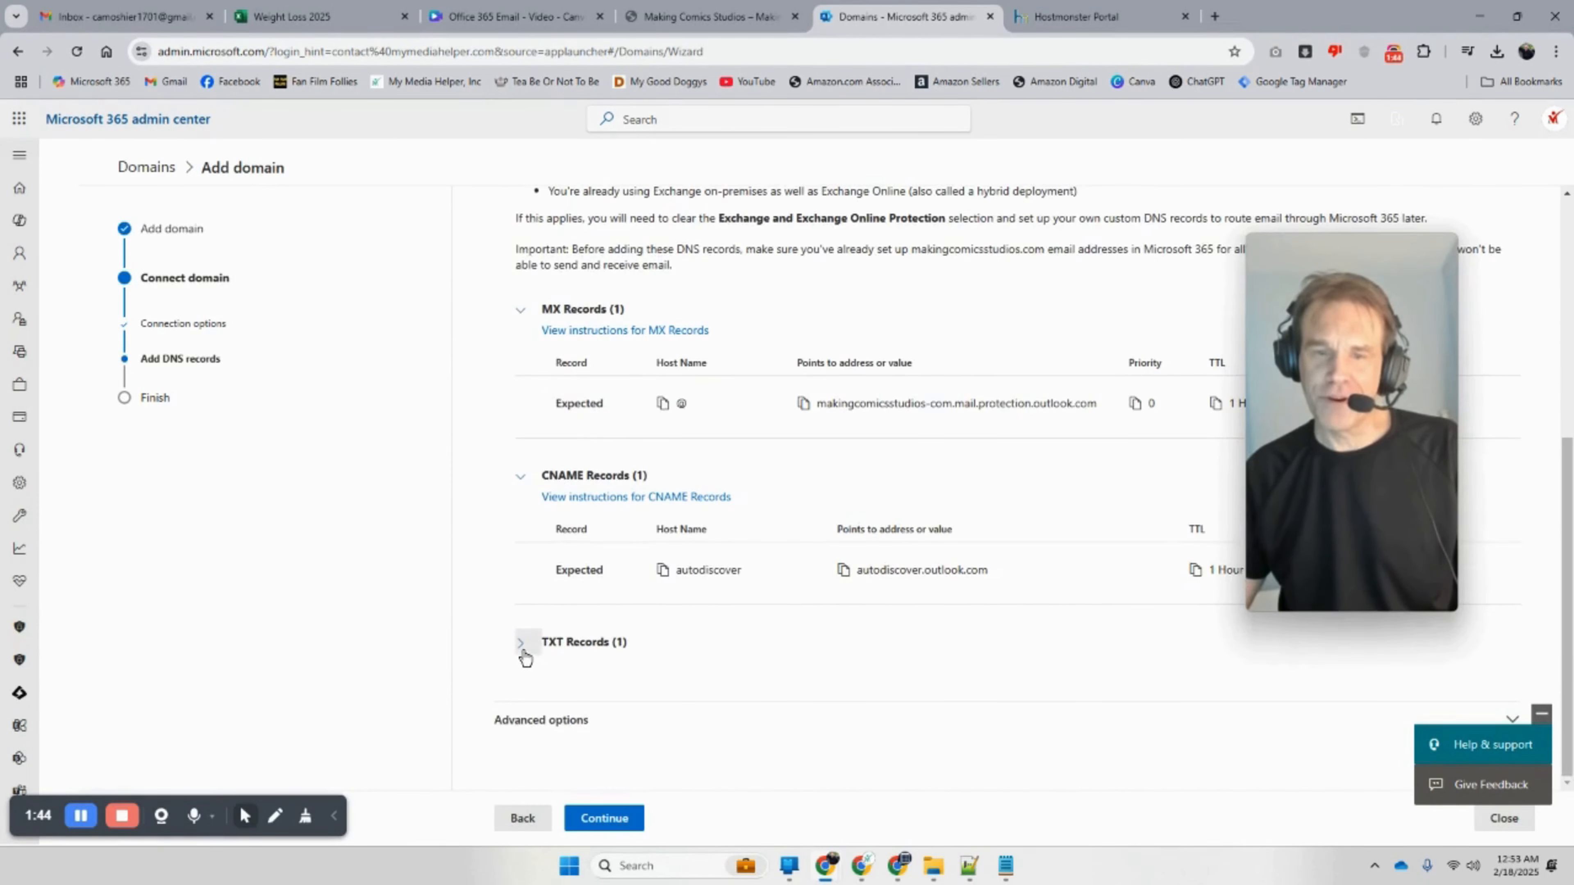
left_click(520, 642)
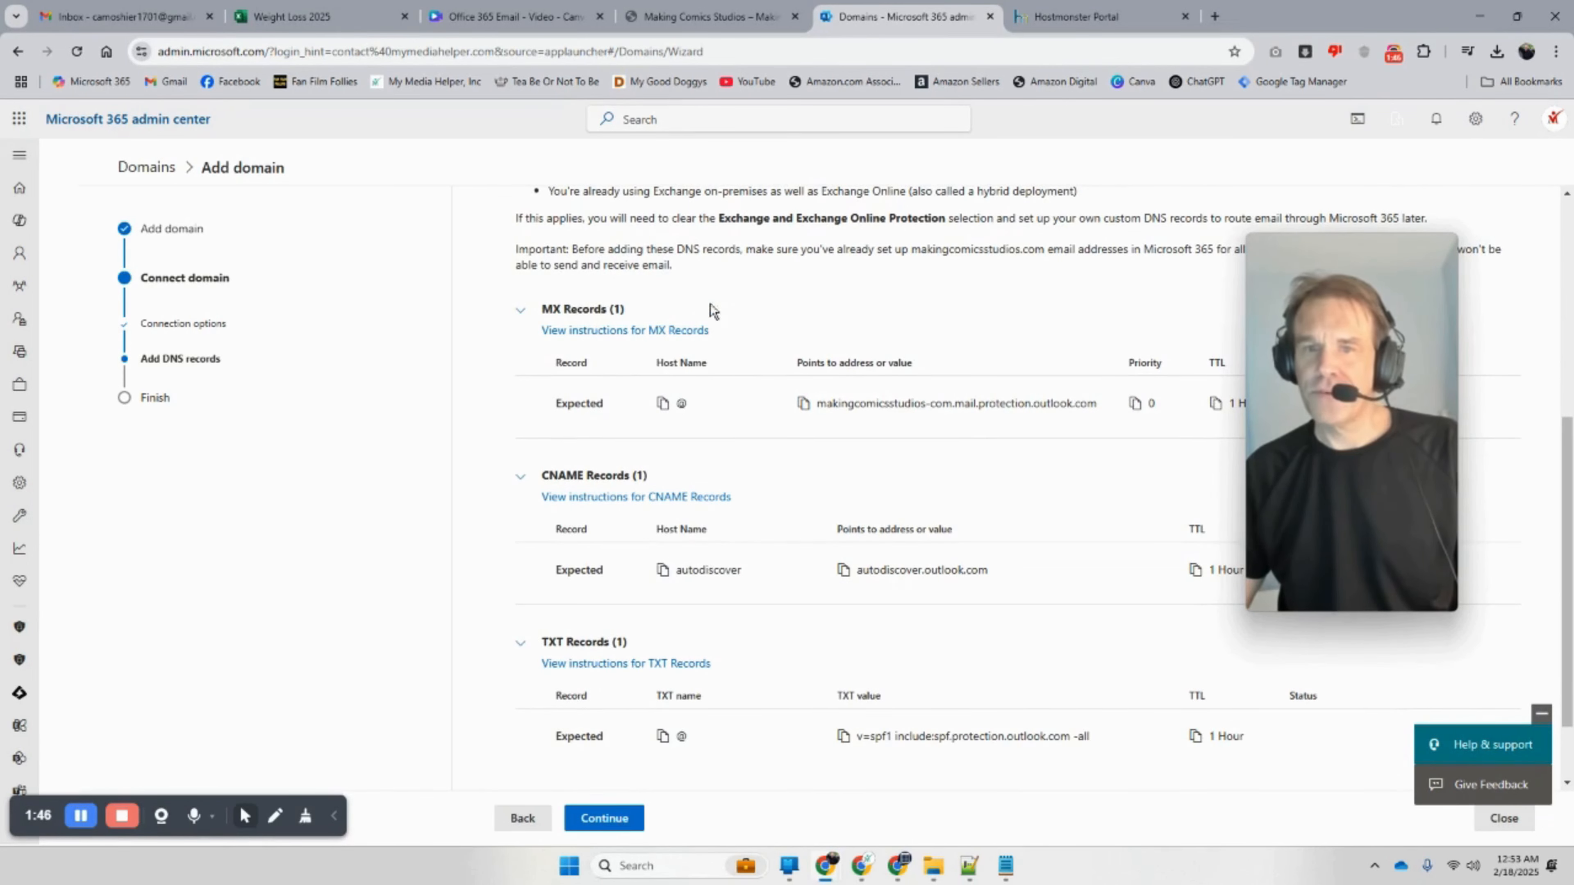
Step: Start a new MX record in HostMonster and select the expected MX value in Microsoft 365
left_click(1188, 25)
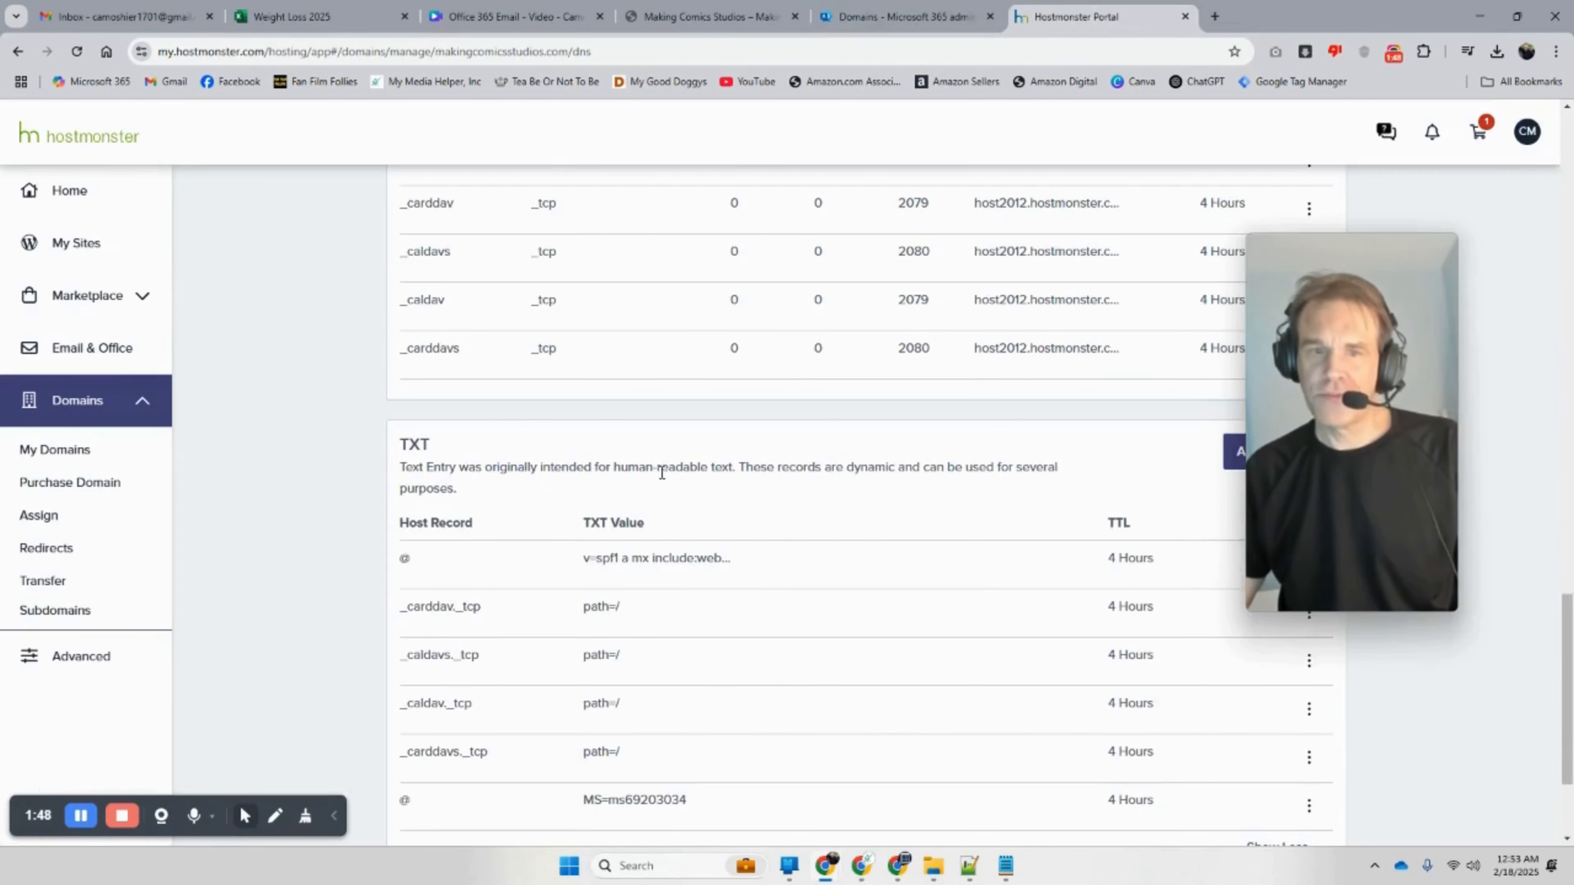
scroll(670, 476, "up", 6)
scroll(670, 476, "up", 3)
mouse_move(1406, 410)
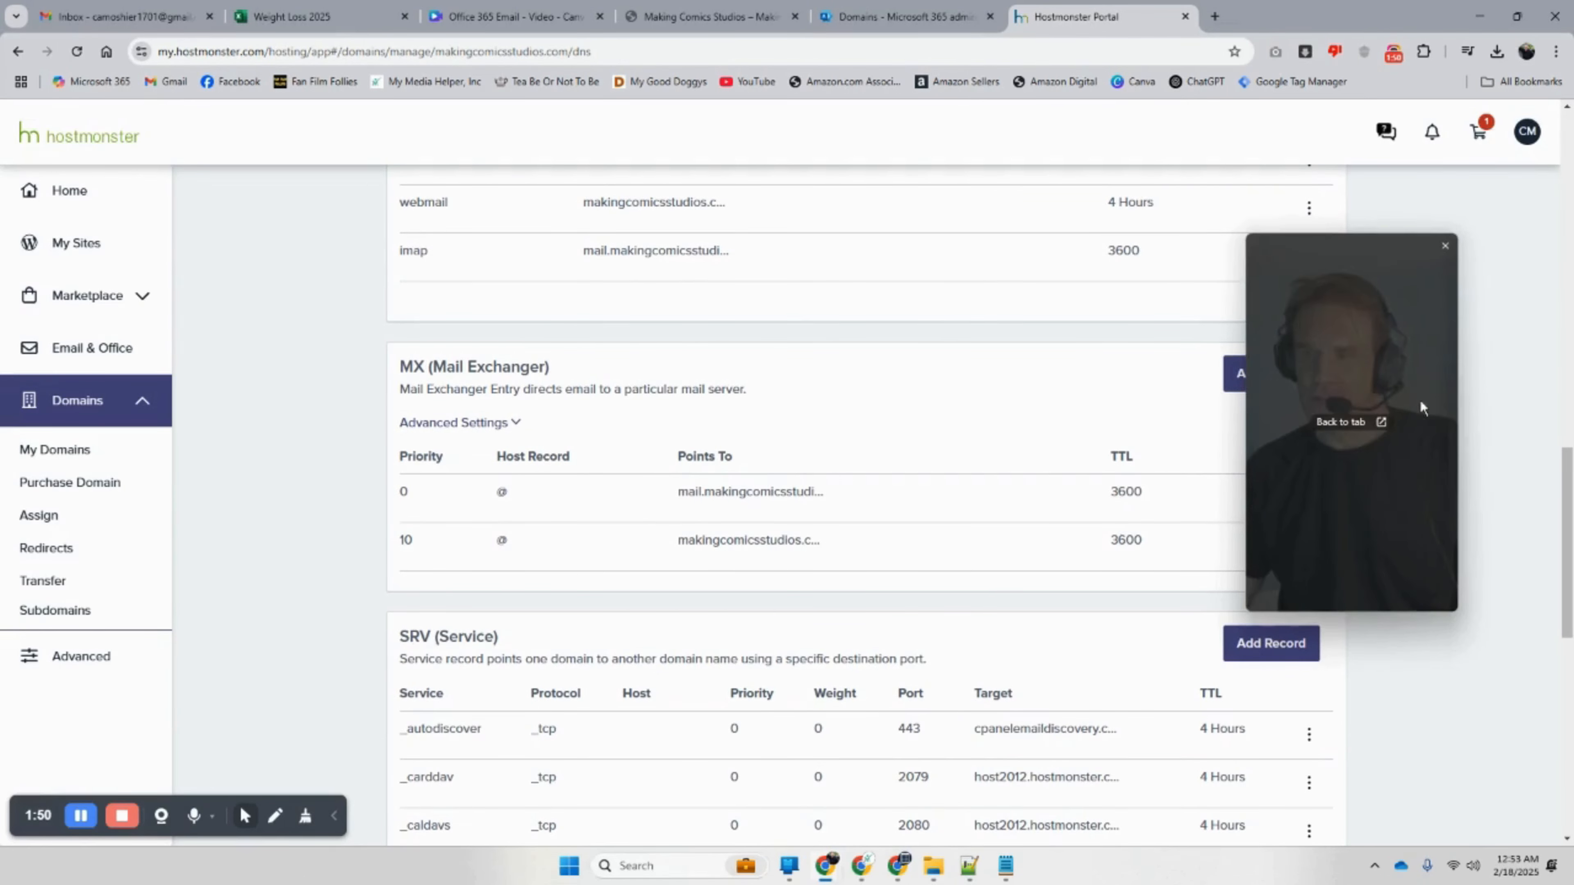
left_click_drag(1406, 410, 180, 440)
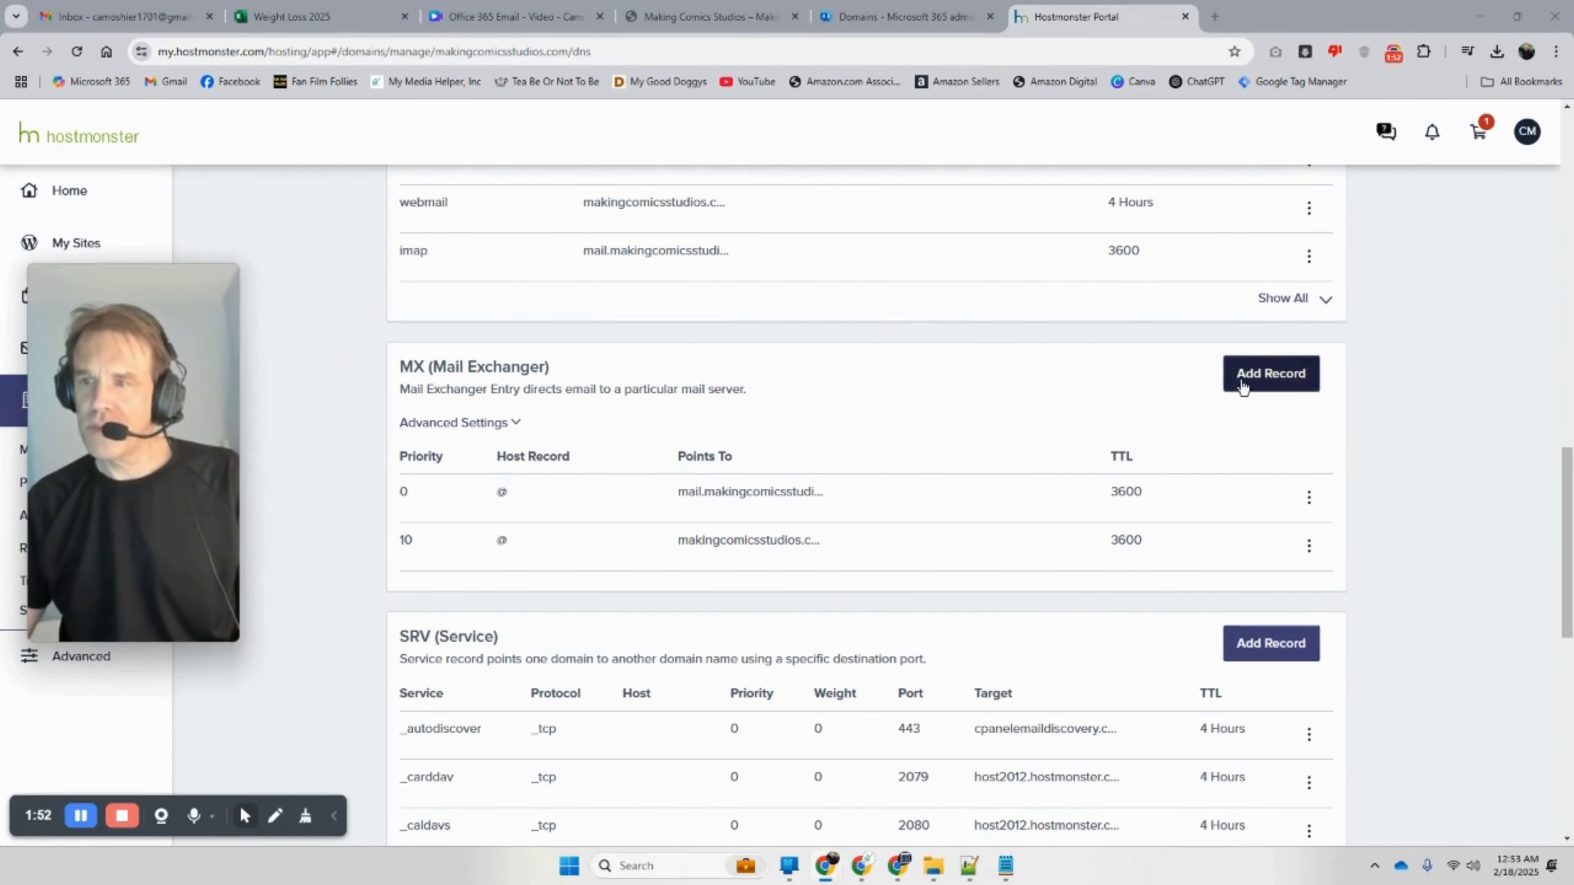
left_click(1241, 379)
scroll(632, 535, "down", 2)
left_click(431, 409)
left_click(871, 22)
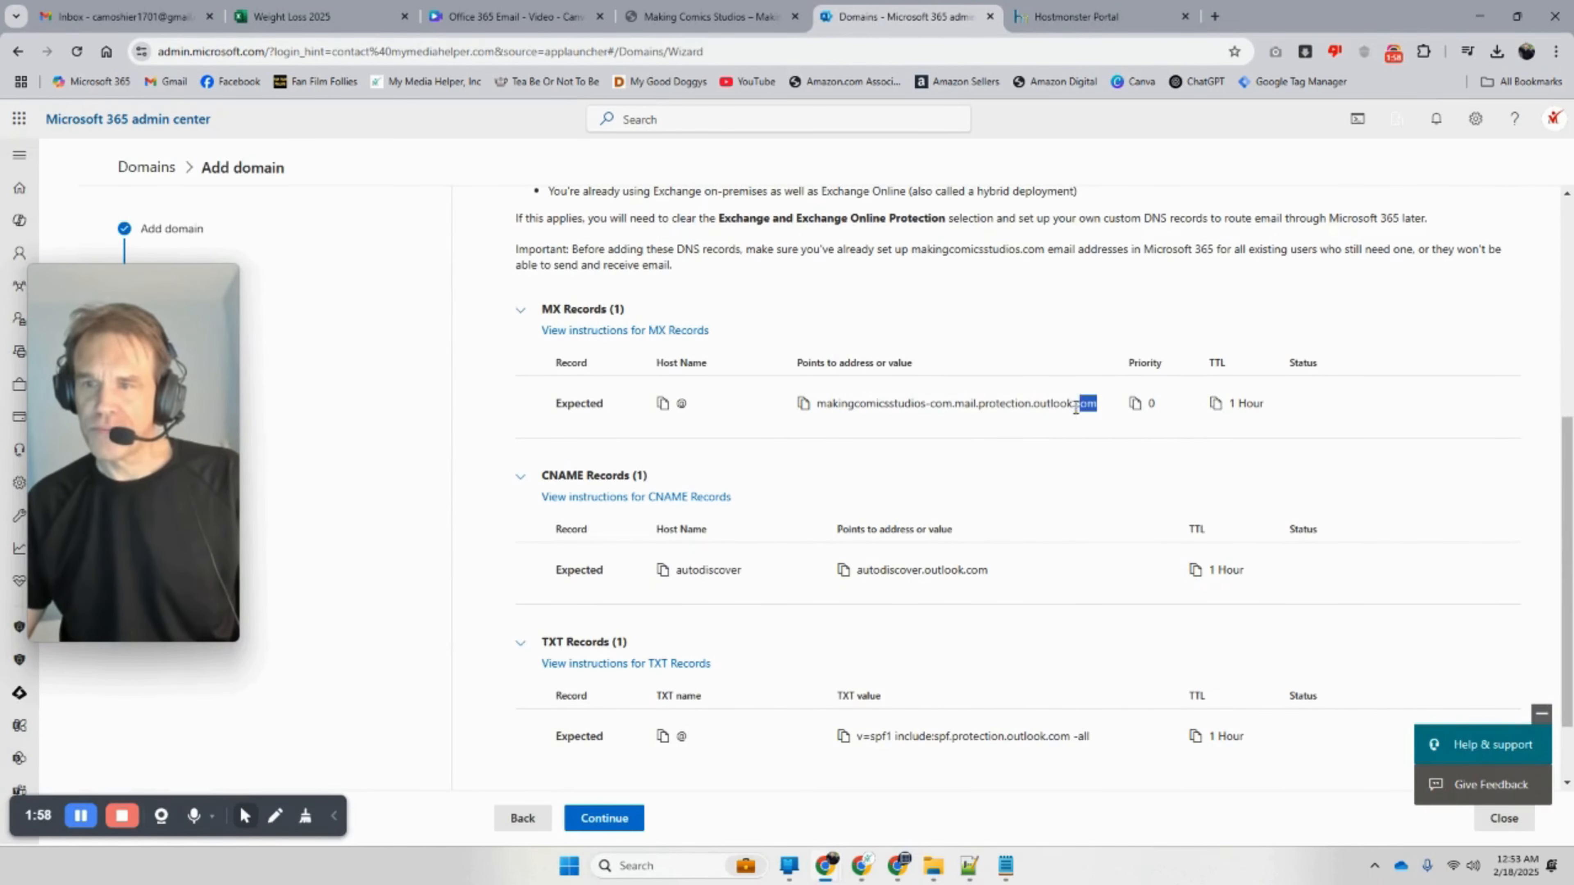
left_click_drag(1076, 410, 871, 400)
Step: Paste makingcomicsstudios-com.mail.protection.outlook.com into the MX record's Points To field
left_click(804, 402)
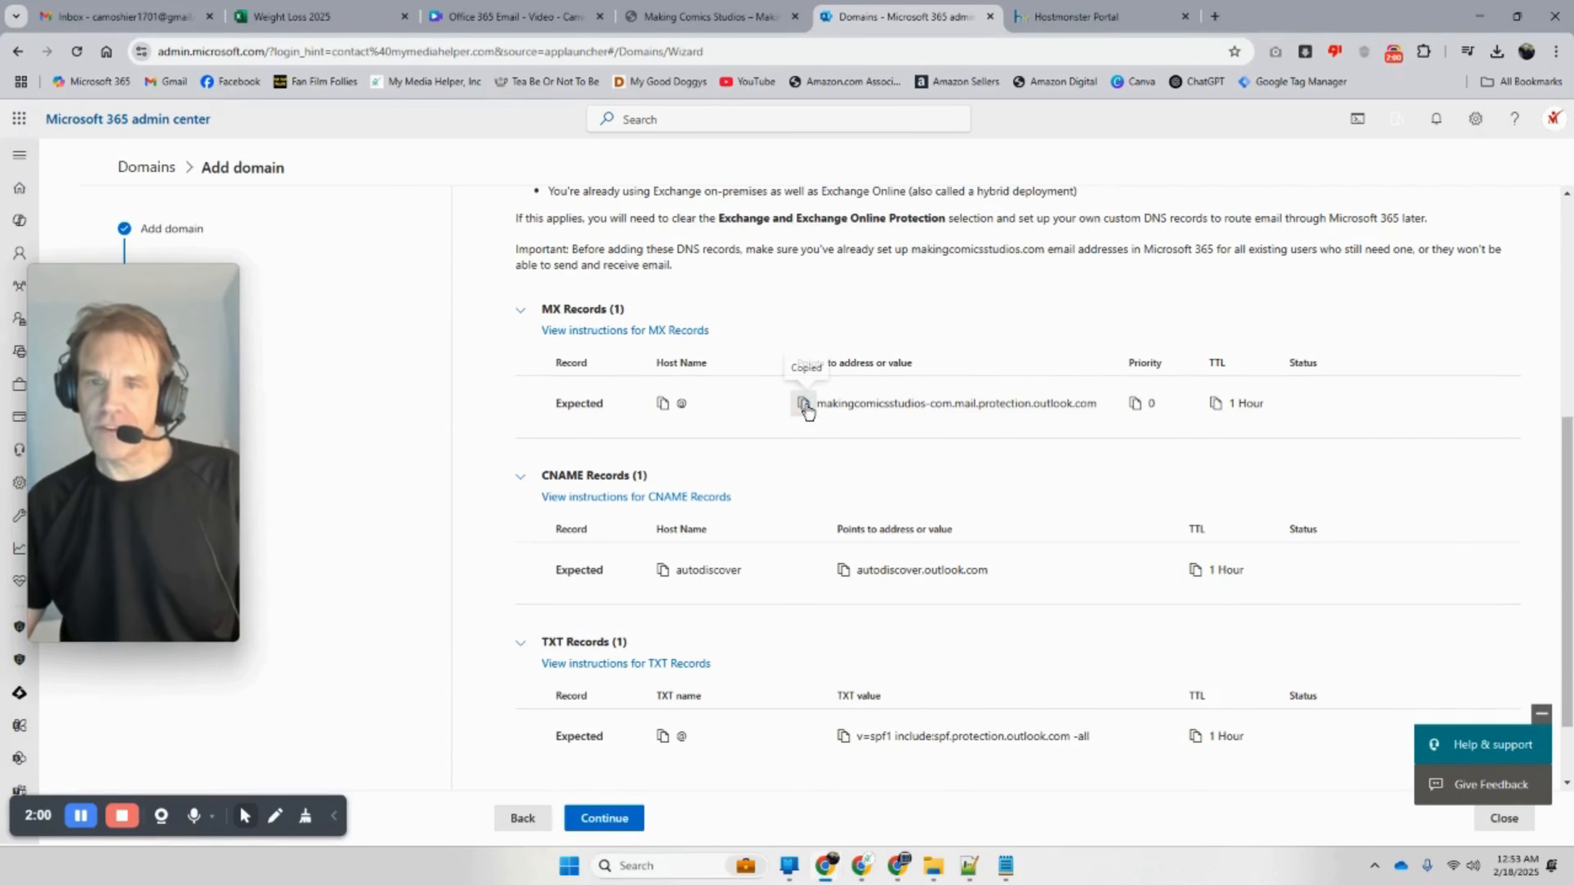
left_click(1079, 17)
left_click(474, 573)
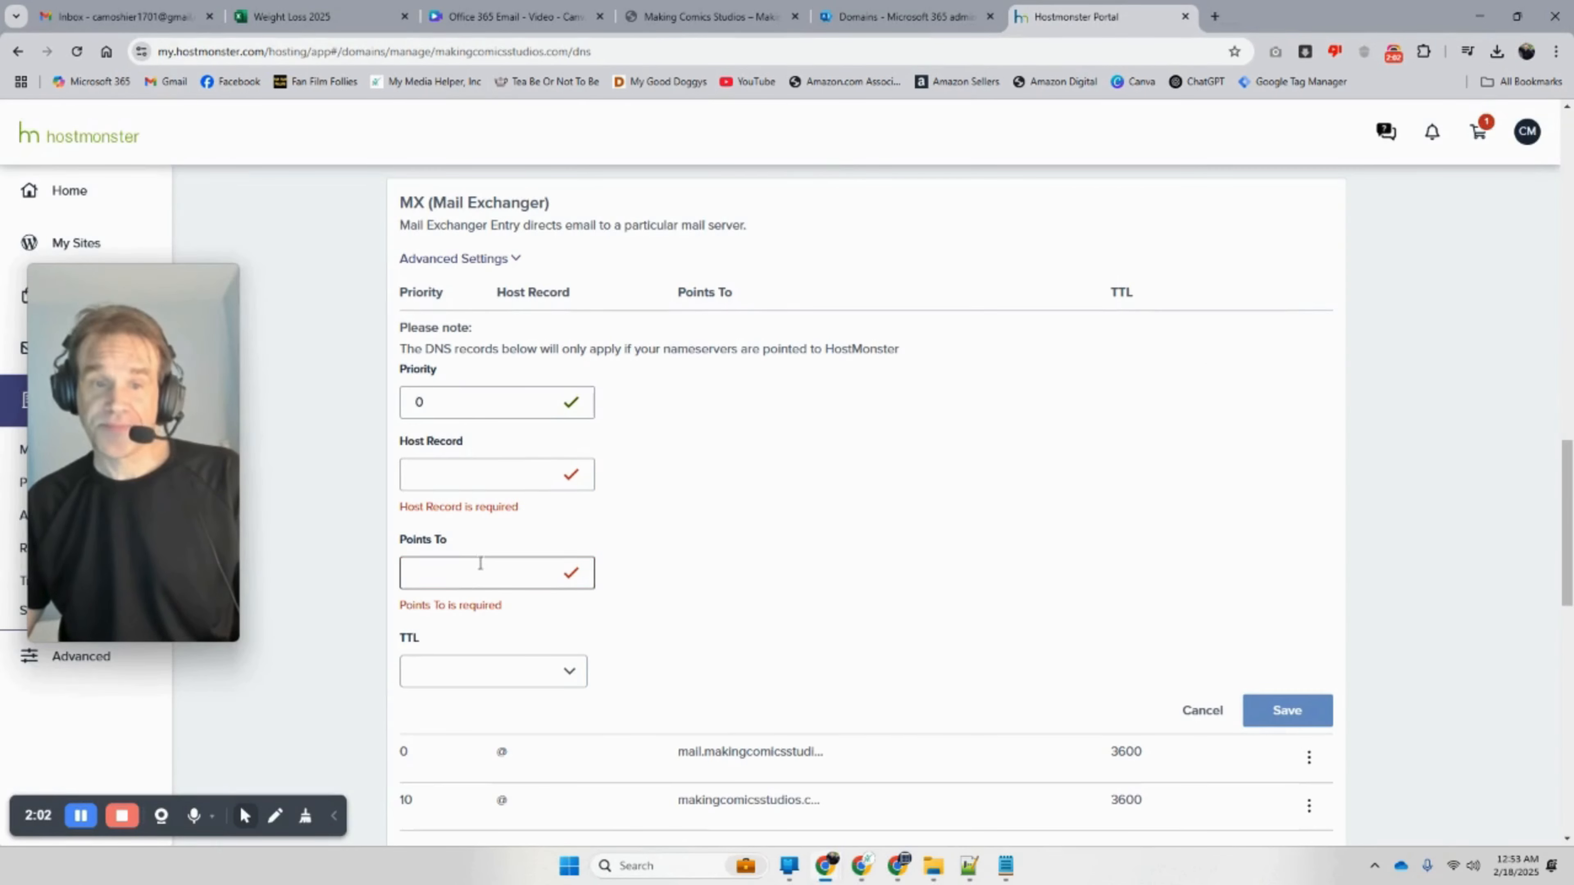
right_click(473, 571)
left_click(560, 347)
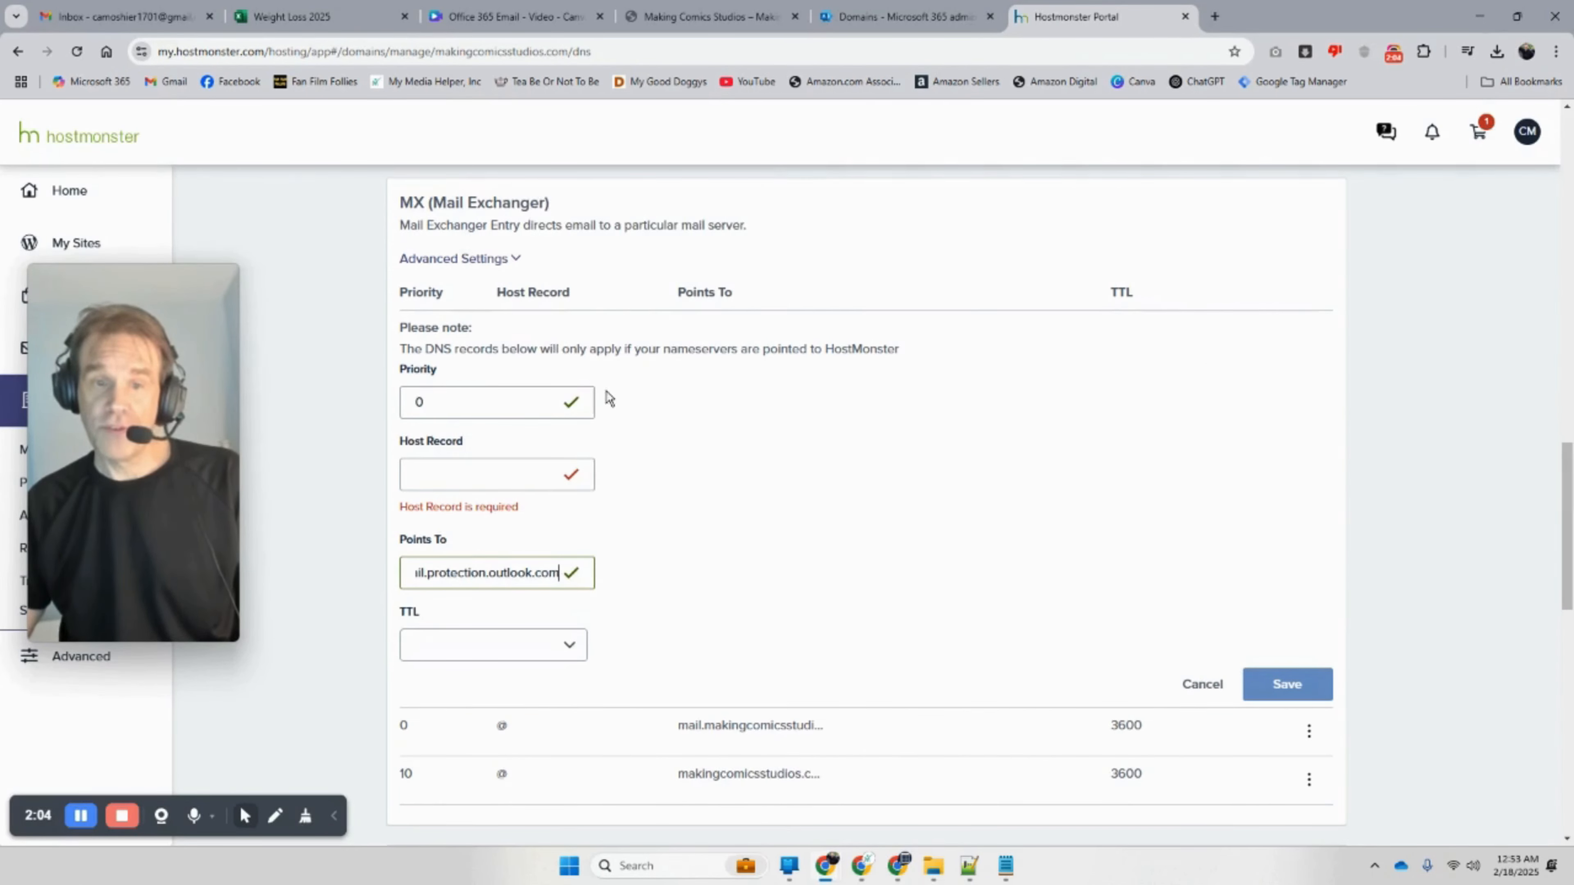
Step: Set the MX Host Record to @ and save the priority 0 record
left_click(905, 17)
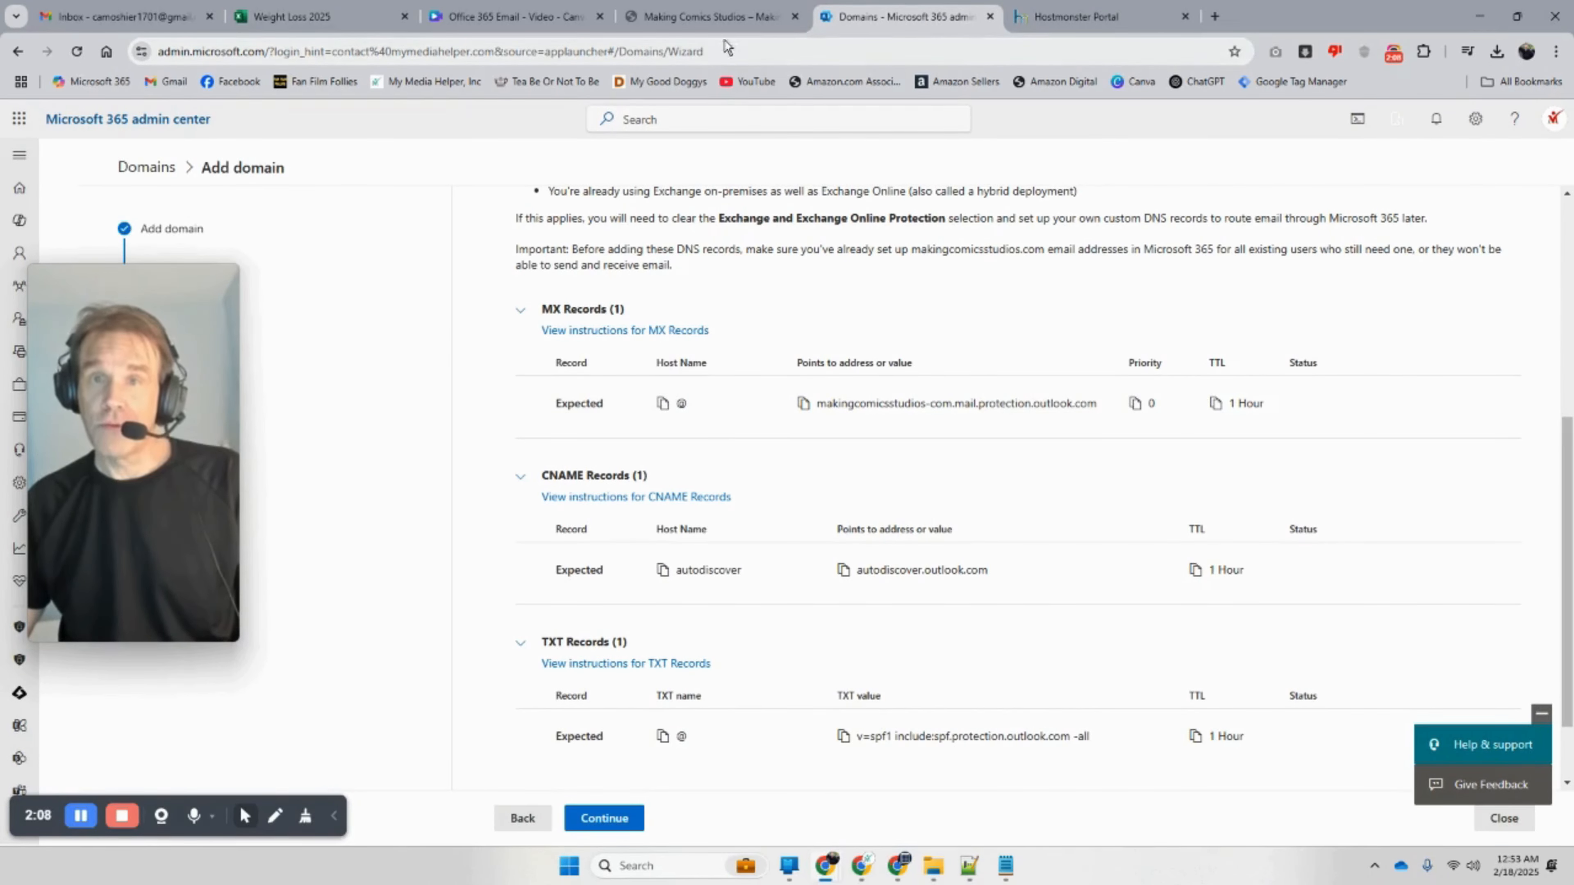
left_click(713, 17)
left_click(961, 17)
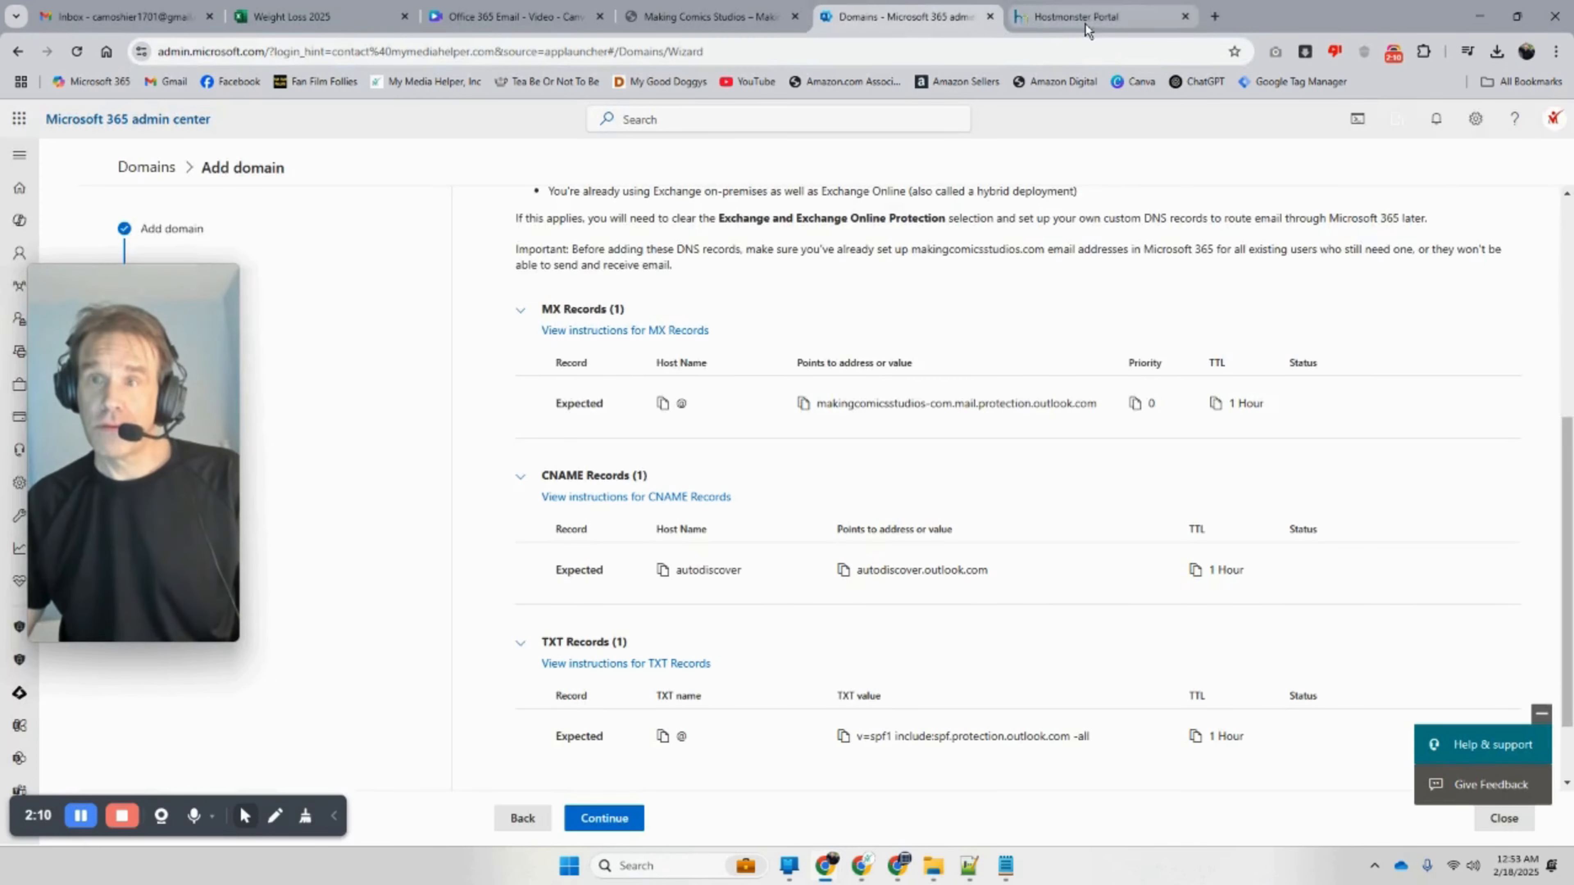
left_click(1093, 25)
right_click(451, 481)
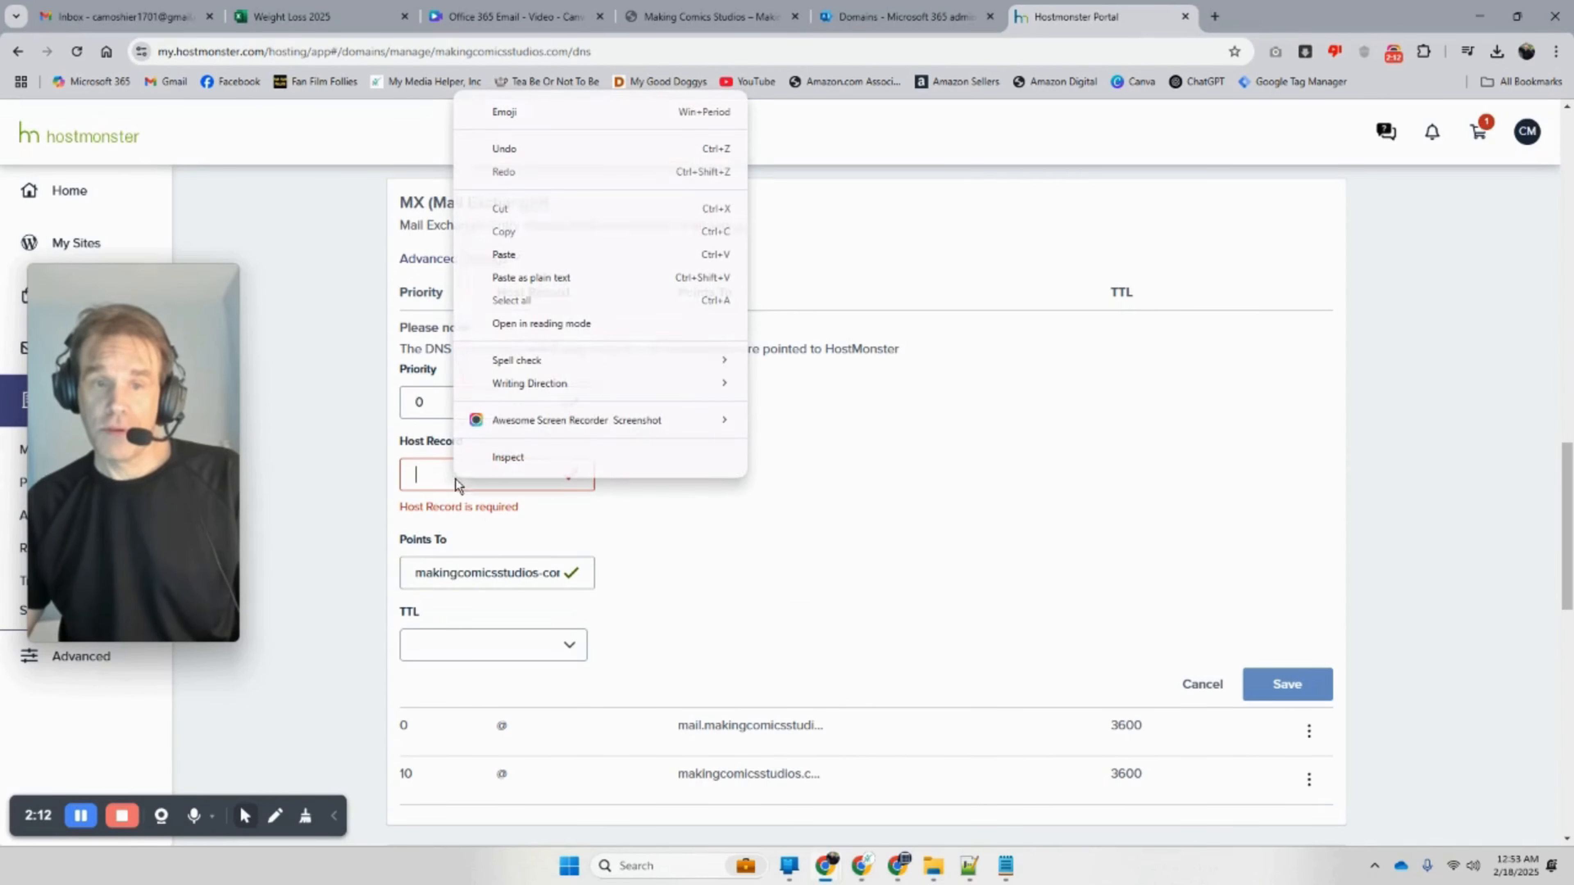
left_click(550, 257)
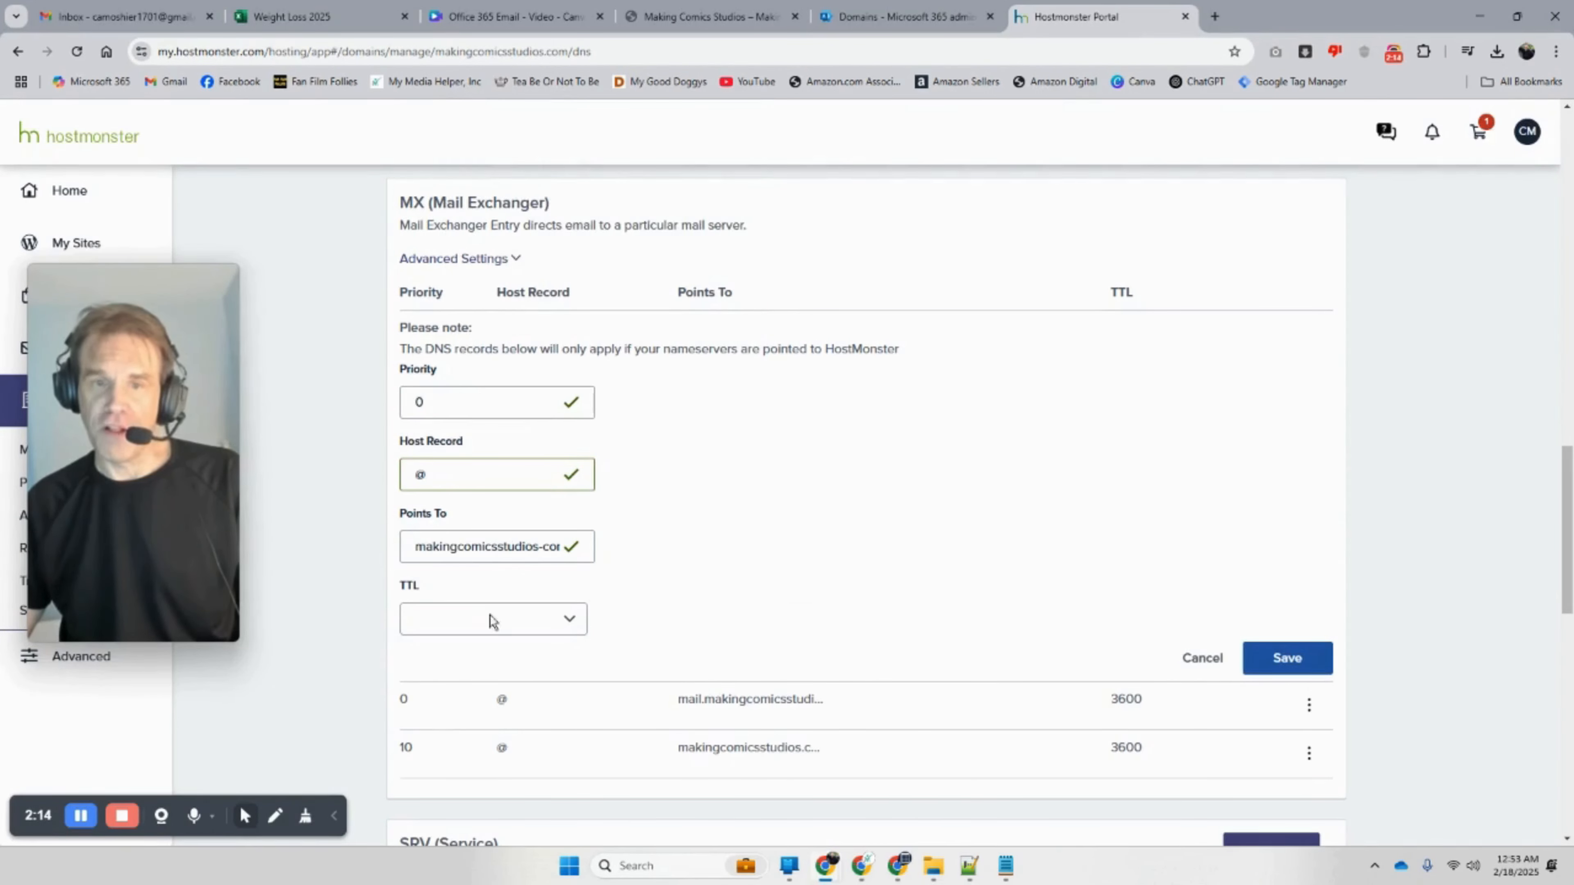
left_click(1286, 659)
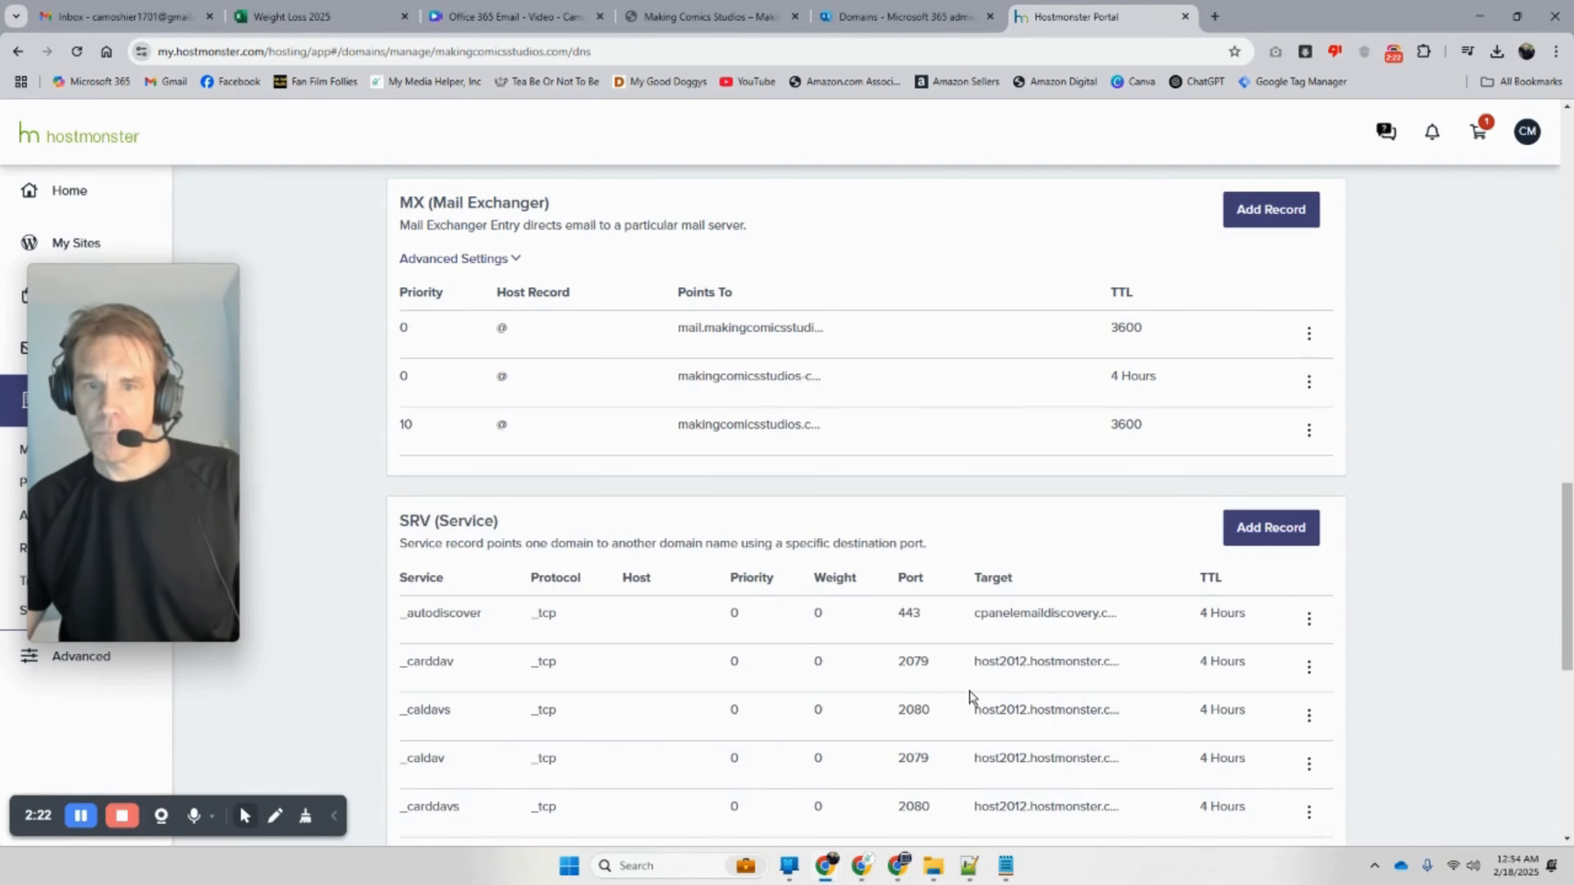
scroll(972, 698, "up", 5)
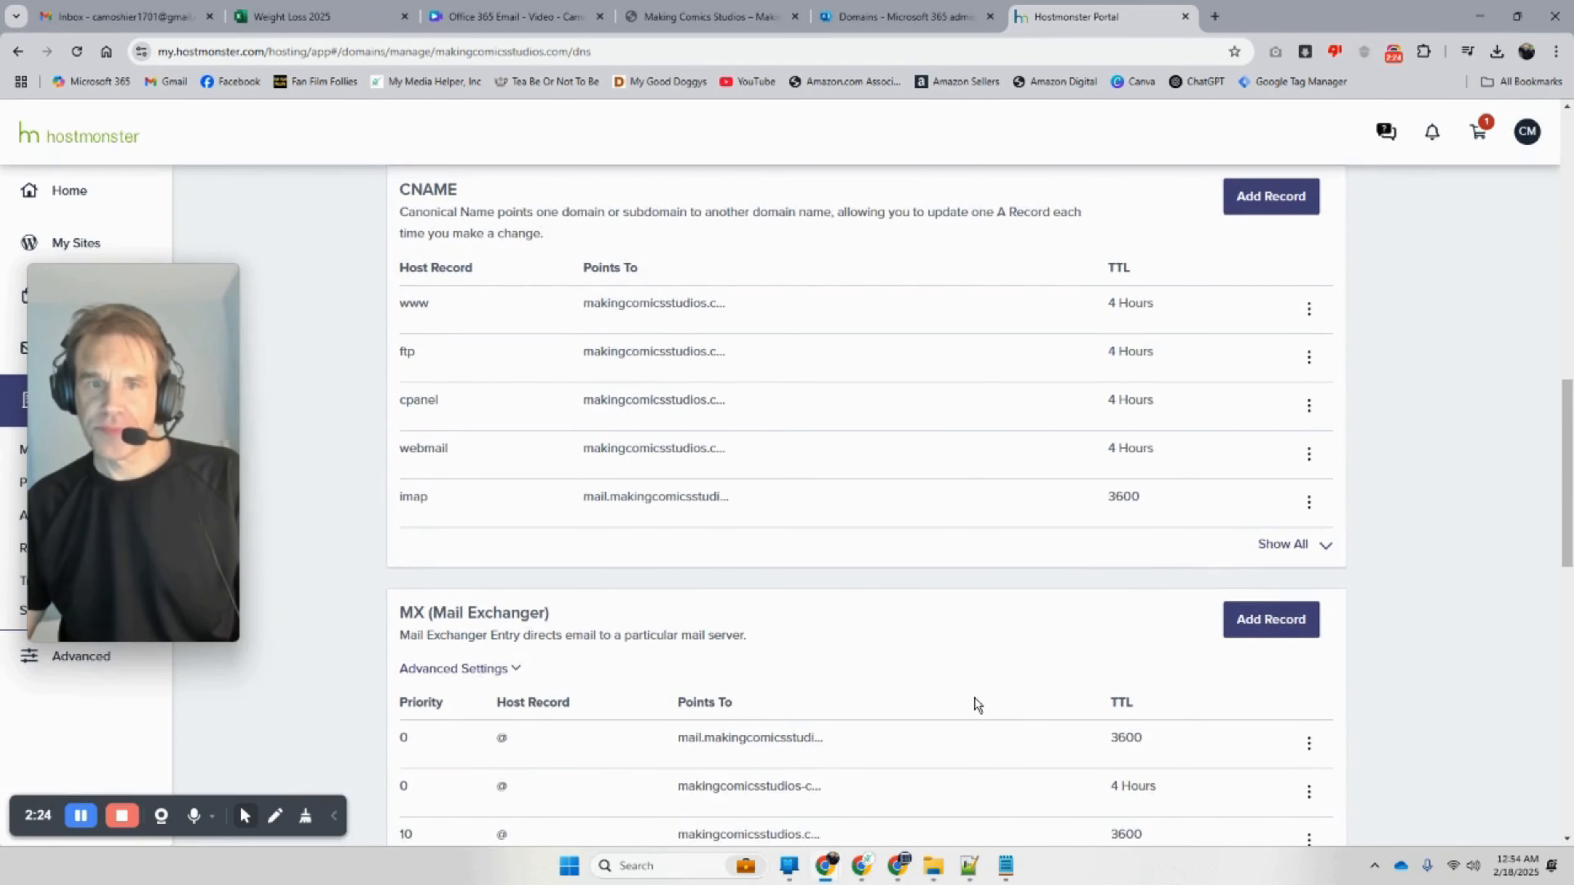
Step: Expand HostMonster's CNAME records and copy the autodiscover.outlook.com target from Microsoft 365
scroll(975, 698, "up", 1)
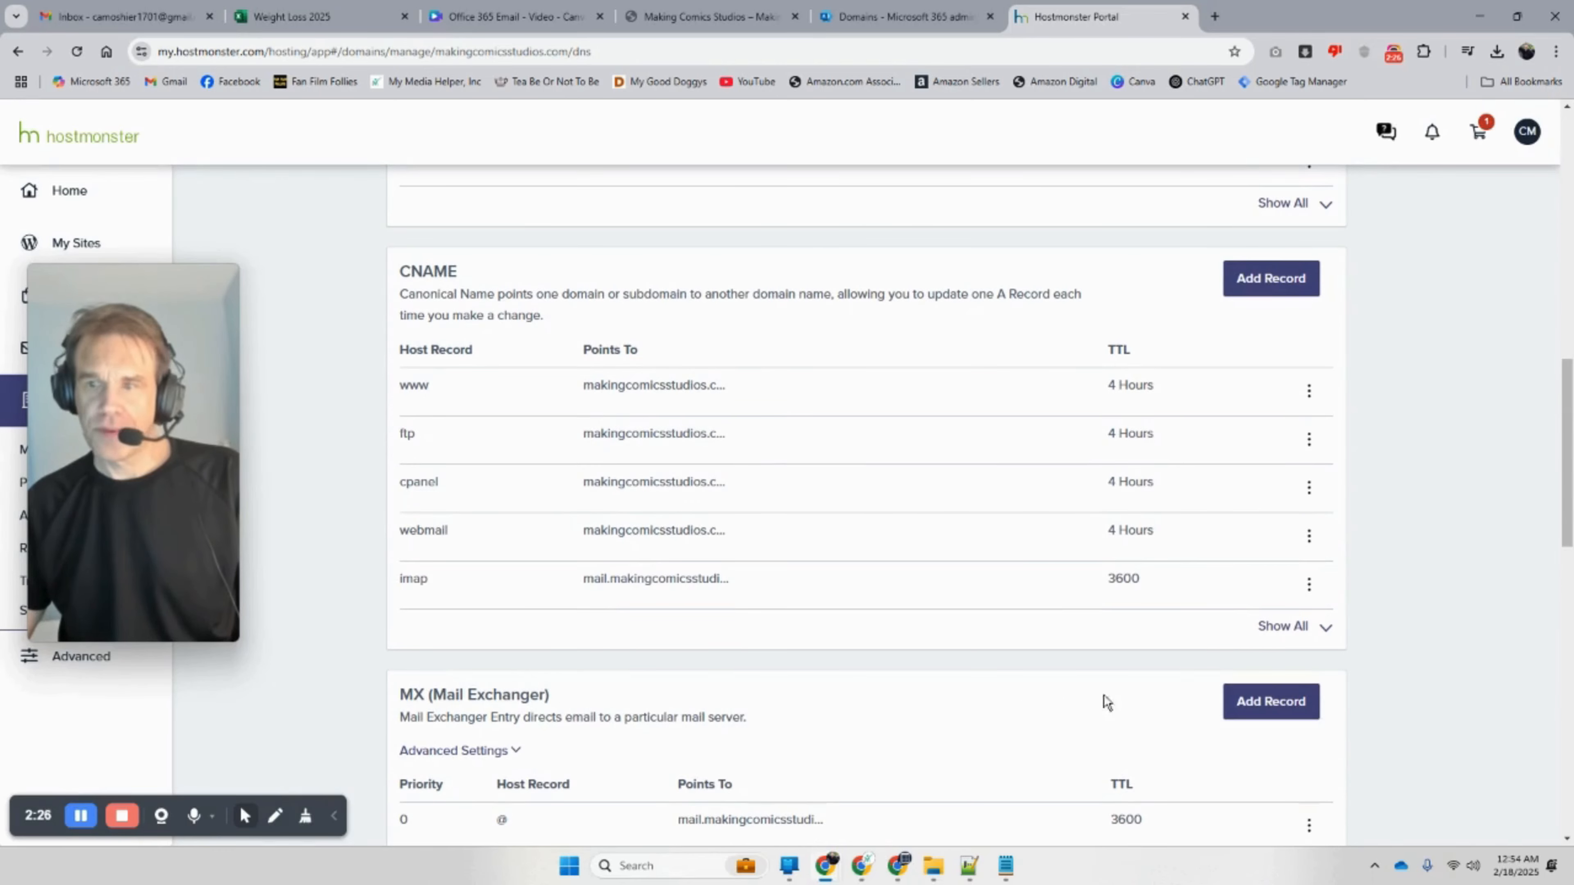
left_click(1299, 634)
scroll(1262, 671, "down", 2)
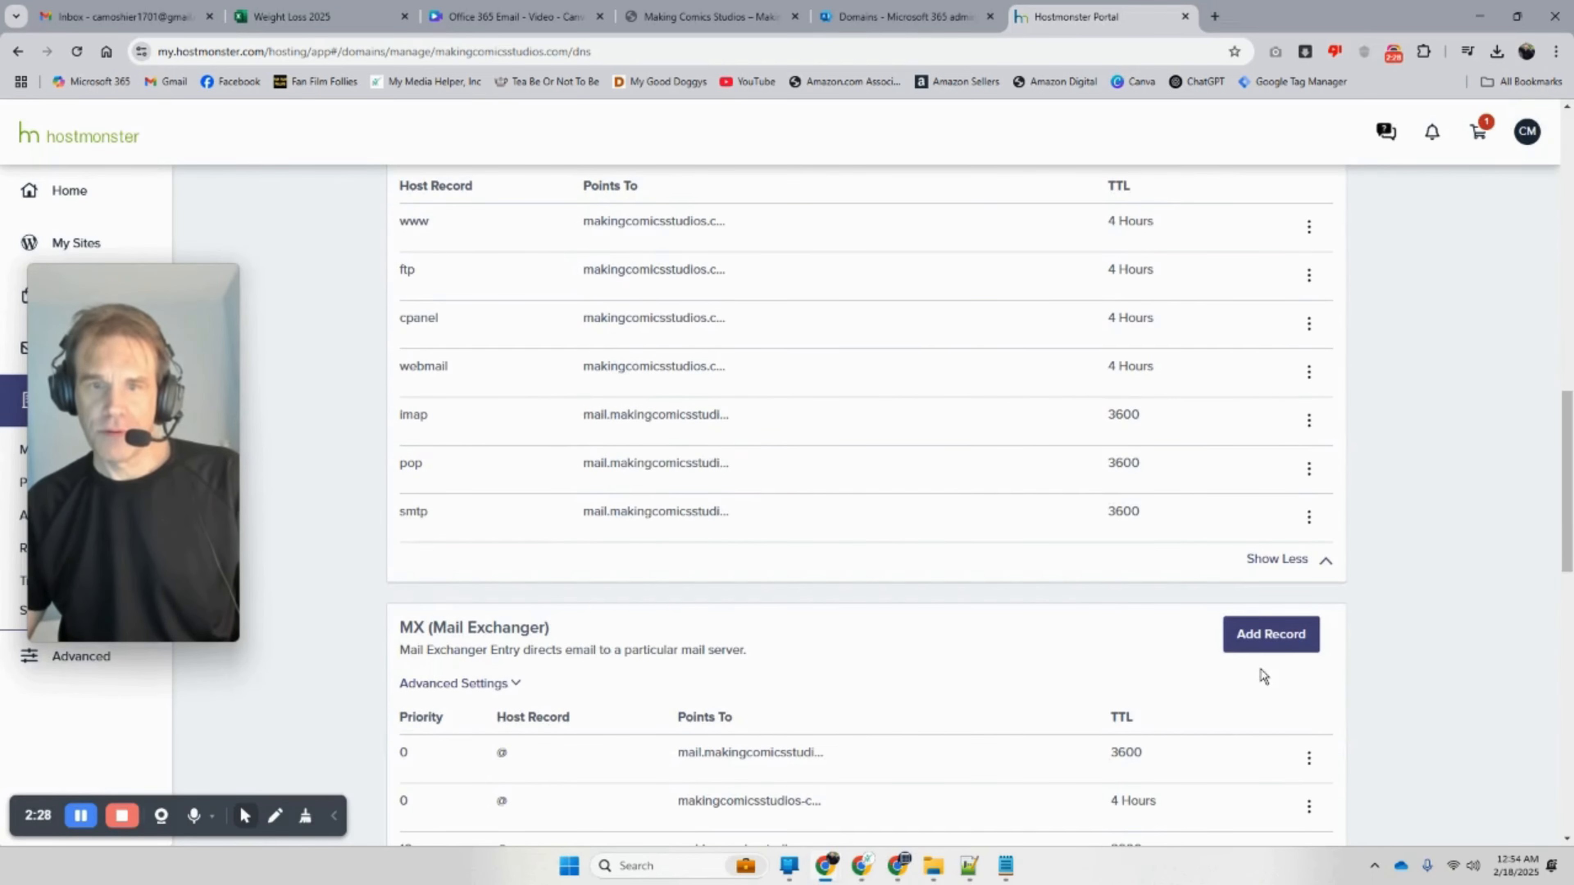
scroll(1256, 673, "up", 2)
scroll(1254, 671, "down", 4)
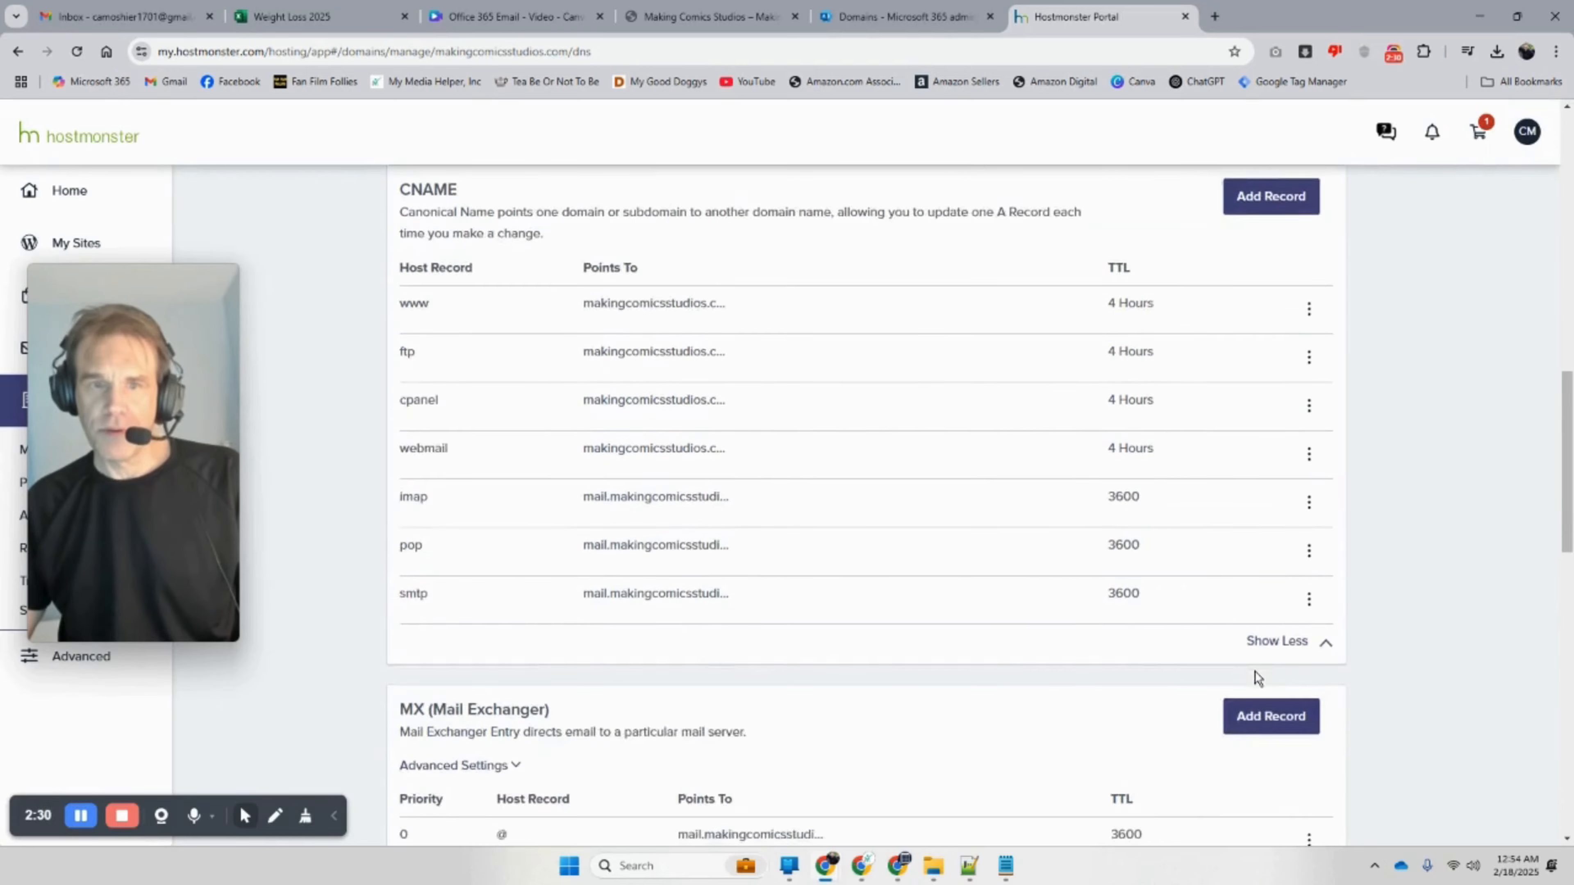
left_click(913, 18)
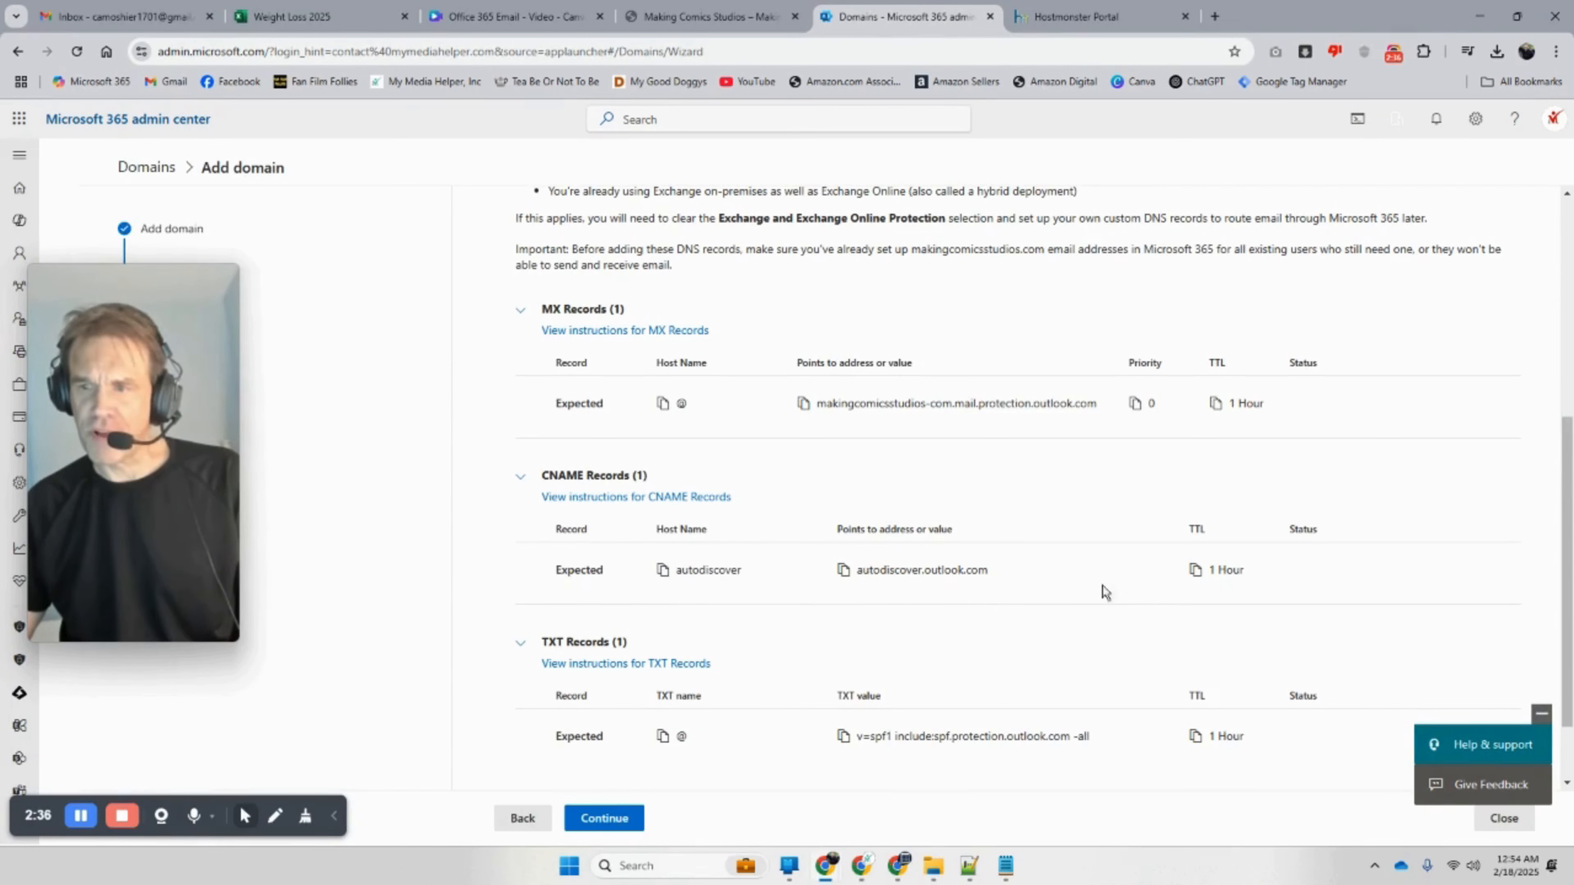
left_click(844, 571)
left_click(1054, 18)
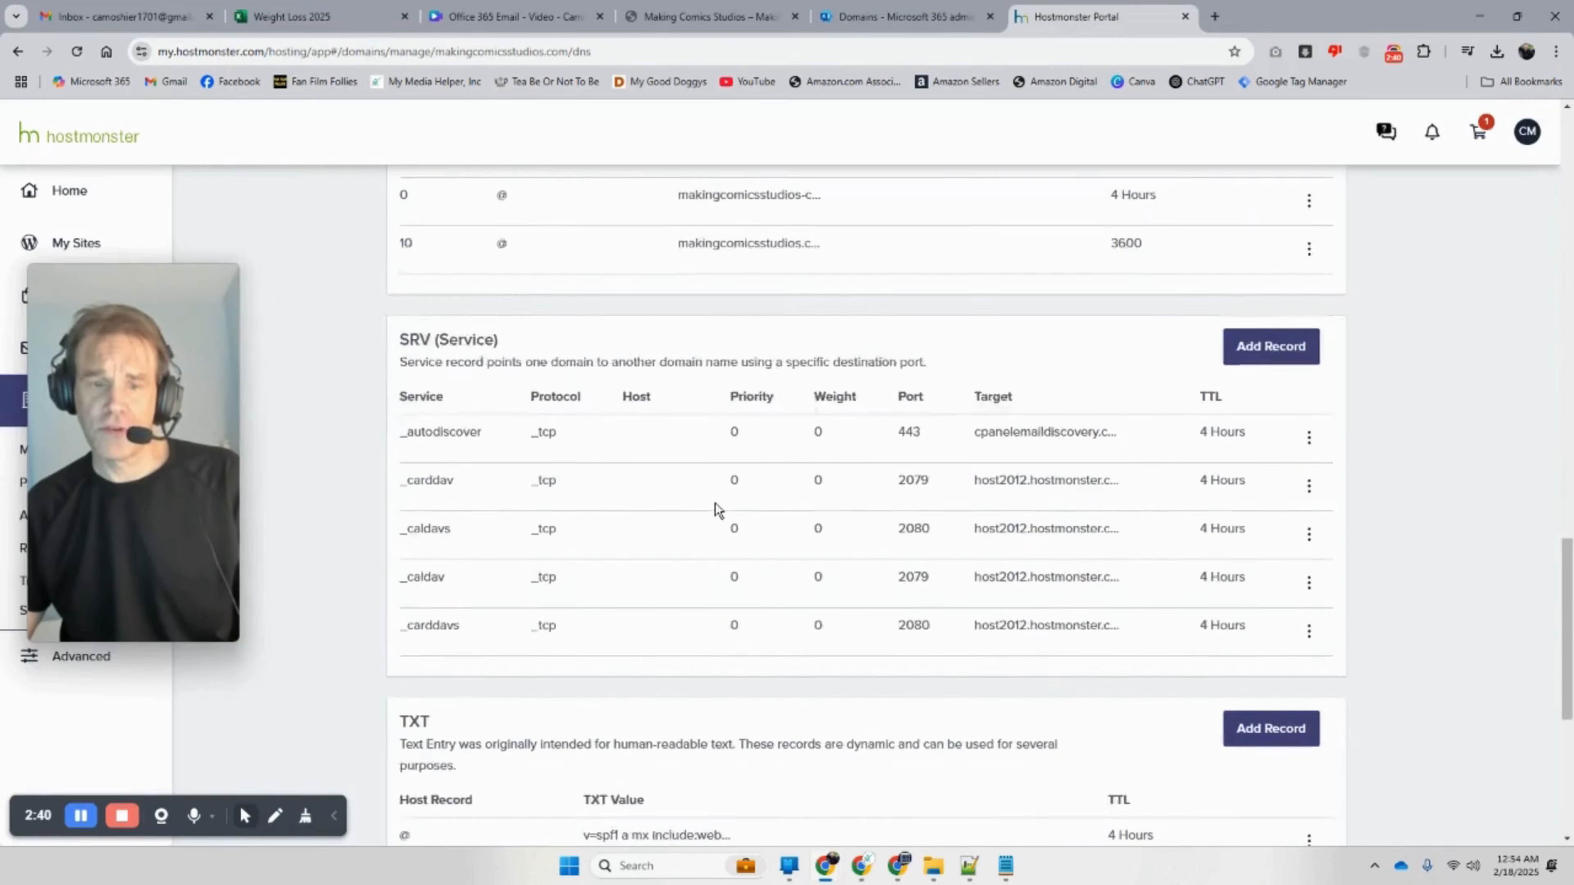
scroll(715, 504, "down", 6)
scroll(714, 508, "up", 7)
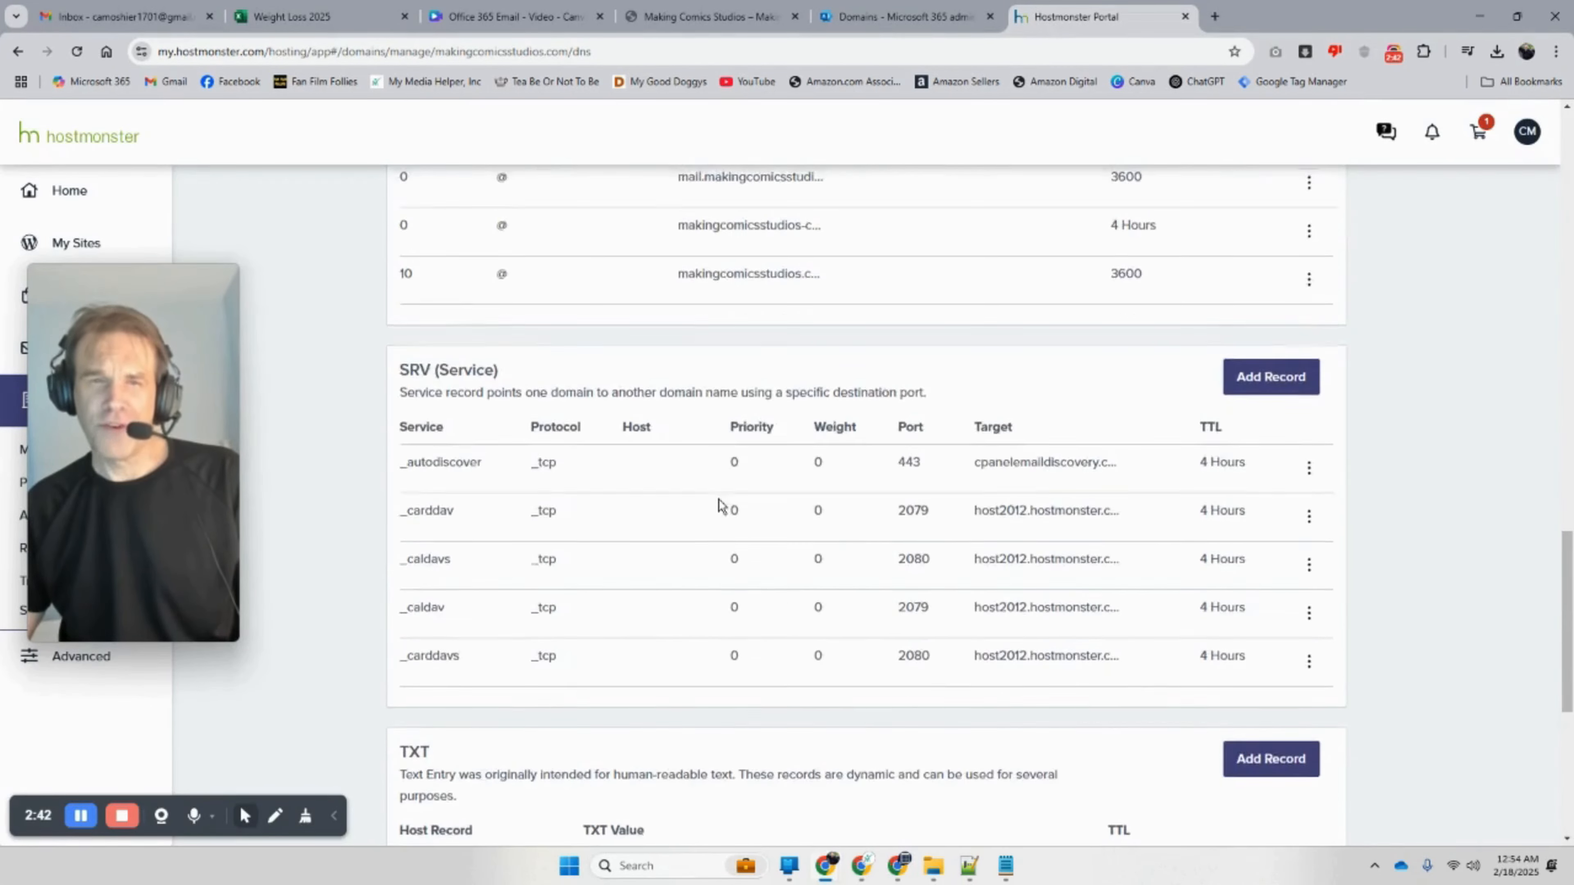
scroll(719, 506, "up", 10)
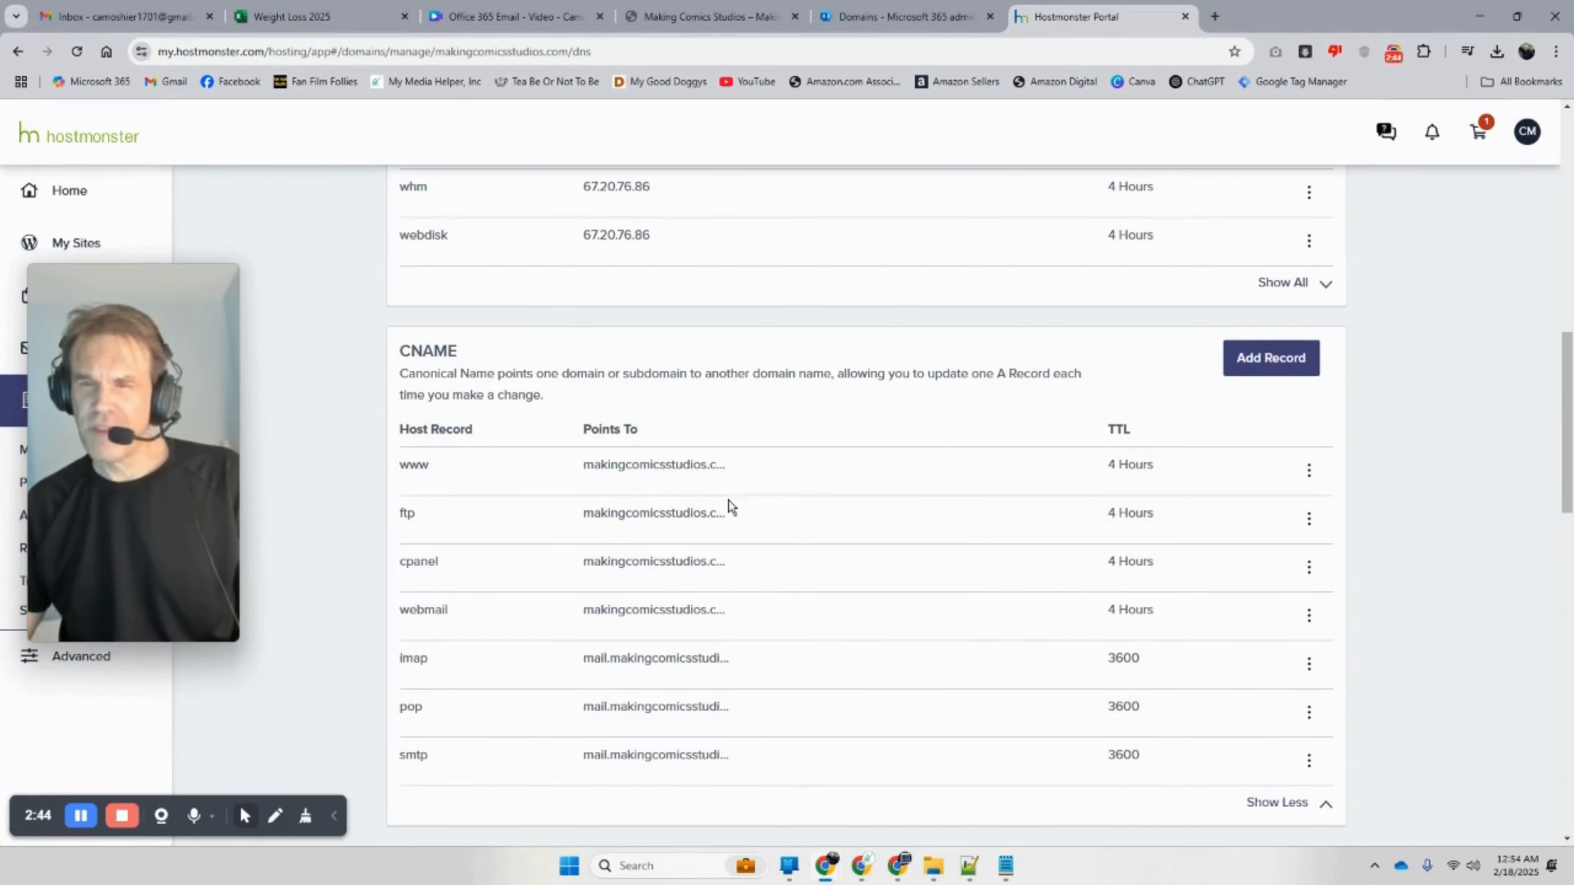
Step: Start a new CNAME record with Points To set to autodiscover.outlook.com
left_click(1248, 359)
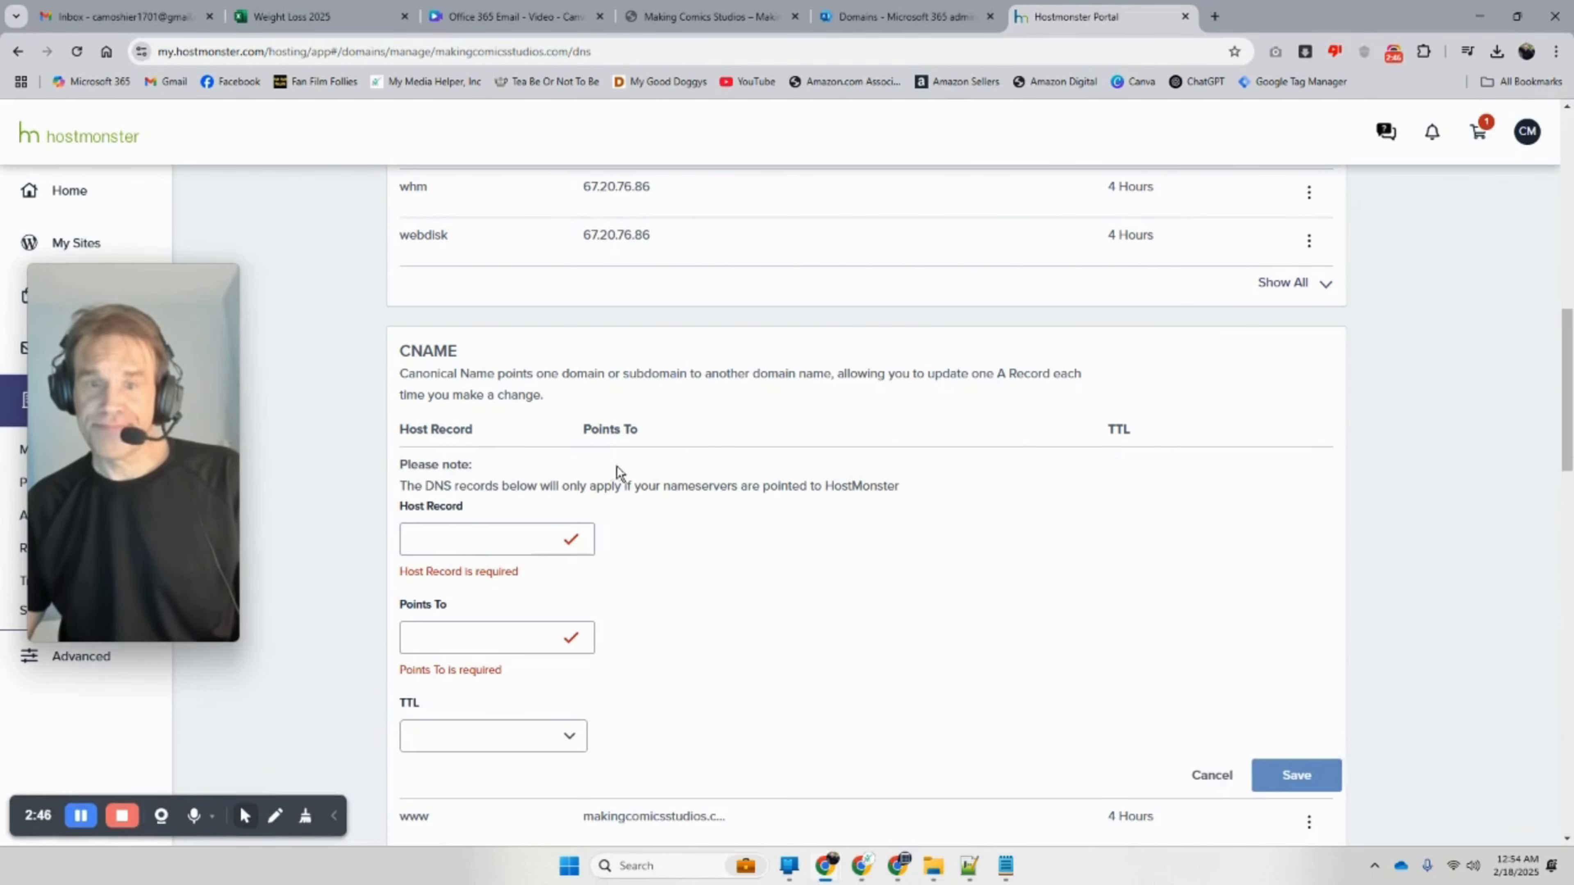
left_click(471, 637)
right_click(462, 637)
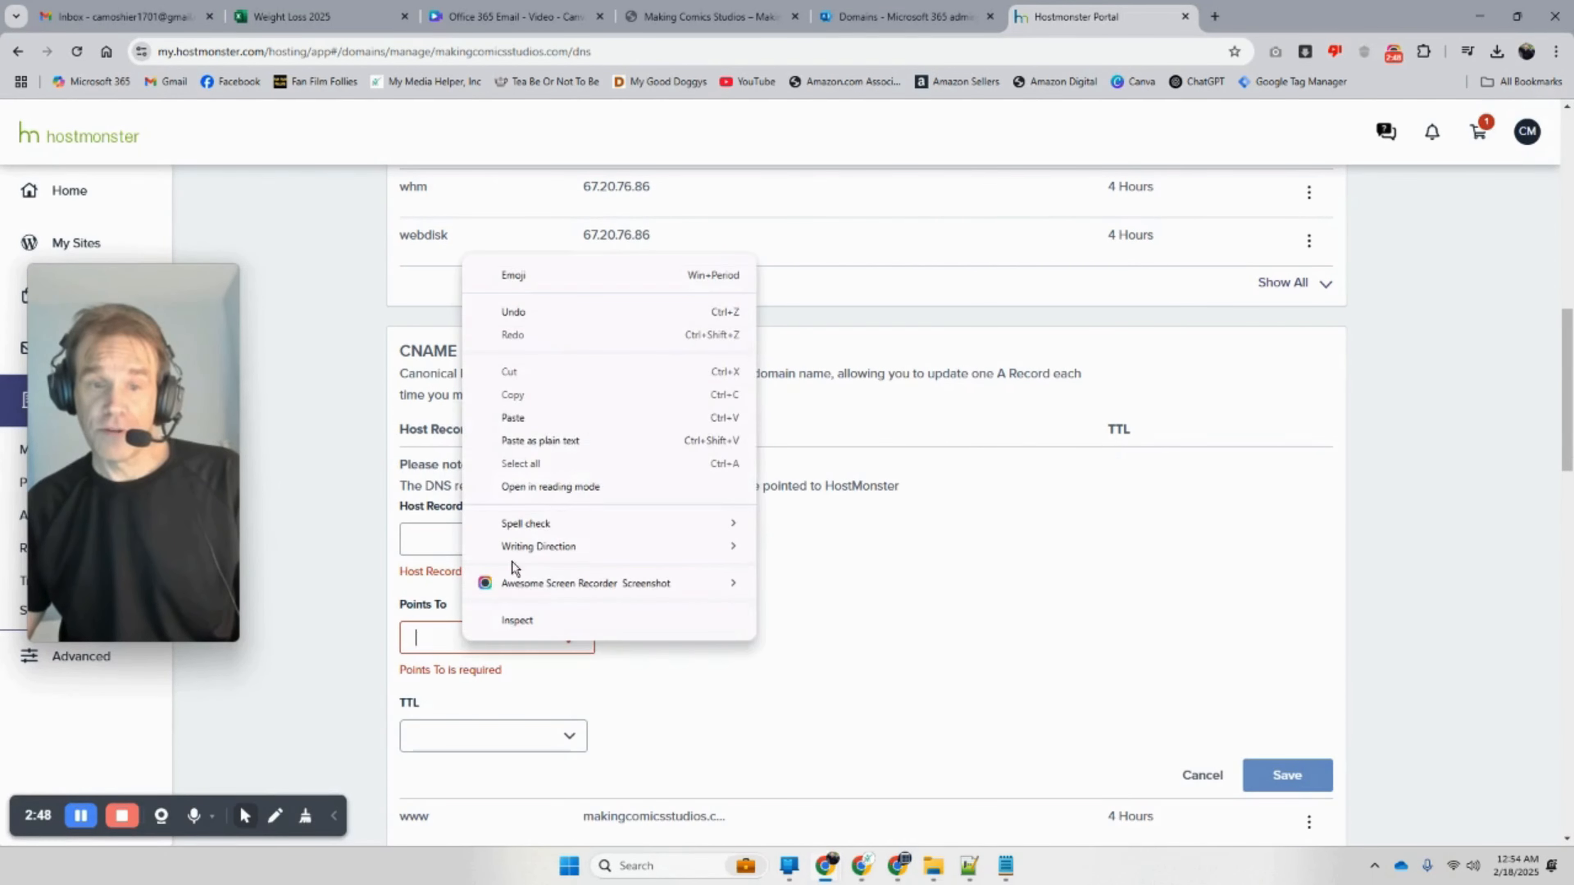
left_click(566, 423)
Step: Set Host Record to autodiscover and save; the portal reports the record was not inserted
left_click(905, 18)
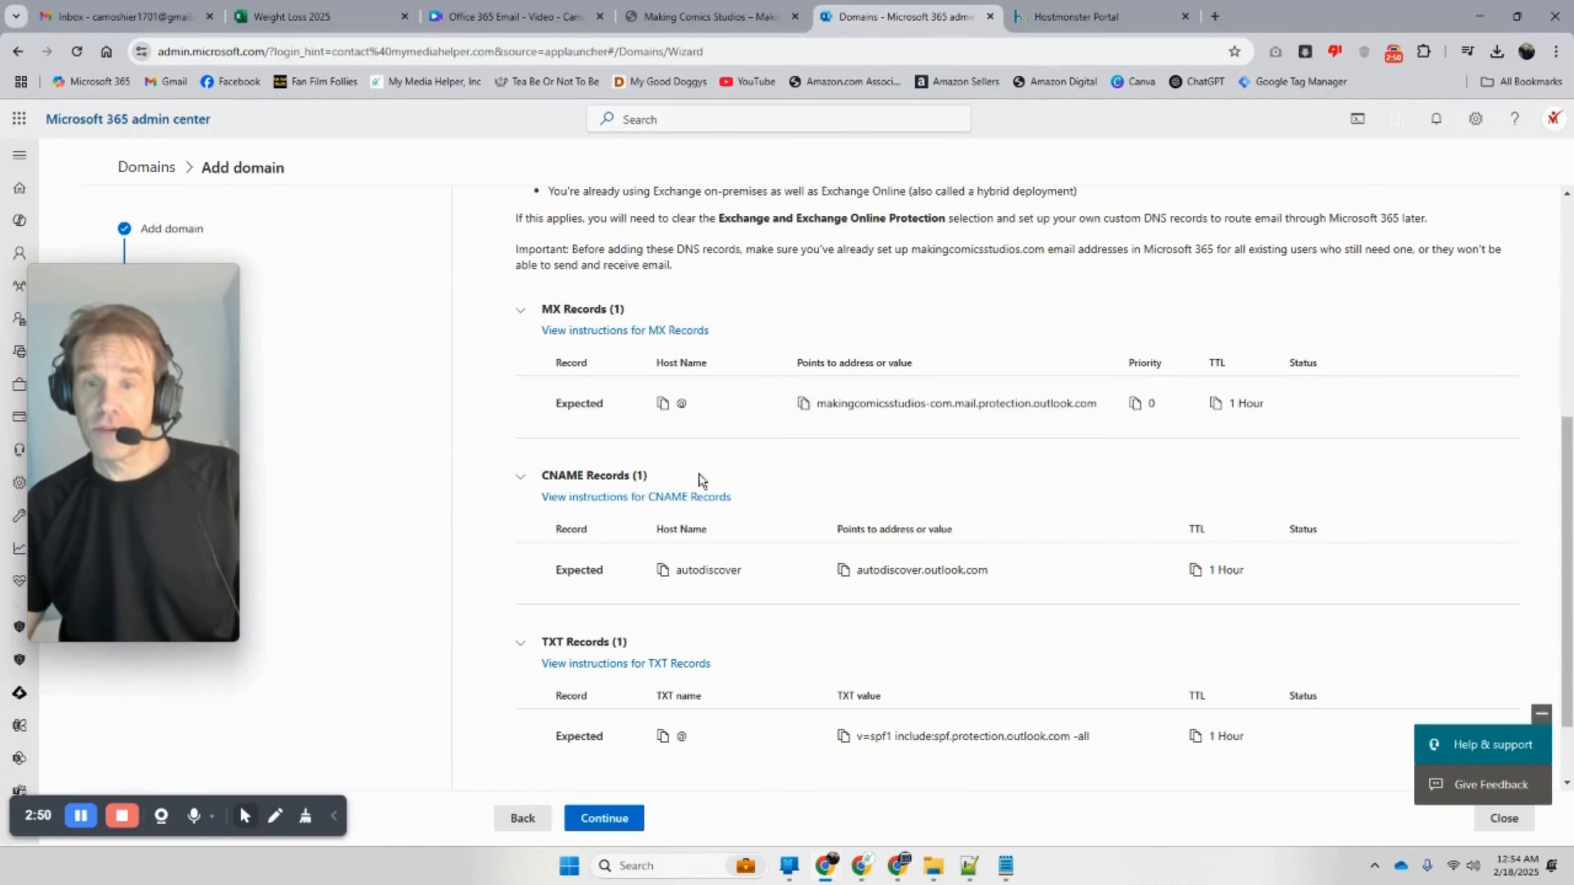
left_click(663, 571)
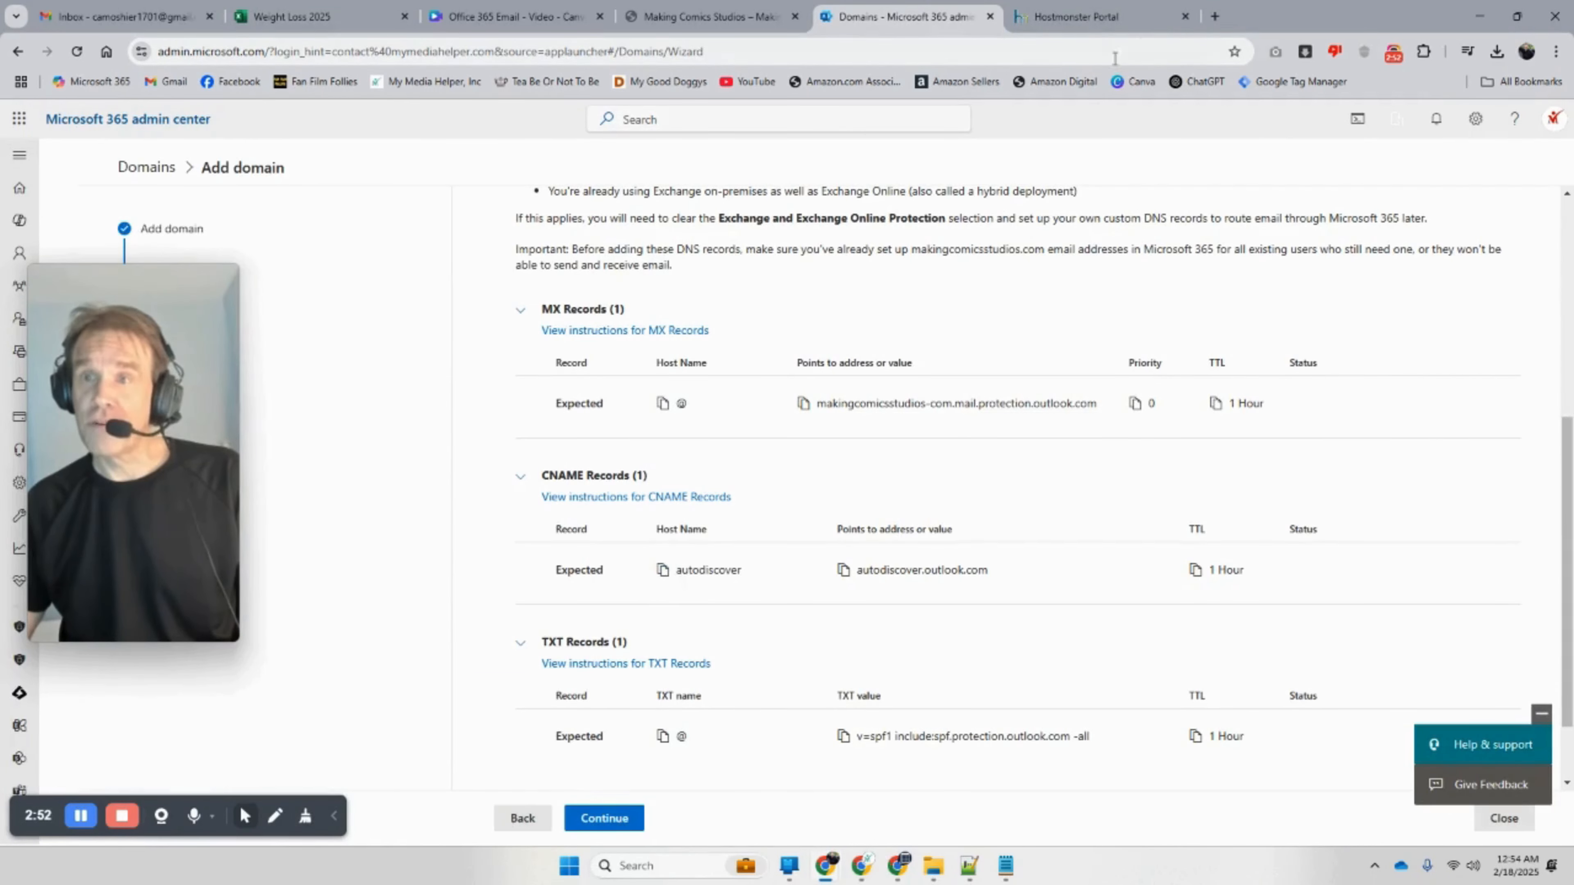
left_click(1094, 16)
left_click(447, 551)
right_click(446, 552)
left_click(520, 322)
left_click(1284, 731)
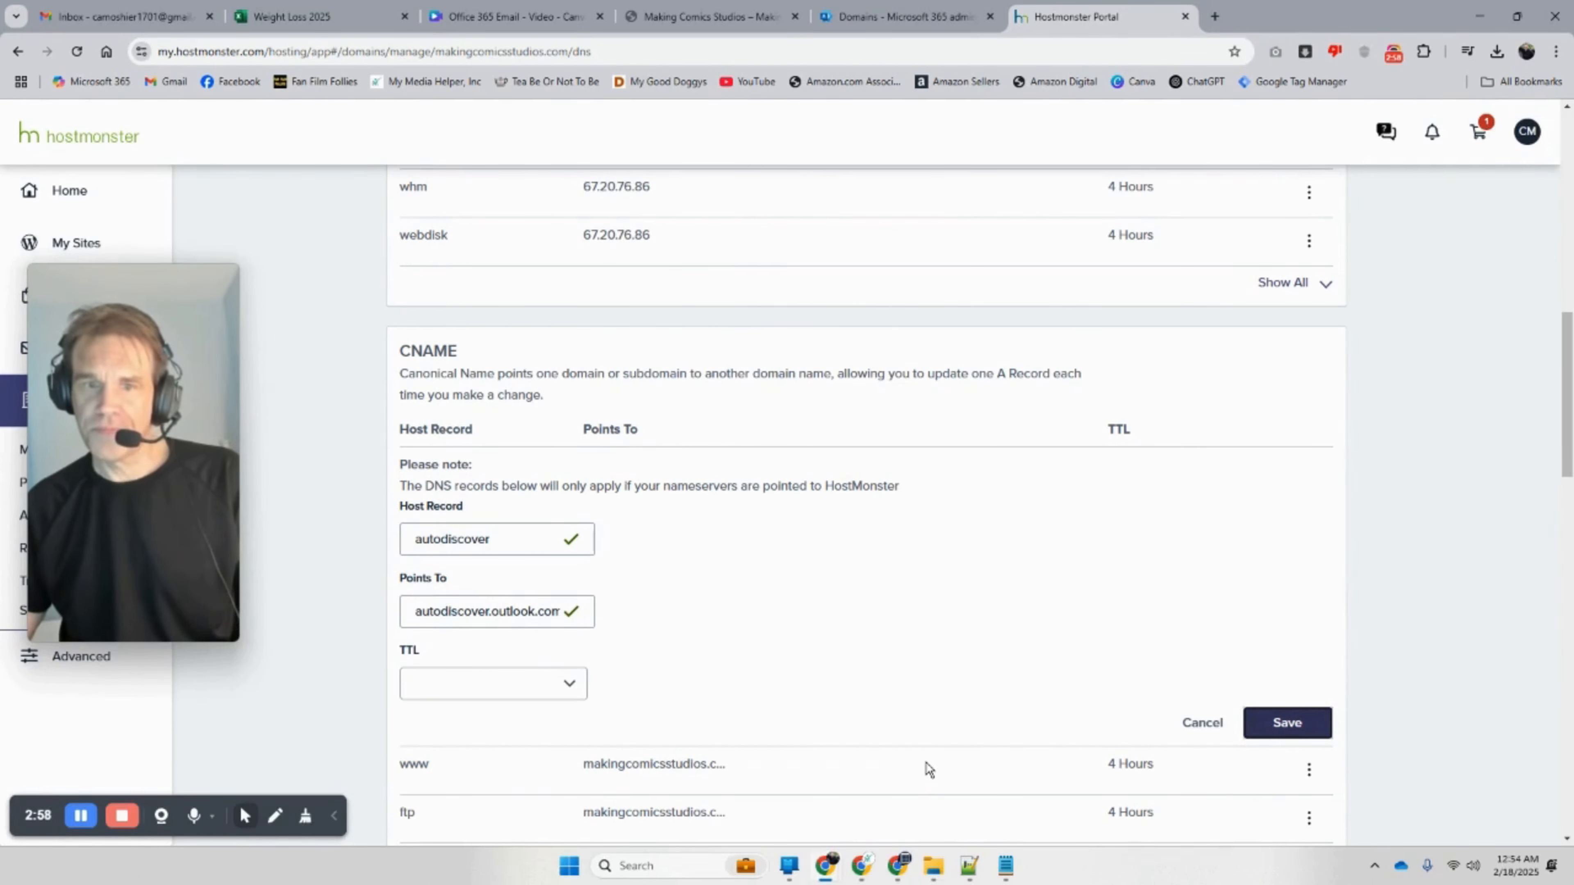
scroll(786, 688, "down", 2)
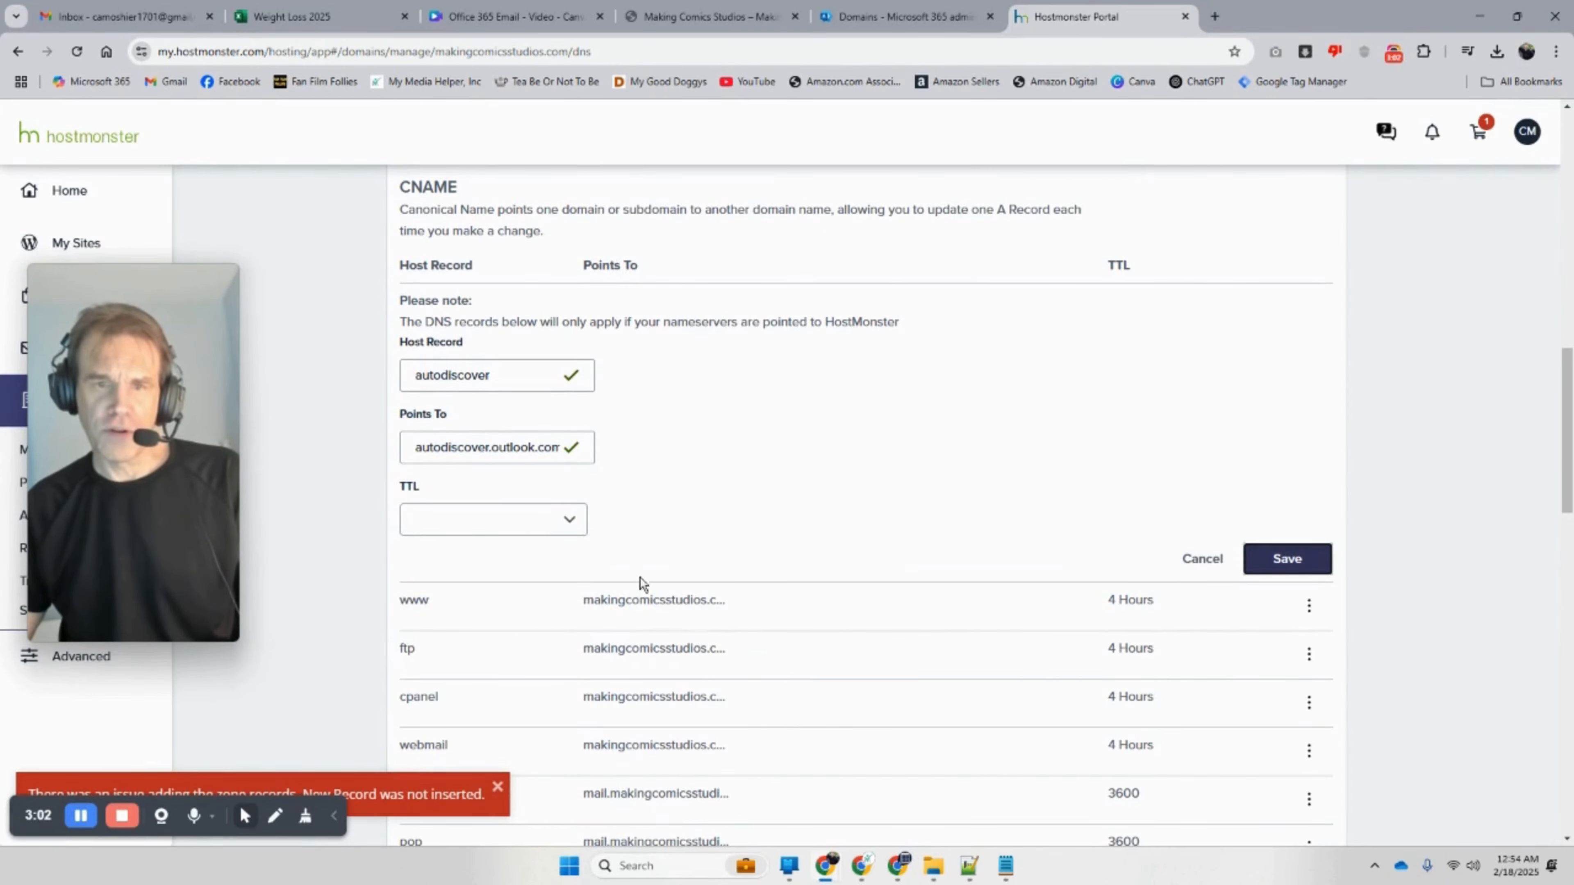
scroll(682, 617, "up", 8)
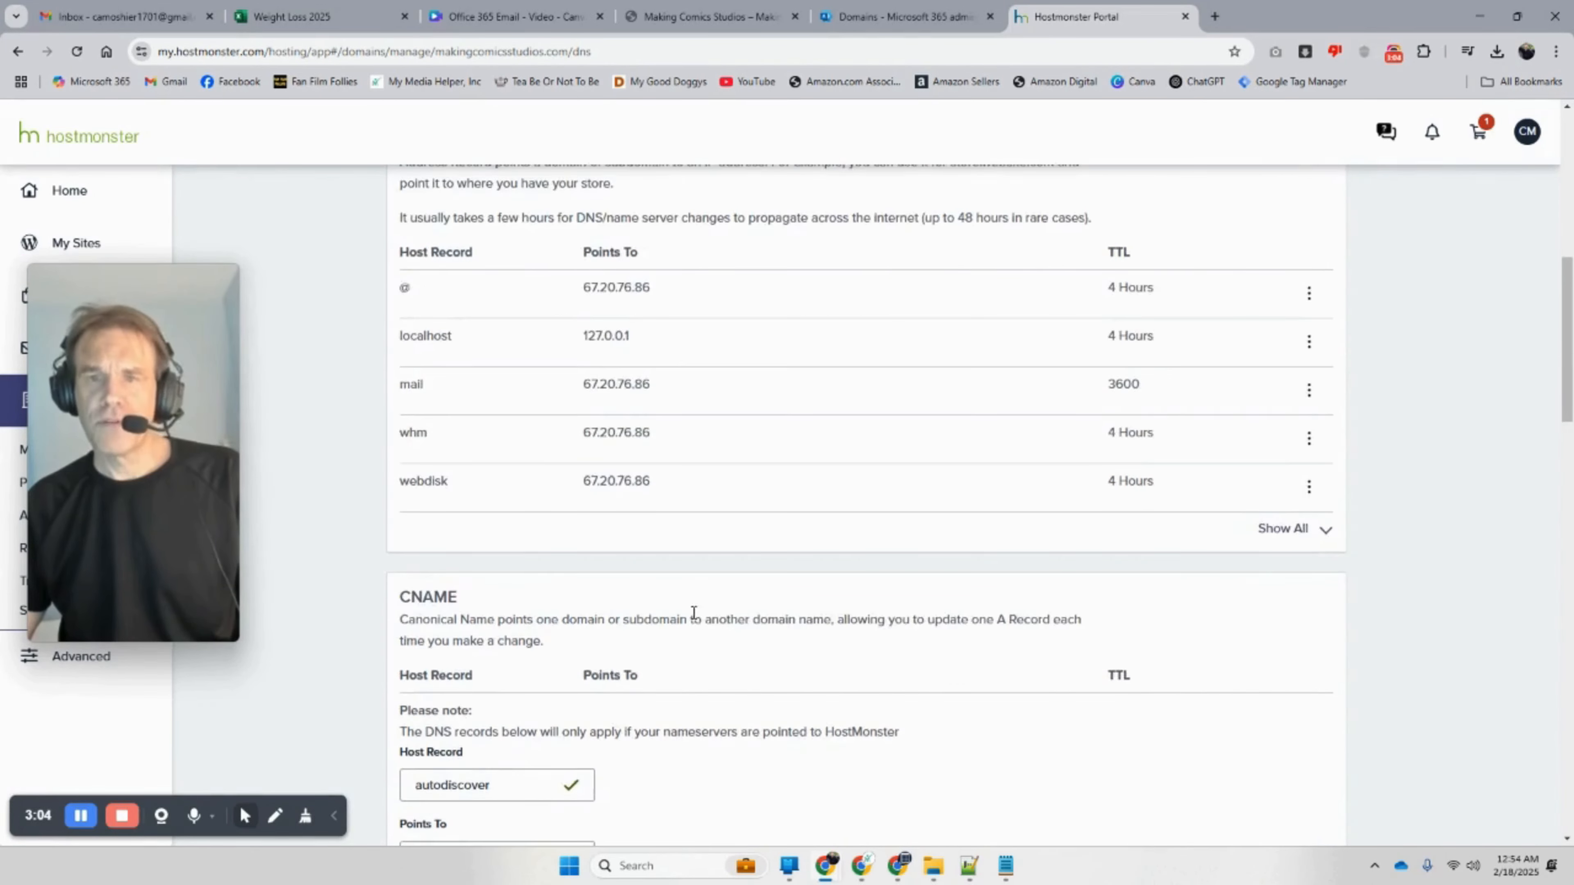
scroll(690, 619, "up", 5)
scroll(691, 622, "down", 7)
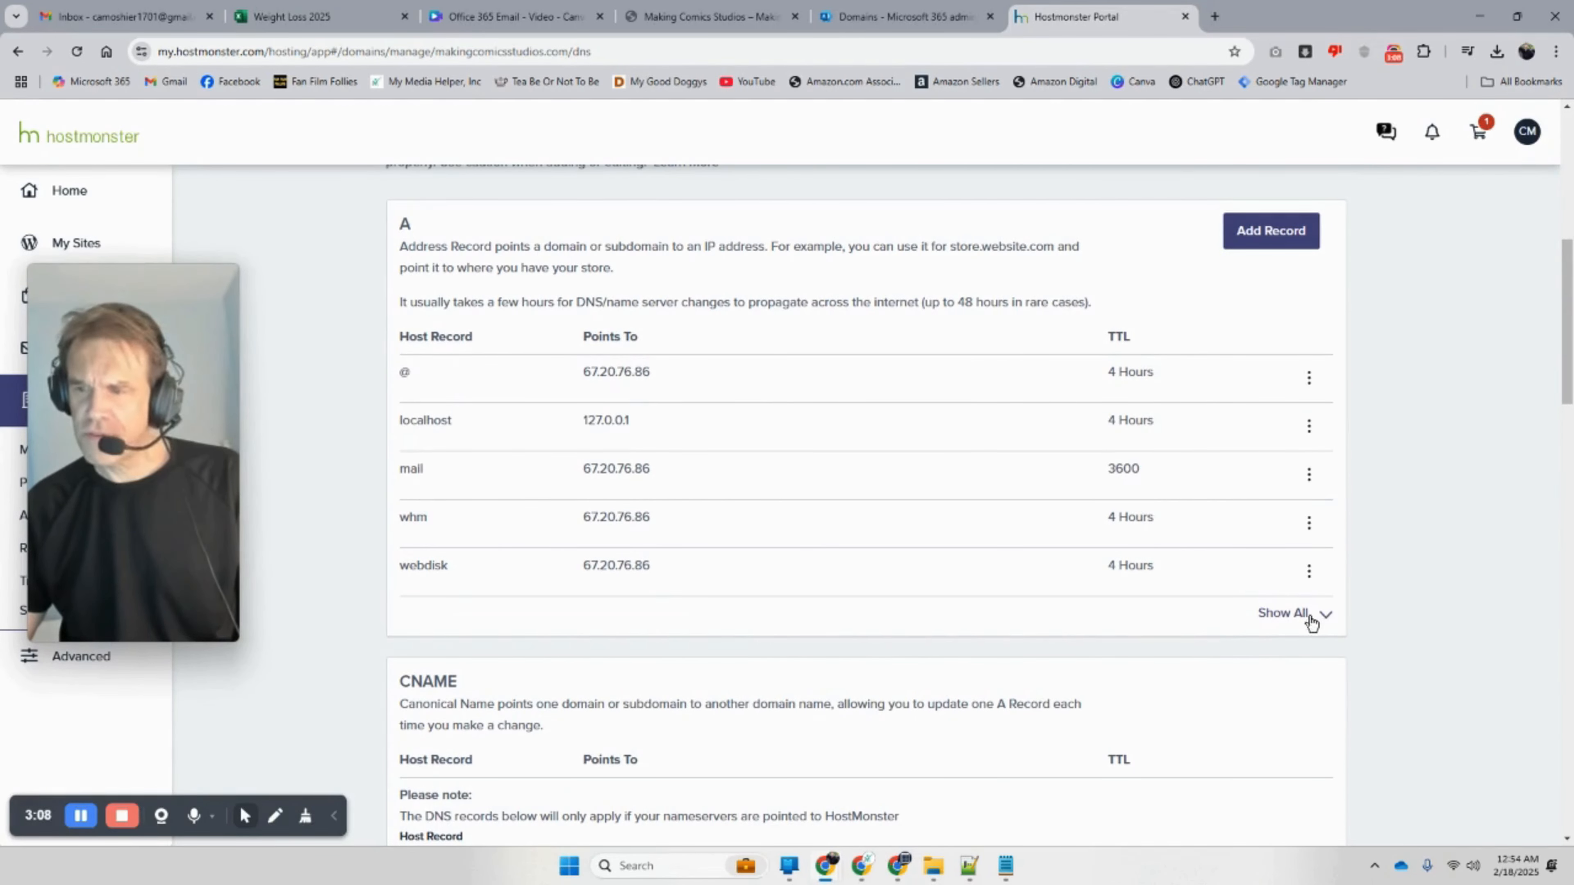
Step: Delete the conflicting autodiscover A record, then save the autodiscover → autodiscover.outlook.com CNAME
left_click(1312, 621)
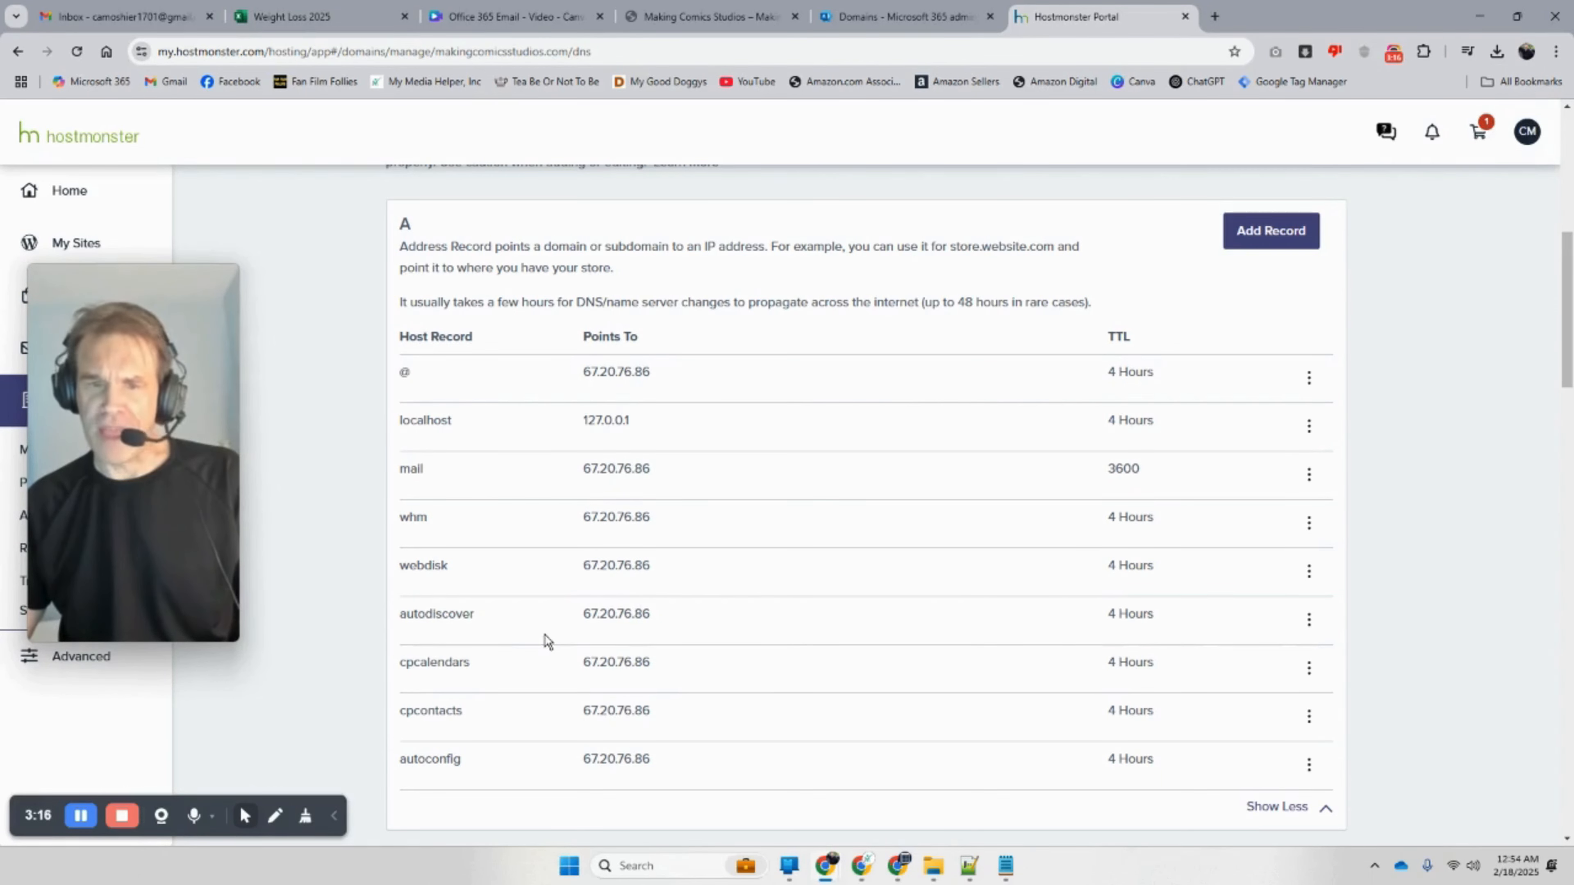
left_click(1310, 623)
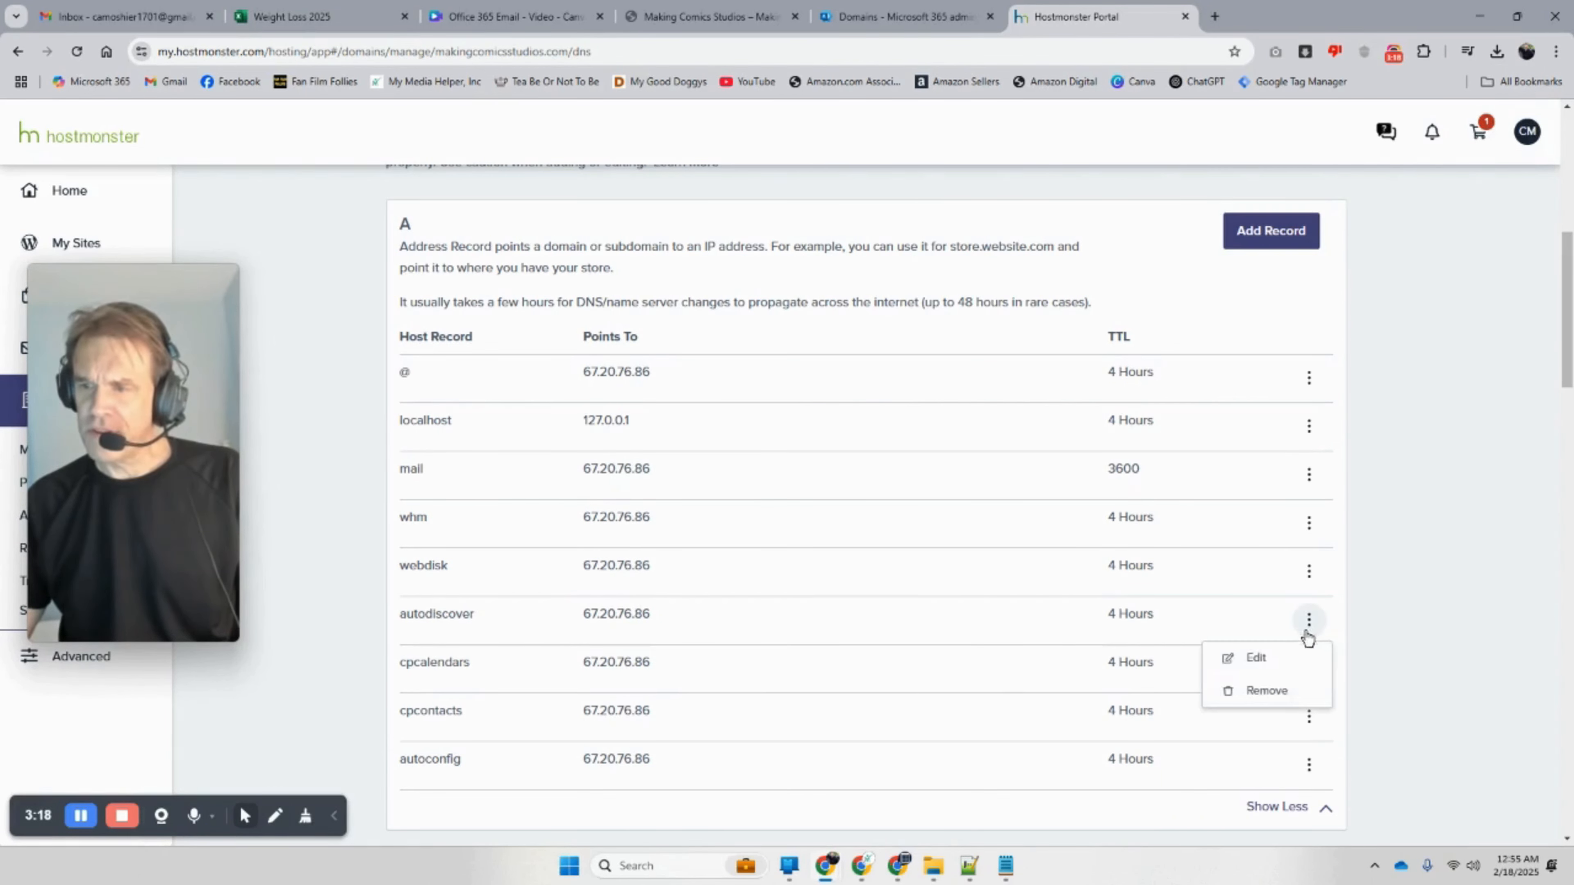
left_click(1271, 693)
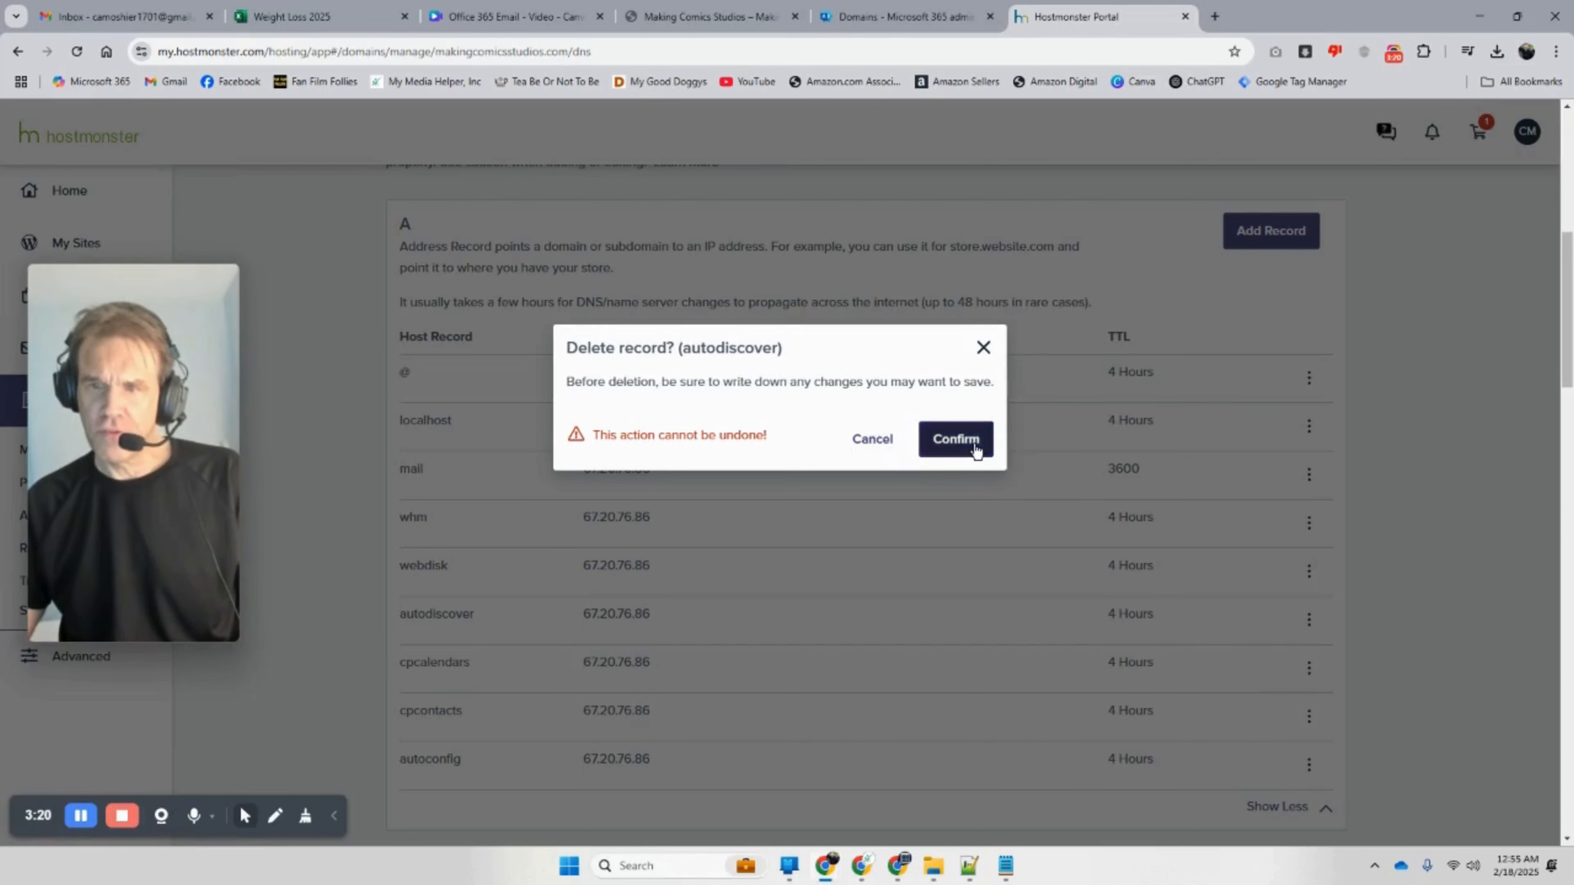
left_click(972, 444)
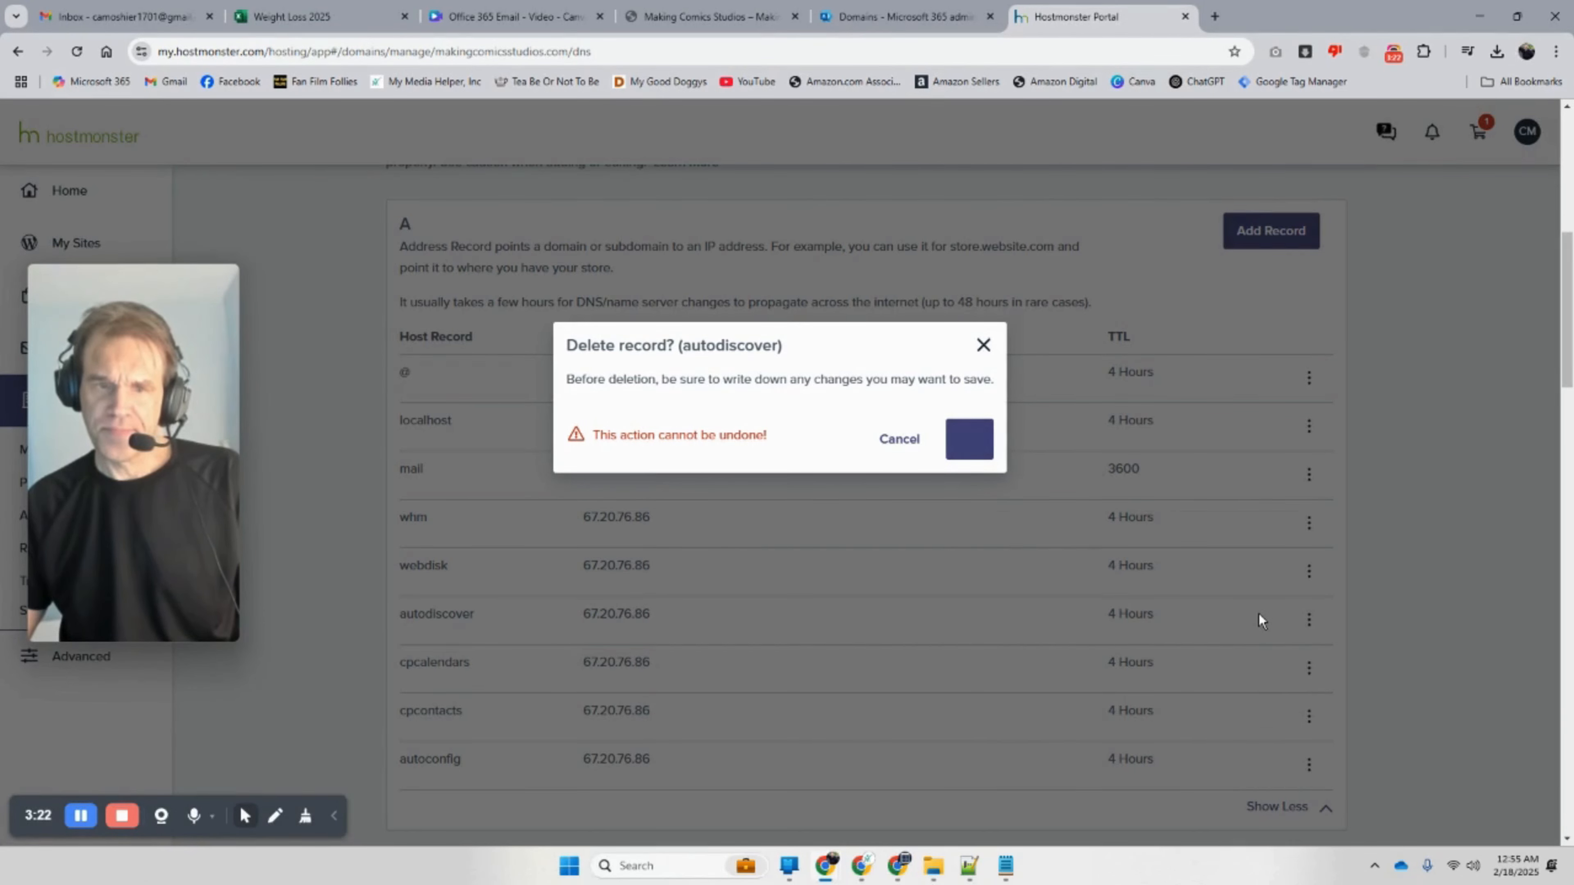
scroll(1254, 617, "down", 7)
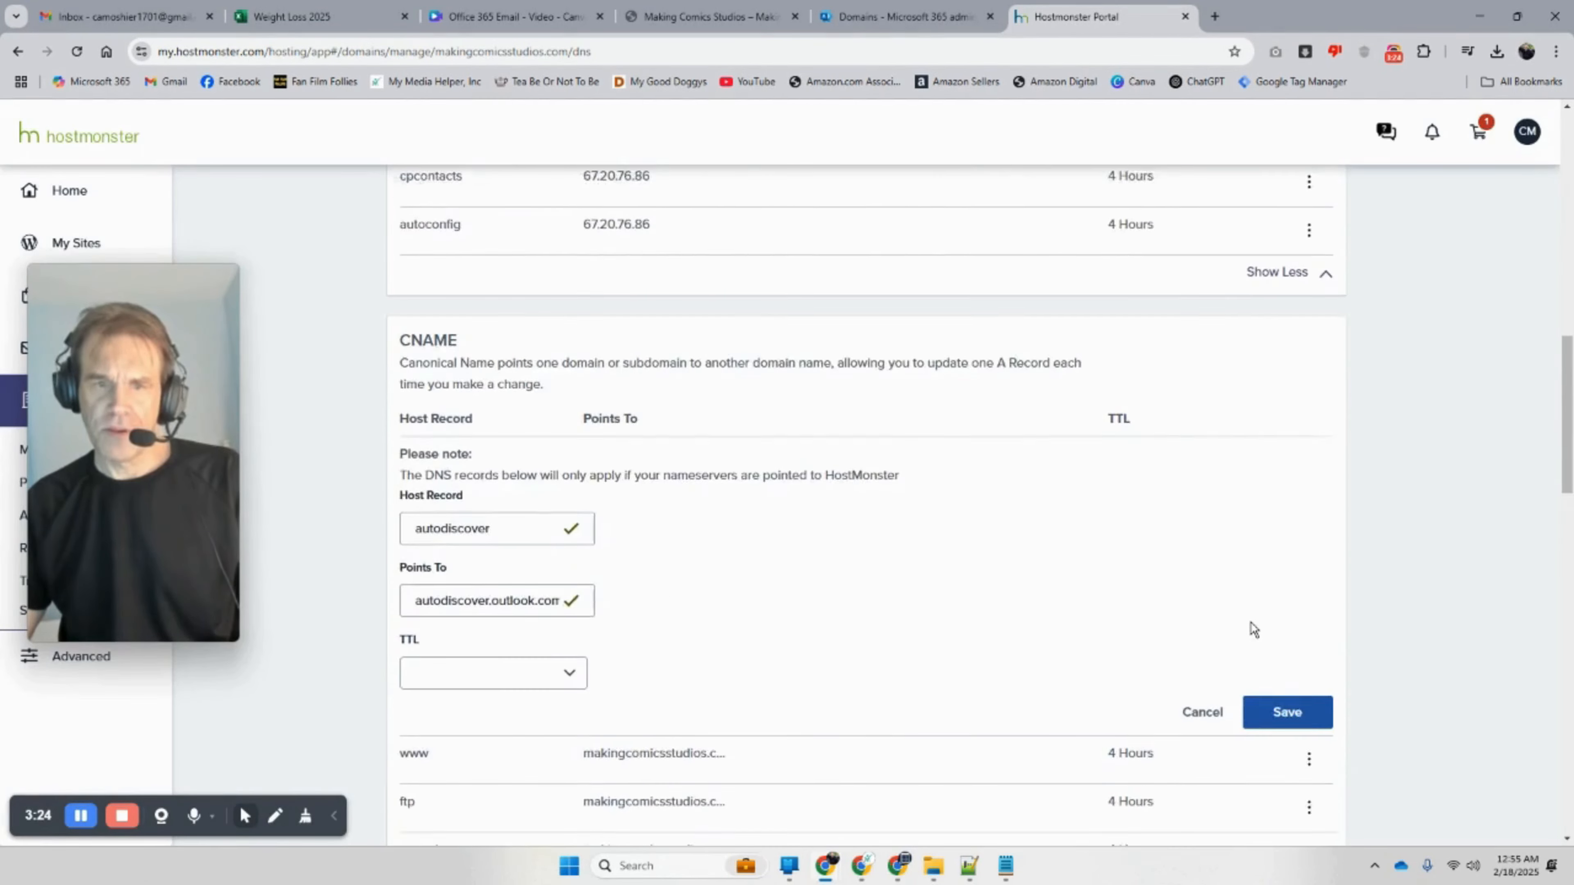
left_click(1298, 637)
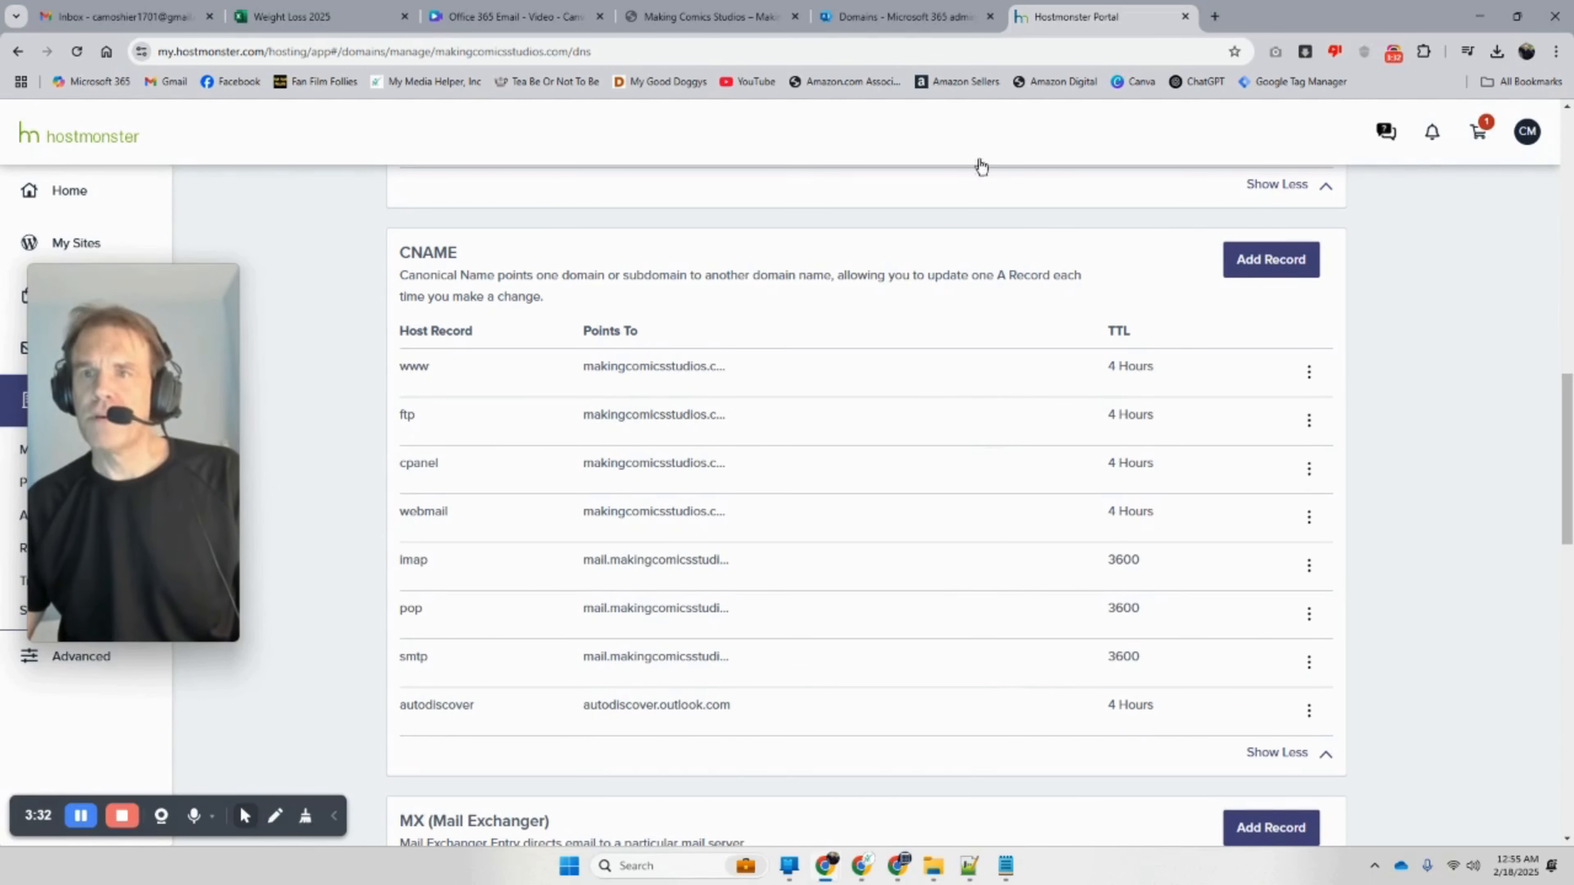
Step: Start a new TXT record with TXT Value v=spf1 include:spf.protection.outlook.com -all
left_click(915, 18)
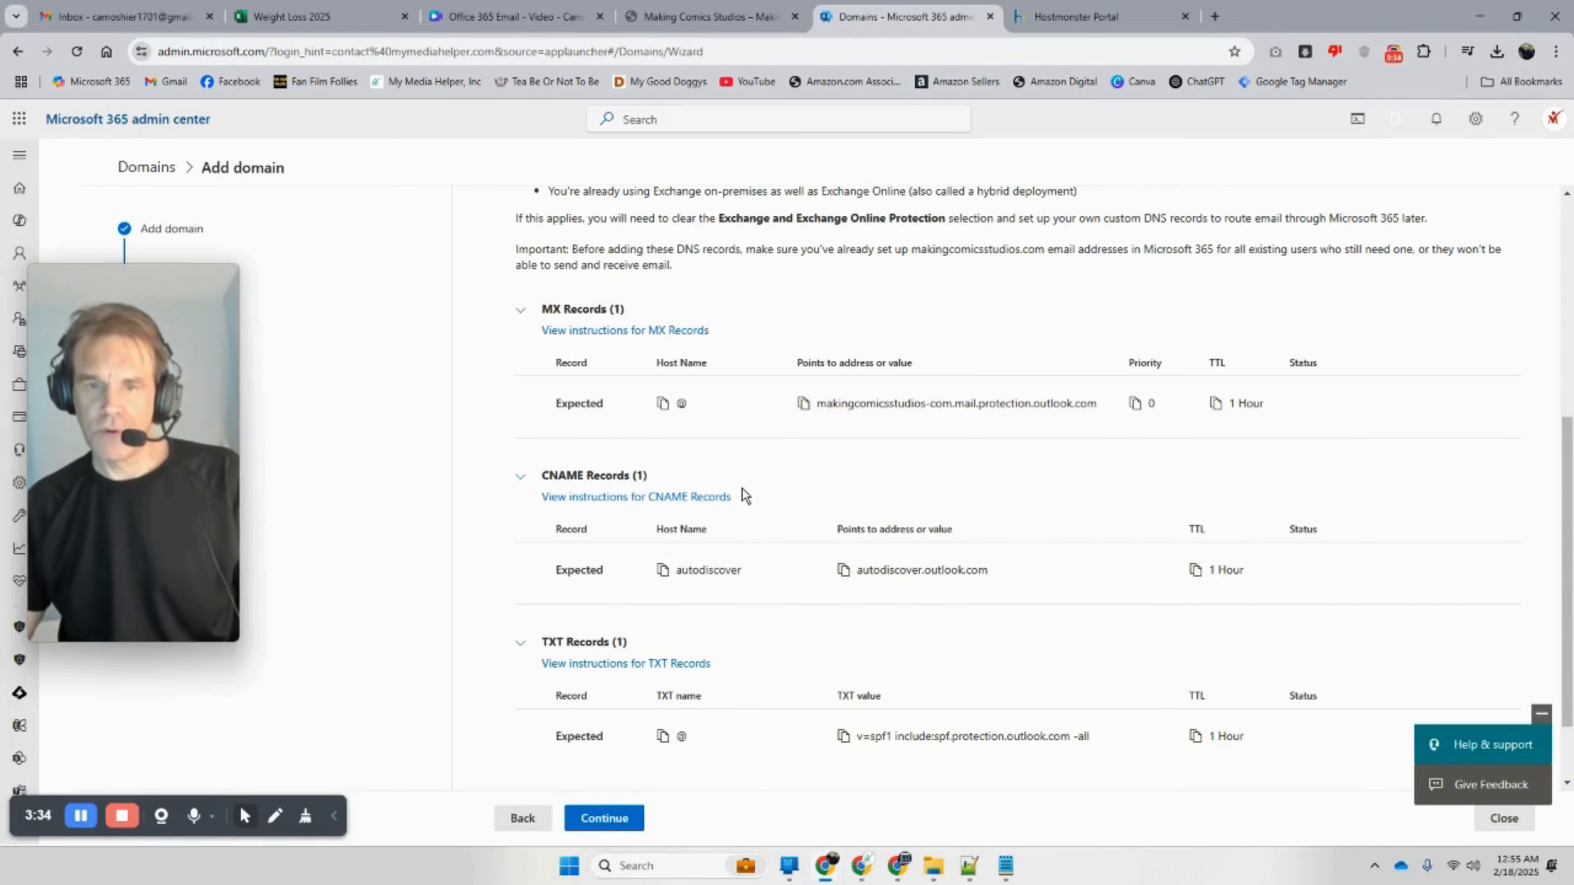
left_click(1078, 17)
scroll(825, 434, "down", 12)
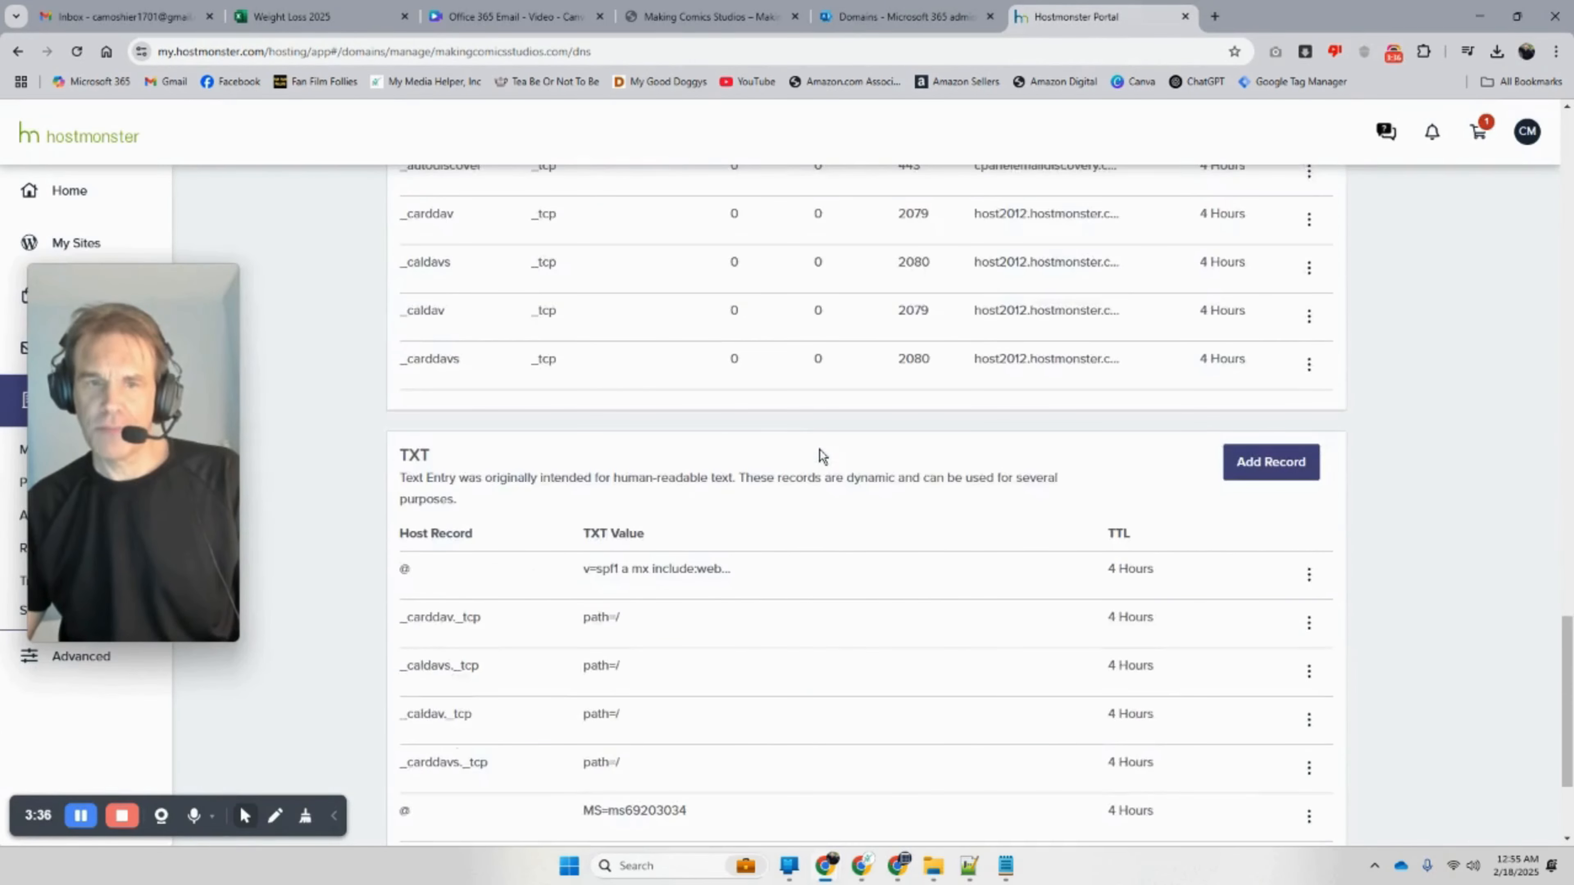
scroll(823, 457, "down", 3)
left_click(1271, 266)
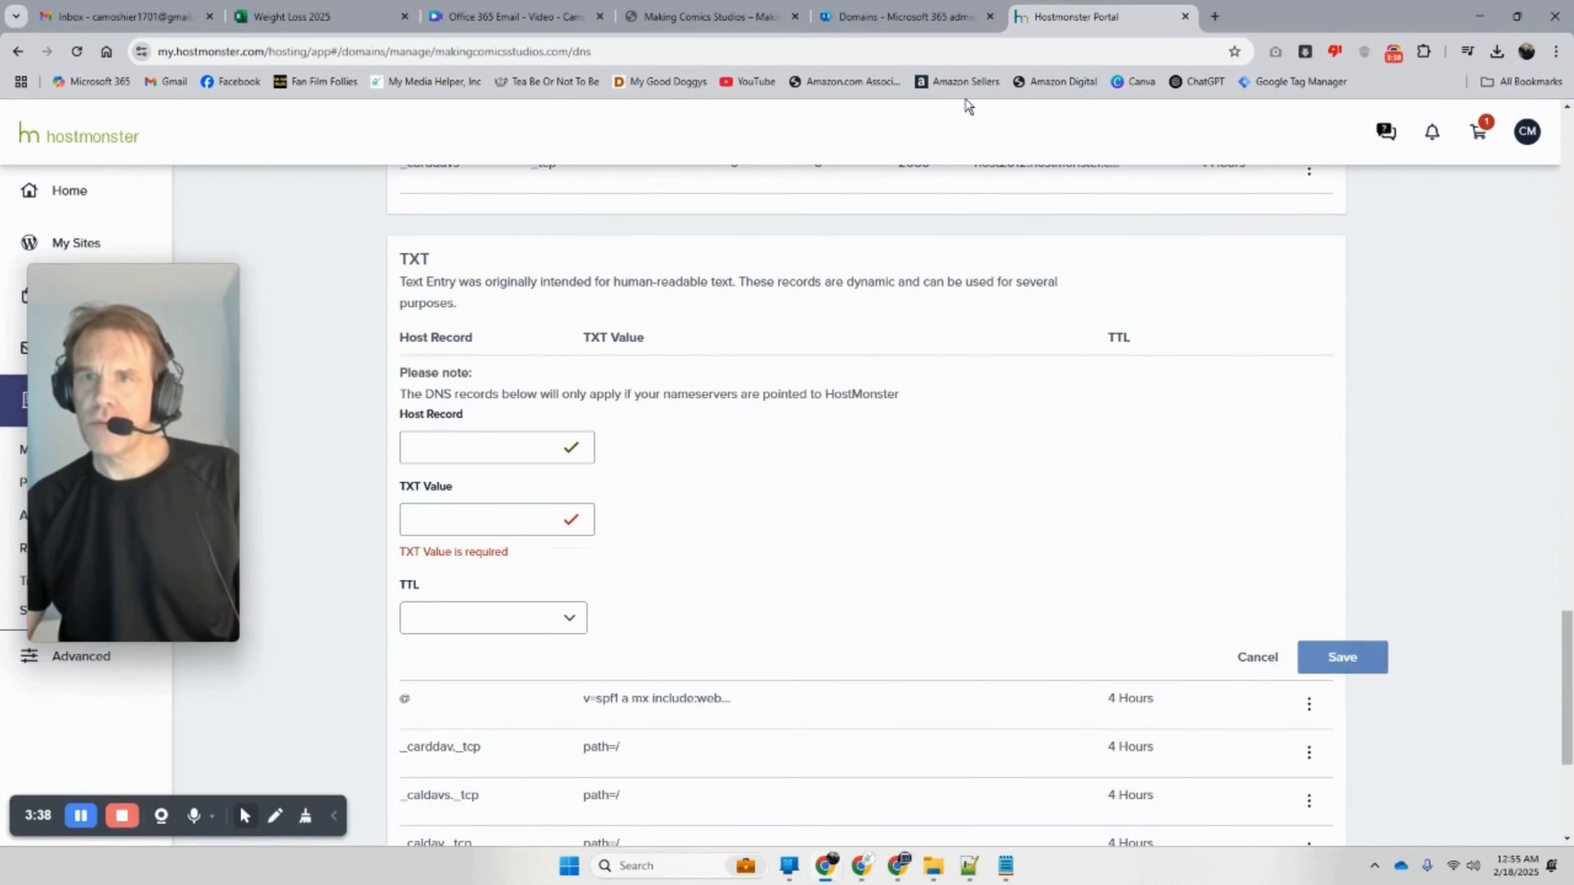
left_click(903, 19)
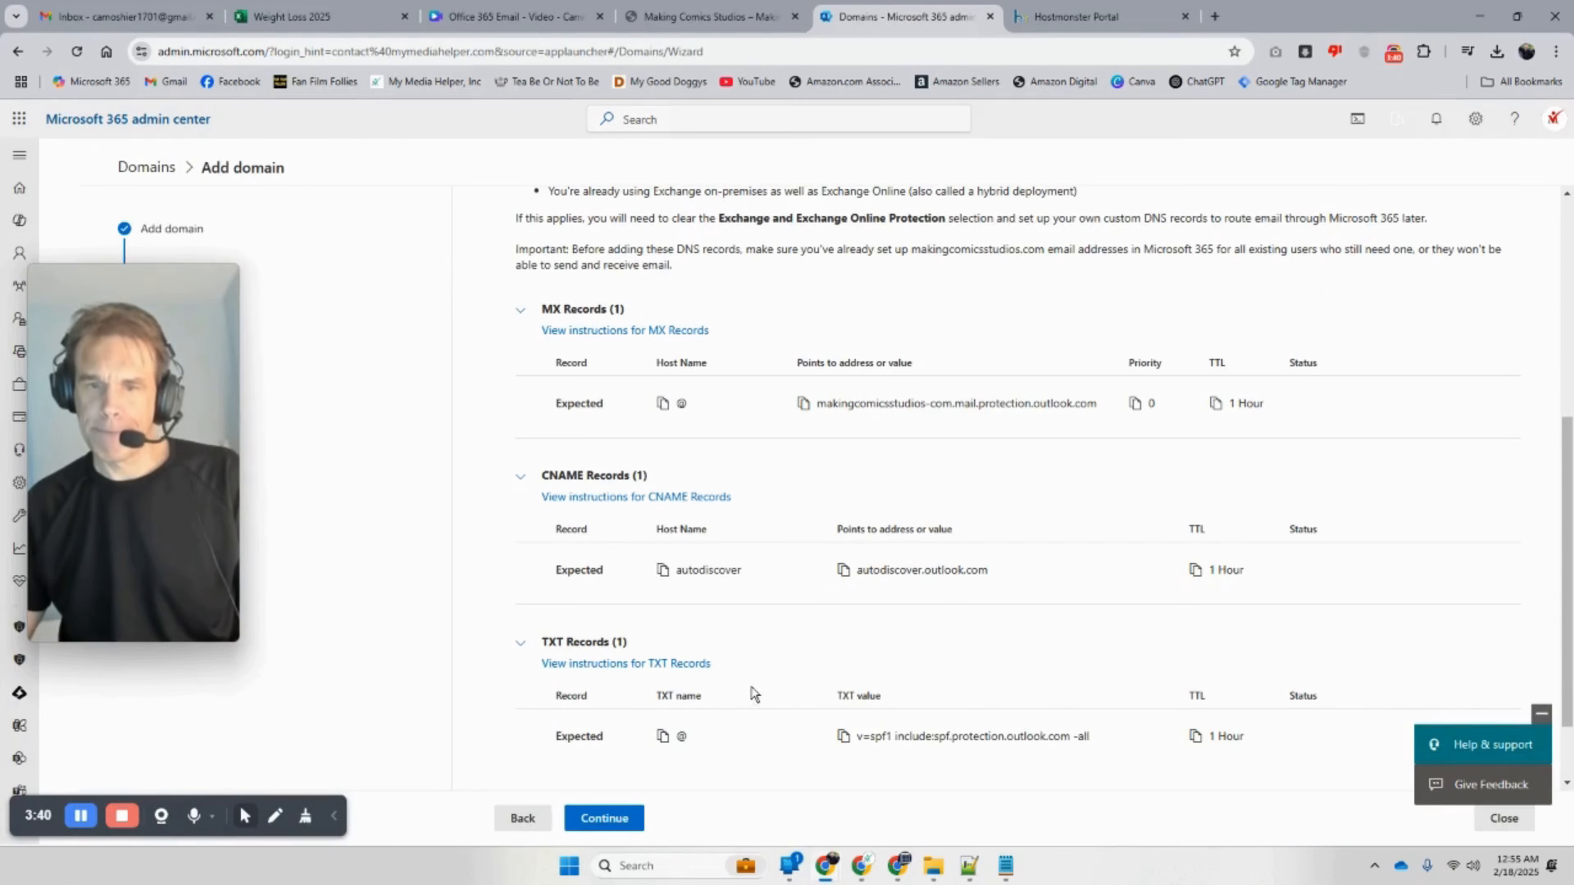
scroll(750, 688, "down", 1)
left_click(844, 643)
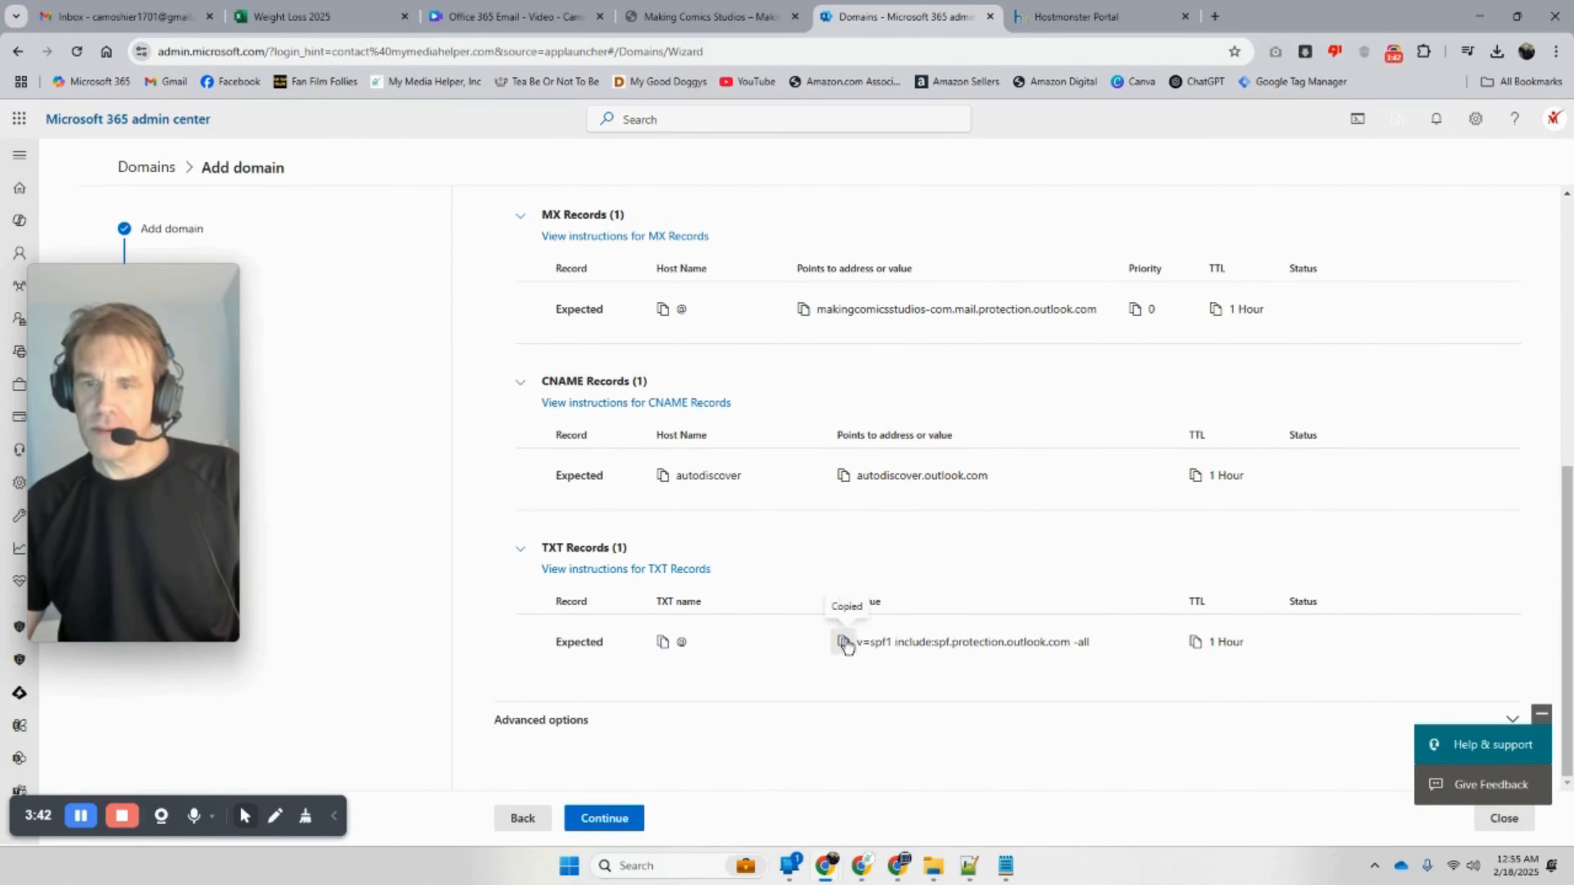
left_click(713, 17)
left_click(1097, 17)
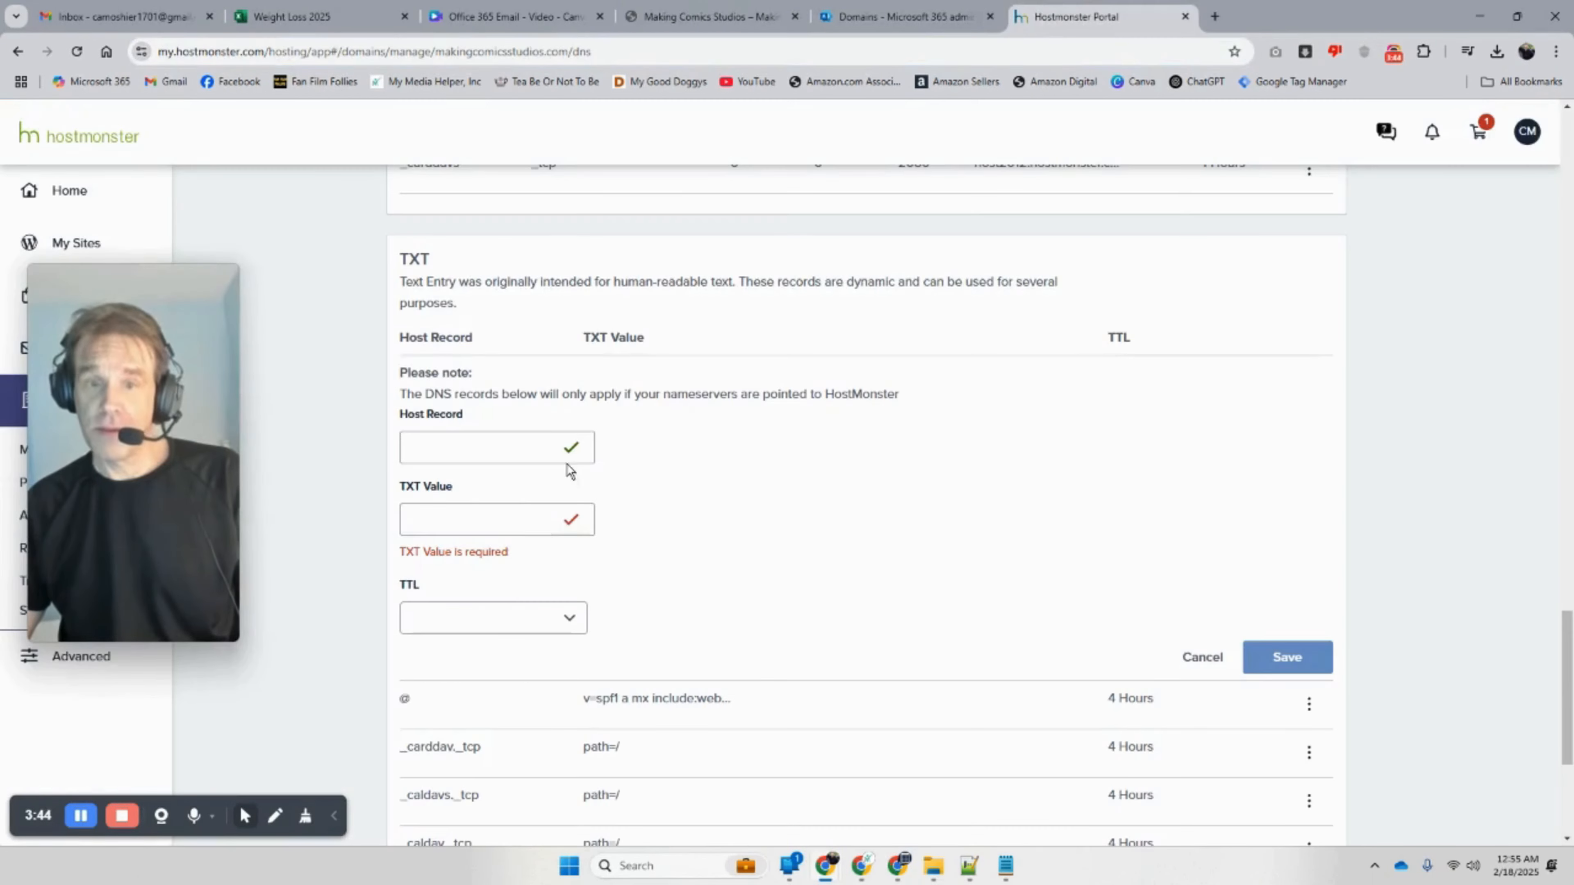
right_click(438, 522)
left_click(507, 308)
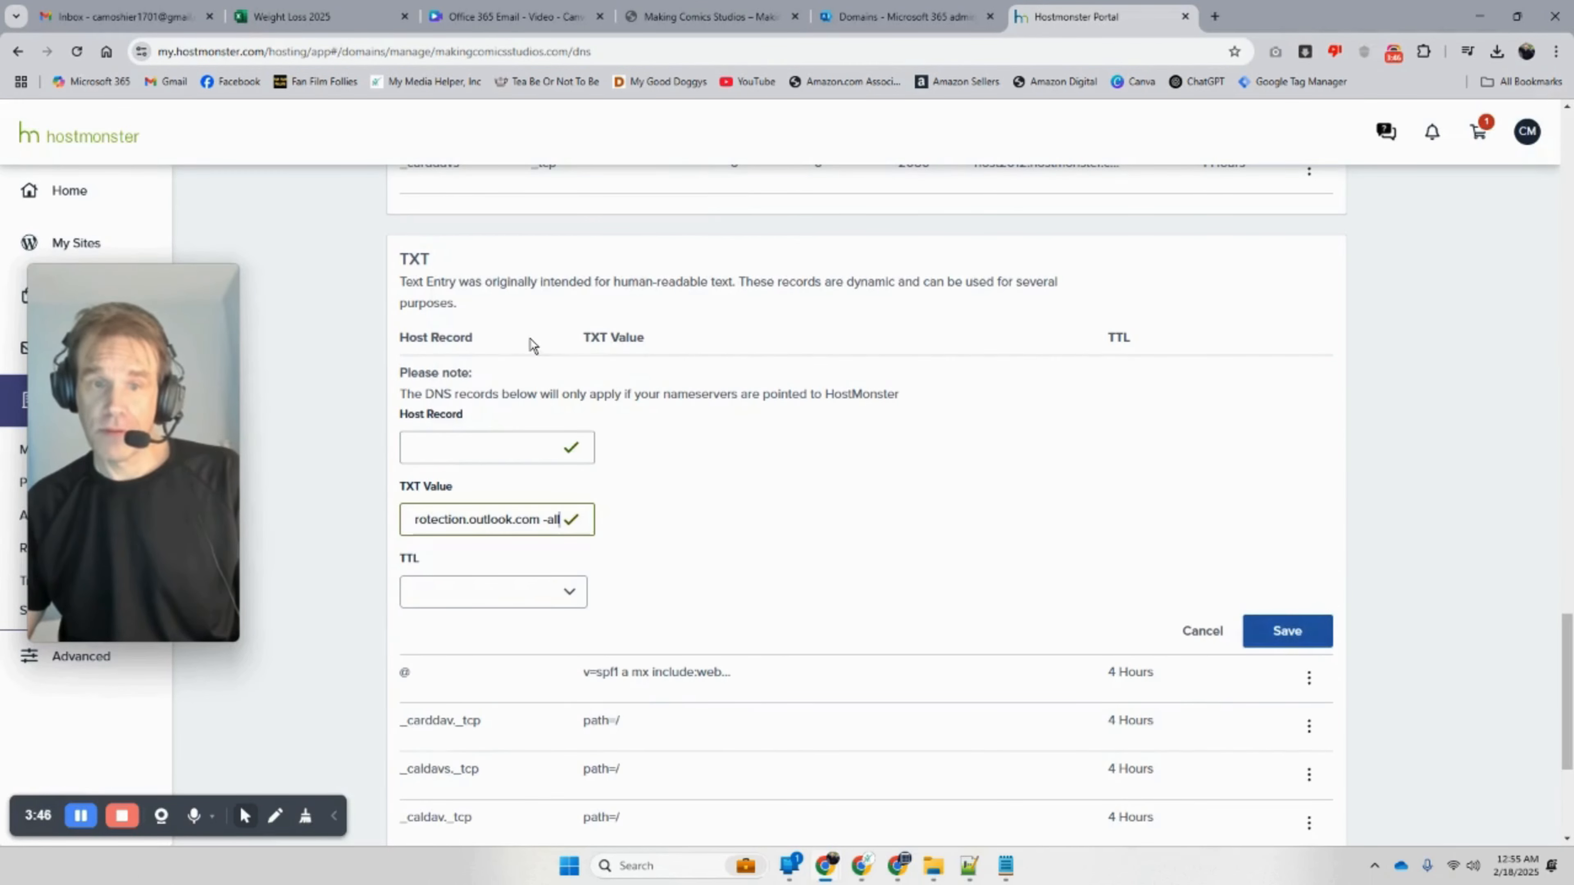
Step: Set the SPF record's Host Record to @ and save it
left_click(882, 7)
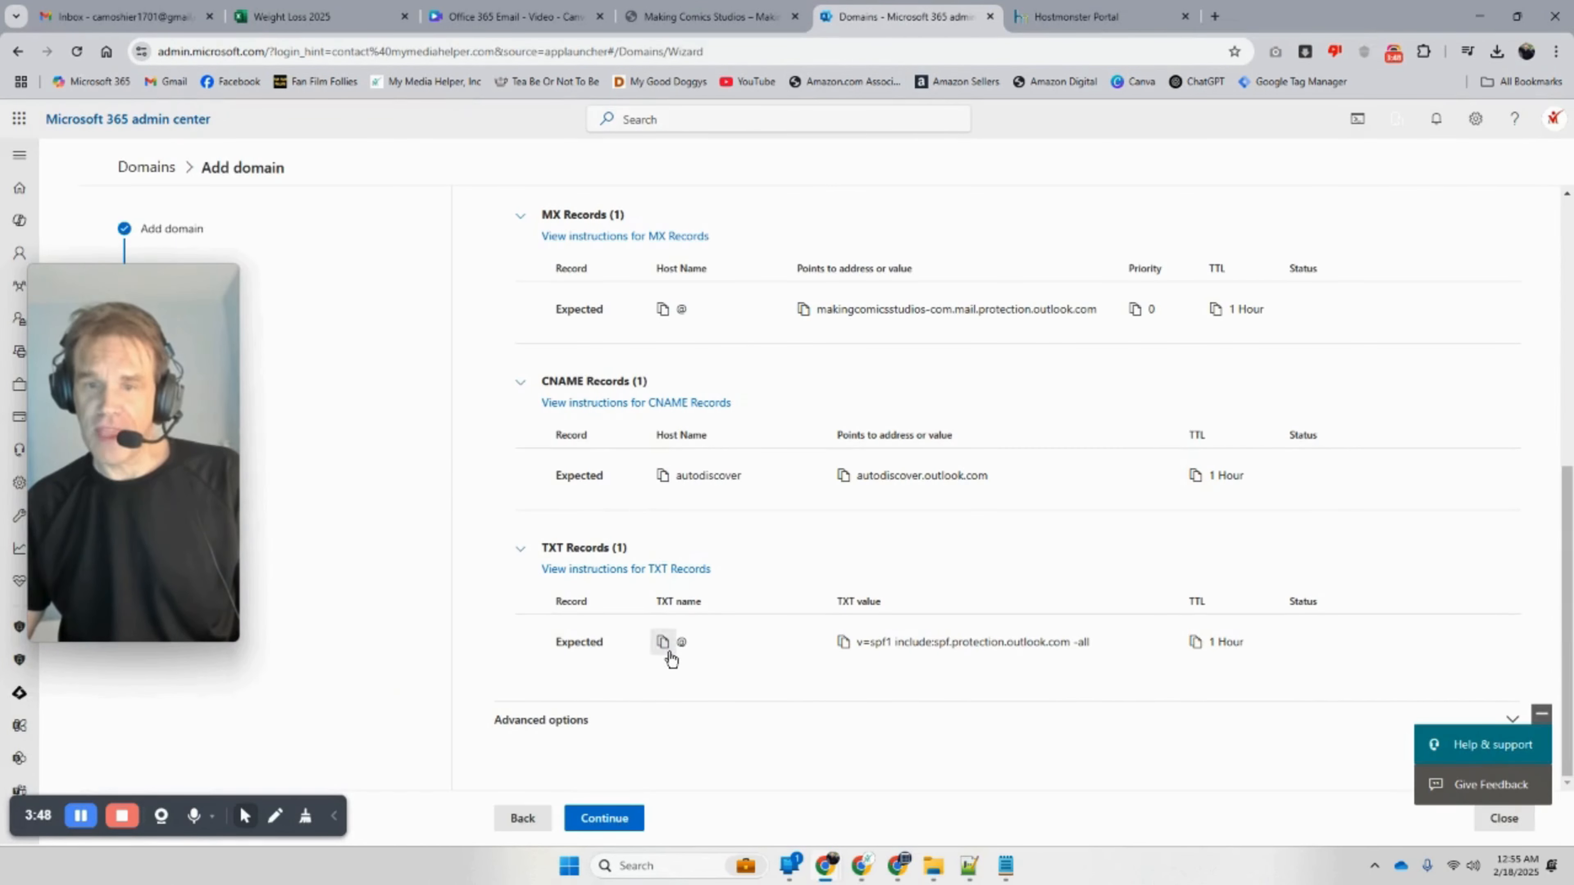
left_click(663, 643)
left_click(1115, 18)
left_click(461, 450)
right_click(463, 454)
left_click(535, 614)
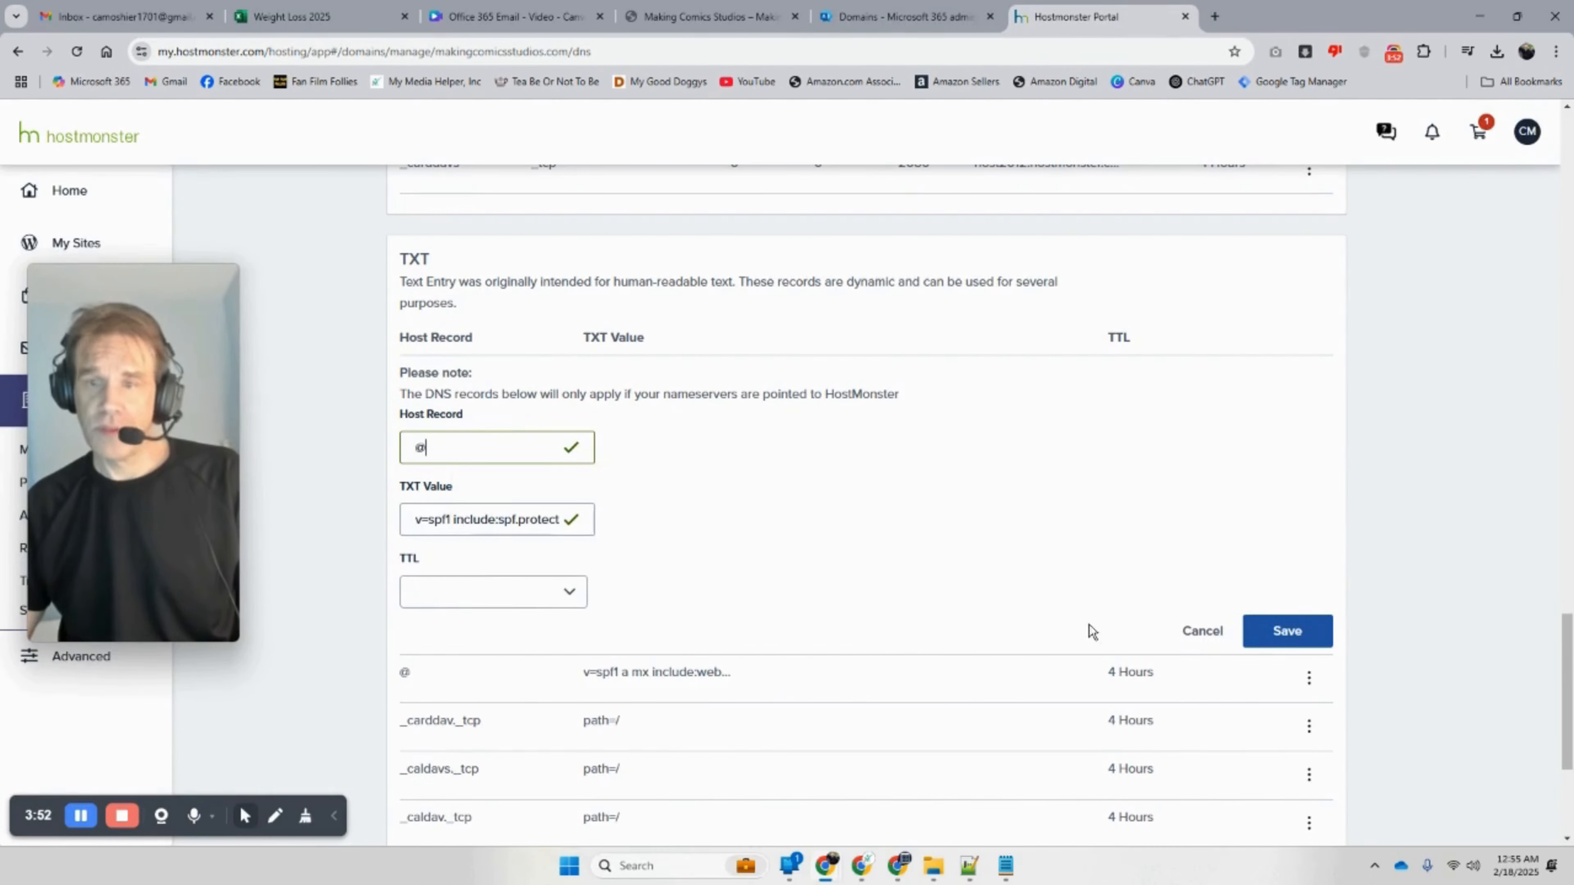
left_click(1262, 644)
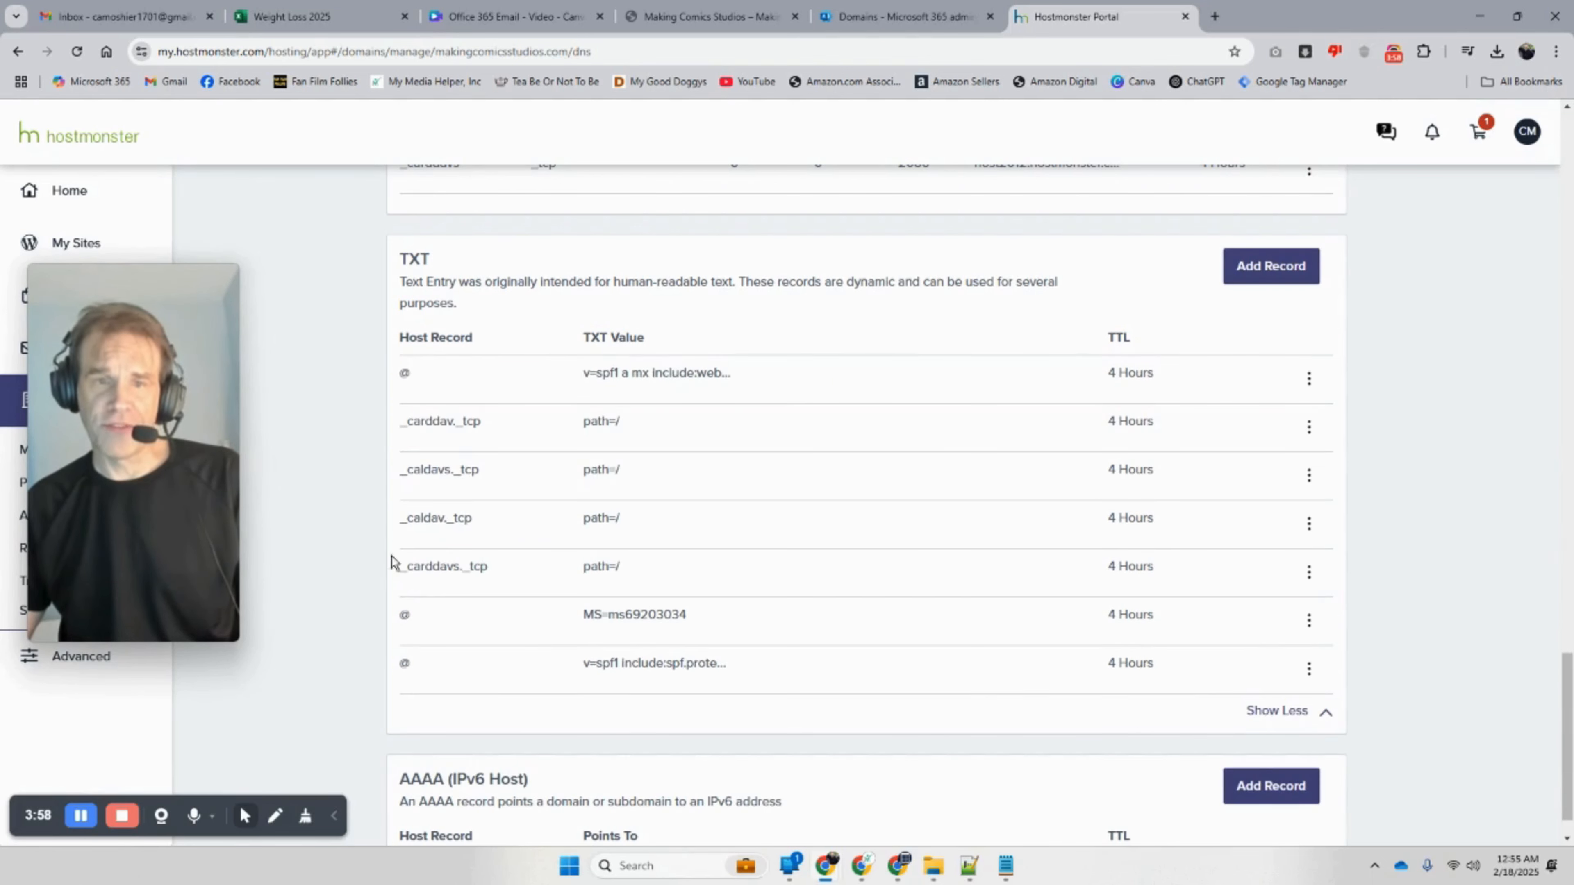
left_click(899, 17)
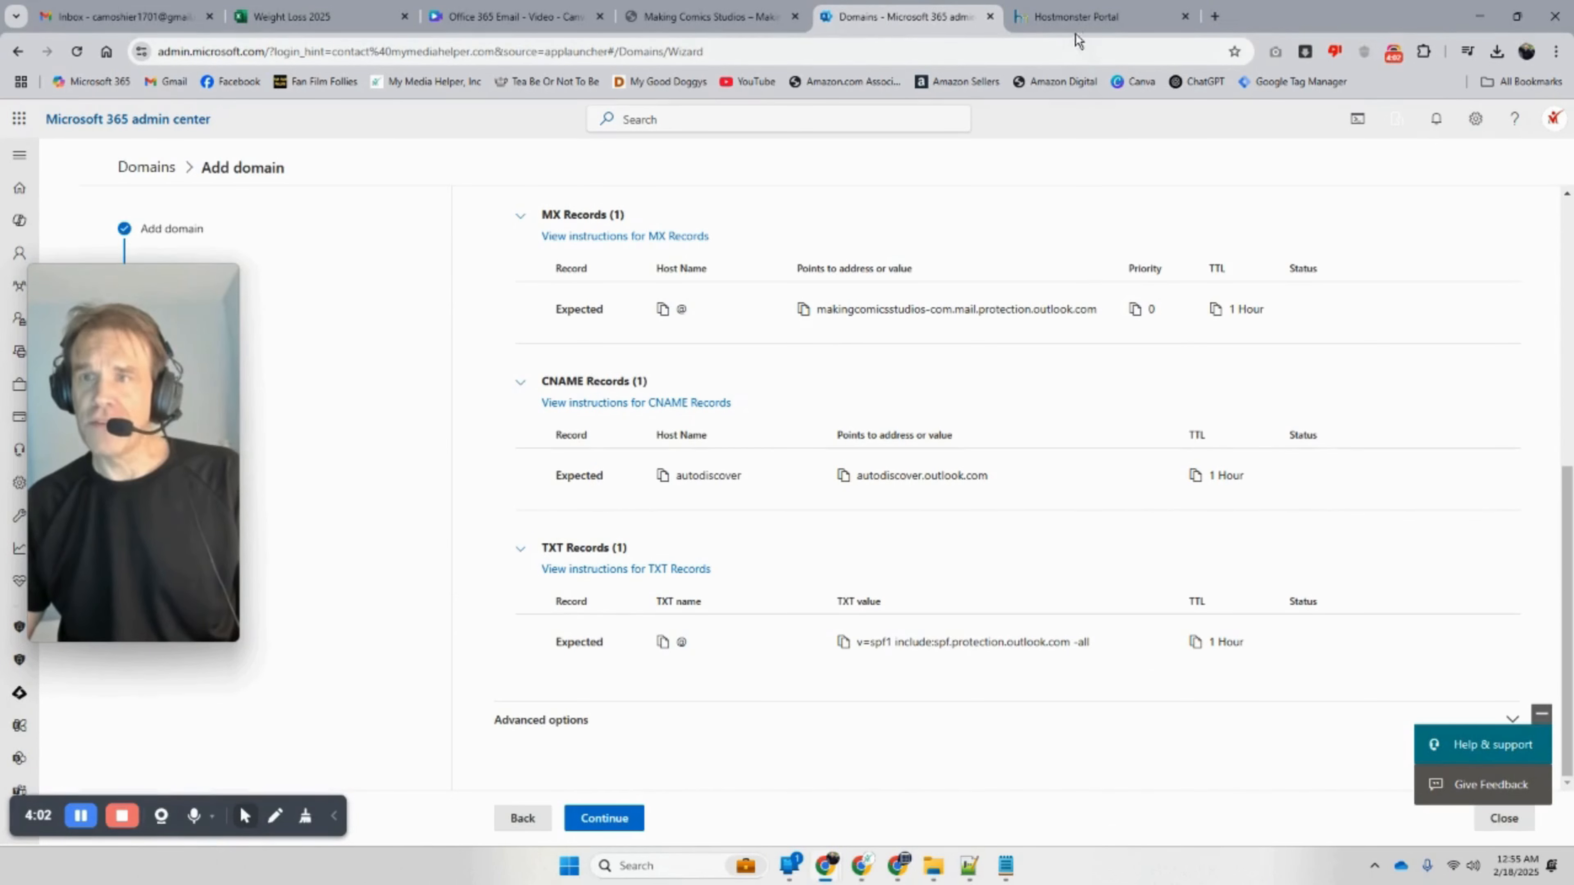
Step: Return to the Microsoft 365 Add DNS records step and continue so it checks makingcomicsstudios.com's records
left_click(1071, 19)
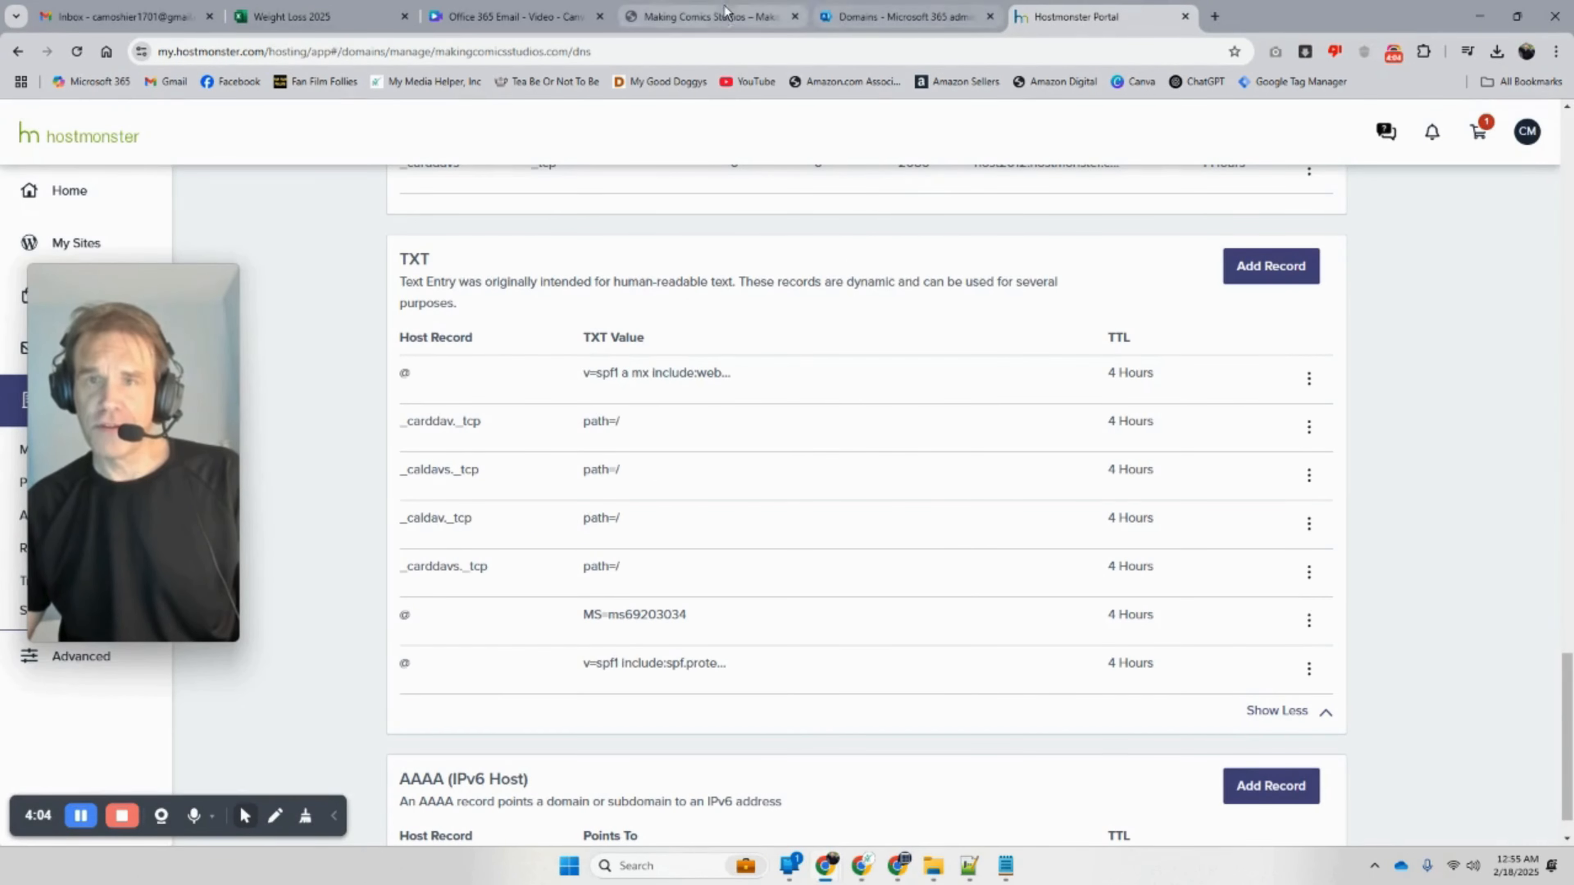
left_click(718, 17)
left_click(845, 18)
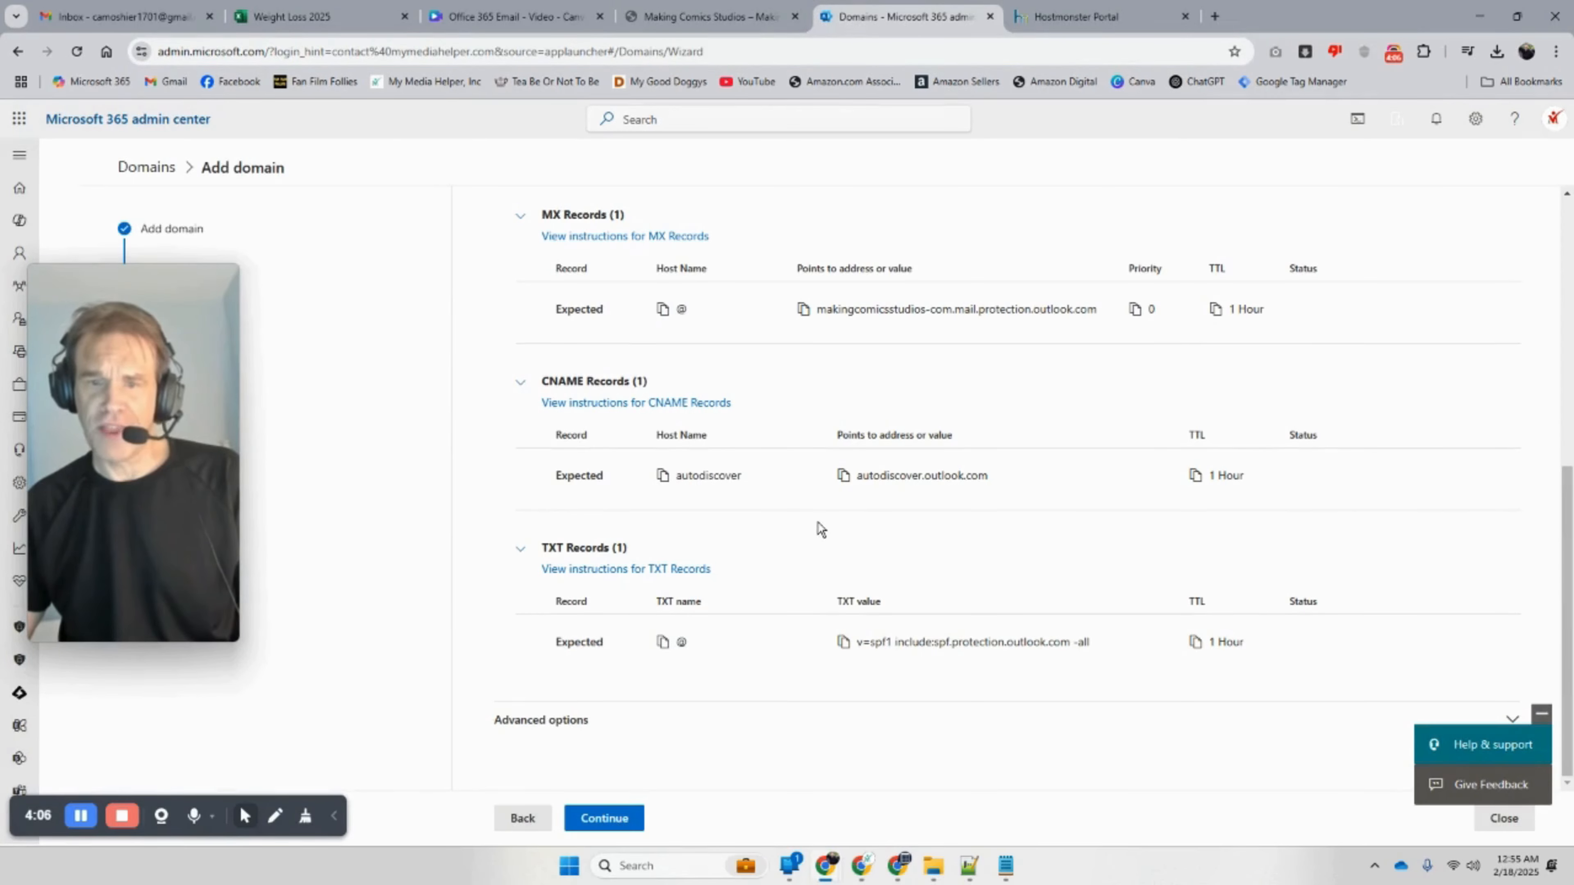
left_click(604, 819)
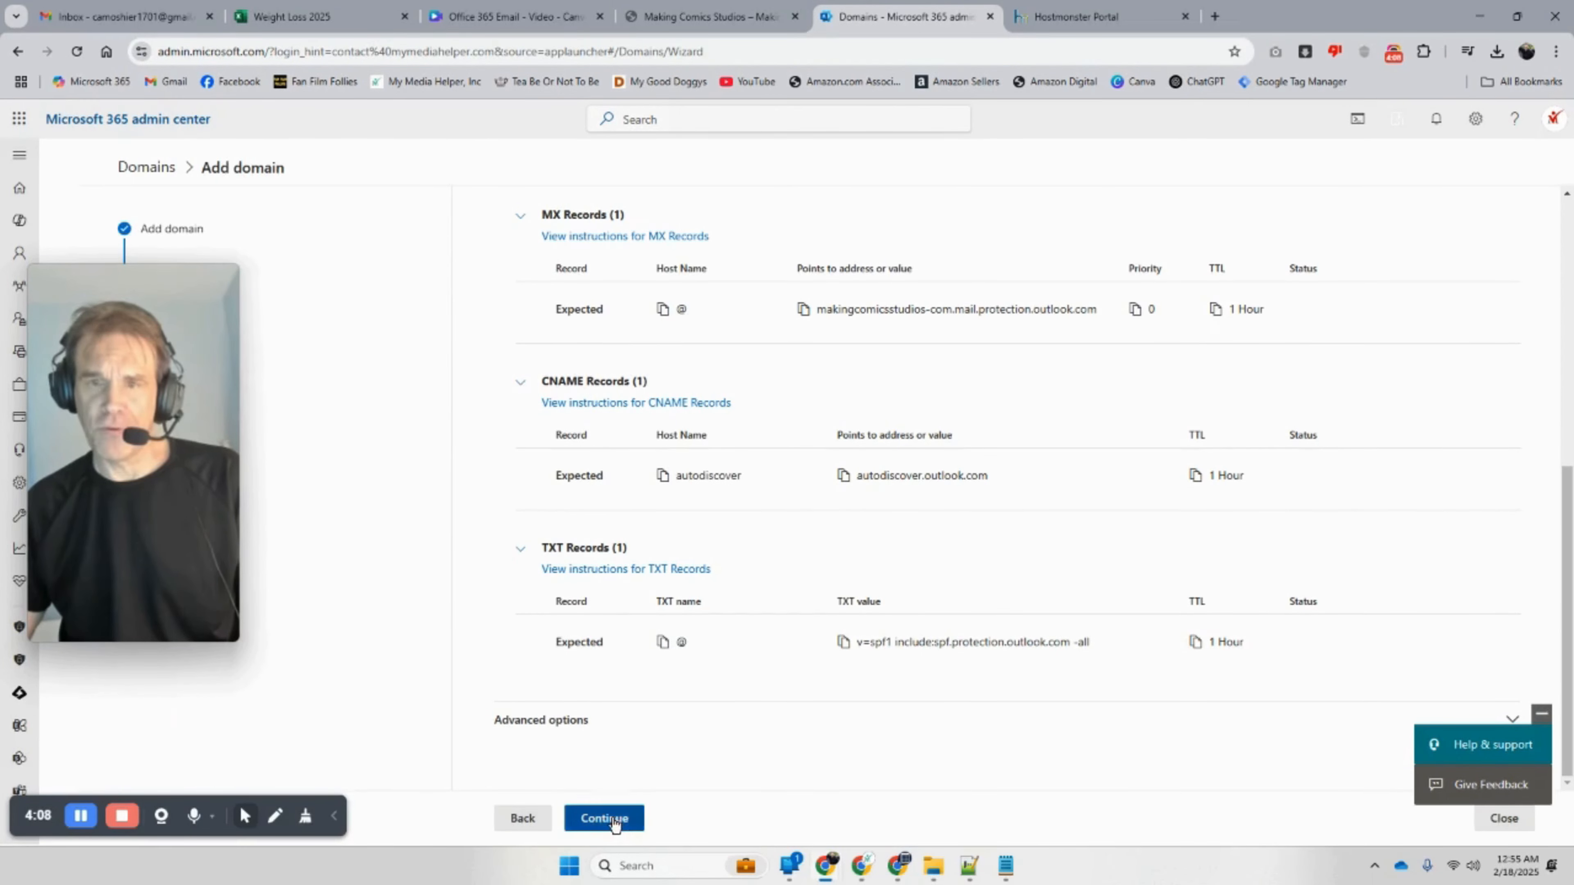
scroll(877, 619, "down", 8)
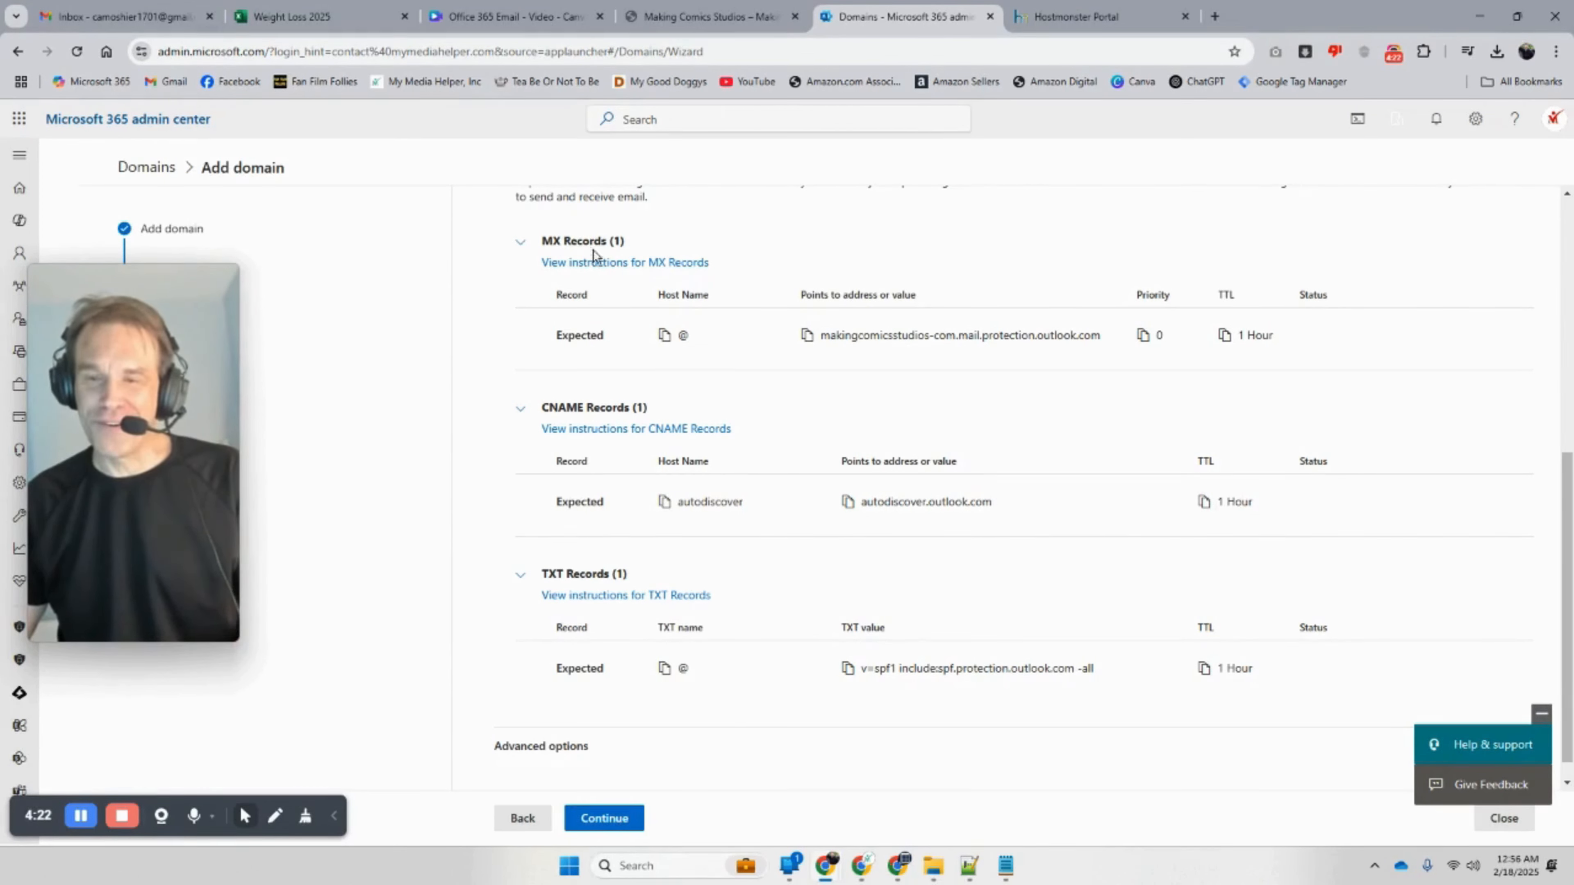
left_click(605, 819)
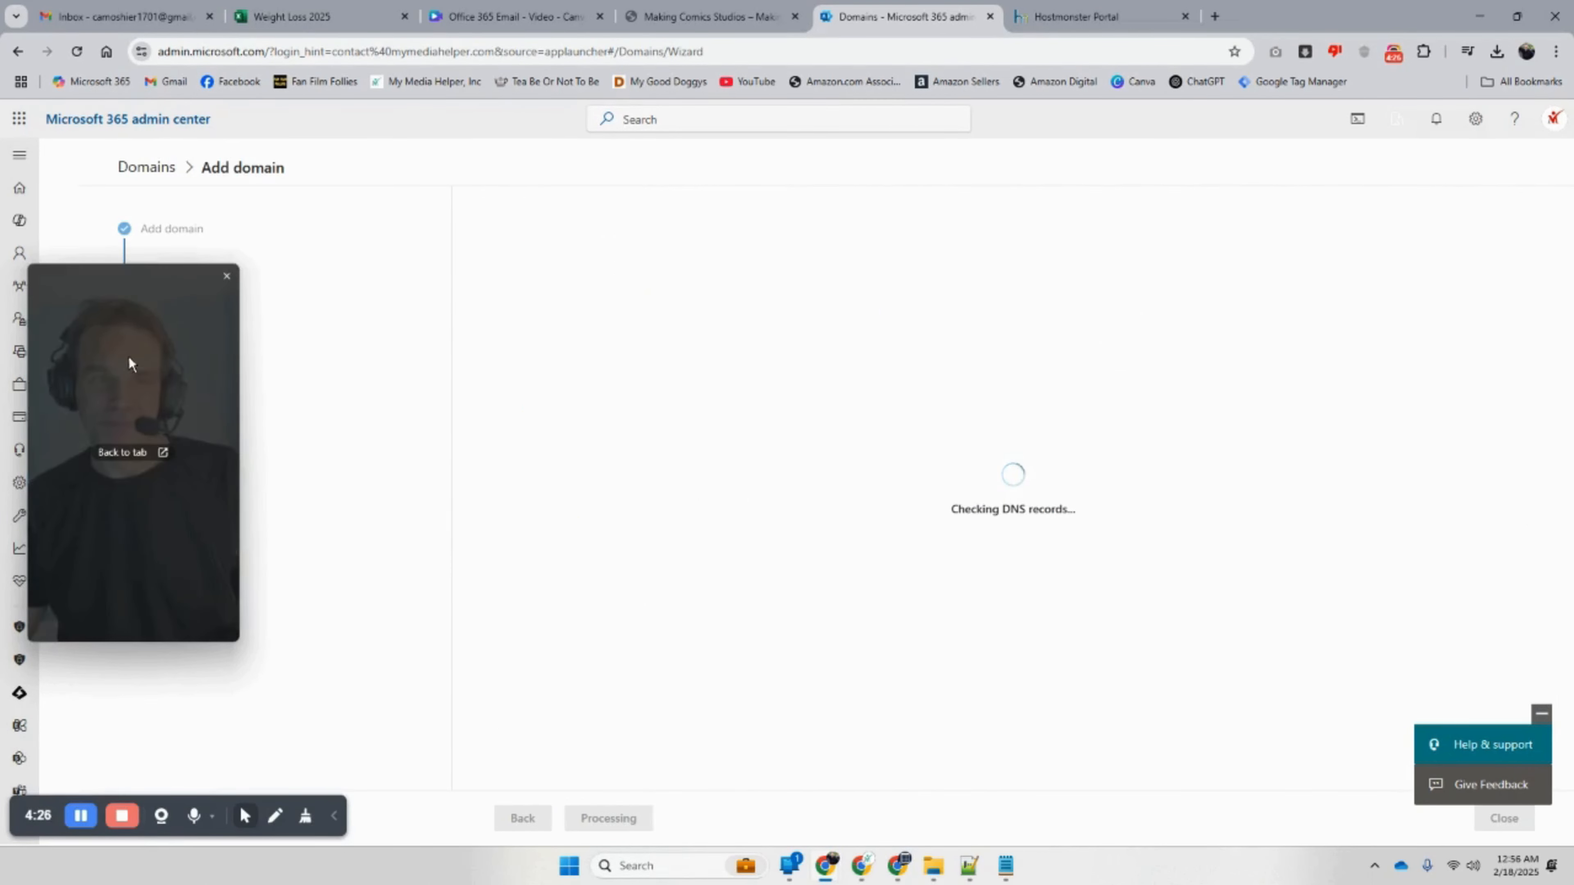
Step: Read the DNS check results: CNAME passes, while the three MX entries and the second SPF TXT record are invalid
left_click_drag(127, 354, 1368, 275)
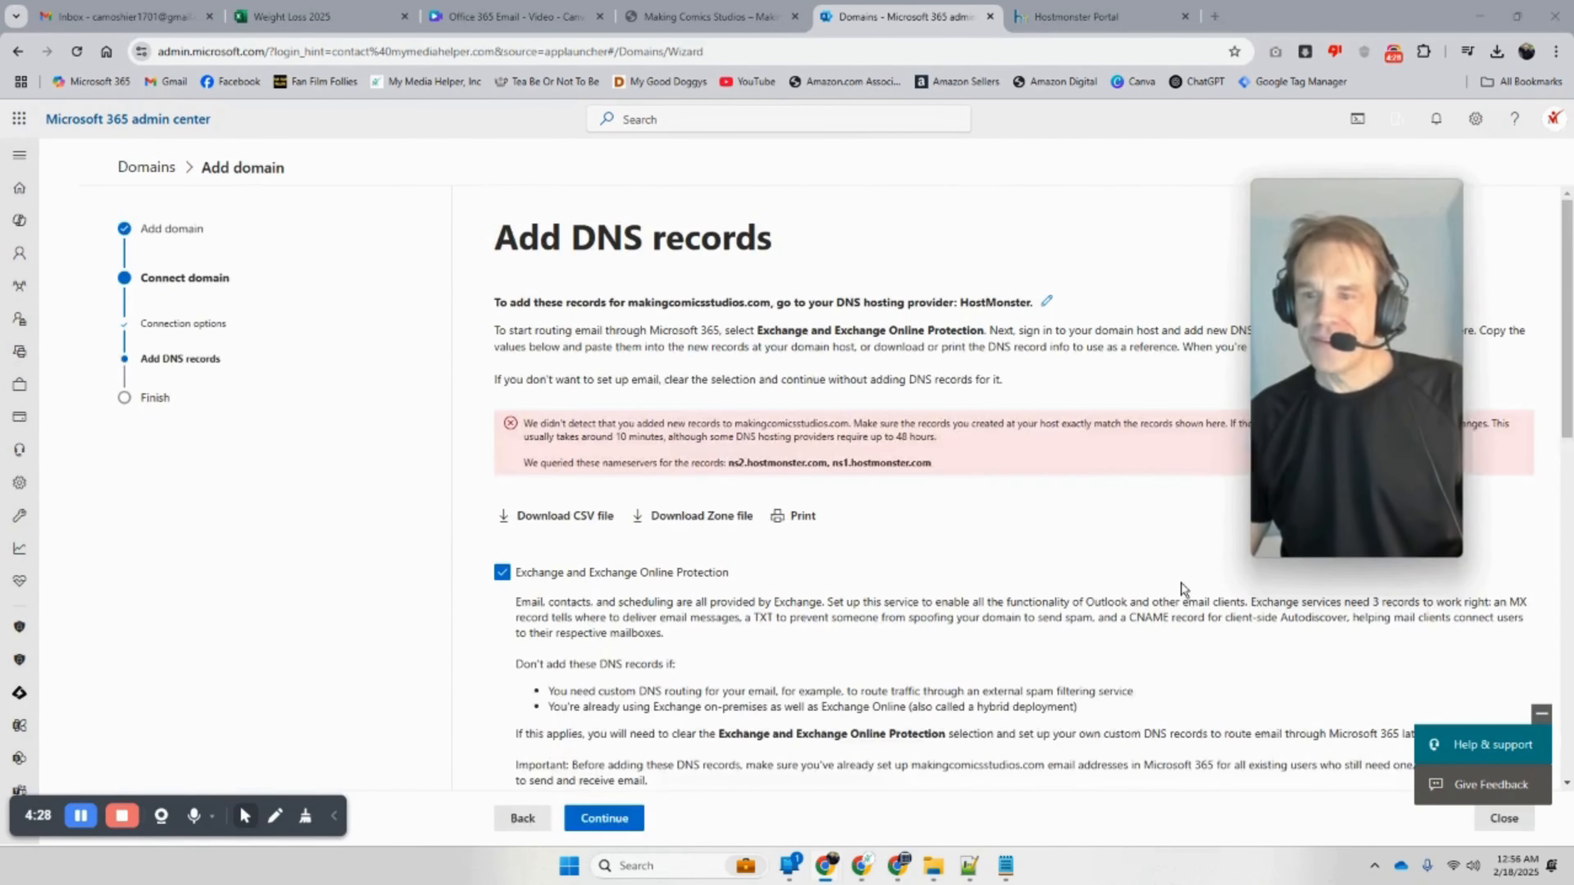
scroll(942, 549, "down", 10)
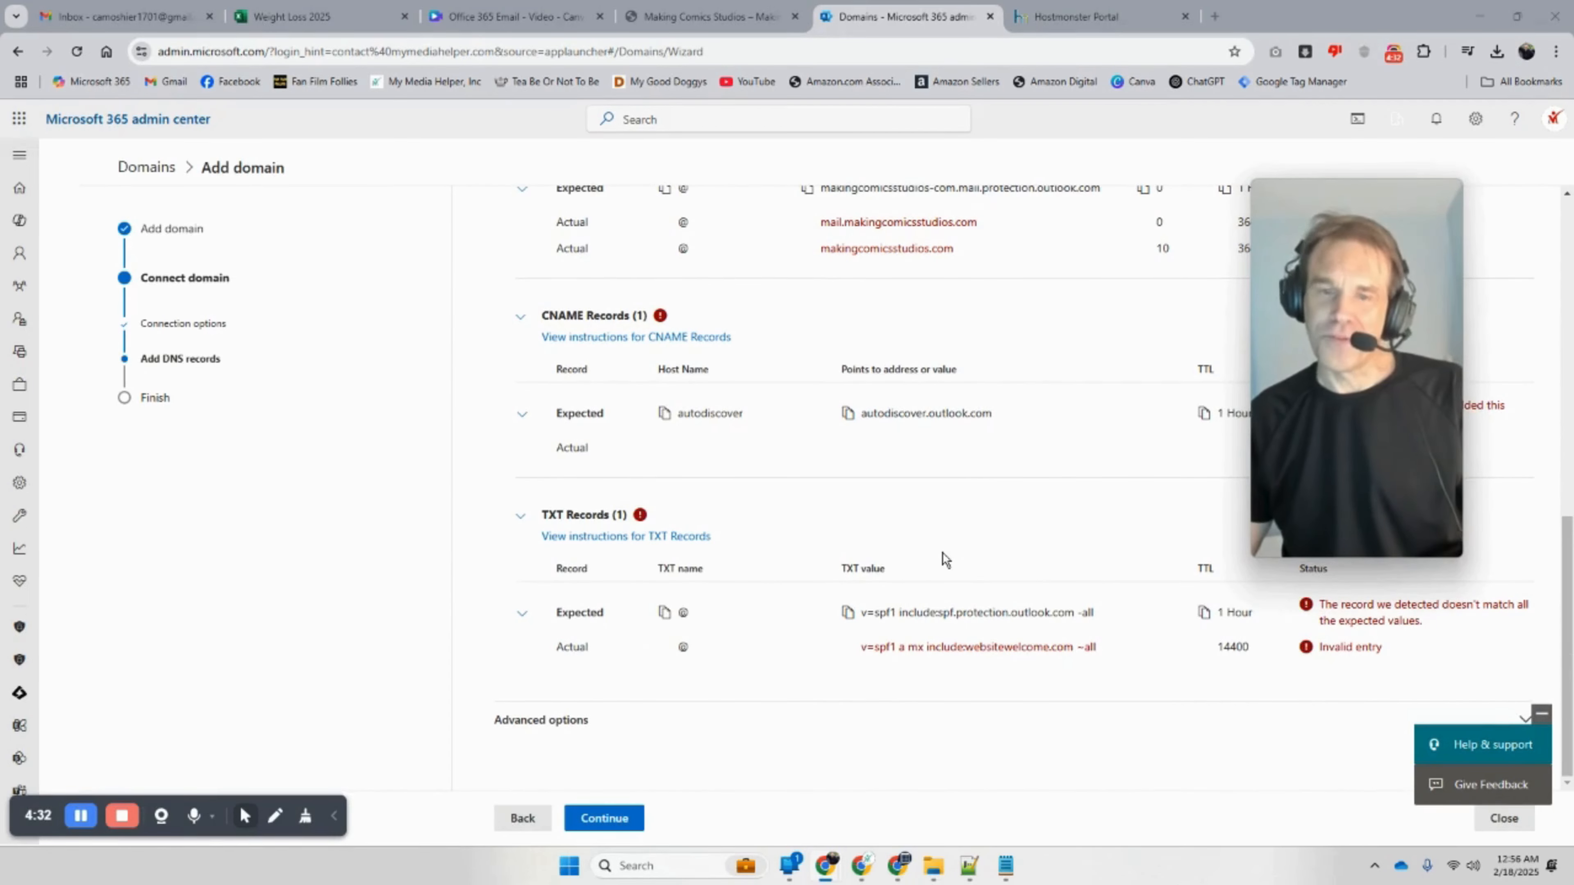
scroll(946, 559, "up", 1)
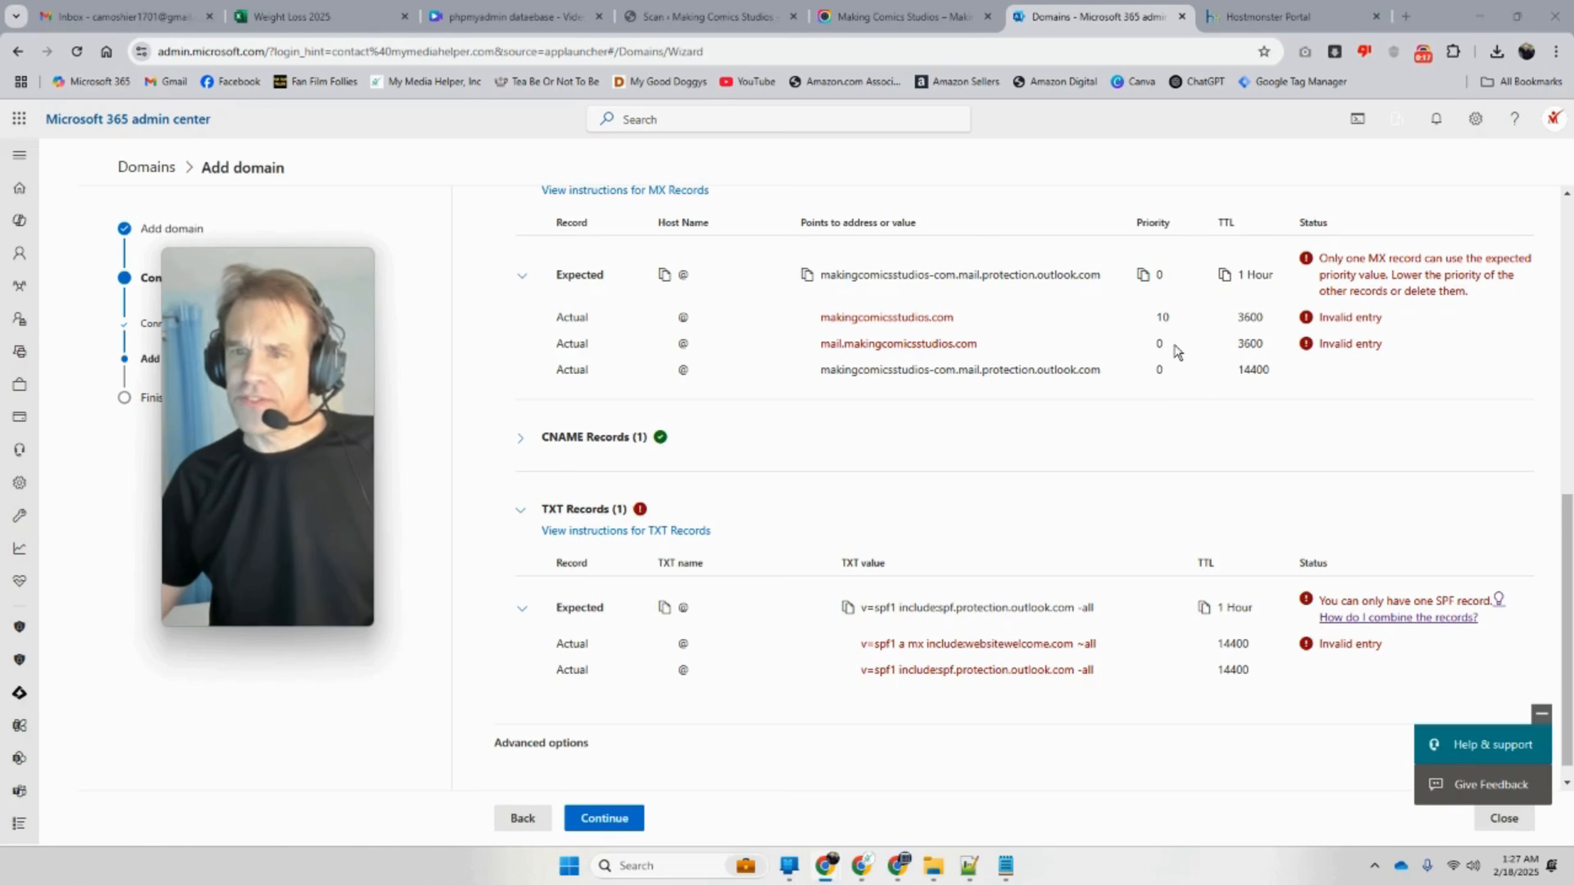
left_click_drag(1128, 370, 838, 317)
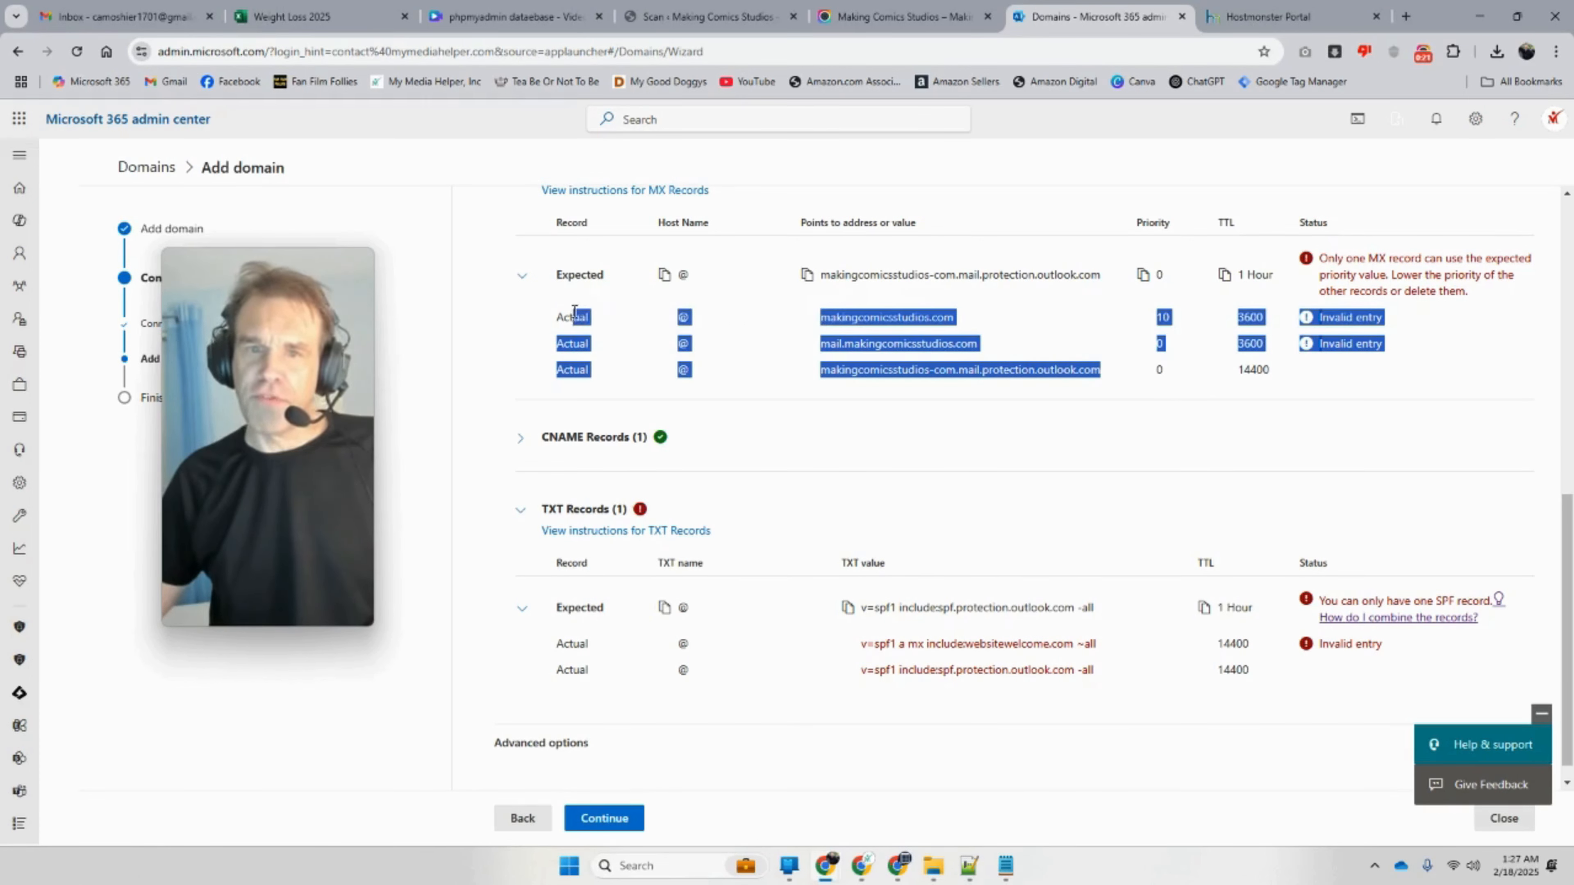
left_click_drag(553, 317, 1110, 366)
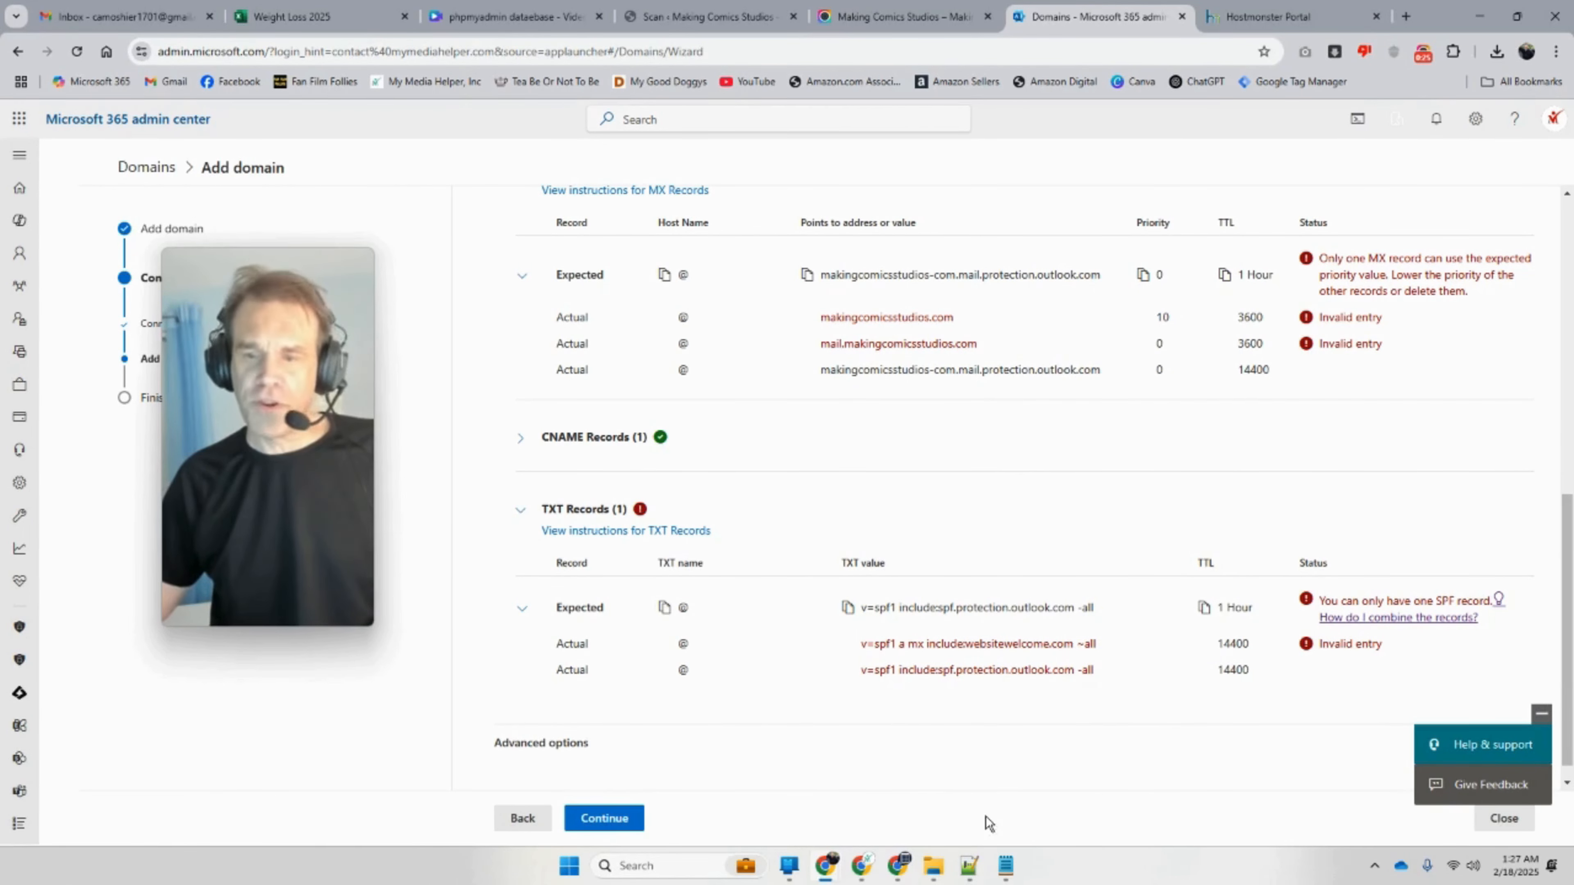
left_click(999, 871)
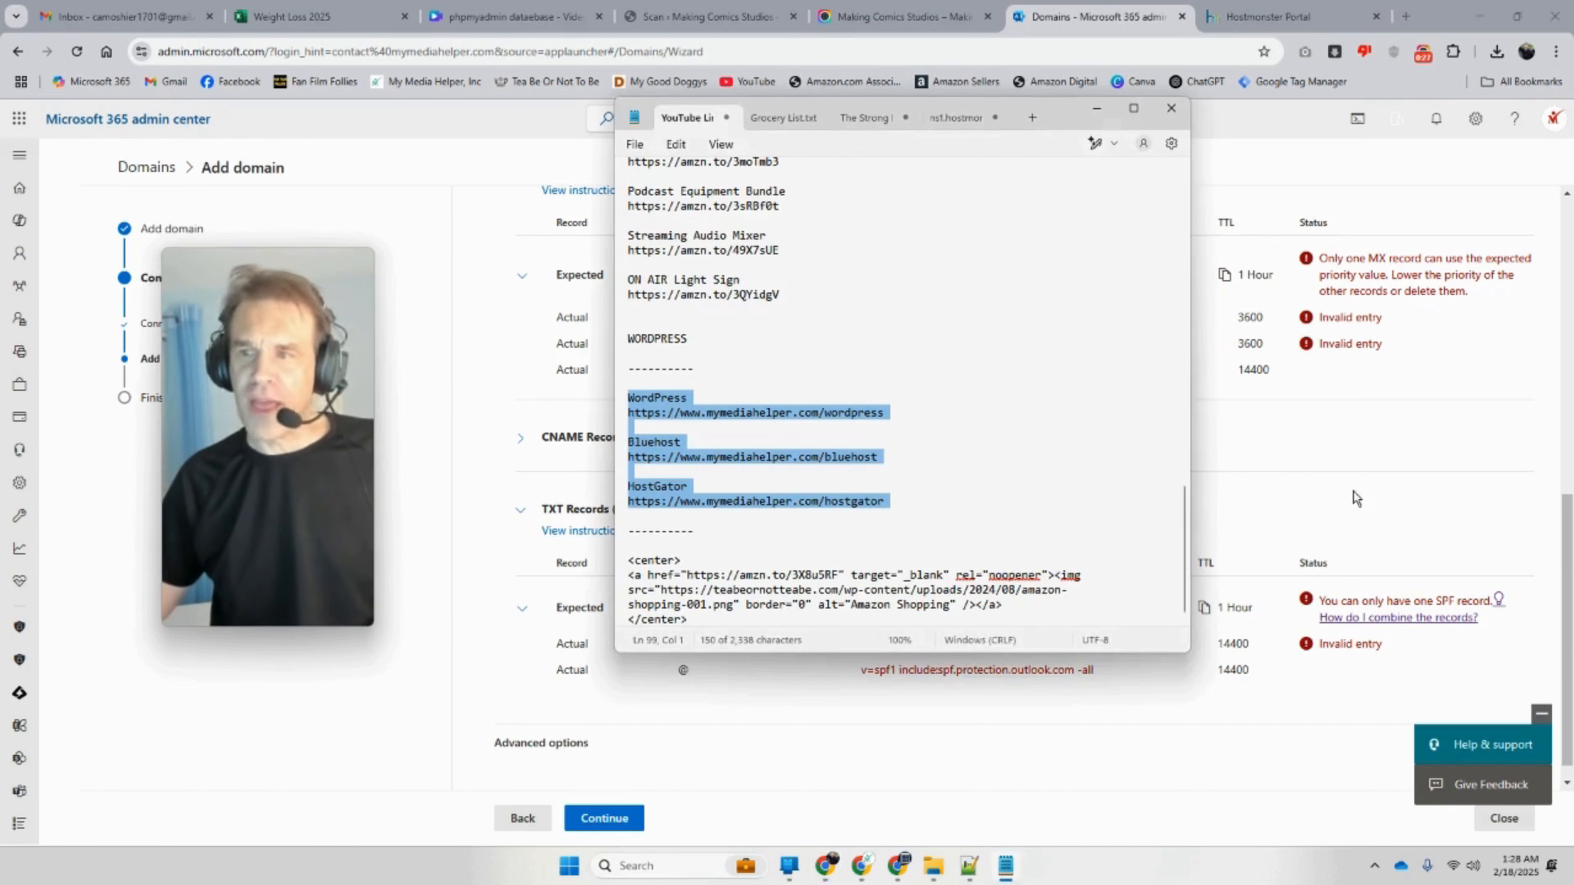
left_click(1395, 461)
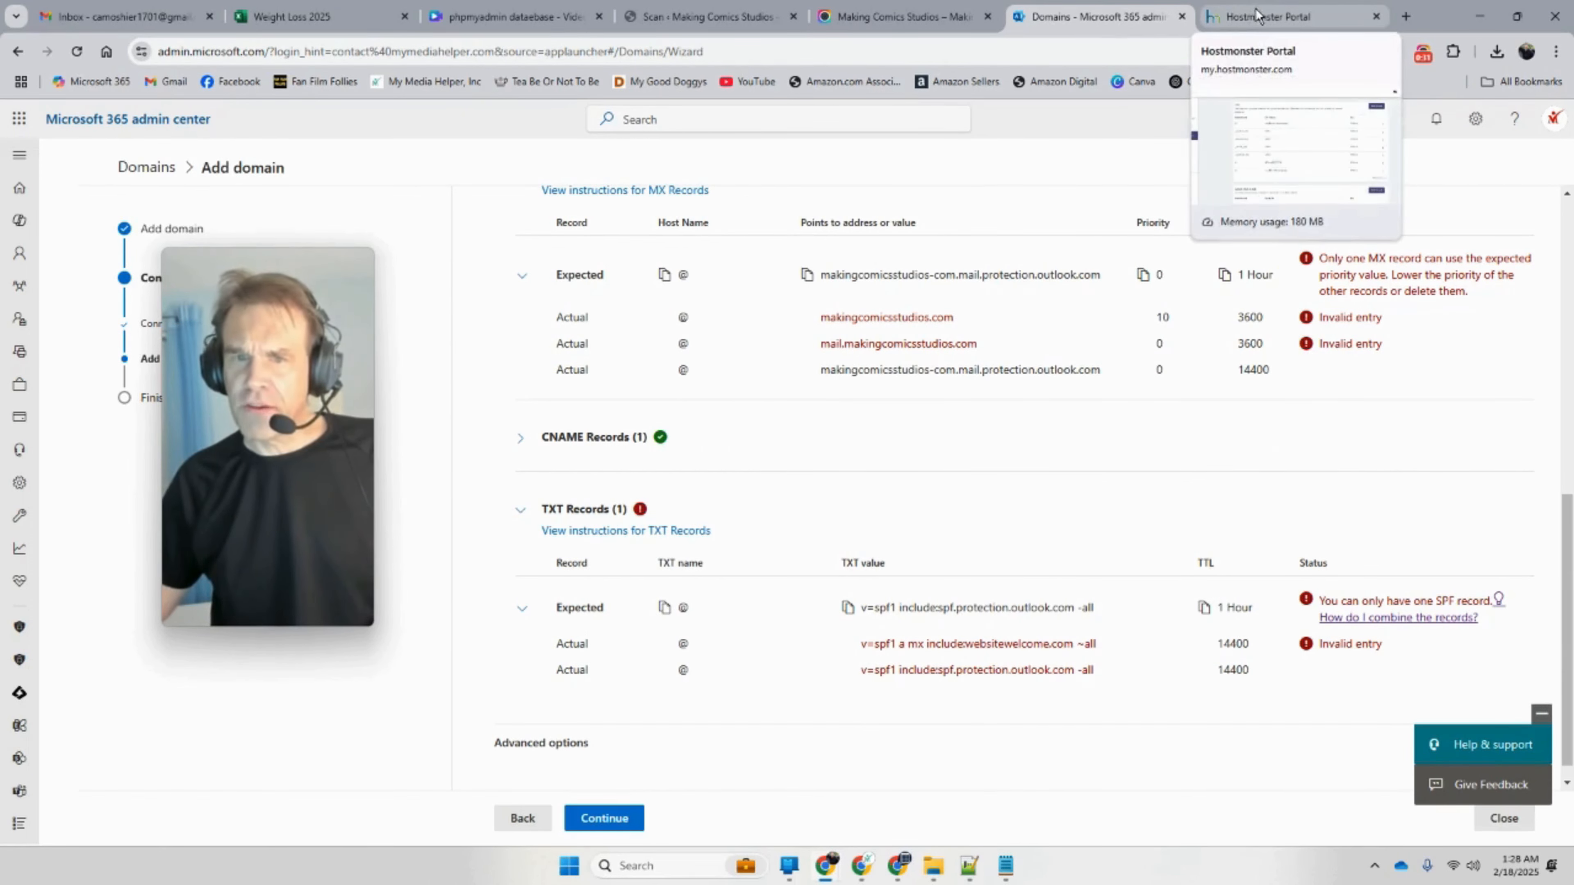
scroll(1040, 196, "up", 3)
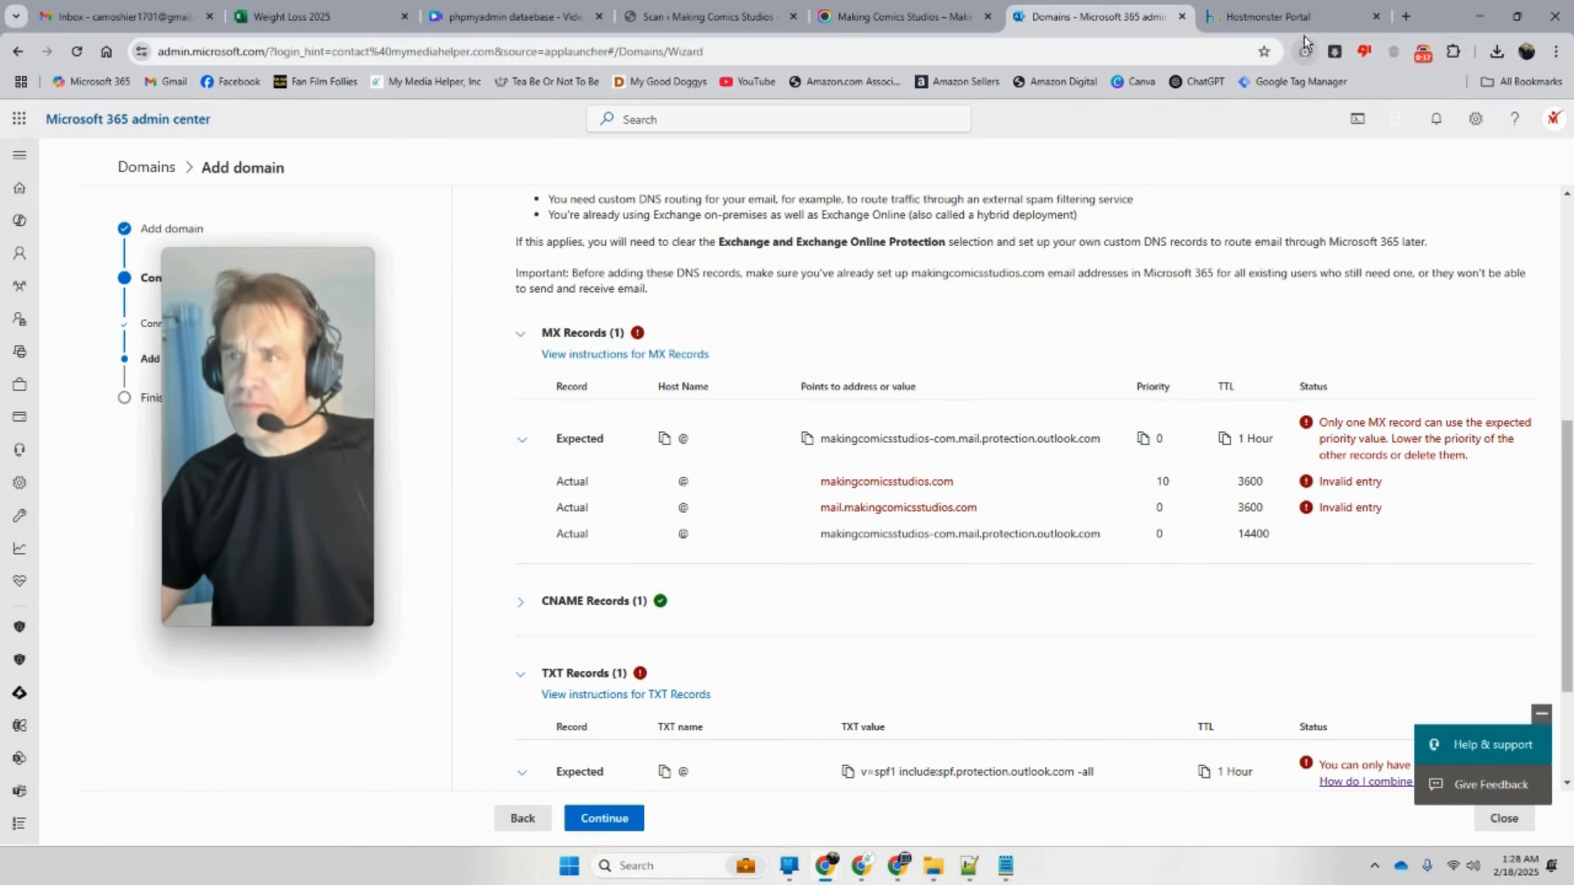
left_click(1268, 19)
Step: Remove the second MX record and the priority 10 MX record in HostMonster, keeping the mail-server record
scroll(607, 489, "up", 15)
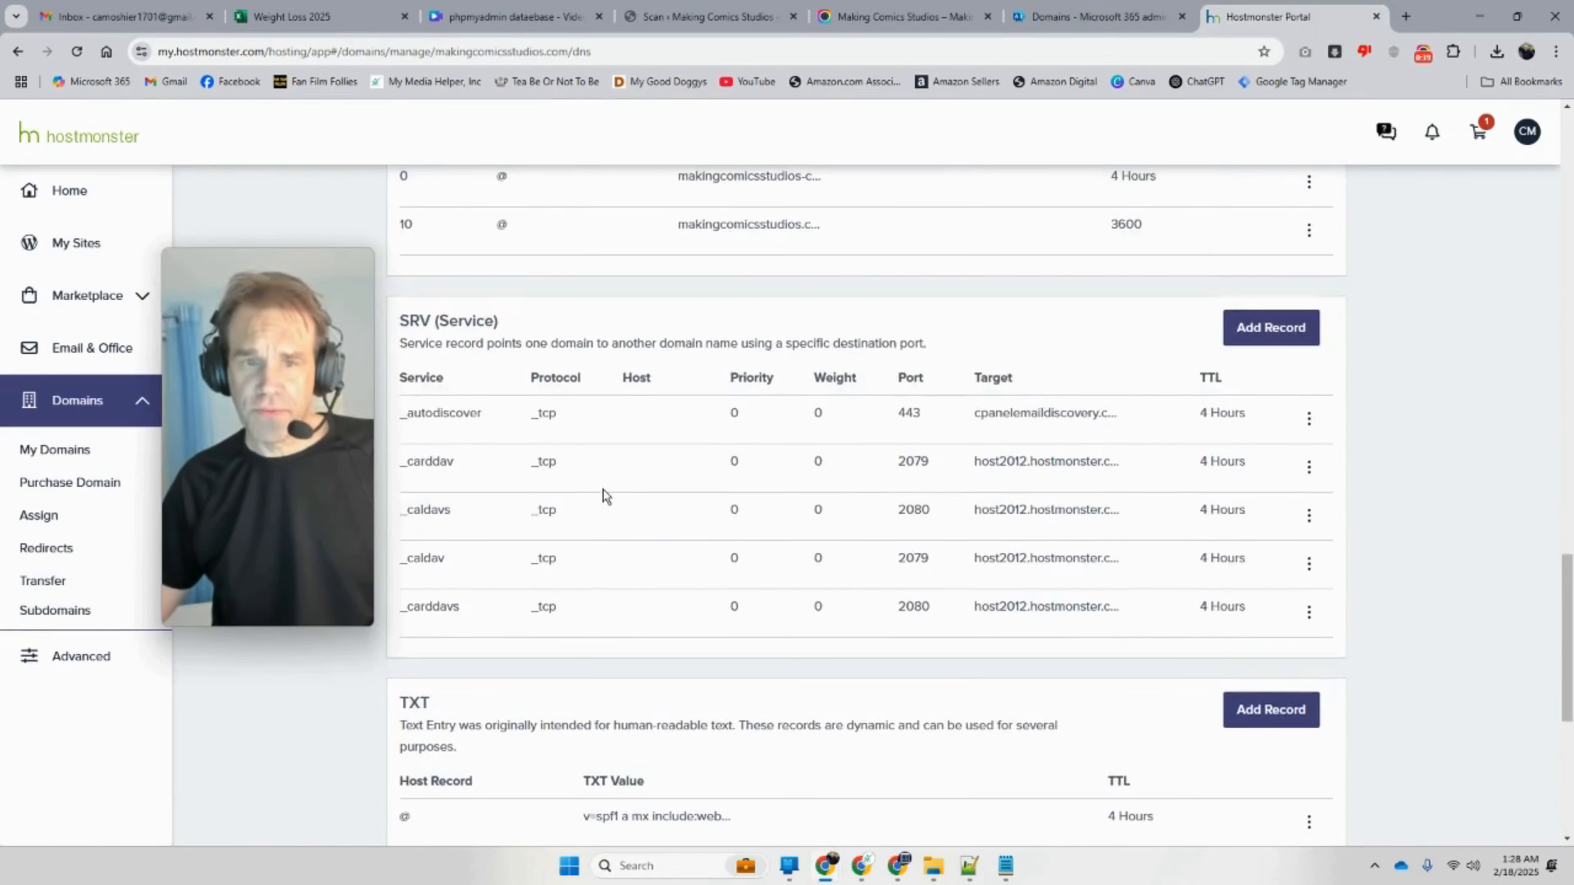
scroll(607, 496, "down", 1)
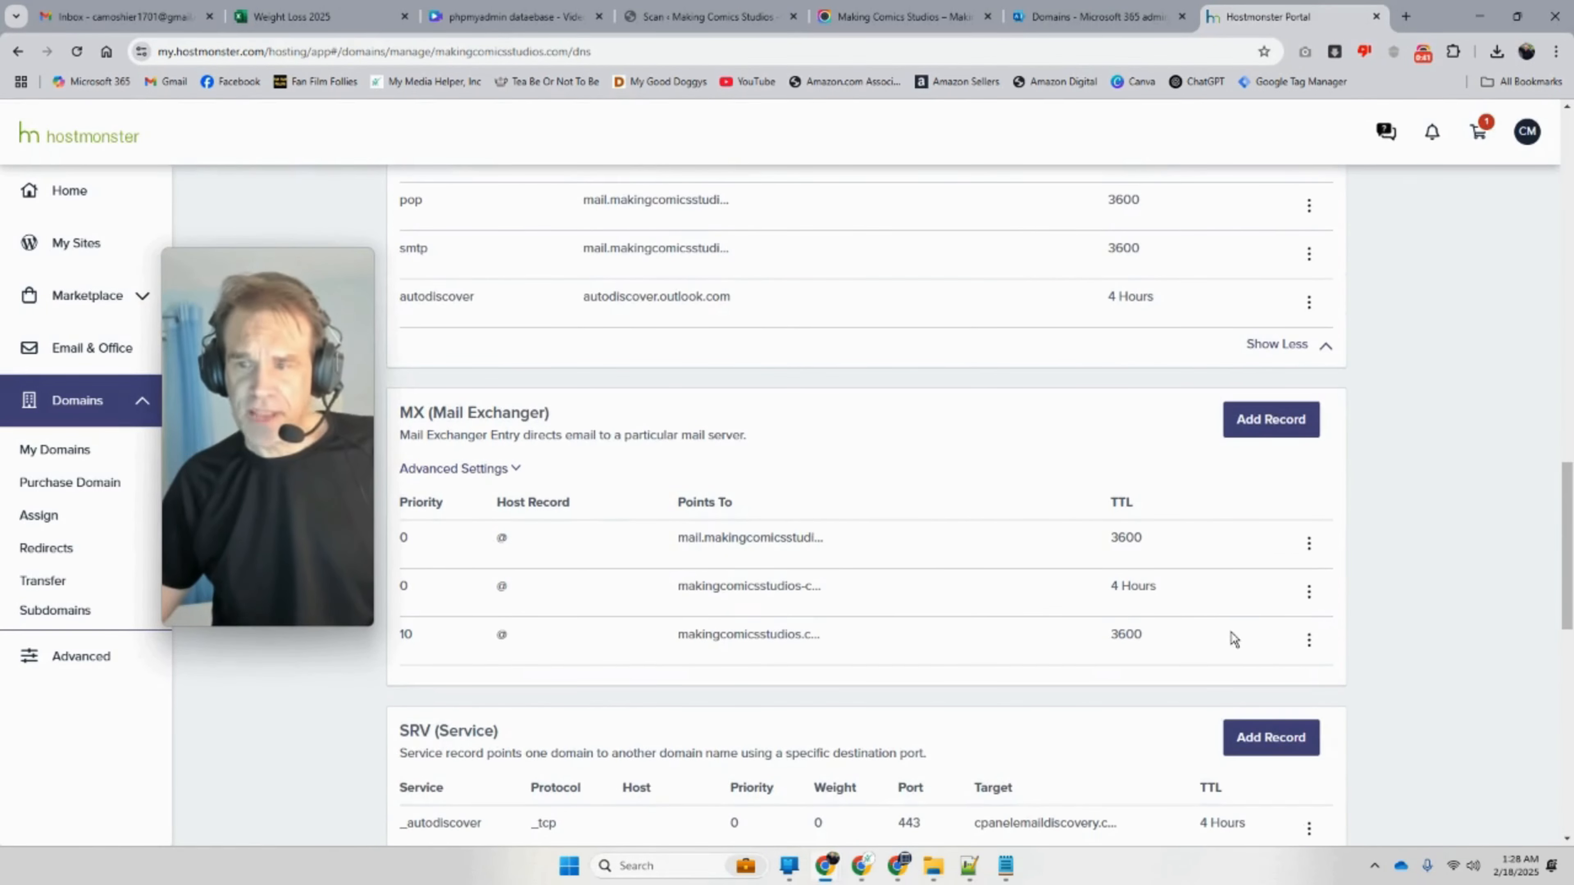
left_click(1309, 594)
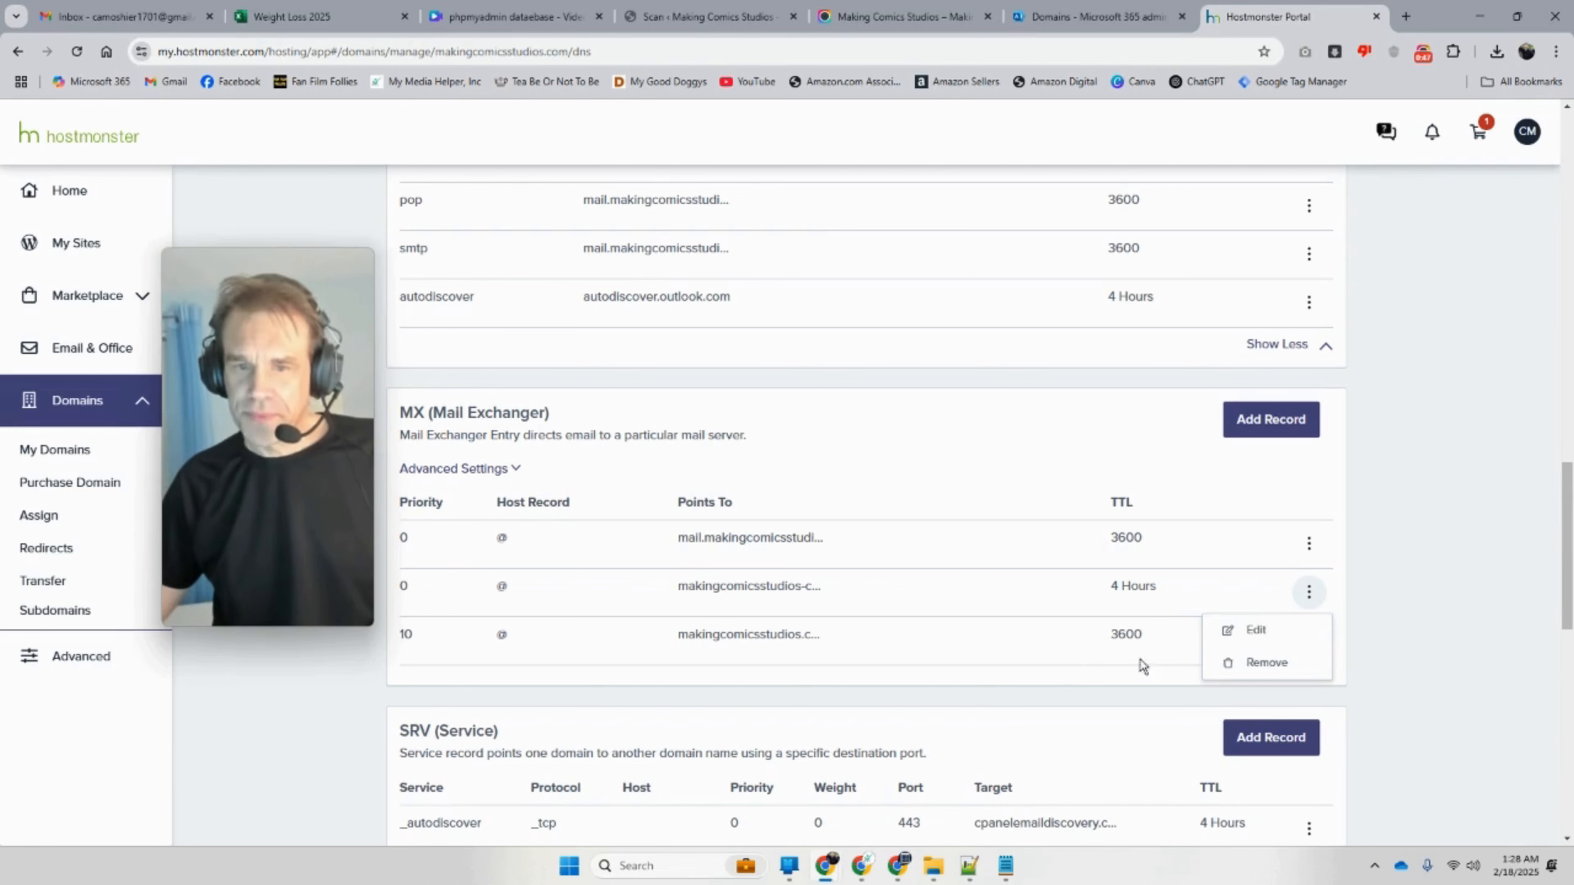
left_click(1264, 665)
left_click(961, 443)
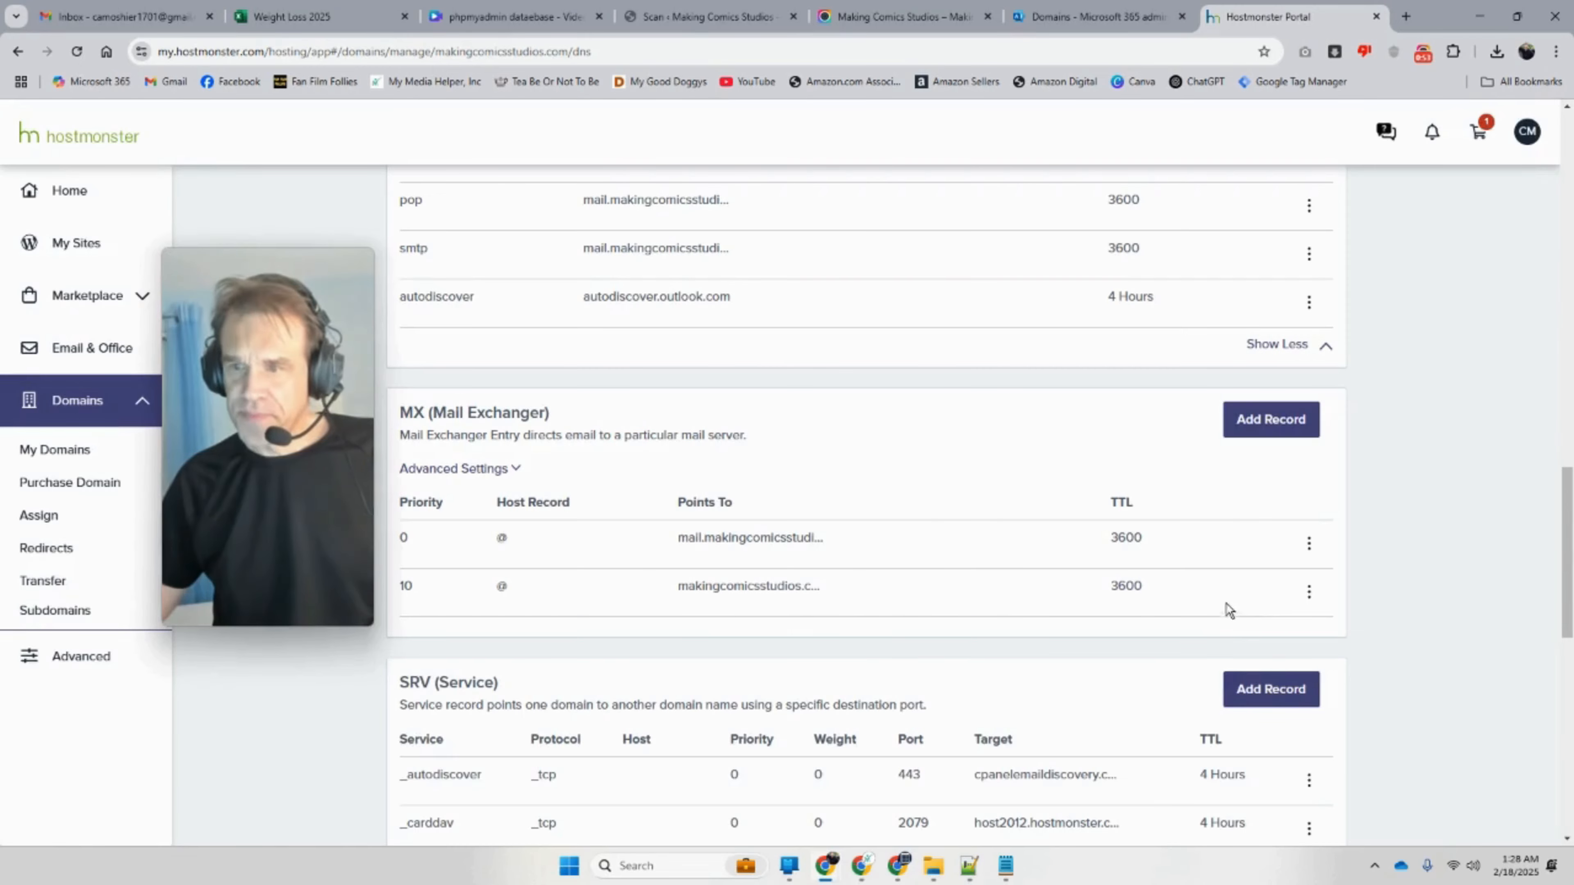
left_click(1309, 593)
left_click(1265, 662)
left_click(963, 441)
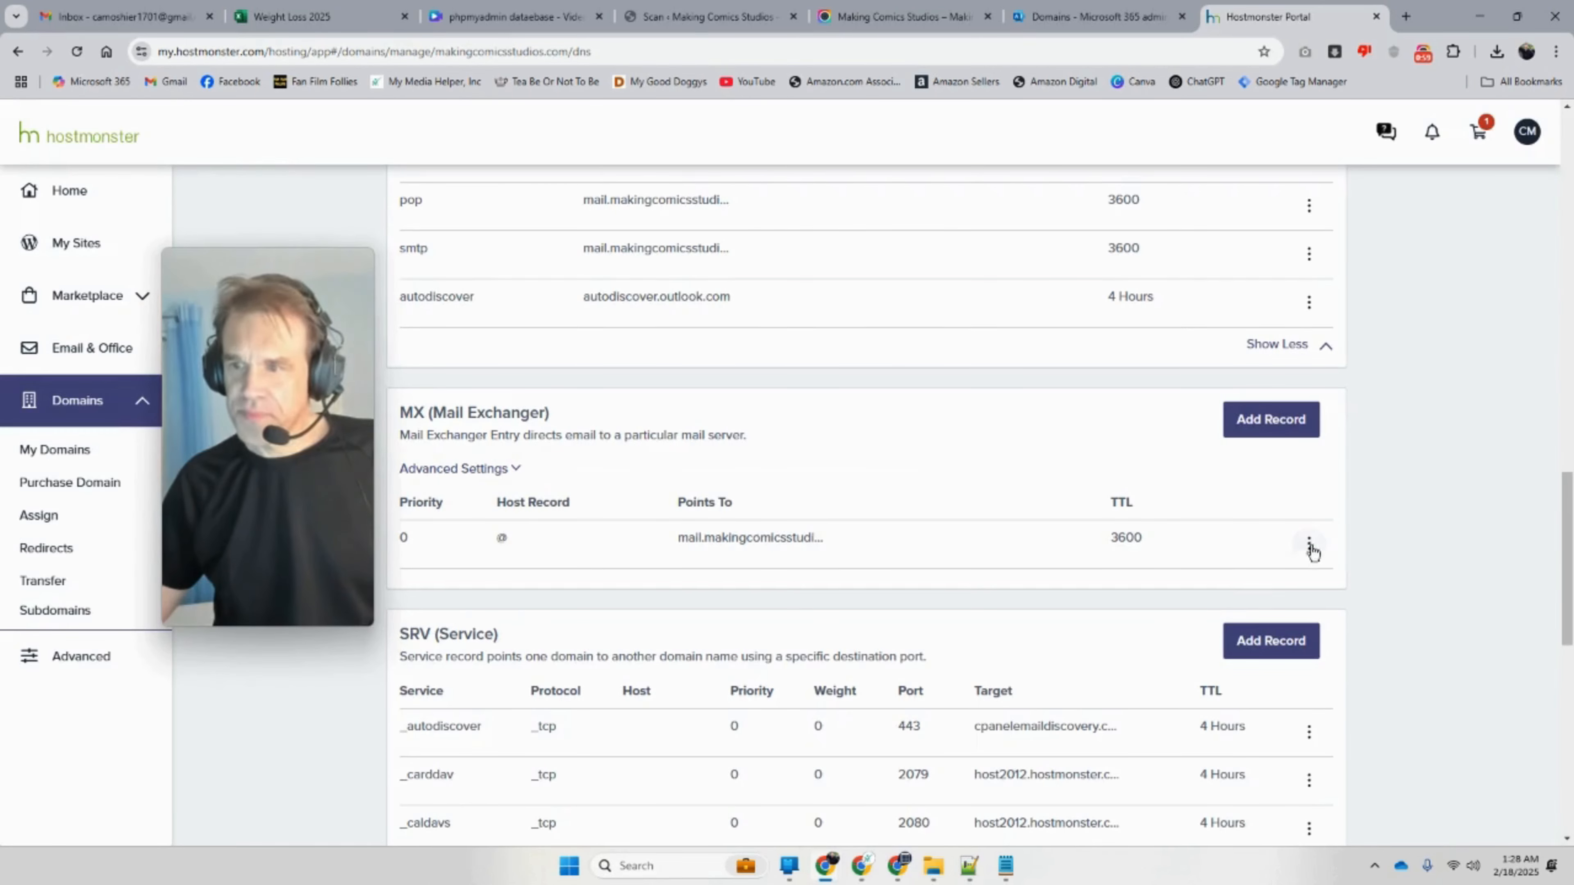
left_click(1309, 544)
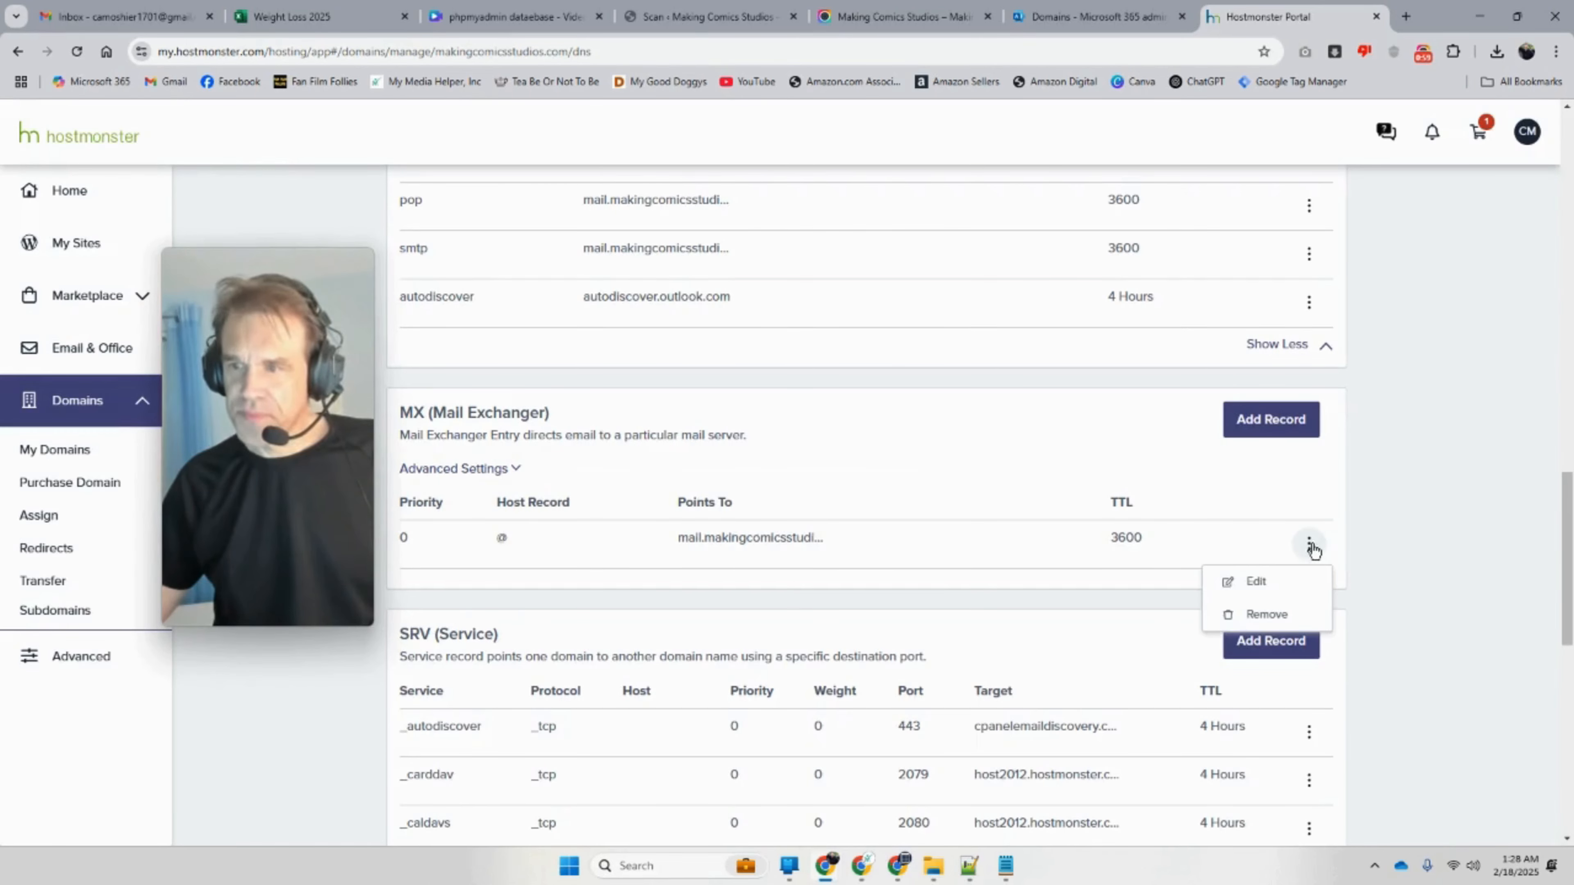
Step: Try pointing the existing MX record to the Microsoft 365 Outlook address; saving fails, so cancel the edit
left_click(1258, 583)
scroll(930, 693, "down", 3)
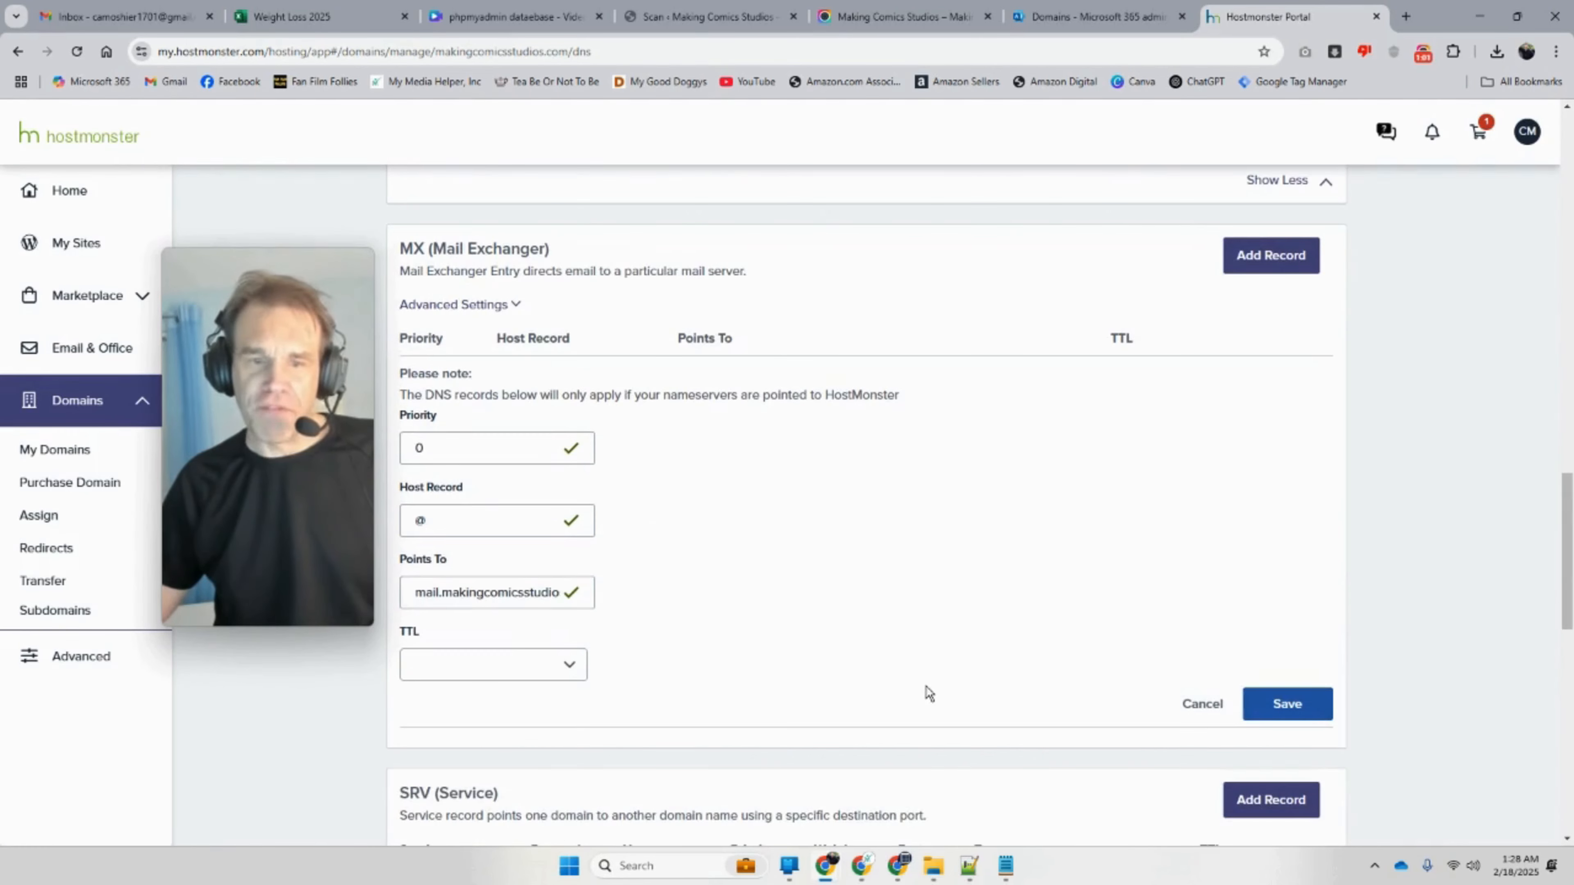
left_click_drag(480, 596, 781, 601)
left_click_drag(640, 614, 688, 611)
left_click_drag(541, 596, 392, 598)
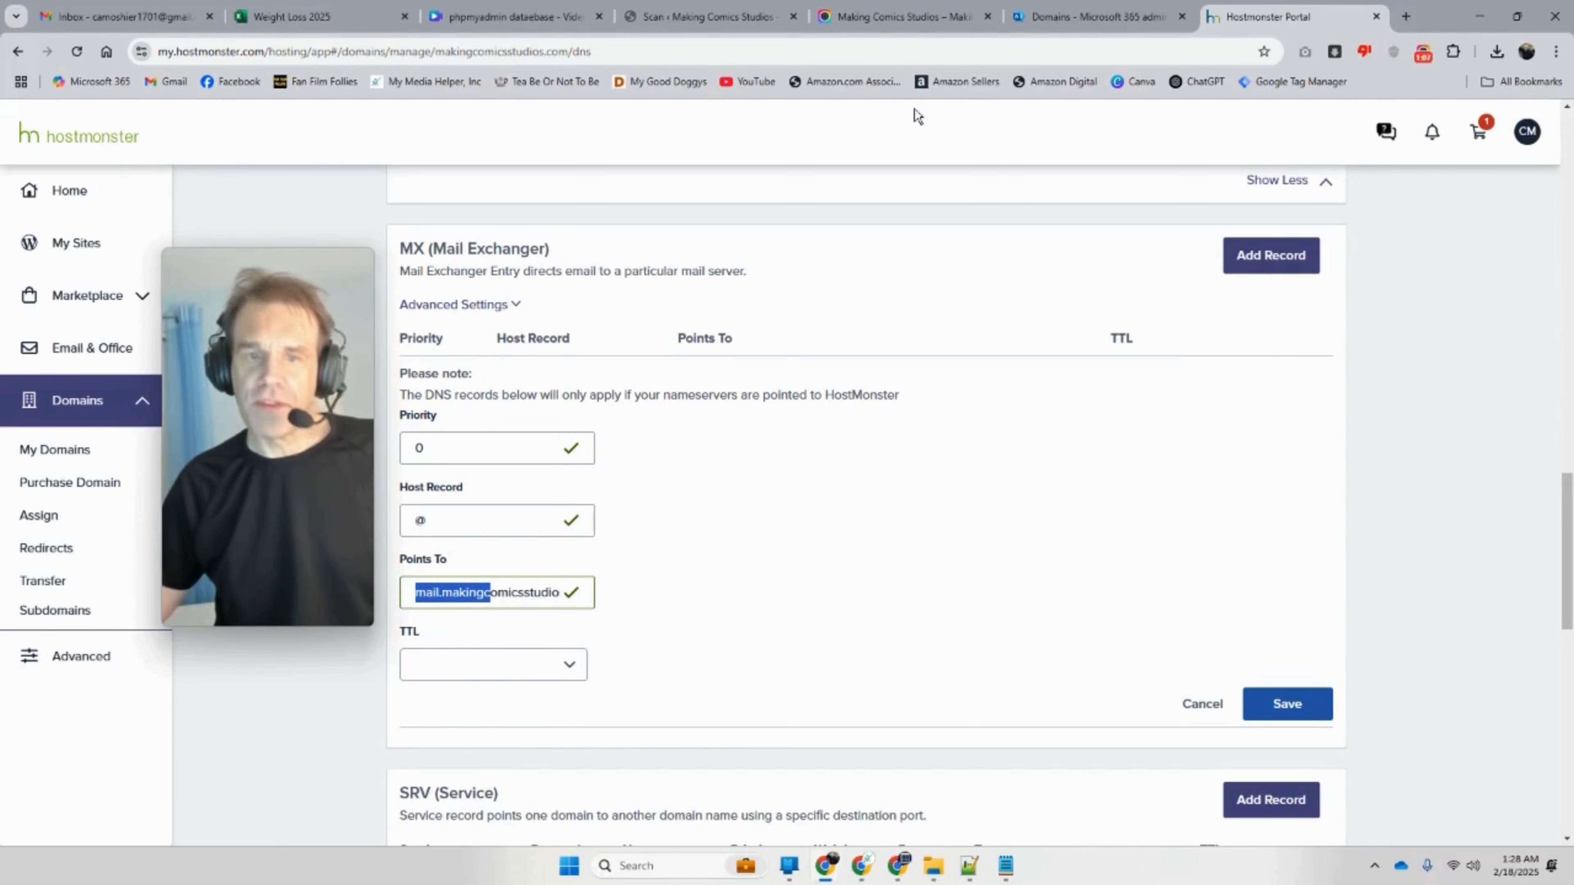
left_click(1094, 16)
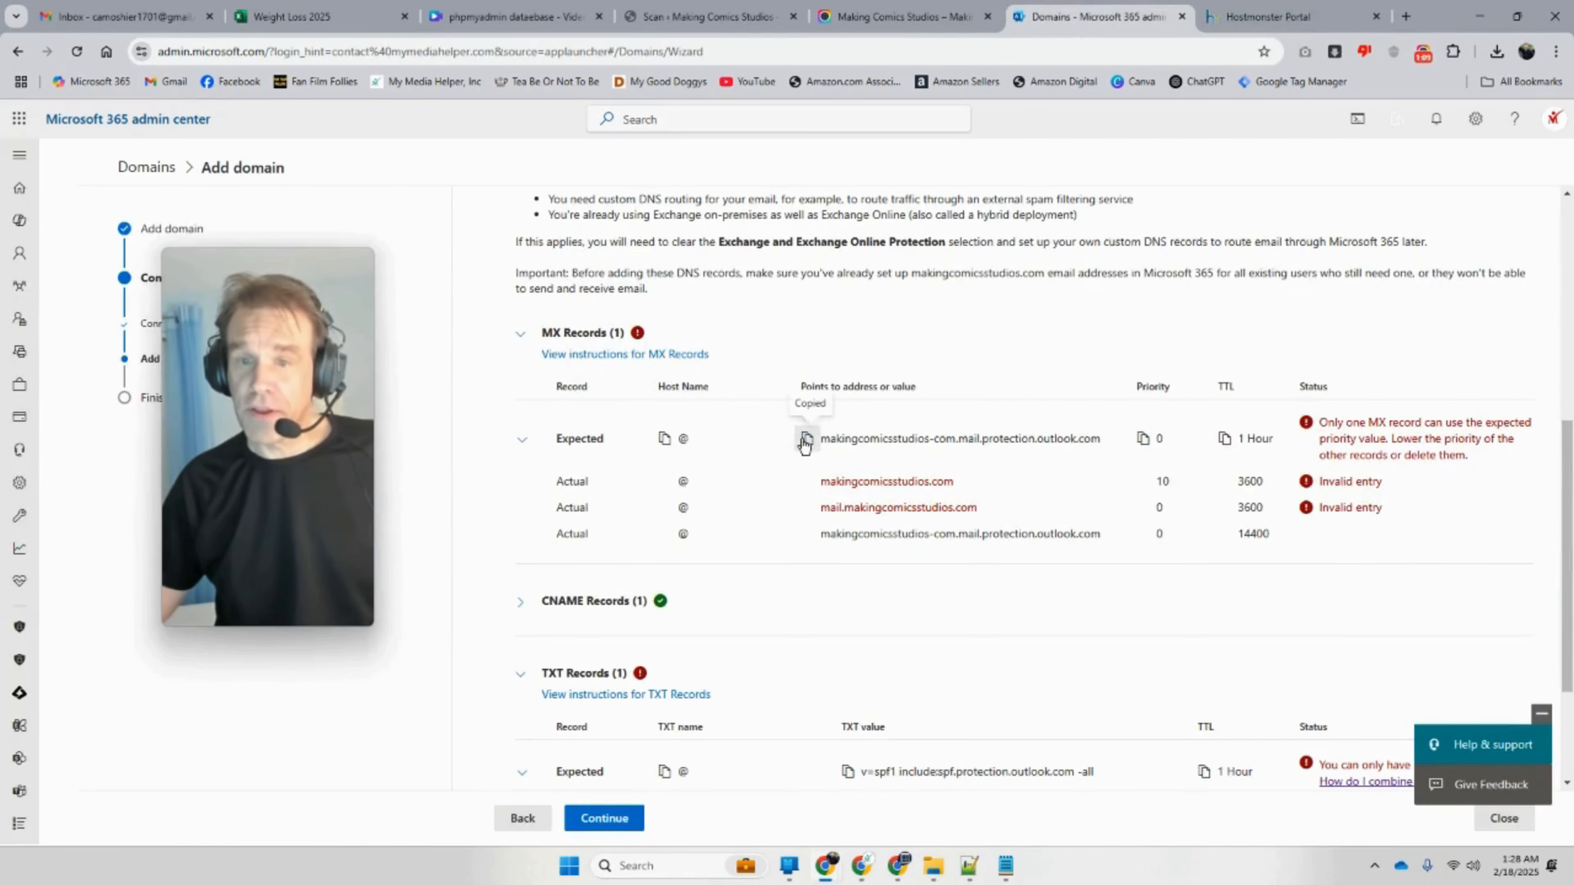
left_click(1271, 16)
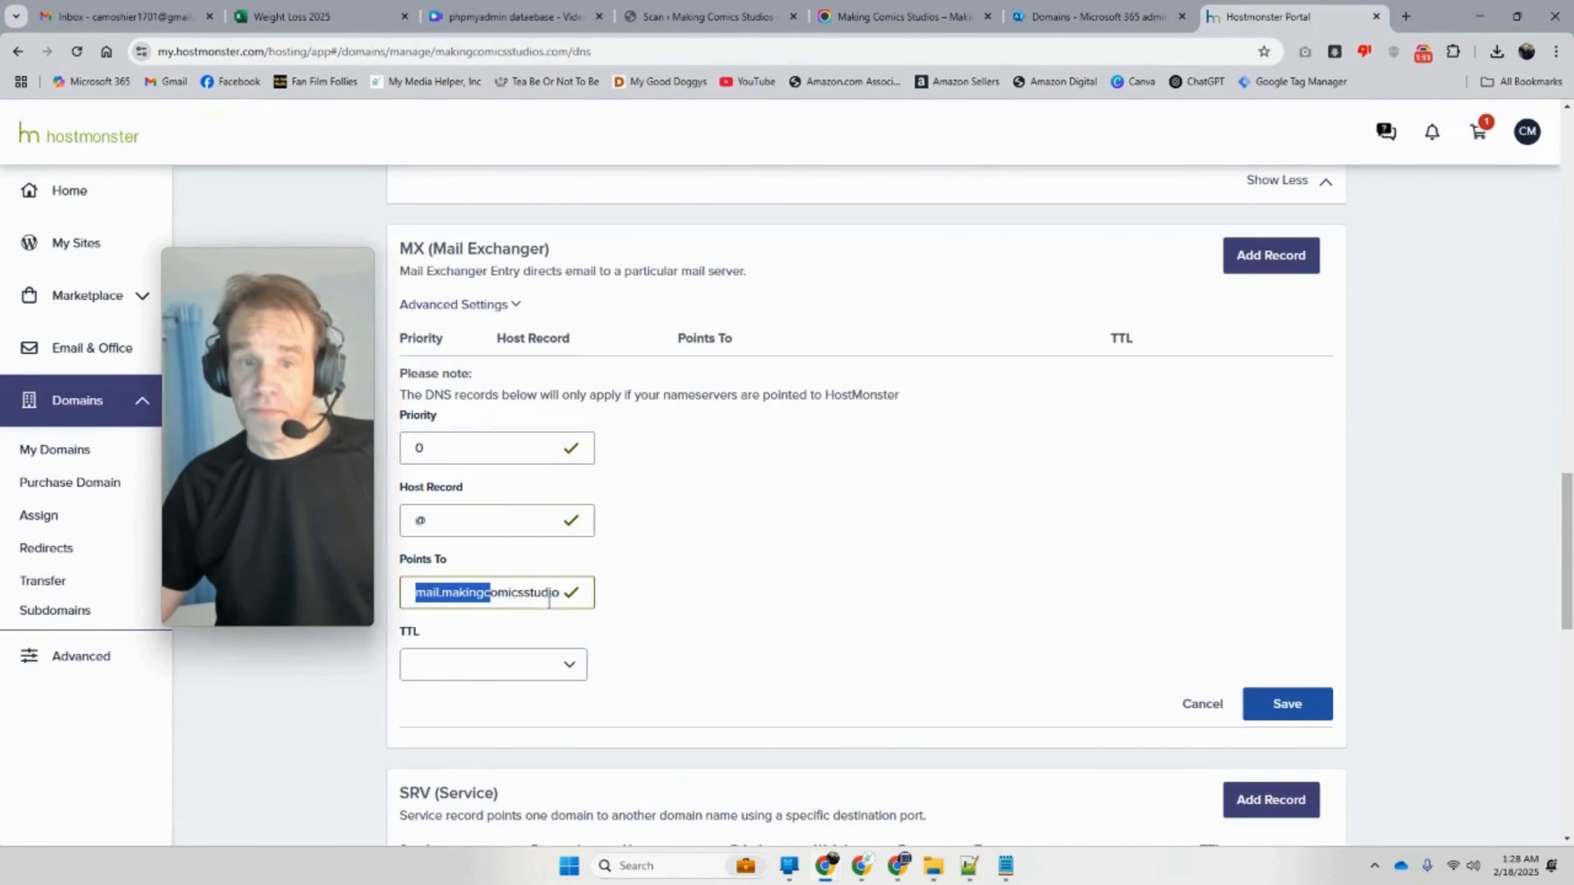
right_click(434, 581)
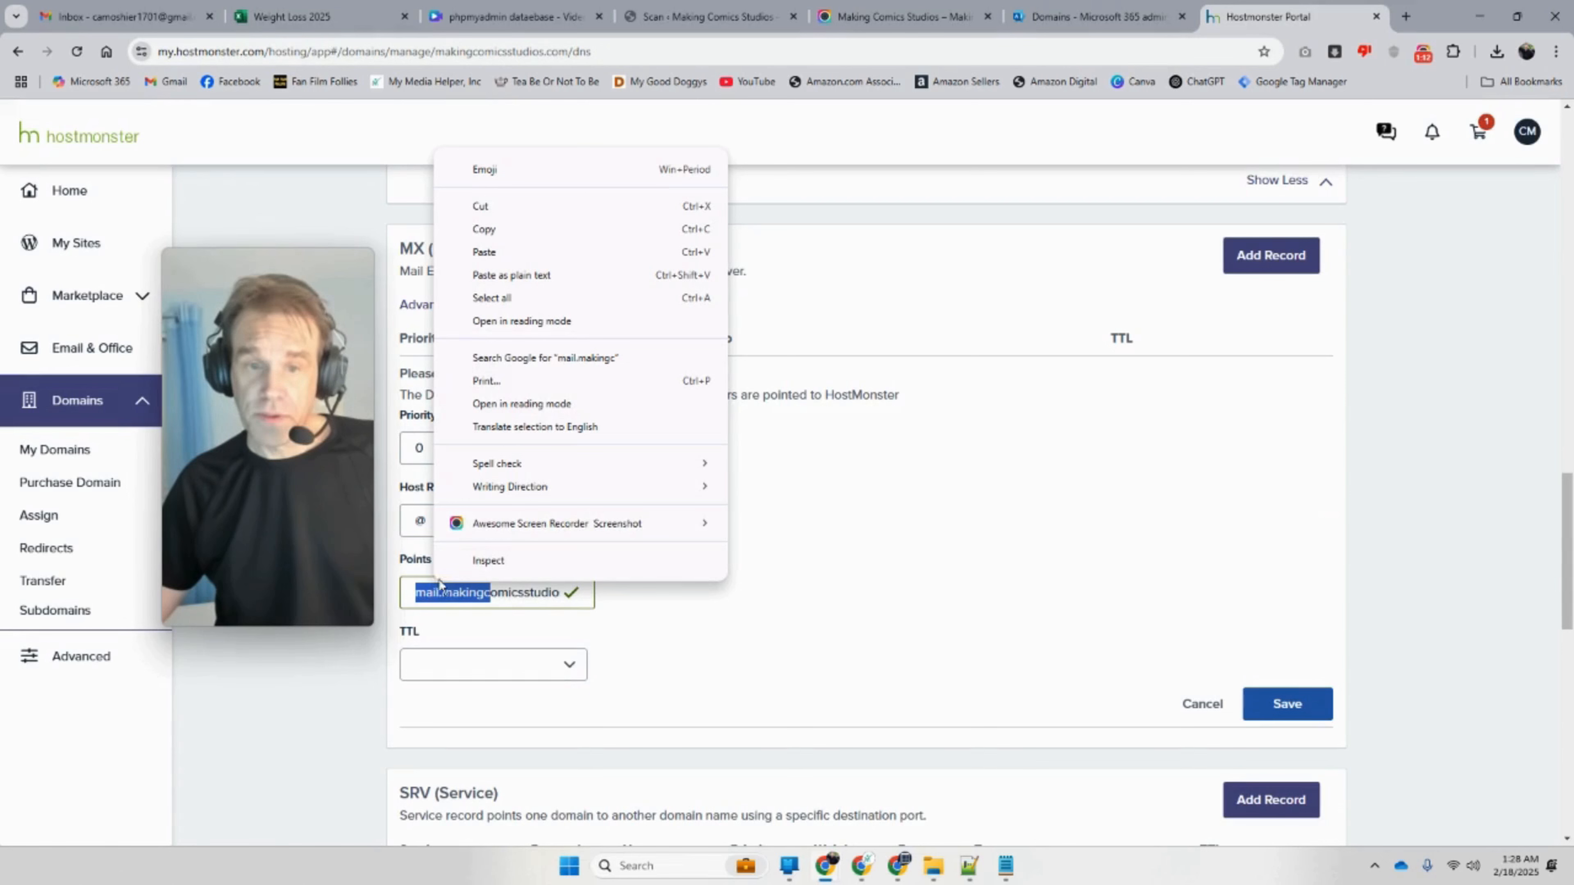
left_click(508, 299)
type("makingcomicsstudios-com.mail.protection.outlook.com")
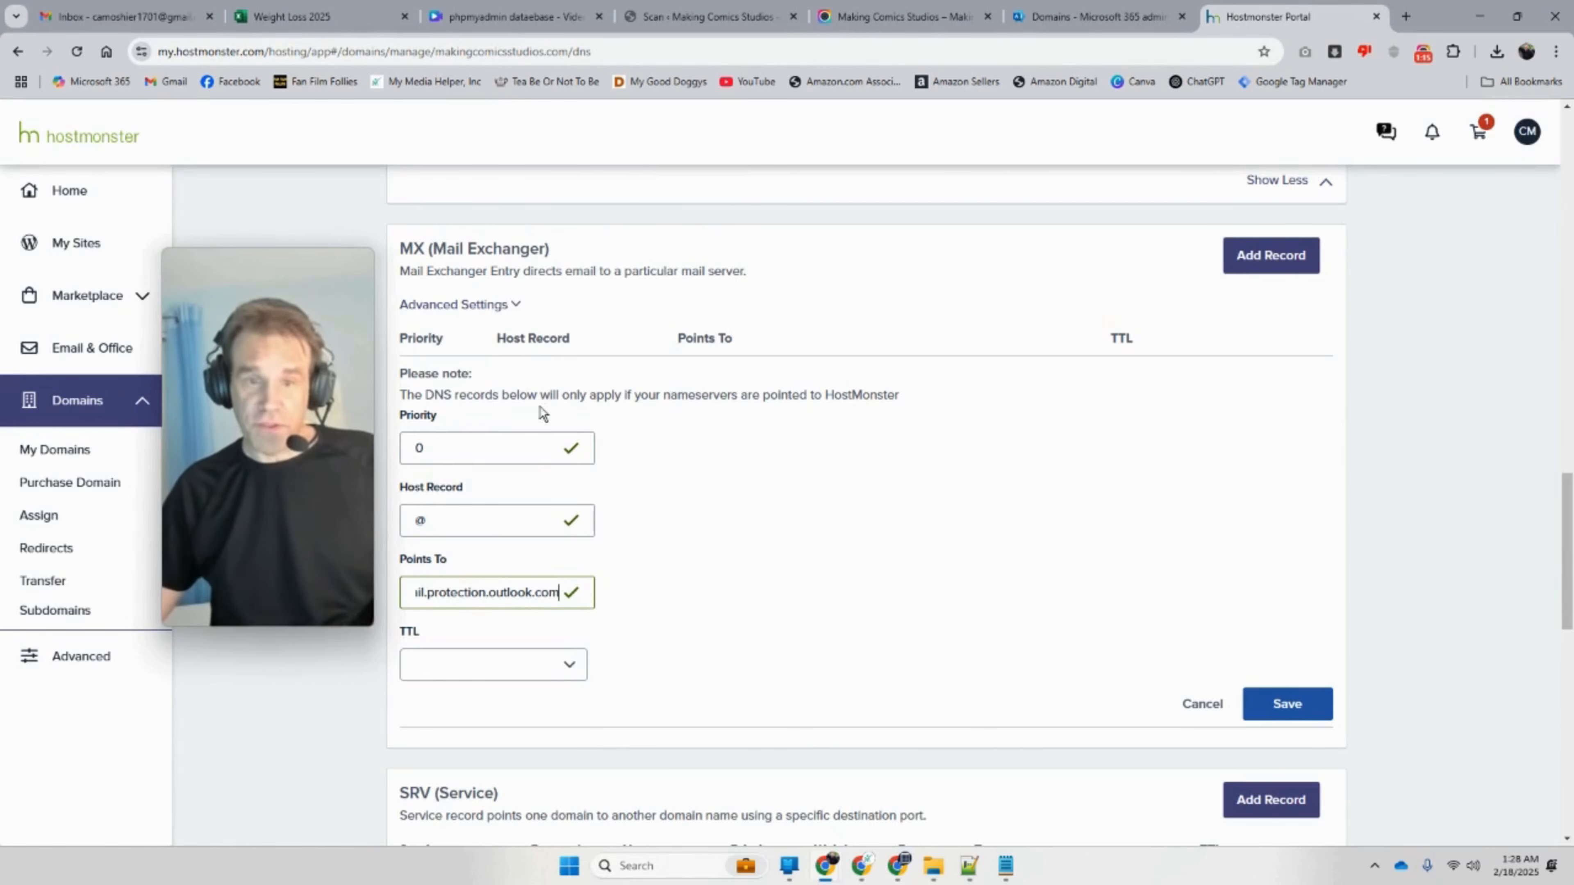
left_click(1278, 705)
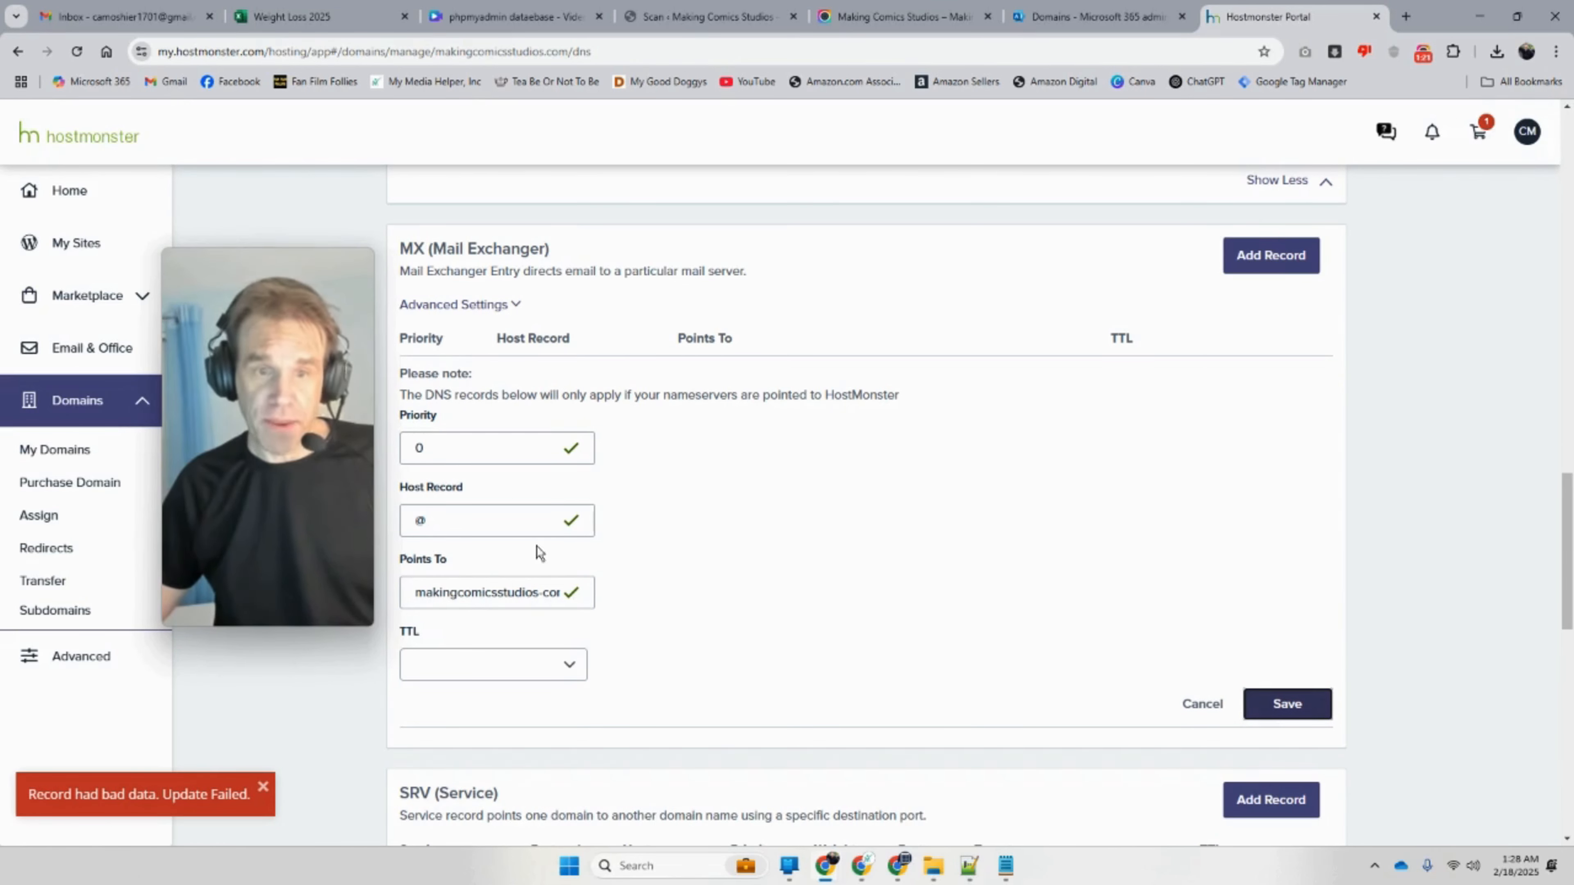
left_click_drag(447, 520, 414, 552)
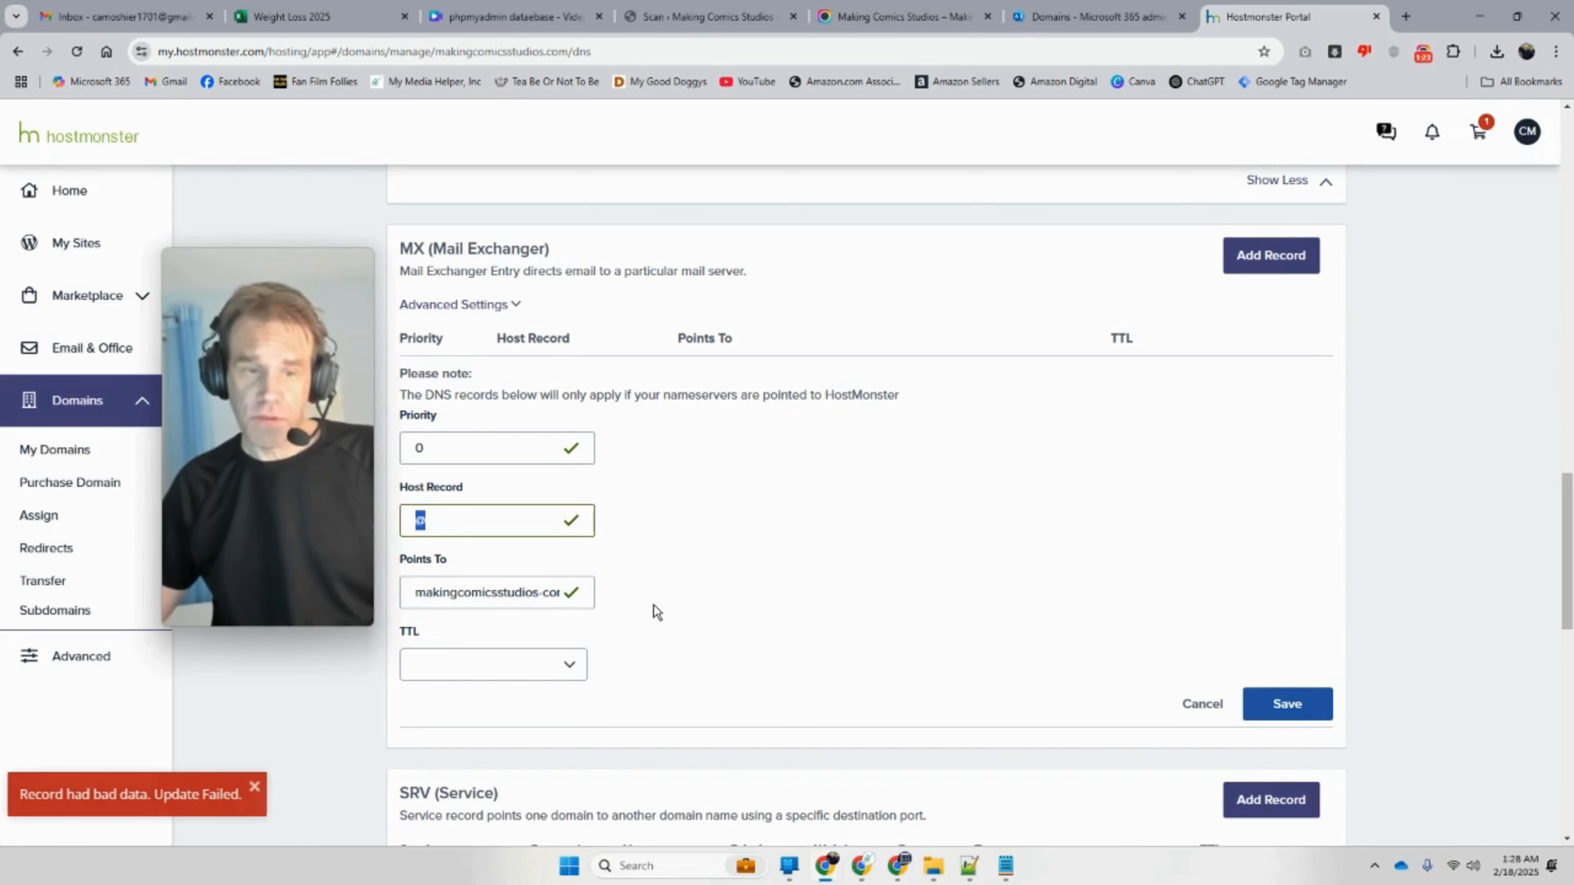
left_click(1275, 700)
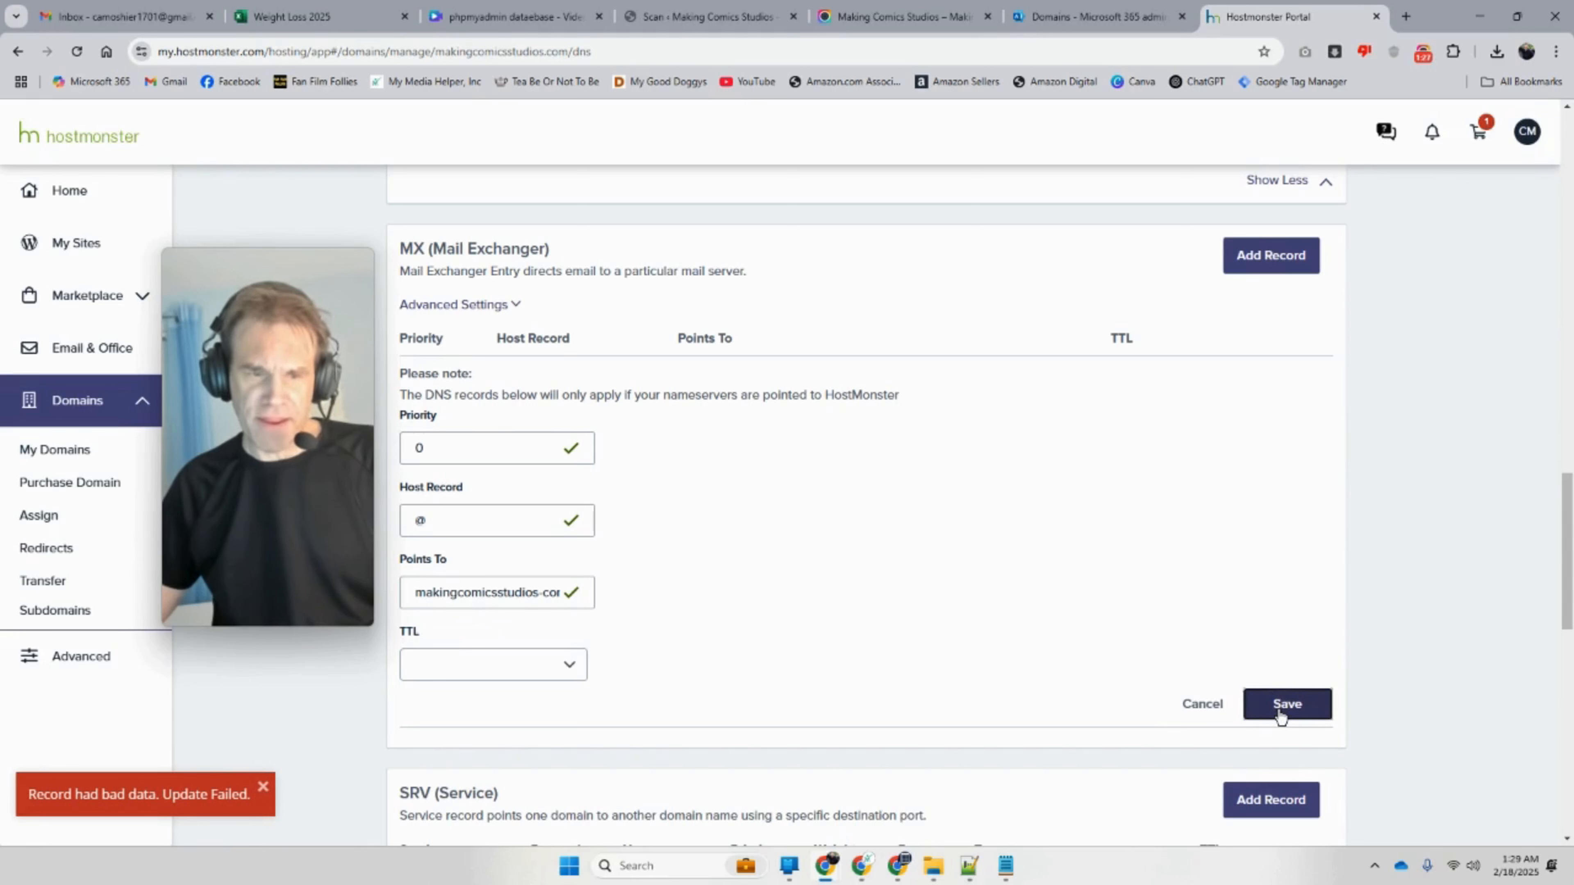
left_click(1202, 704)
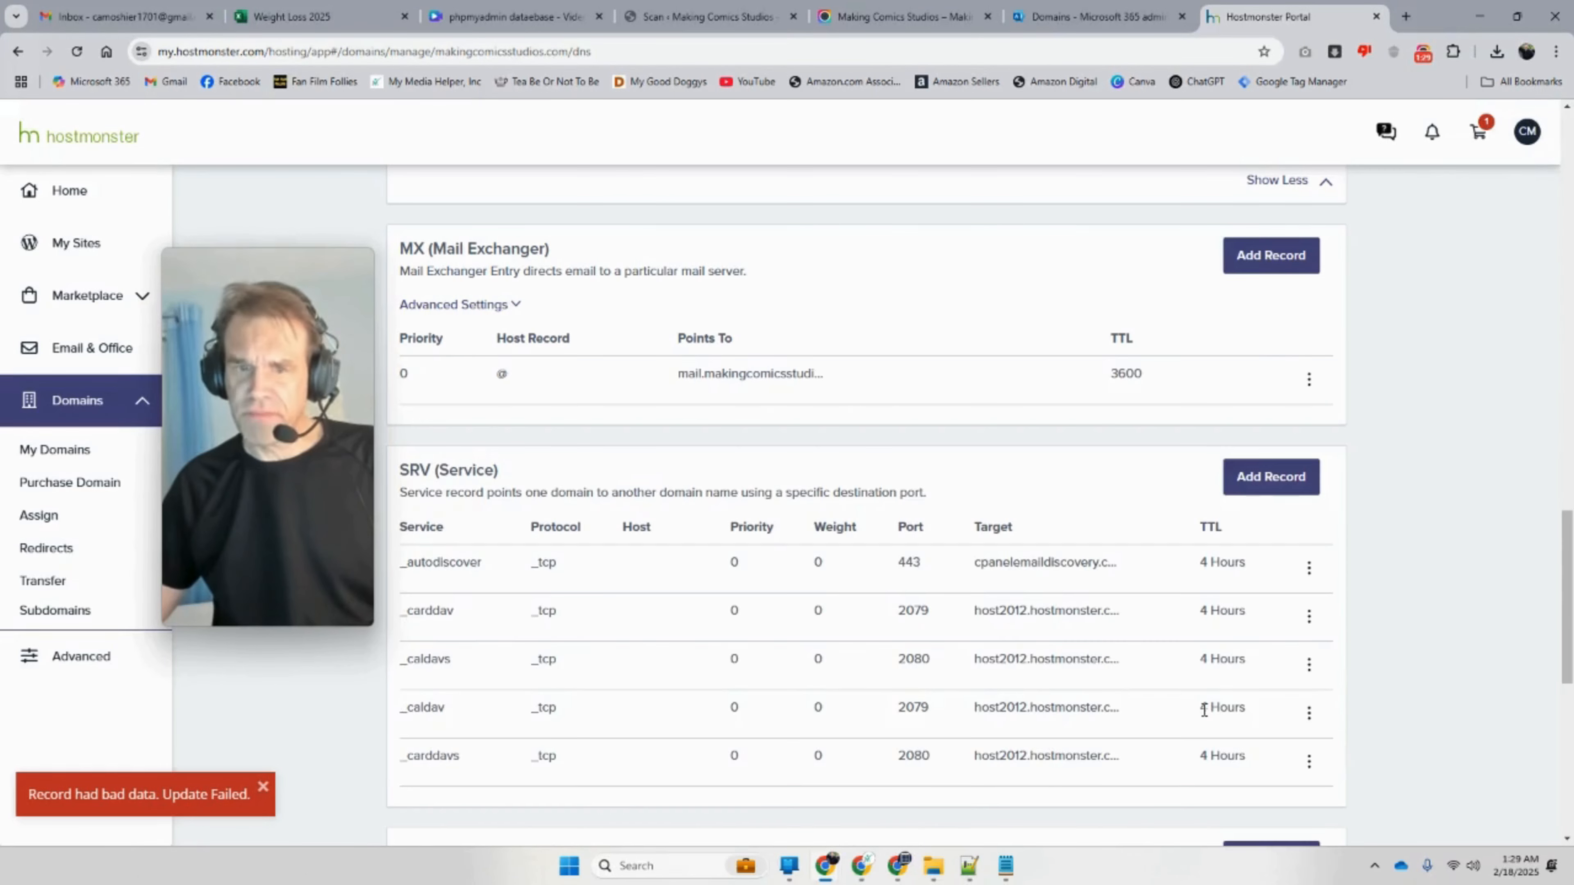
Step: Delete the old mail-server MX record
left_click(1309, 379)
left_click(1246, 447)
left_click(956, 439)
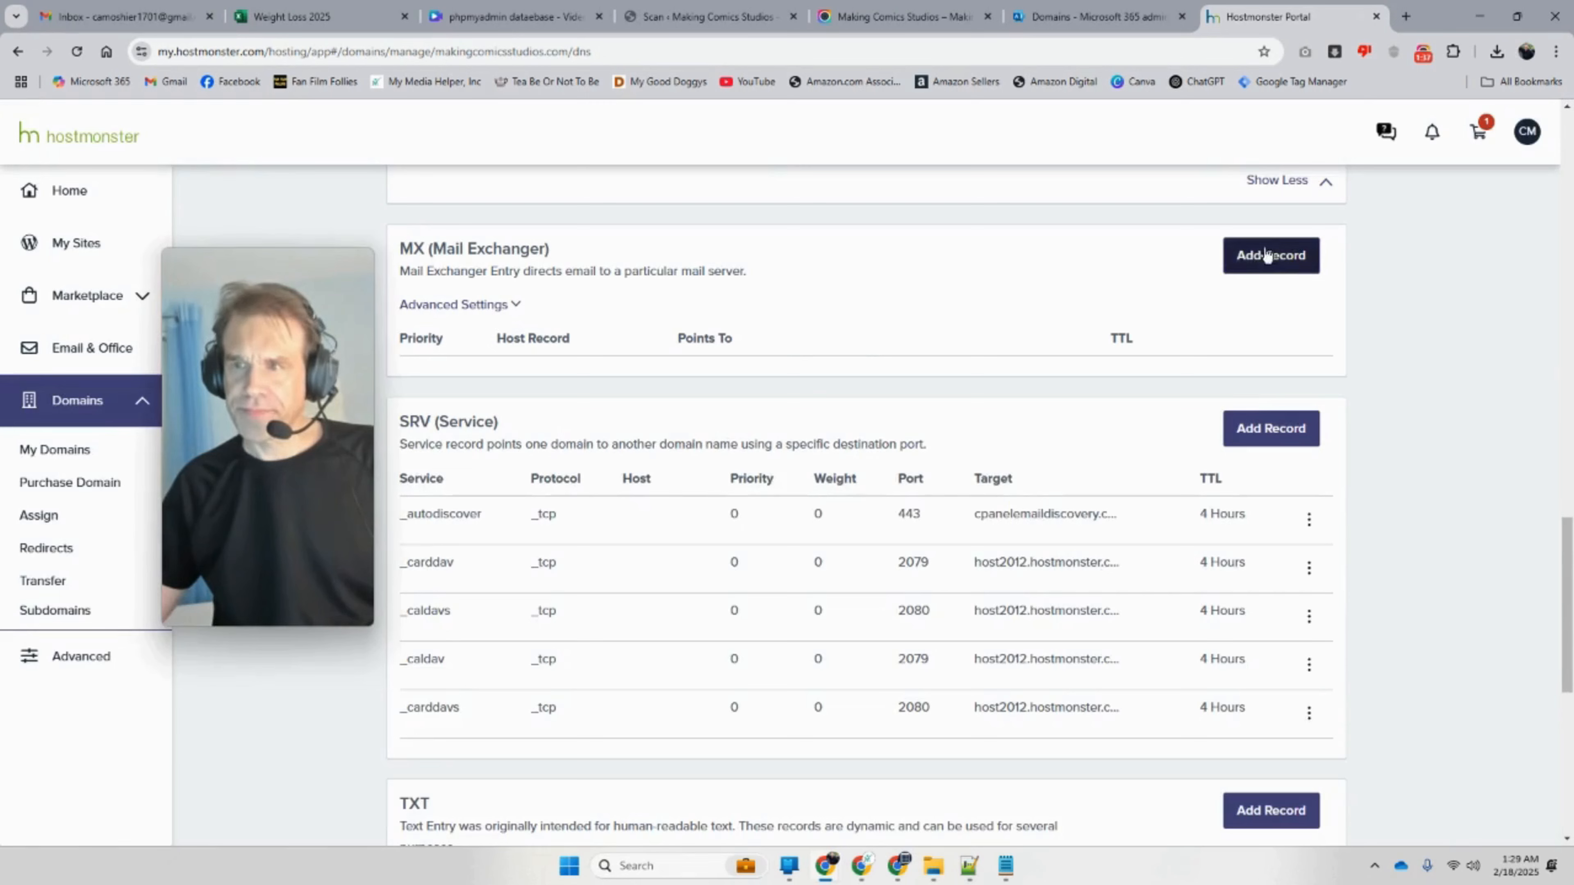
Step: Add and save a new @ MX record pointing to makingcomicsstudios-com.mail.protection.outlook.com
left_click(1271, 256)
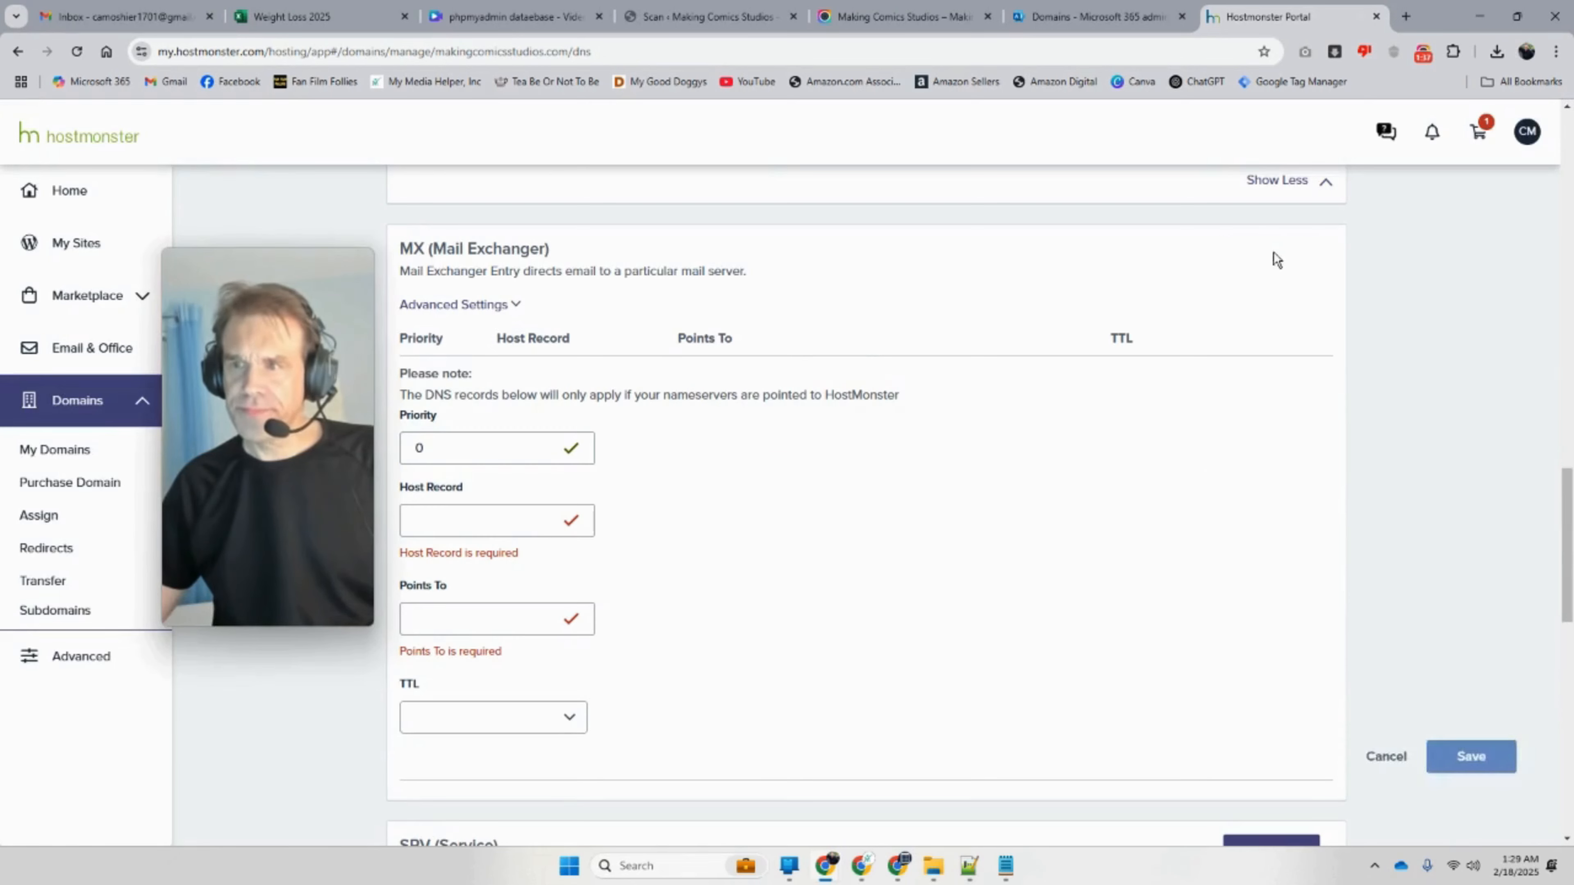
left_click(449, 533)
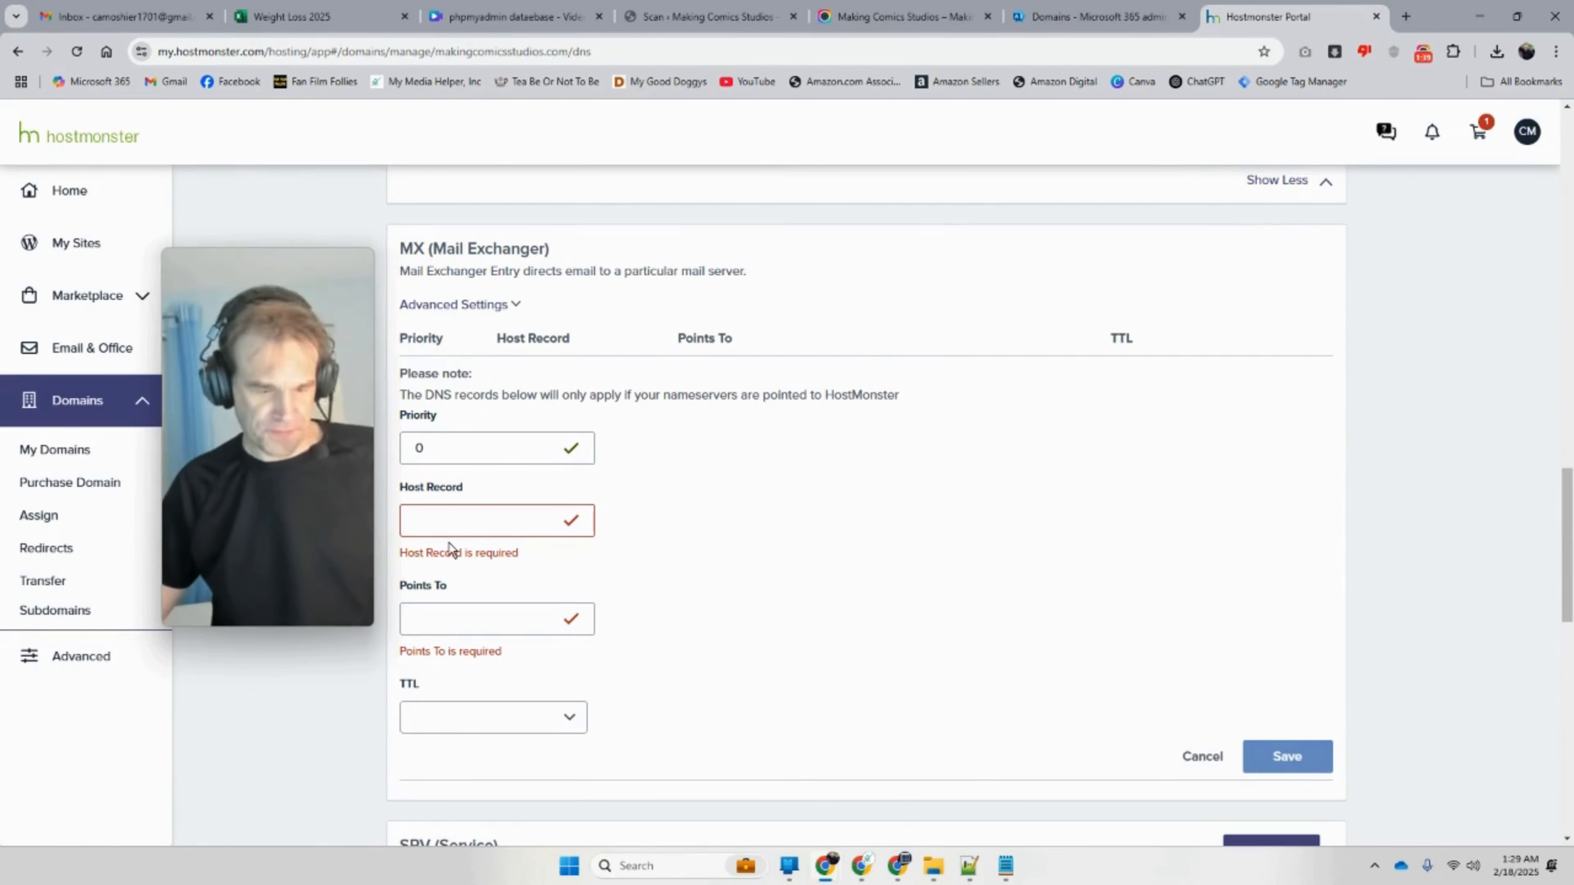
type("@")
left_click(1135, 12)
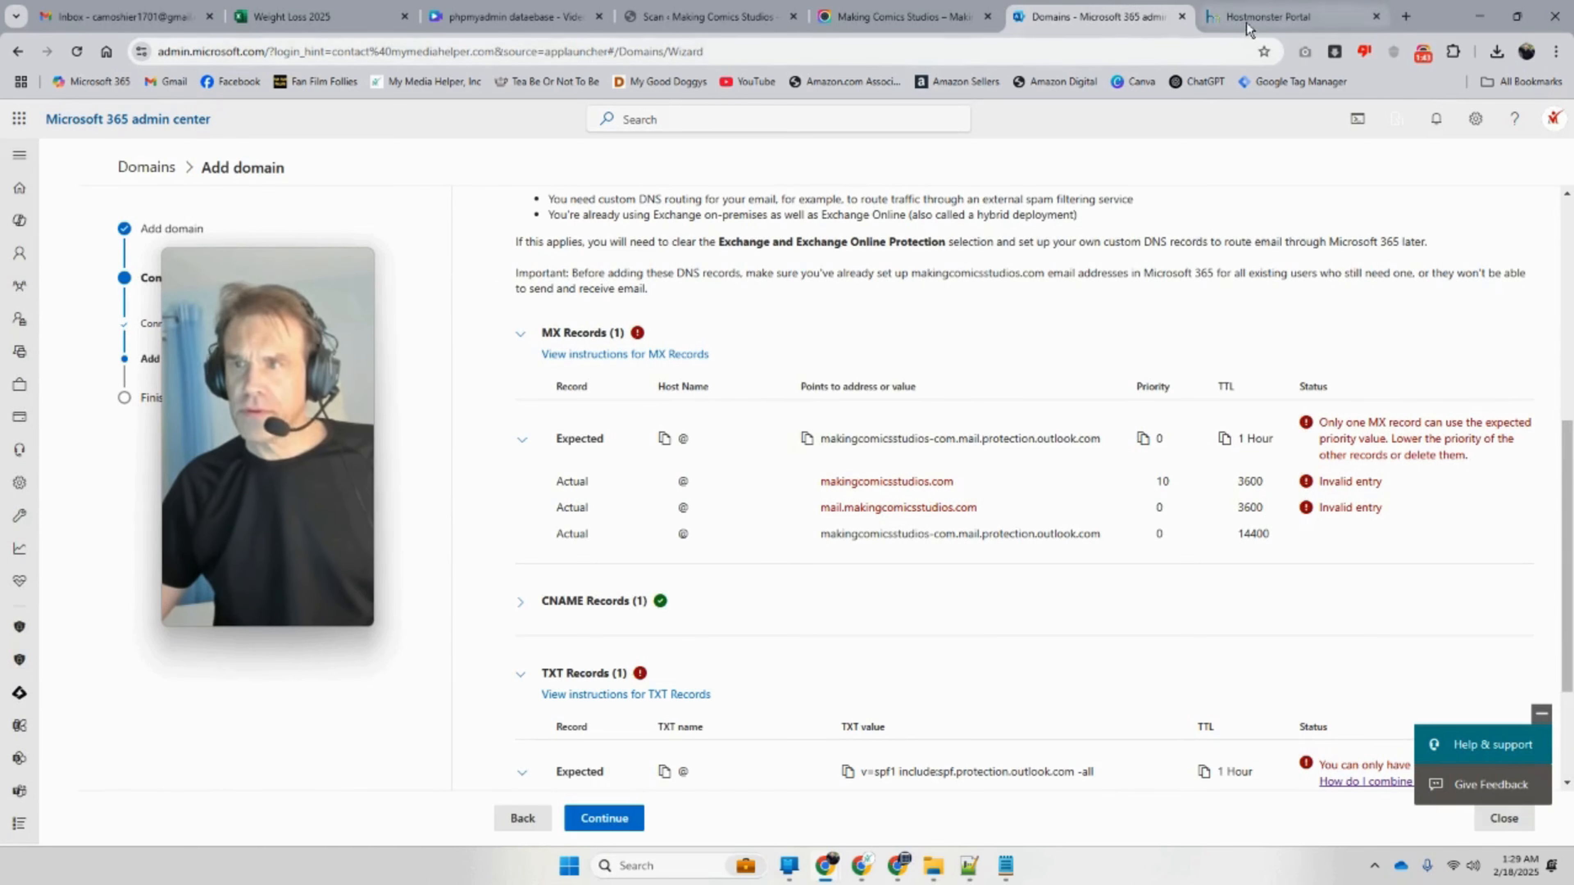
left_click(1265, 16)
left_click(449, 595)
type("makingcomicsstudios-com.mail.protection.outlook.com")
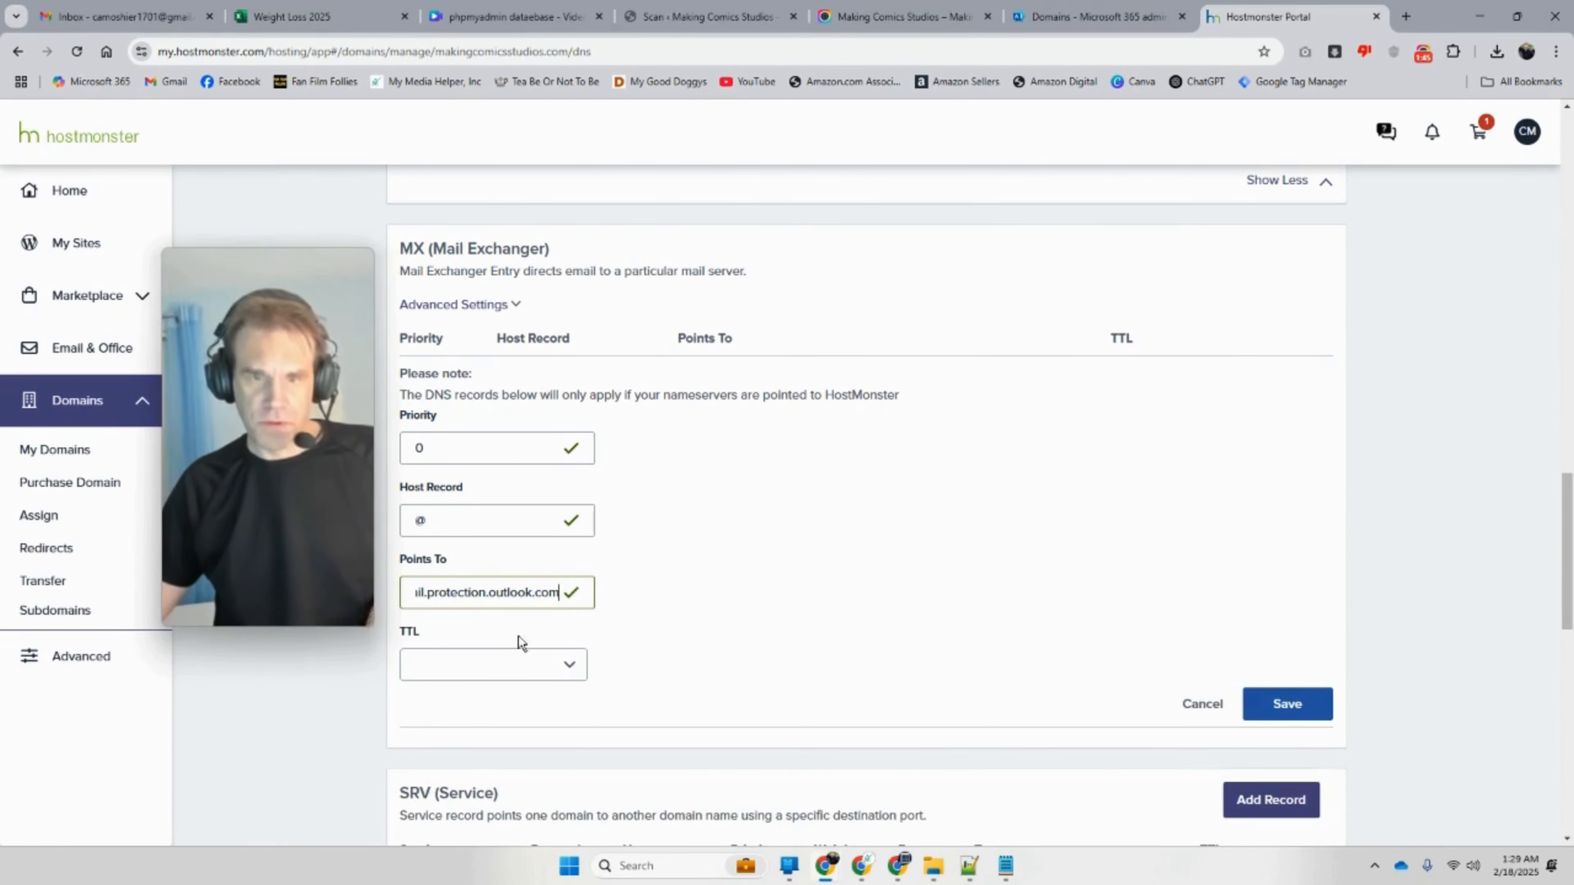
left_click(1274, 705)
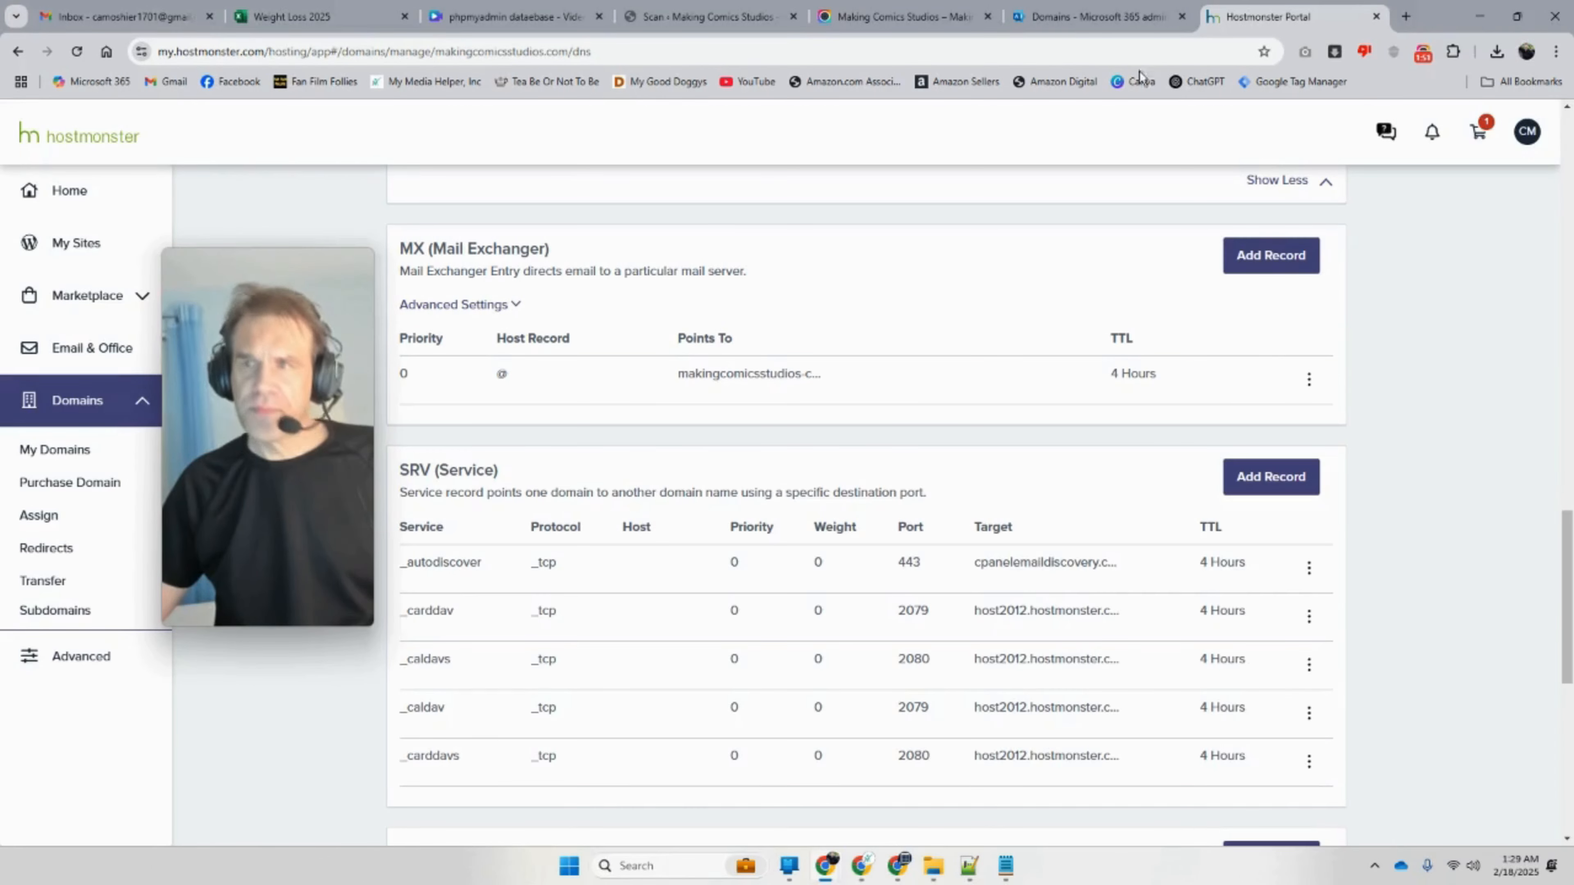
Step: Scroll the Microsoft 365 DNS results down to the TXT check flagging the duplicate SPF record
left_click(1077, 18)
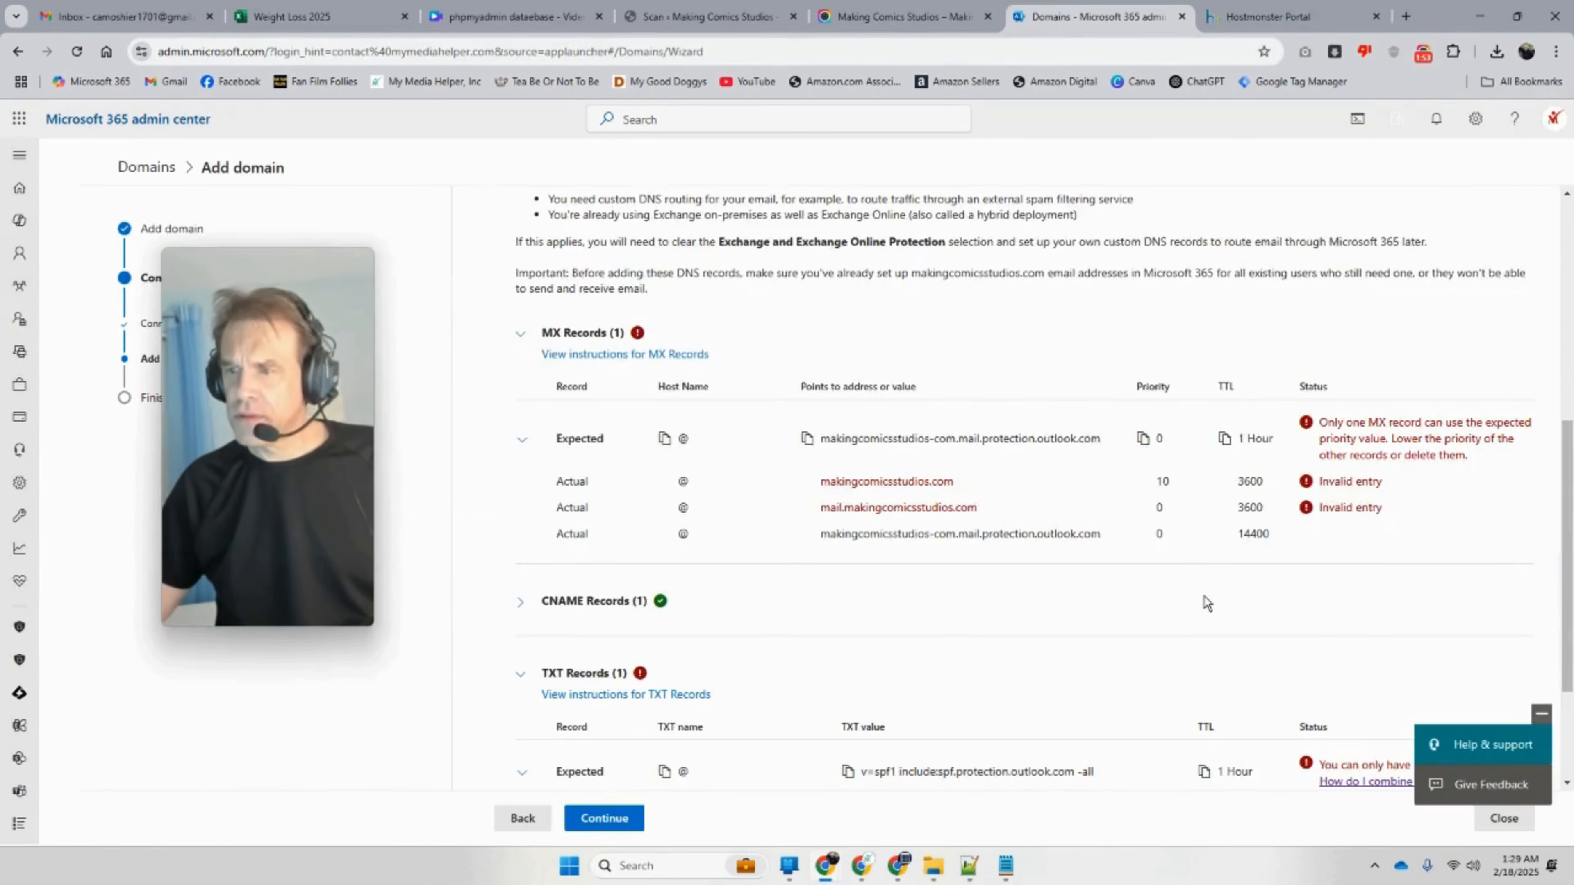
scroll(1206, 604, "down", 3)
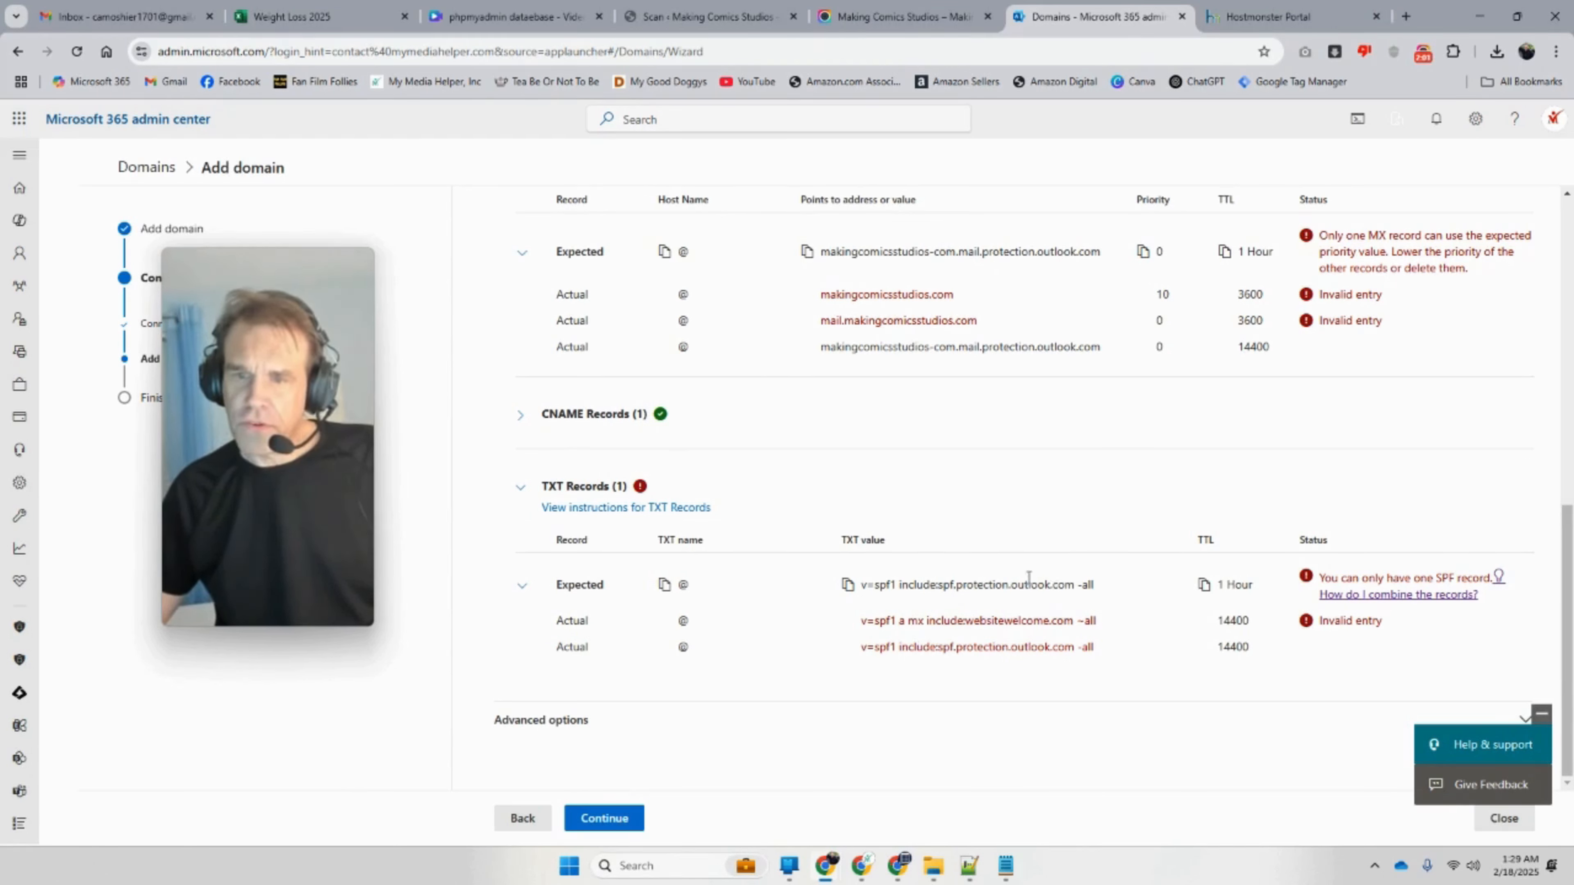
Step: Delete the Microsoft domain-verification TXT record in HostMonster DNS Manager
left_click(1264, 16)
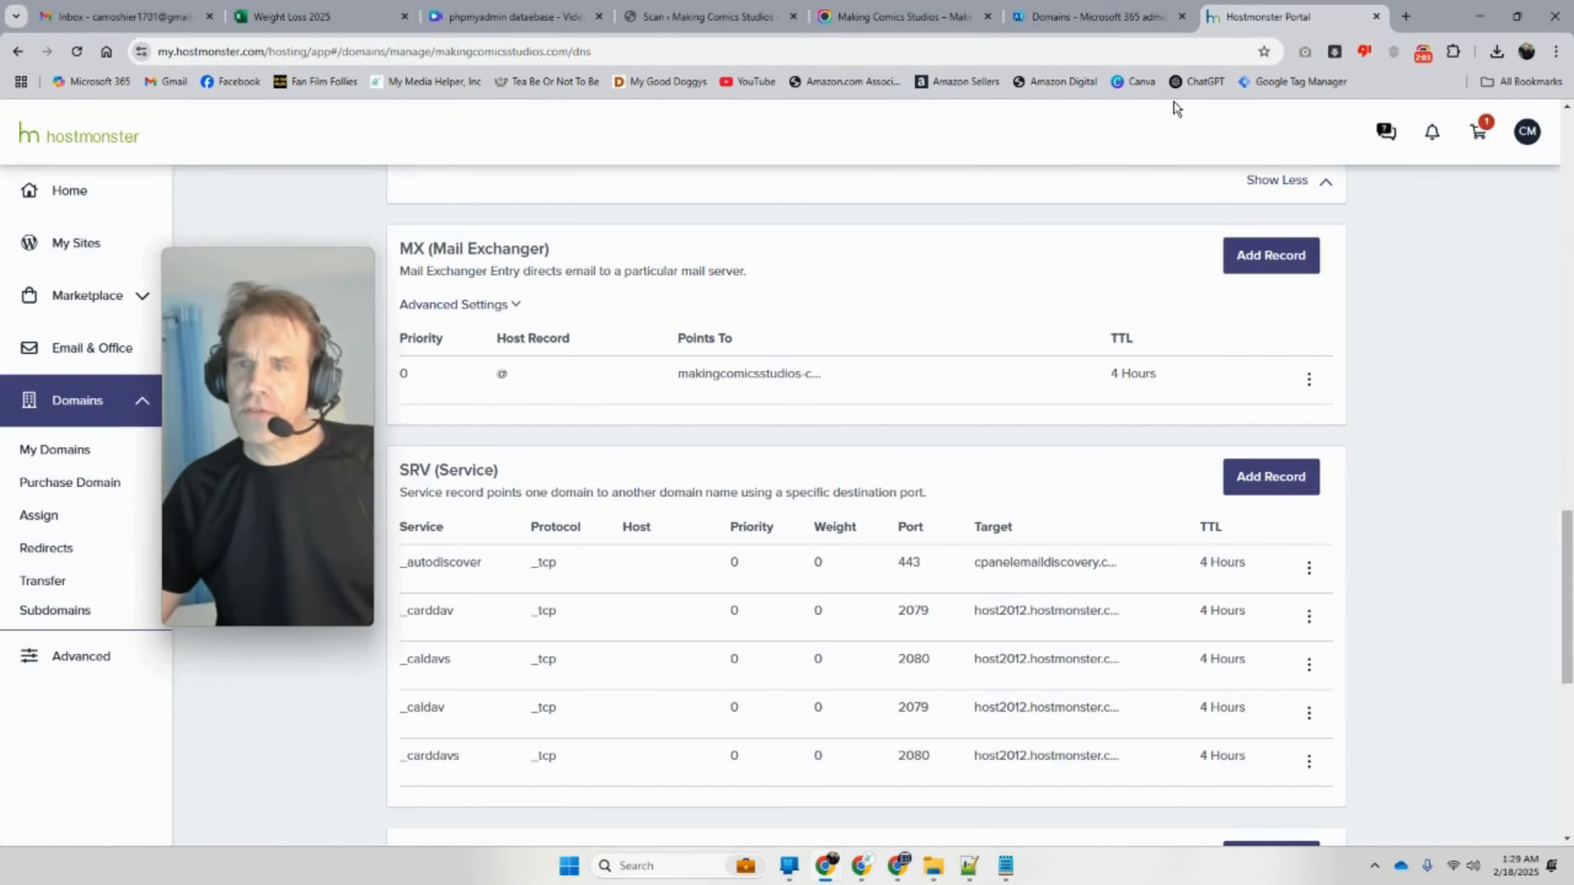
scroll(819, 459, "down", 8)
scroll(802, 496, "down", 1)
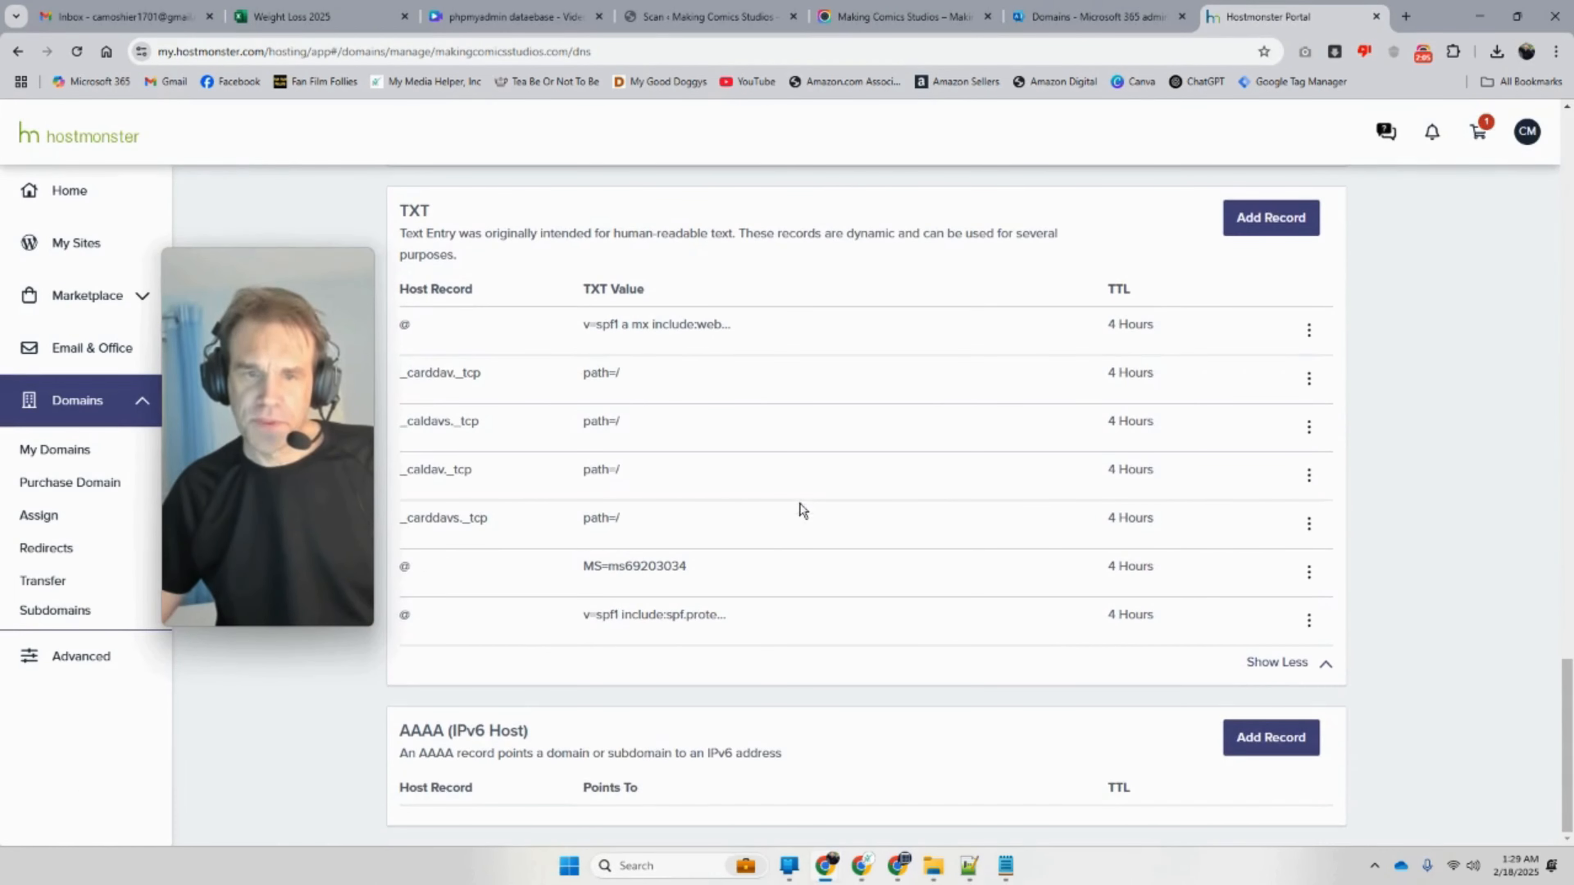
left_click_drag(713, 575, 585, 580)
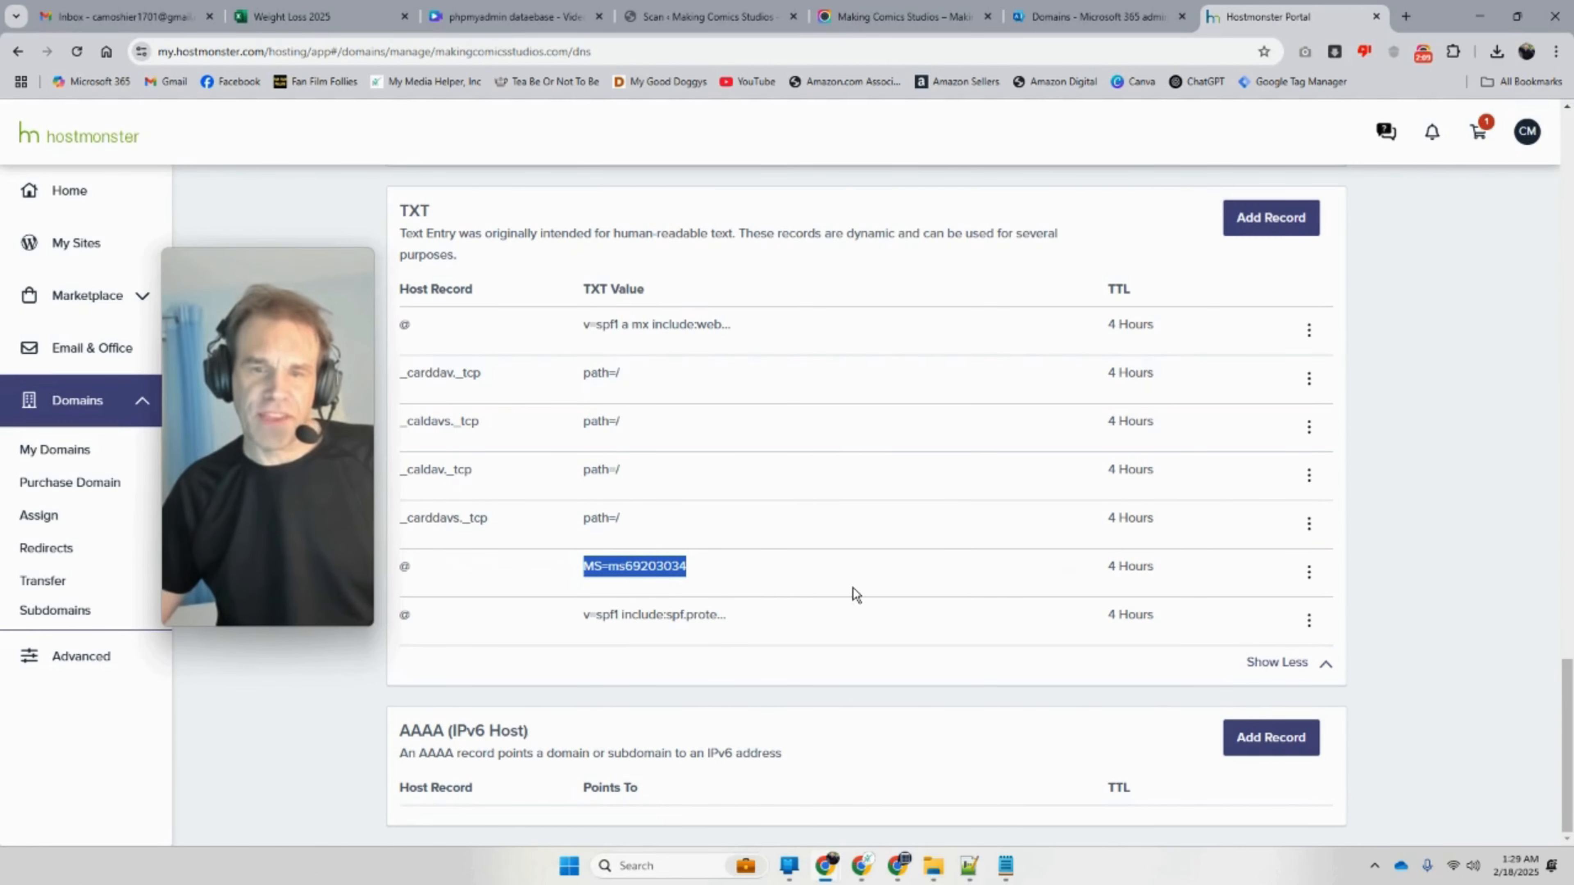
left_click(1305, 583)
left_click(1264, 643)
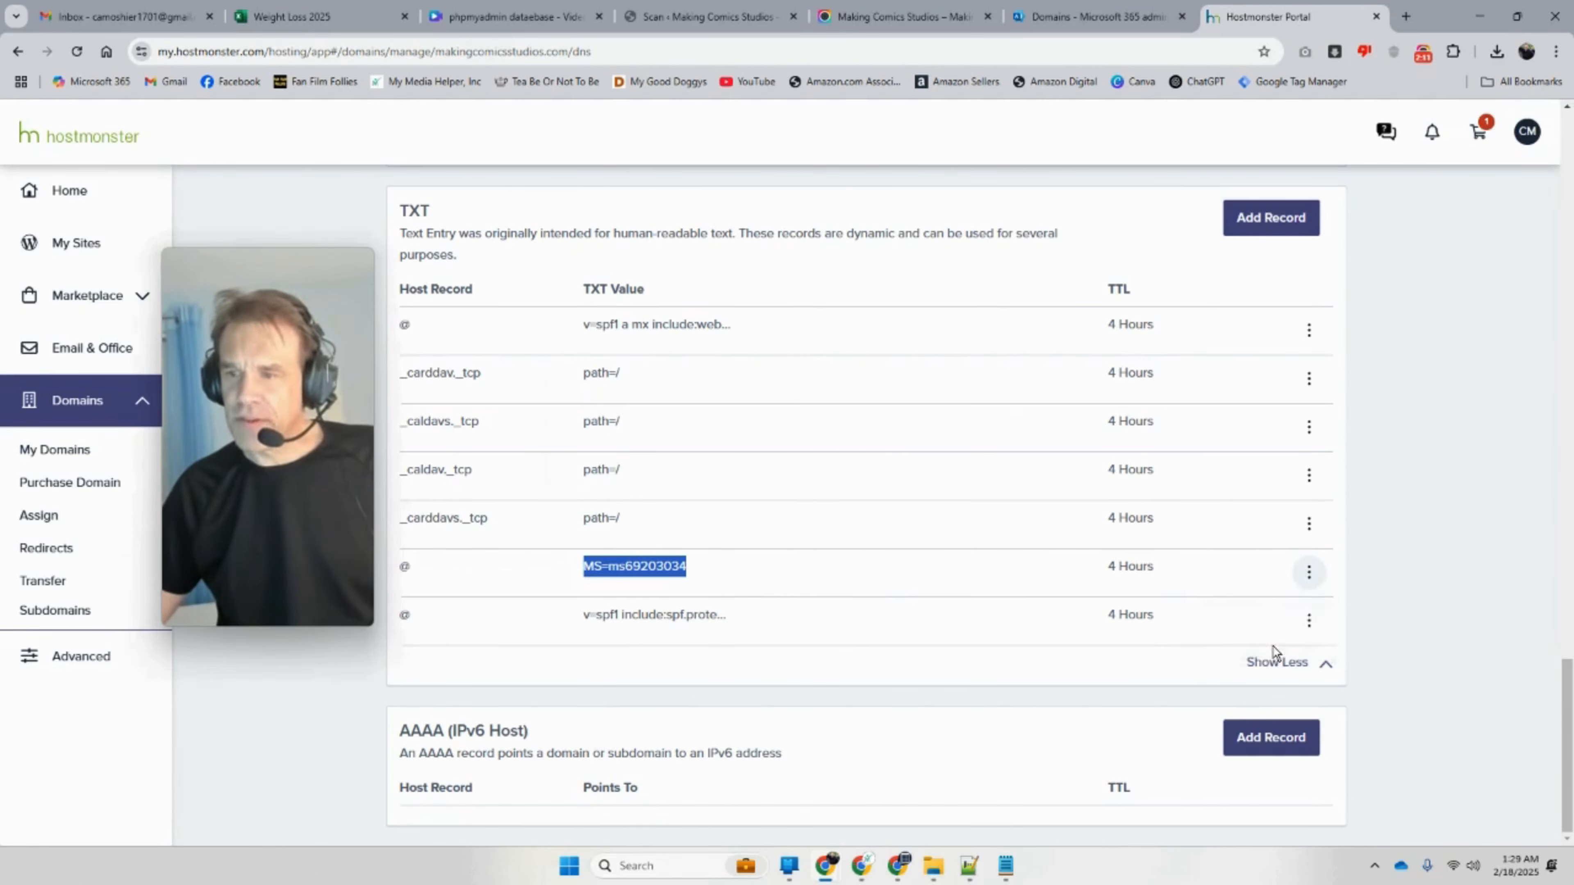
left_click(938, 442)
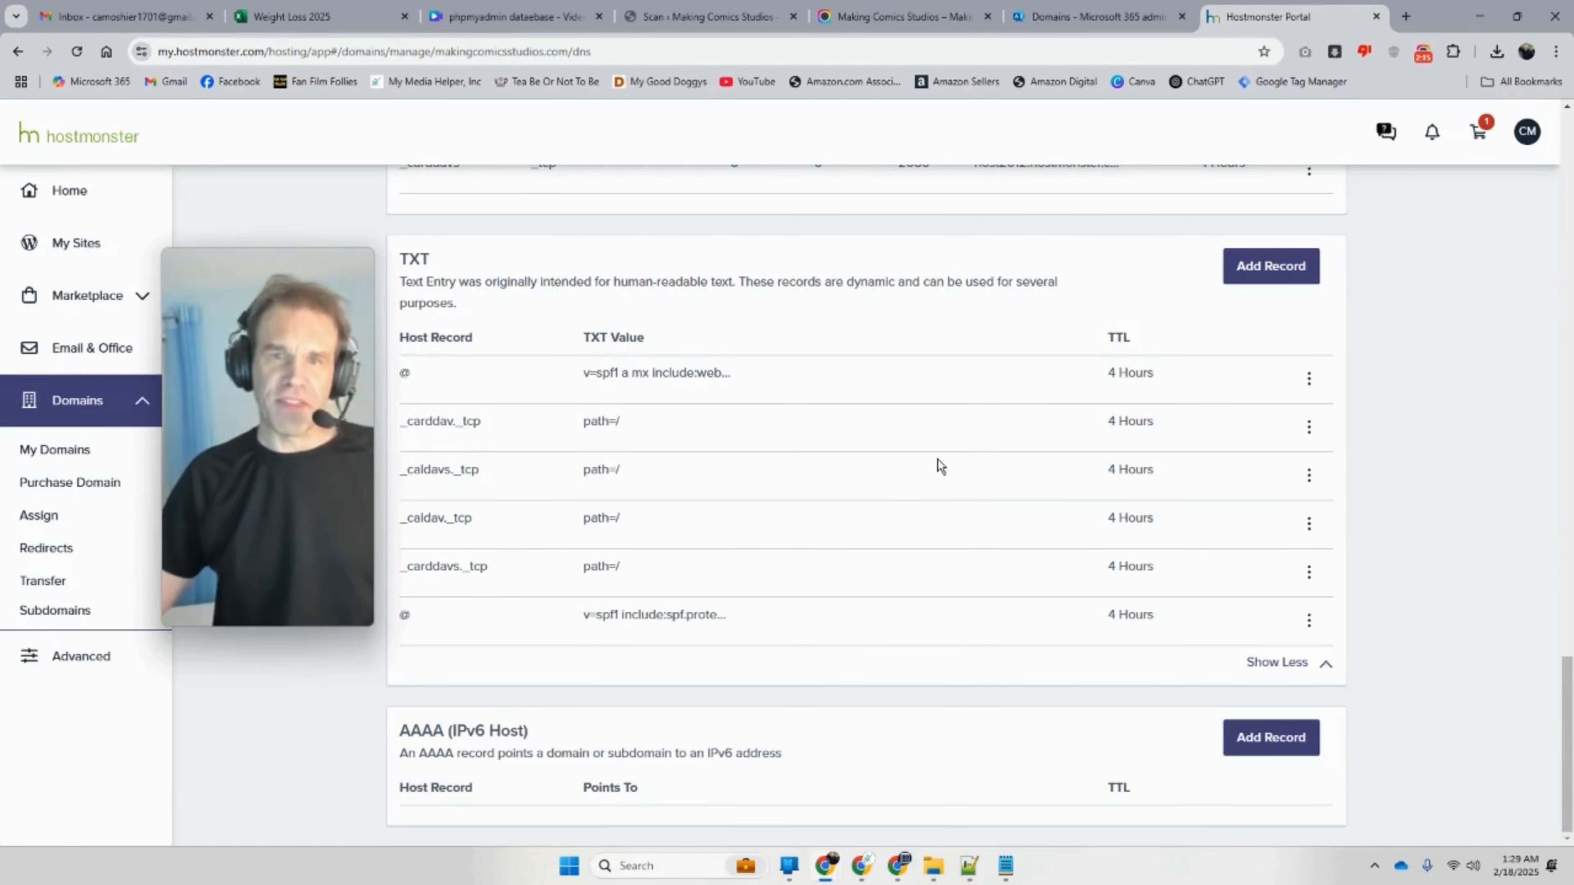
Step: Inspect the old and Microsoft SPF TXT values in their edit forms without changing them
left_click(1309, 379)
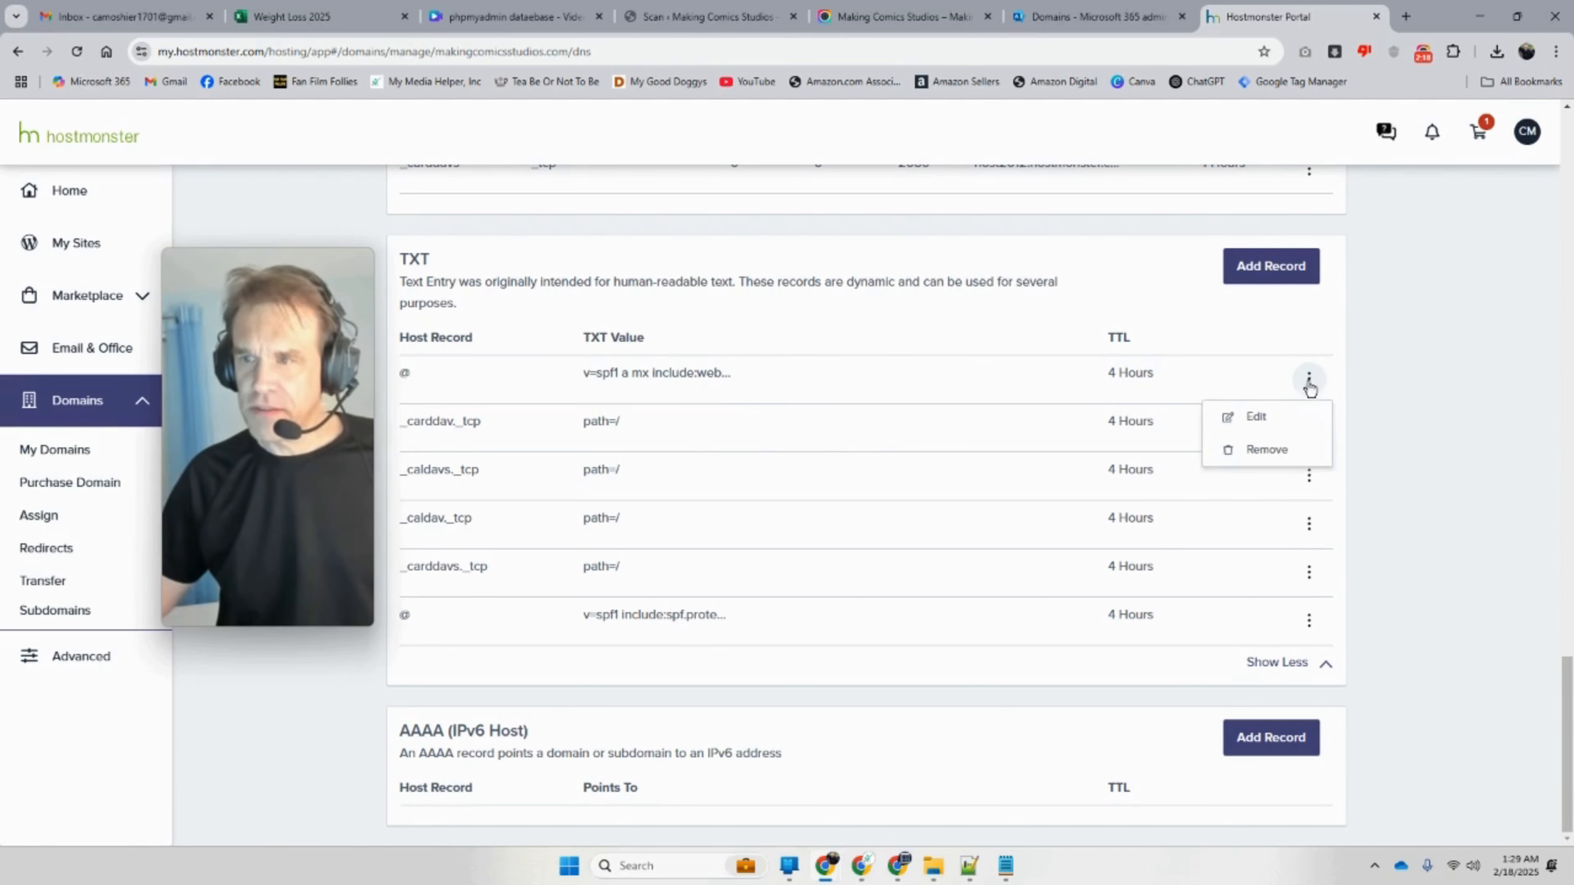
left_click(1265, 425)
left_click(483, 519)
left_click_drag(483, 519, 678, 529)
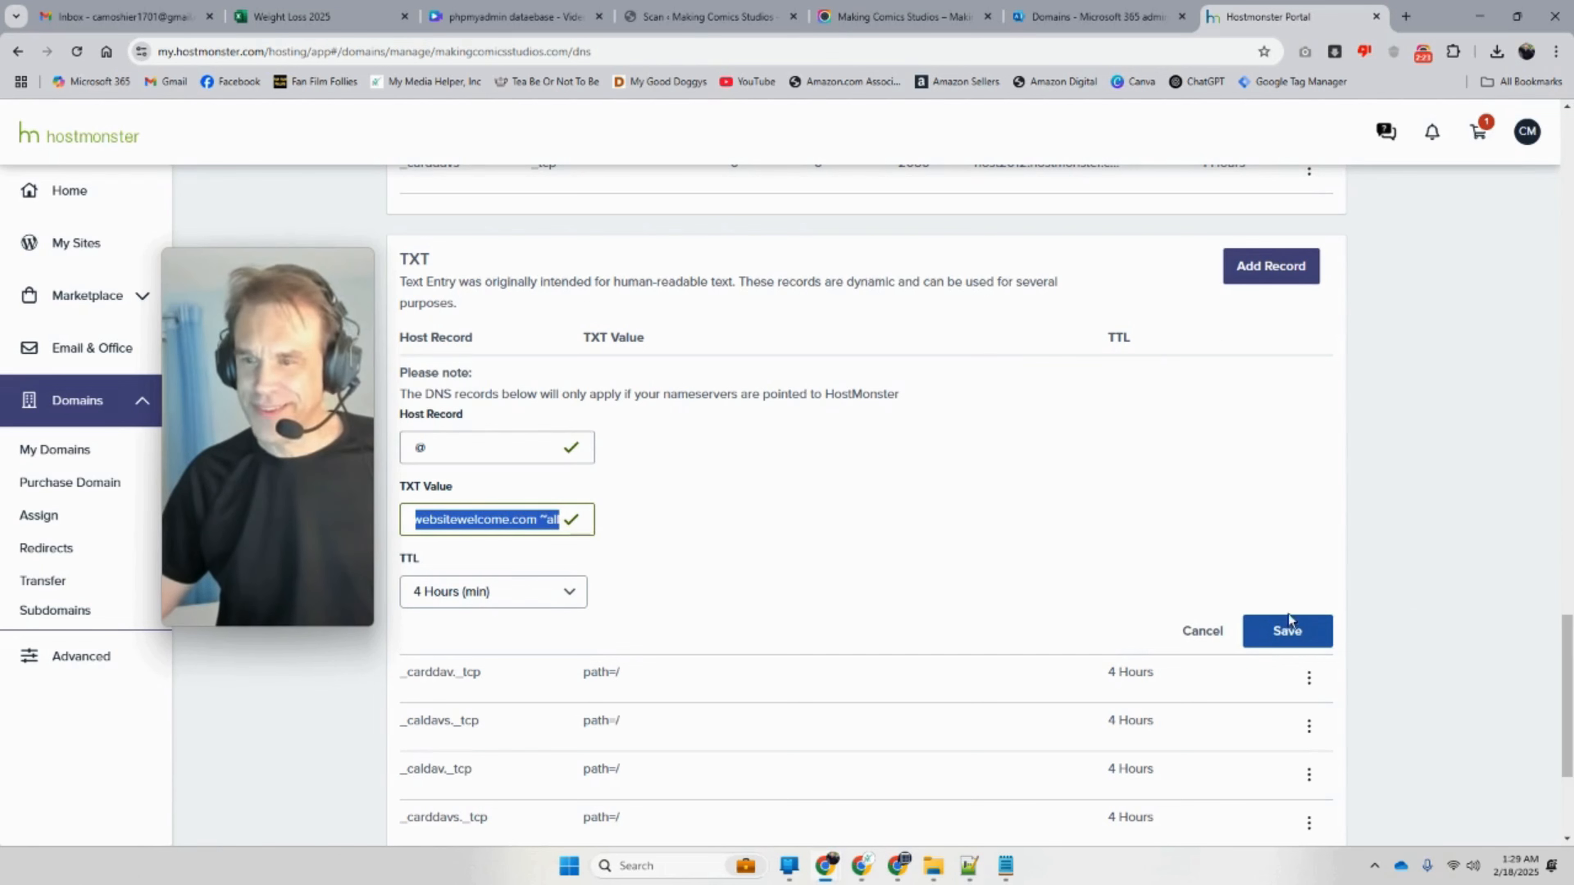
scroll(1156, 620, "down", 4)
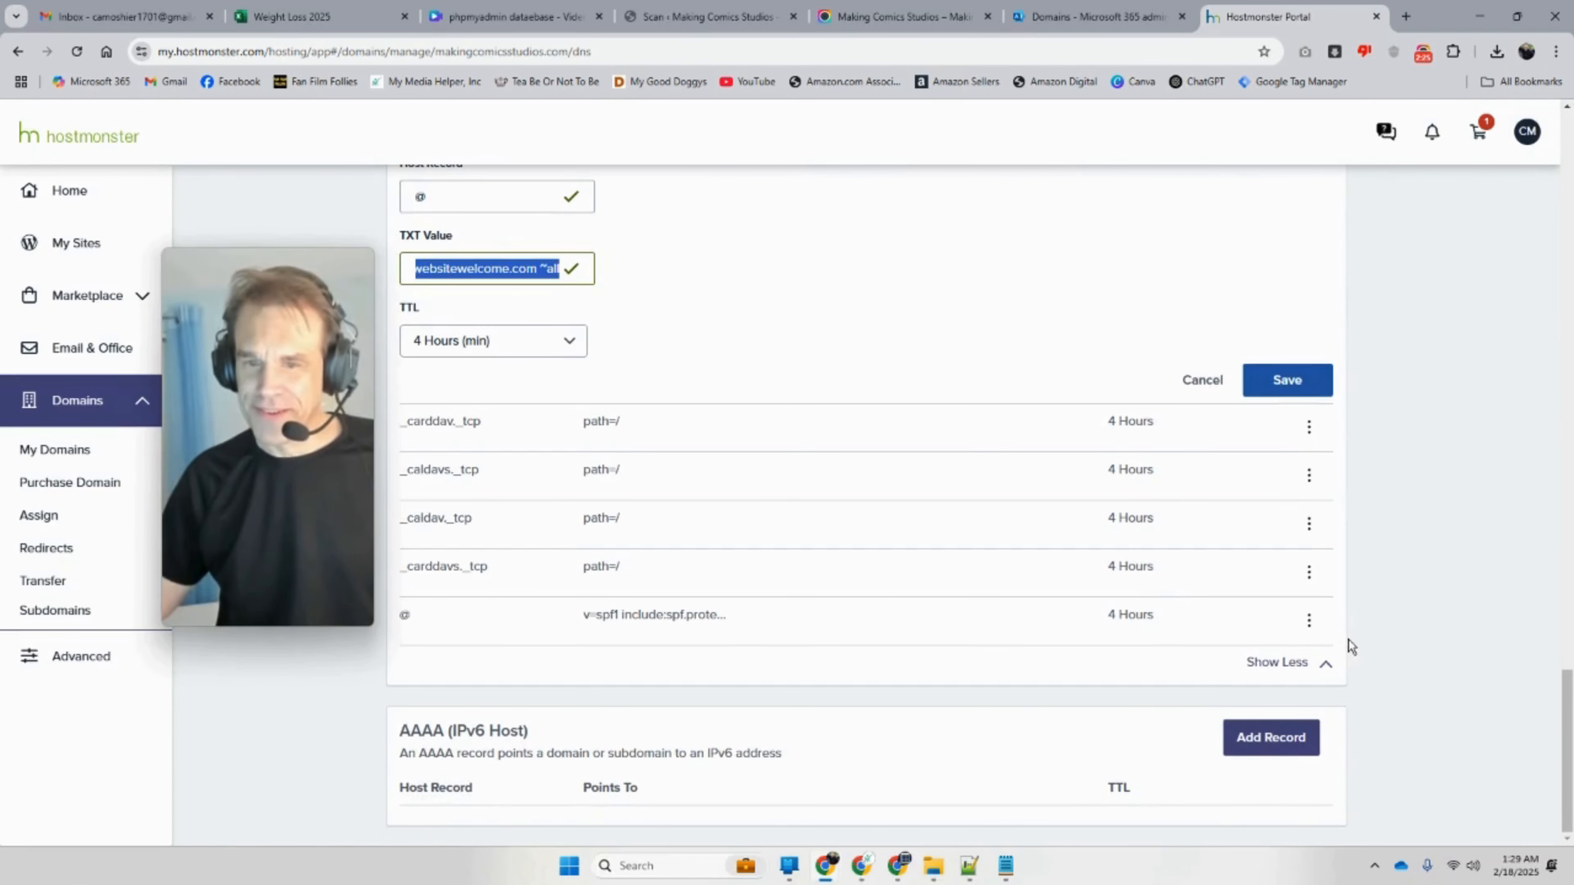
left_click(1309, 620)
left_click(1282, 669)
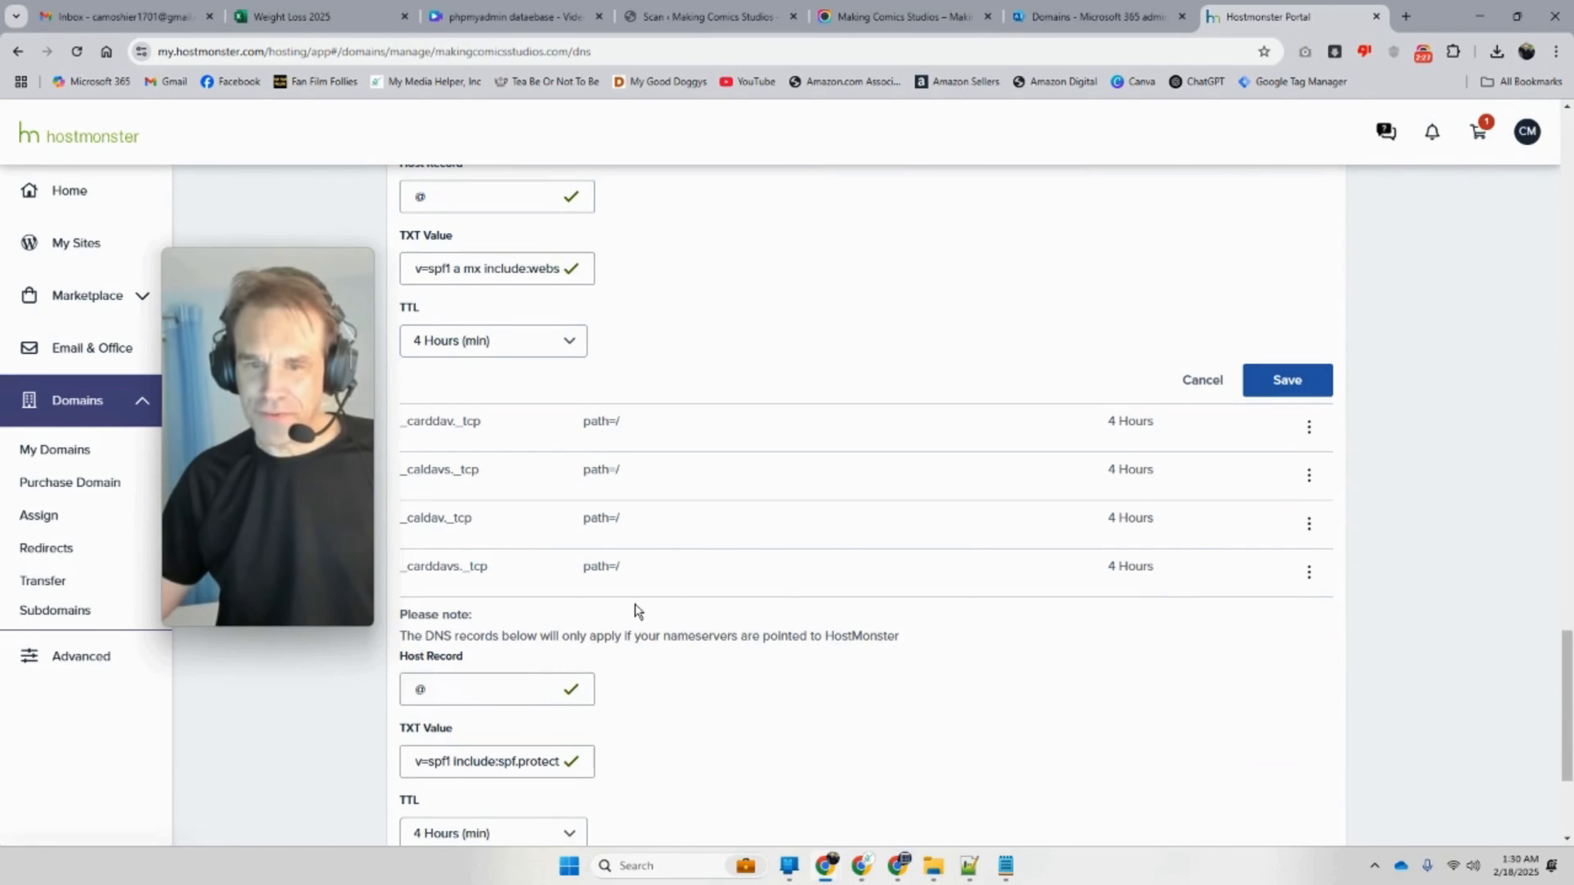
left_click_drag(473, 767, 696, 779)
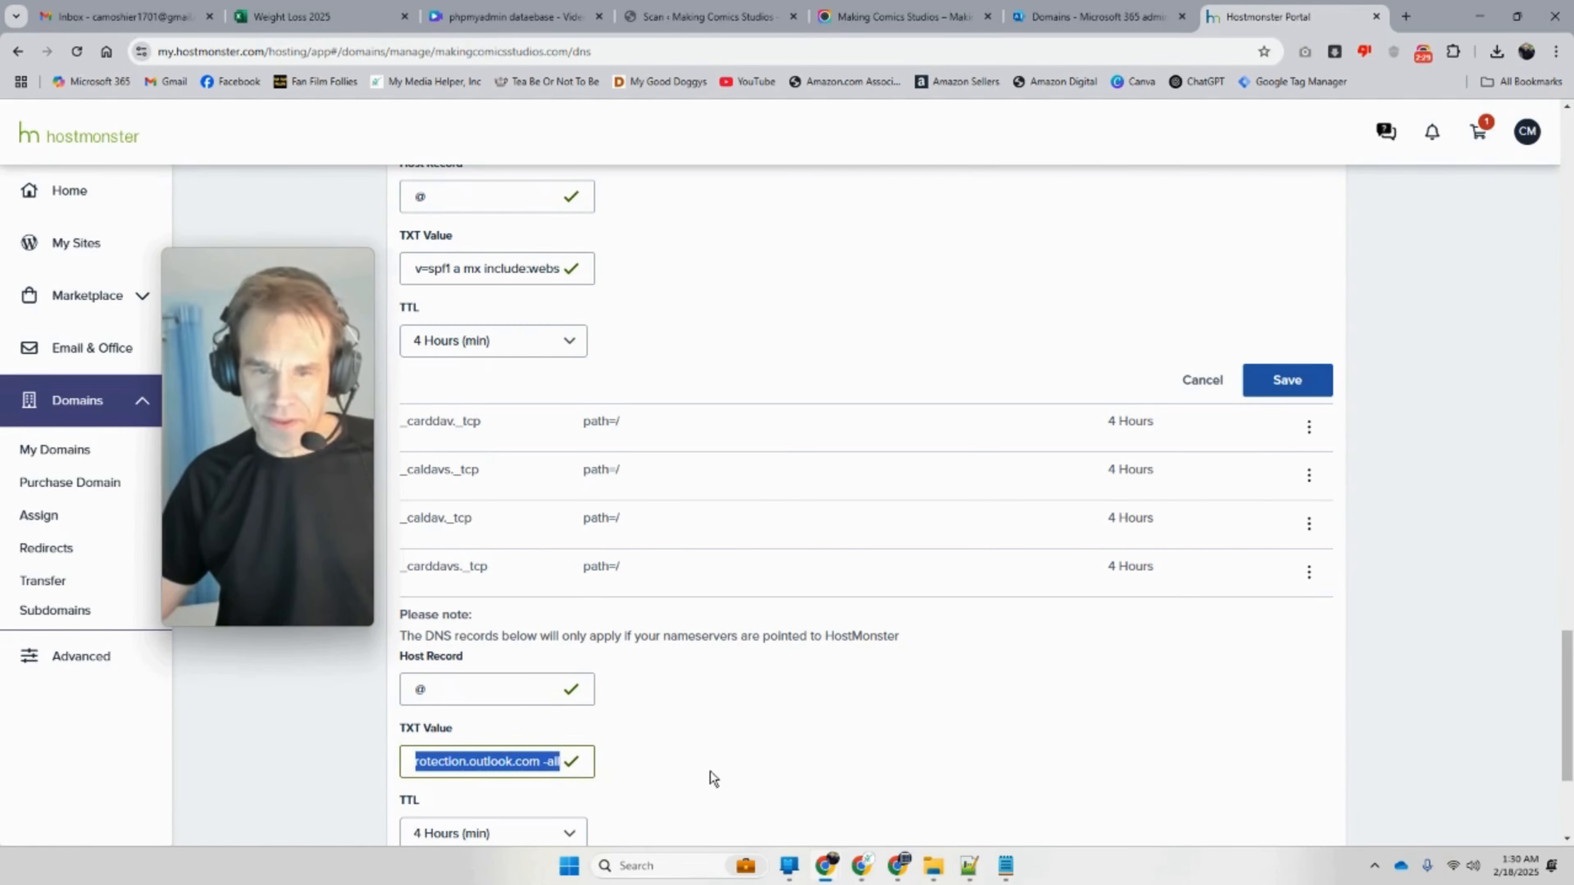
left_click(1308, 434)
scroll(977, 373, "up", 5)
scroll(994, 400, "down", 1)
left_click(1164, 455)
scroll(1103, 465, "down", 6)
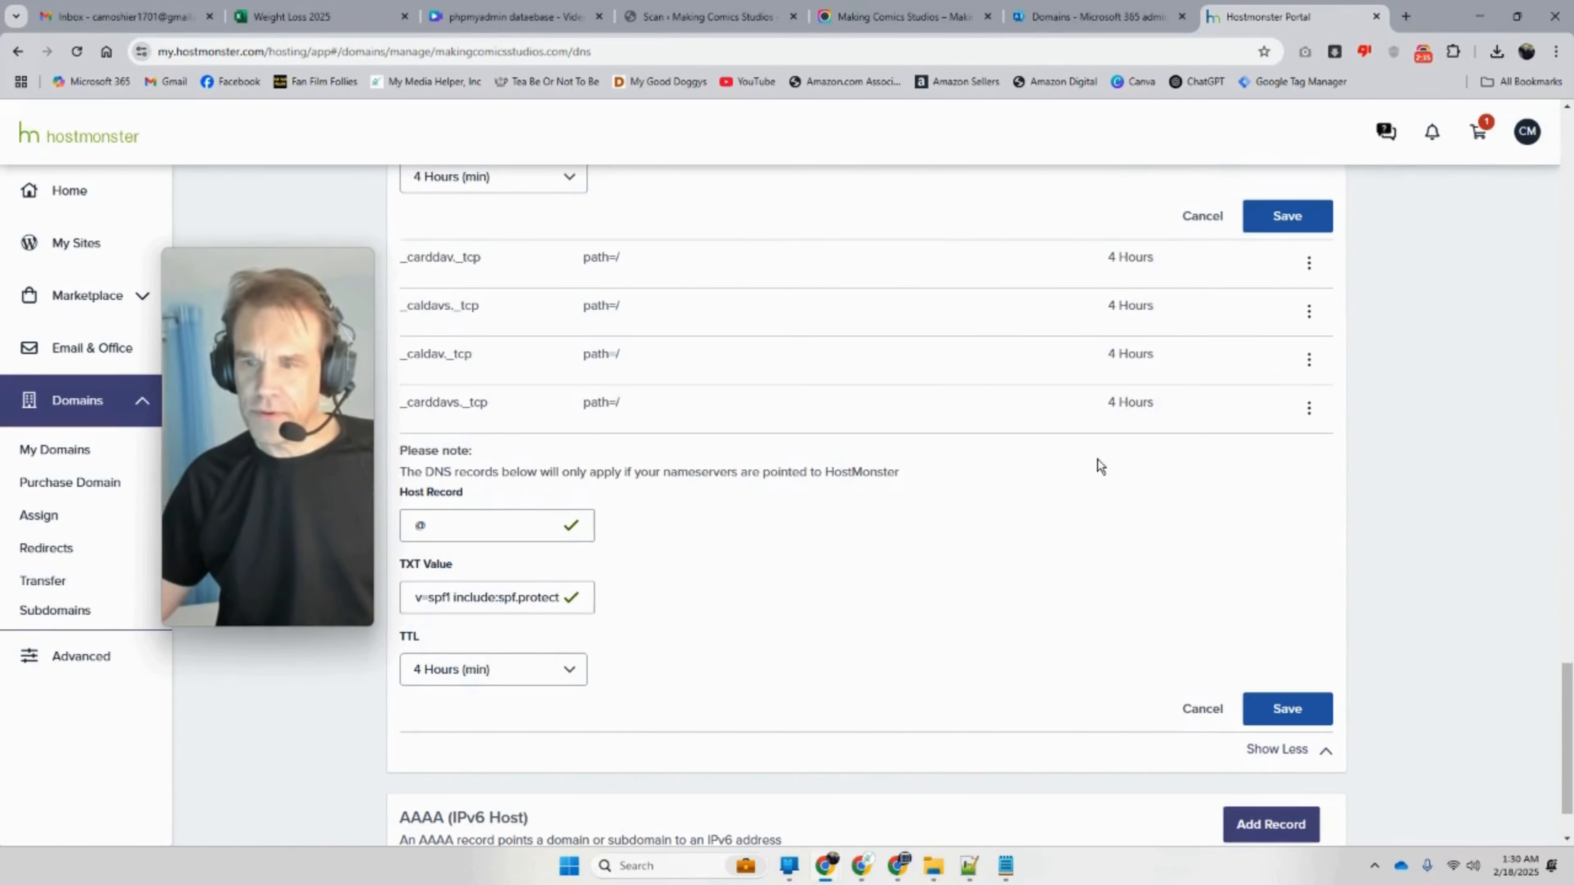
scroll(1146, 559, "up", 5)
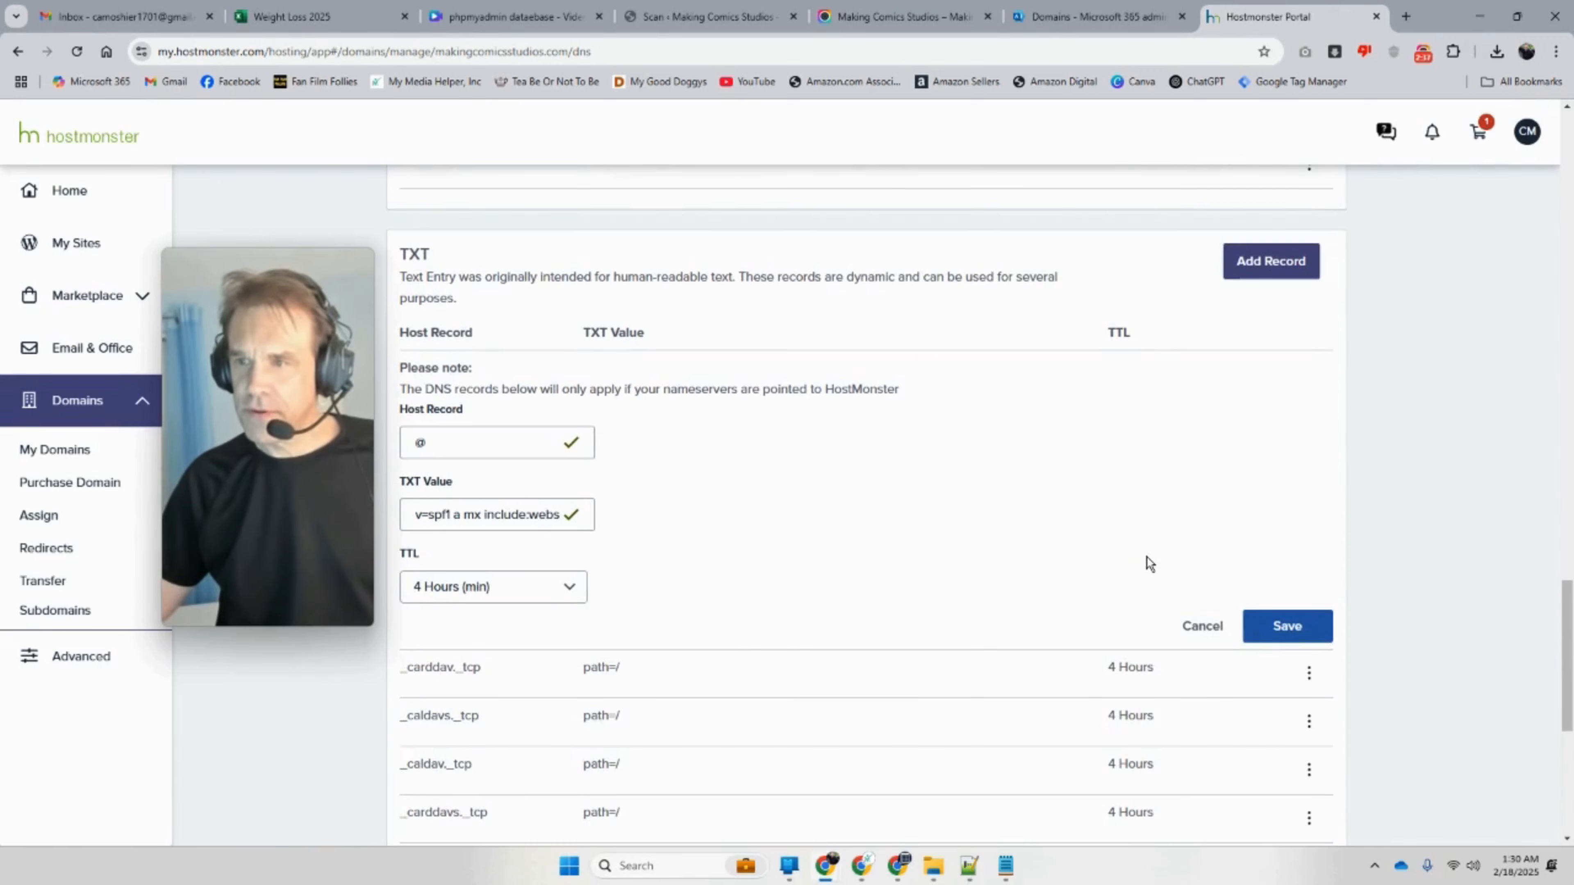
left_click(1183, 621)
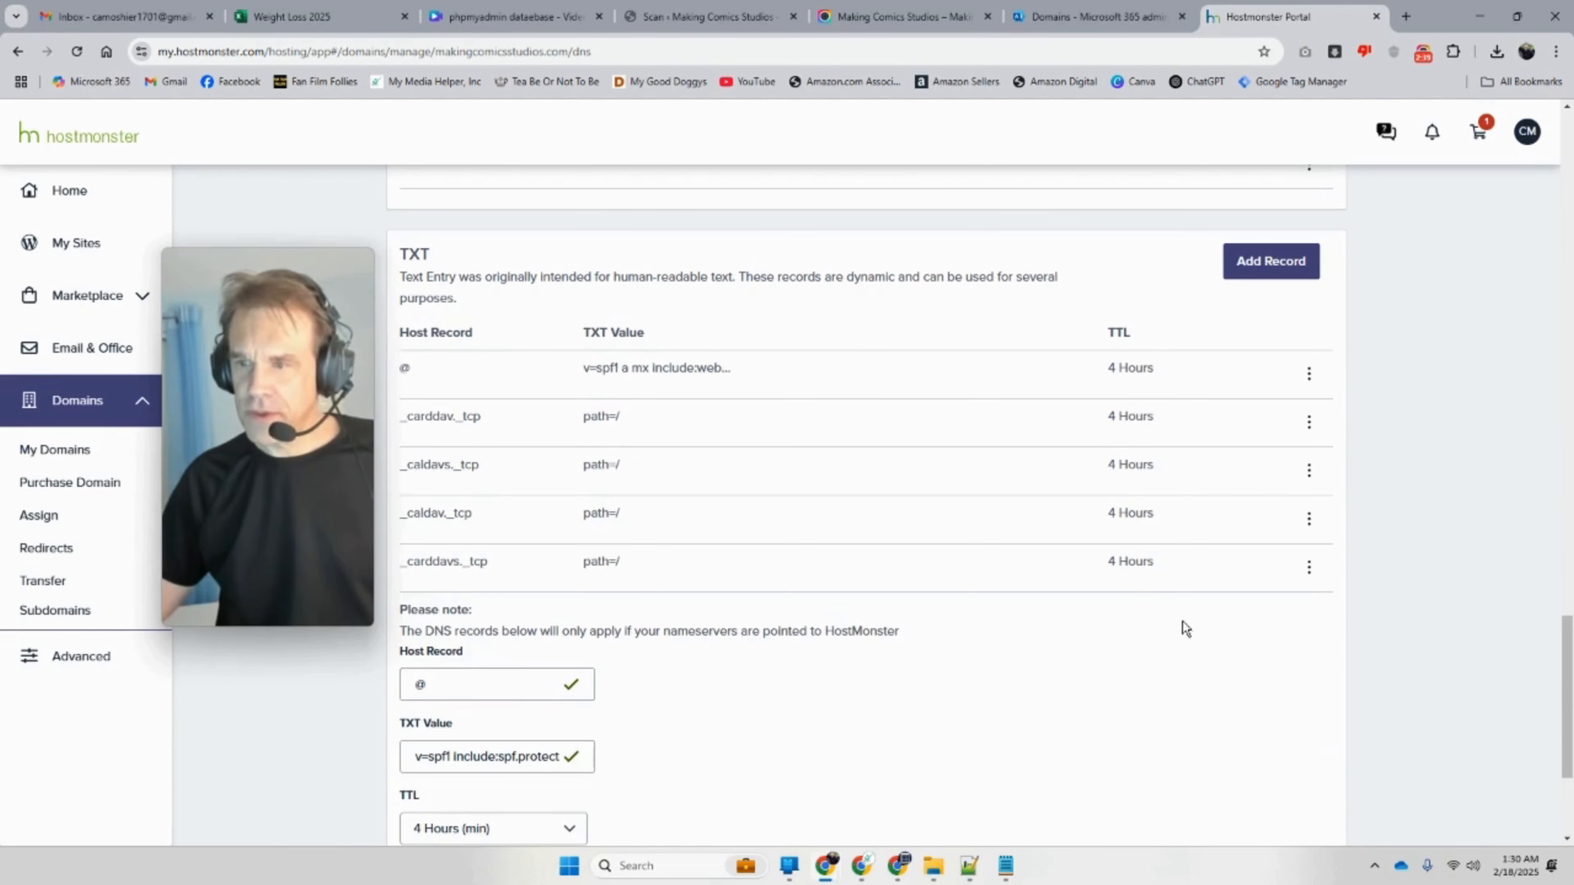
Step: Delete the old v=spf1 a mx TXT record, leaving the Microsoft spf.protection SPF record
left_click(1305, 387)
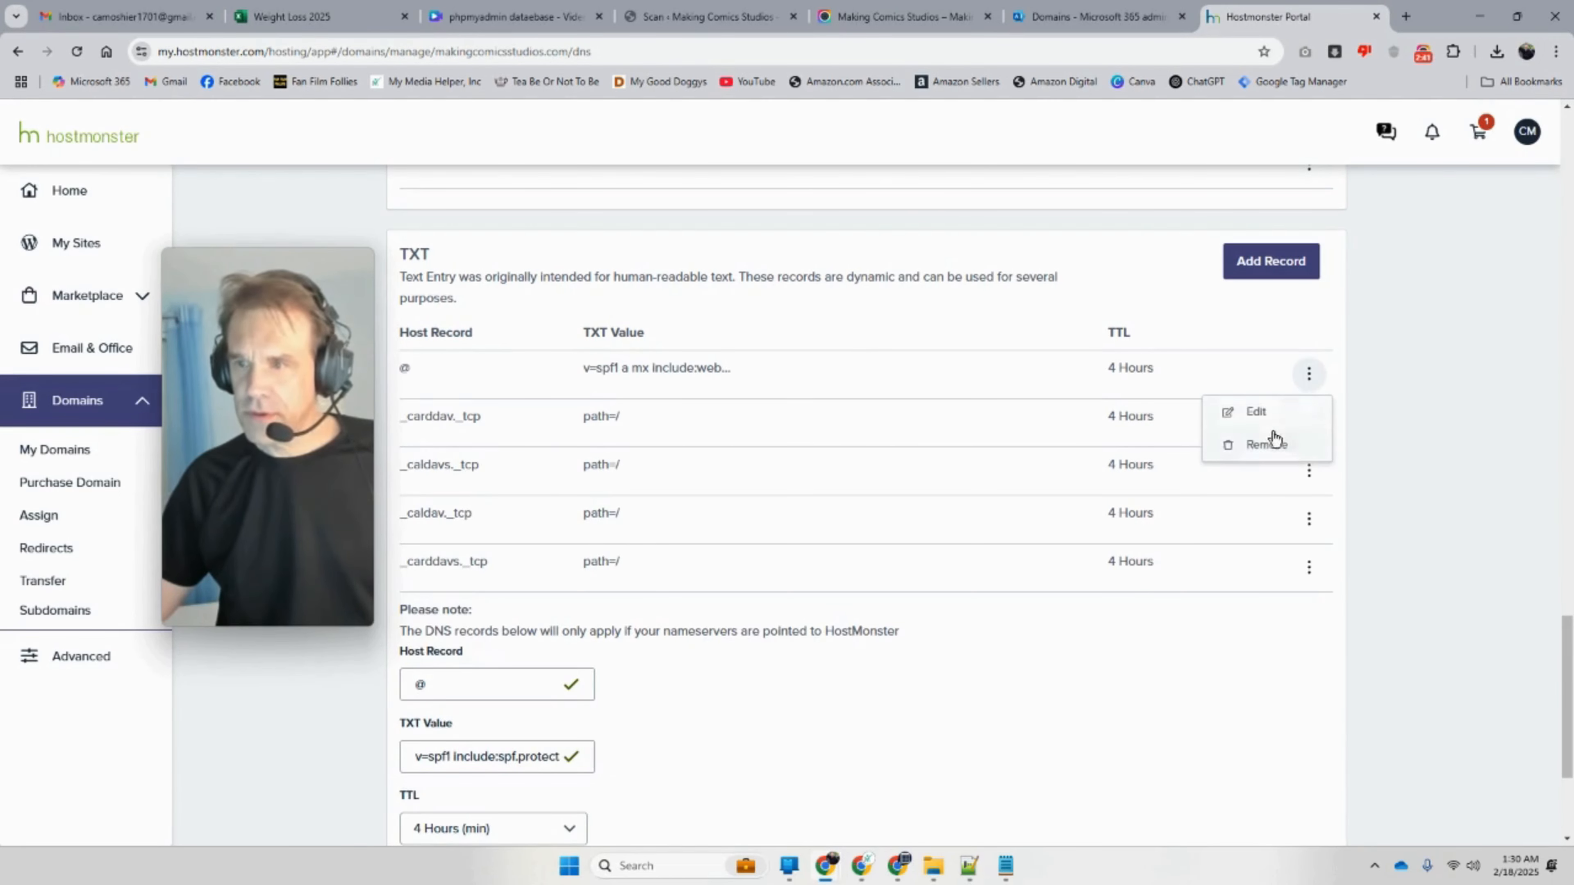
left_click(1265, 445)
left_click(953, 439)
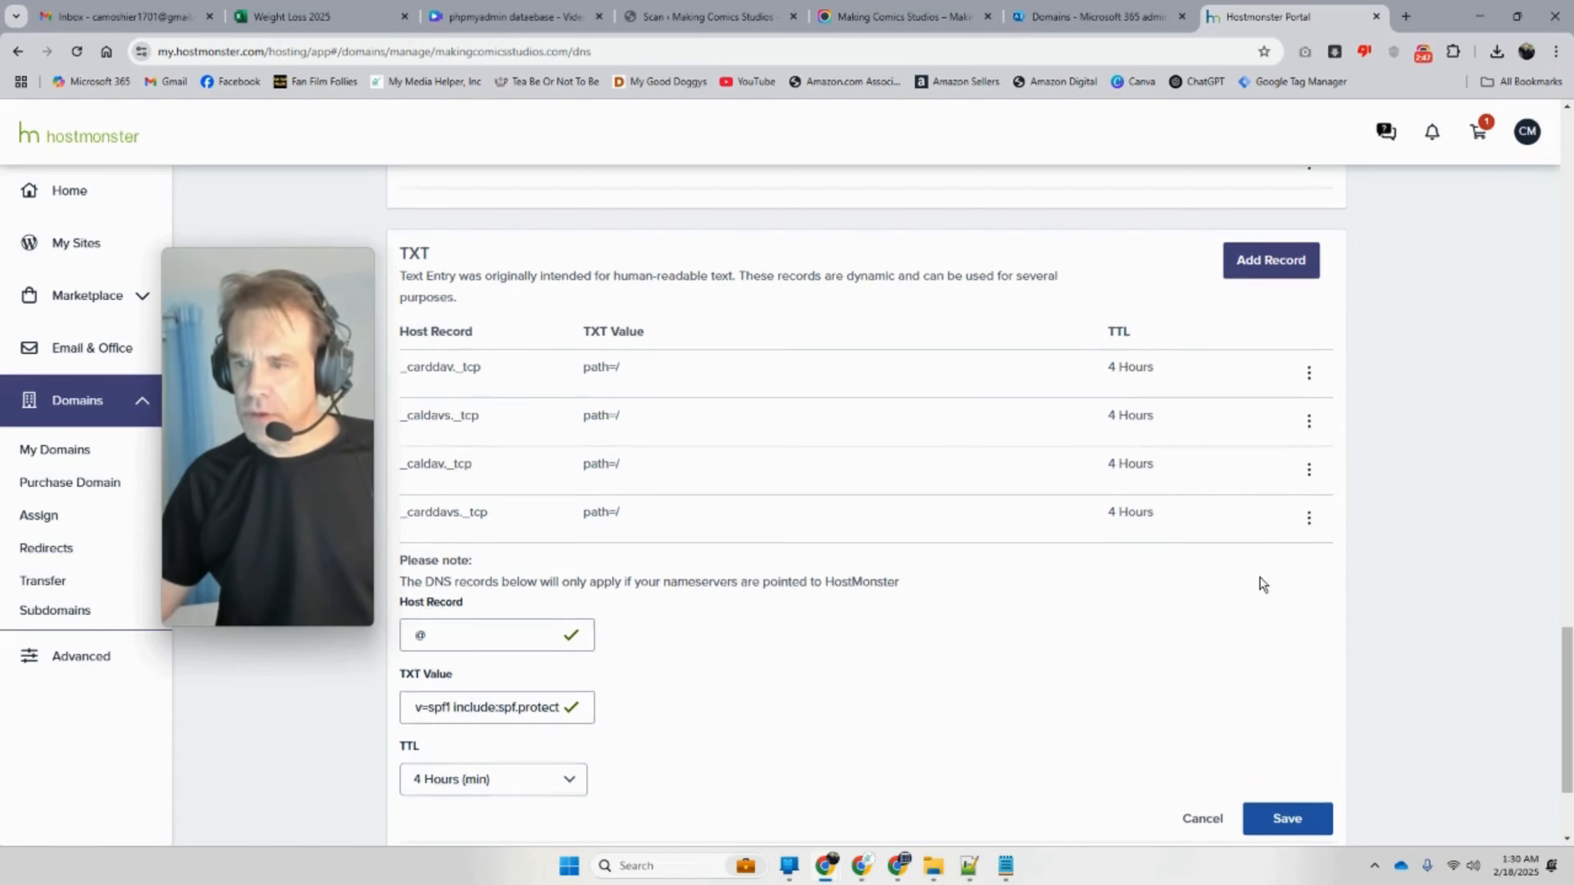
scroll(1259, 577, "down", 3)
left_click(1183, 642)
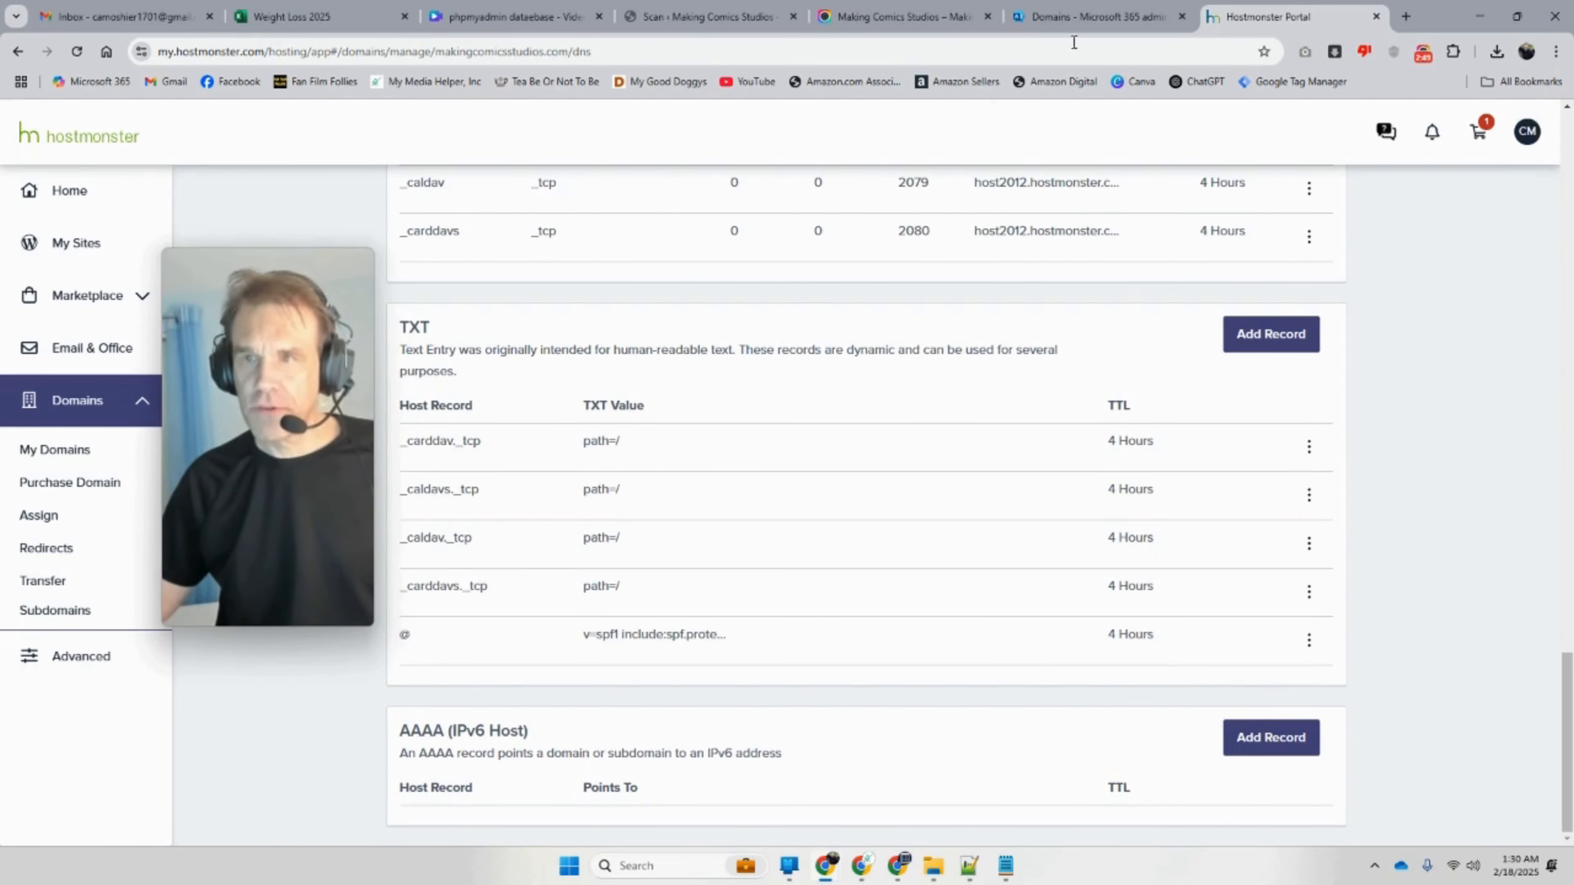
left_click(1076, 17)
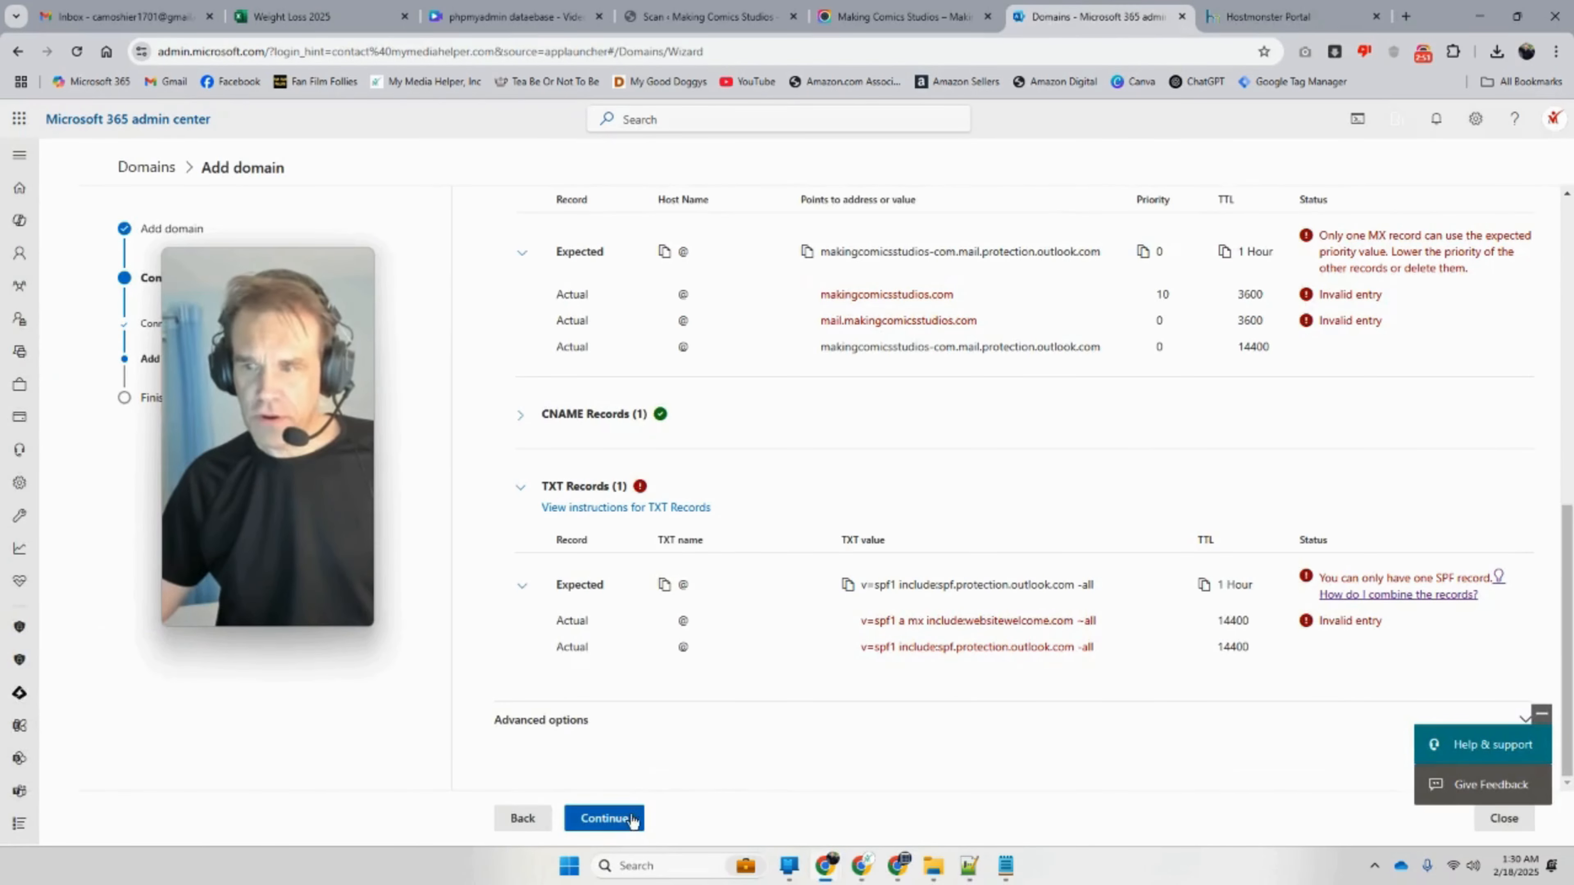
Step: Rerun the DNS record check for makingcomicsstudios.com and scroll through the new results
left_click(621, 823)
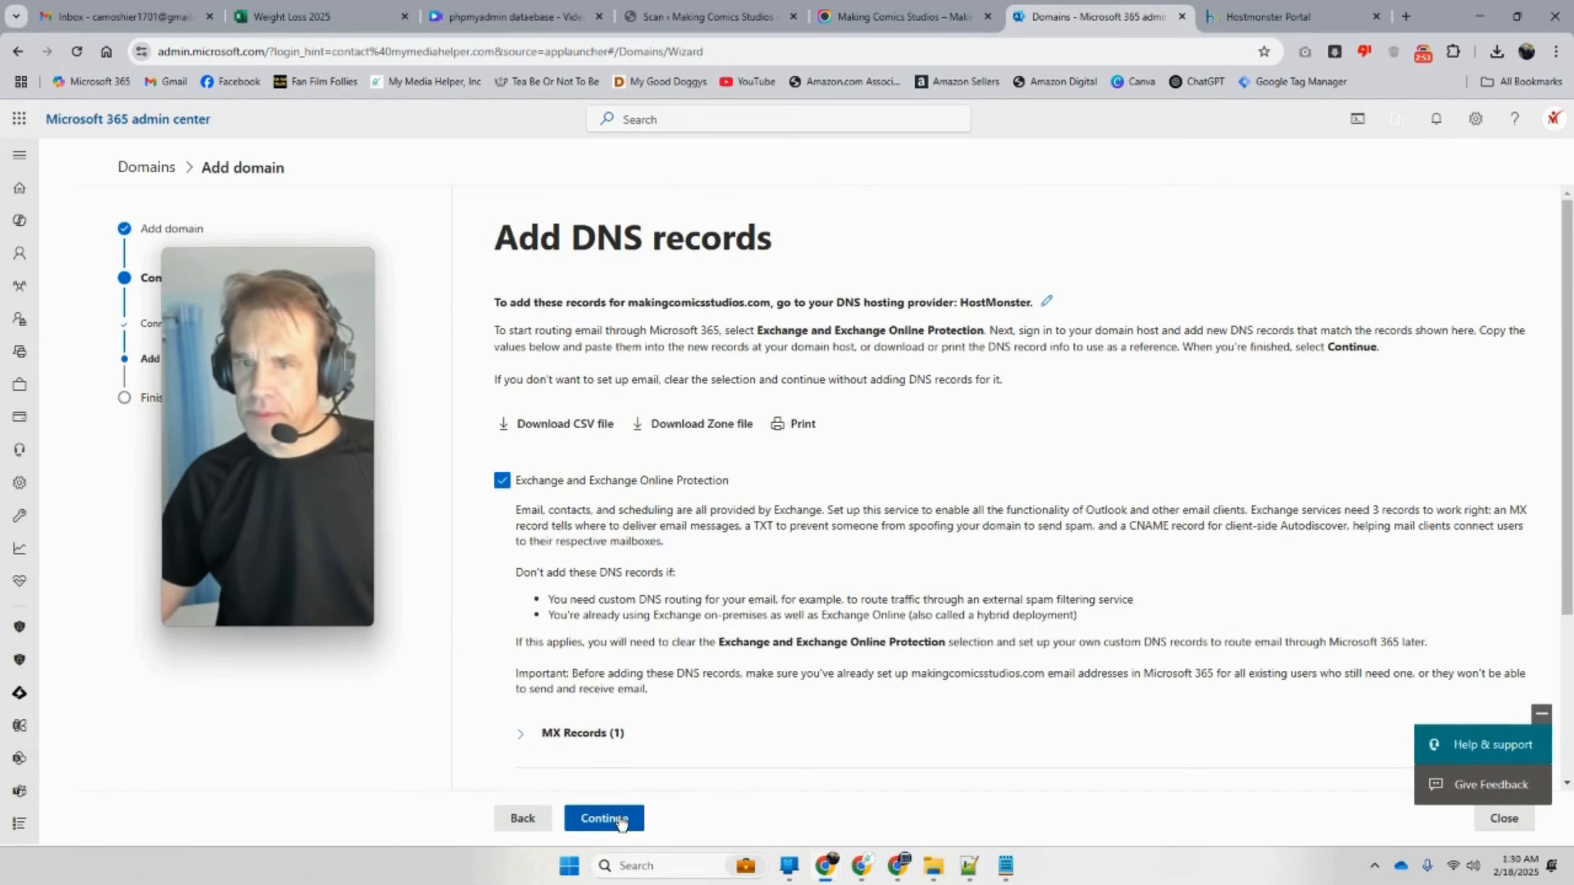
scroll(610, 797, "down", 3)
left_click(614, 818)
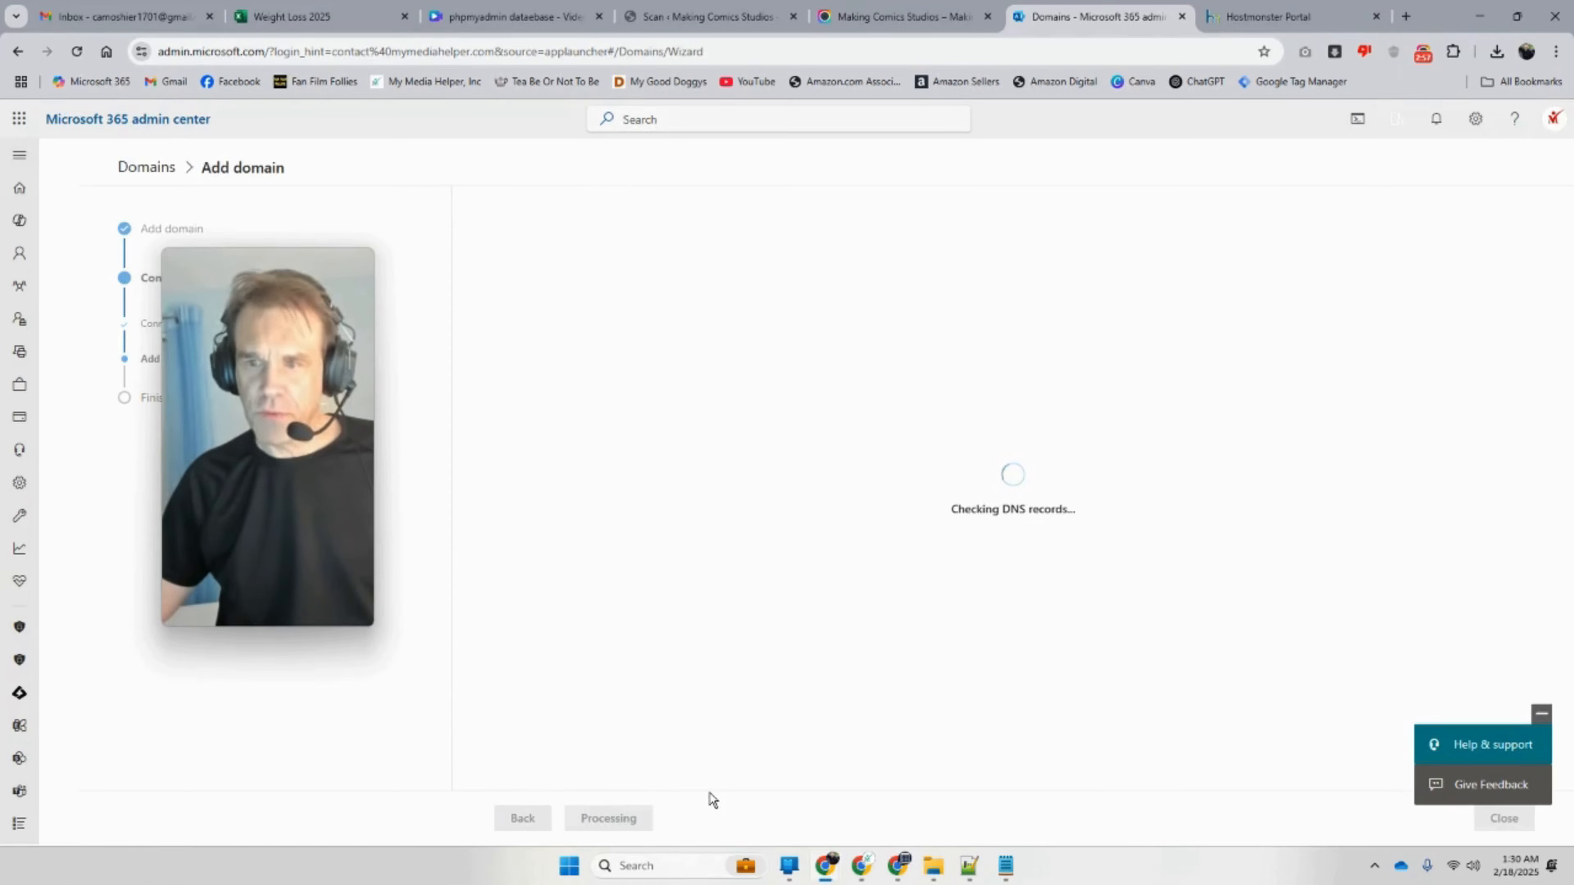
scroll(769, 651, "down", 10)
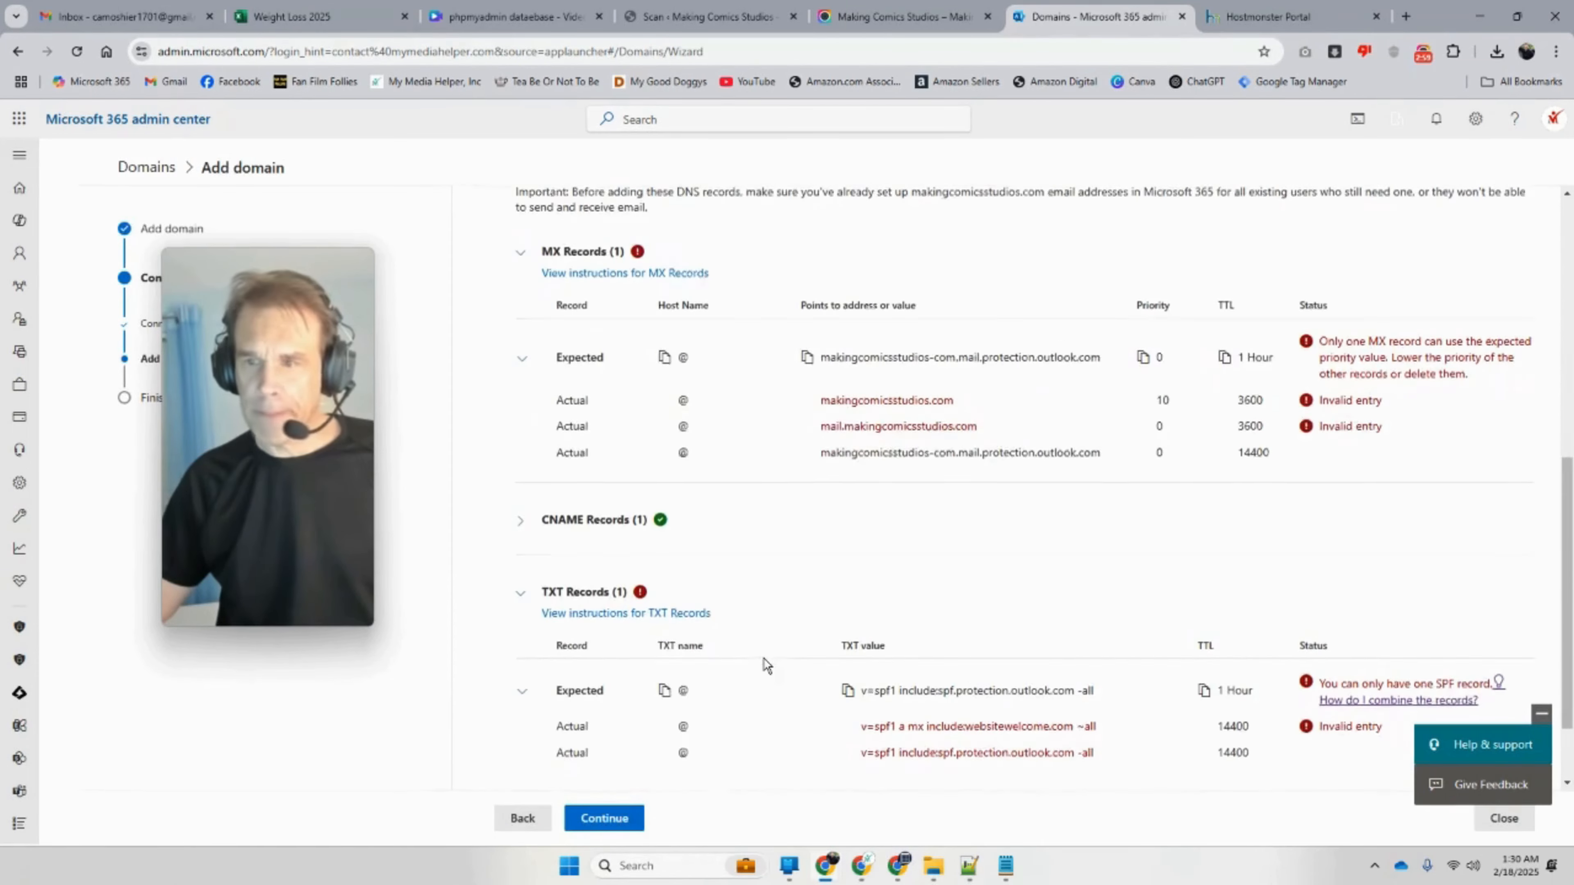
scroll(762, 661, "down", 2)
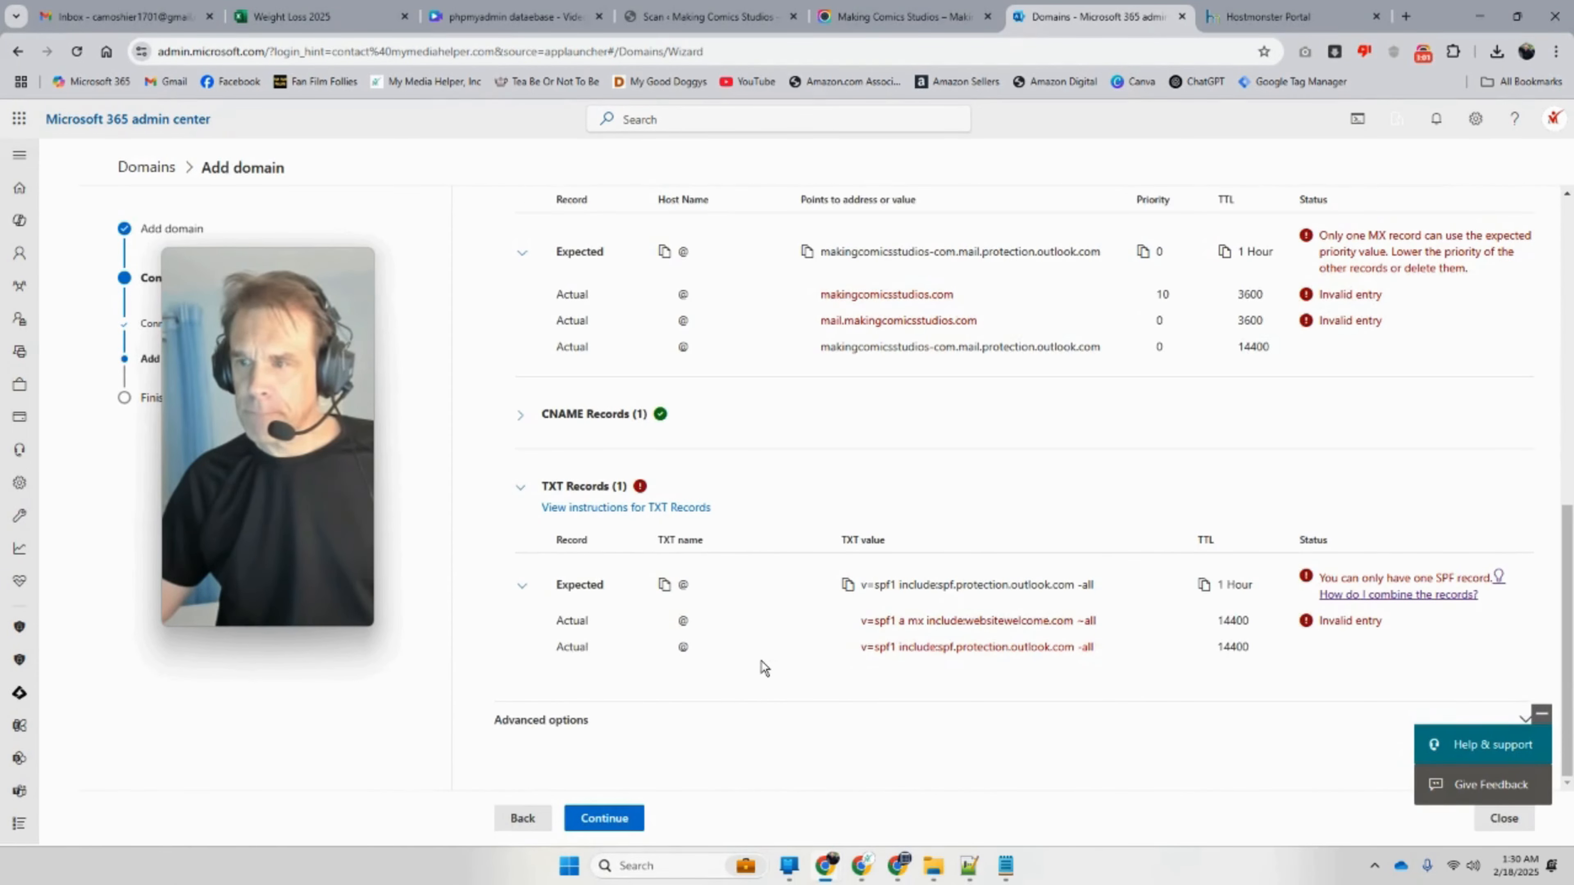
scroll(764, 667, "up", 3)
scroll(753, 665, "down", 1)
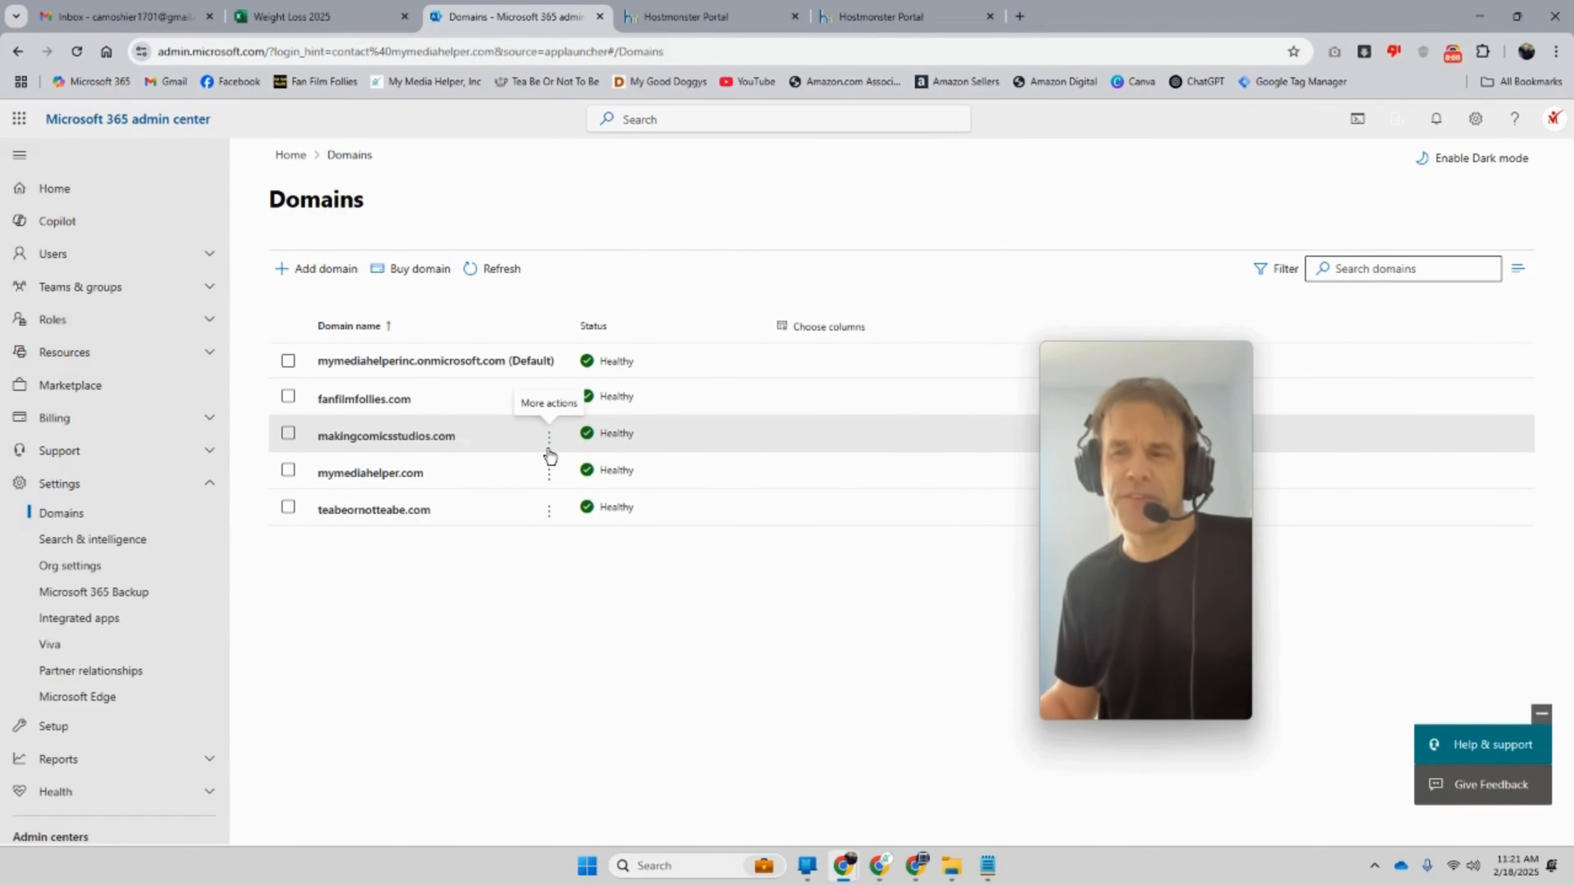
Step: Open Manage DNS for makingcomicsstudios.com and expand the expected MX and CNAME records
left_click(549, 448)
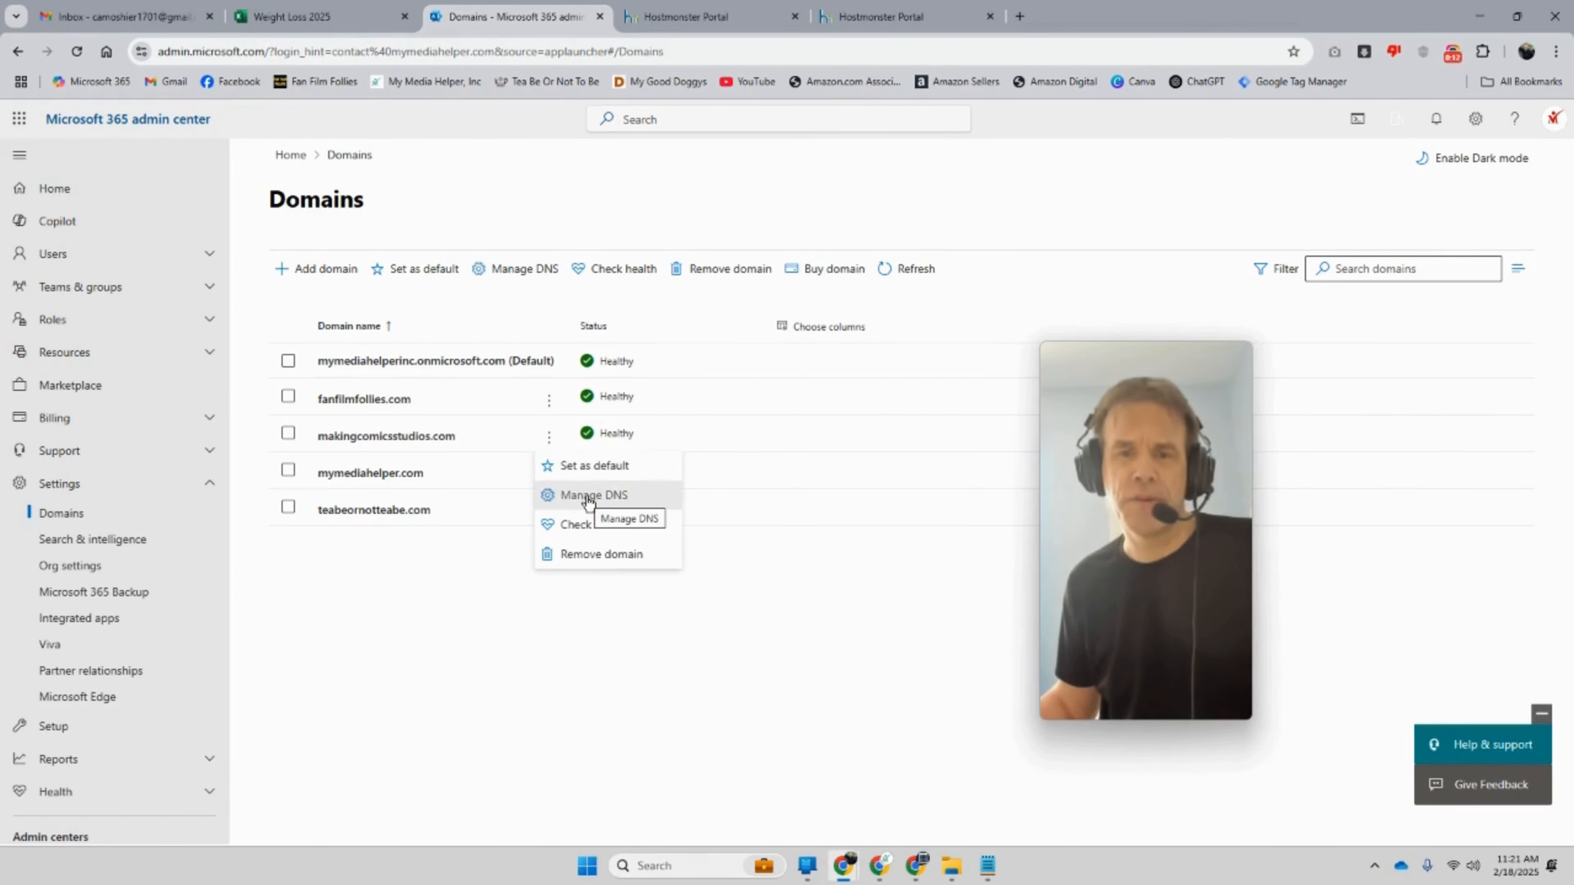
left_click(588, 496)
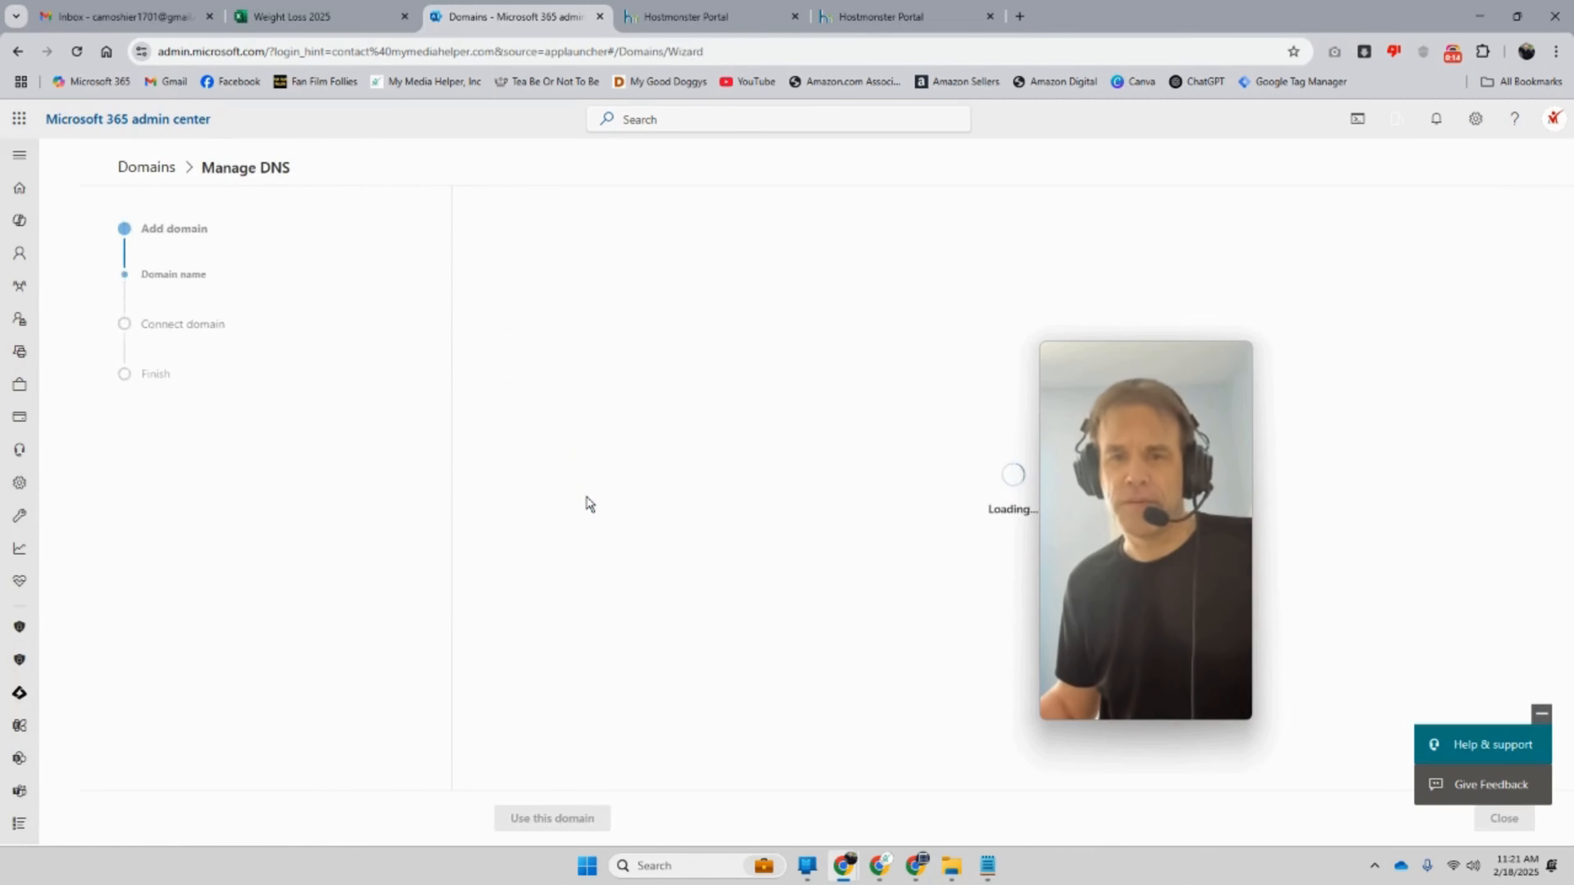
left_click(611, 816)
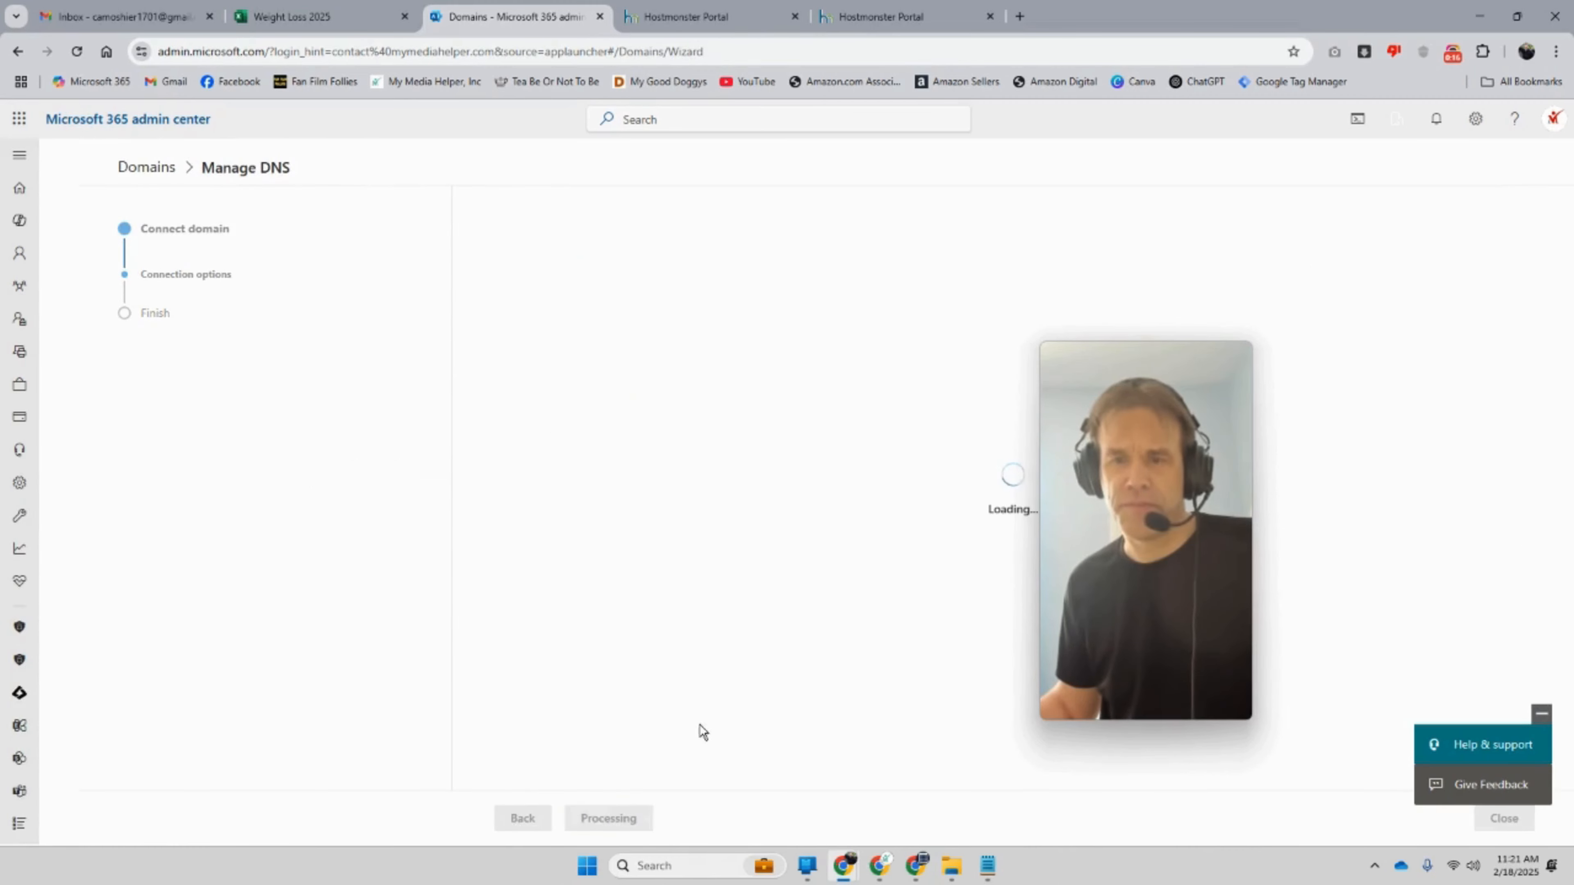
left_click_drag(1087, 500, 1276, 341)
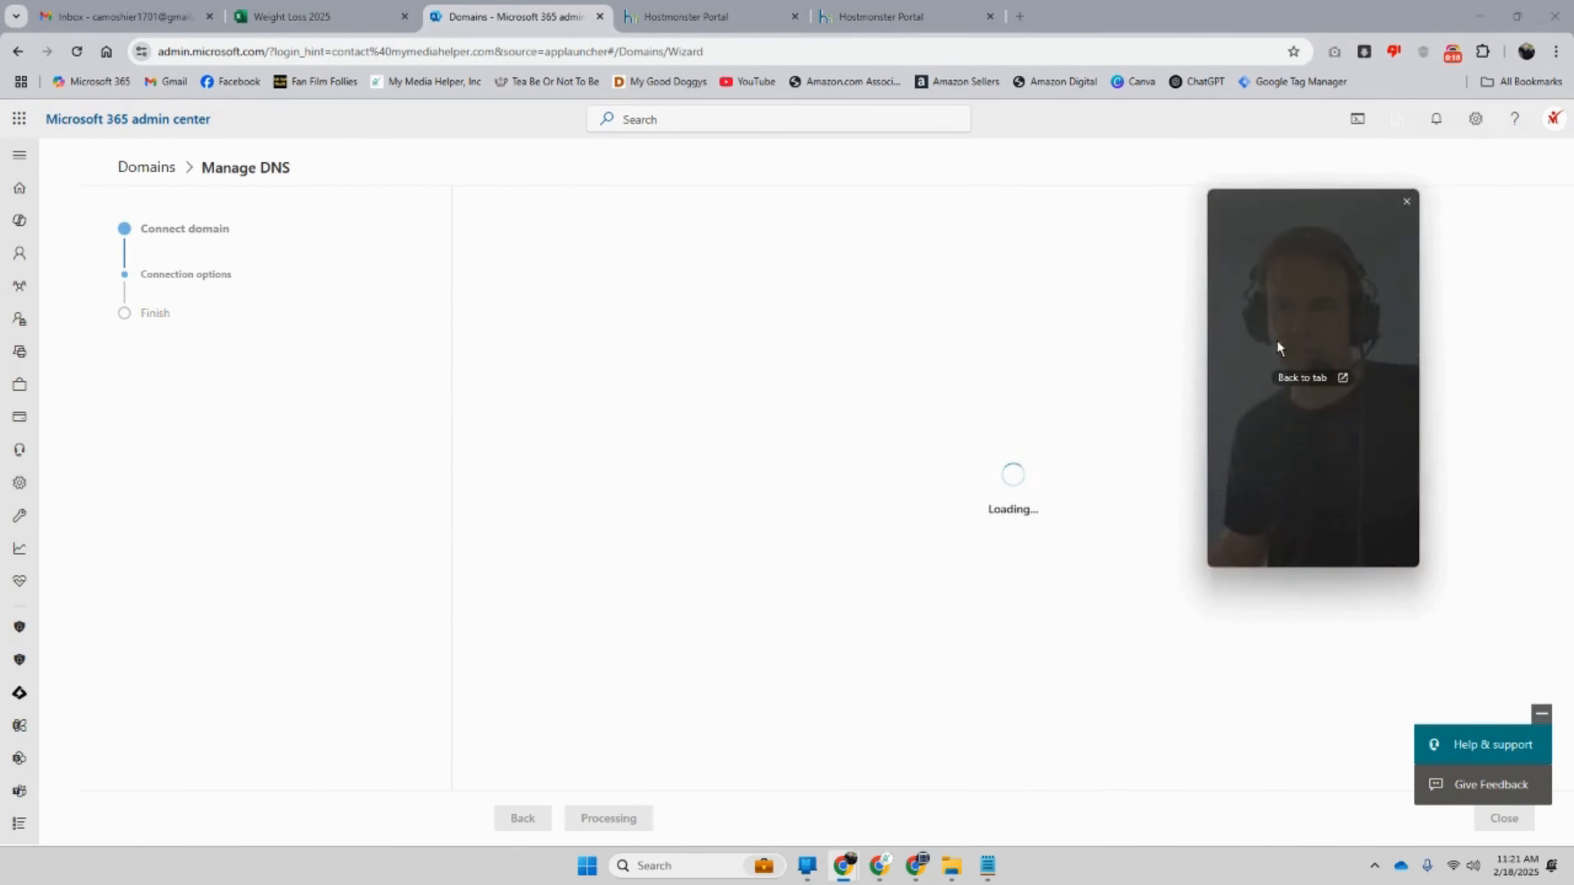
scroll(1016, 595, "down", 3)
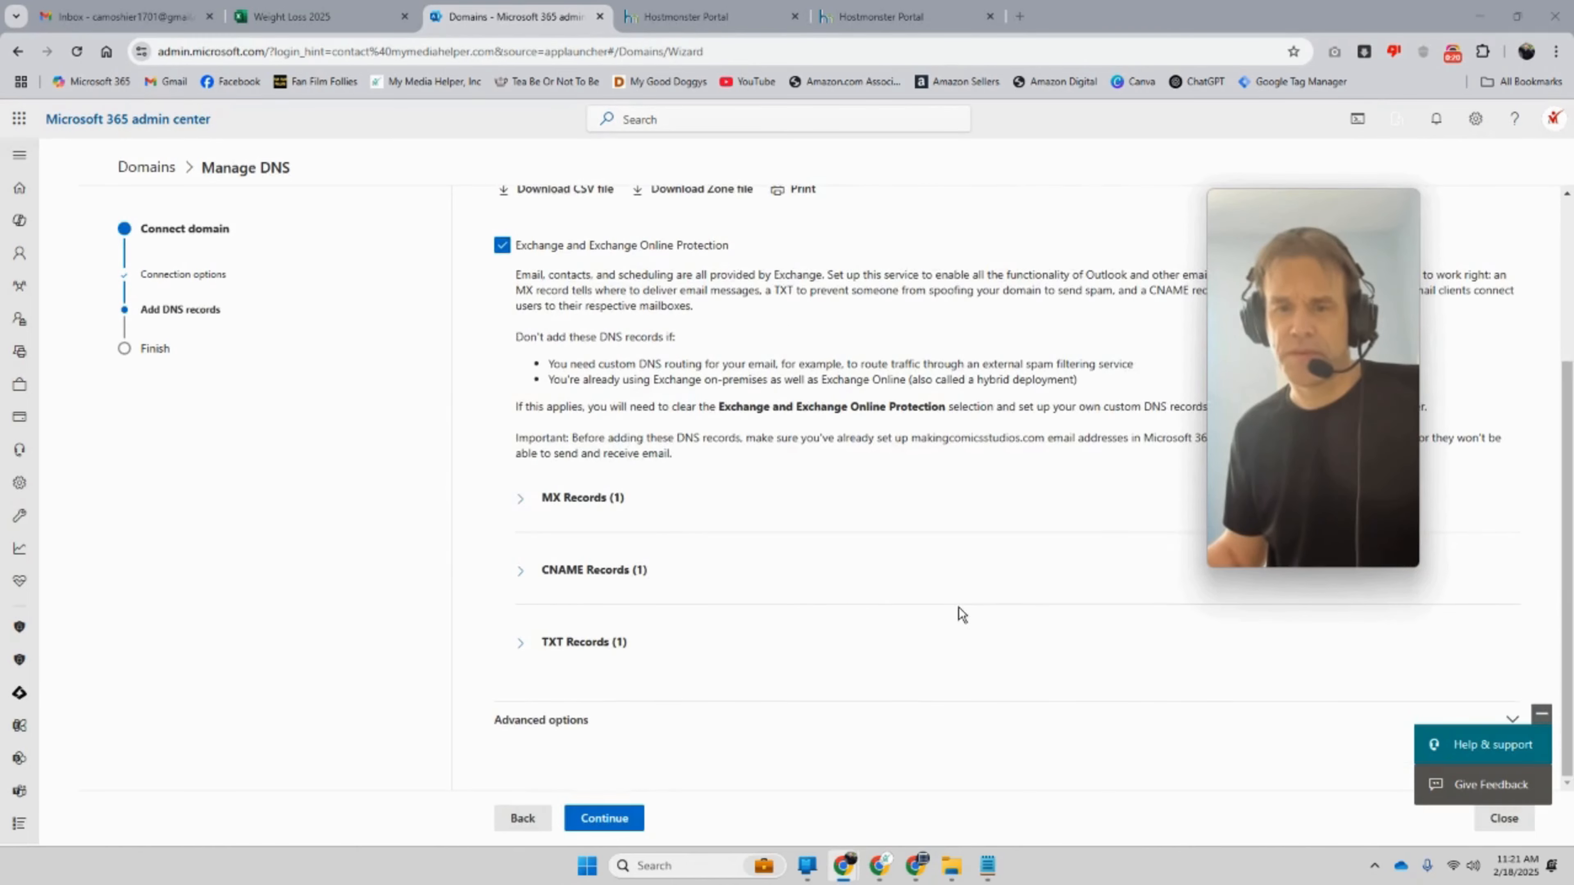
left_click(522, 498)
left_click(521, 664)
scroll(522, 661, "down", 3)
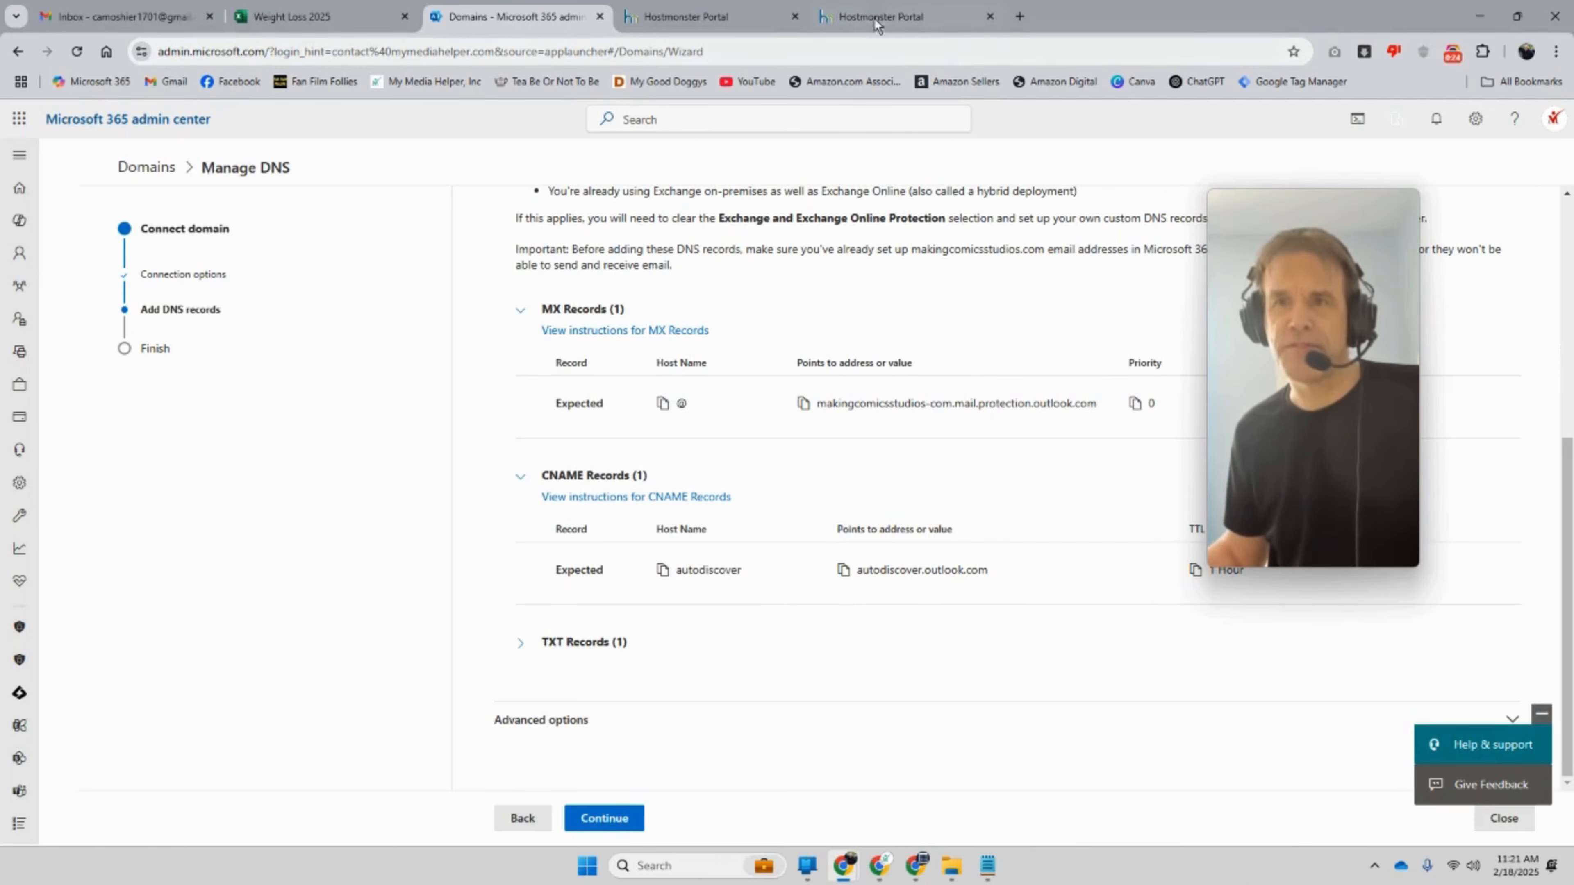
Step: Compare the expected records against the HostMonster DNS entries, then return to the wizard
left_click(745, 16)
scroll(584, 485, "up", 5)
scroll(562, 520, "down", 4)
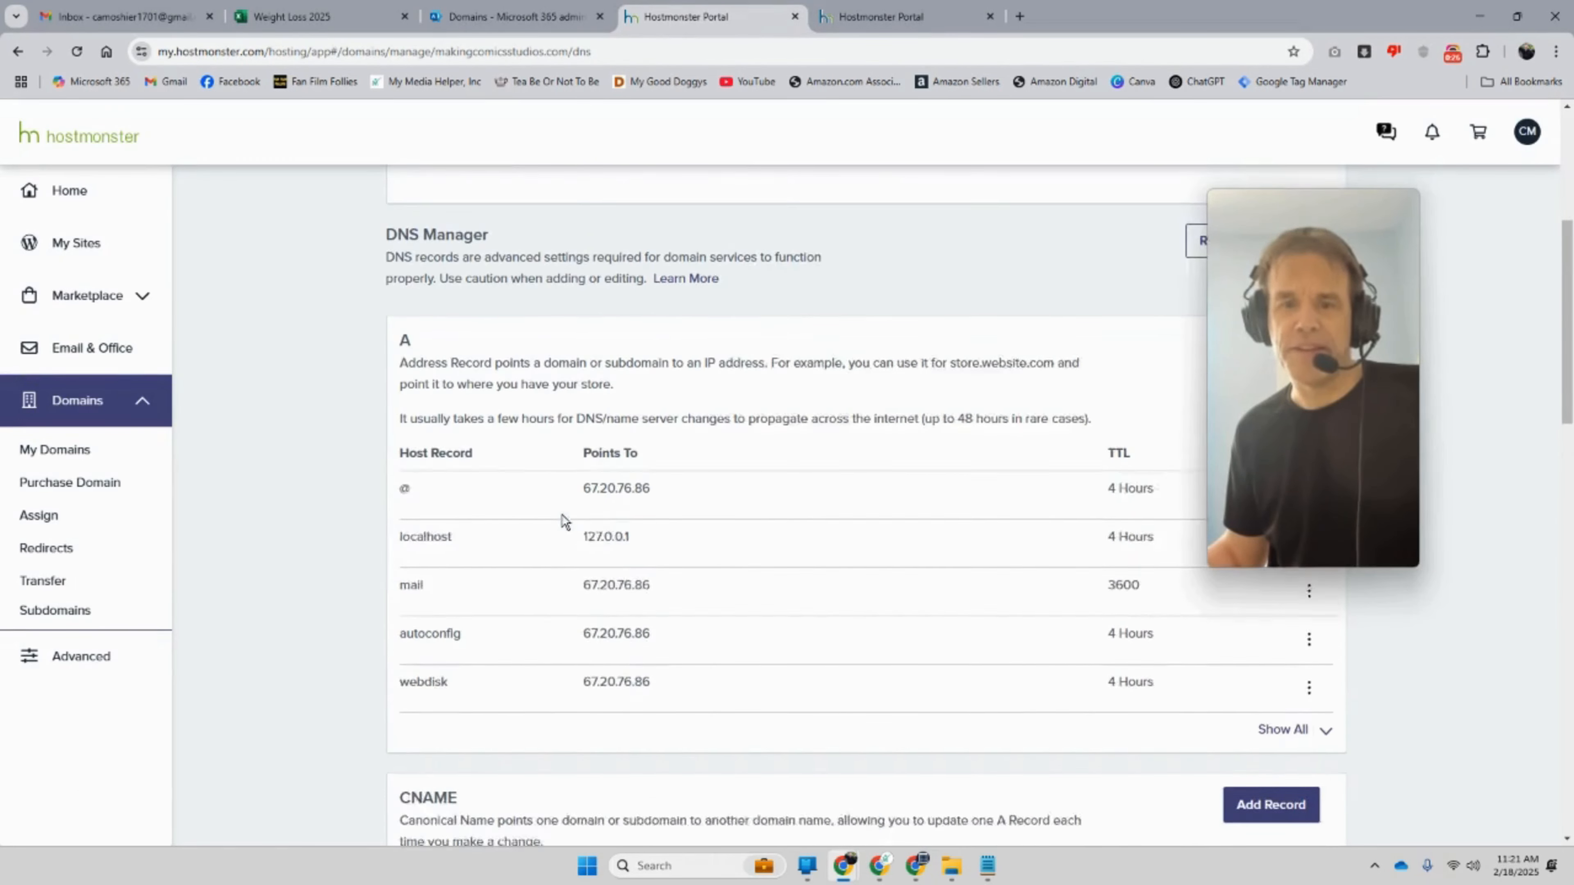
scroll(482, 521, "up", 1)
scroll(482, 520, "down", 5)
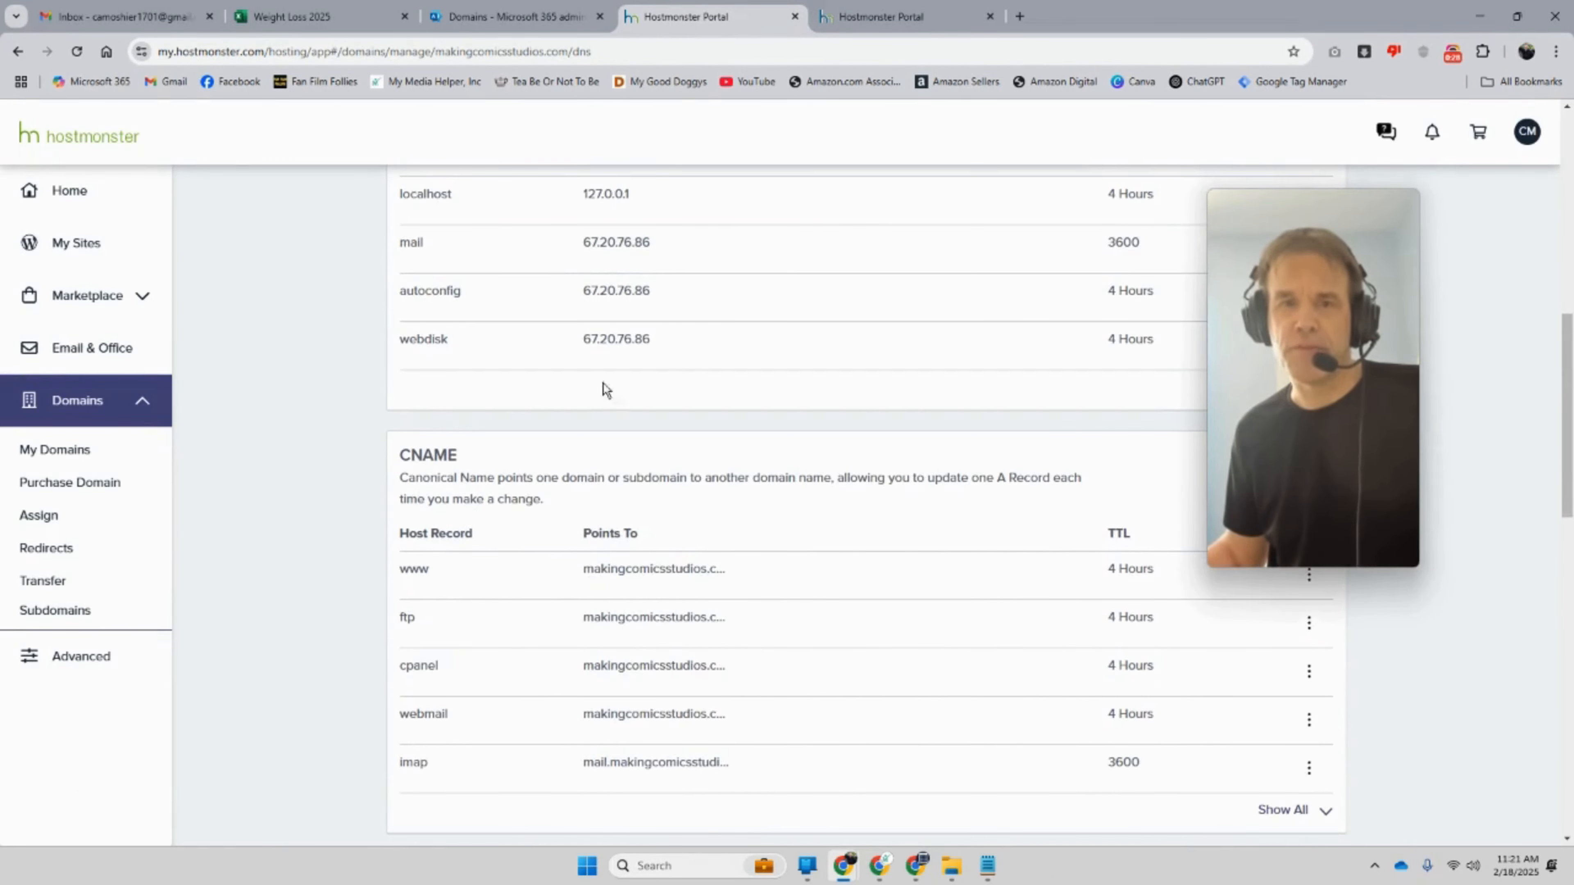
left_click(514, 17)
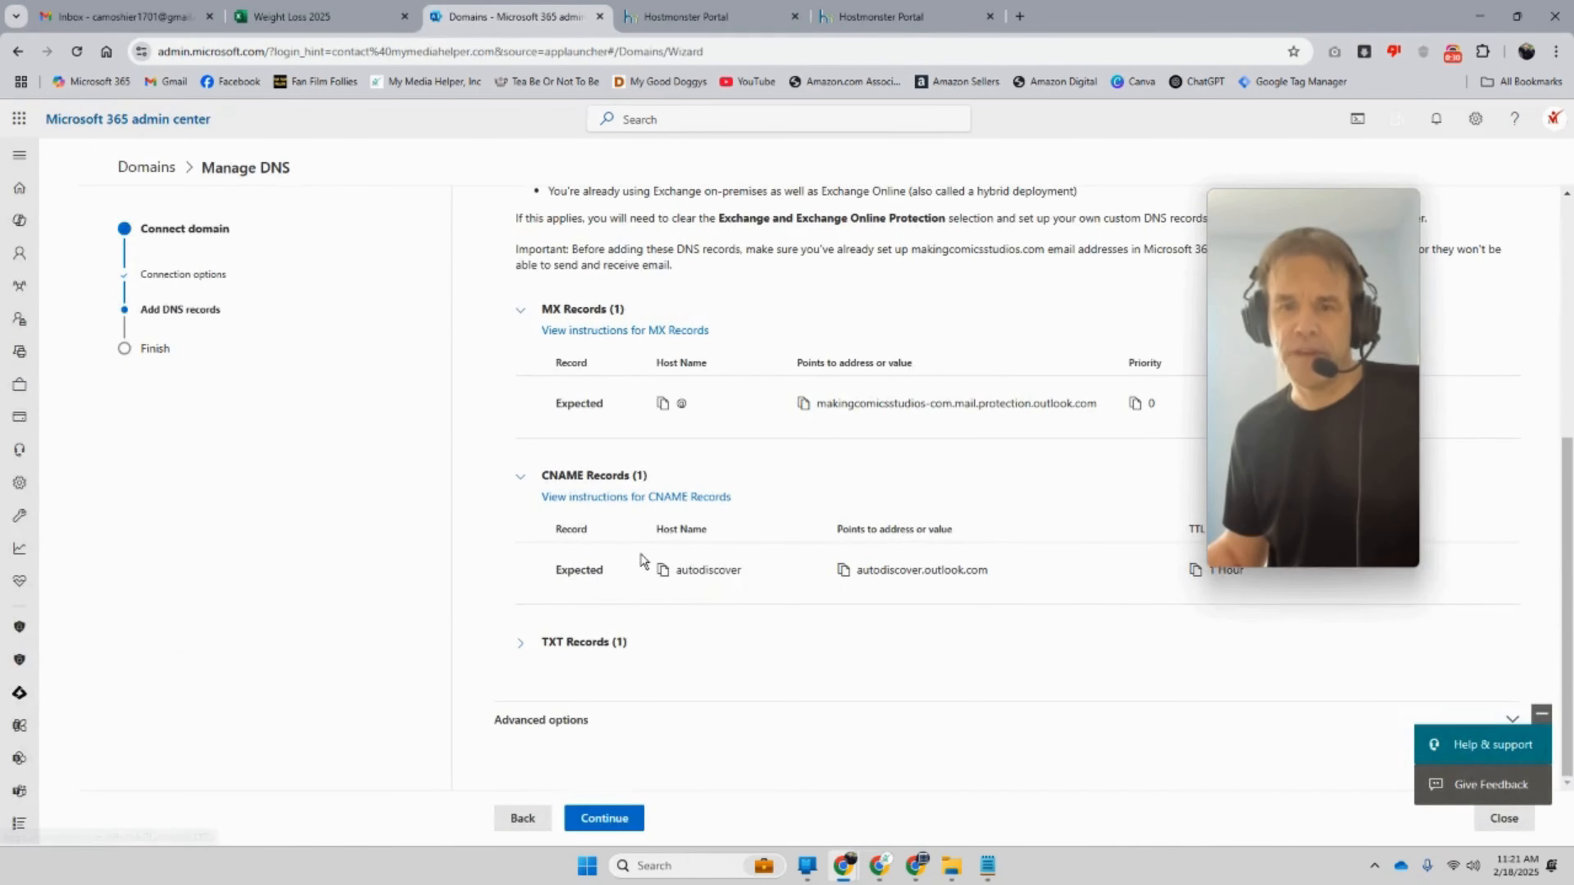
Step: Expand the expected TXT record, run the DNS check, and finish the Manage DNS wizard with Done
scroll(725, 588, "up", 5)
scroll(418, 605, "down", 5)
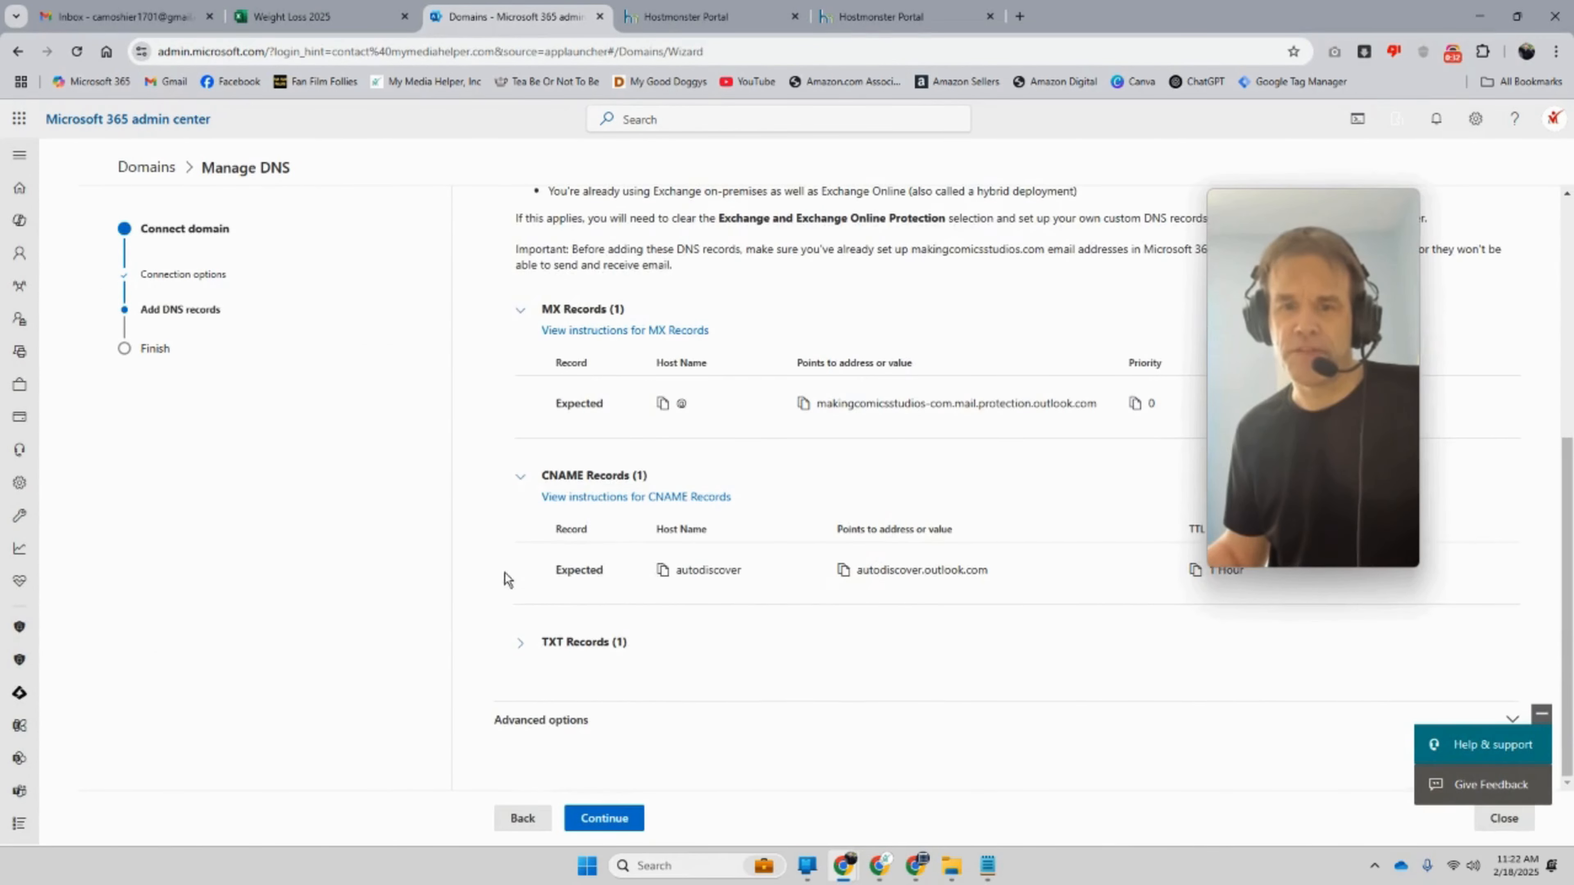
left_click(523, 635)
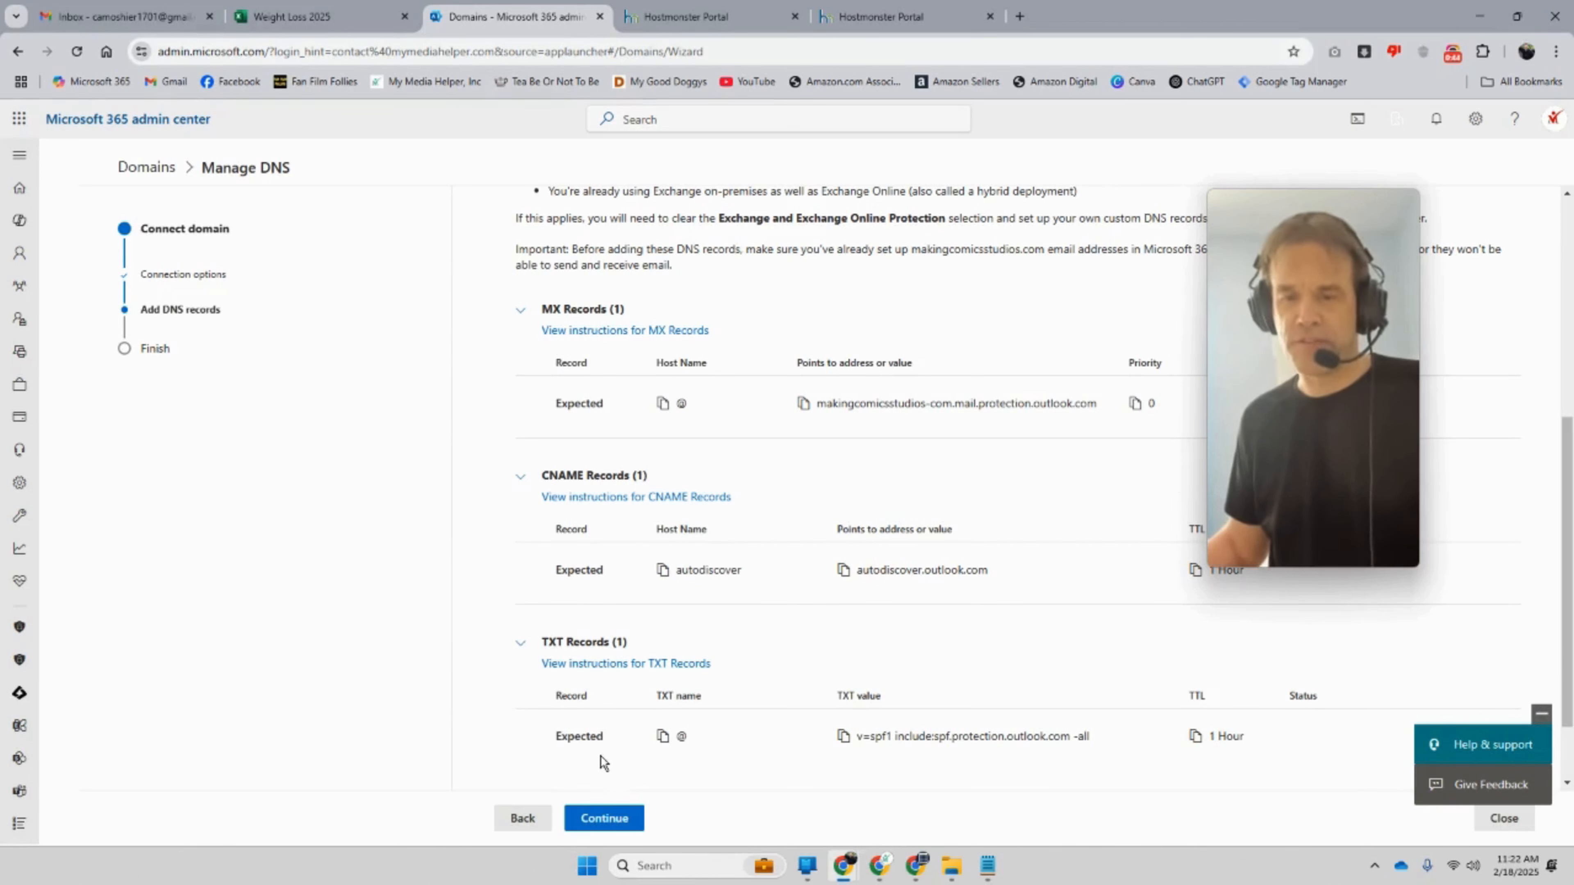
left_click(605, 819)
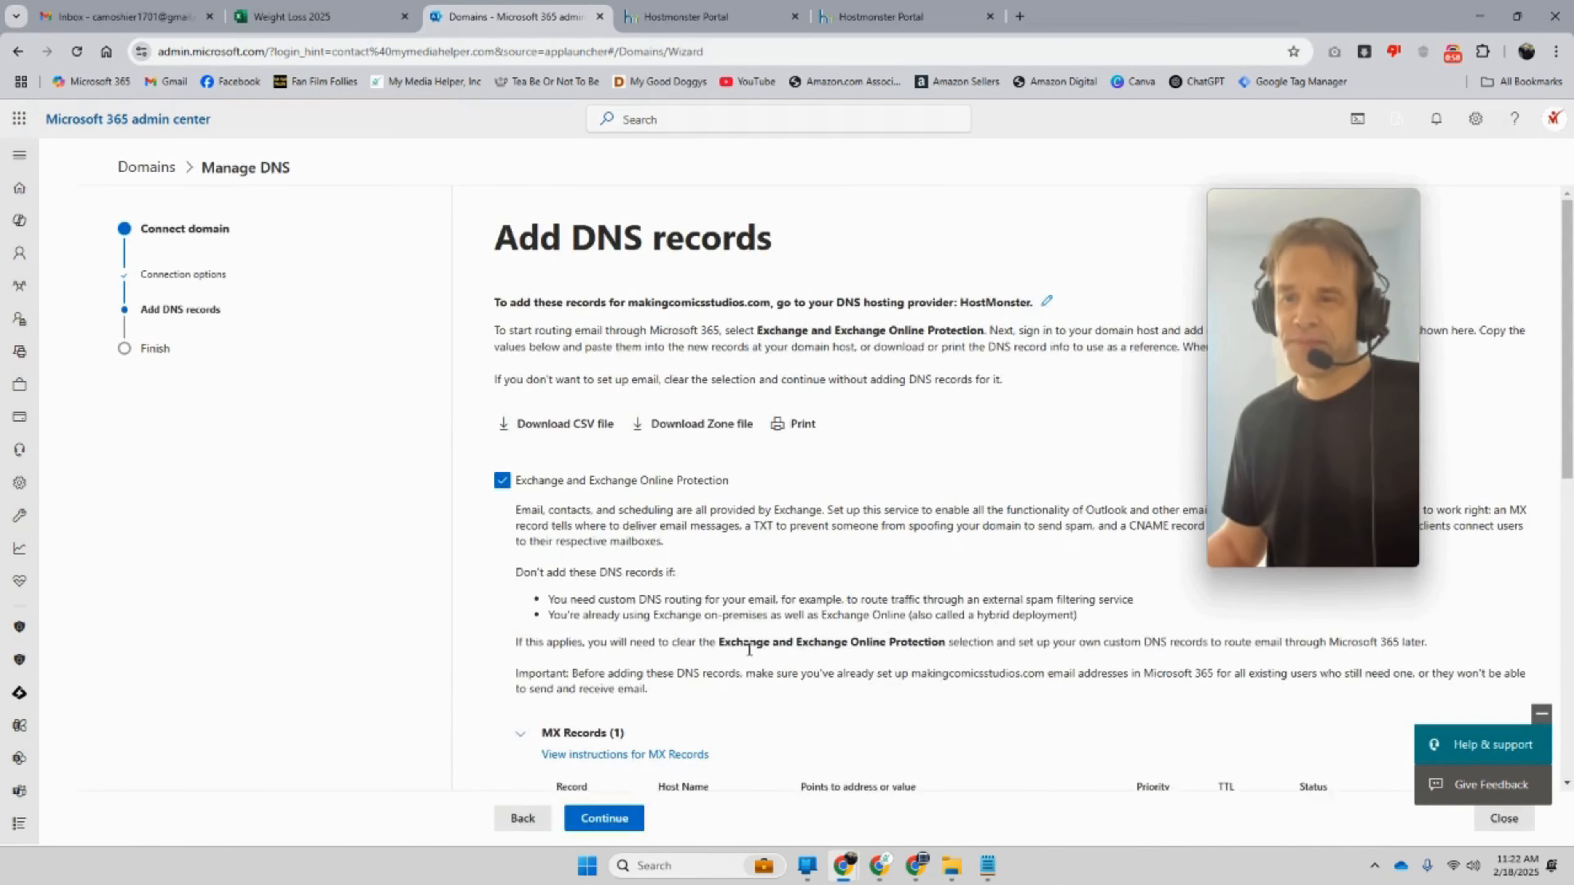
left_click(504, 827)
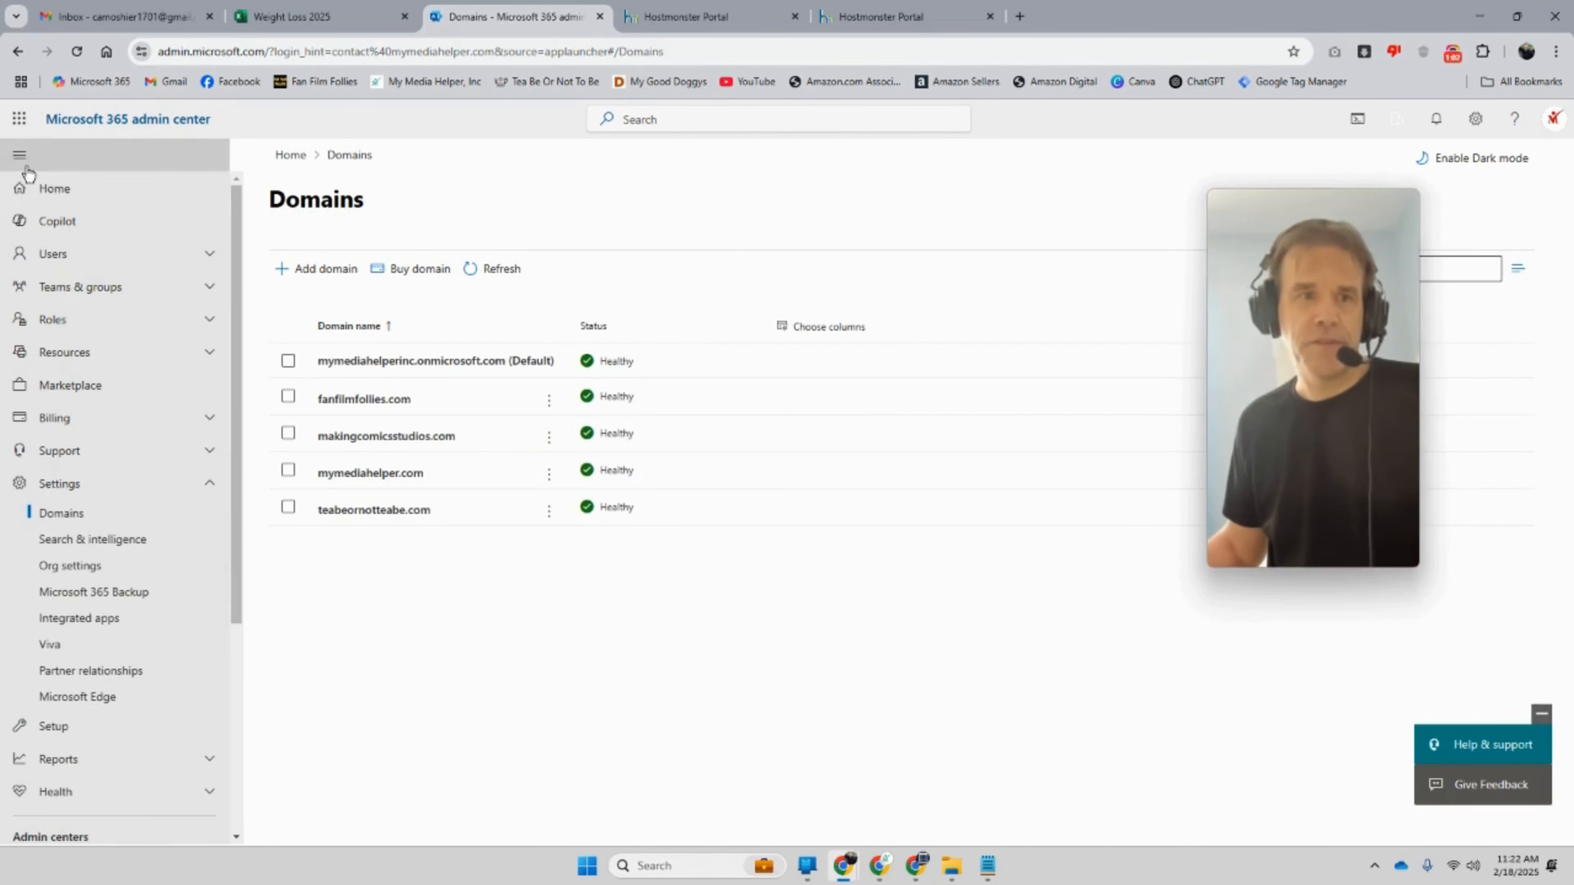
Step: Start Add a user and enter the user's name, username on makingcomicsstudios.com, and display name
left_click(39, 194)
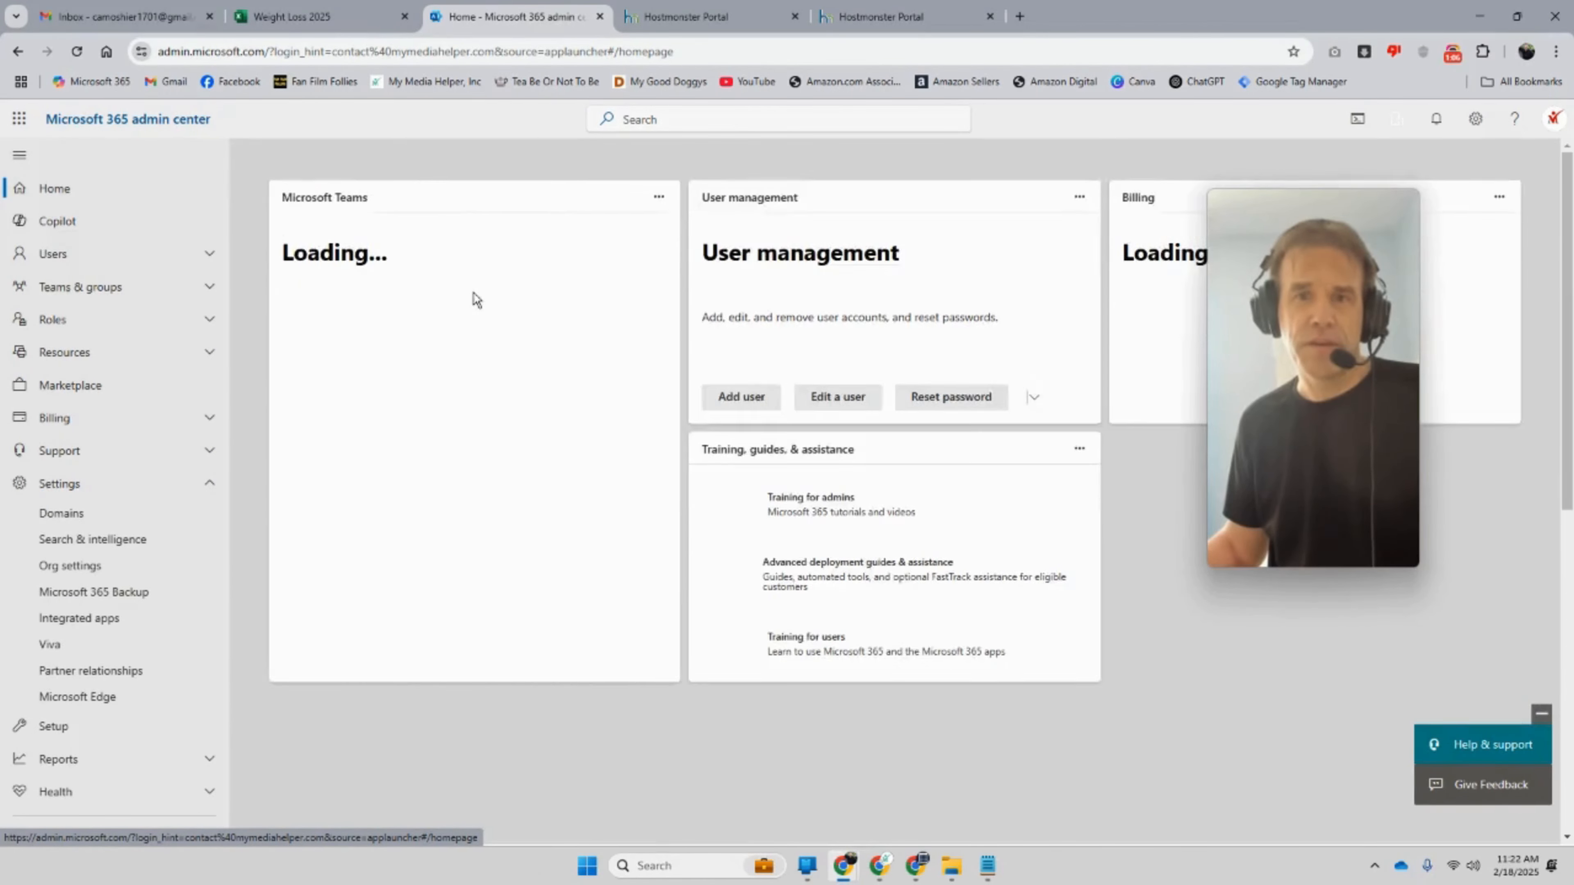
left_click(454, 206)
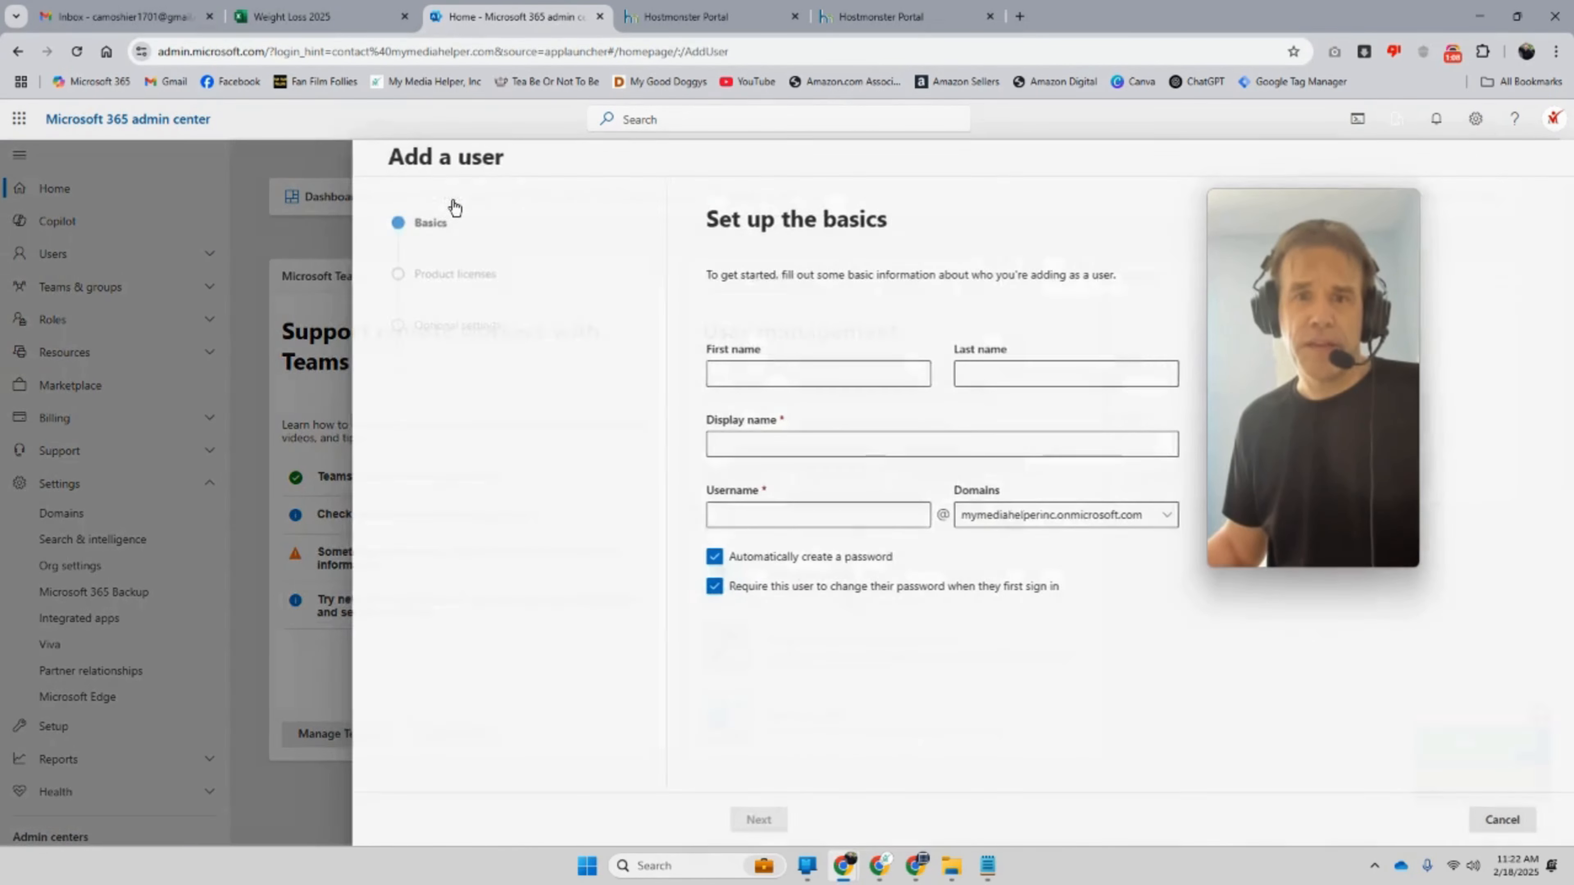
left_click(767, 376)
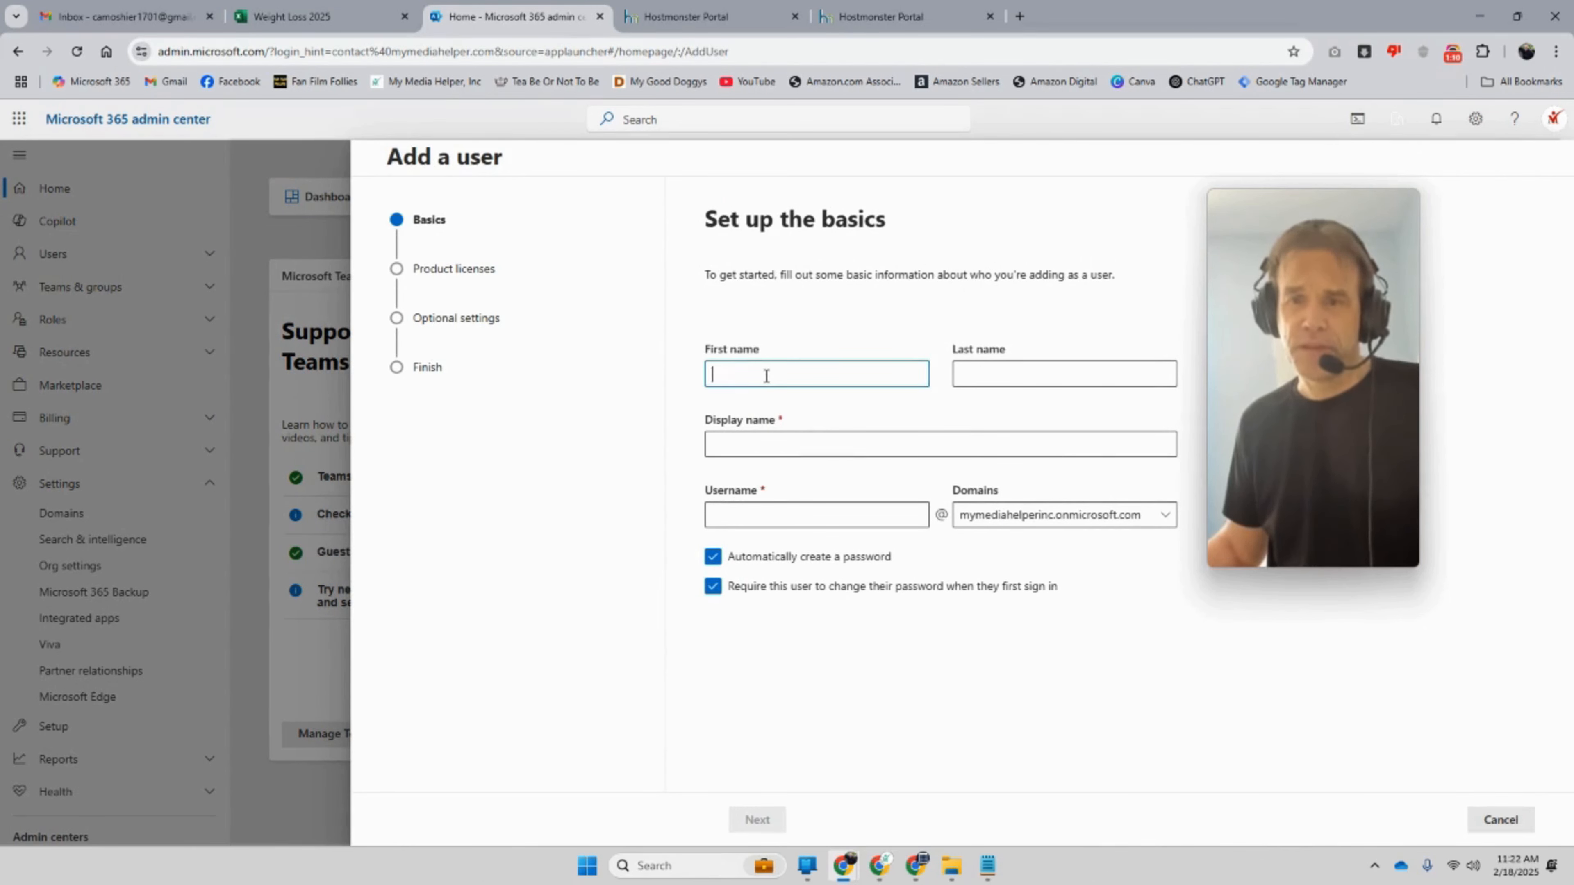
type("Tony")
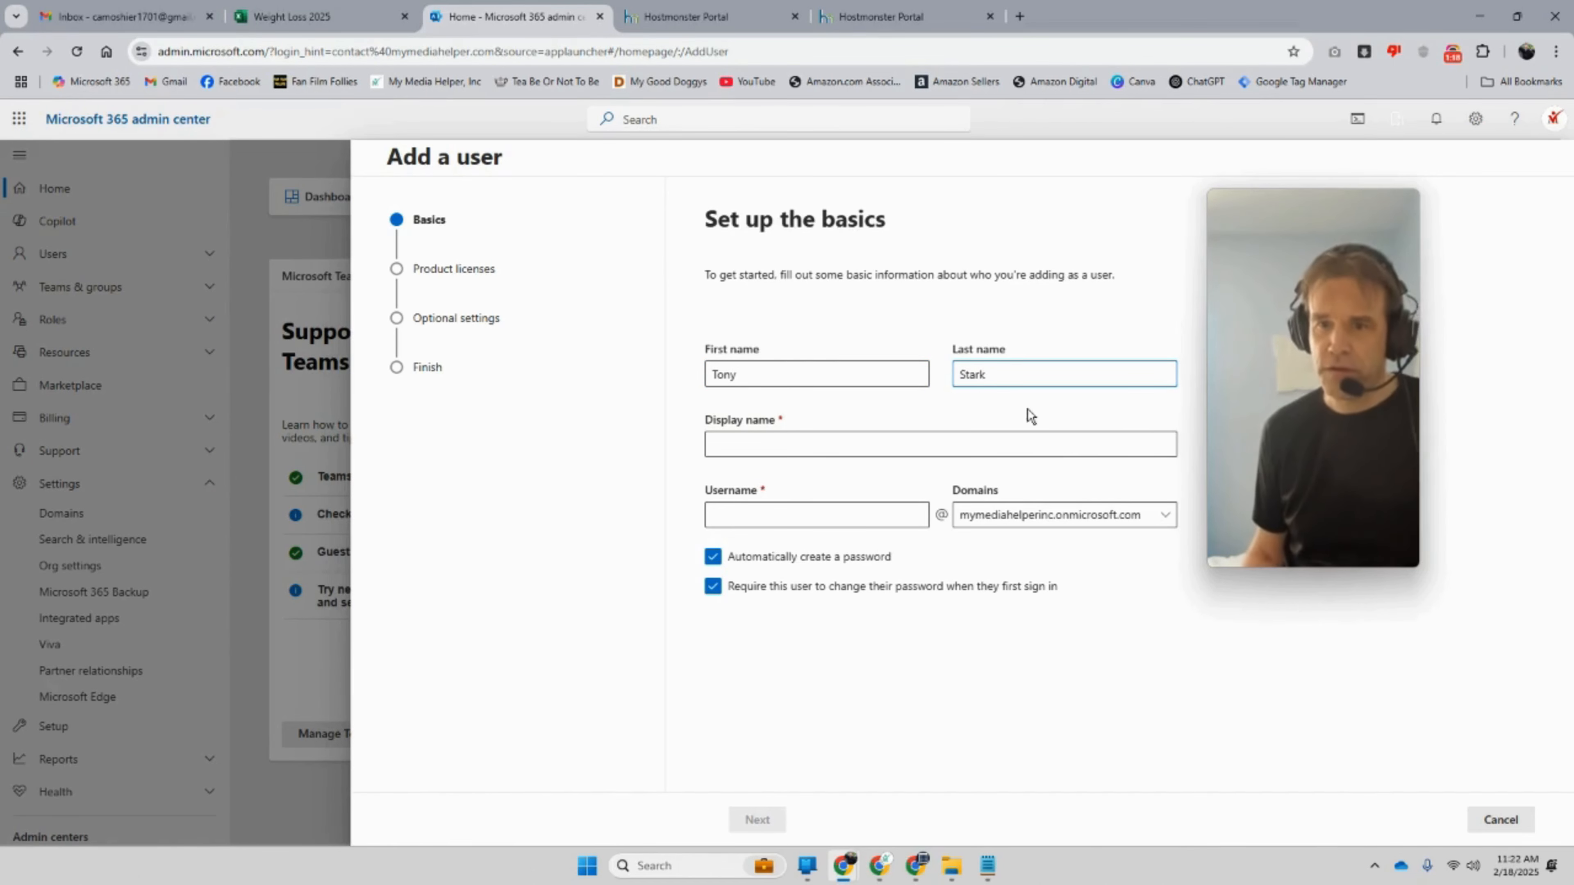
left_click(829, 515)
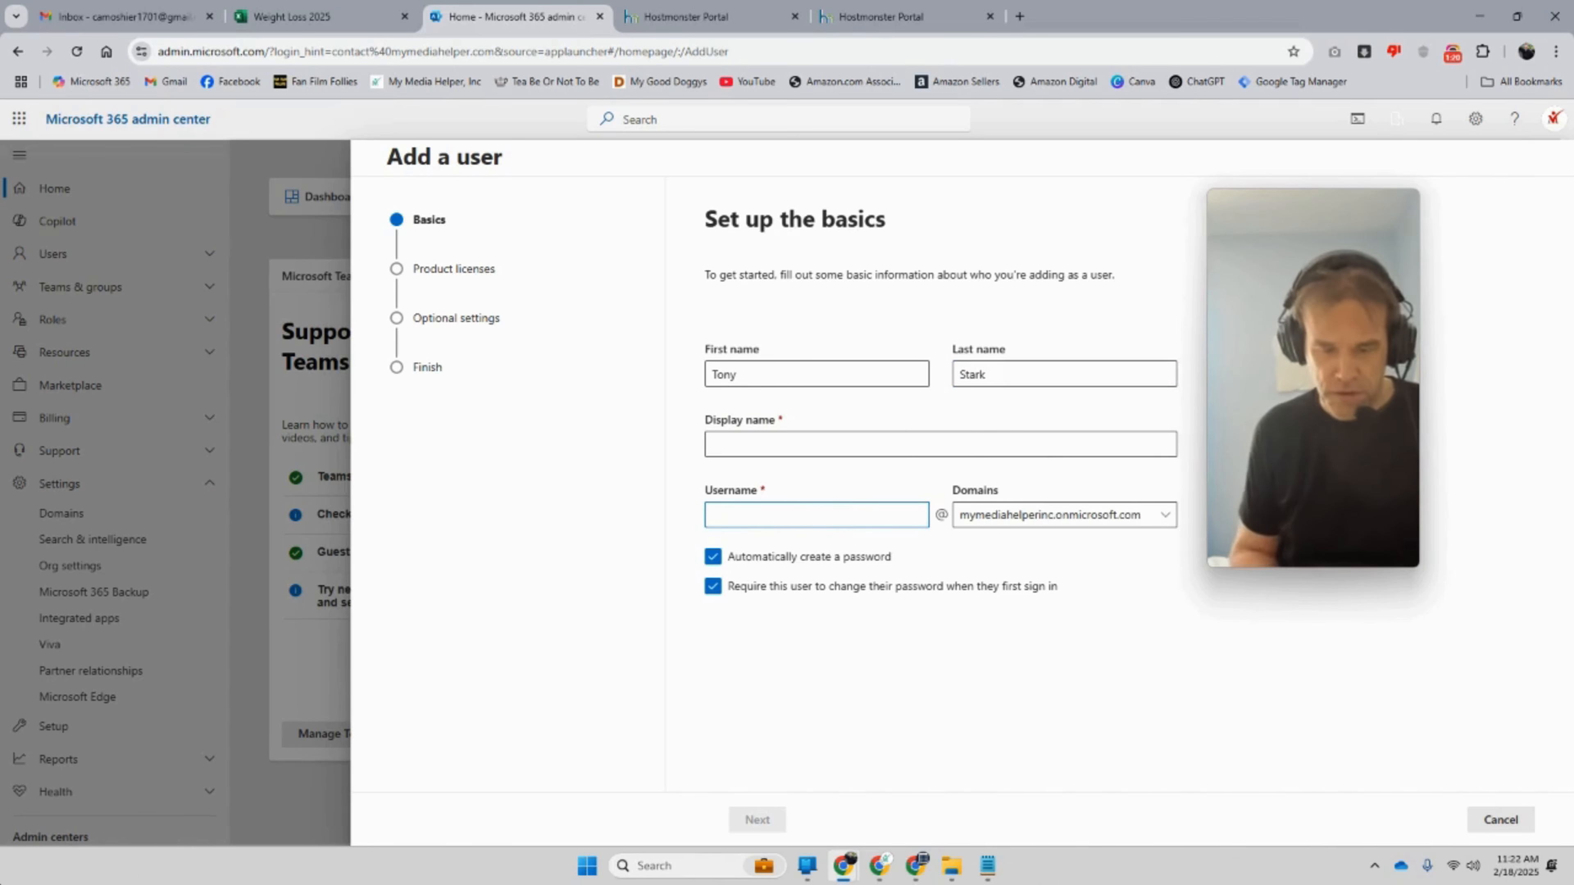
type("tony.stark")
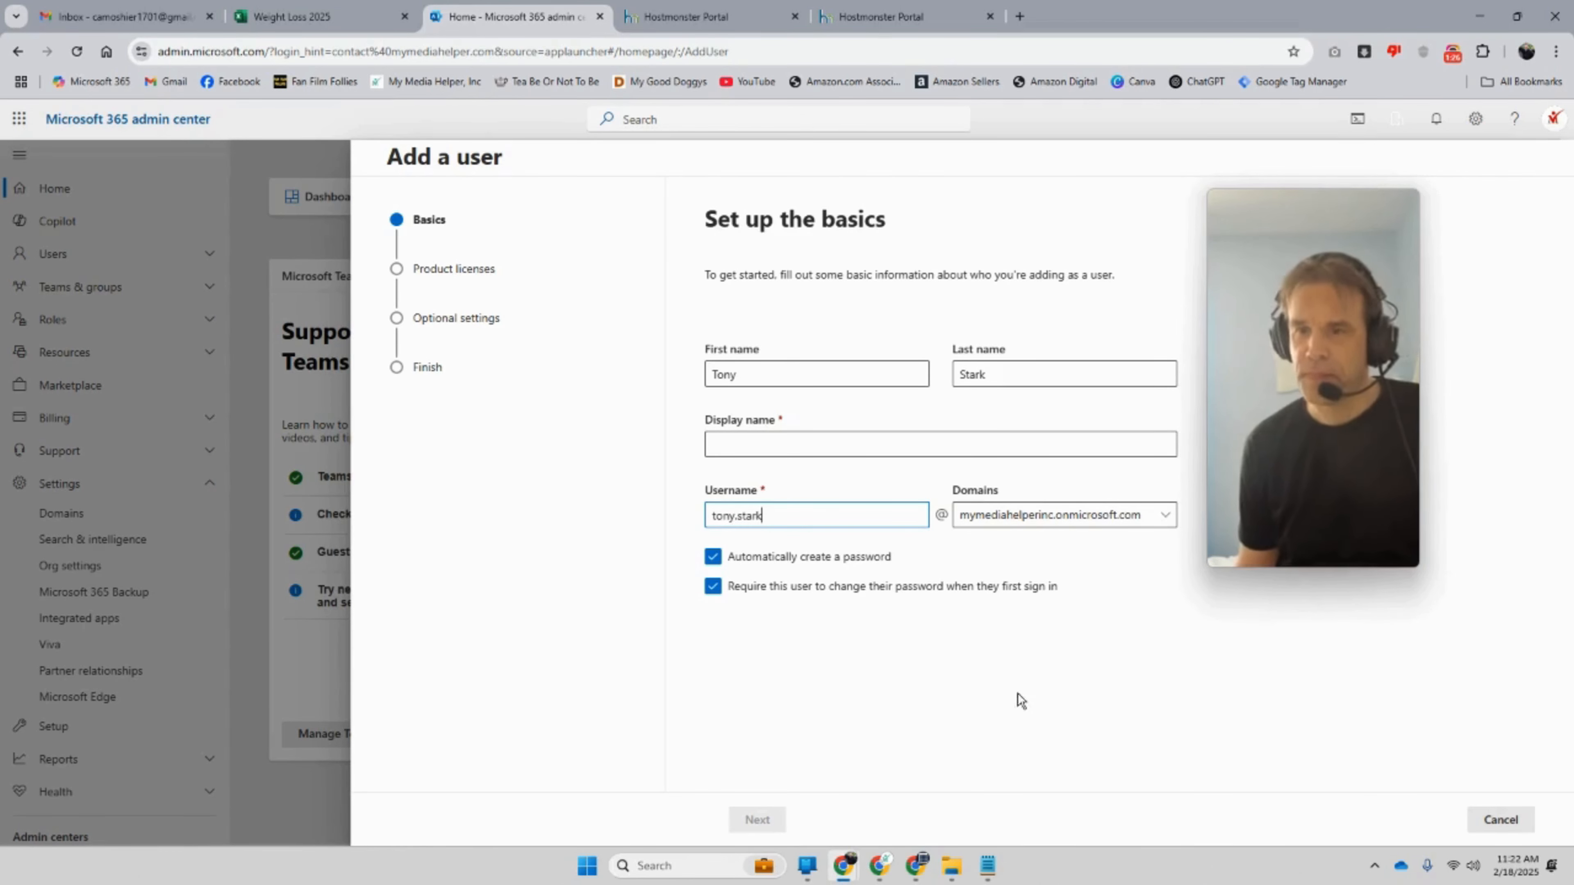
left_click(1071, 514)
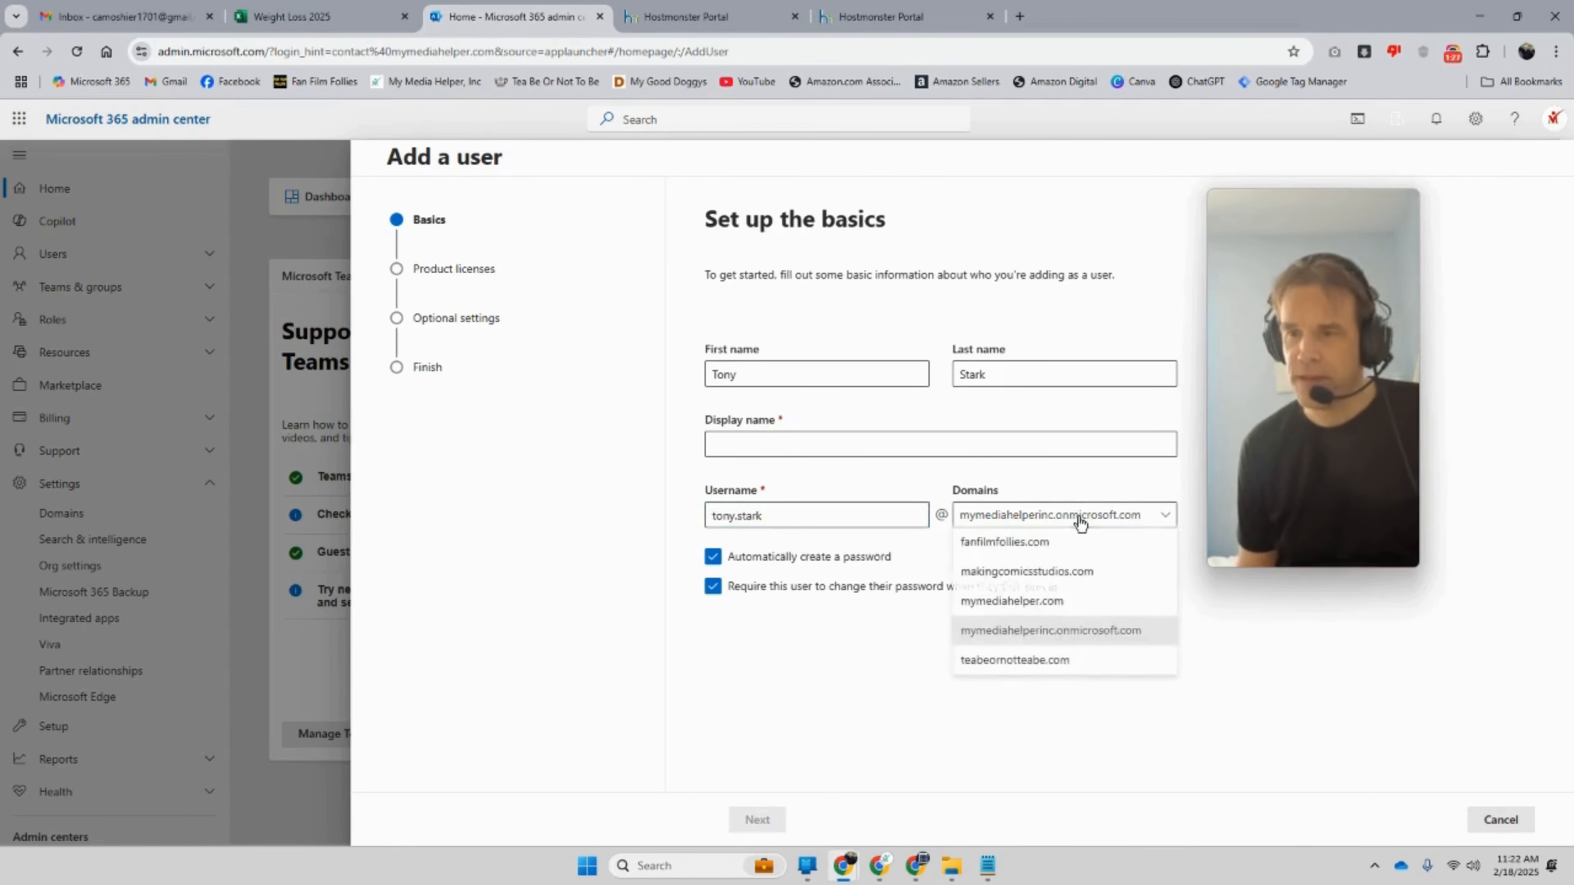
left_click(1072, 573)
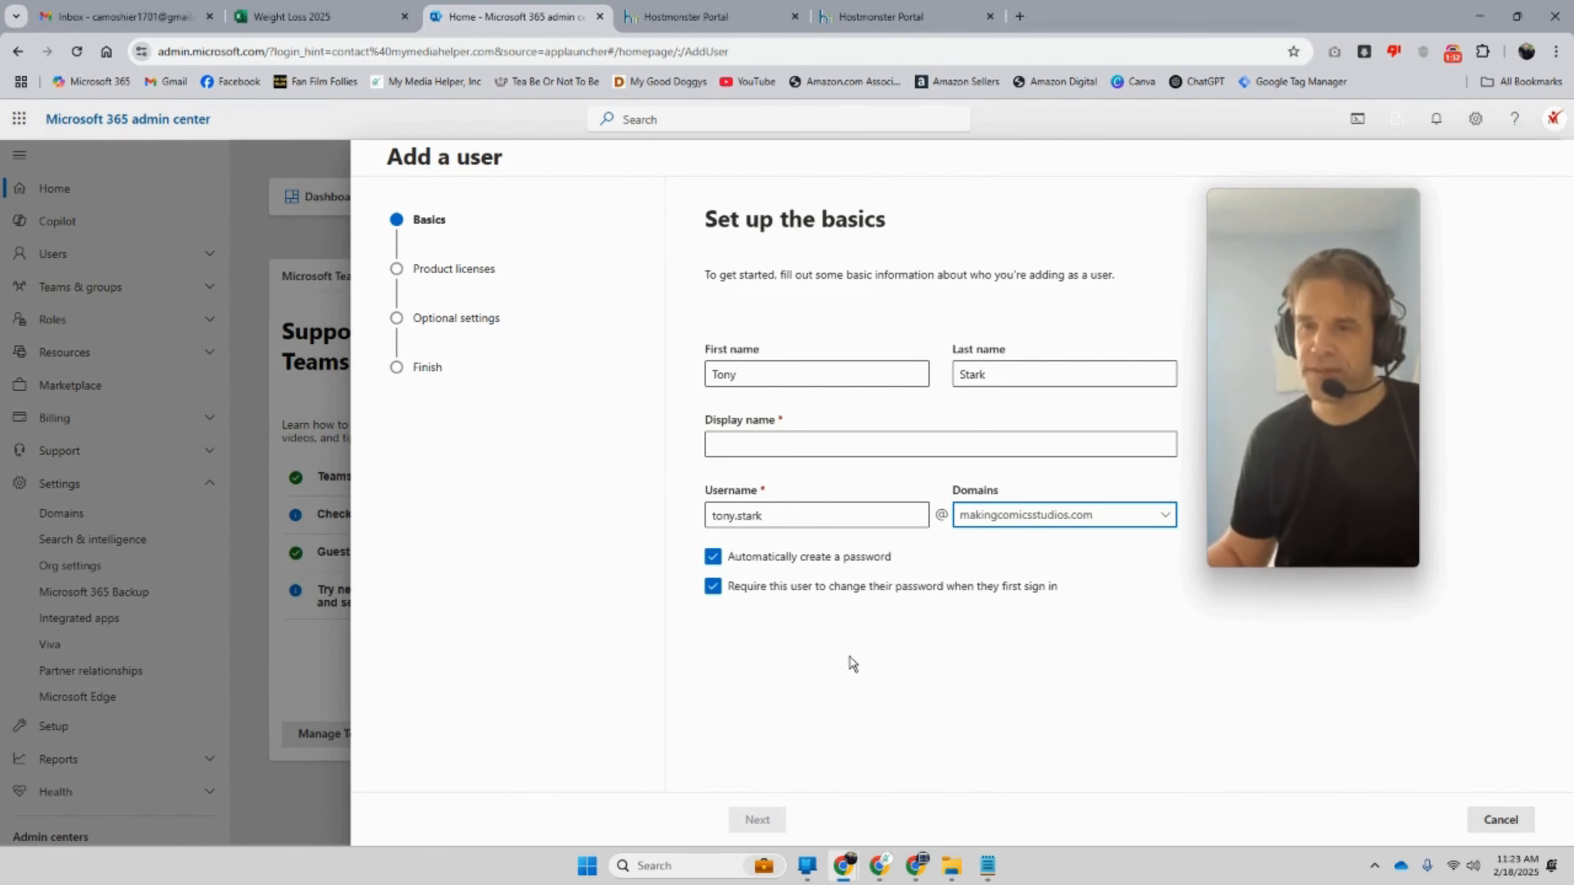
left_click(785, 435)
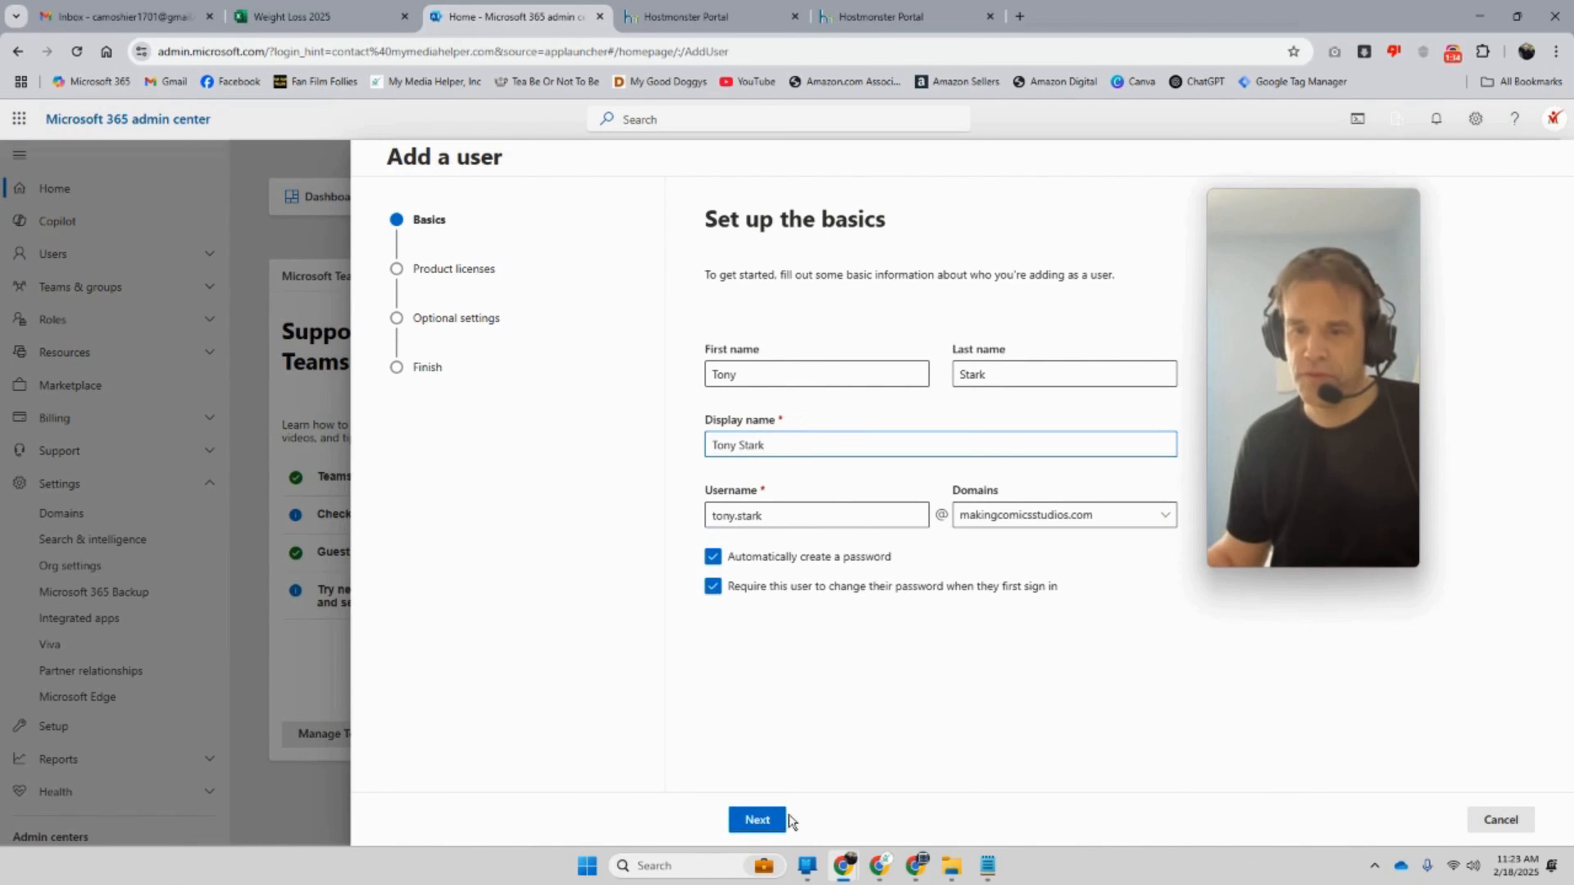
Step: Assign Dynamics 365 Customer Insights vTrial, Fabric (Free), Power Automate Free and Power Pages licenses, then finish adding the user
left_click(770, 812)
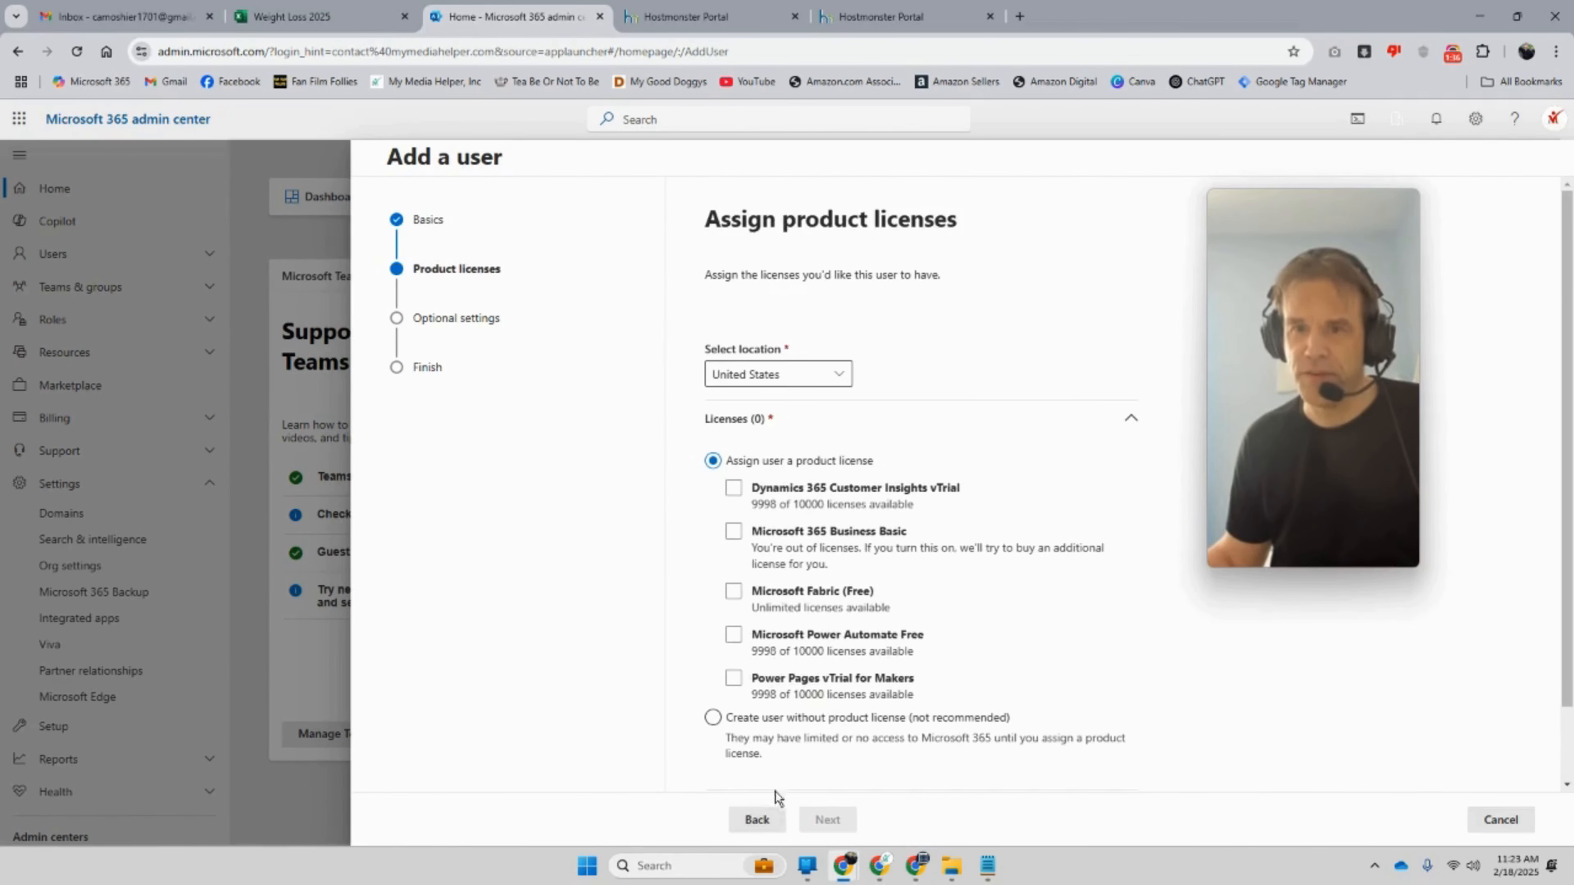
left_click(731, 490)
left_click(735, 599)
left_click(734, 636)
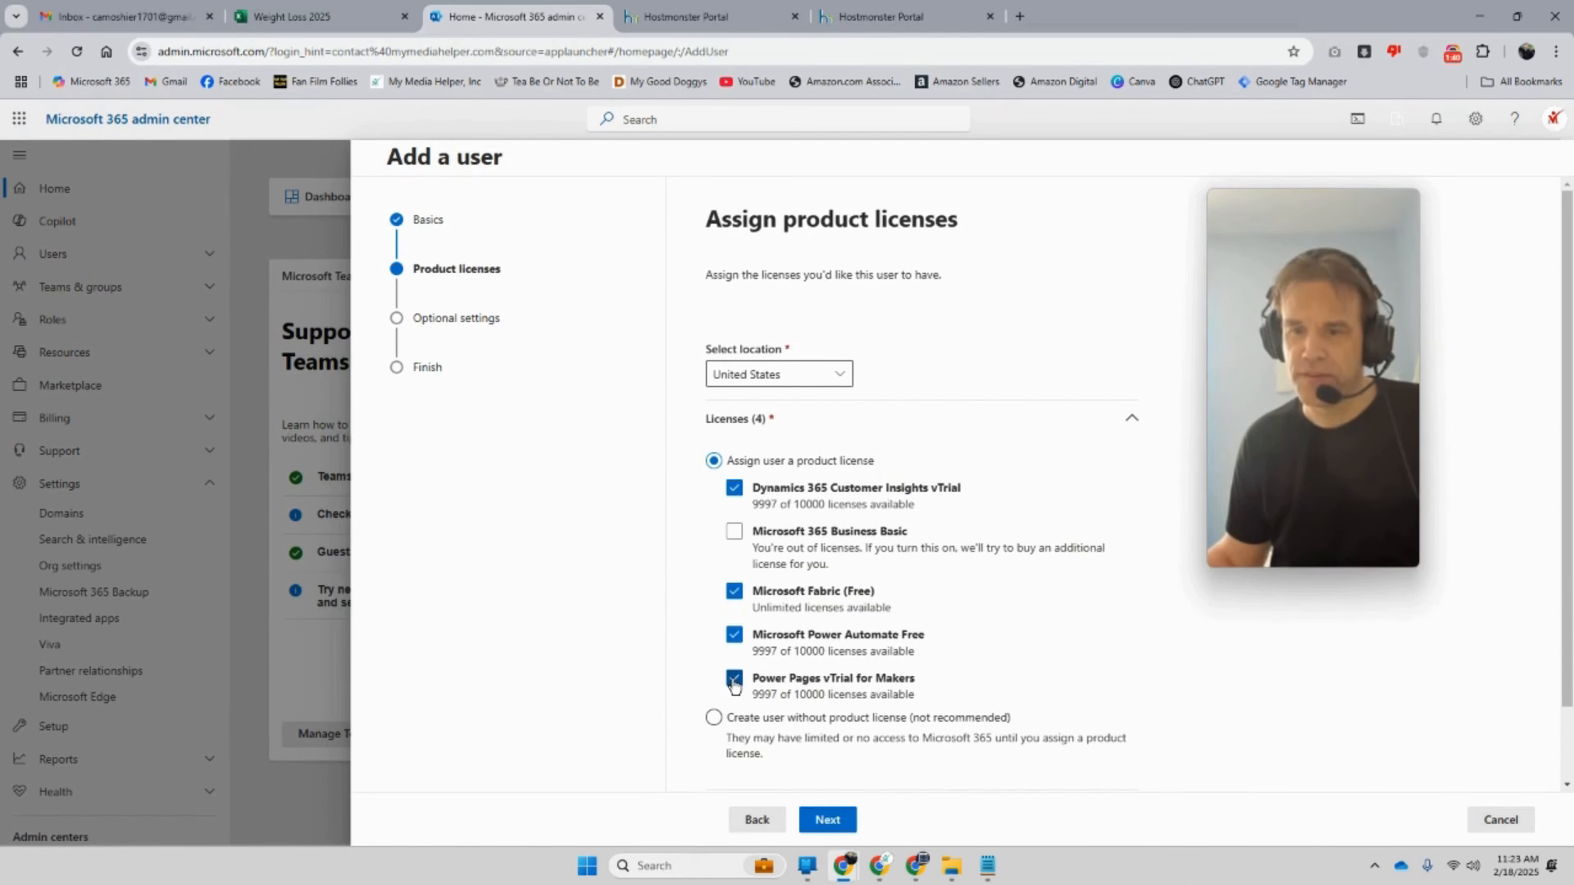
left_click(820, 819)
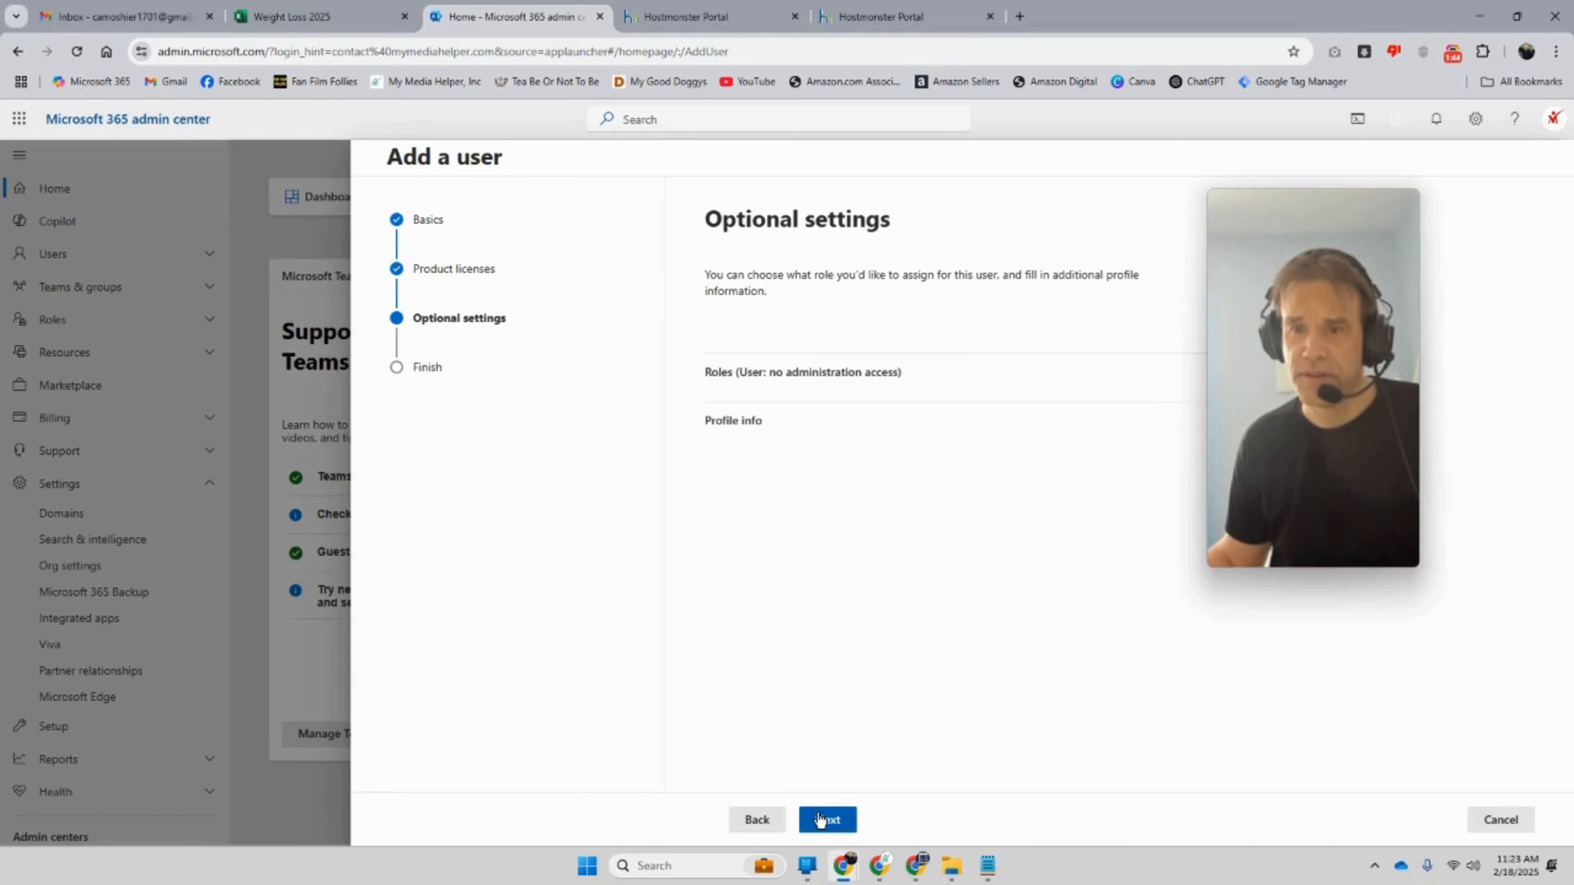
left_click(820, 819)
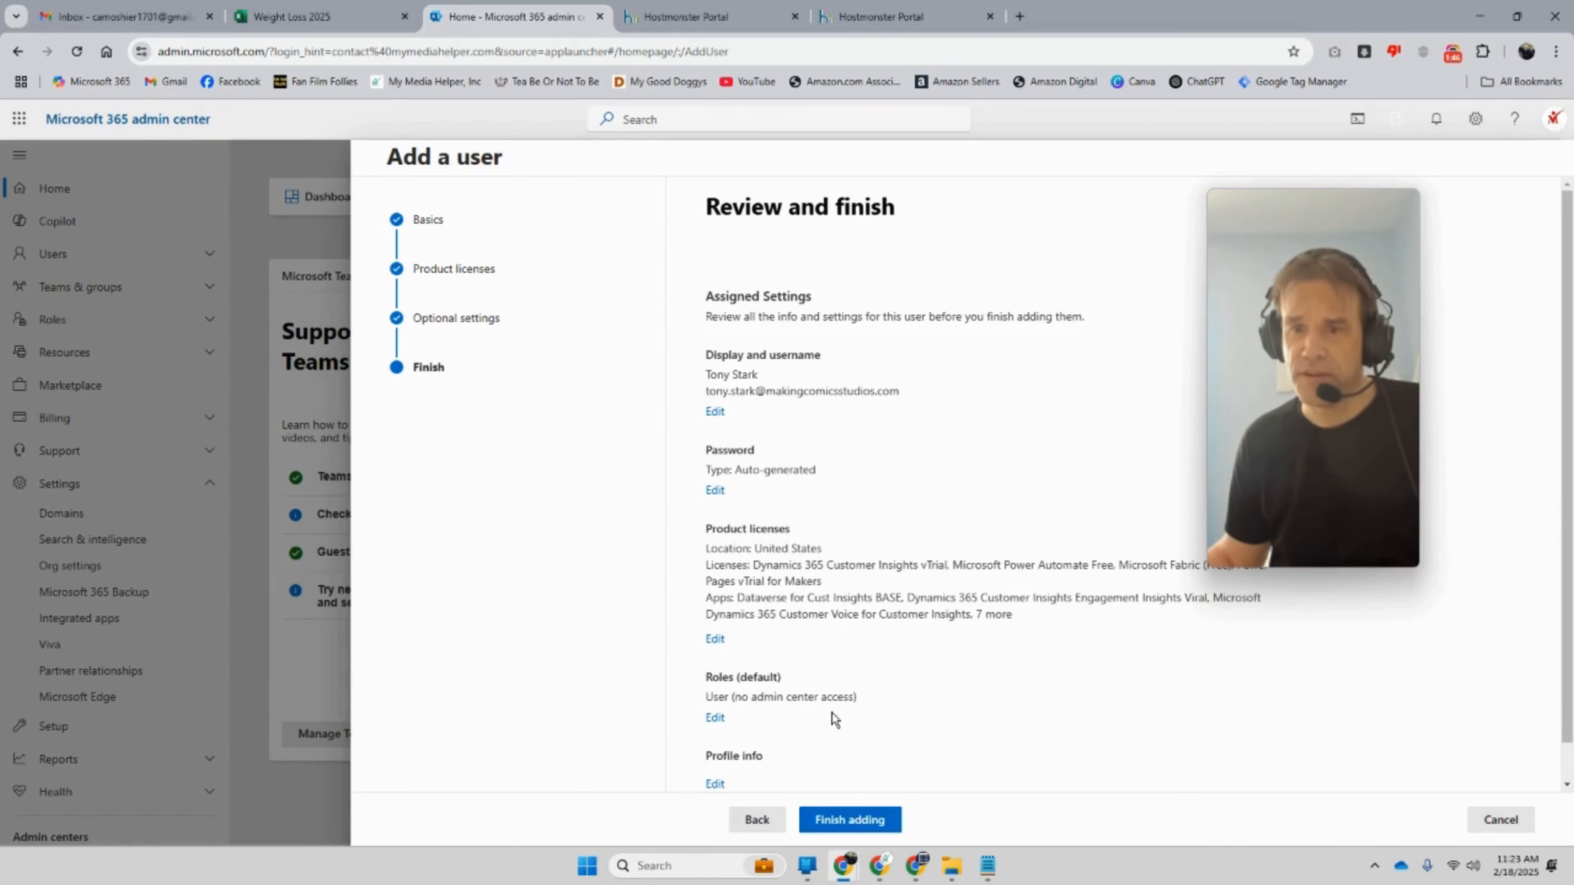
scroll(831, 713, "down", 1)
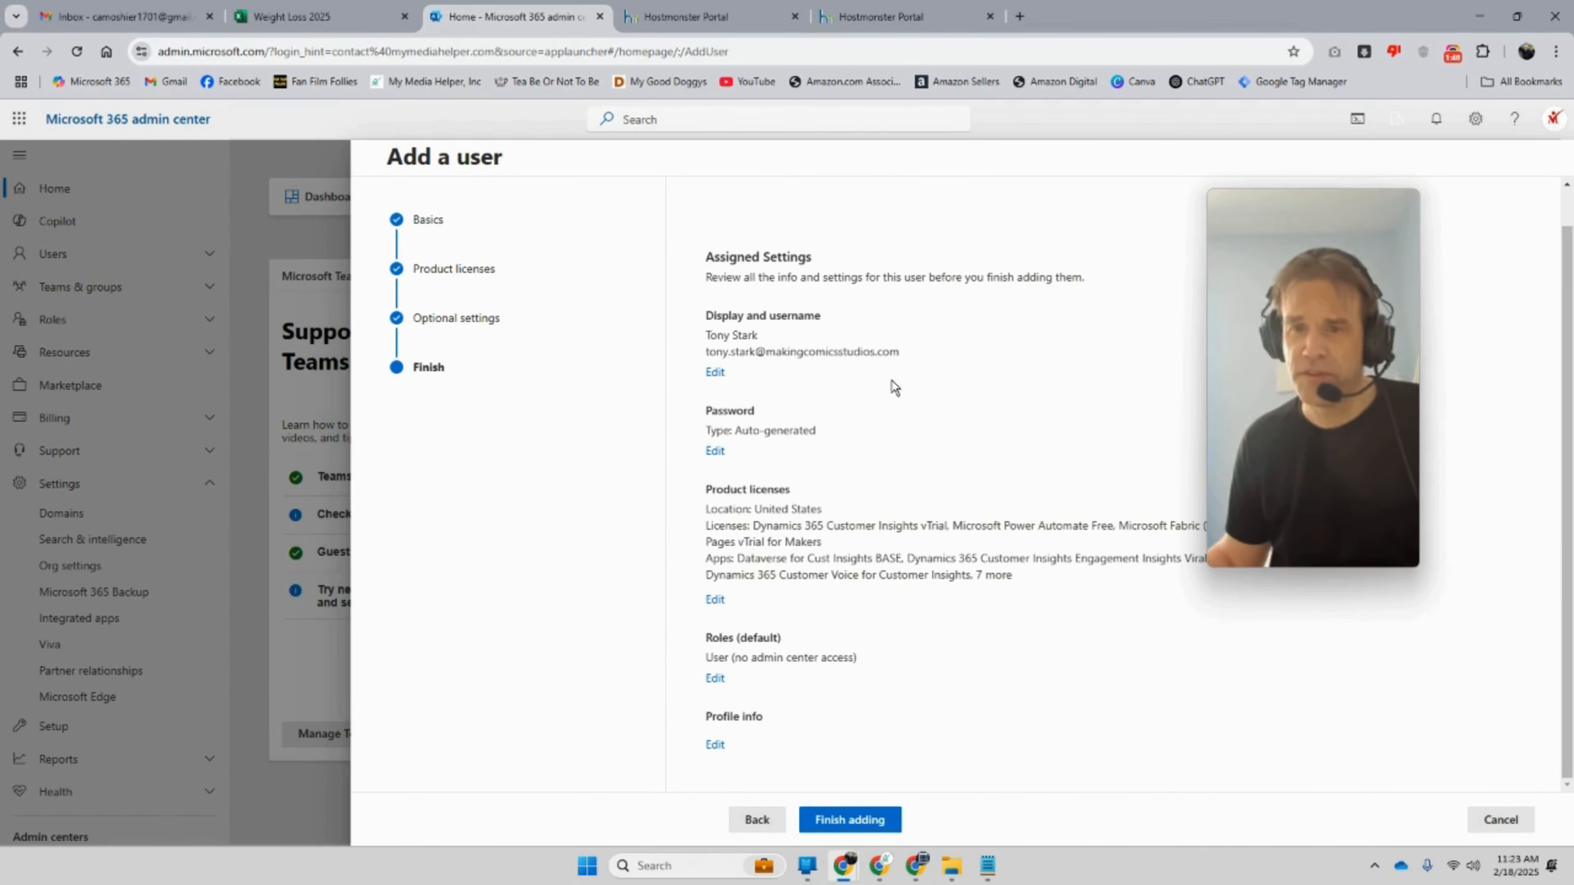
left_click(870, 825)
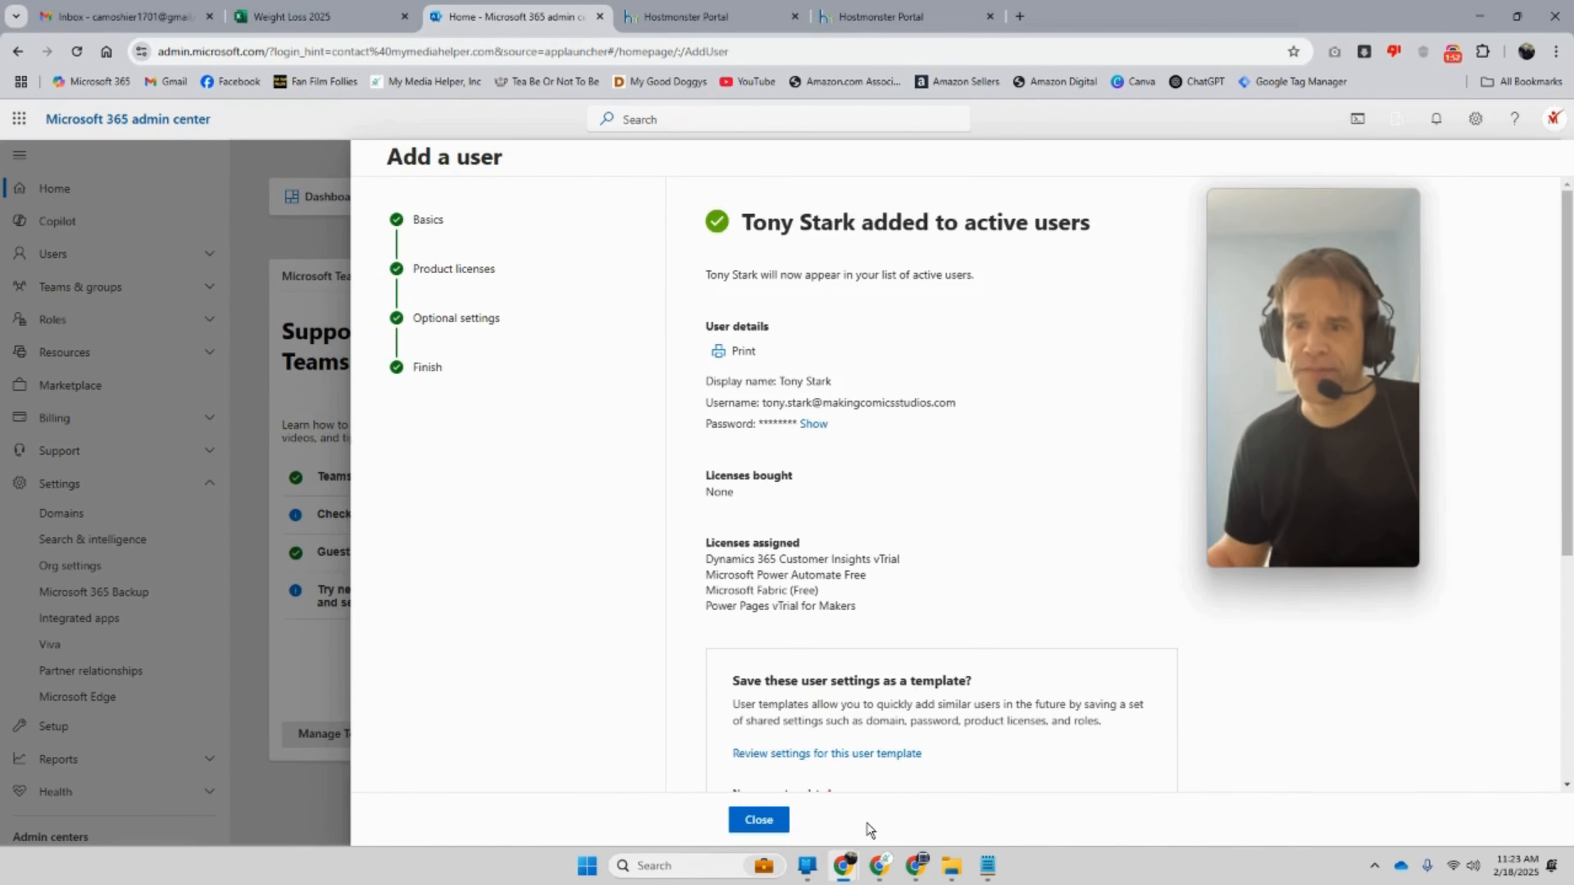
Step: Reveal the new user's generated password and copy it
left_click(815, 428)
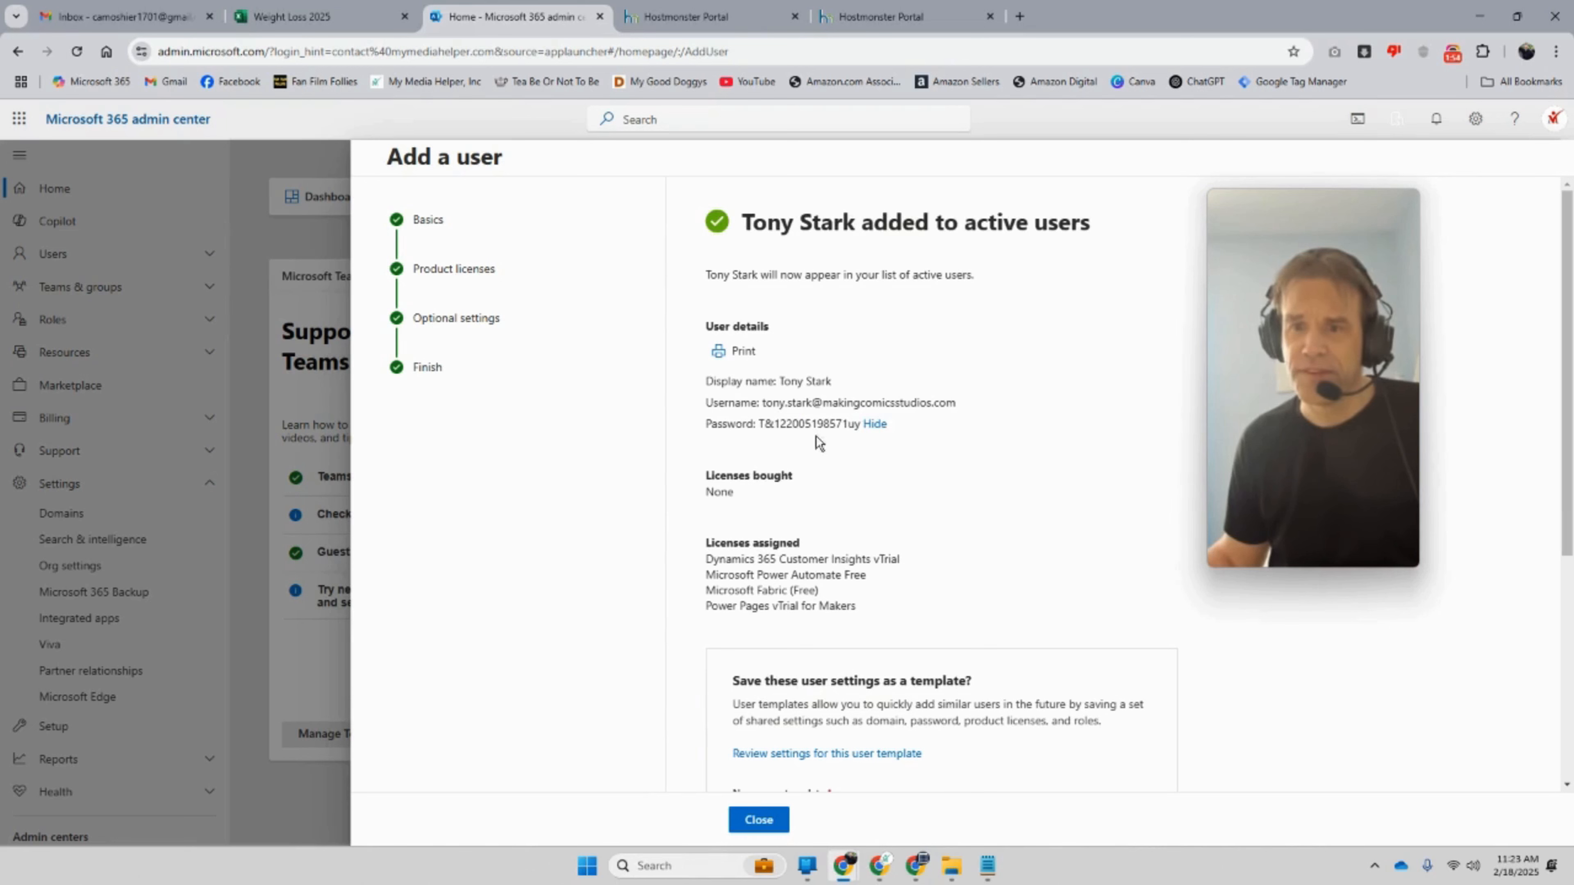
left_click_drag(839, 428, 753, 427)
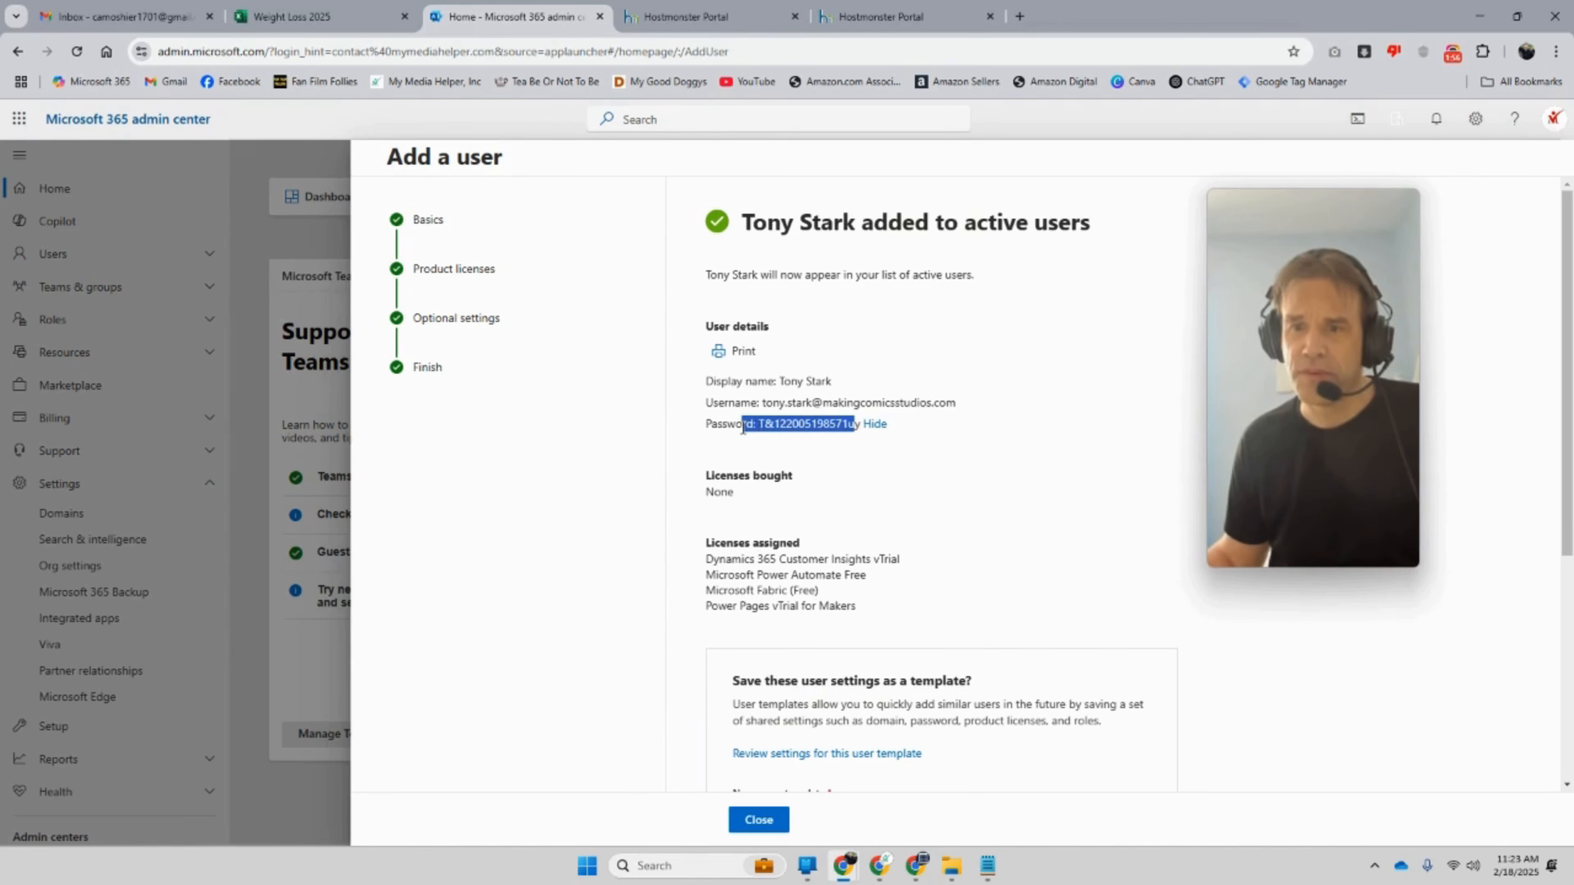
right_click(796, 432)
left_click(829, 423)
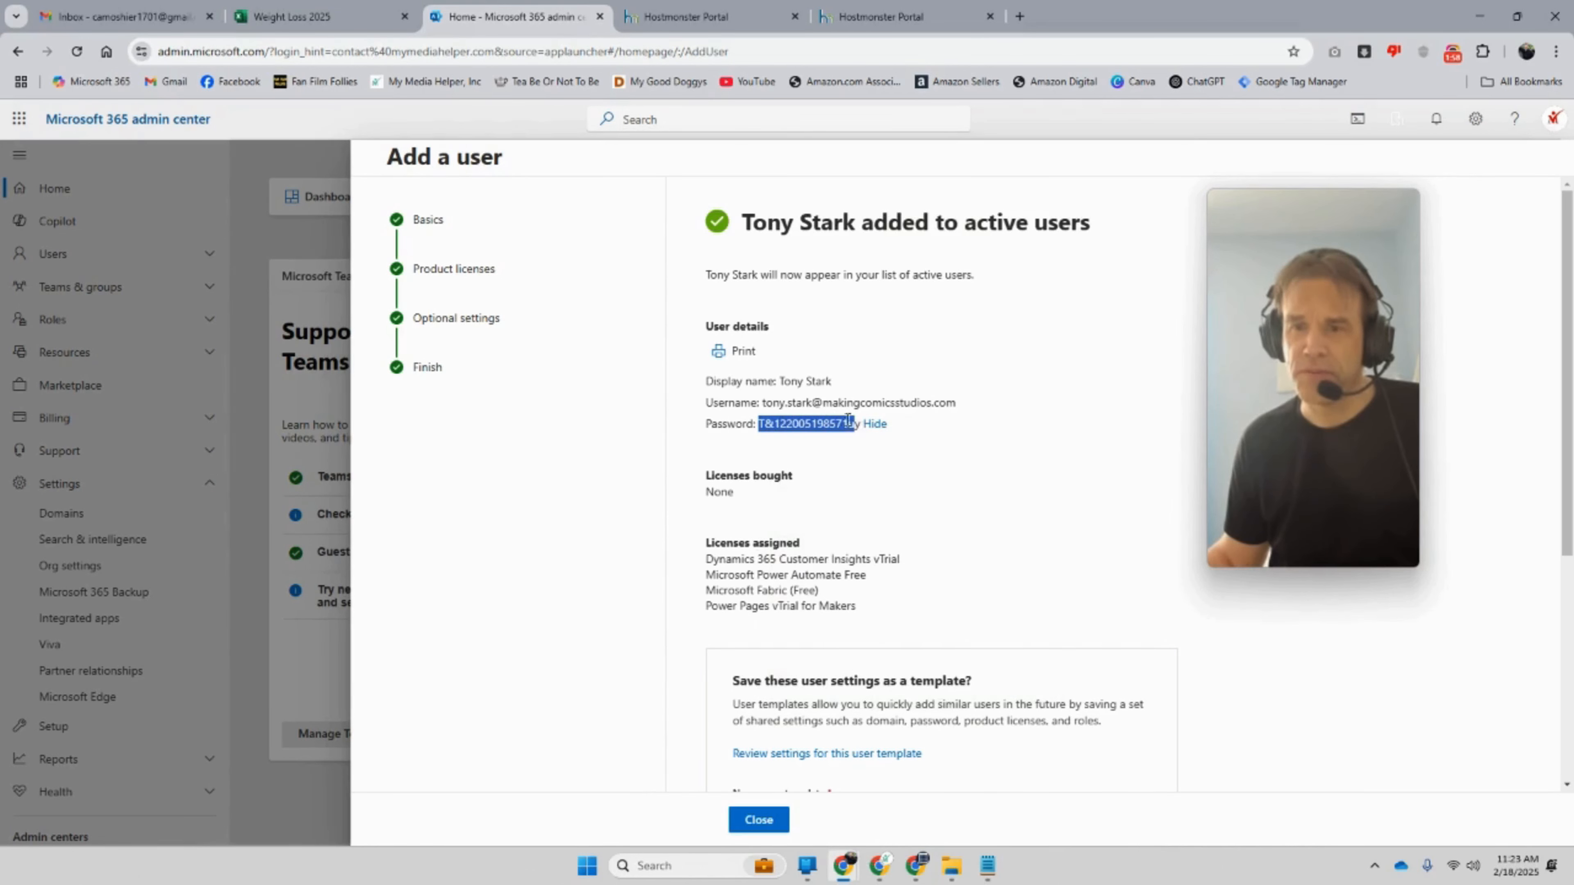
left_click_drag(864, 426, 754, 426)
right_click(774, 430)
left_click(806, 445)
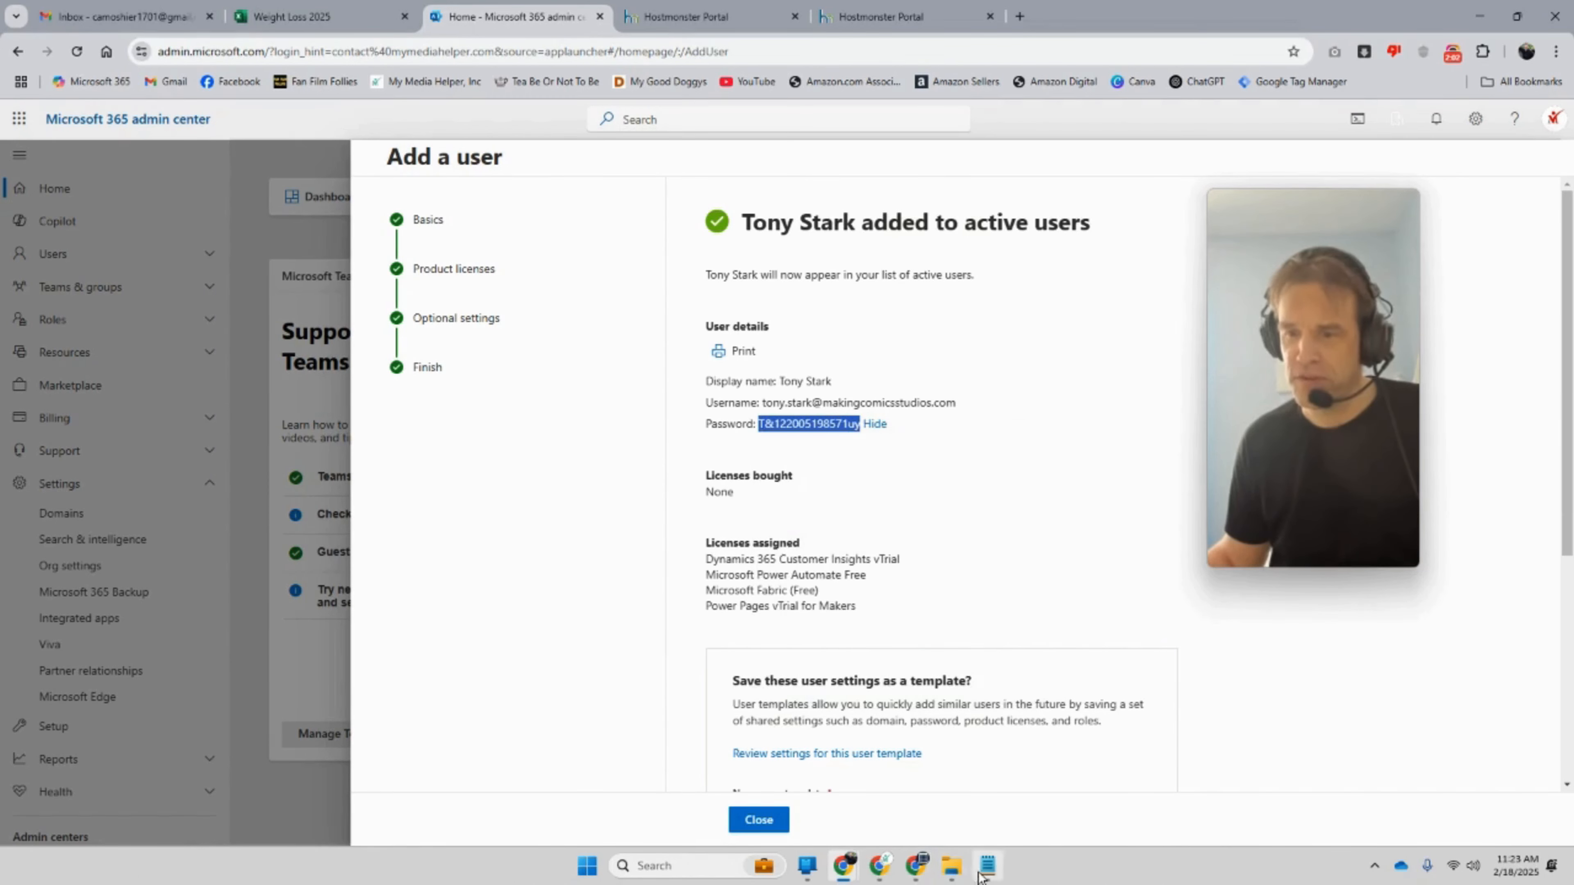
Step: Paste the password into a new blank Notepad note
left_click(987, 866)
left_click(812, 532)
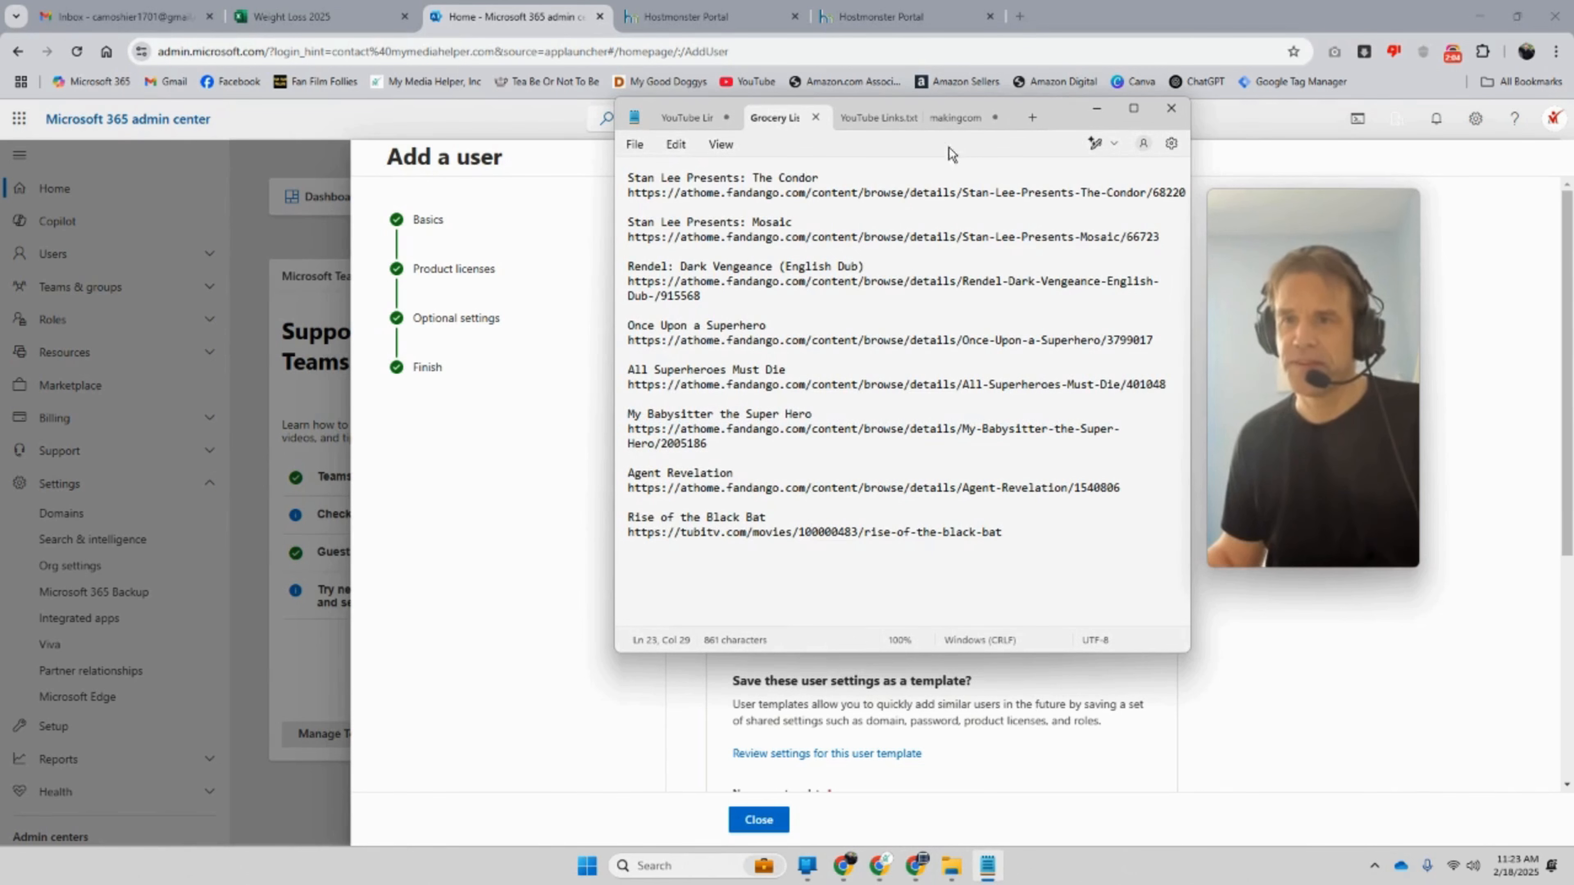
left_click(1040, 117)
key("ctrl+v")
left_click_drag(1064, 114, 1439, 337)
Step: Add the new user's username to the note above the password, then close the Add a user panel
left_click(933, 406)
left_click_drag(956, 403, 764, 403)
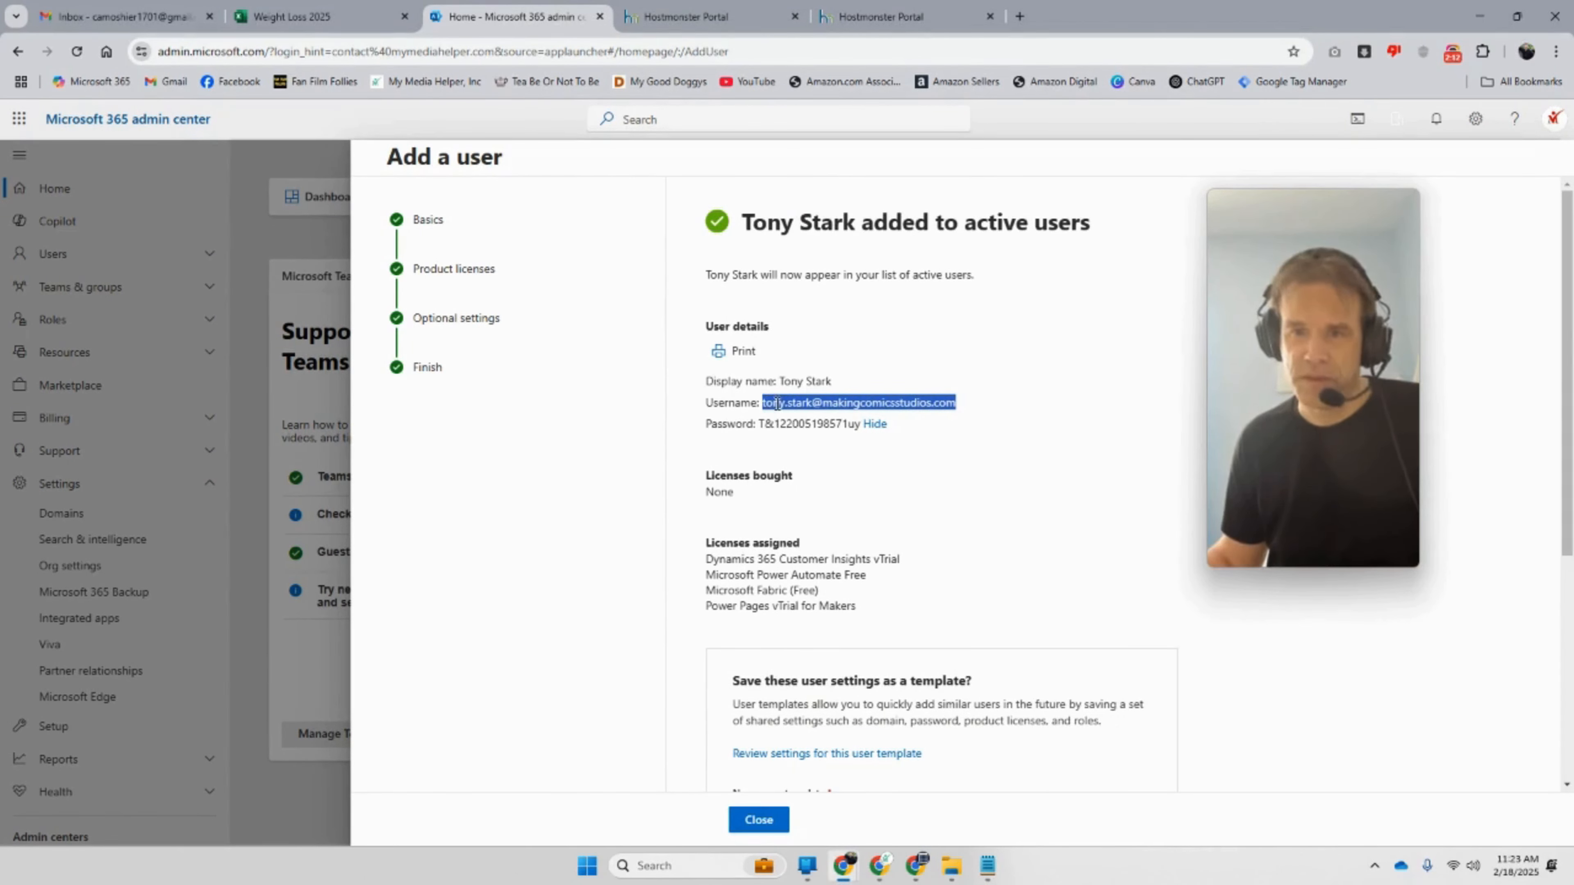
left_click(987, 866)
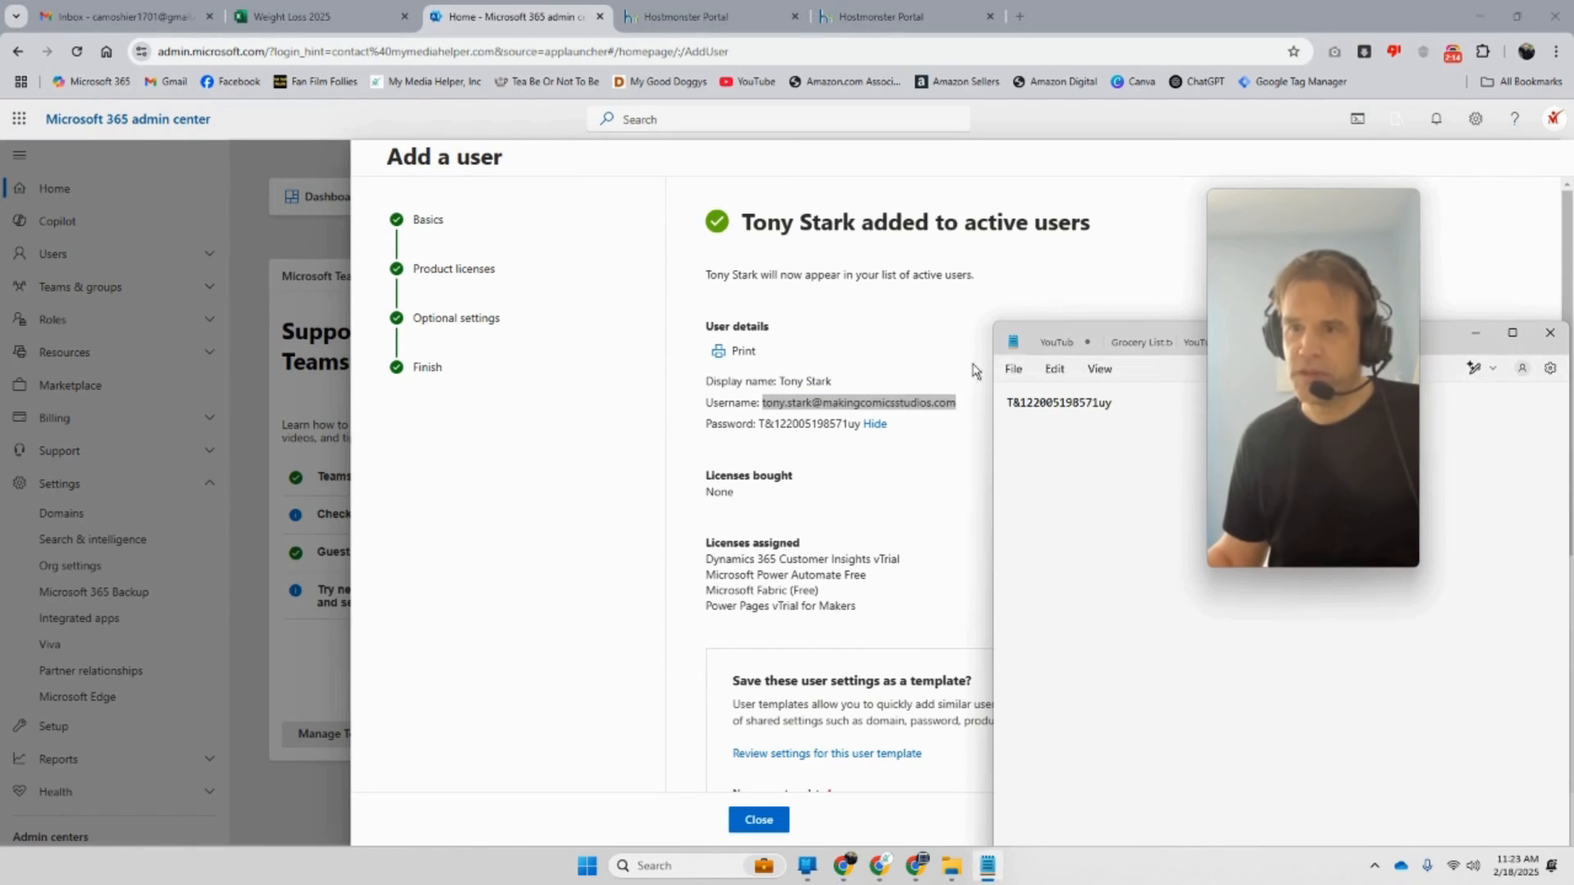
left_click_drag(1113, 403, 1004, 404)
left_click(1013, 408)
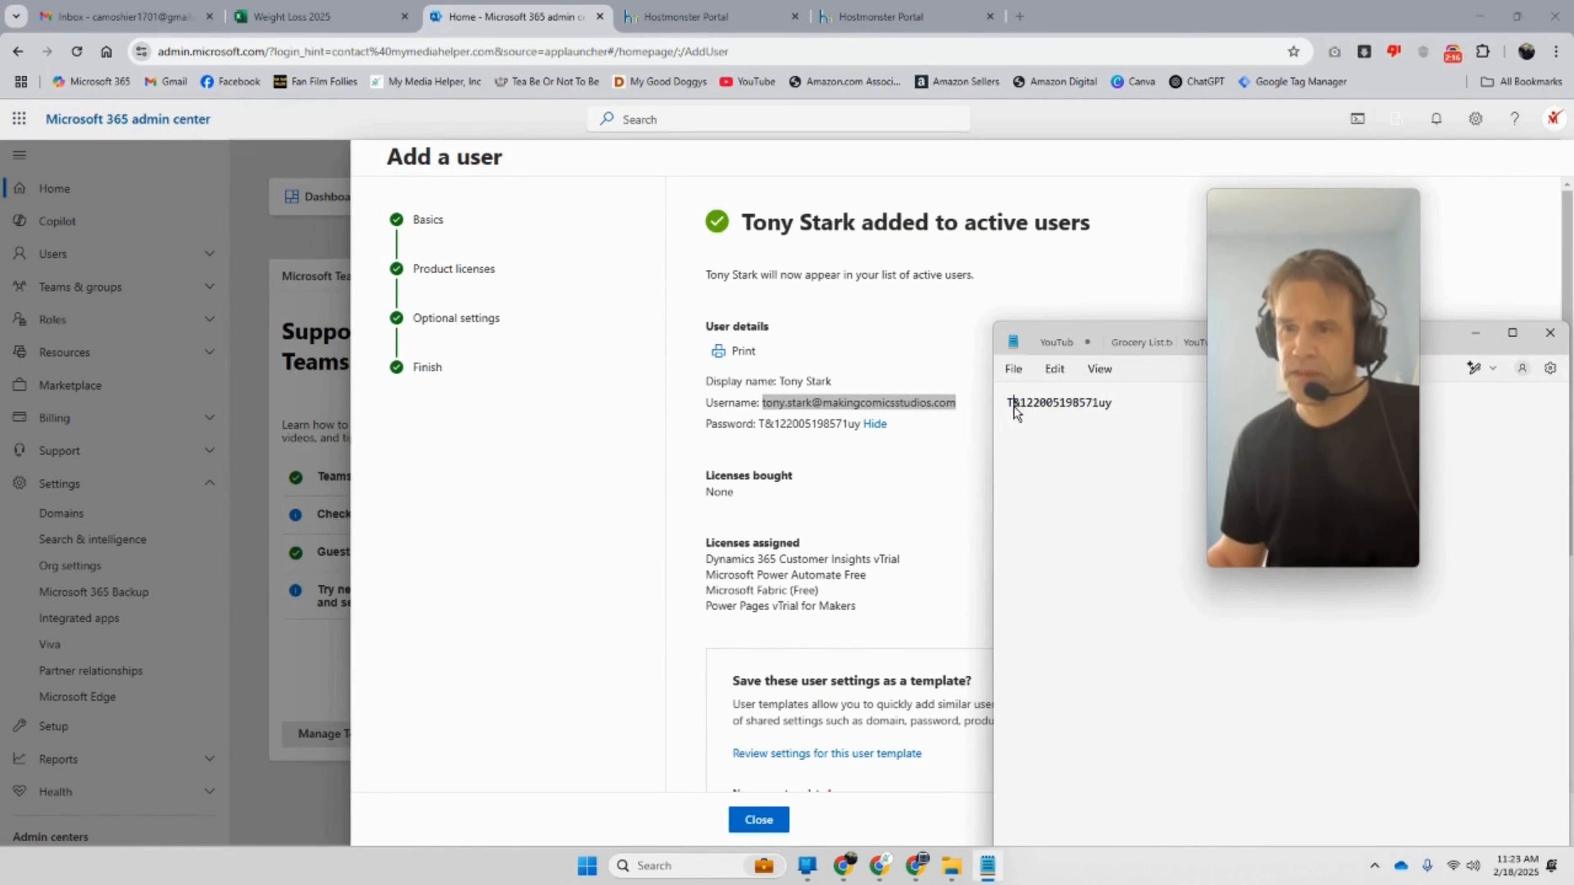
key("ctrl+v")
key("Return")
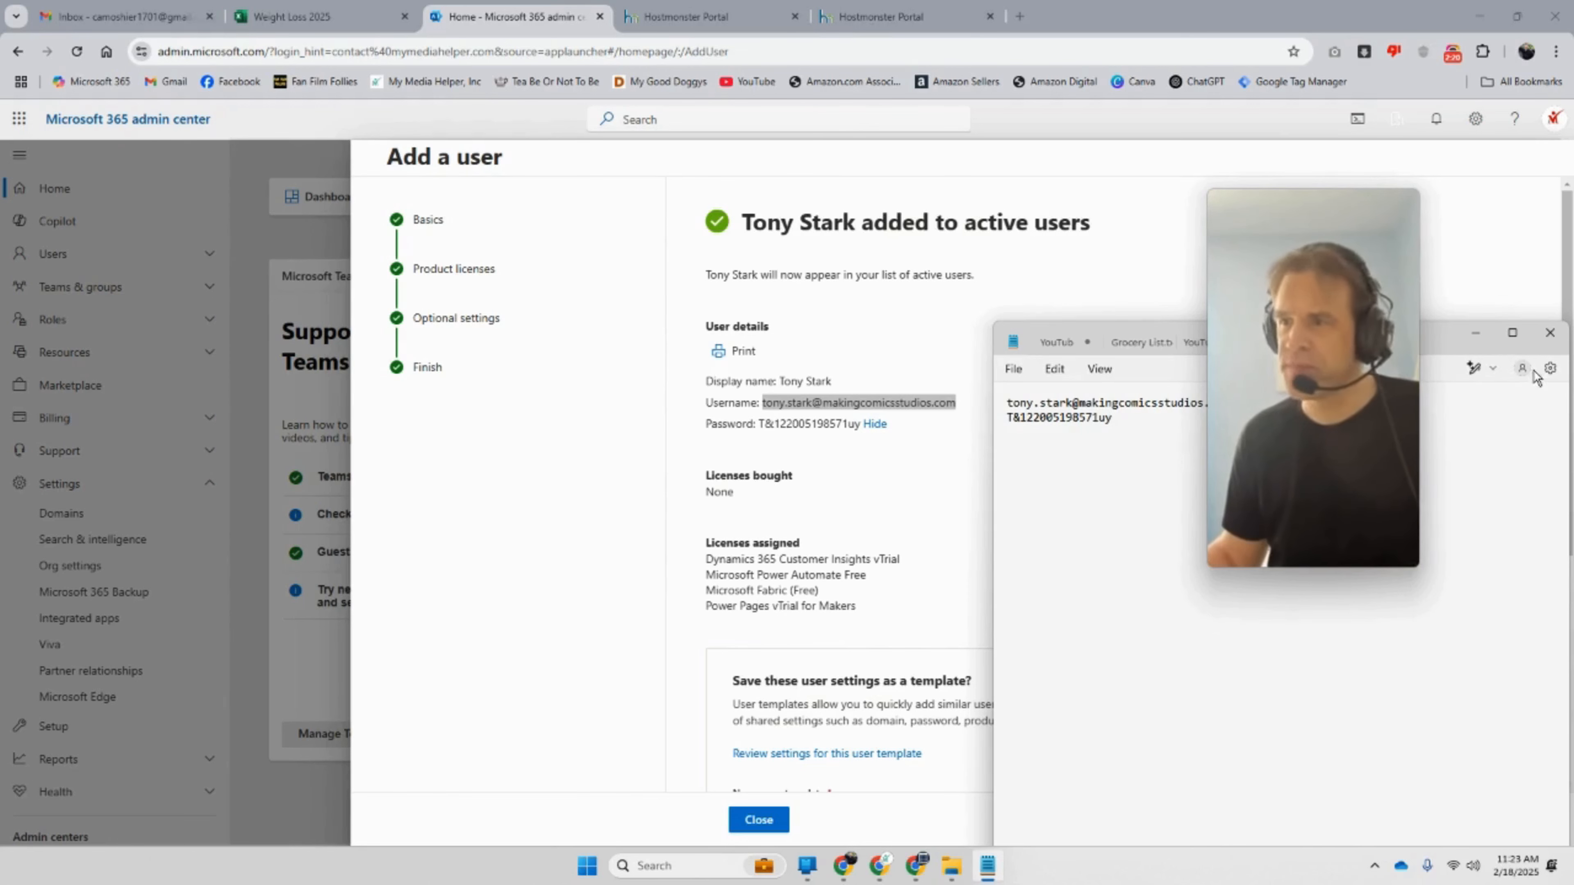
left_click_drag(1457, 344, 1003, 189)
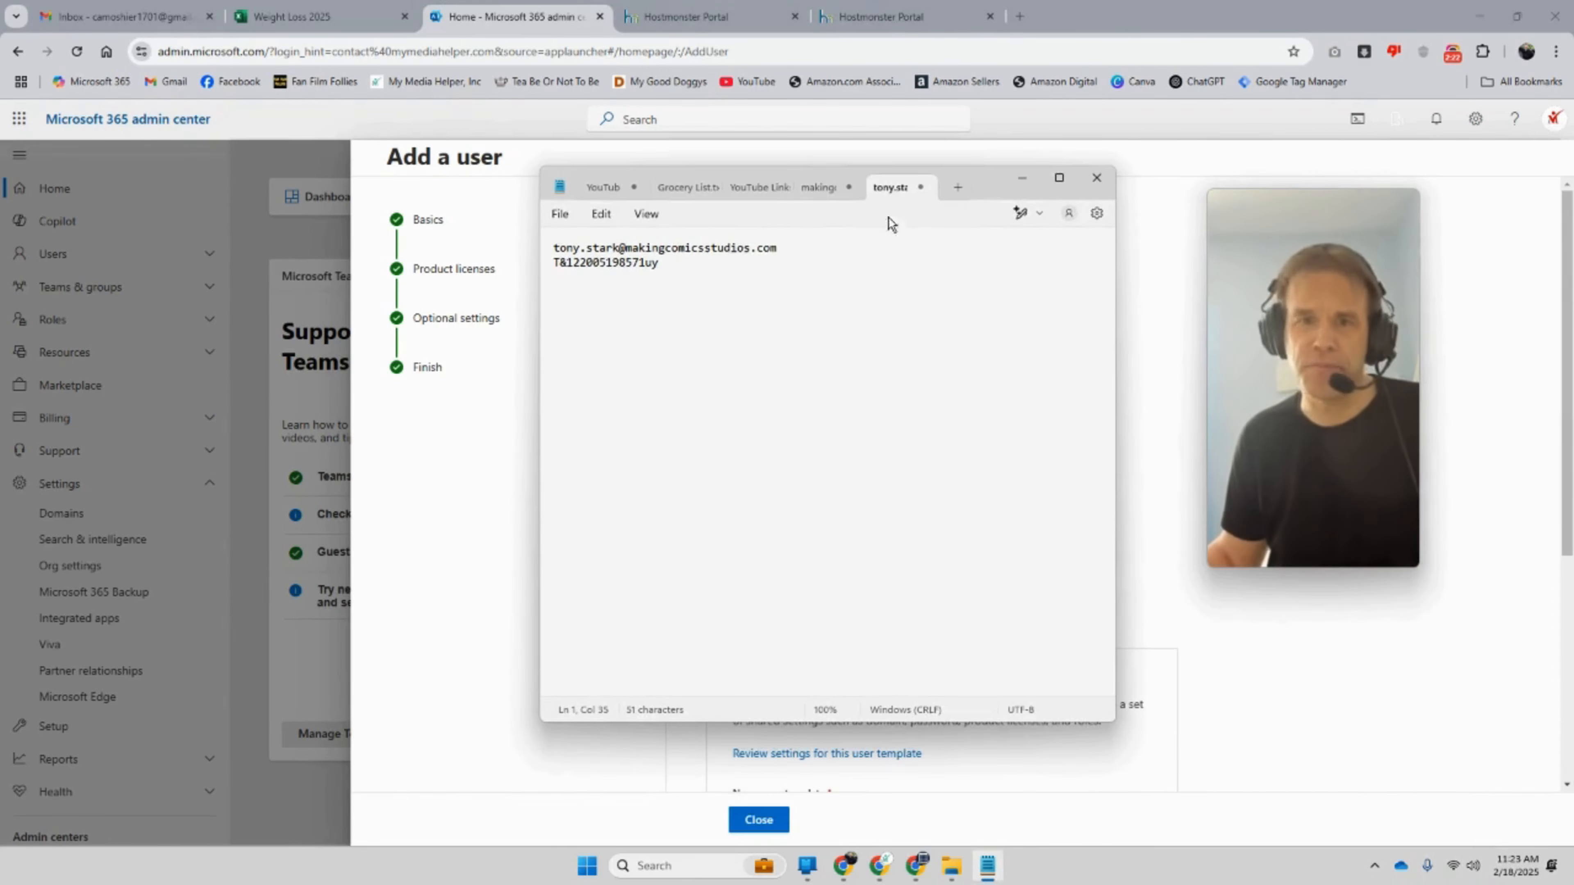
left_click(758, 820)
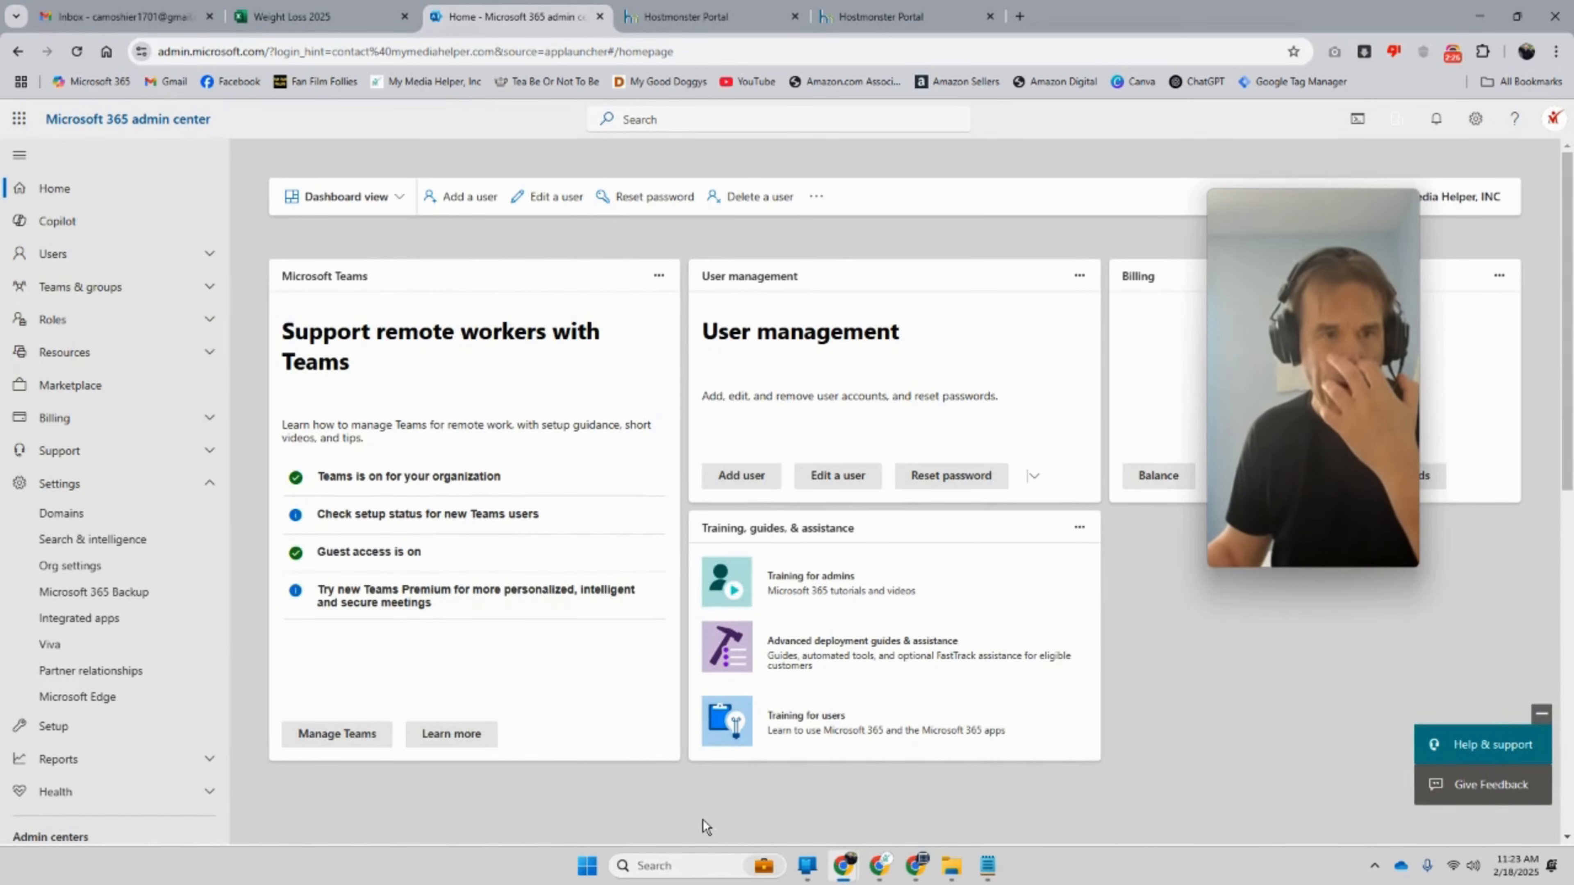
Step: Open Teams from the Admin centers section of the left navigation
scroll(175, 732, "down", 5)
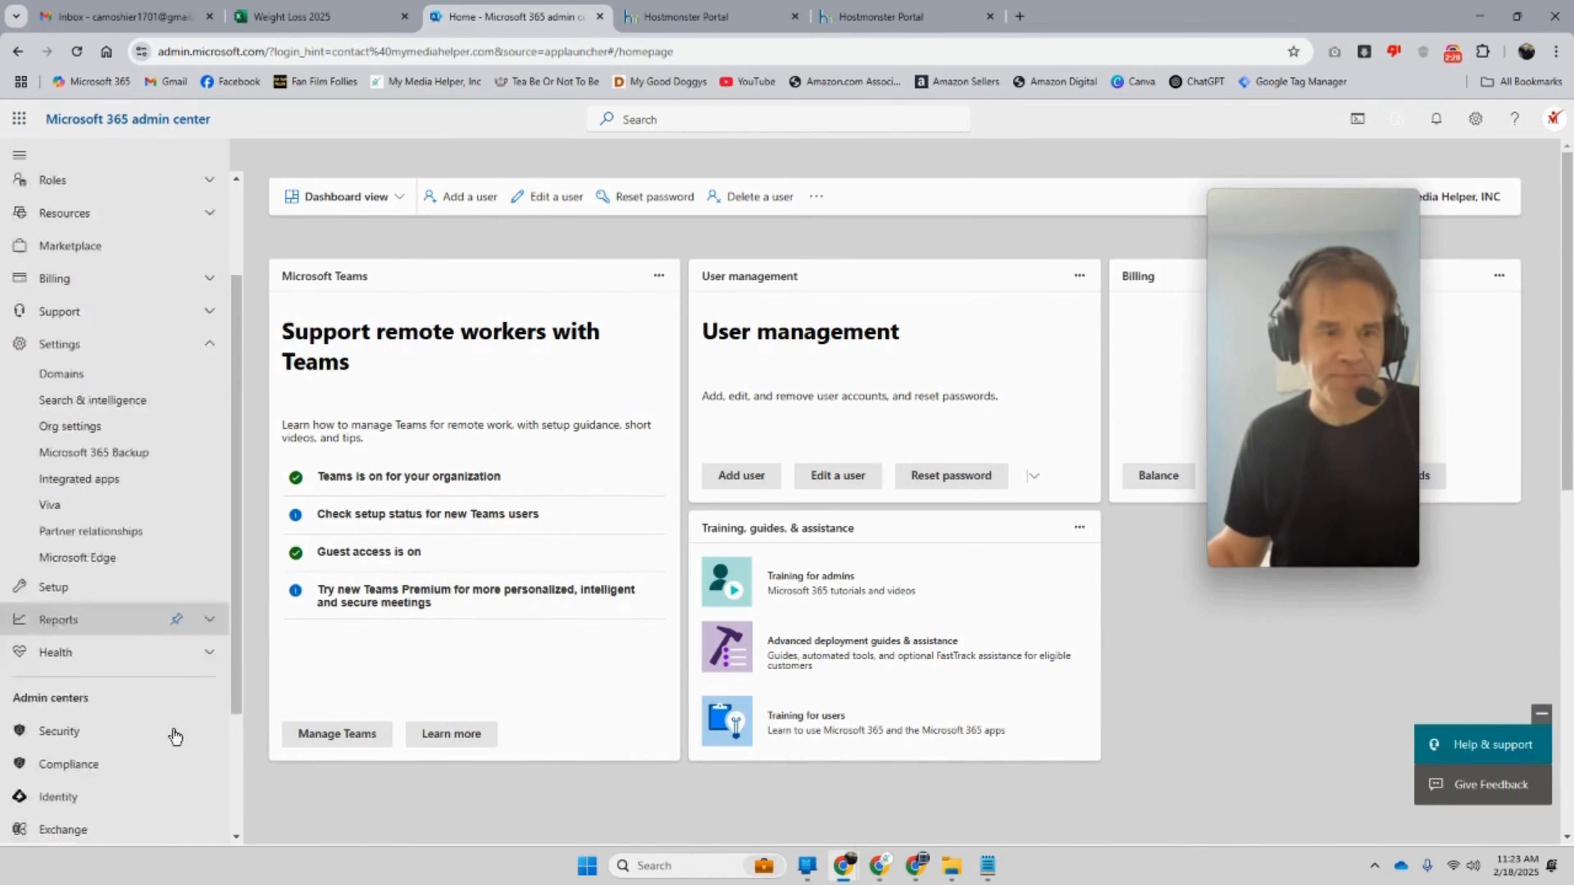
left_click(56, 720)
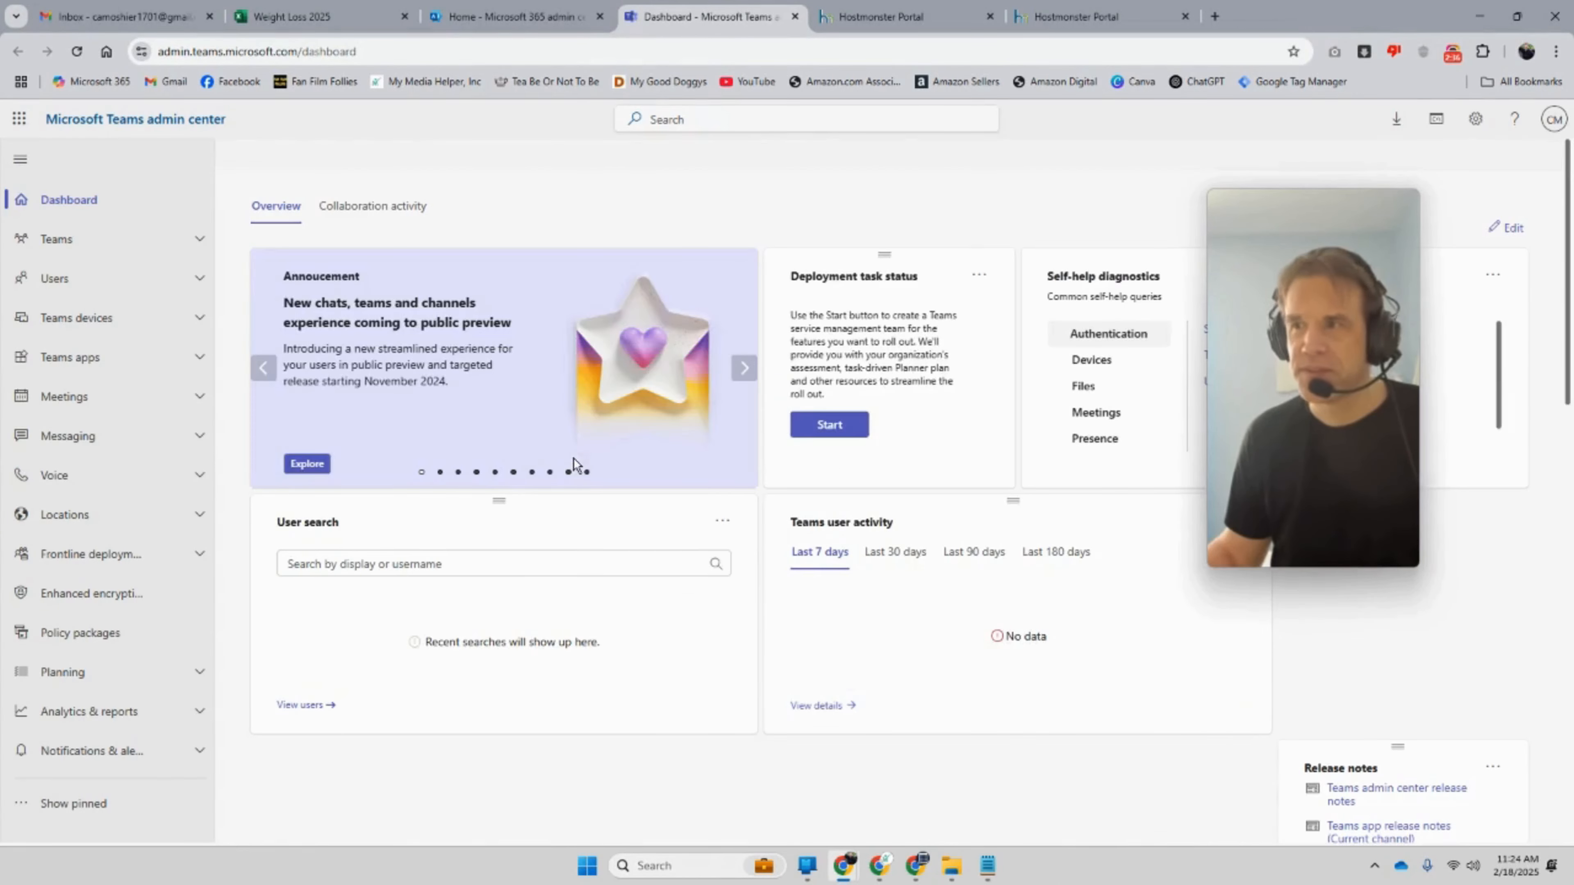
Step: Go to Users > Manage users in Teams admin center to list the organisation's users
left_click_drag(1354, 381, 1235, 350)
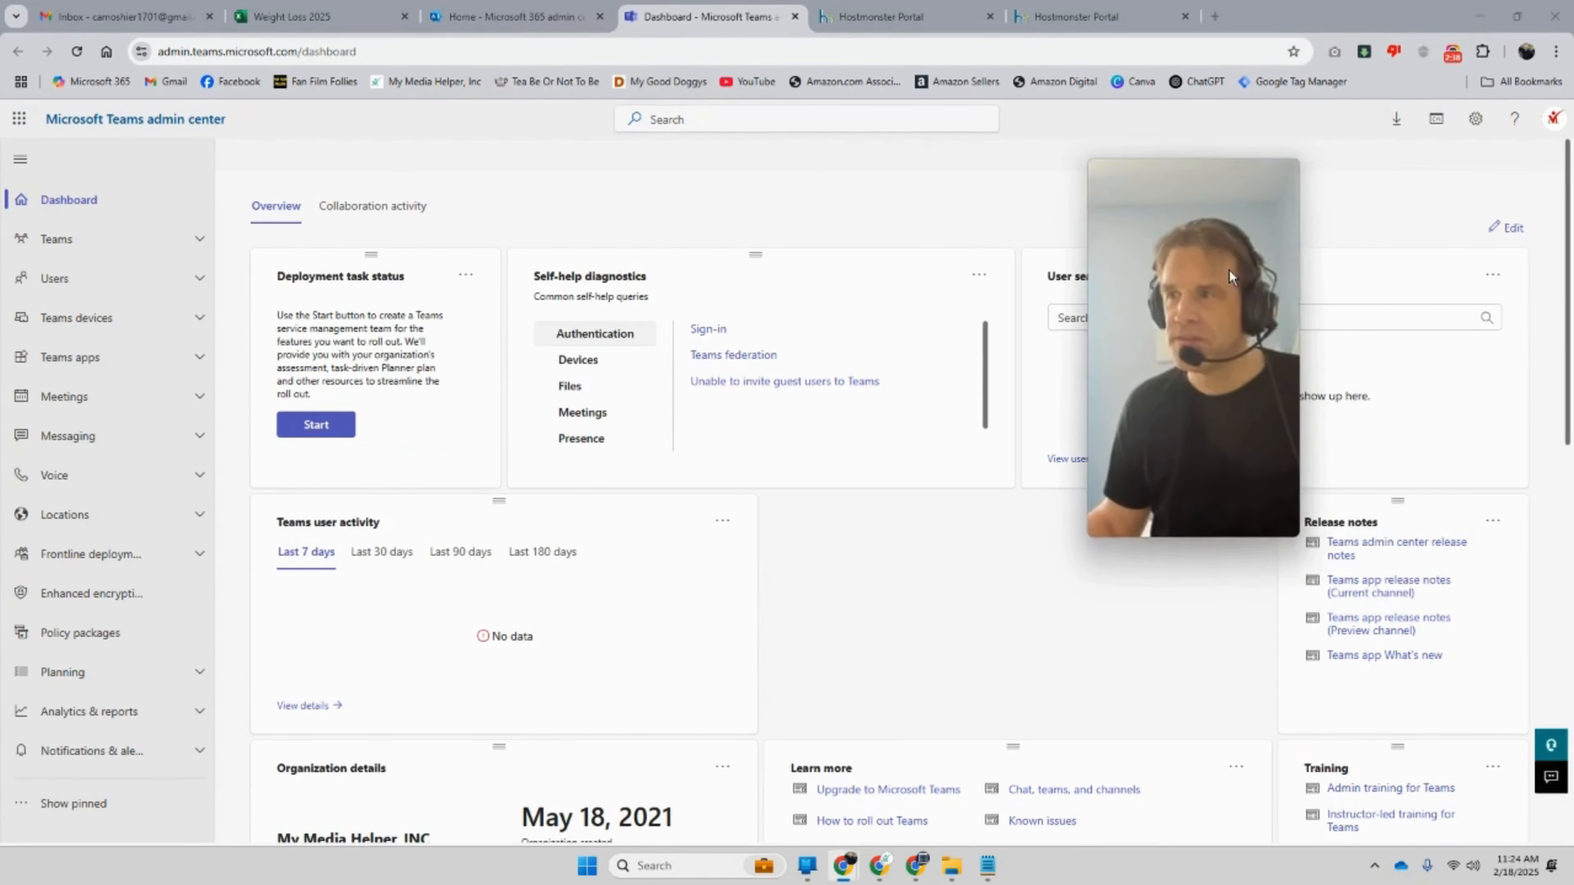
left_click(1562, 124)
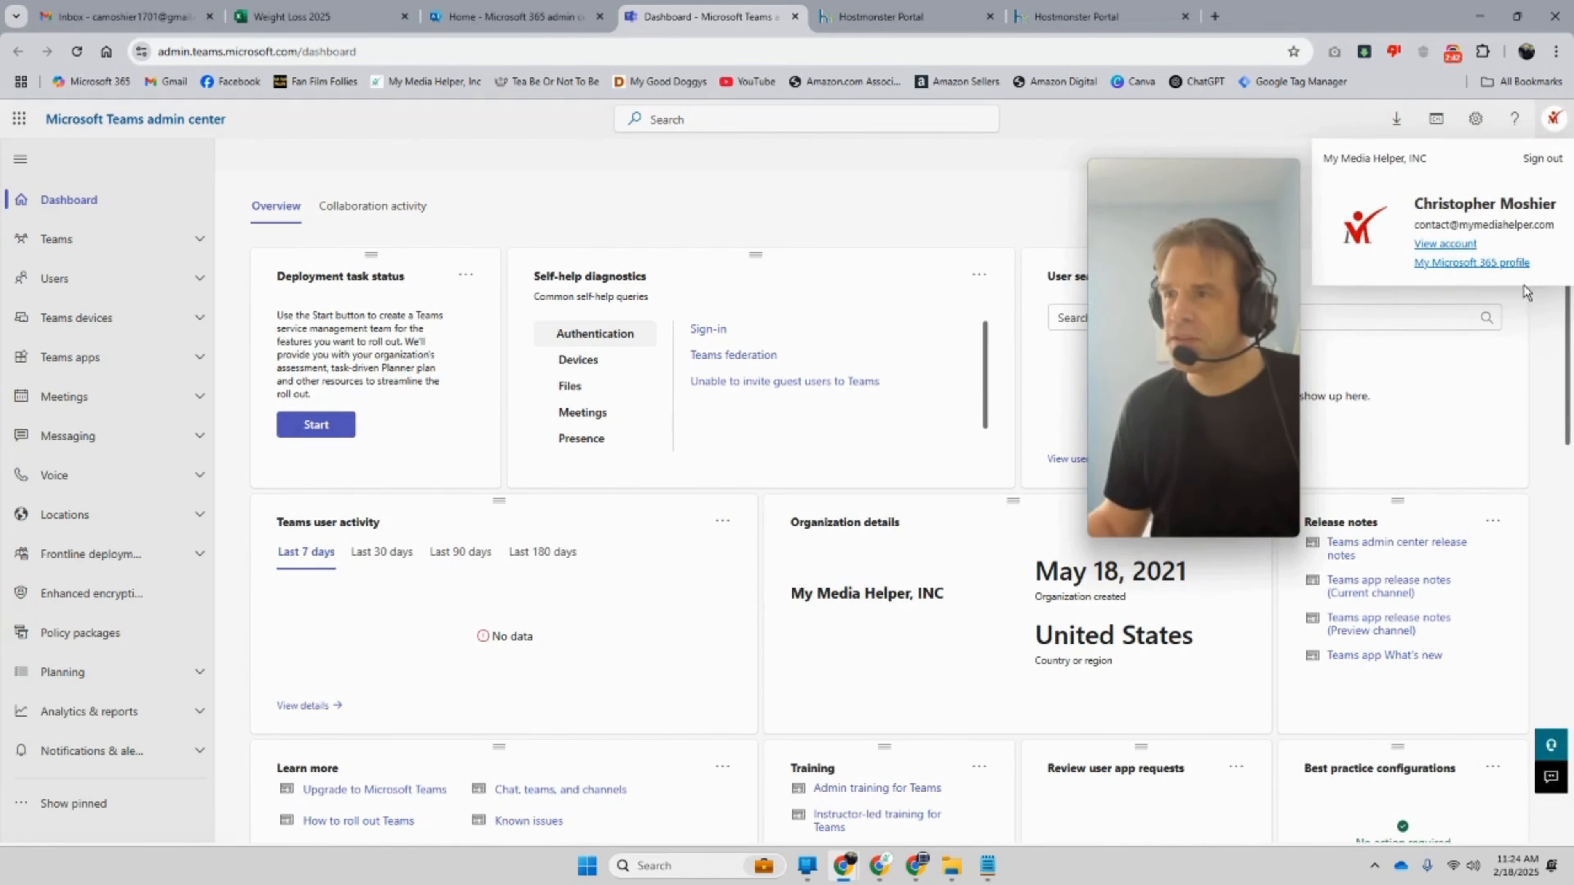
left_click(775, 186)
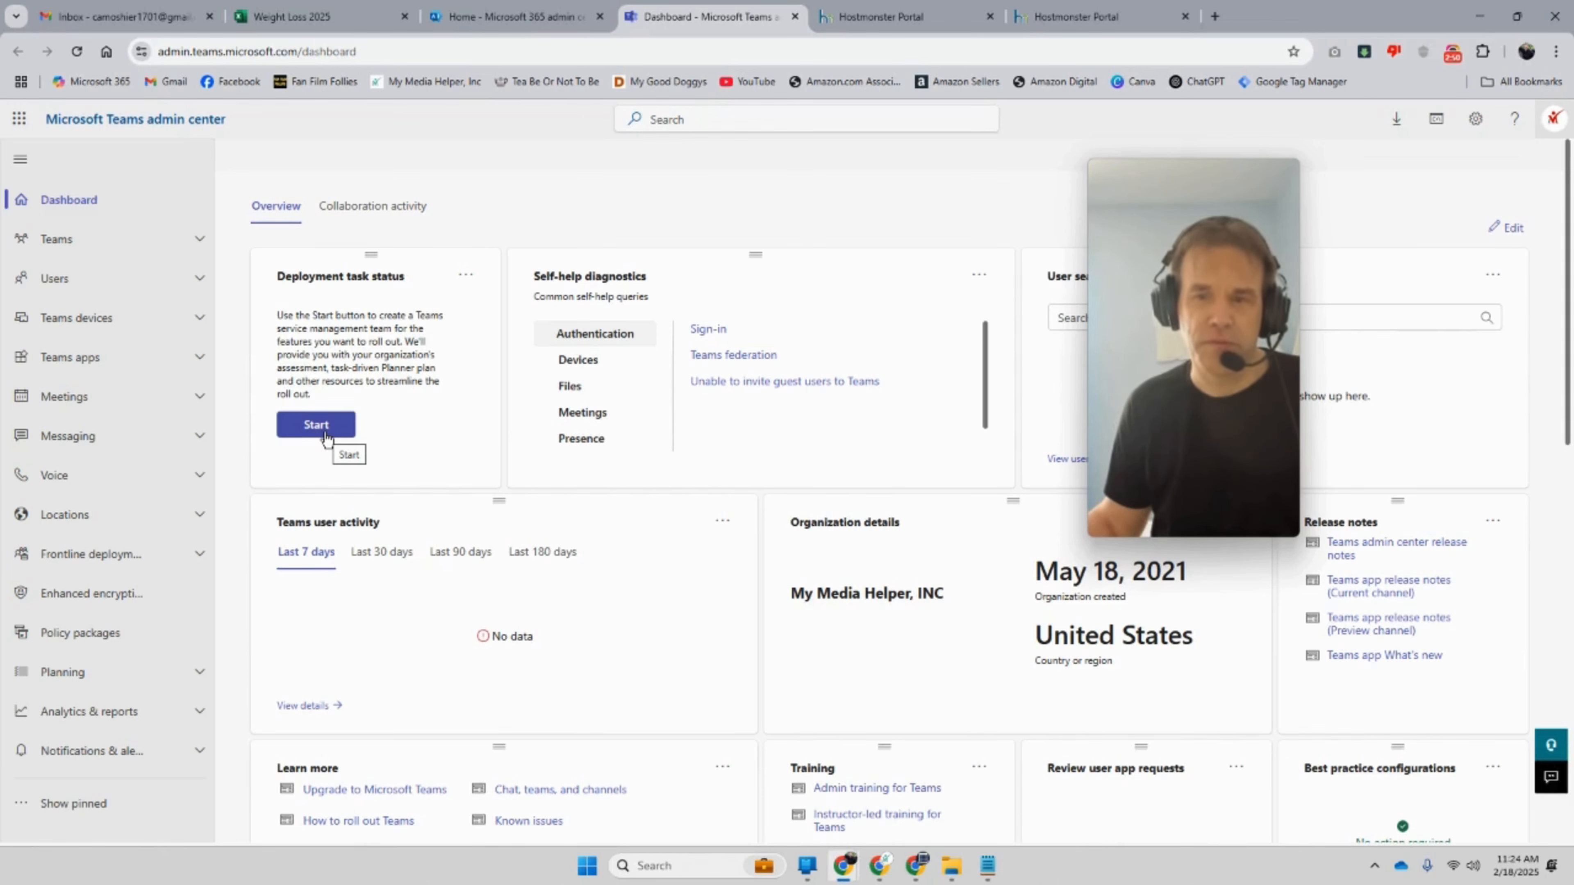
scroll(324, 450, "down", 4)
scroll(324, 446, "up", 4)
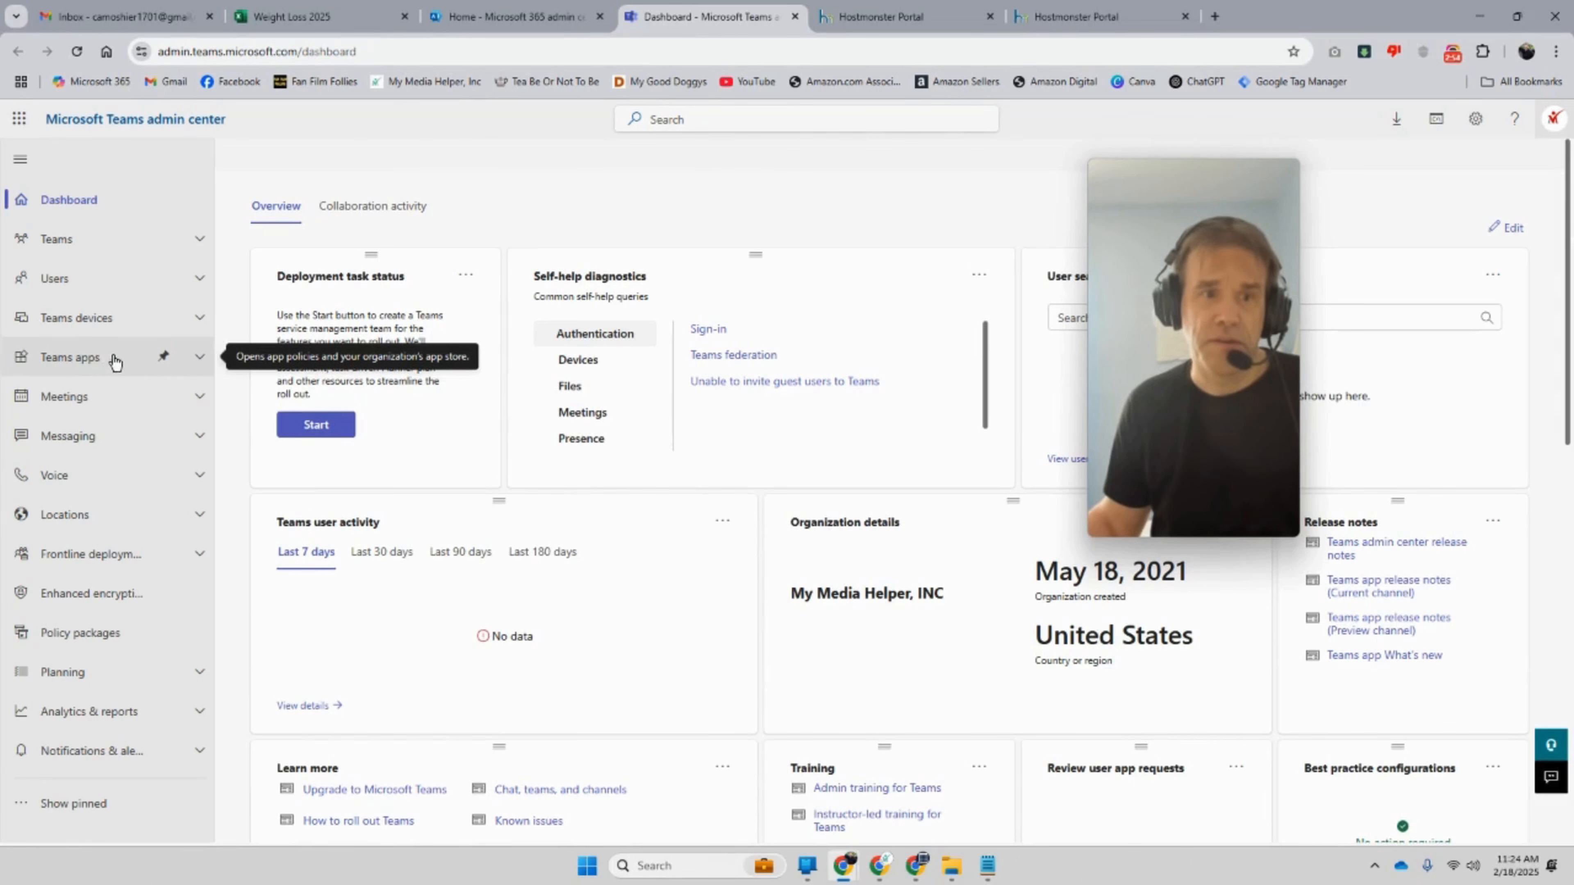
left_click(116, 281)
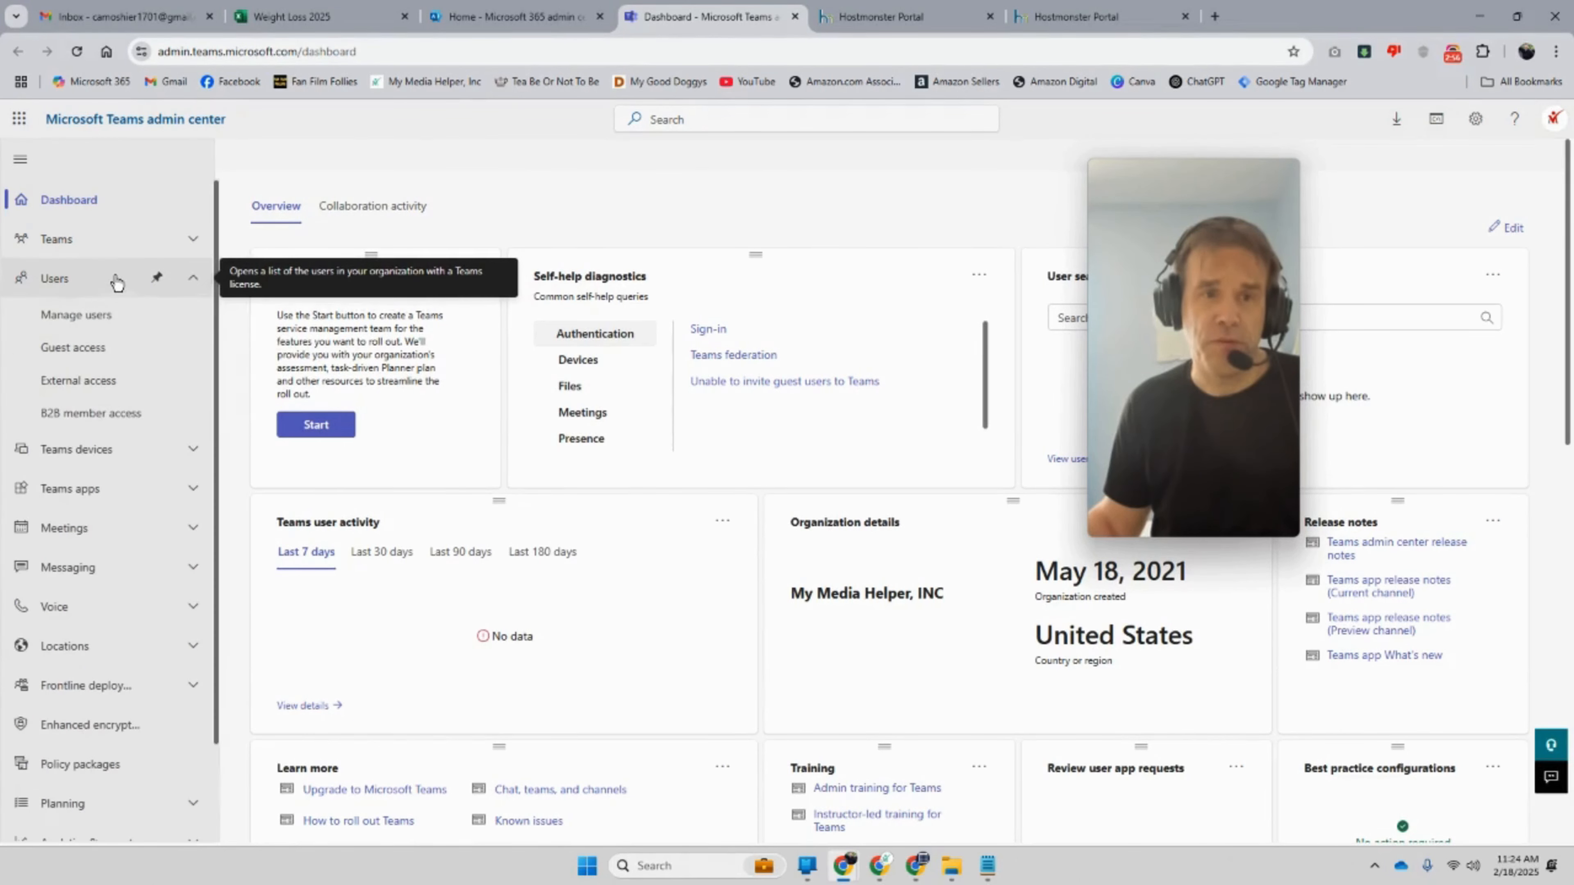
left_click(128, 316)
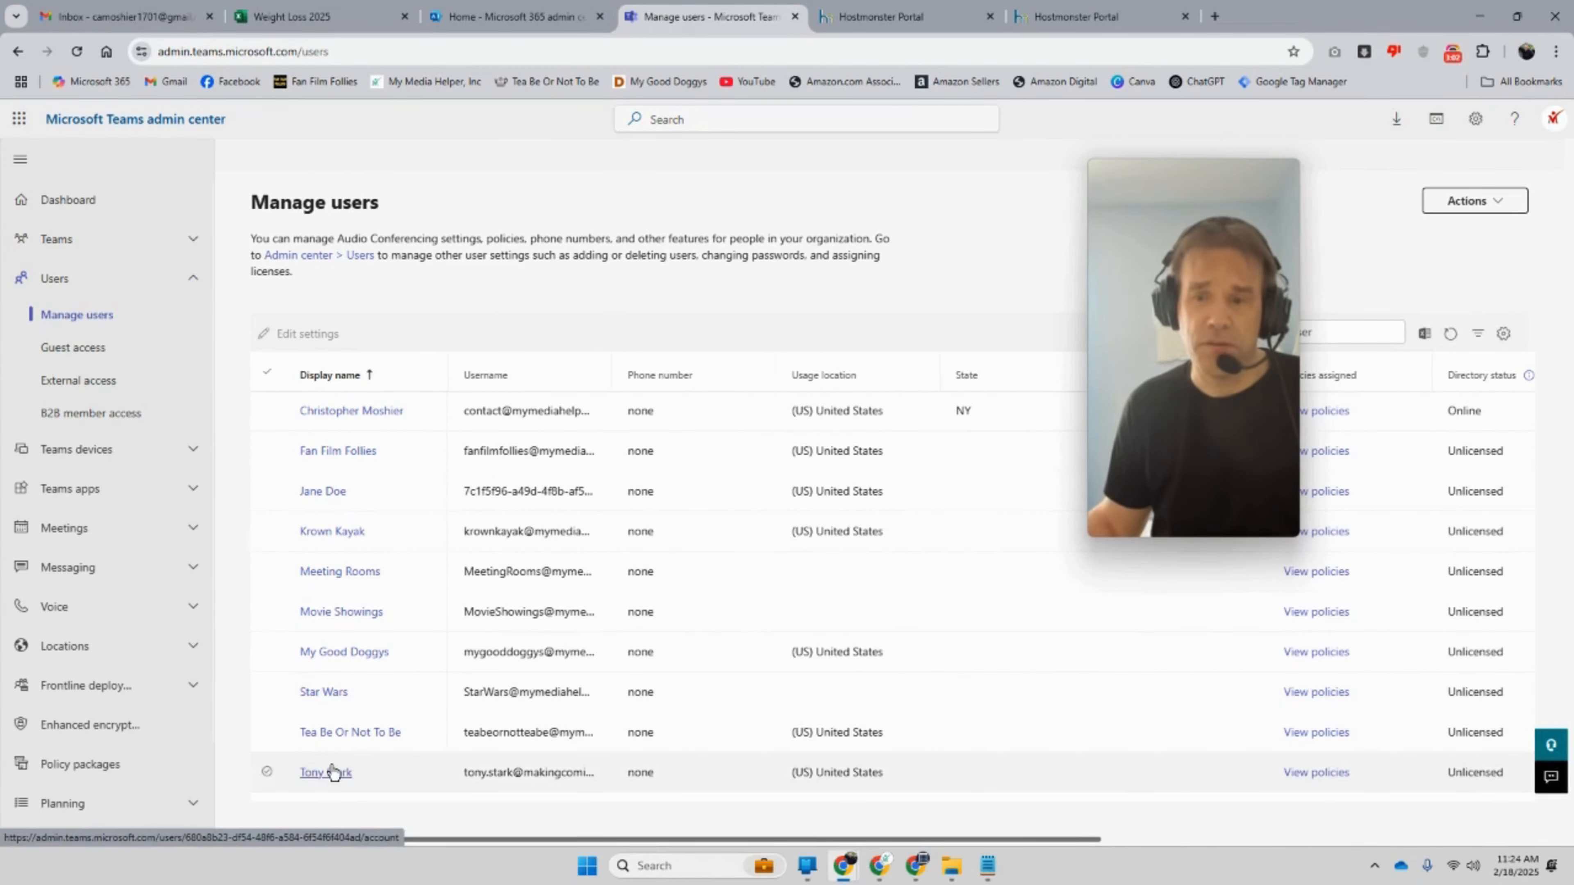
Step: Open the new user's profile and confirm its Teams tab lists no team memberships
left_click(328, 772)
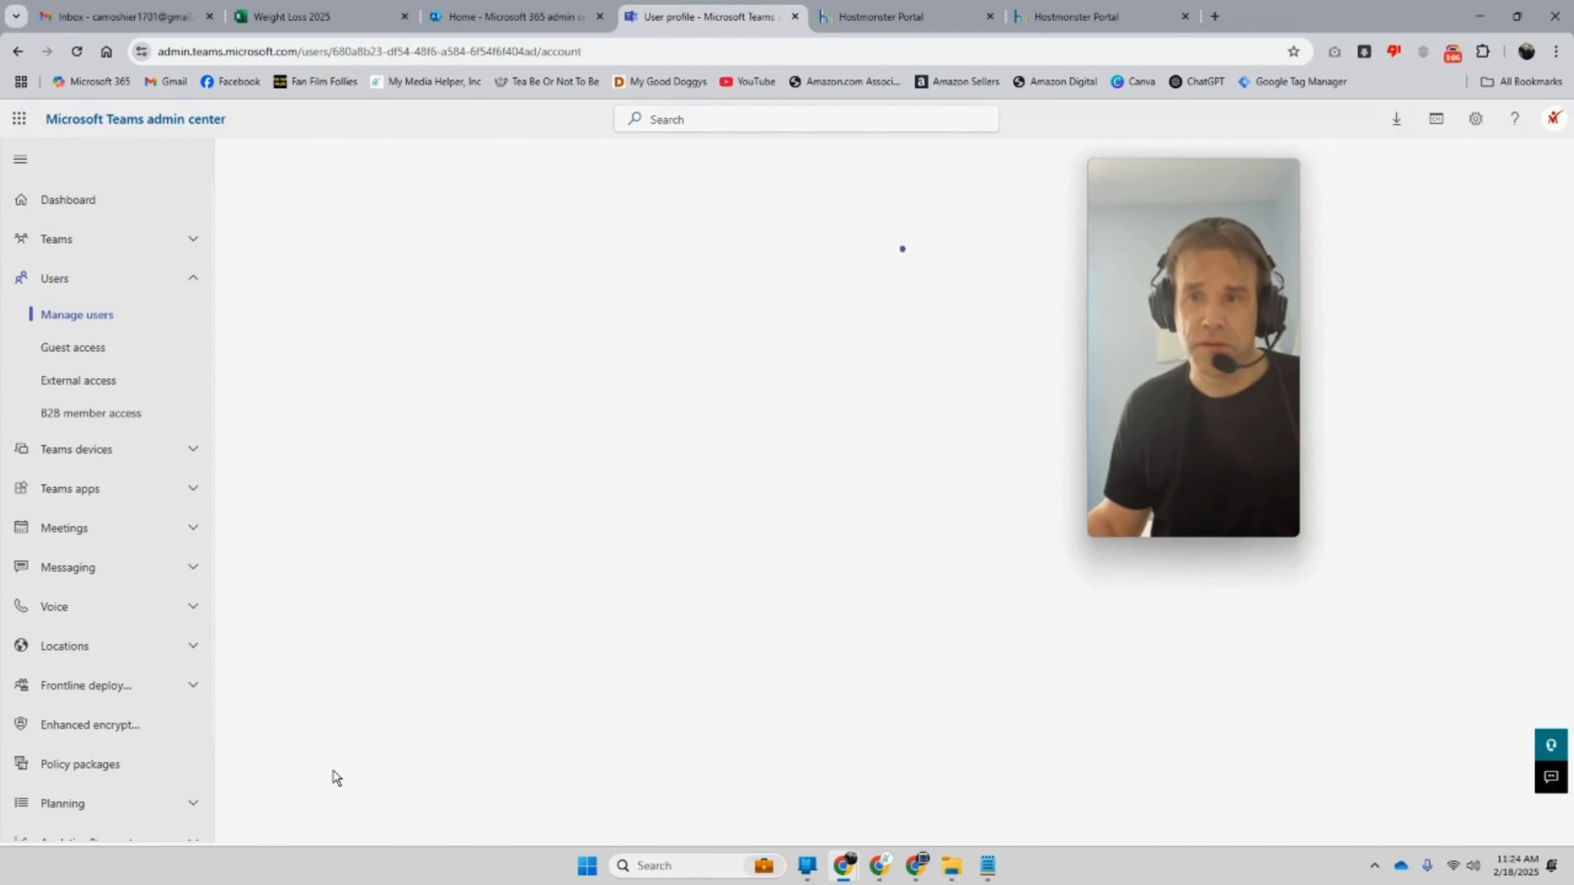
mouse_move(1283, 366)
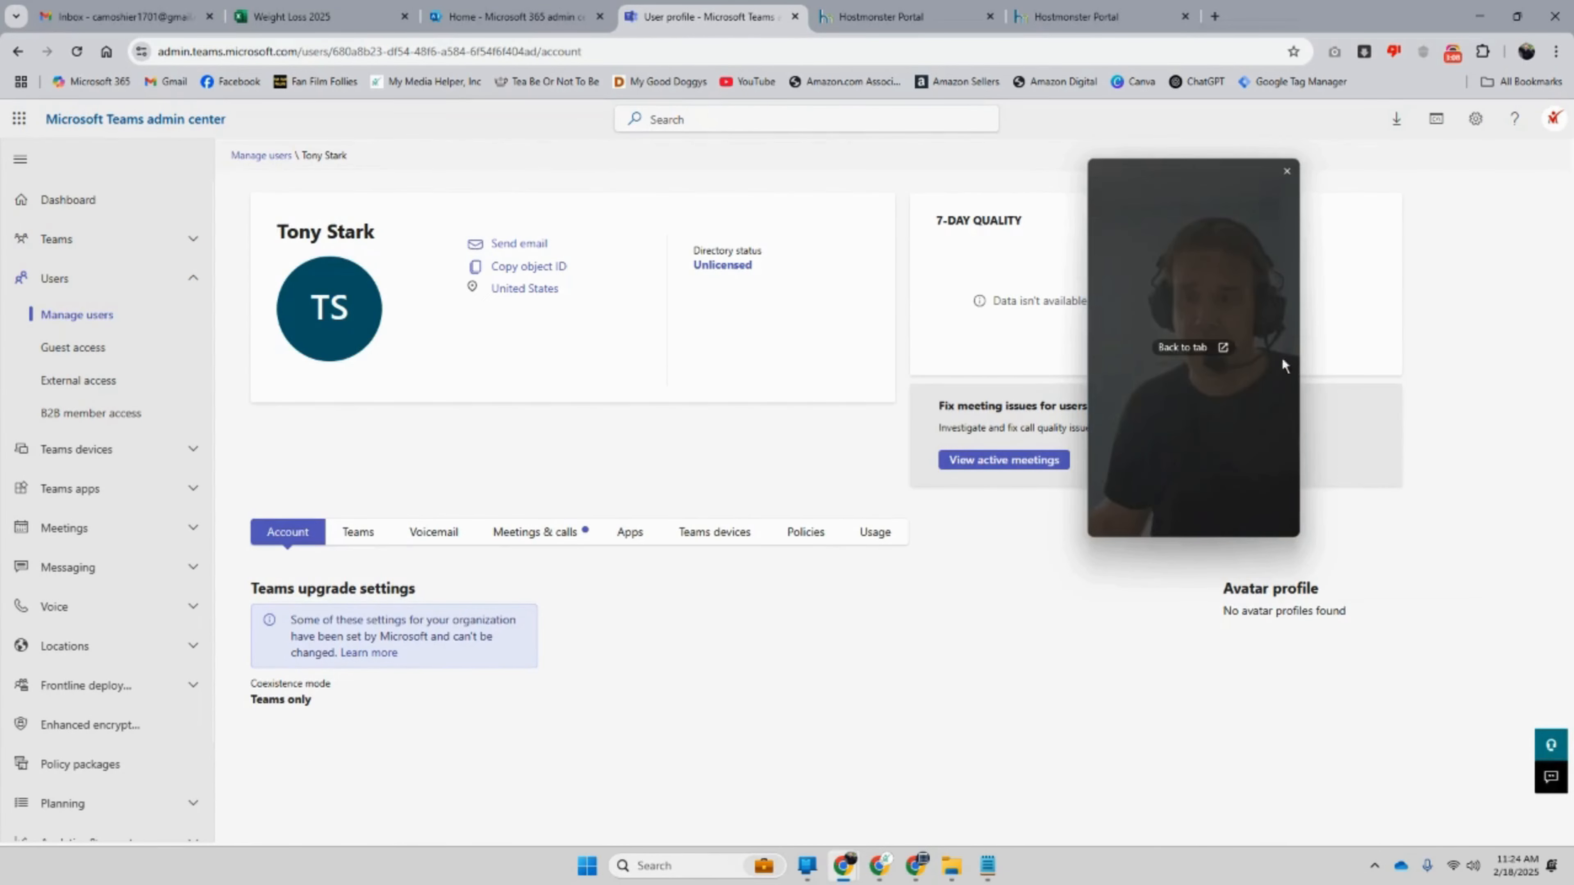
left_click_drag(1218, 396, 1438, 651)
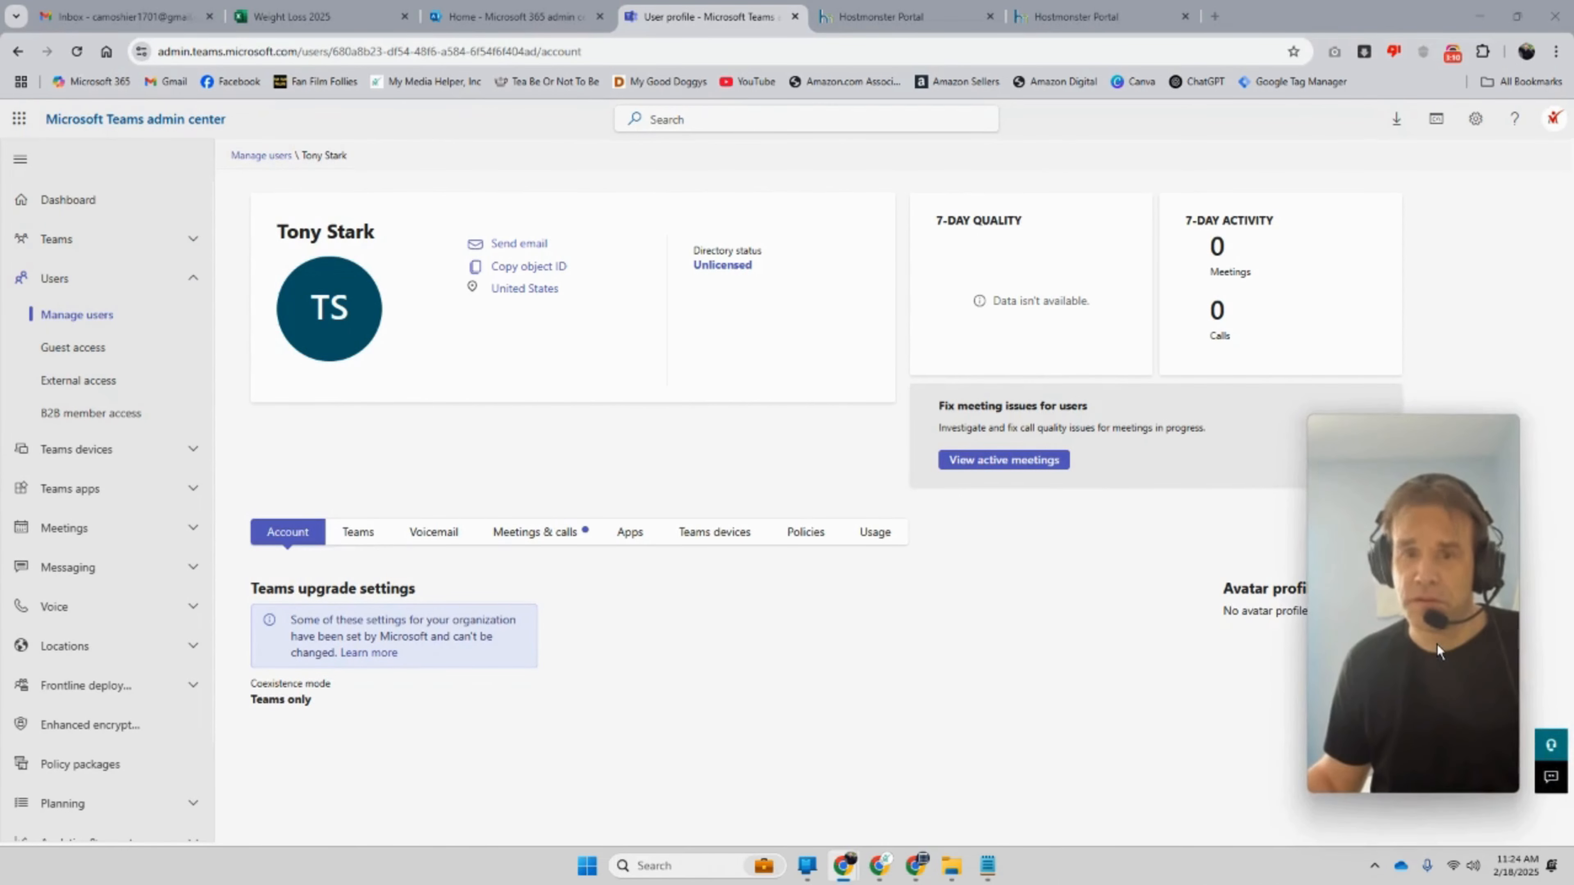
left_click(366, 533)
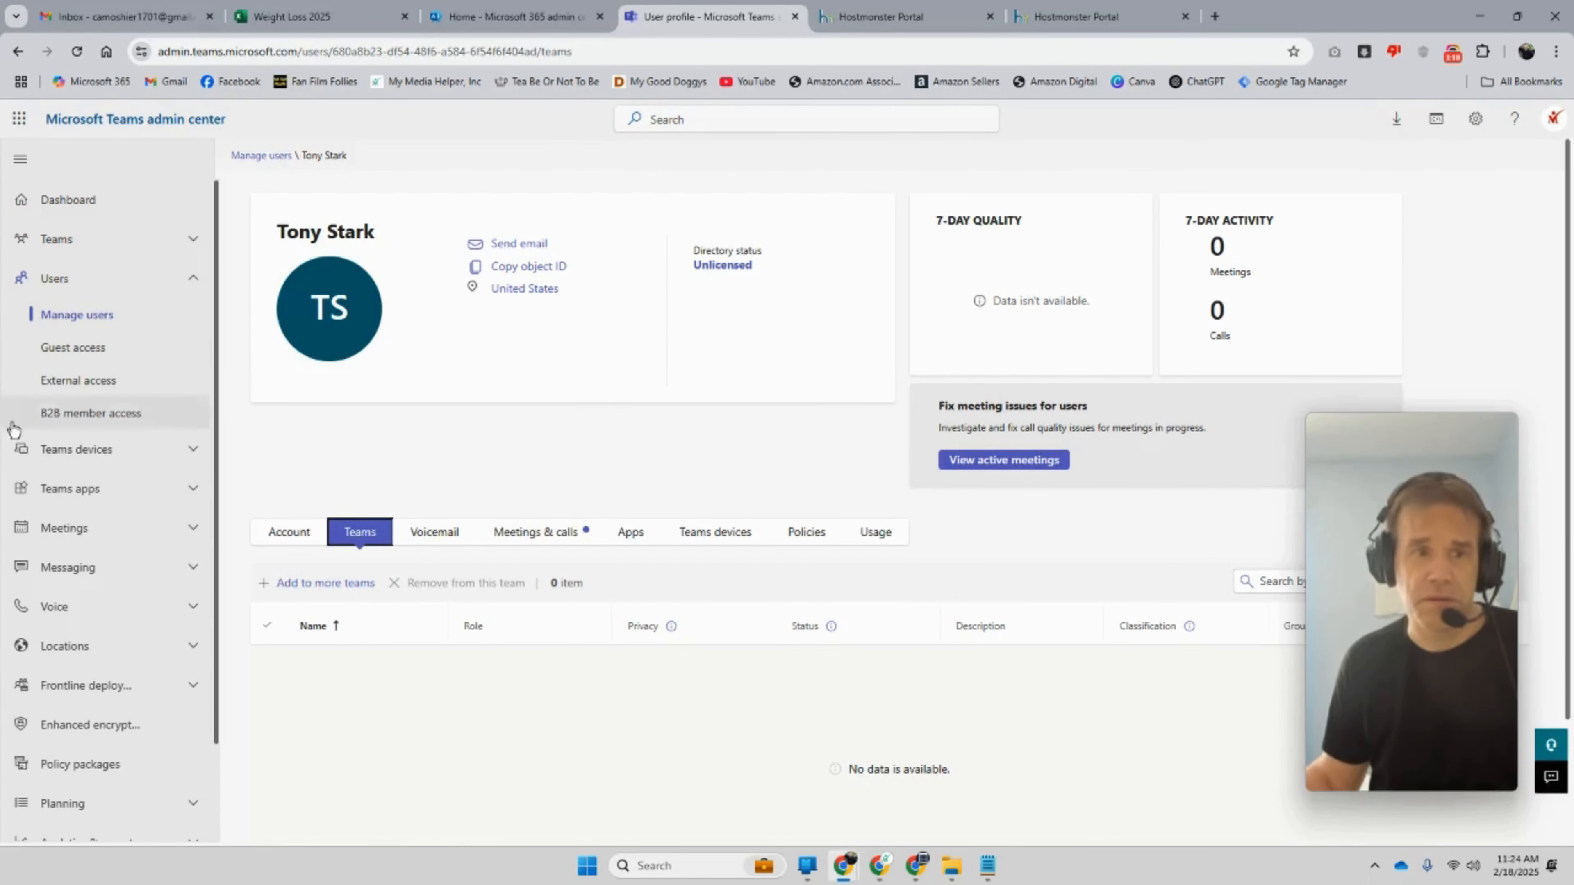
left_click(107, 250)
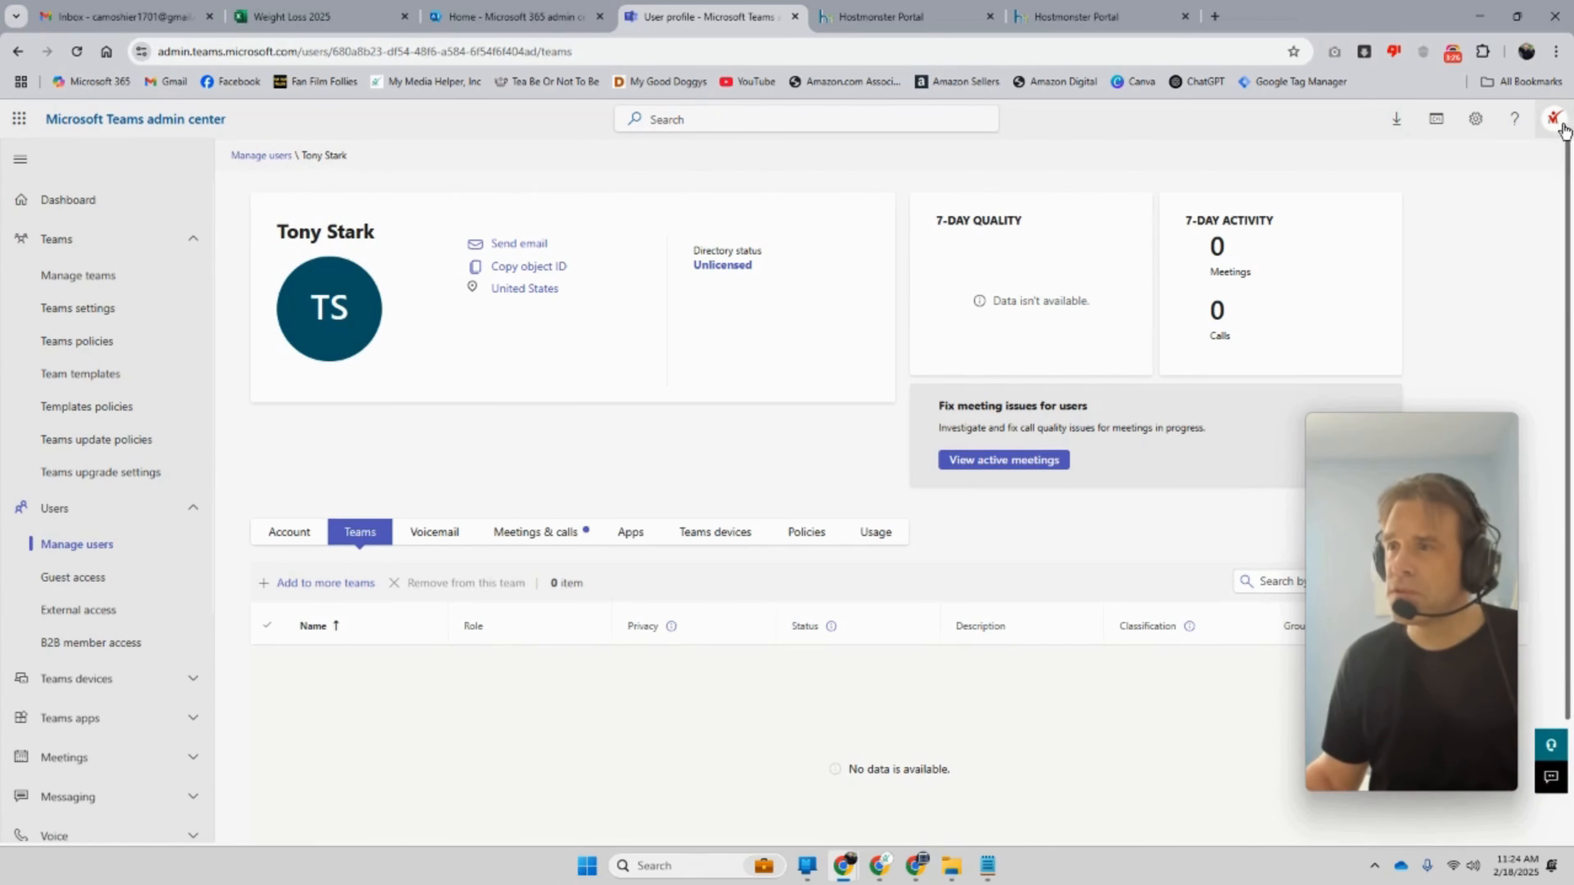
Step: Sign out of the admin account from the profile avatar menu
left_click(1554, 121)
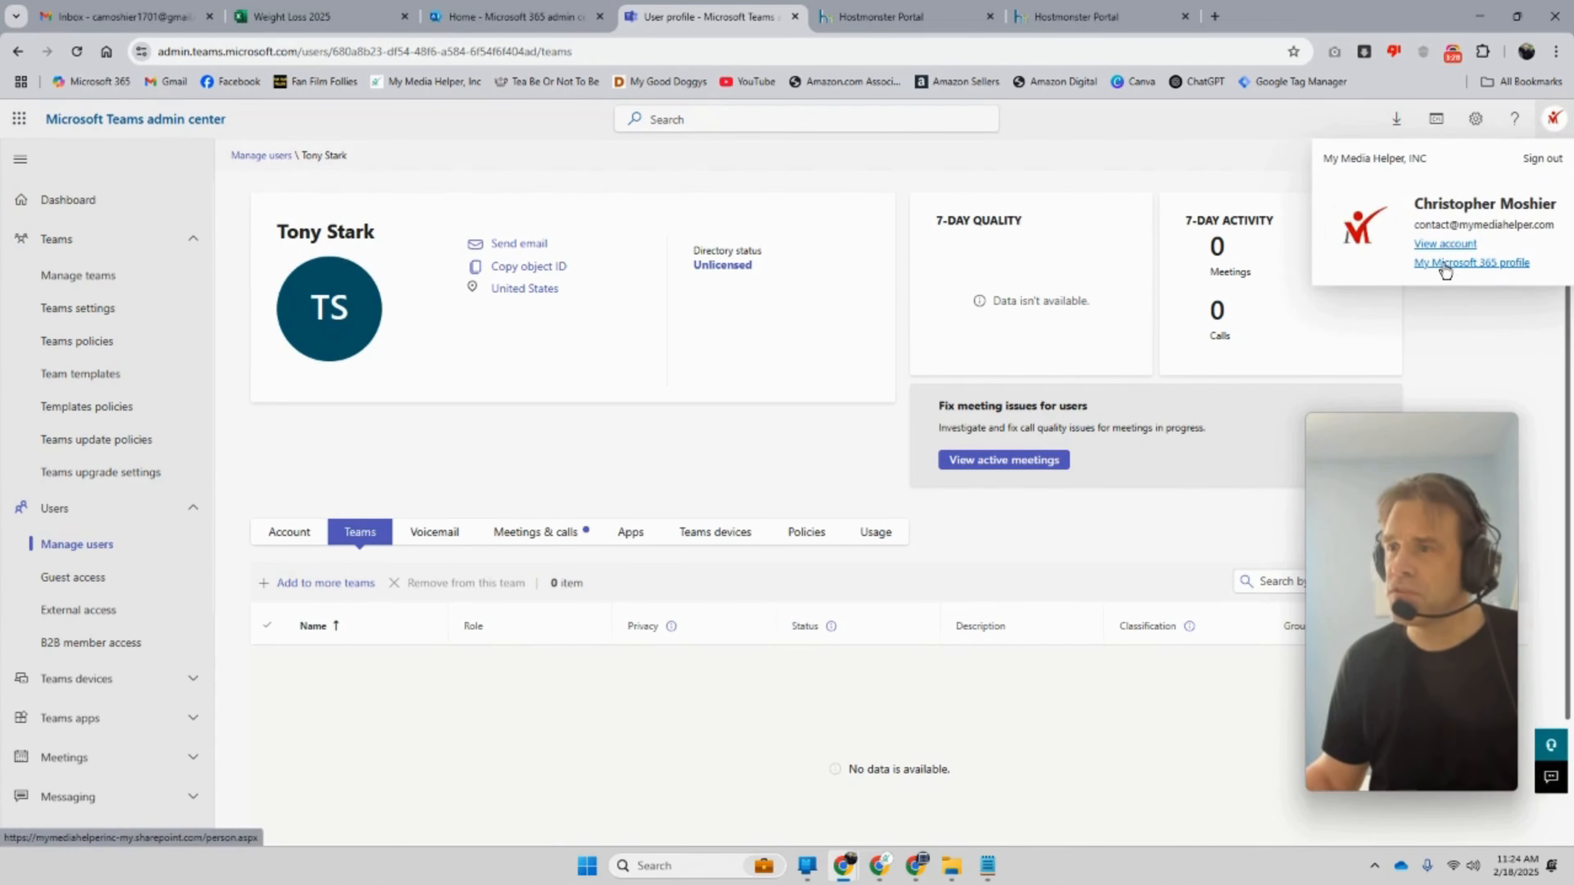
left_click(1542, 159)
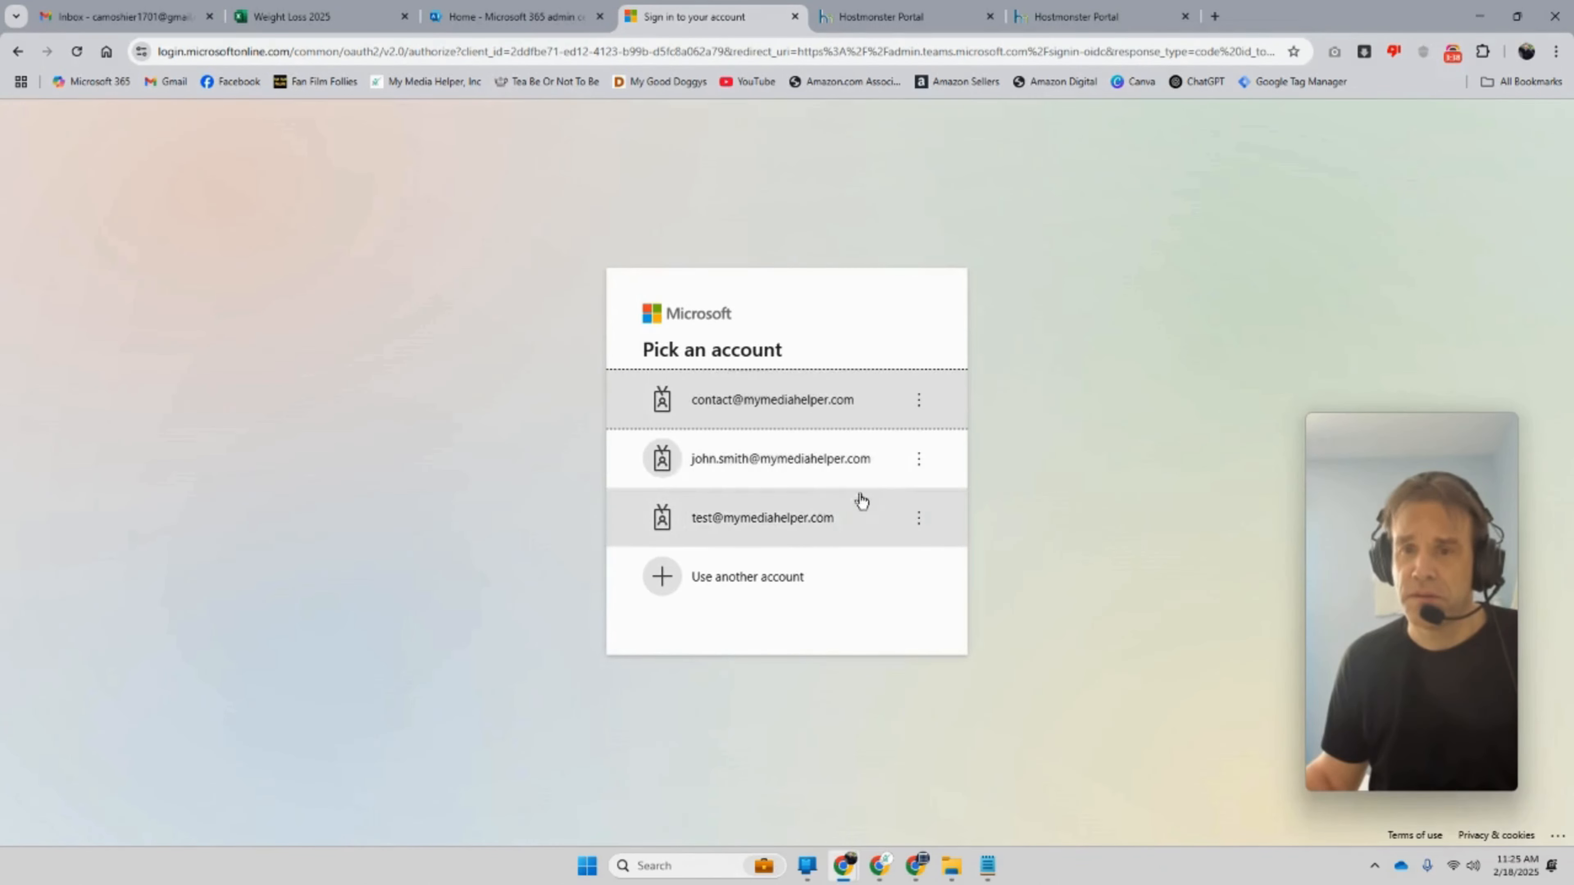
Step: Choose another account and enter the new user's email, copied from the Notepad note
left_click(731, 574)
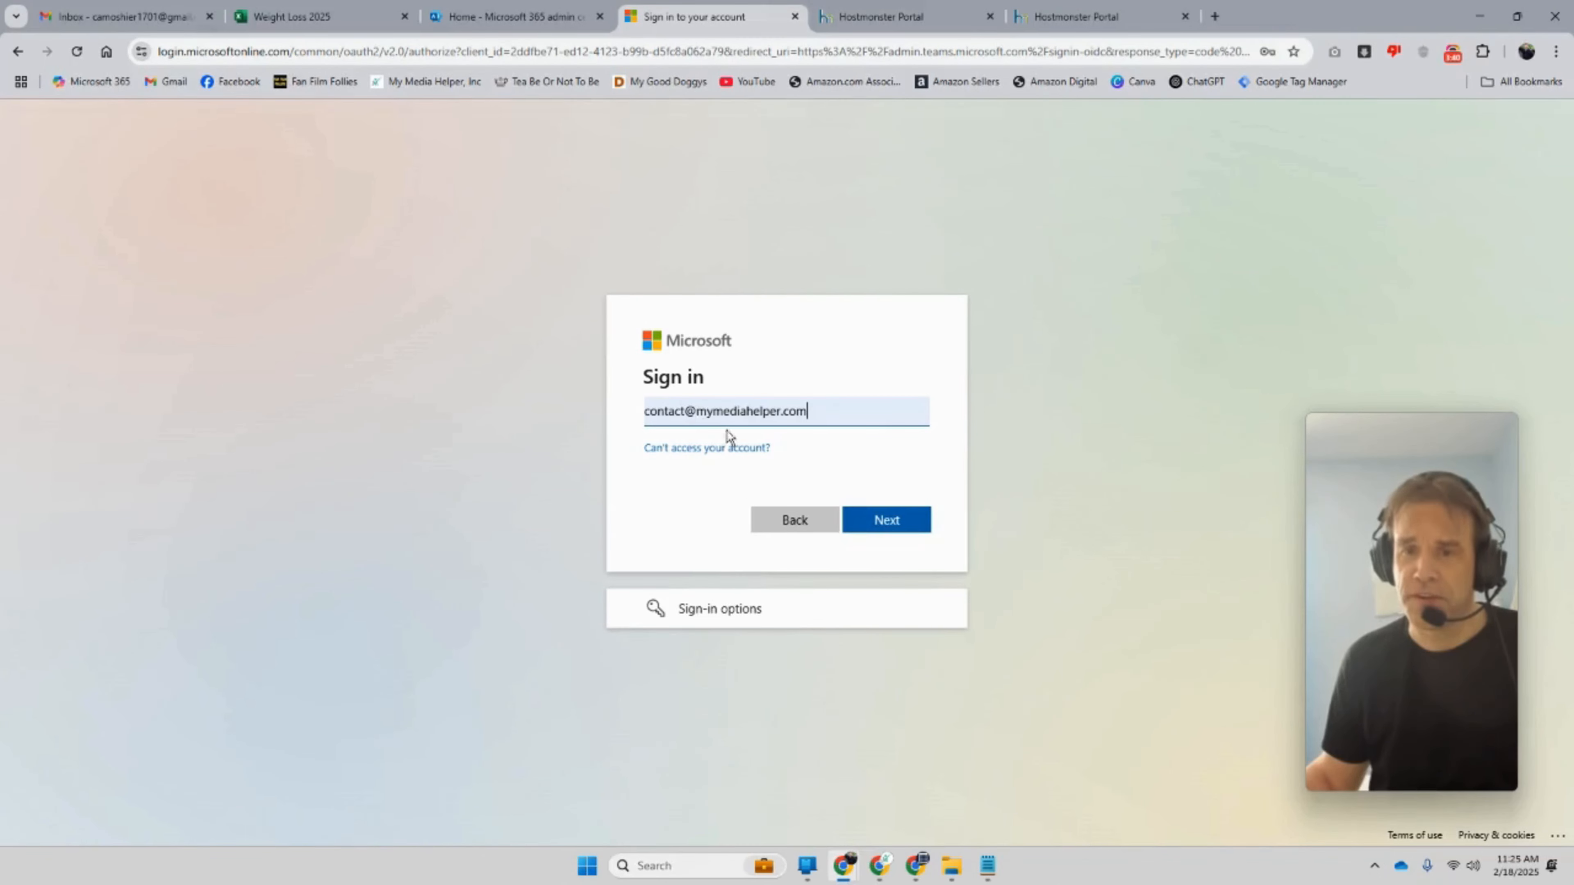
left_click(990, 877)
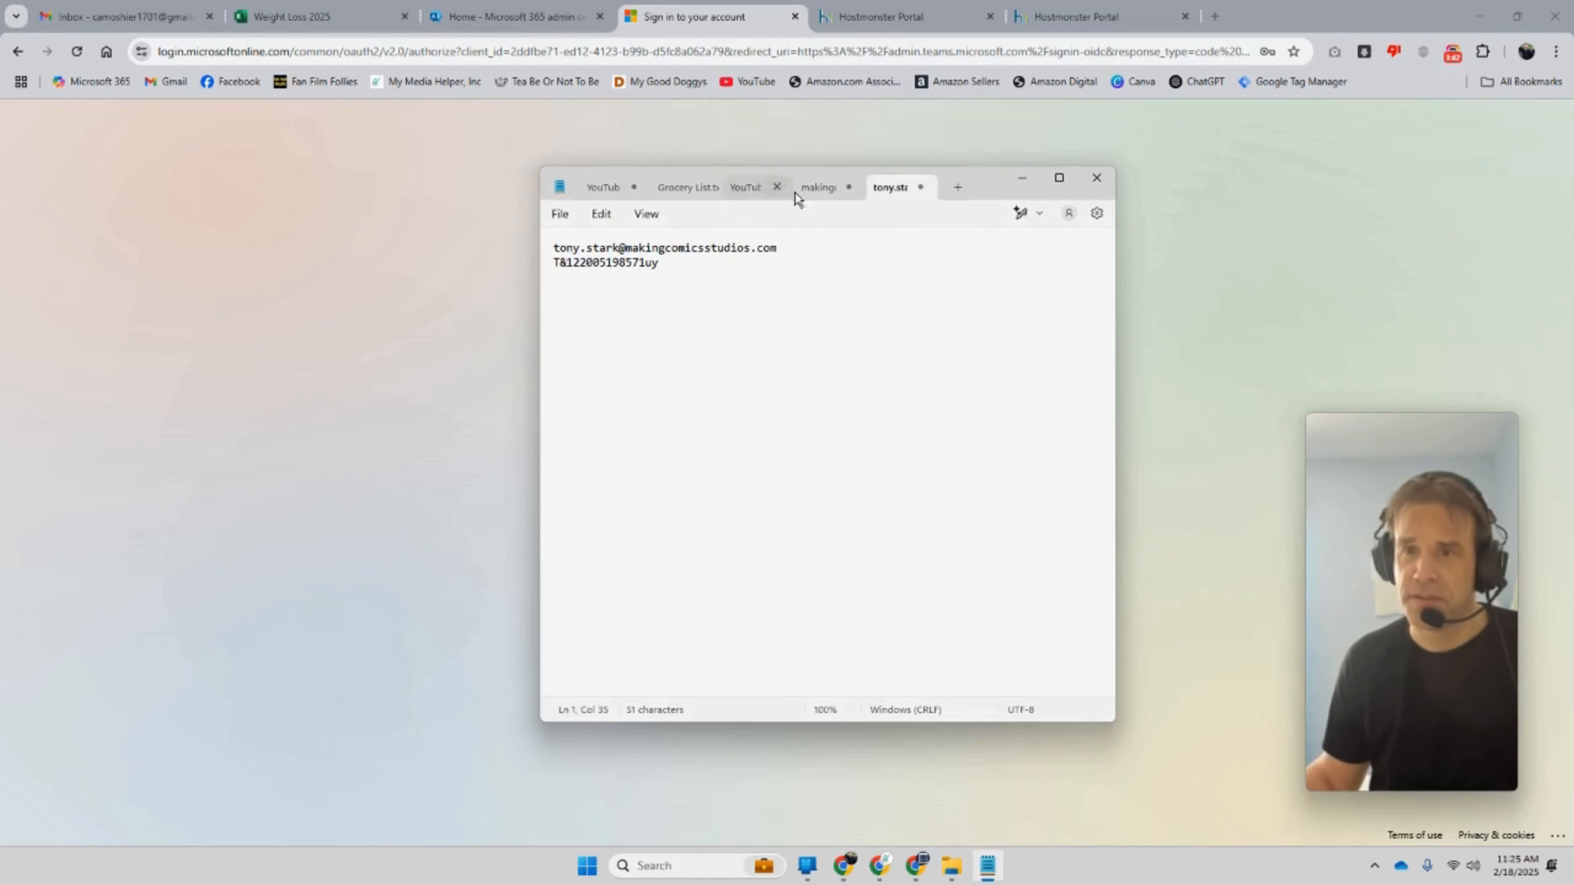
left_click_drag(973, 190, 1569, 6)
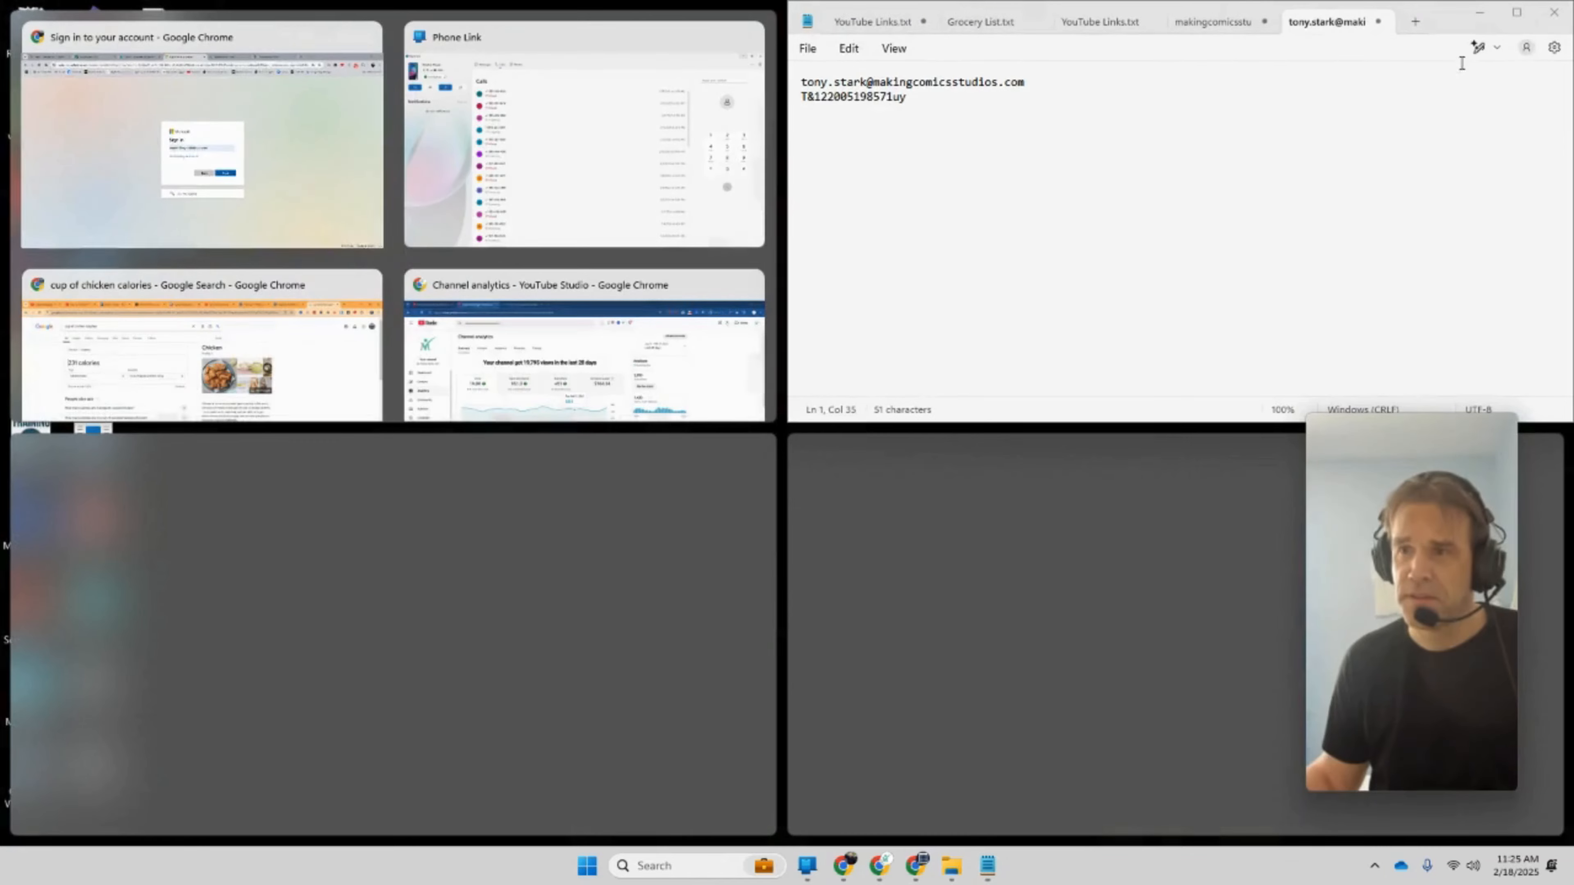
left_click(1516, 13)
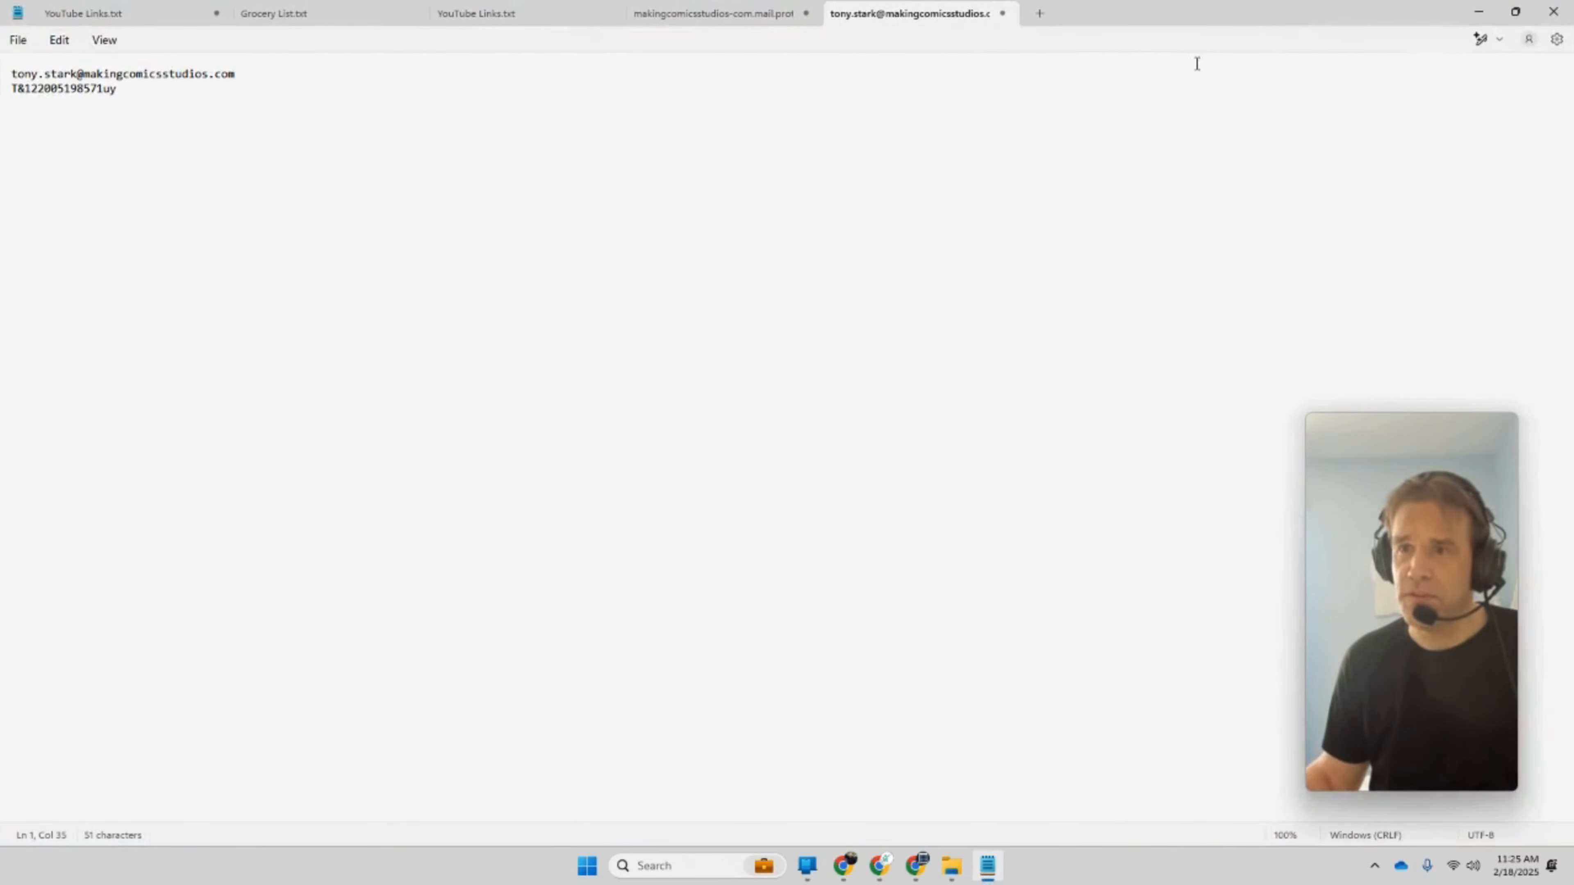
left_click(1515, 12)
left_click_drag(967, 184, 457, 196)
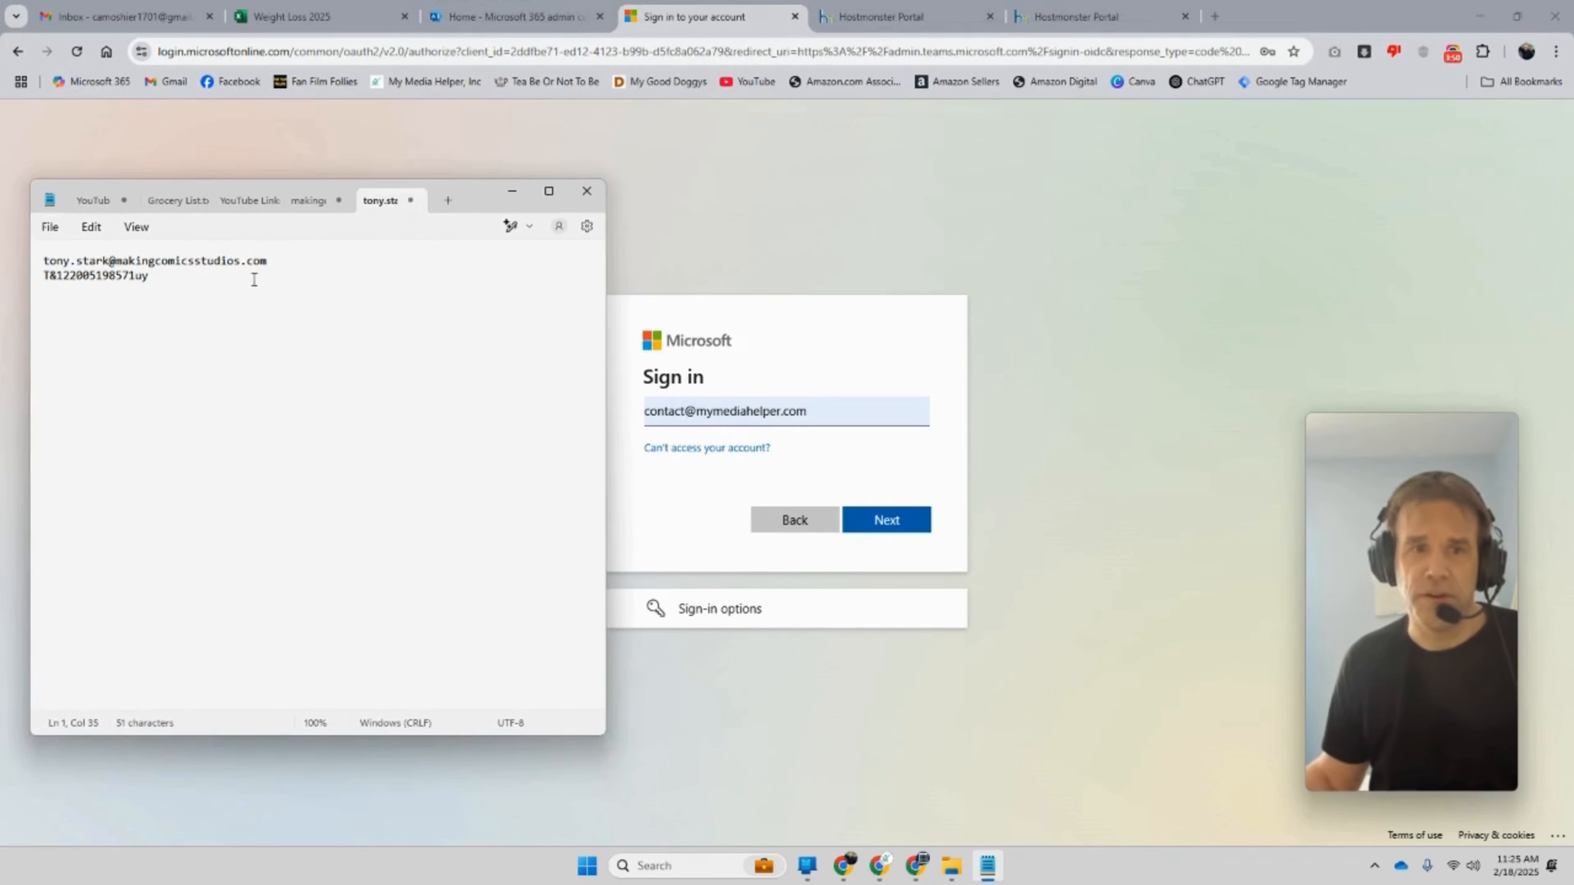
left_click_drag(240, 265, 51, 261)
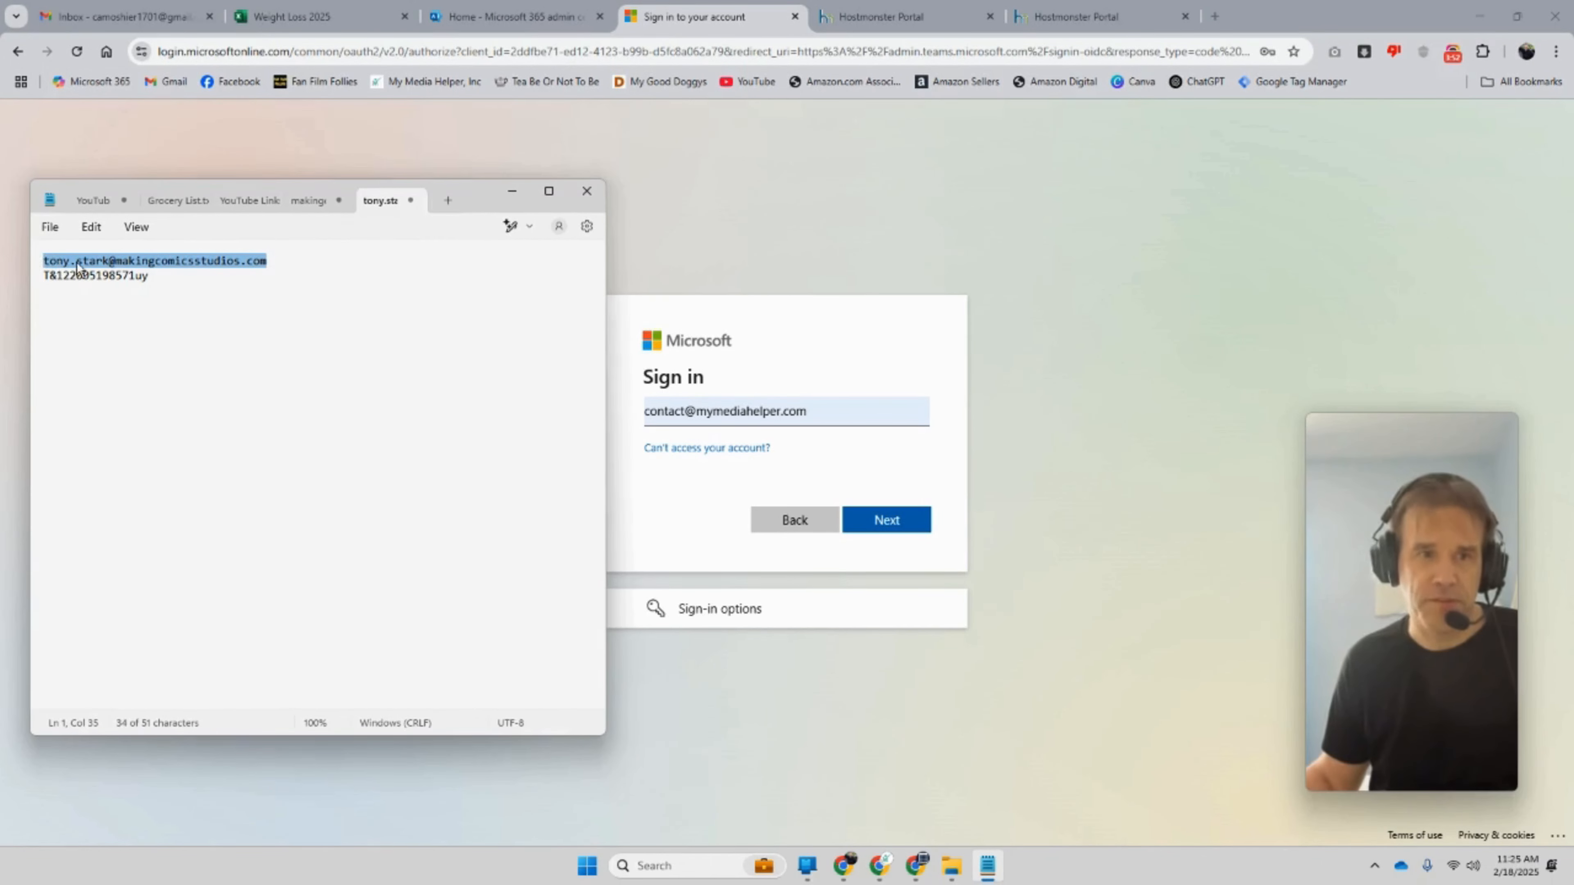
left_click(838, 411)
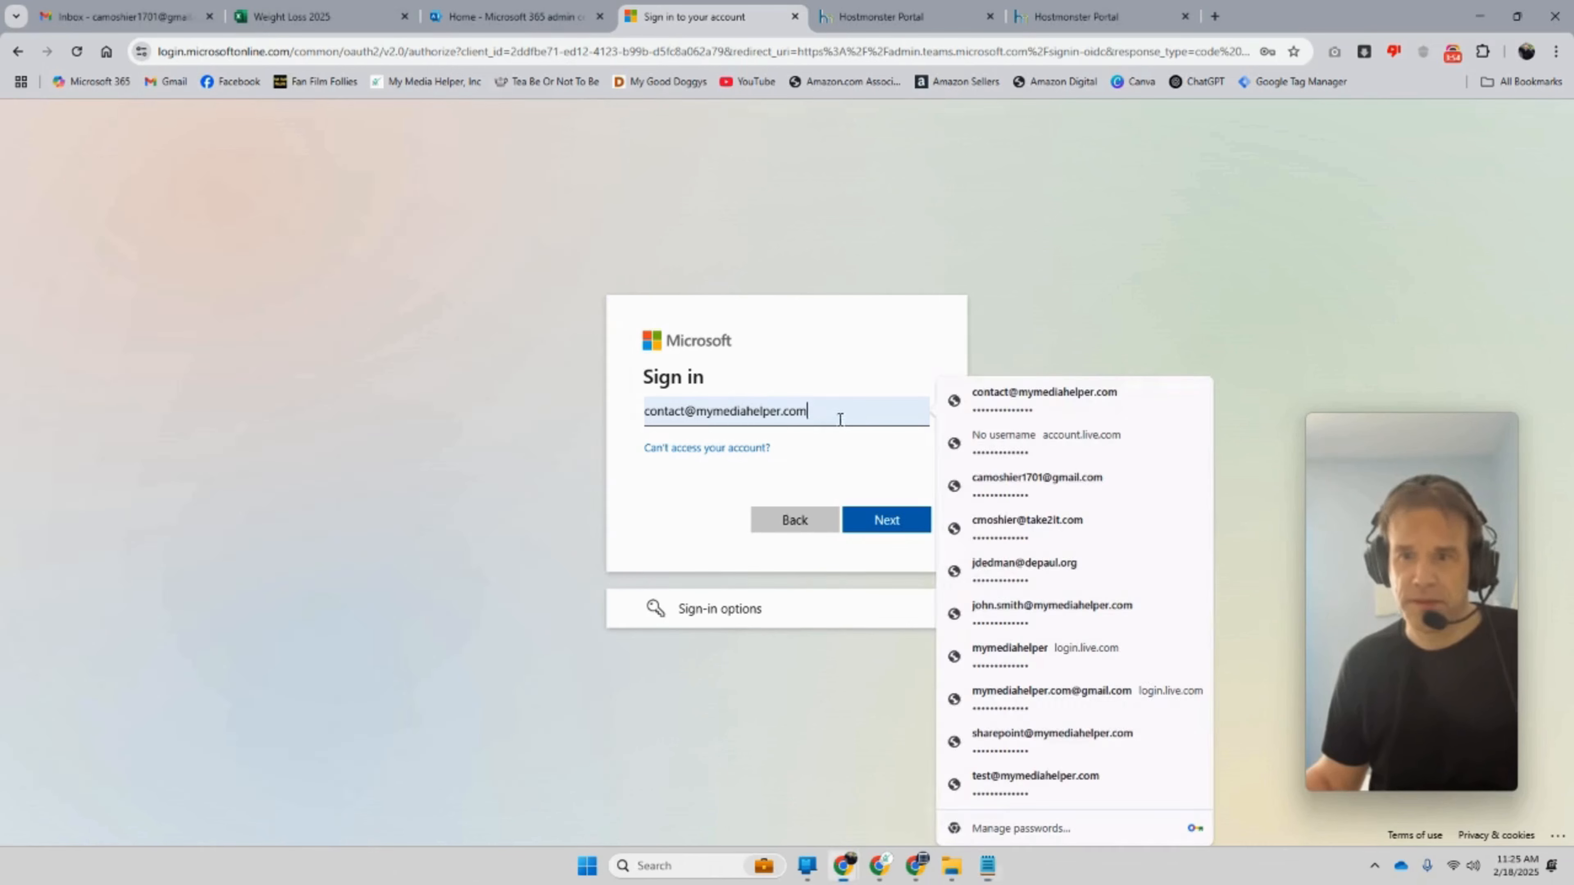
left_click_drag(838, 412, 613, 416)
key("ctrl+v")
left_click(883, 521)
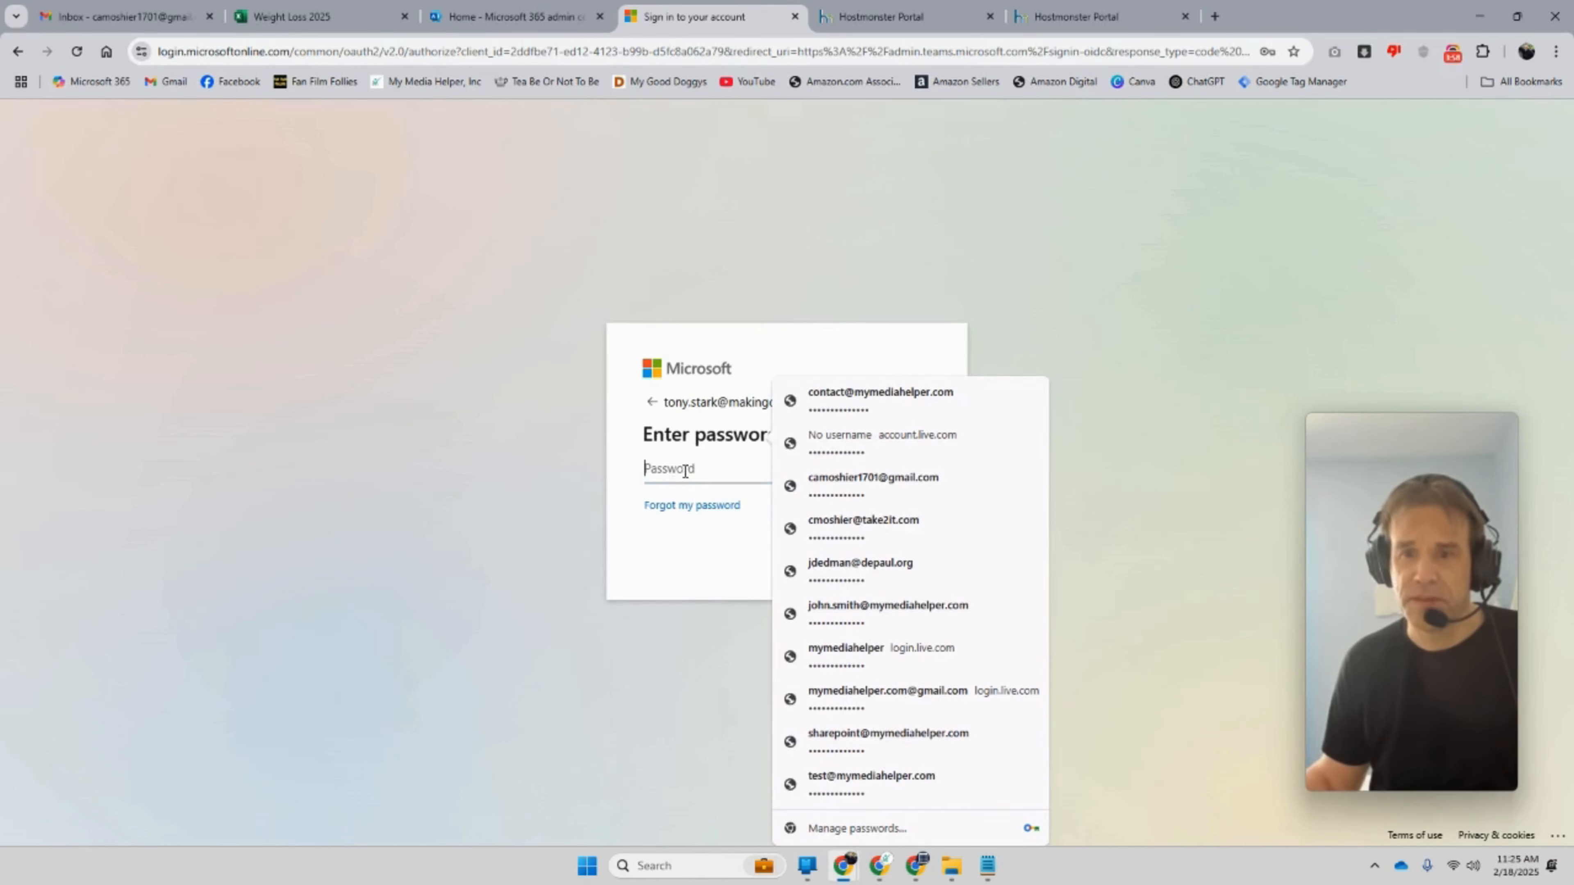
Step: Paste the temporary password from the note and sign in
left_click(988, 866)
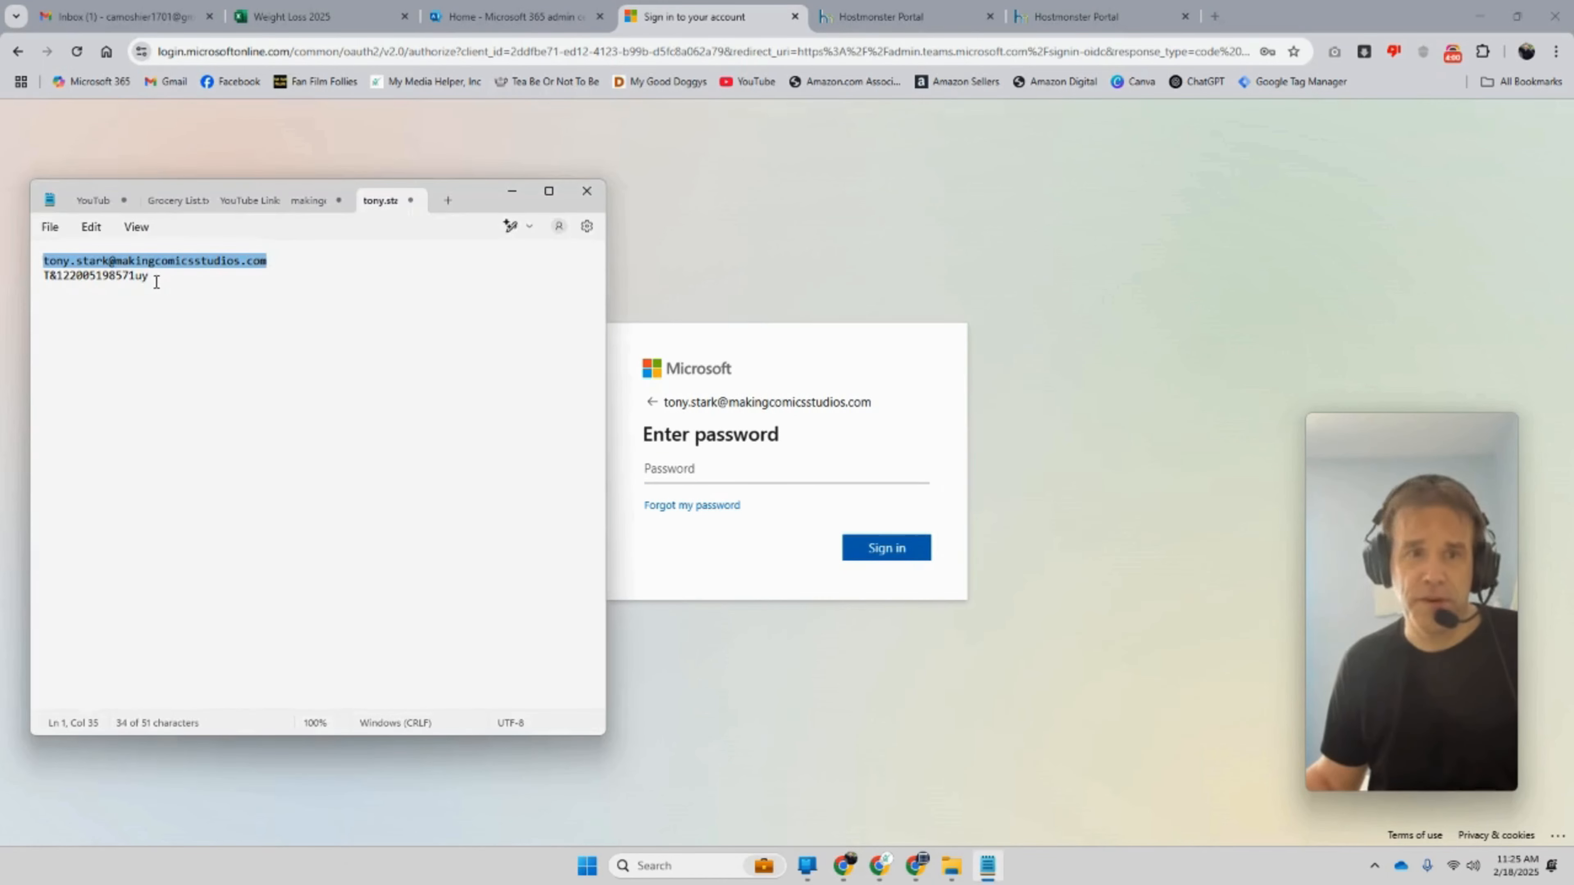
left_click_drag(156, 282, 92, 281)
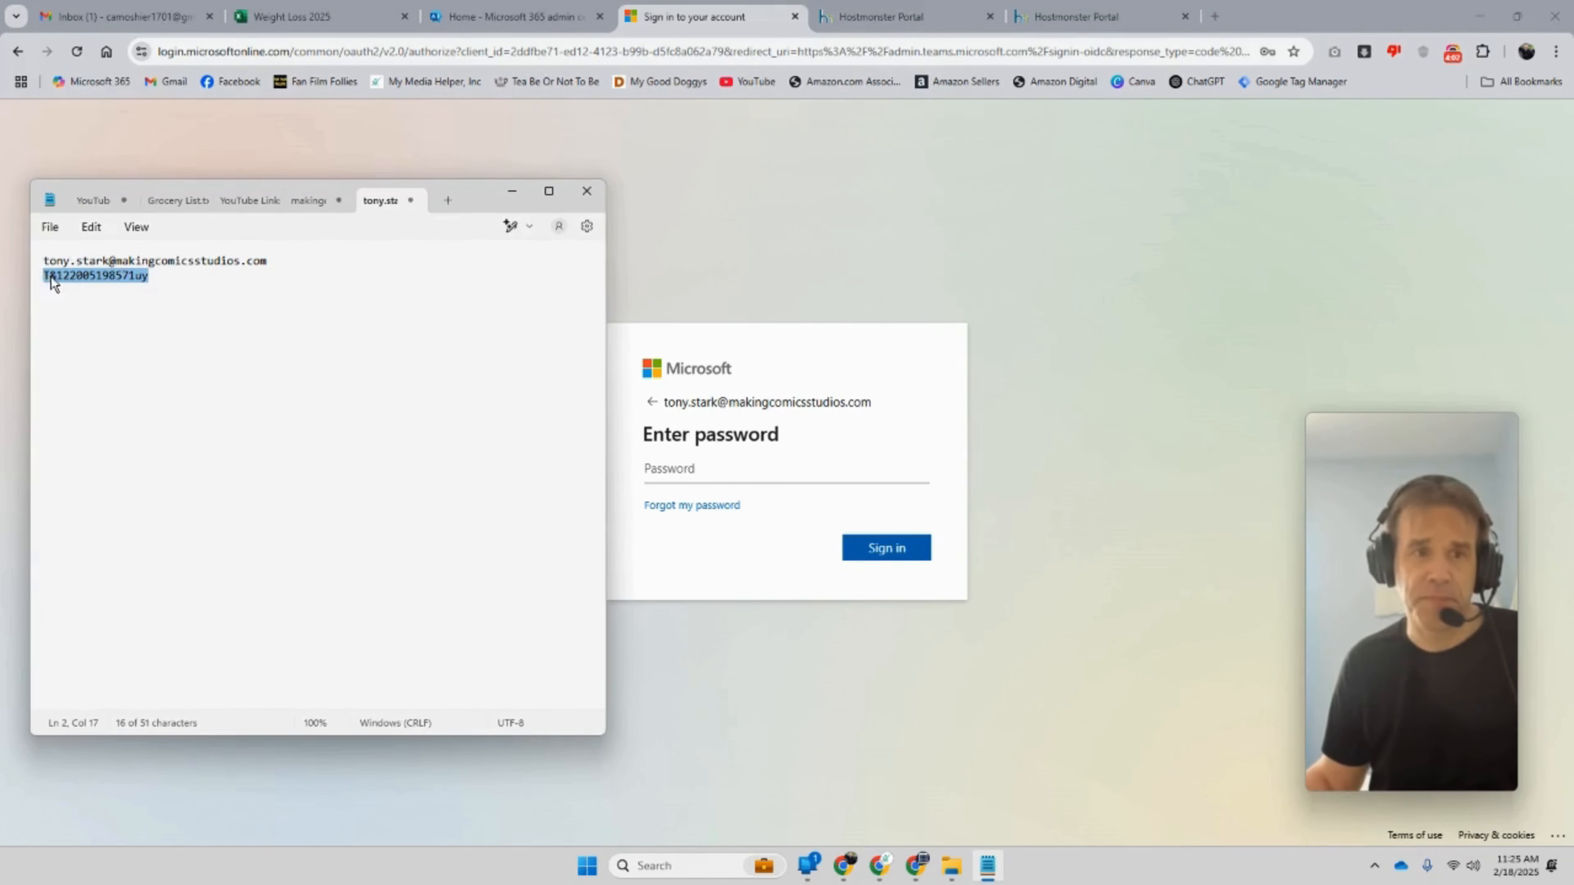
left_click(708, 468)
key("ctrl+v")
left_click(897, 549)
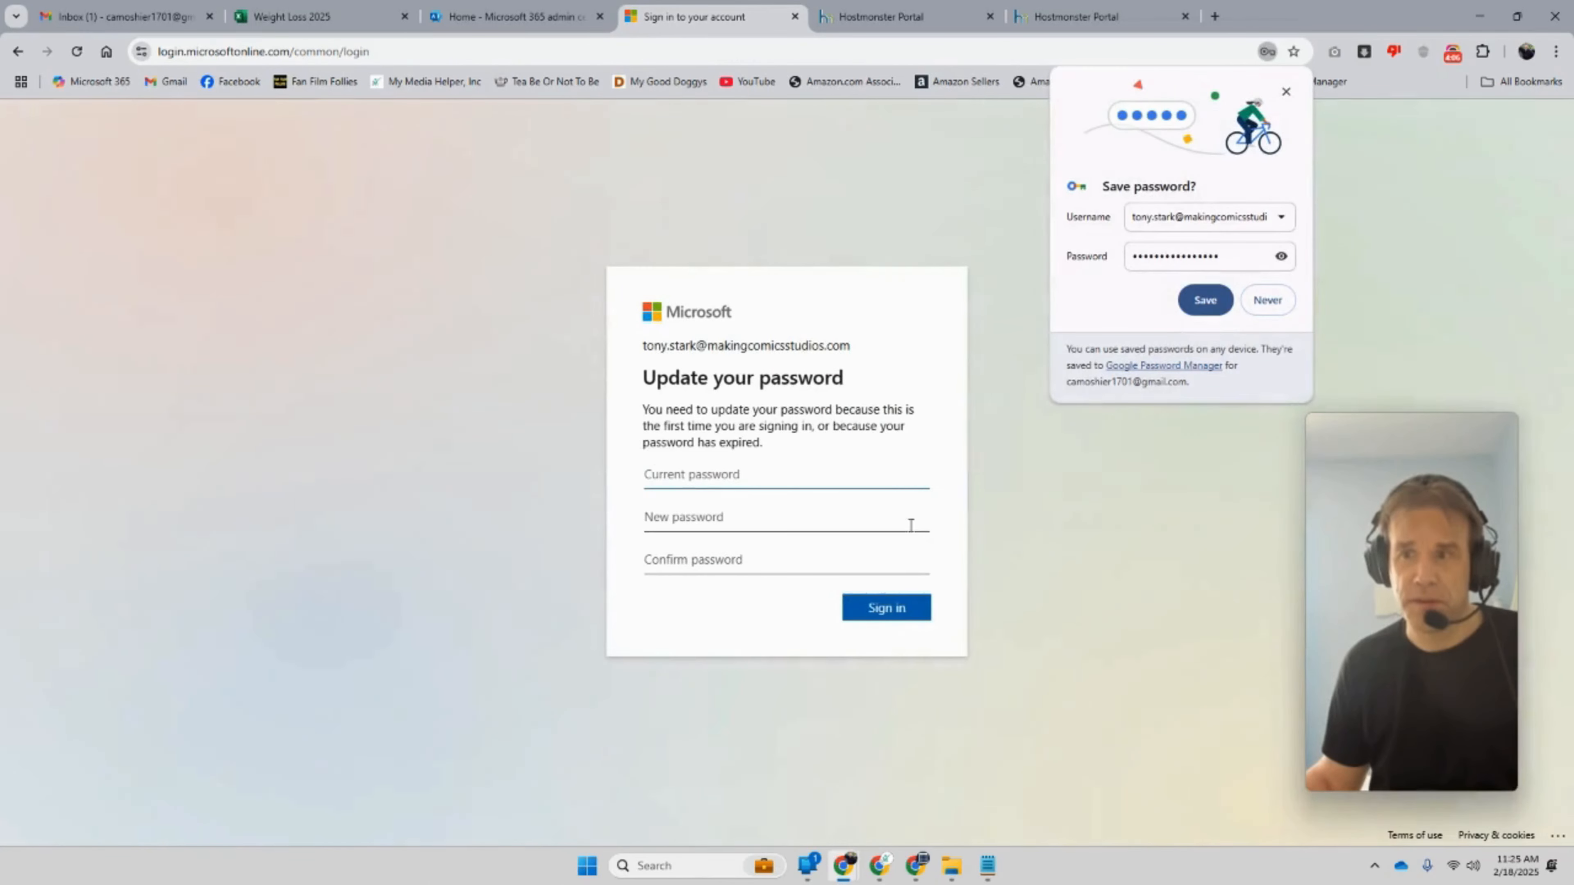
Step: Save the login in the browser, then replace the temporary password with a new password and submit
left_click(1203, 301)
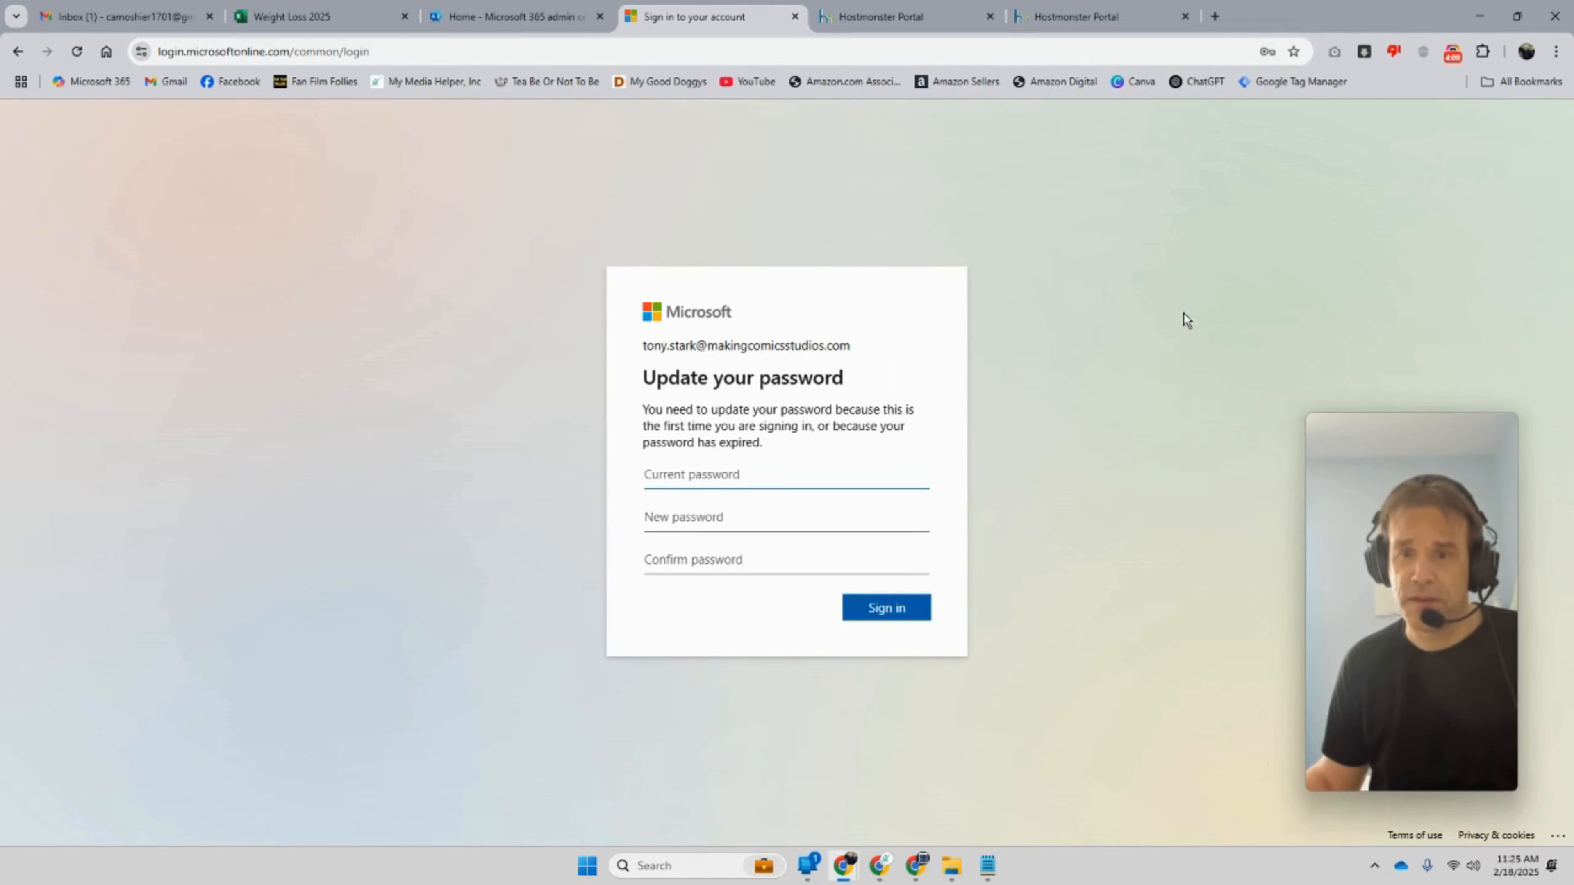
right_click(670, 476)
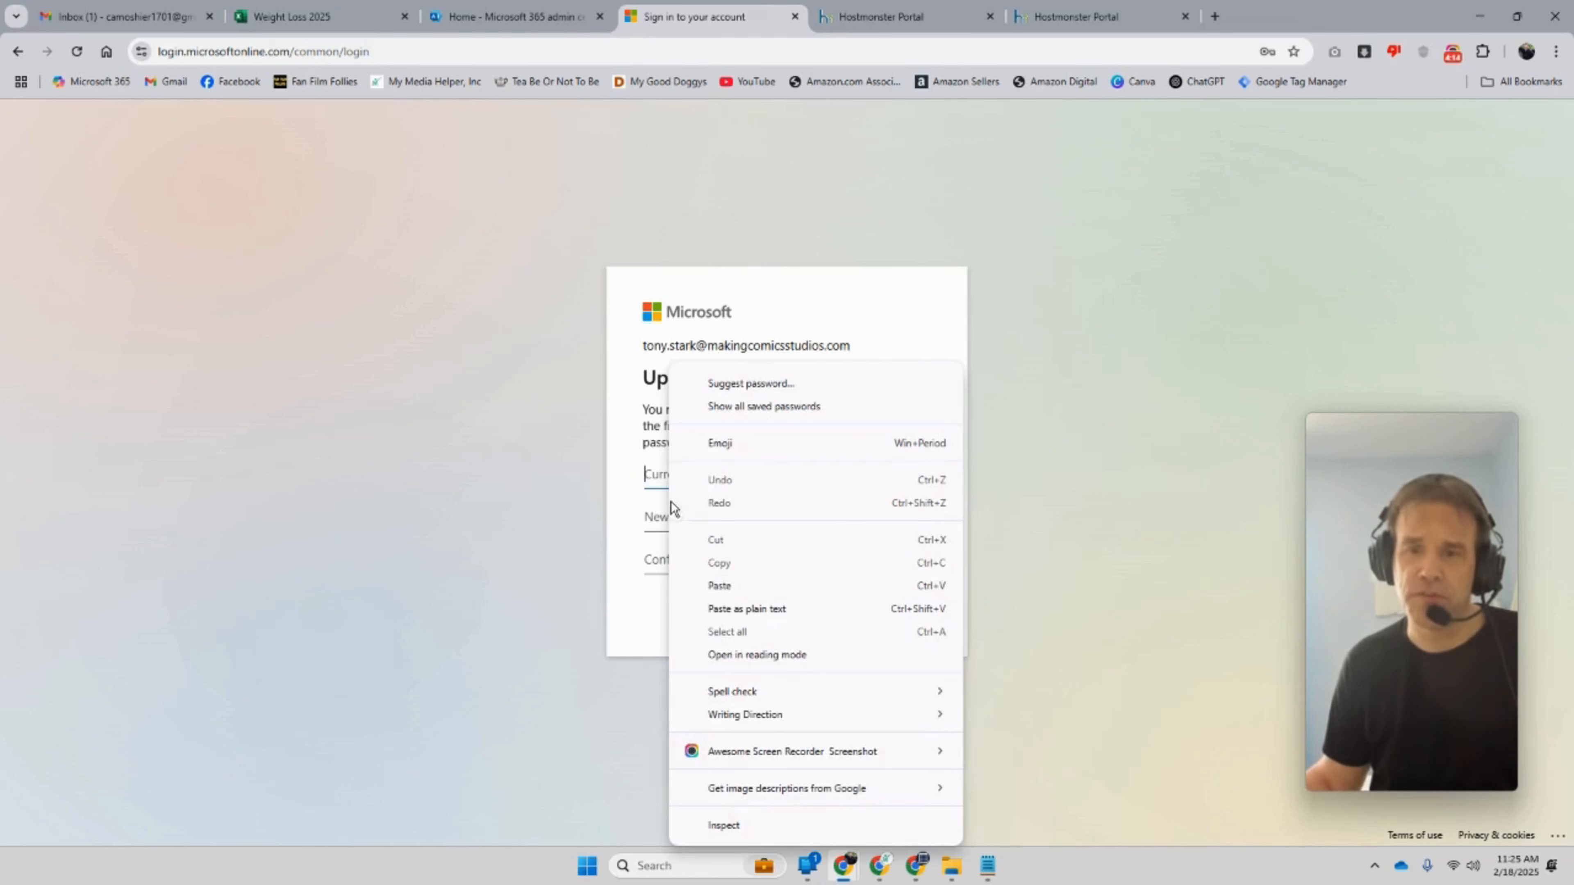
left_click(698, 589)
left_click(674, 523)
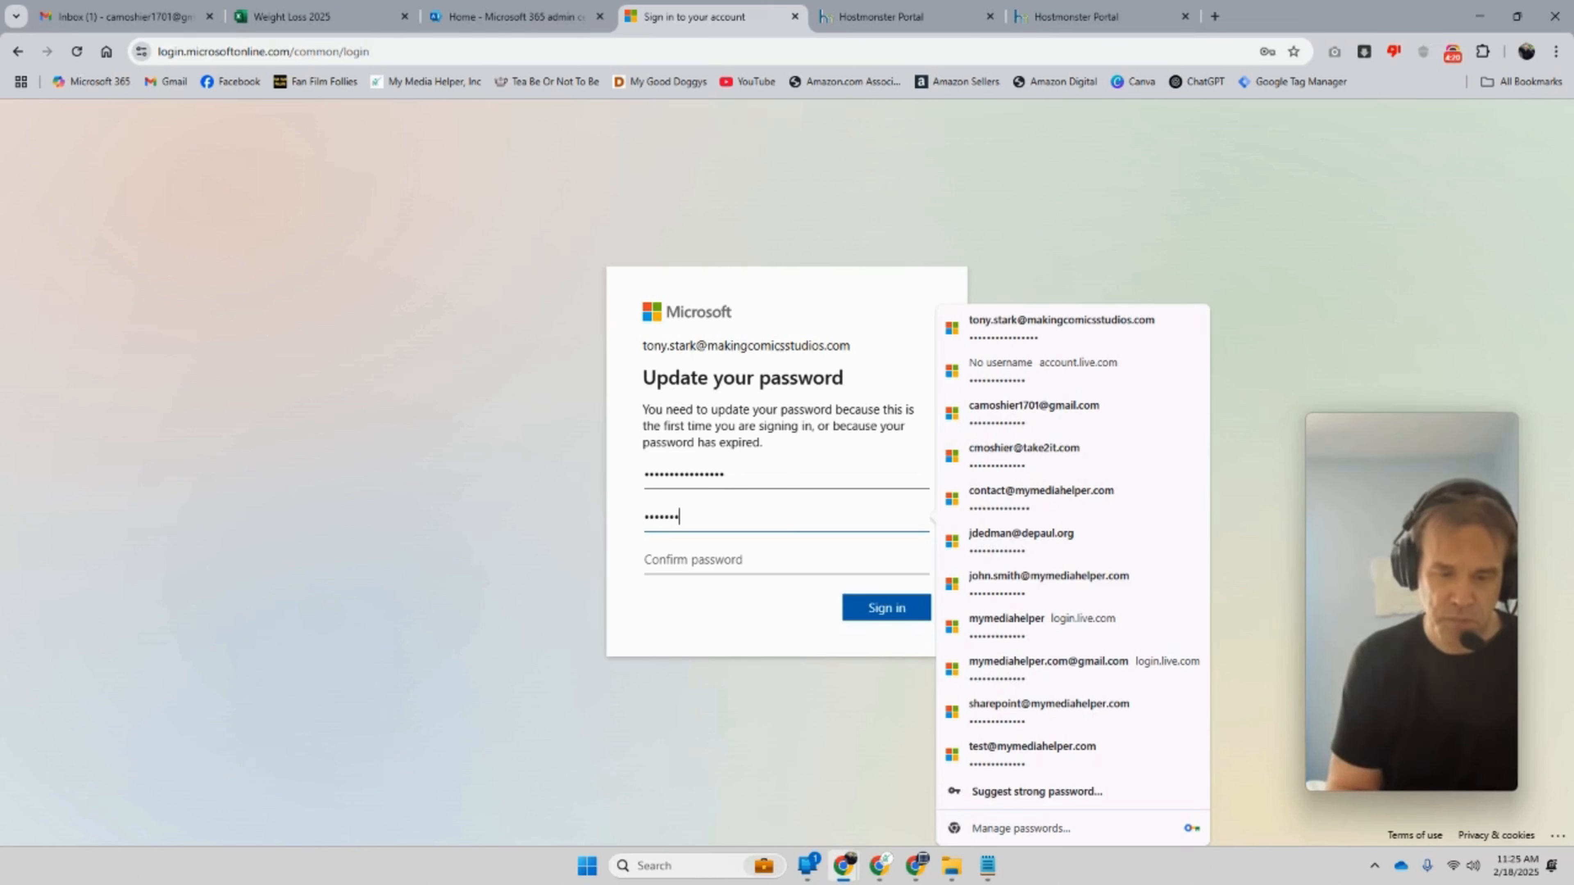
key("Tab")
type("•••")
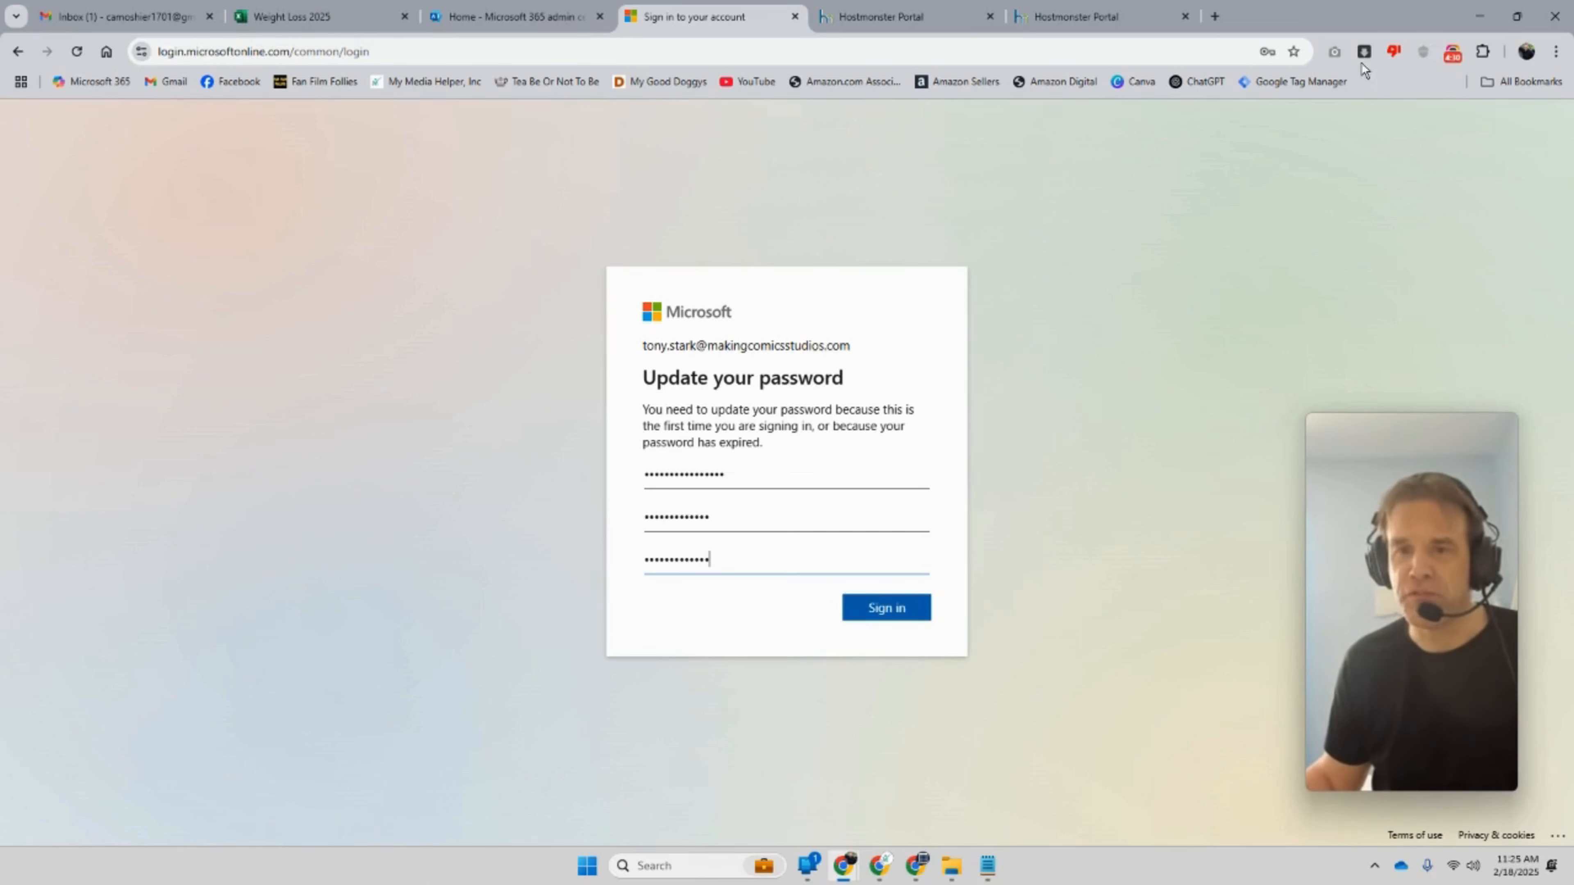
left_click(874, 621)
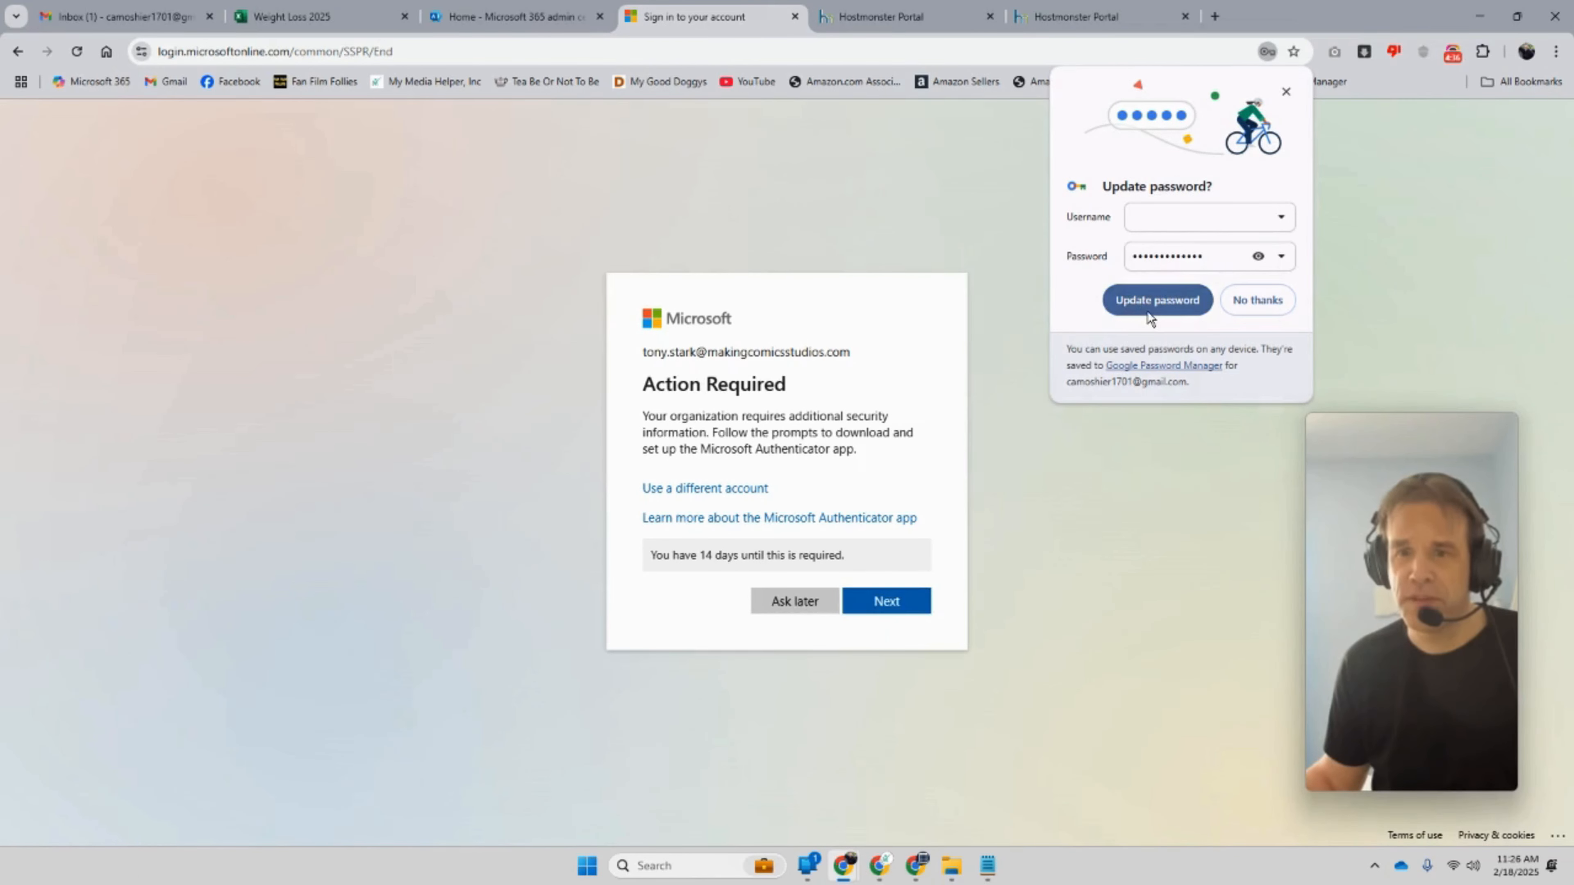
Step: Update the browser's saved password and continue past the additional security info notice
left_click(1147, 312)
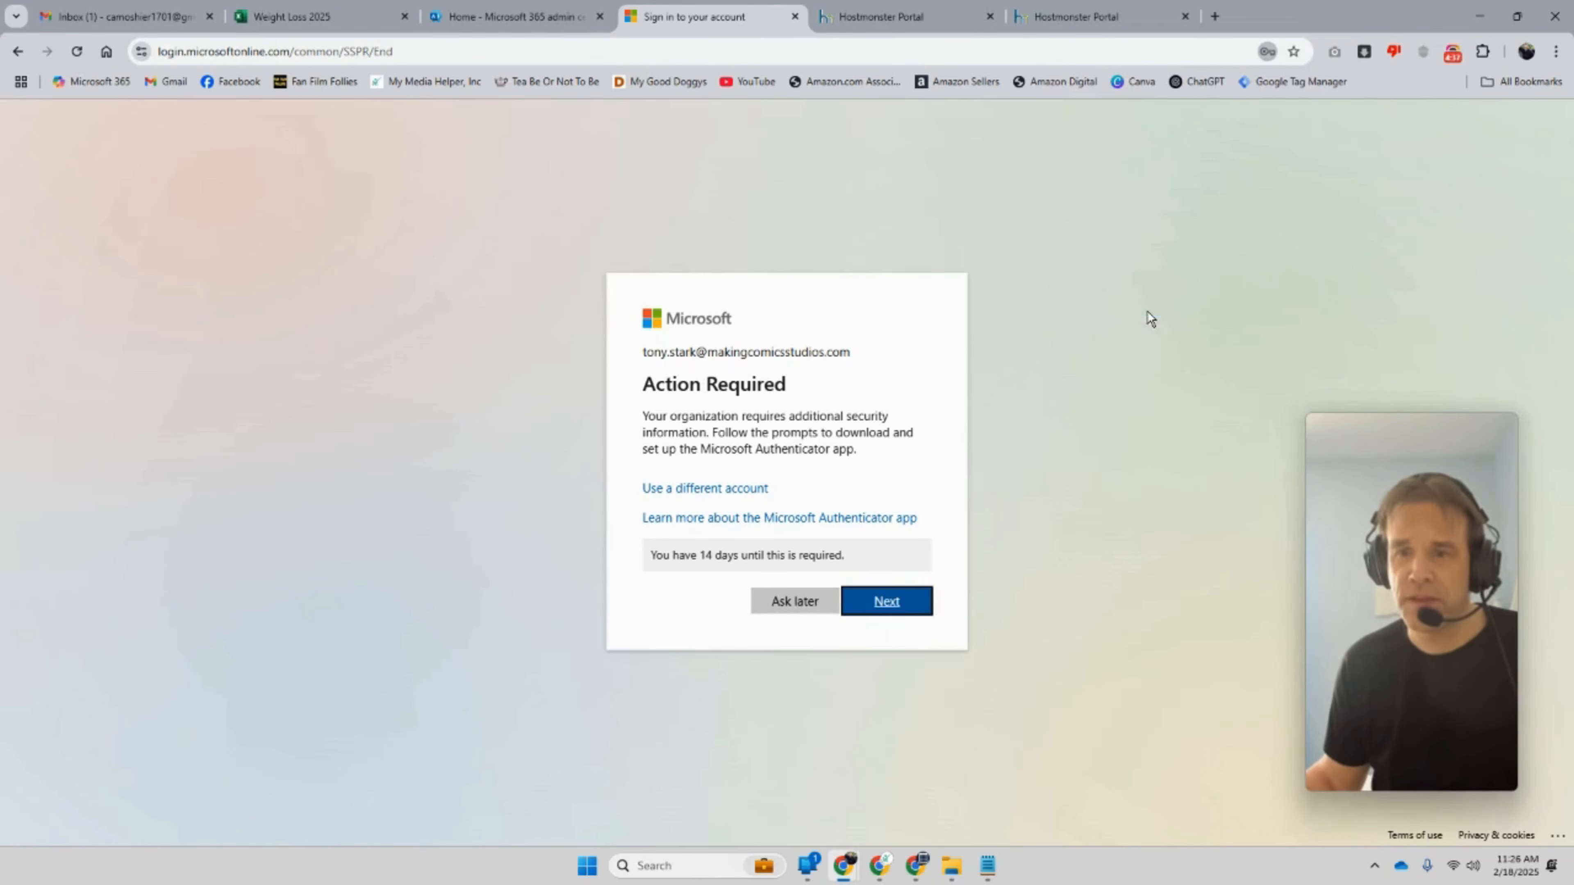
left_click(901, 605)
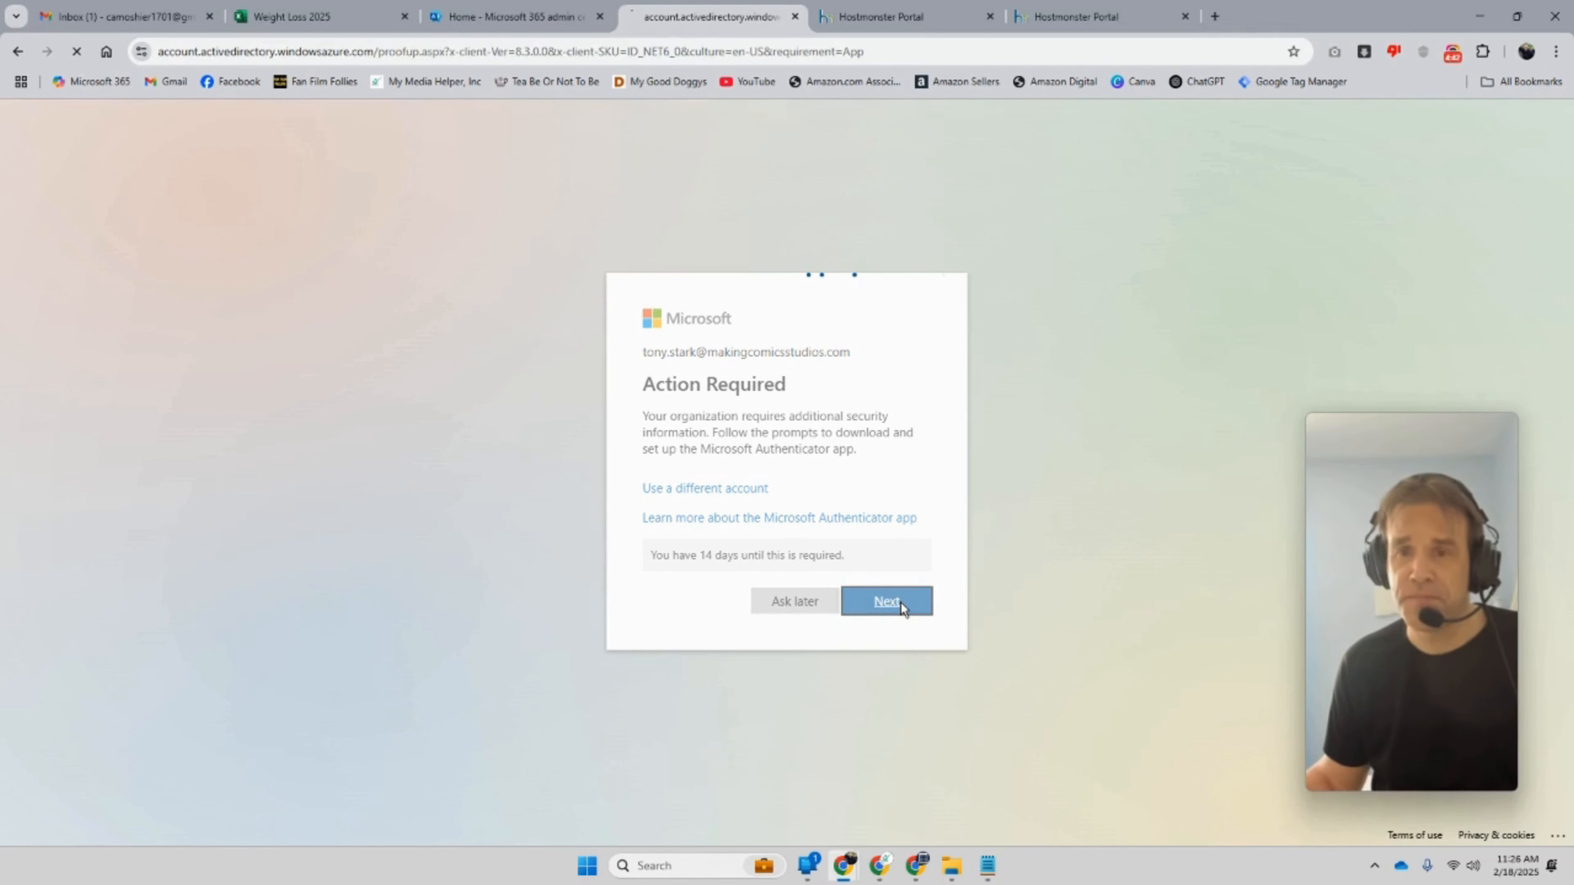
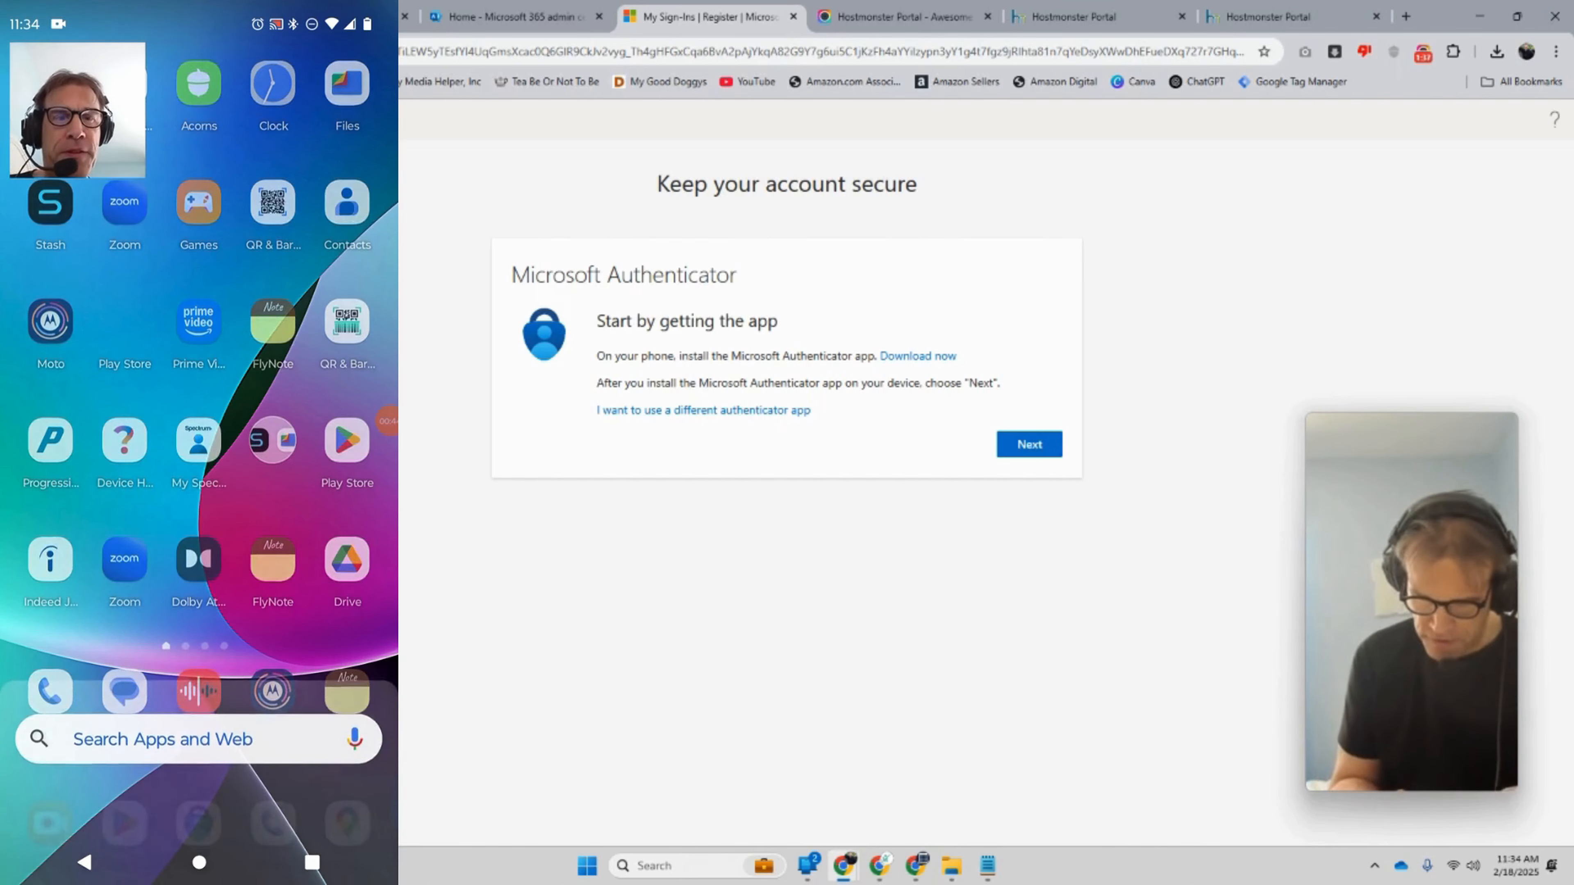
Step: Search the Play Store for 'micr' and select Microsoft Authenticator
left_click(347, 455)
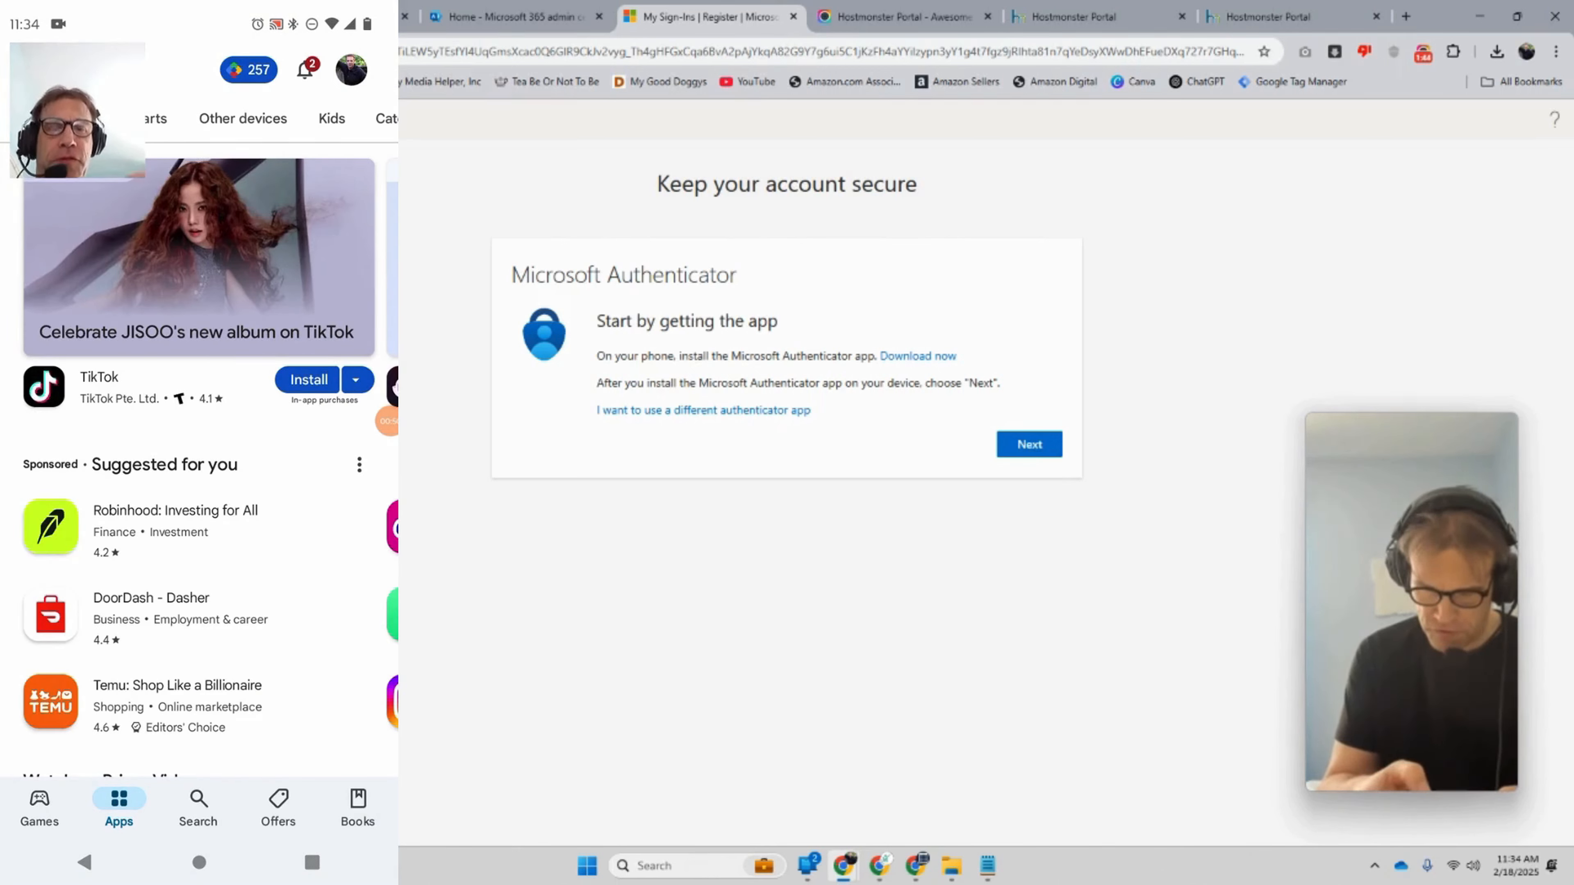
left_click(198, 803)
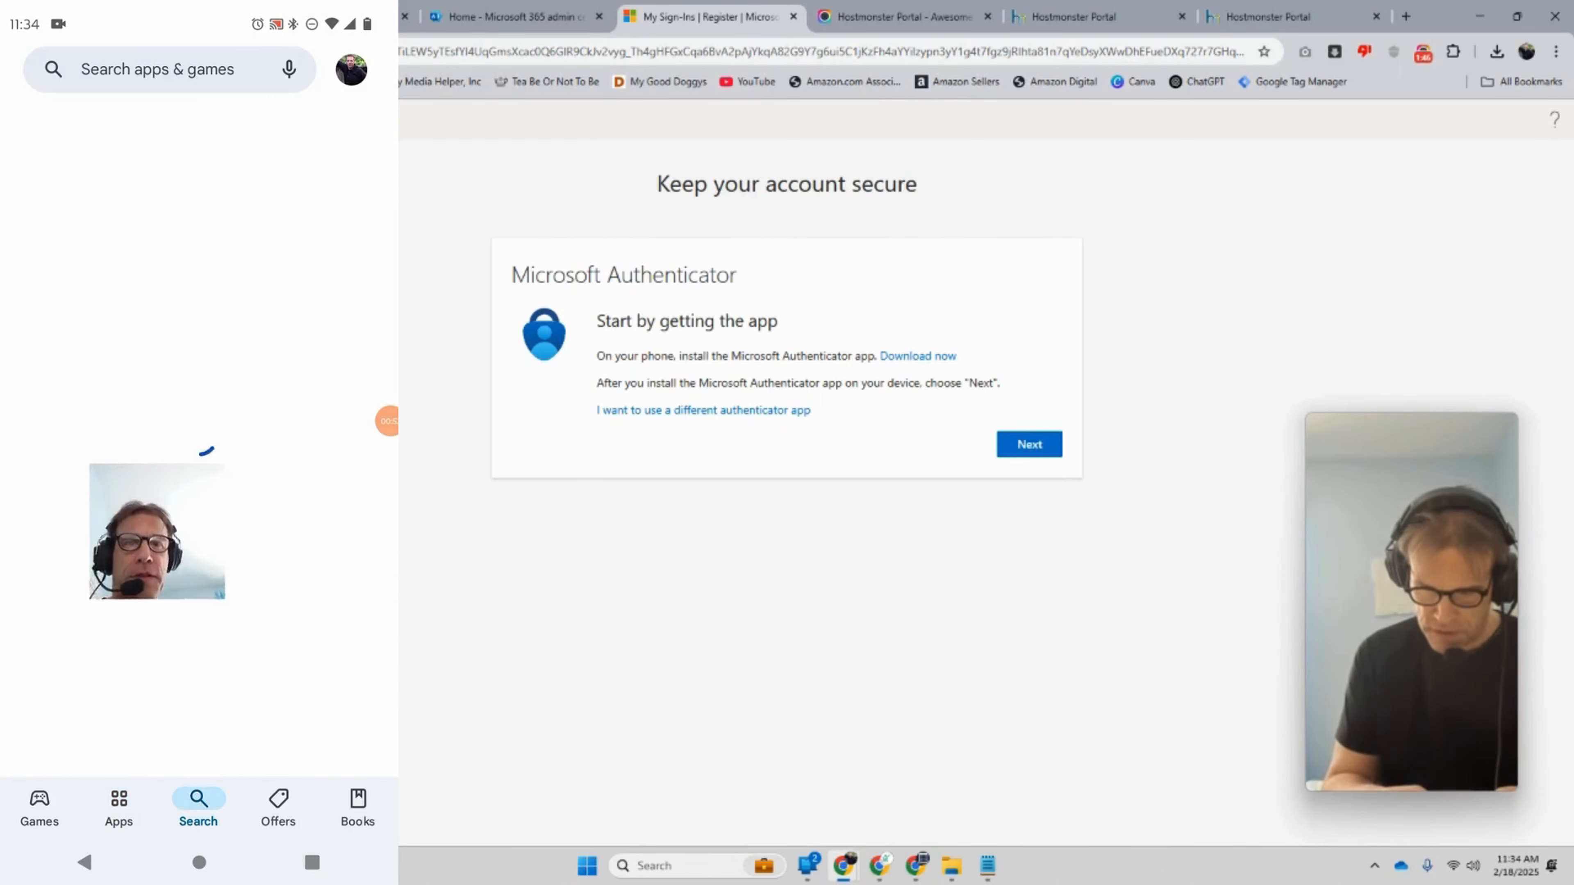
left_click(157, 69)
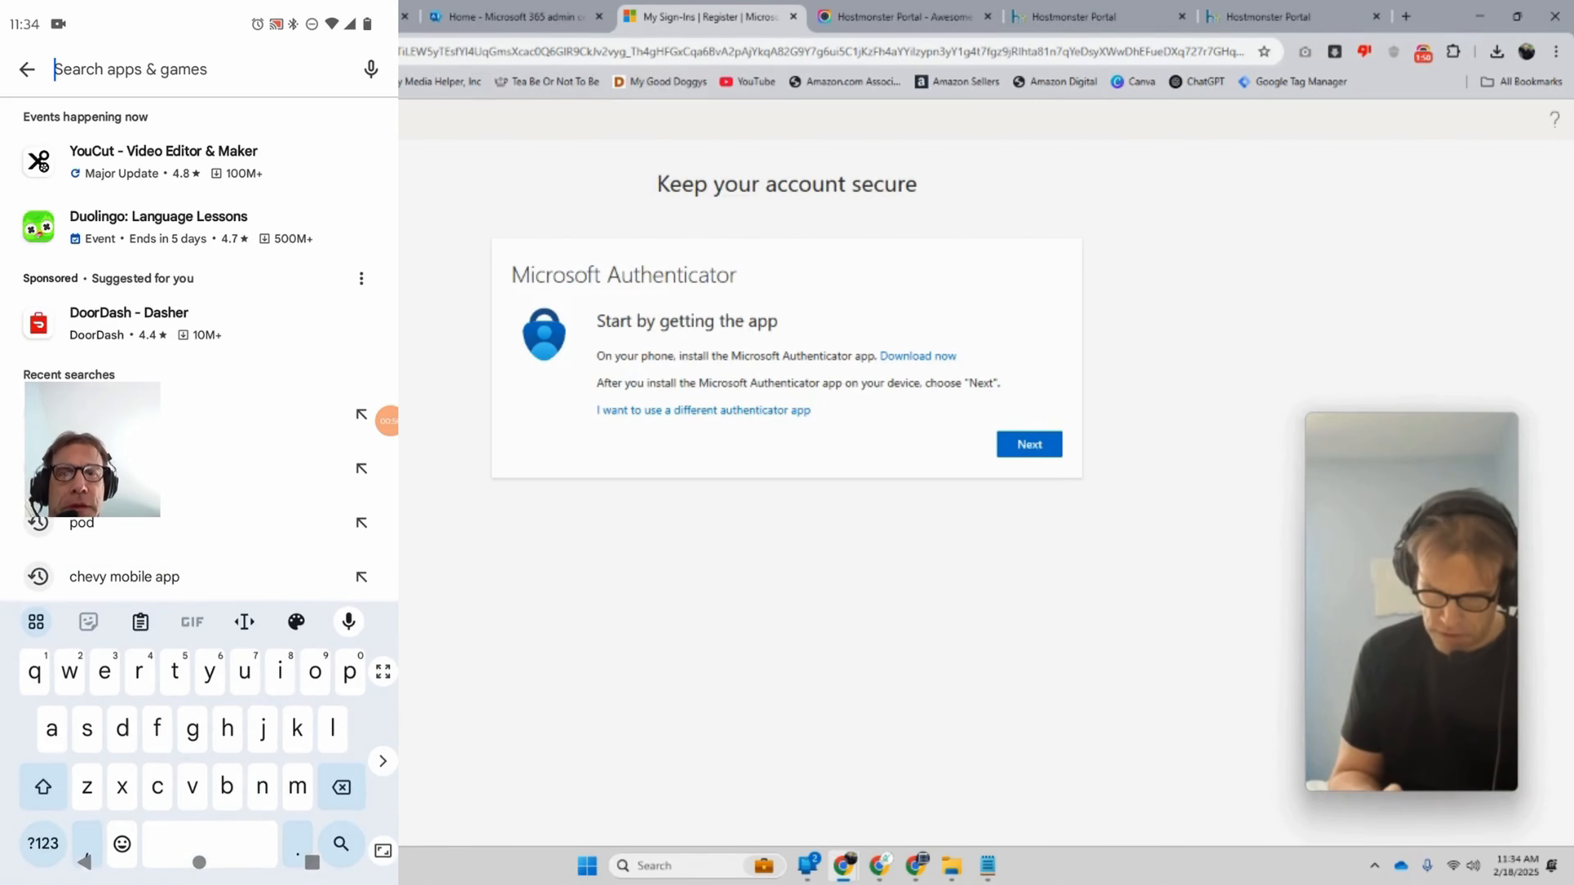
type("m")
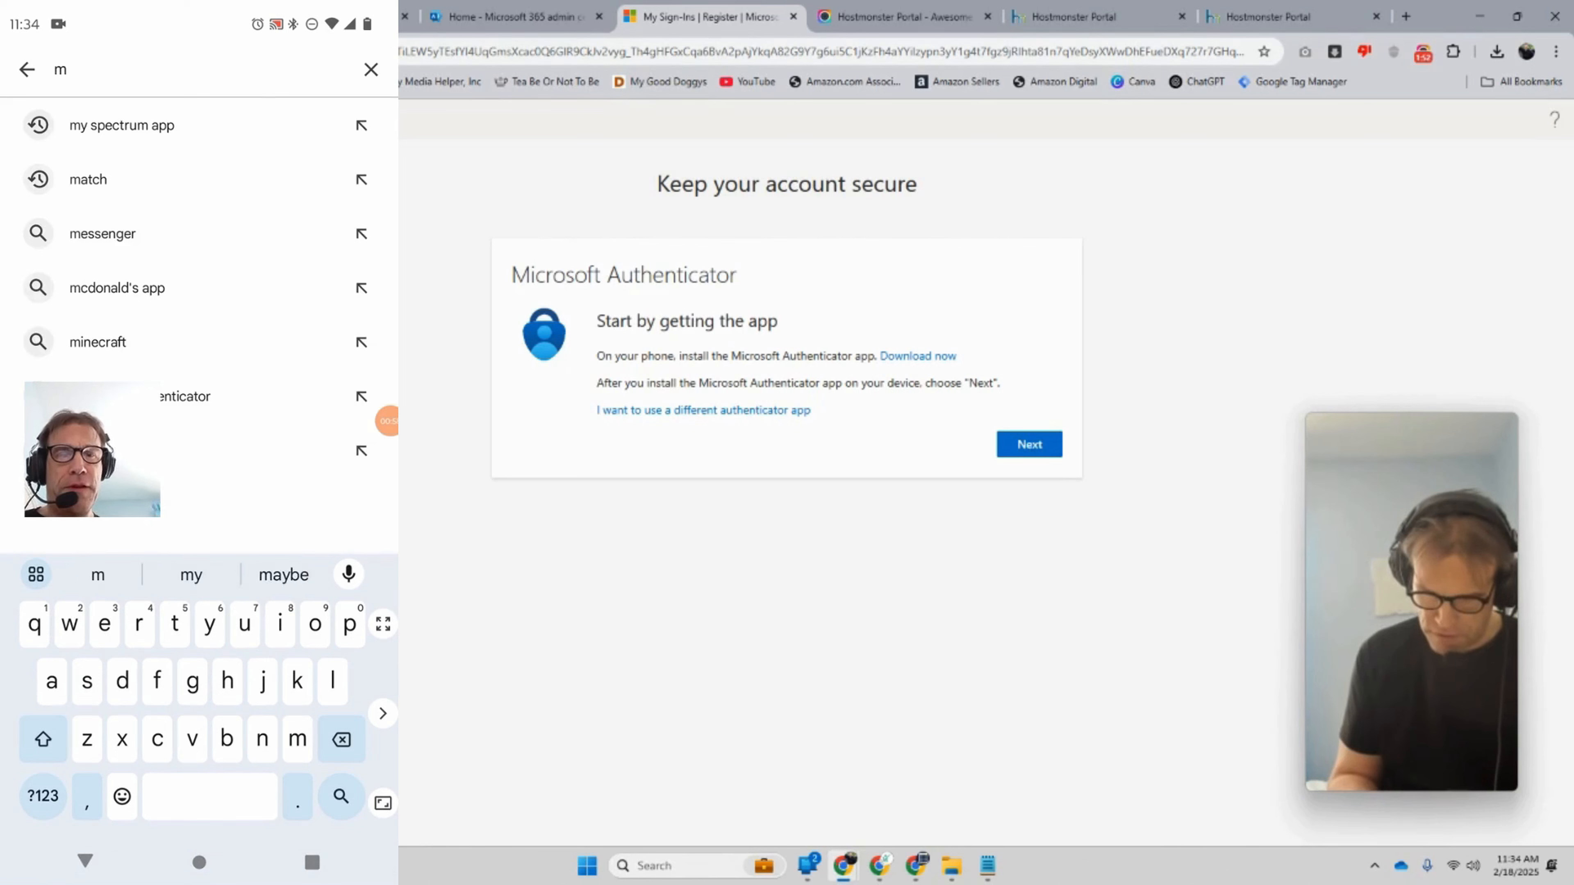
type("icr")
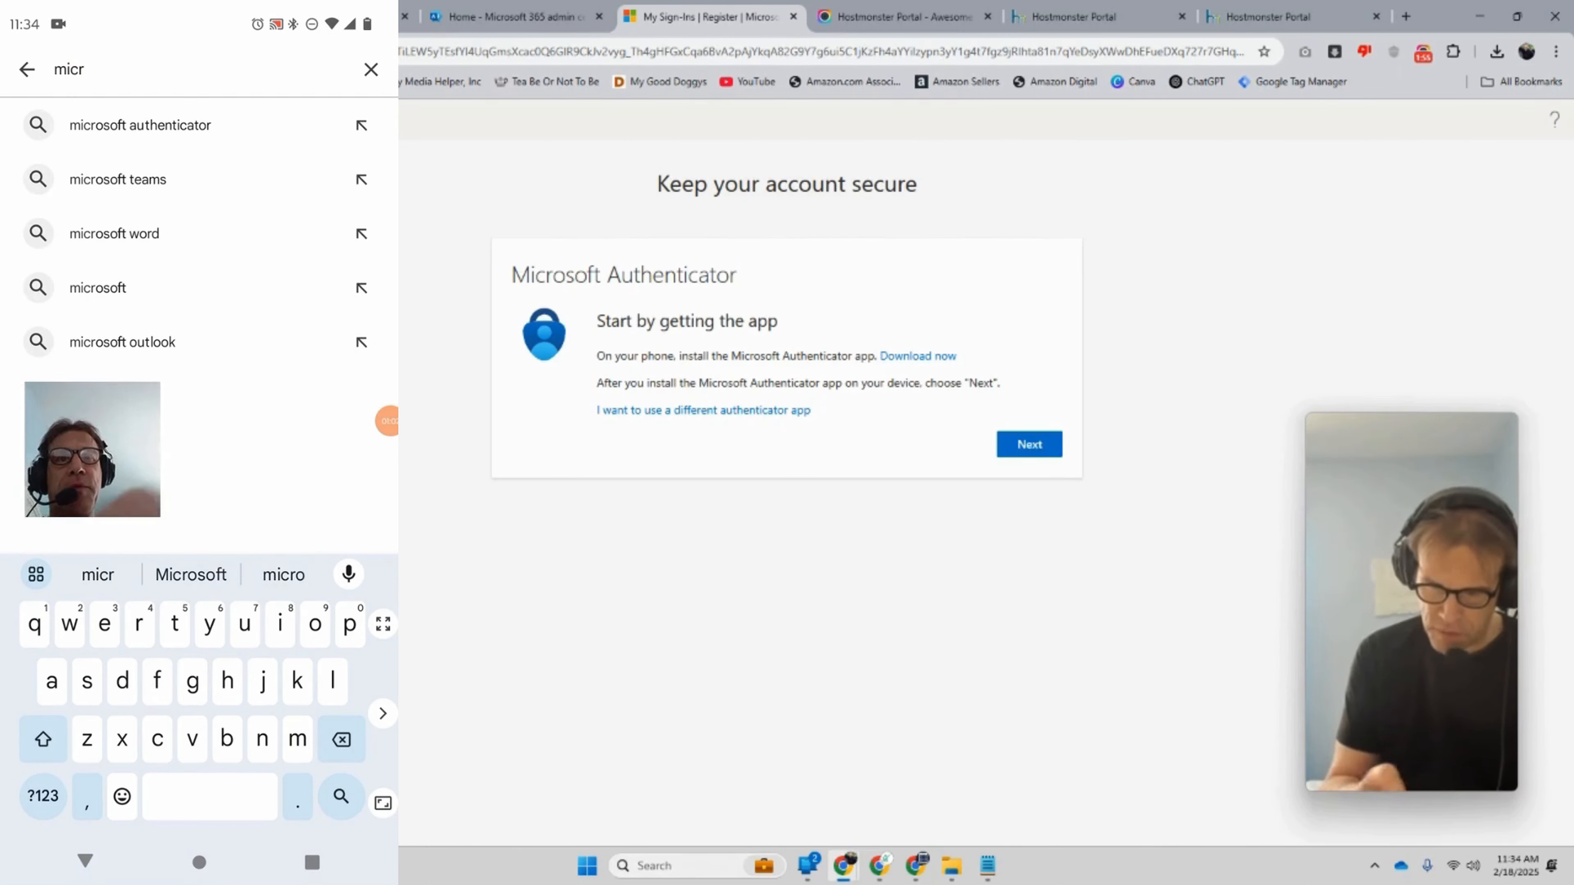
left_click(140, 124)
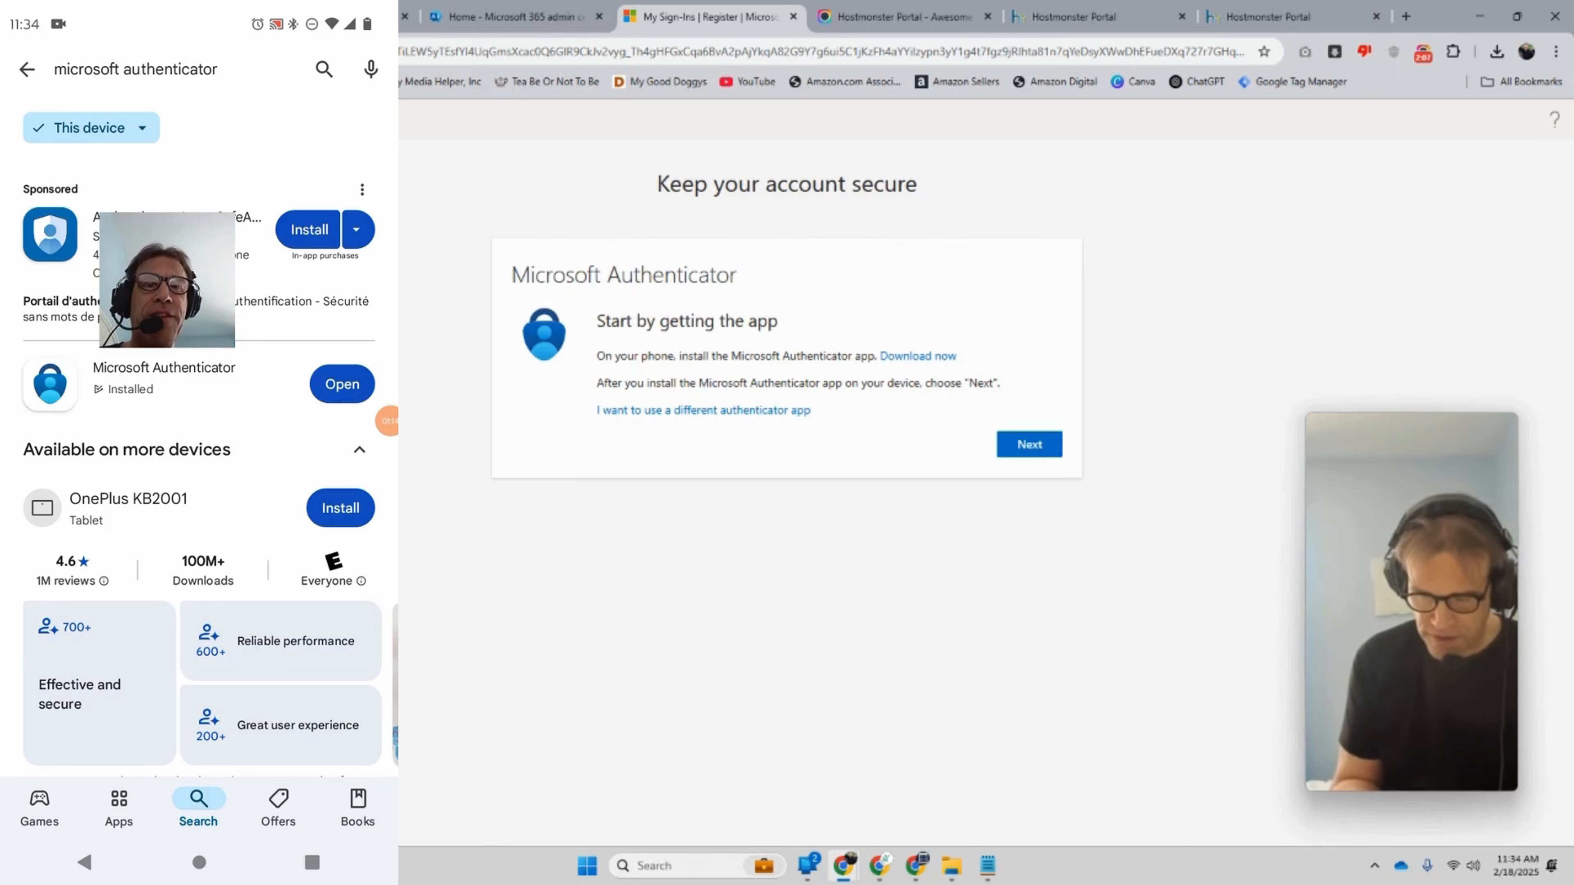
Step: Launch Microsoft Authenticator and start adding a work or school account
left_click_drag(156, 248, 129, 170)
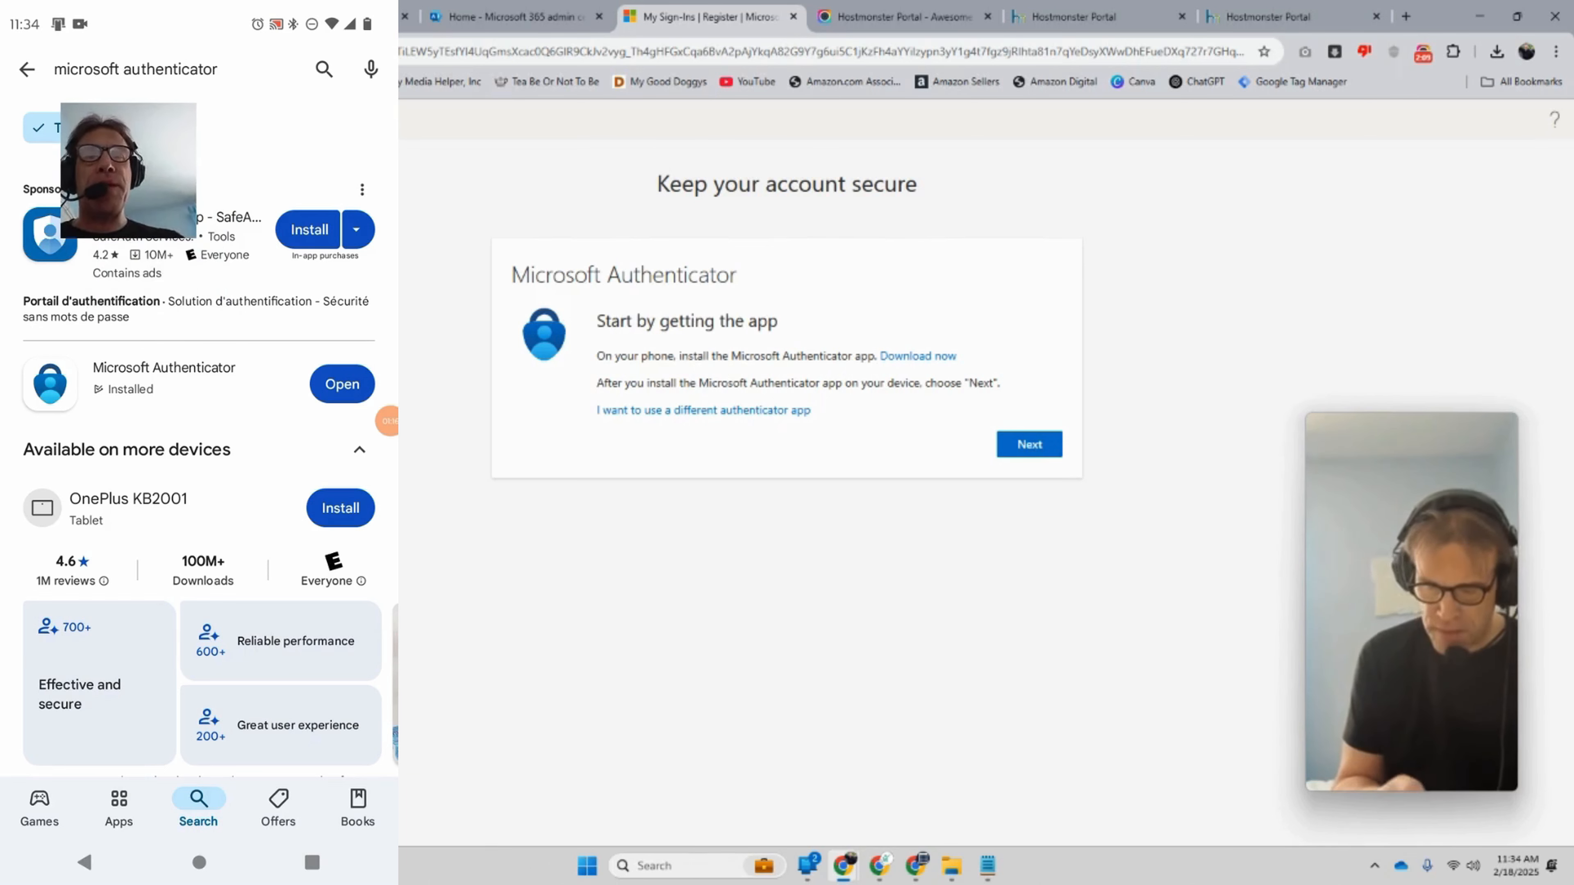
left_click(342, 384)
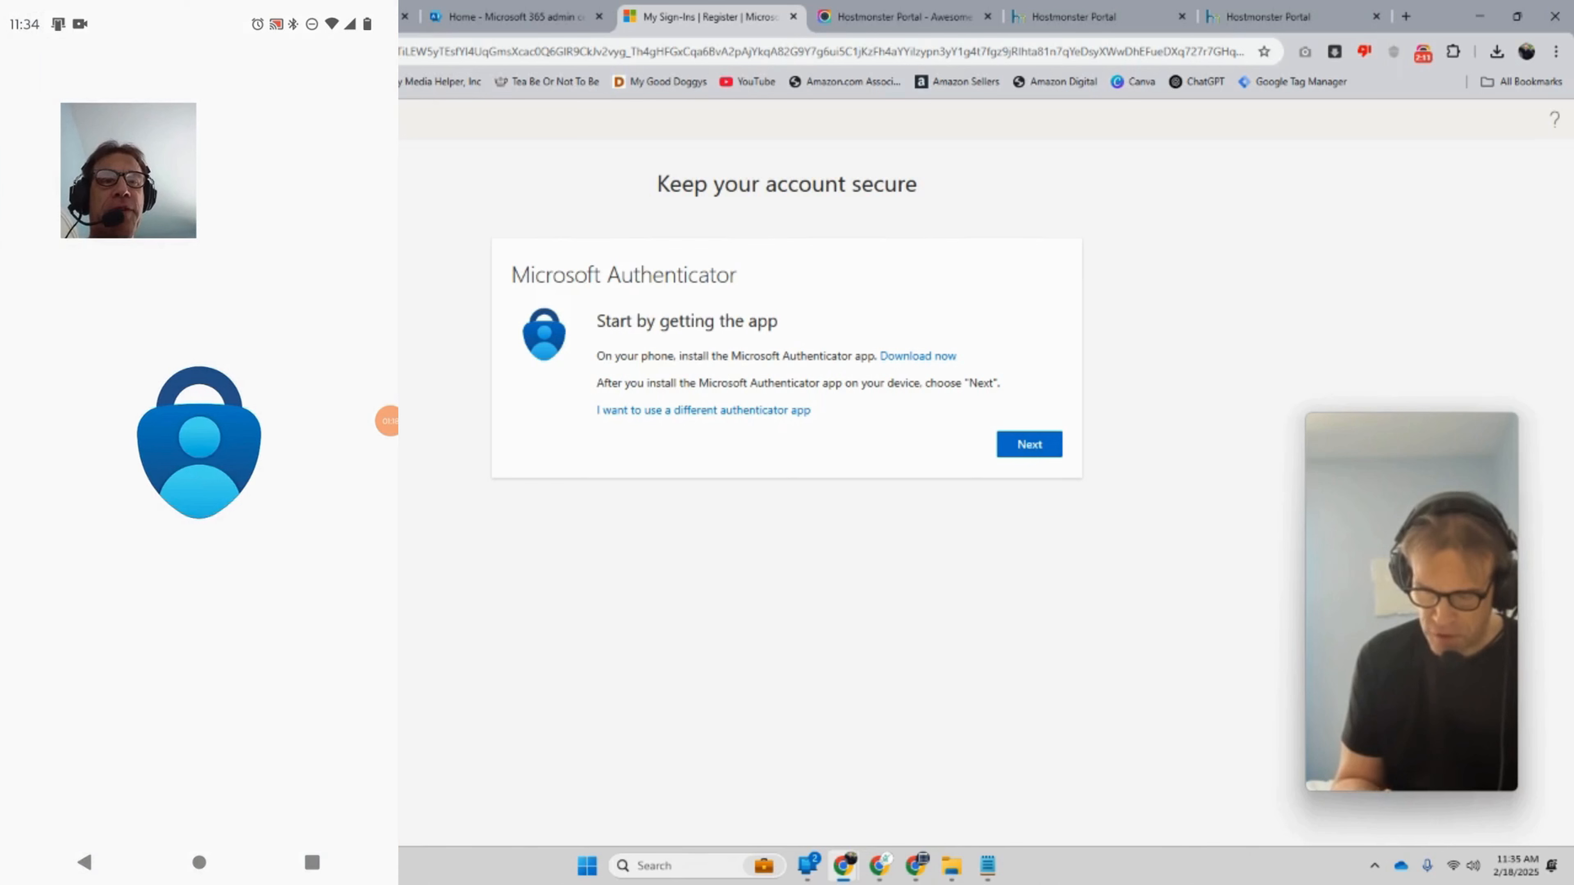
left_click_drag(128, 171, 196, 111)
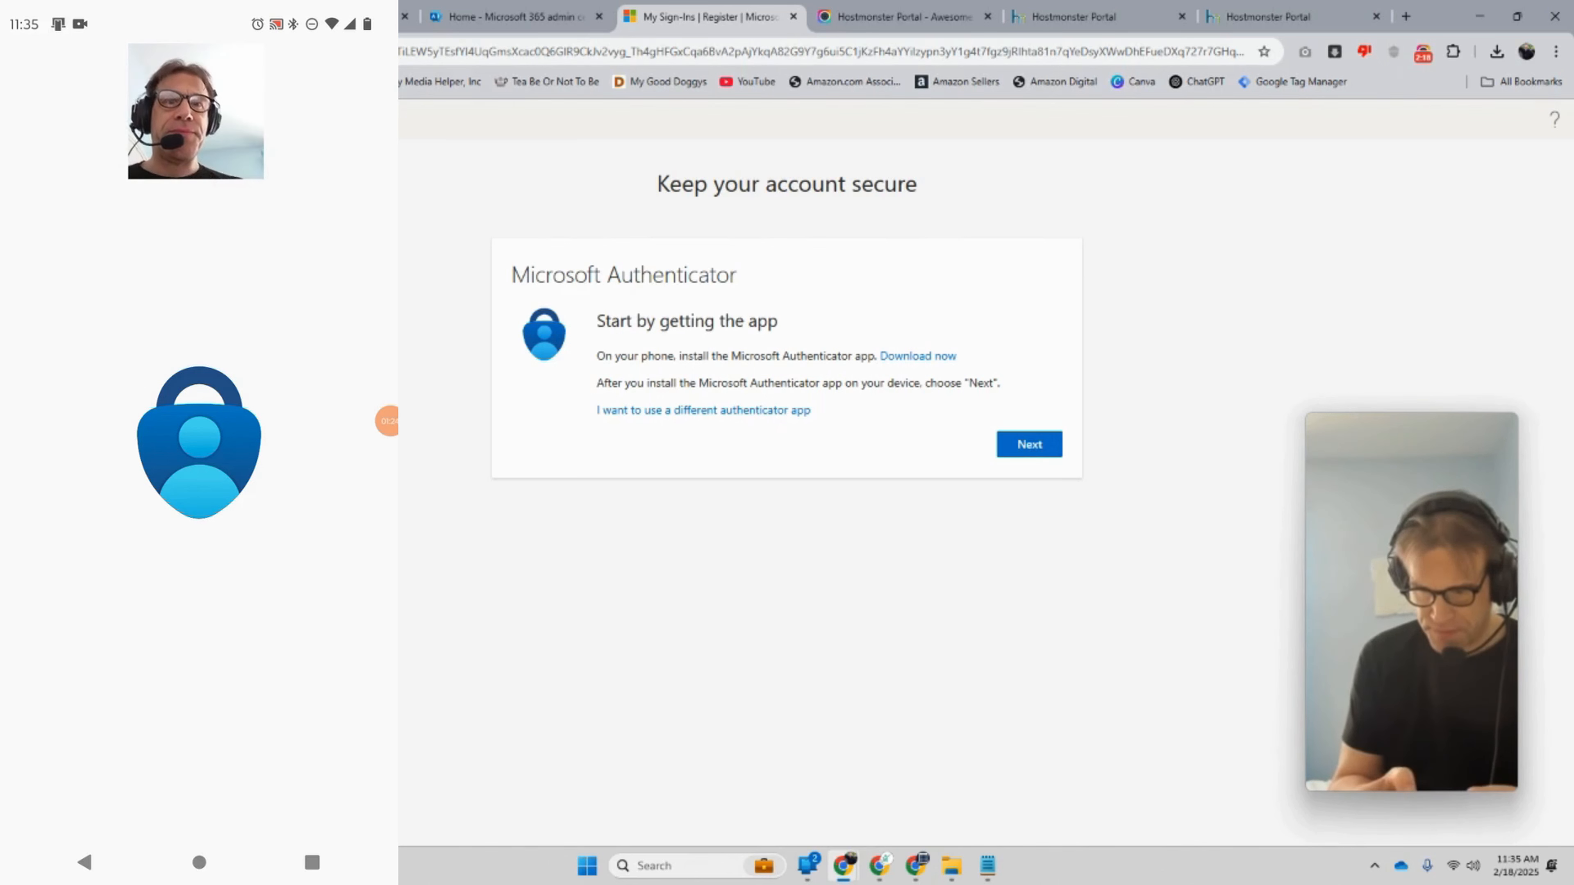
left_click_drag(196, 111, 85, 518)
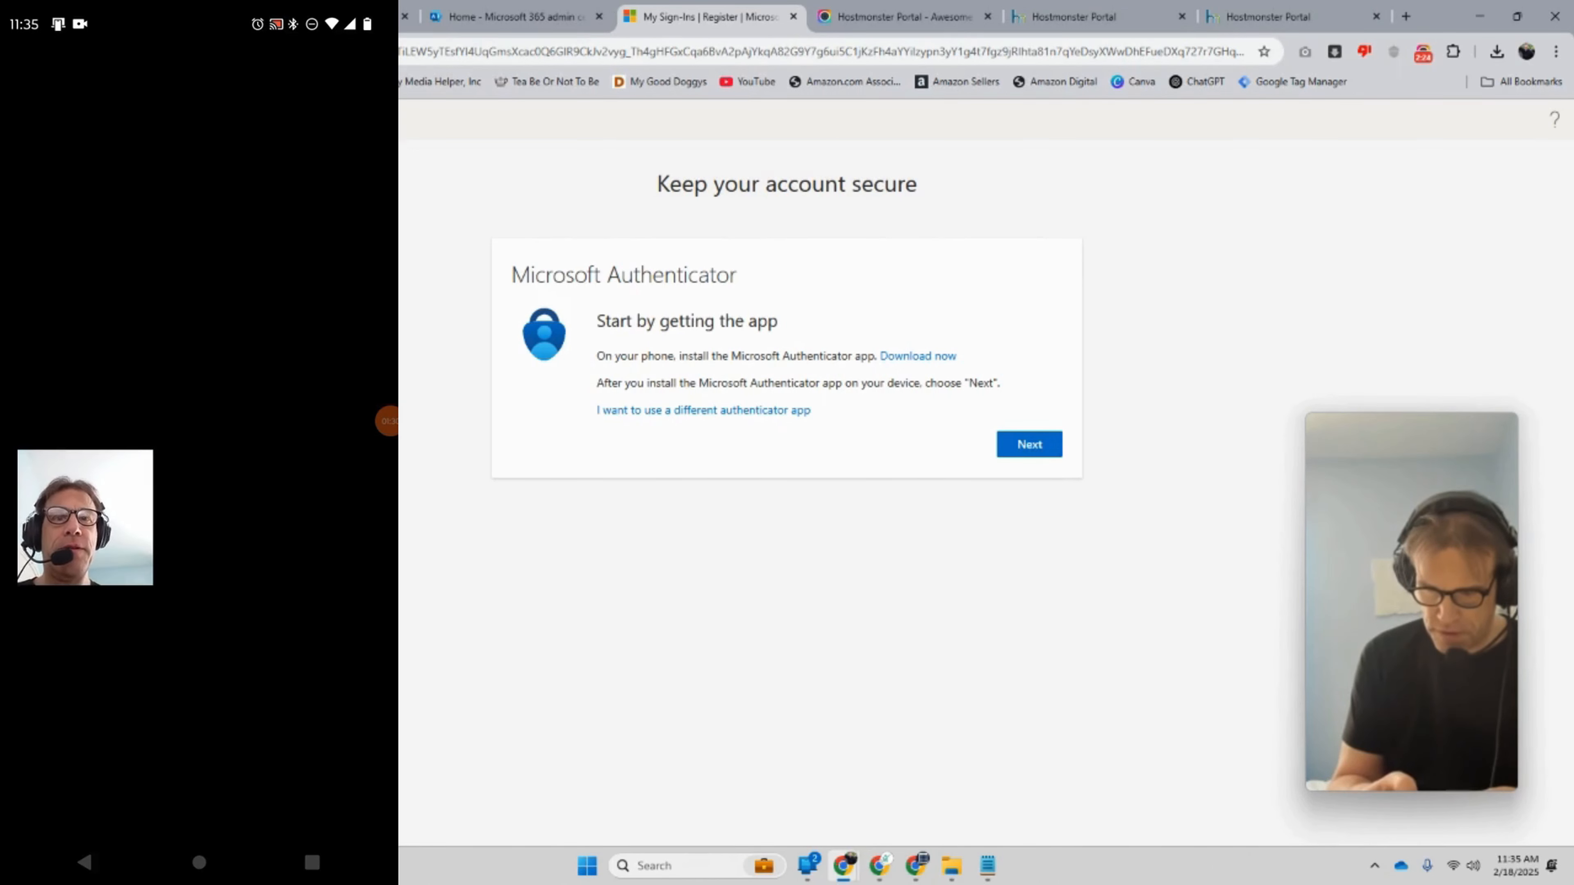
left_click_drag(85, 517, 112, 654)
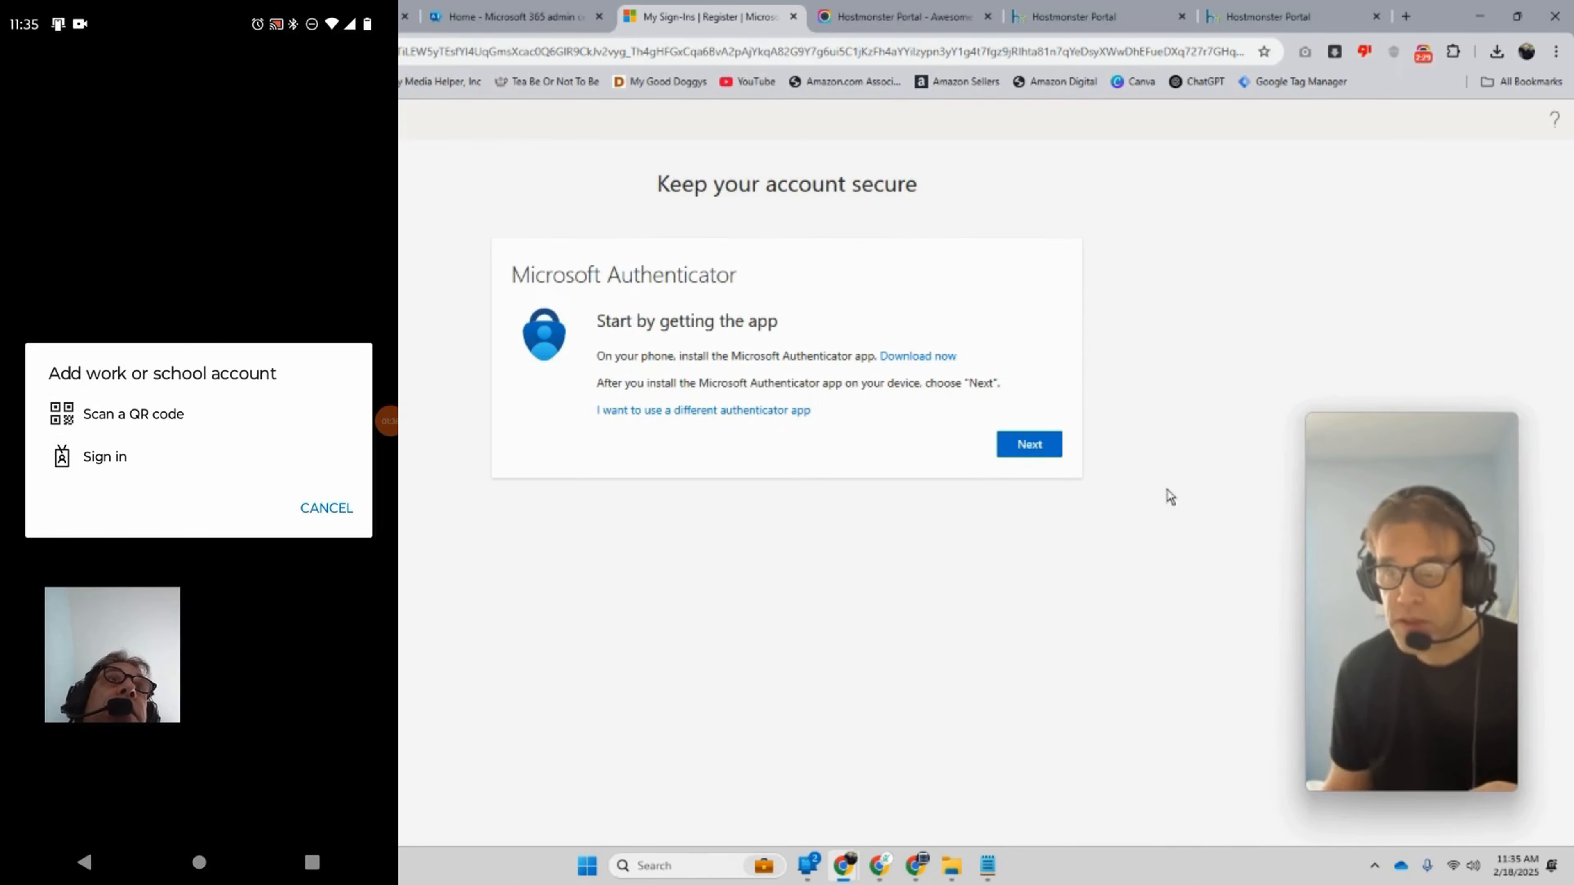
Step: Advance through the Authenticator setup and scan the QR code
left_click(1041, 446)
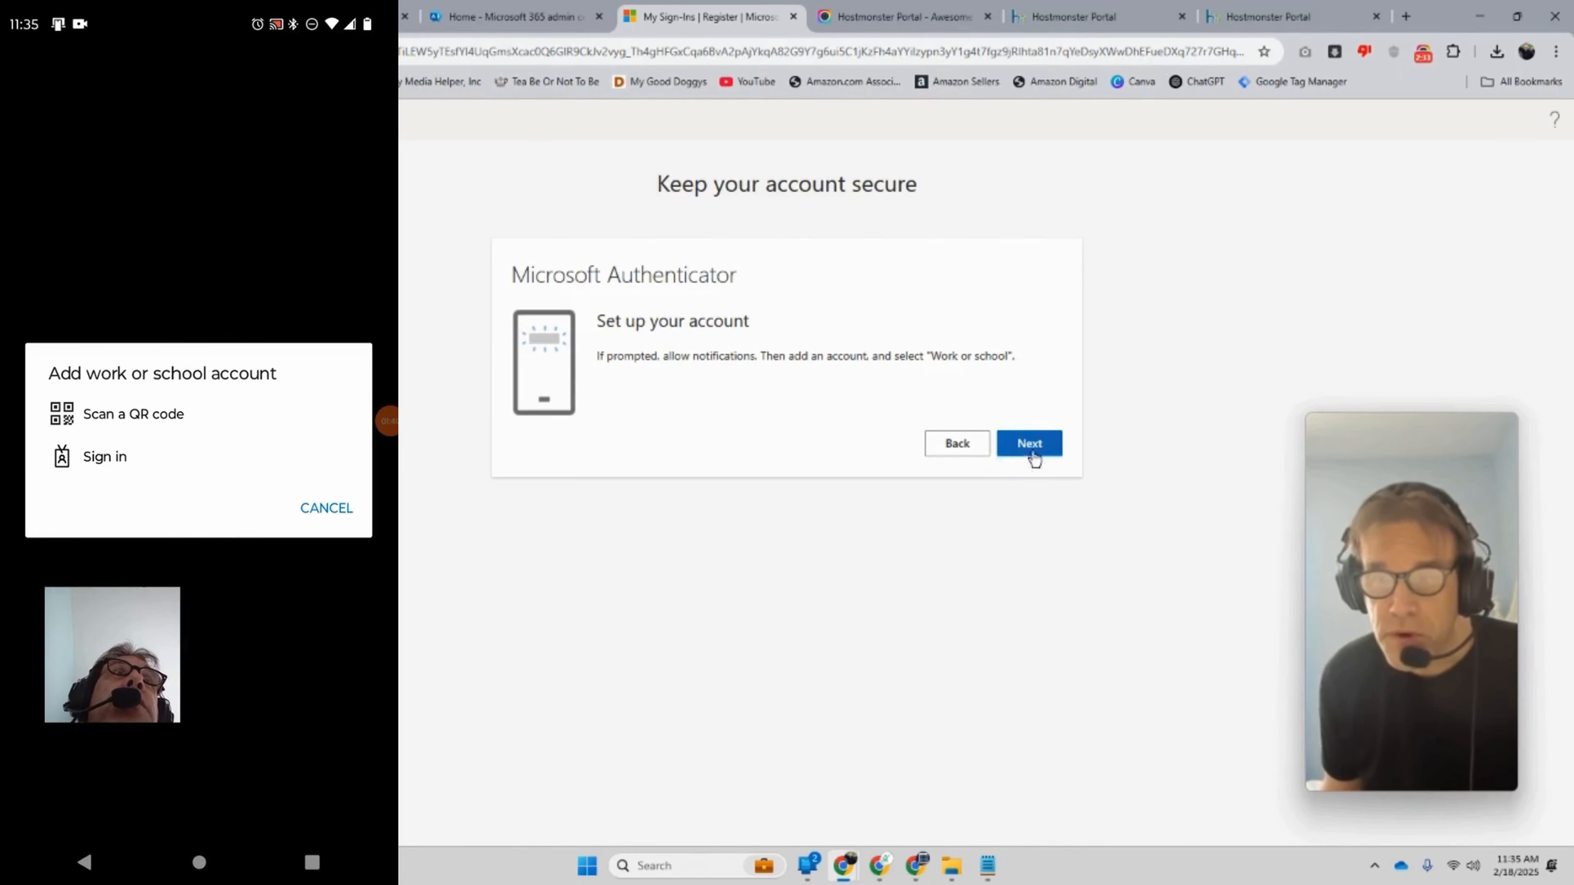
left_click(1004, 456)
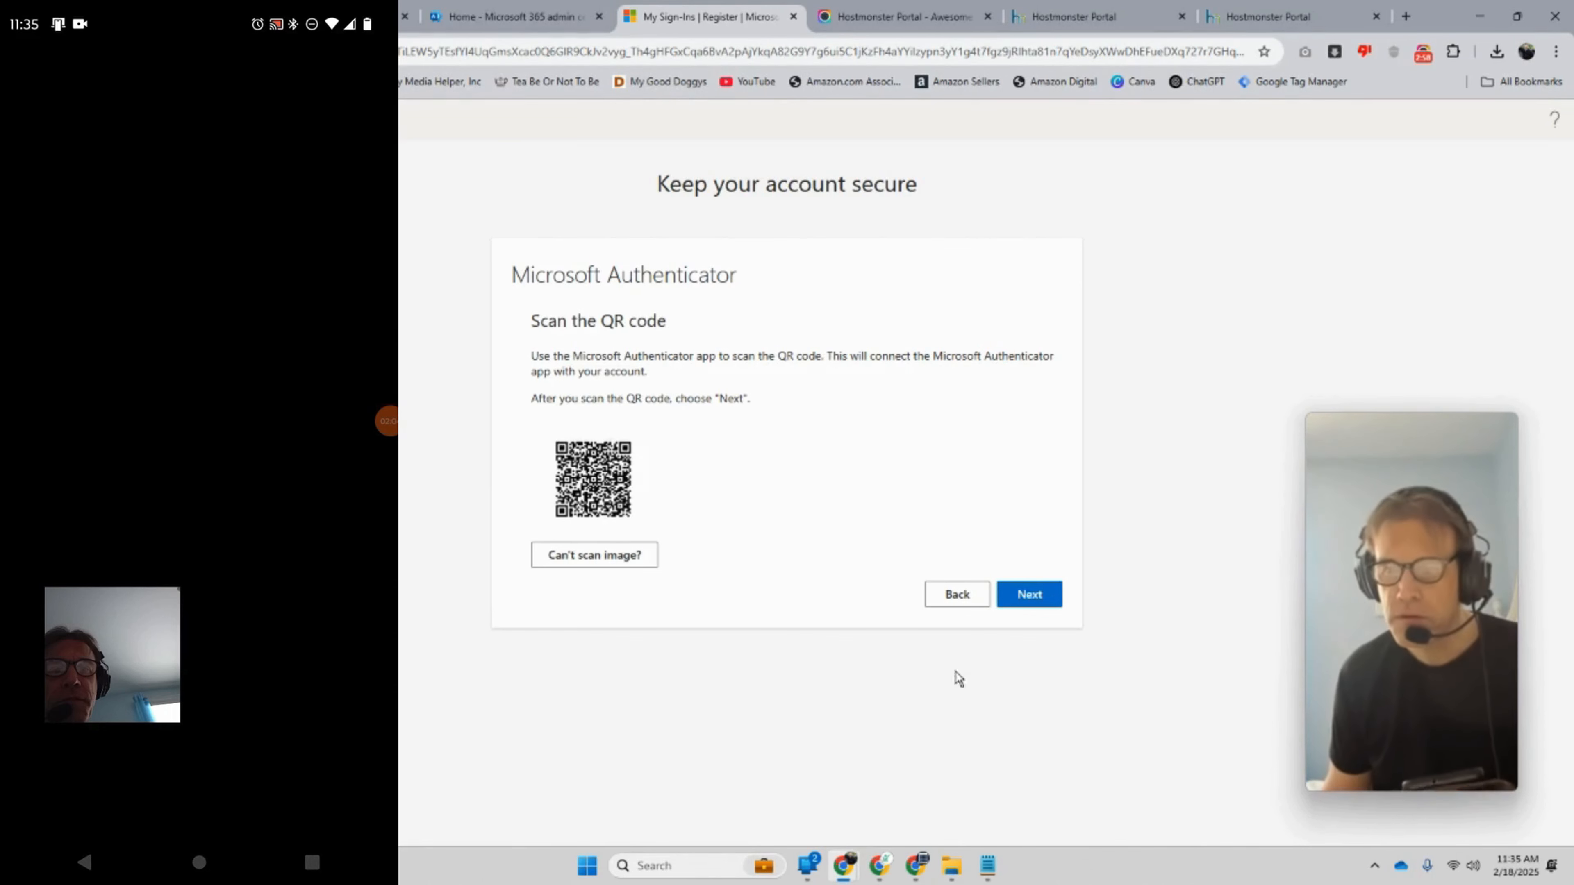
left_click(1053, 603)
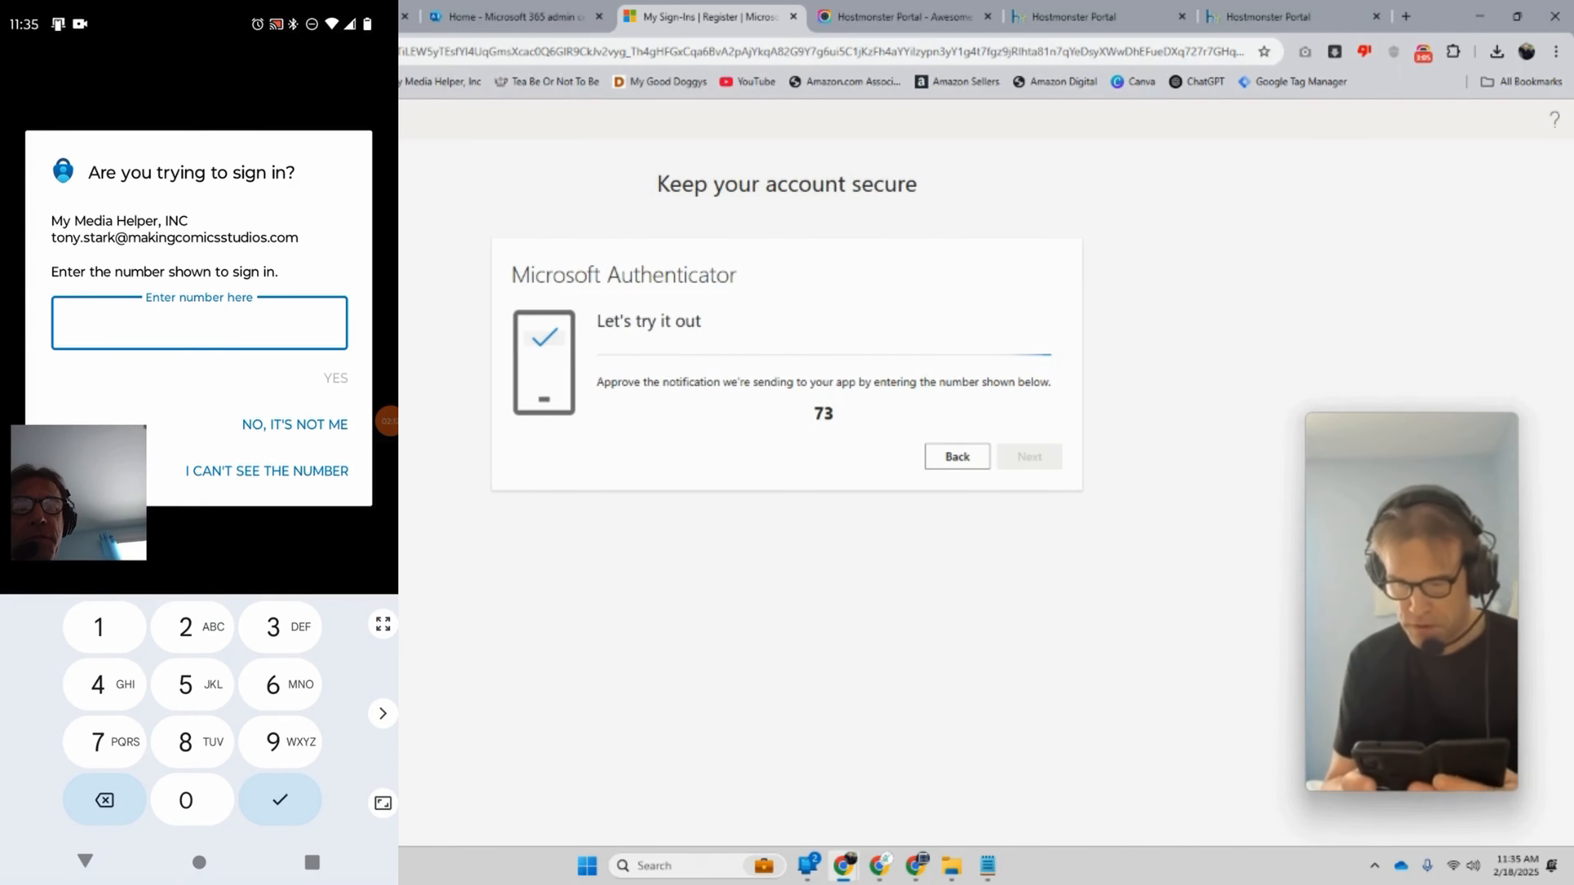
Step: Approve the test notification by entering 73 in Authenticator, then continue
type("7")
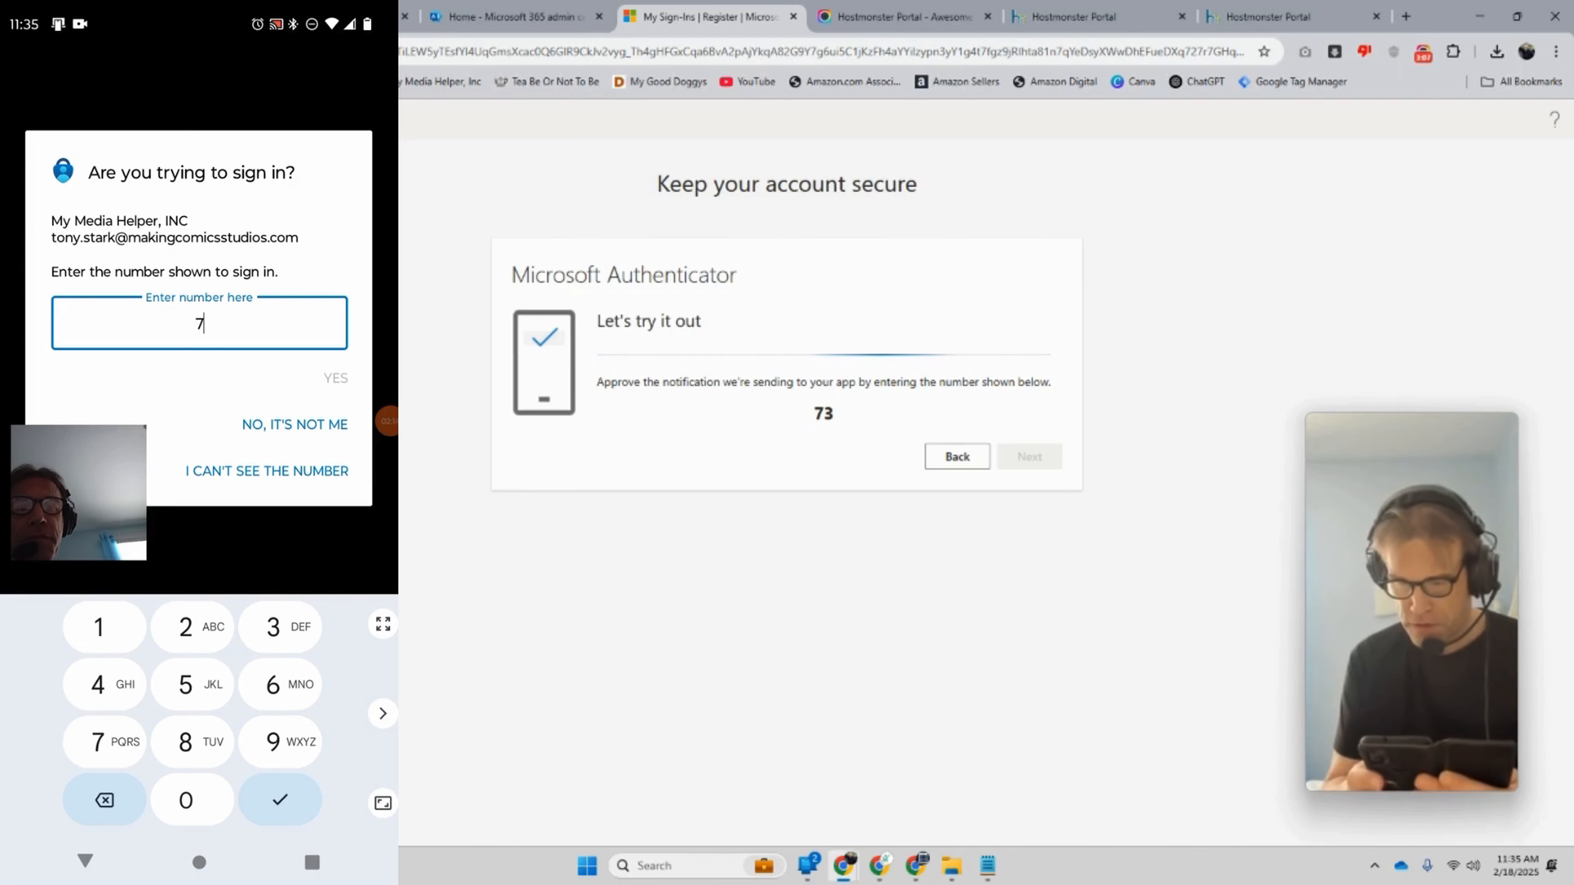
type("3")
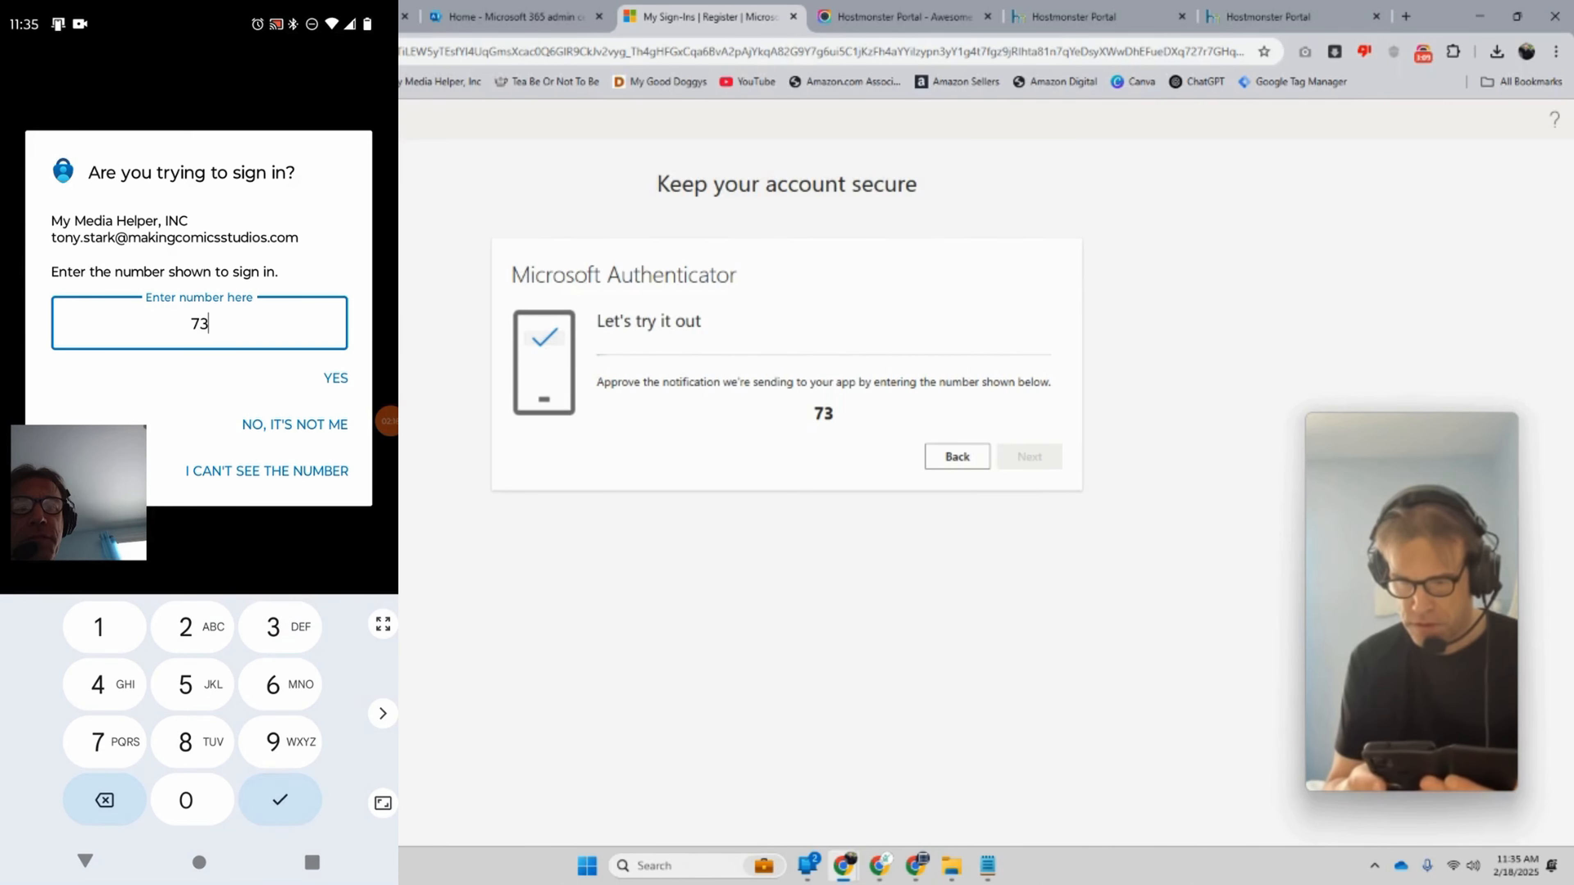
left_click(335, 378)
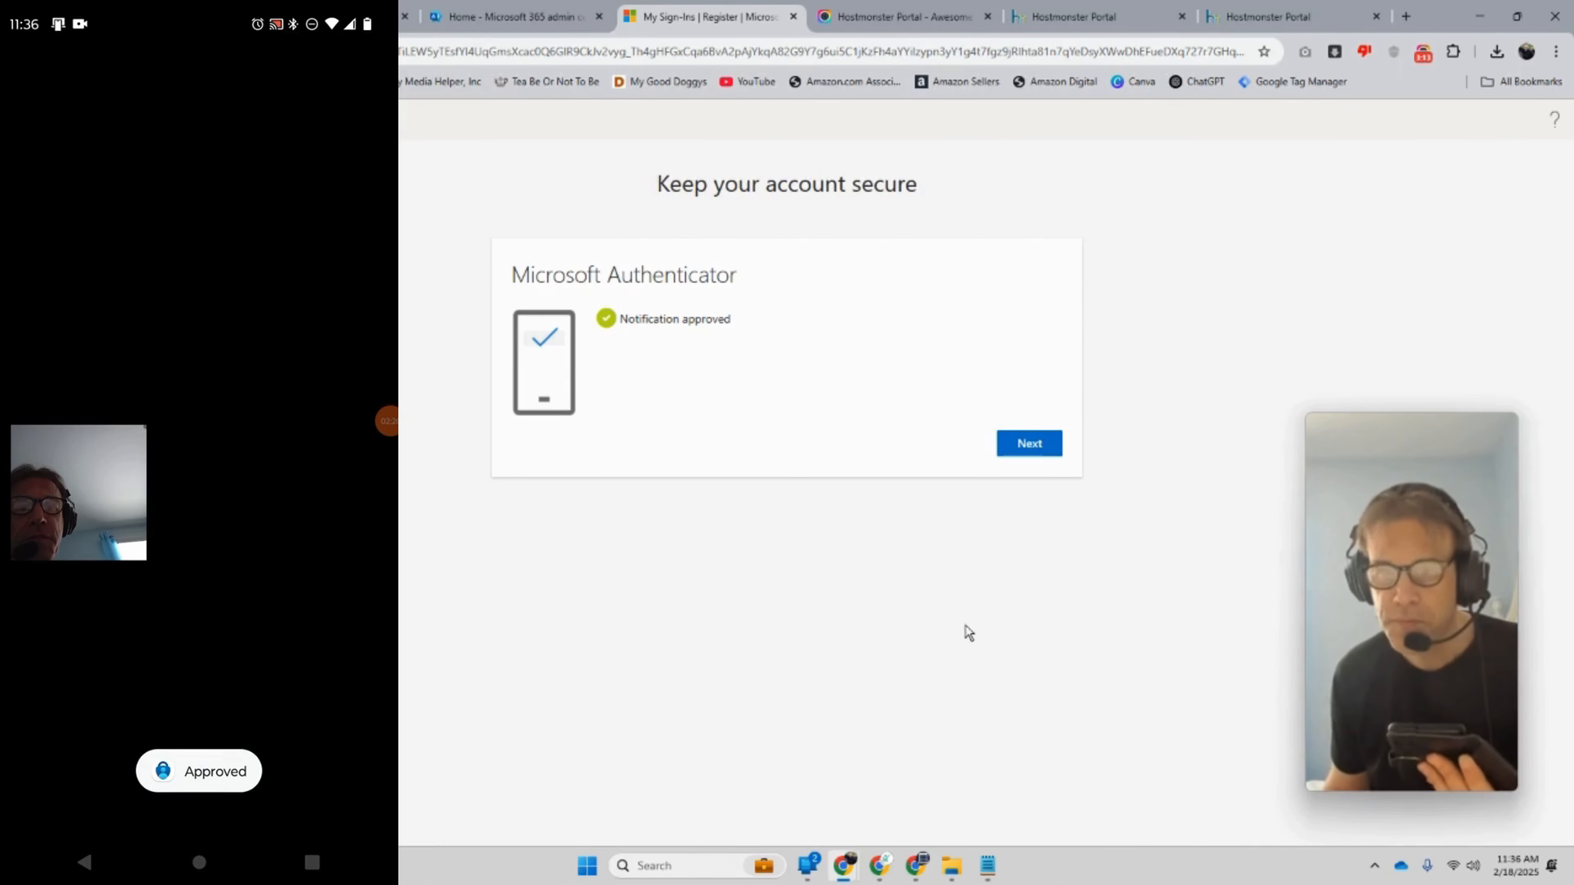
left_click(1023, 447)
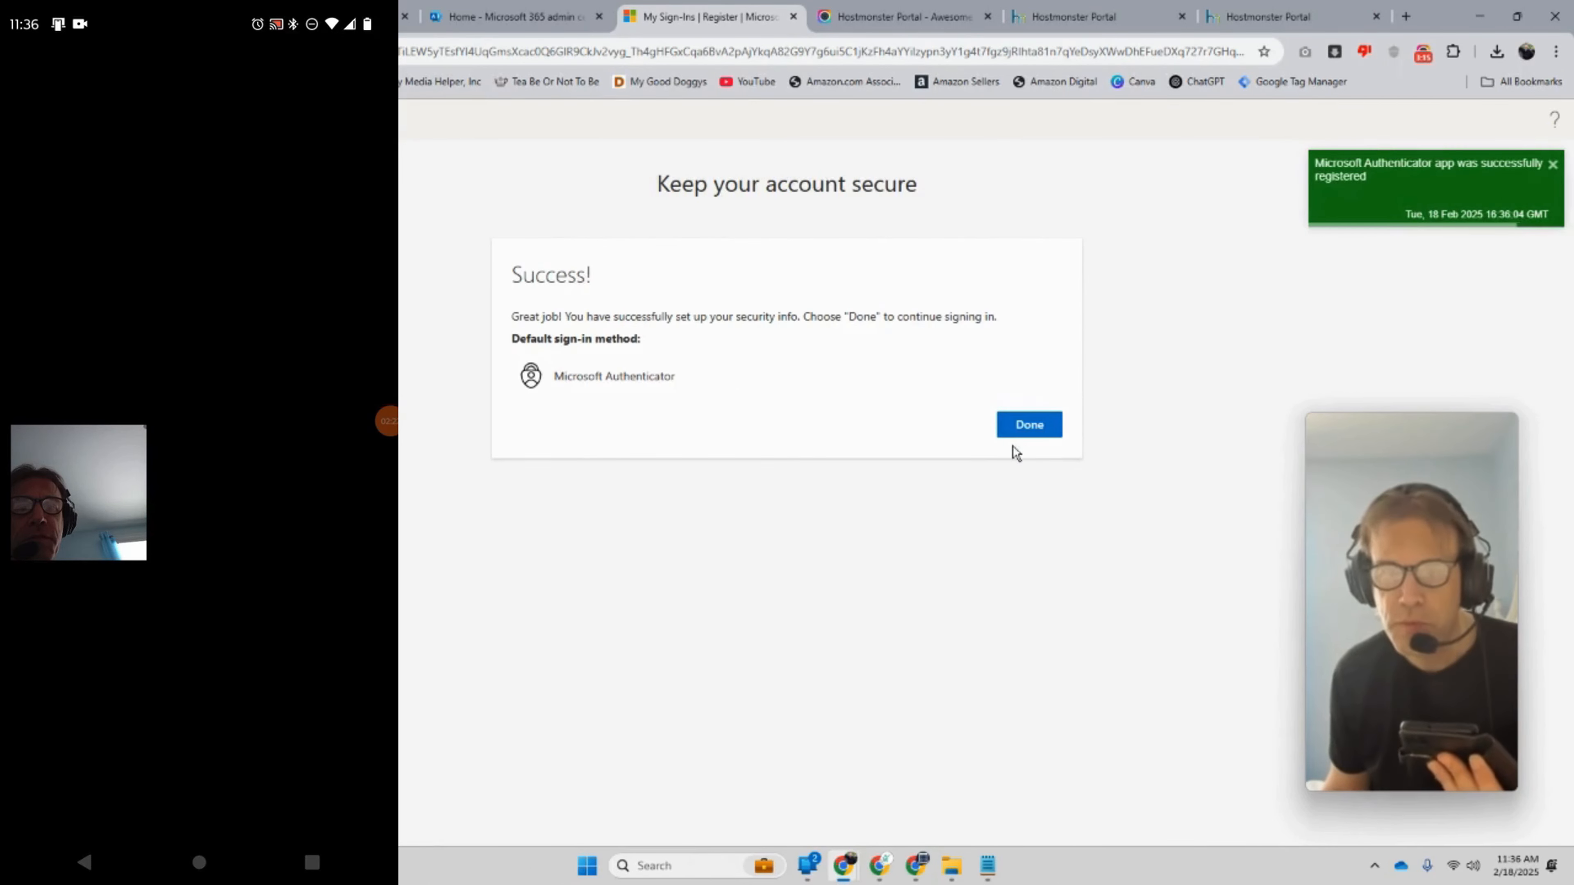
Step: Finish setup, sign in with the account password, and decline Chrome's password update
left_click(1010, 432)
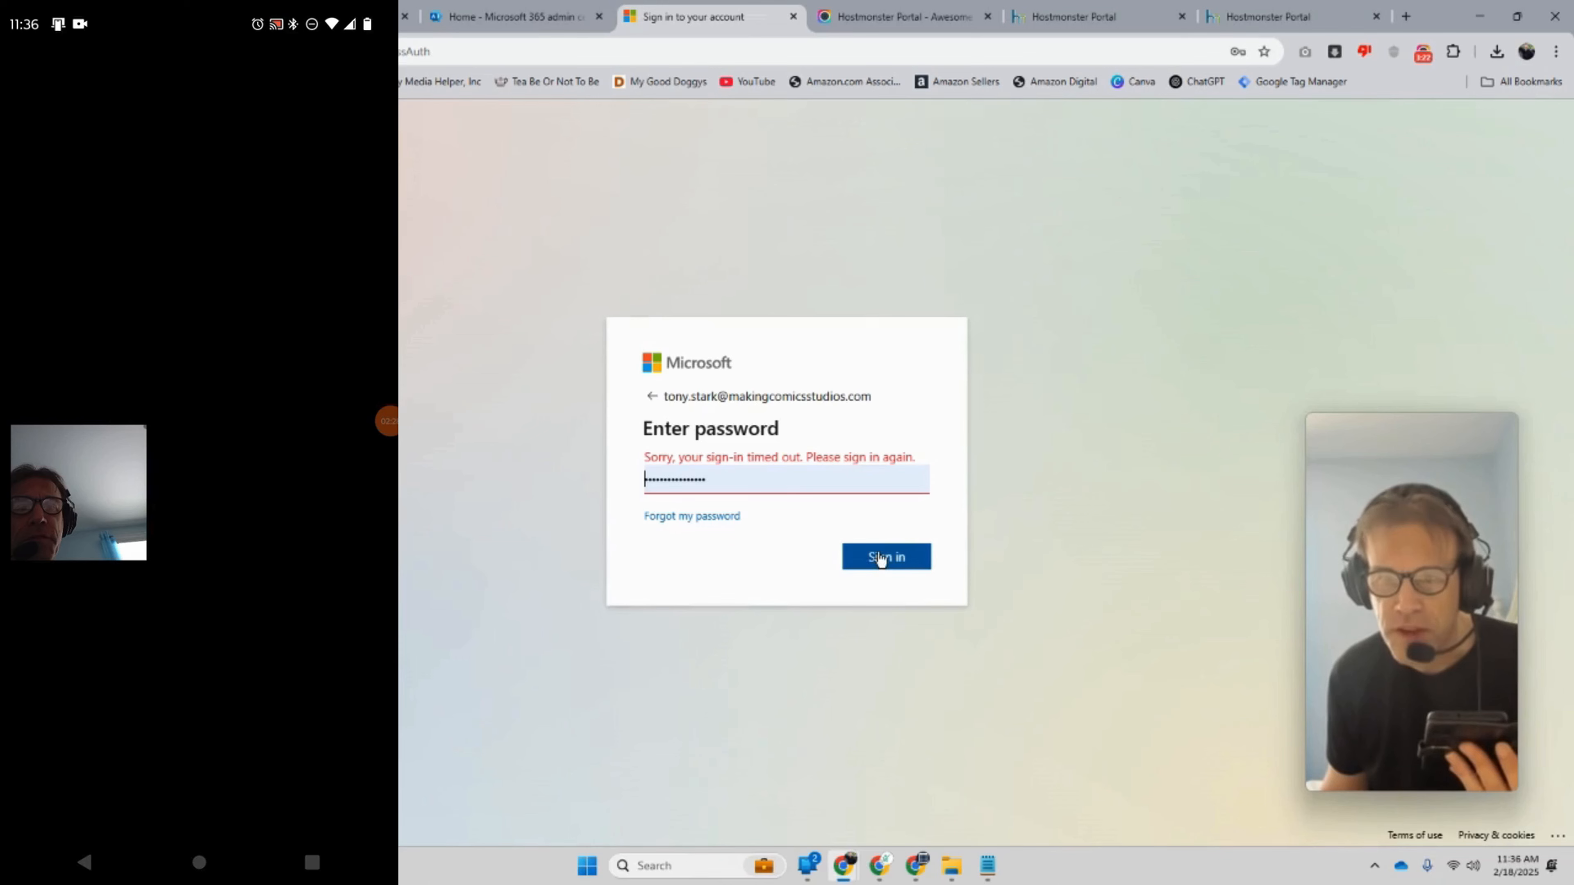
left_click(882, 558)
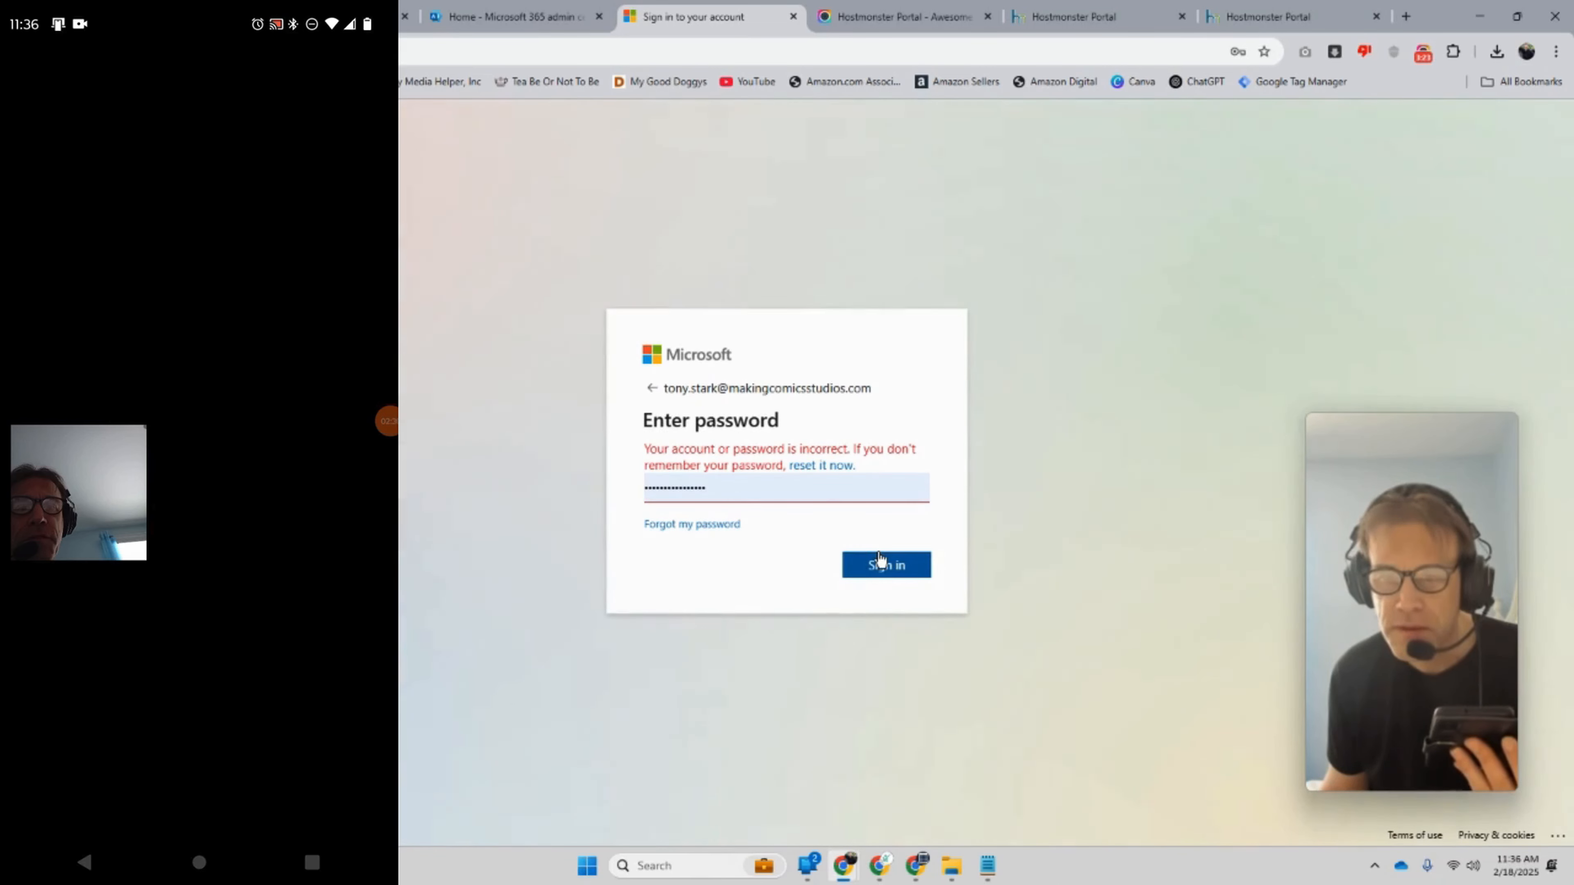
double_click(742, 486)
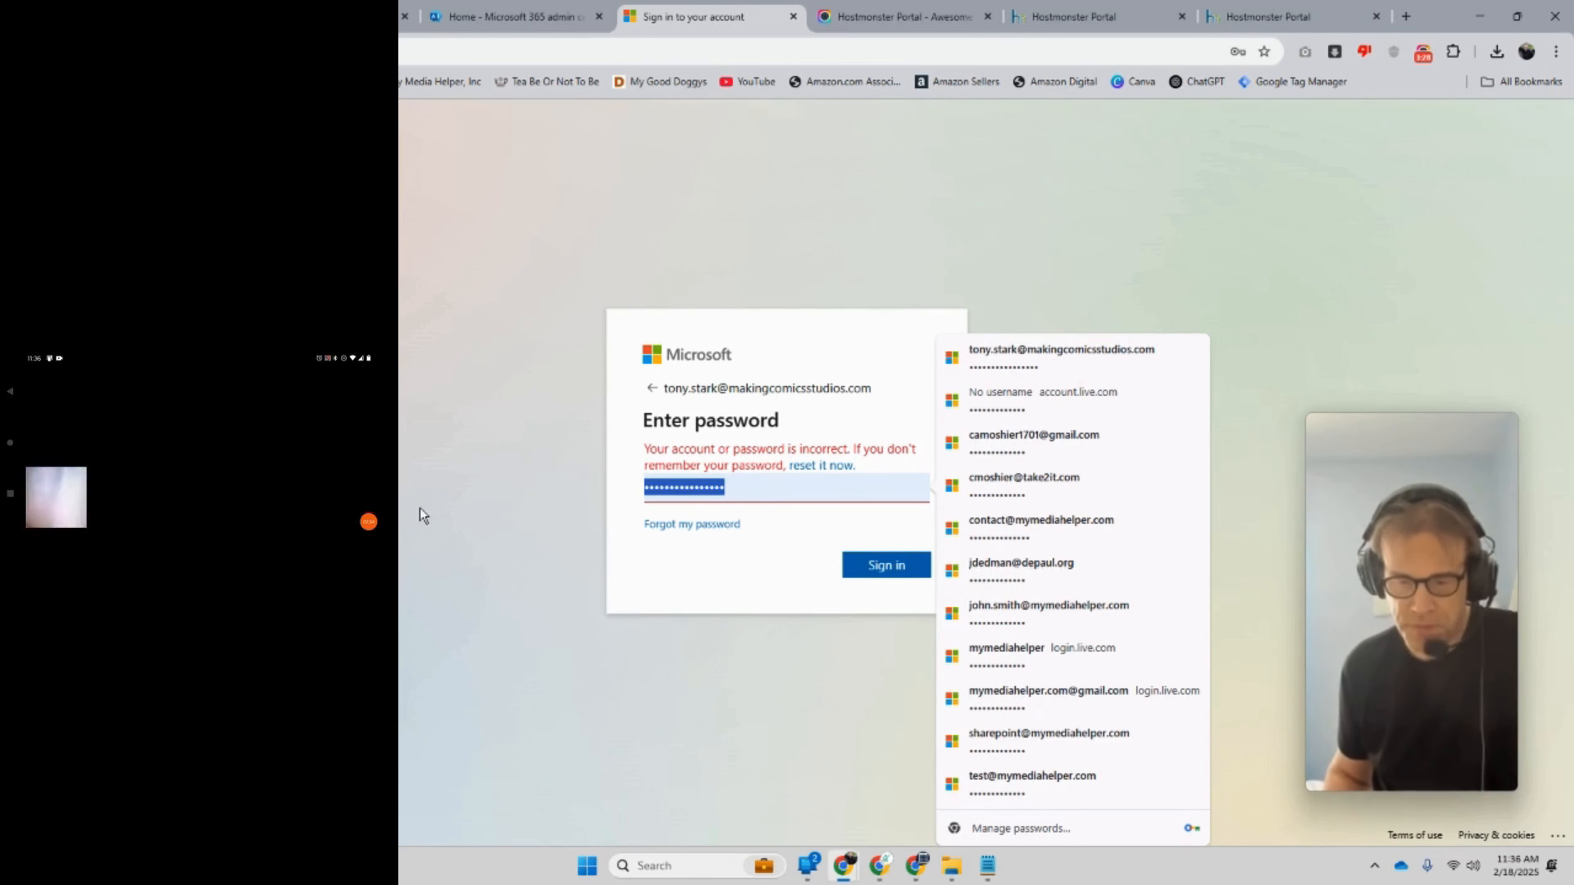
type("•••••")
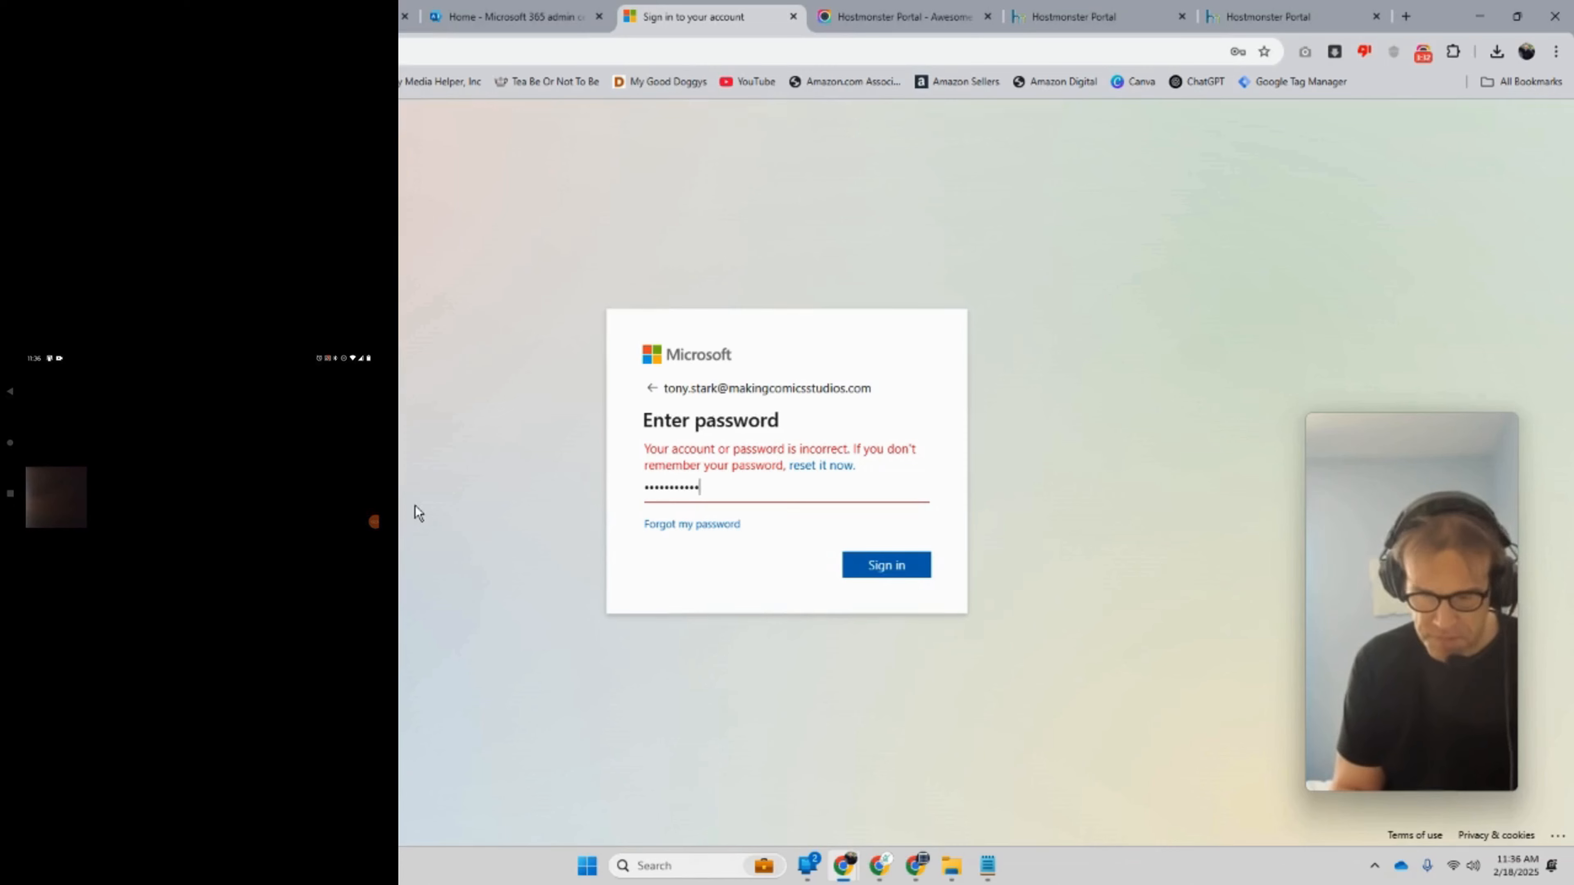
type("•")
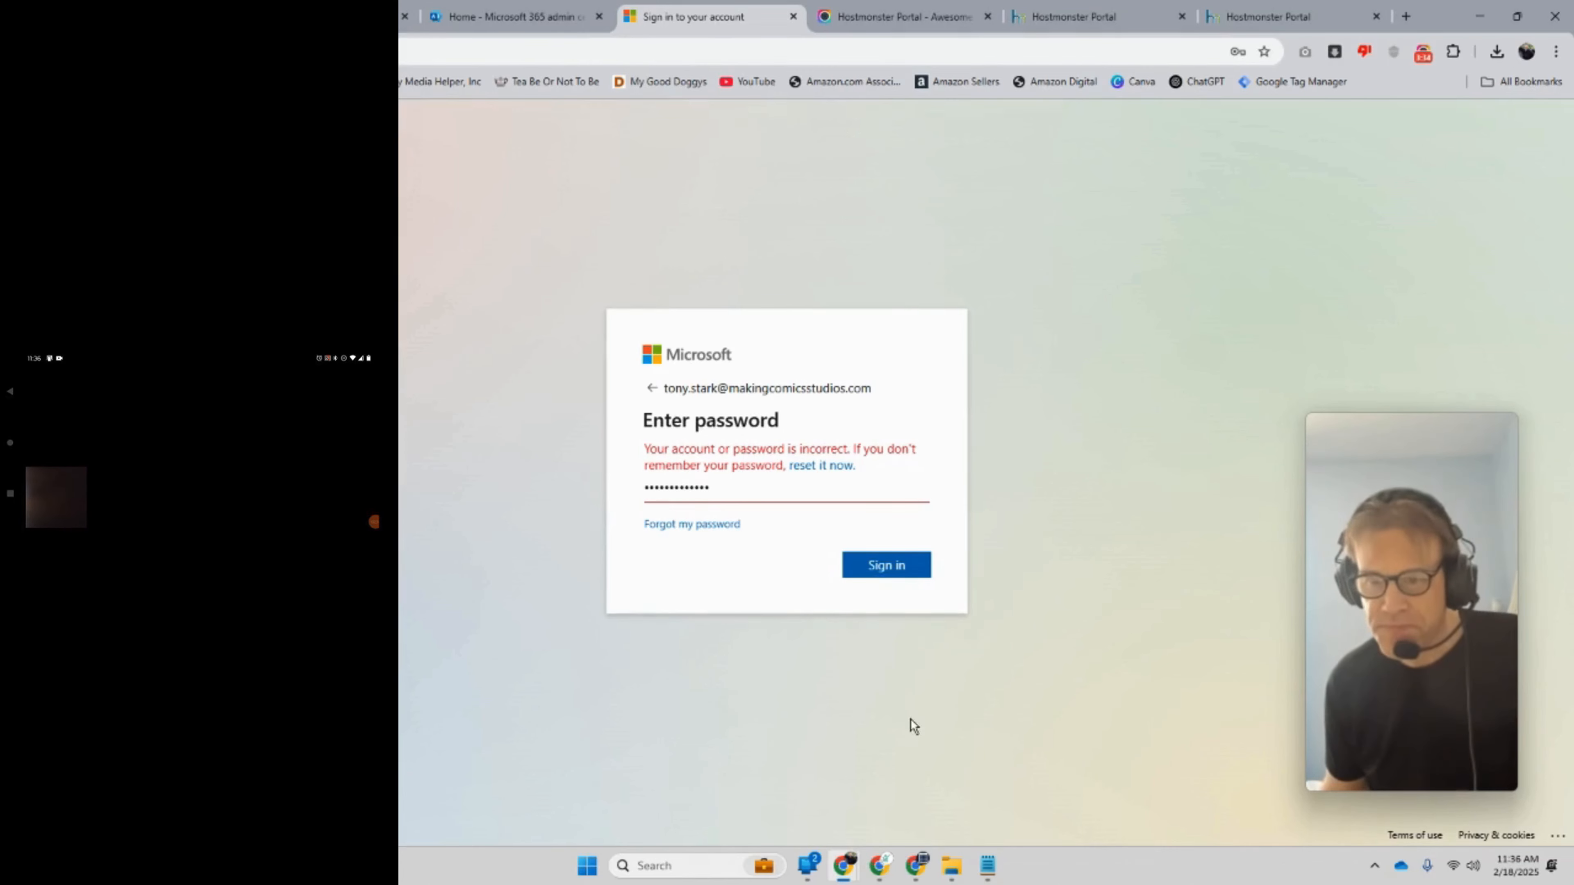
left_click(887, 558)
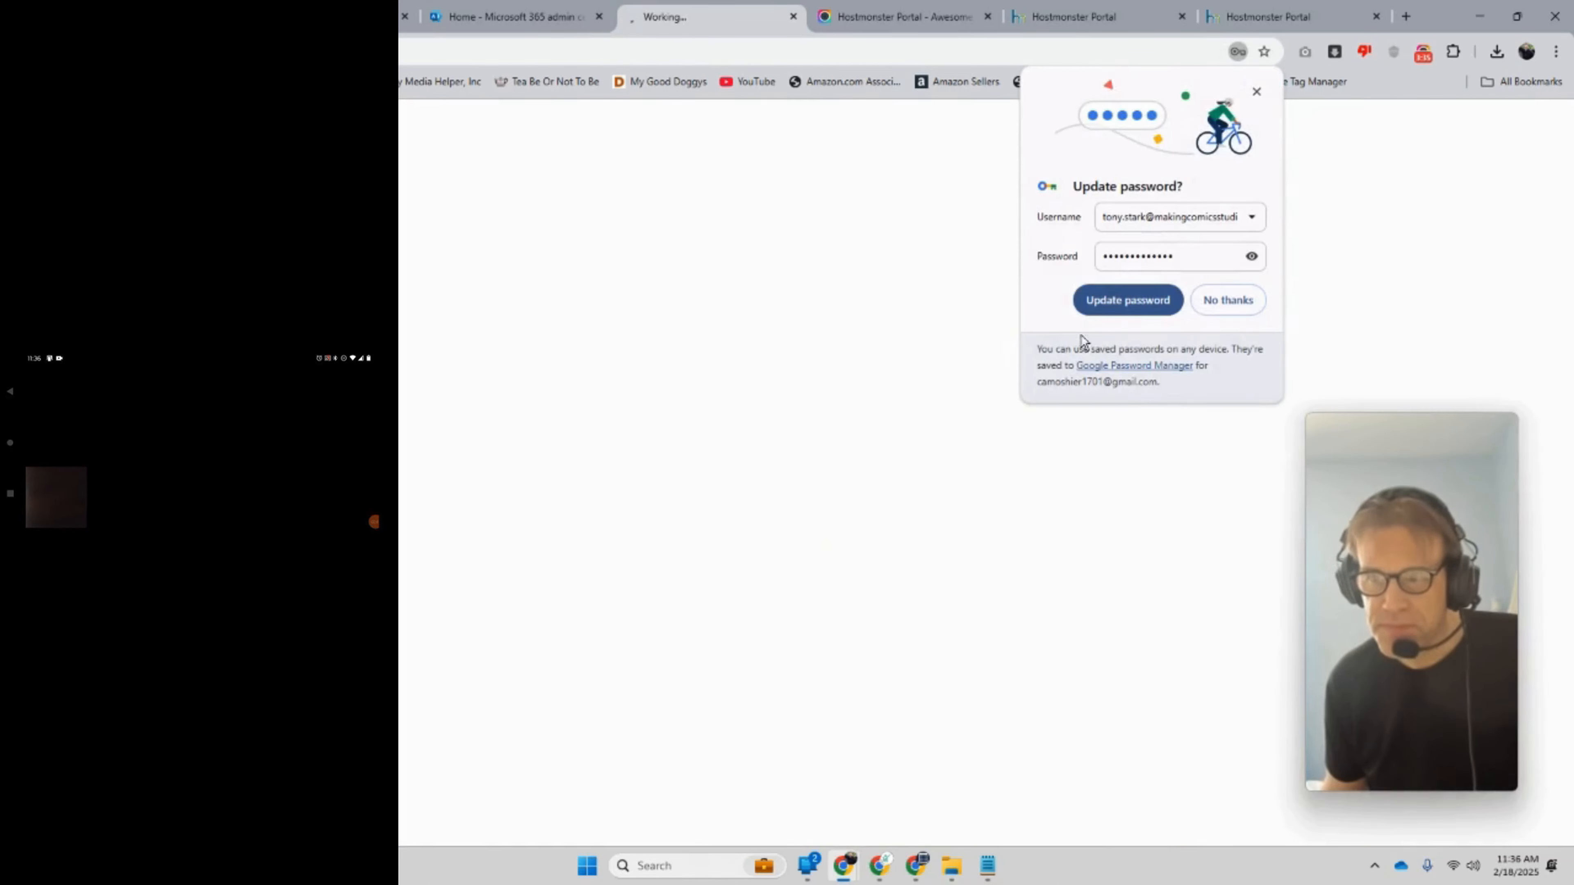
left_click(1126, 300)
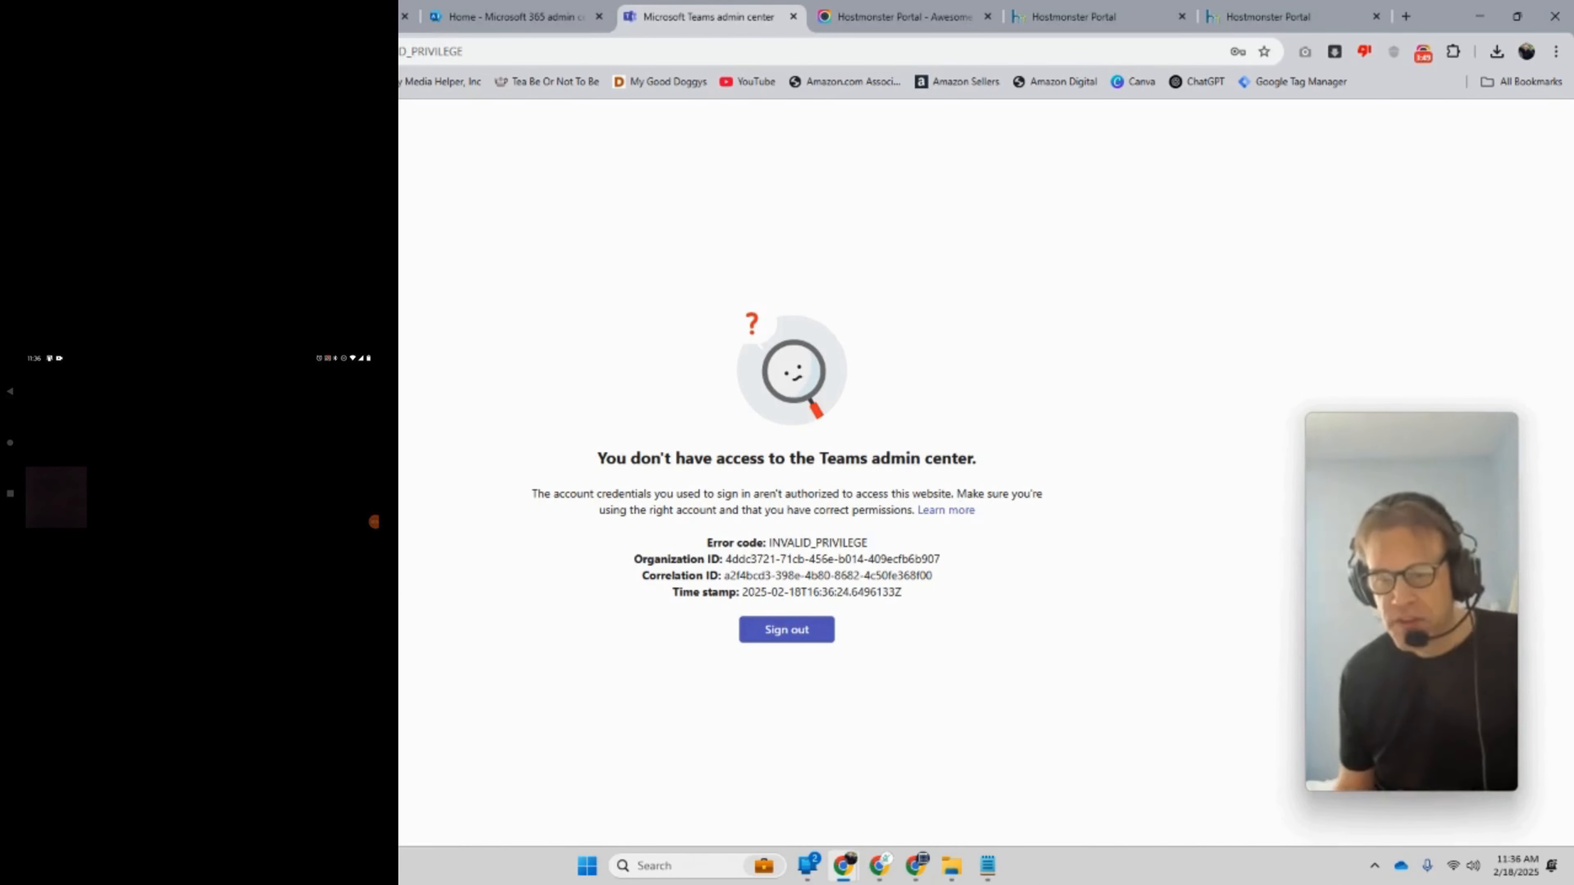
Step: Sign out of the no-access account and sign in as the admin account
left_click(800, 633)
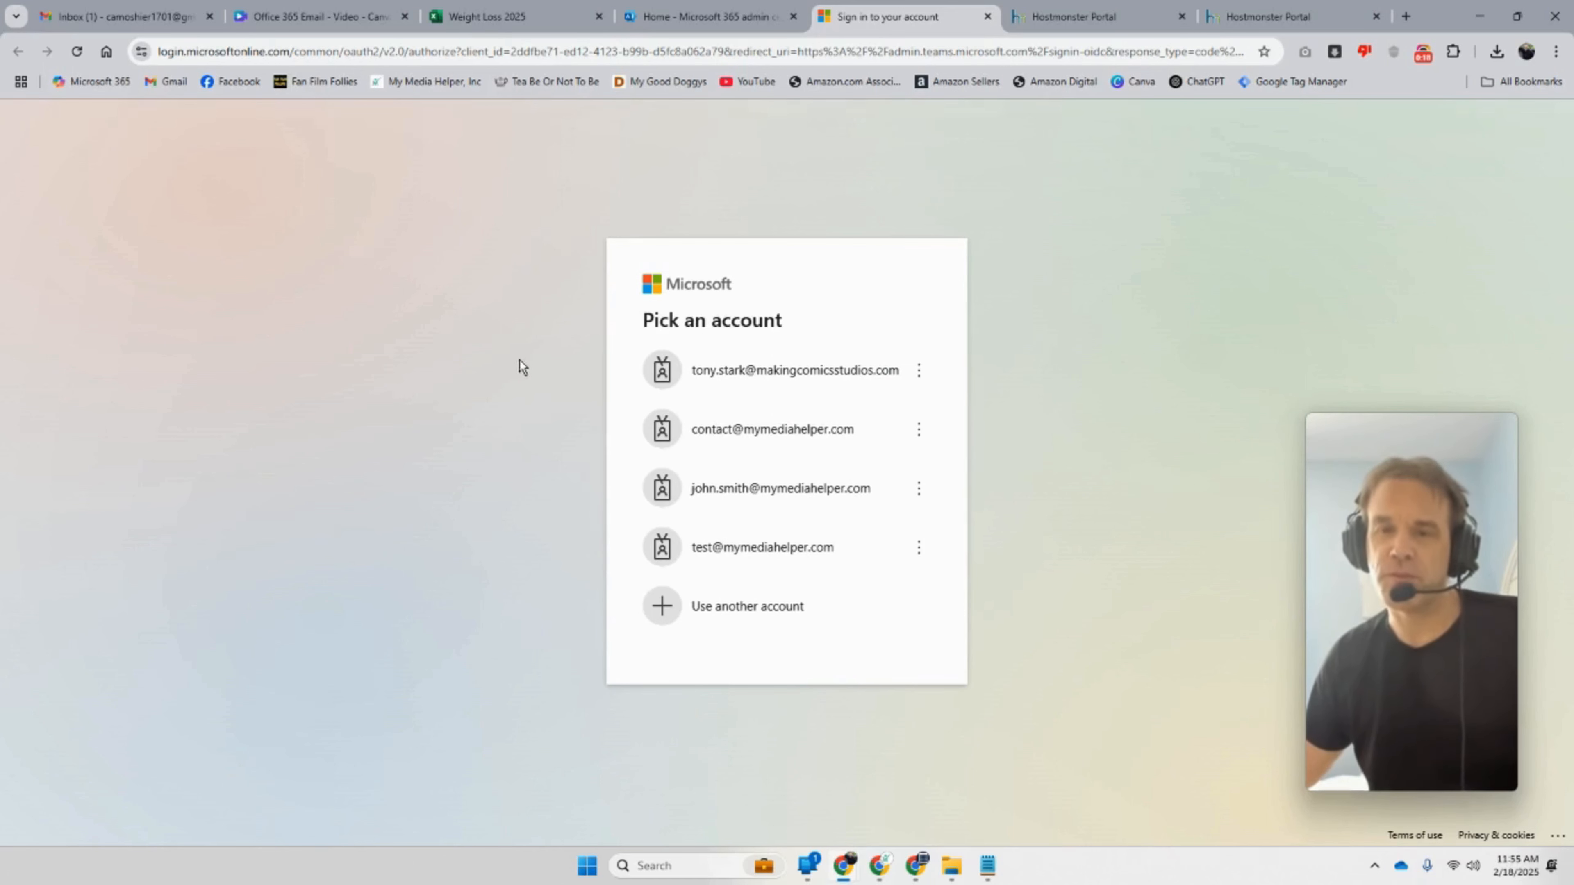
left_click(716, 437)
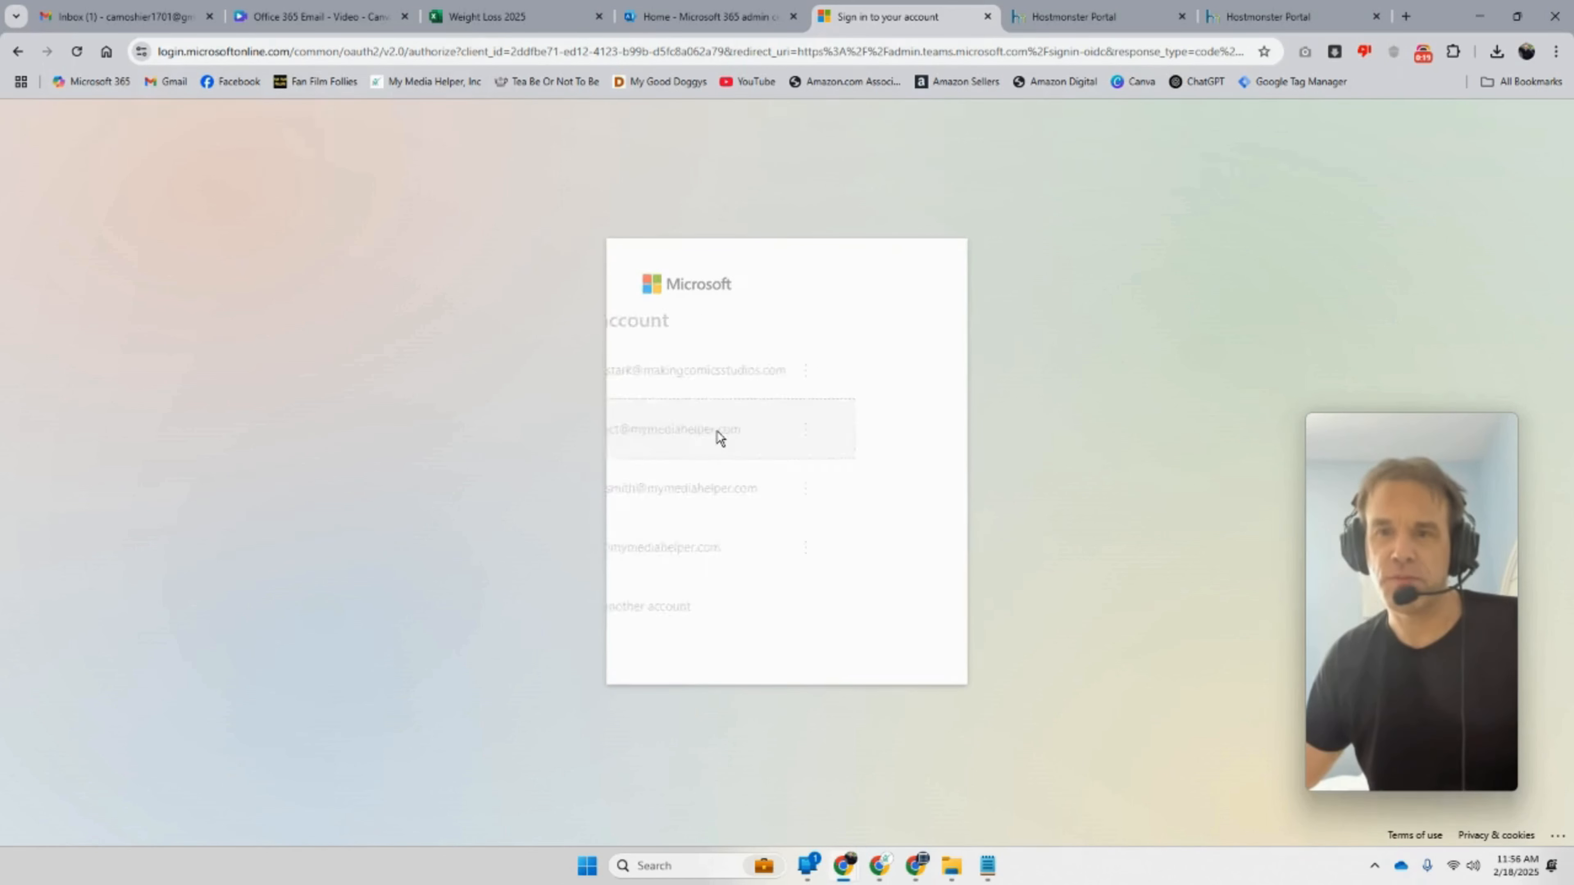
left_click(869, 549)
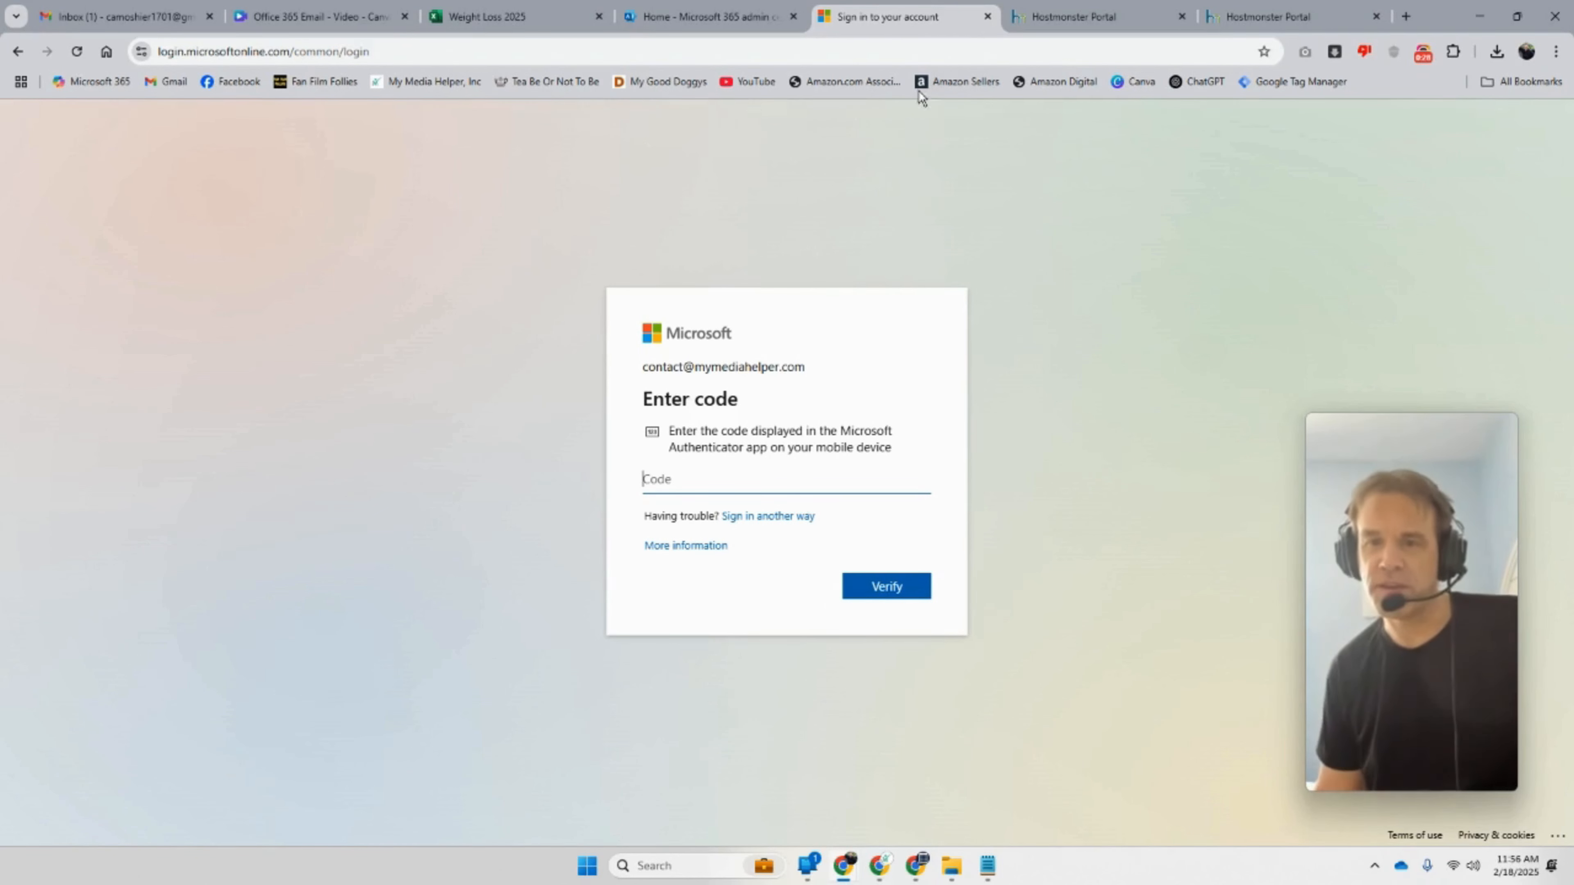
Step: Have the verification code sent by text message and open Phone Link
left_click(788, 517)
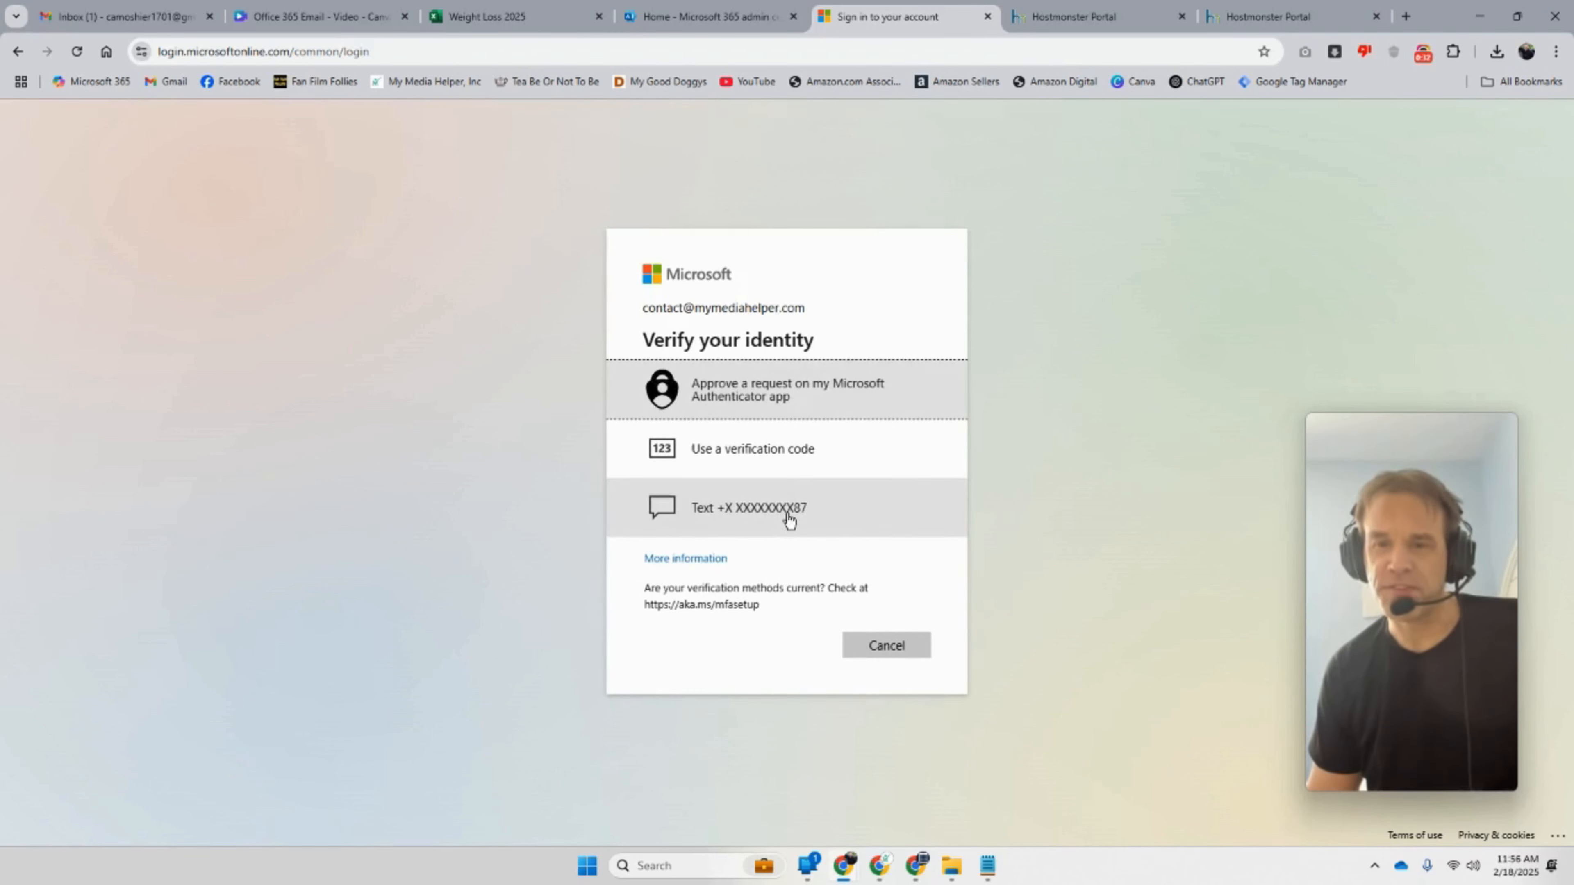
left_click(789, 517)
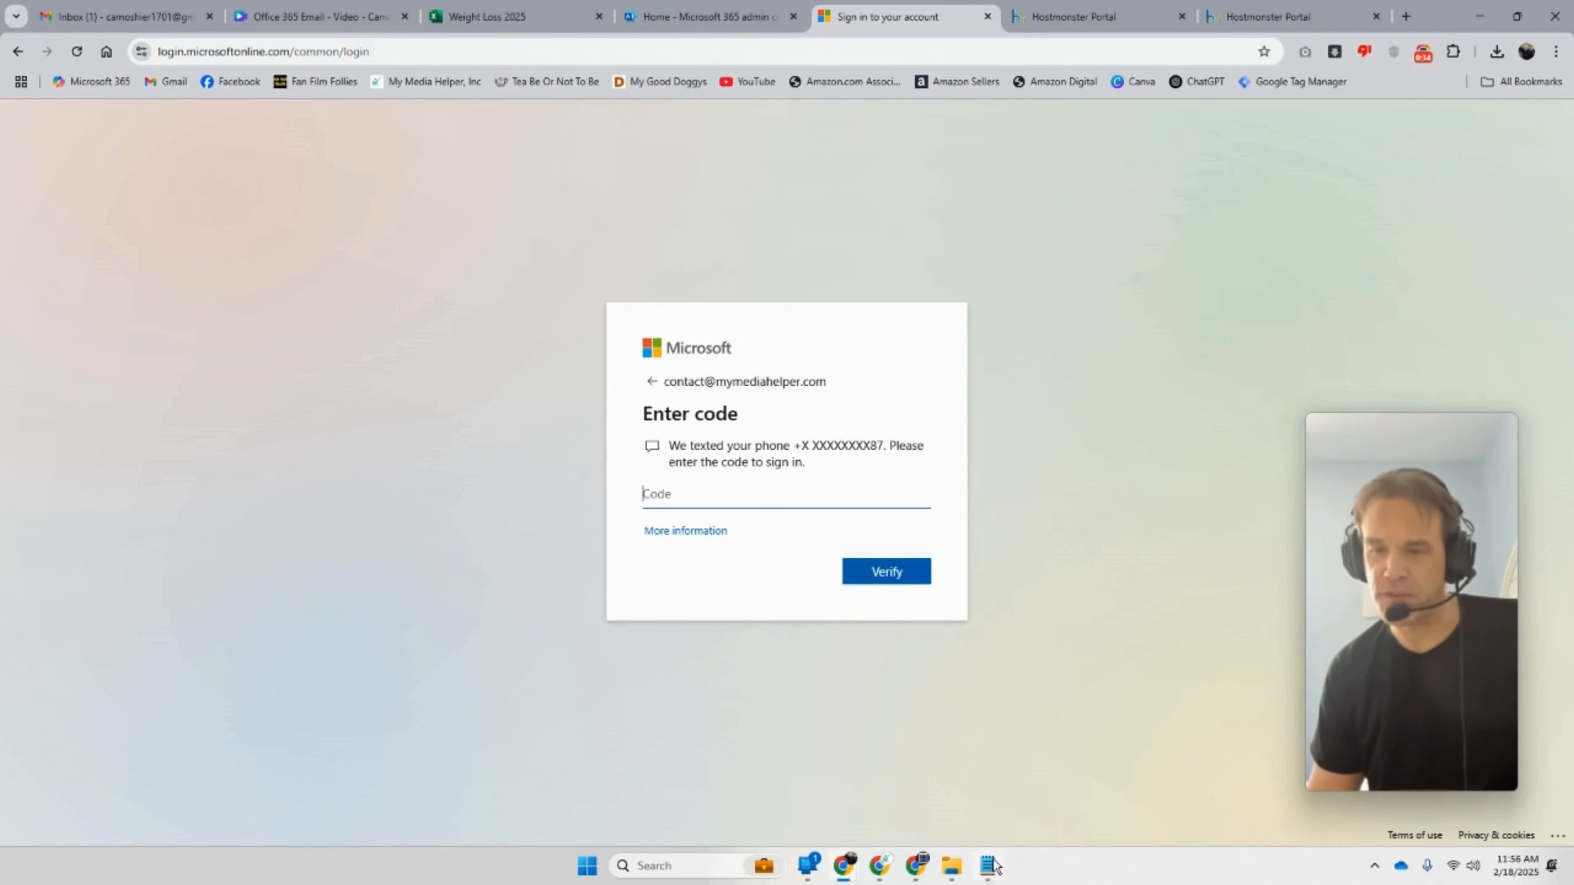
left_click(809, 866)
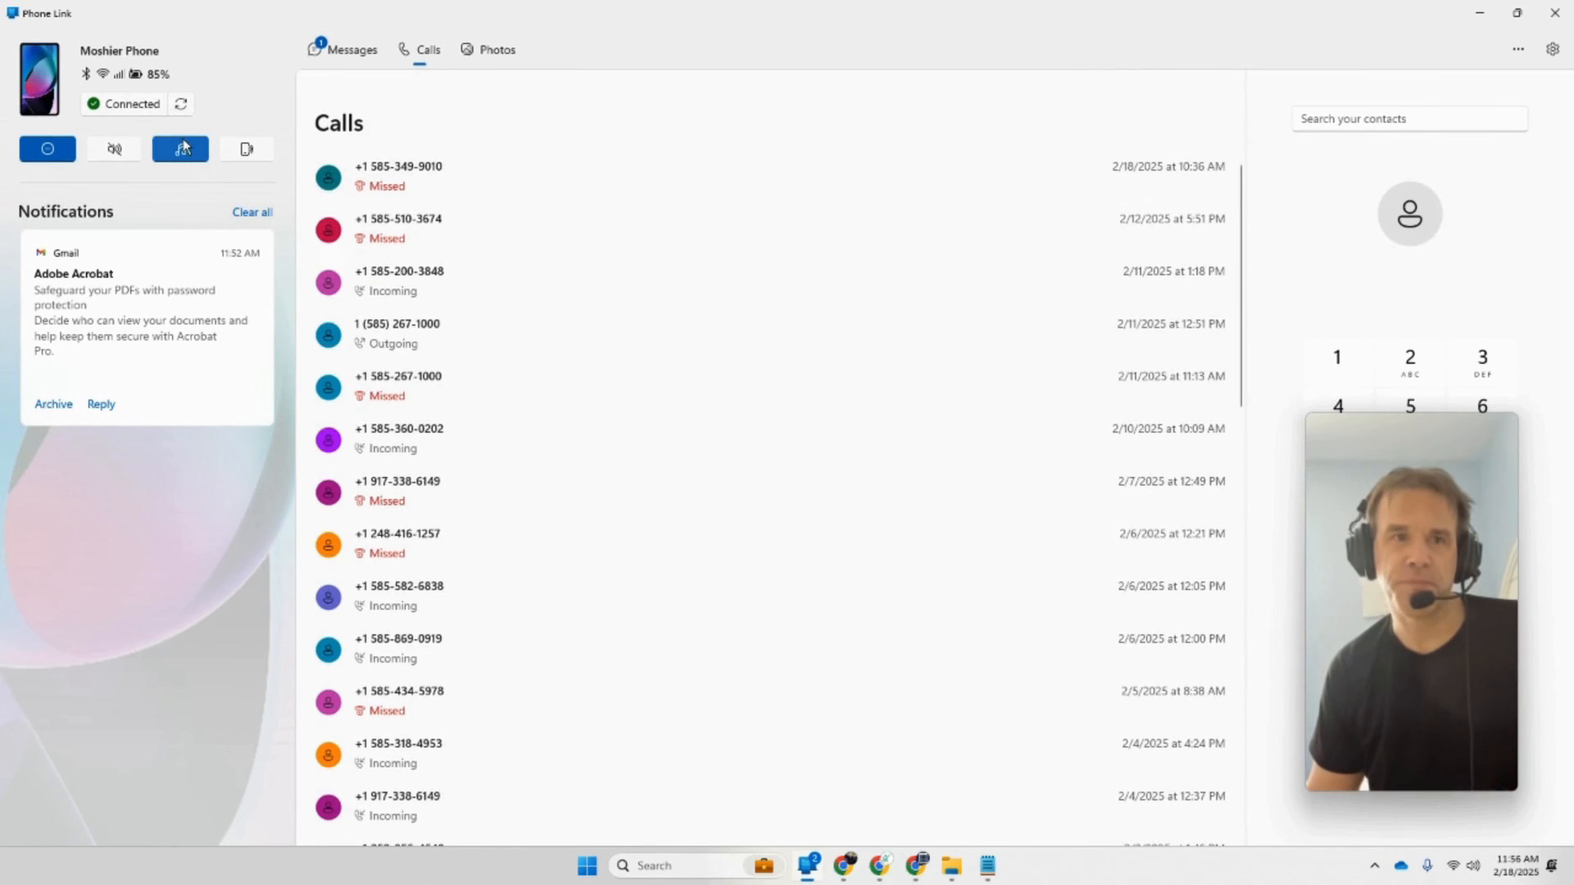
Step: Refresh Phone Link and select the code in the latest Microsoft text message
left_click(180, 103)
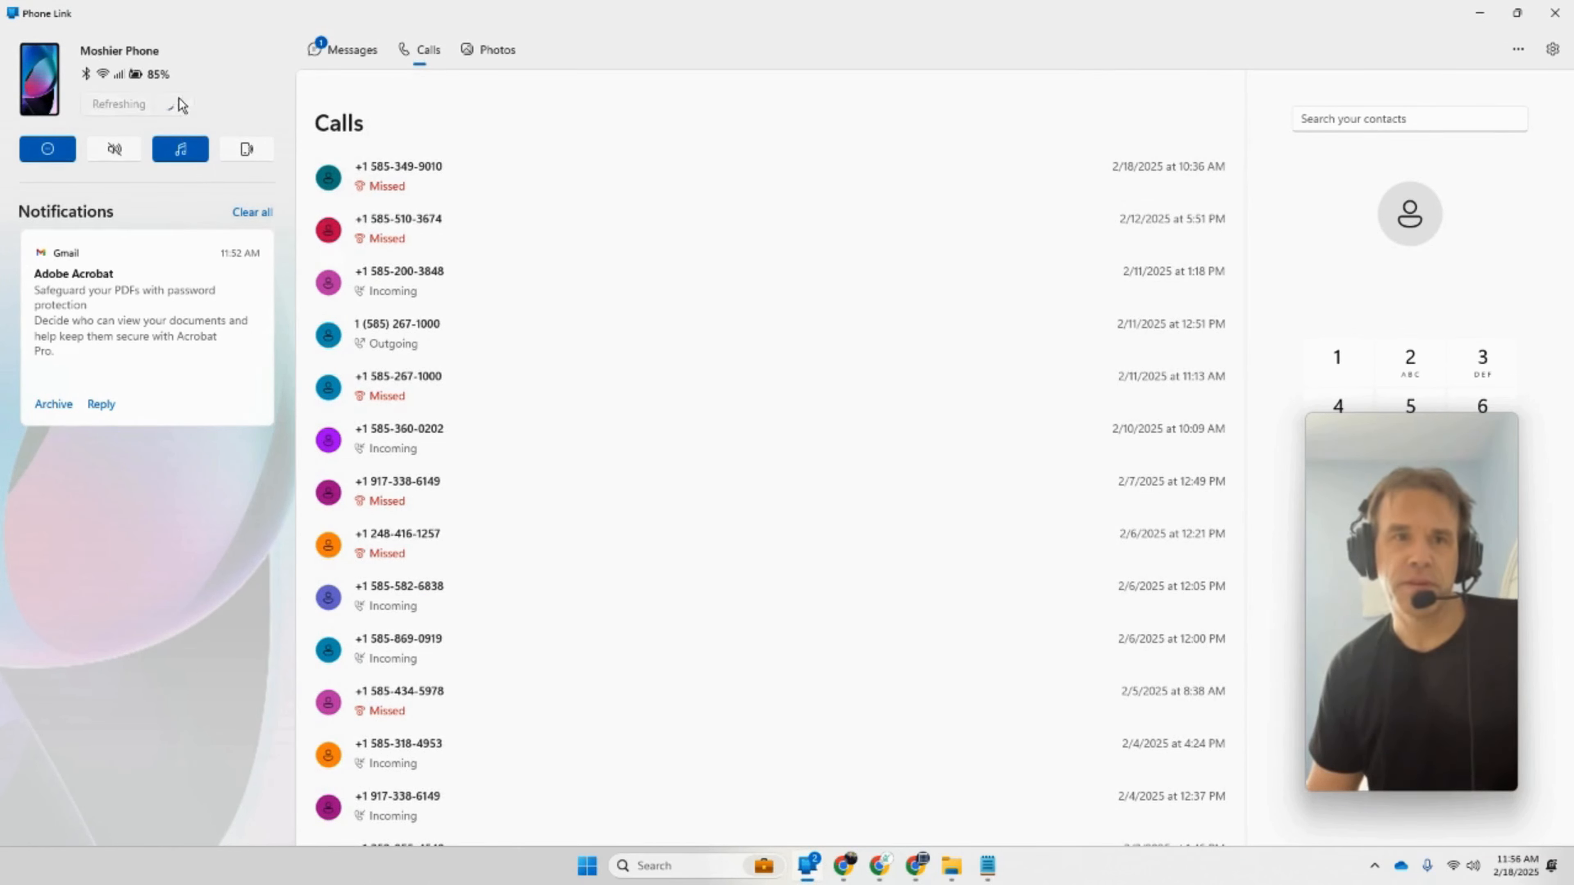
left_click(328, 54)
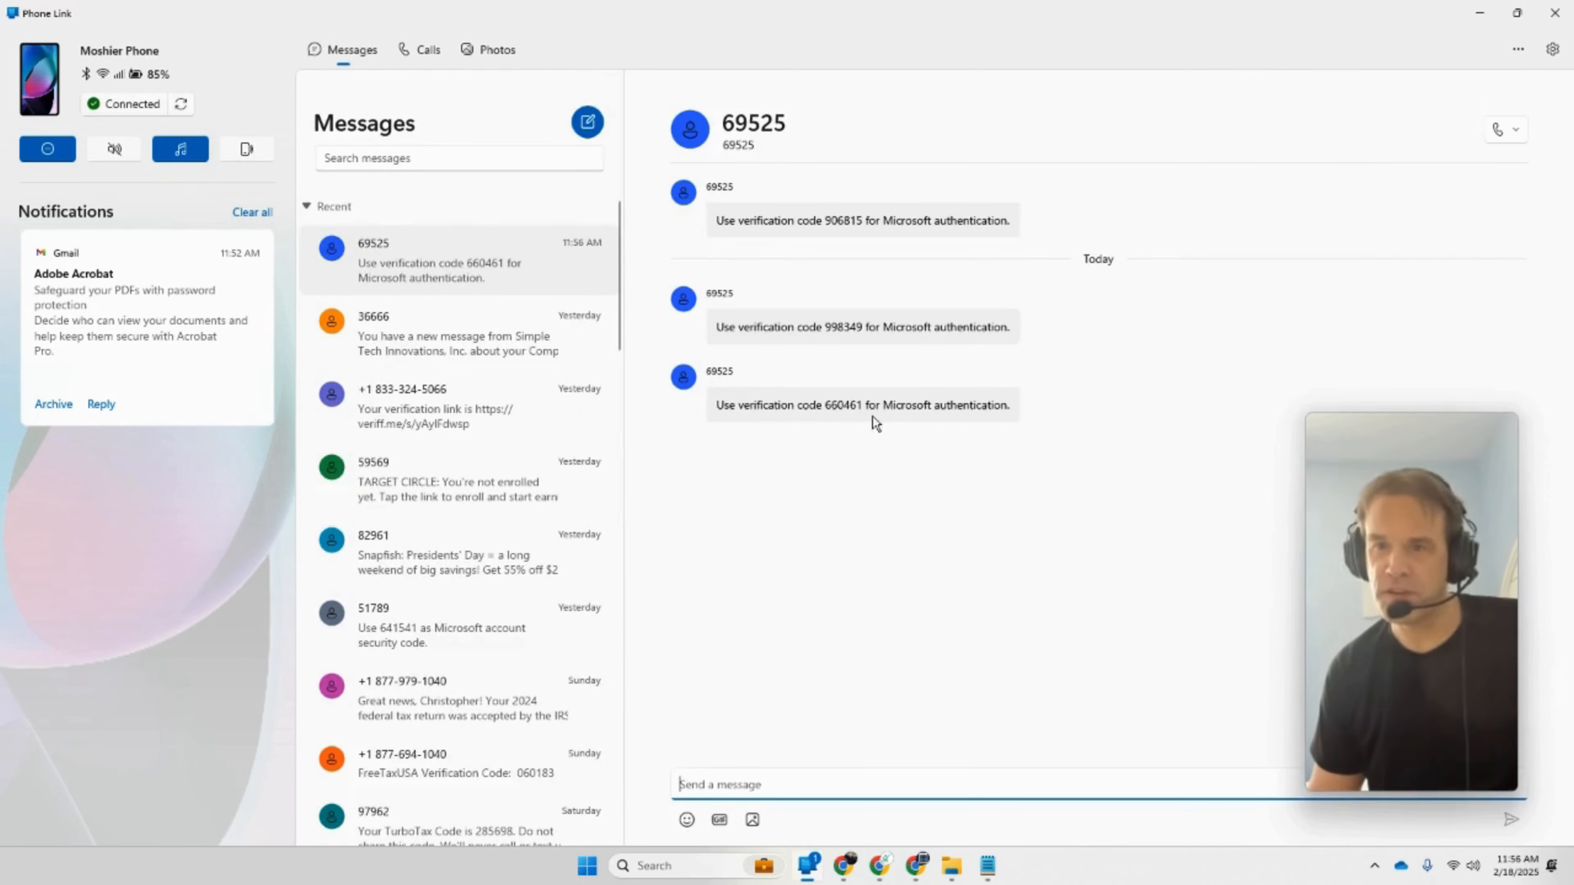
left_click_drag(862, 406, 824, 409)
key("ctrl+c")
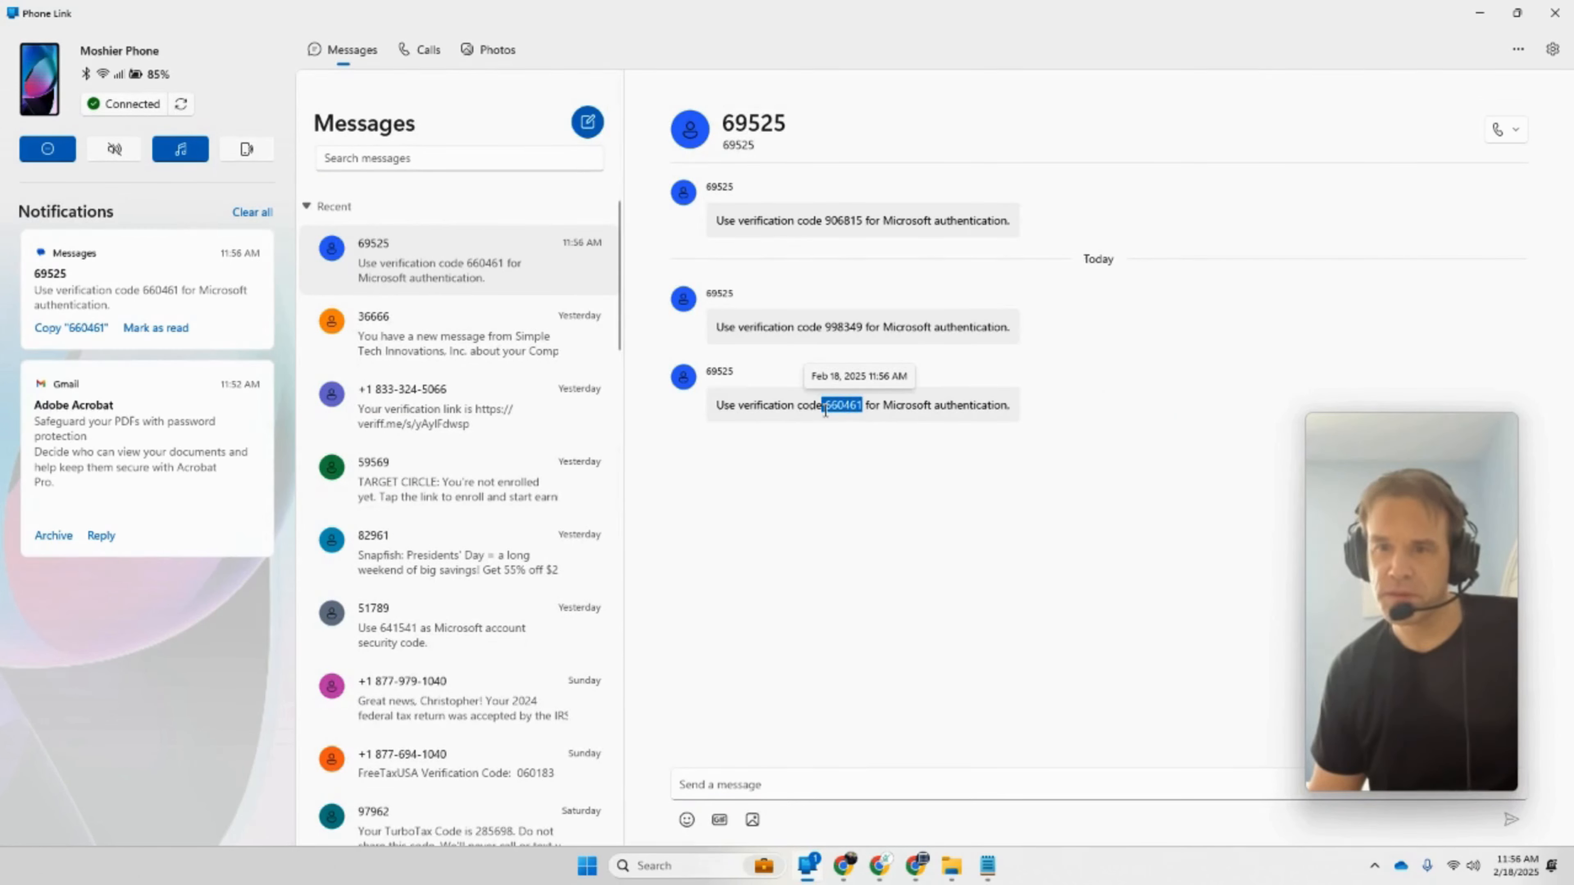
Step: Bring the Chrome sign-in window back to the front
left_click(916, 869)
mouse_move(859, 870)
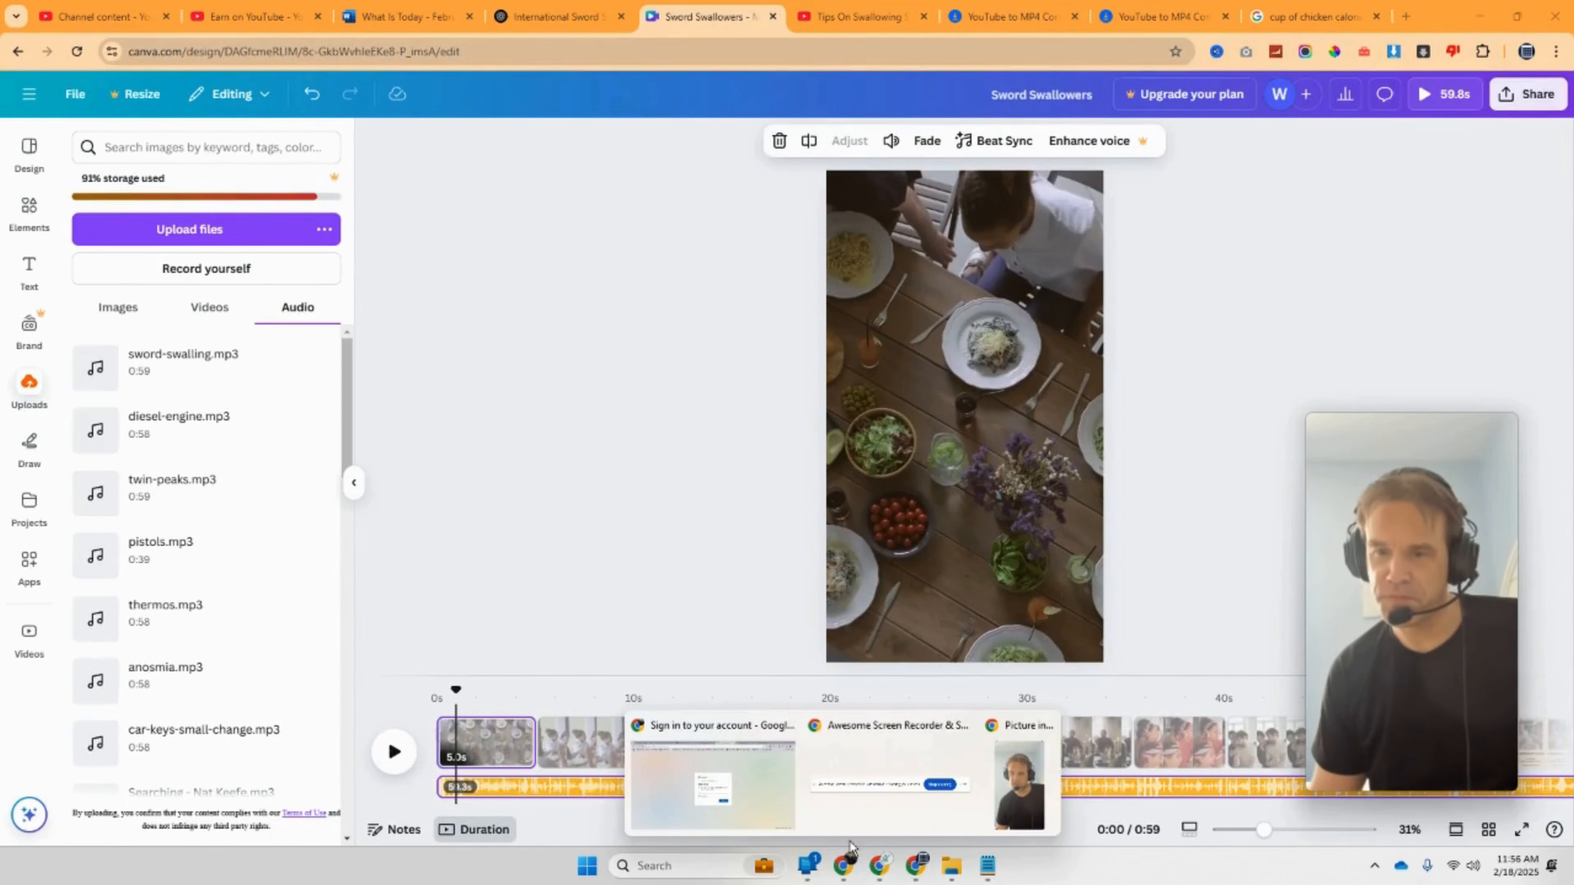
left_click(761, 799)
Step: Paste and verify the texted code, then dismiss the custom alerts tip
key("ctrl+v")
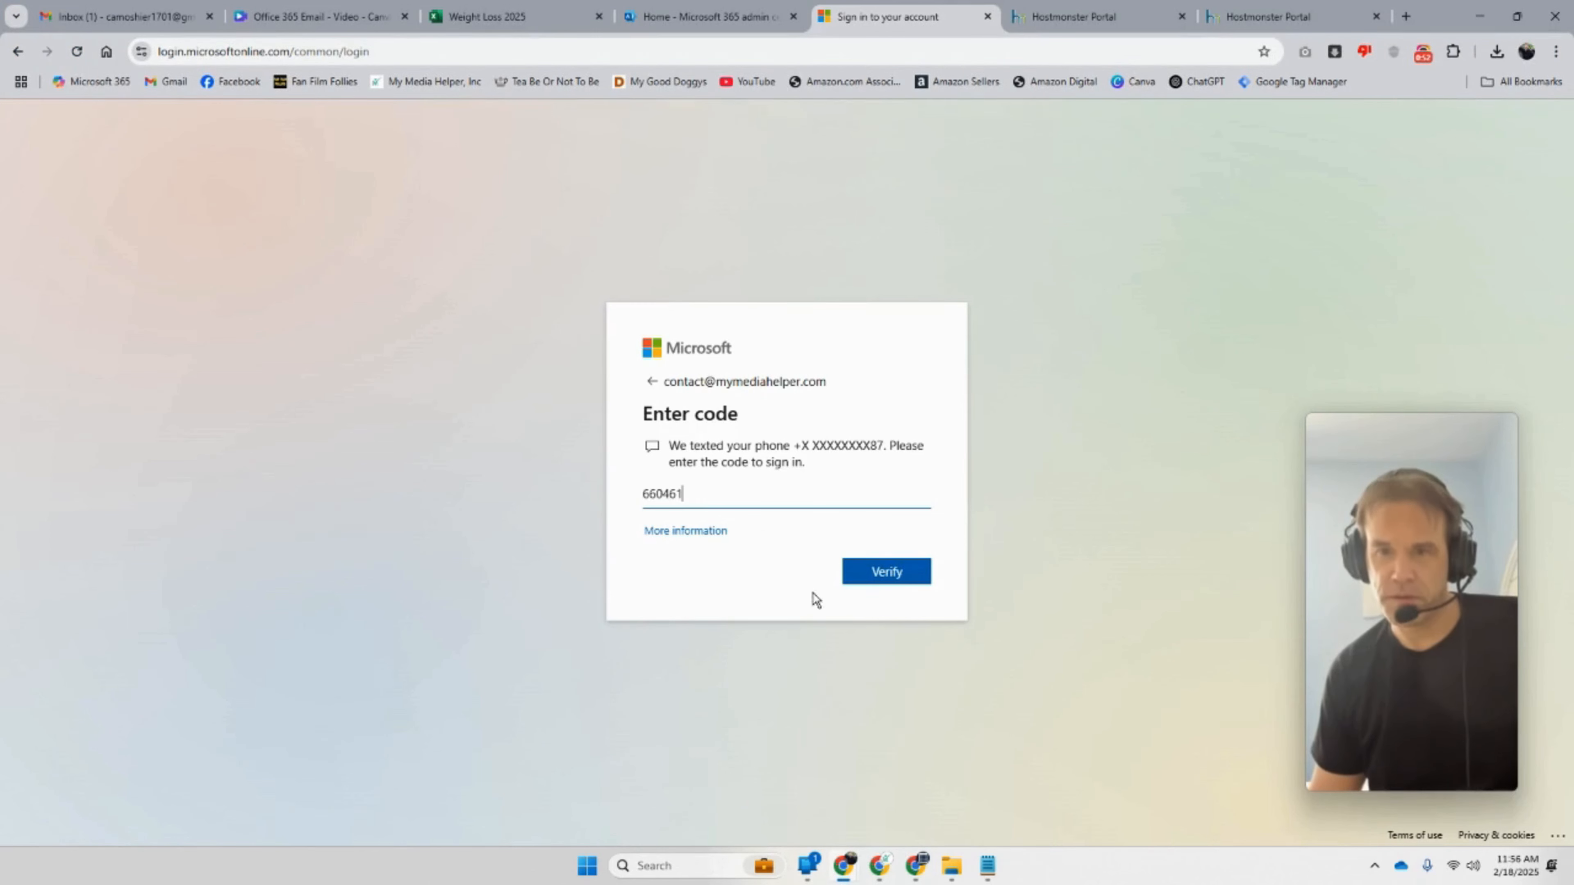
left_click(871, 586)
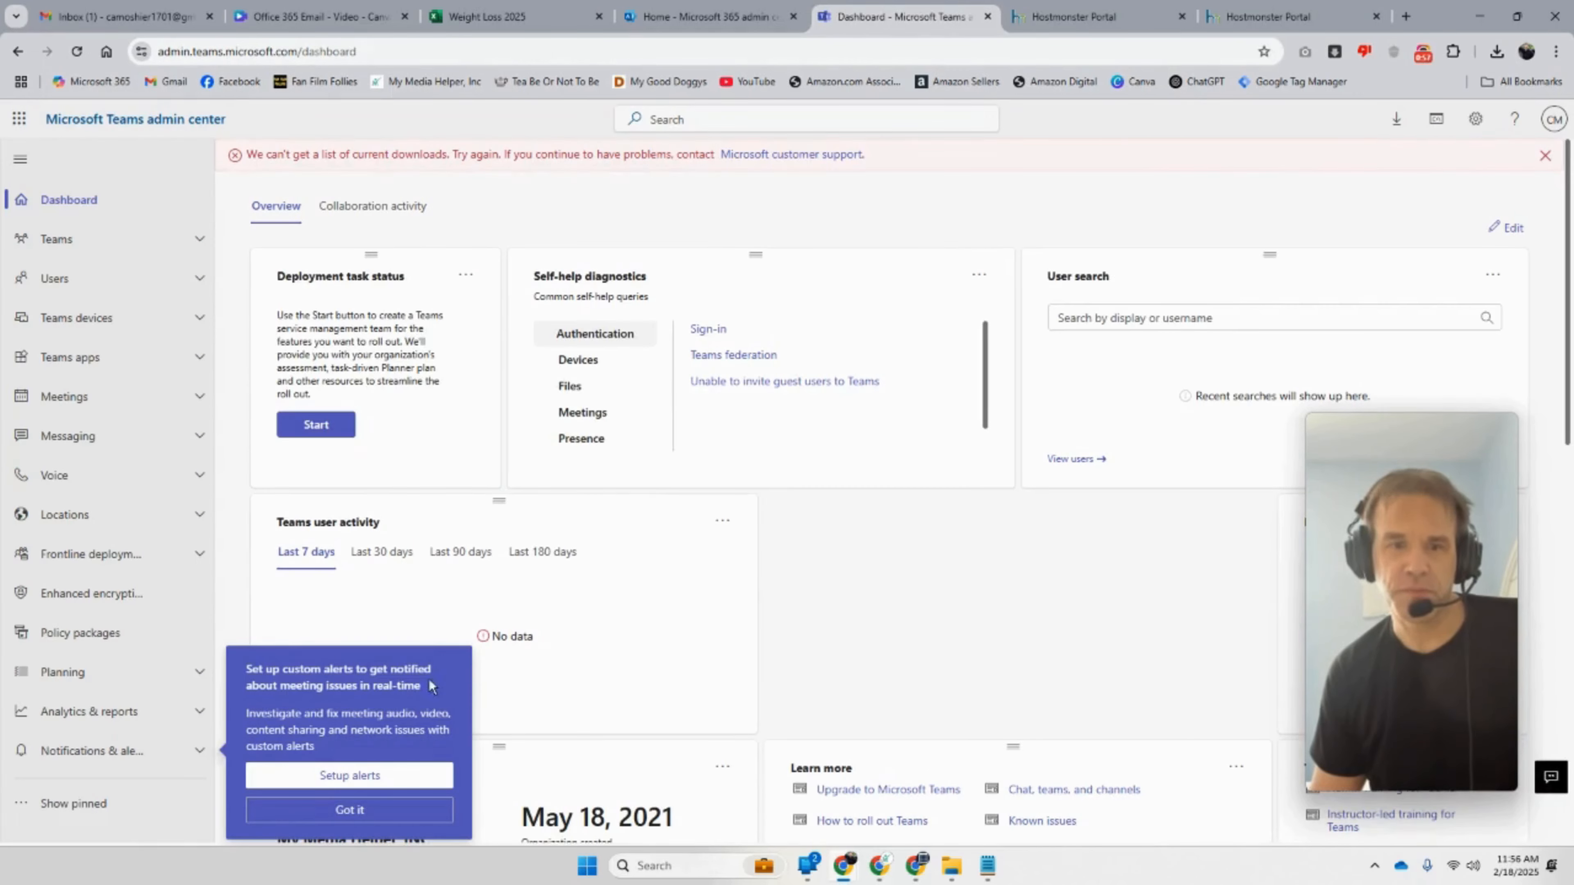
left_click(367, 809)
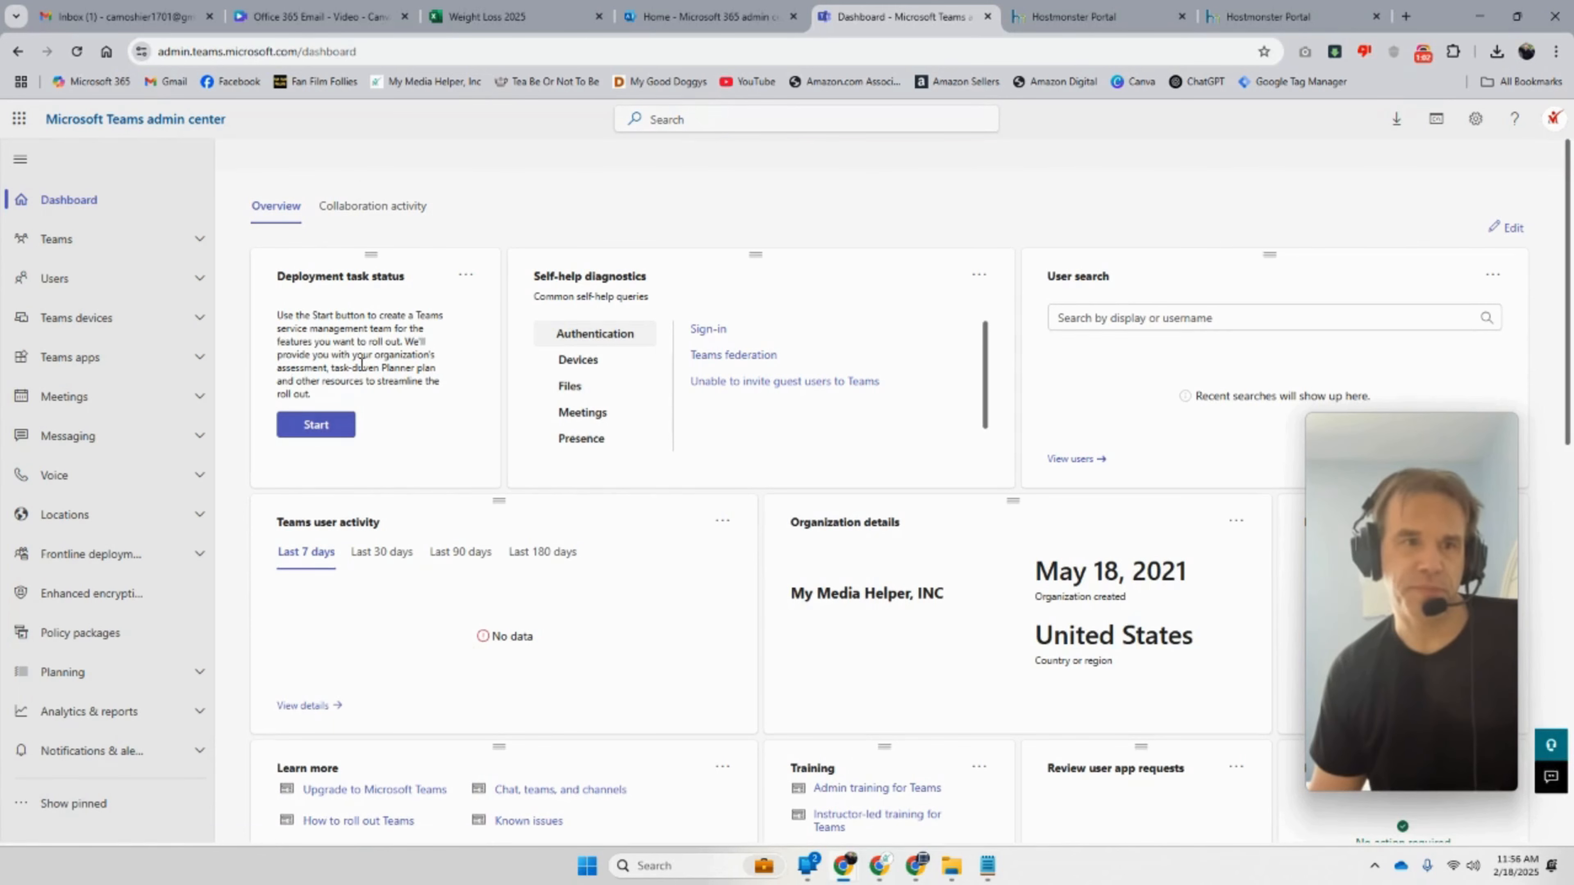
Step: Open Microsoft 365 in a new tab and launch Teams from the Apps page
left_click(1406, 17)
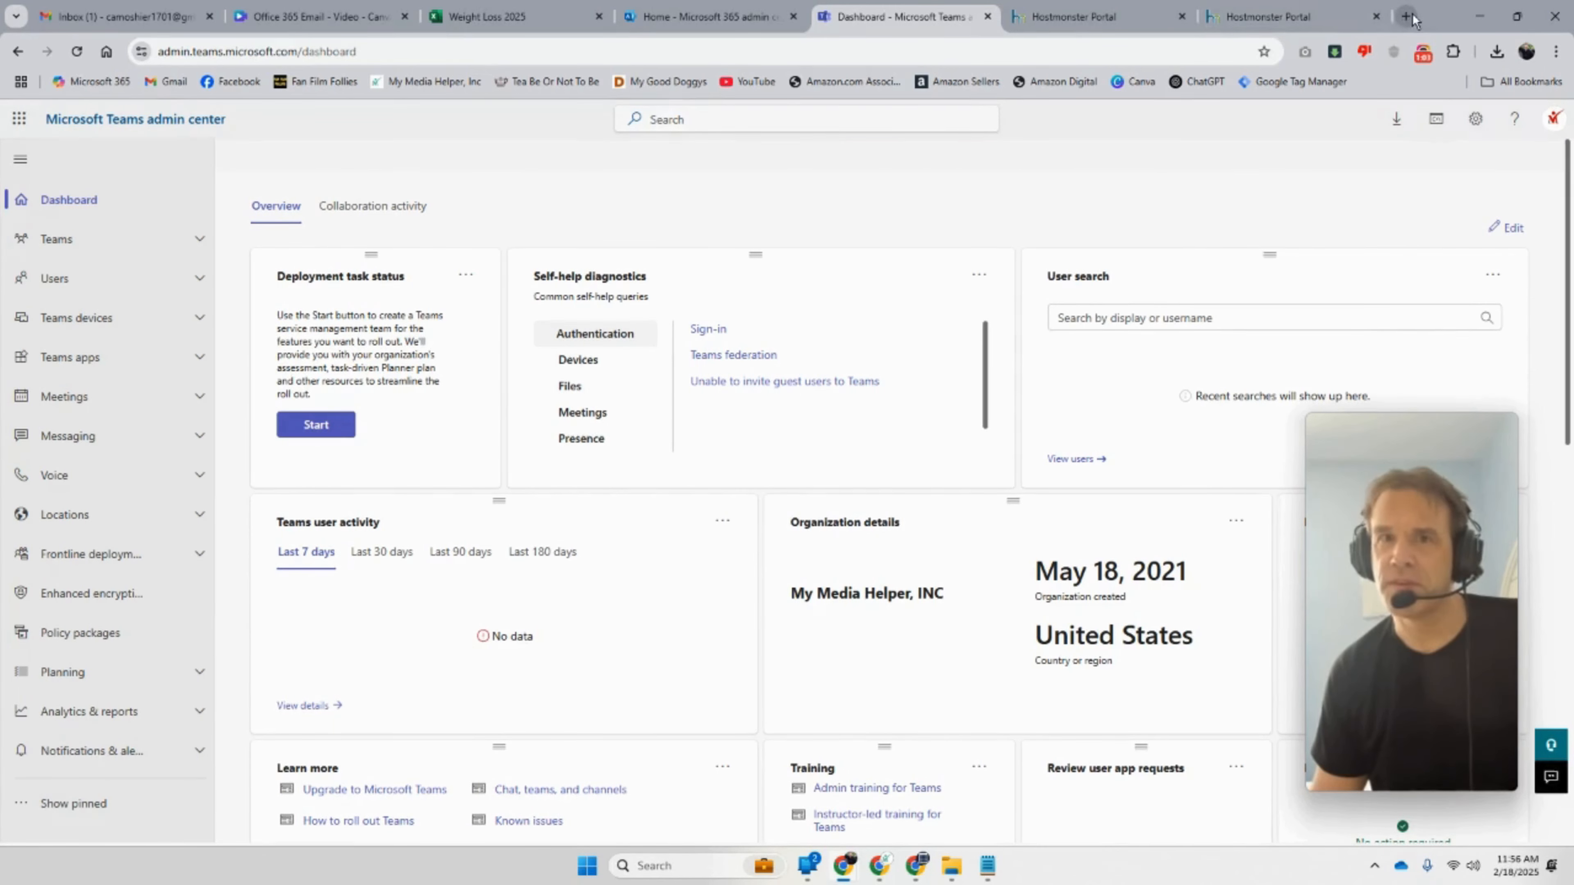
left_click(248, 6)
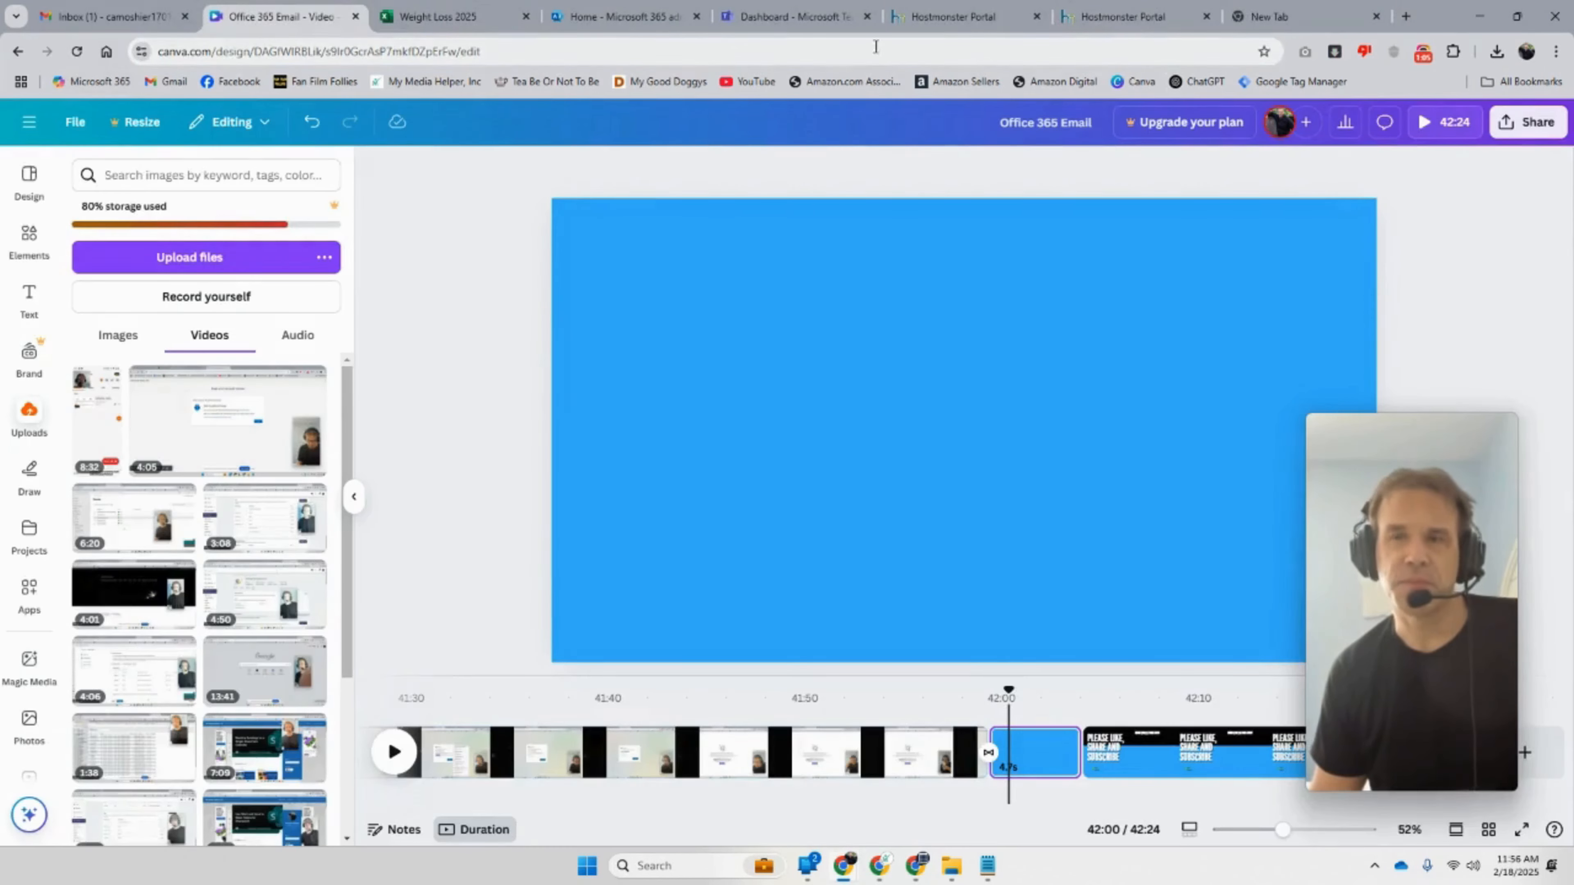
left_click(1289, 17)
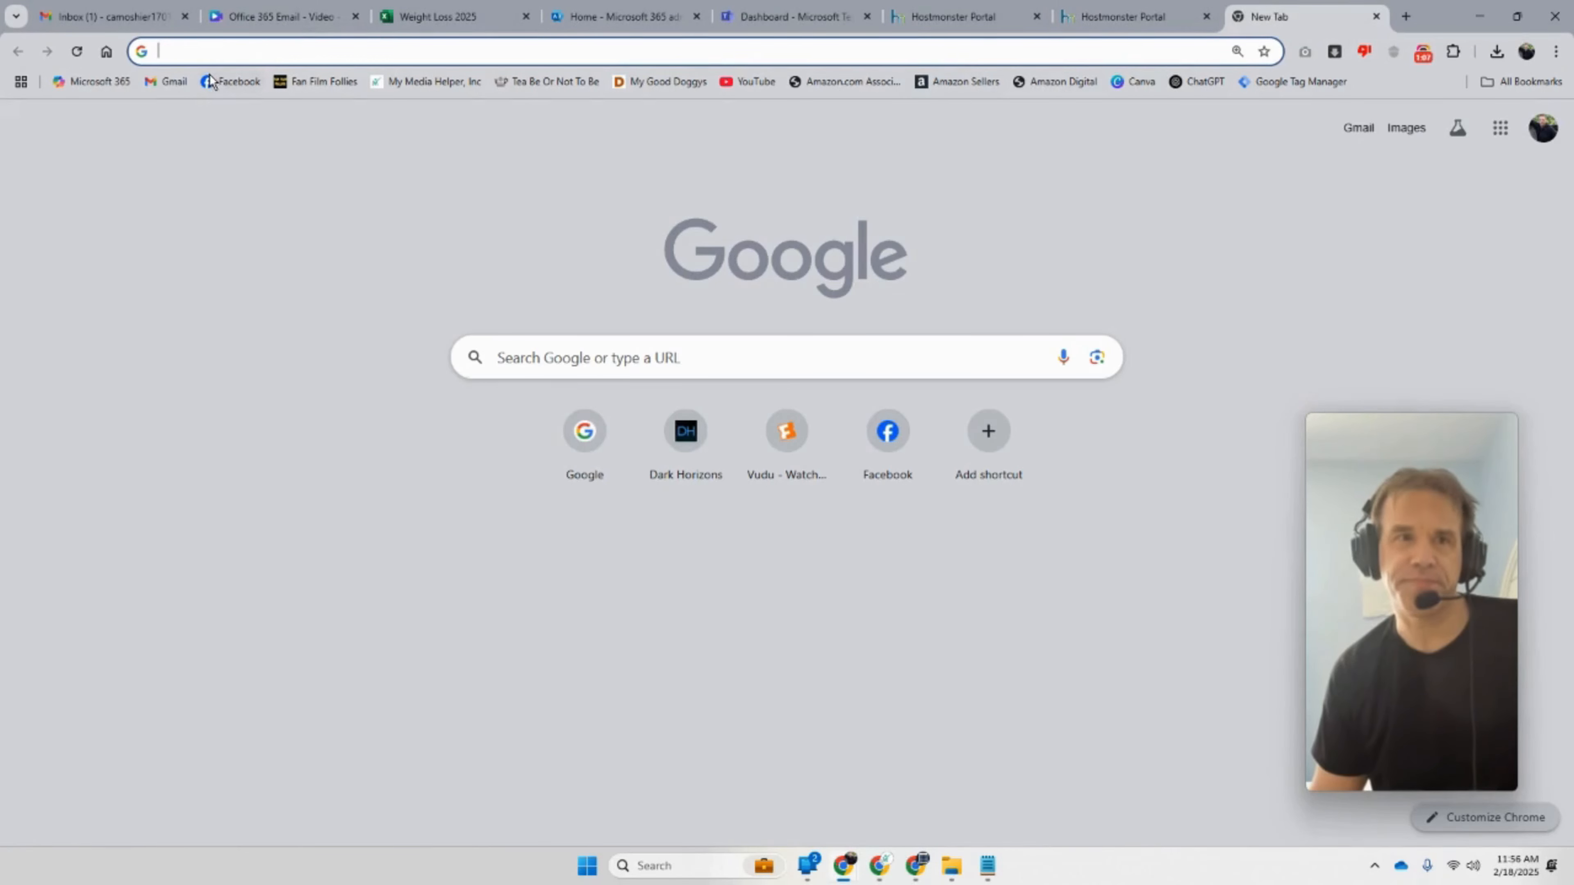
left_click(112, 81)
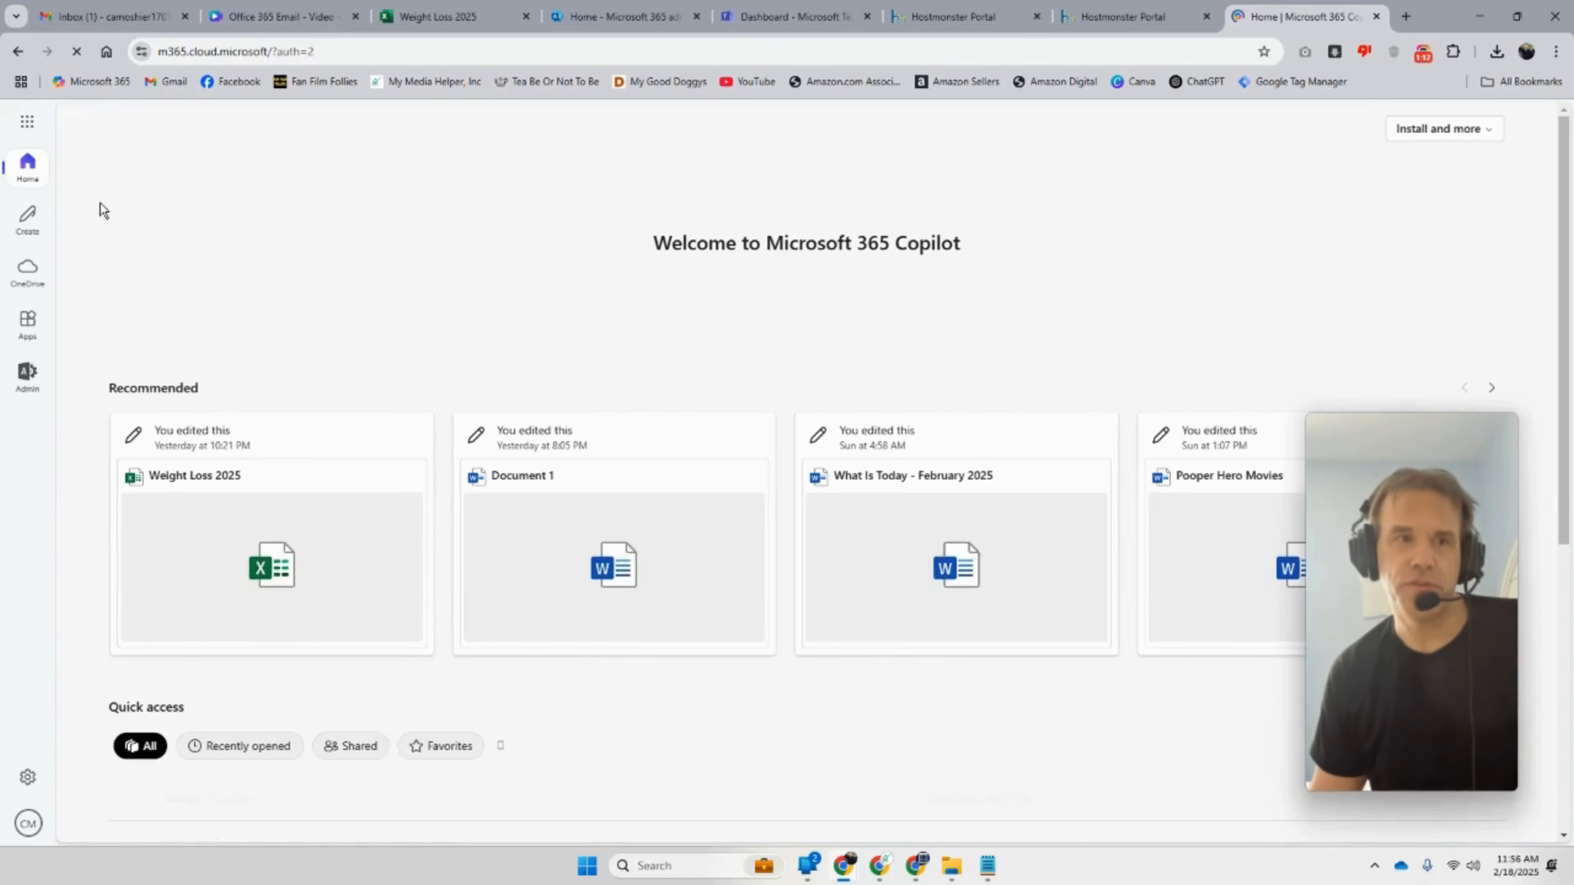
left_click(27, 123)
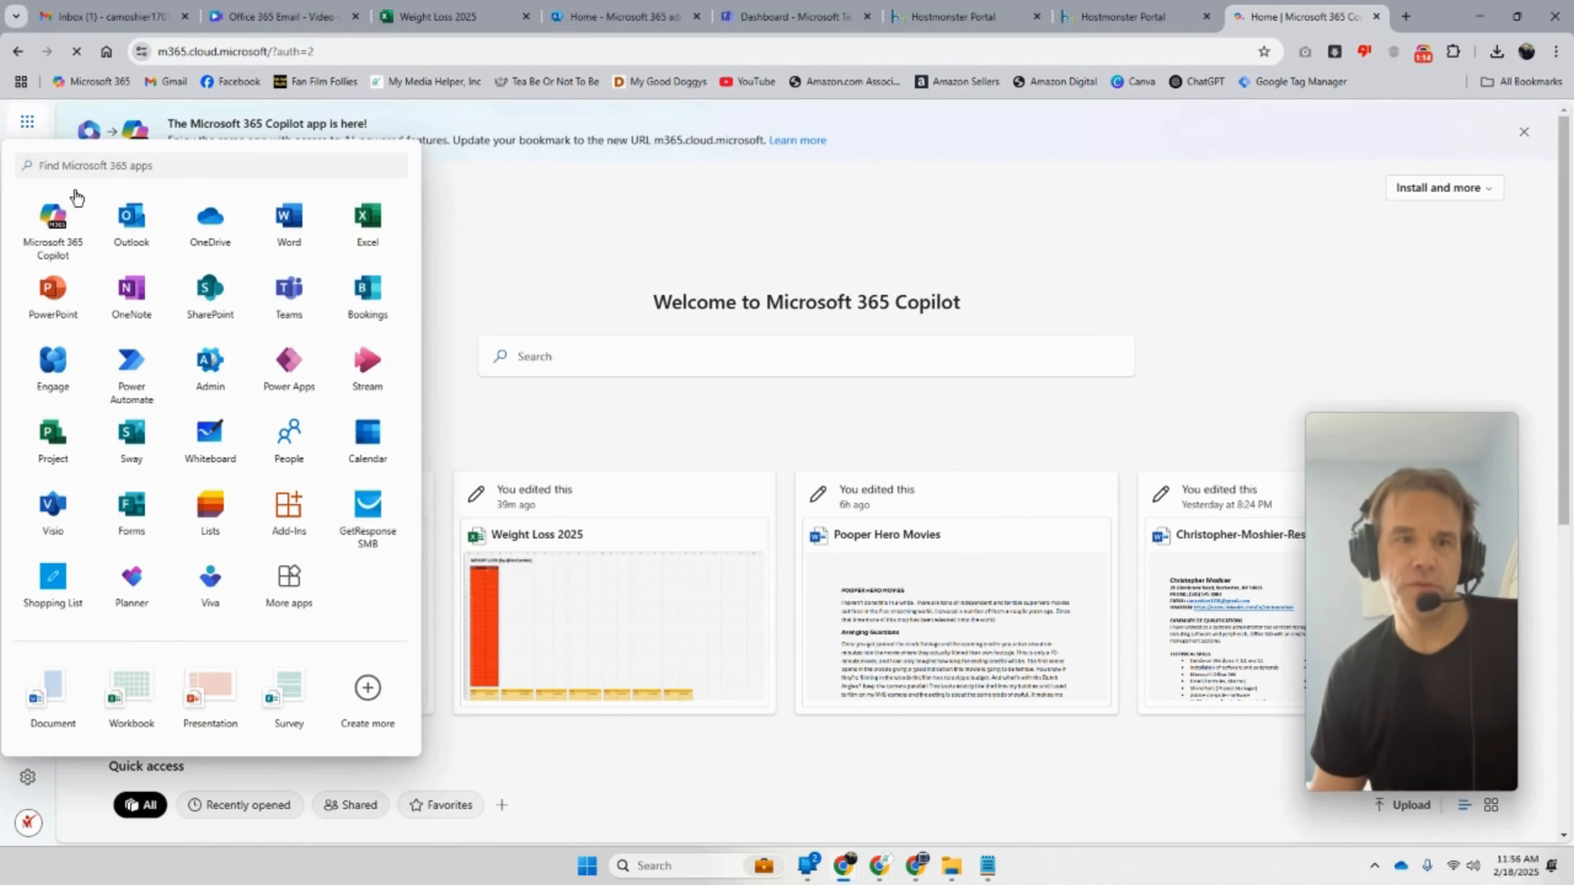
left_click(295, 588)
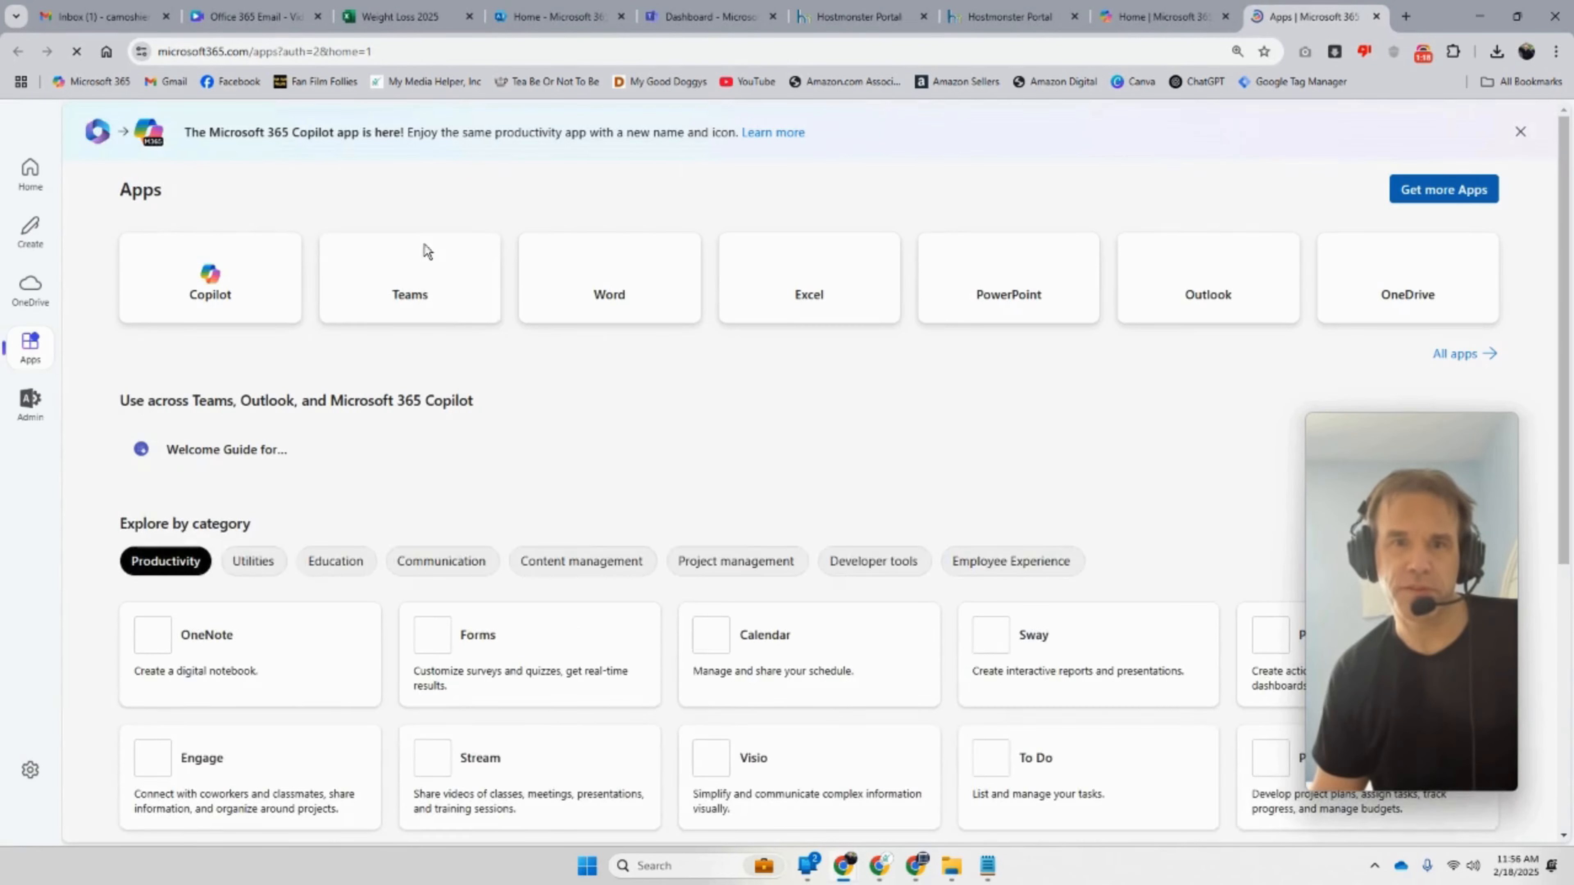
left_click(422, 281)
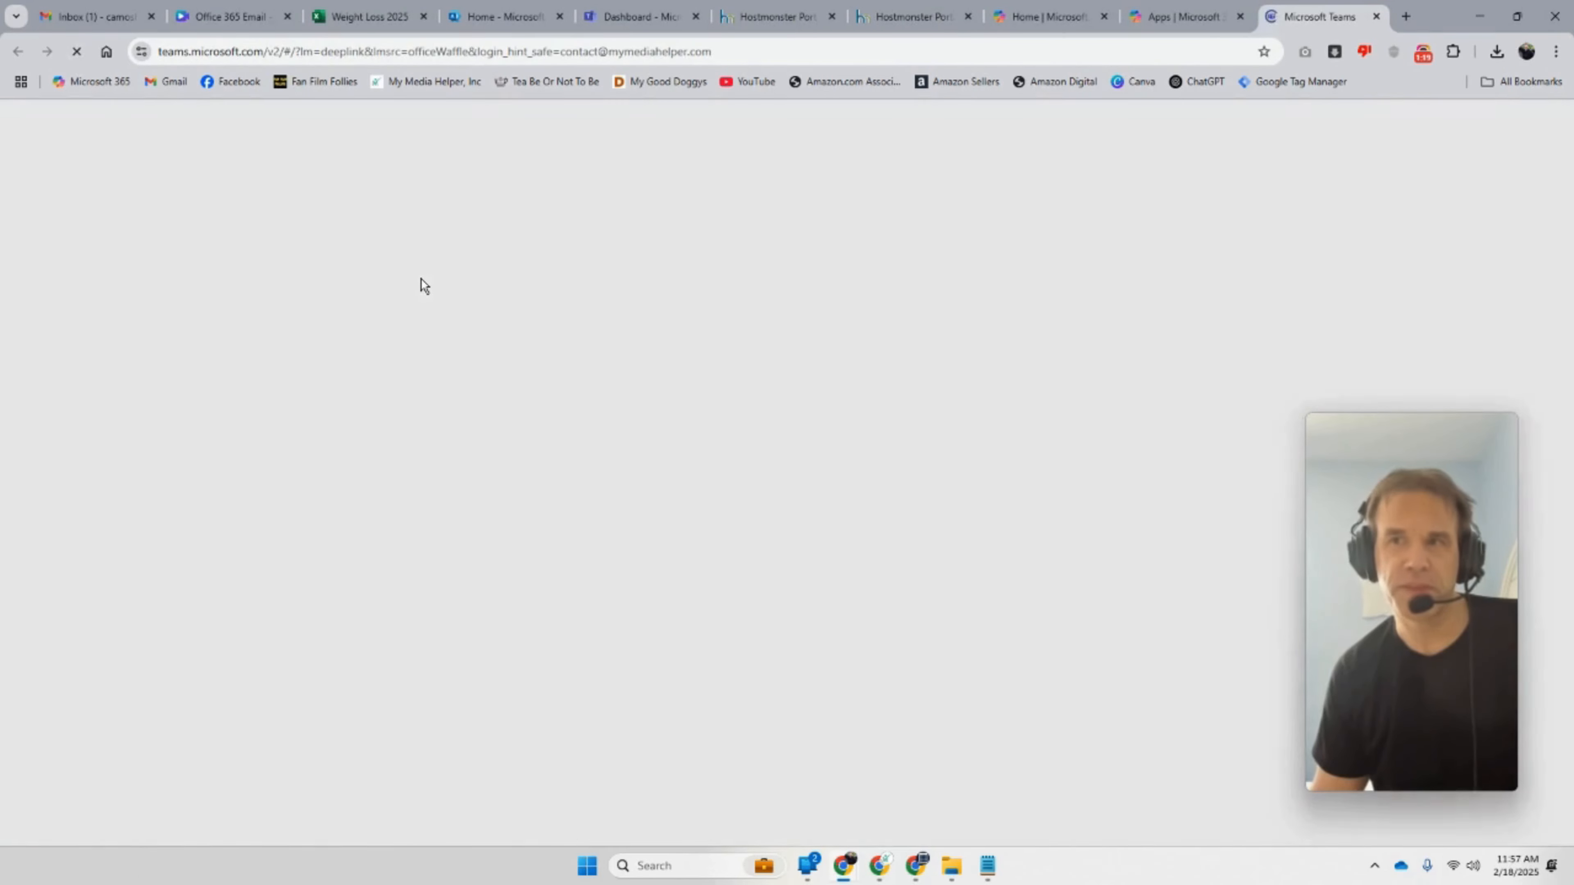